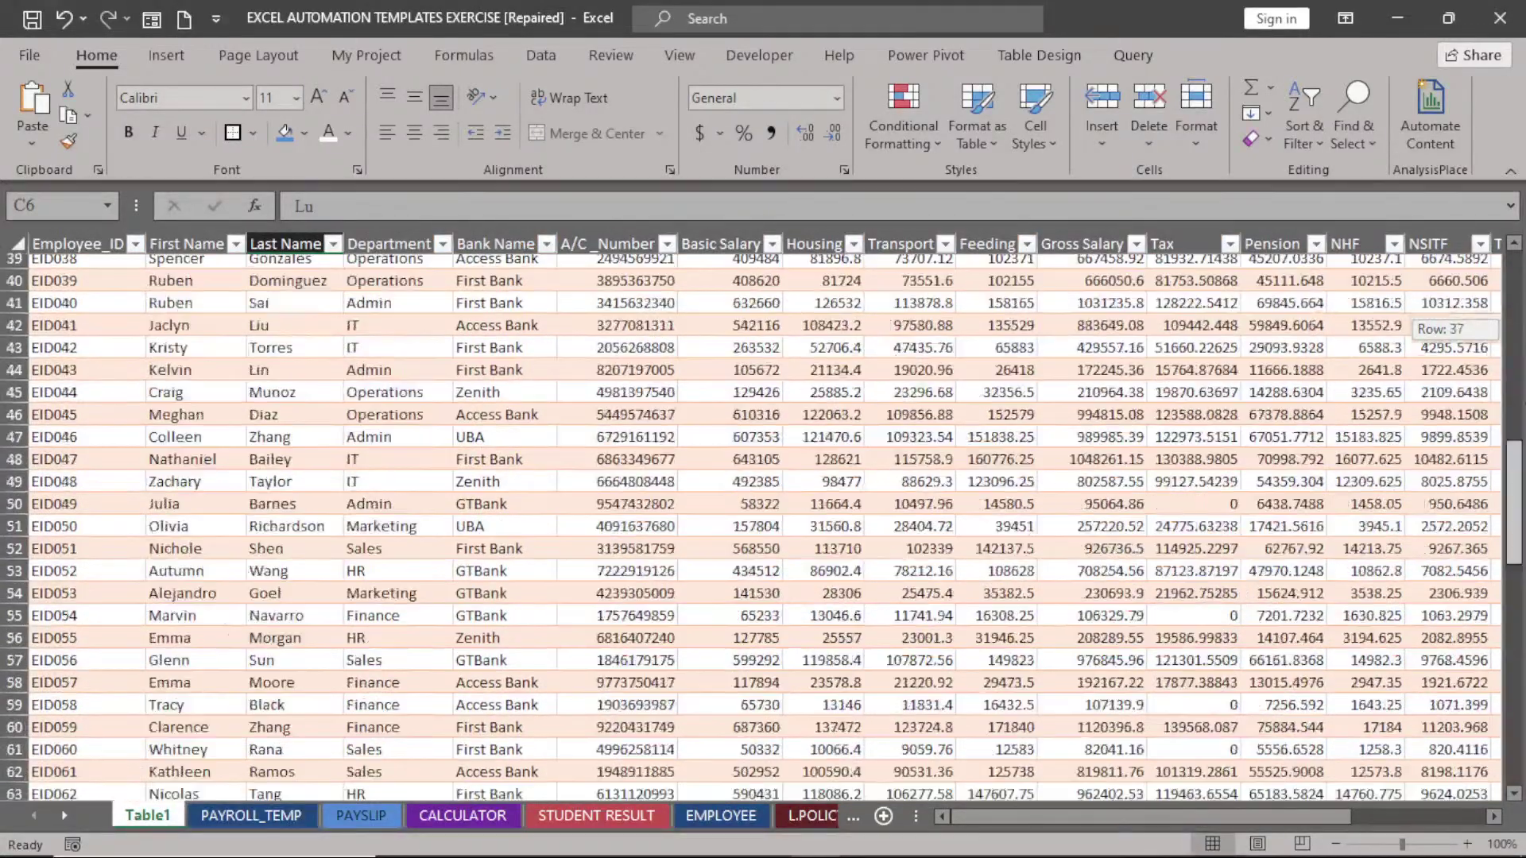
- Go to the EMPLOYEES RECORD worksheet, starting at its Full Name column
left_click(852, 814)
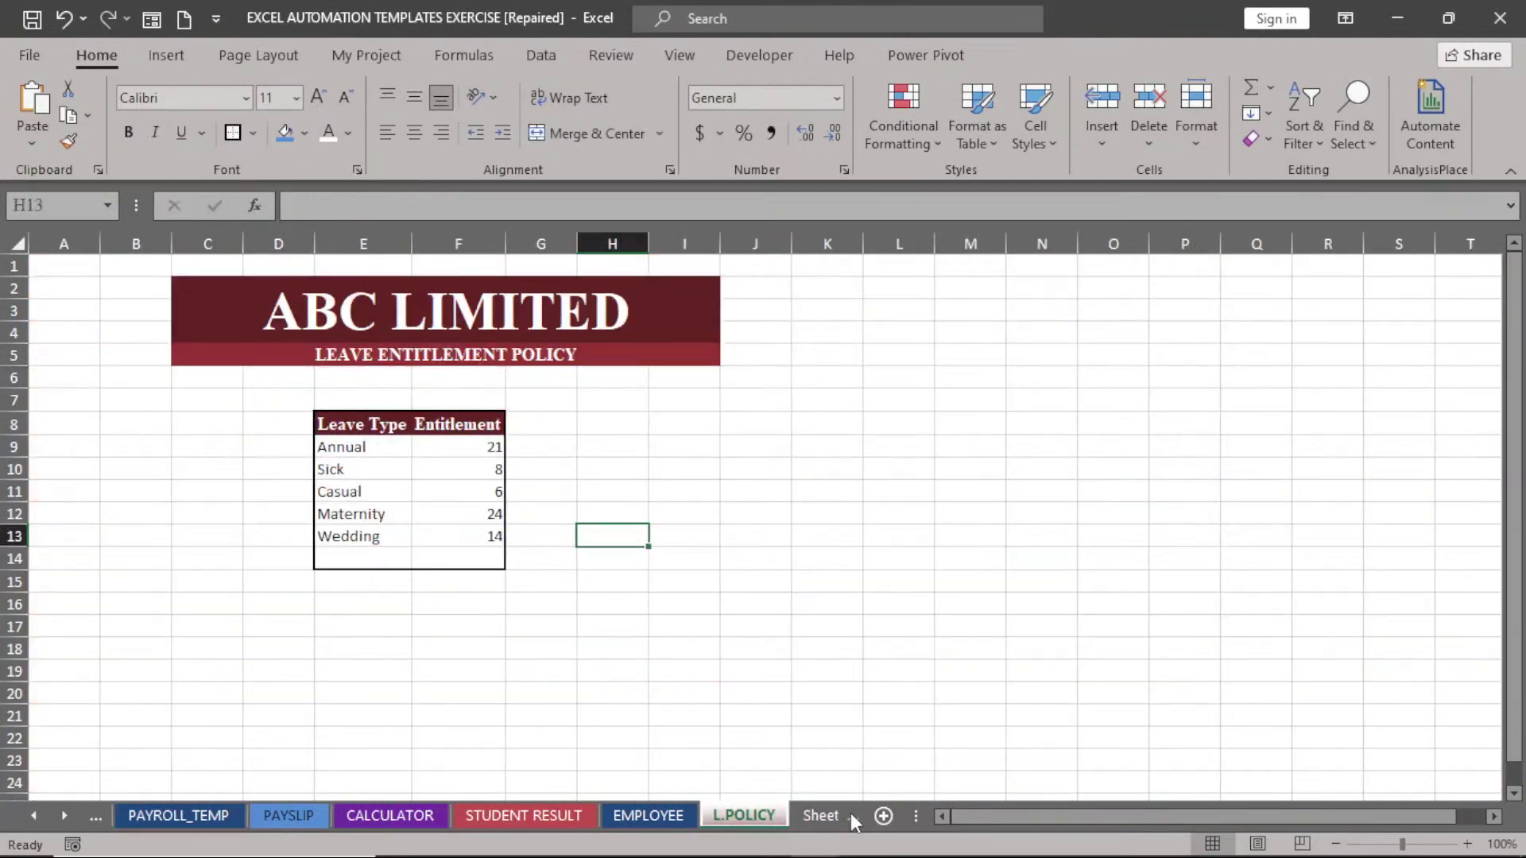
left_click(851, 813)
left_click(851, 813)
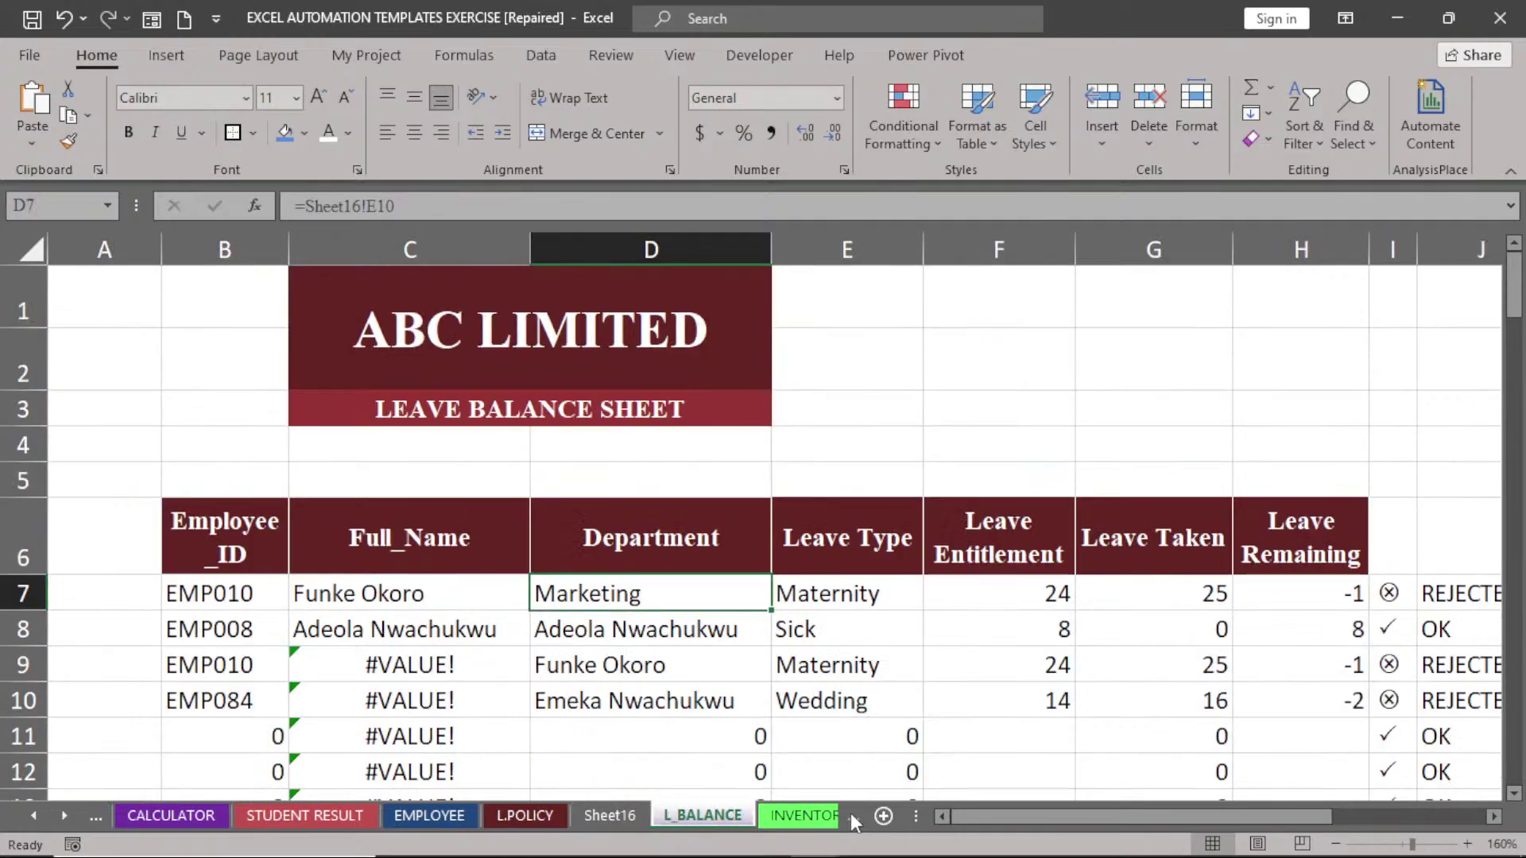
left_click(850, 813)
left_click(850, 813)
left_click(850, 813)
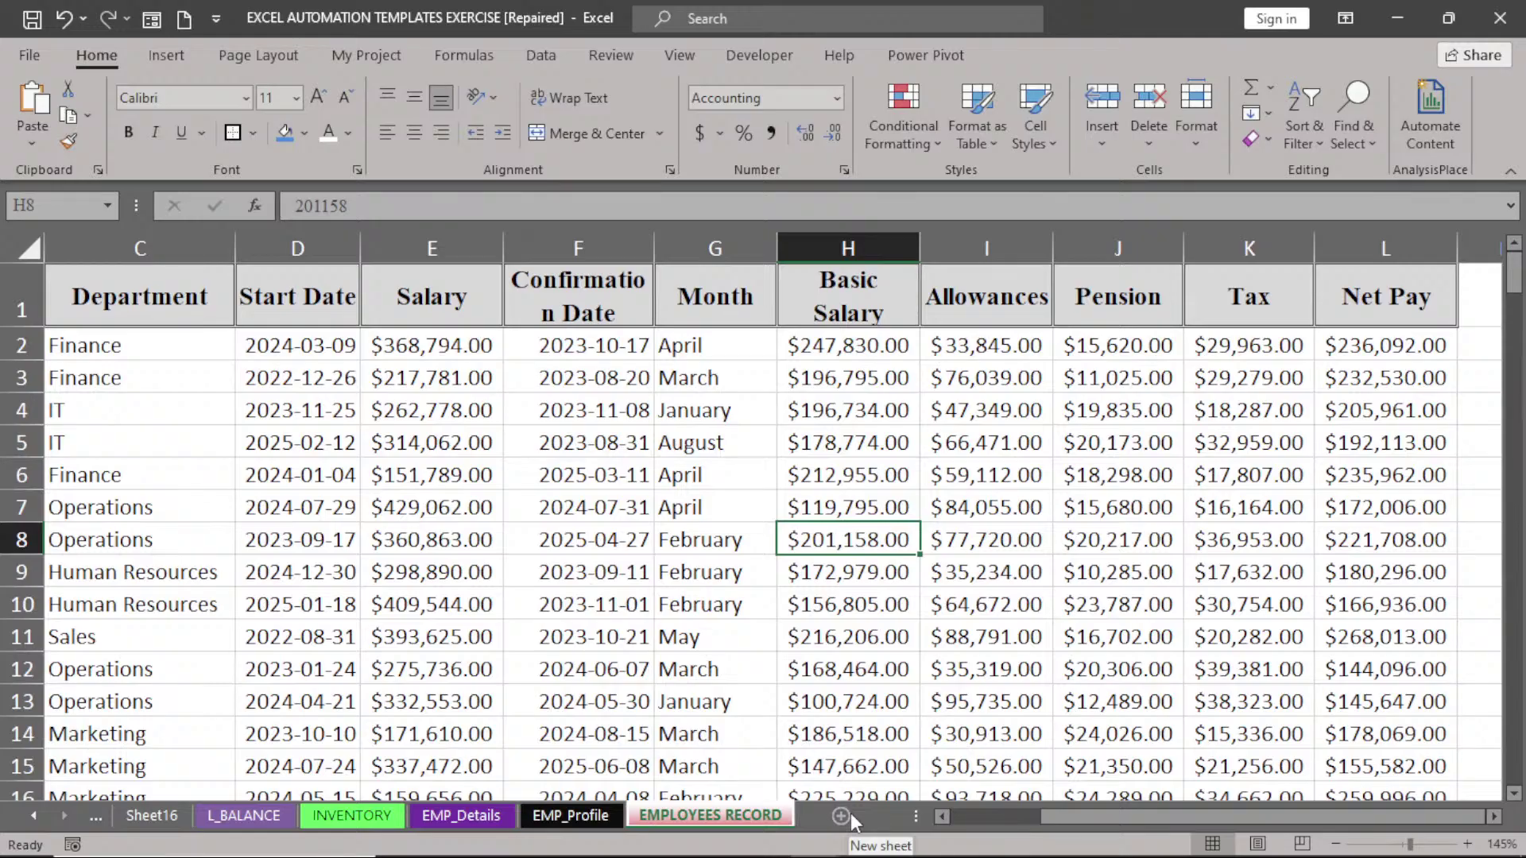
left_click(628, 462)
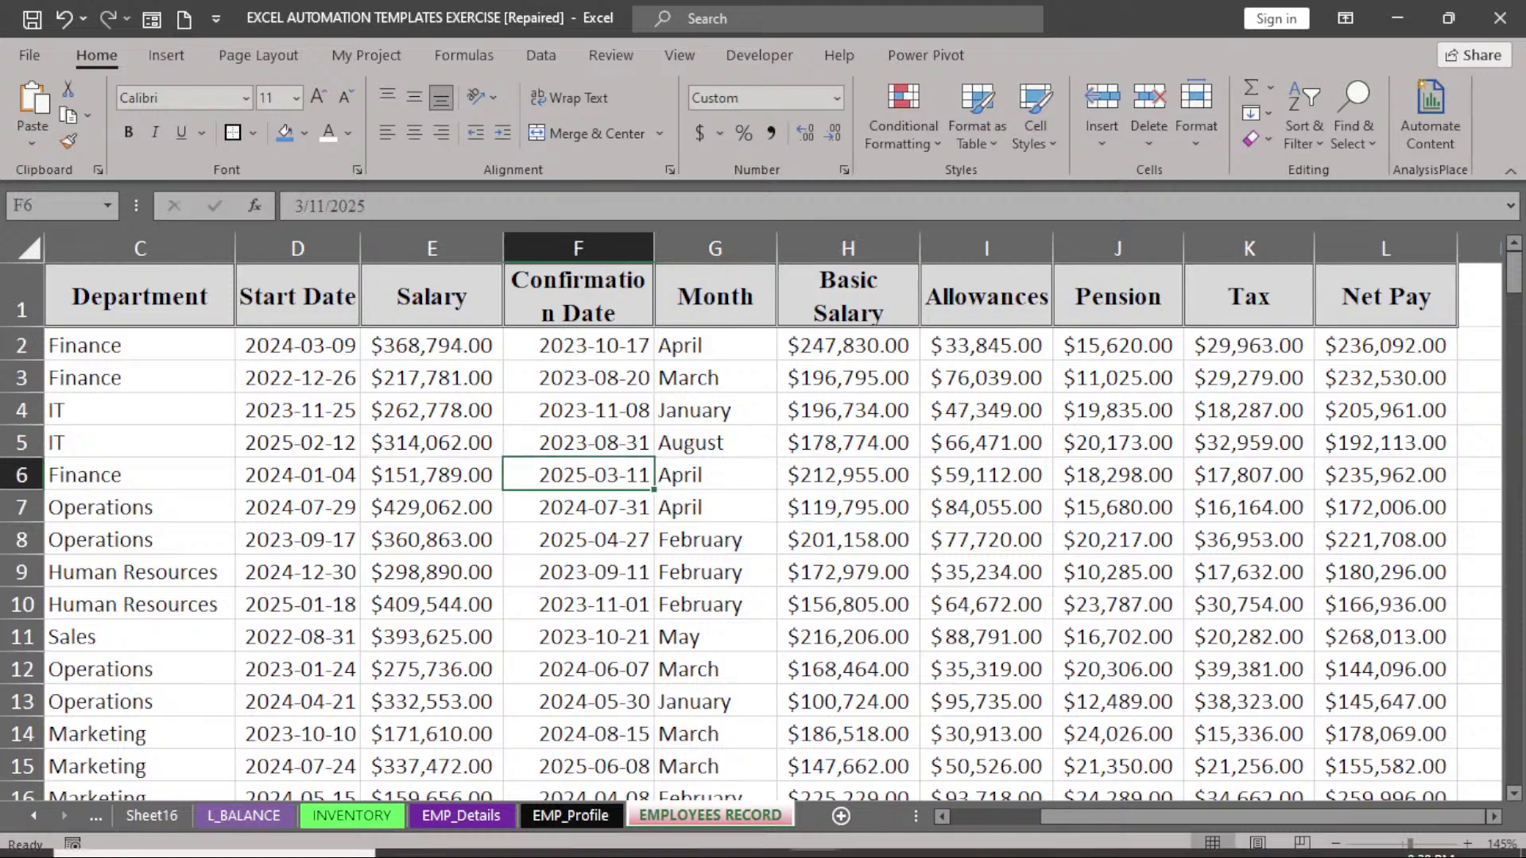
left_click_drag(1102, 816, 985, 817)
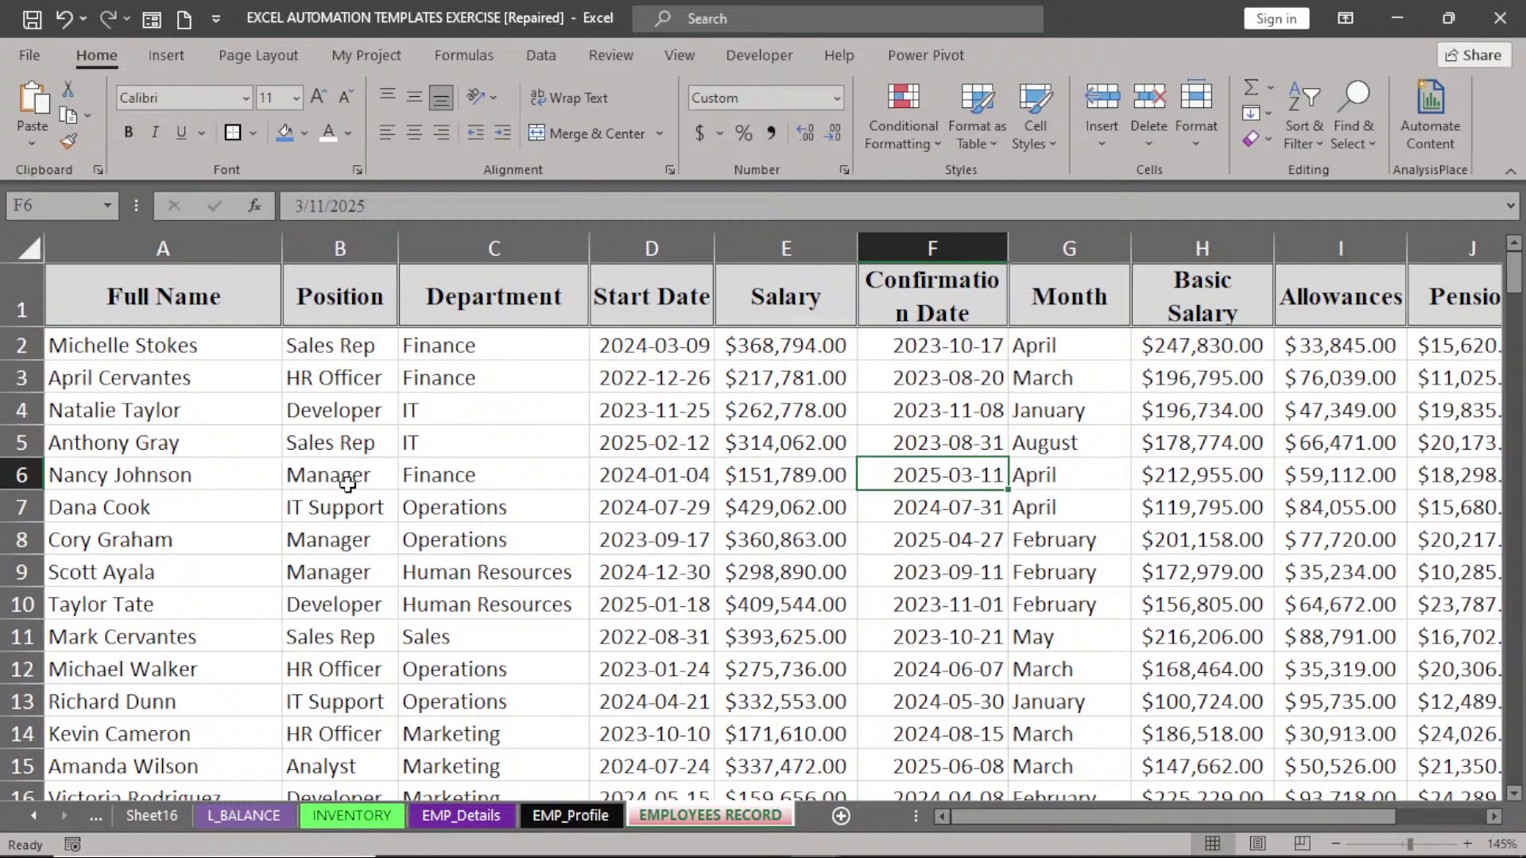
left_click(474, 422)
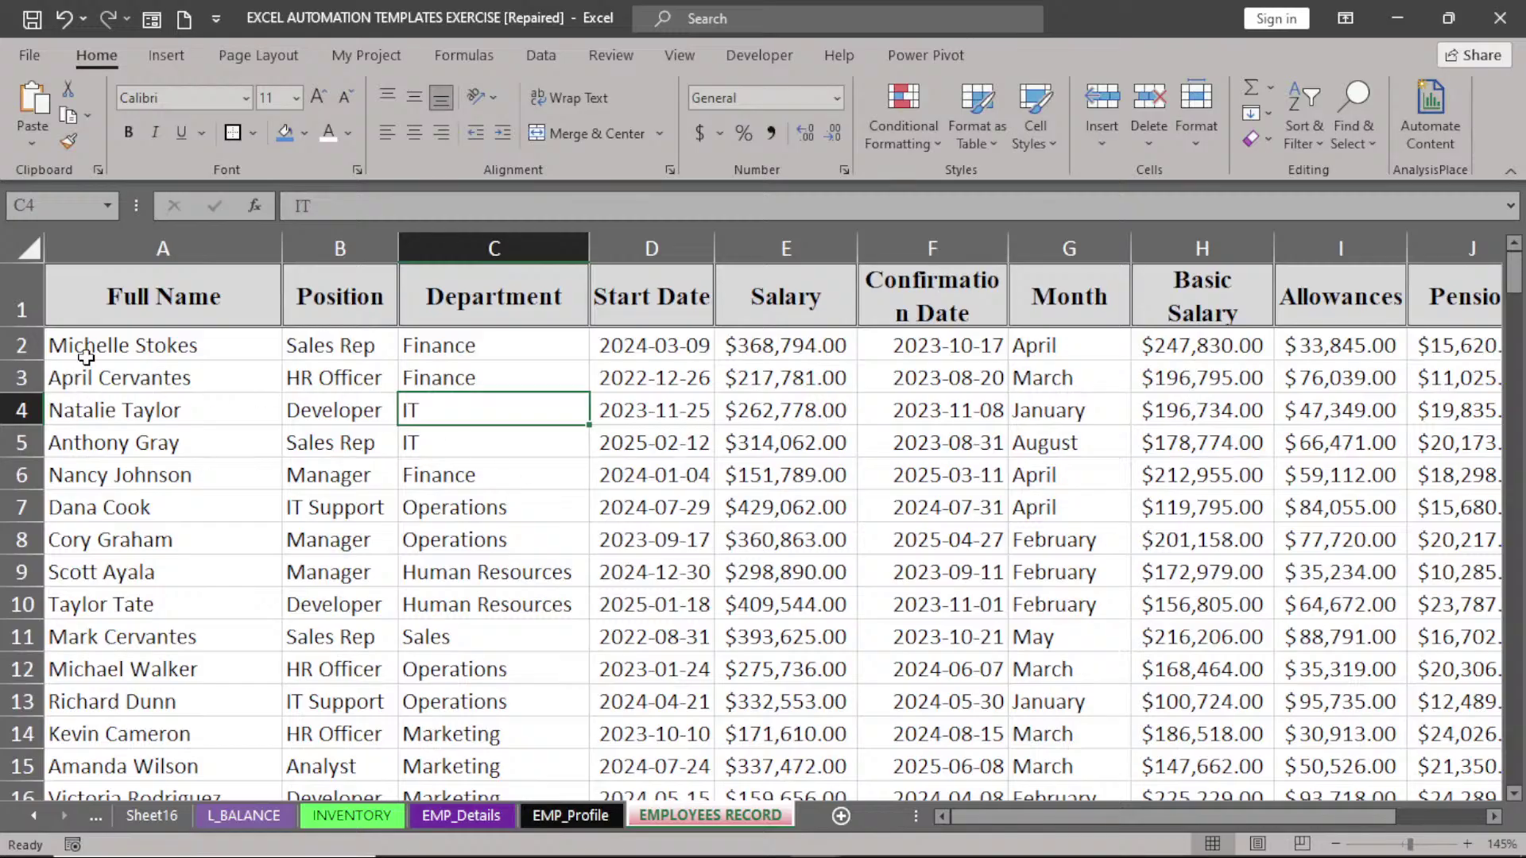
- Copy the employee rows A2:E13 and paste them into a new worksheet starting at cell D5
left_click_drag(87, 350, 787, 713)
key("ctrl+c")
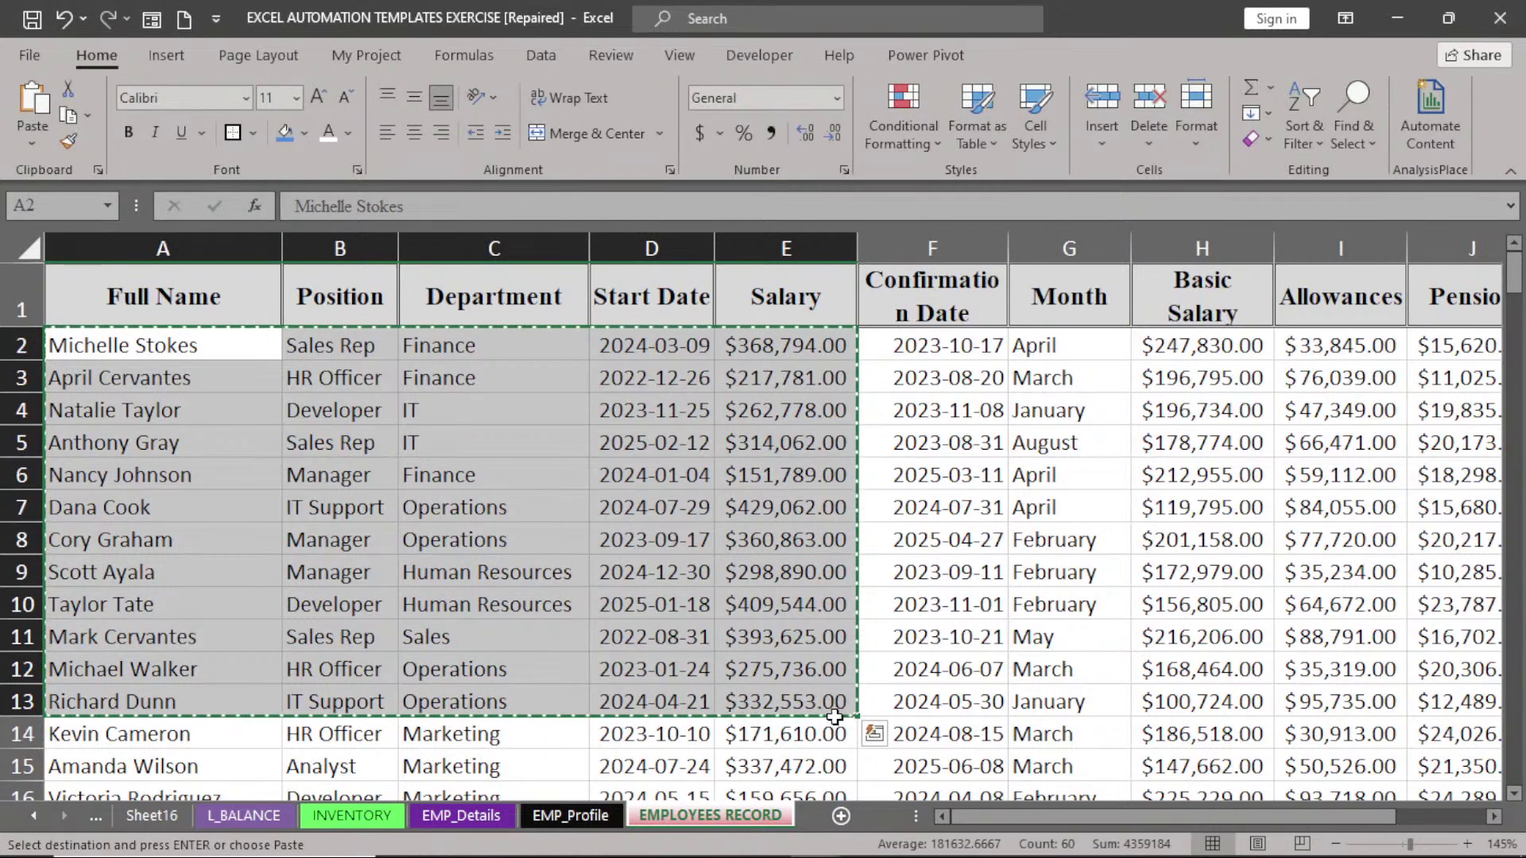
left_click(840, 817)
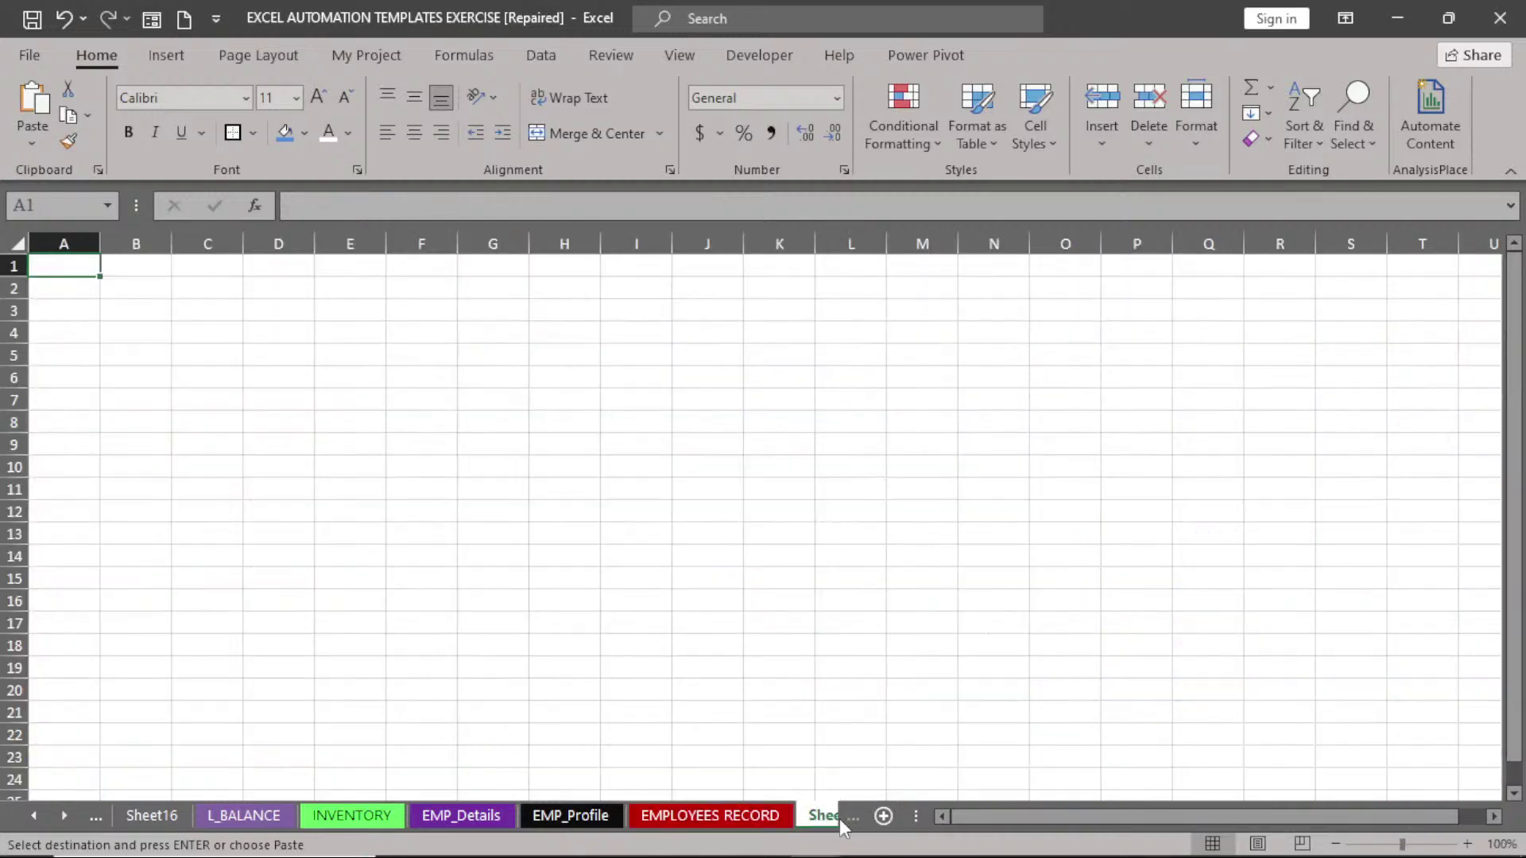
left_click(258, 361)
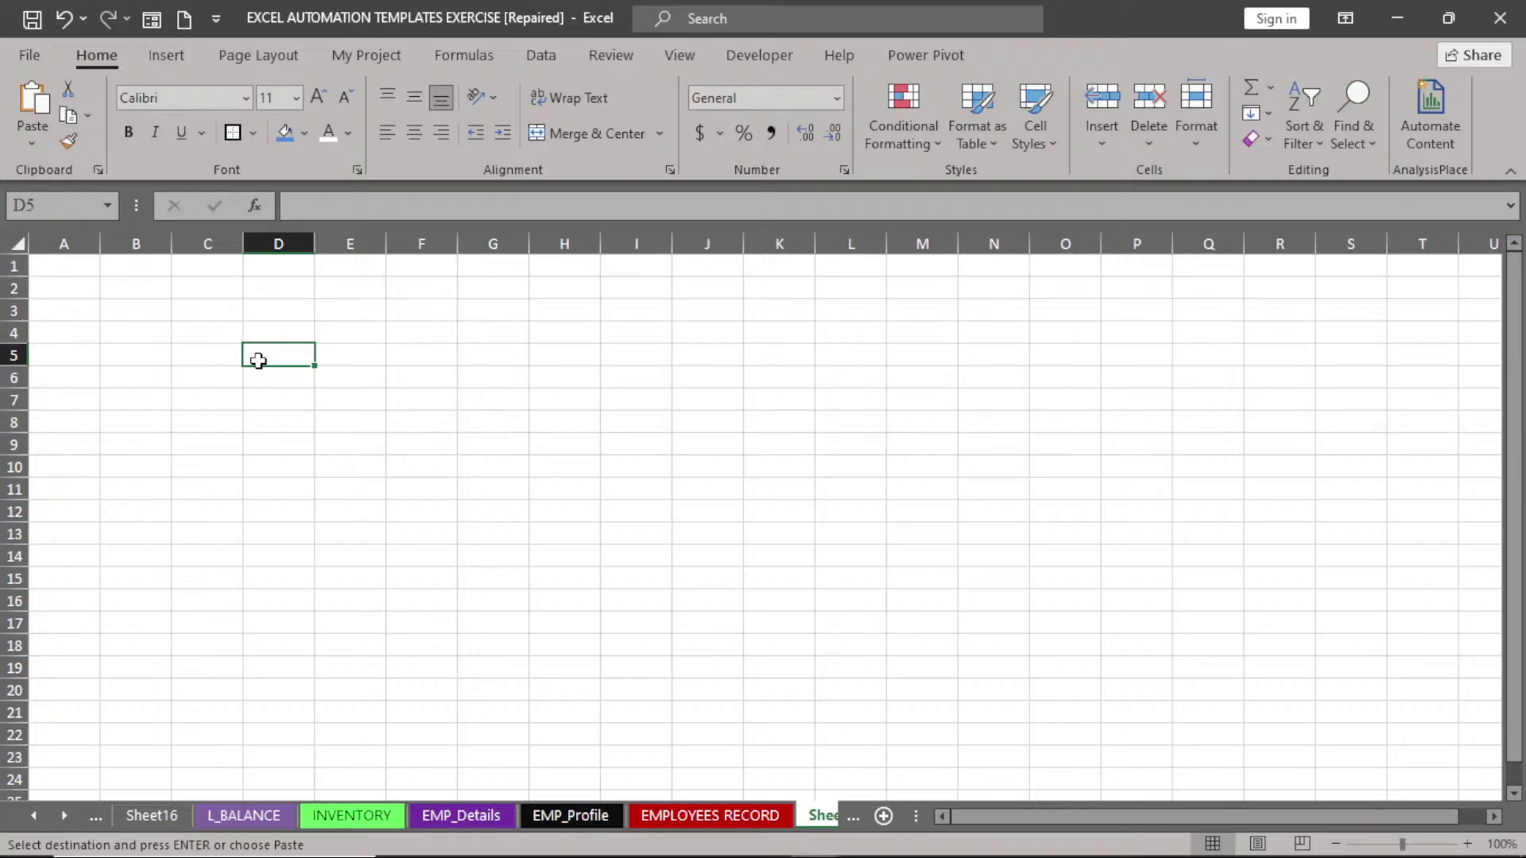
key("ctrl+v")
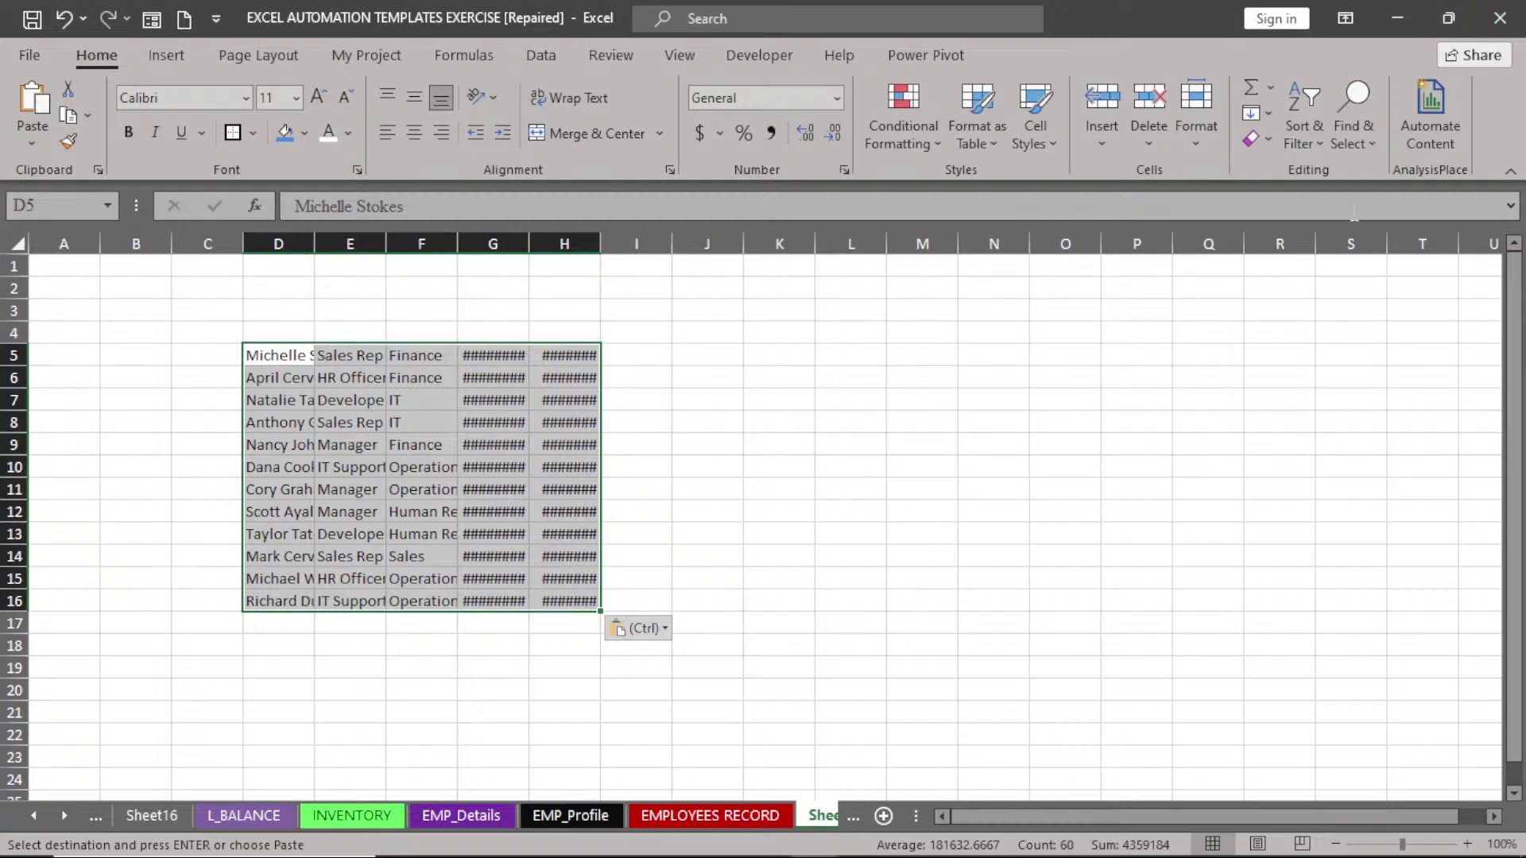
- AutoFit the widths of columns D through H to the pasted employee data
left_click_drag(278, 246, 604, 292)
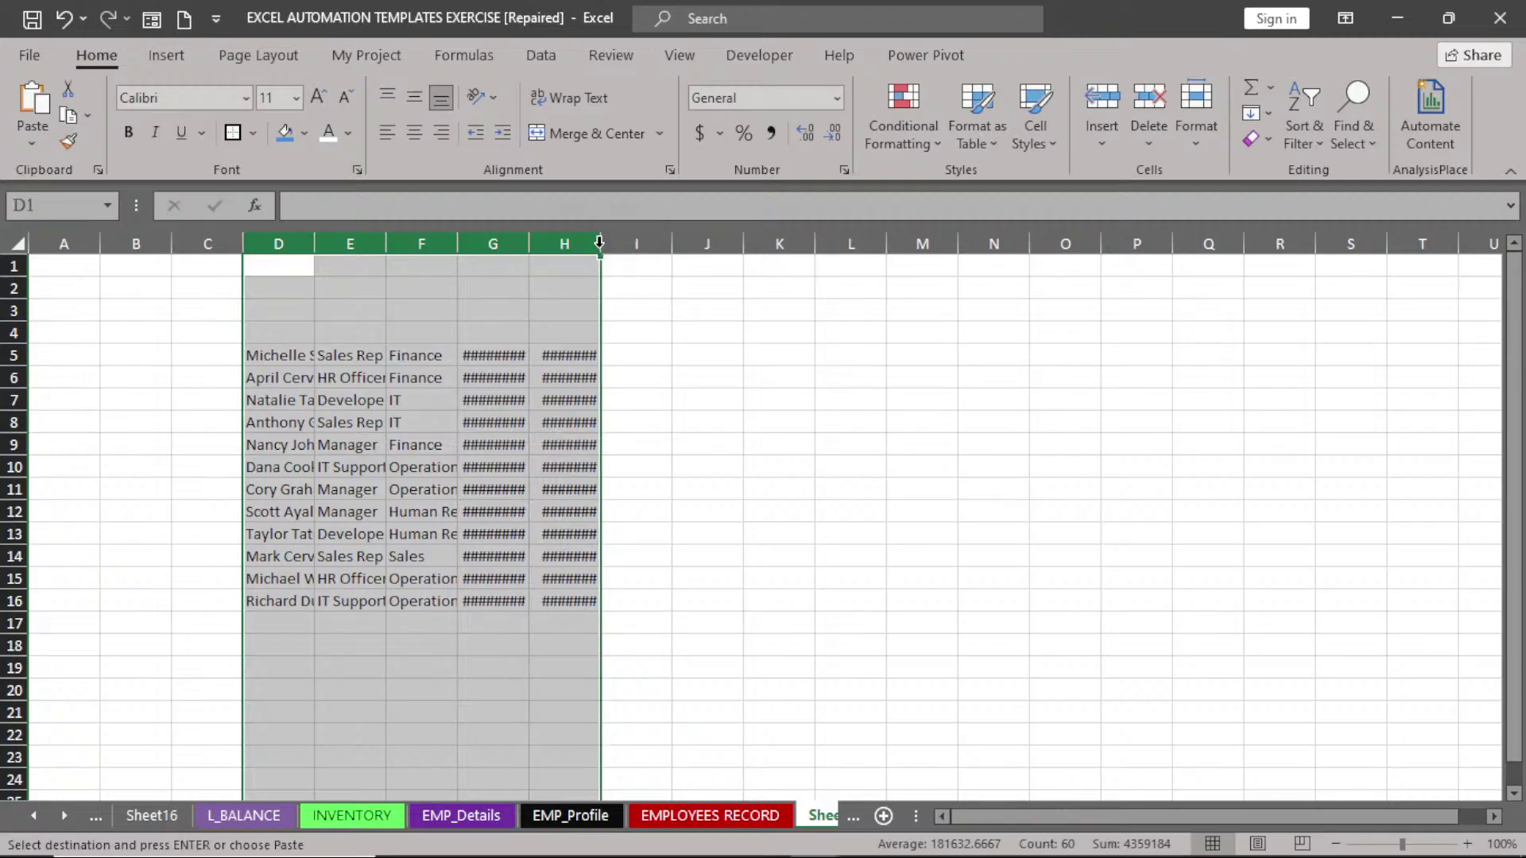
double_click(602, 247)
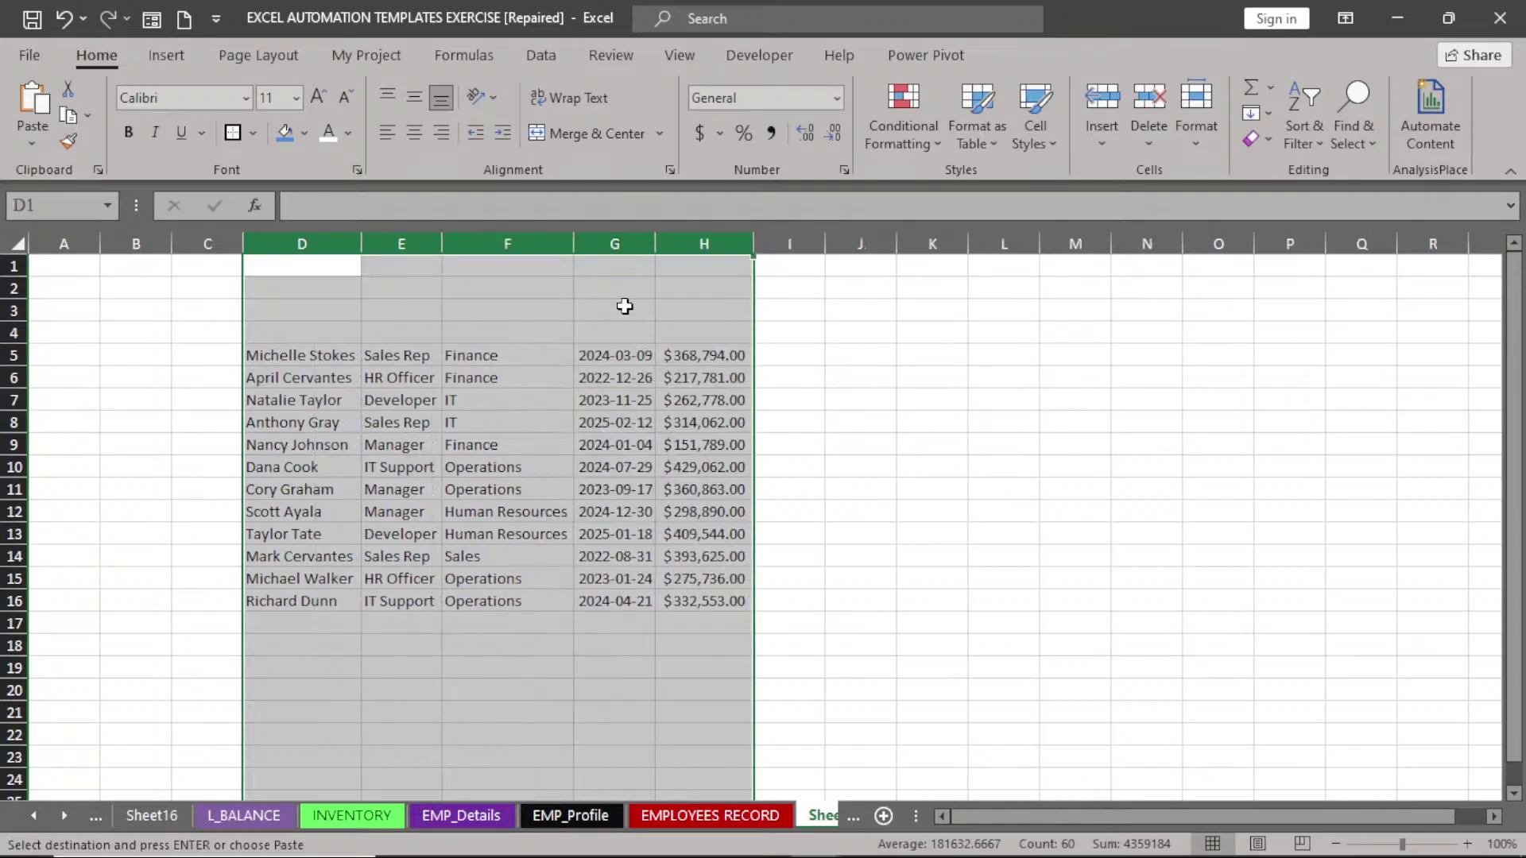
left_click(828, 406)
- Duplicate the data block D5:H16 starting at cell K5 and AutoFit columns K through O
left_click_drag(262, 354, 745, 599)
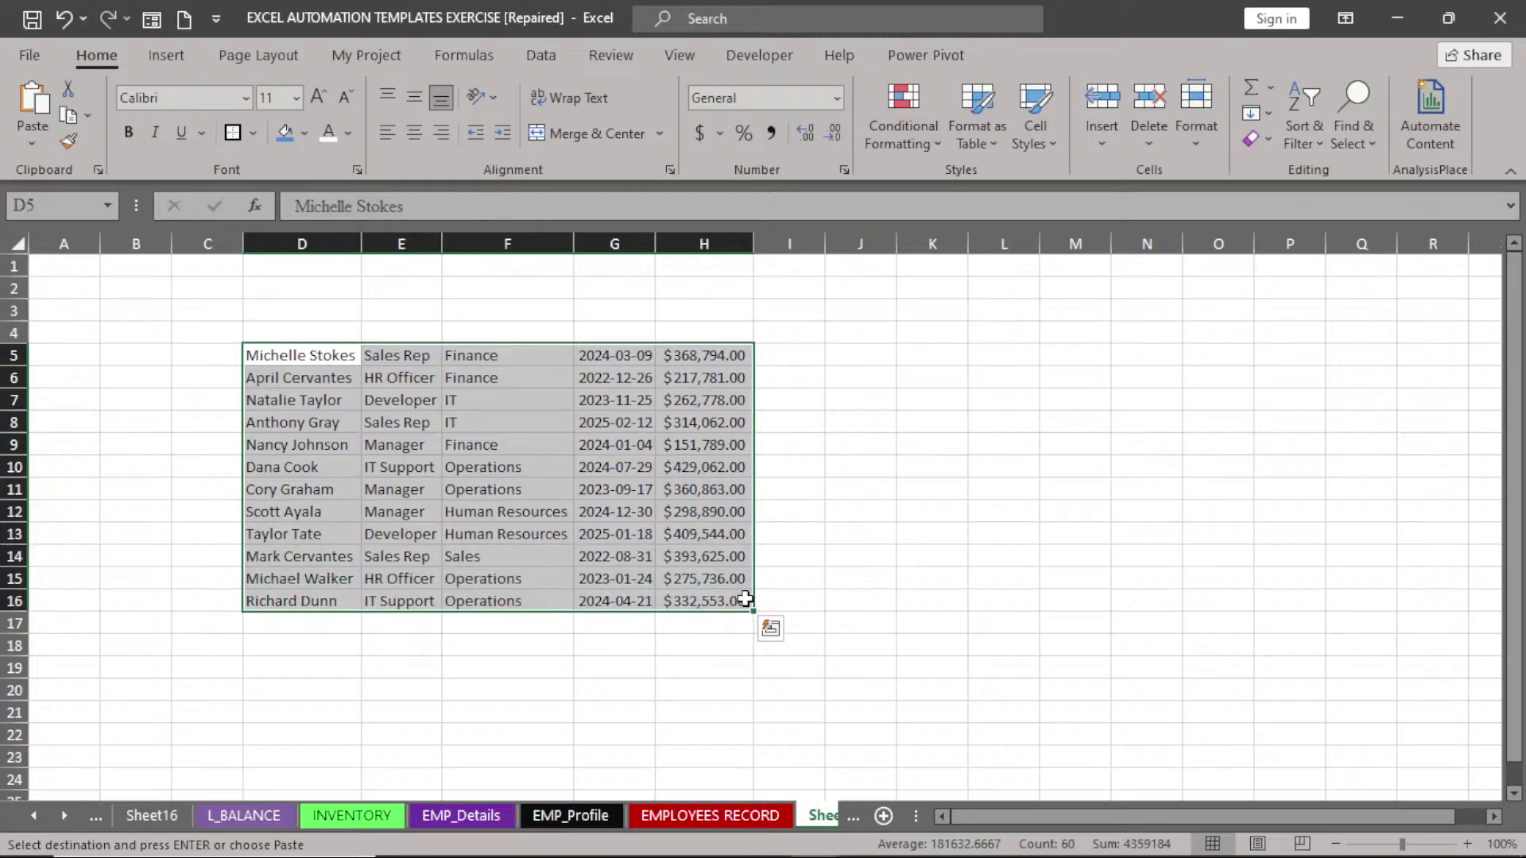
left_click(925, 359)
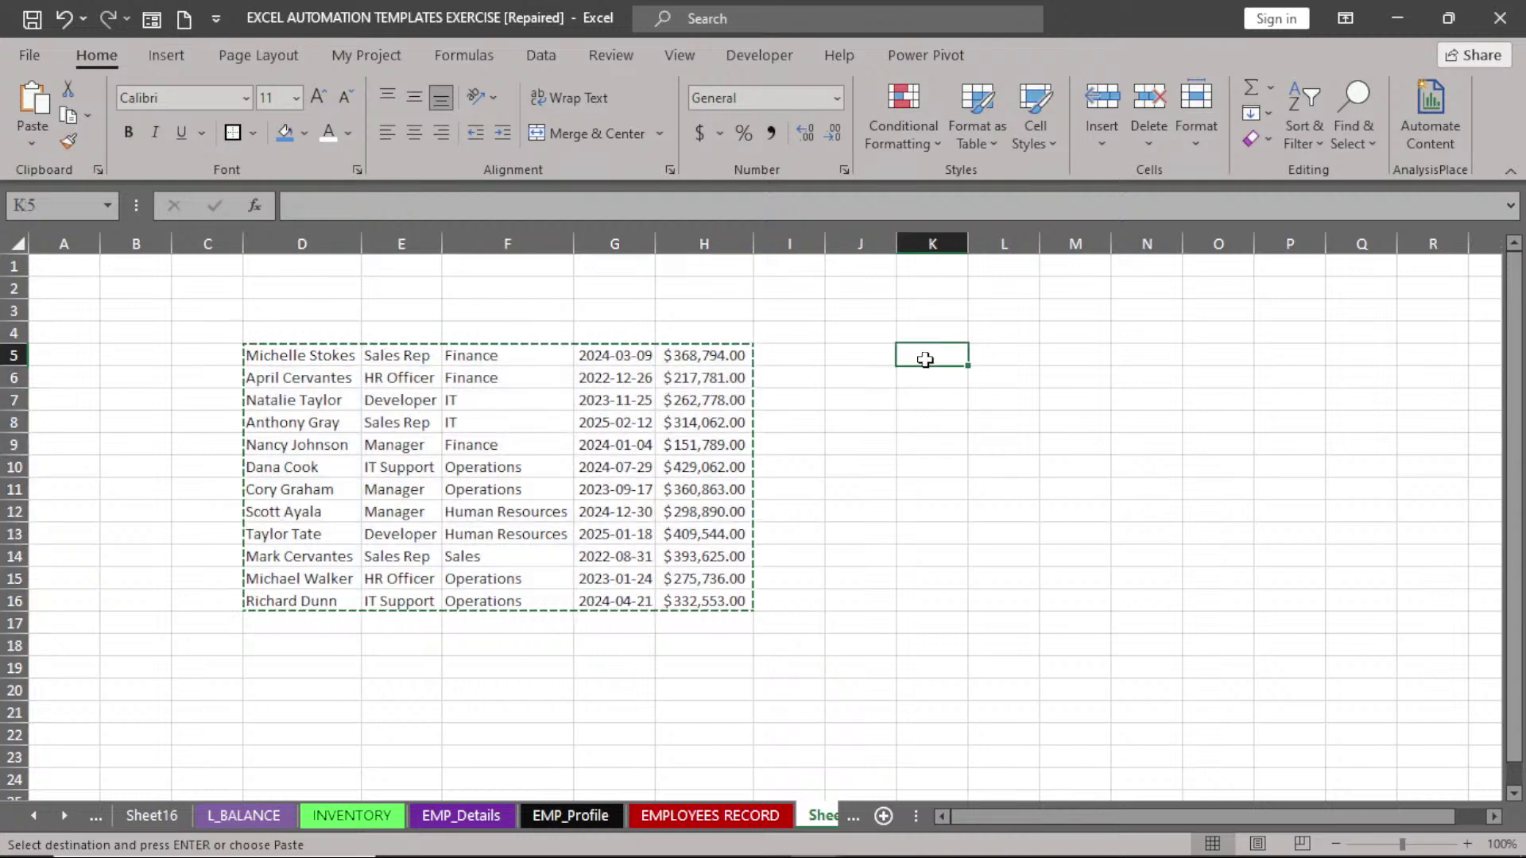
key("ctrl+v")
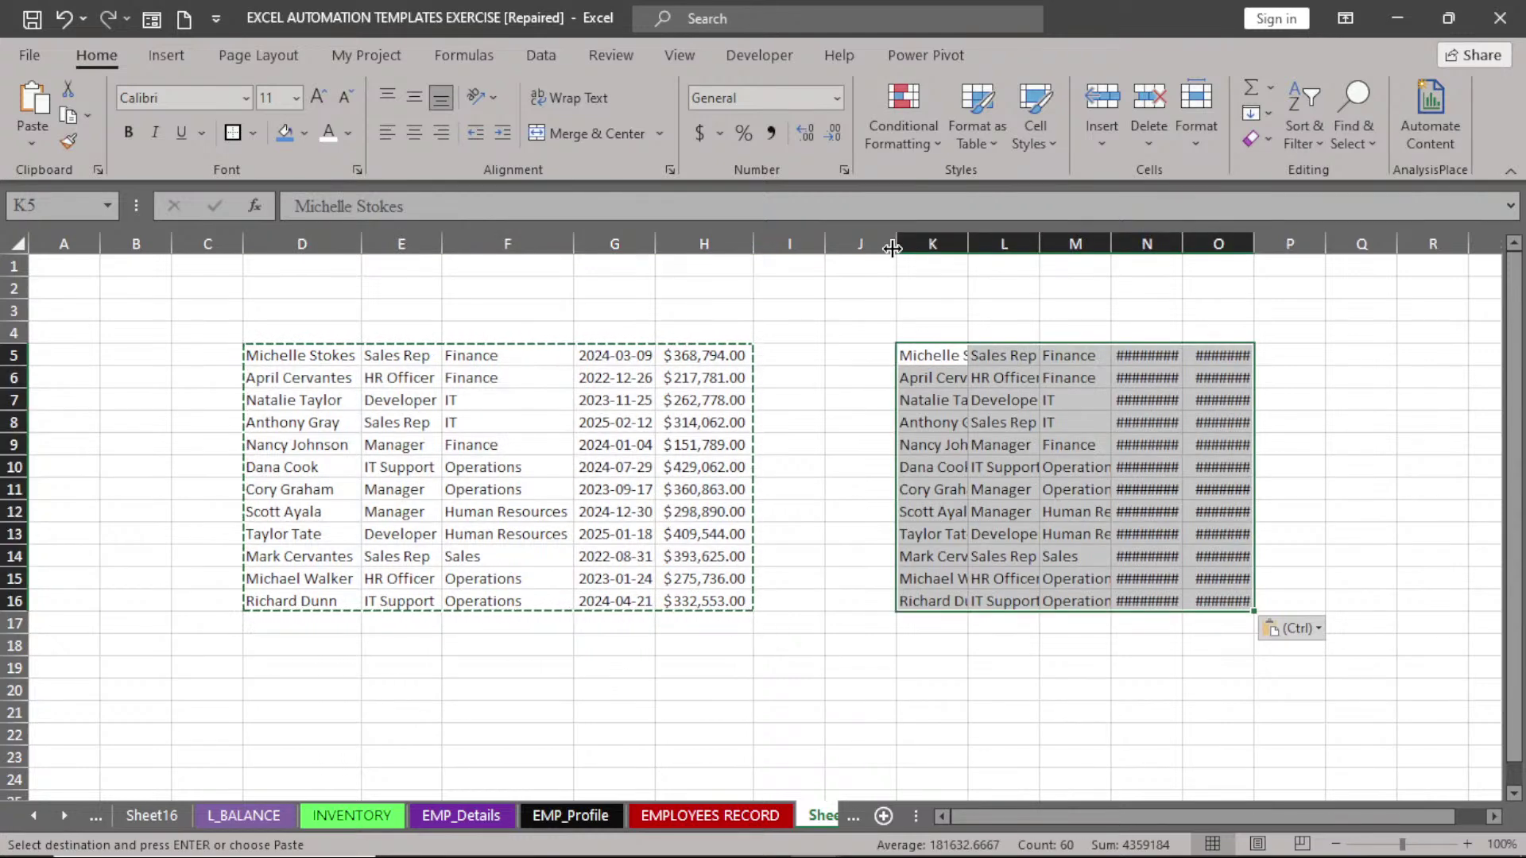
left_click_drag(919, 239, 1246, 245)
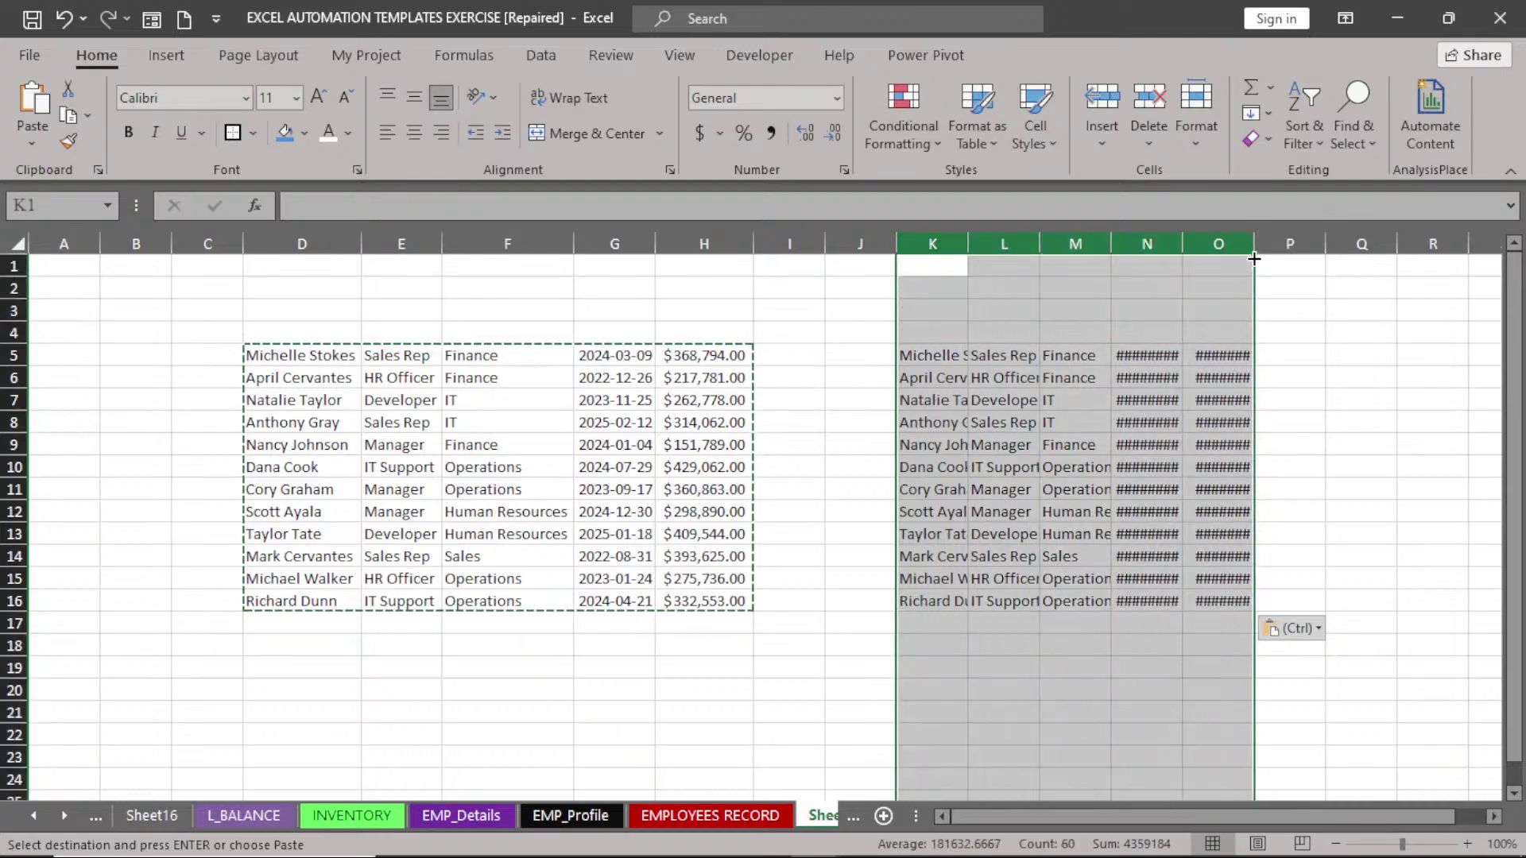
double_click(1252, 248)
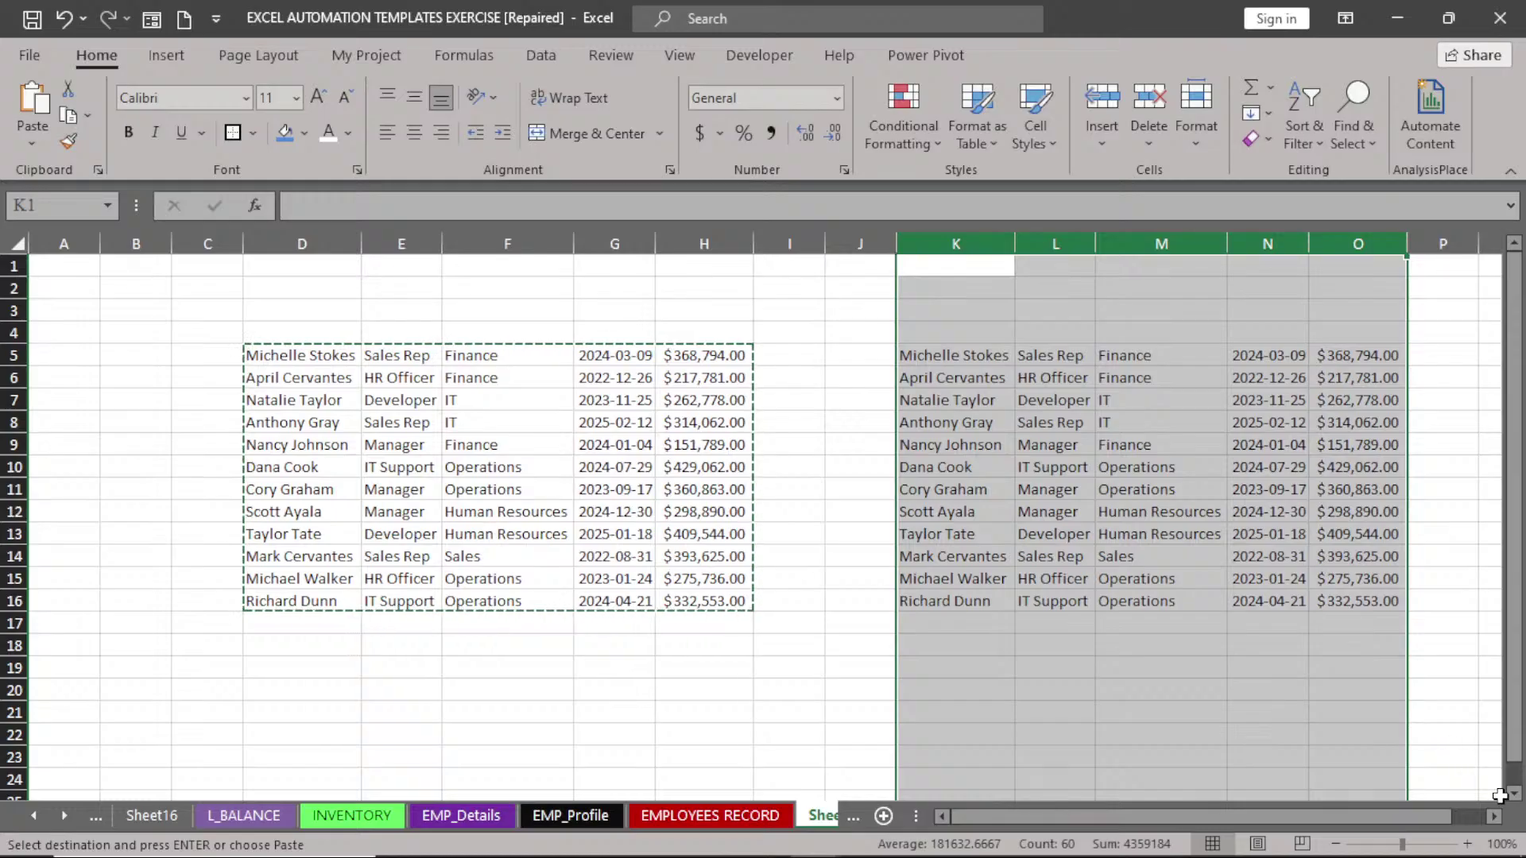
- Narrow the blank spacer columns I and J between the two data blocks and delete the empty columns A and B
left_click_drag(826, 248, 783, 247)
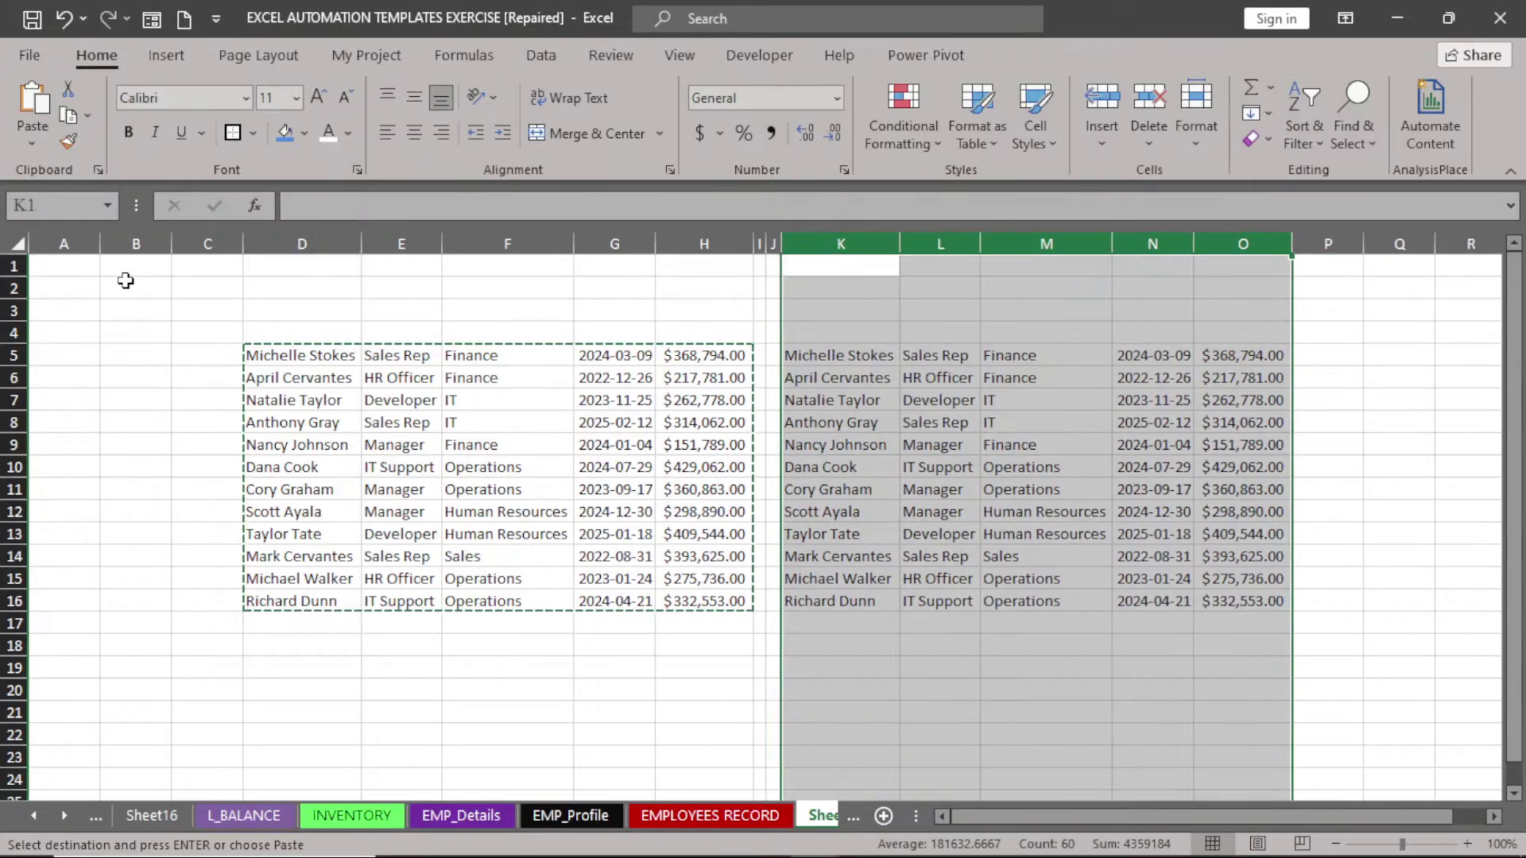
left_click_drag(56, 243, 128, 234)
right_click(130, 234)
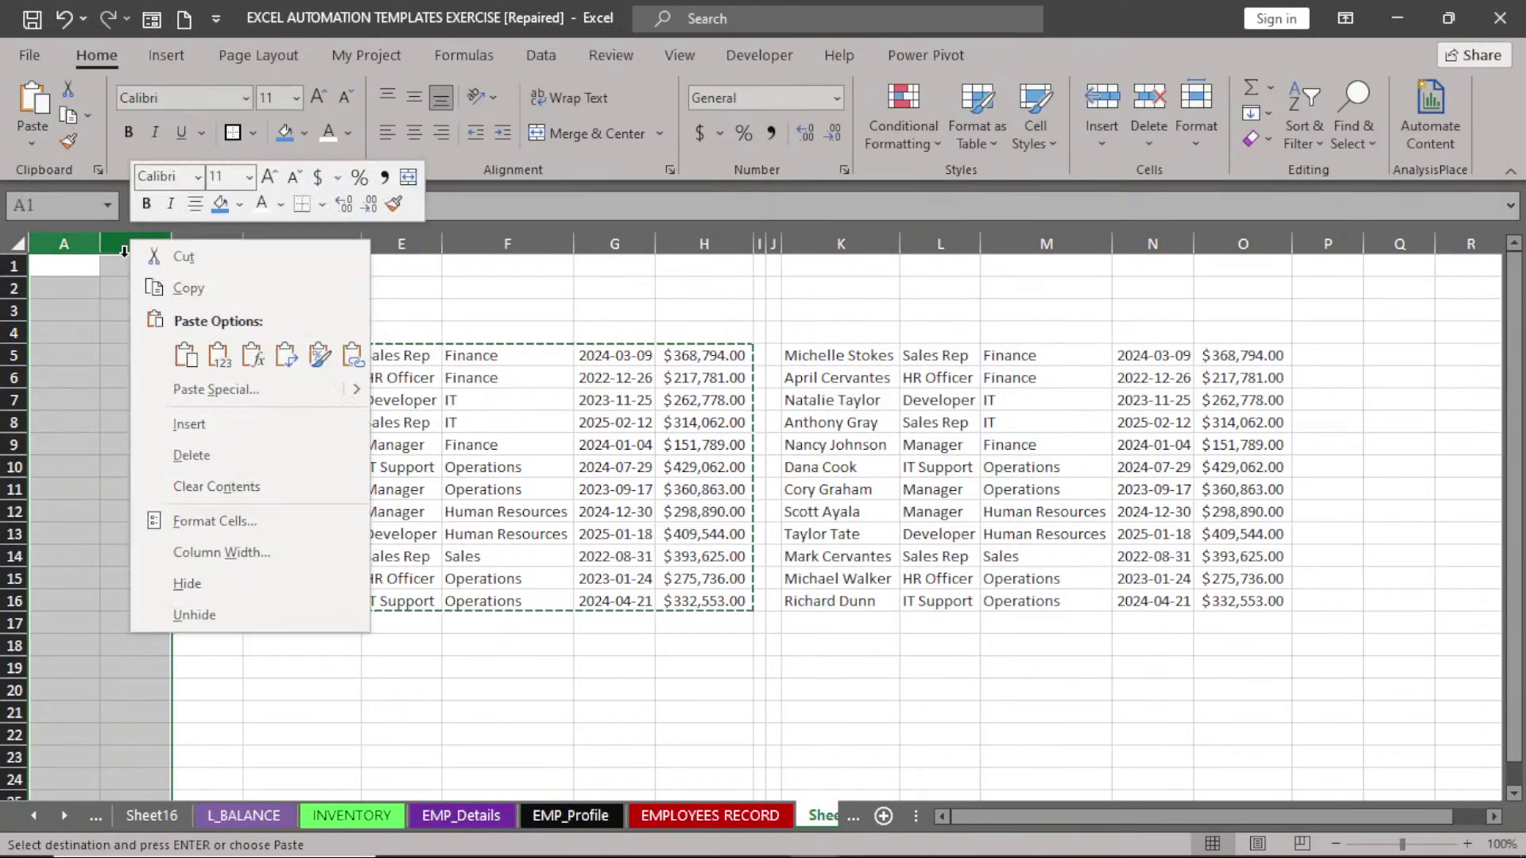
left_click(182, 457)
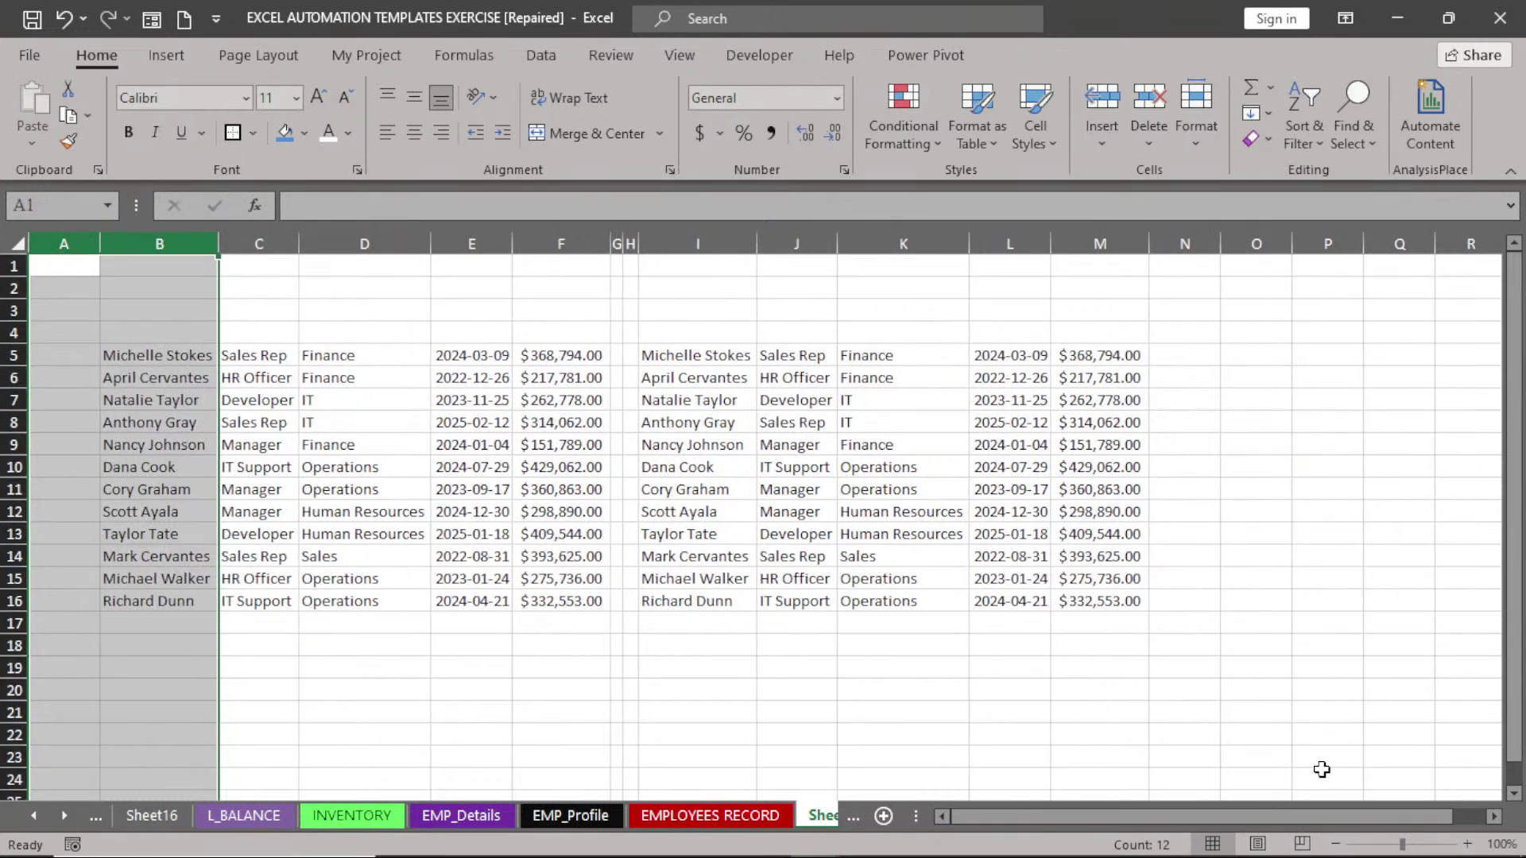
- AutoFit the date and salary columns E, F, L and M so their values display in full
scroll(1321, 769, "up", 2)
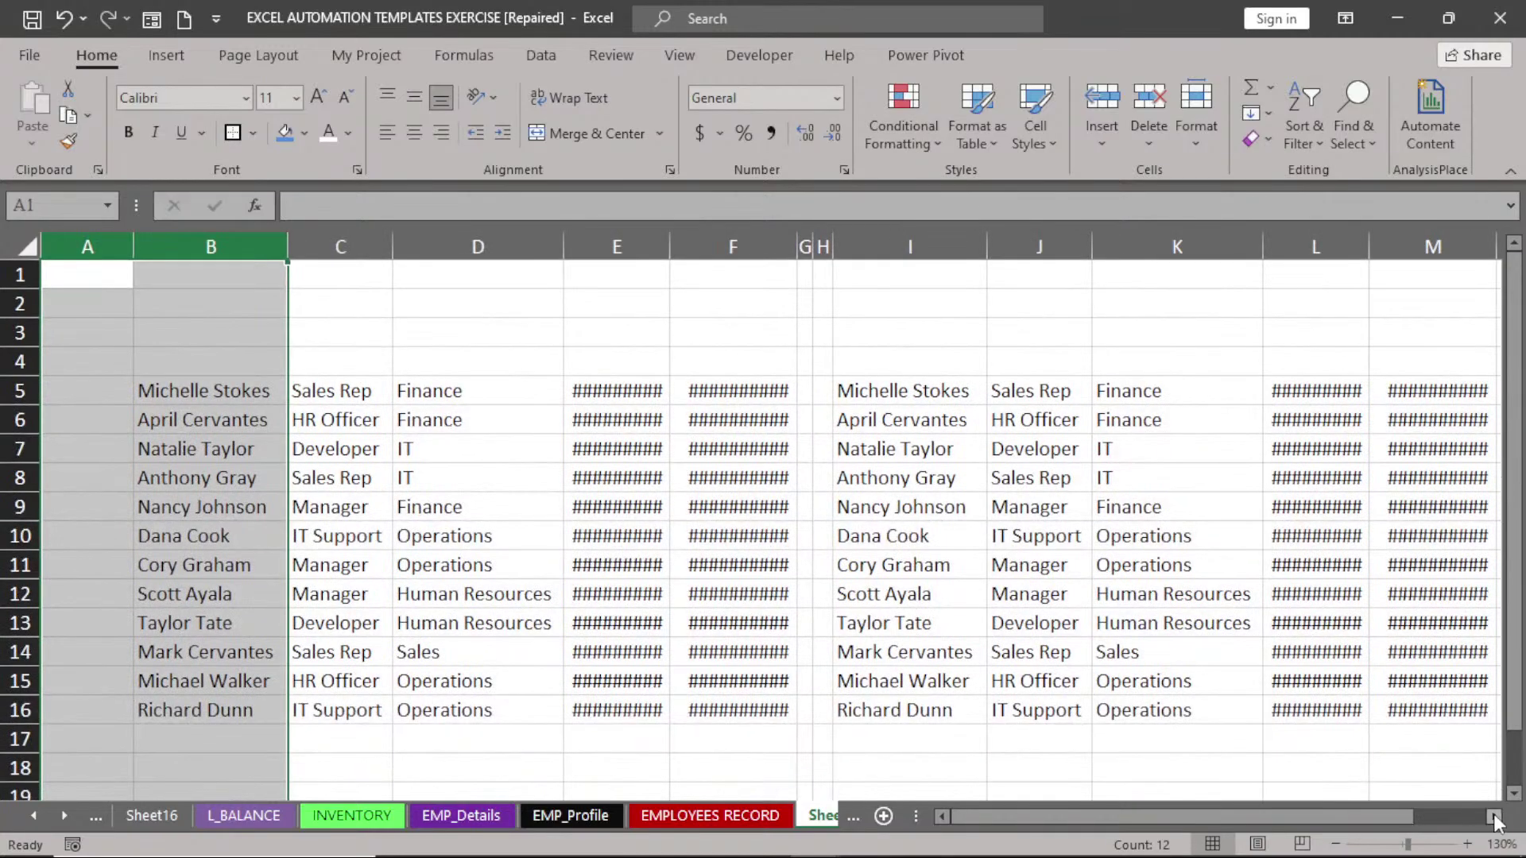
scroll(1494, 821, "up", 1)
left_click(1494, 818)
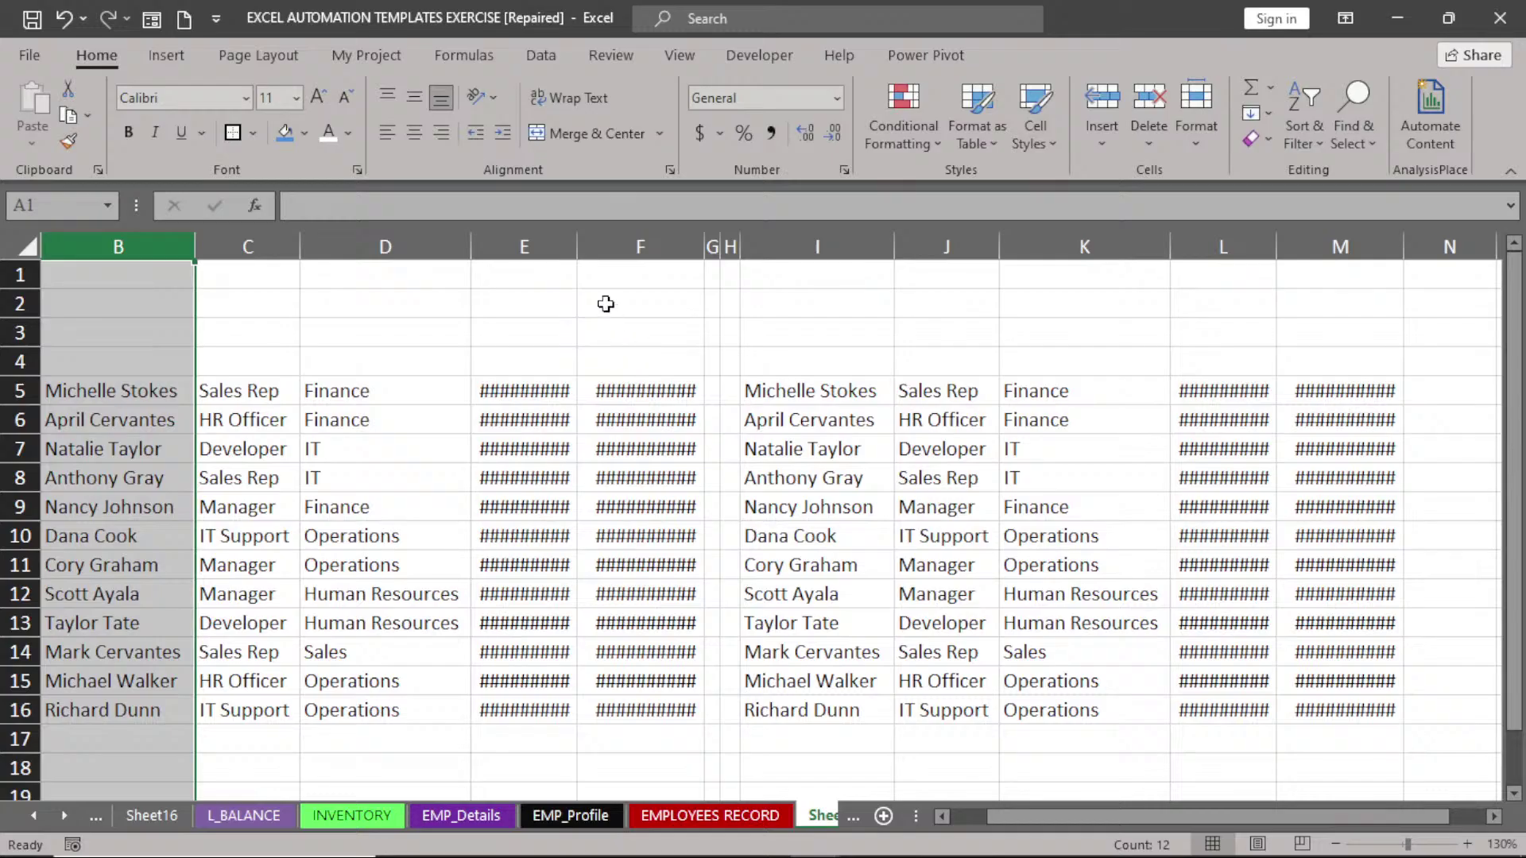
double_click(578, 247)
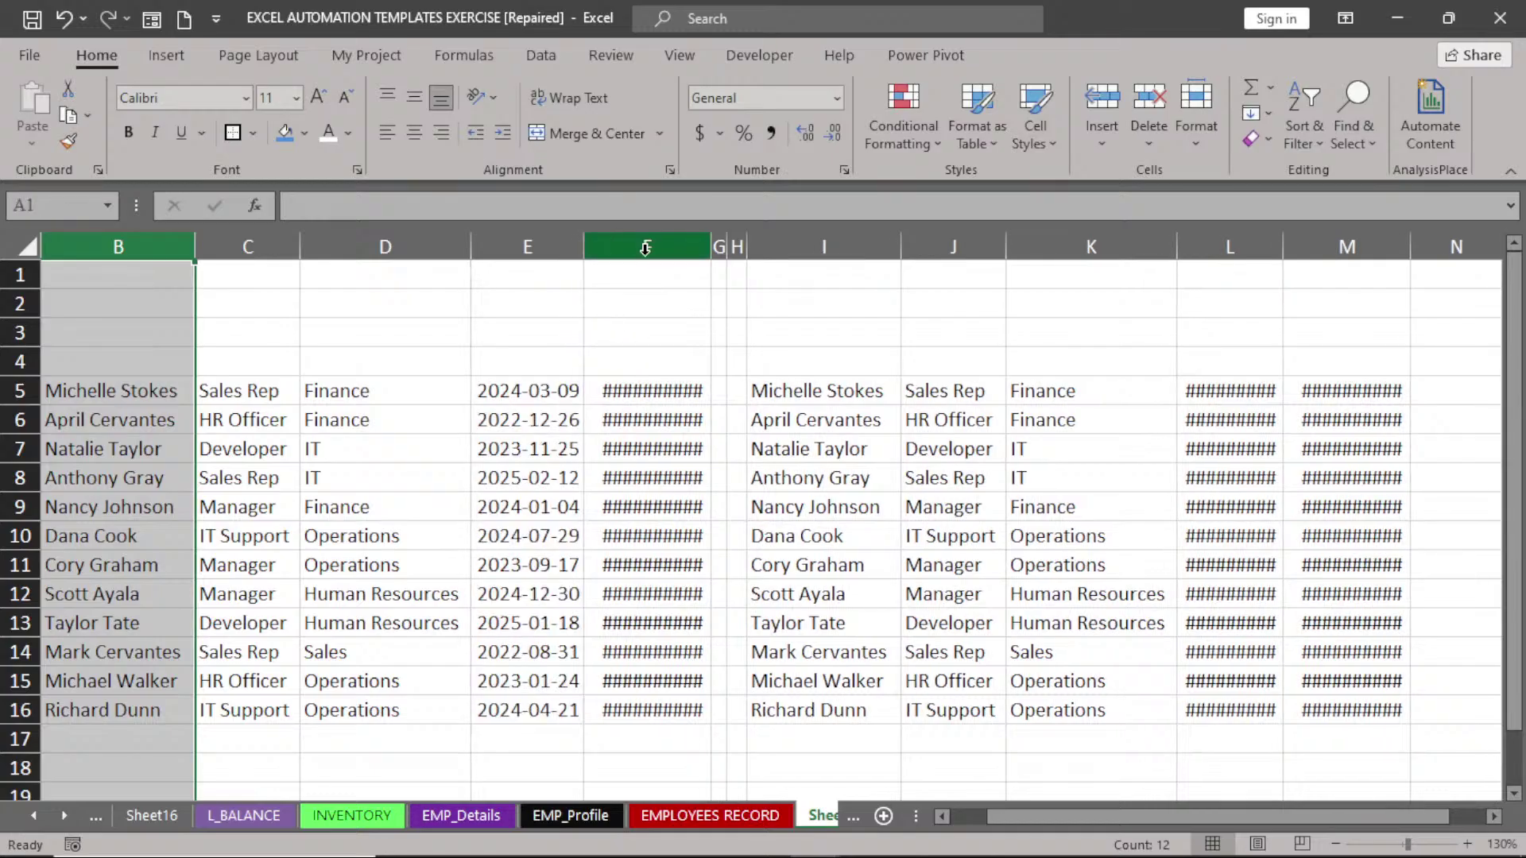
double_click(704, 248)
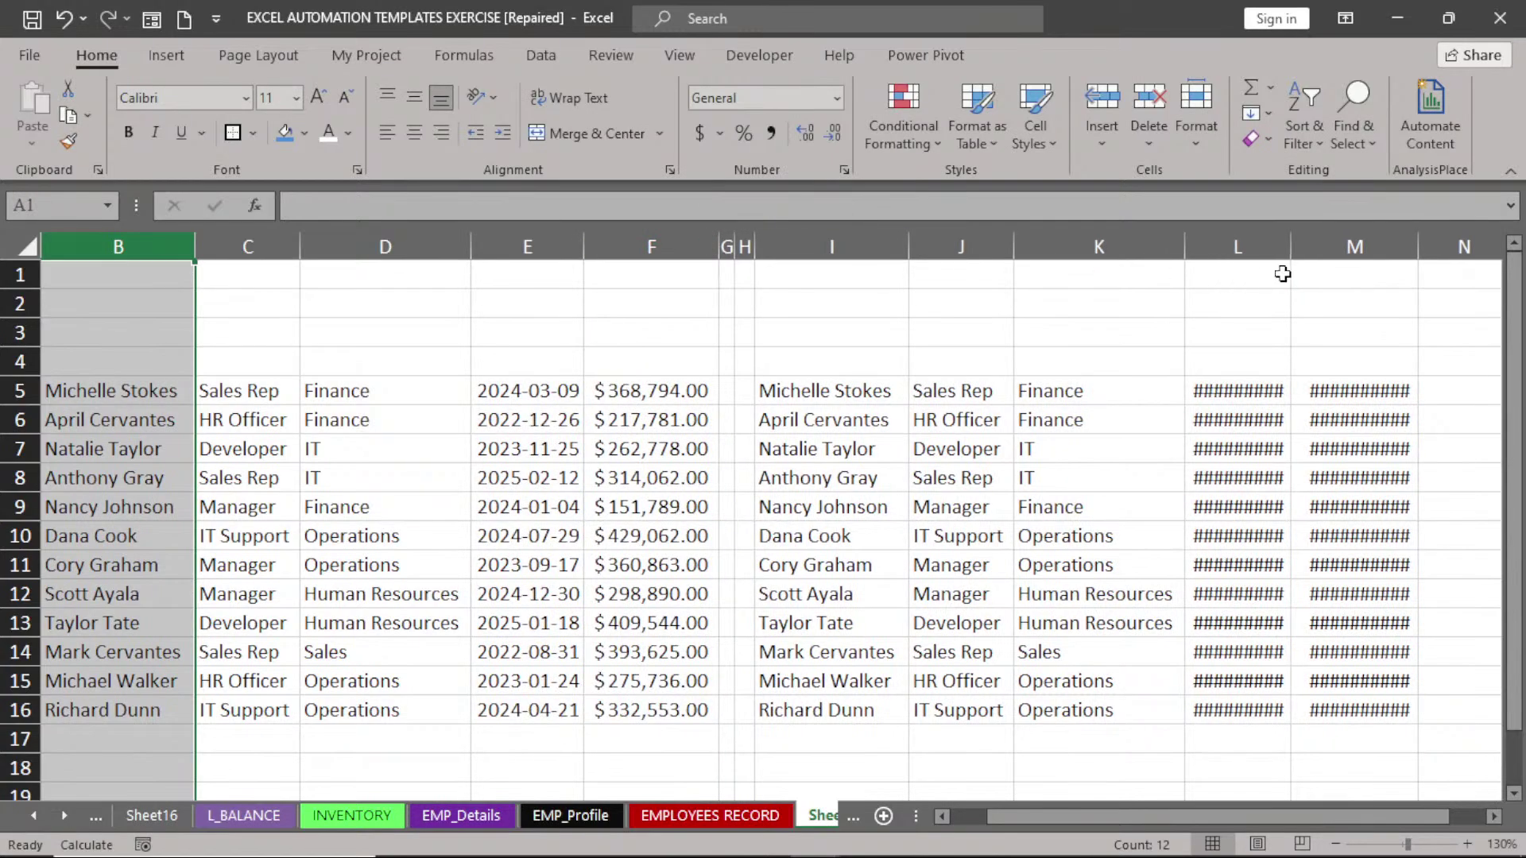
double_click(1292, 248)
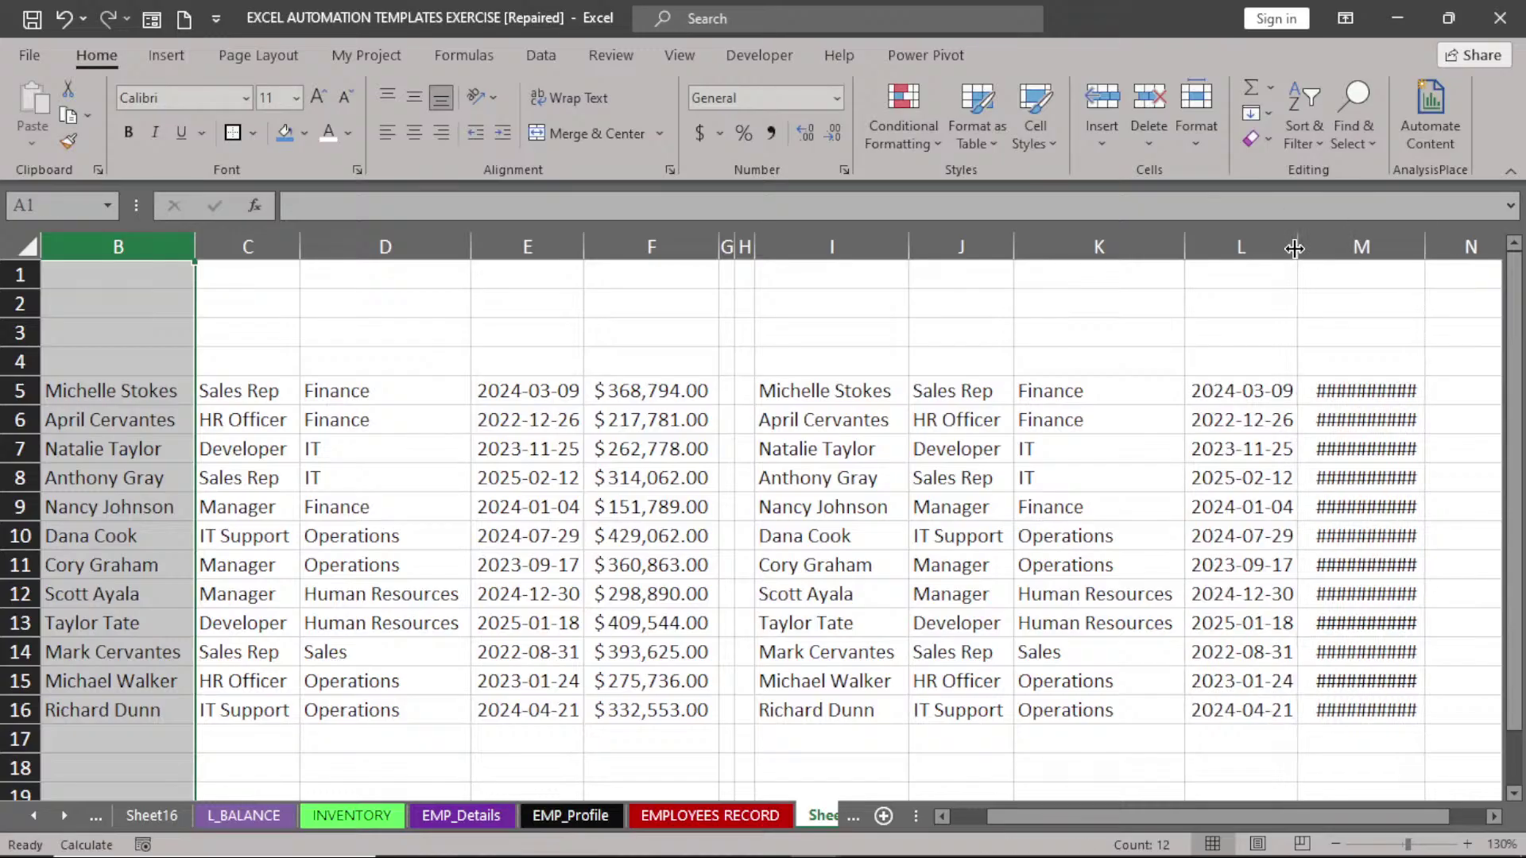
double_click(1424, 249)
left_click(1423, 247, "ctrl")
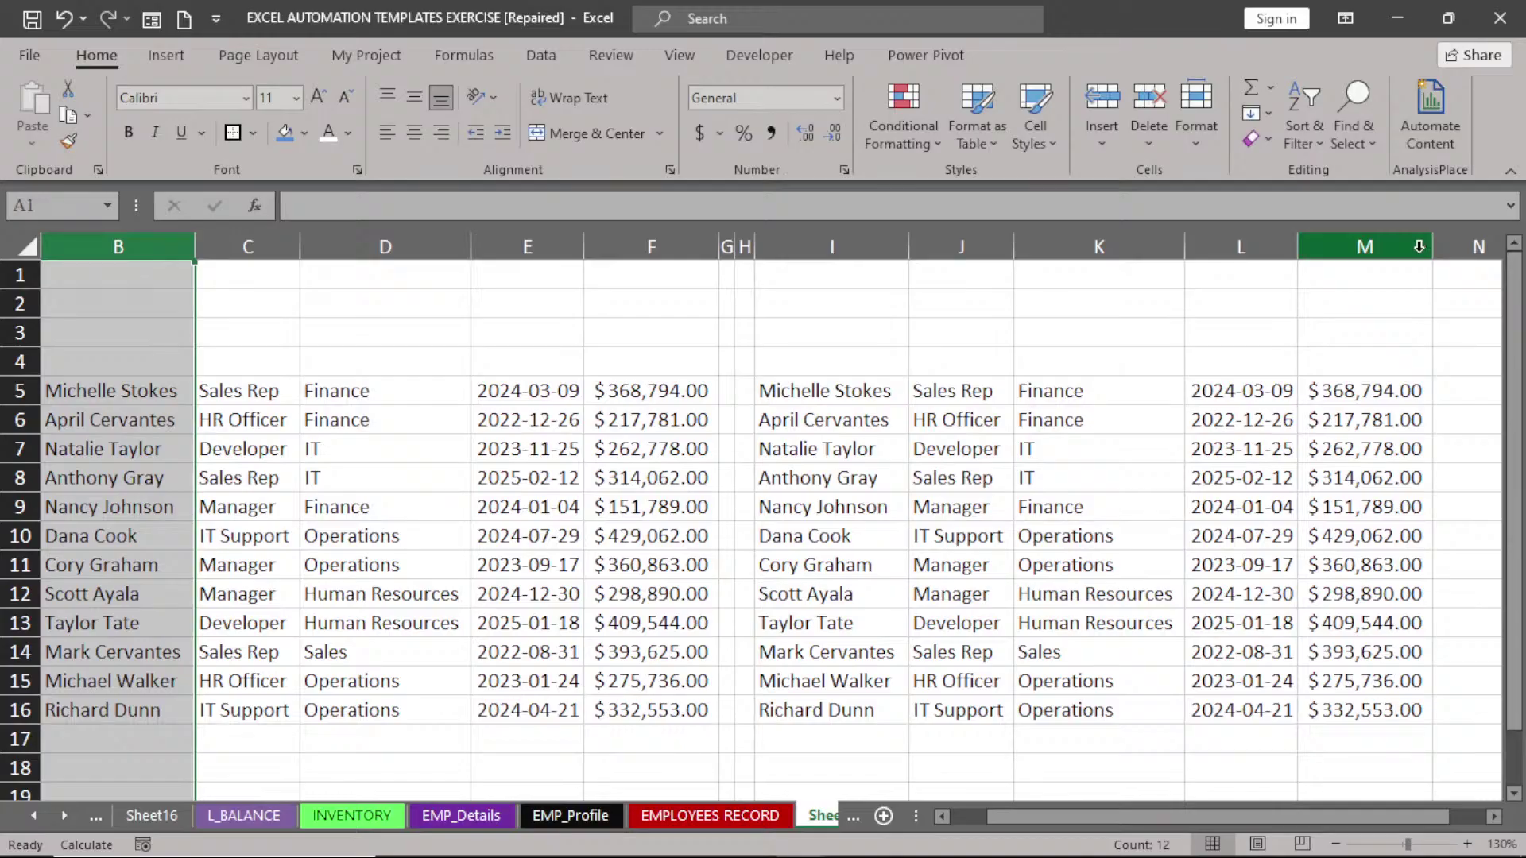
left_click(359, 528)
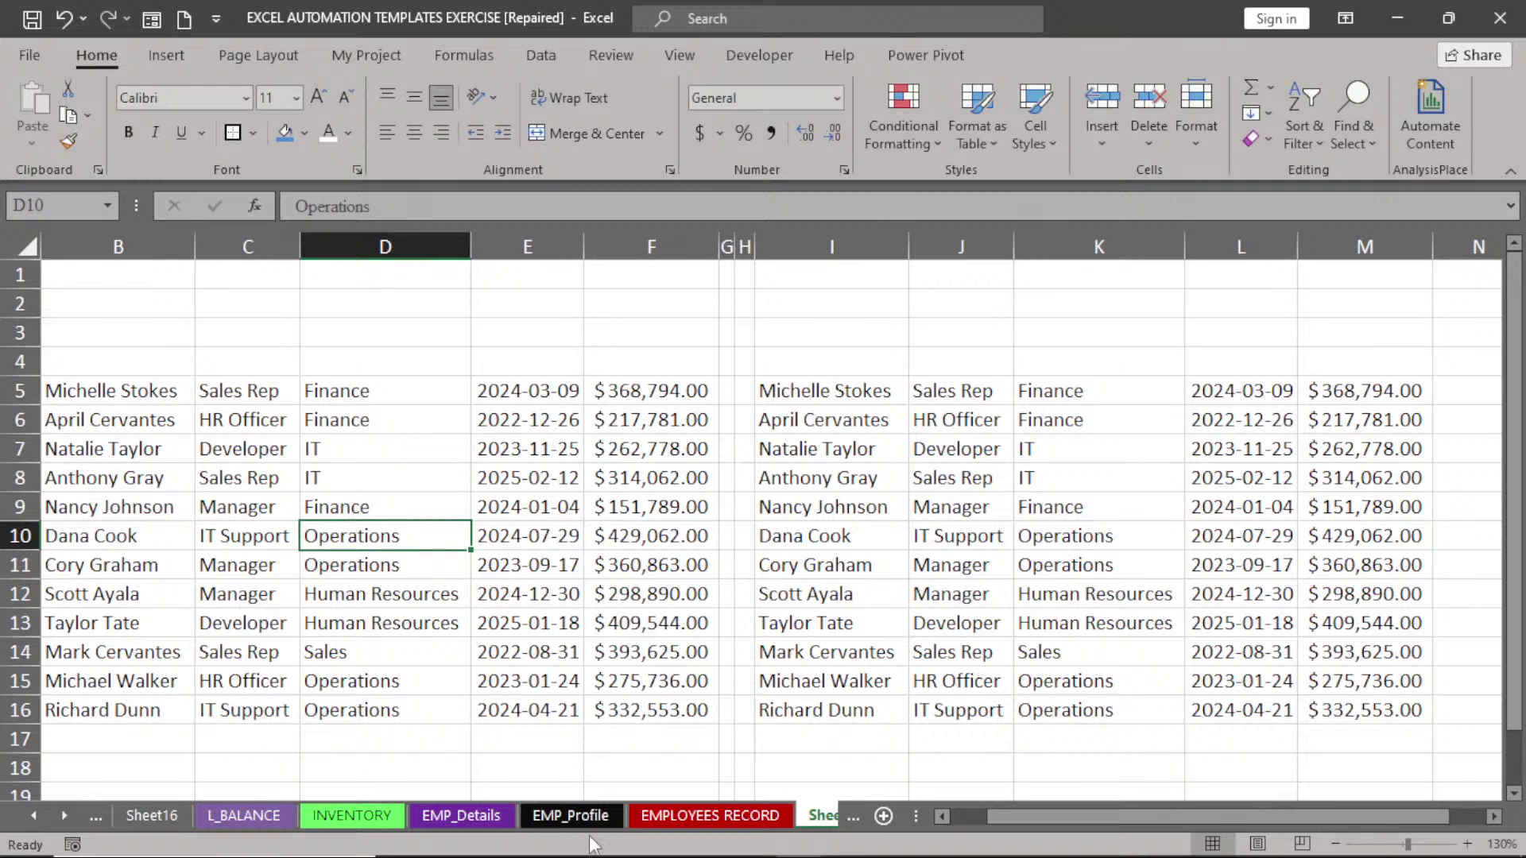
- Copy the headers Full Name through Salary (A1:E1) from EMPLOYEES RECORD and paste them at B4 above the first data block on Sheet19
left_click(726, 819)
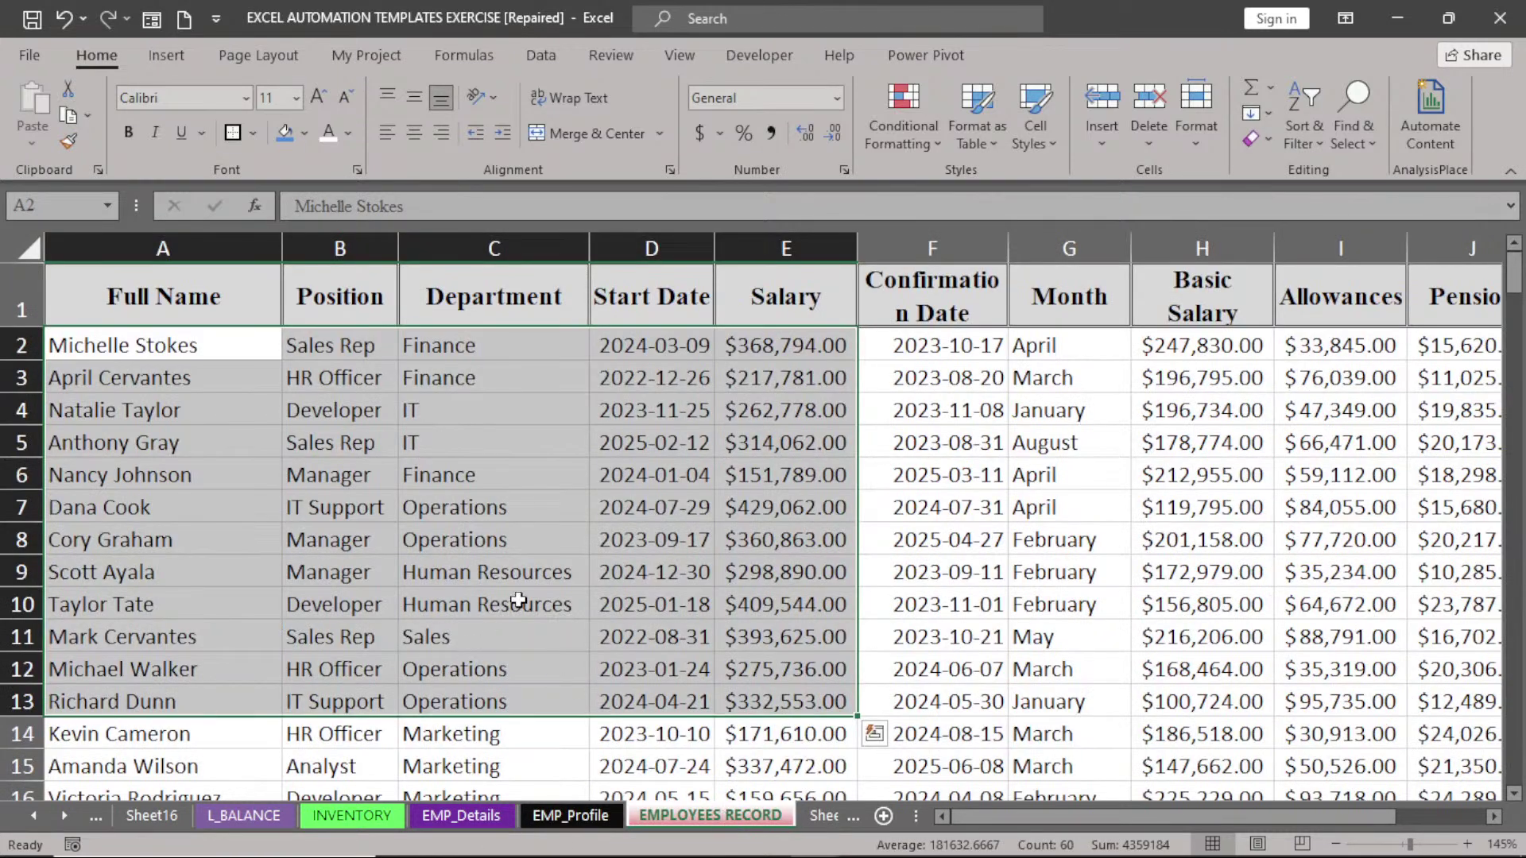
left_click_drag(161, 294, 743, 289)
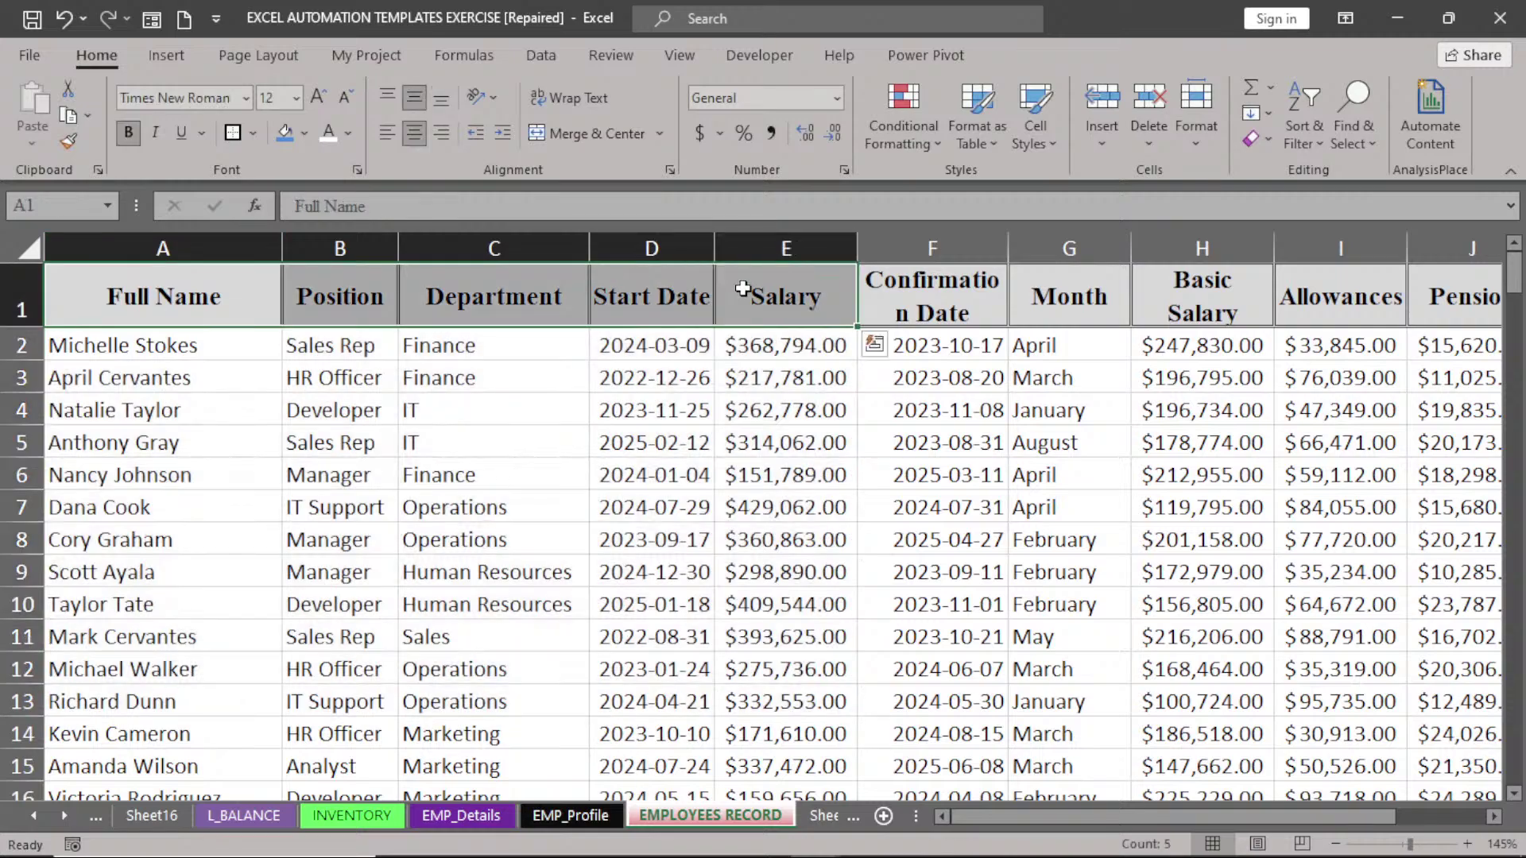
key("ctrl+c")
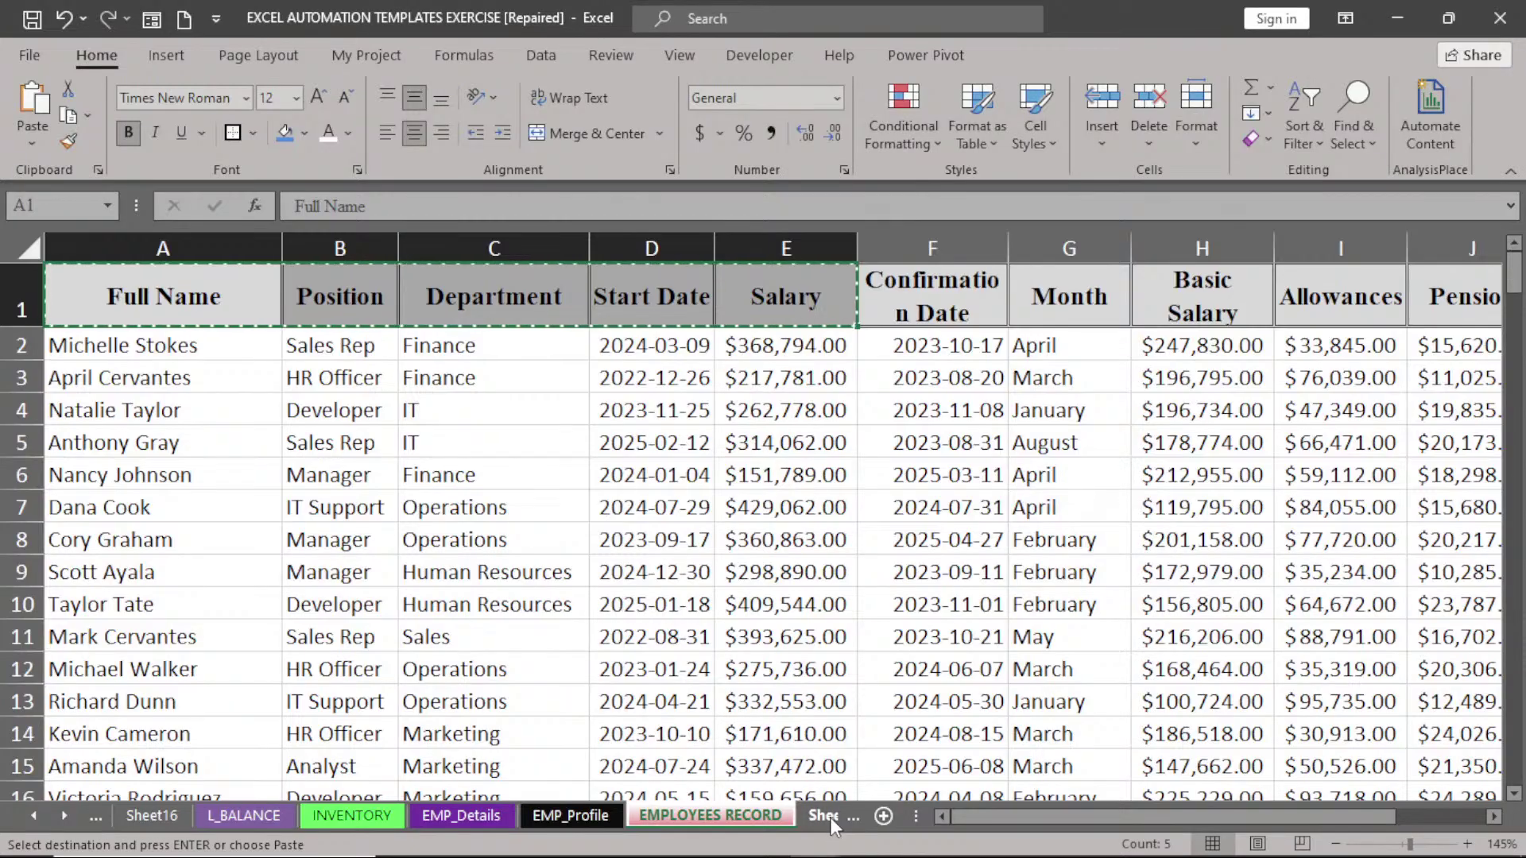
left_click(830, 817)
left_click(99, 363)
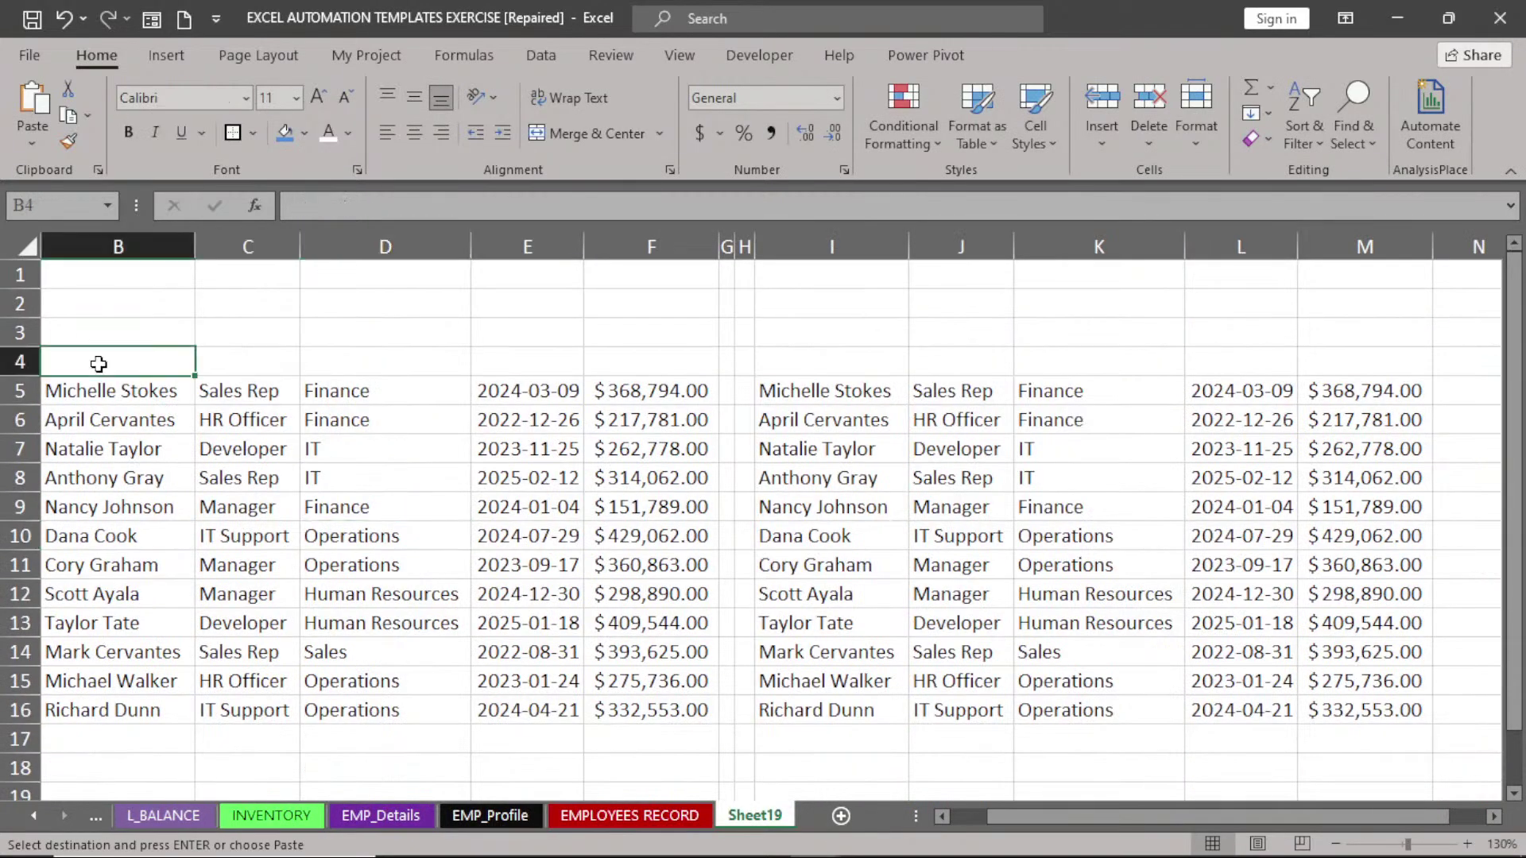
key("ctrl+v")
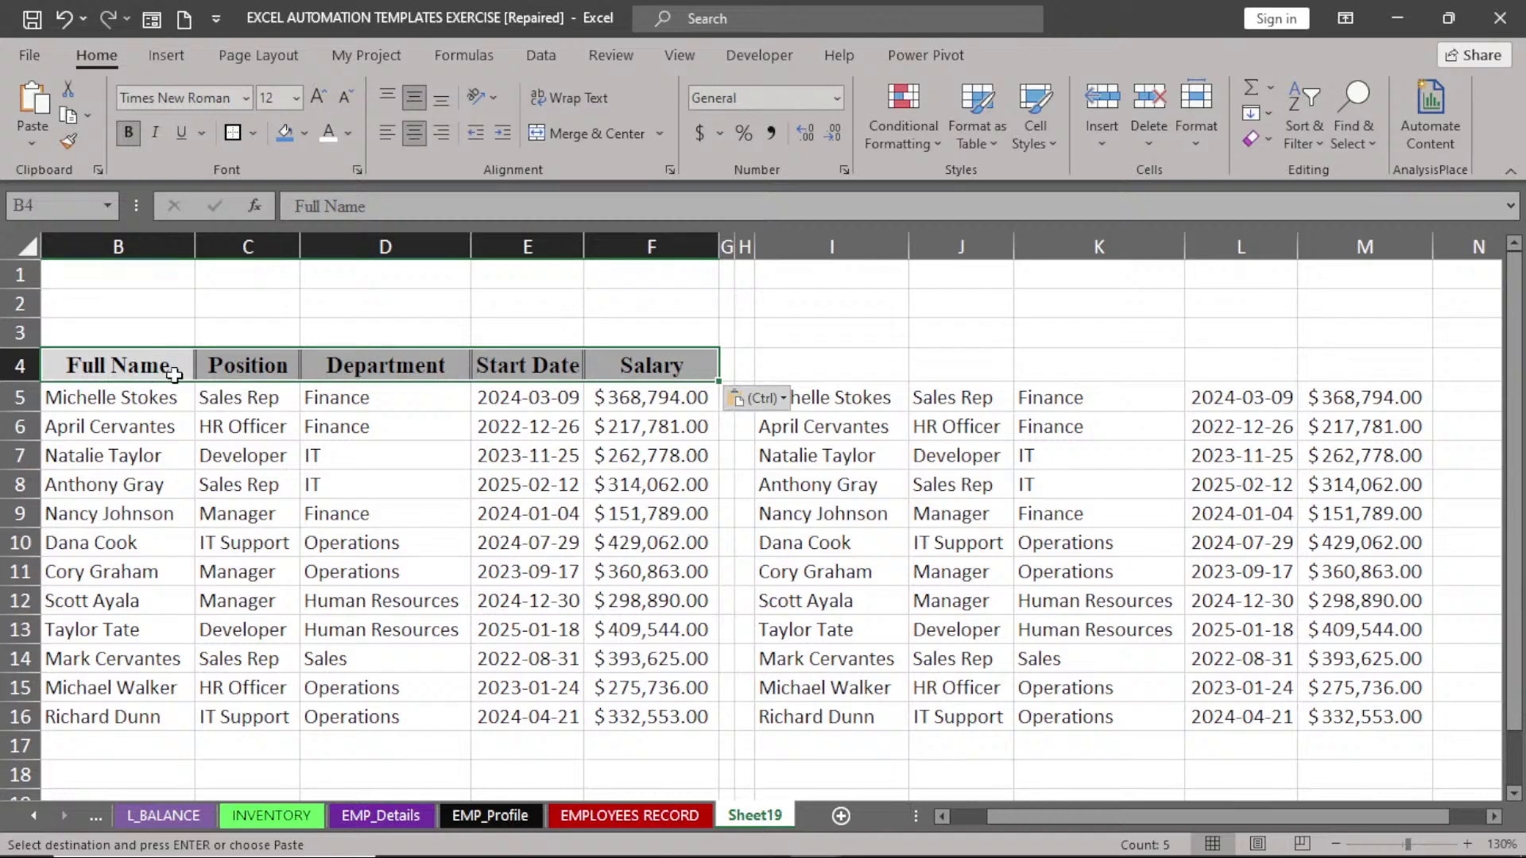
- Duplicate the header row B4:F4 above the second data block, starting at cell I4
left_click_drag(173, 373, 954, 377)
key("ctrl")
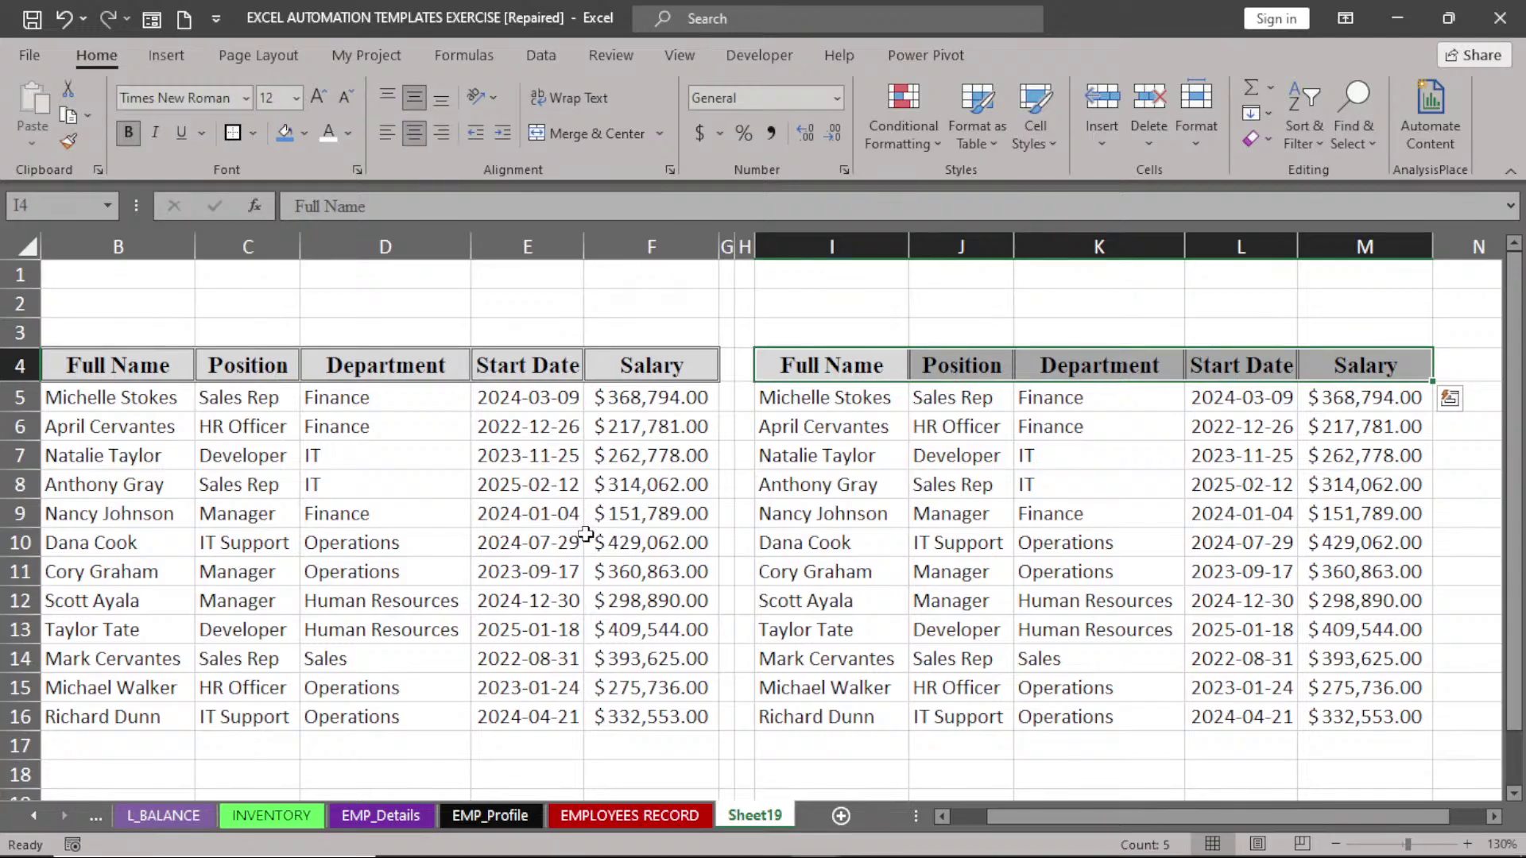
left_click(531, 548)
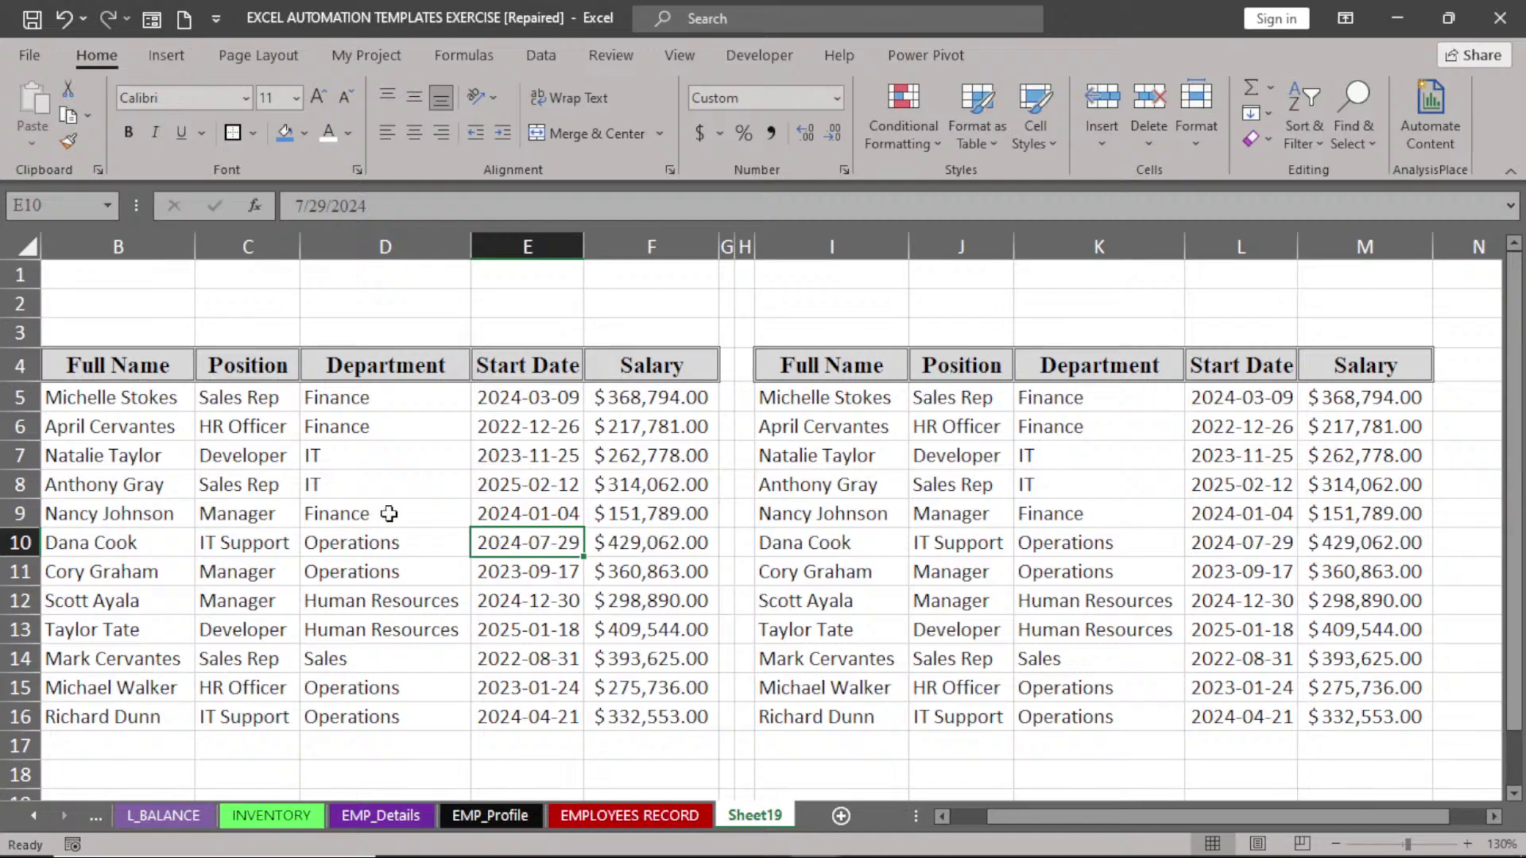
left_click(295, 521)
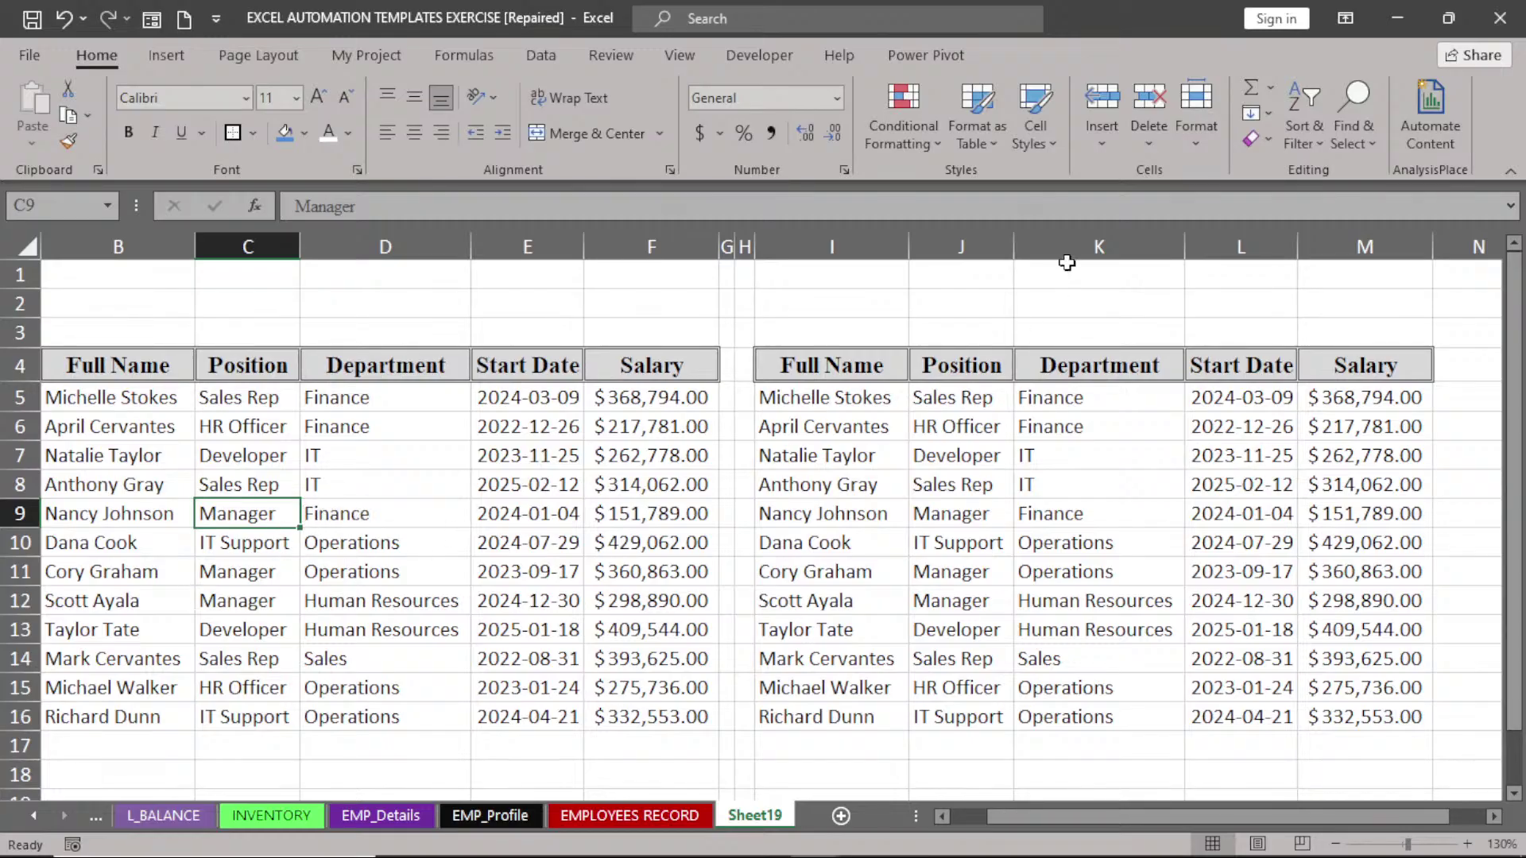
left_click(969, 140)
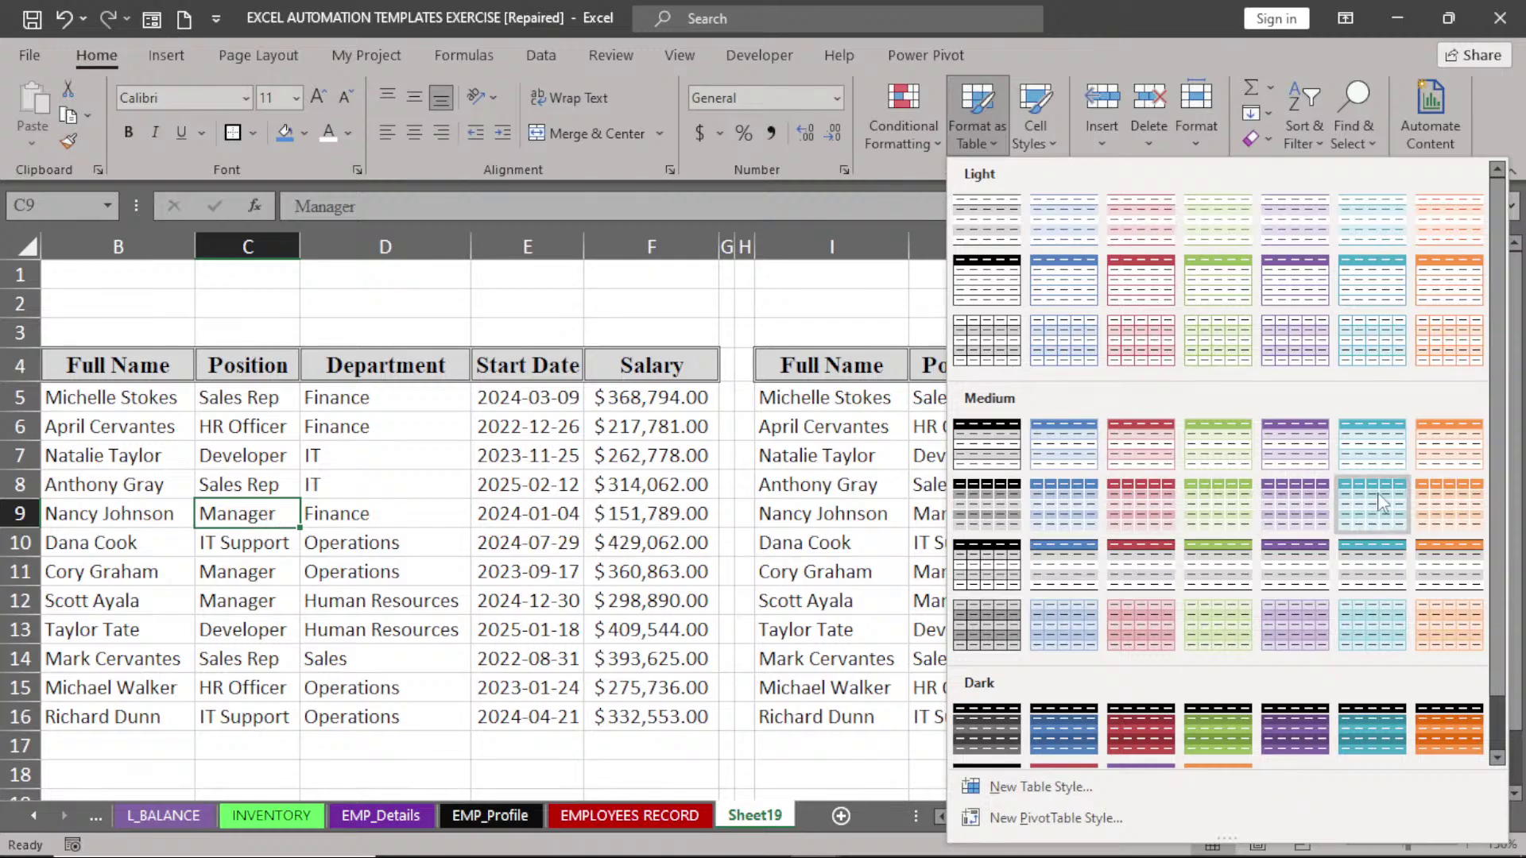
scroll(1499, 518, "down", 1)
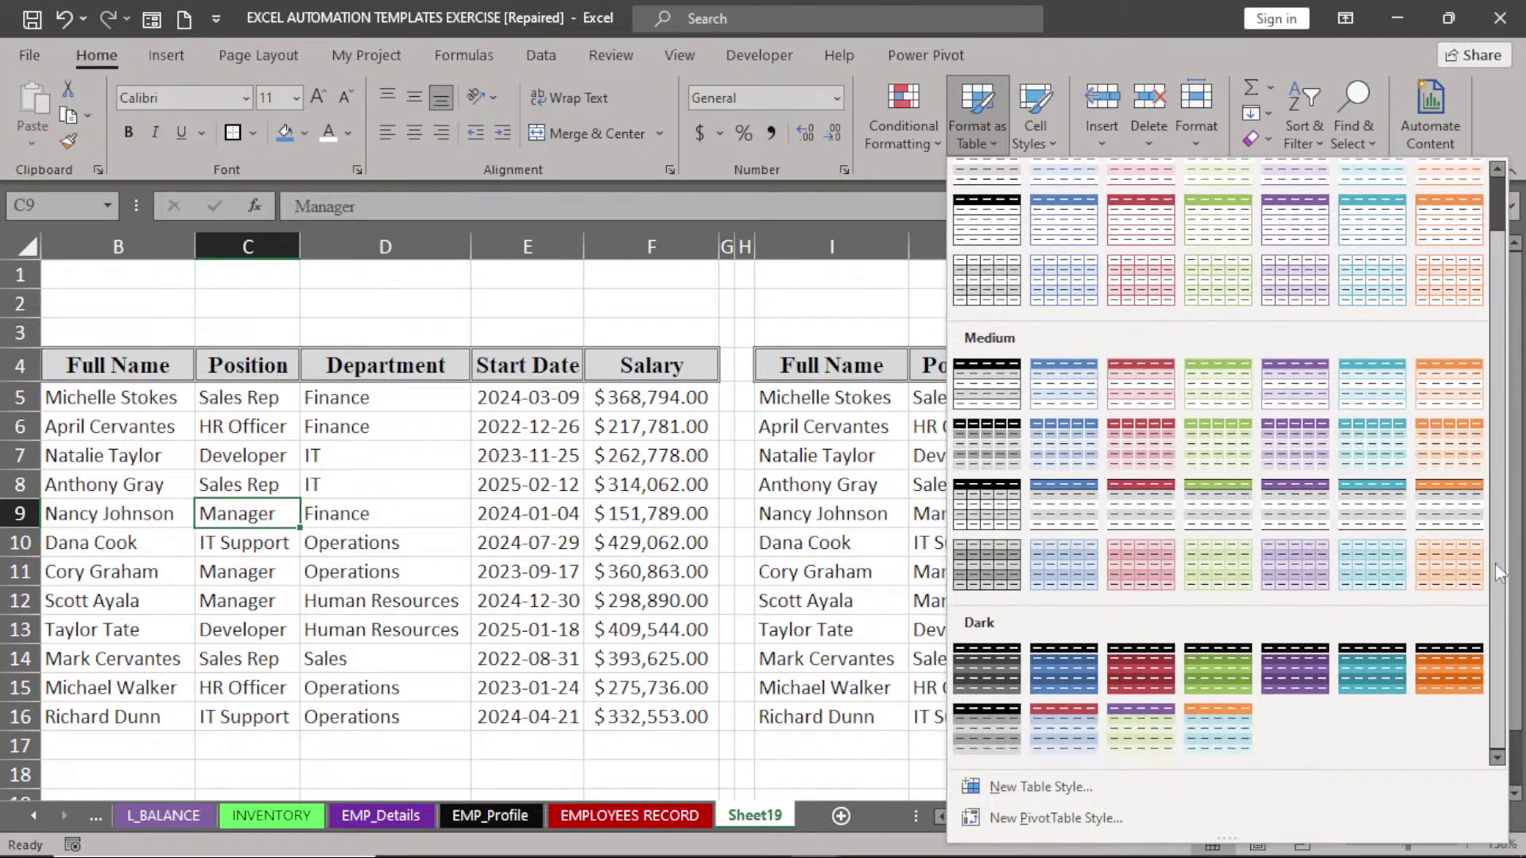
scroll(1500, 518, "up", 1)
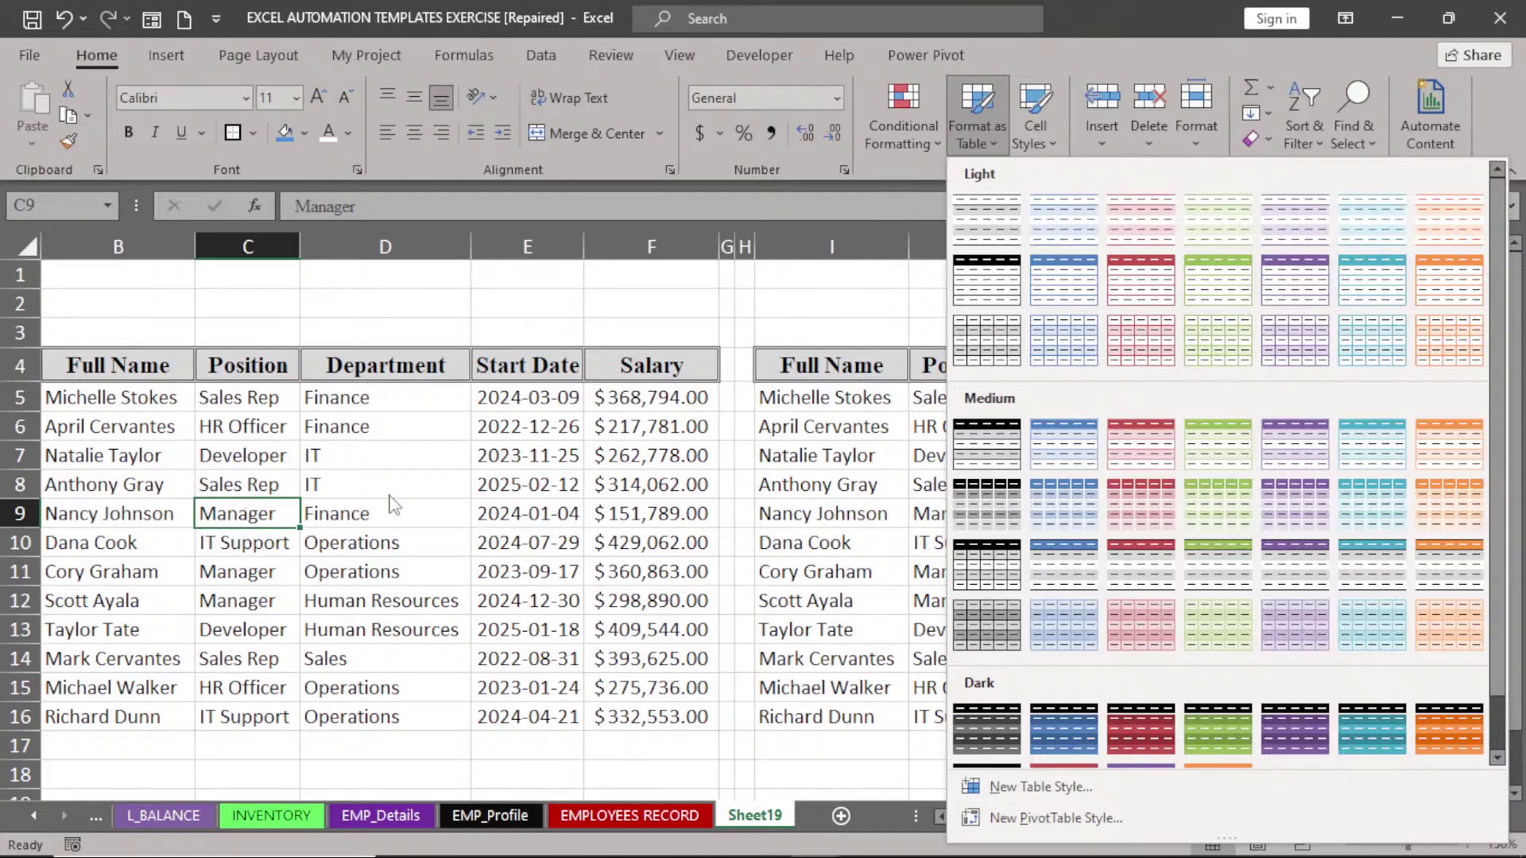
left_click(414, 485)
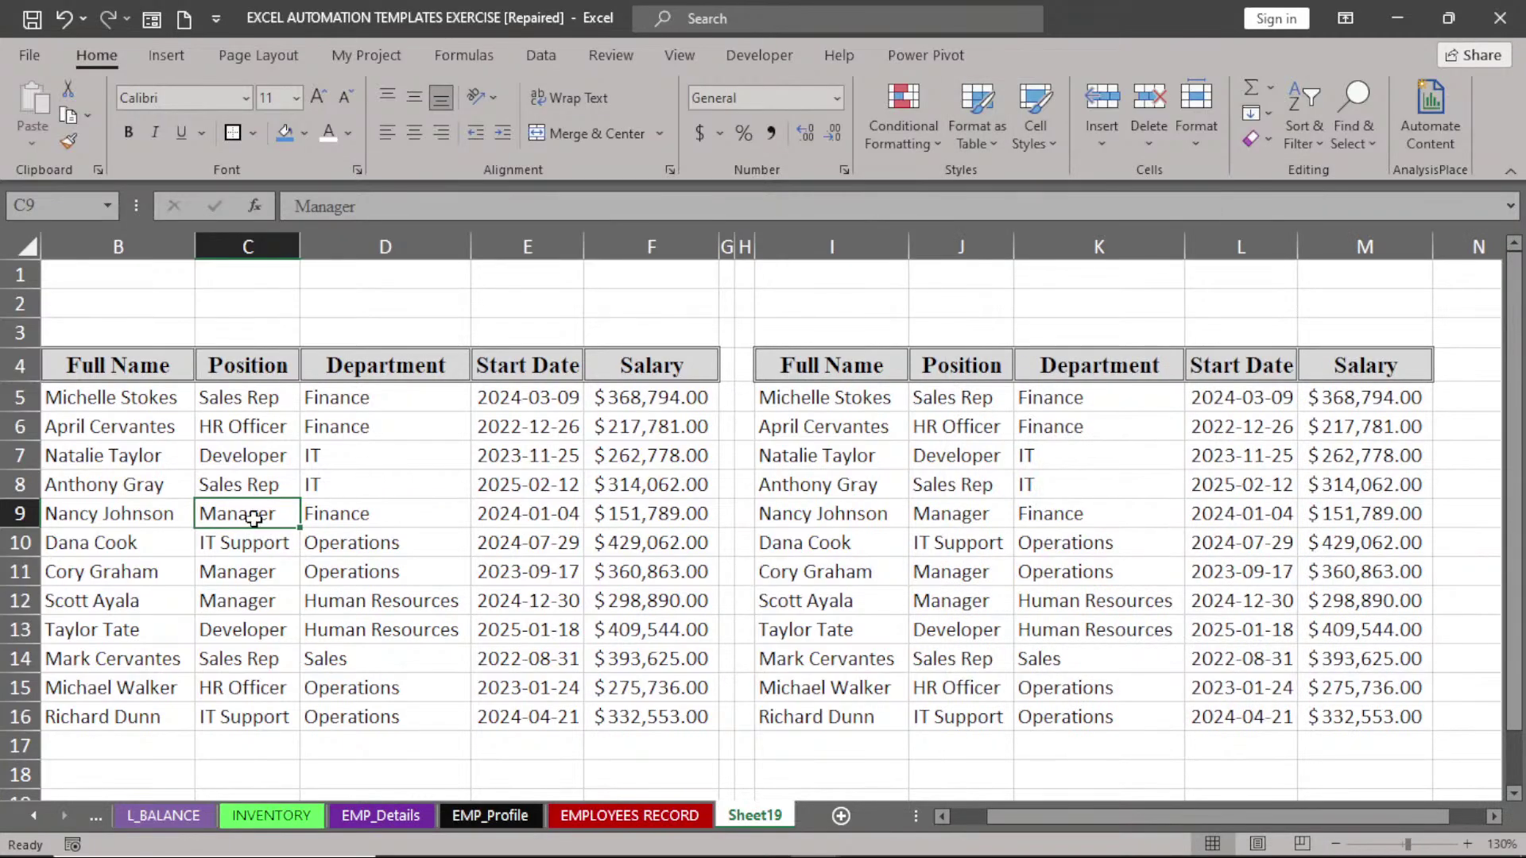
left_click(164, 61)
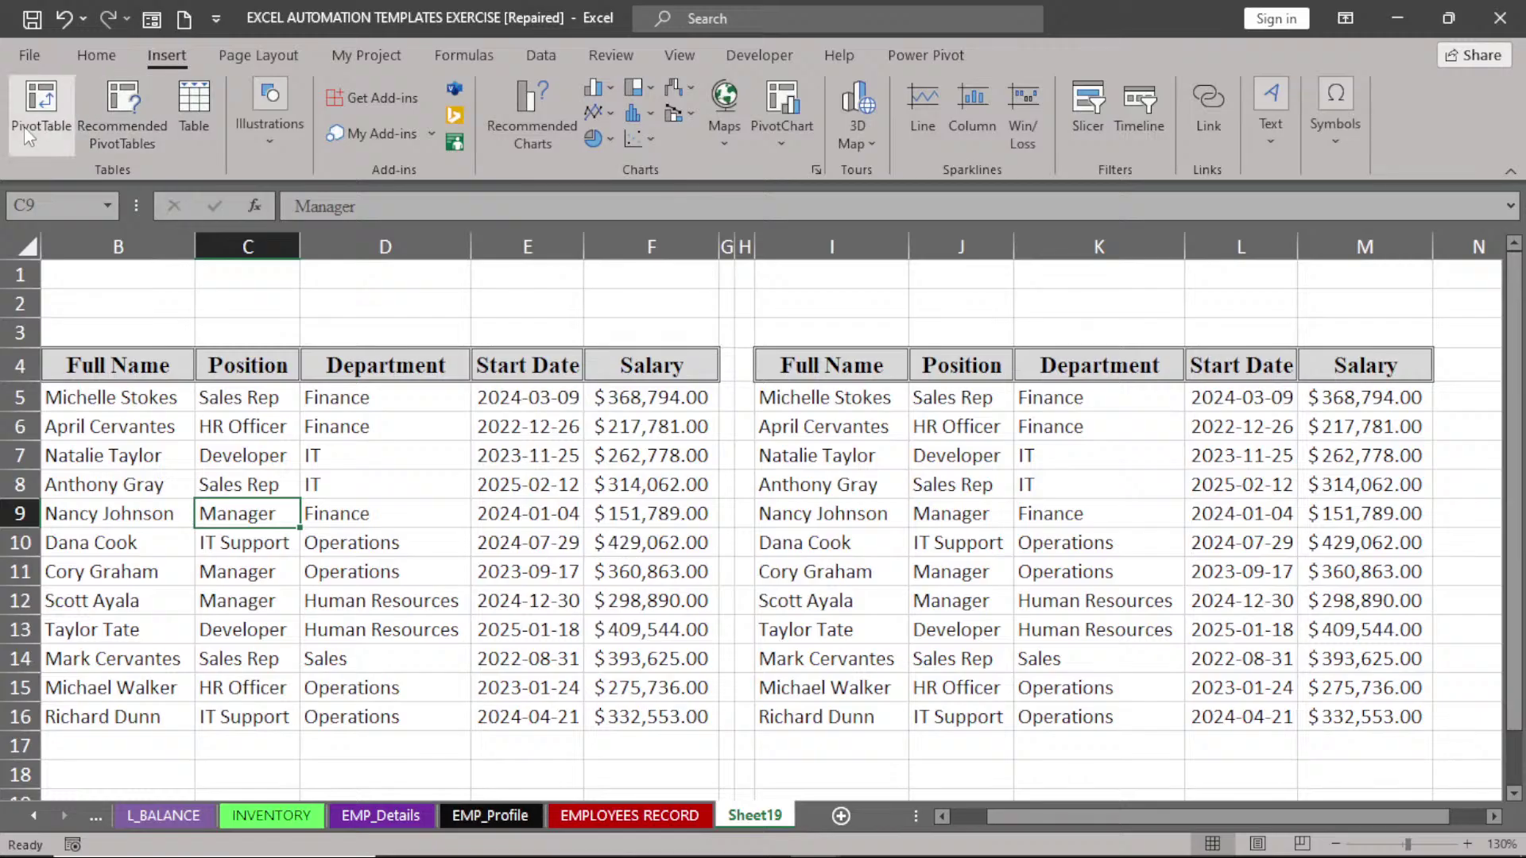
left_click(196, 118)
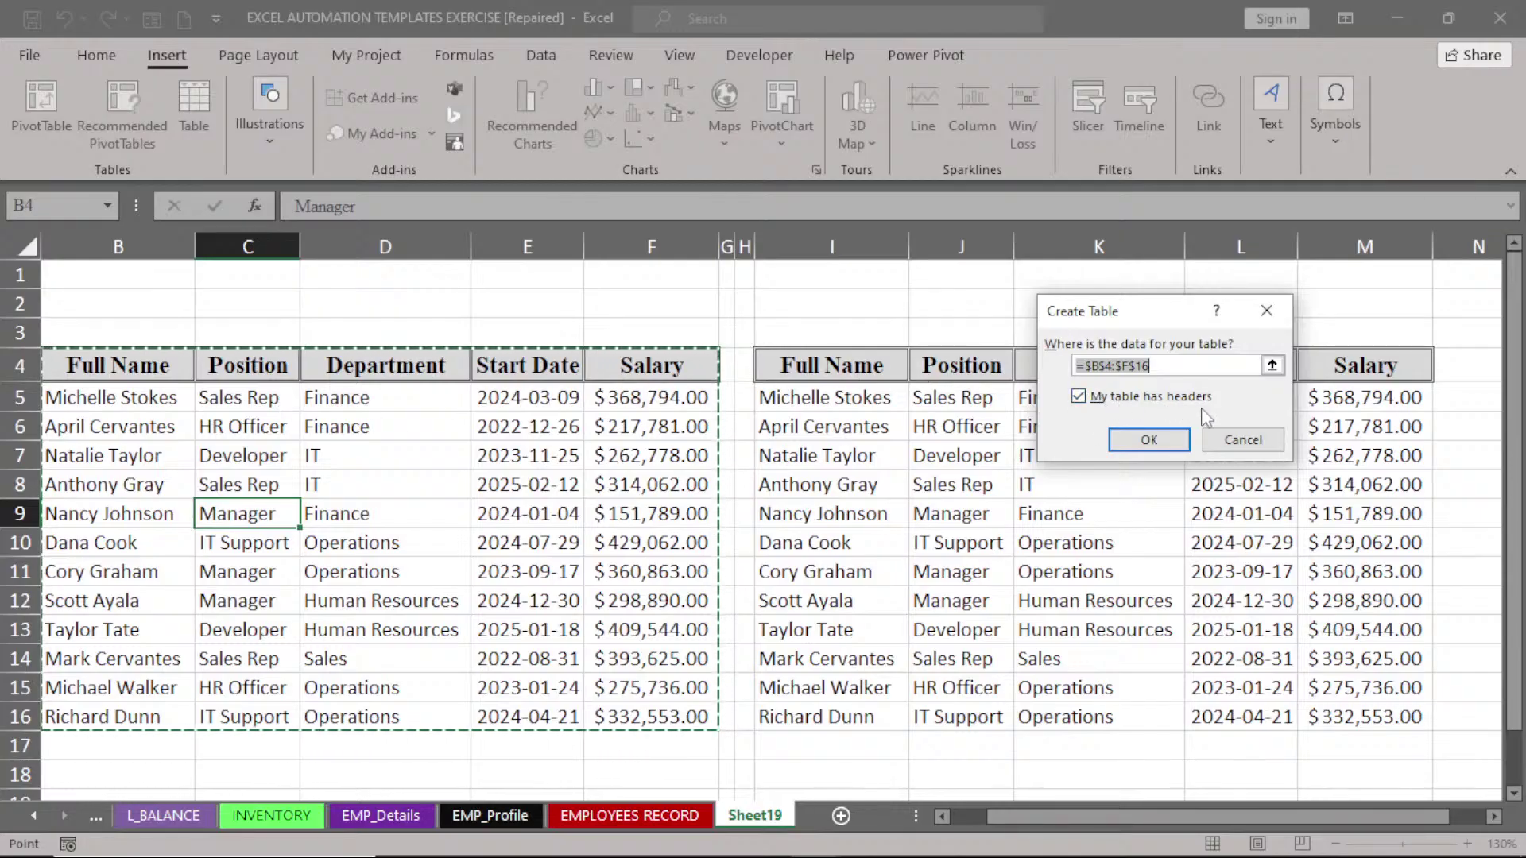
left_click(1266, 311)
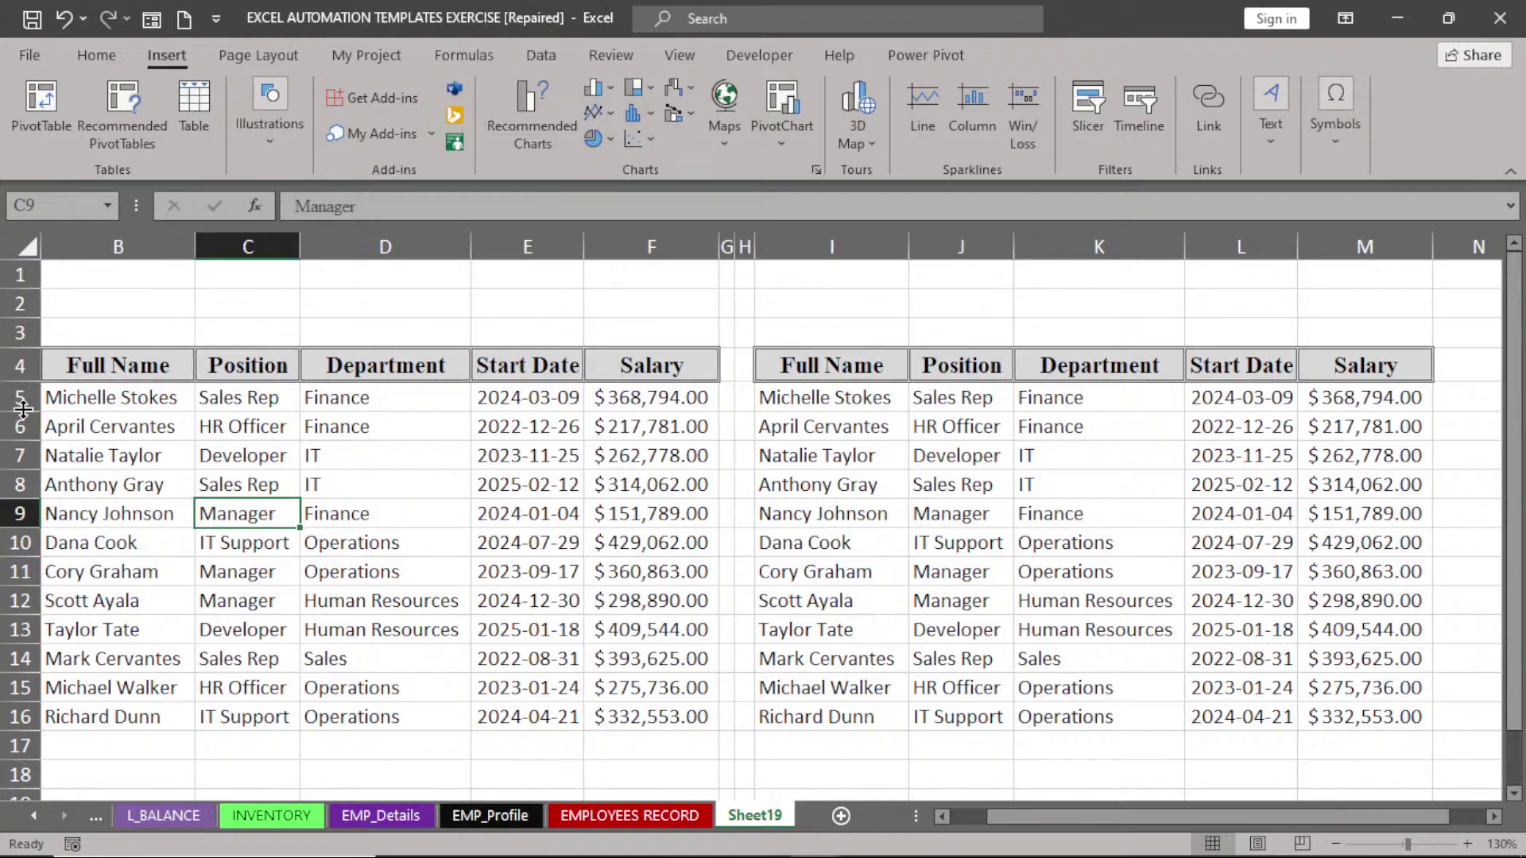
- Move the first data block down one row to B6:F17 and convert it into a table without marking headers
left_click_drag(57, 395, 670, 718)
left_click_drag(509, 737, 506, 745)
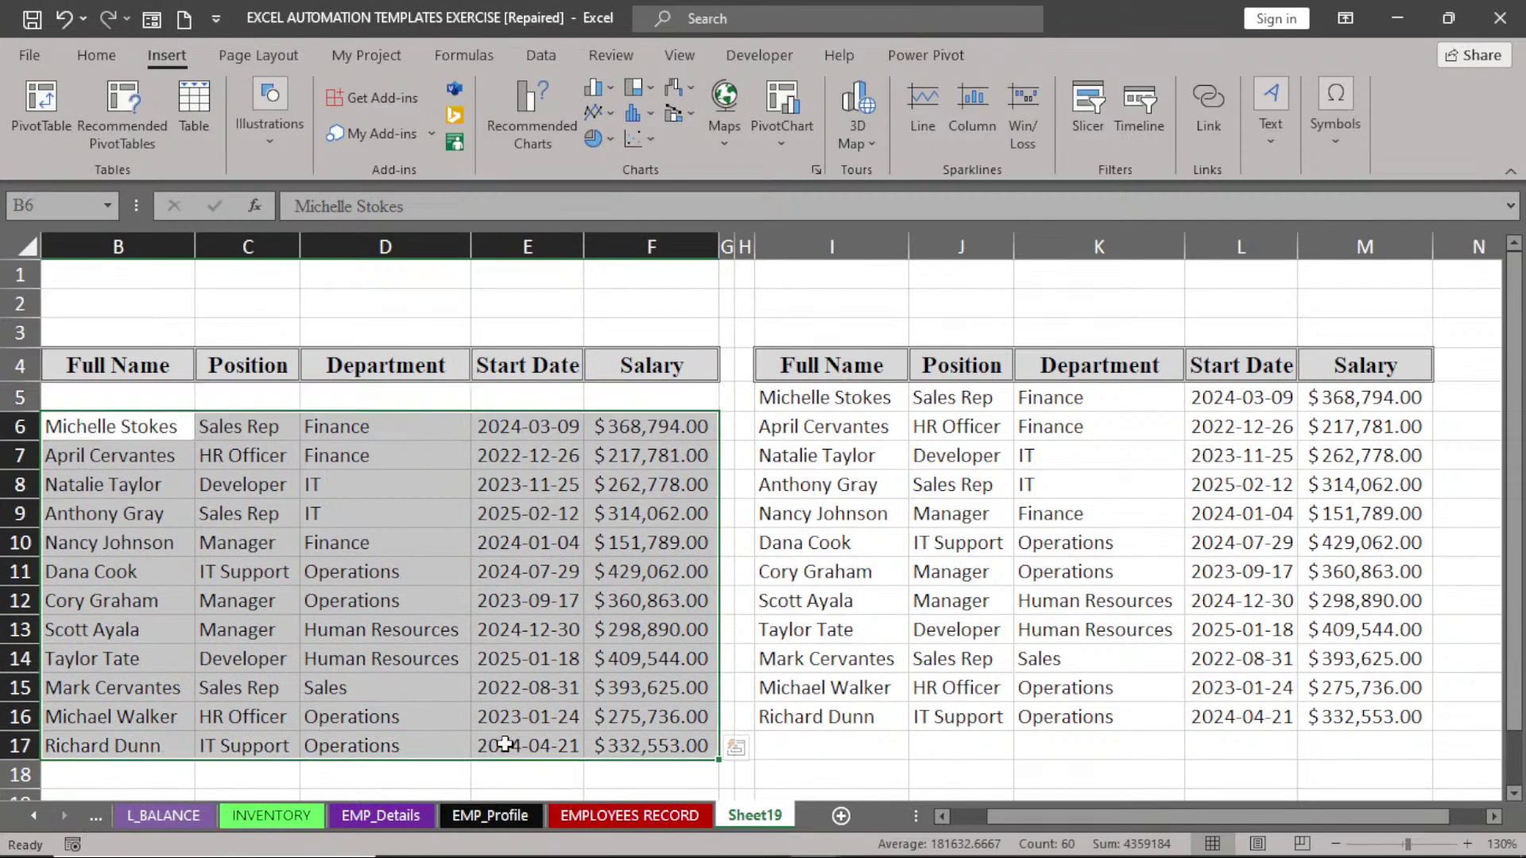
left_click(389, 560)
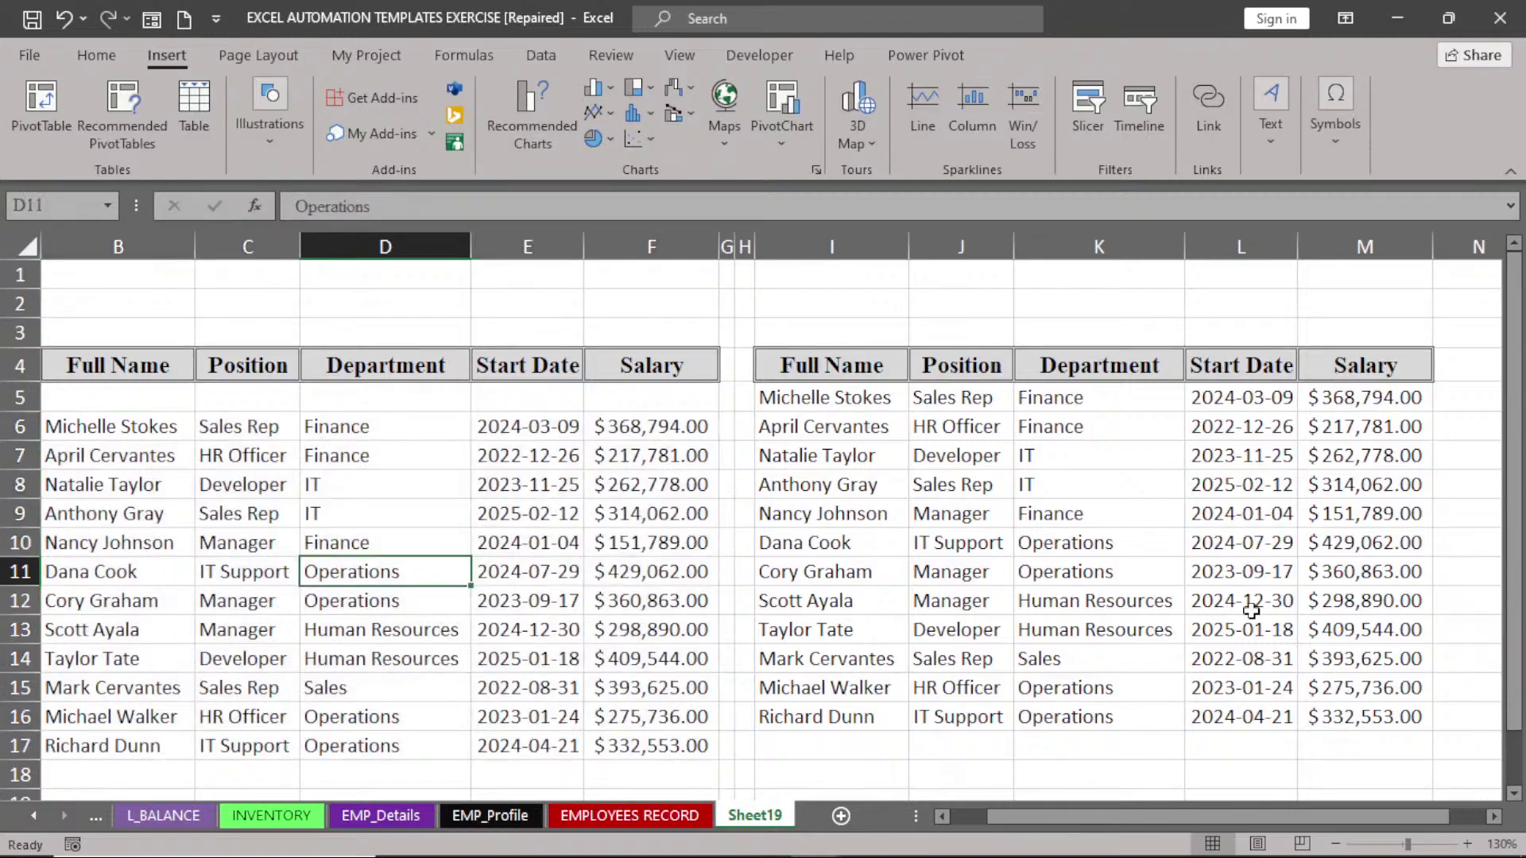
left_click(204, 94)
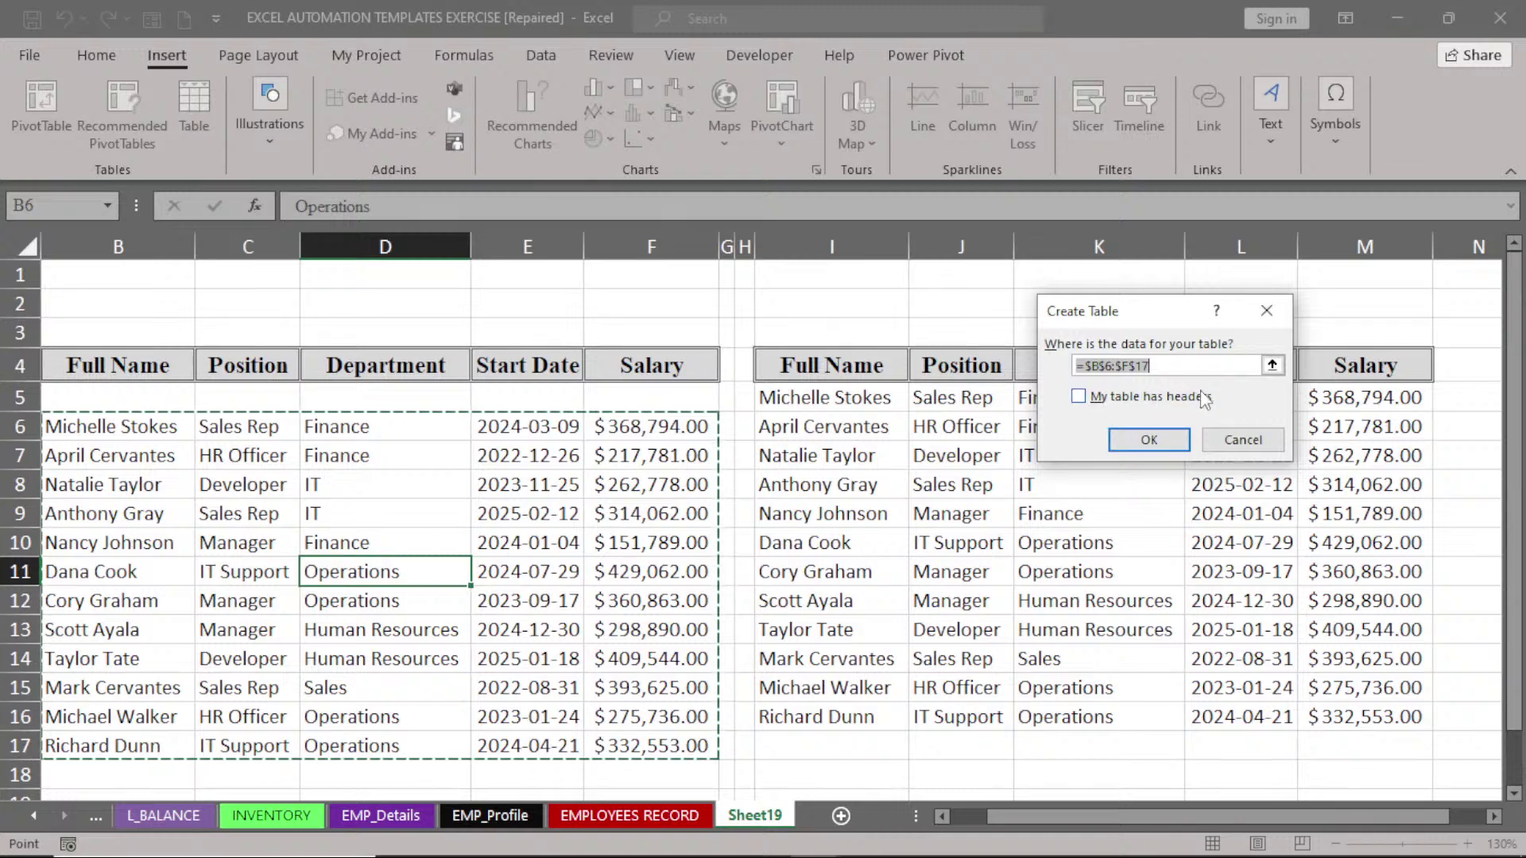
left_click(1150, 441)
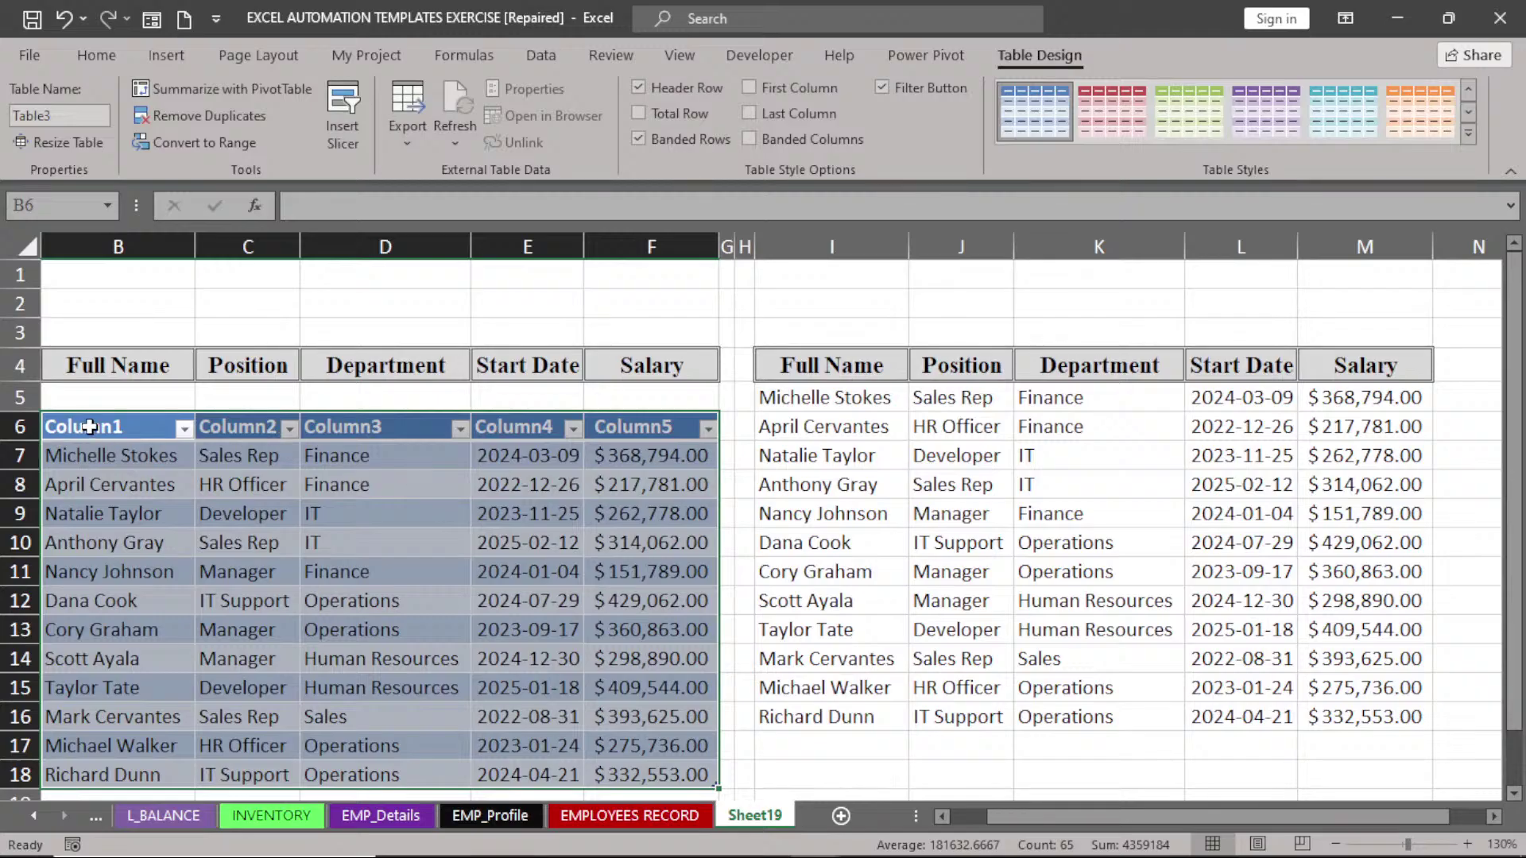
- Undo the table creation and the one-row move of the first data block
key("ctrl+z")
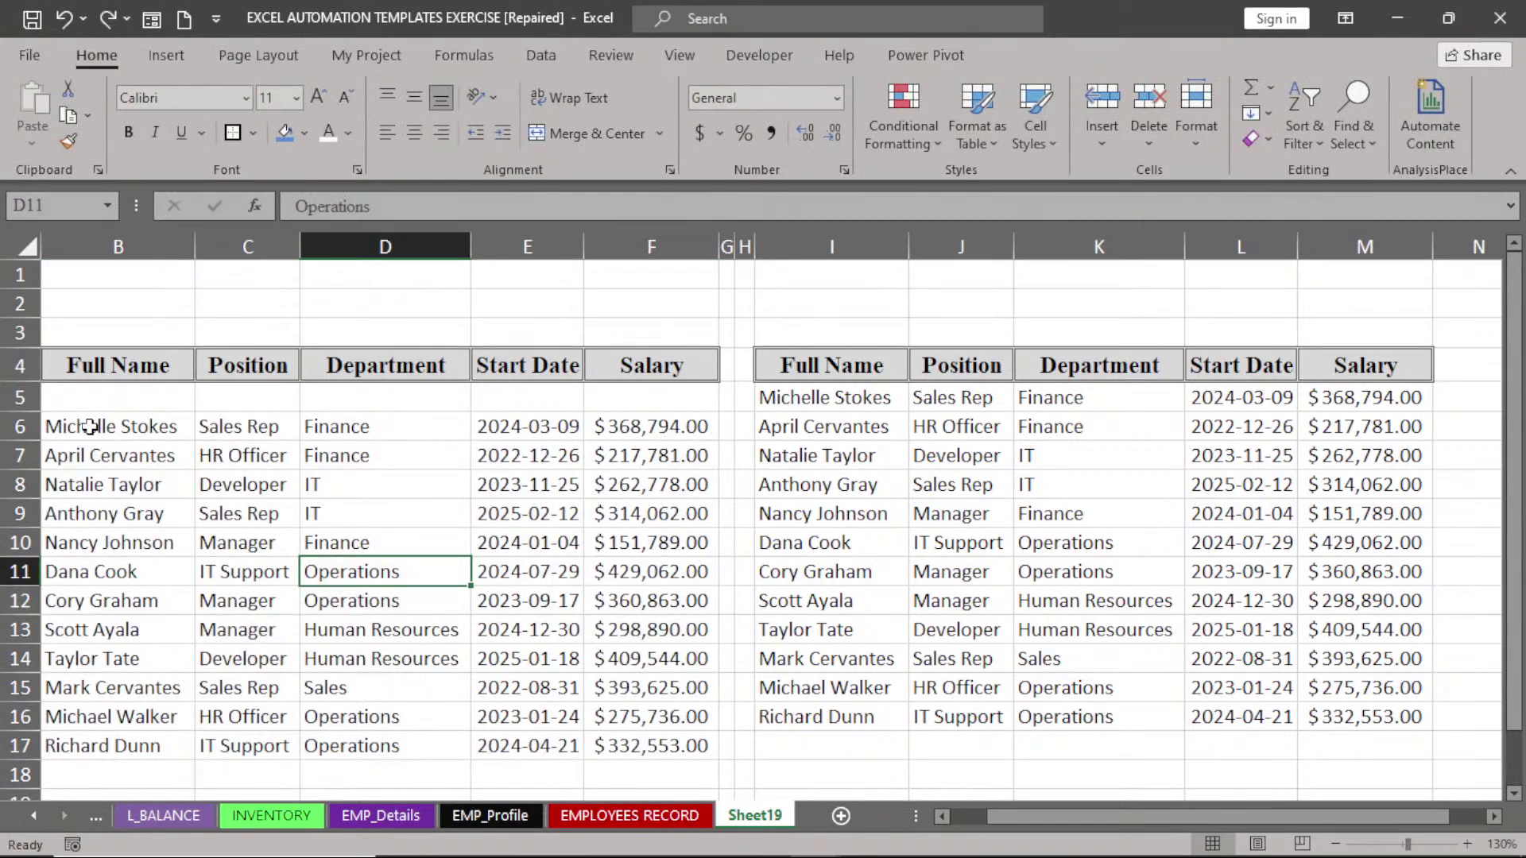
key("ctrl+z")
left_click(237, 477)
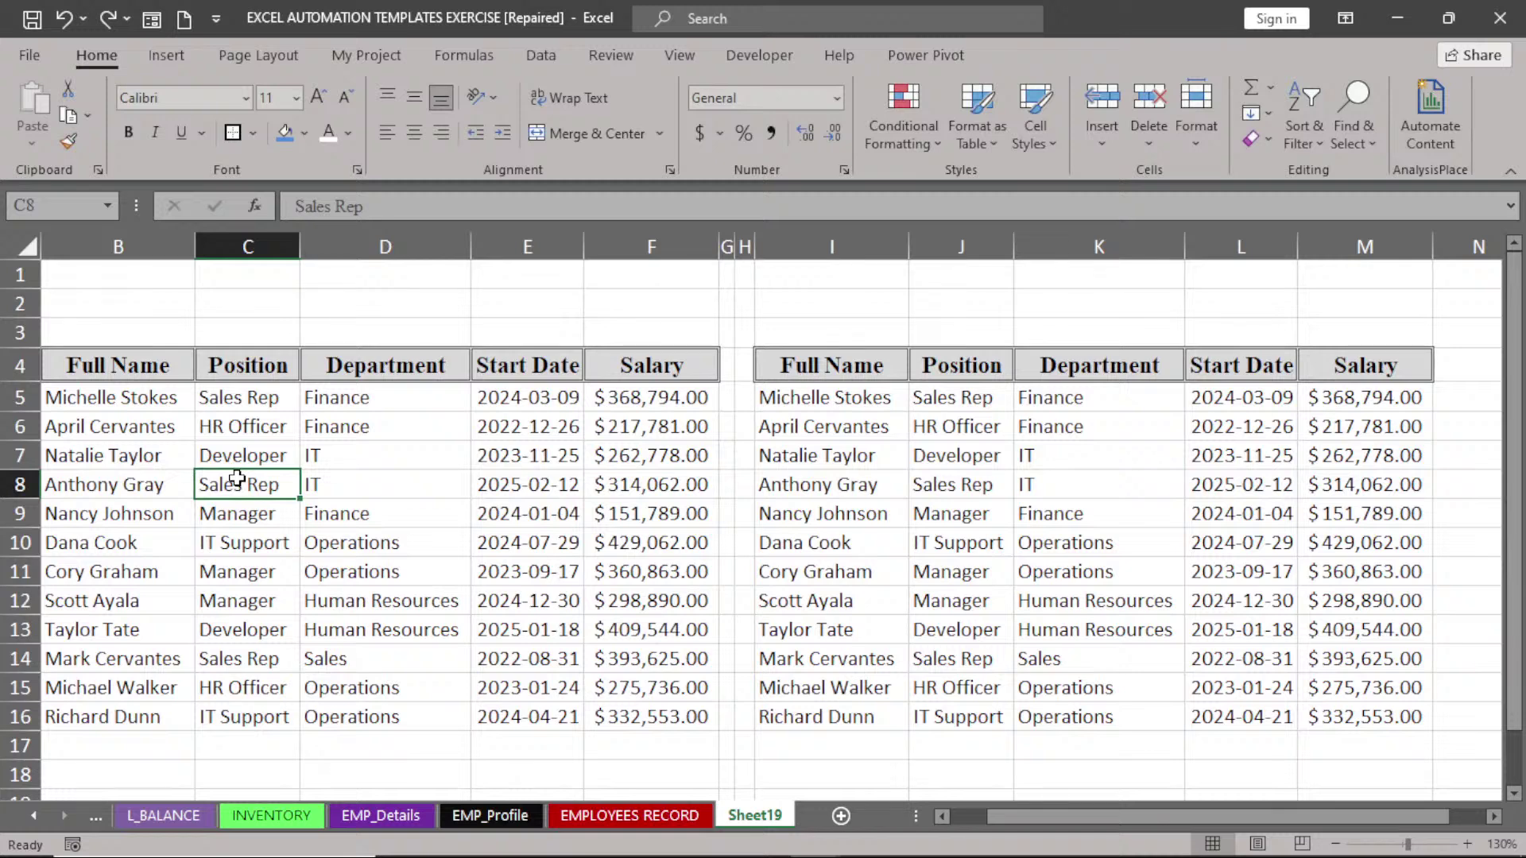
left_click(177, 64)
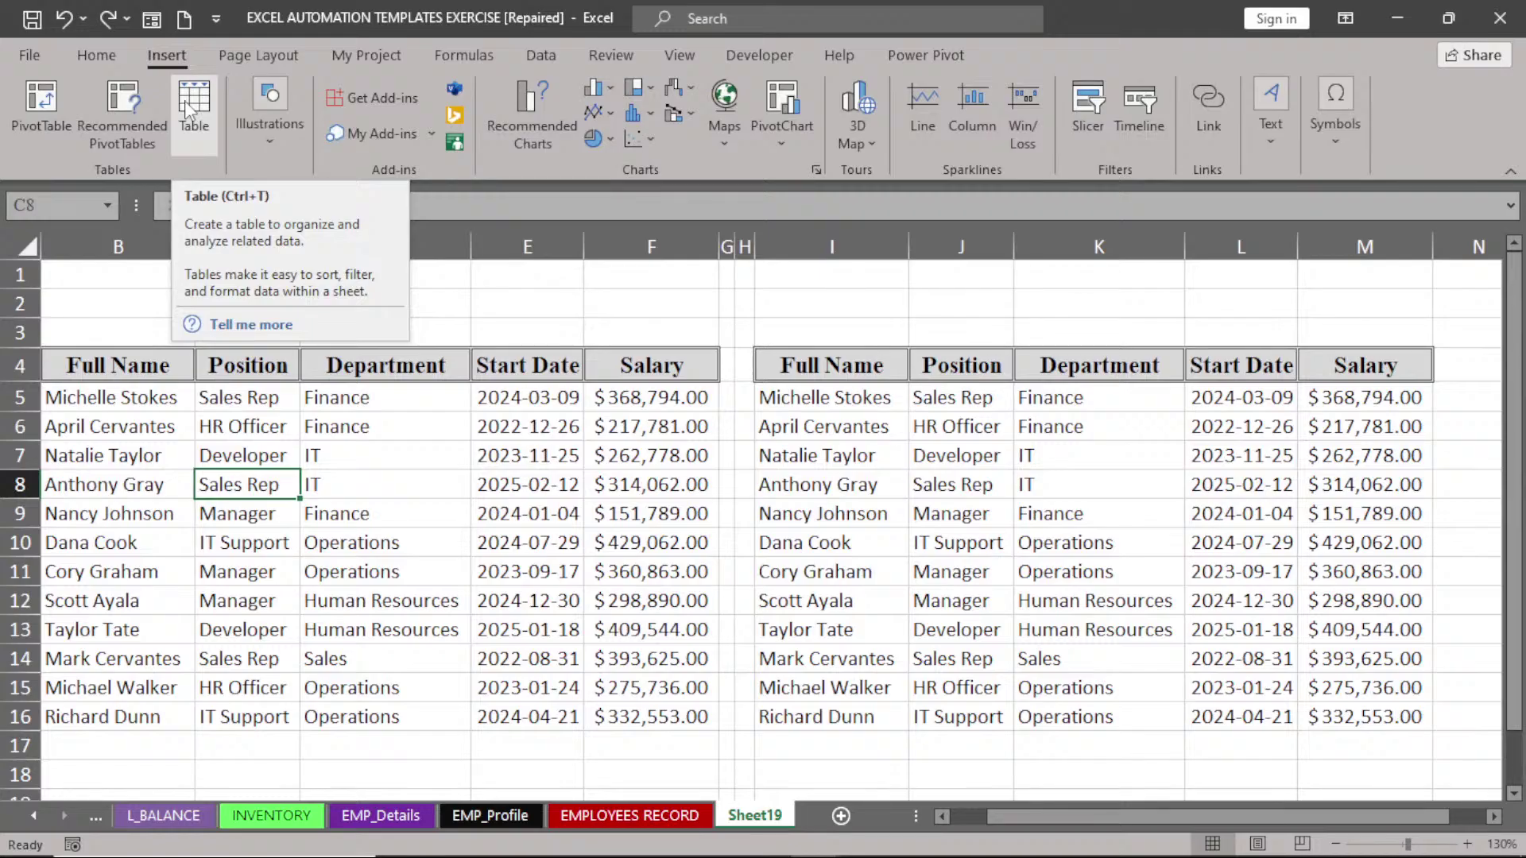
left_click(191, 103)
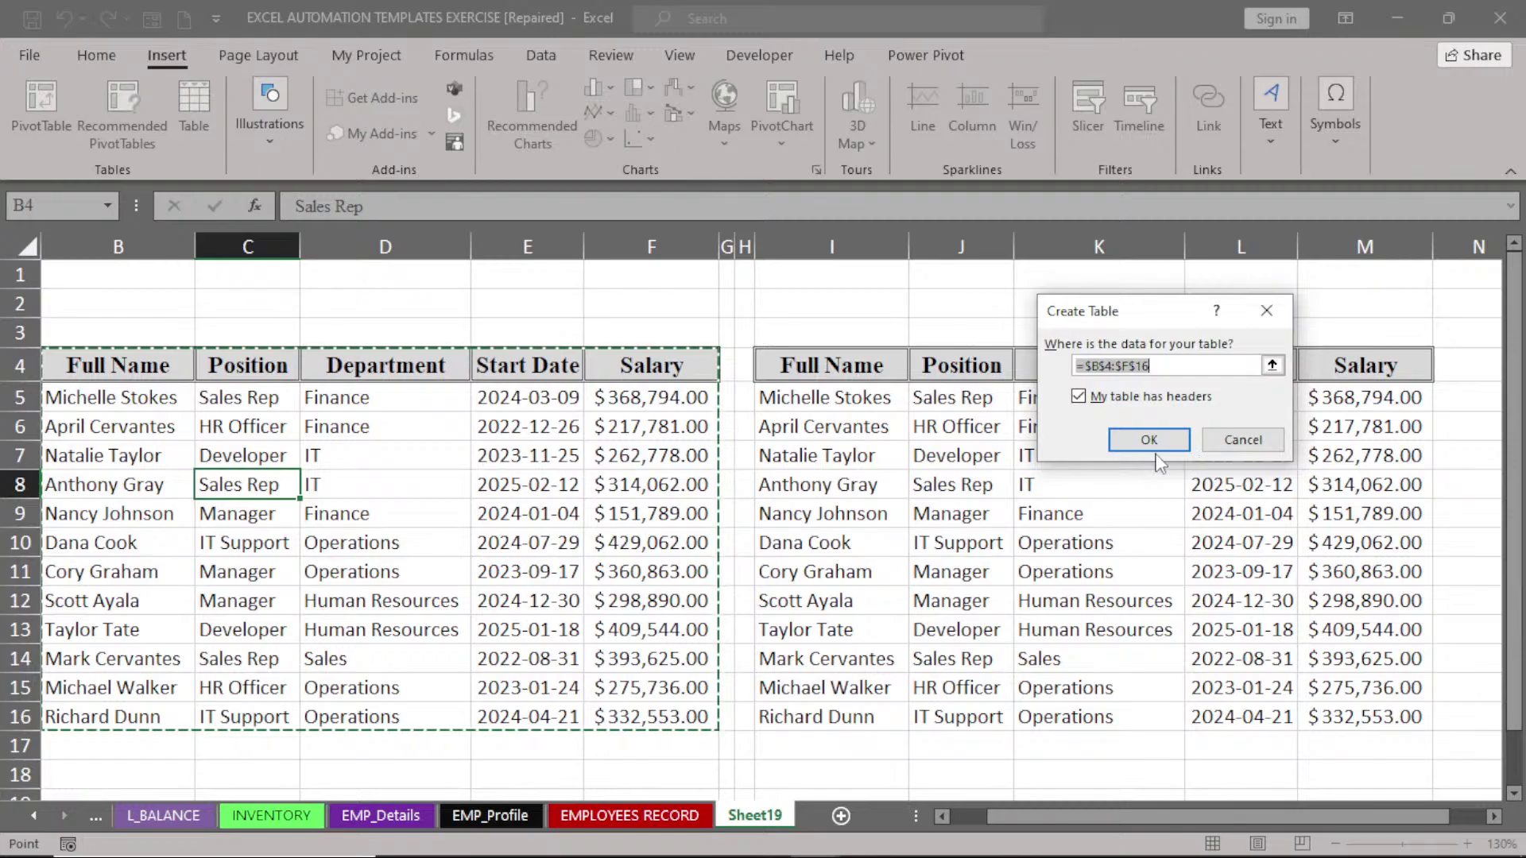
key("Escape")
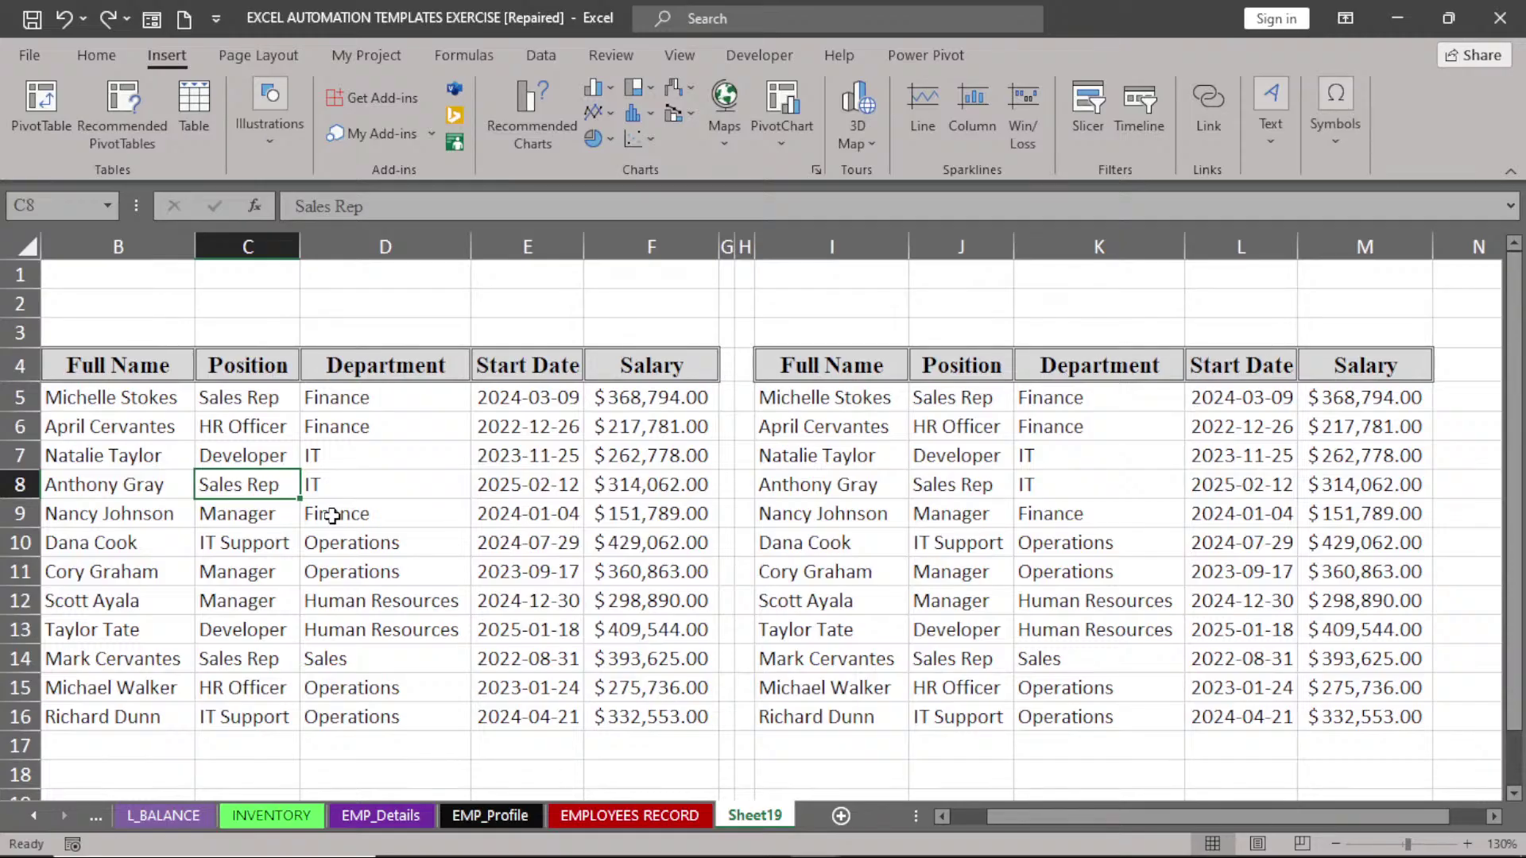
left_click(268, 296)
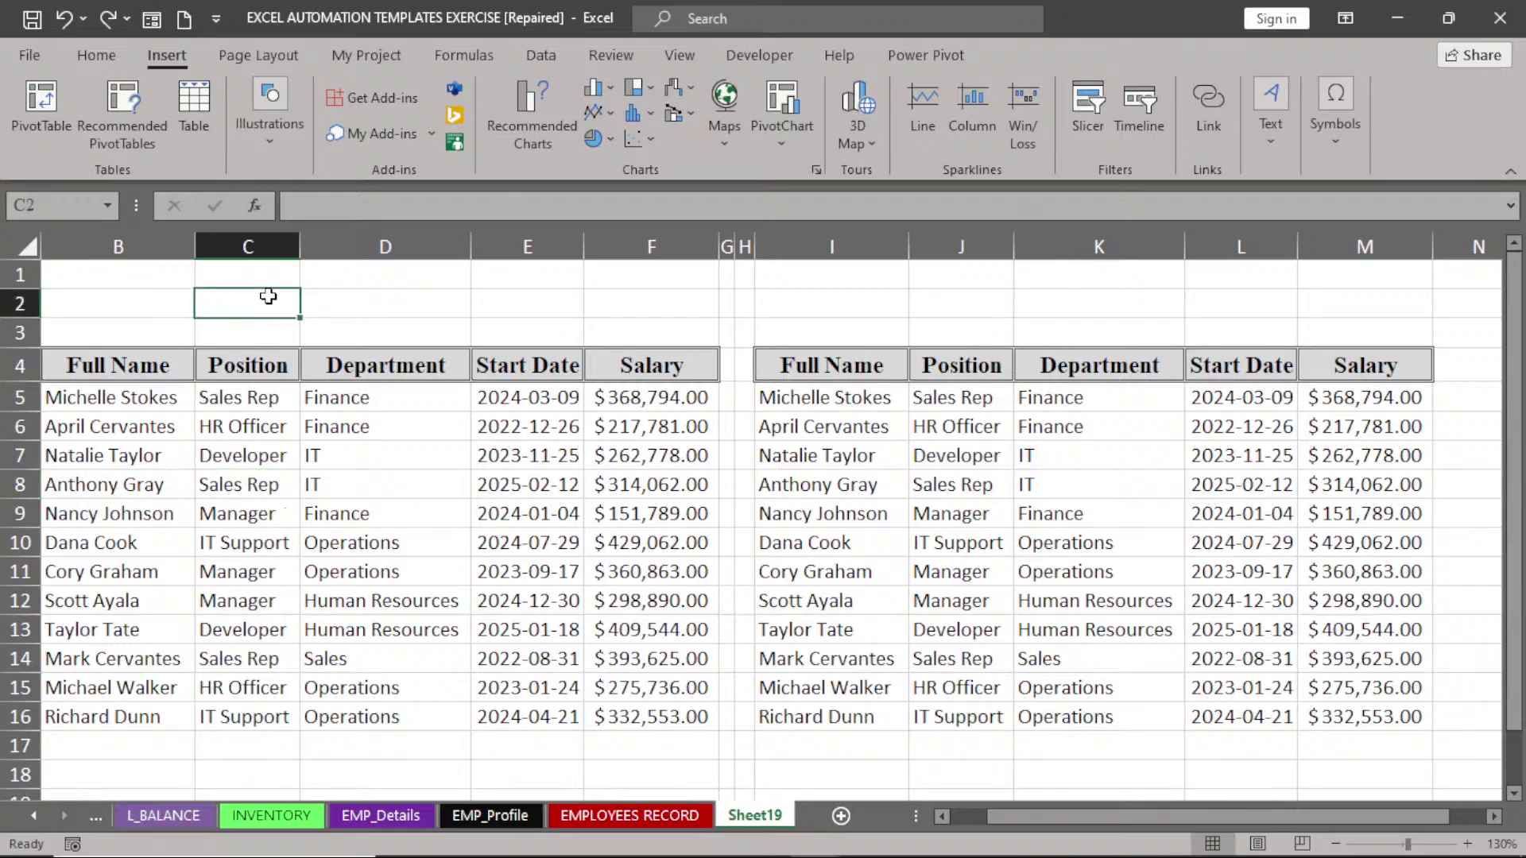
type("ctrl")
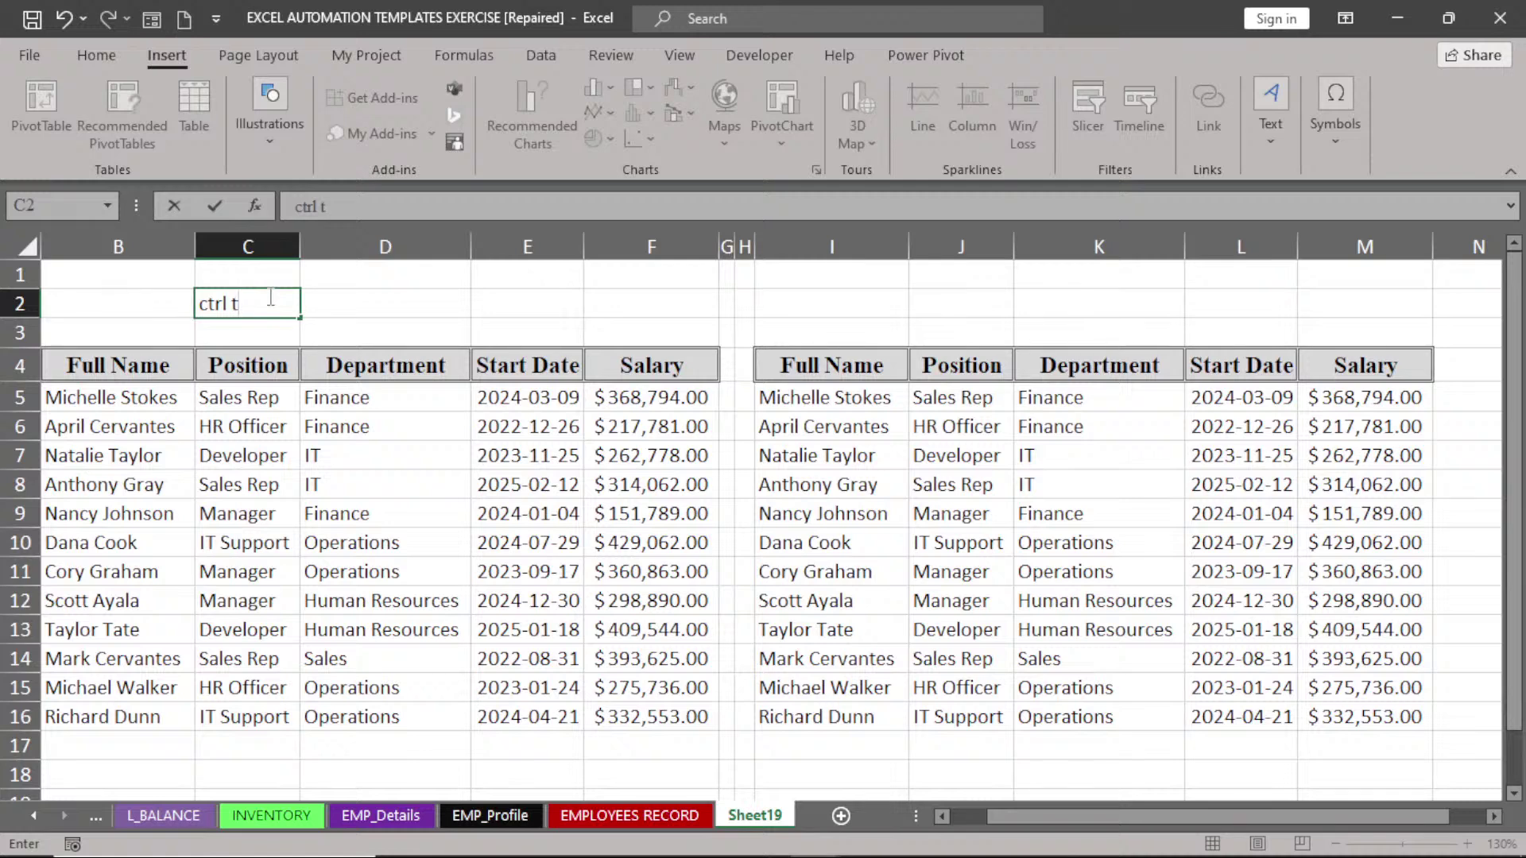
type(" T")
key("BackSpace")
key("BackSpace")
key("BackSpace")
key("BackSpace")
key("BackSpace")
key("BackSpace")
- Convert the first data block B4:F16 into an Excel table, keeping row 4 as its headers
left_click(286, 537)
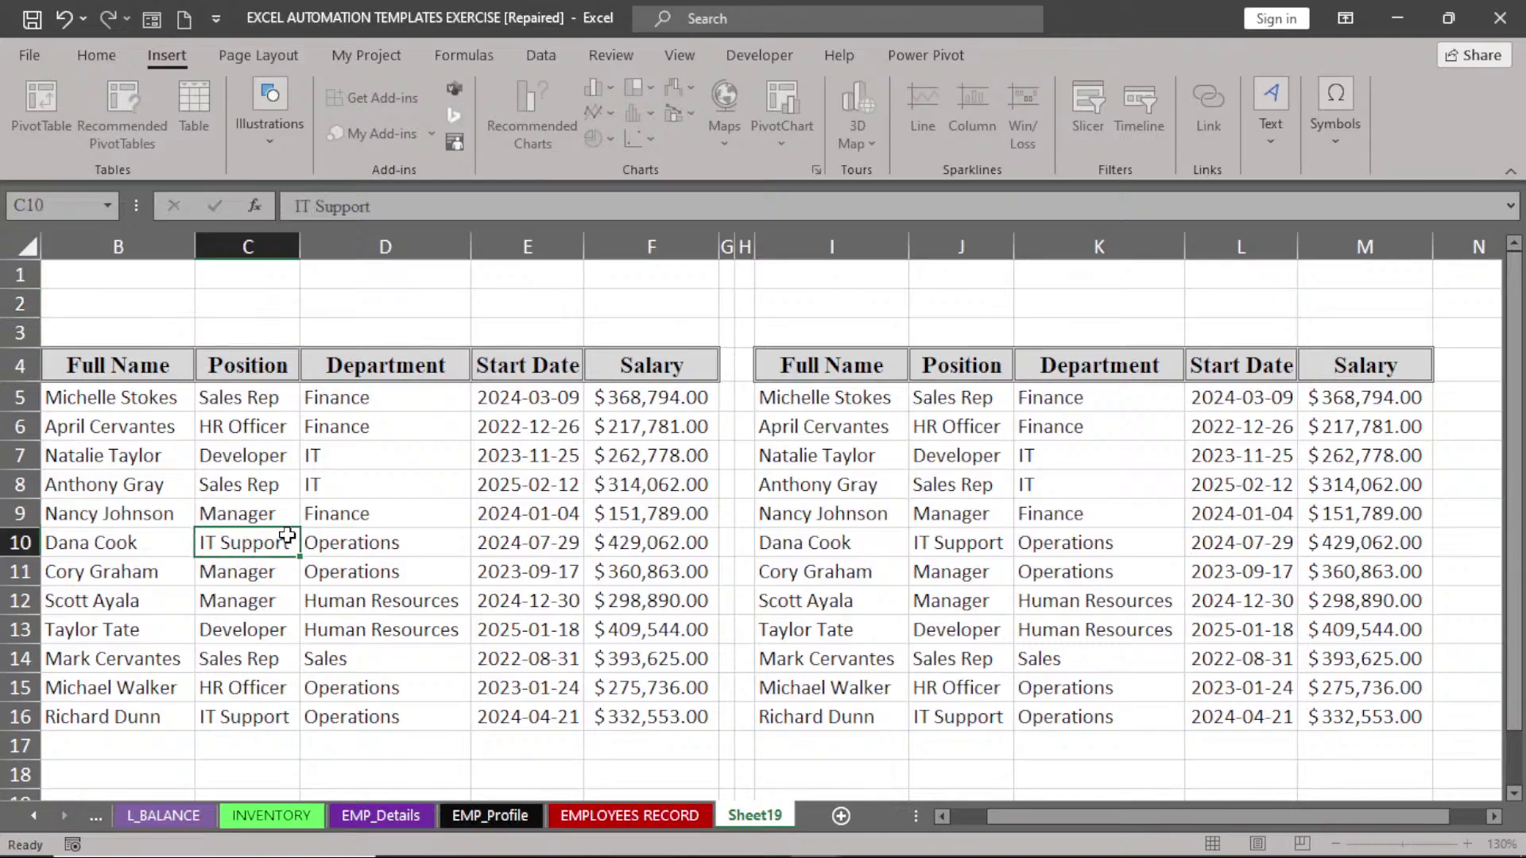
key("ctrl+t")
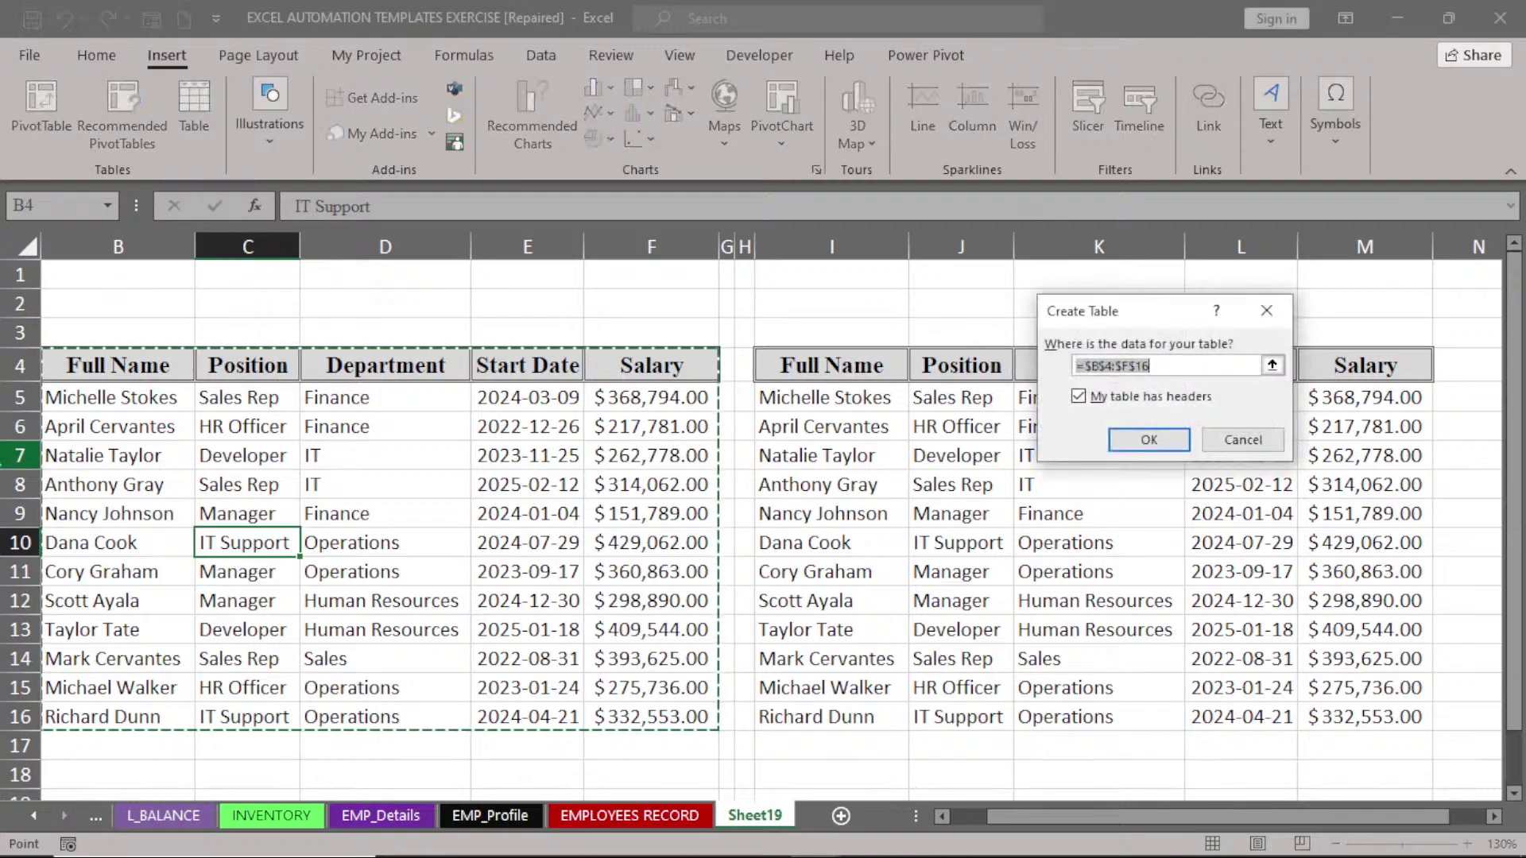
left_click(1078, 396)
left_click(1079, 396)
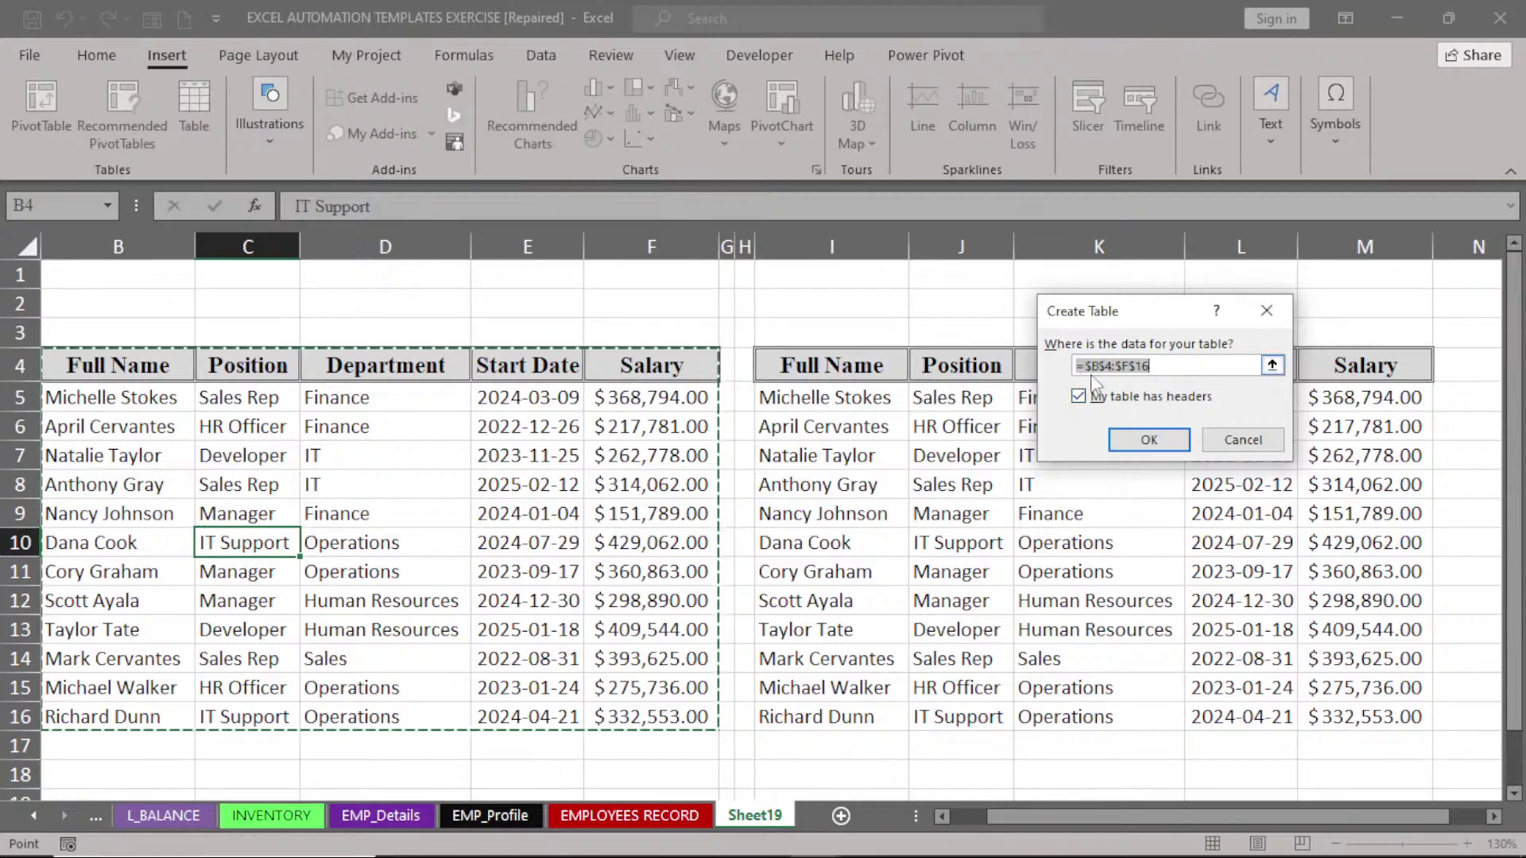
left_click(1144, 439)
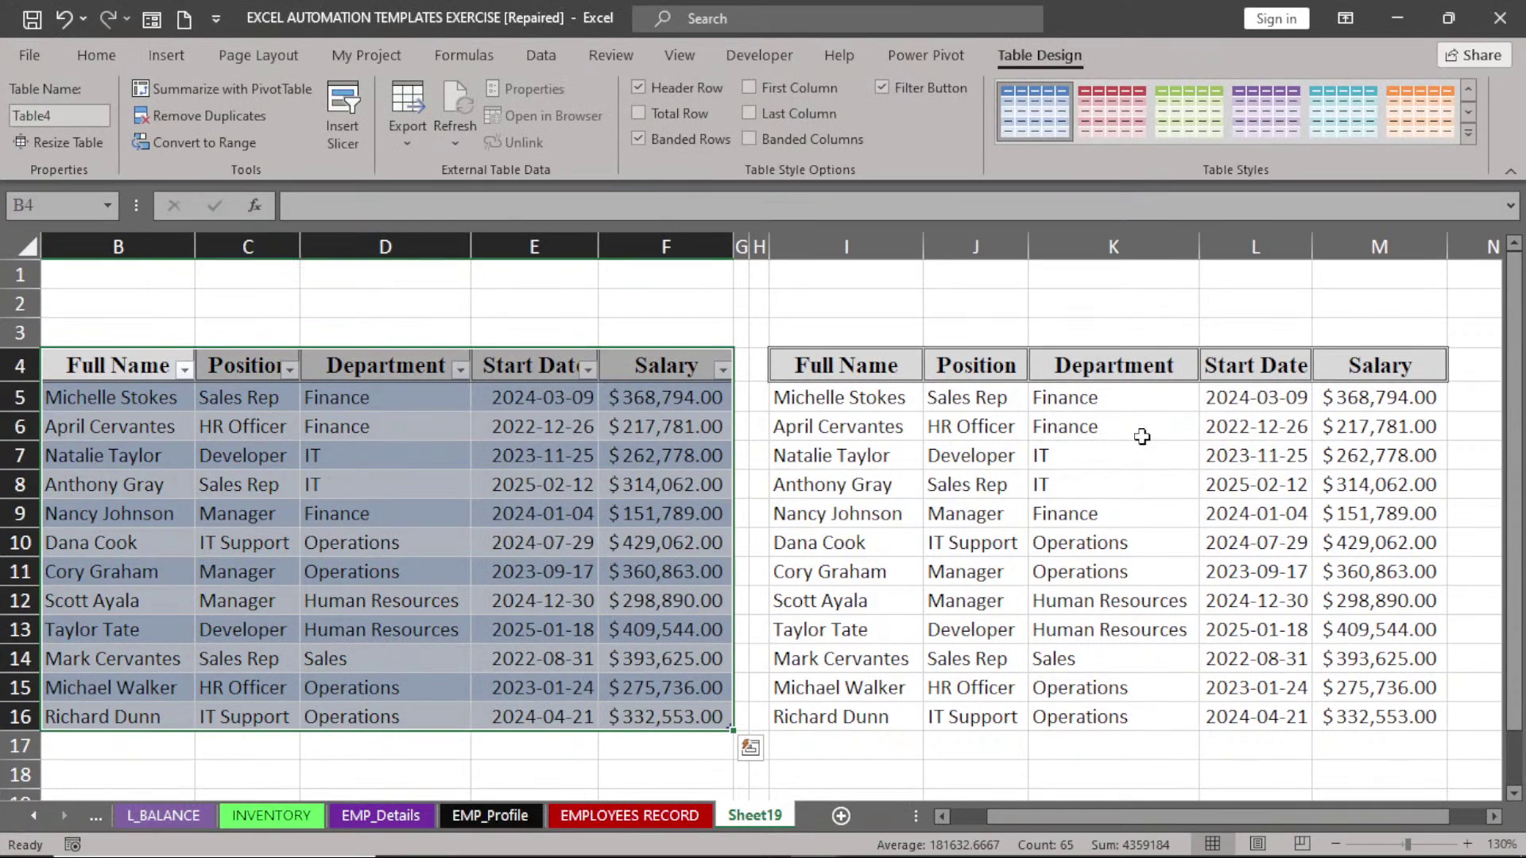
left_click(575, 653)
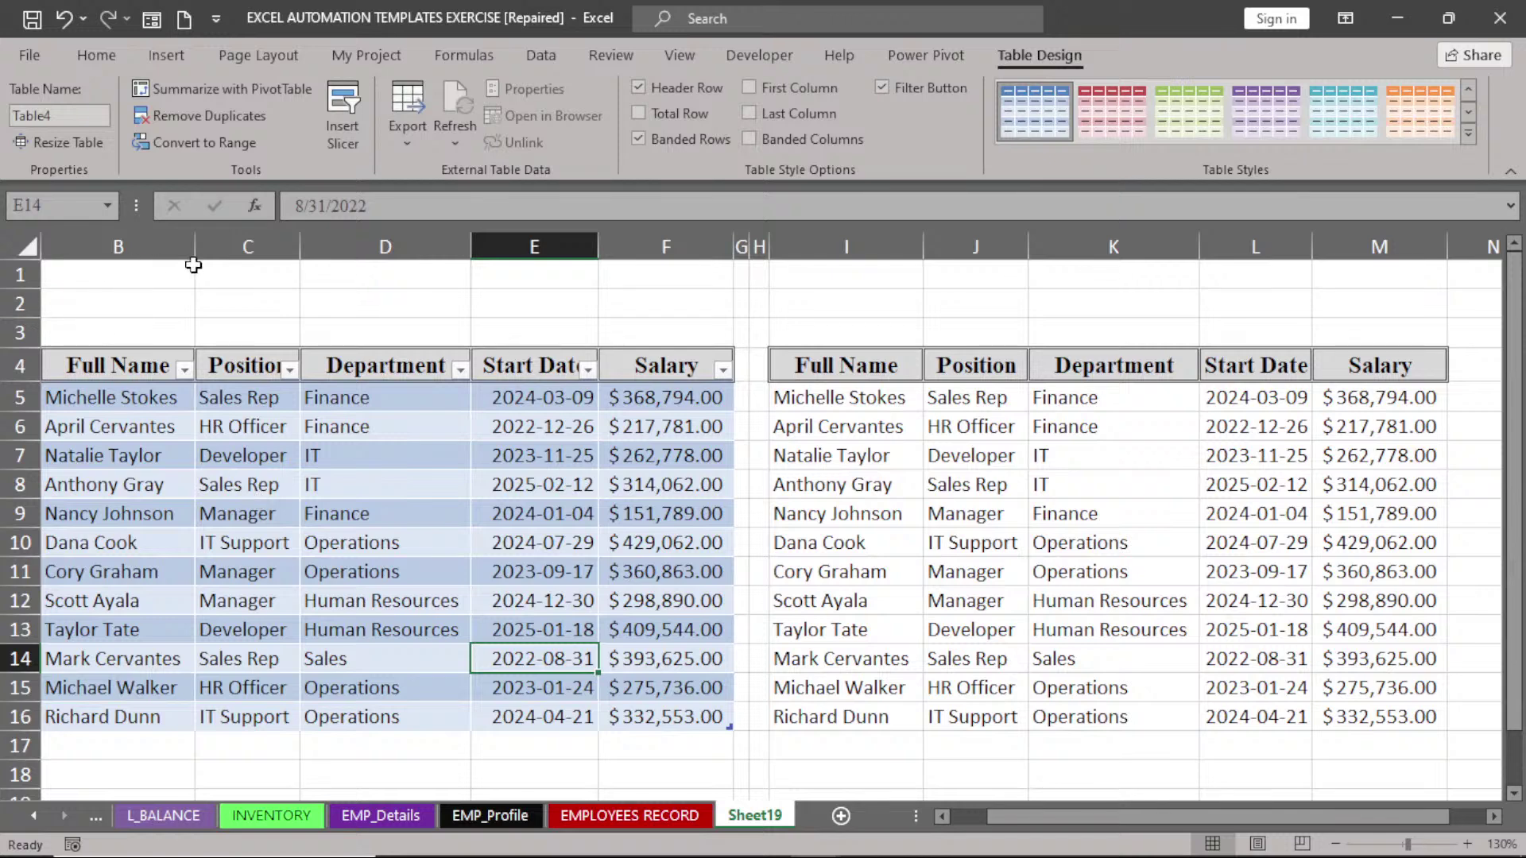
- Enter the label TOTAL SALARY in C2 above the first table and AutoFit column C to it
left_click(245, 298)
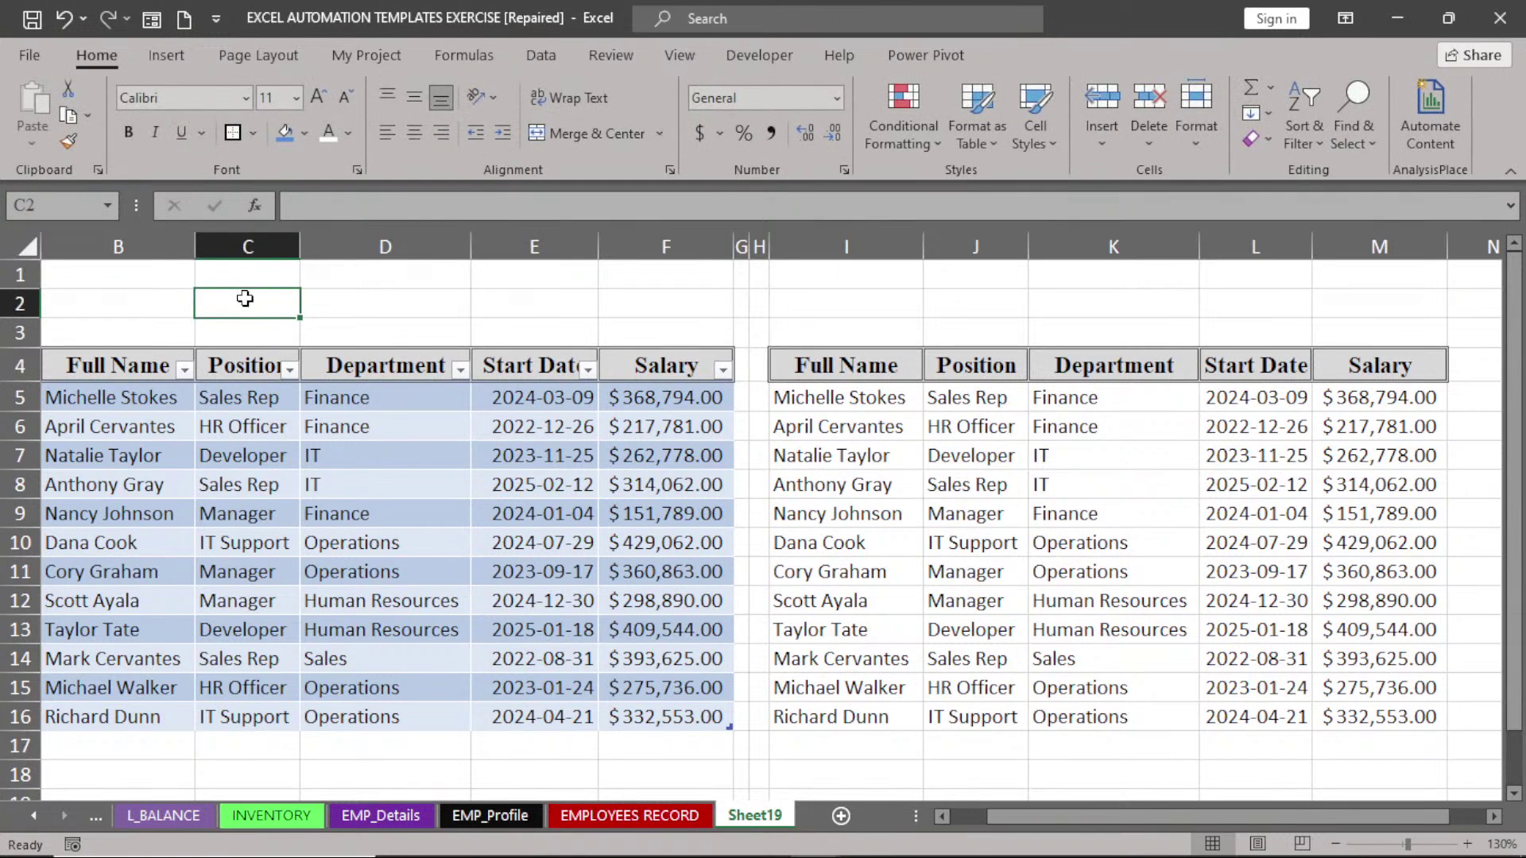
type("S")
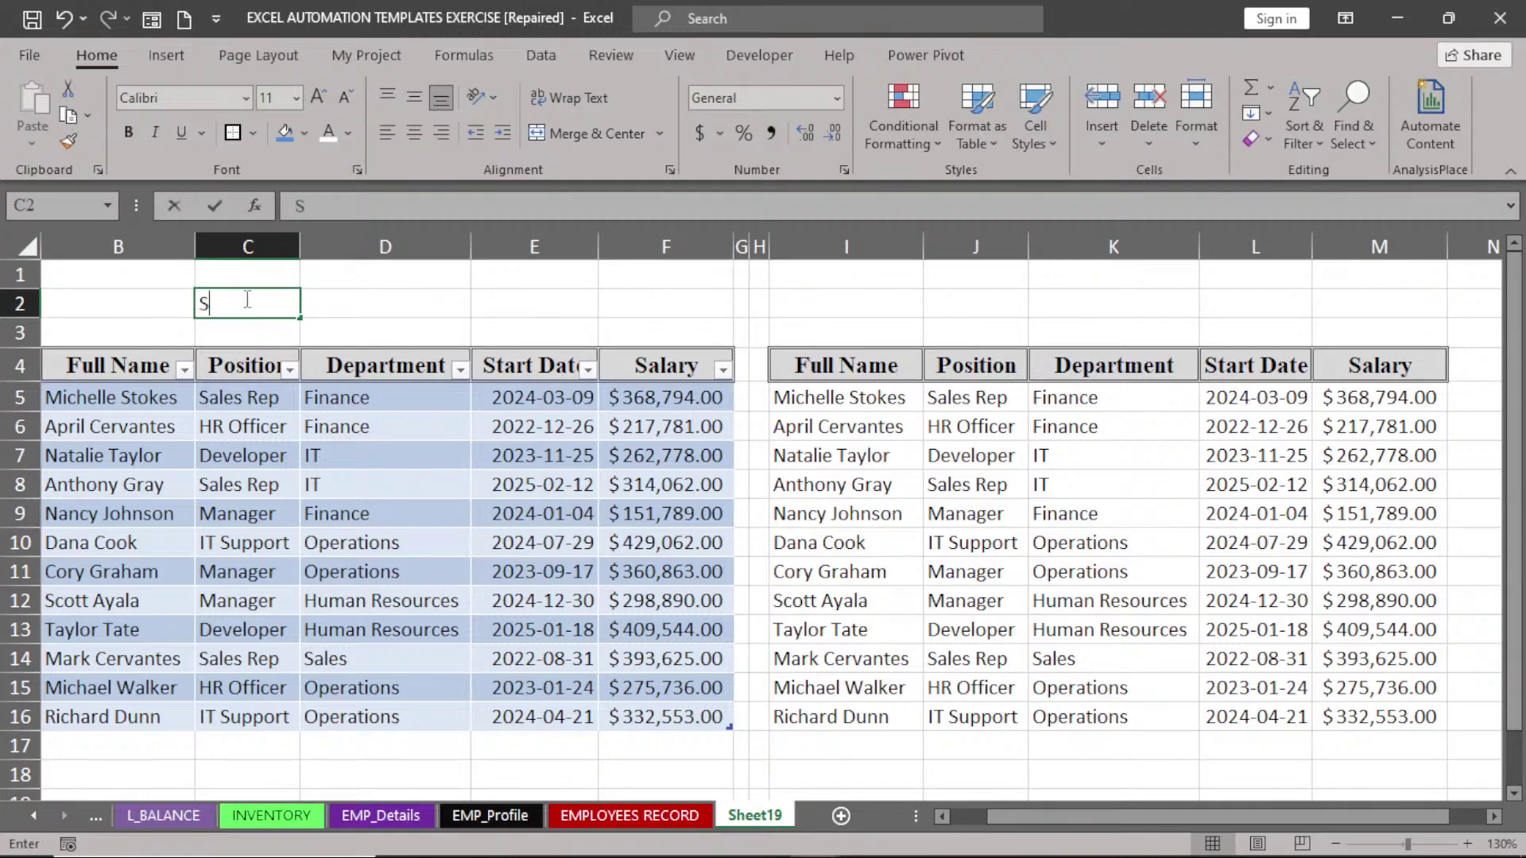
key("BackSpace")
type("TO")
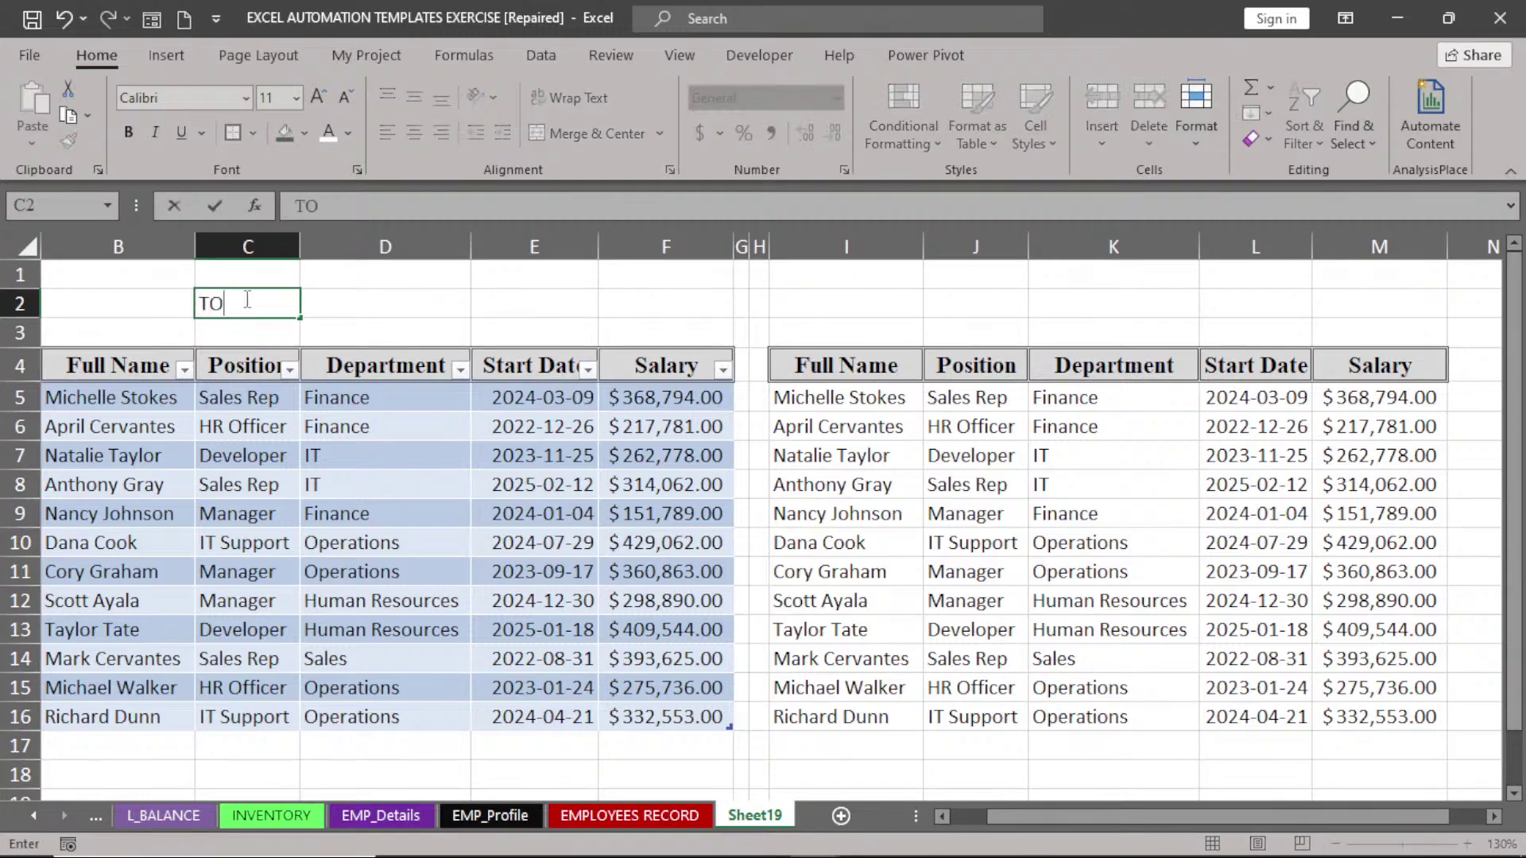
type("TAL SALARY")
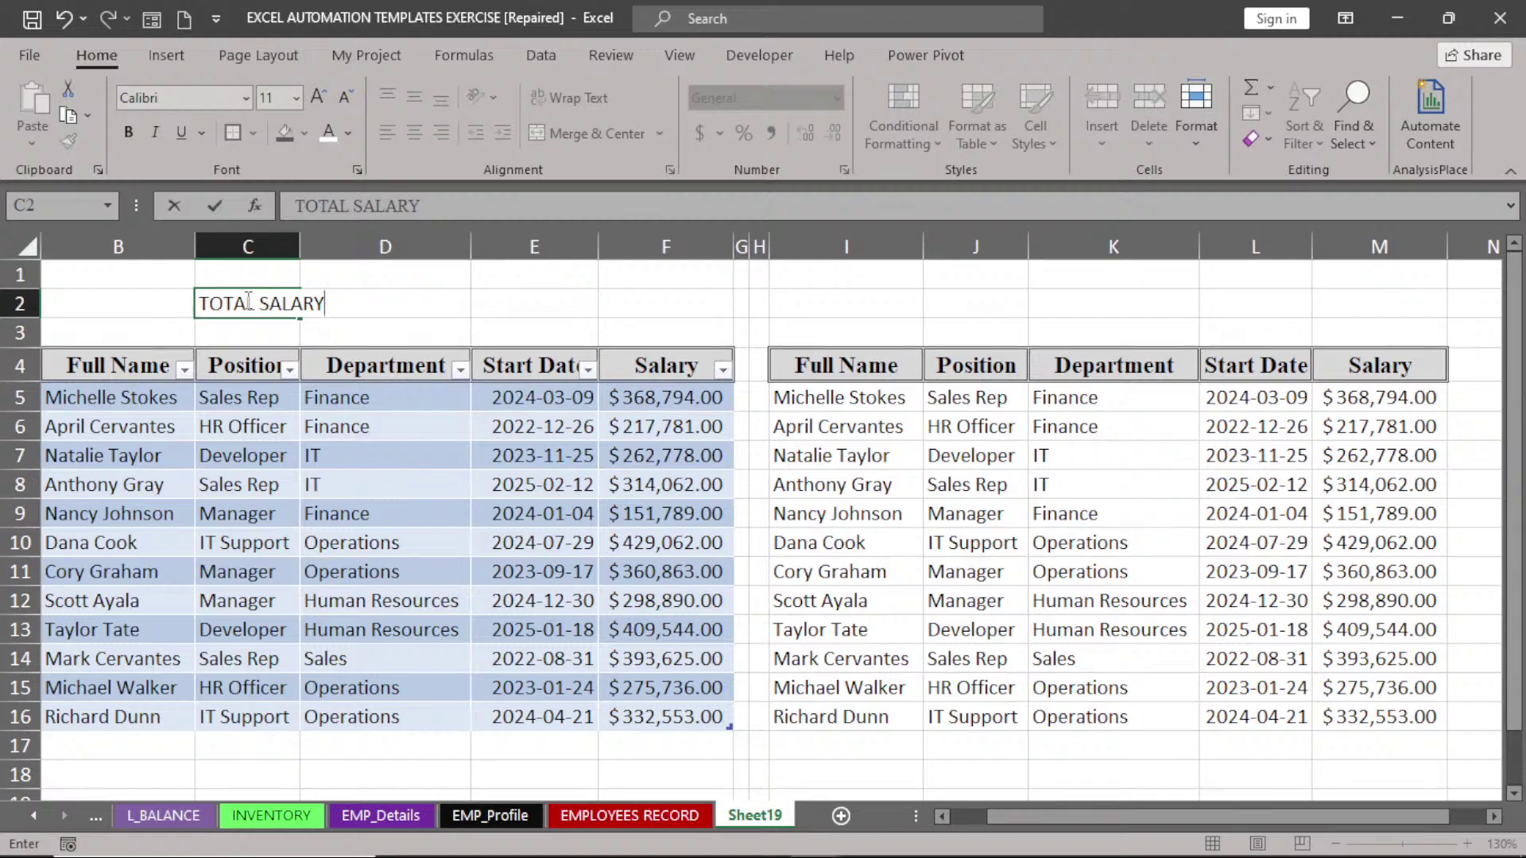
key("Return")
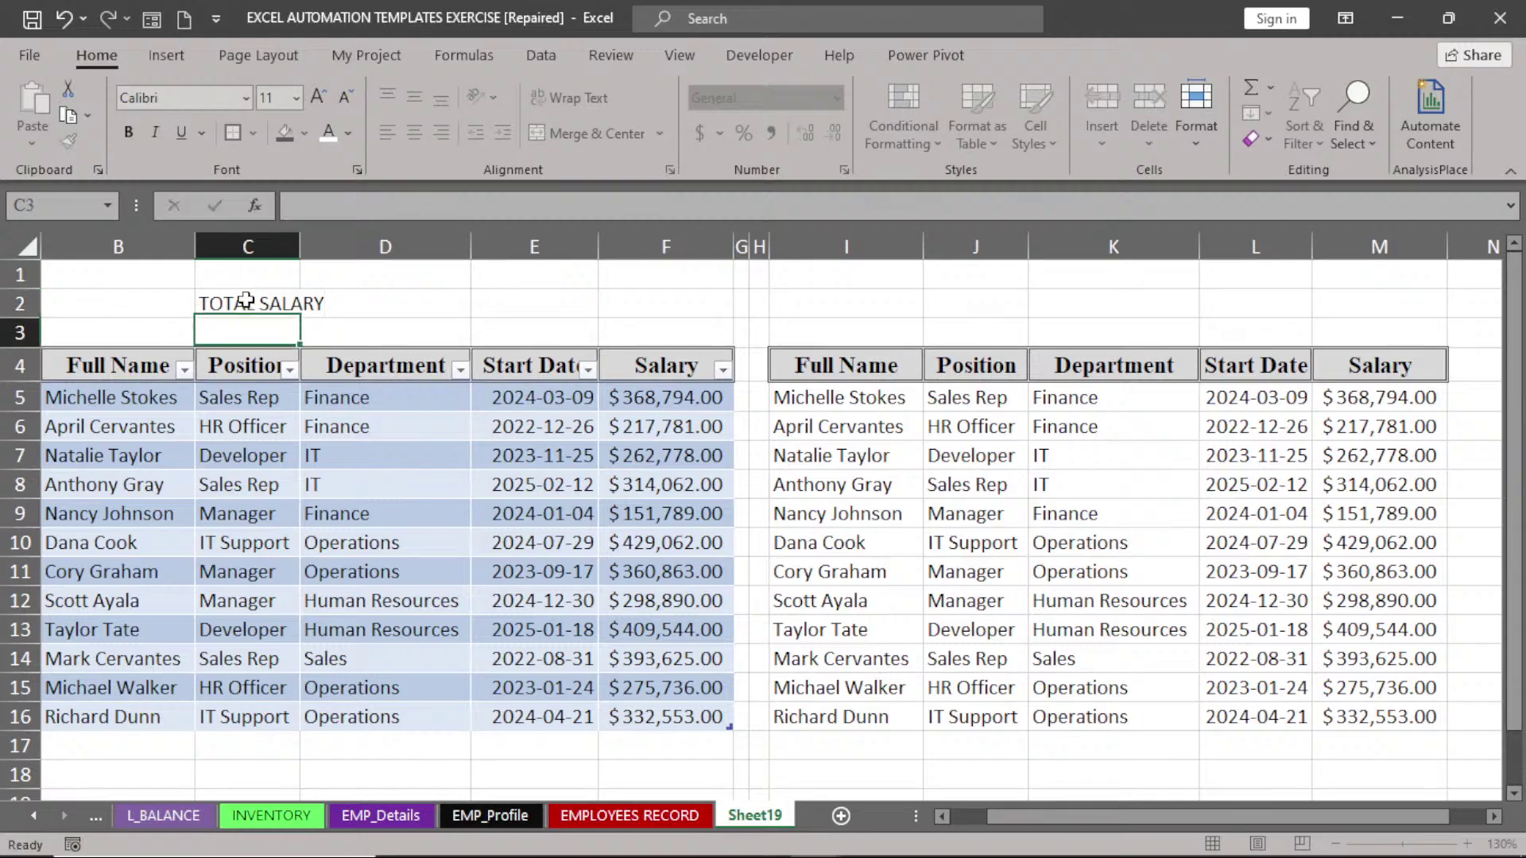
double_click(300, 246)
- Total the first table's Salary column in D2 with the formula =SUM(Table4[Salary])
left_click(421, 307)
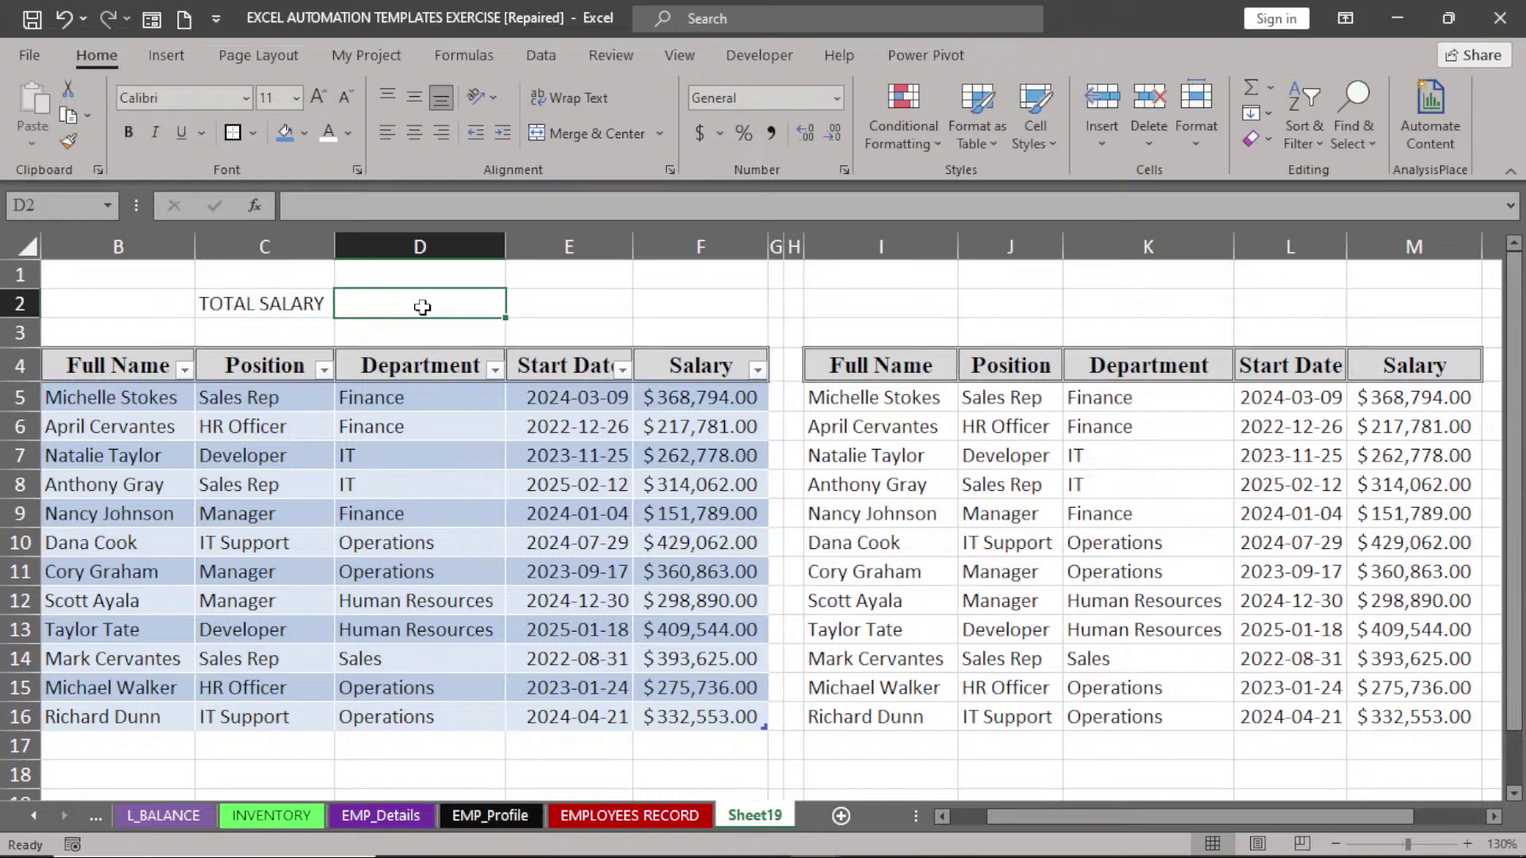
type("=SU")
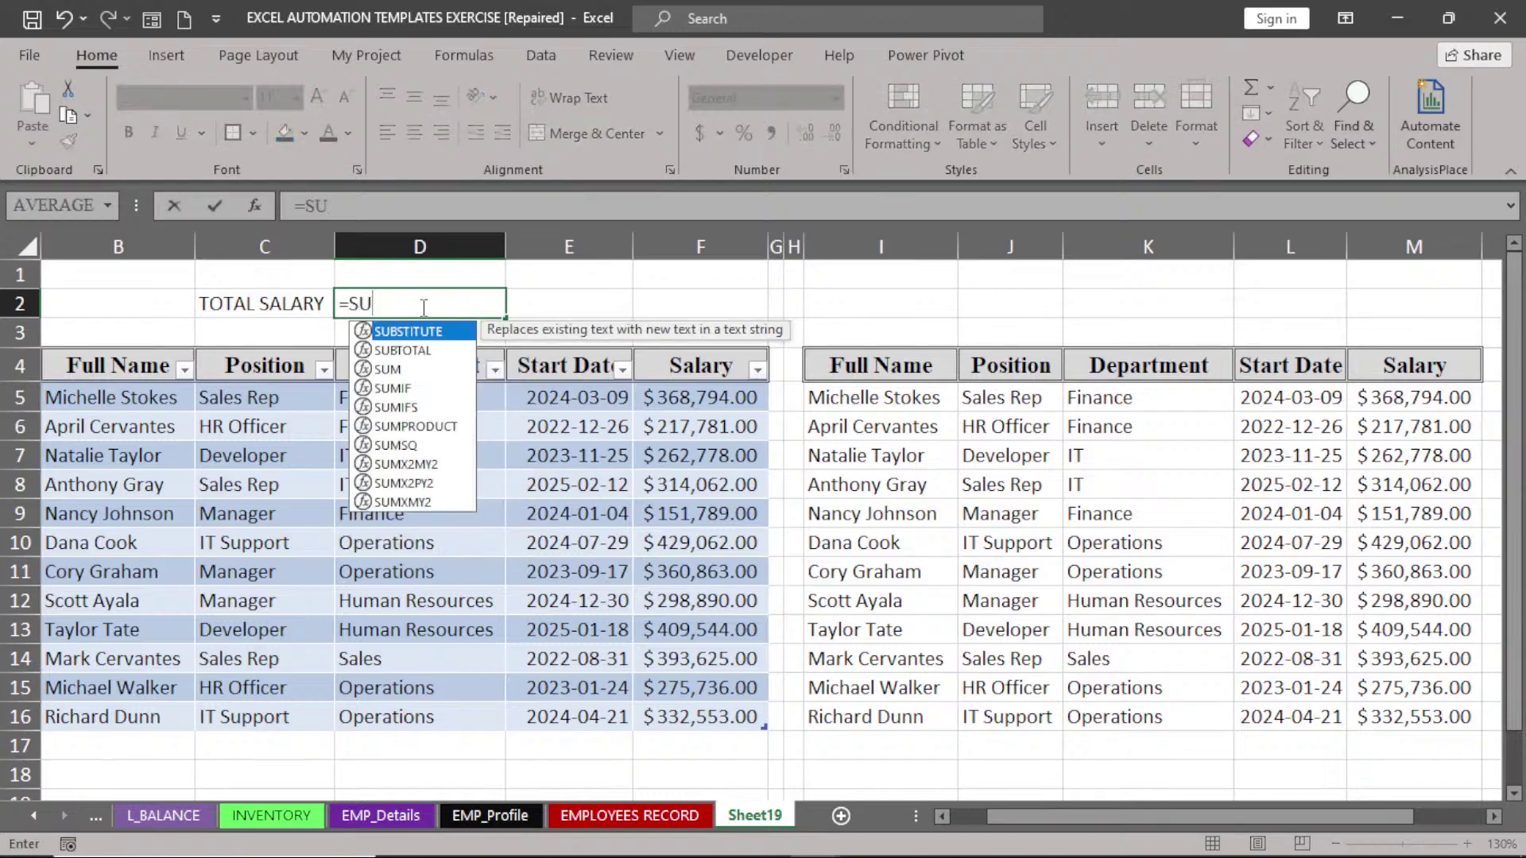
left_click(391, 372)
double_click(392, 371)
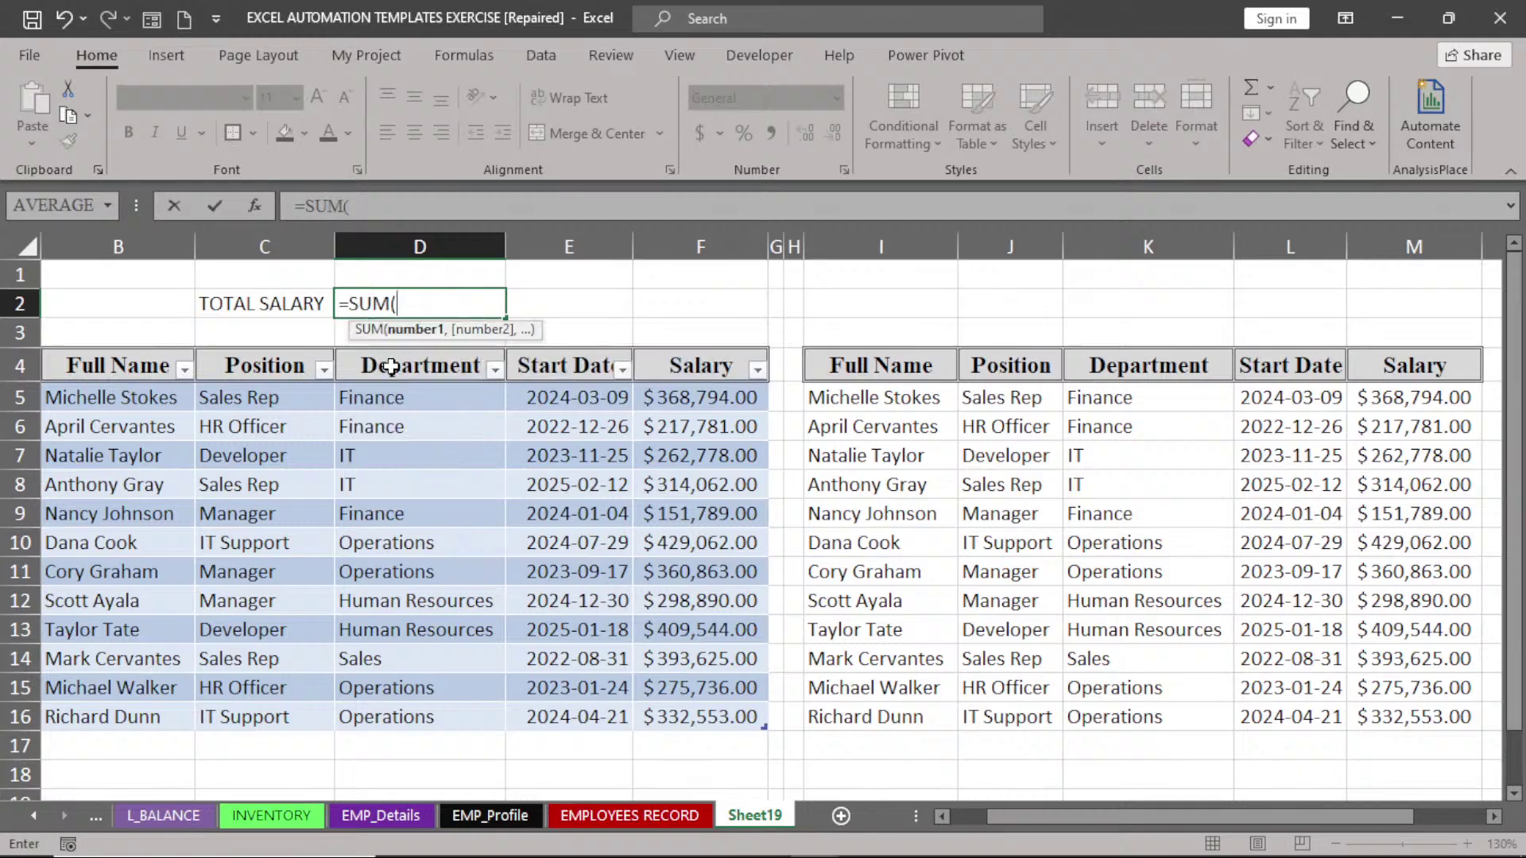
left_click_drag(715, 394, 715, 711)
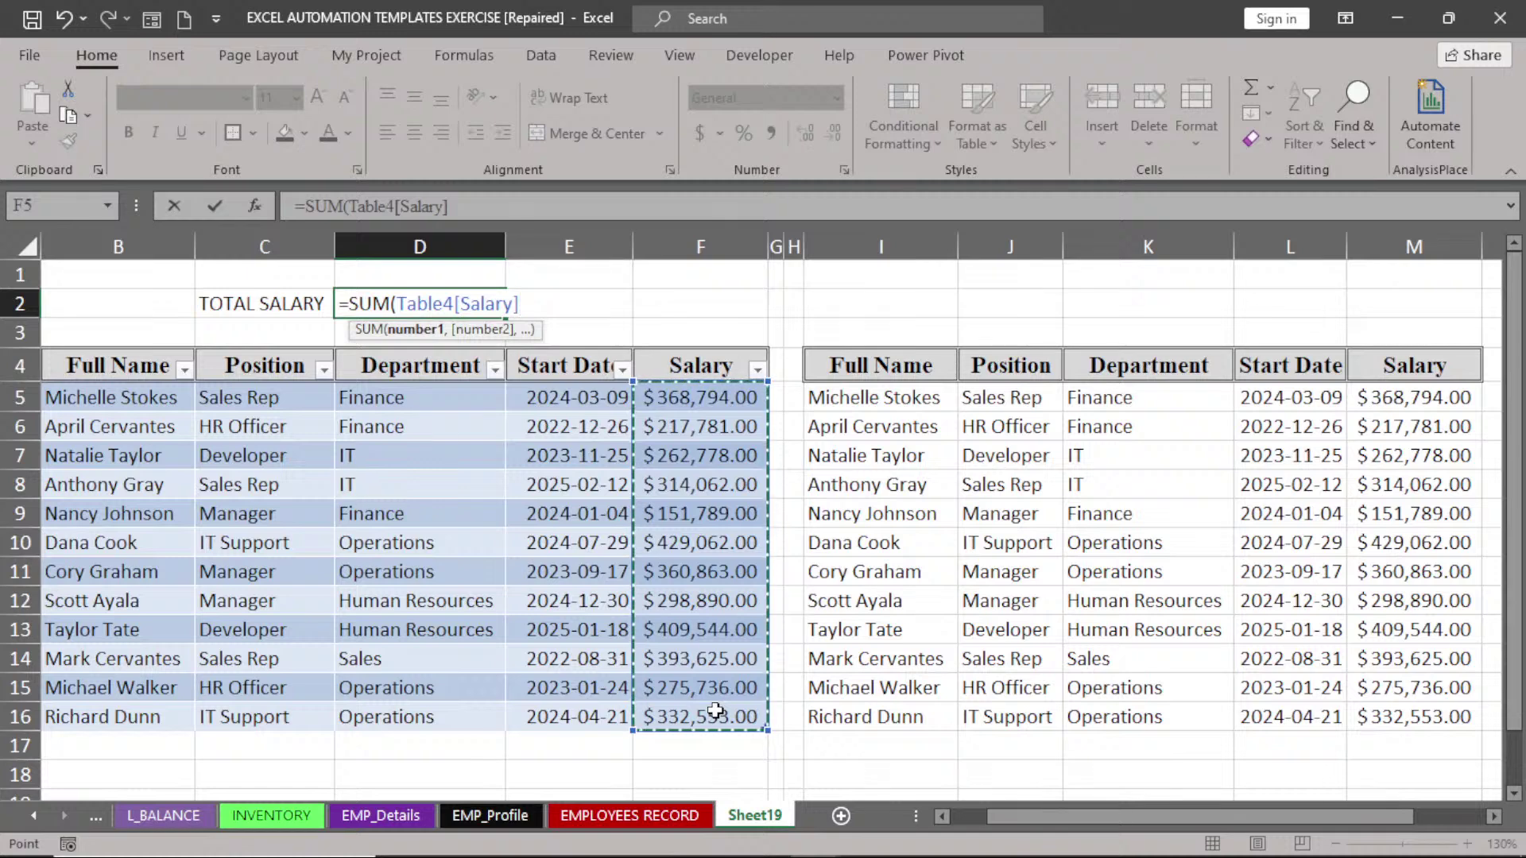
key("Return")
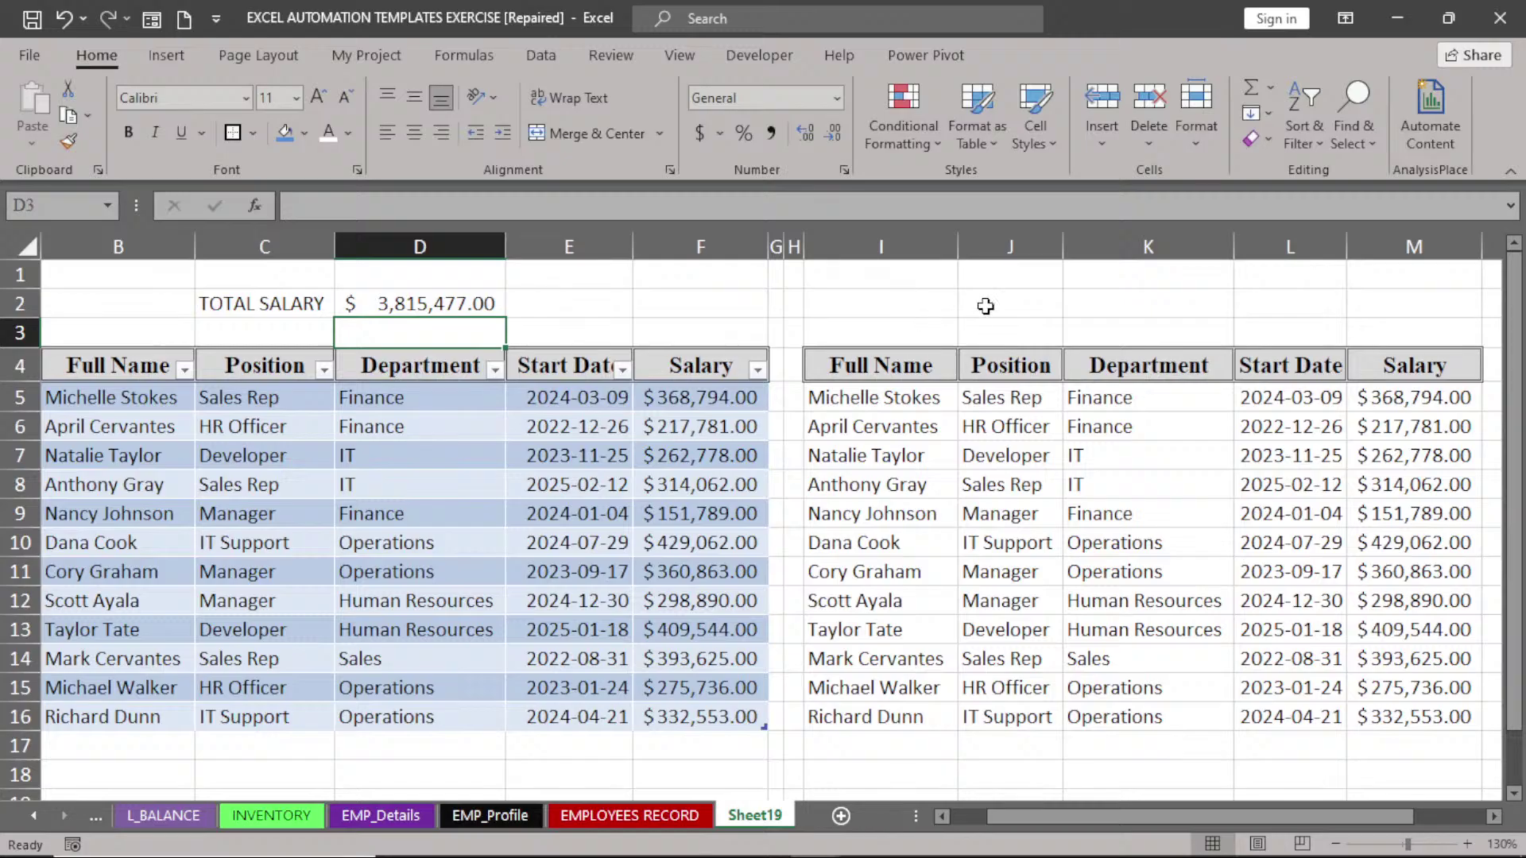
- Enter the label TOTAL SALARY in I2 above the plain data range
left_click(877, 306)
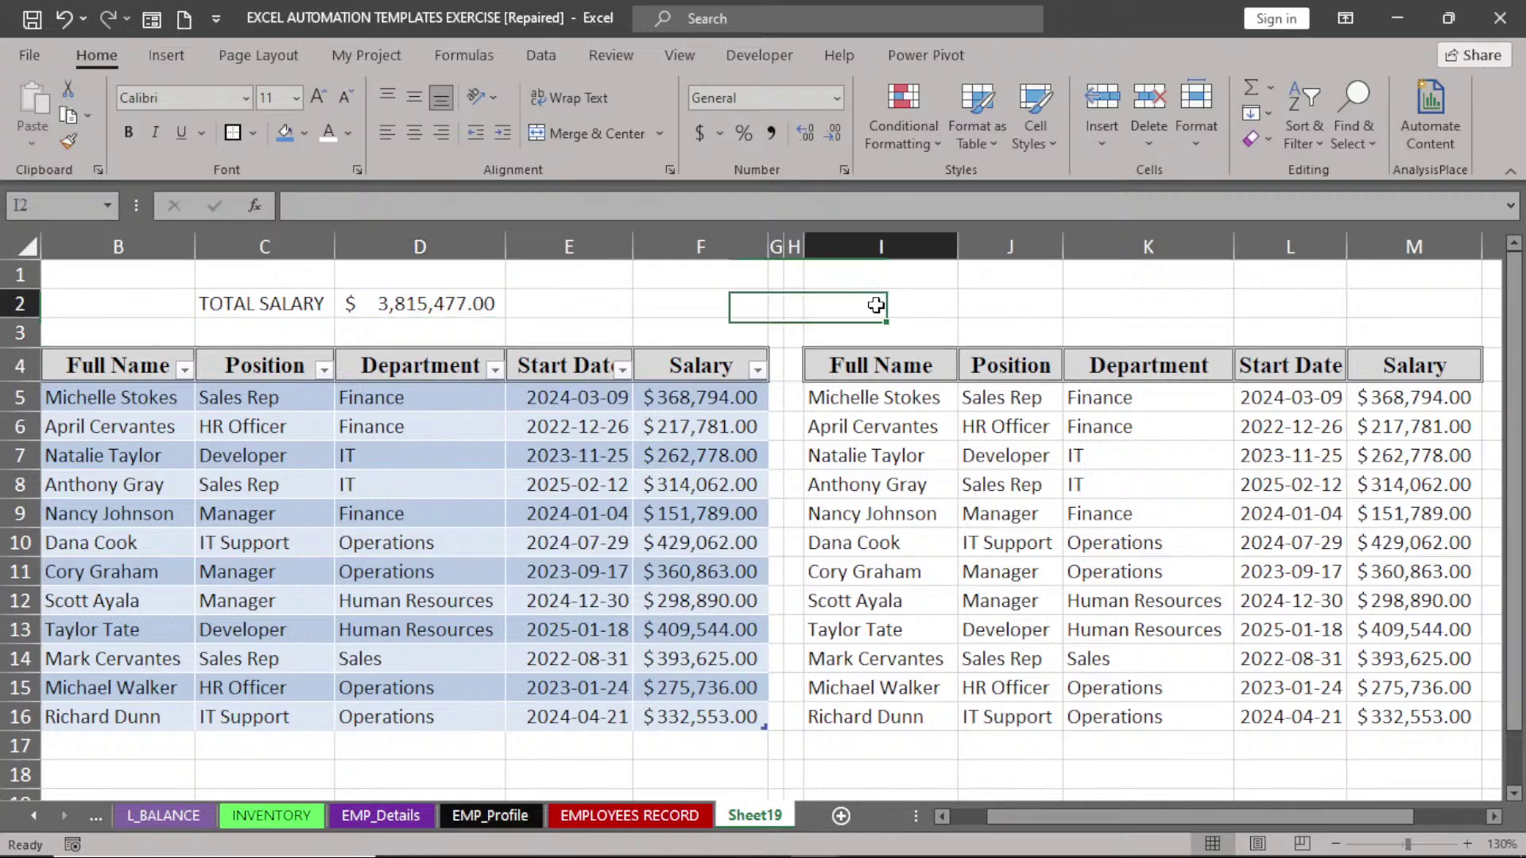
type("TO")
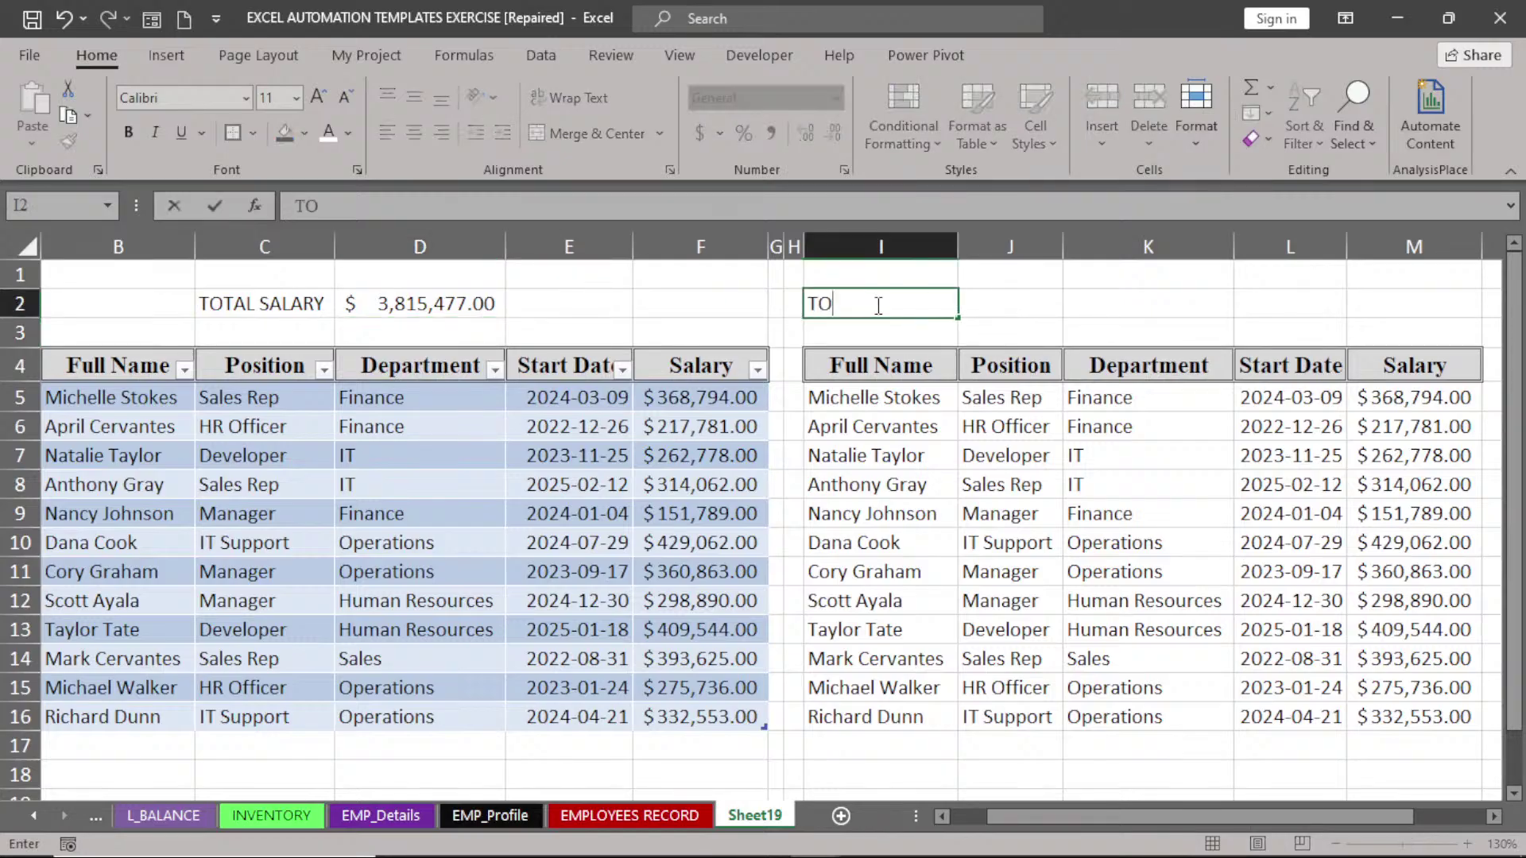
type("TAL SALARY")
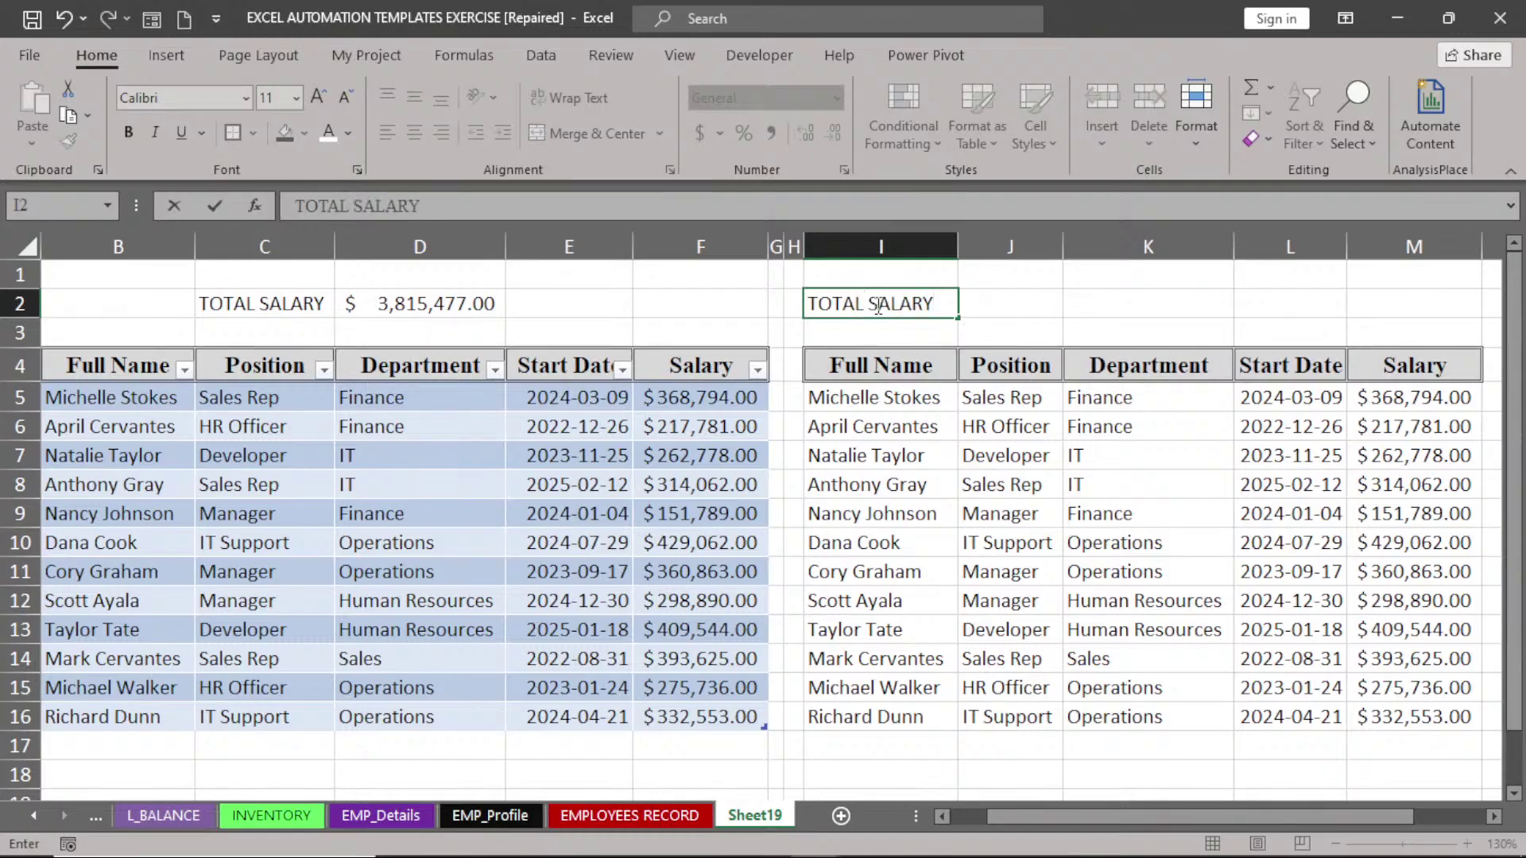
- Total the plain range's Salary column in J2 with =SUM(M5:M16), and narrow column K slightly
left_click(1012, 315)
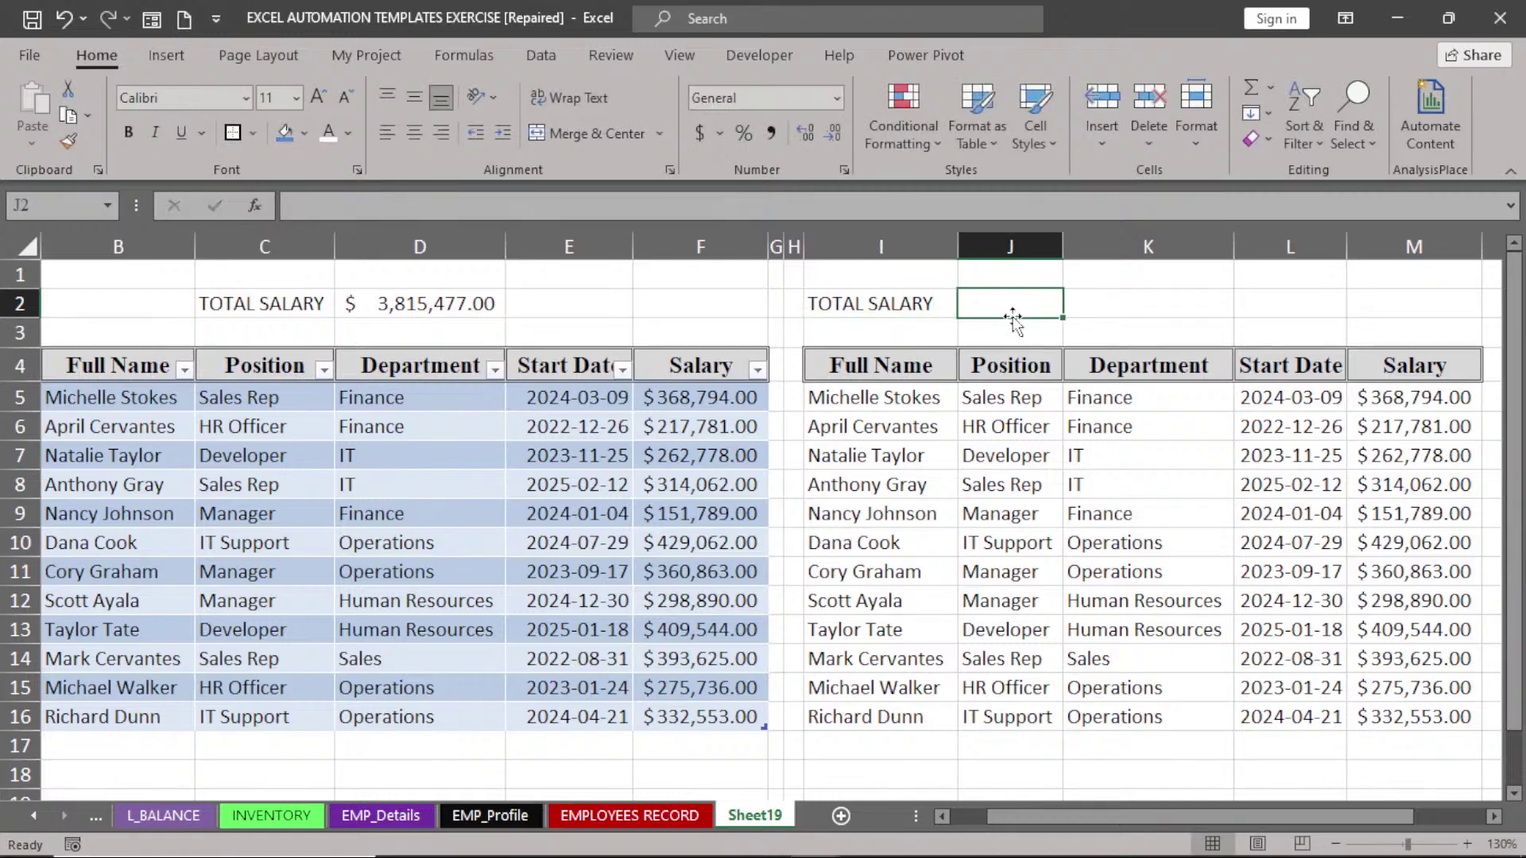
type("=SU")
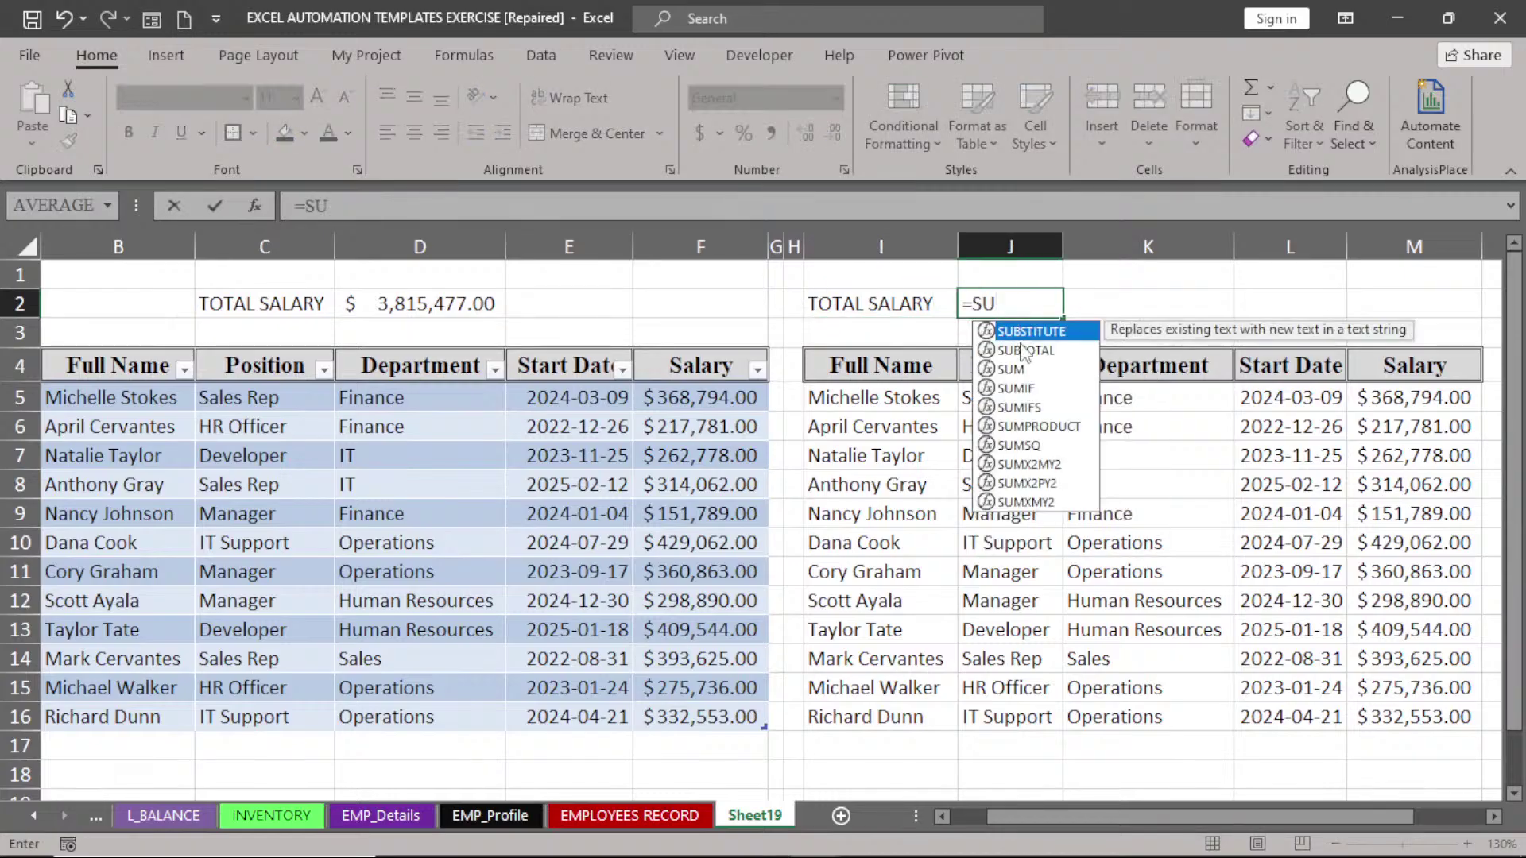
double_click(1014, 370)
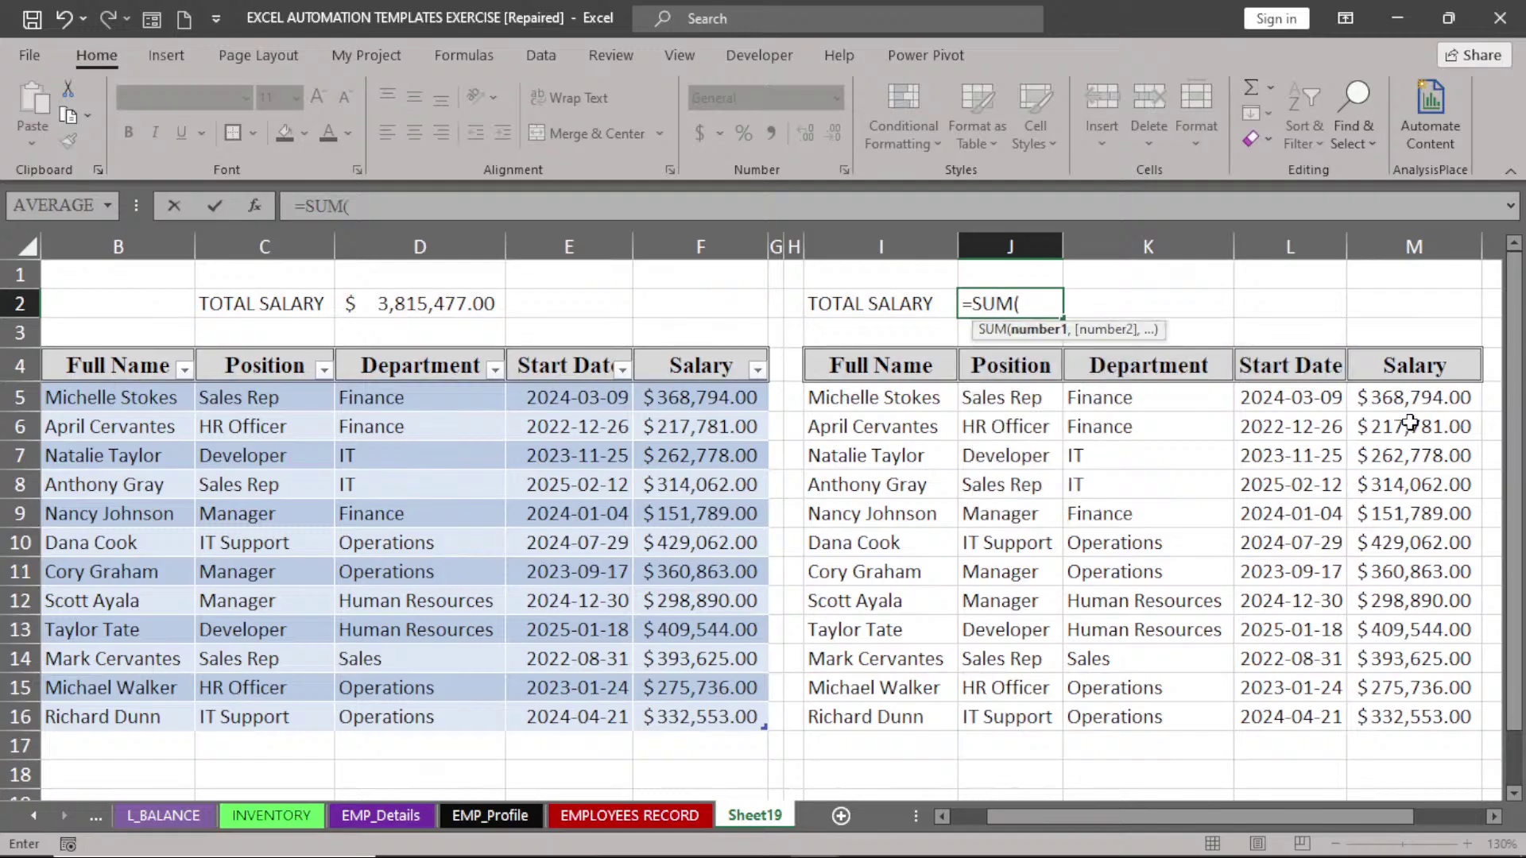
left_click_drag(1410, 397, 1409, 716)
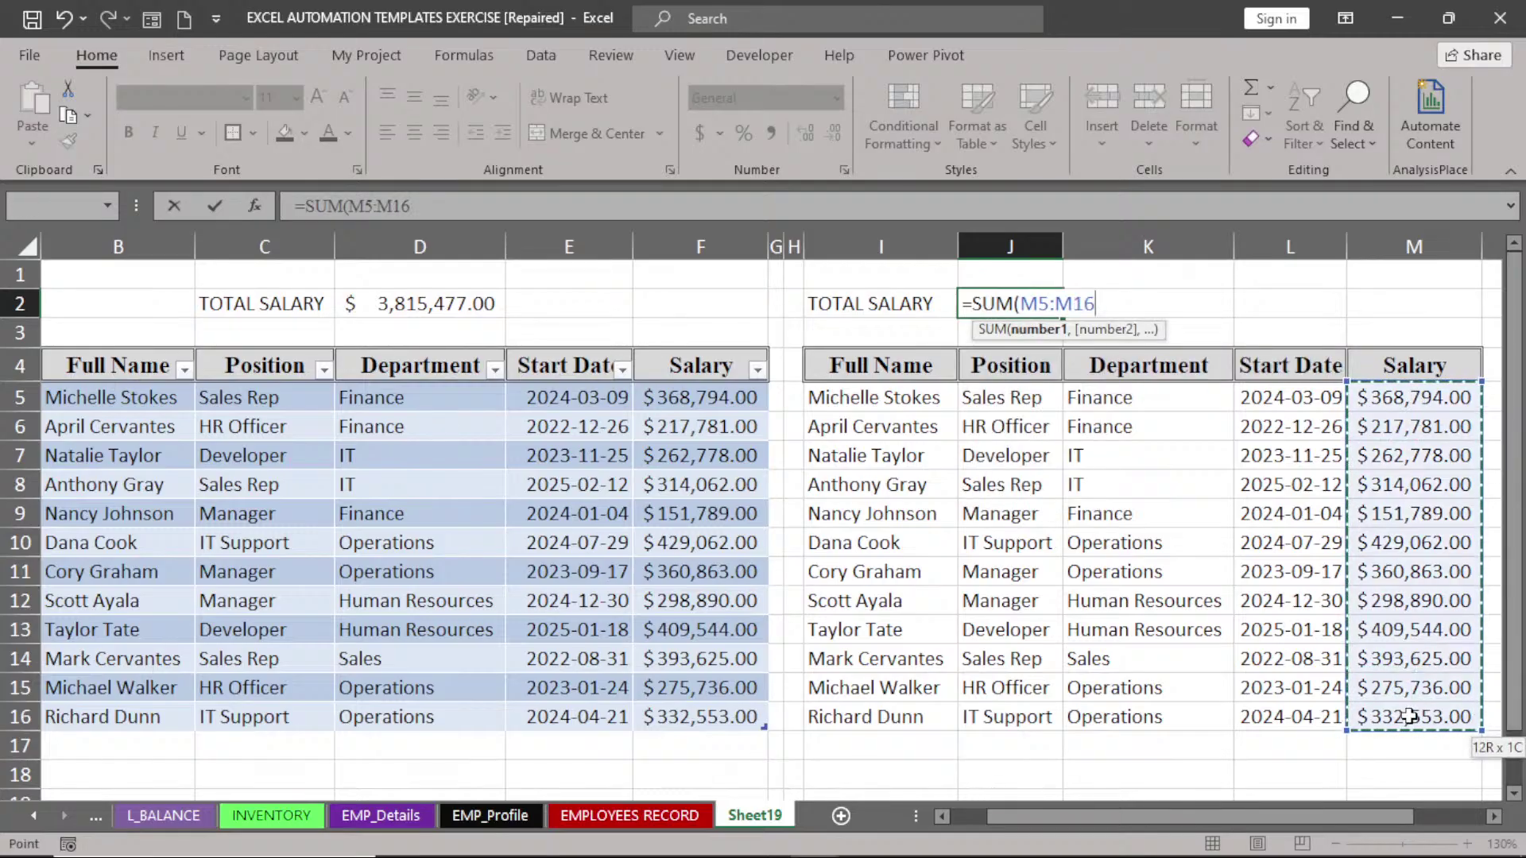
key("Return")
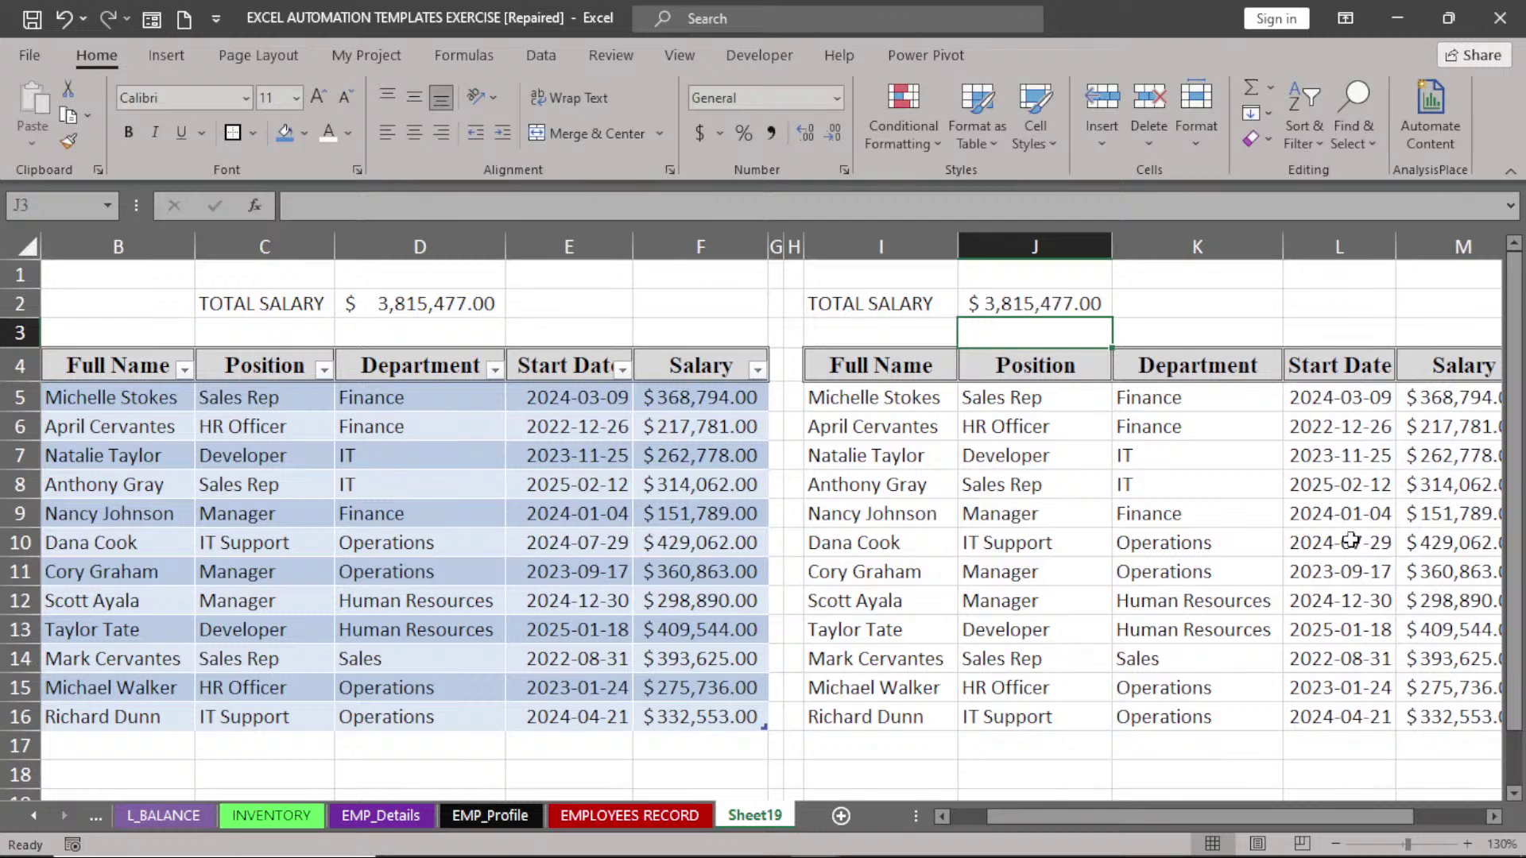
left_click_drag(1283, 249, 1261, 253)
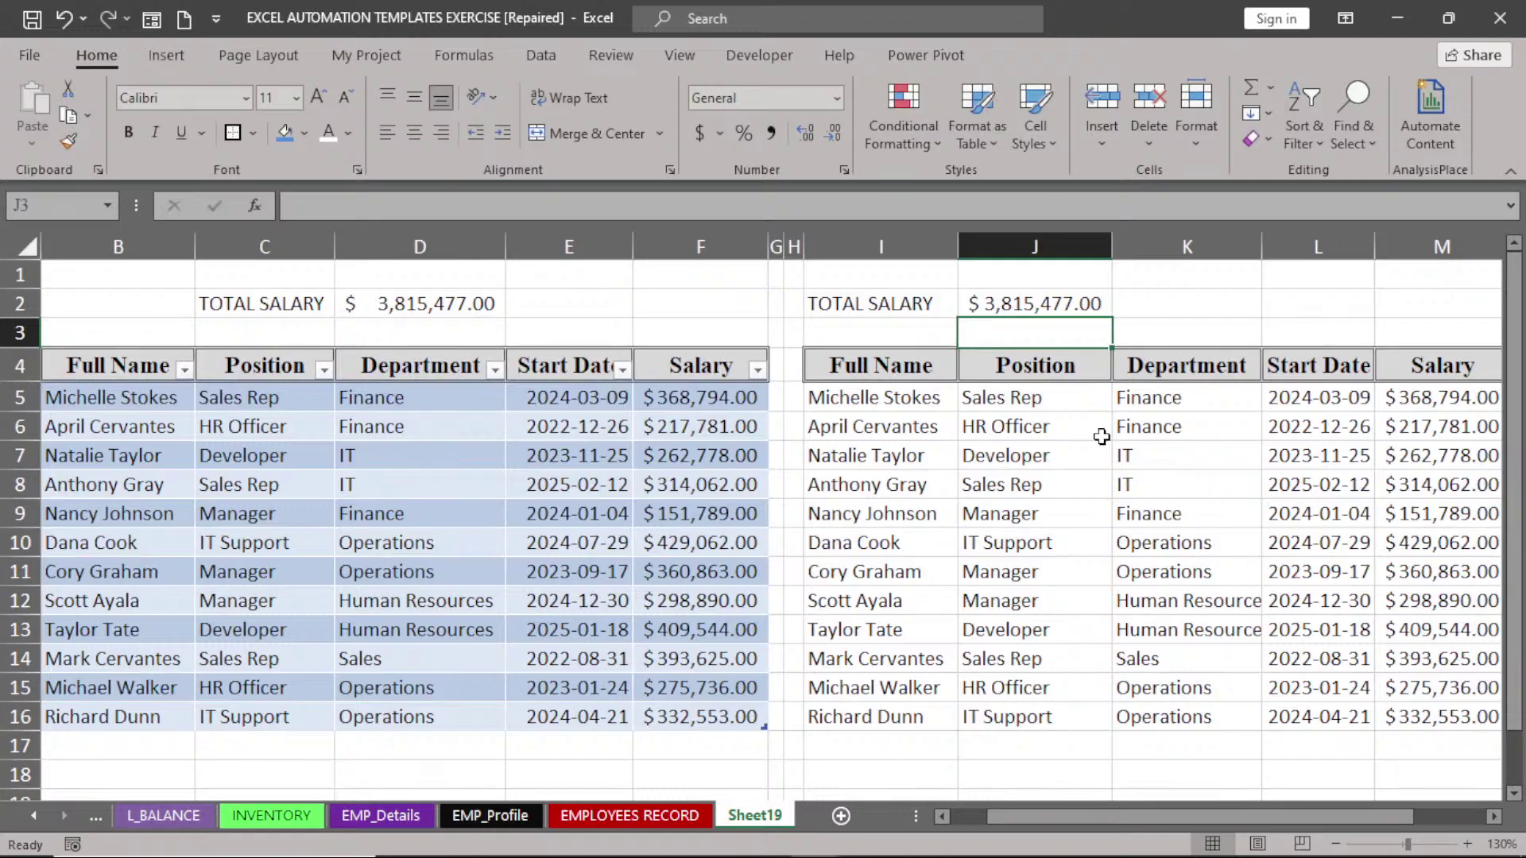
- Copy A11:E25 from the EMPLOYEES RECORD sheet and paste it on Sheet19 at I17, directly below the plain range
left_click(641, 827)
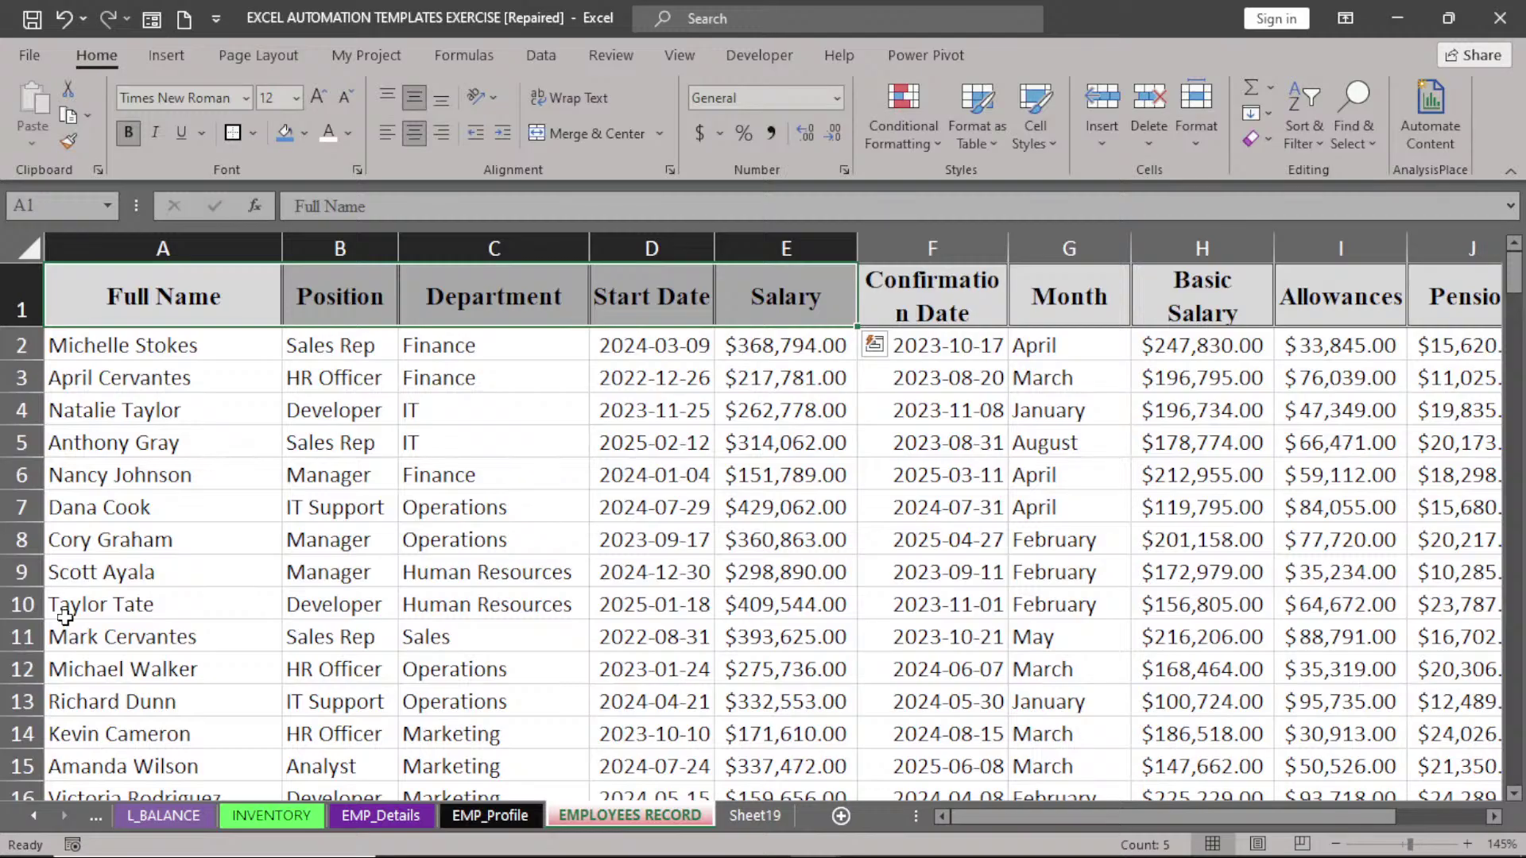
left_click_drag(66, 640, 808, 771)
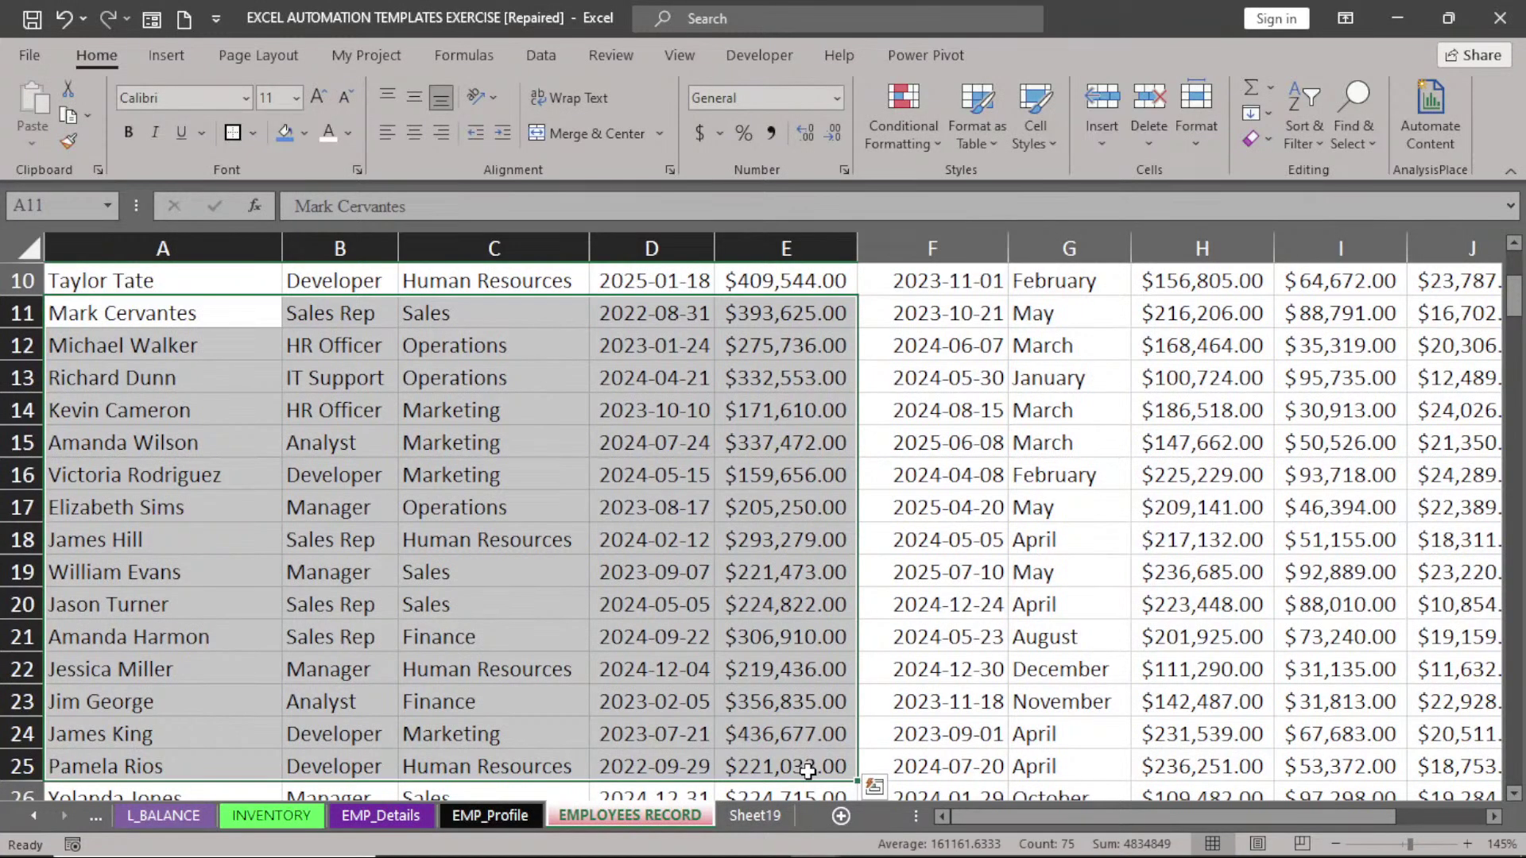
key("ctrl+c")
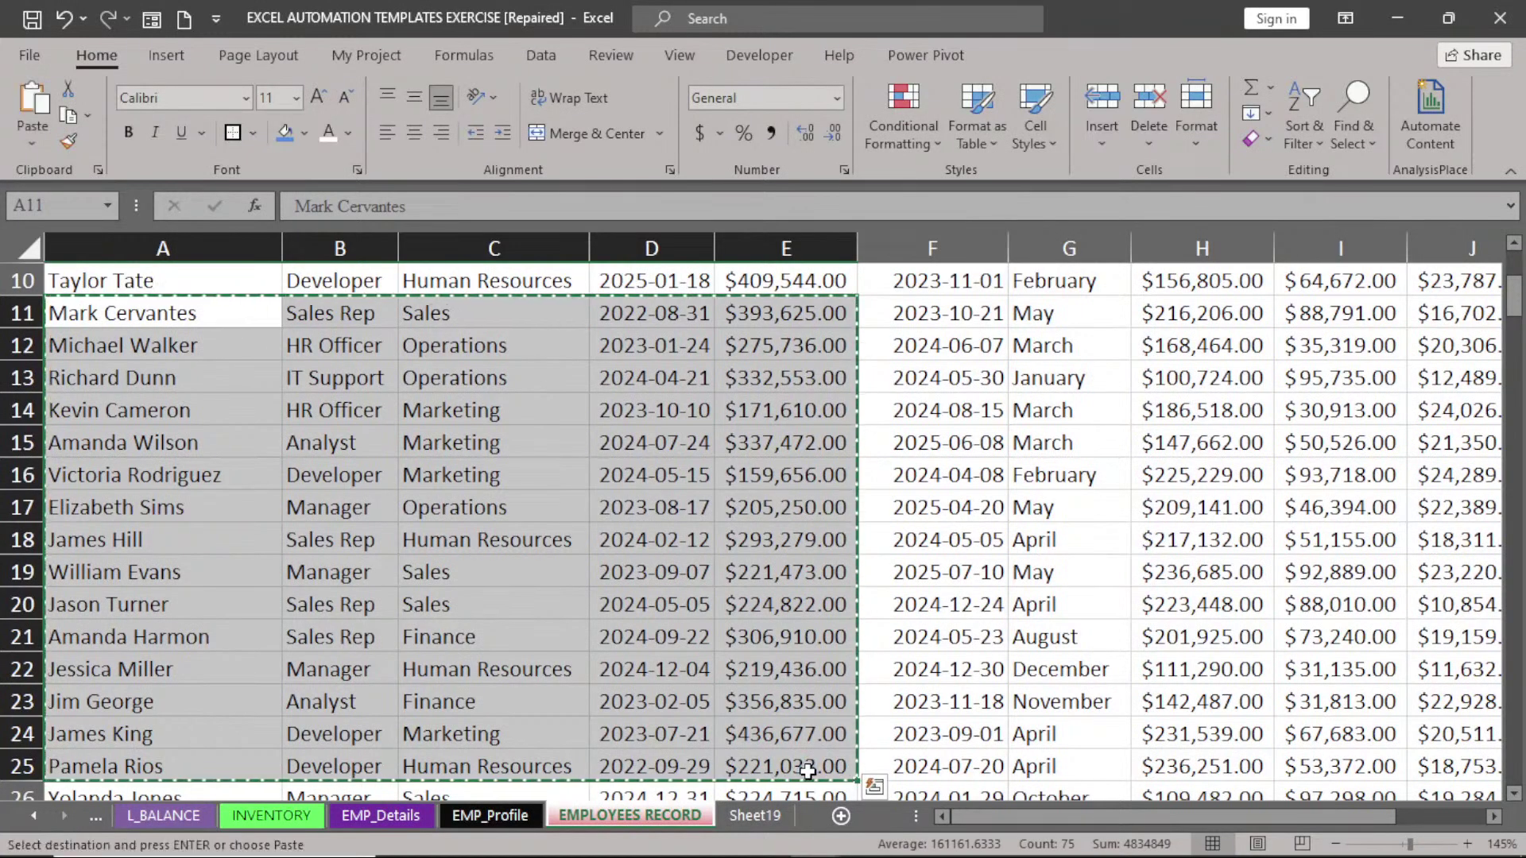
left_click(755, 815)
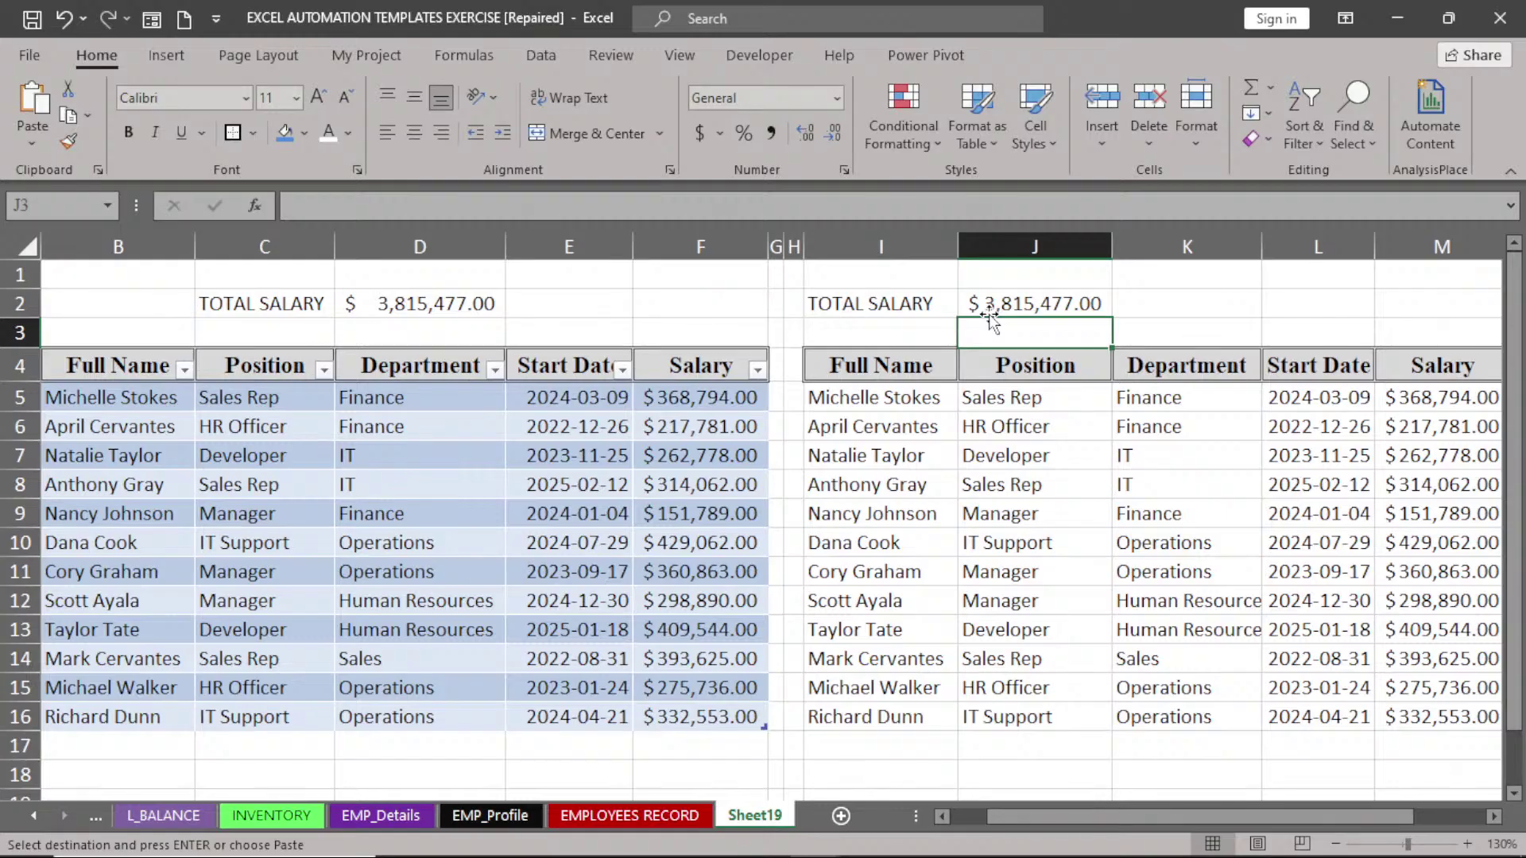
left_click(859, 744)
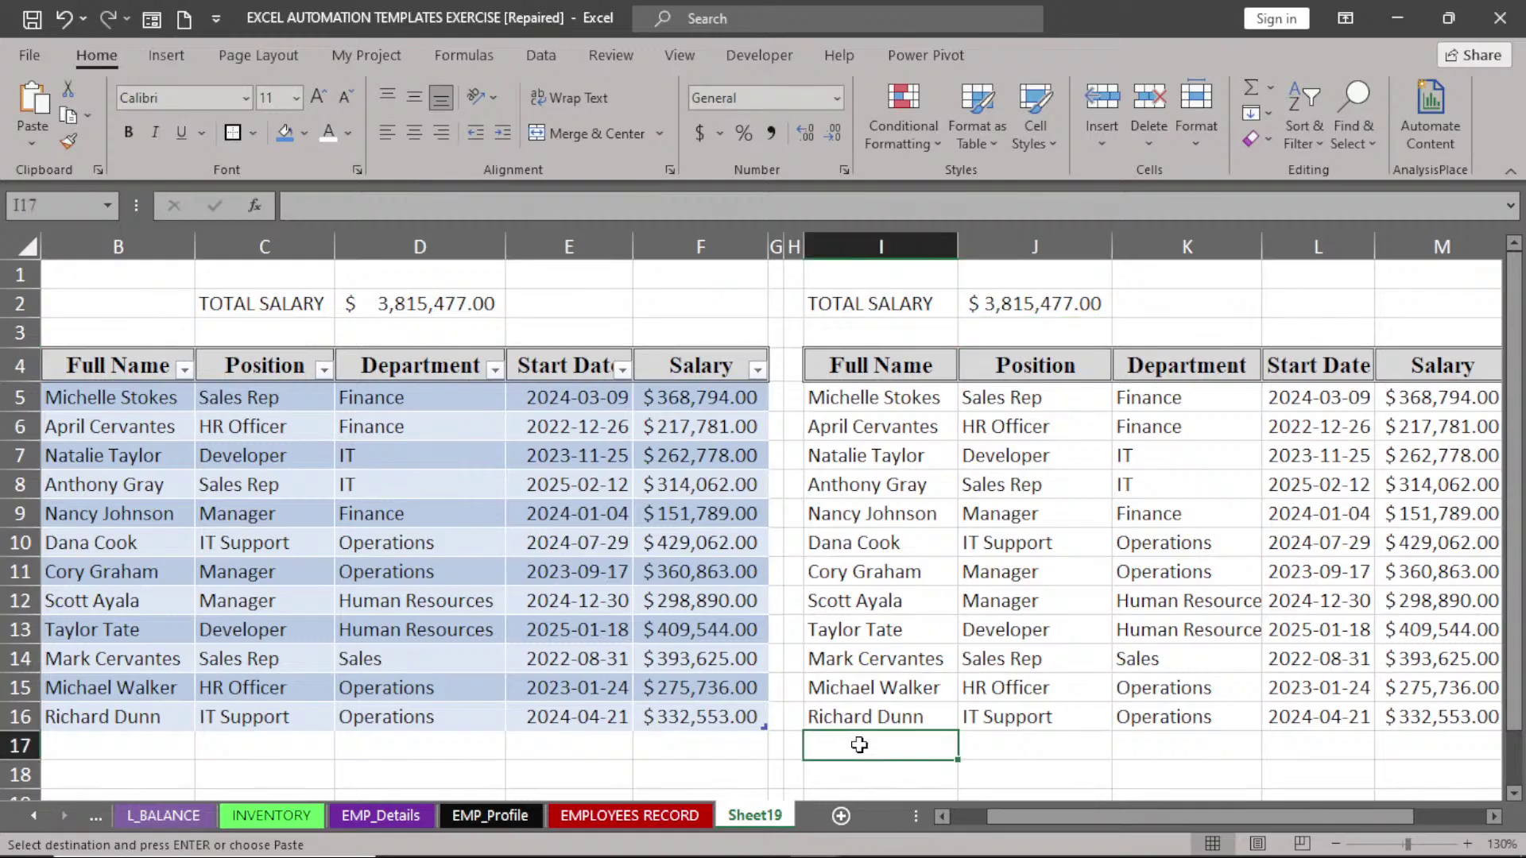
key("ctrl+v")
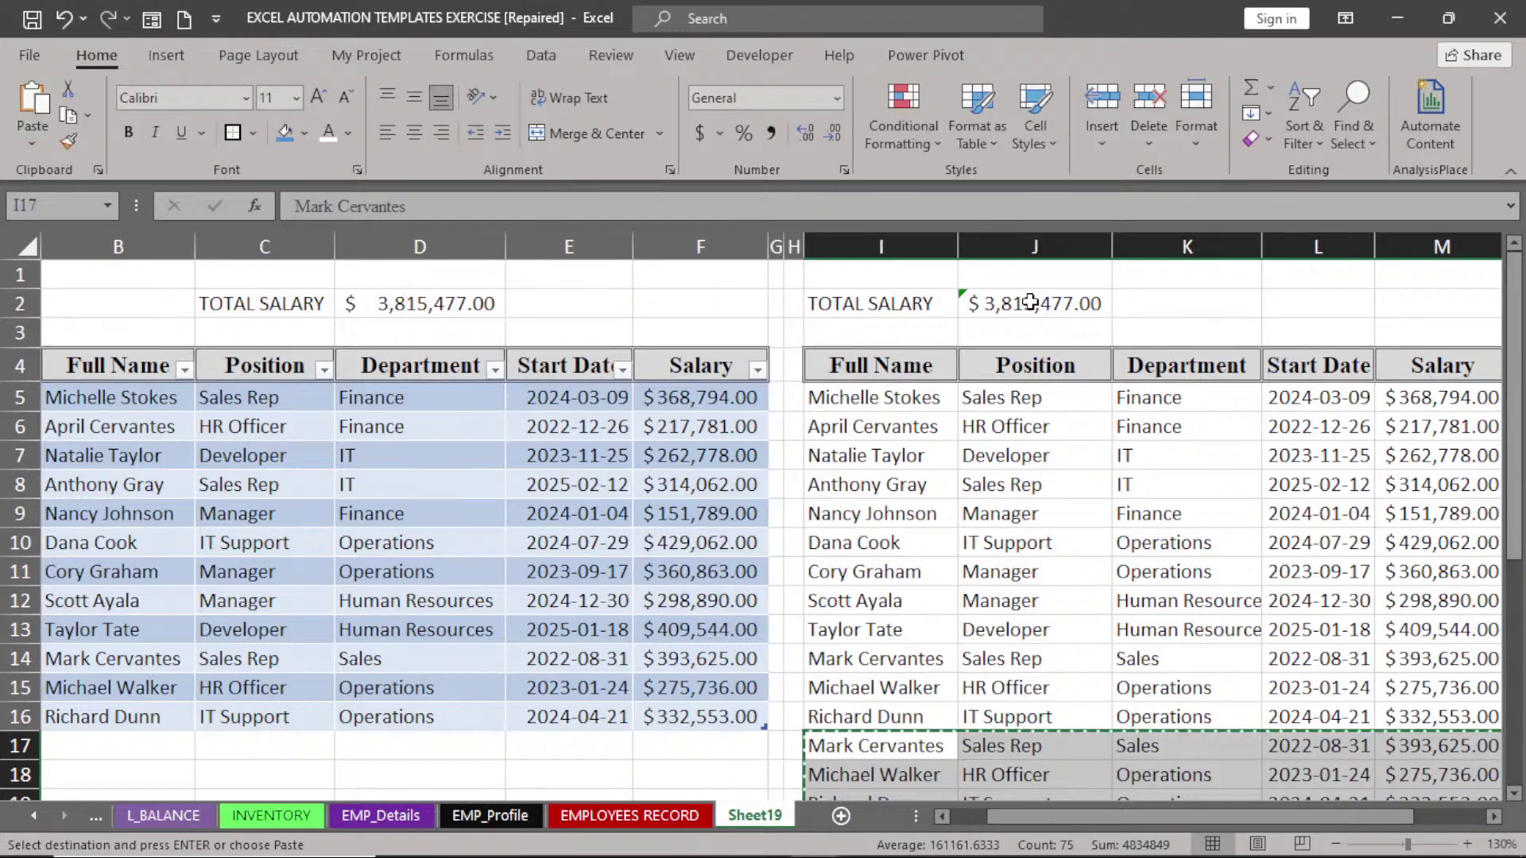
- Paste the same copied employee rows at B17, directly below the Excel table
left_click(71, 739)
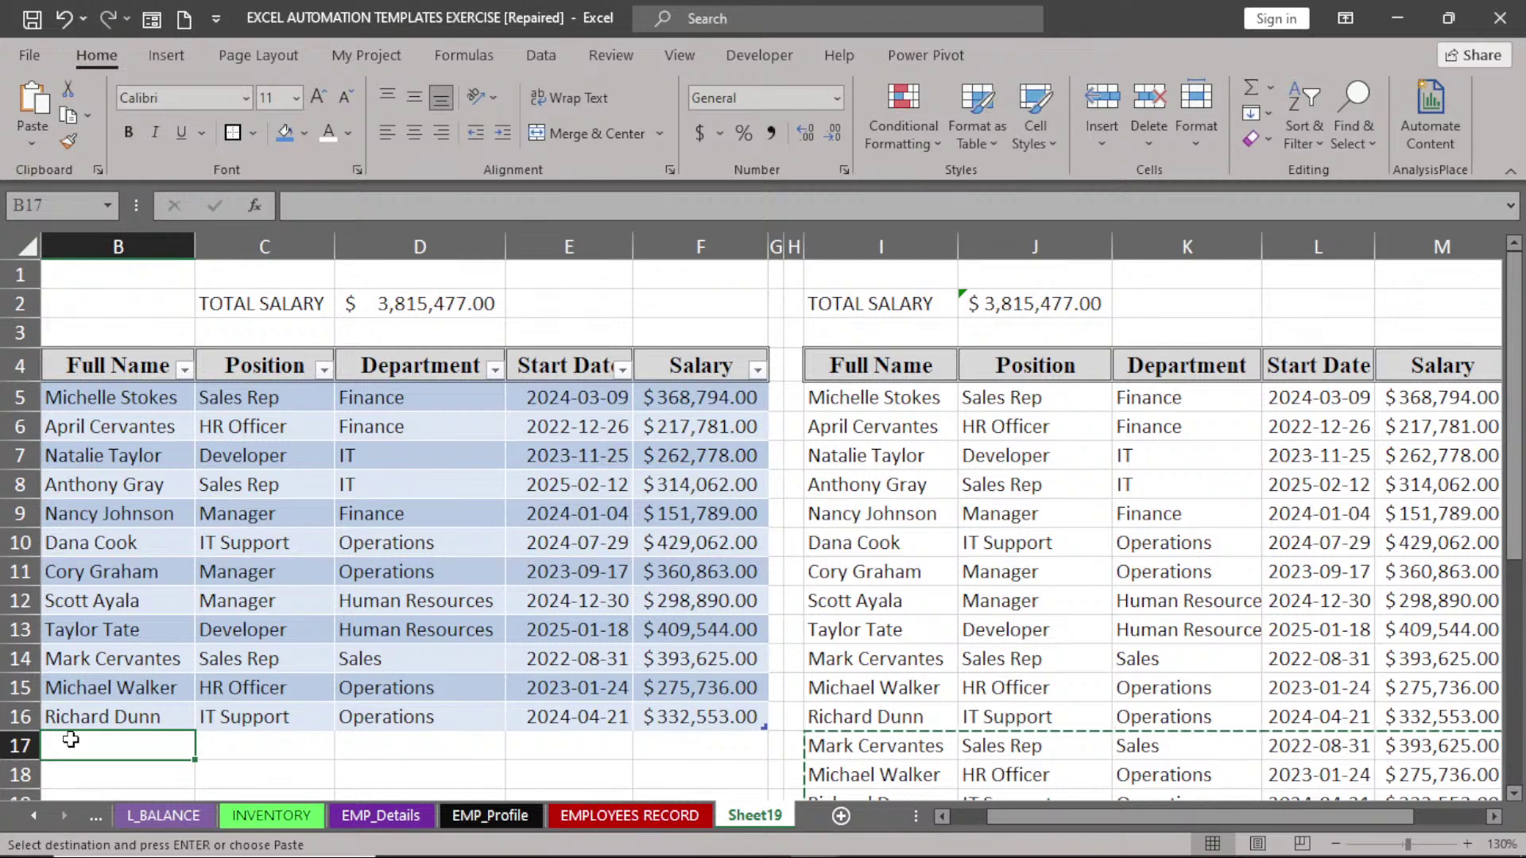
key("ctrl+v")
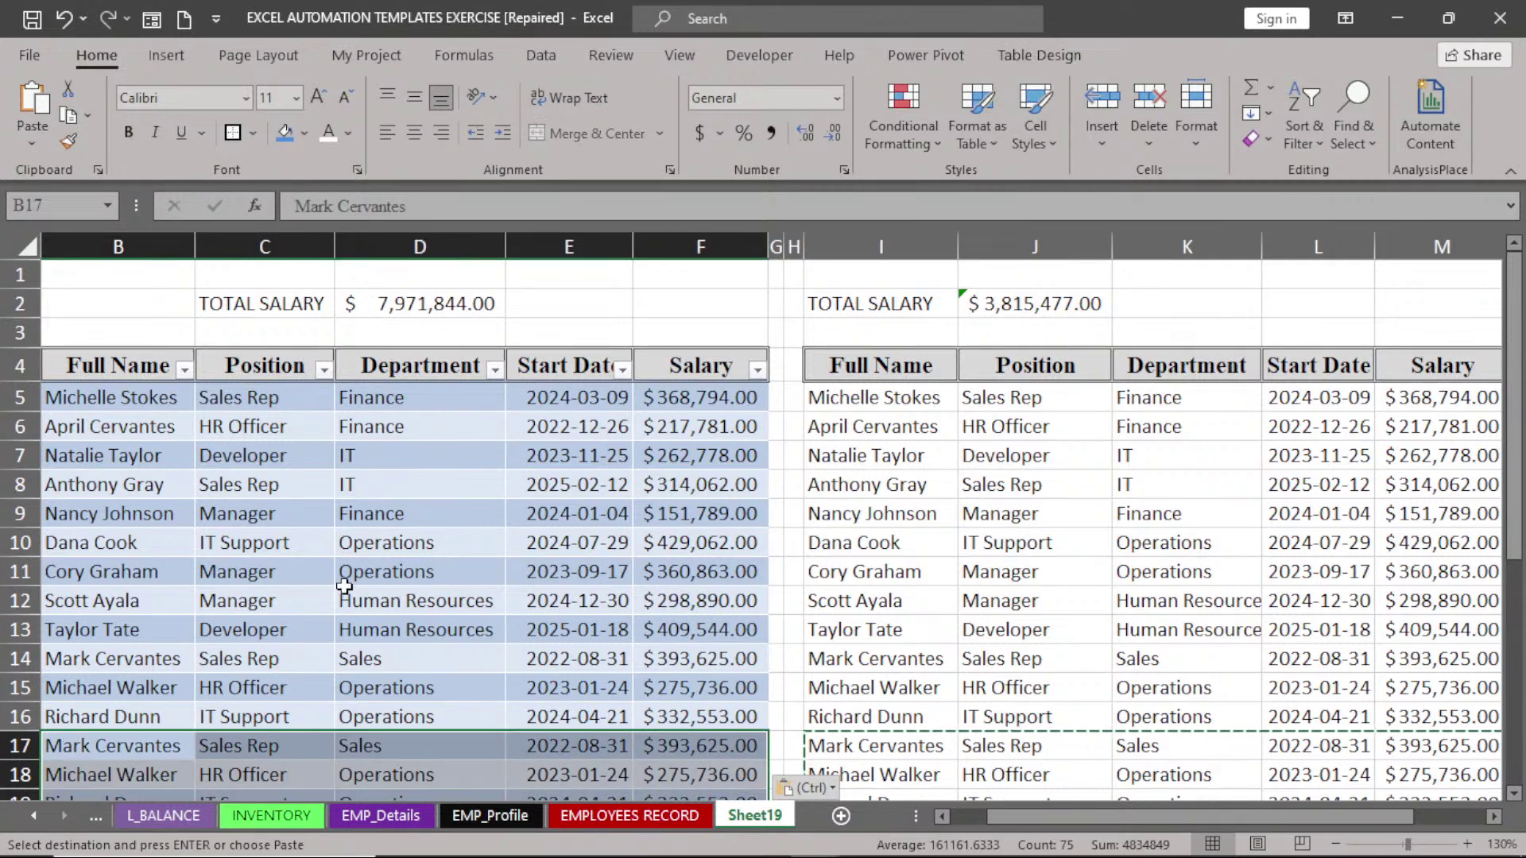
left_click(347, 656)
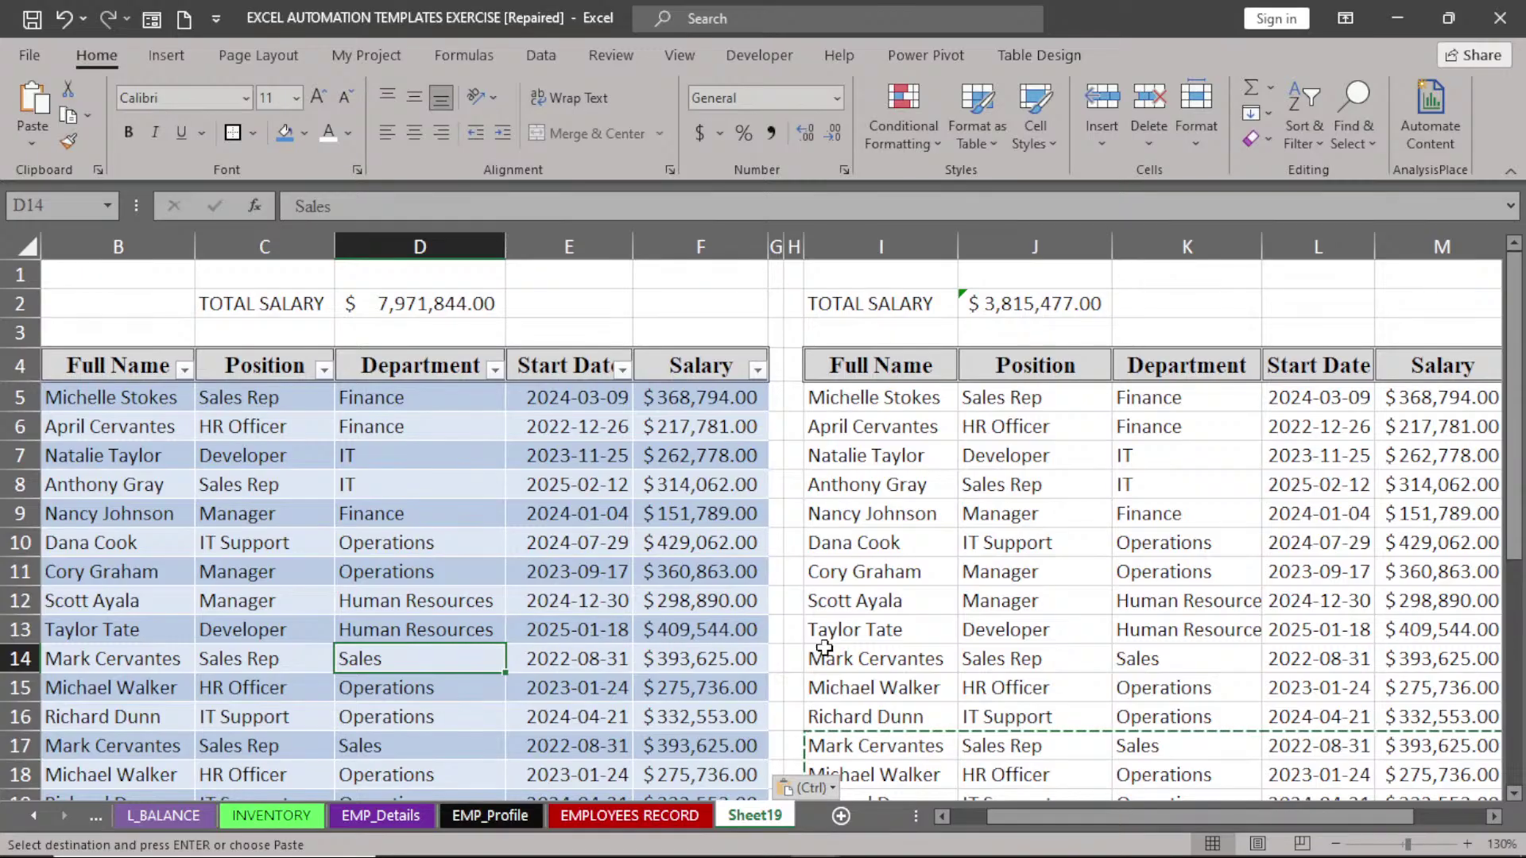
- Examine which cells the plain range's total salary formula in J2 refers to
left_click(1038, 299)
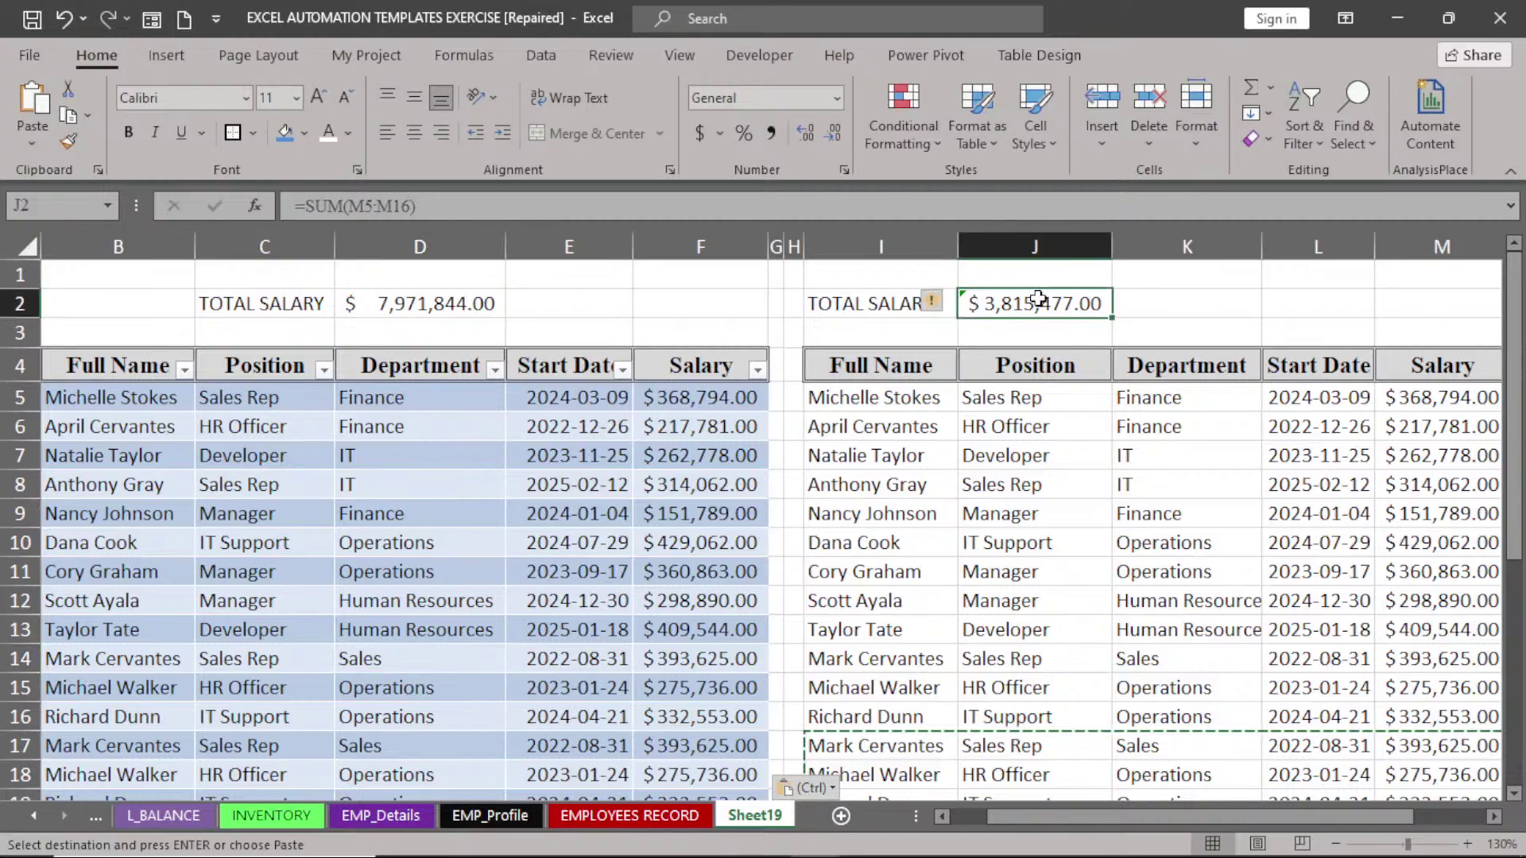
double_click(1039, 300)
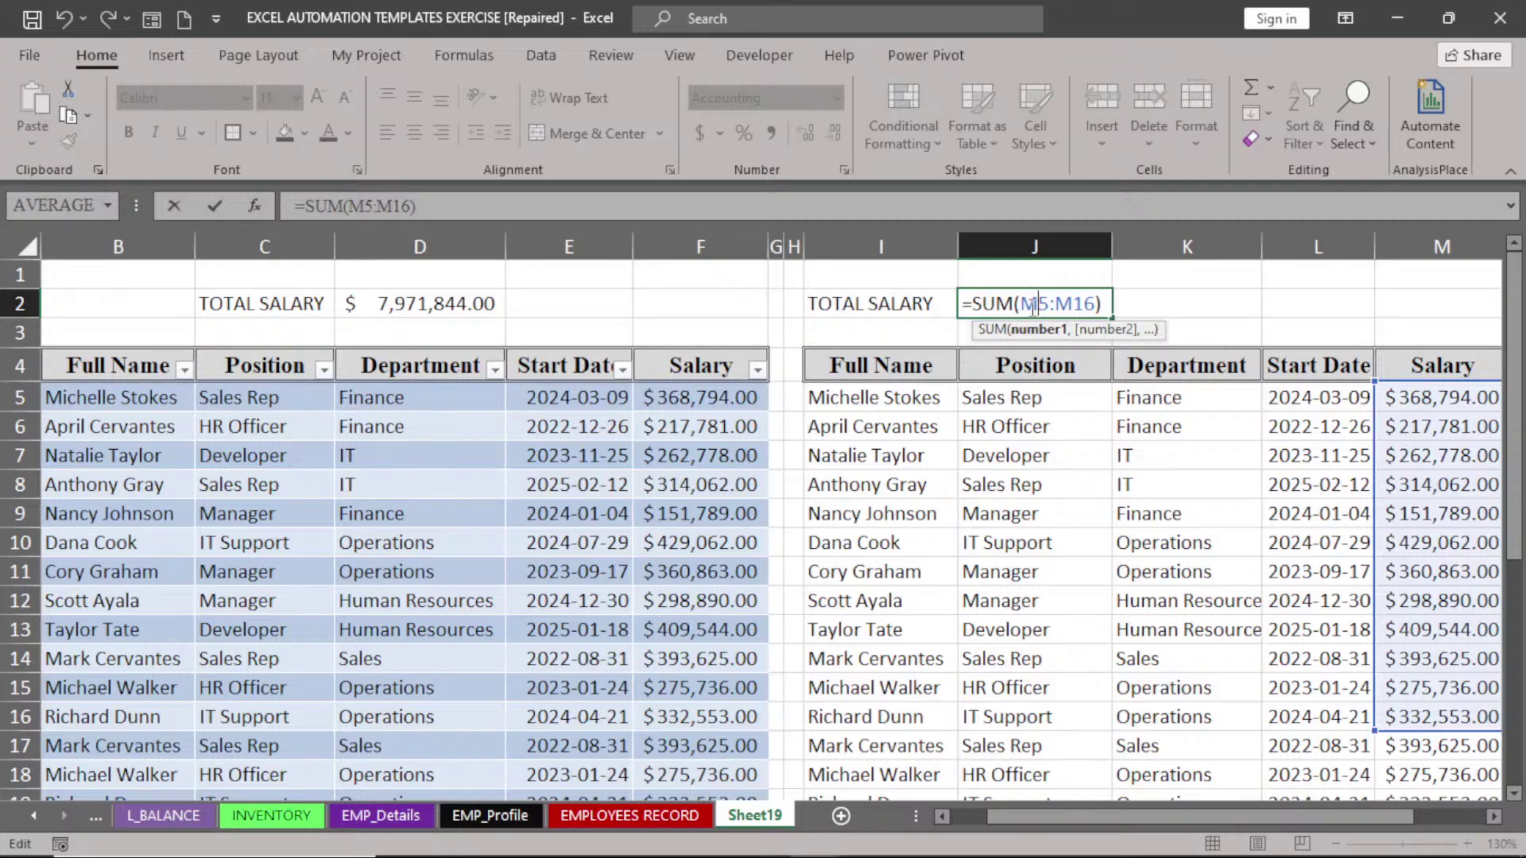
key("Return")
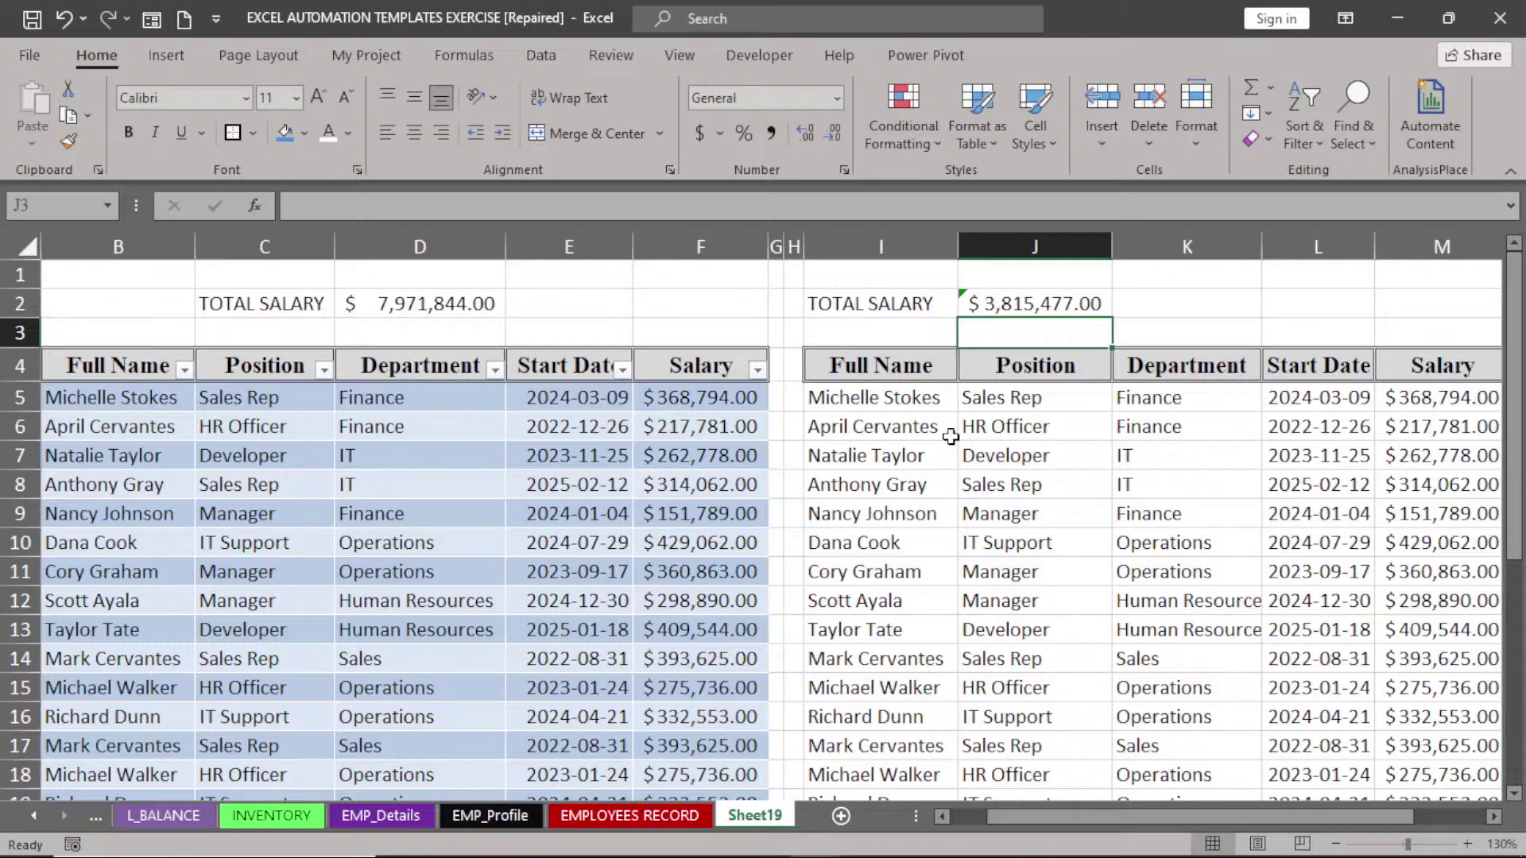
- Hide the filter buttons in the Excel table's header row
mouse_move(950, 857)
left_click(883, 88)
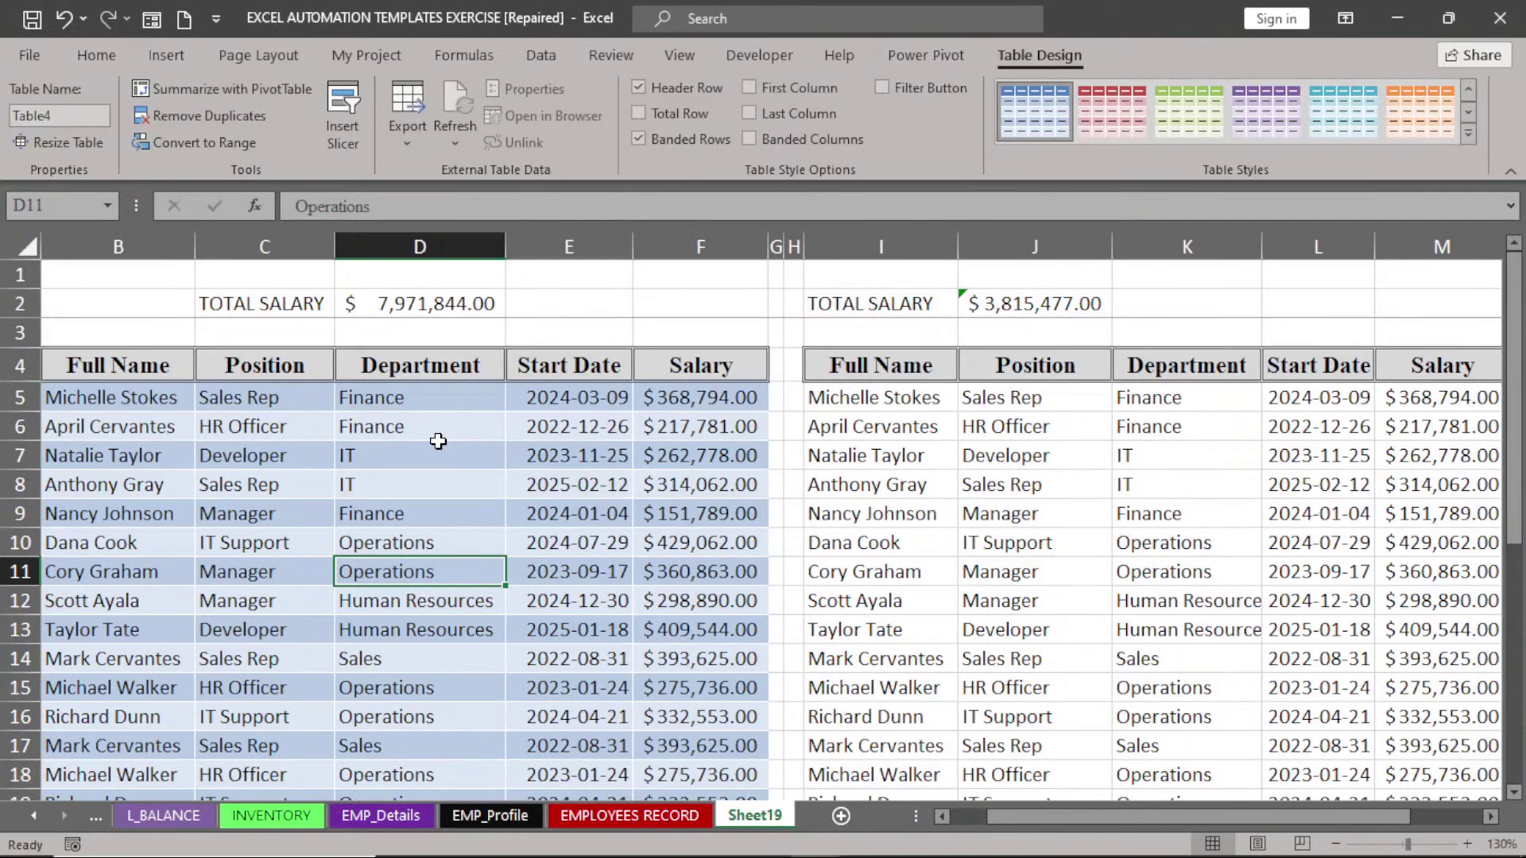
- Try banded columns on the table with and without banded rows, and return to banded rows only
left_click(638, 139)
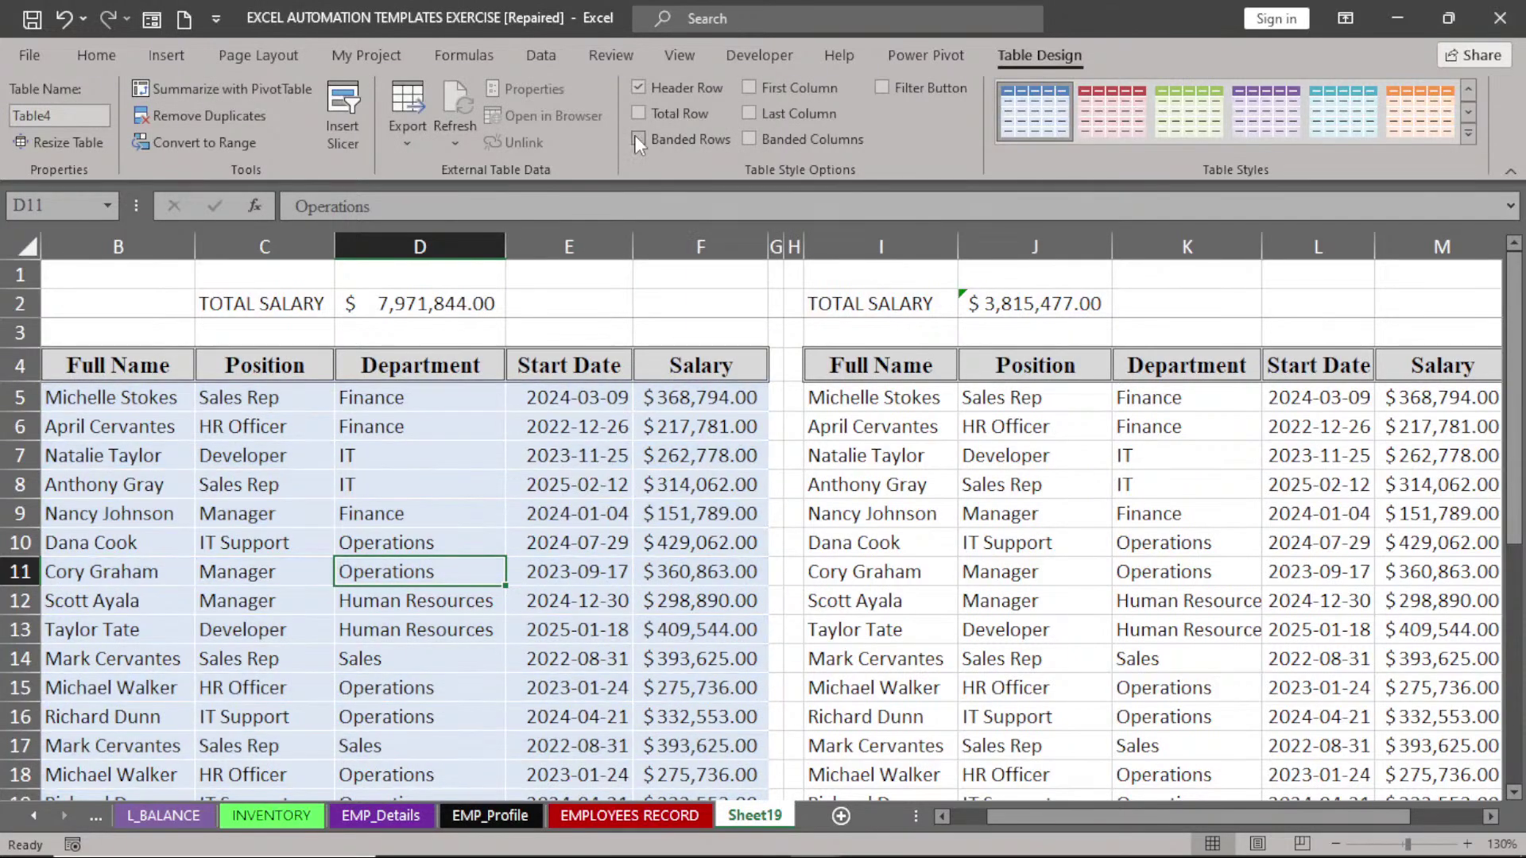
left_click(638, 139)
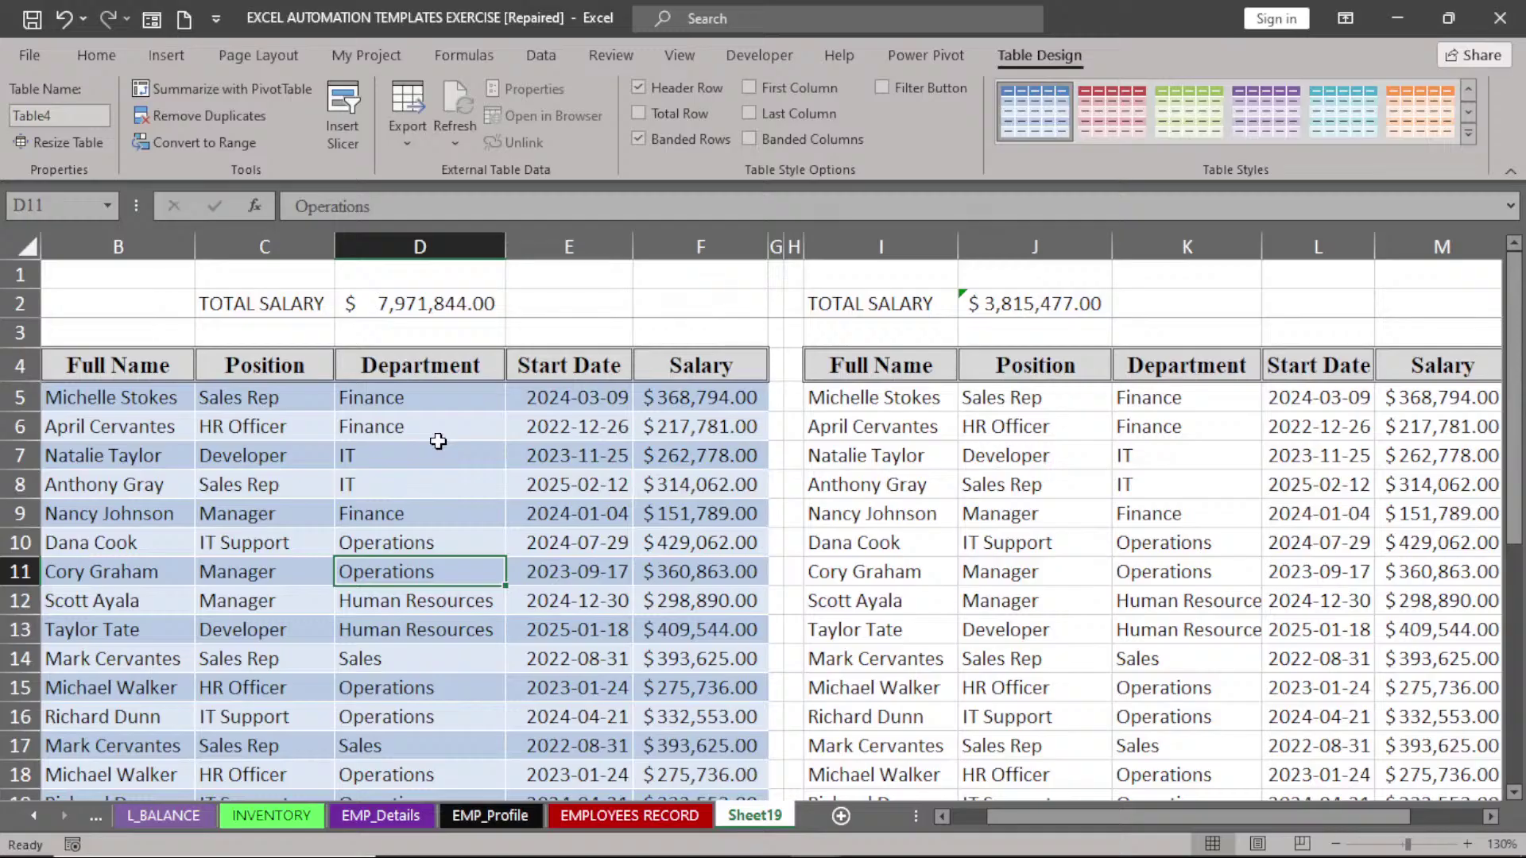
left_click(638, 139)
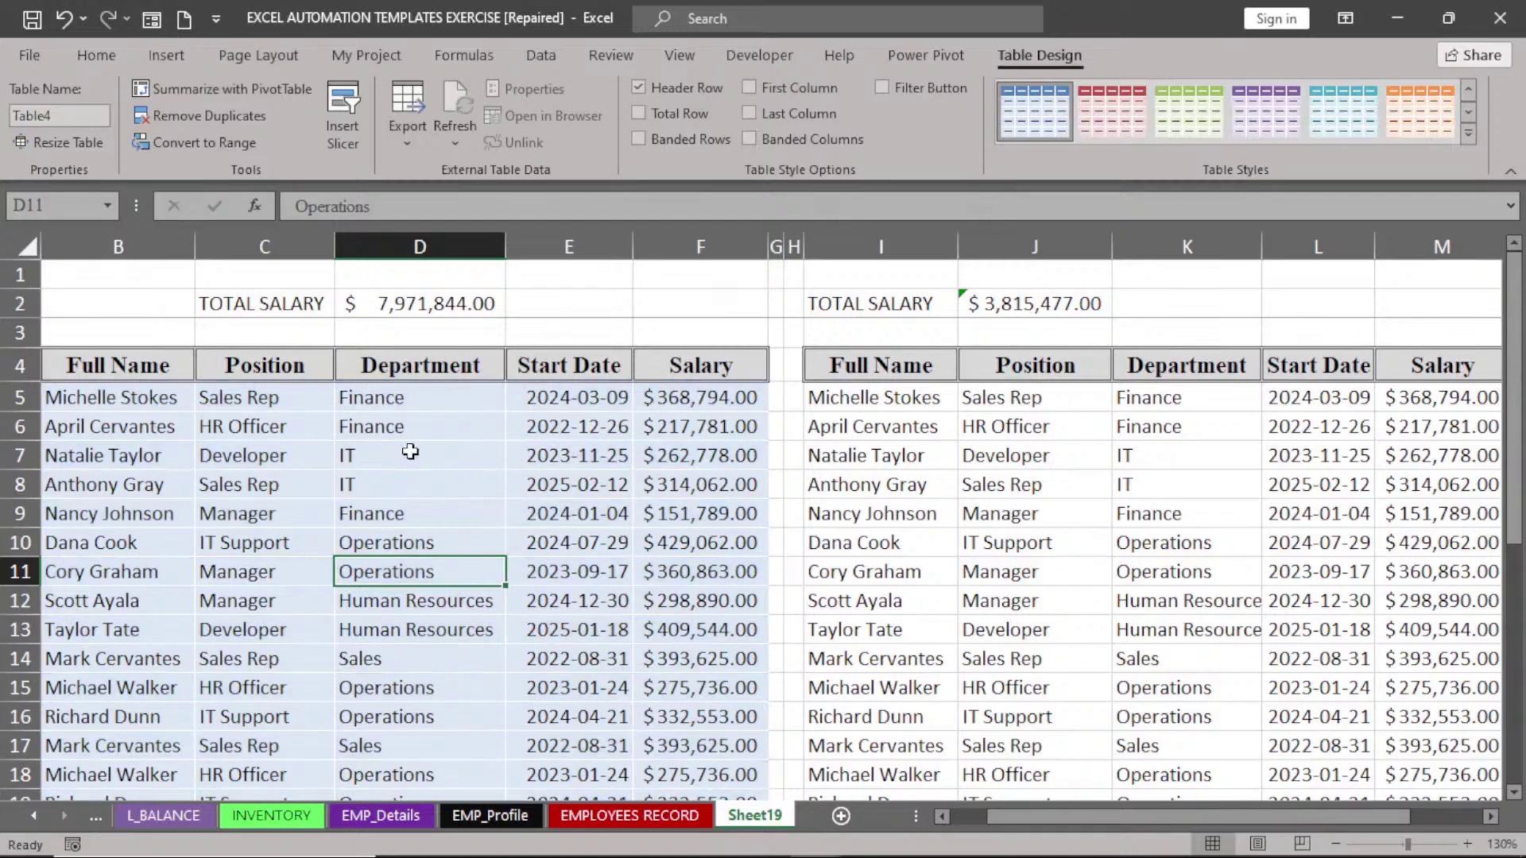
left_click(749, 139)
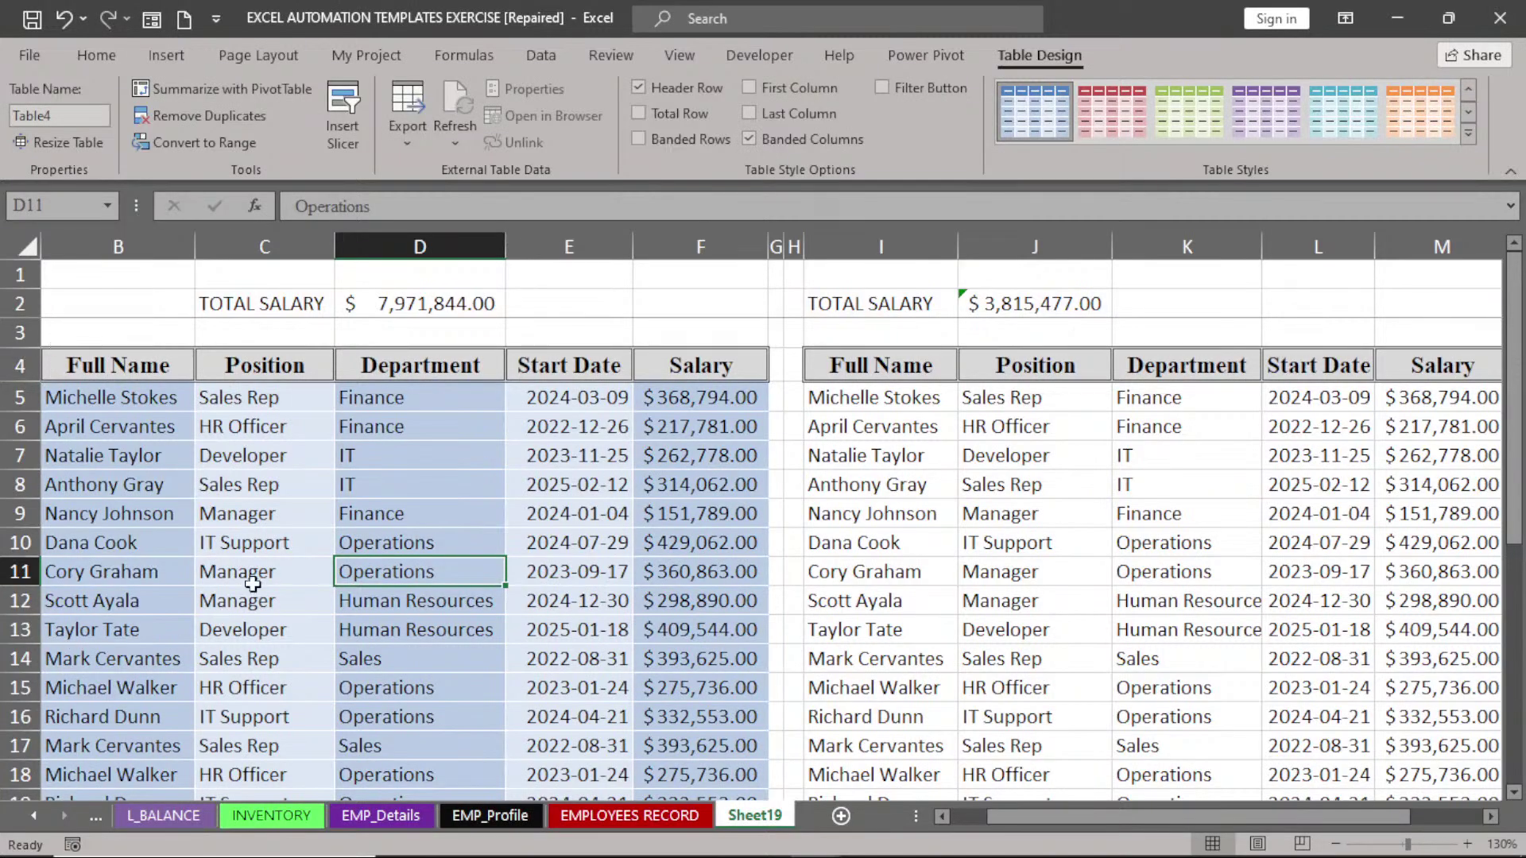
left_click(724, 137)
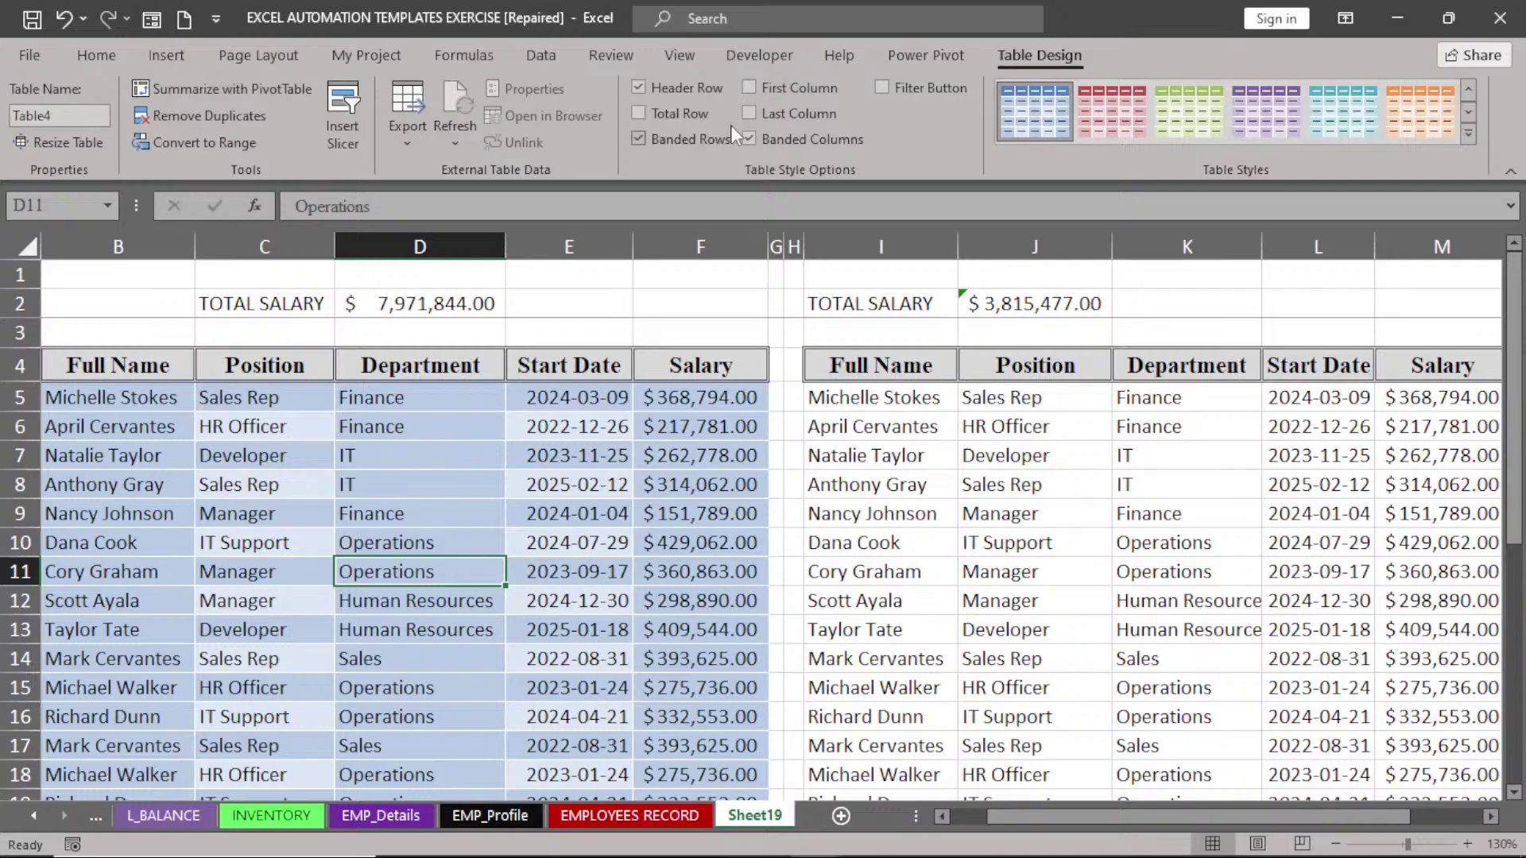
left_click(750, 139)
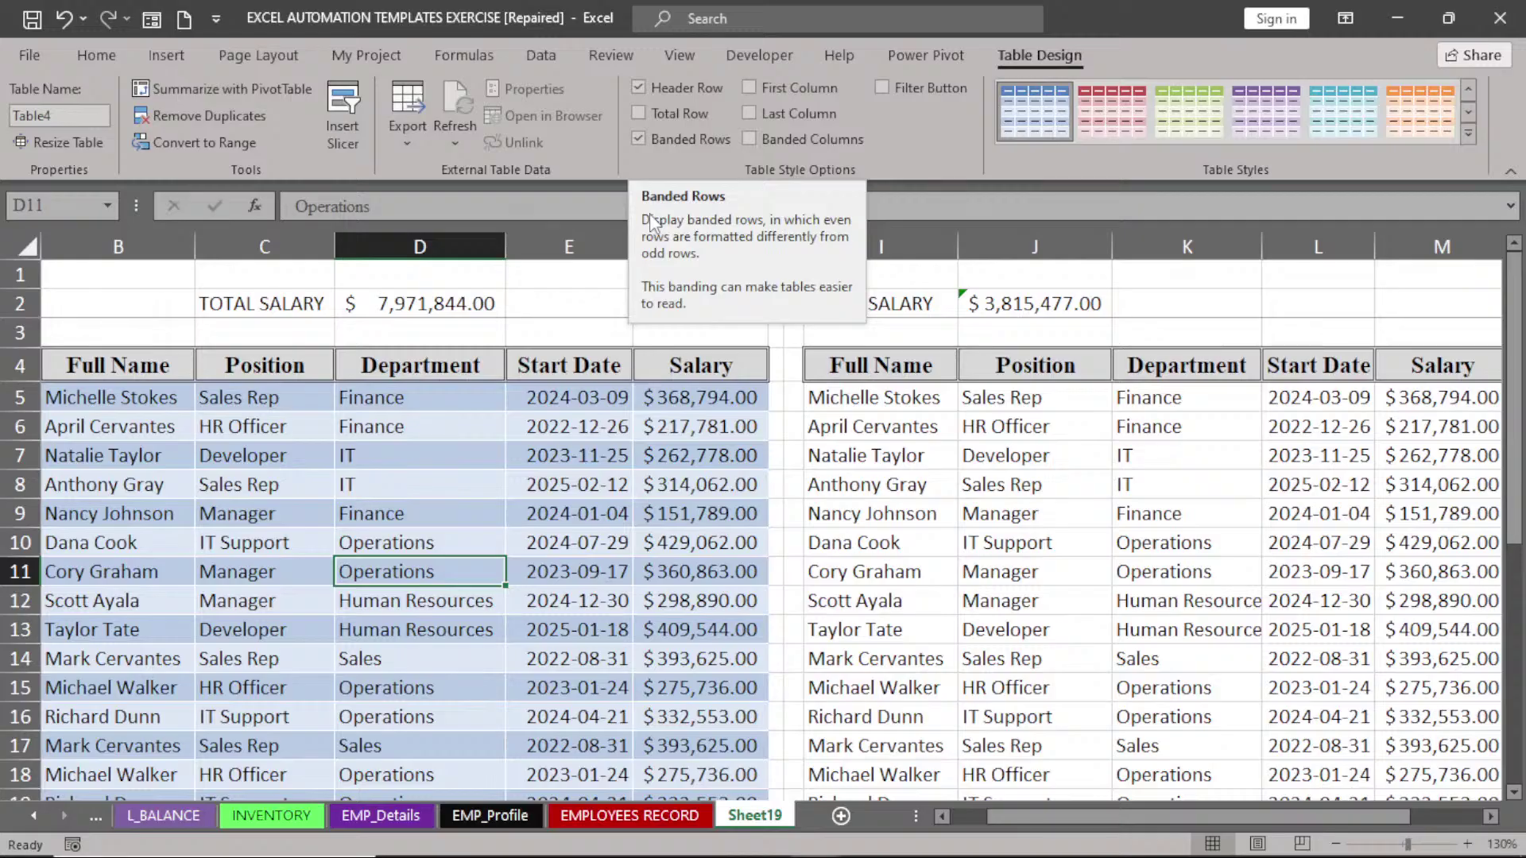
- Try to rename the Excel table as Employee Details, with a space between the words
left_click(56, 115)
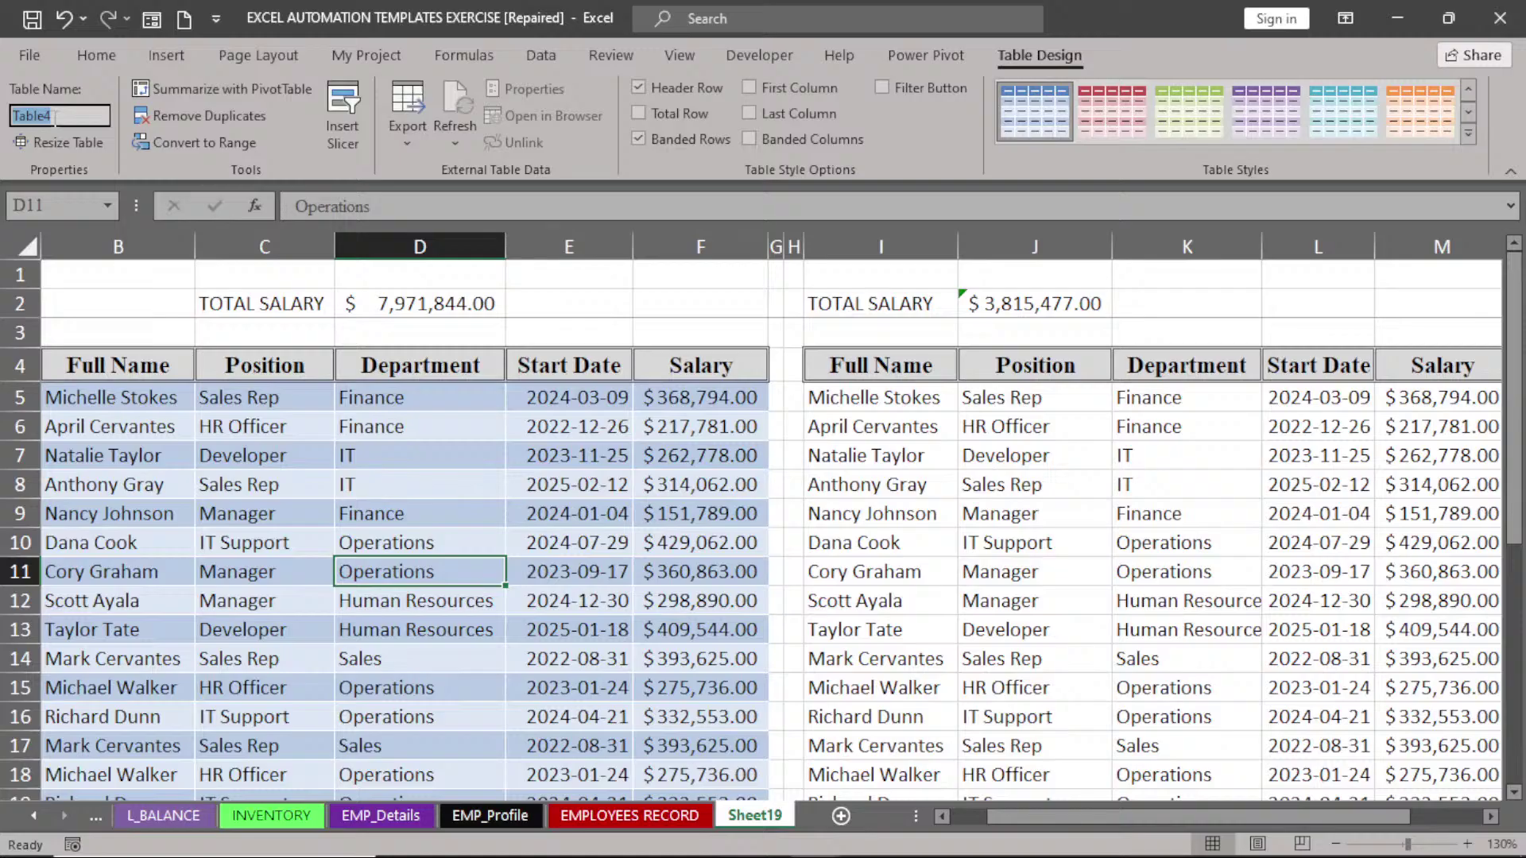
key("BackSpace")
type("Eplo")
type("yee")
type("De")
type("tails")
type("m")
type("_")
key("Return")
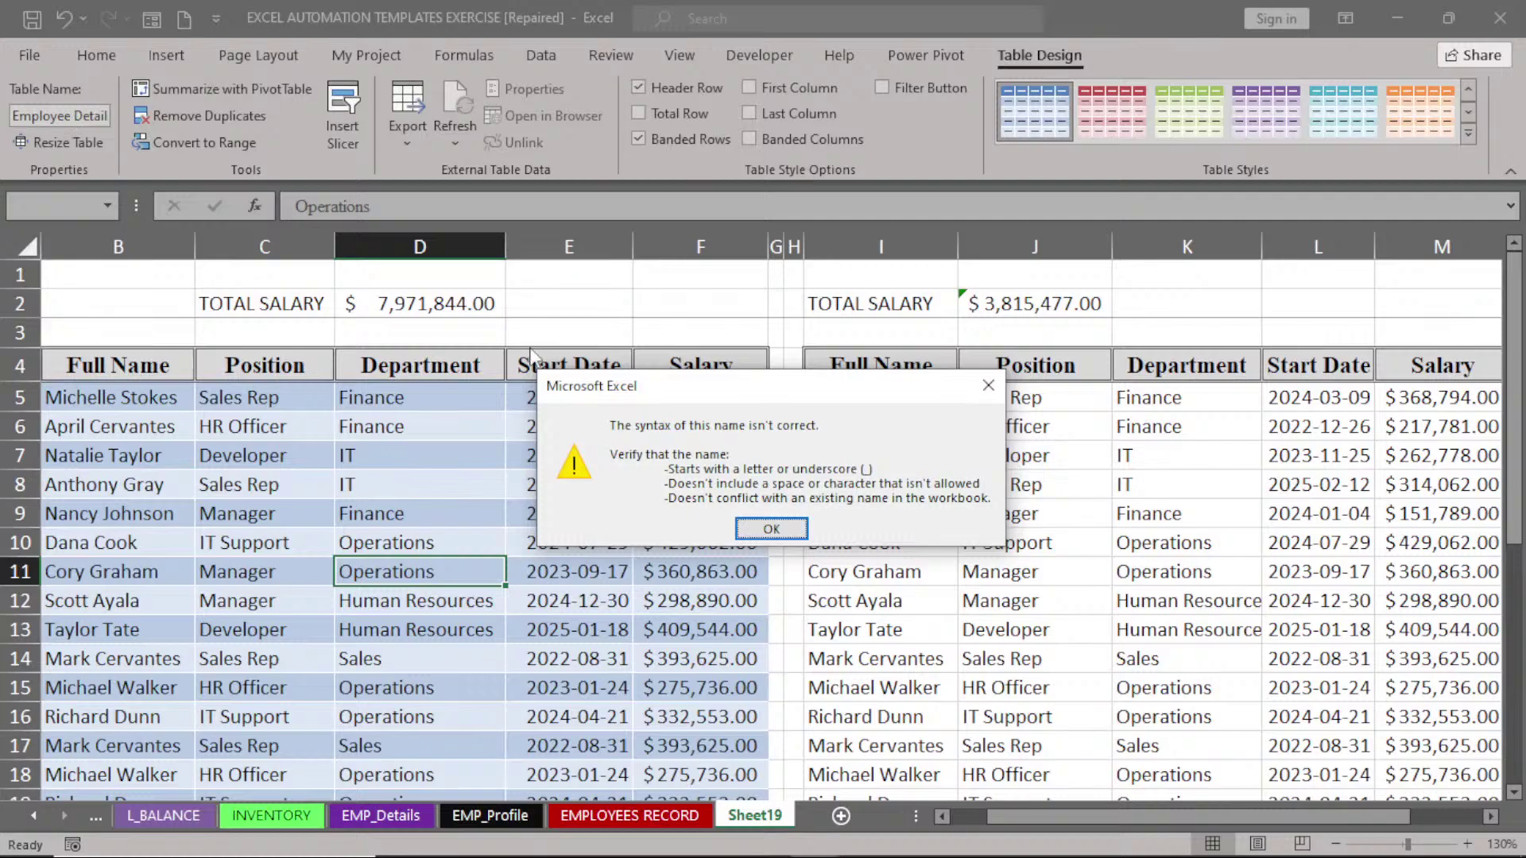
key("Return")
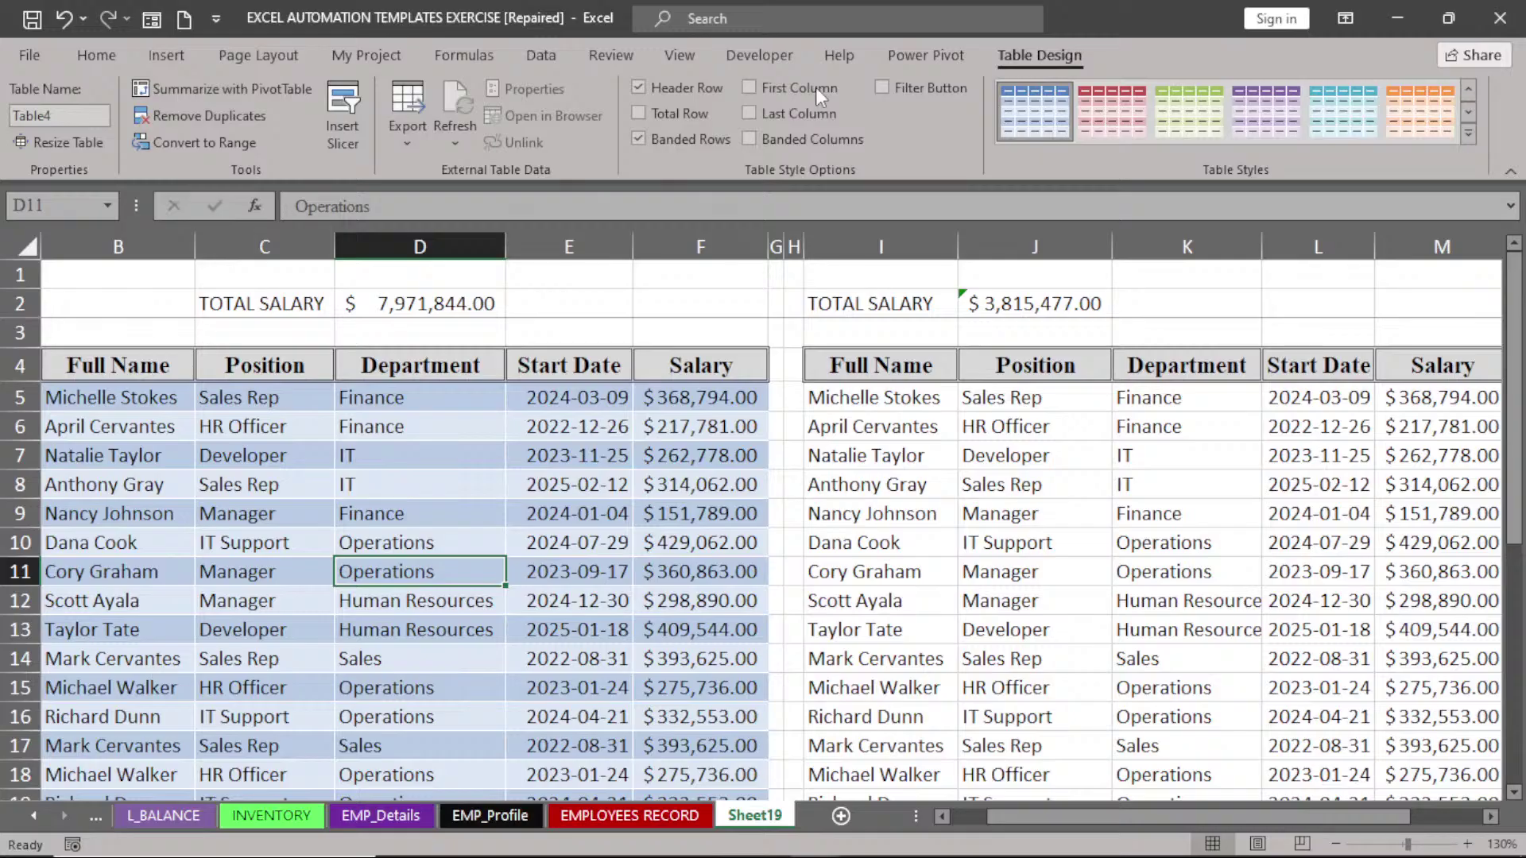
- Rename the Excel table as Employee_Details
left_click(90, 107)
type("E")
type("mplo")
type("yee")
type("_Detai")
type("ls")
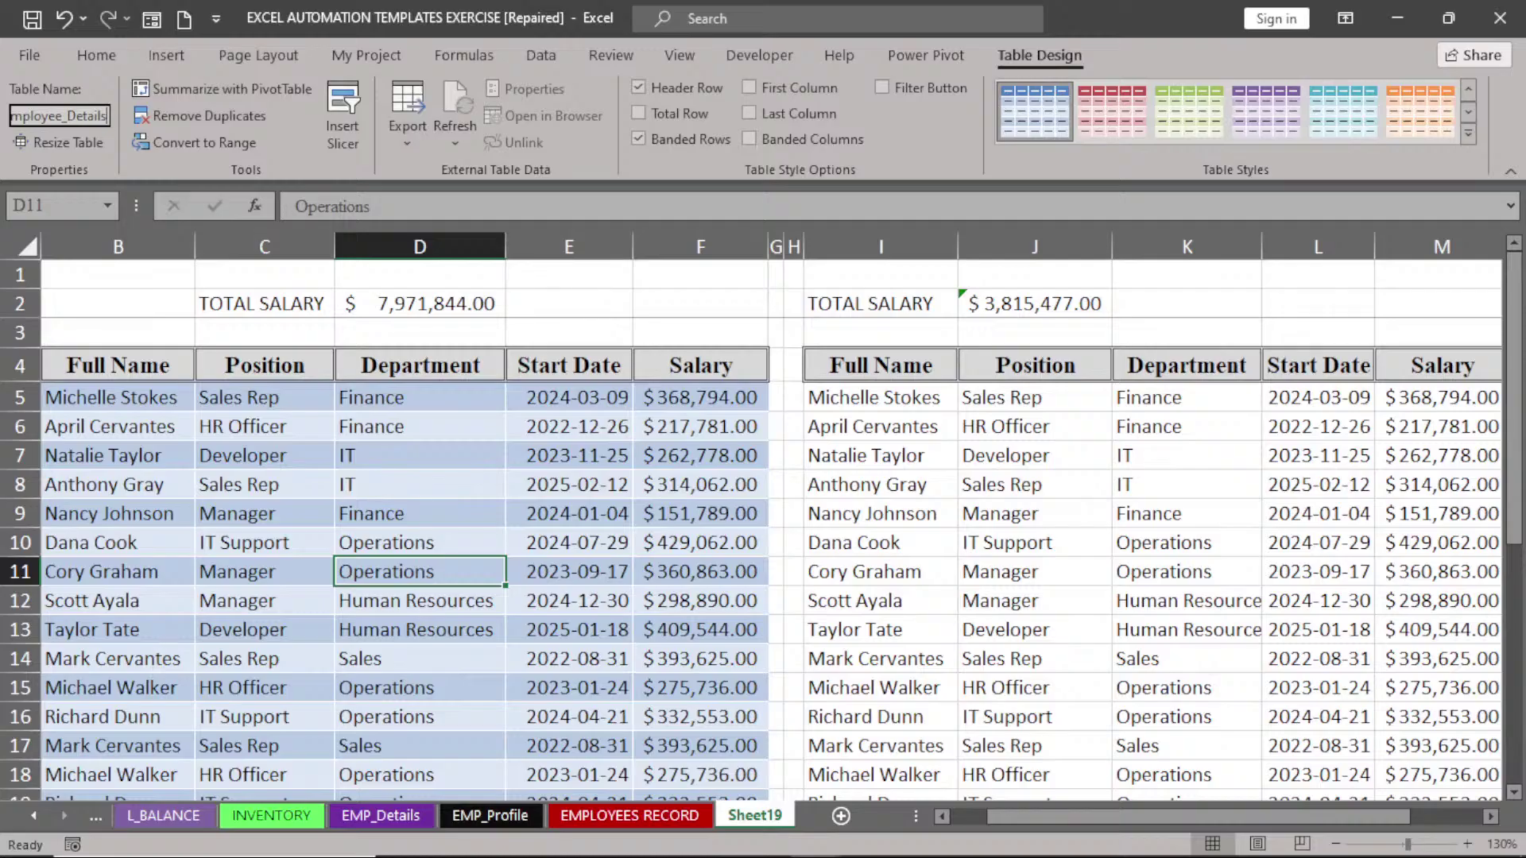
key("Return")
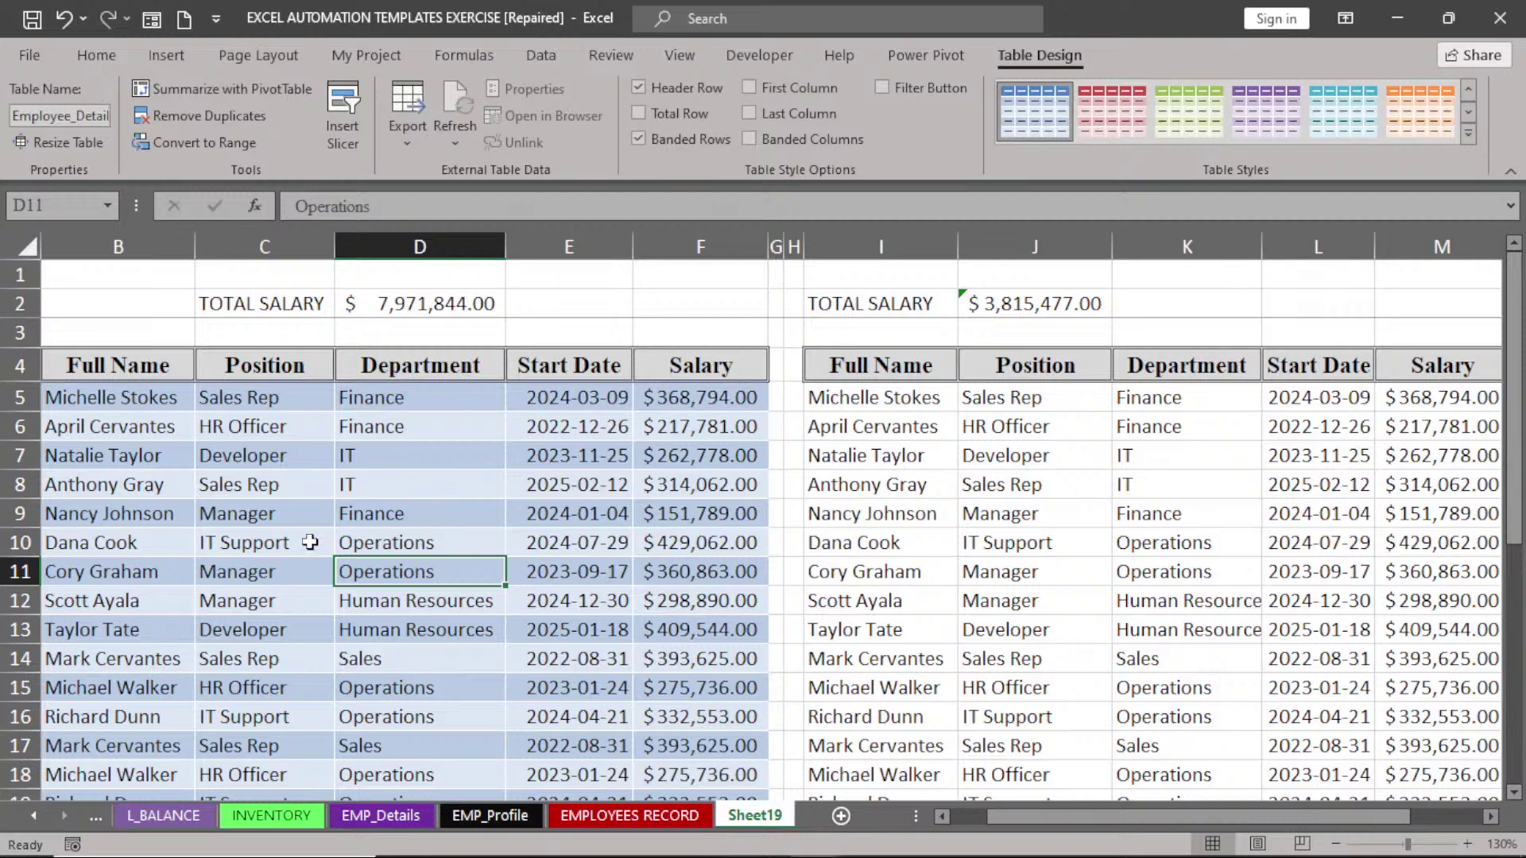
left_click(234, 561)
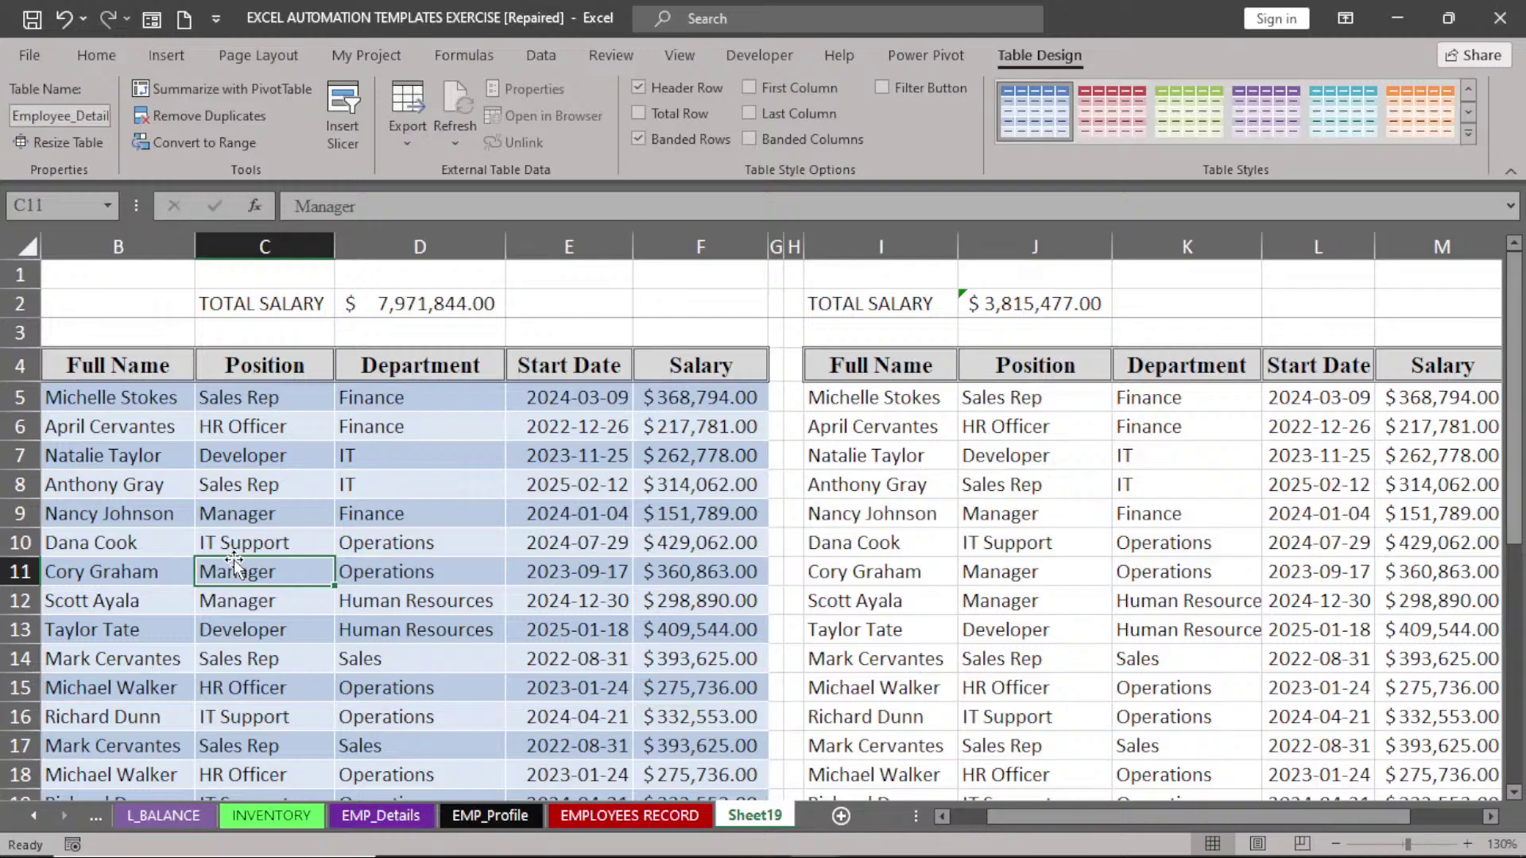
left_click(1086, 492)
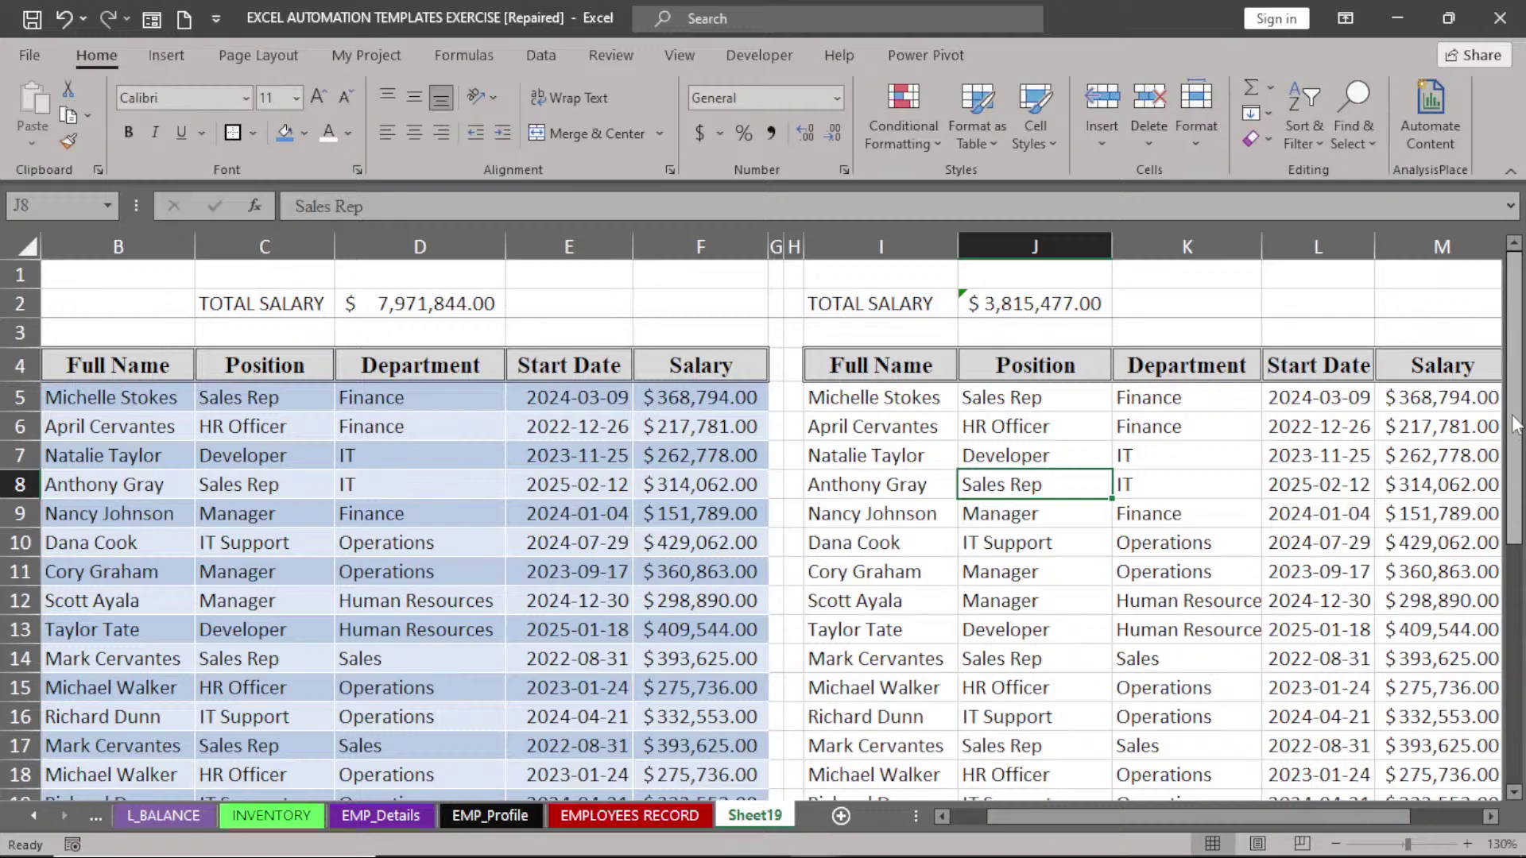
- Insert a blank column directly after the Excel table's Salary column
left_click(748, 375)
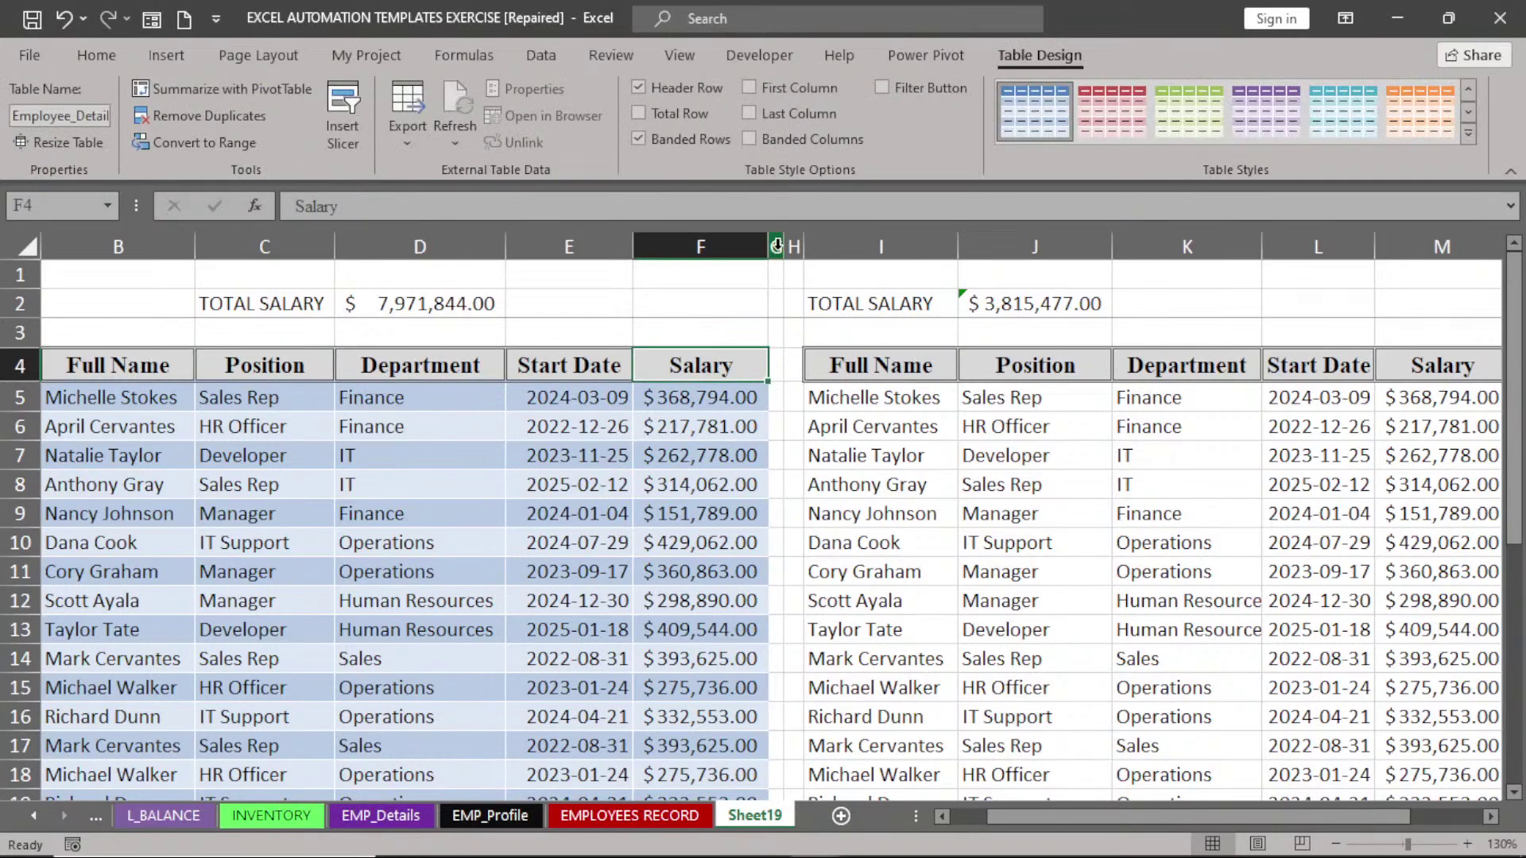
right_click(776, 246)
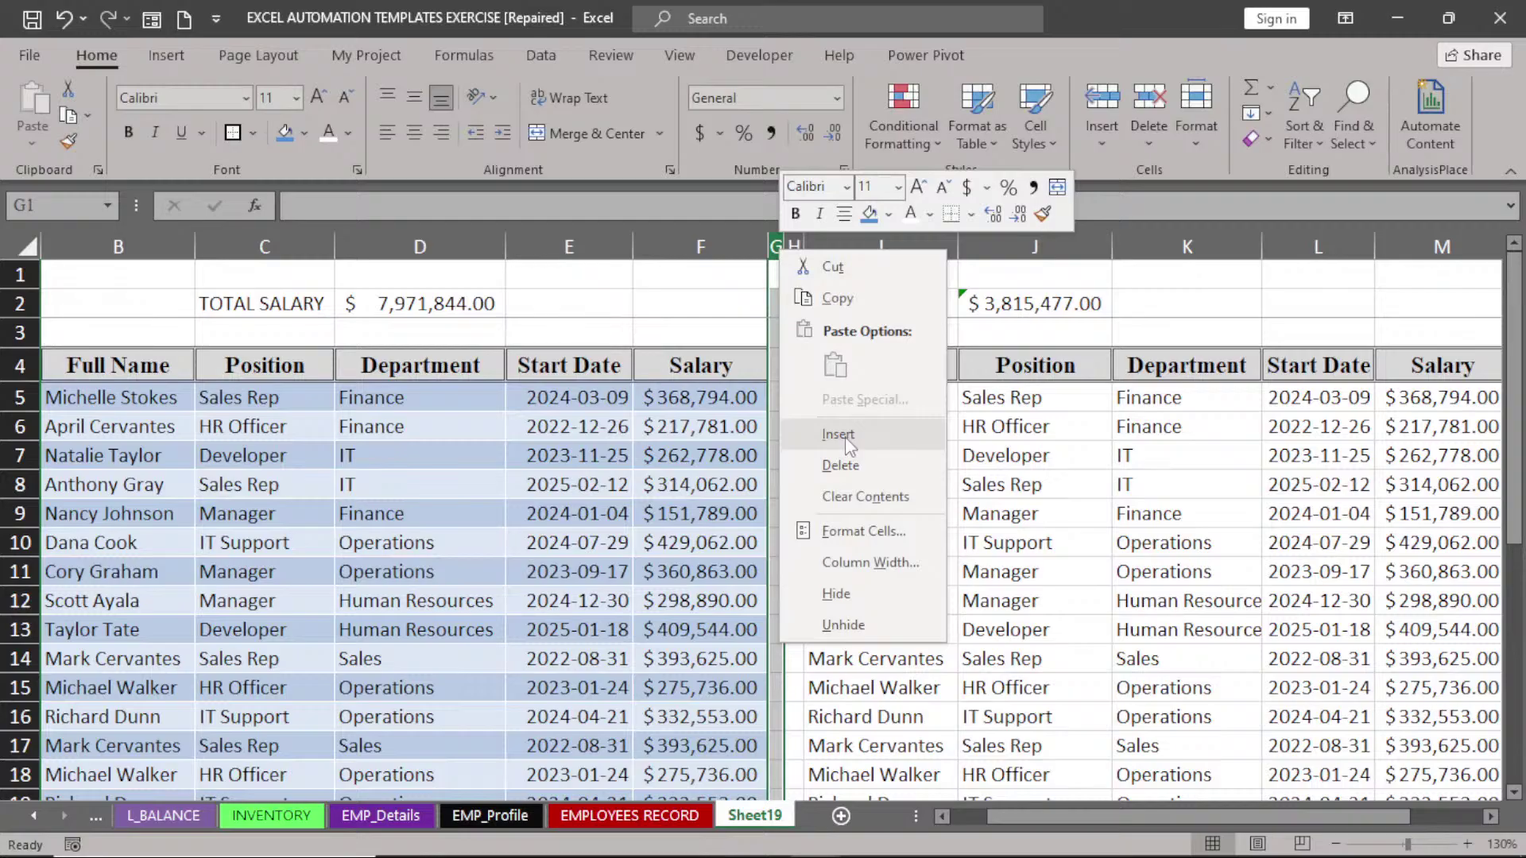
key("Escape")
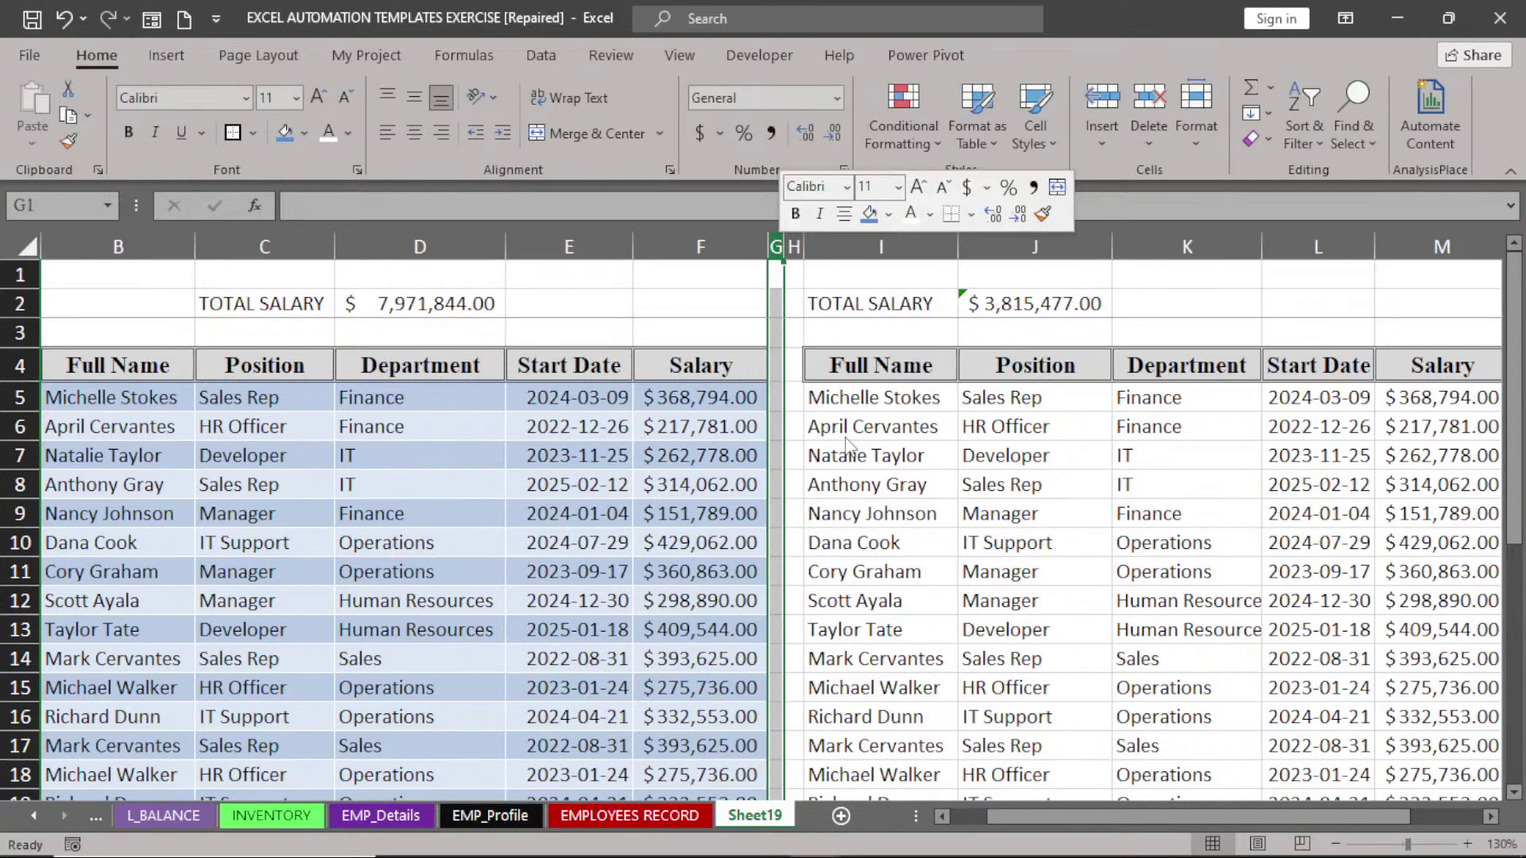
key("ctrl+shift+plus")
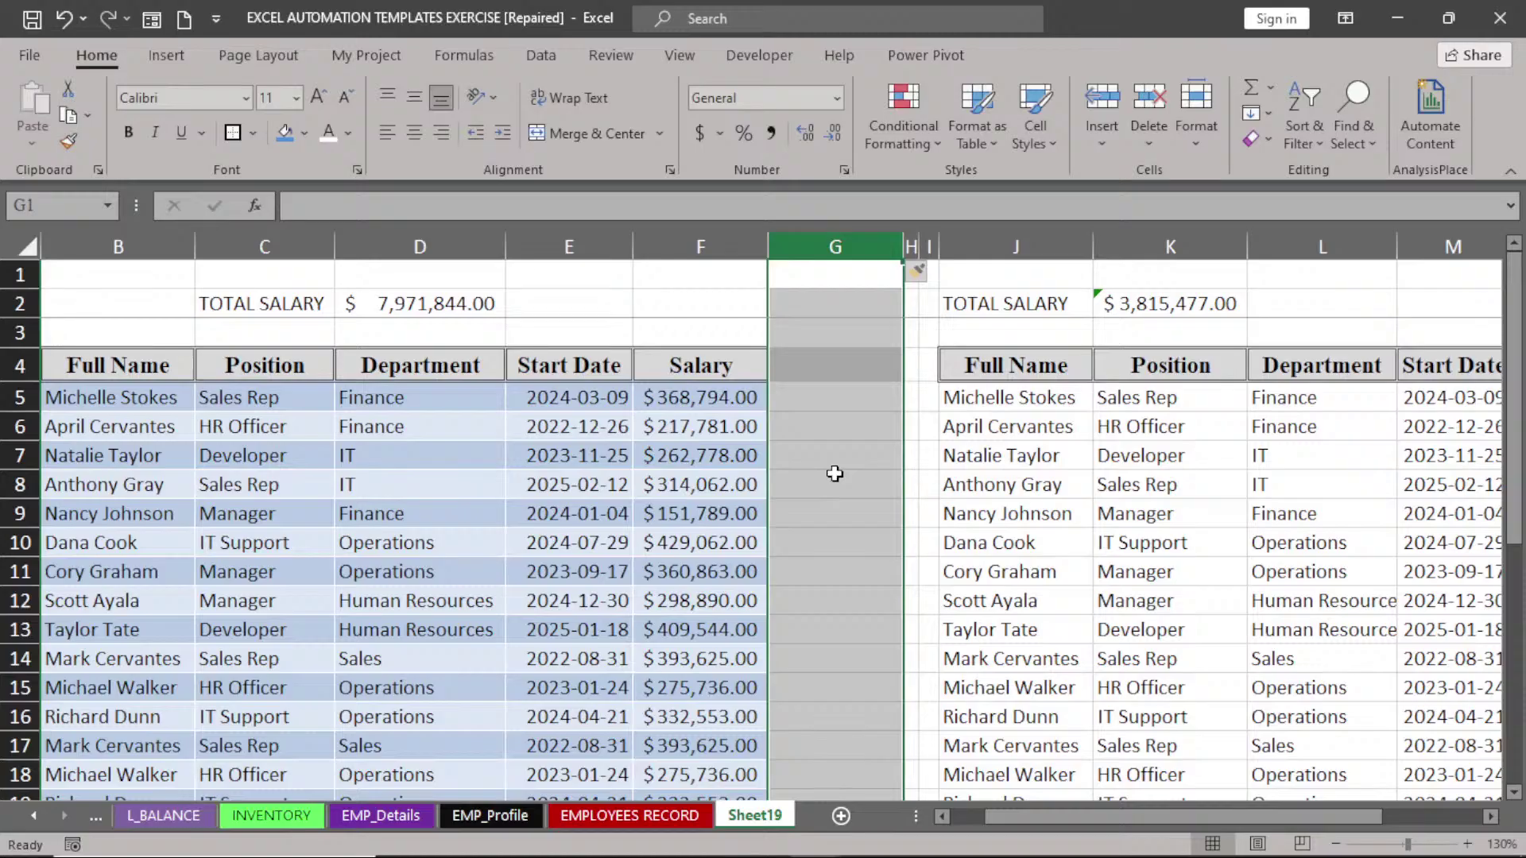
left_click(835, 473)
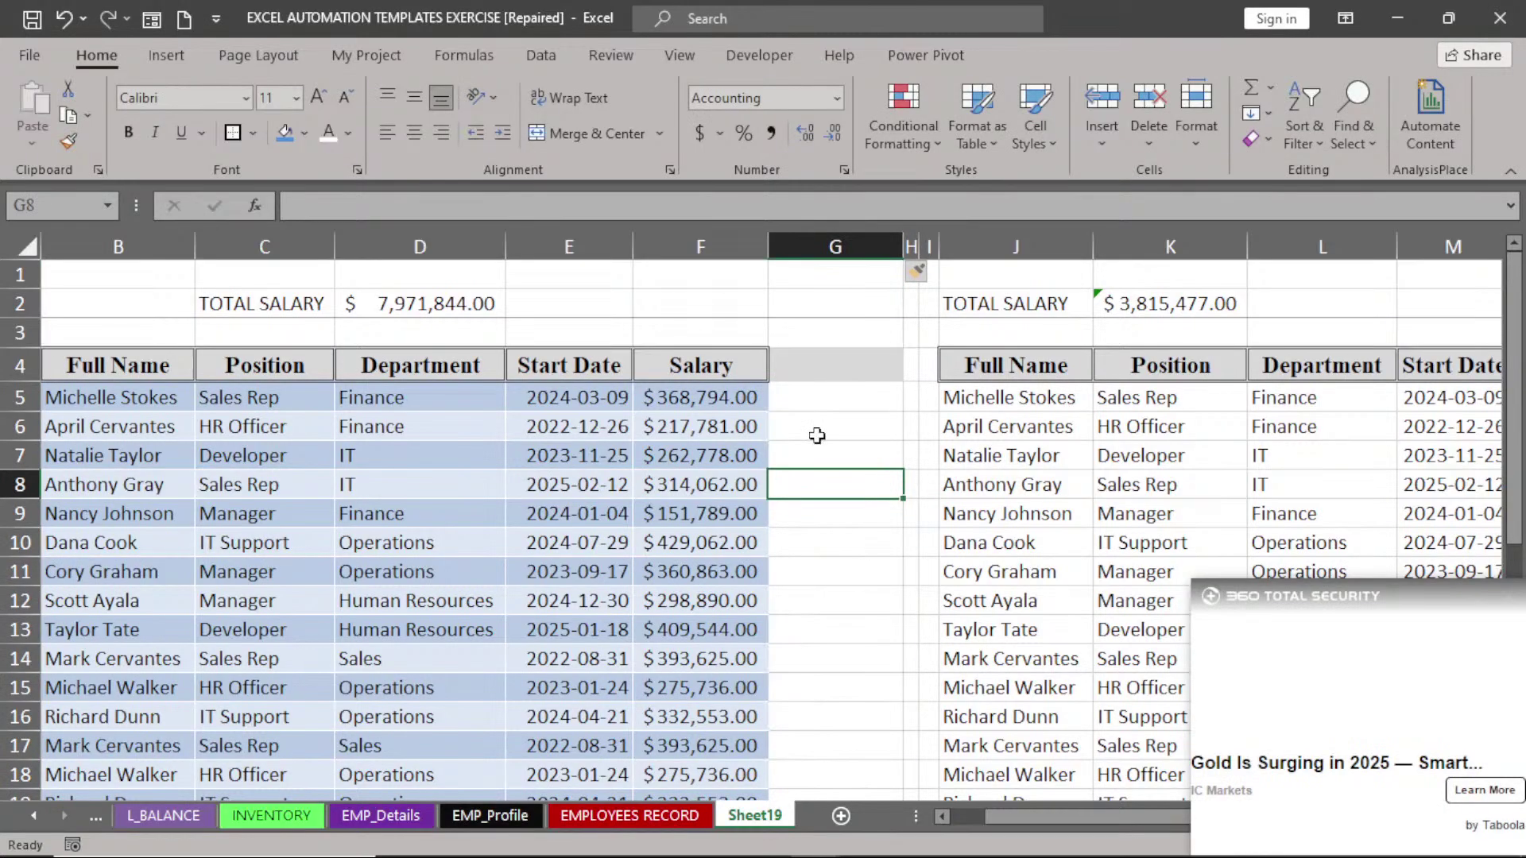
- Extend the Excel table with a new column headed Pension in cell G4
left_click(819, 373)
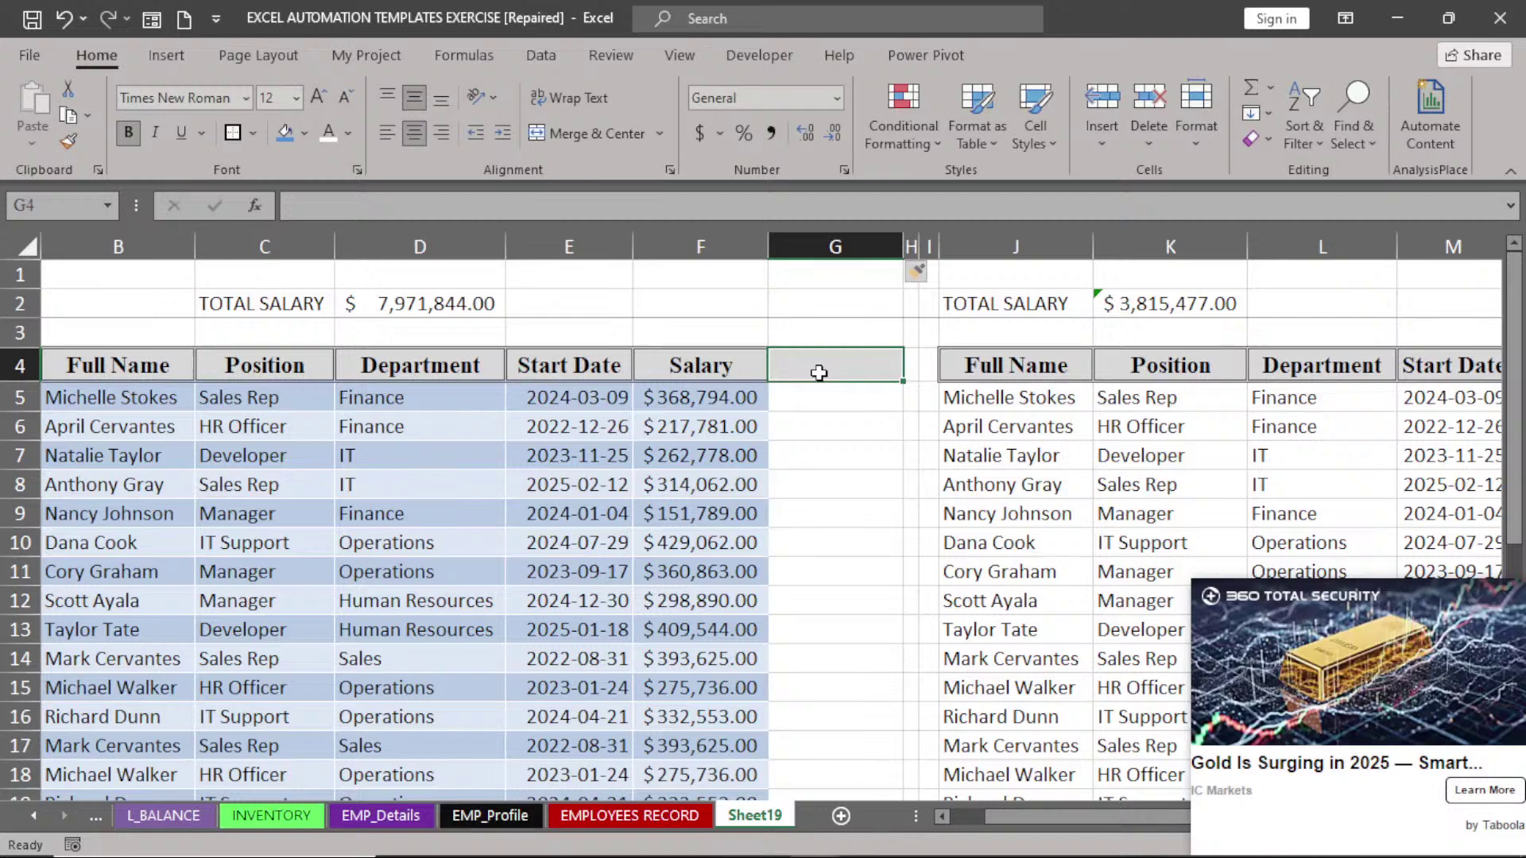
type("p")
key("BackSpace")
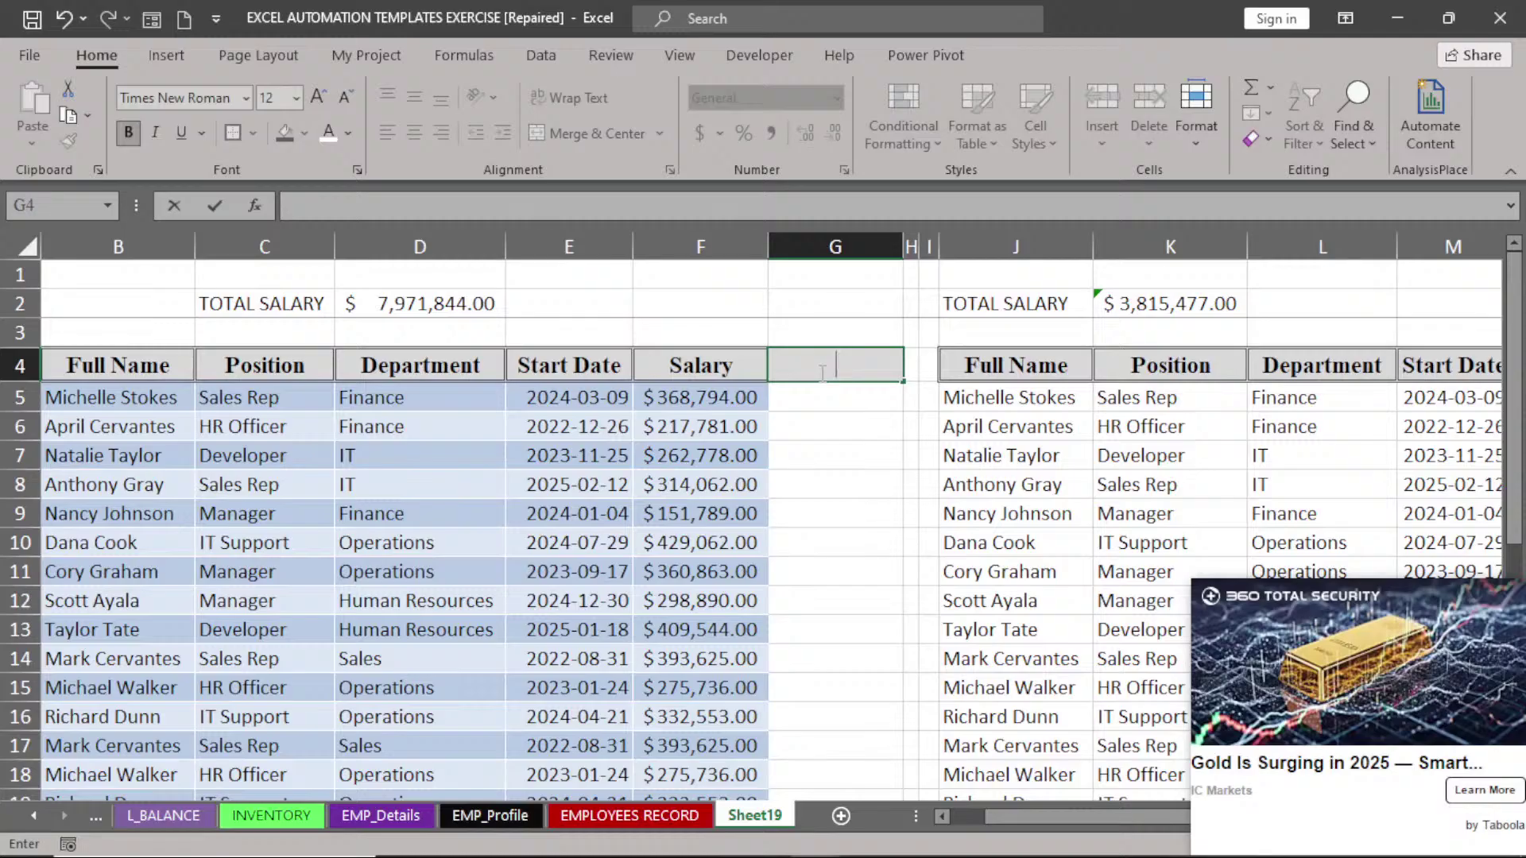
type("Pension")
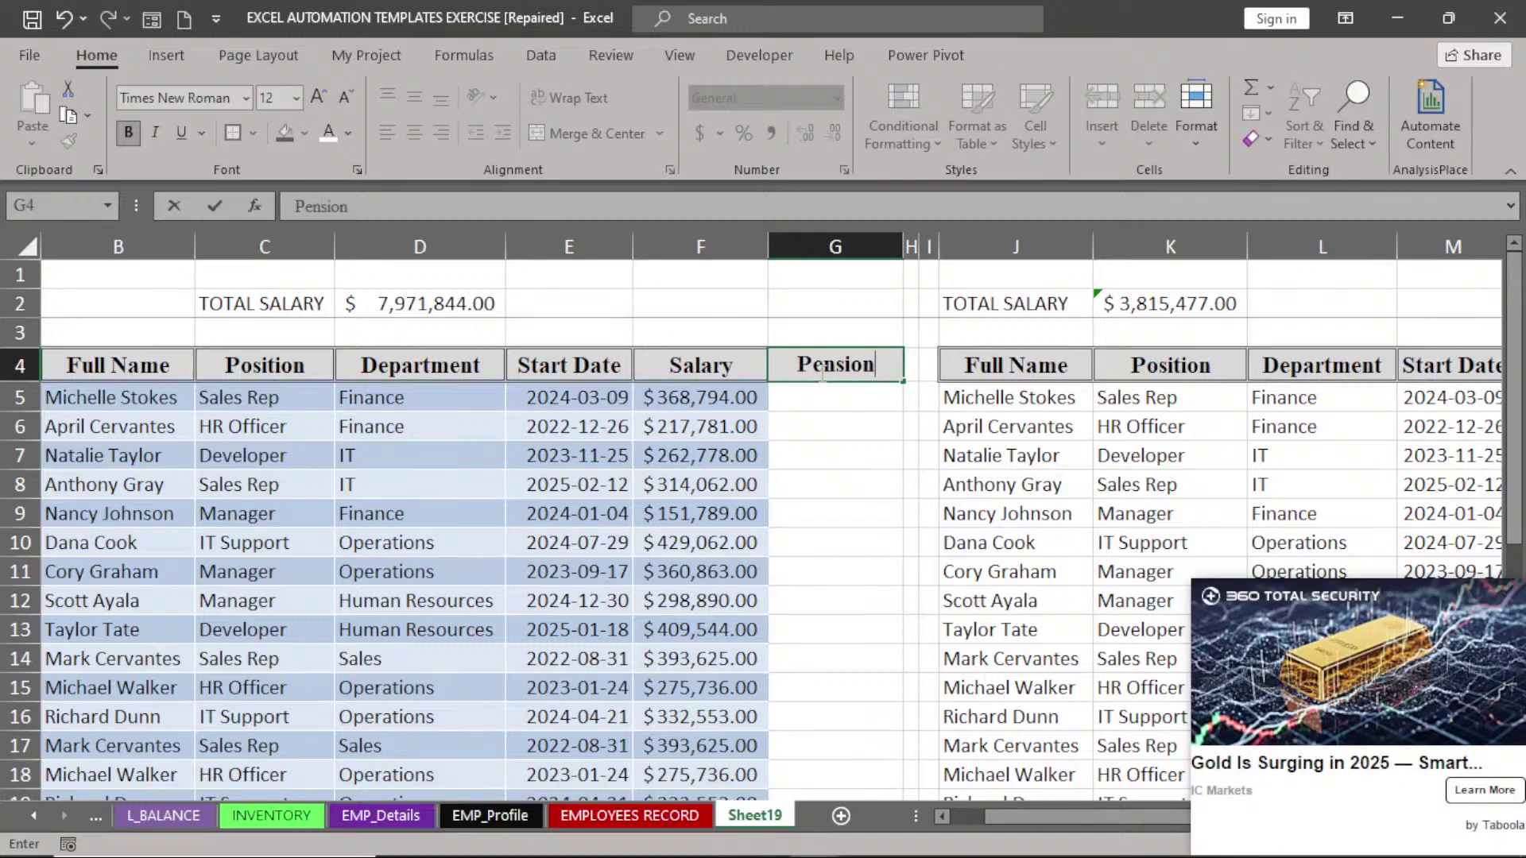
key("Return")
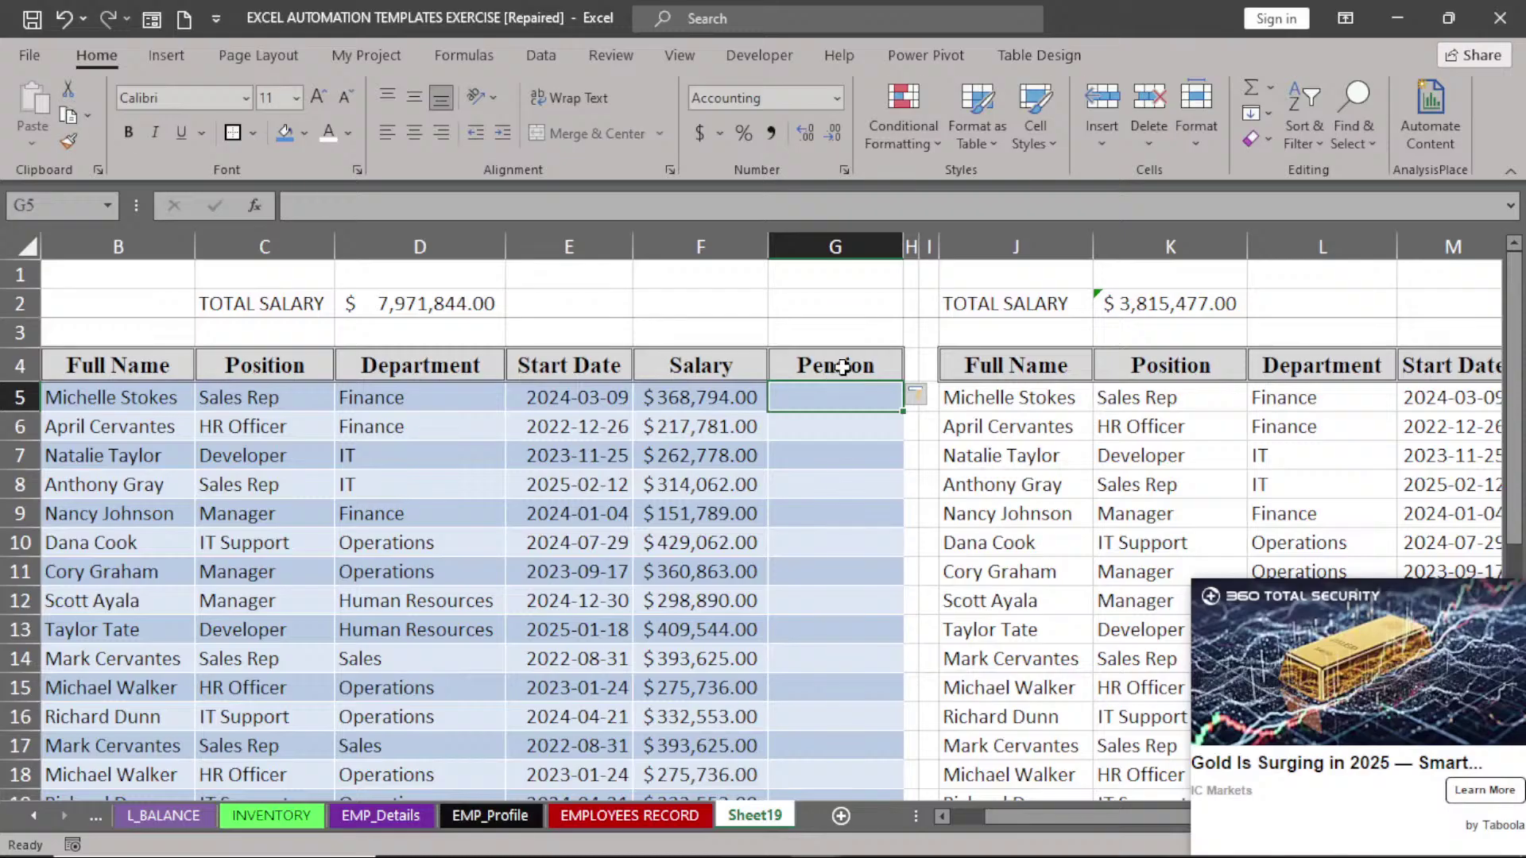
- Change the header of the table's new column to Housing
double_click(843, 366)
key("BackSpace")
key("BackSpace")
key("BackSpace")
key("BackSpace")
key("BackSpace")
key("BackSpace")
key("BackSpace")
type("Housing")
left_click(838, 396)
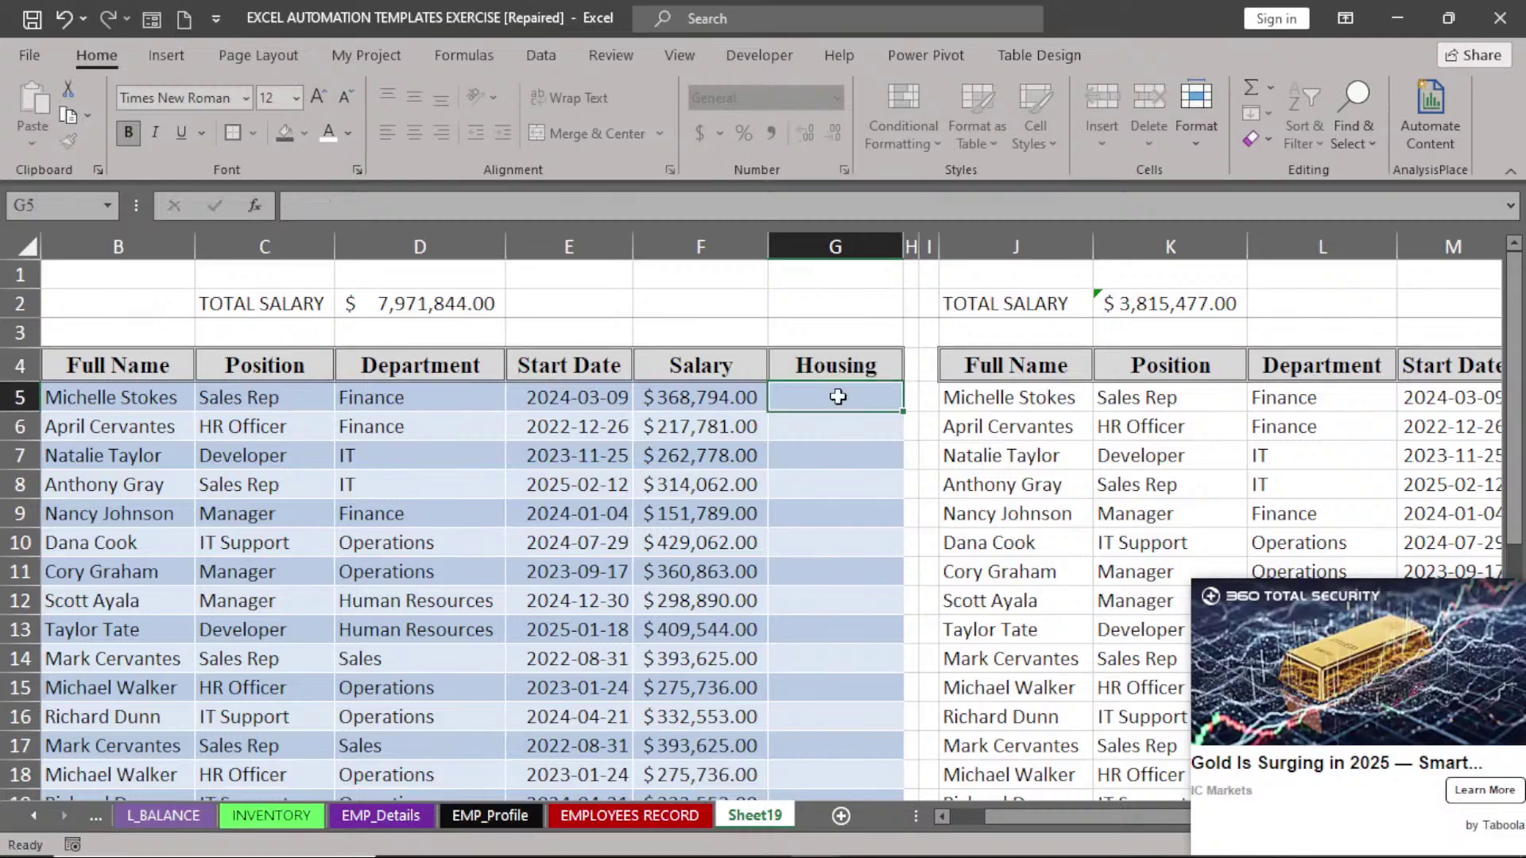
left_click(827, 336)
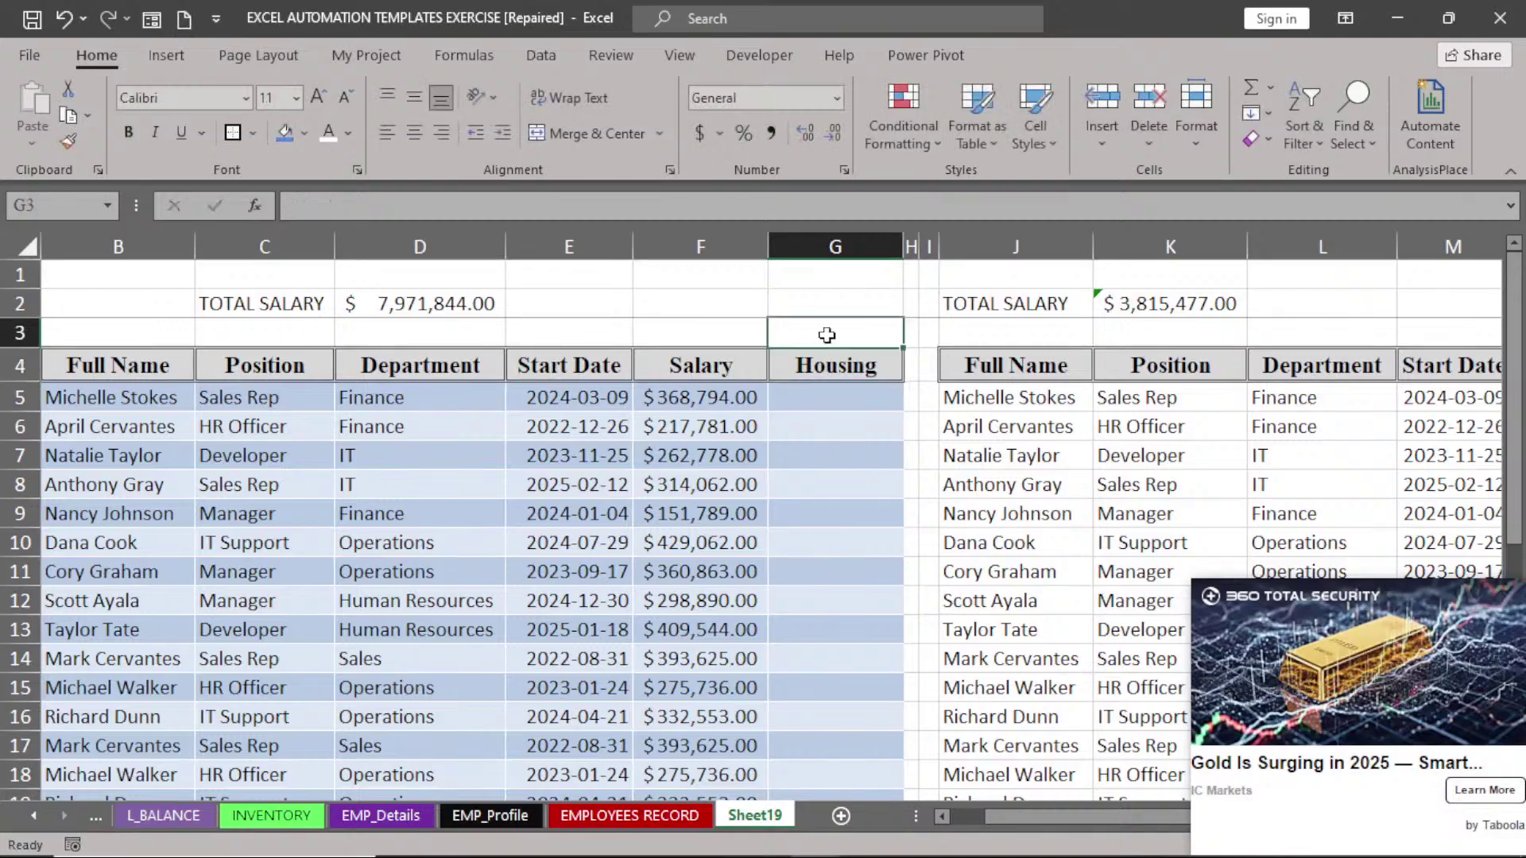
left_click(820, 404)
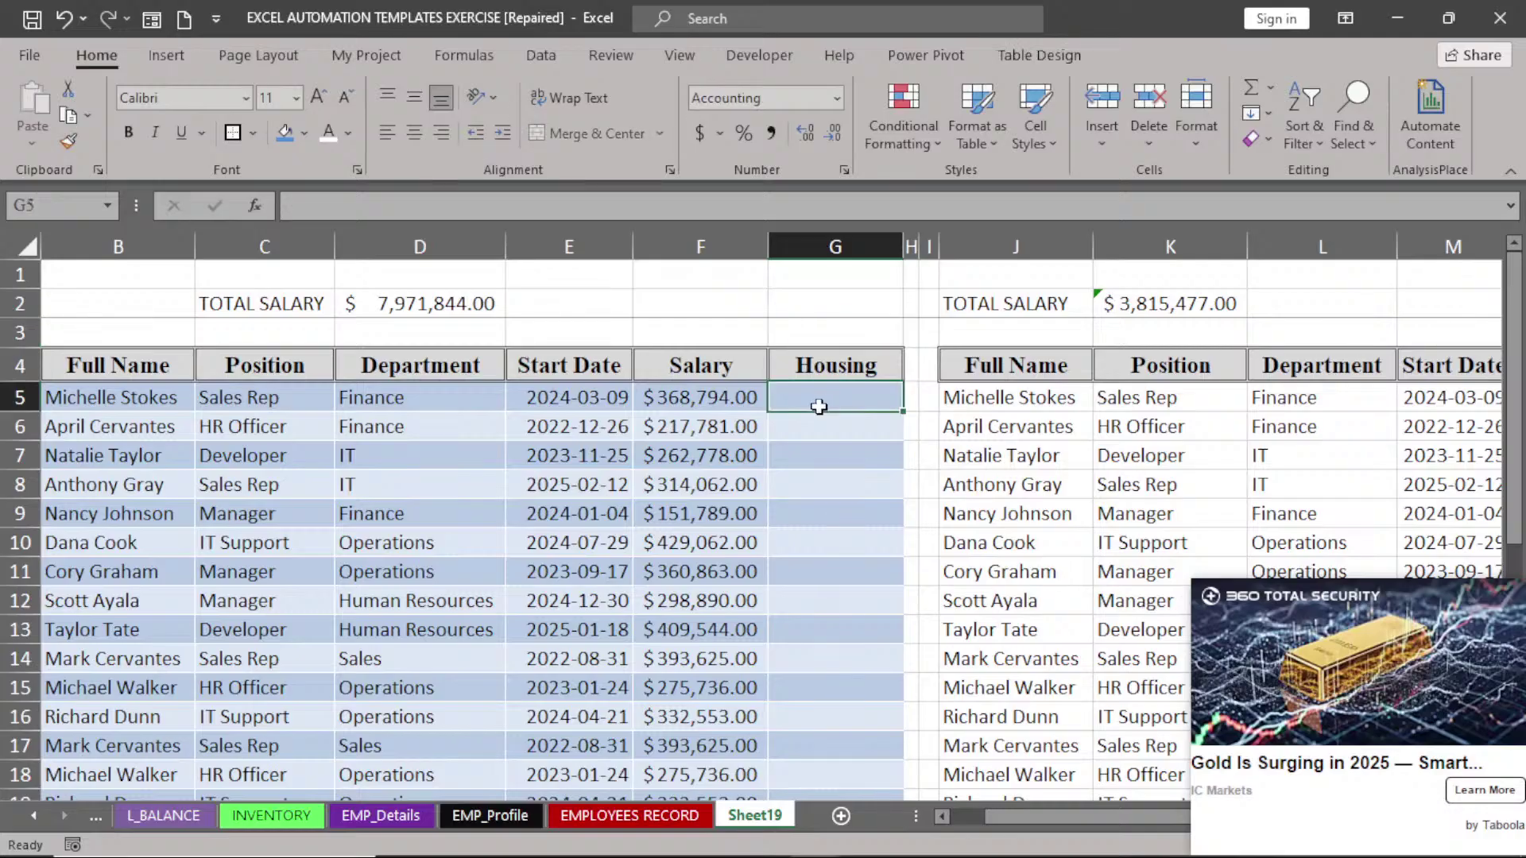
type("=")
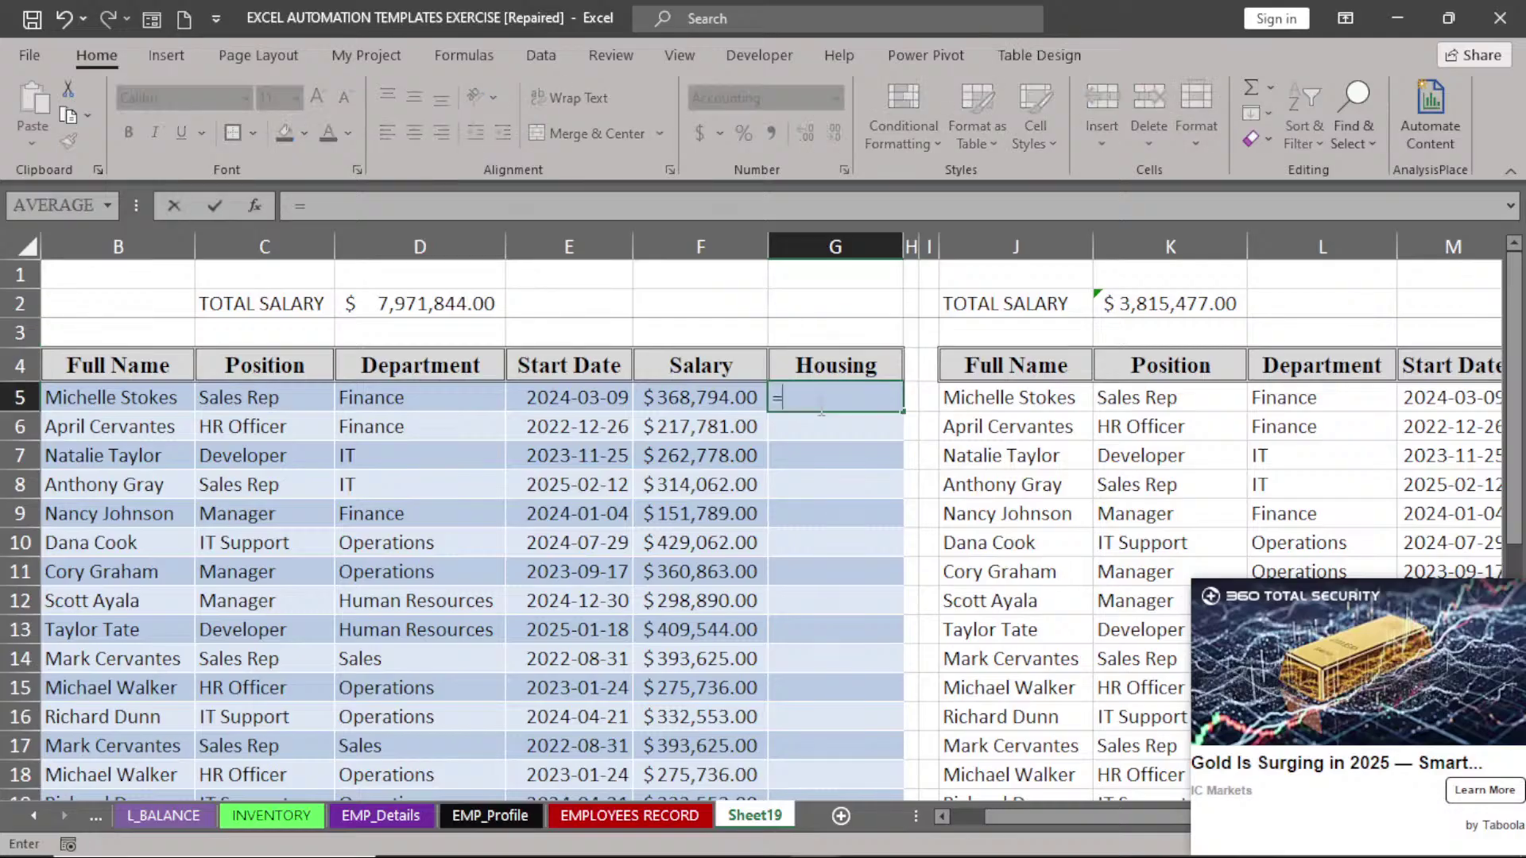
left_click(723, 400)
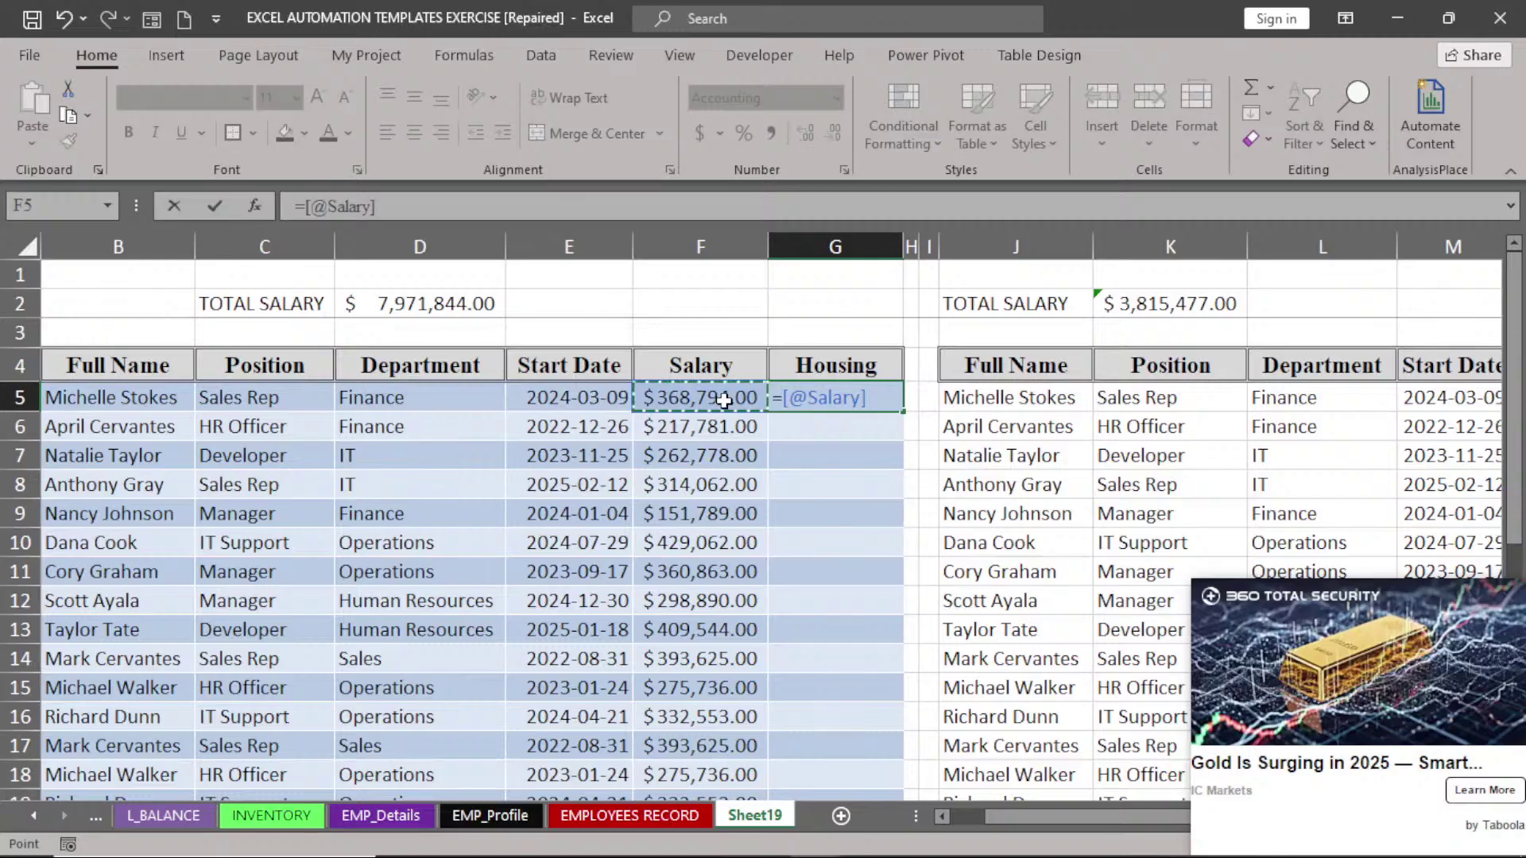
type("*0.")
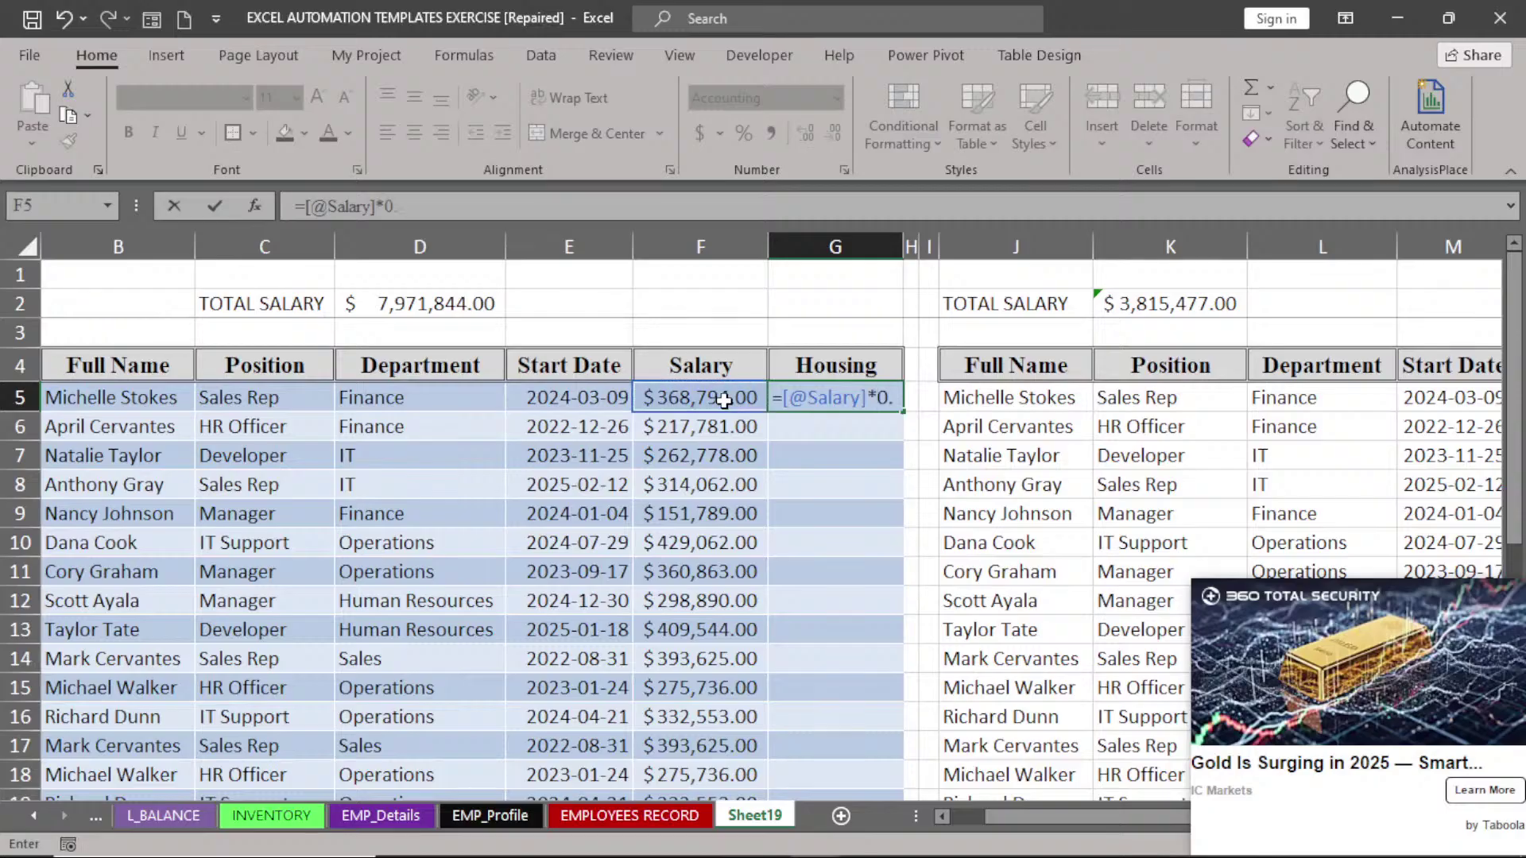
type("2")
key("Return")
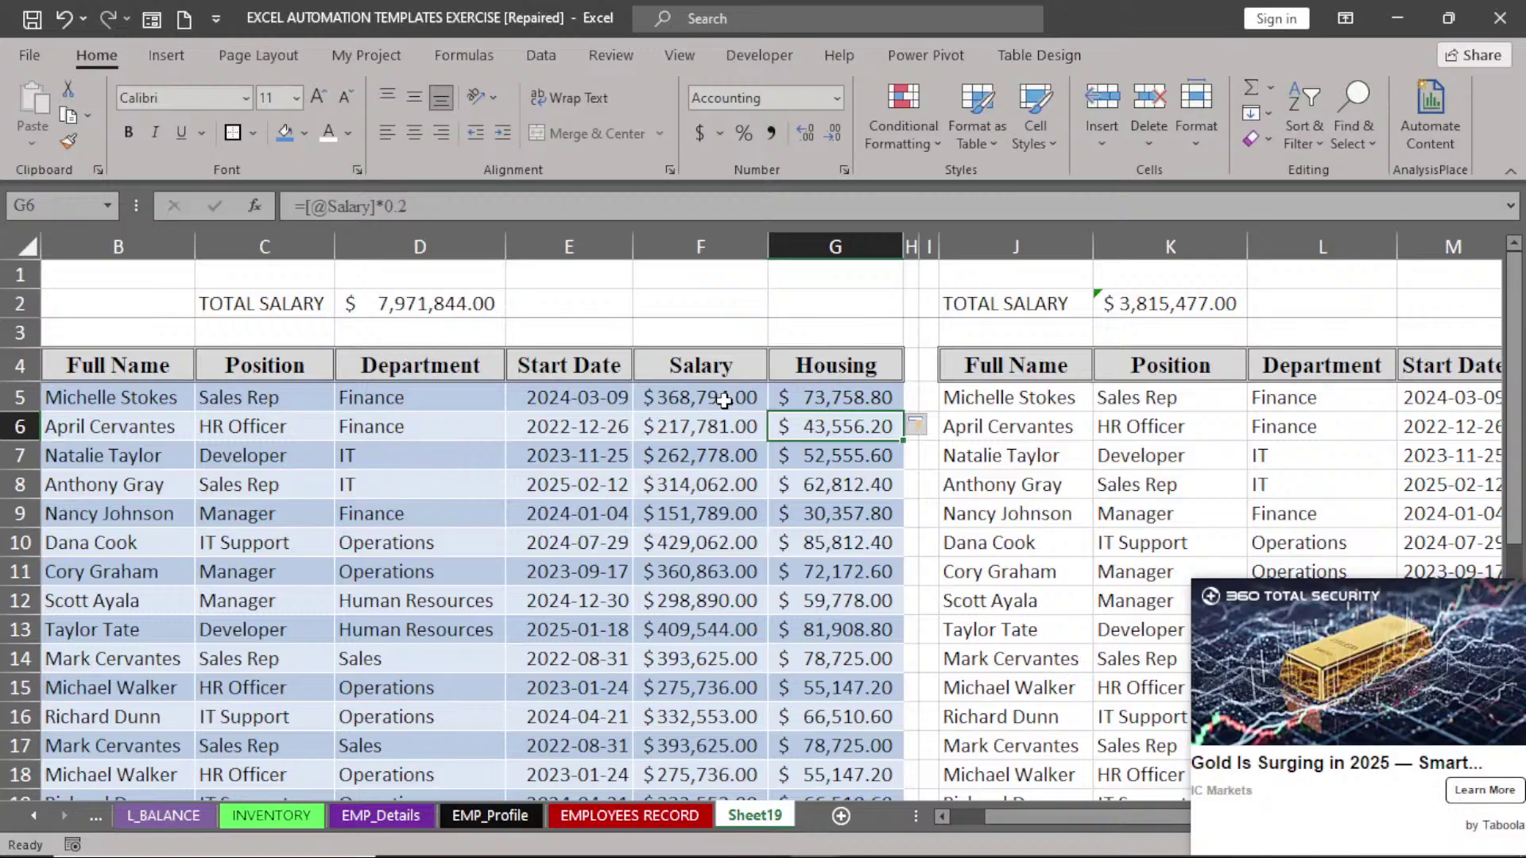
left_click(823, 393)
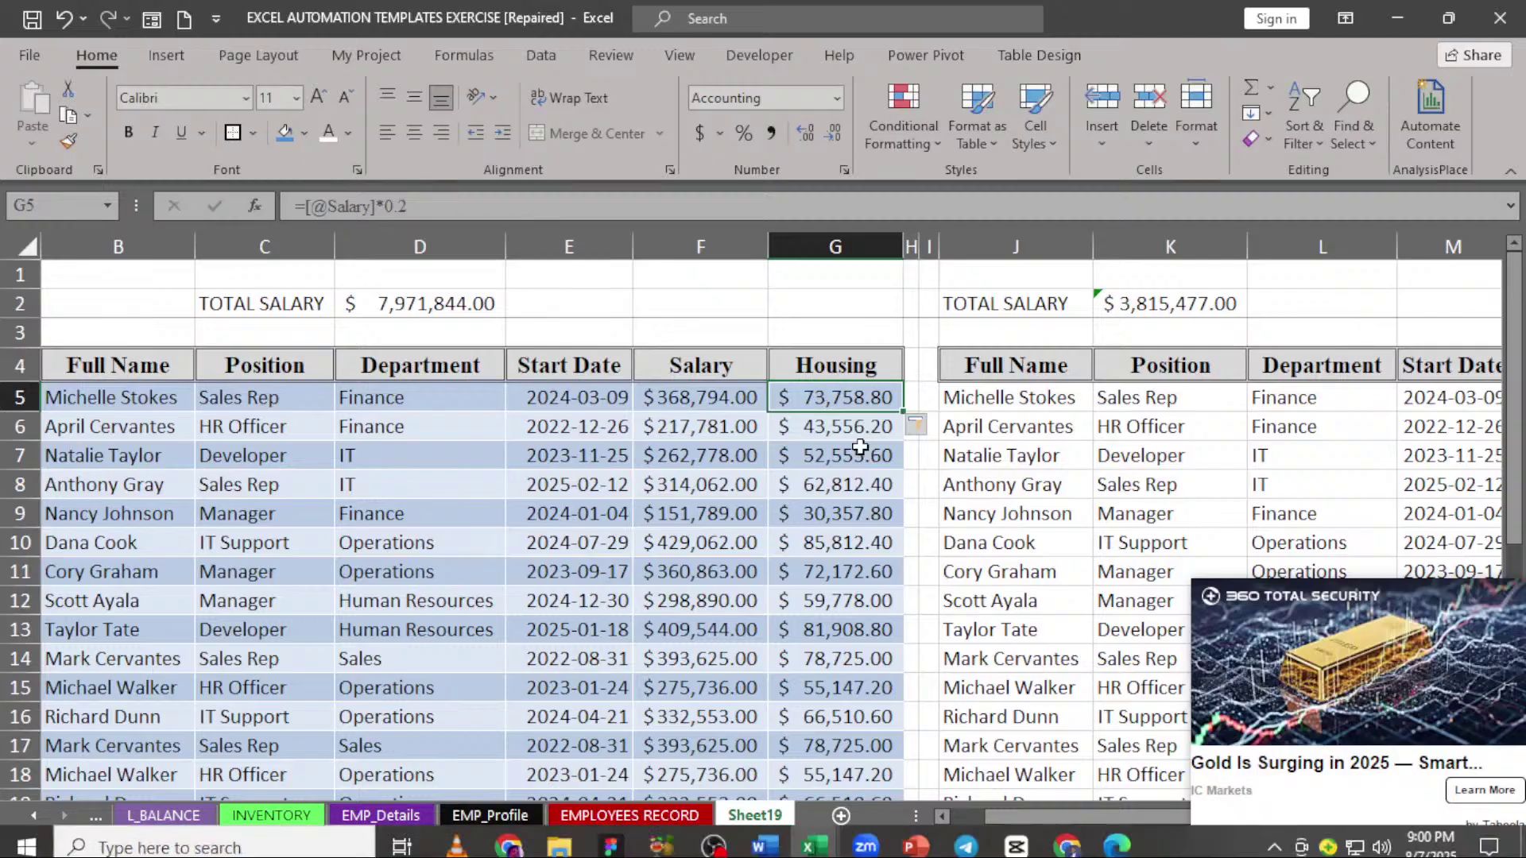
left_click(1512, 615)
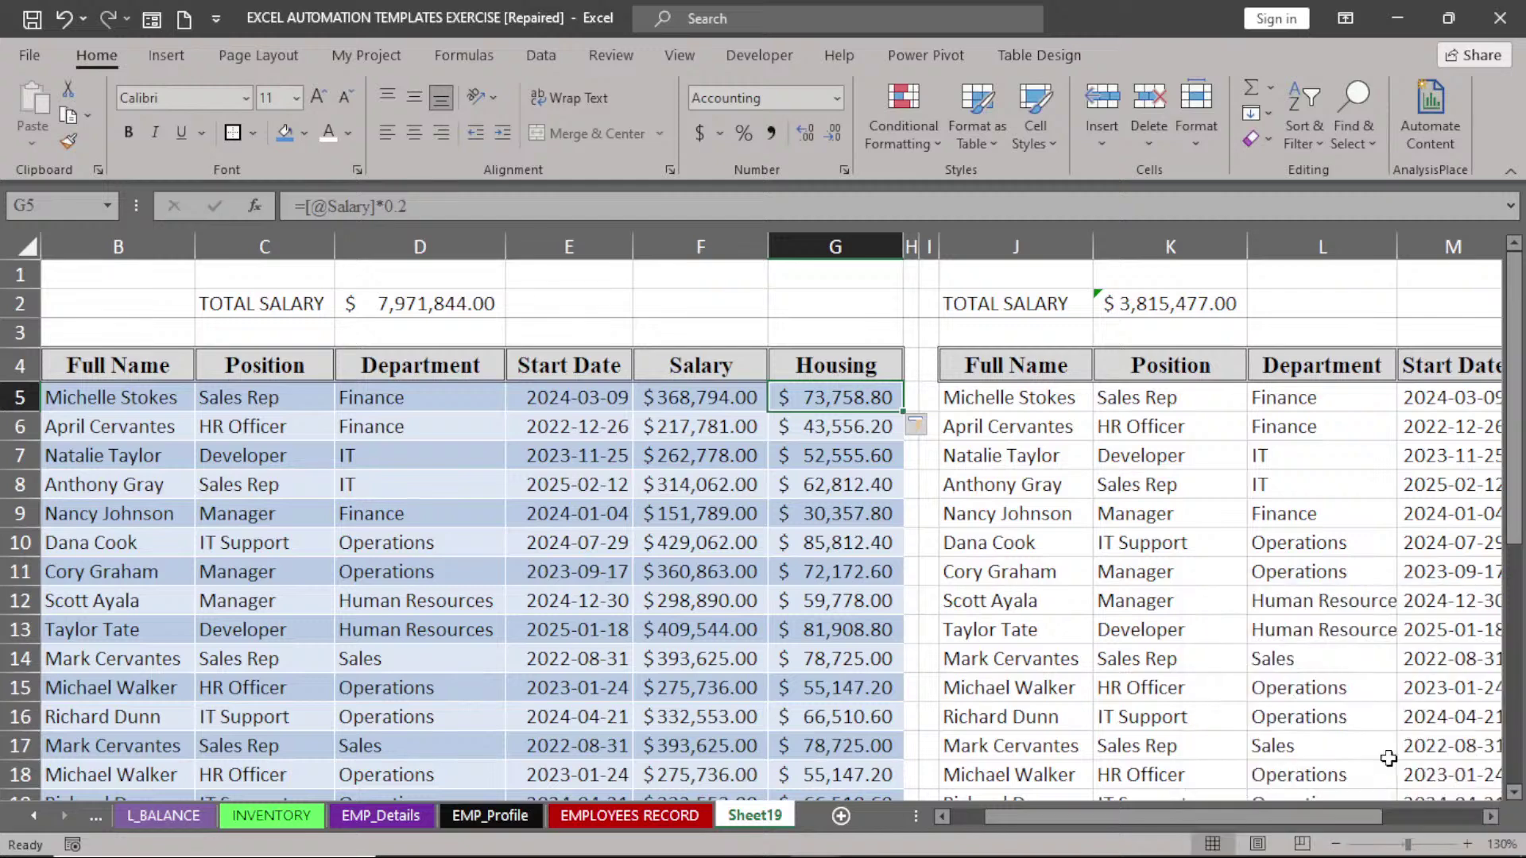
- Enter the header housing in O4, beside the plain range's Salary column
scroll(1162, 441, "right", 3)
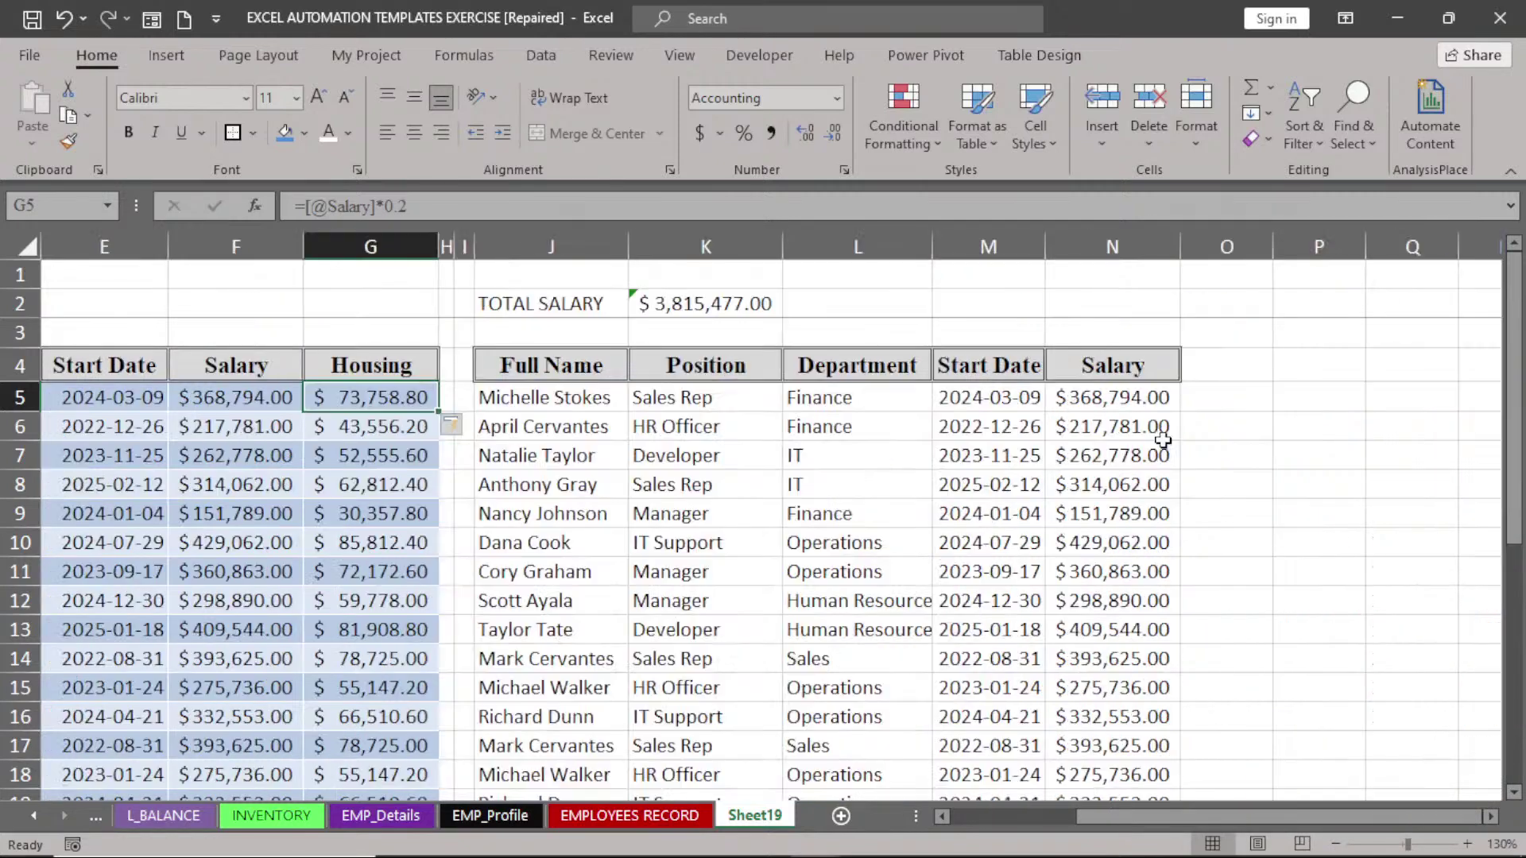
left_click(1219, 370)
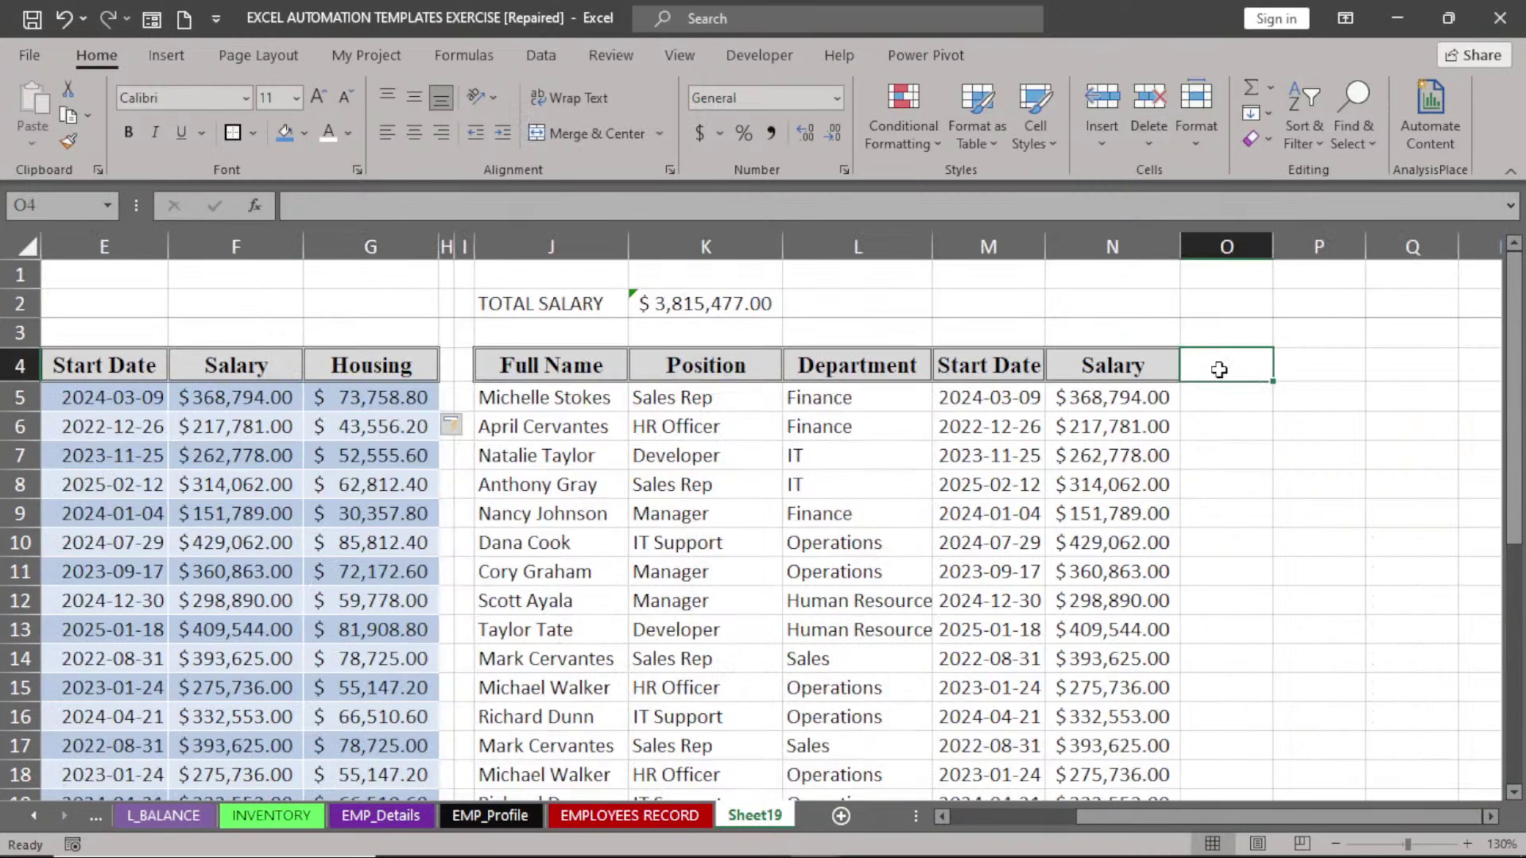
type("hou")
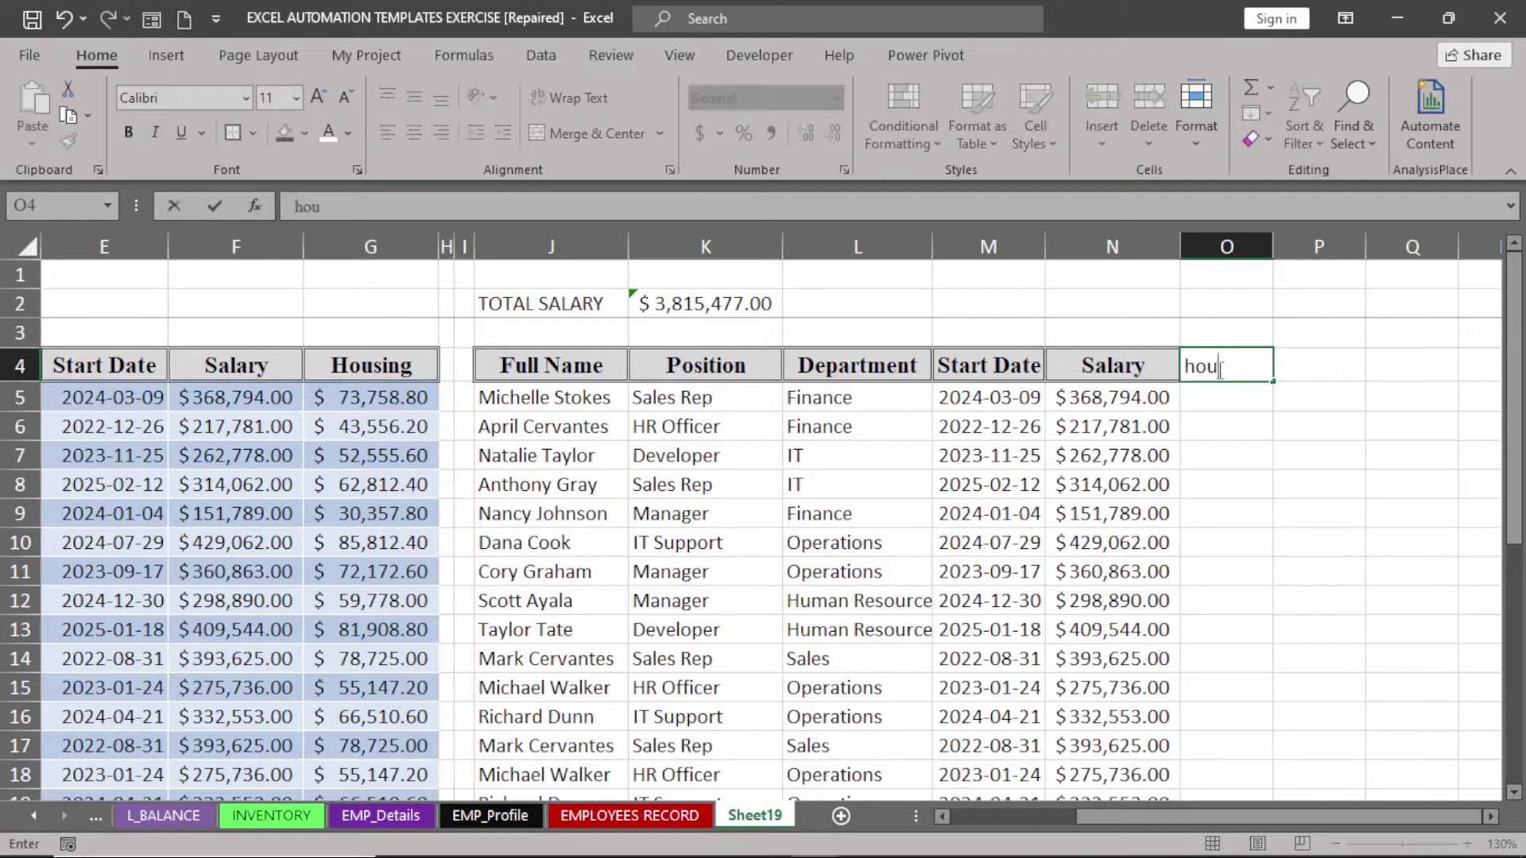
type("sing")
key("Left")
key("Left")
key("Left")
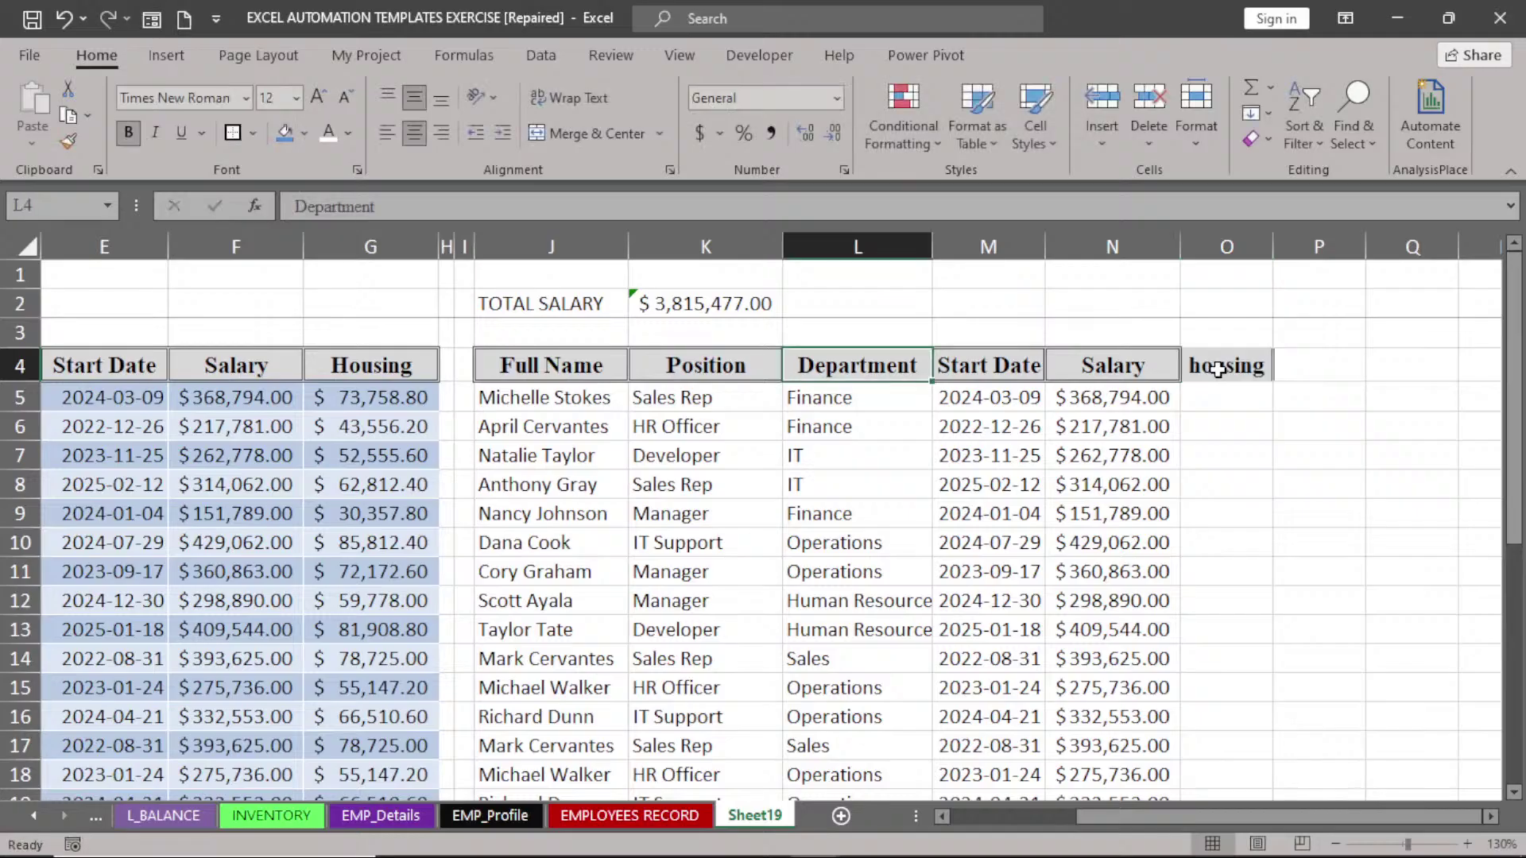
- Enter =N5*0.2 in O5 and fill the formula down the plain range's housing column
left_click(1237, 398)
type("=")
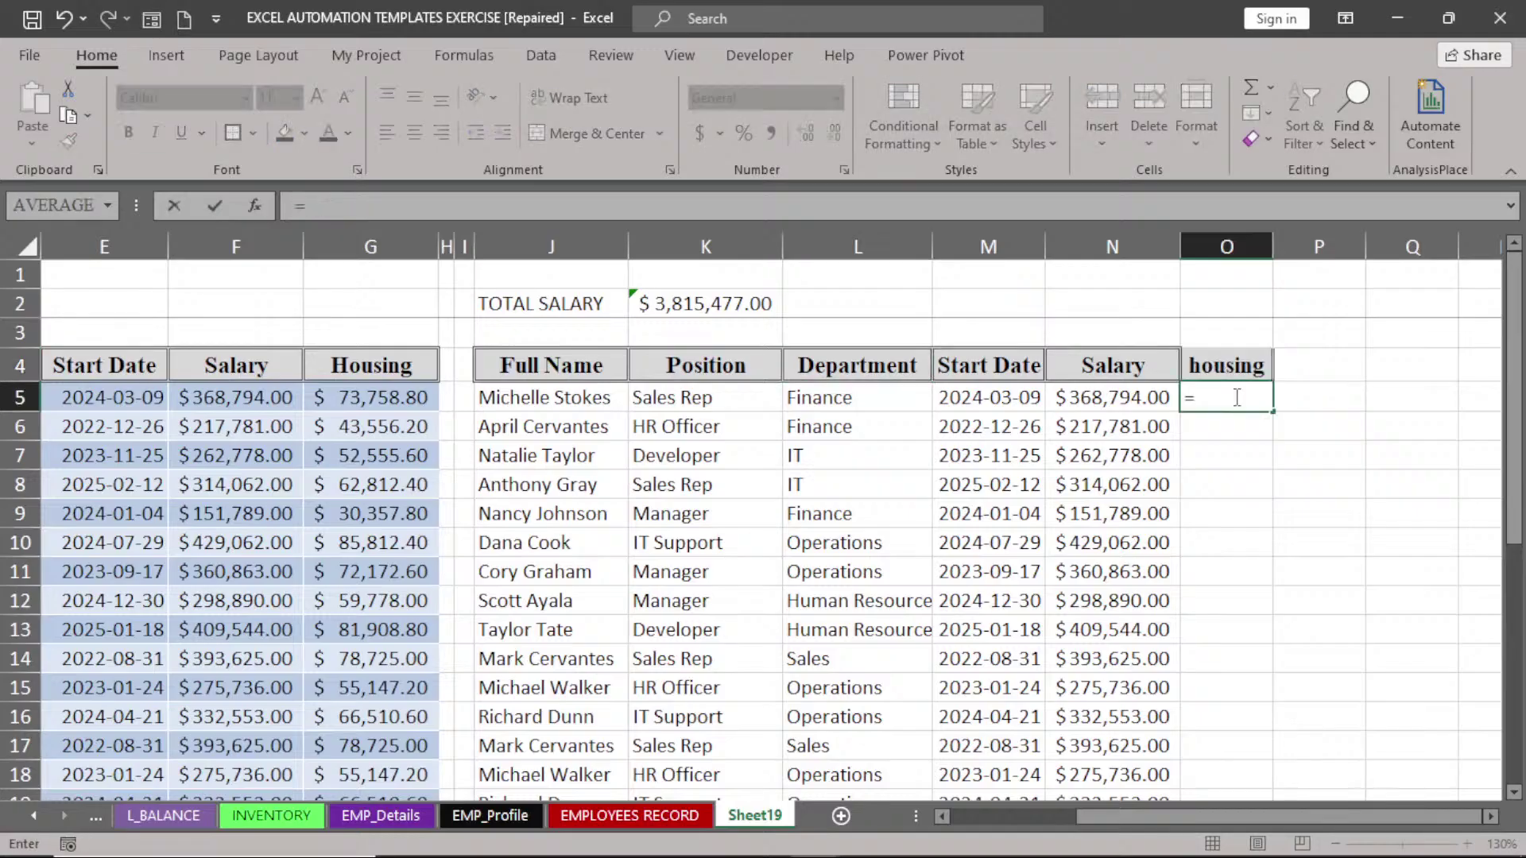
left_click(1101, 391)
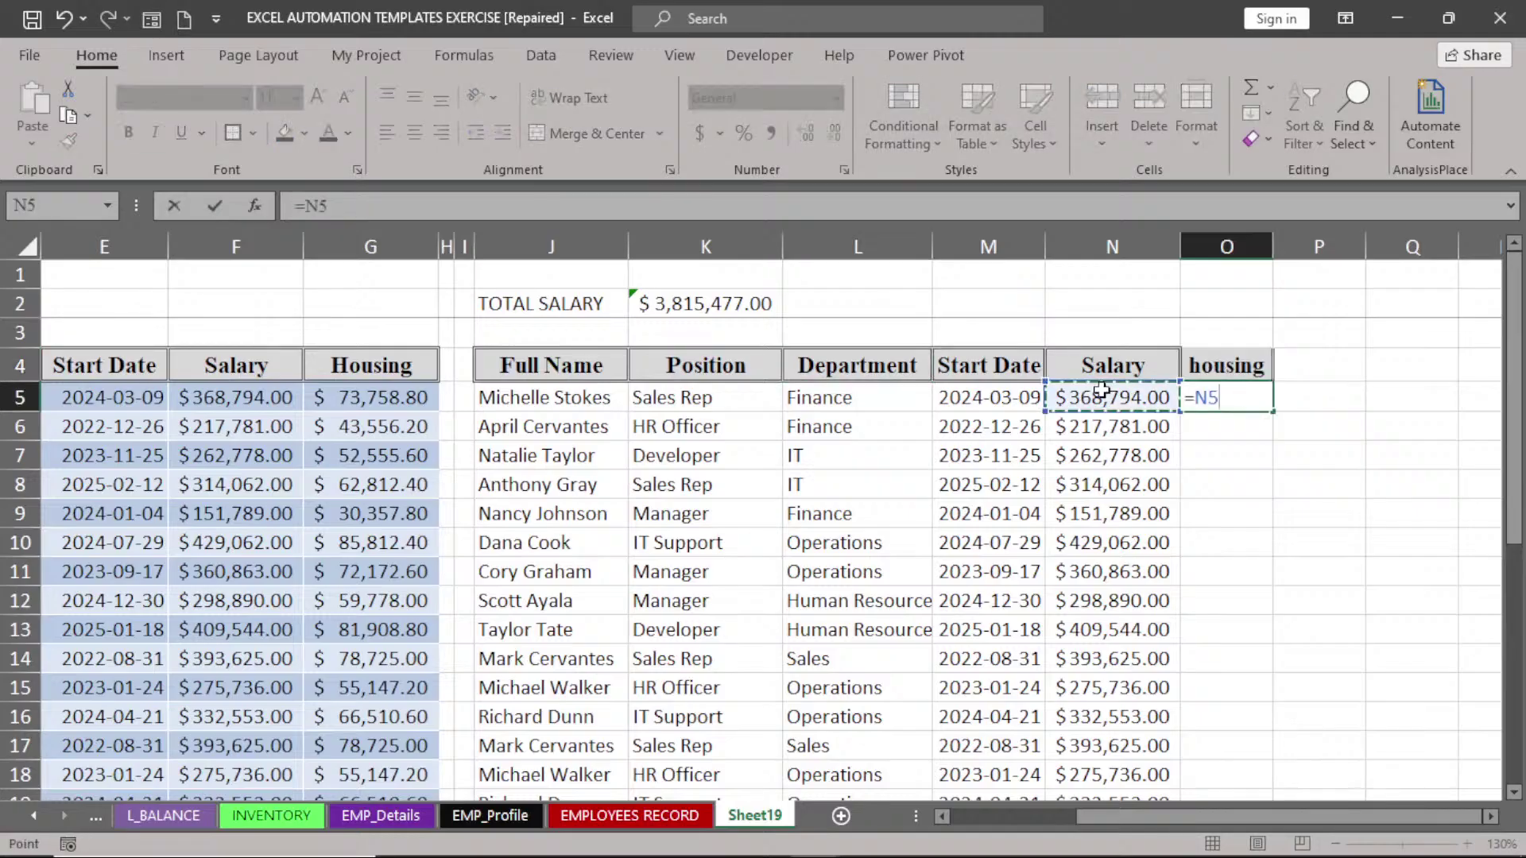
type("*0.2")
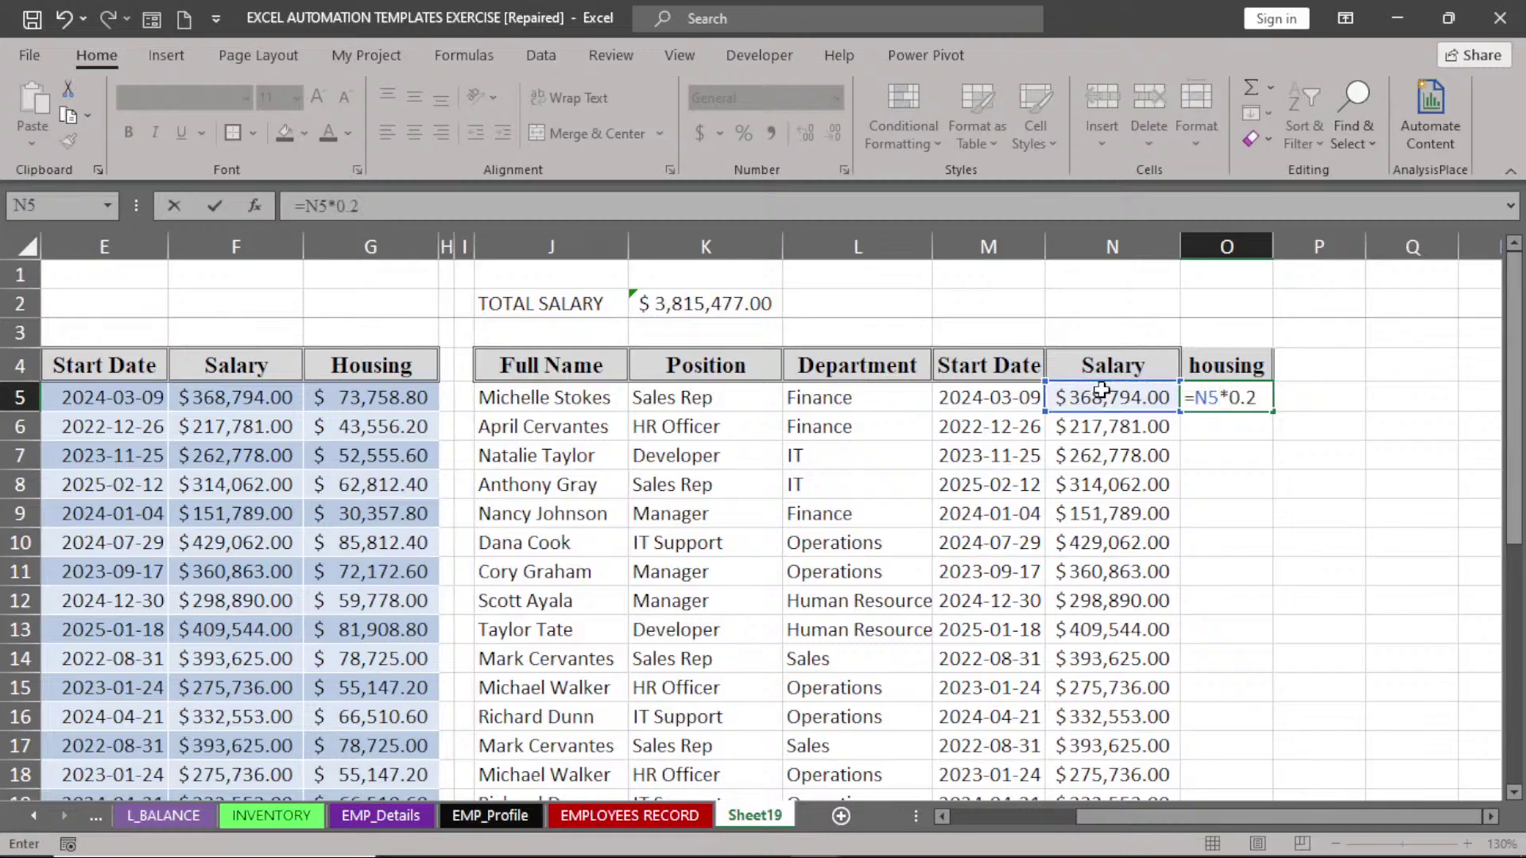
key("Return")
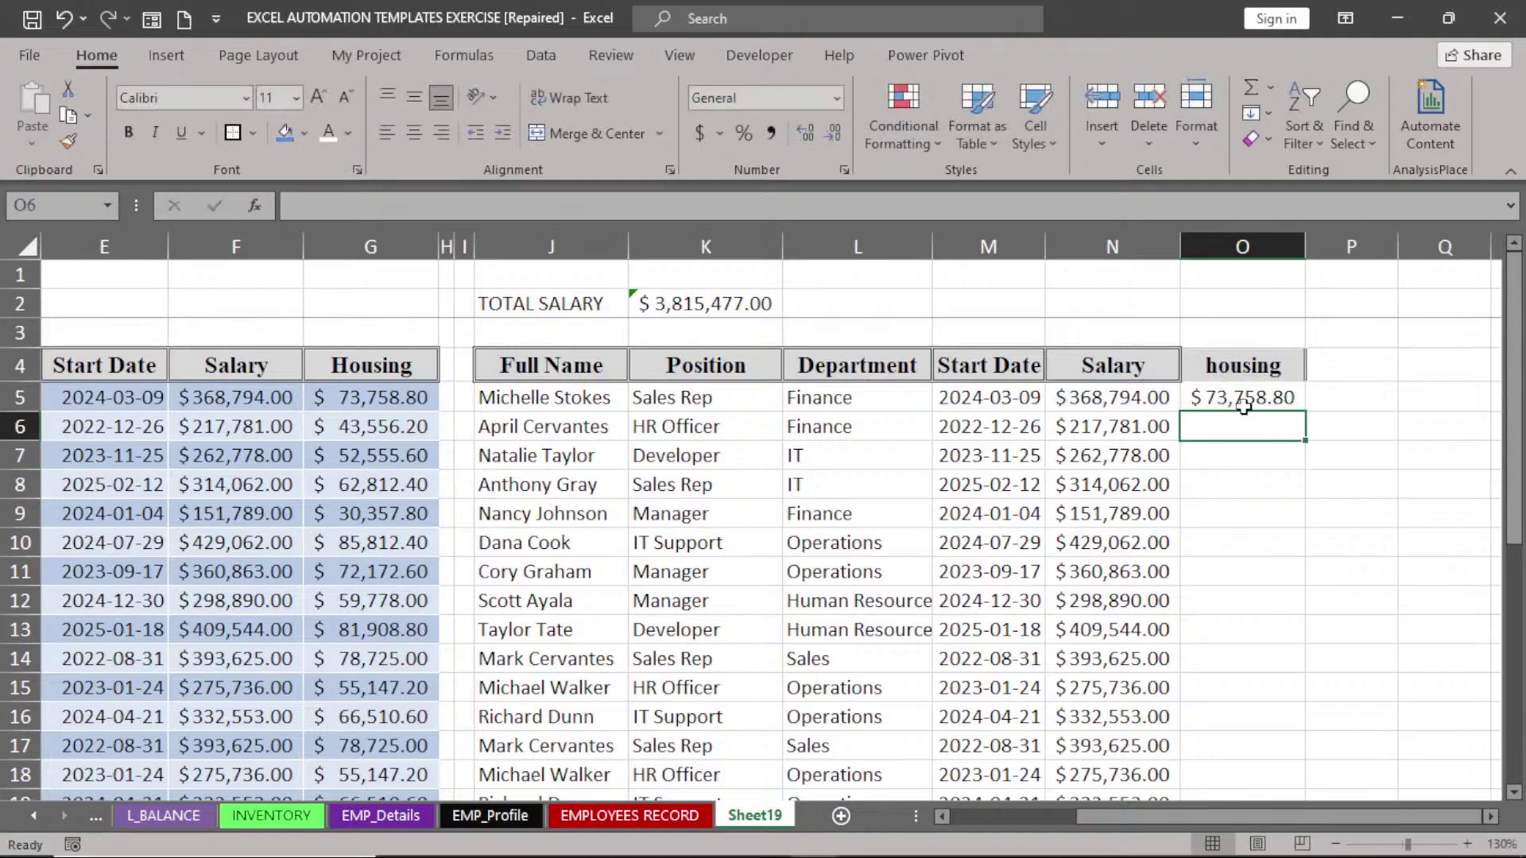
left_click(1244, 405)
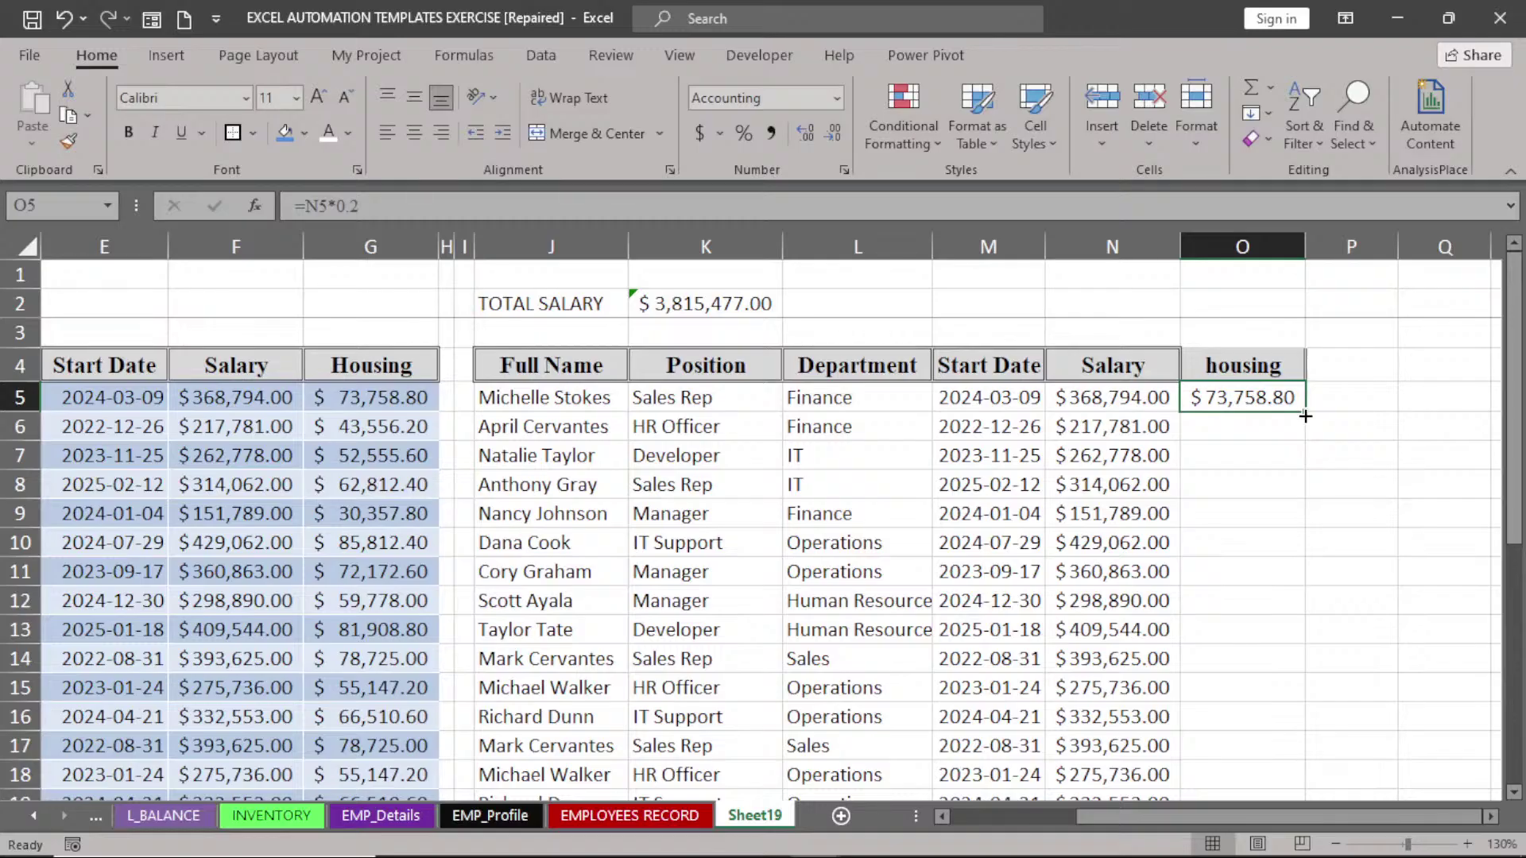
double_click(1305, 417)
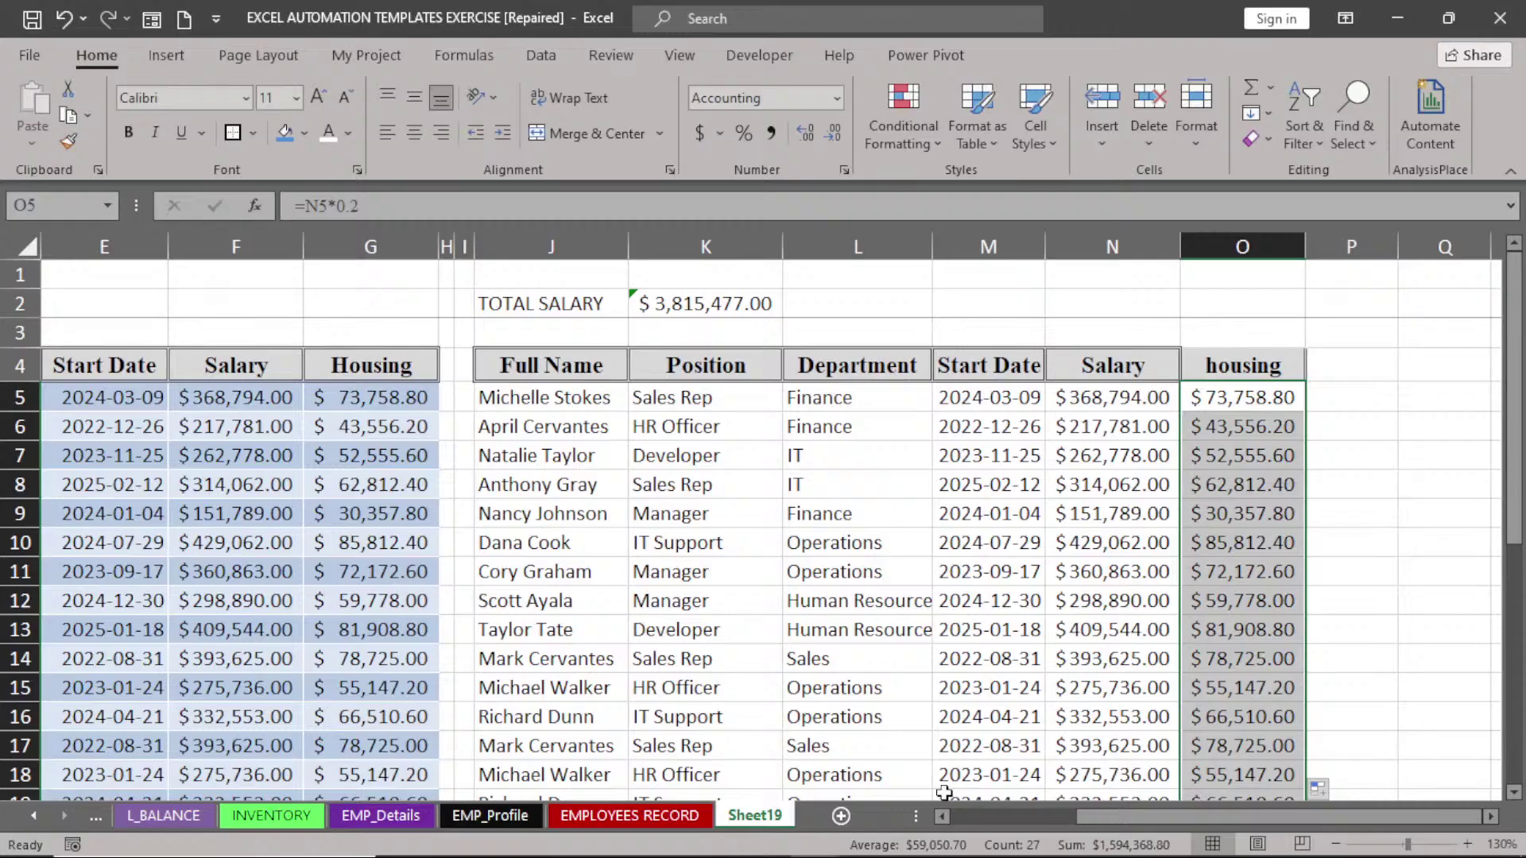
- Clear the TOTAL SALARY labels and amounts in row 2 above both the Excel table and the plain range
left_click(942, 818)
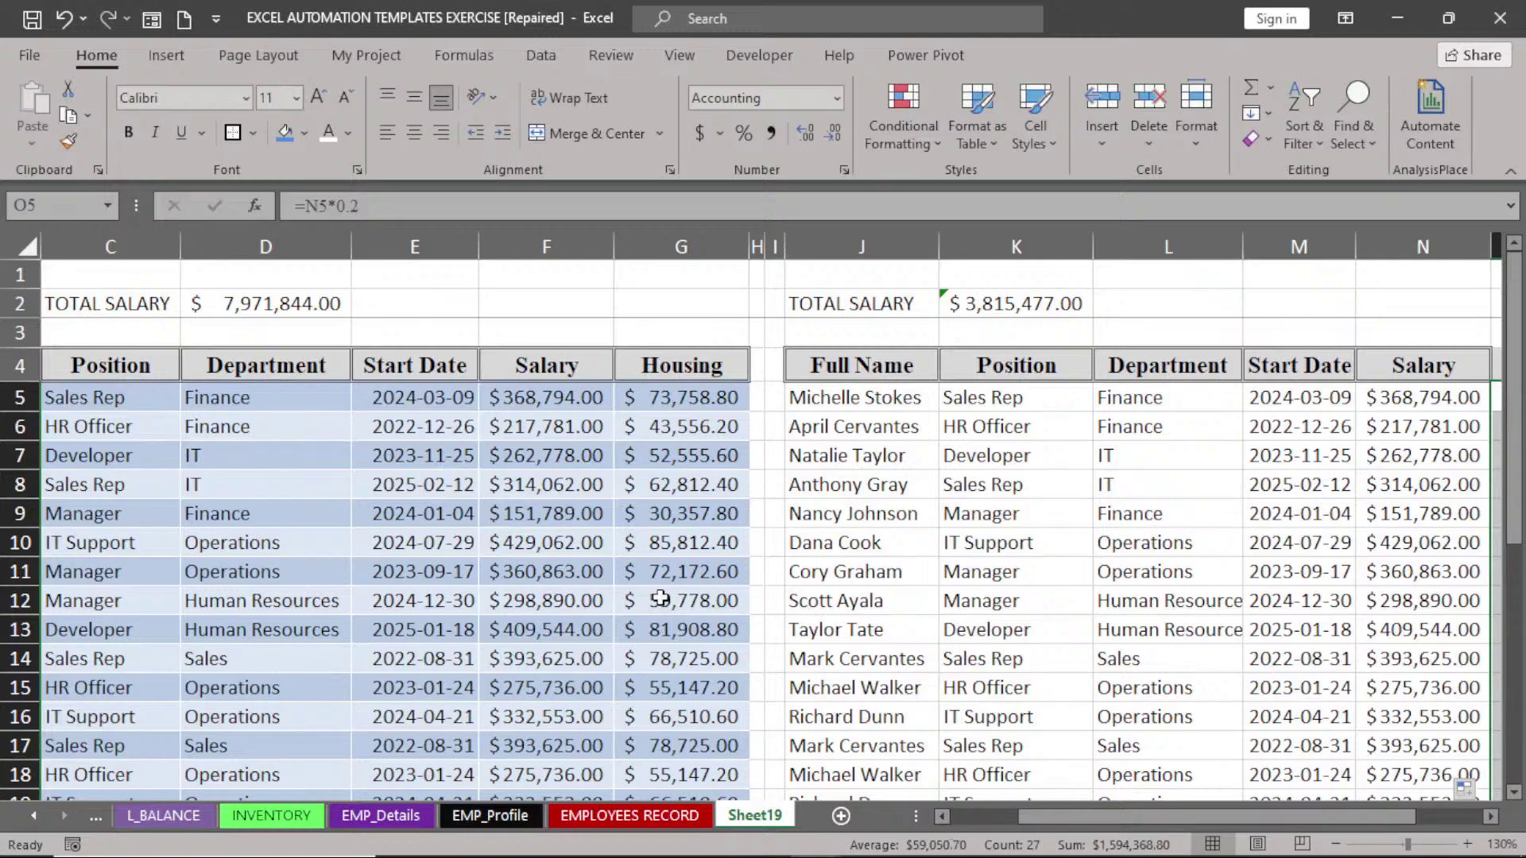
left_click(119, 504)
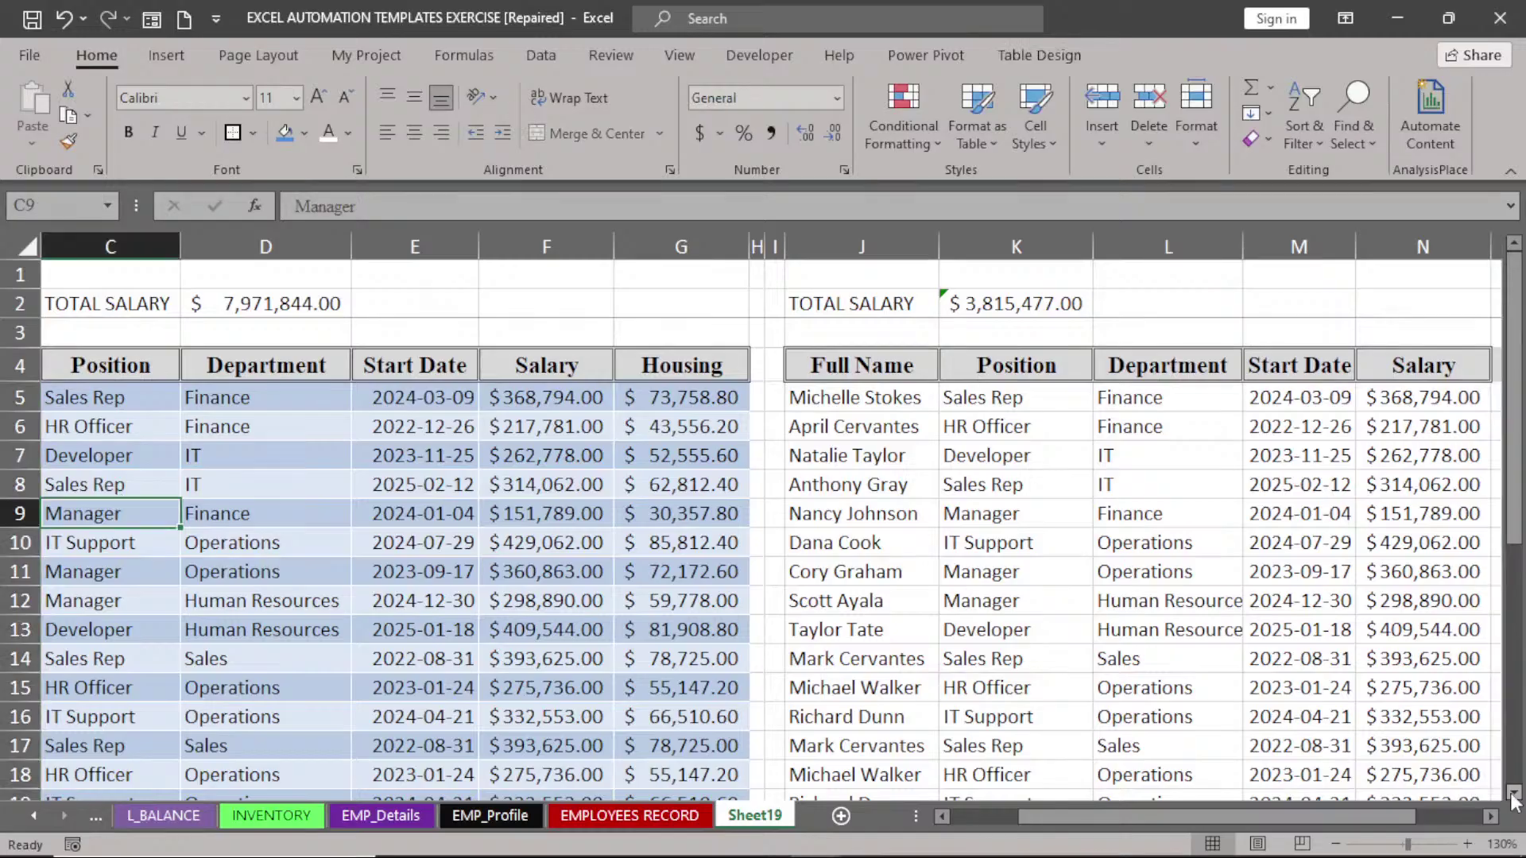
left_click(1514, 794)
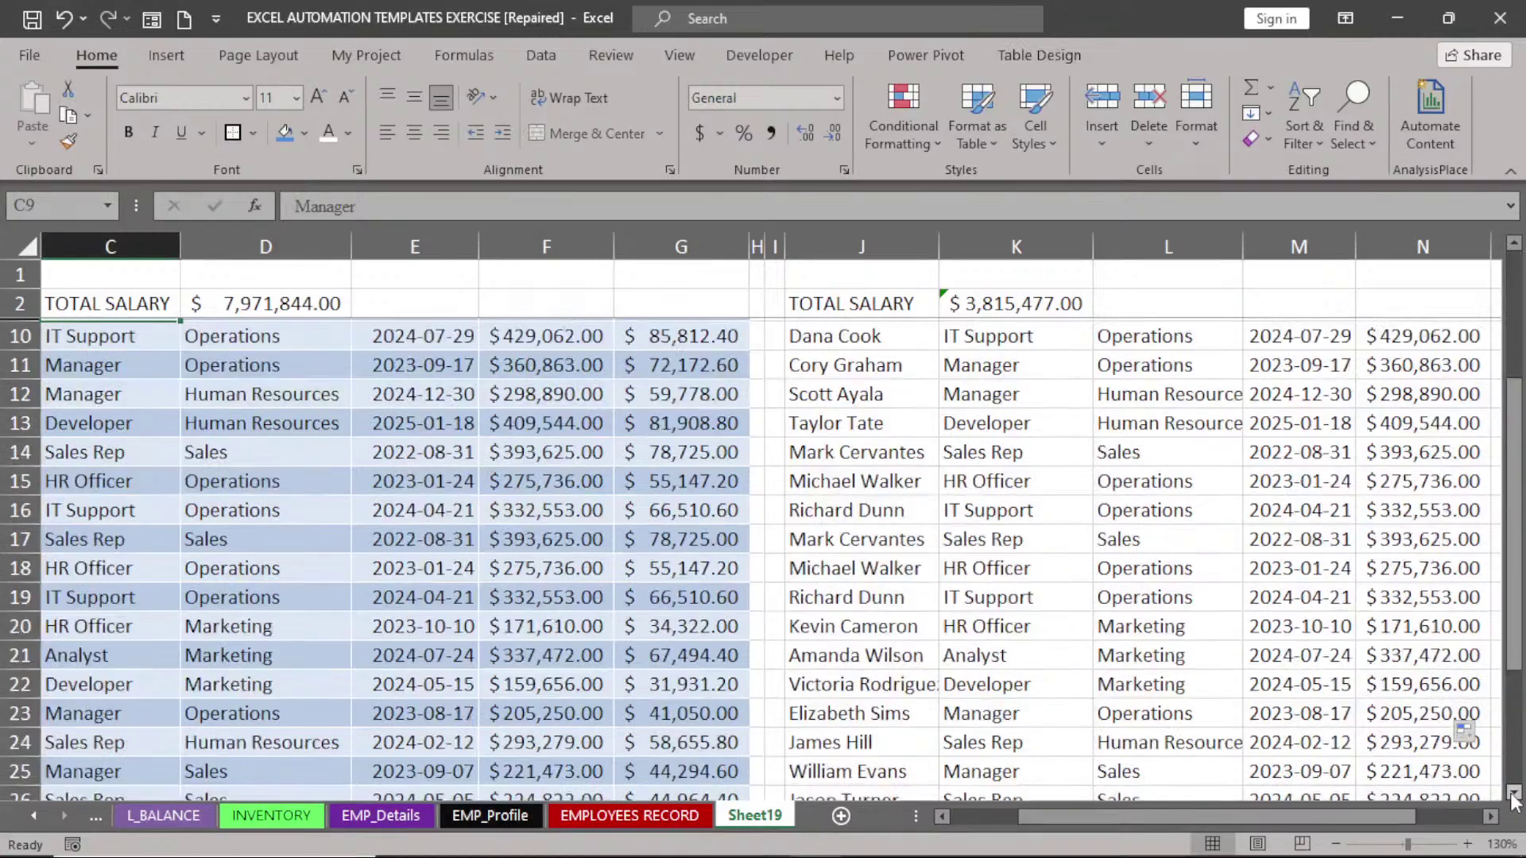
left_click_drag(1512, 569, 1512, 445)
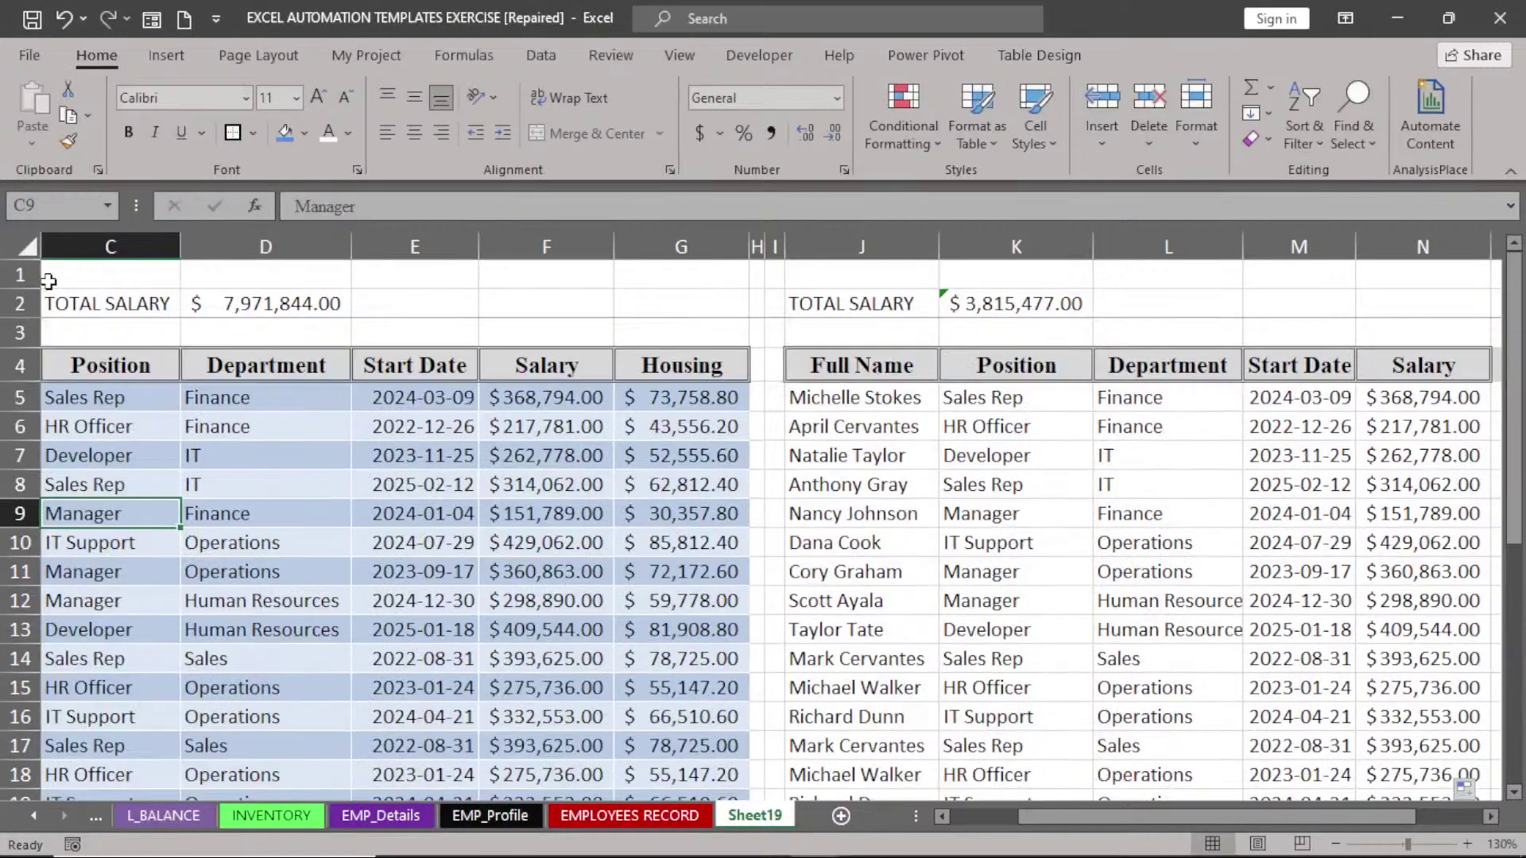
left_click_drag(48, 281, 1049, 325)
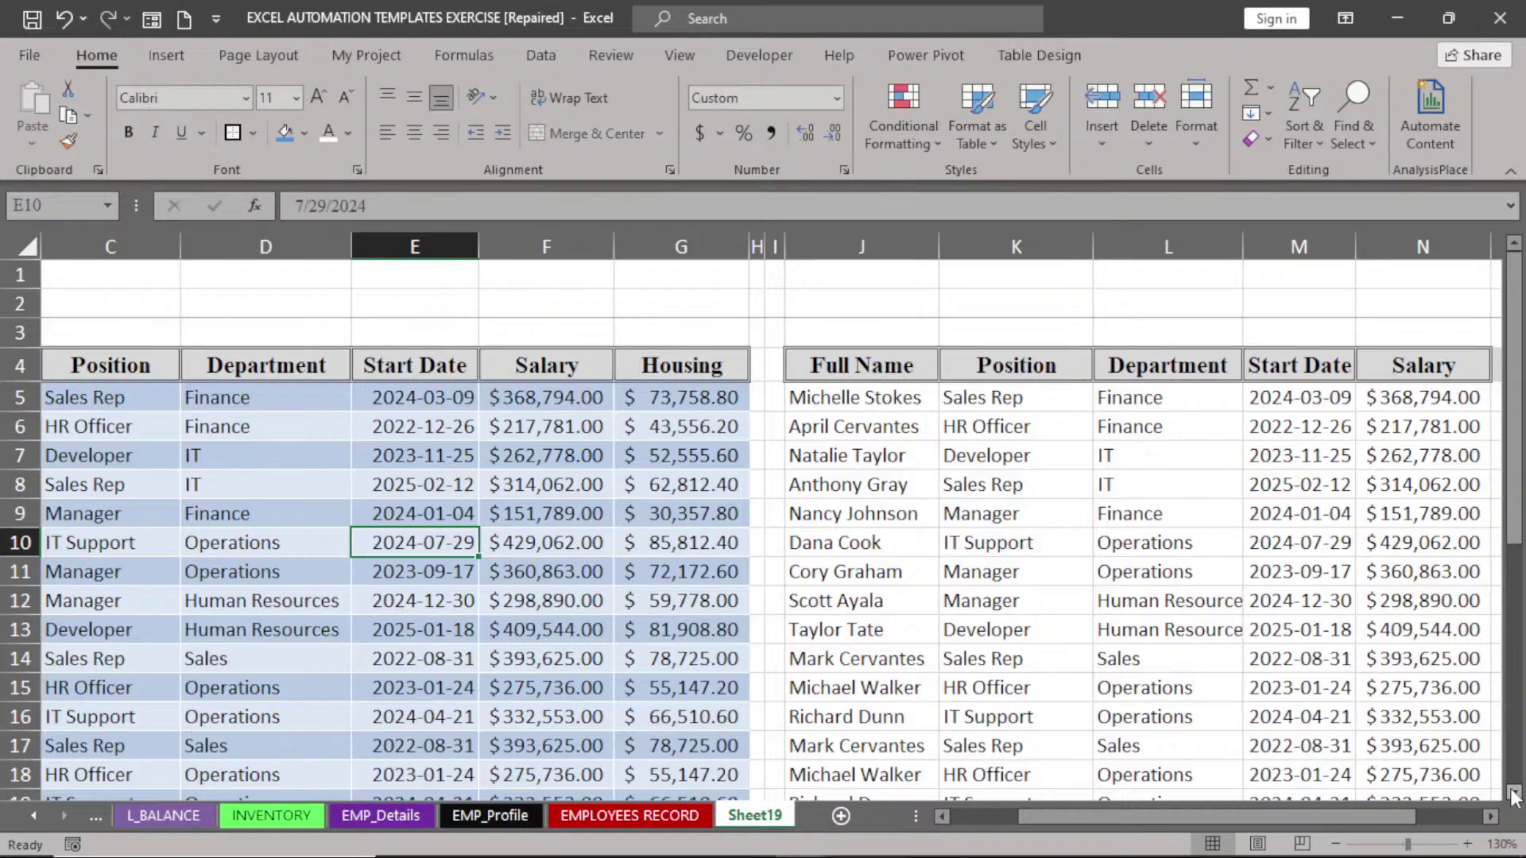
scroll(1513, 795, "down", 6)
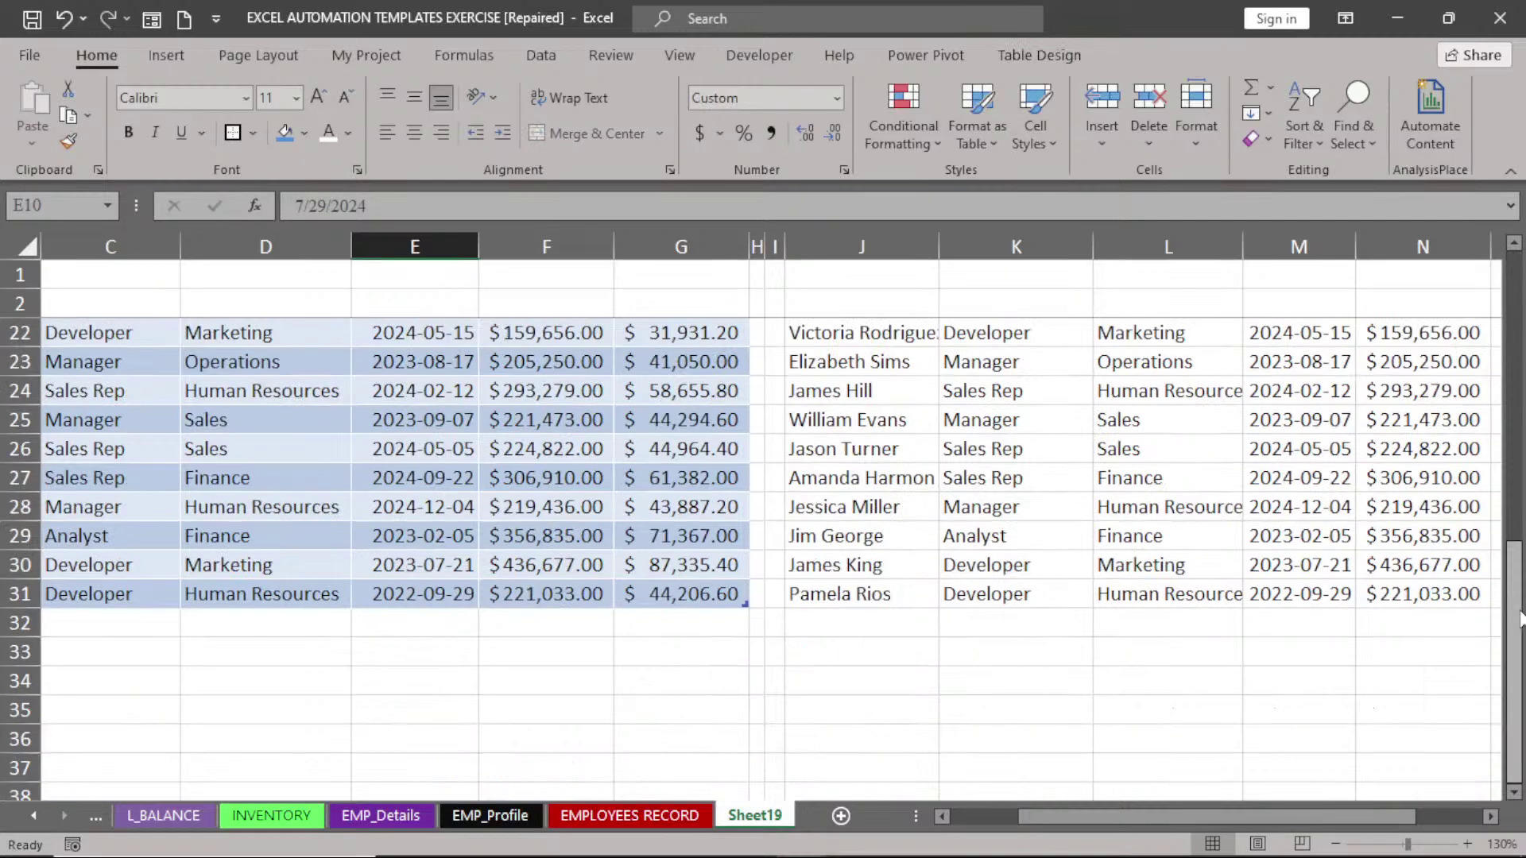
scroll(175, 316, "up", 6)
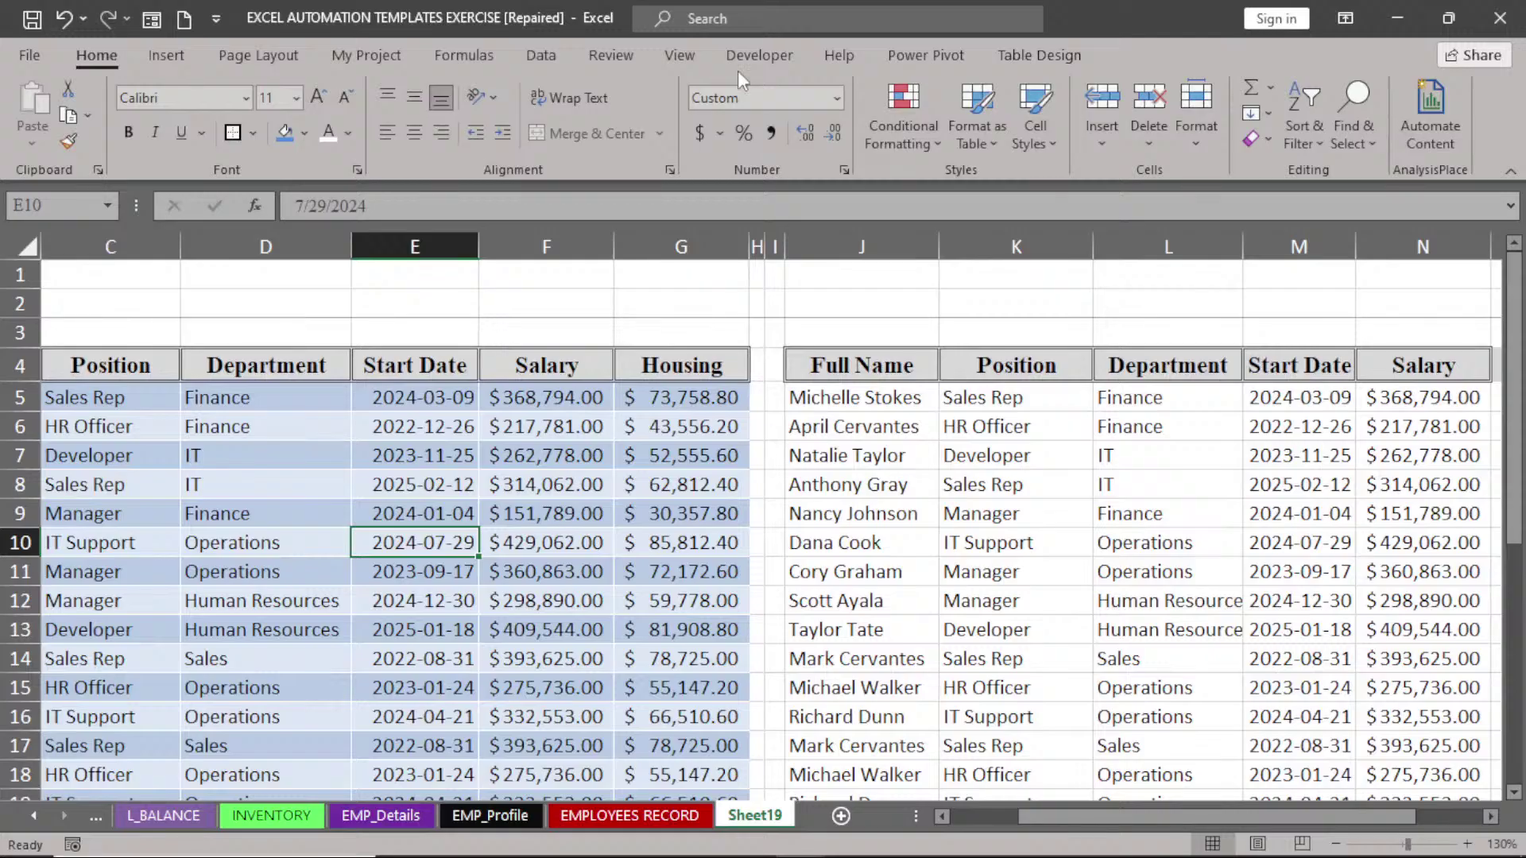
- Examine how the column headings behave while moving down the sheet, with a cell selected in the table and in the plain range
left_click(680, 55)
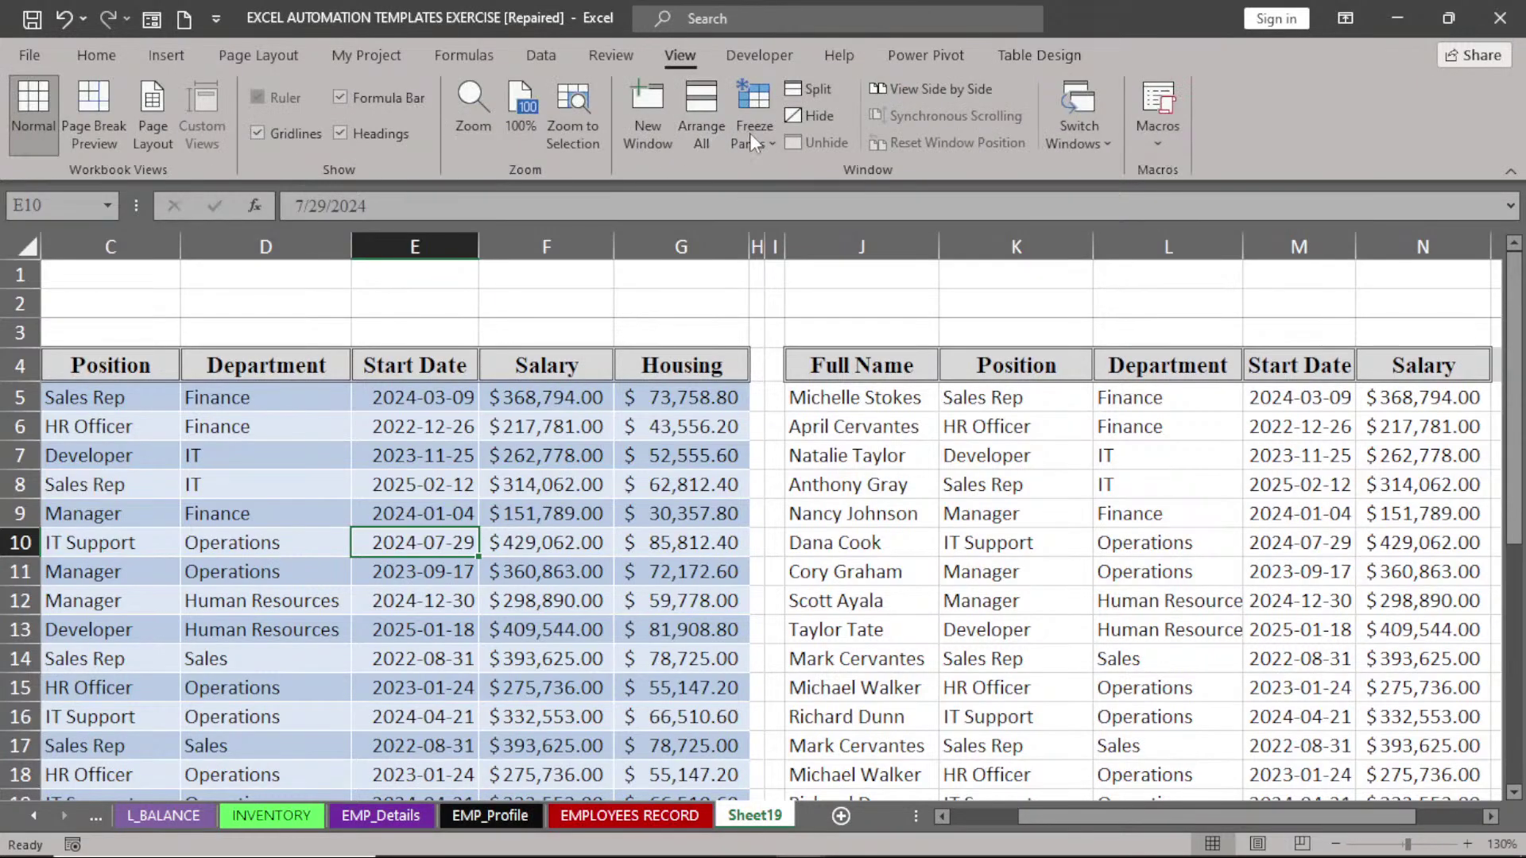
left_click(763, 137)
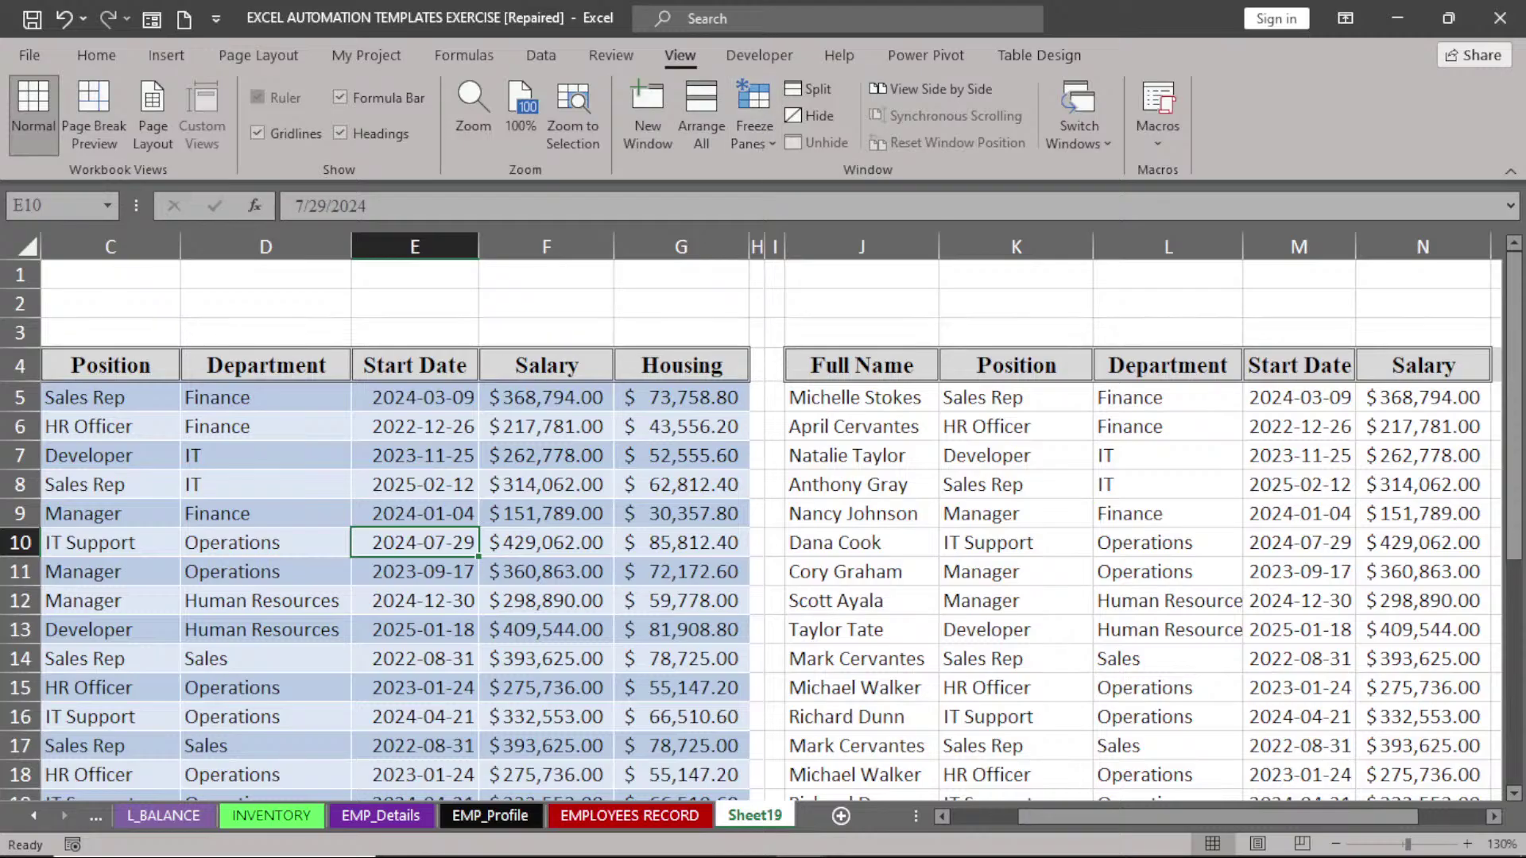
scroll(974, 630, "down", 1)
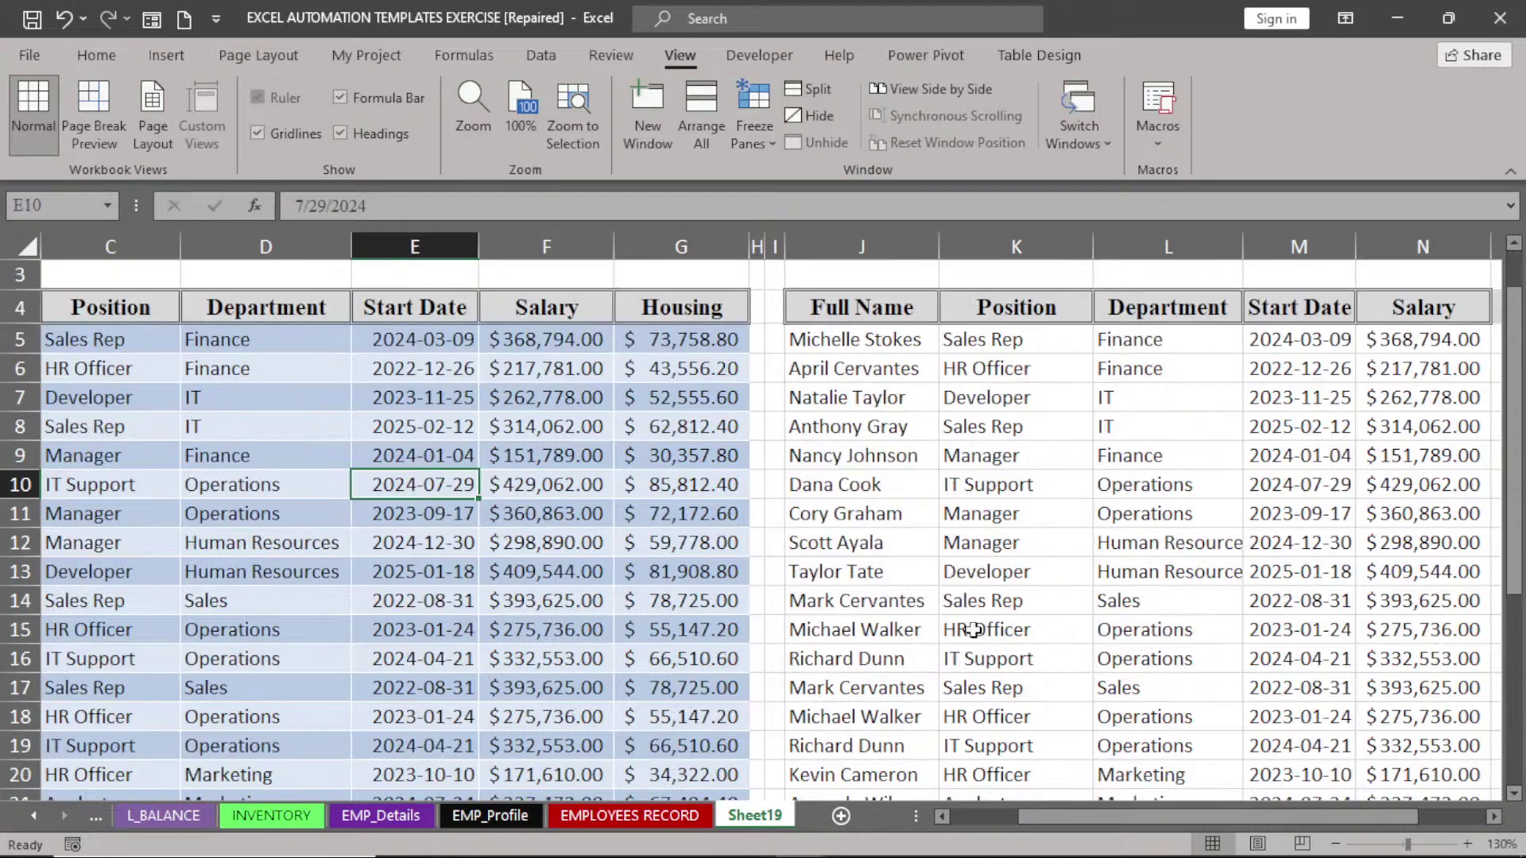
scroll(974, 630, "down", 1)
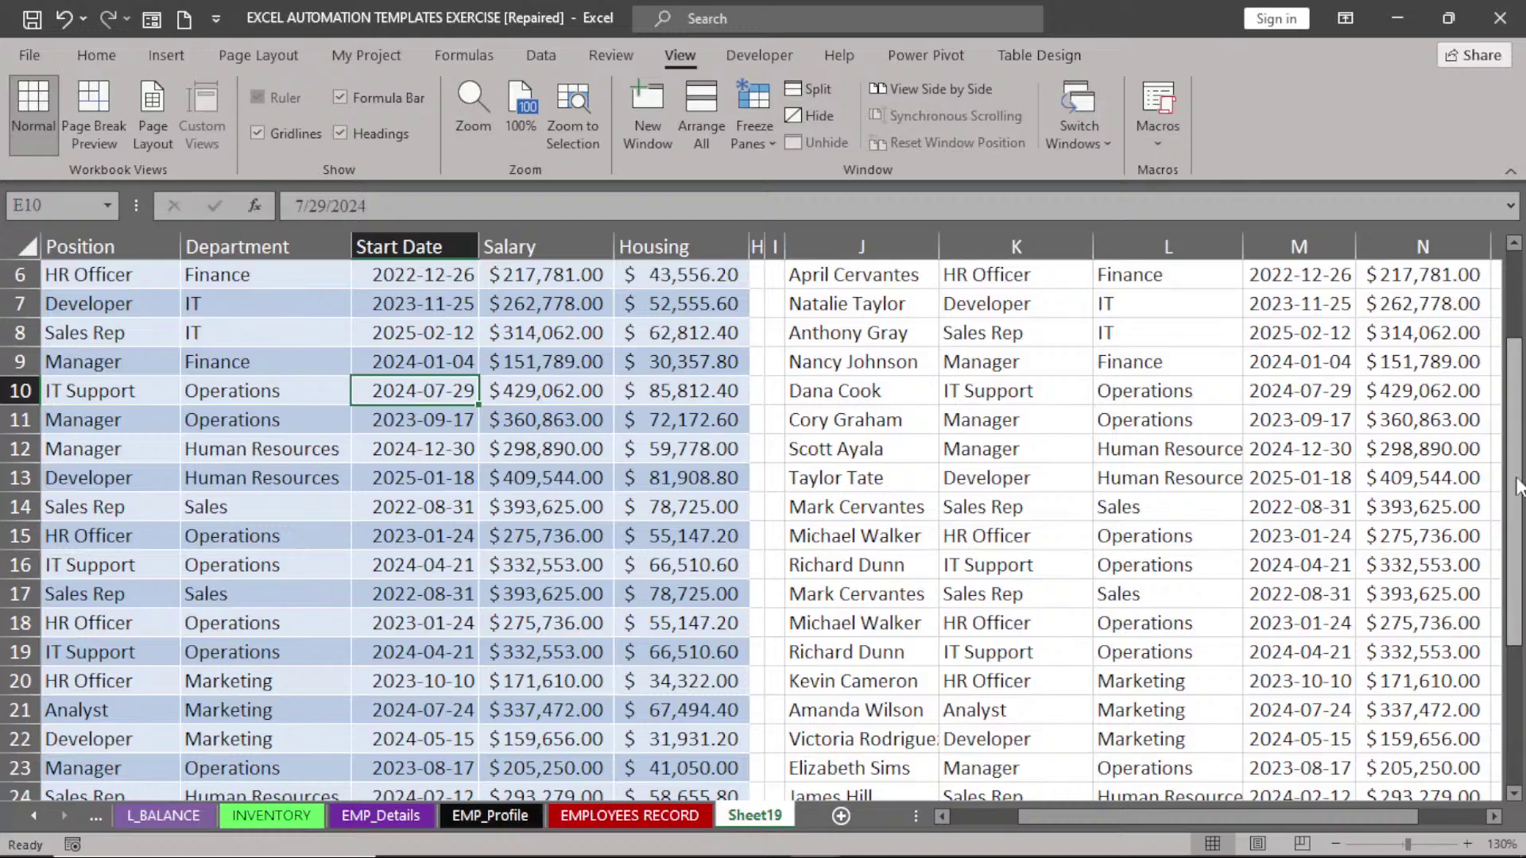
scroll(540, 426, "up", 2)
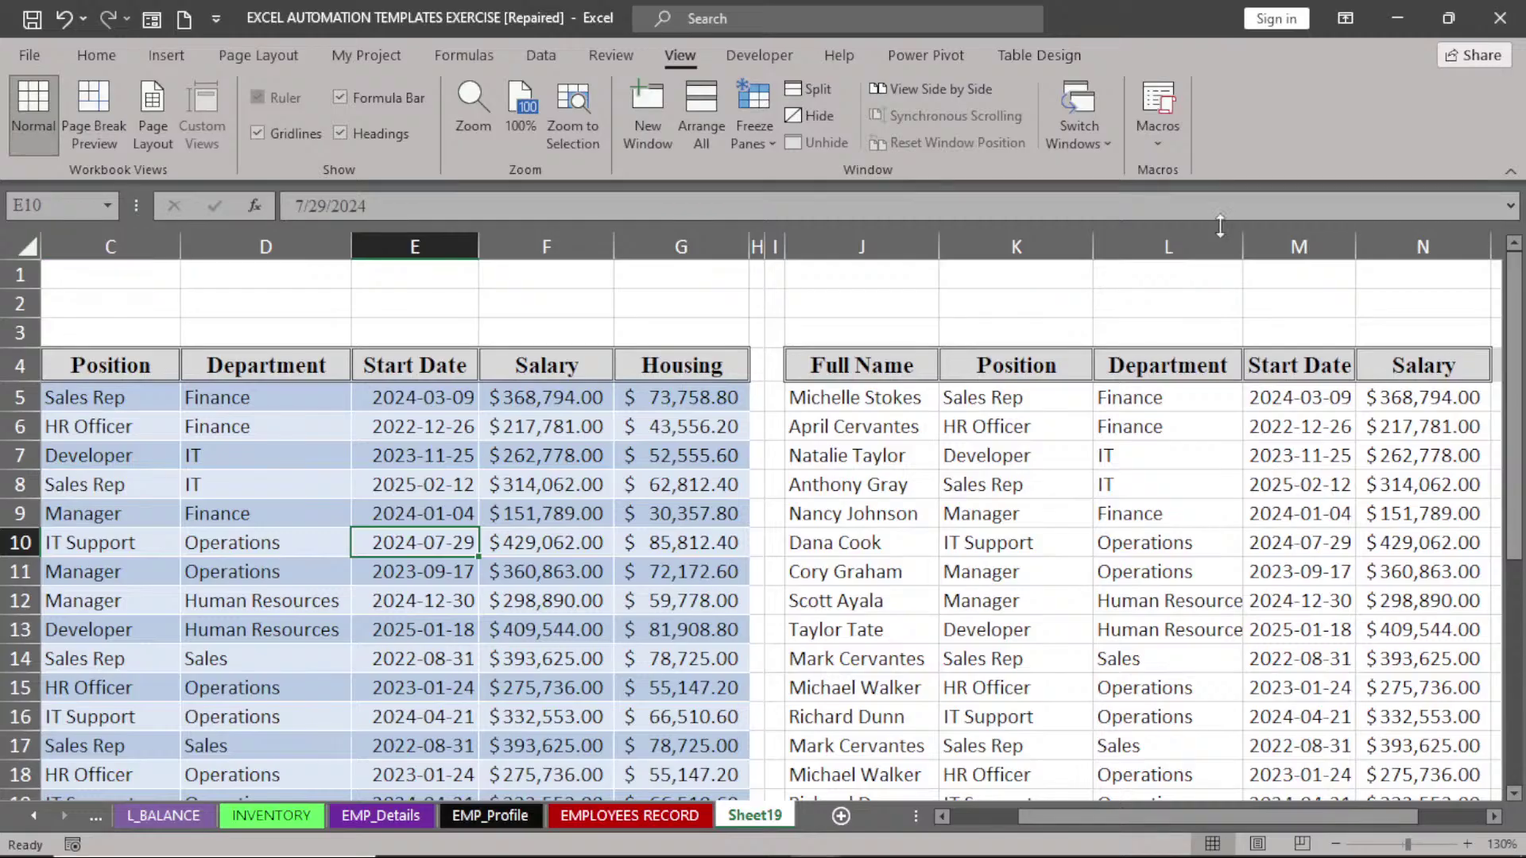
left_click(1514, 794)
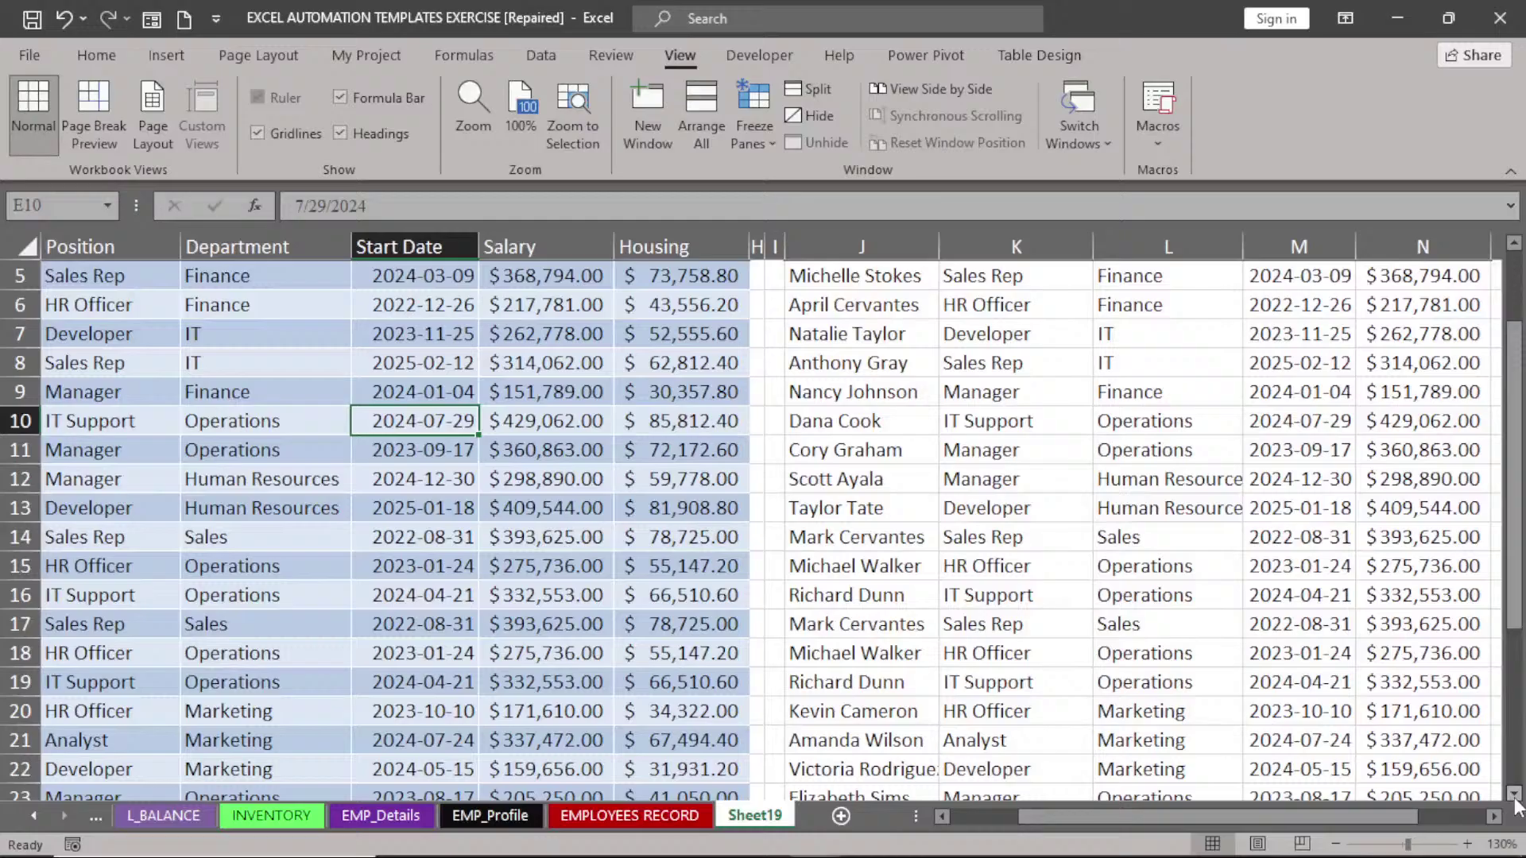
left_click(1514, 794)
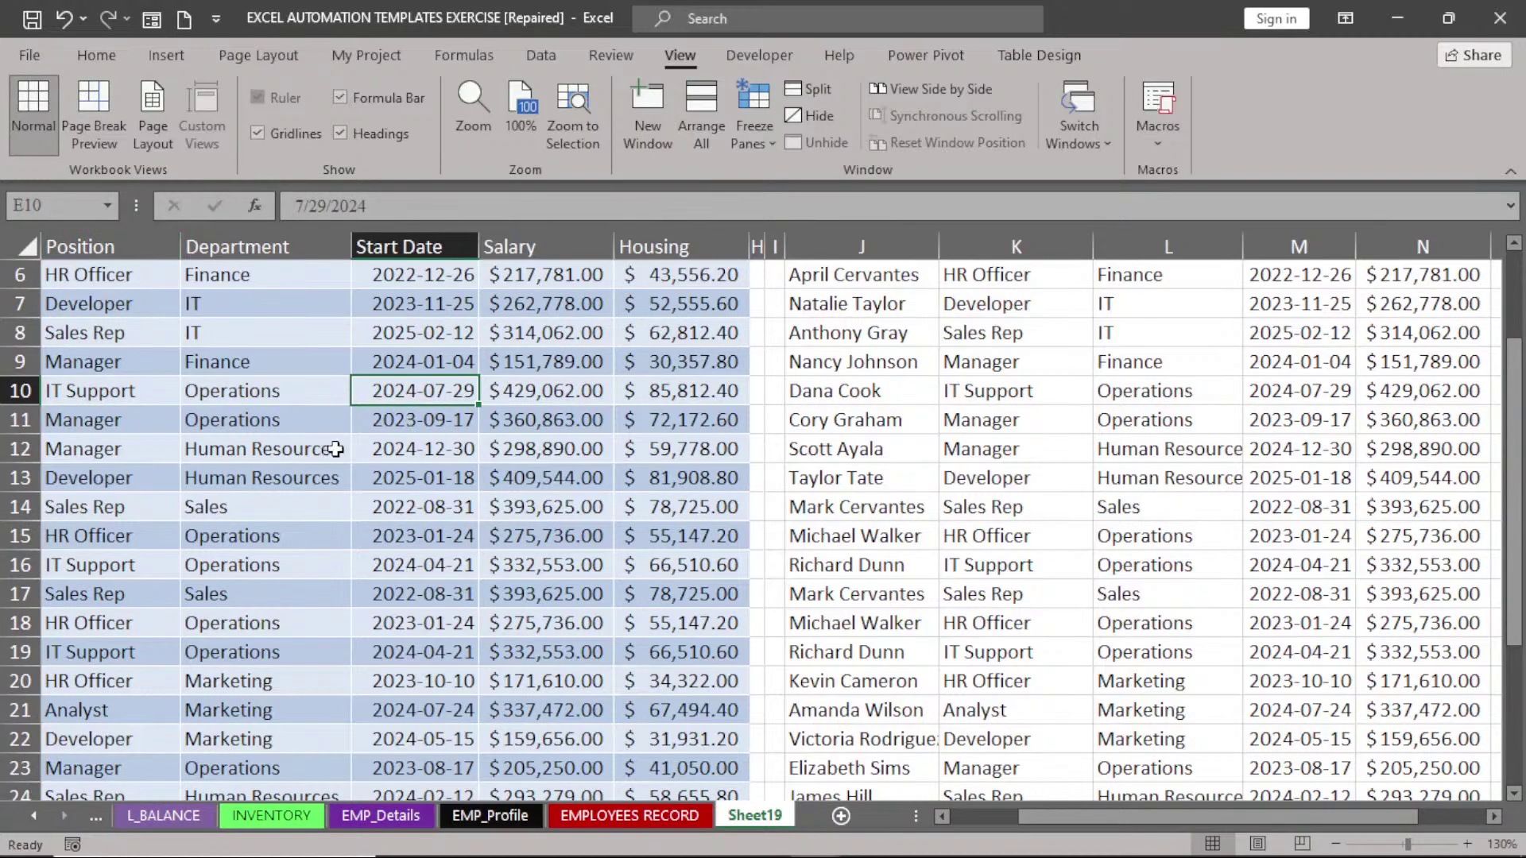
left_click(1033, 471)
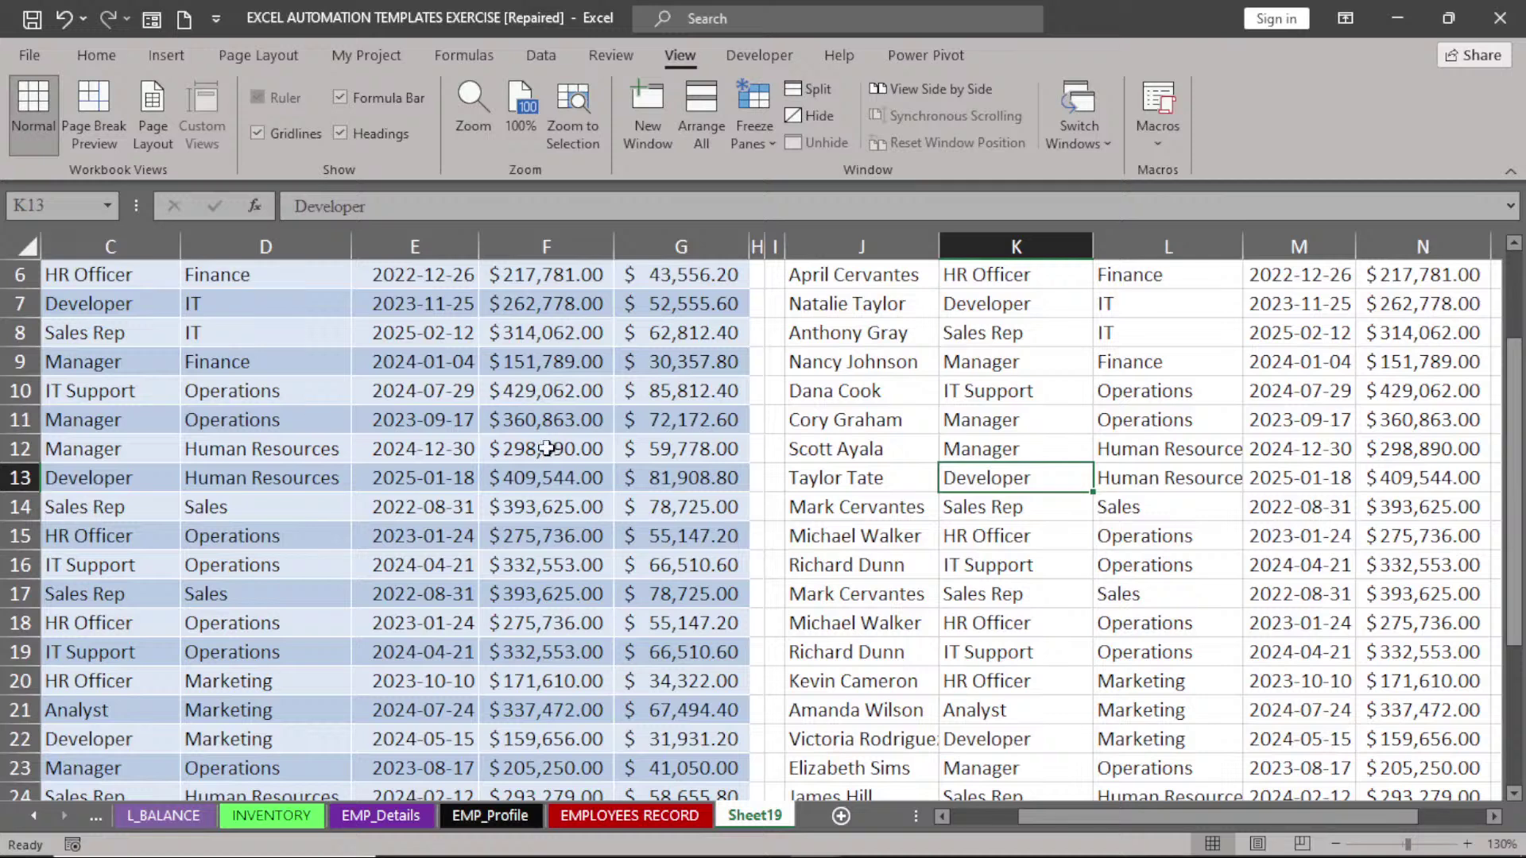
left_click(430, 422)
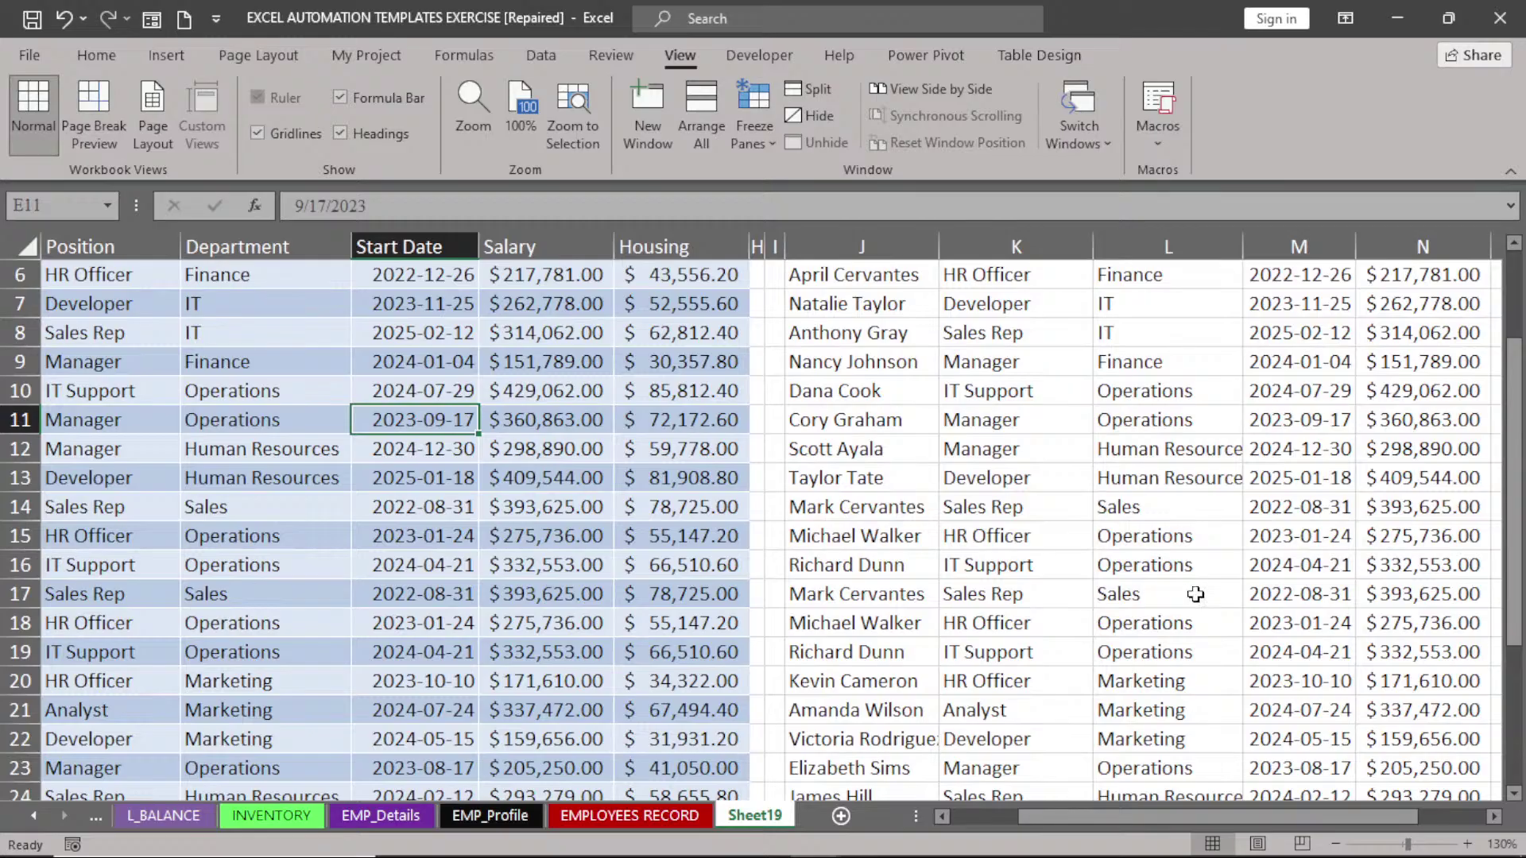
- Turn on the Total Row for the Excel table and autofit the Housing column so its total fits
left_click(1514, 795)
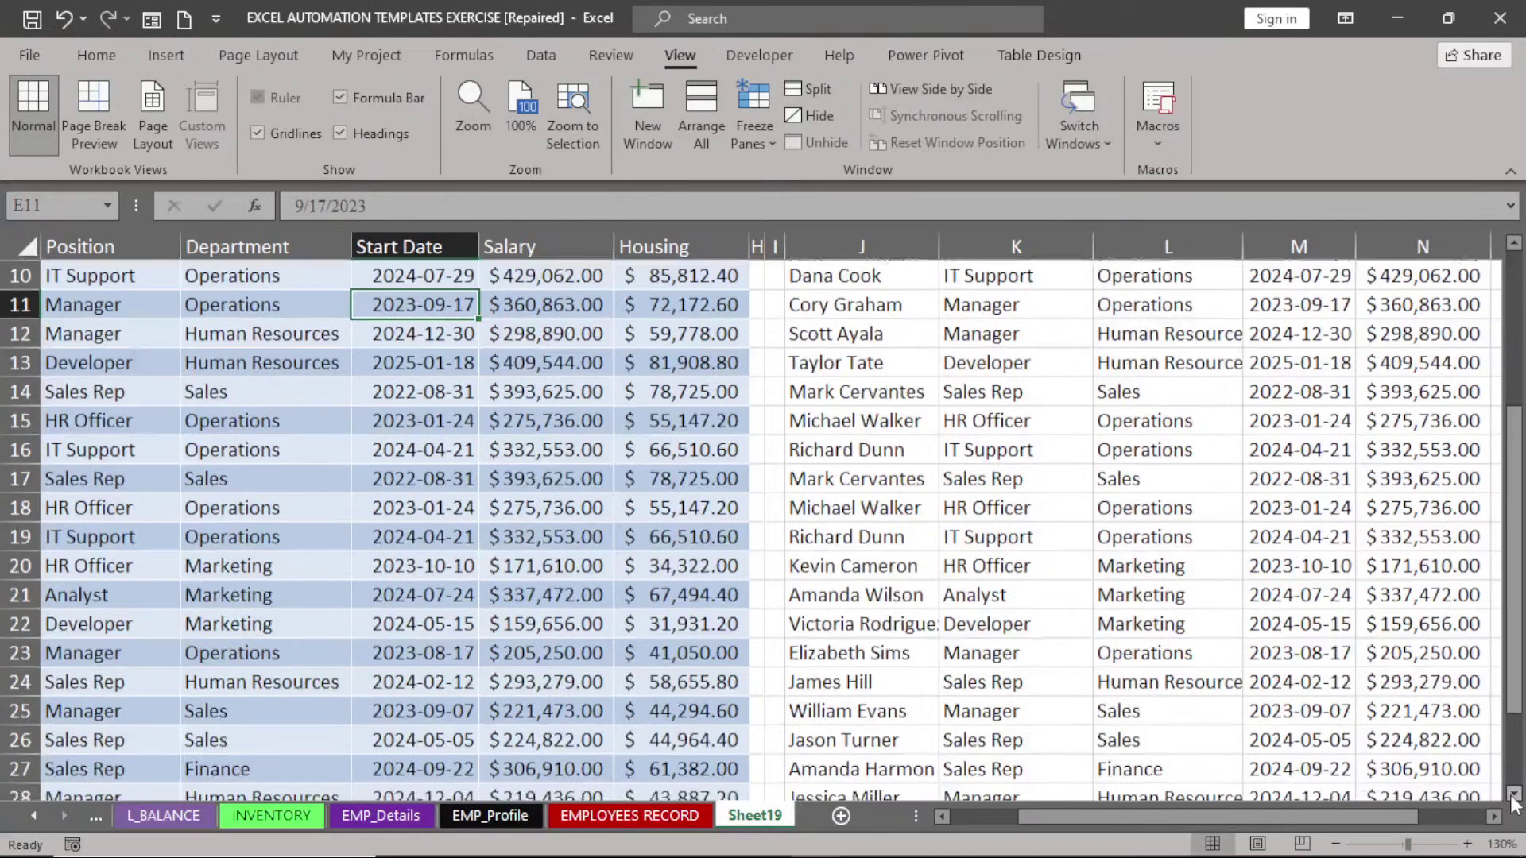
left_click(1514, 796)
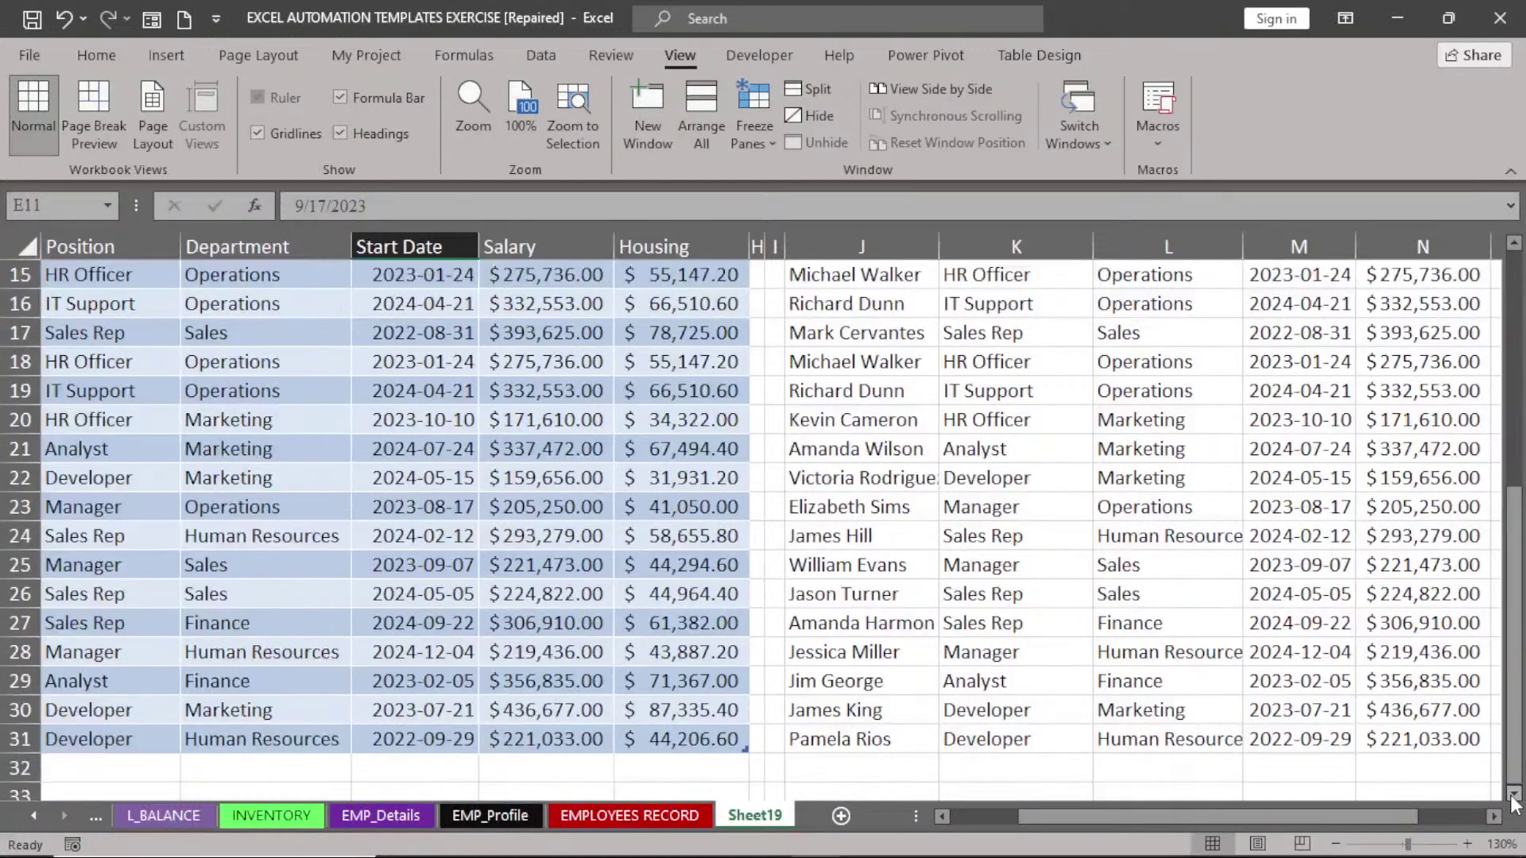
left_click(1514, 796)
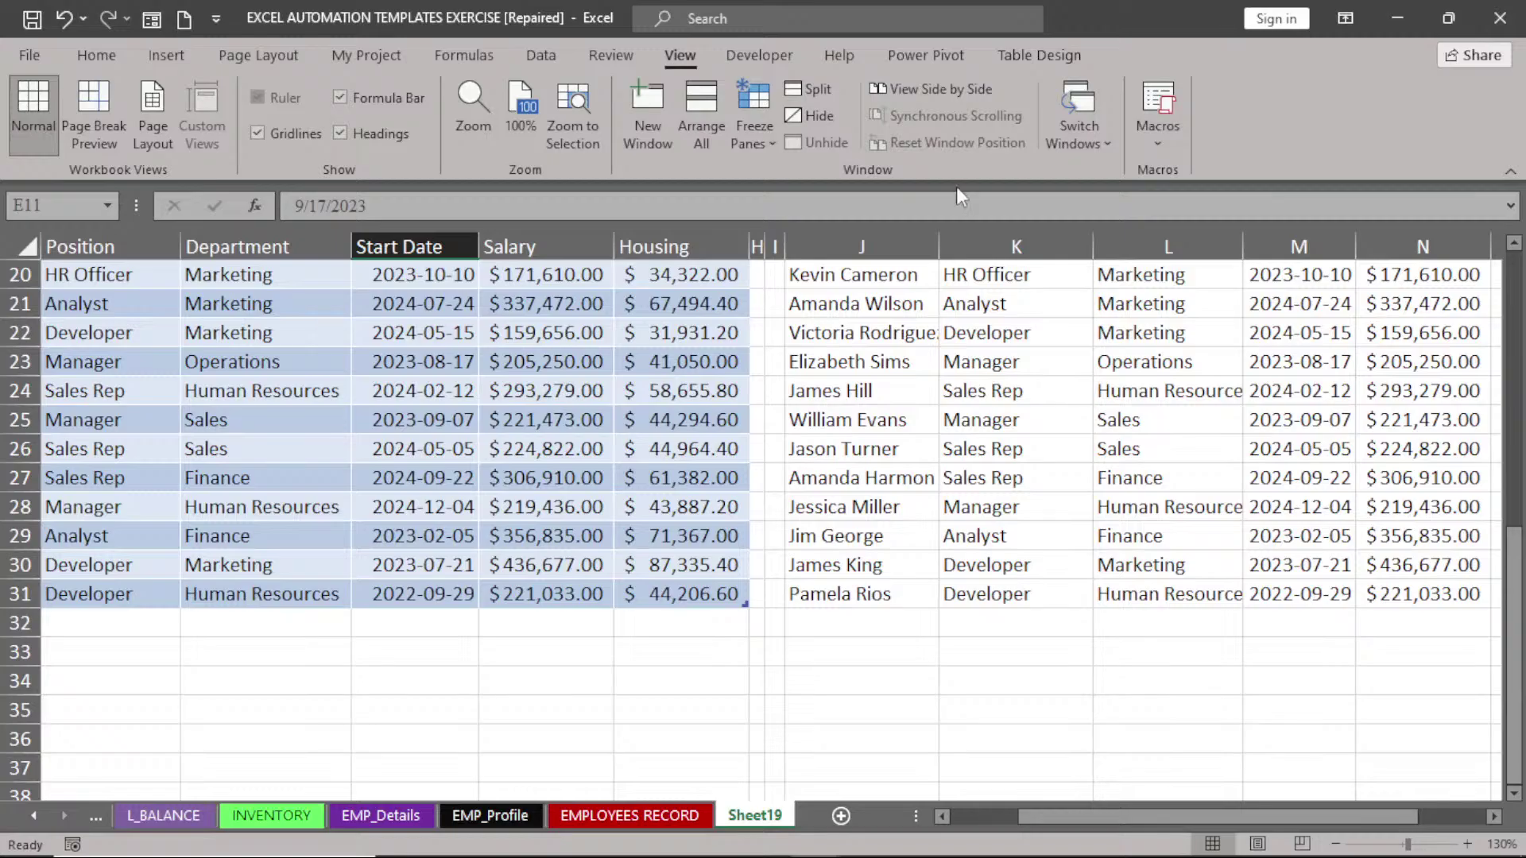
left_click(1040, 55)
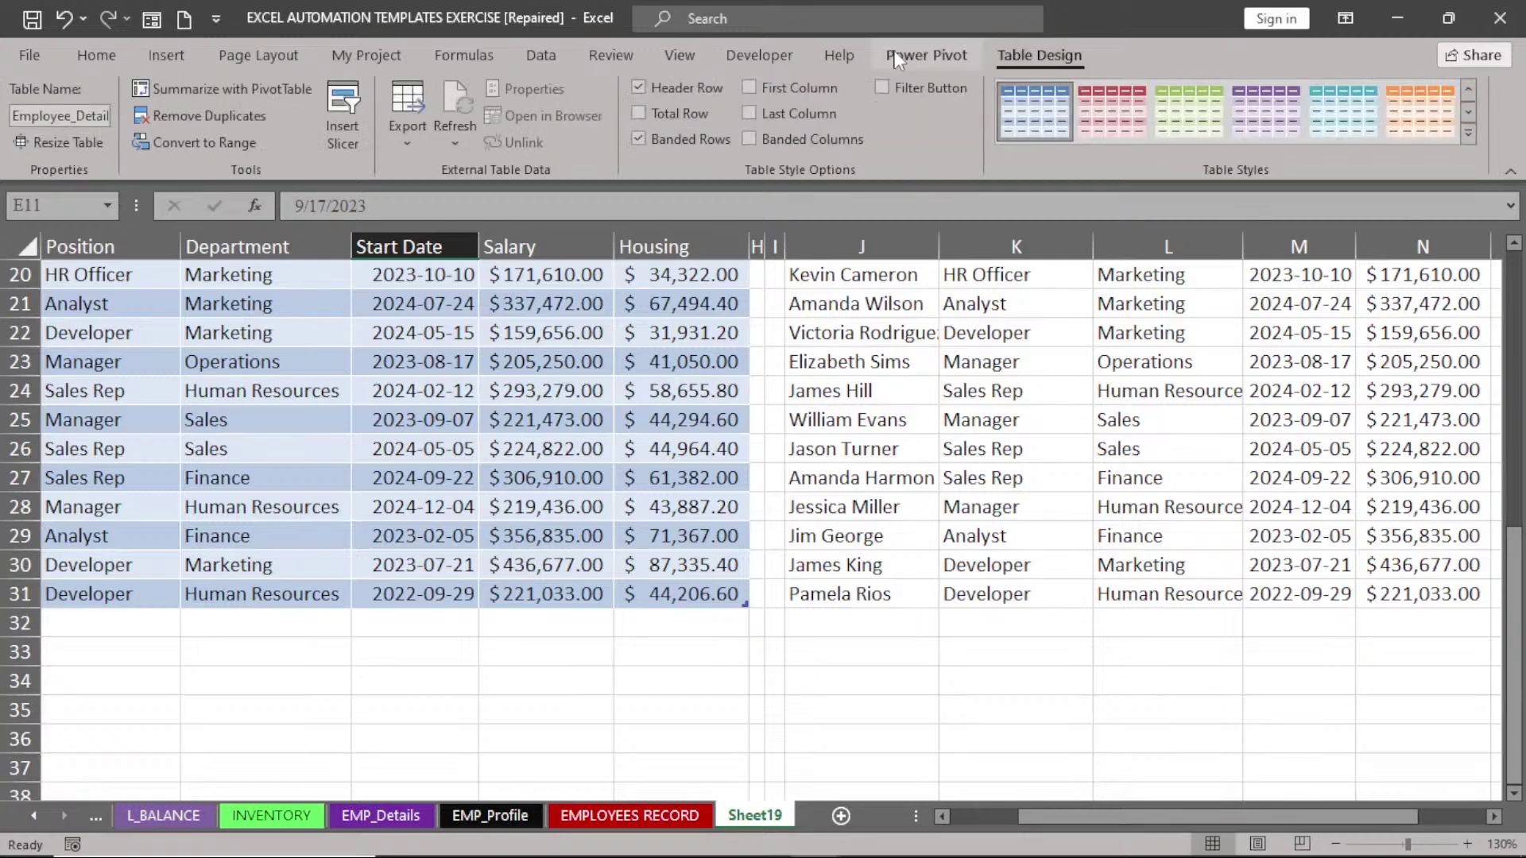
left_click(639, 113)
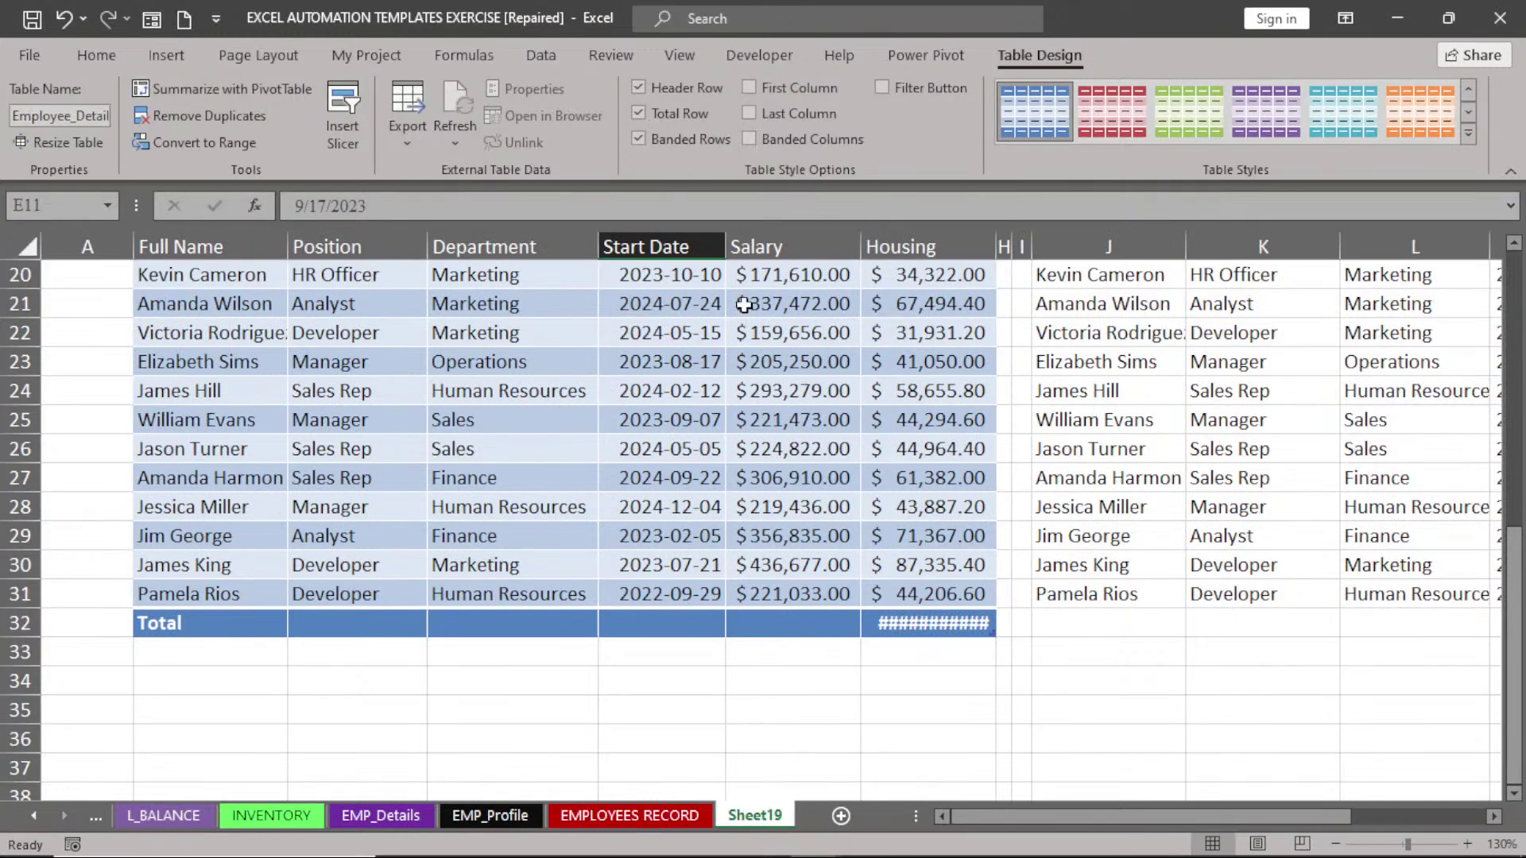
double_click(996, 246)
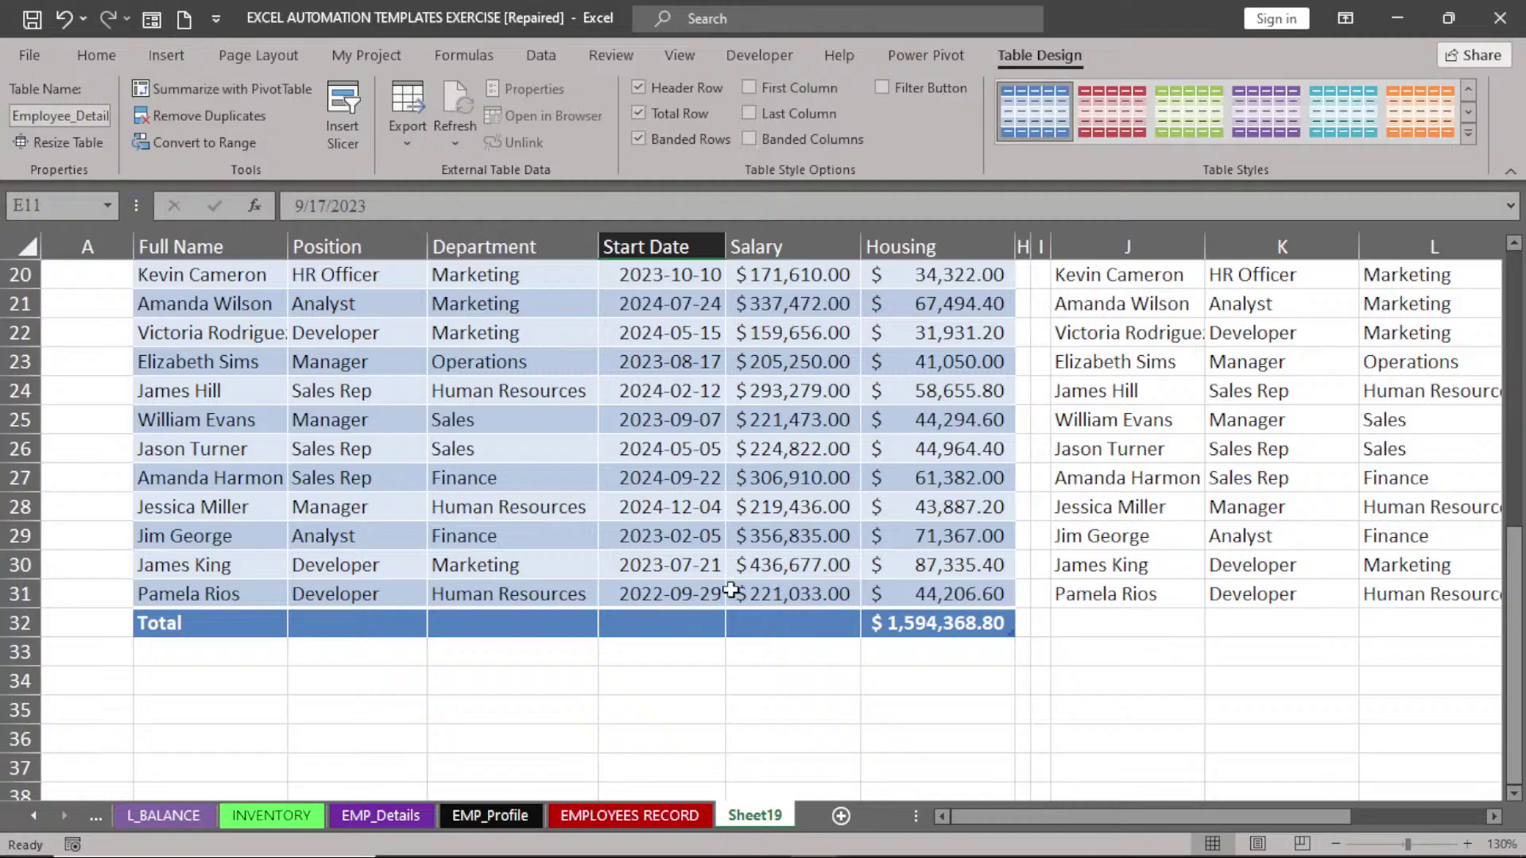
- Inspect the formula behind the Housing total in G32 and leave it as it is
double_click(934, 625)
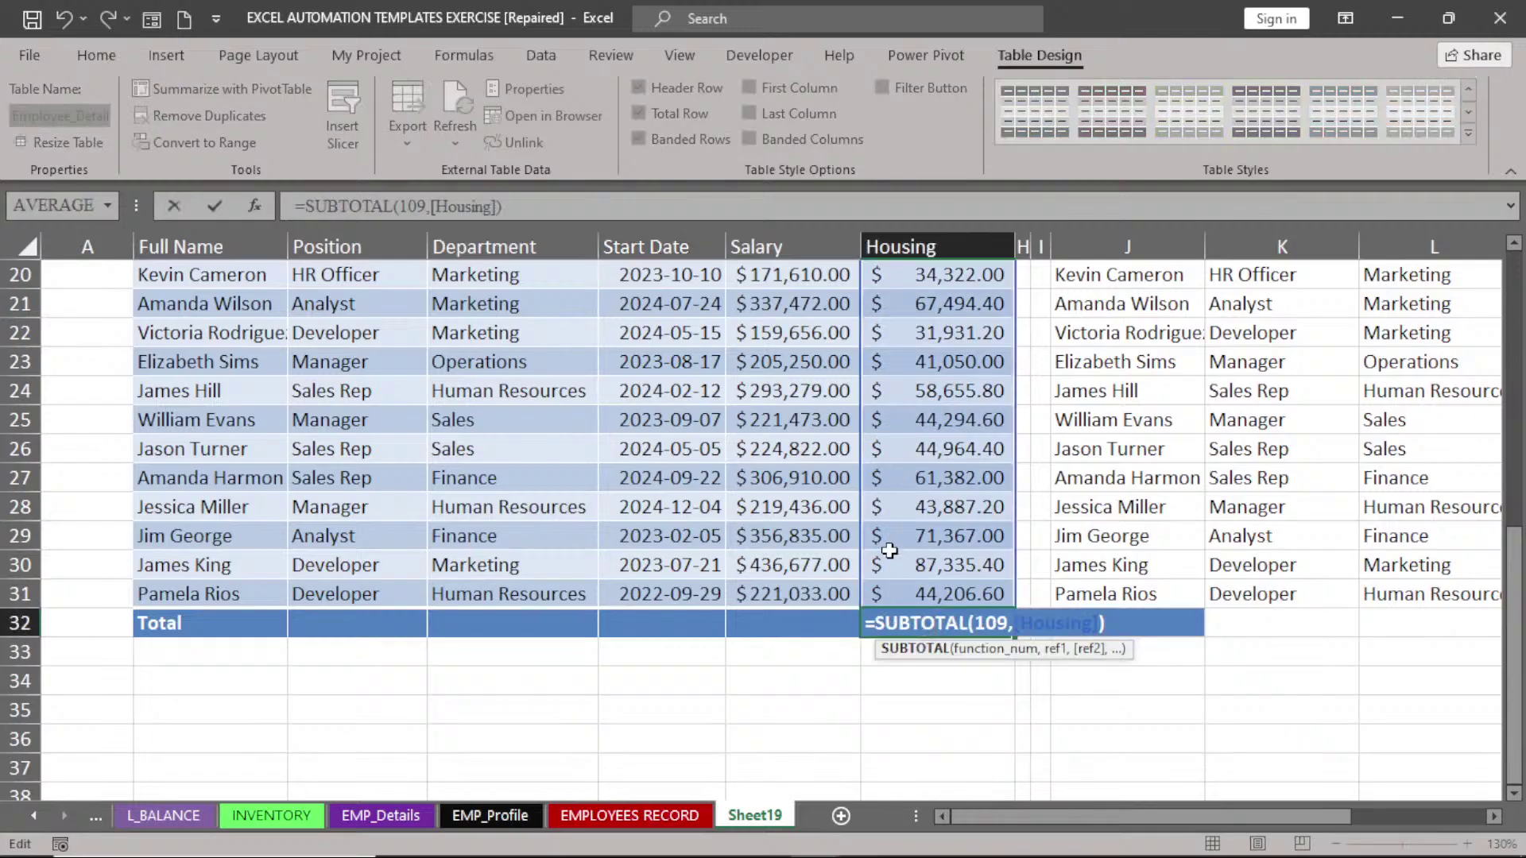
key("Return")
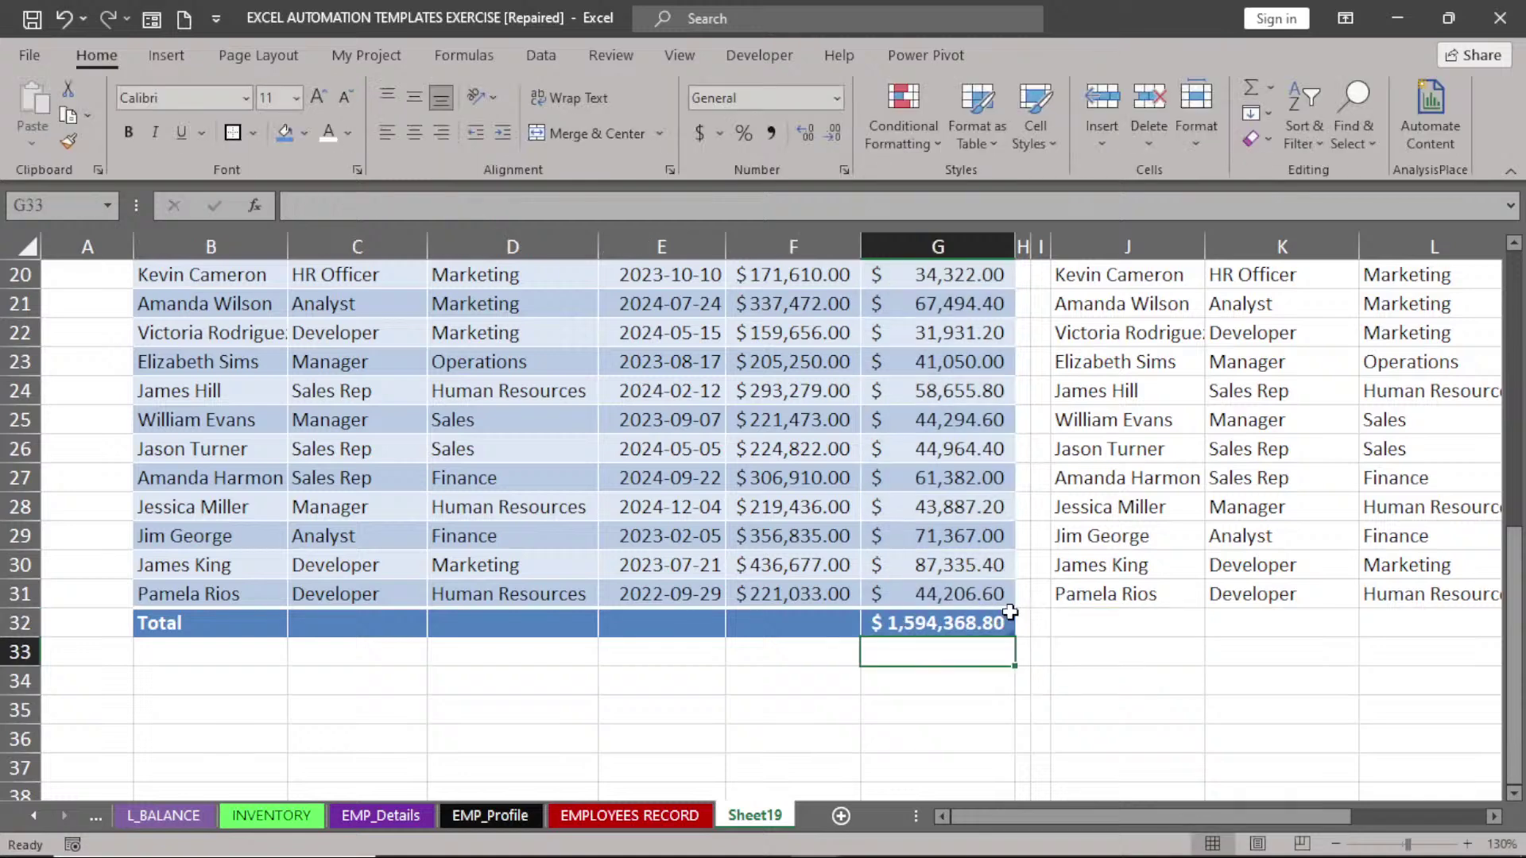
left_click(909, 628)
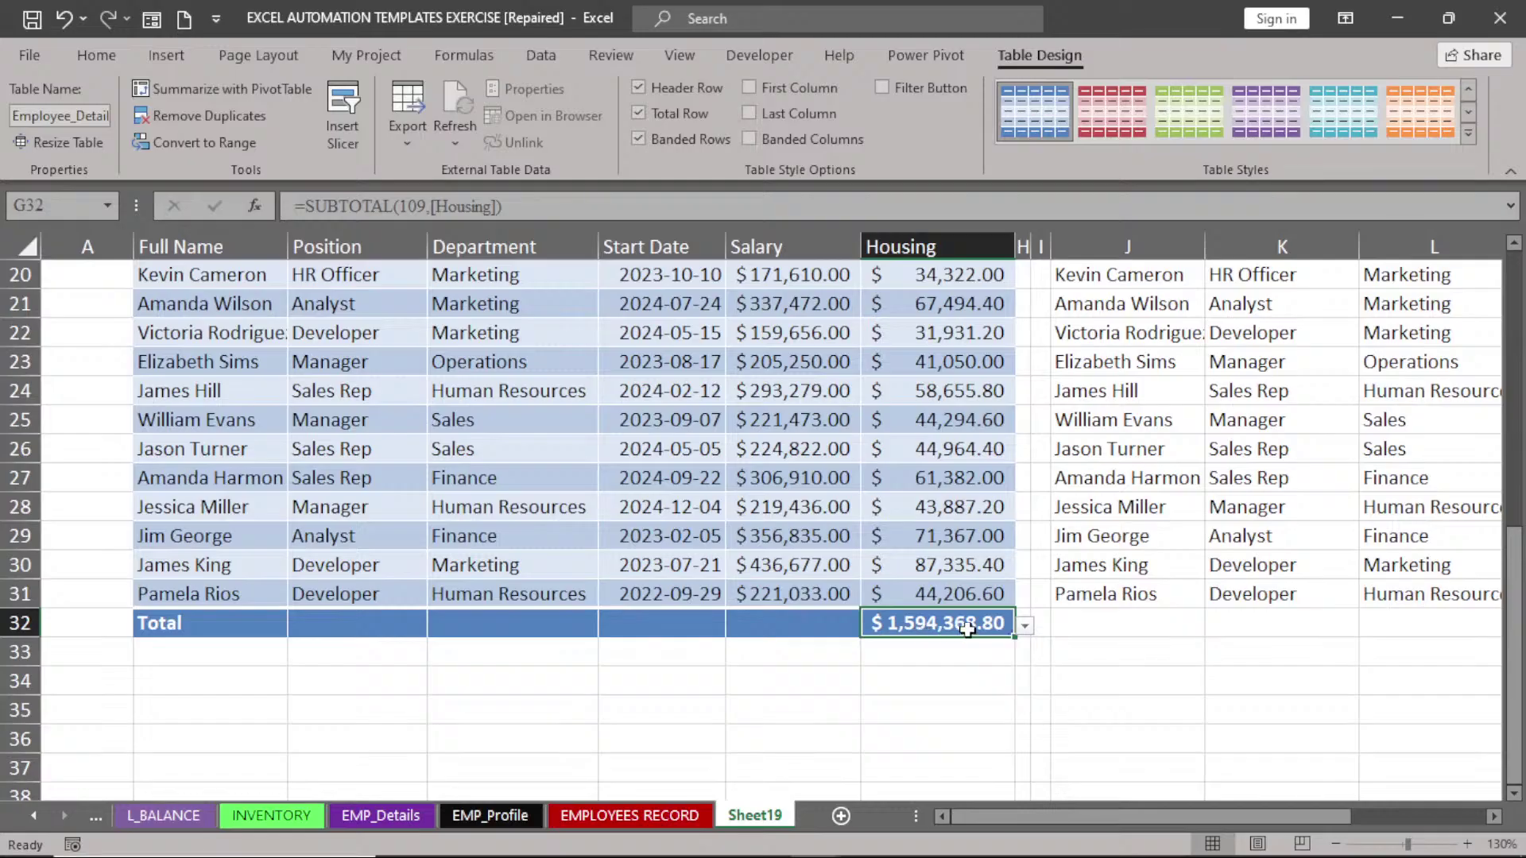
- Switch the Housing summary in the total row to Max and then to Min
left_click(1025, 626)
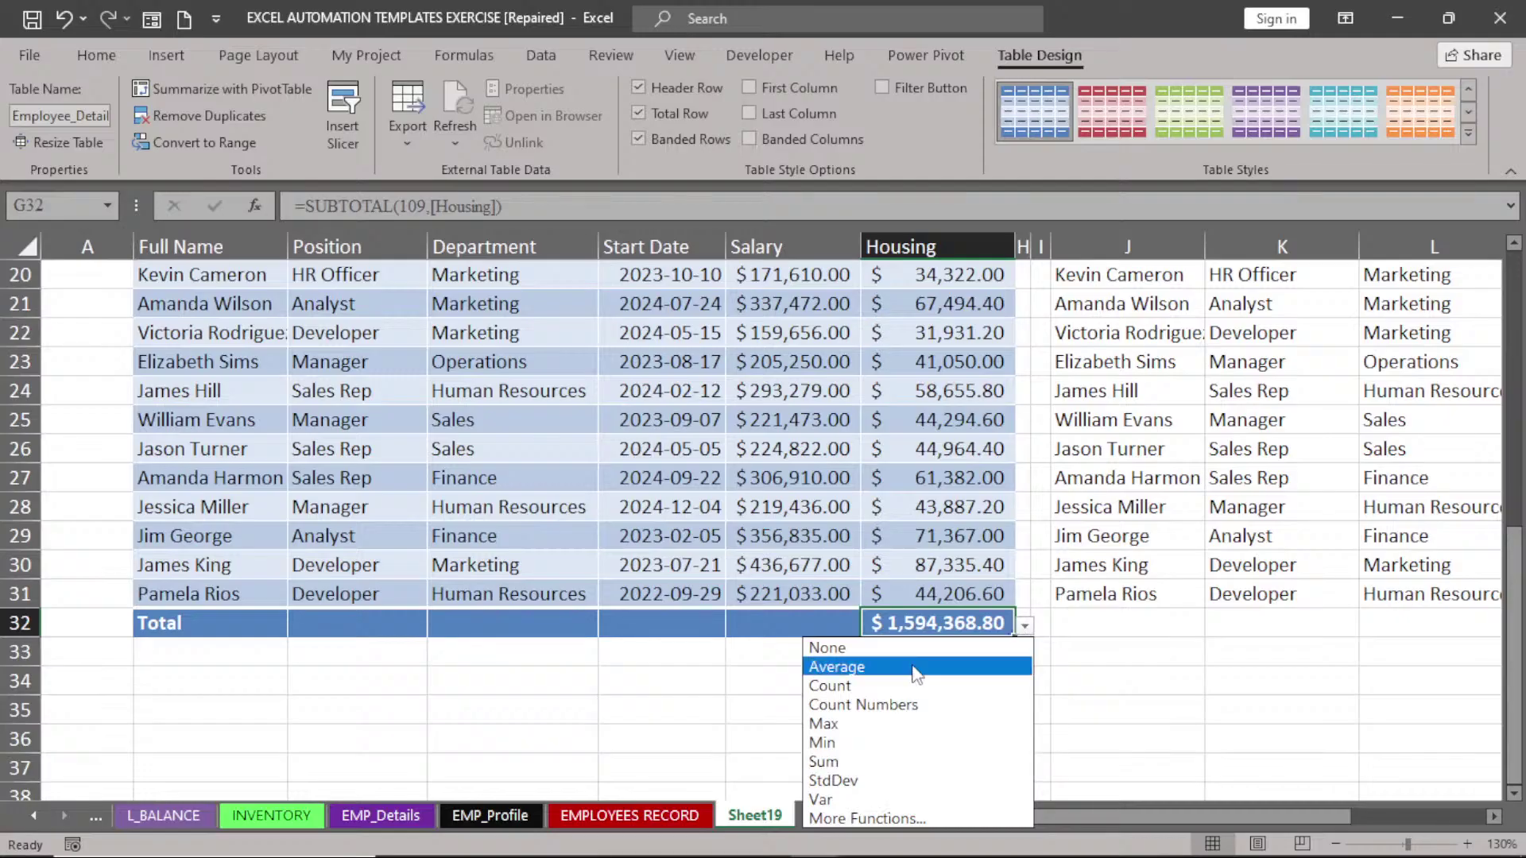
left_click(895, 725)
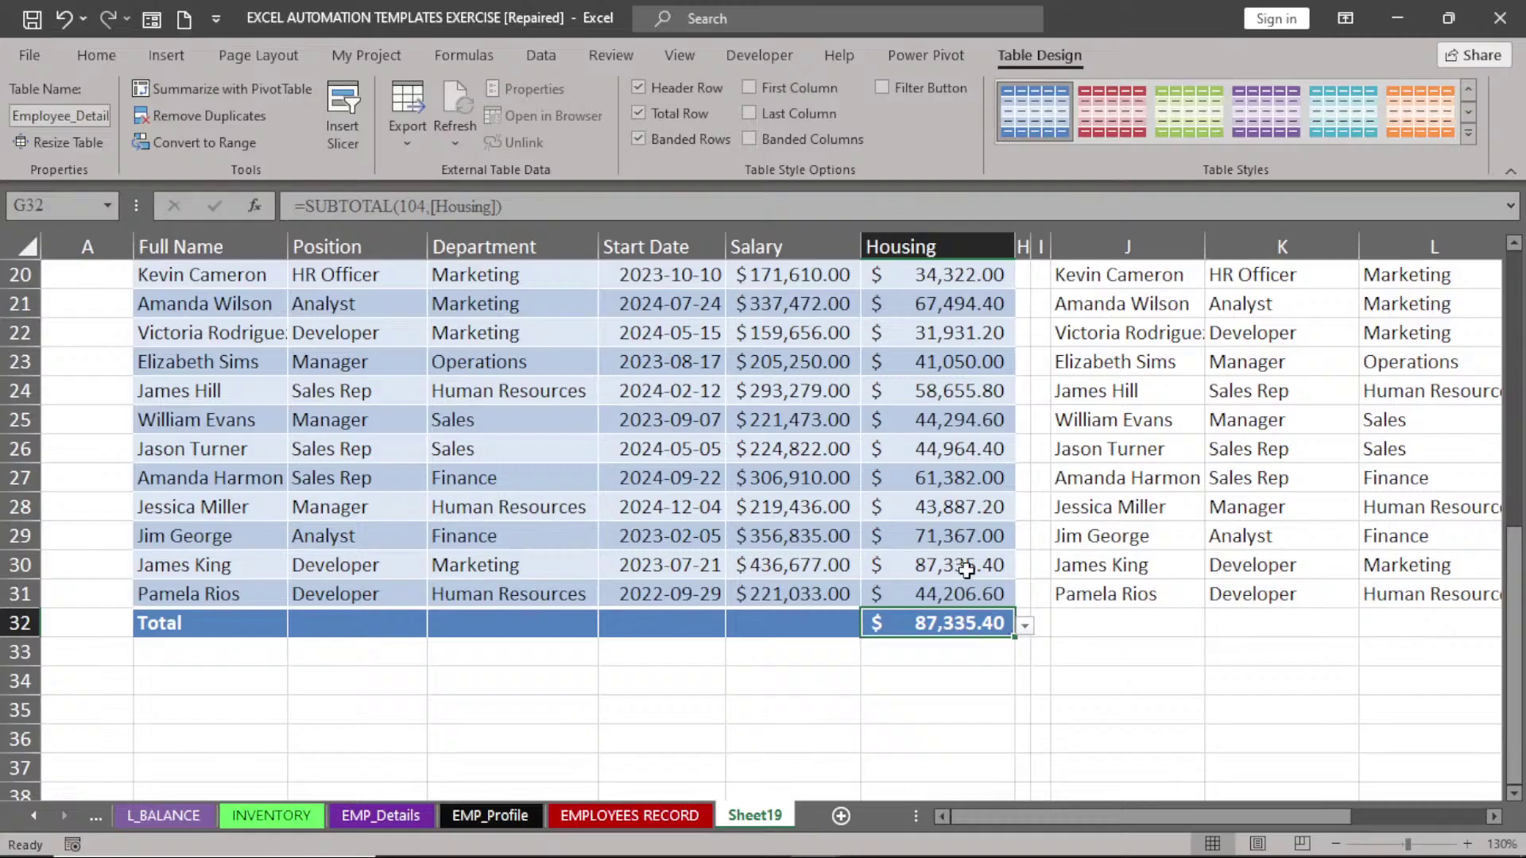
left_click(1026, 626)
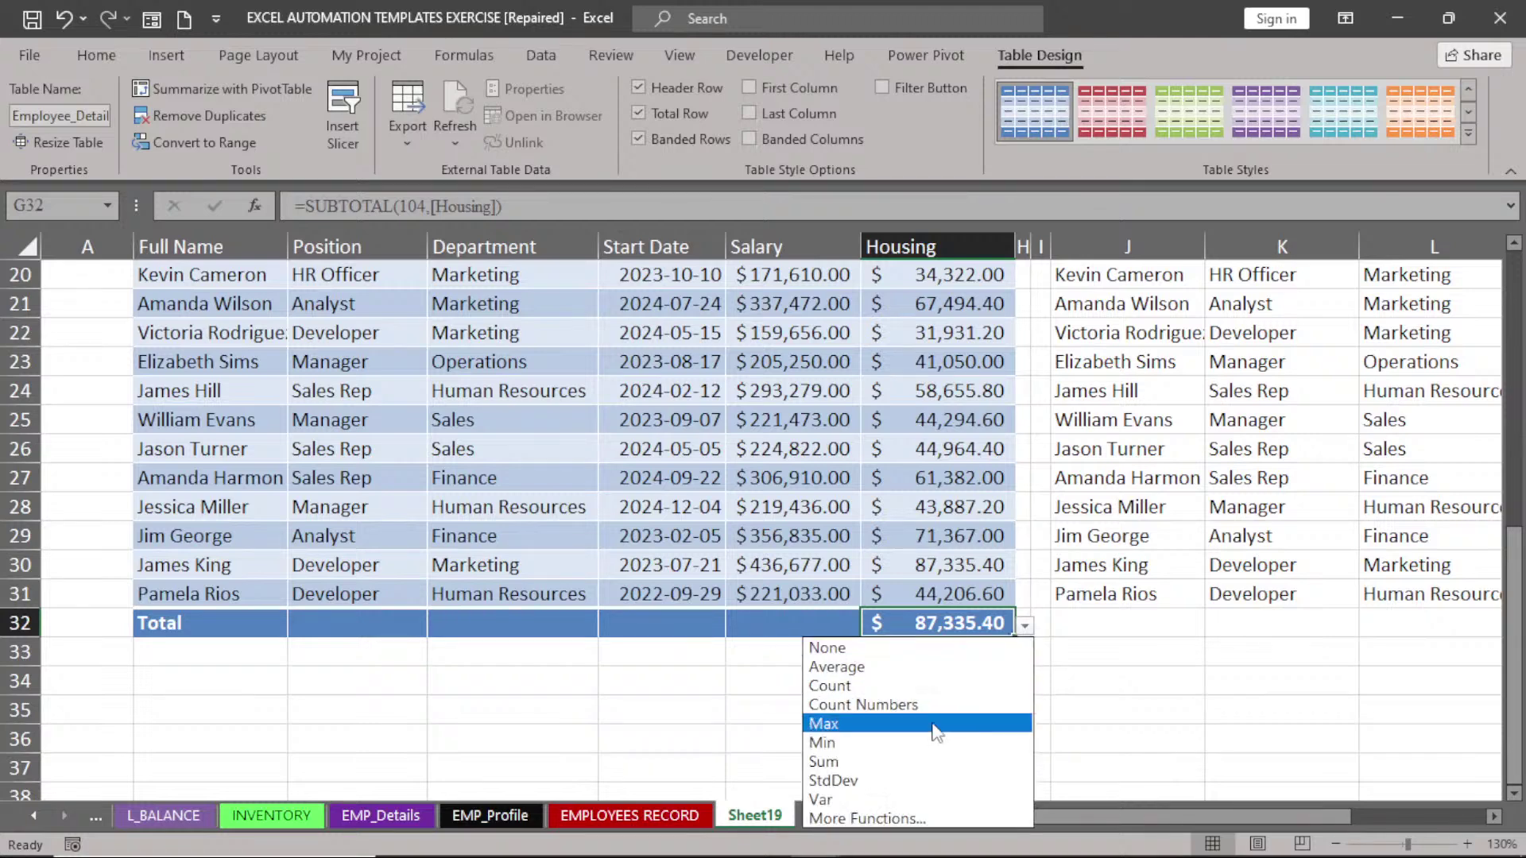
left_click(924, 743)
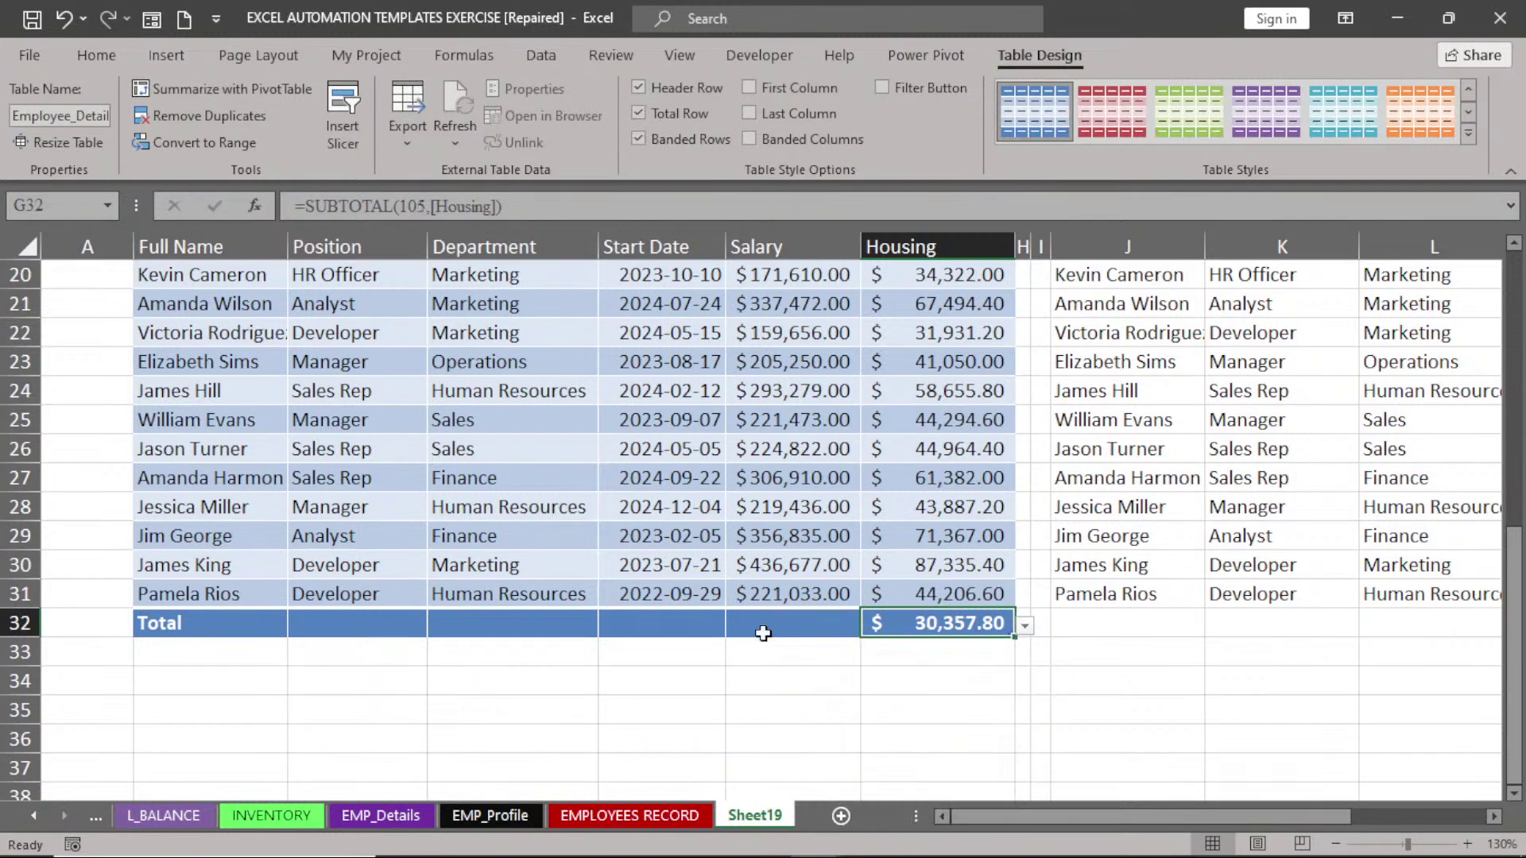
- Add a Sum of the Salary column in total row cell F32 and autofit the Salary column
left_click(763, 634)
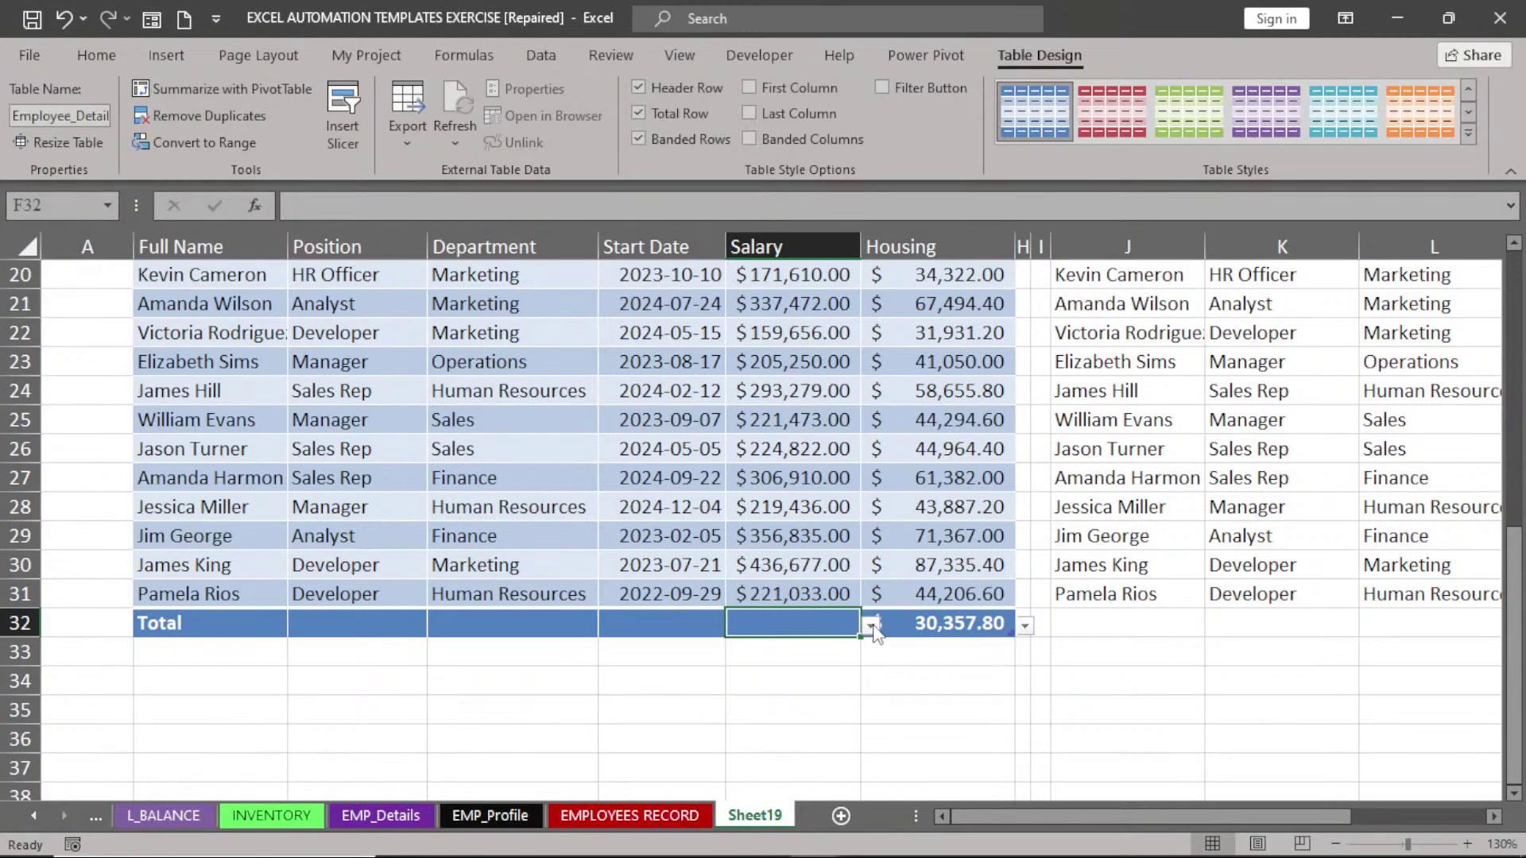
left_click(871, 627)
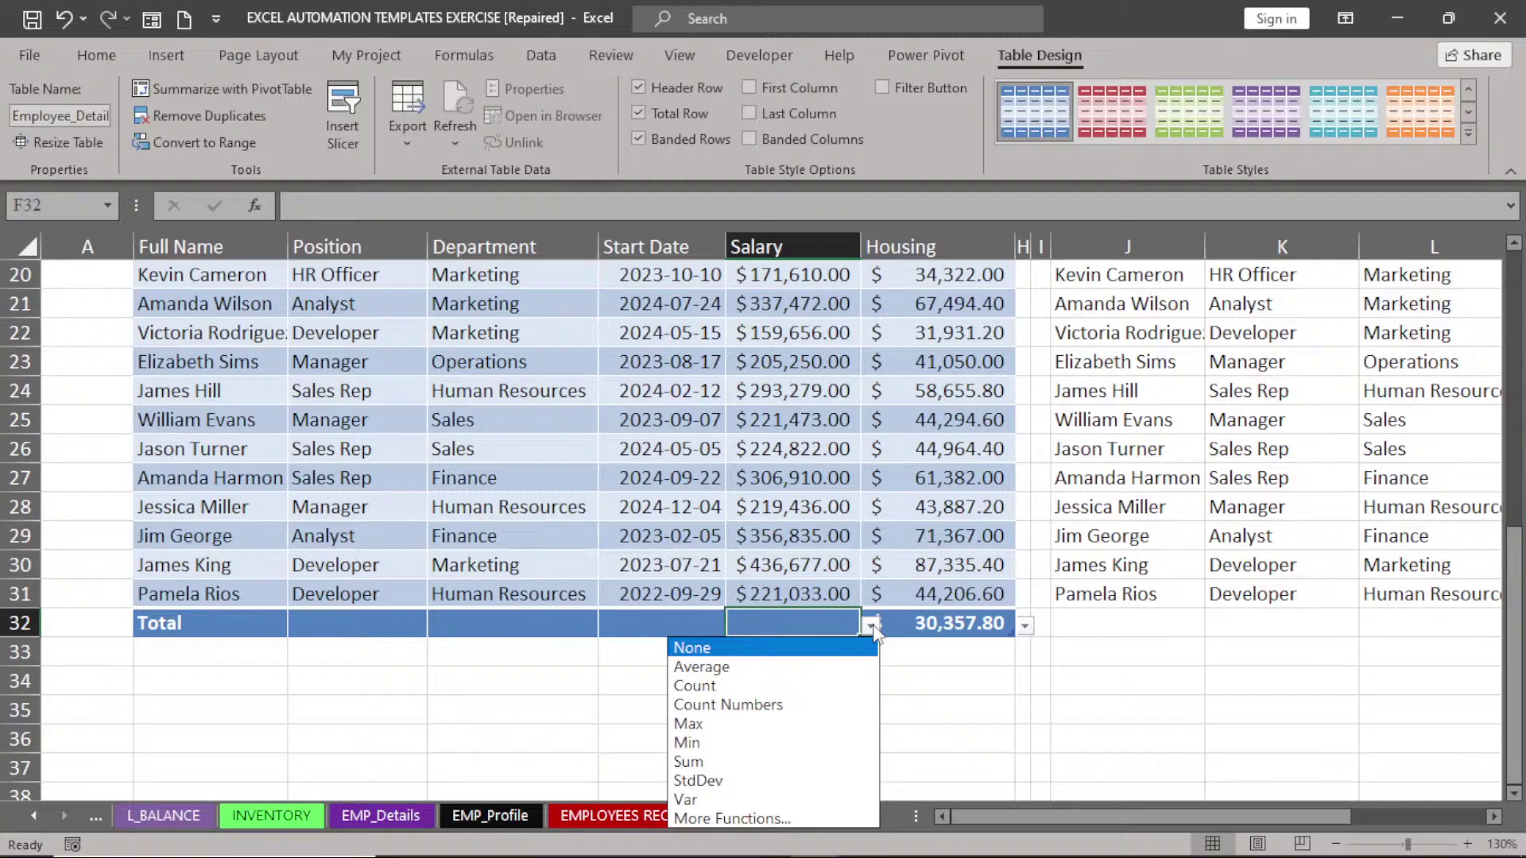
left_click(759, 763)
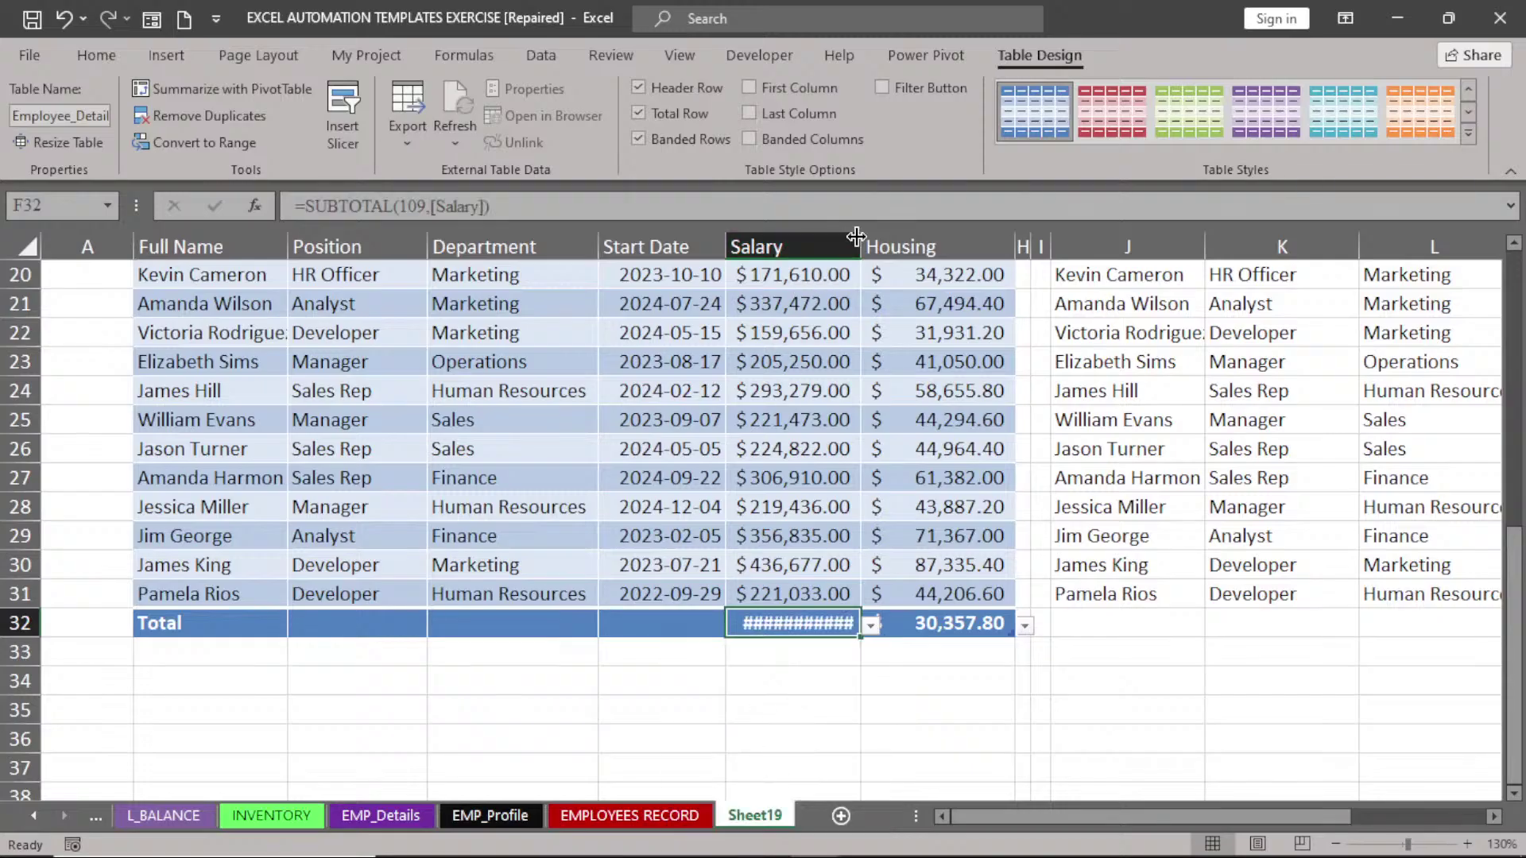
double_click(856, 236)
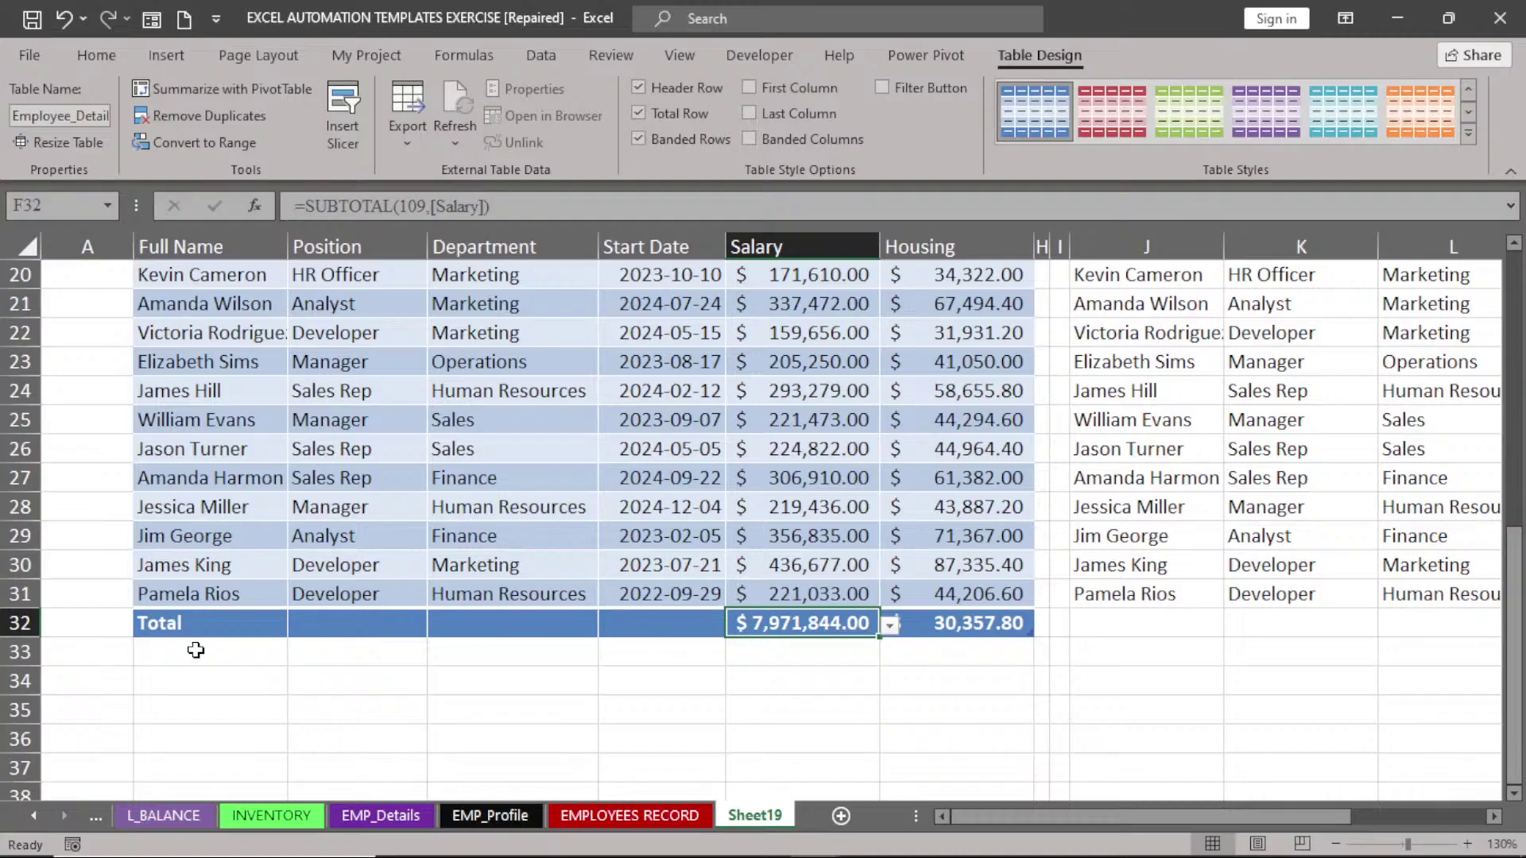
left_click(1173, 573)
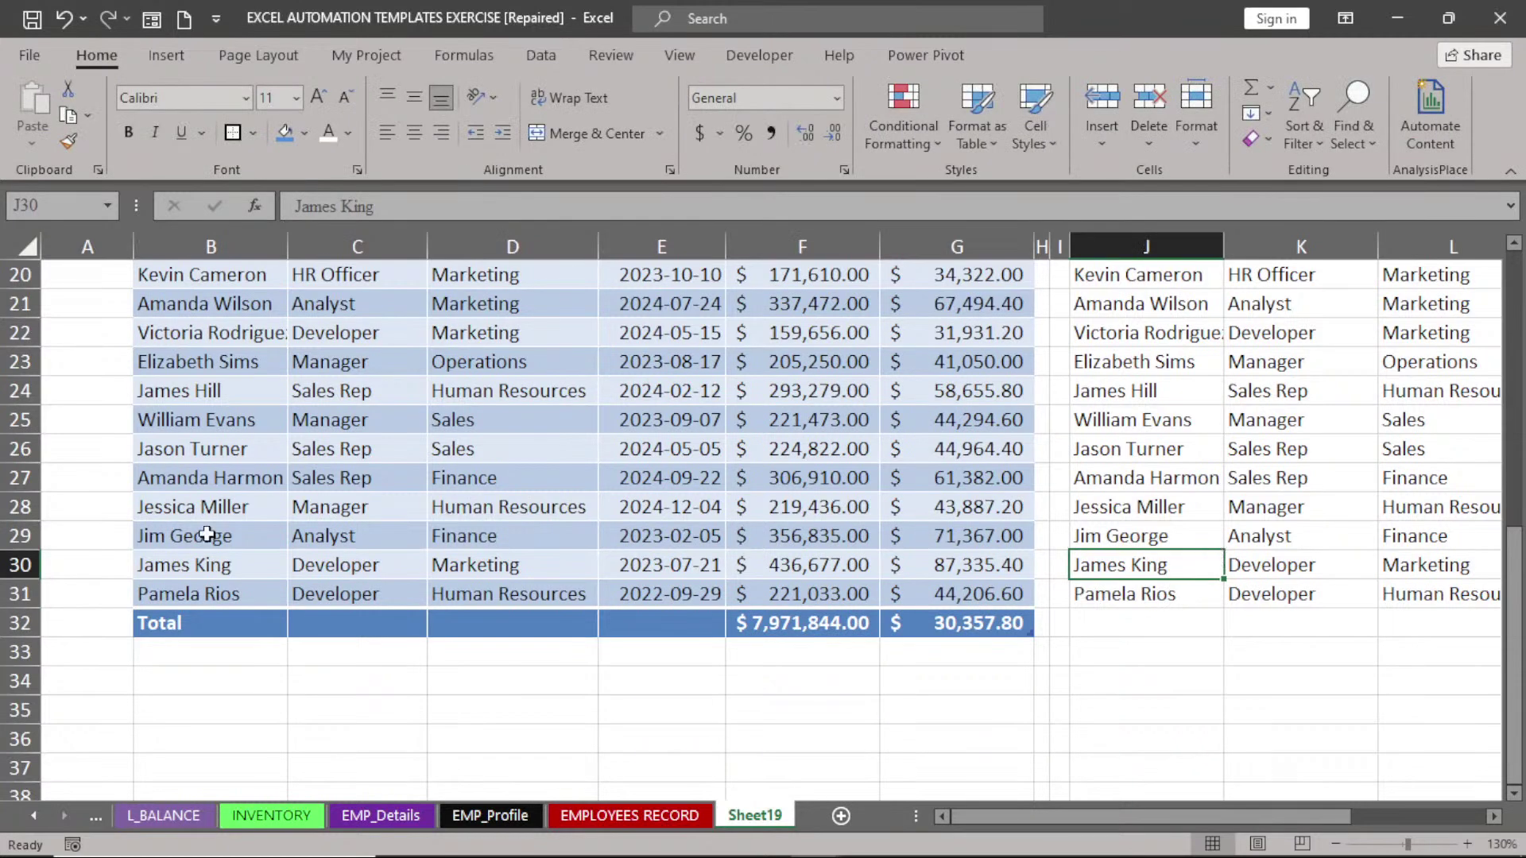
left_click(399, 490)
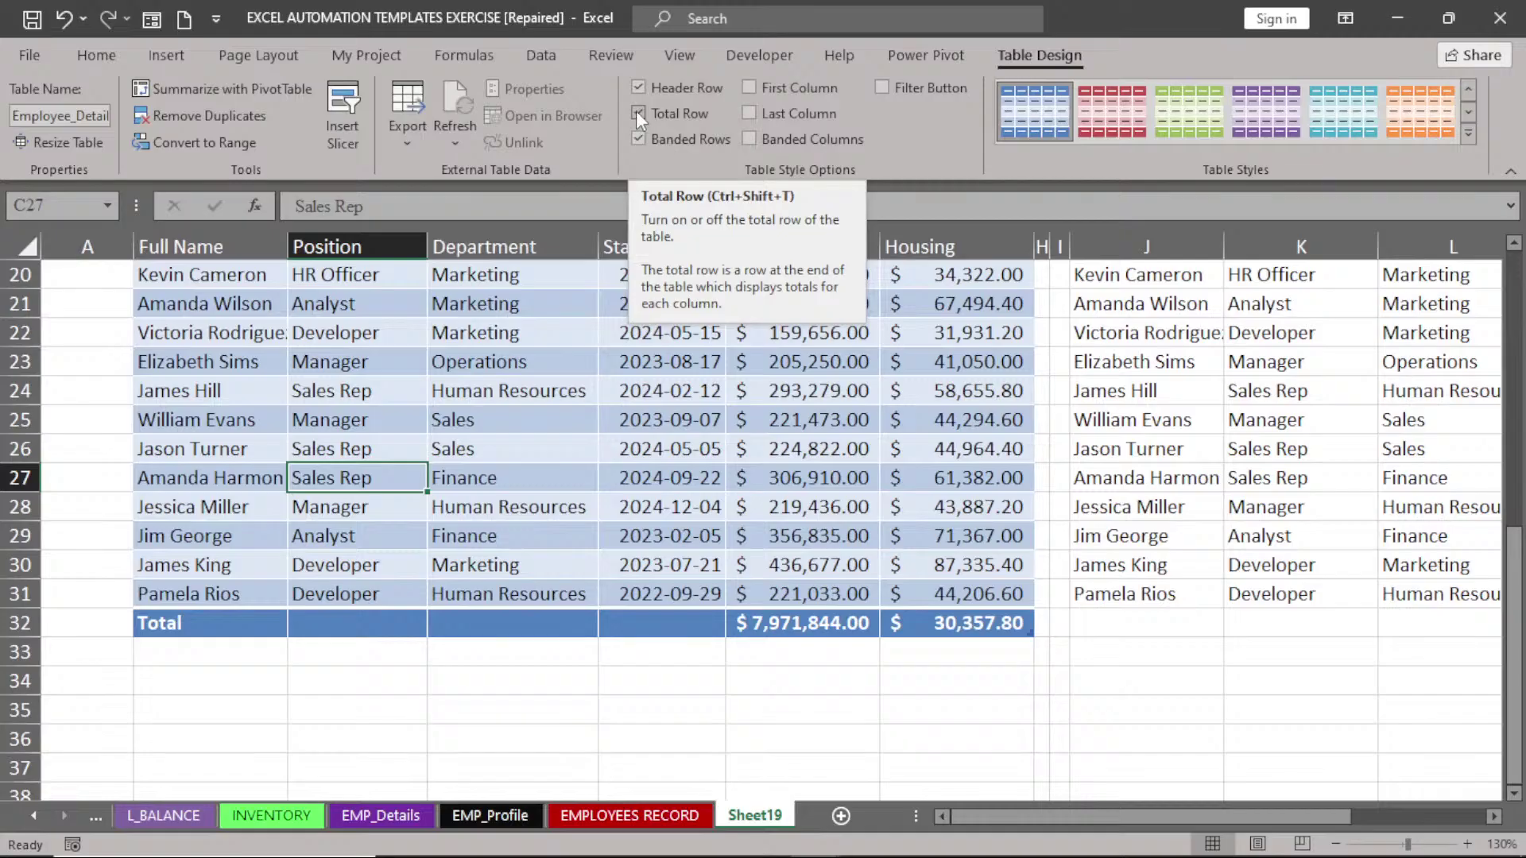
- Turn the Excel table's Header Row off and back on
left_click_drag(1518, 529, 1521, 318)
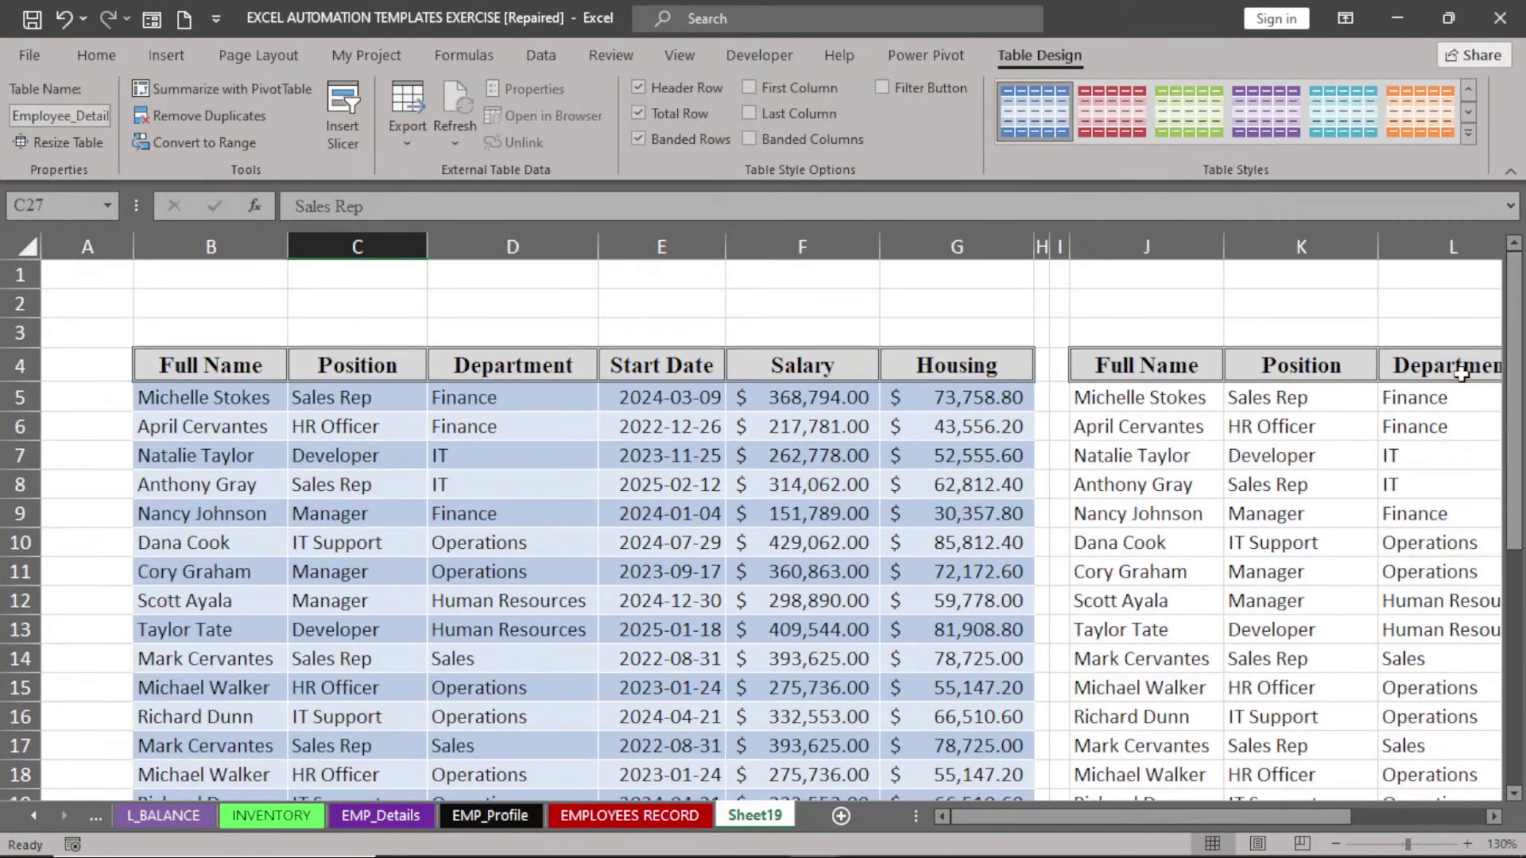
scroll(1217, 453, "down", 1)
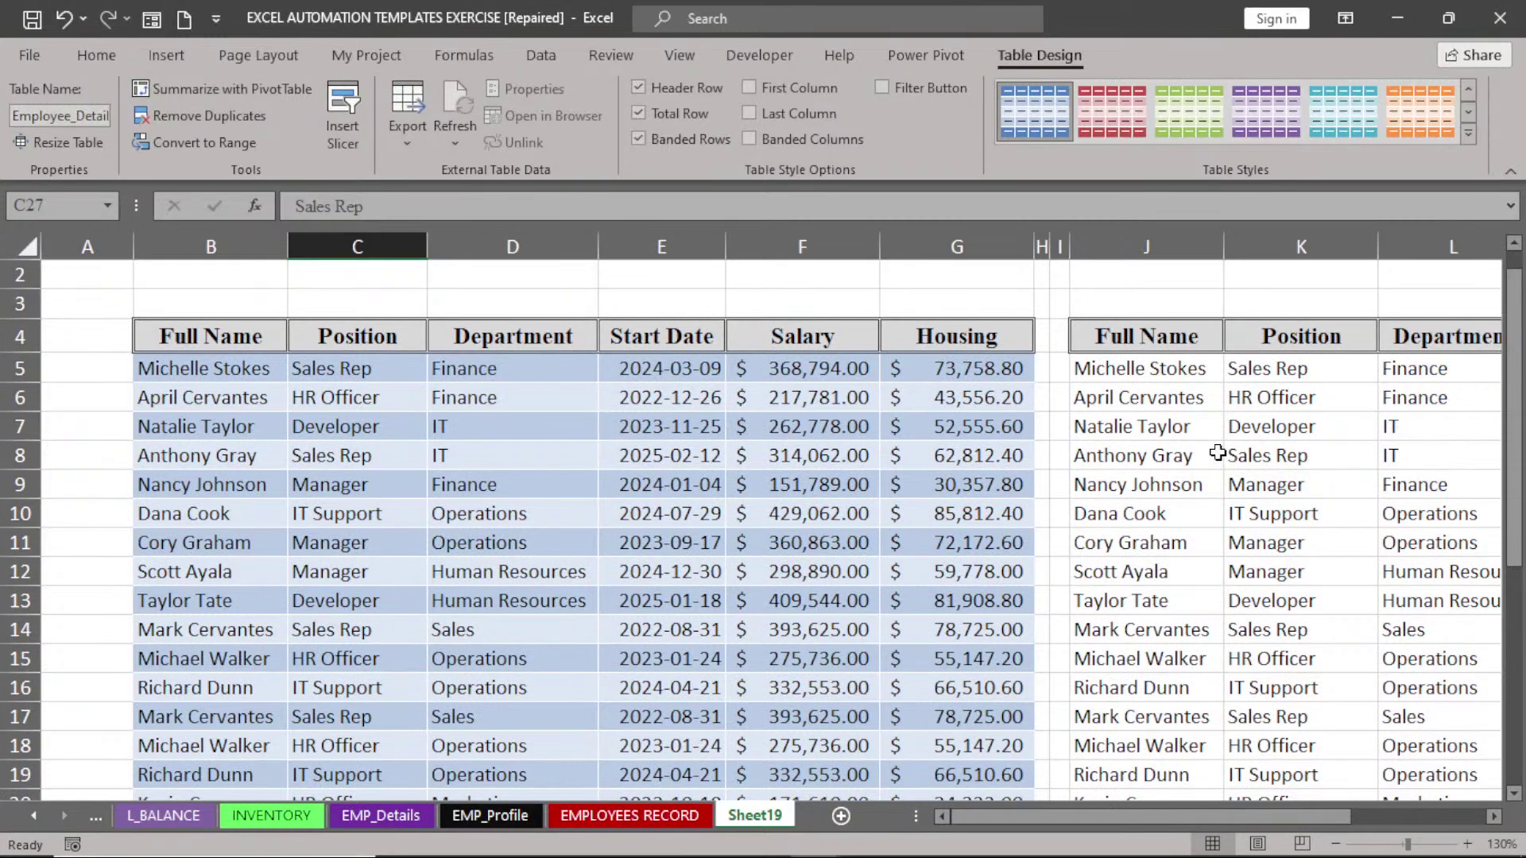
left_click(387, 536)
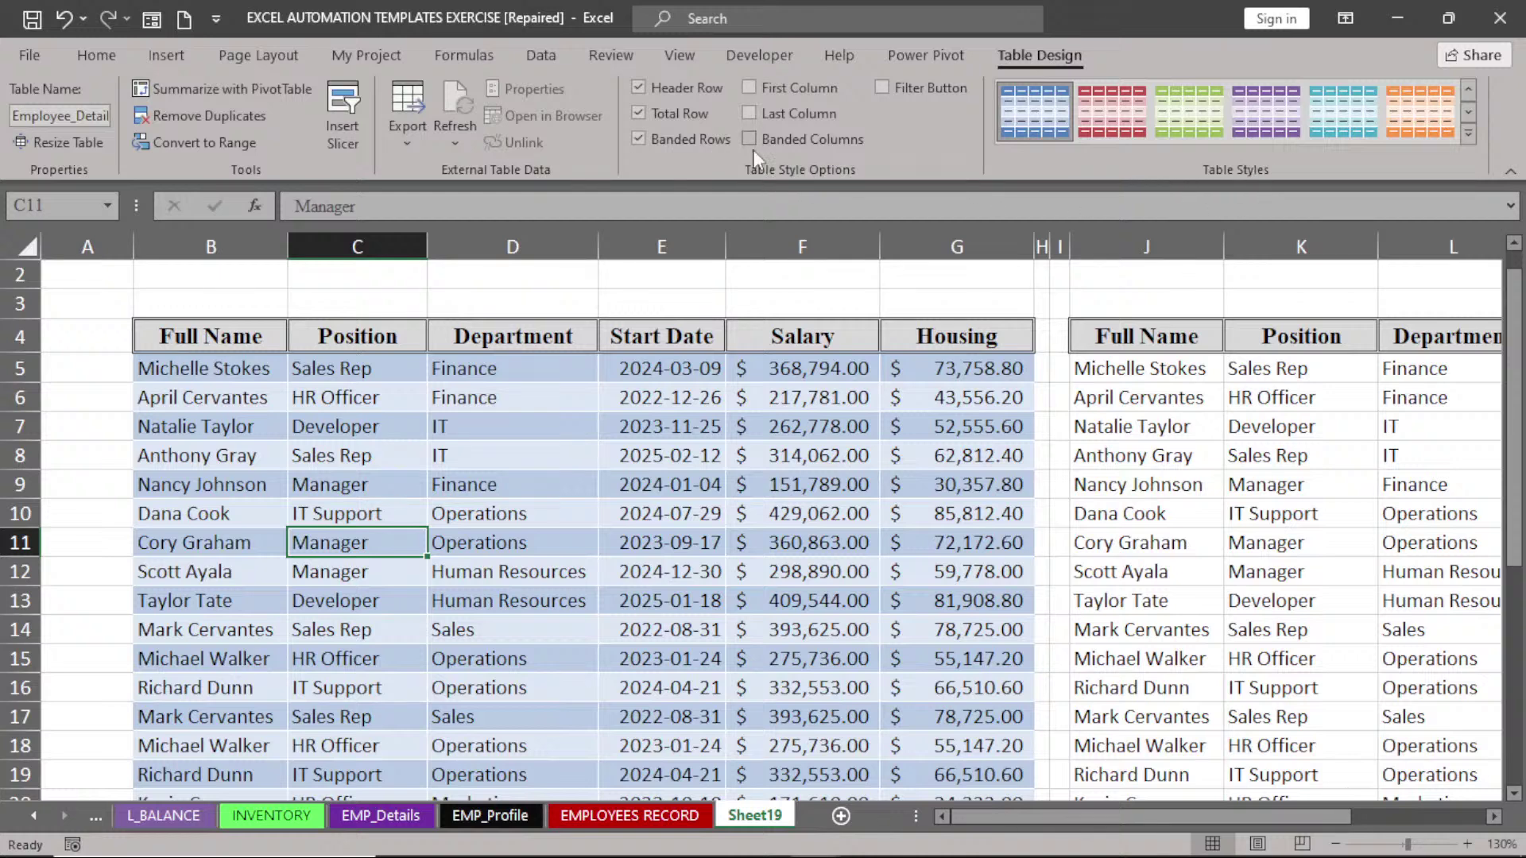
left_click(638, 85)
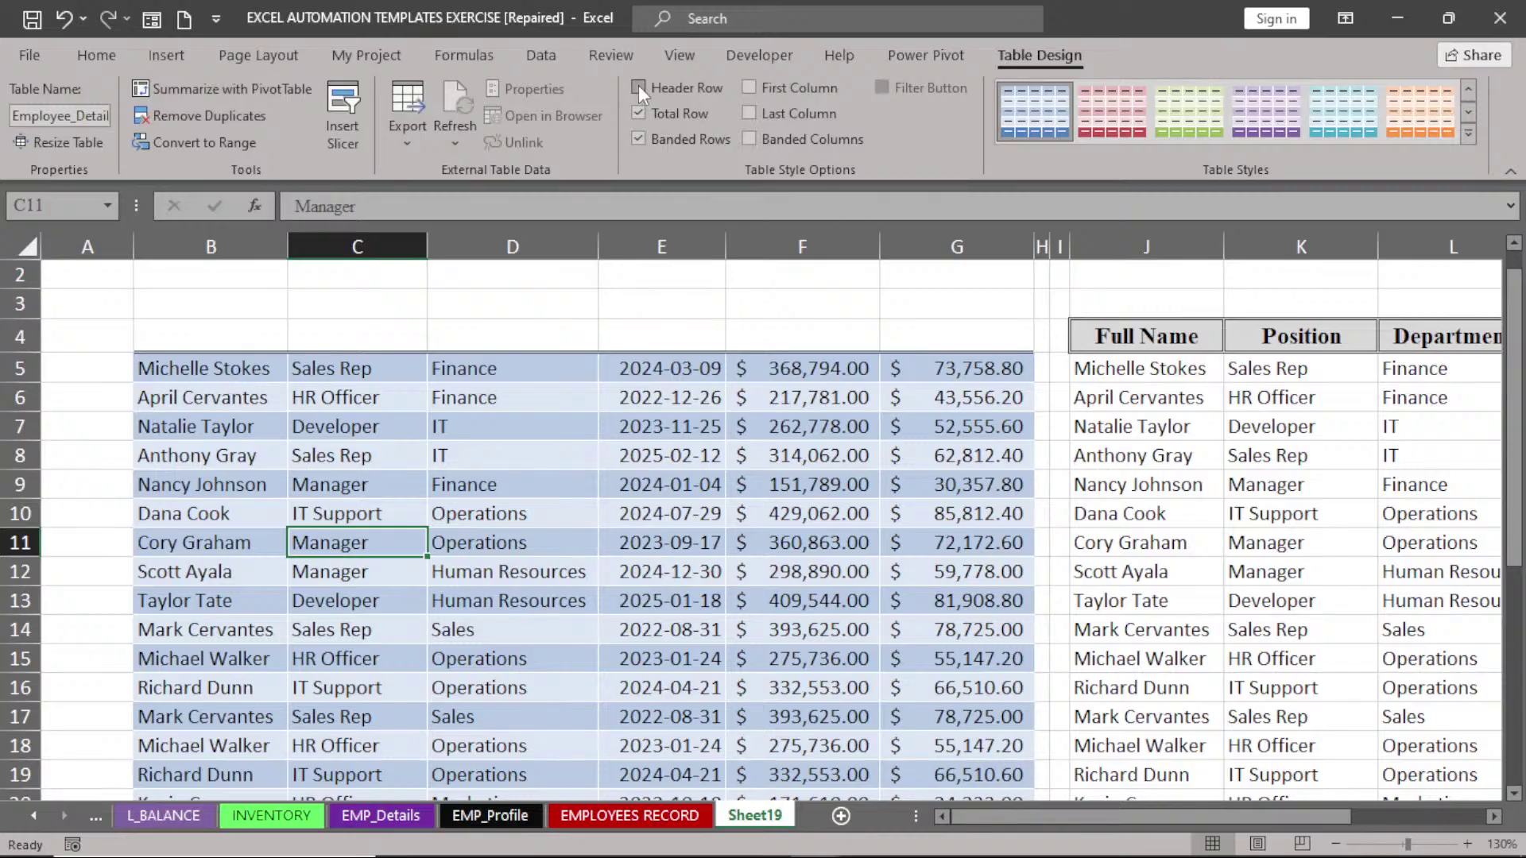
left_click(638, 87)
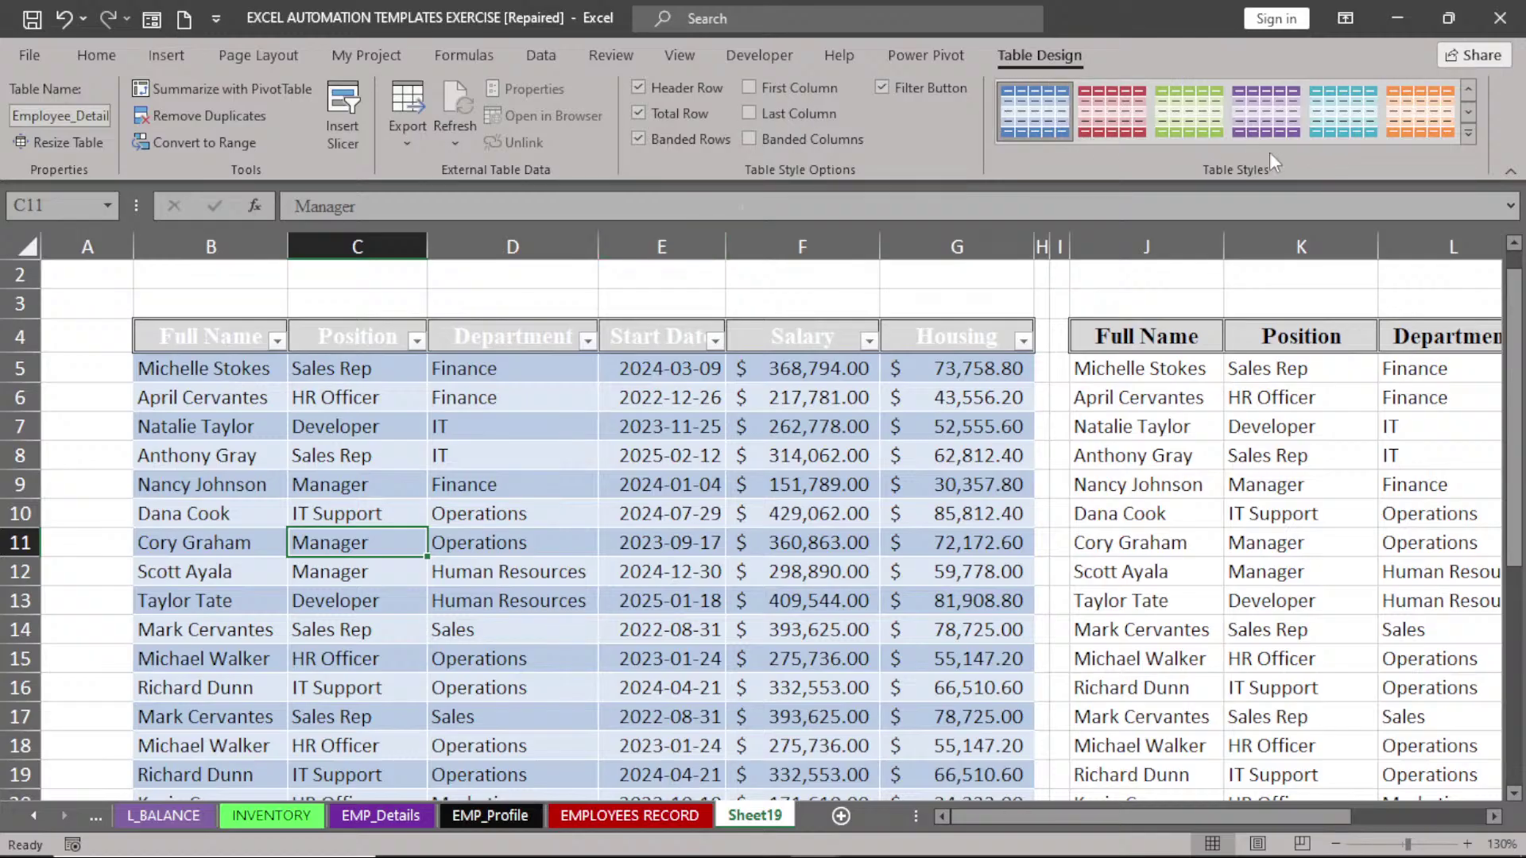
- Look over the Light and Medium table styles without applying one
left_click(1469, 133)
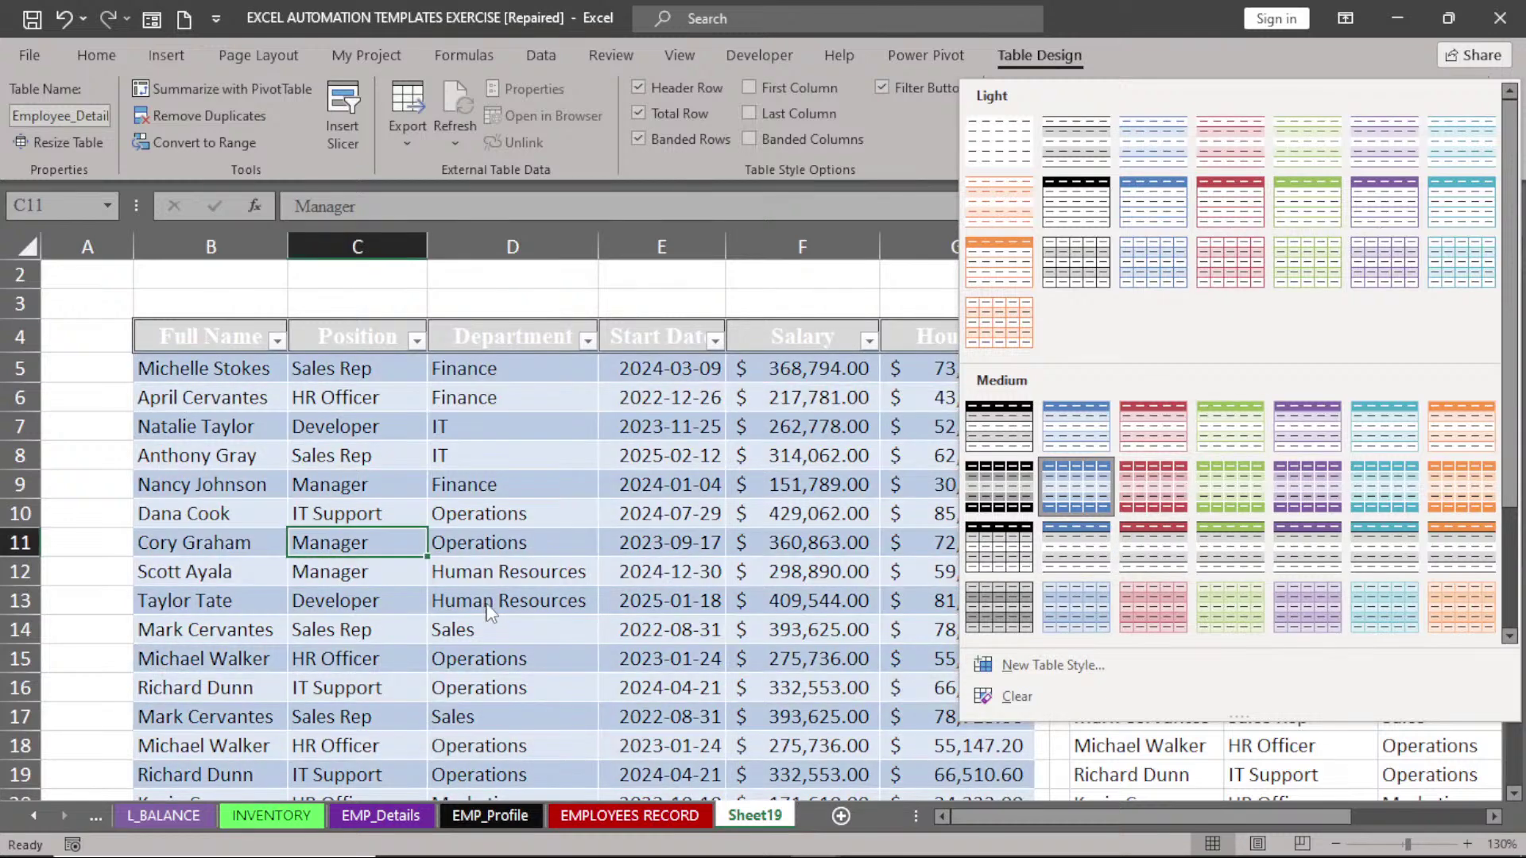
key("Escape")
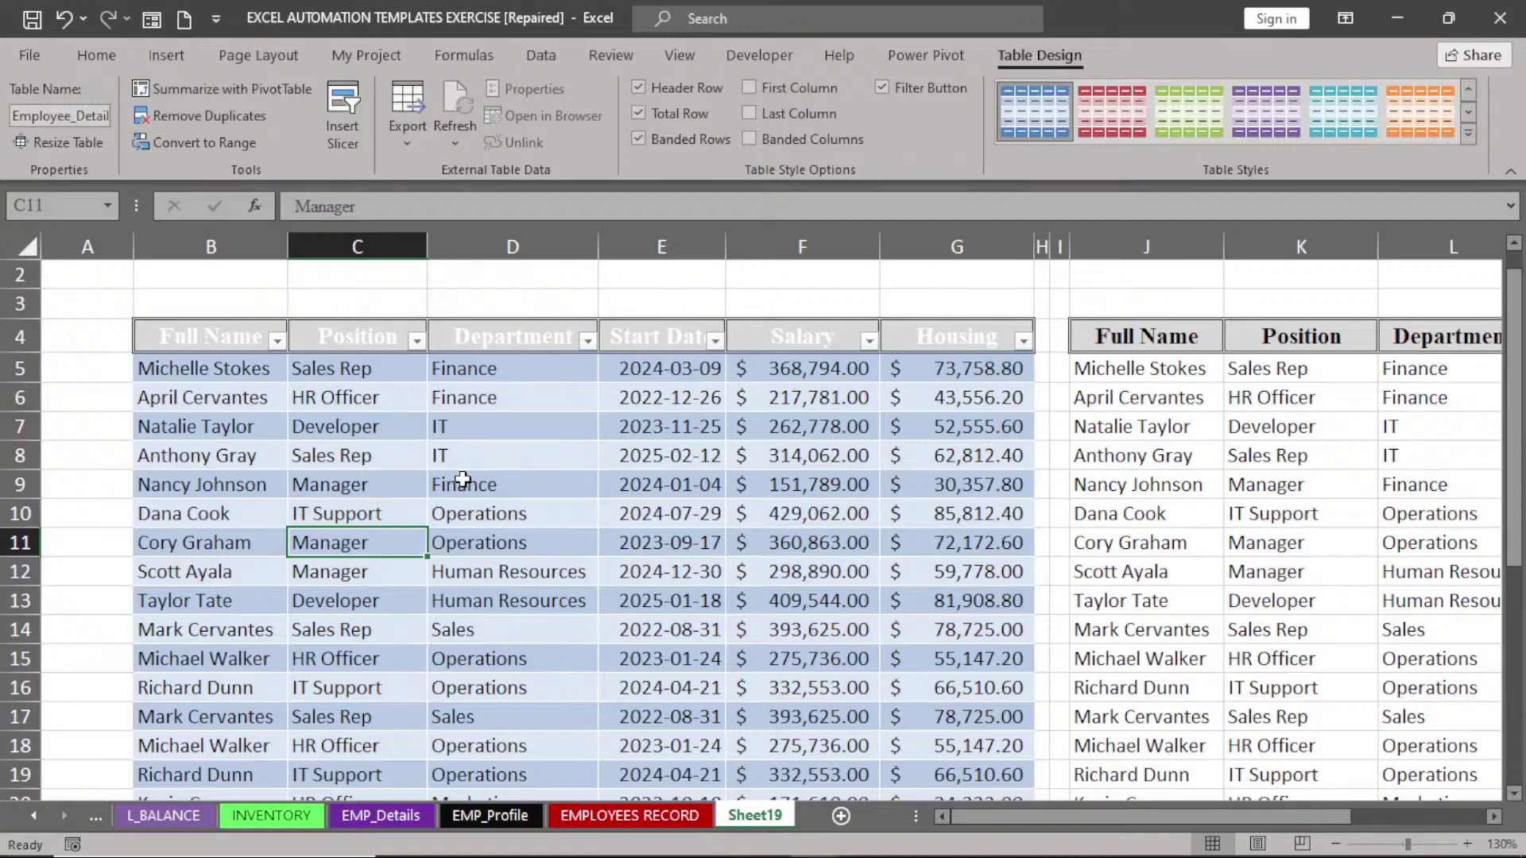
- Convert the Employee_Details table to a normal range and check its header cells
left_click(202, 145)
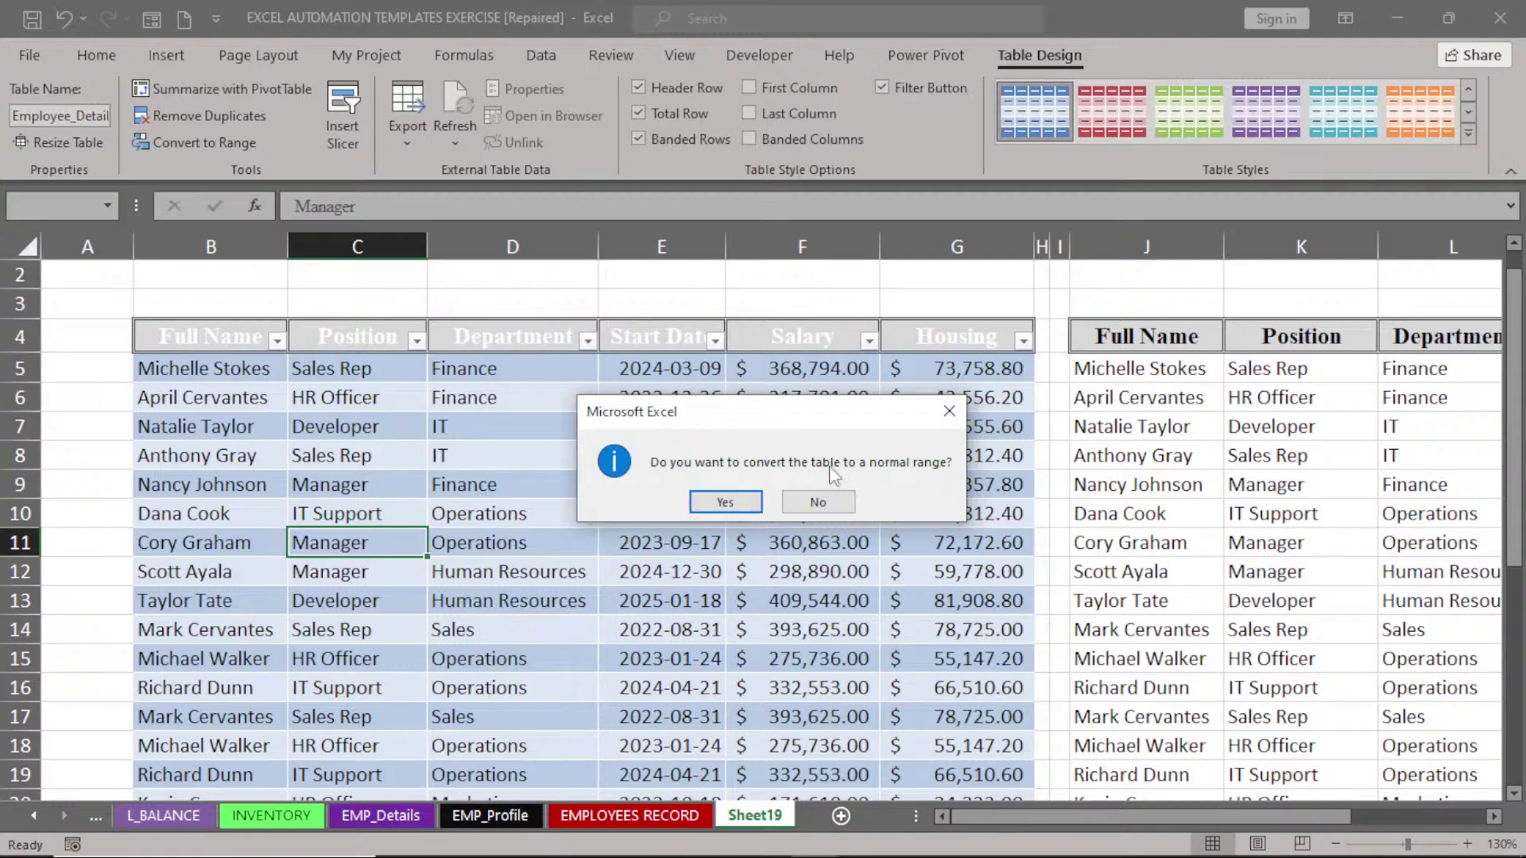
left_click(724, 502)
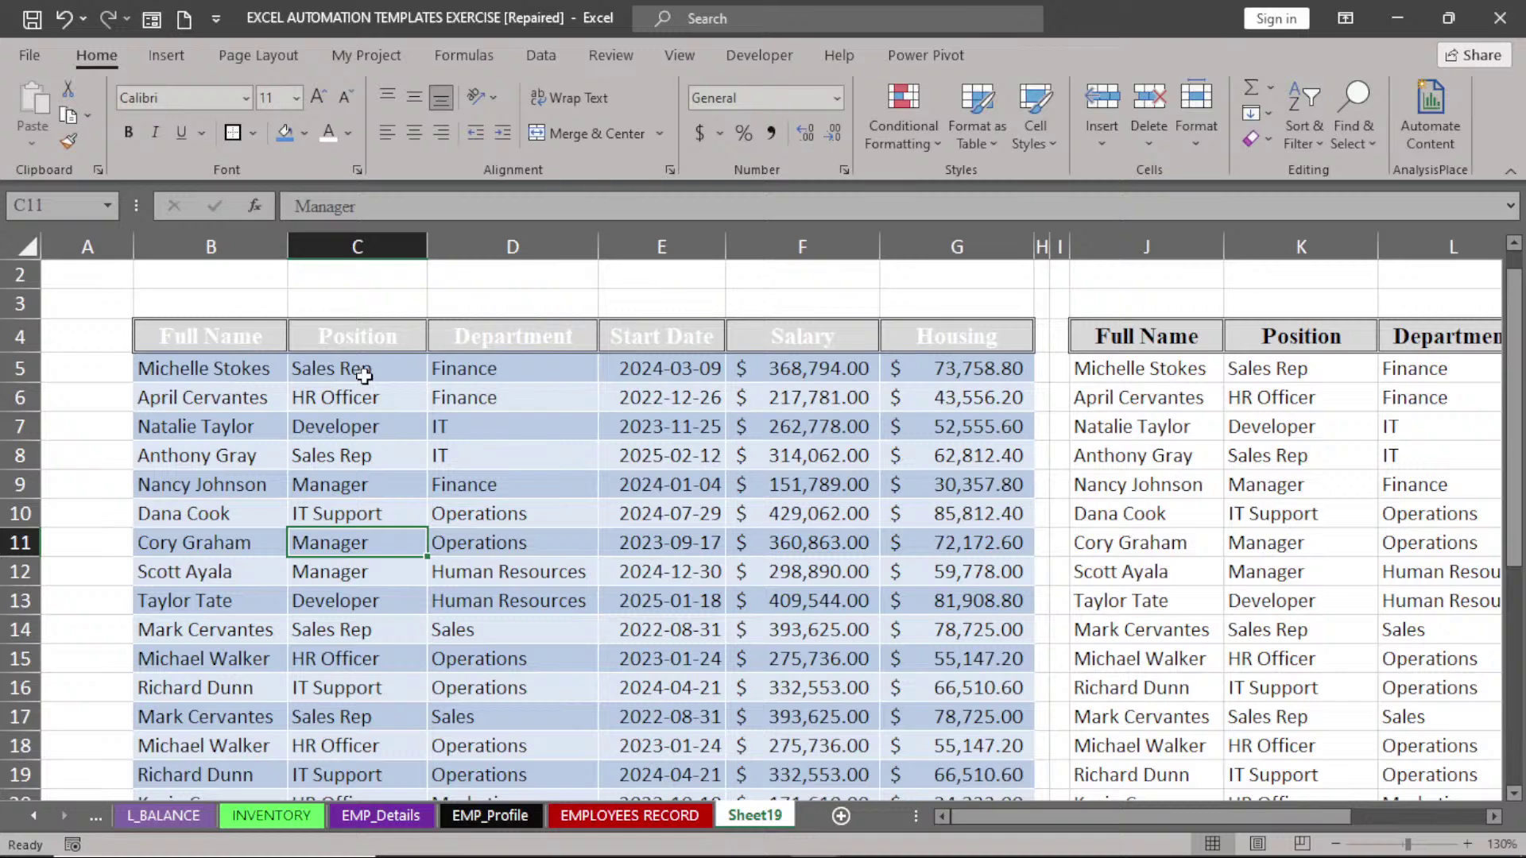
left_click(267, 338)
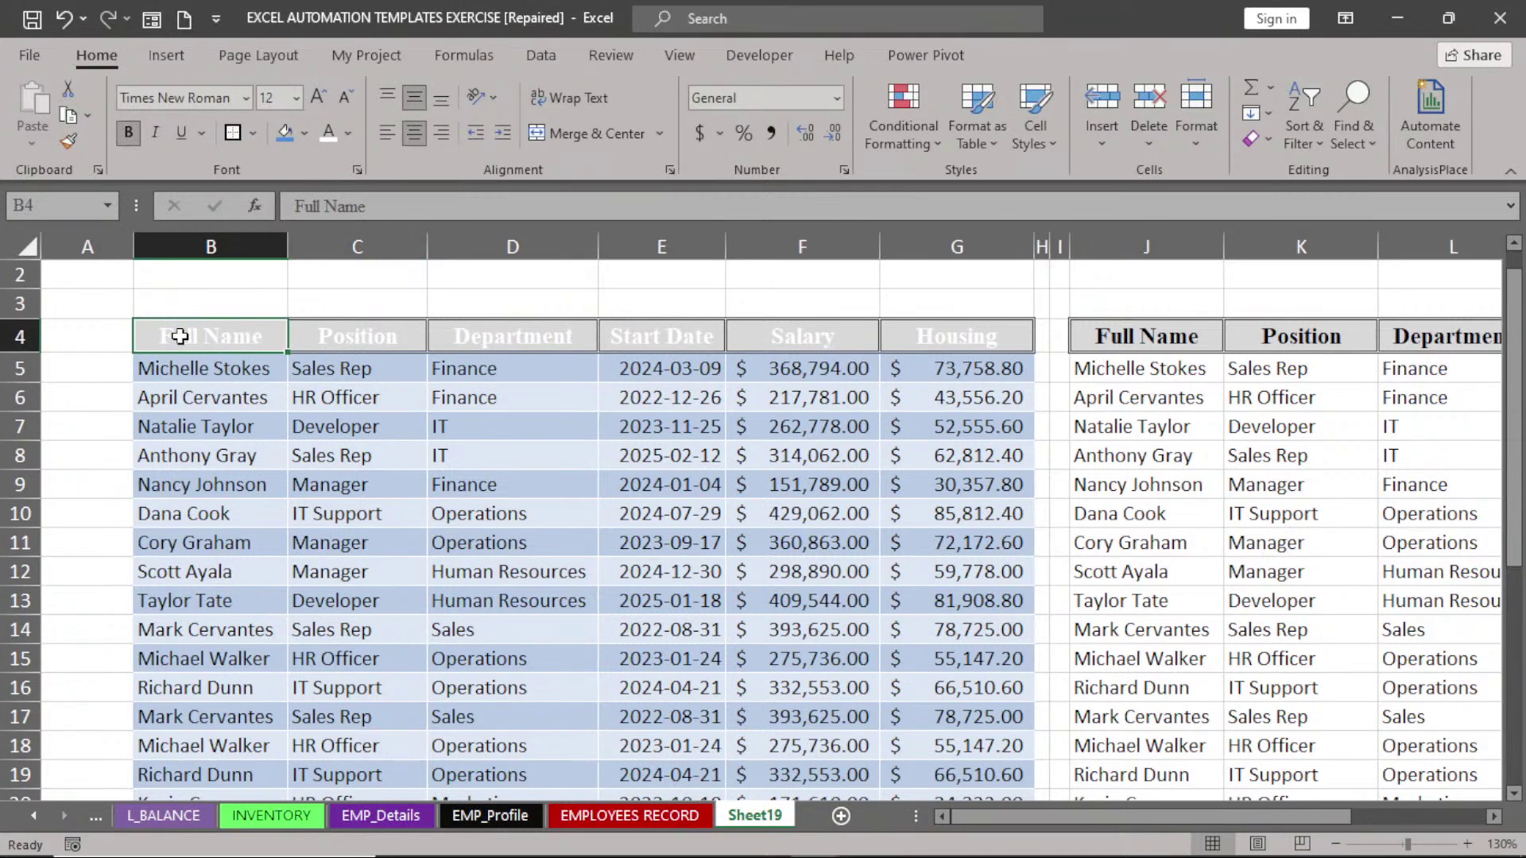
left_click(953, 337)
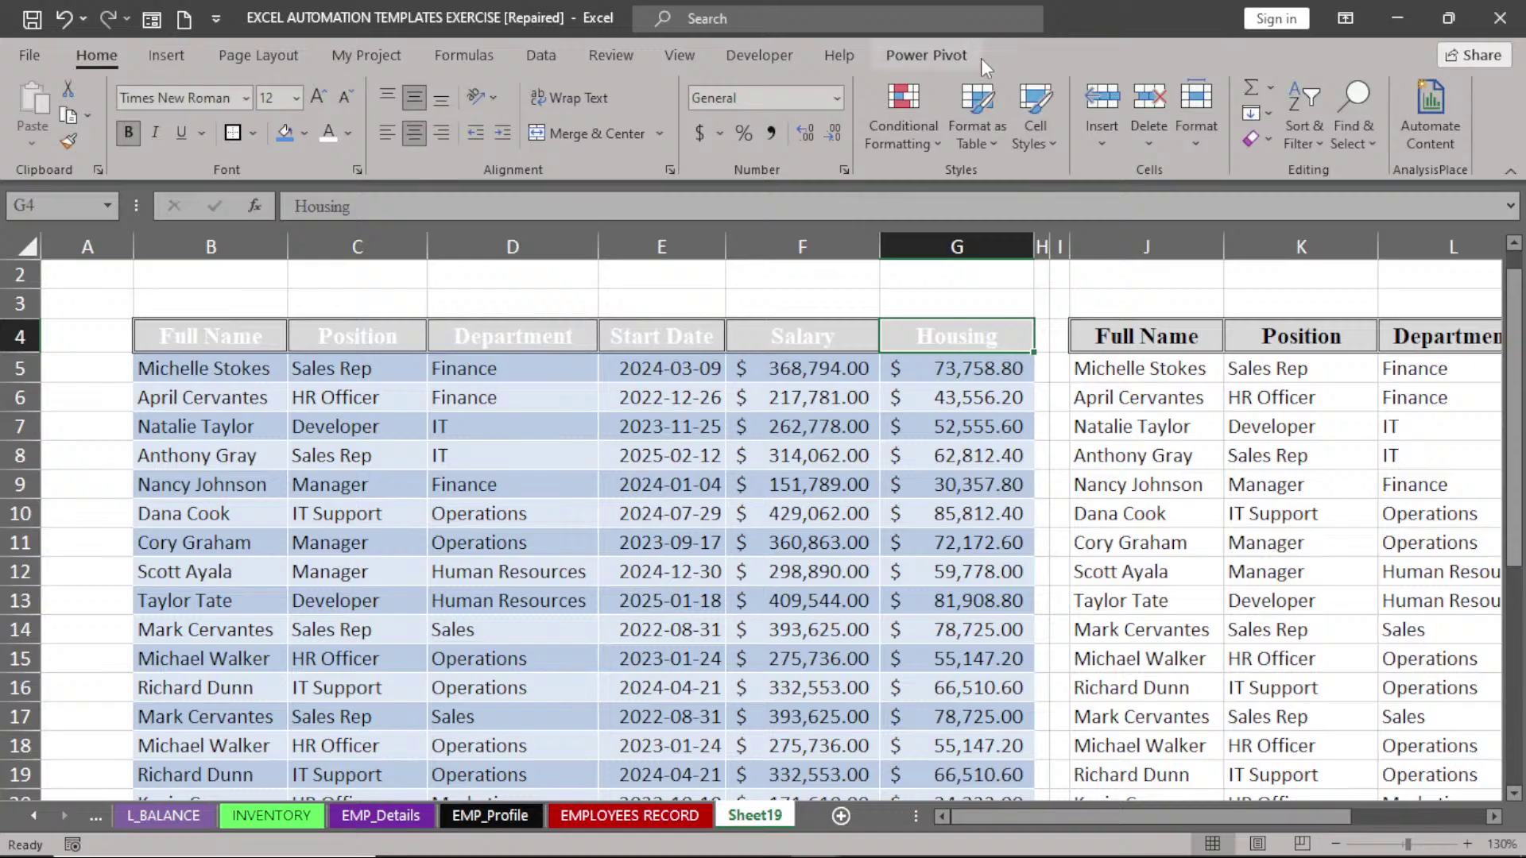
left_click(701, 549)
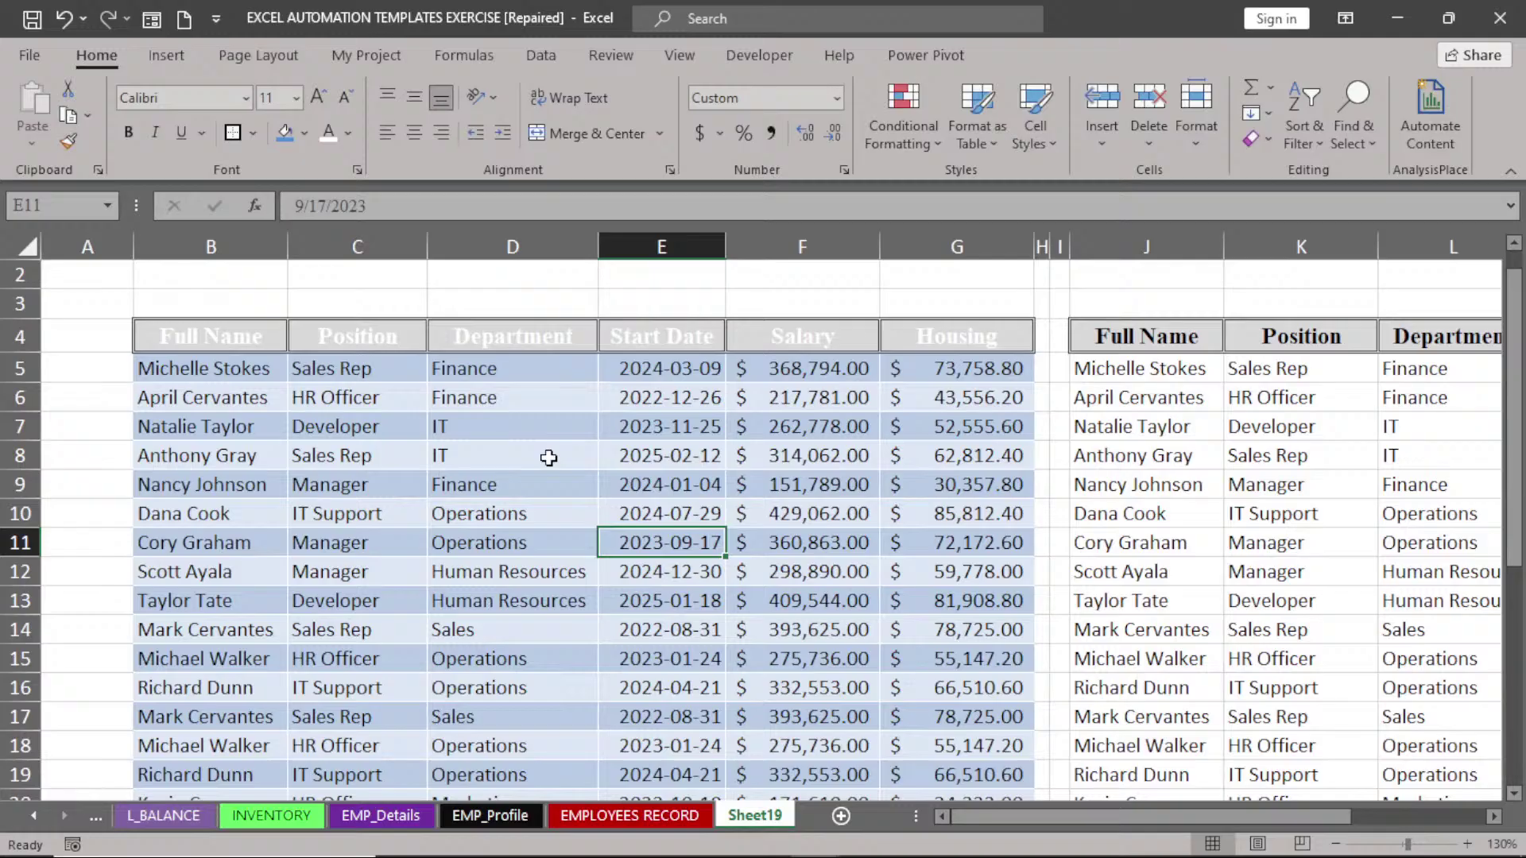
- Copy the plain range's rows J25:O28 and paste them at B33, directly below the Total row
left_click_drag(1514, 334, 1485, 690)
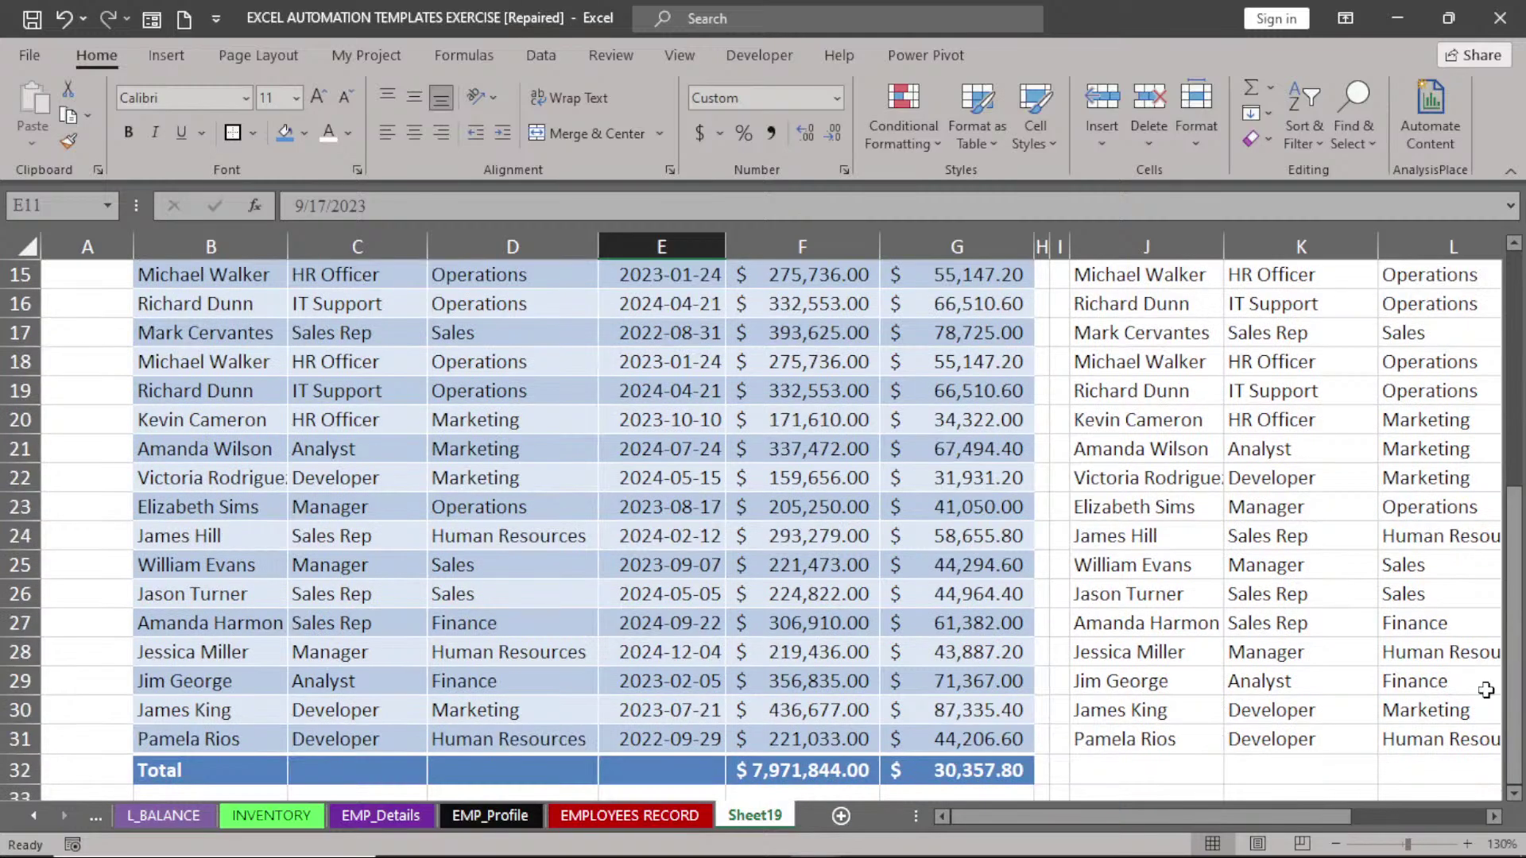
left_click_drag(1085, 567, 1403, 618)
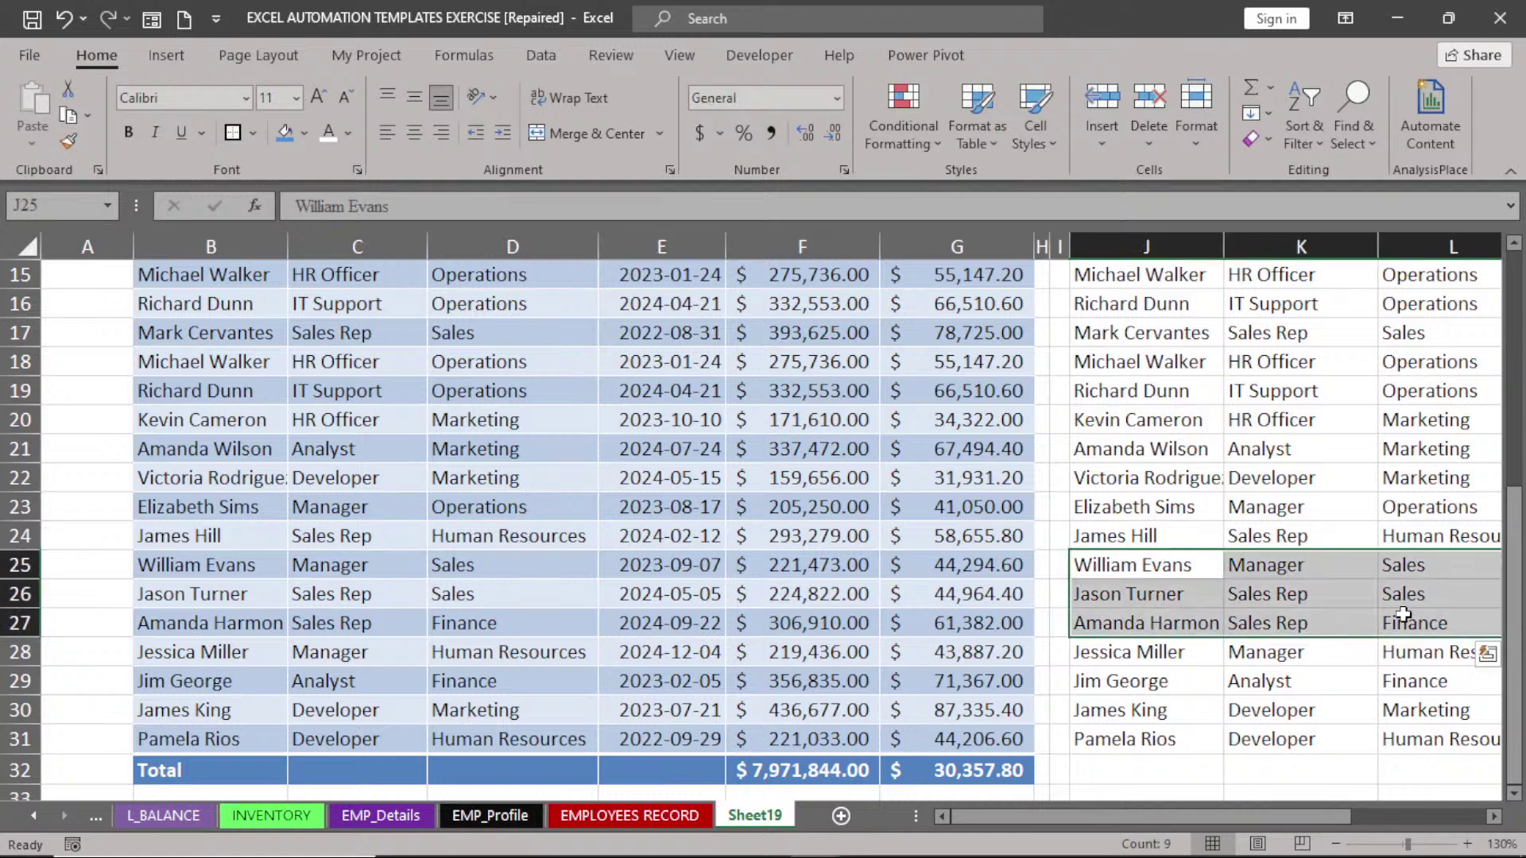
left_click(1494, 817)
left_click(1494, 816)
left_click(1494, 817)
left_click(1494, 816)
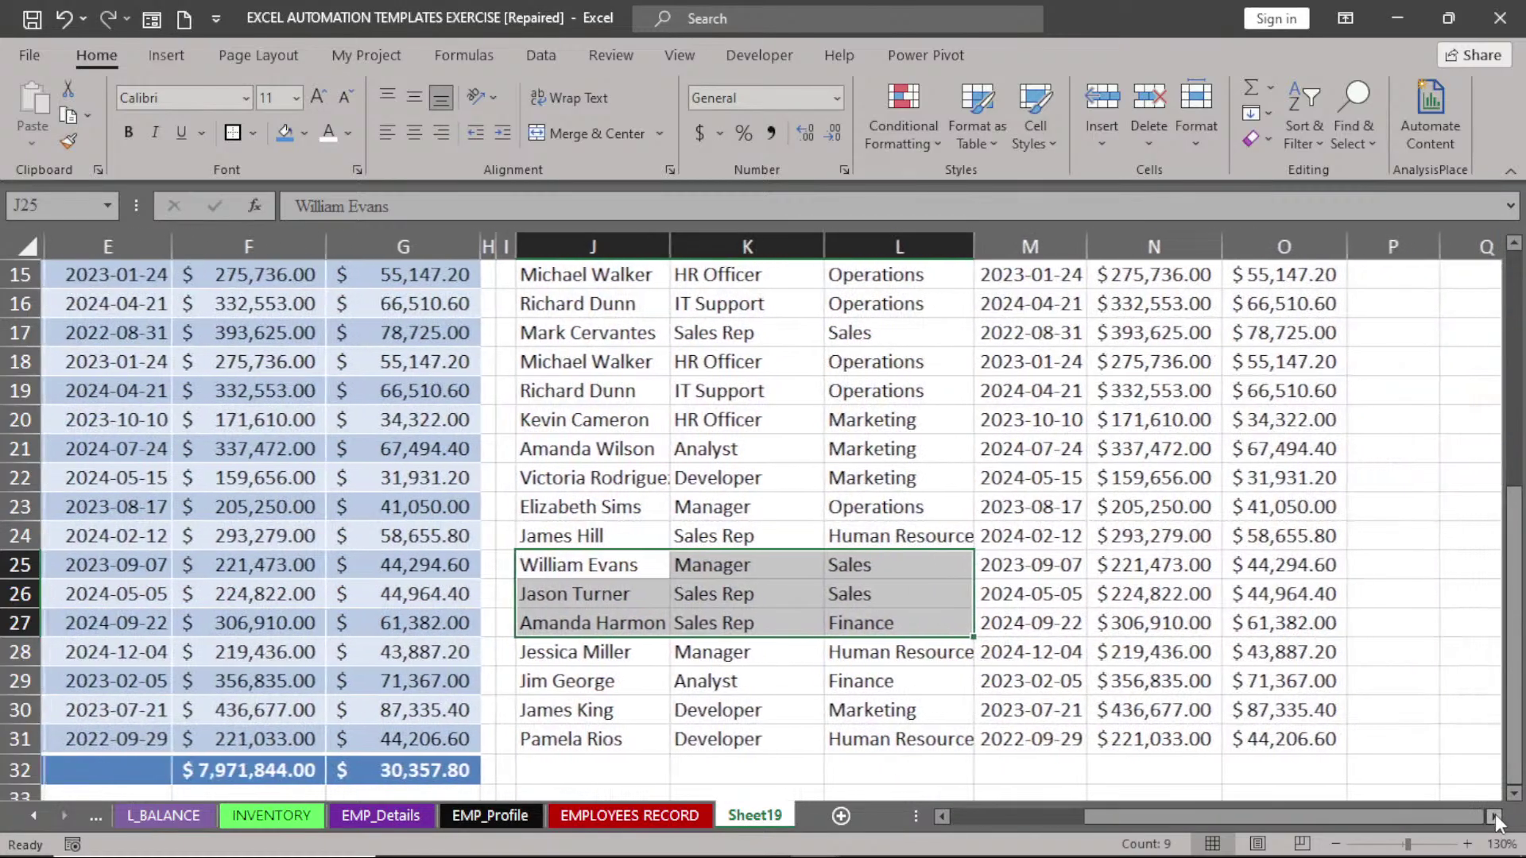
left_click_drag(558, 568, 1254, 654)
key("ctrl+c")
left_click_drag(1146, 819, 939, 828)
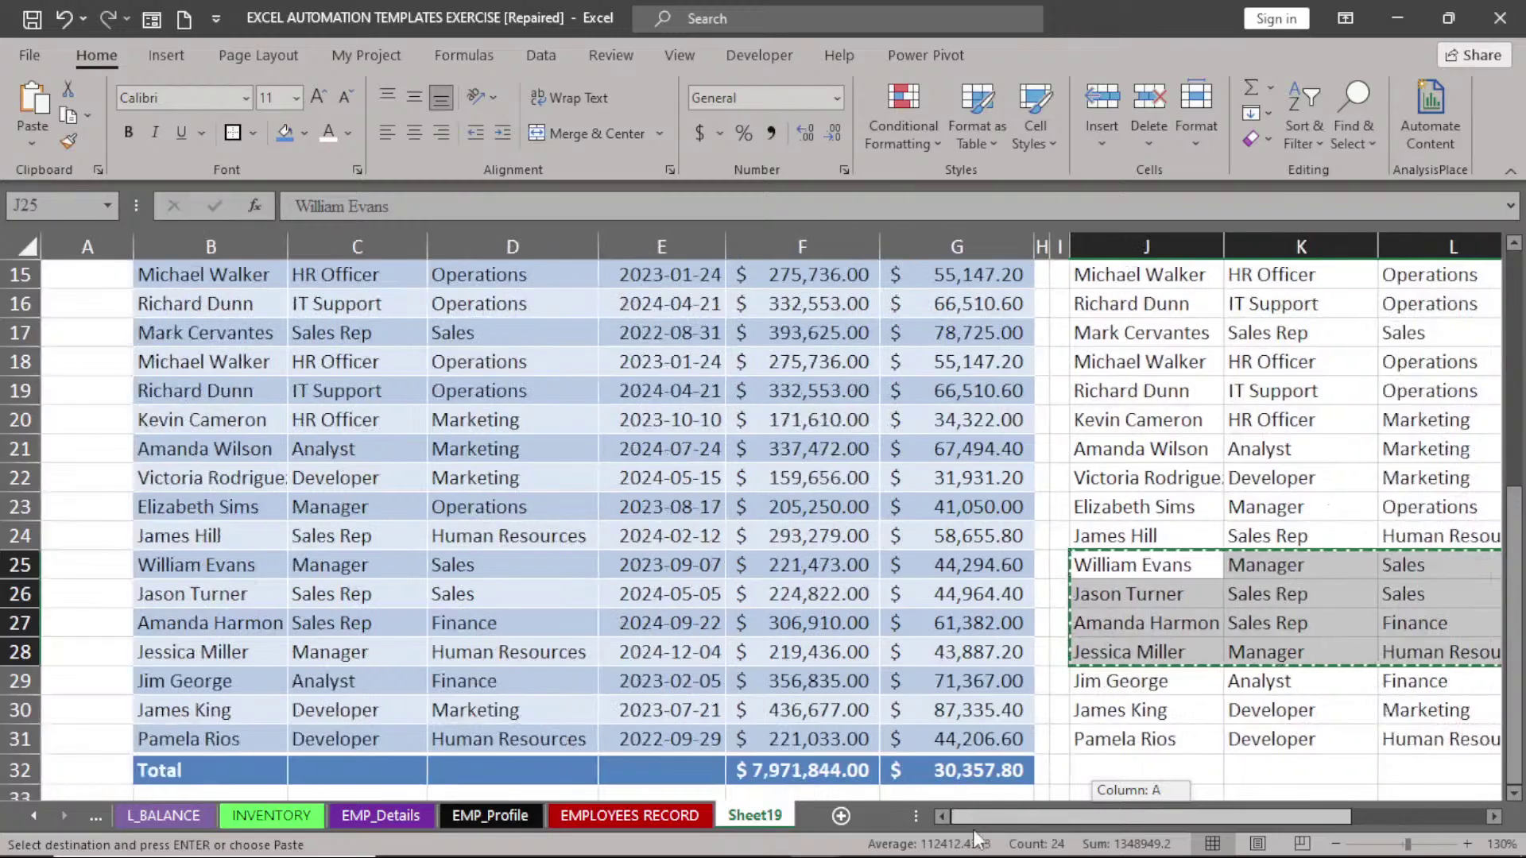
left_click(192, 794)
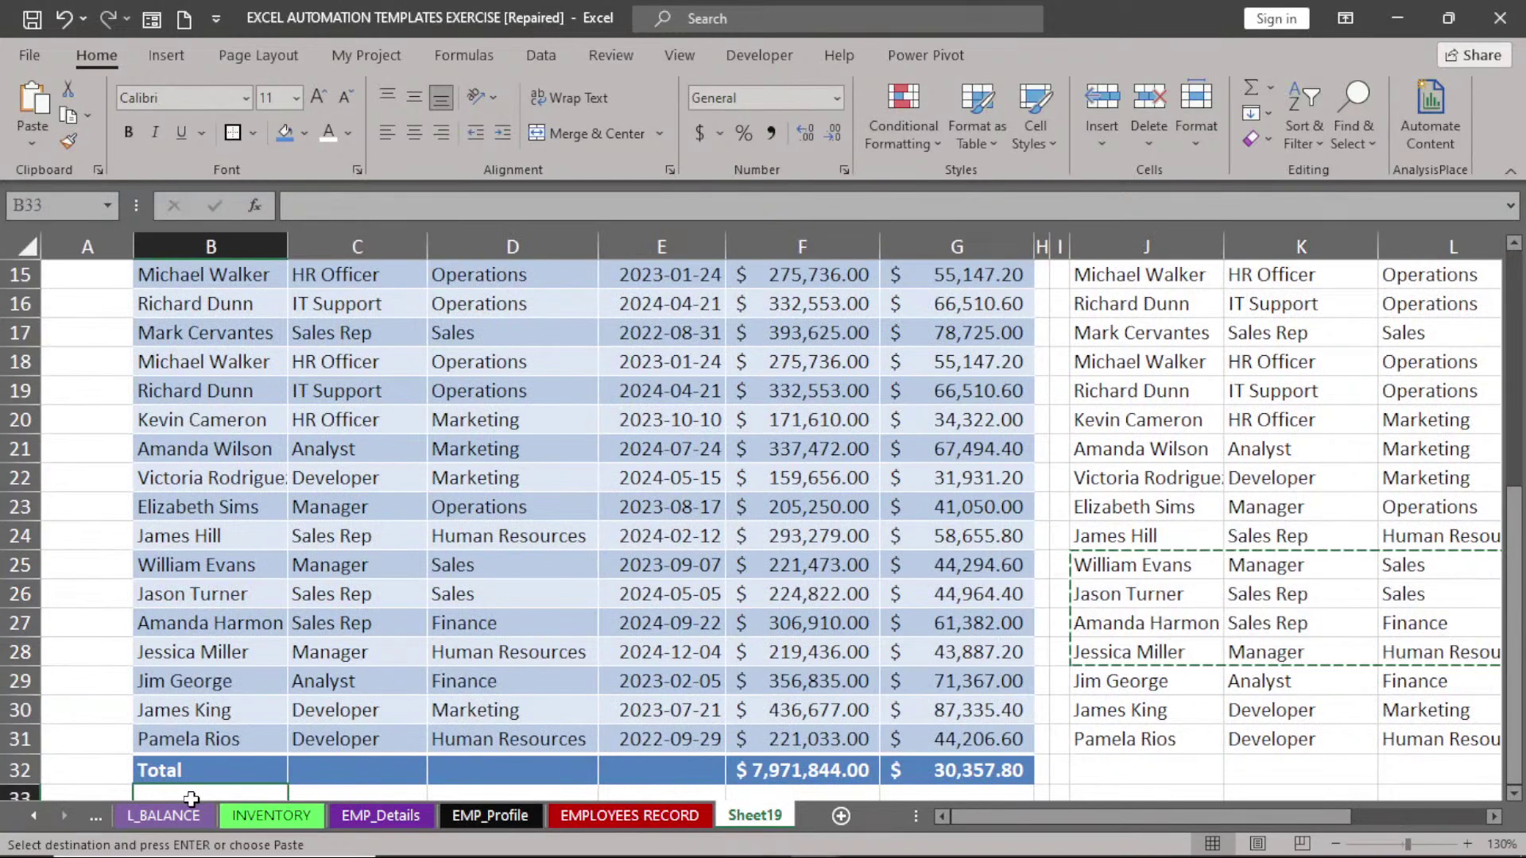
key("ctrl+v")
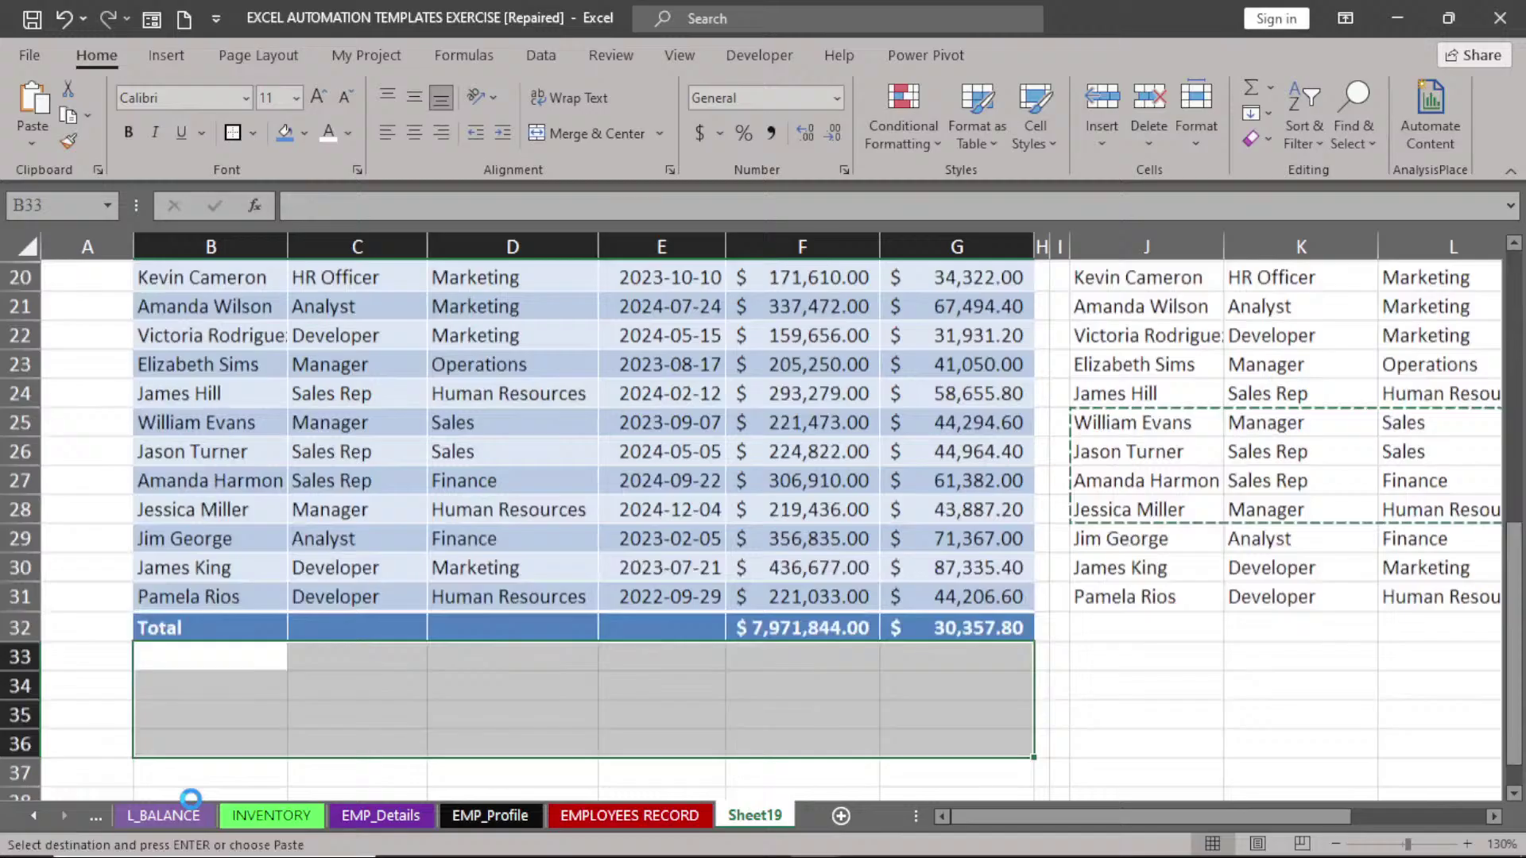
left_click(190, 797)
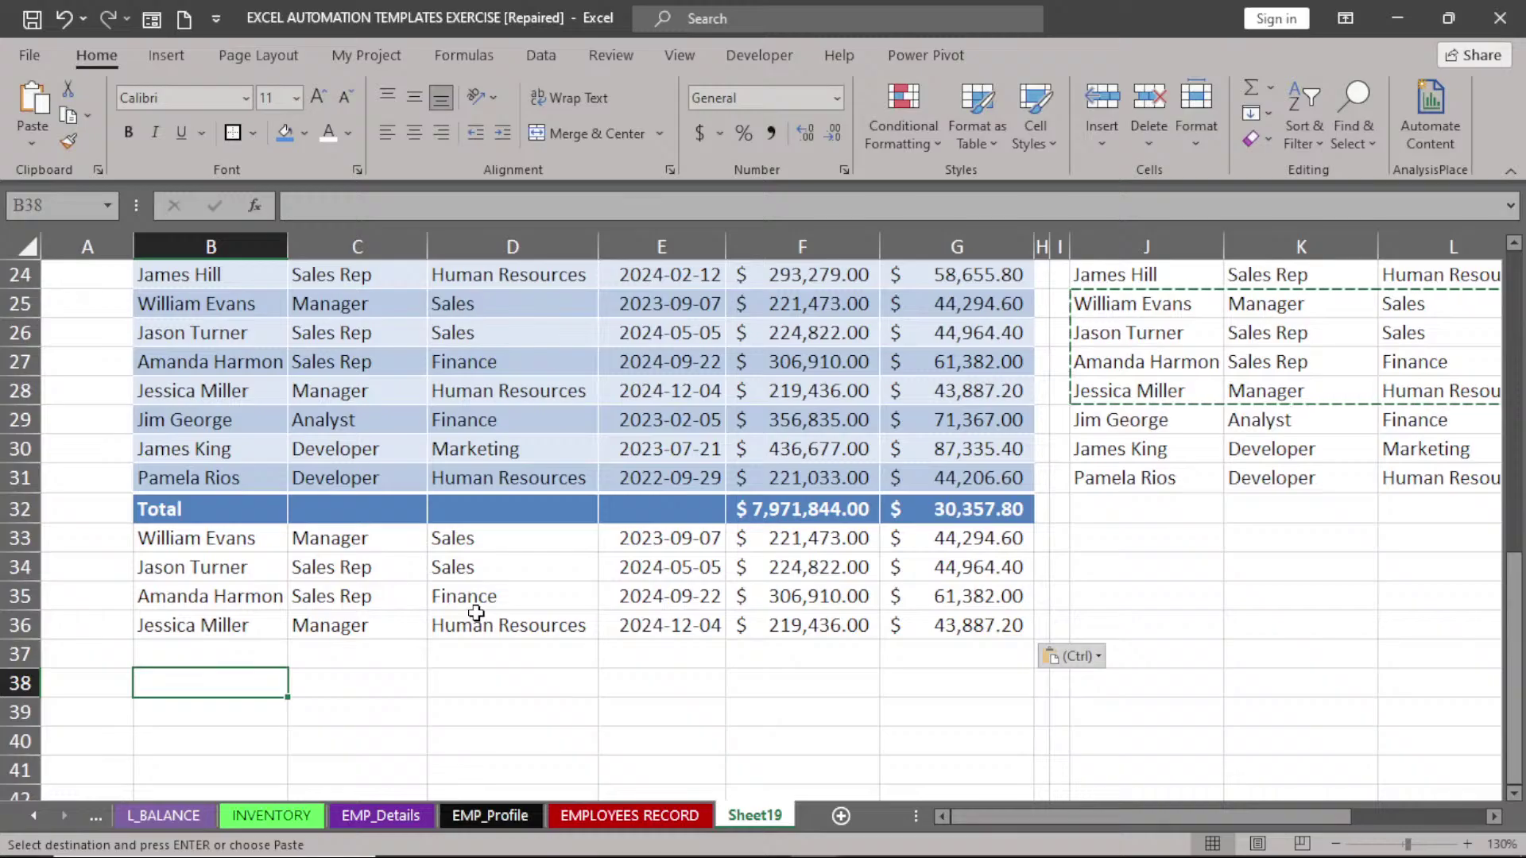
left_click(494, 329)
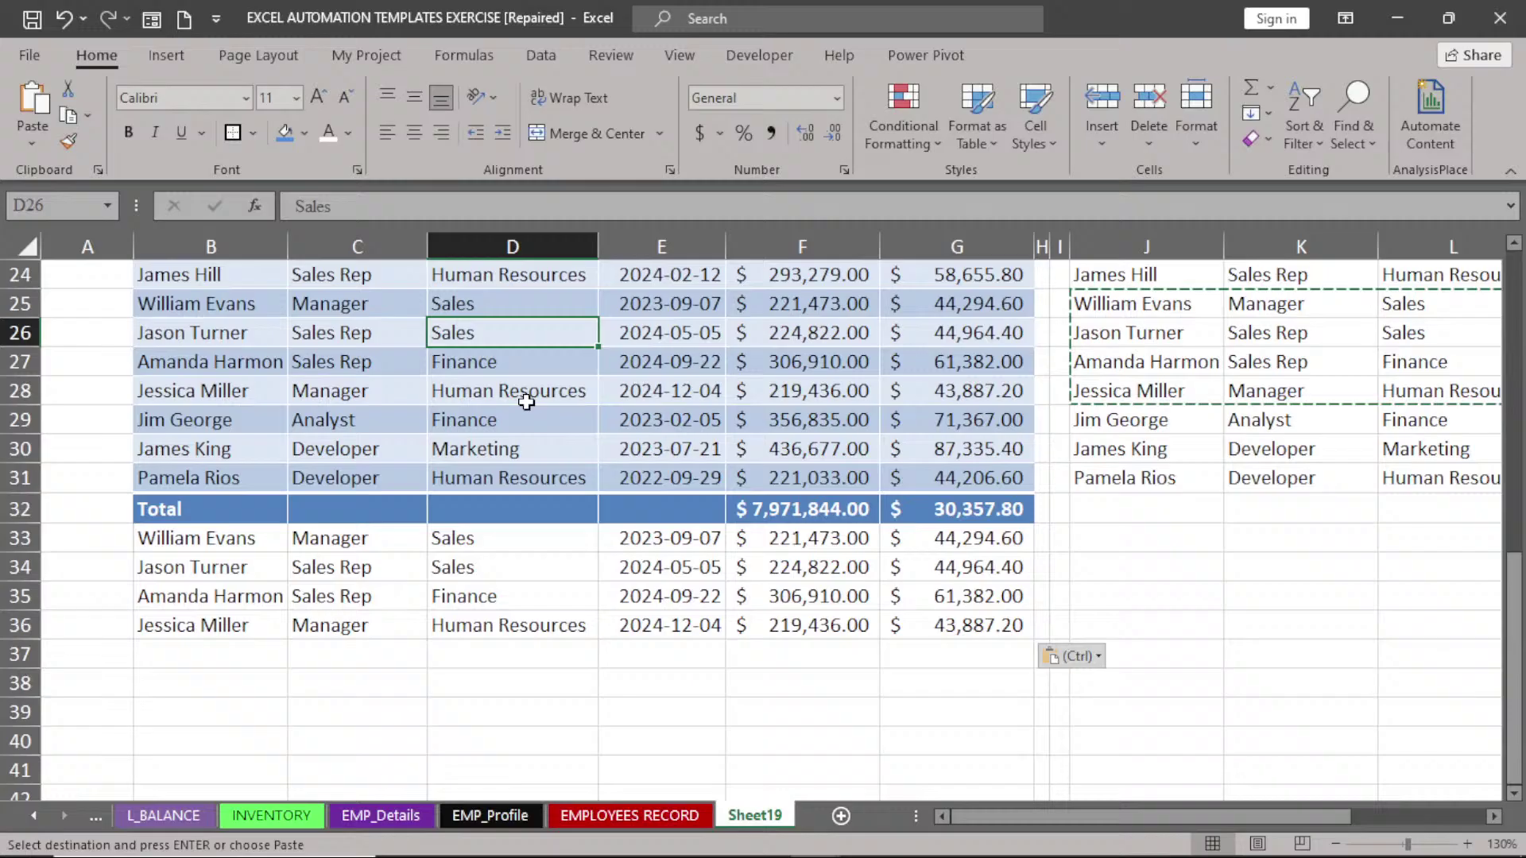
left_click(1104, 419)
key("Escape")
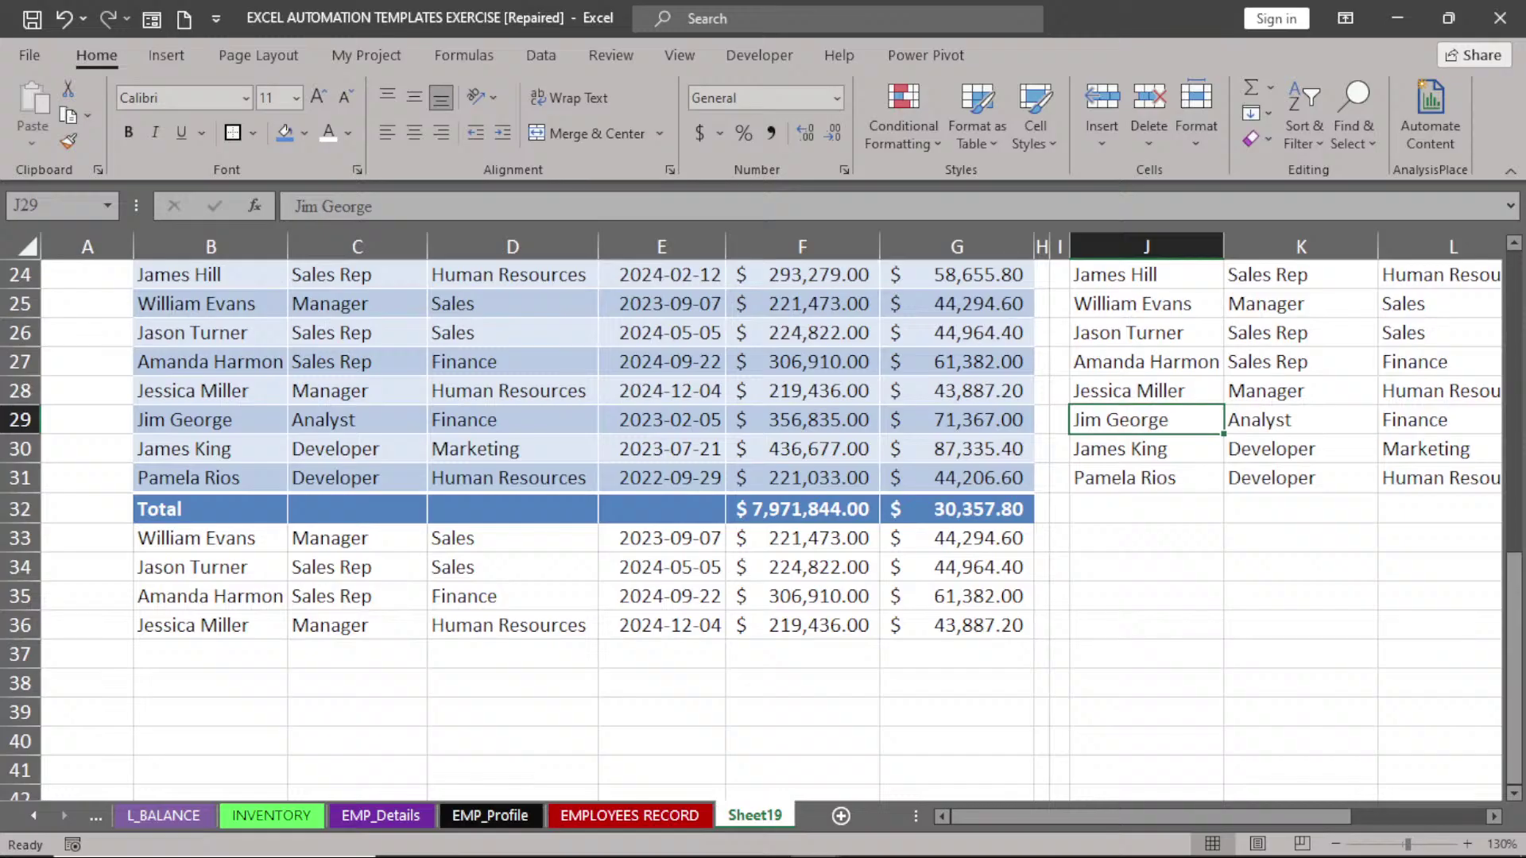
- Undo the pasted rows and the conversion to a normal range, then clear the copy selection
left_click_drag(1514, 592, 1518, 334)
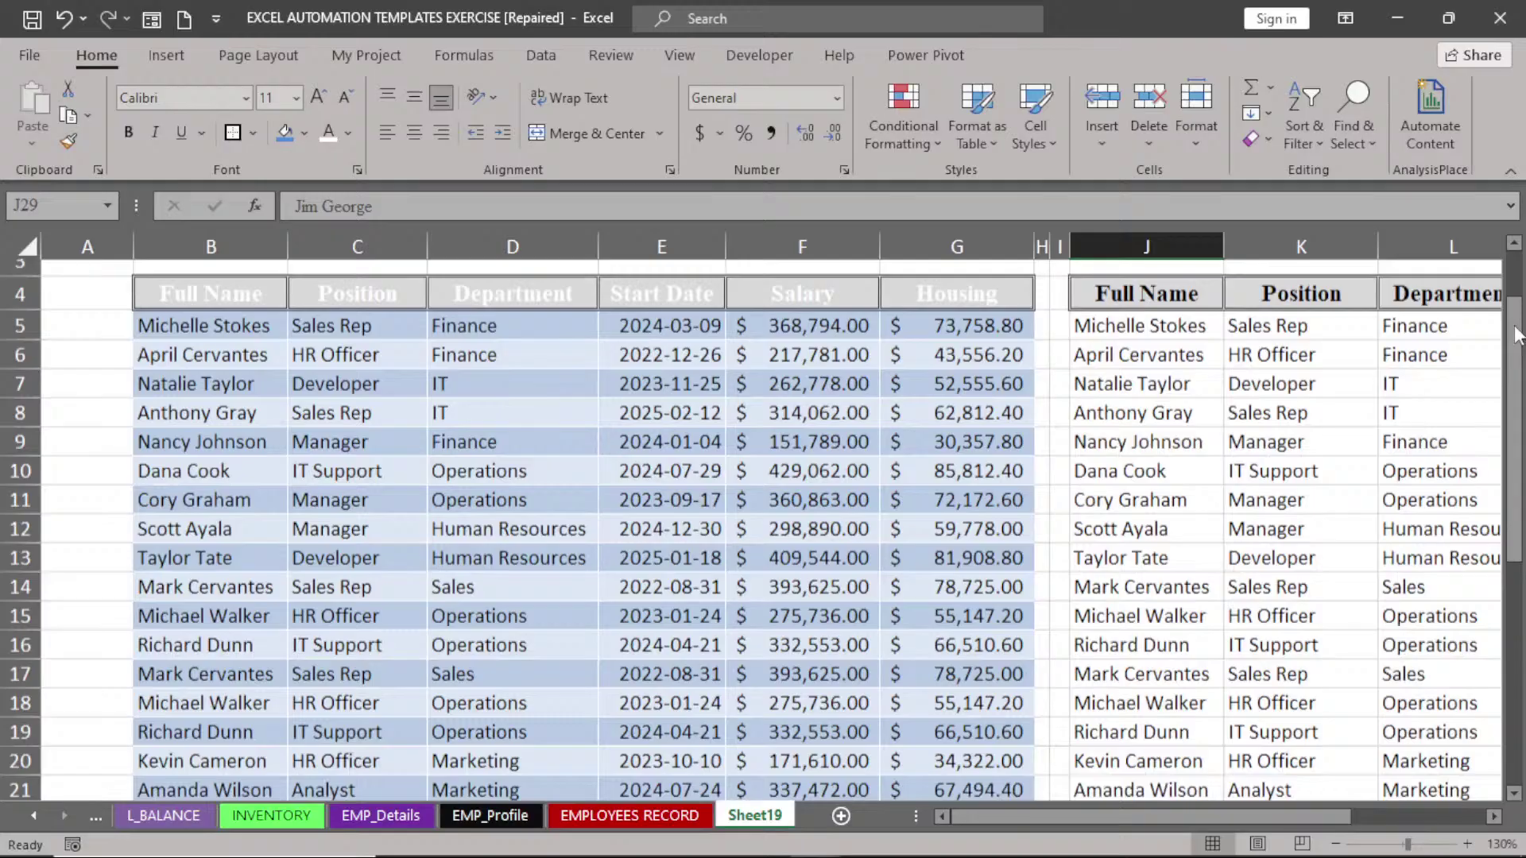
left_click(316, 465)
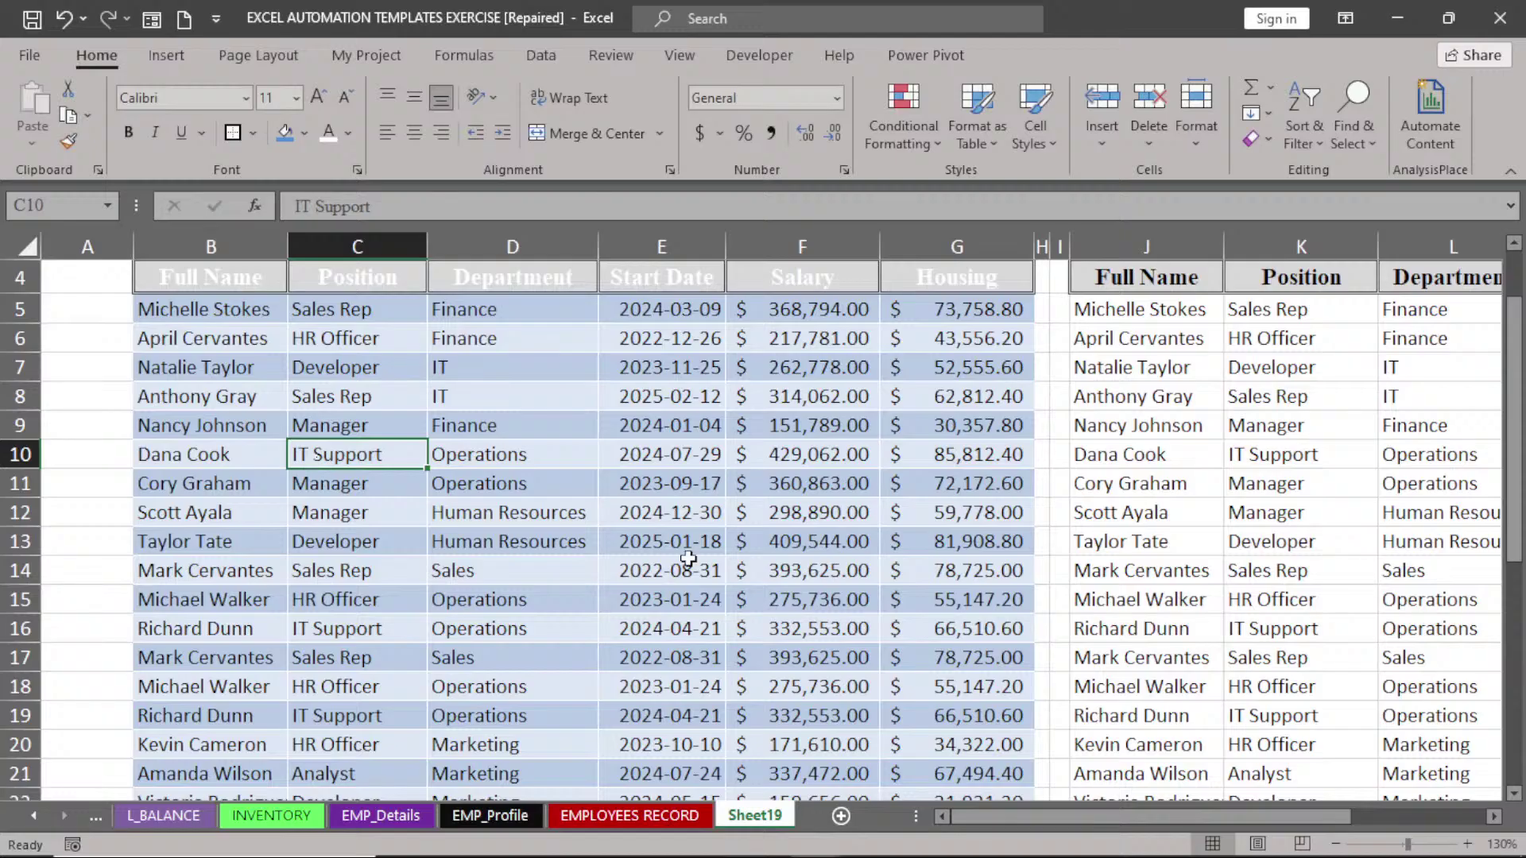
left_click(1194, 435)
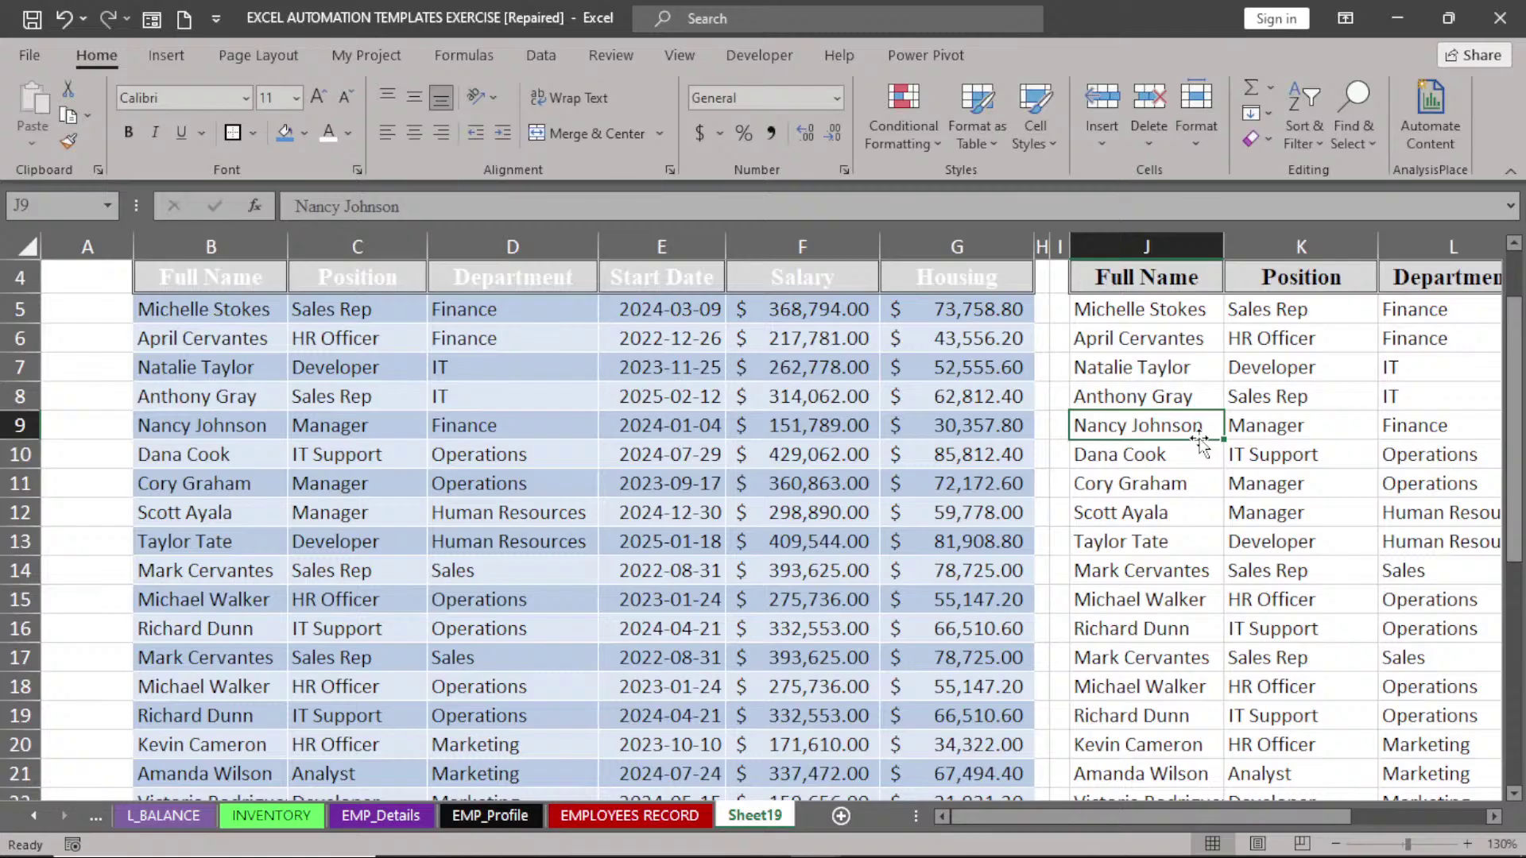
key("ctrl+z")
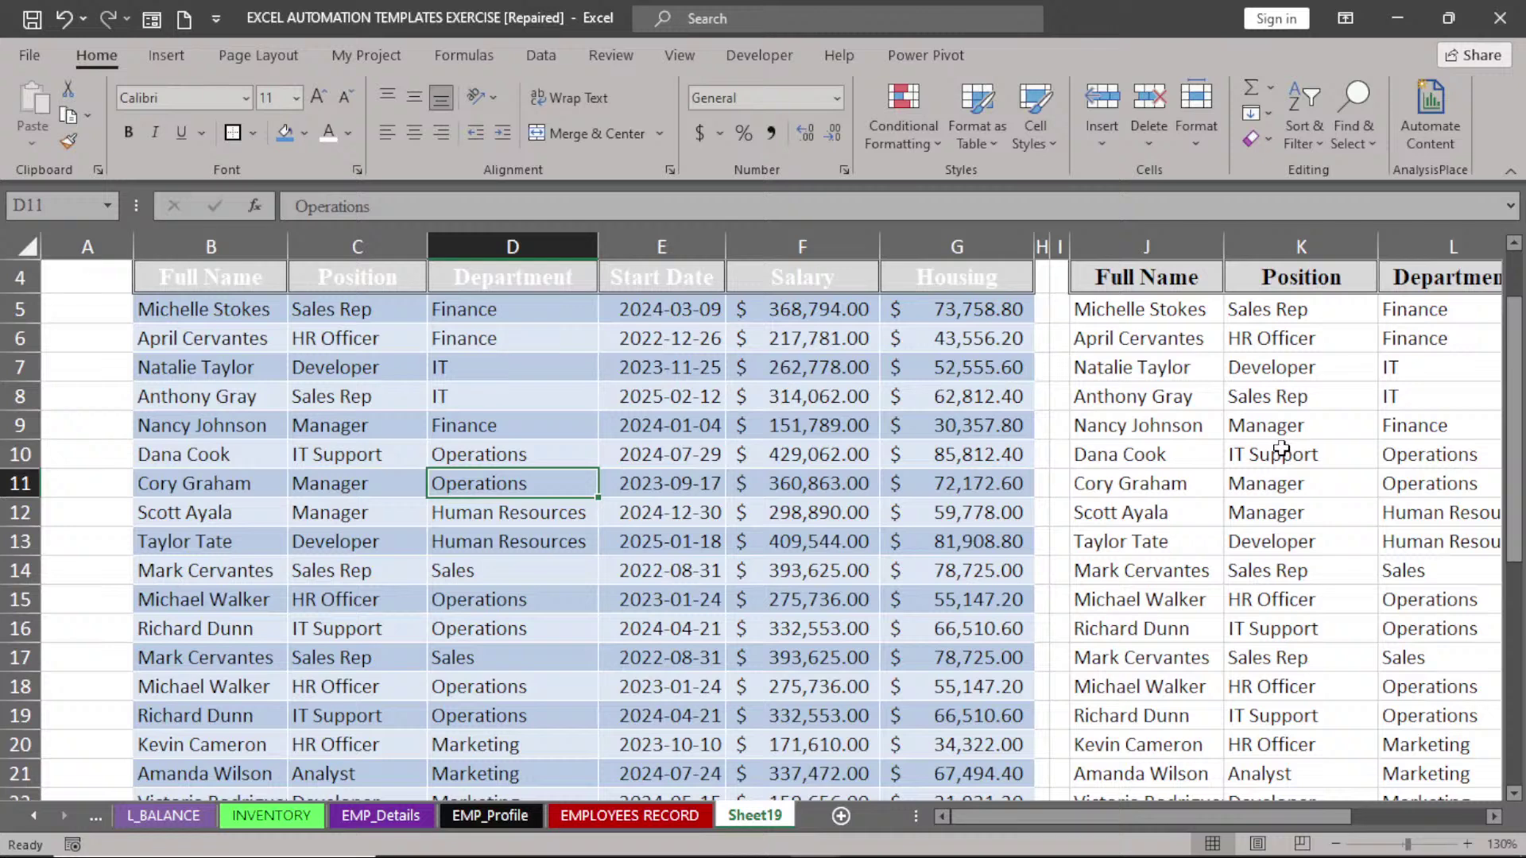
left_click(1281, 450)
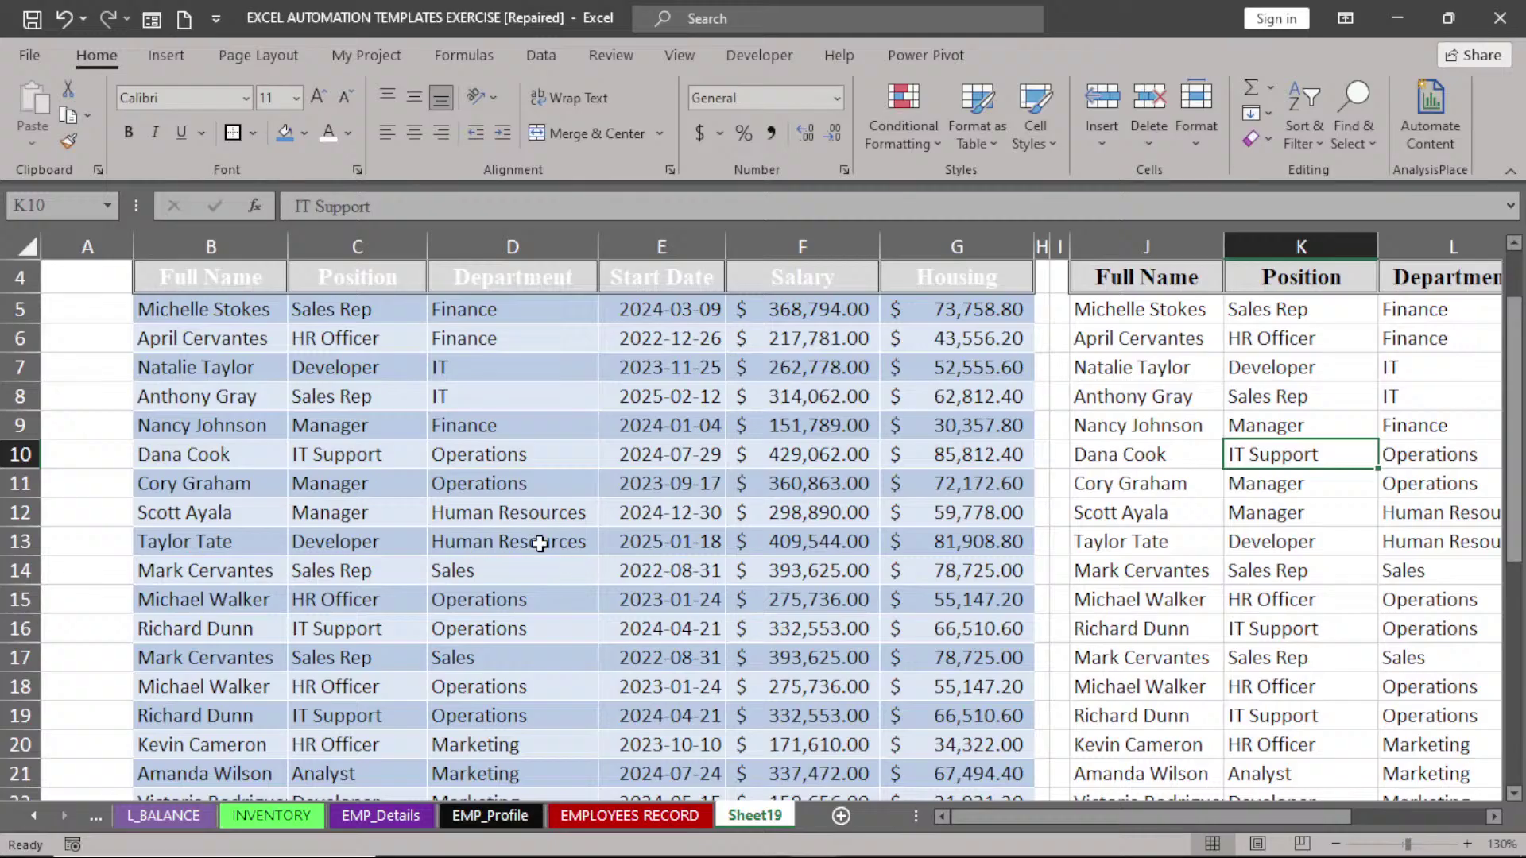
key("ctrl+z")
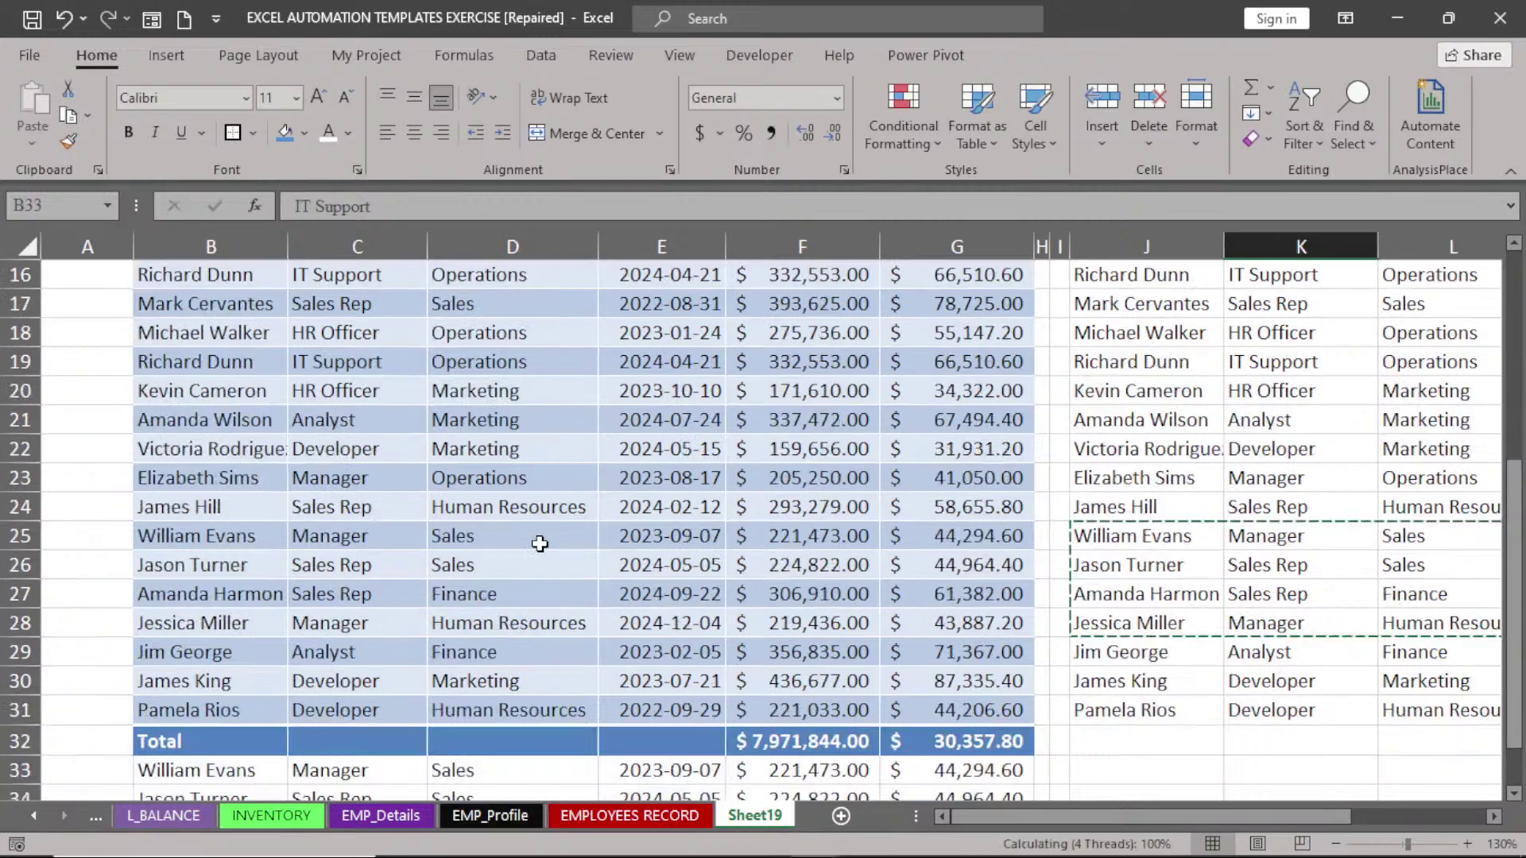
key("ctrl+z")
key("ctrl+z")
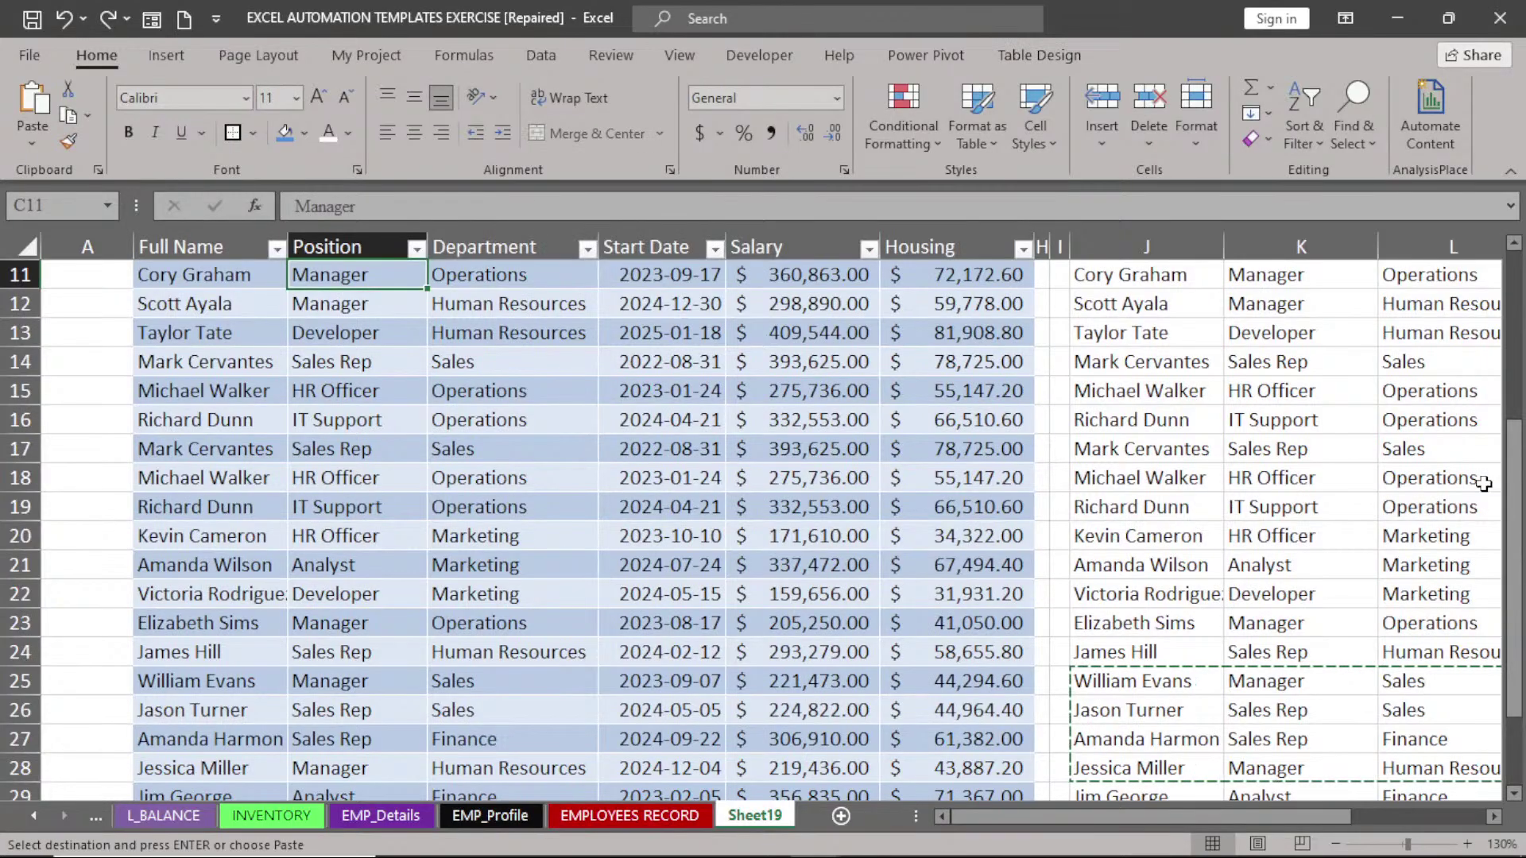
key("Escape")
scroll(1483, 484, "up", 3)
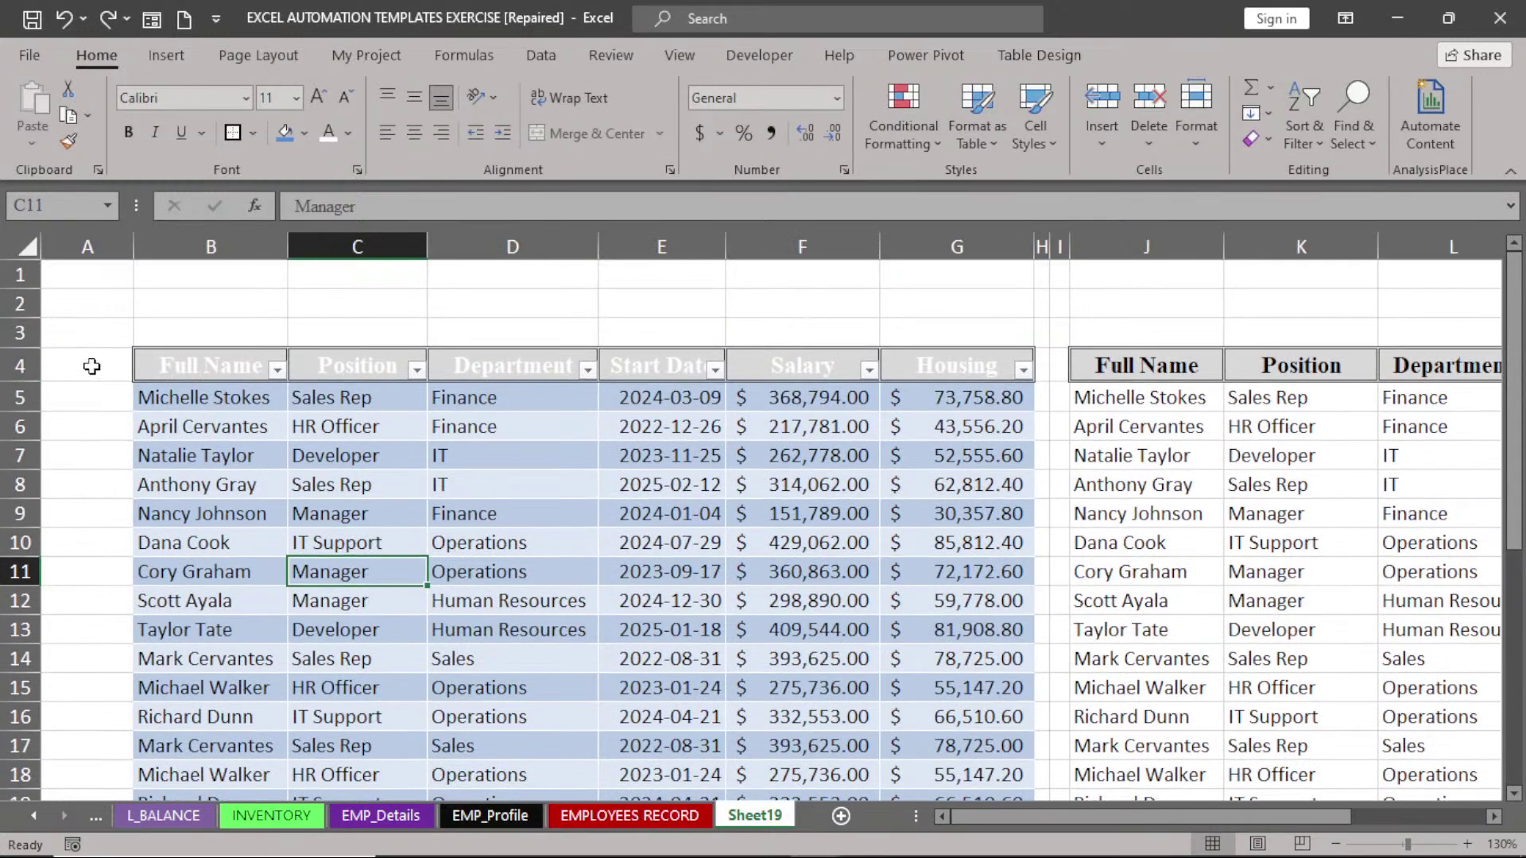
- Enter the header EMP_ID in A4 and a sample employee ID in A5, beside the table
left_click(91, 366)
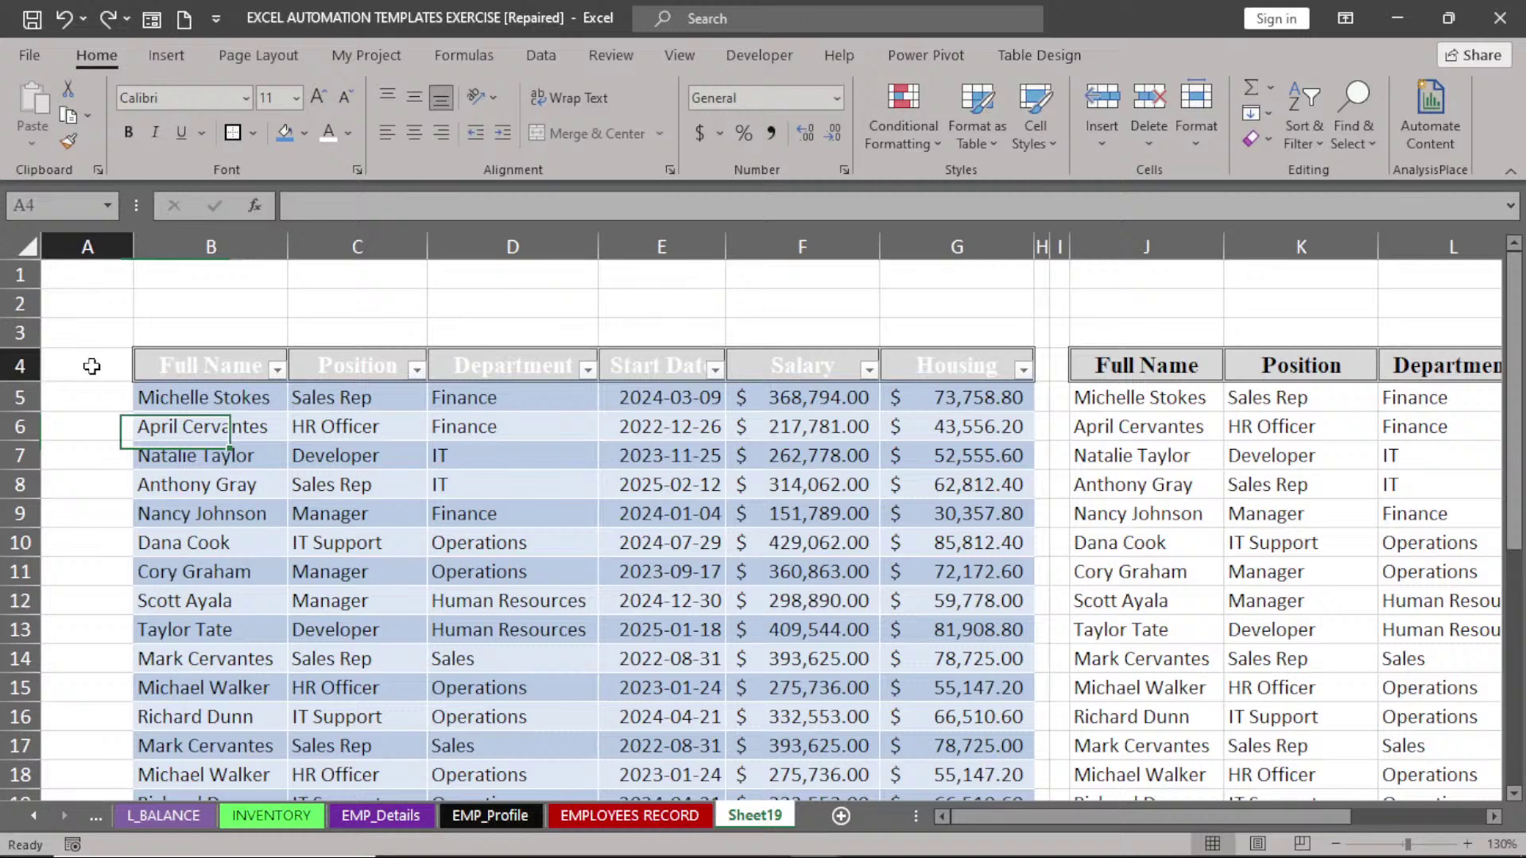
type("e")
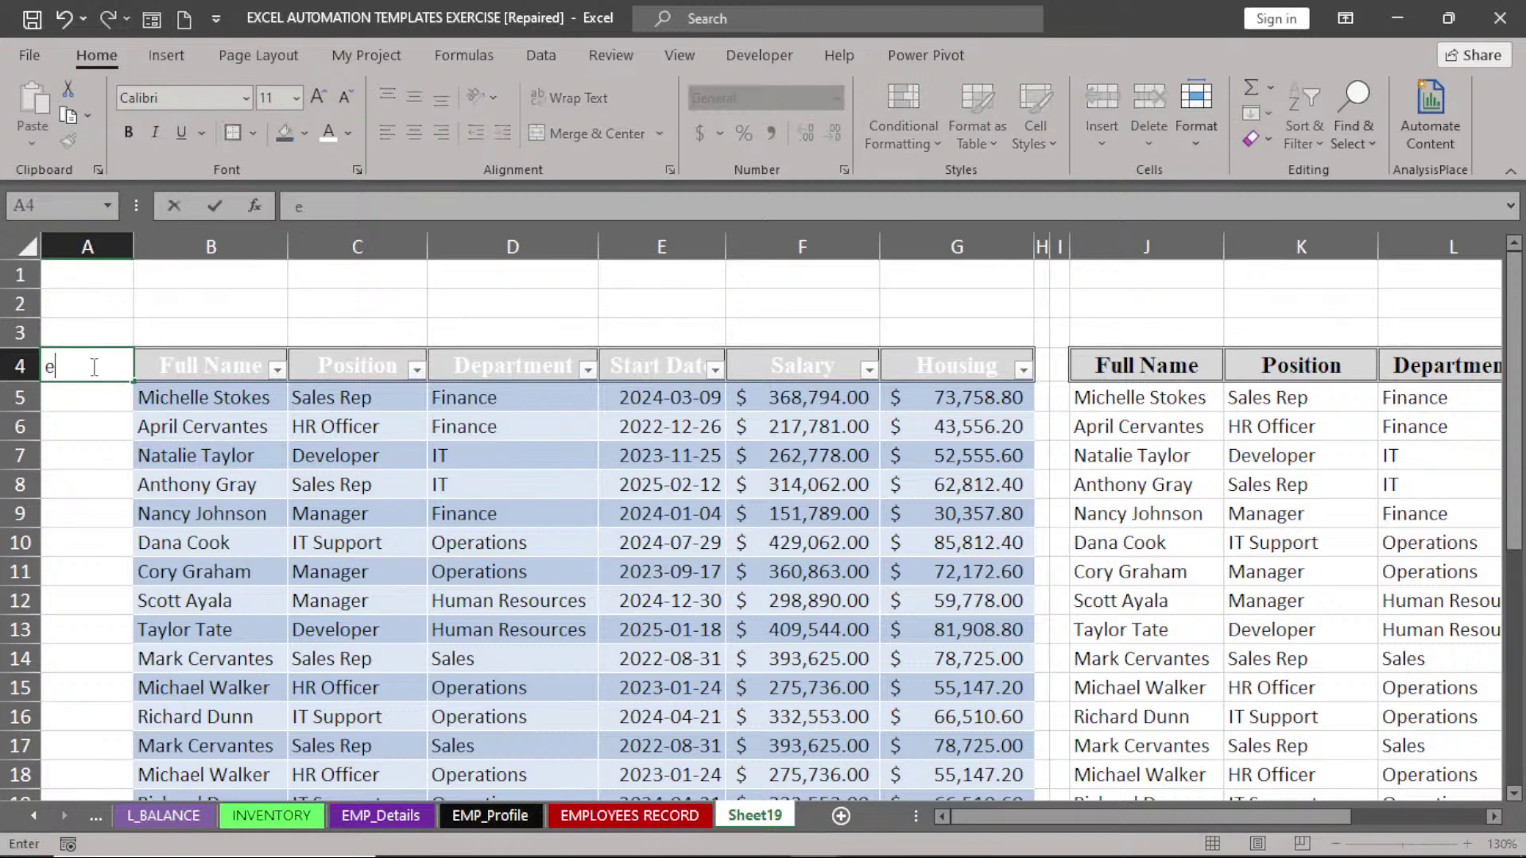
key("BackSpace")
type("EMP_ID")
key("Tab")
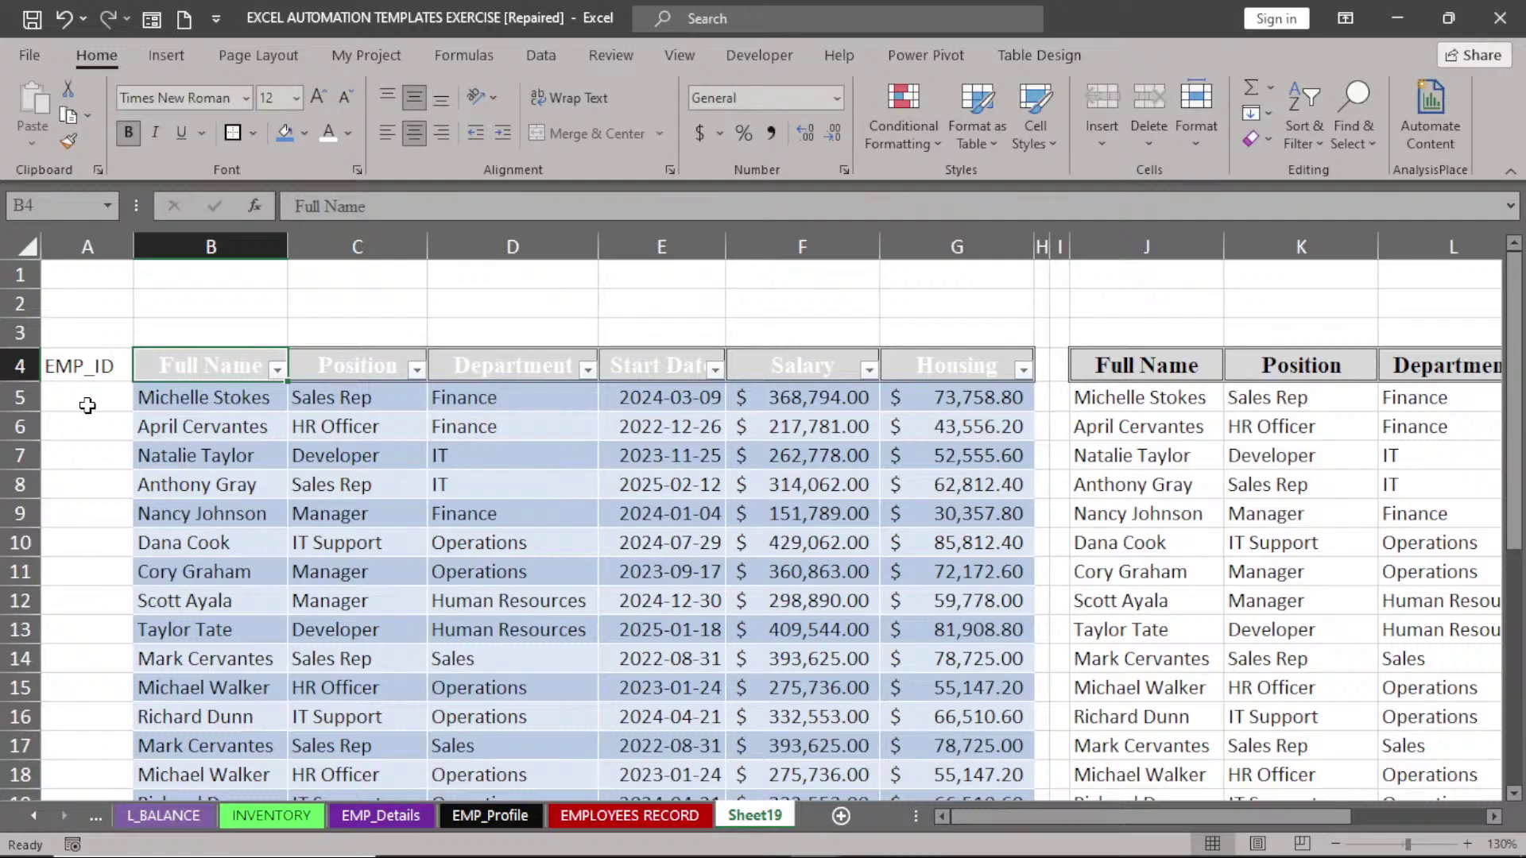
left_click(87, 400)
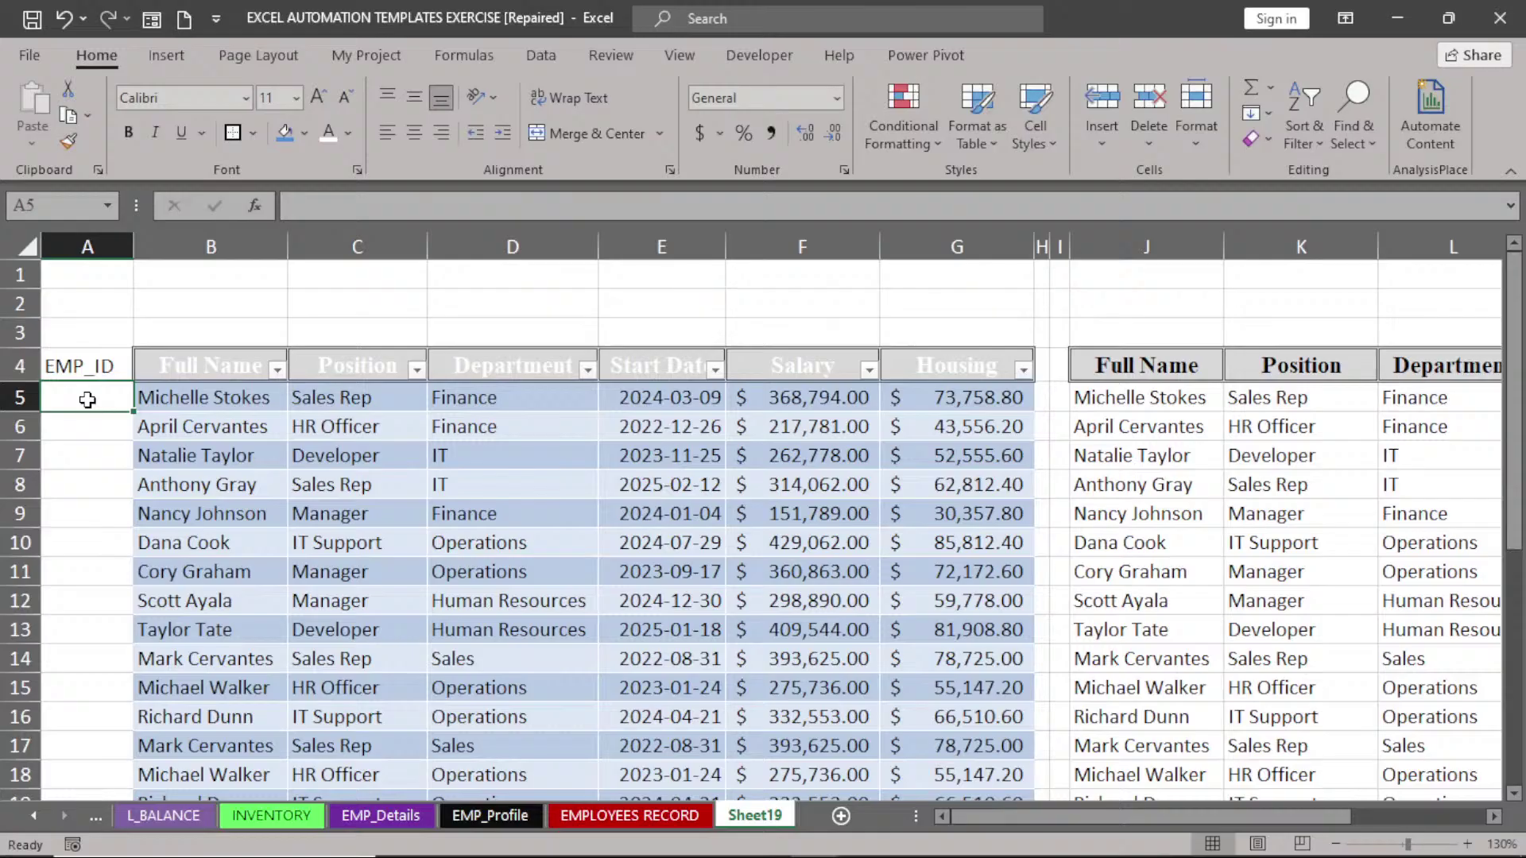
type("10110")
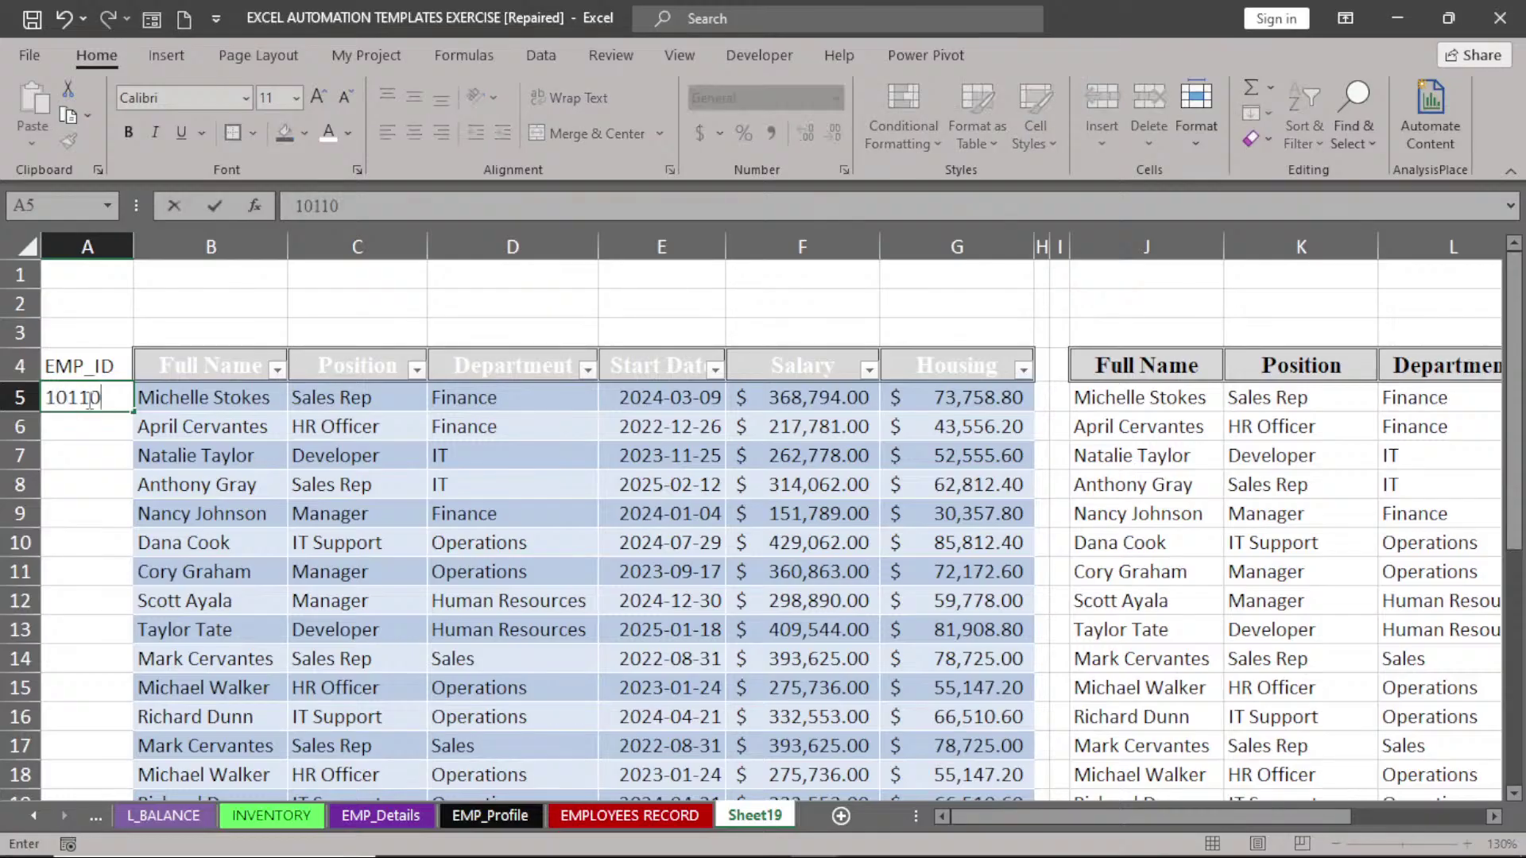
key("Return")
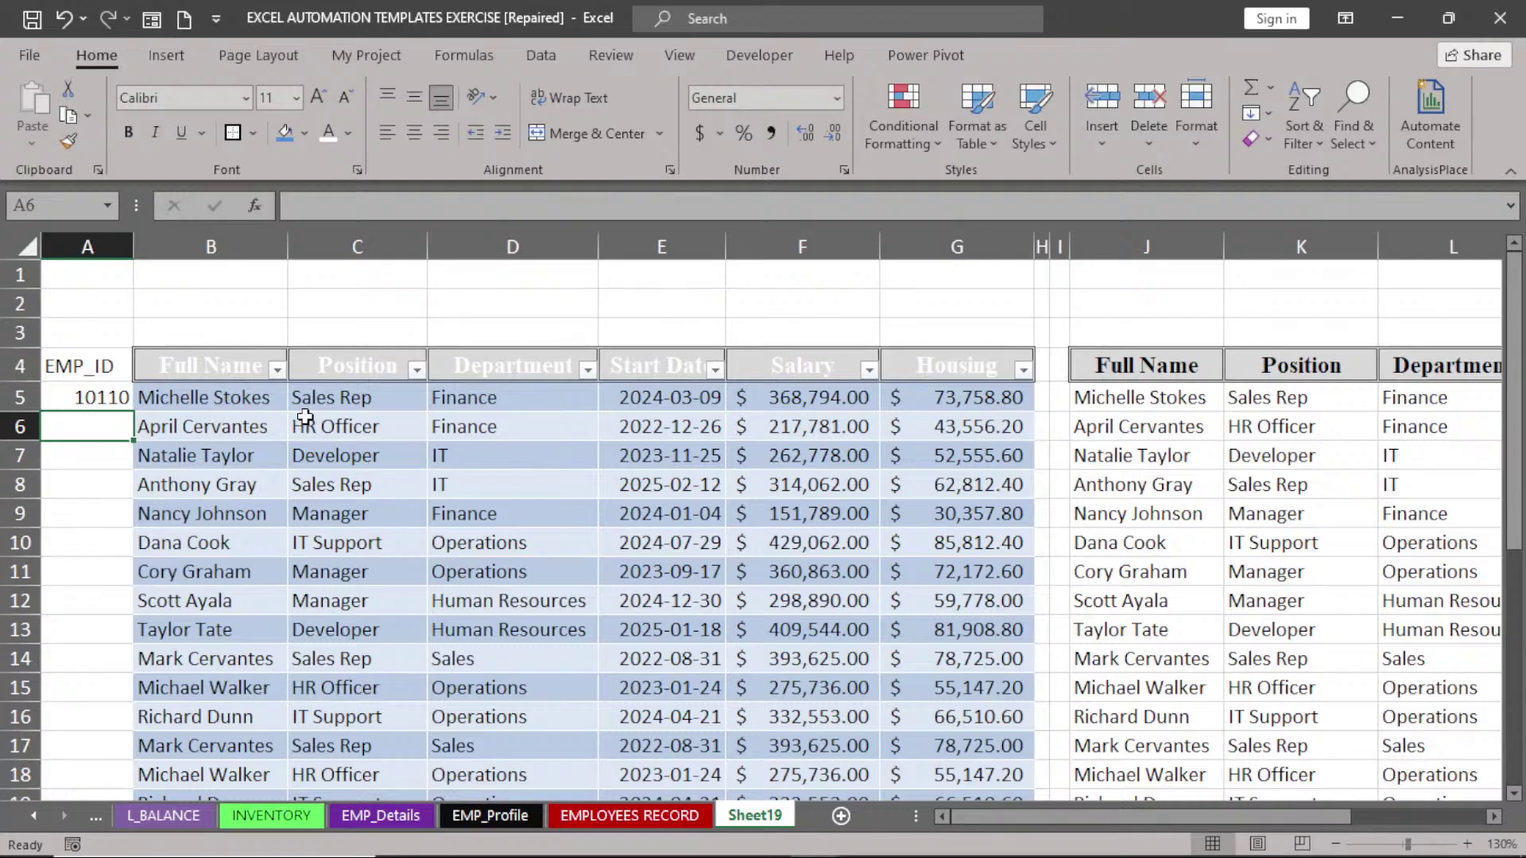
- Move the EMP_ID header from A4 to H4 next to Housing and autofit column H
left_click(88, 353)
left_click(85, 385)
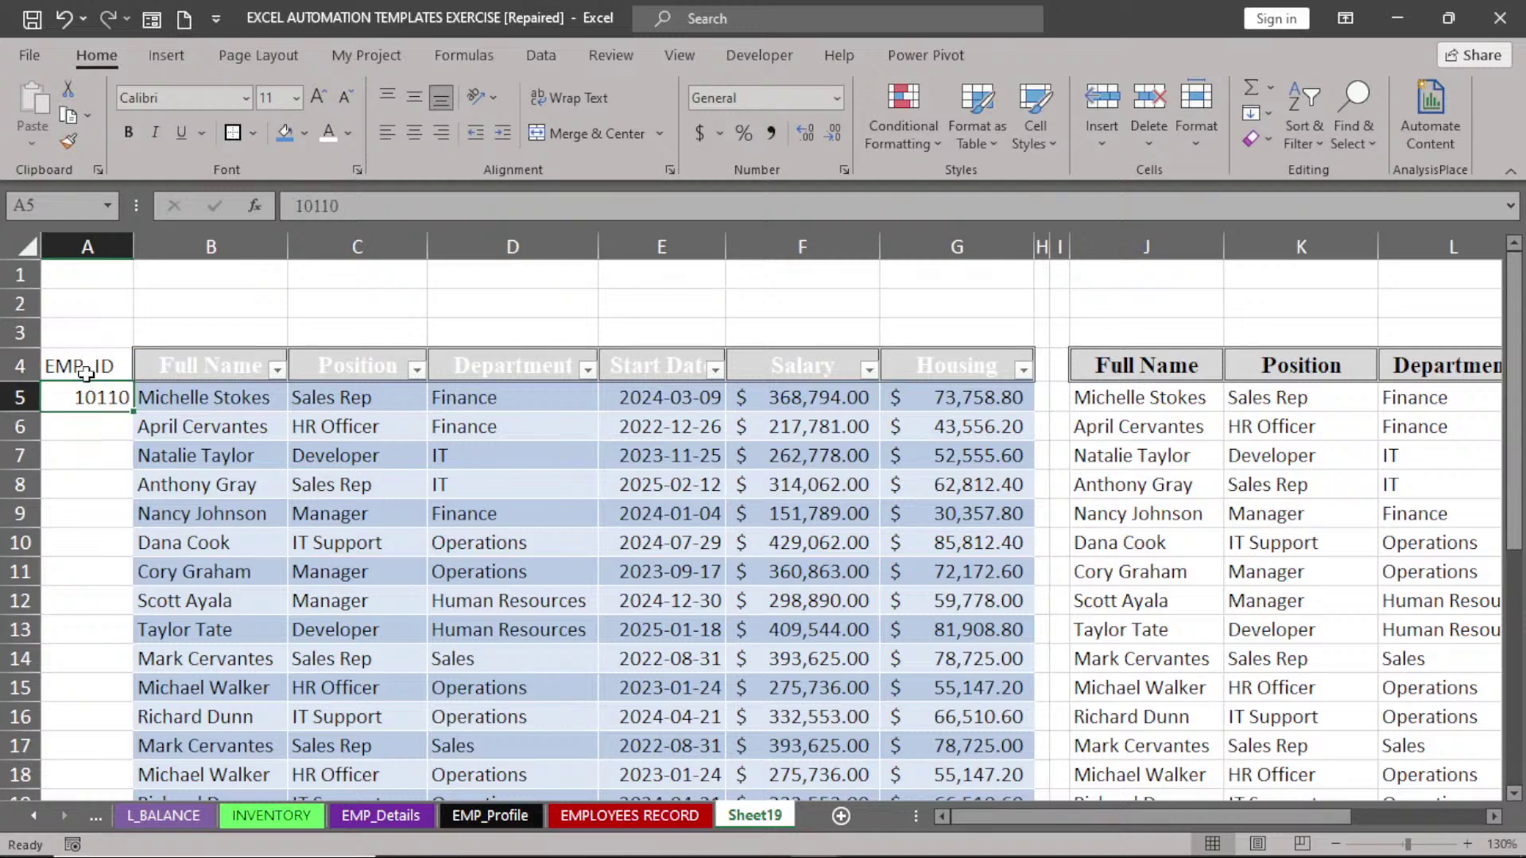
left_click(85, 372)
left_click_drag(85, 351, 1042, 370)
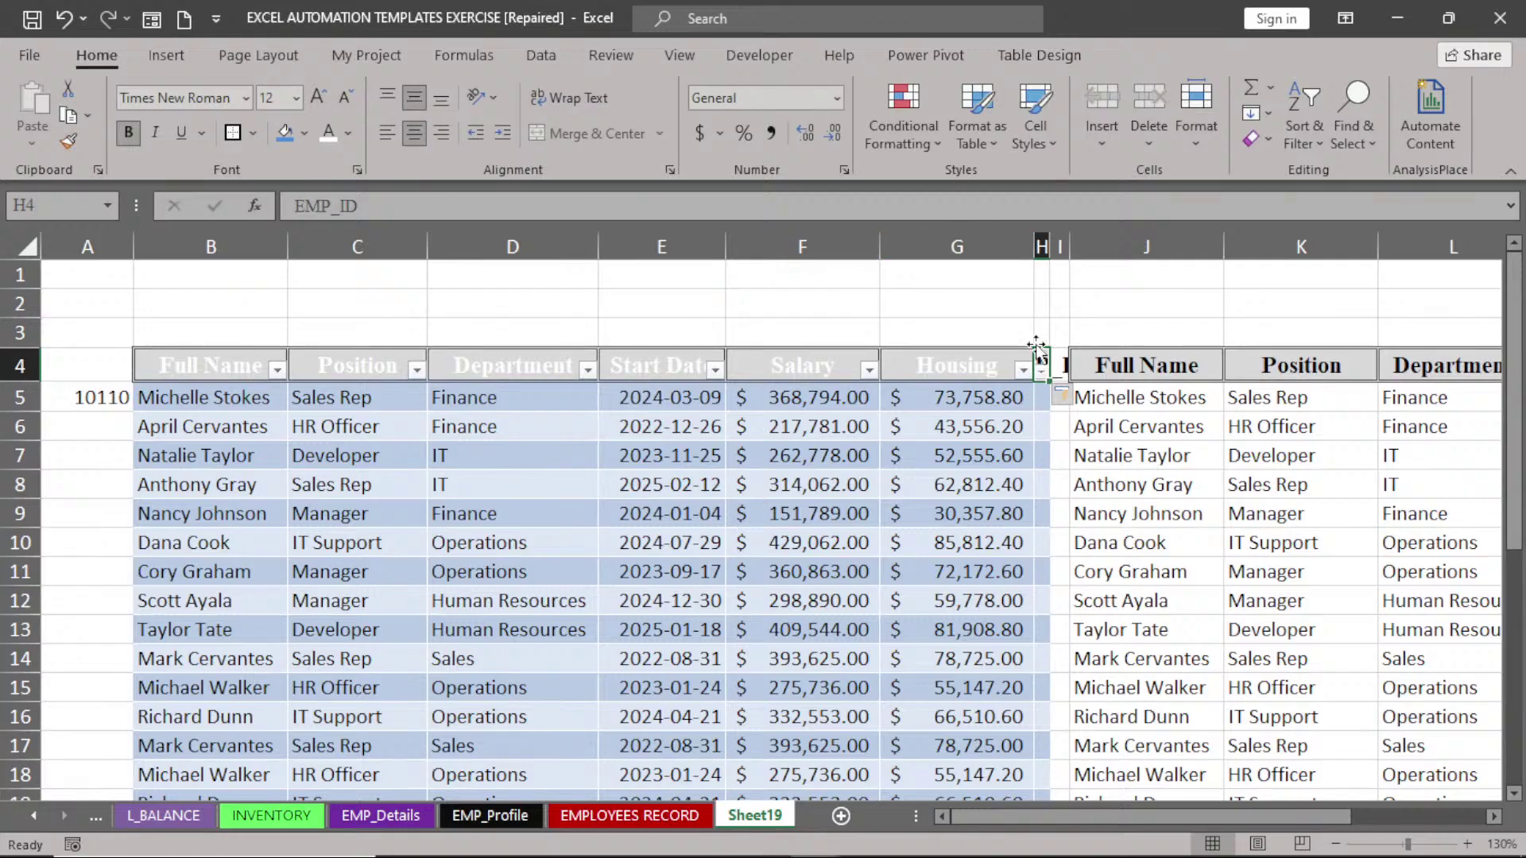
double_click(1050, 242)
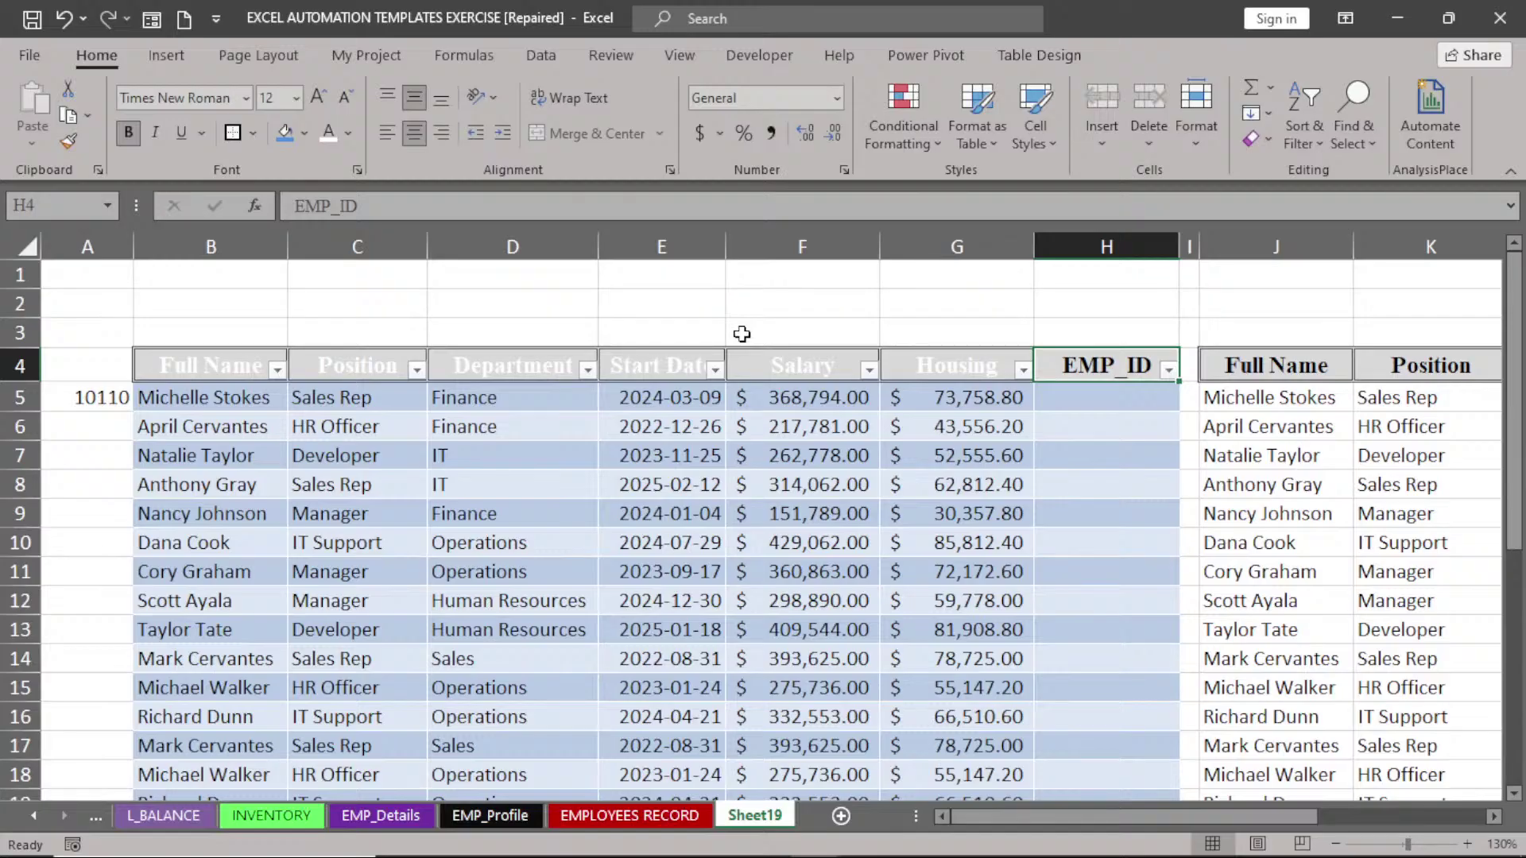
- Move the sample employee ID from A5 to B3 above the table and enter DFH in C3
left_click(96, 406)
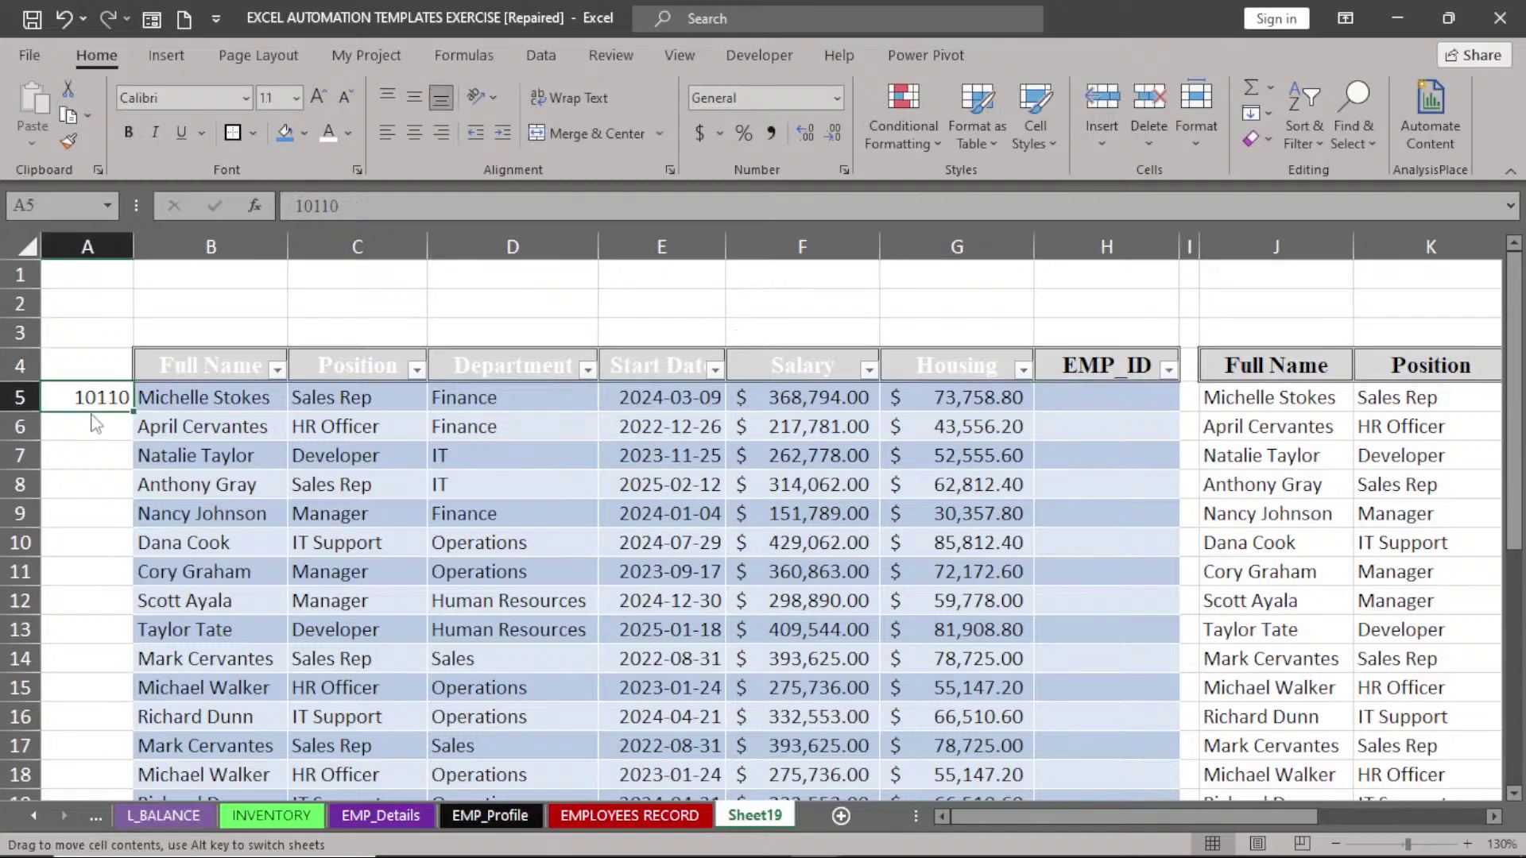
left_click_drag(93, 422, 251, 327)
left_click(342, 329)
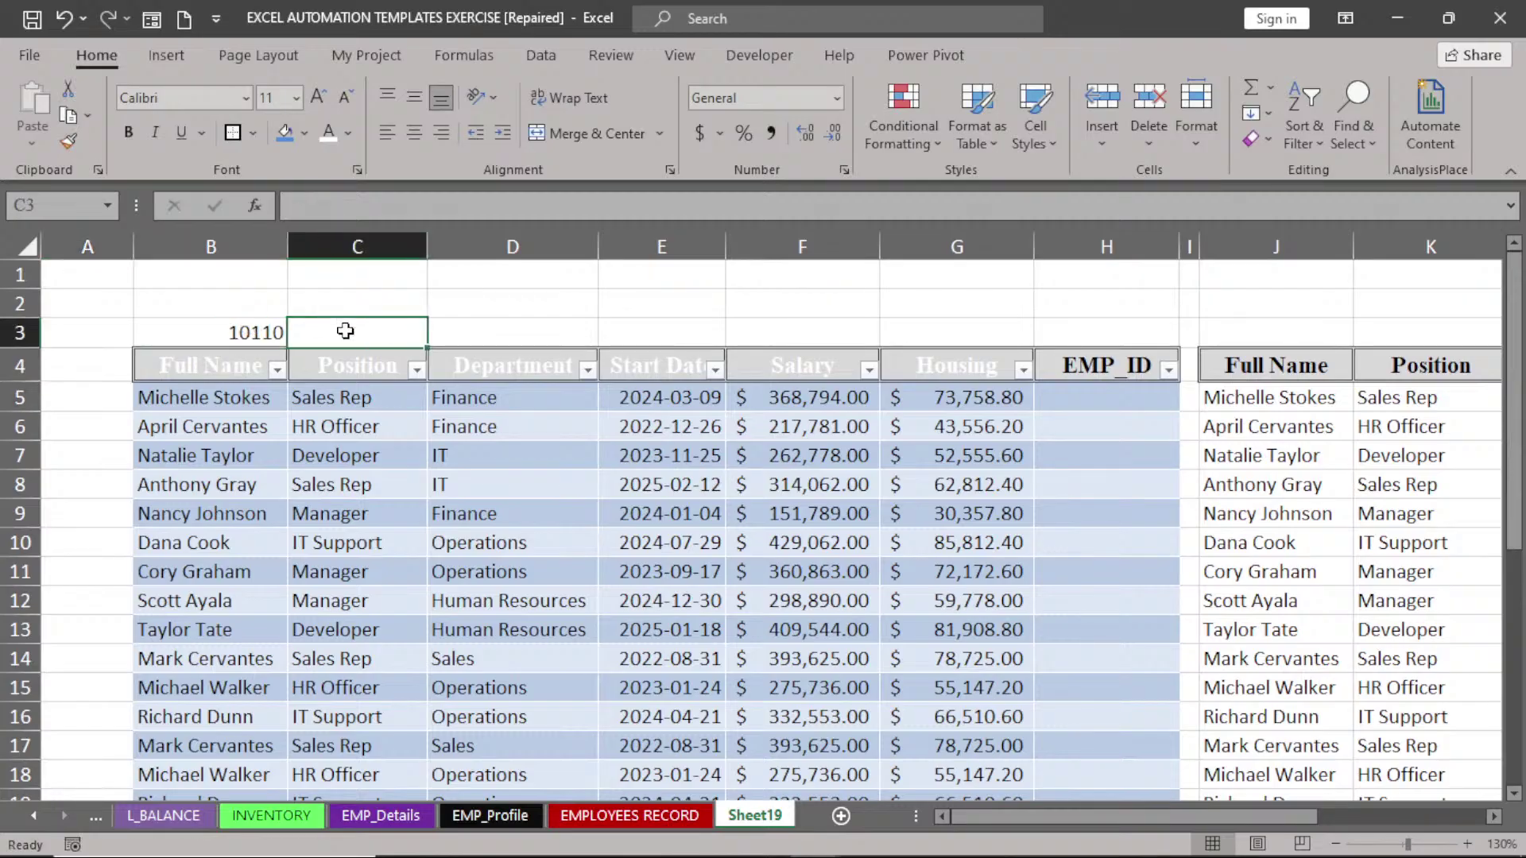
type("DFH")
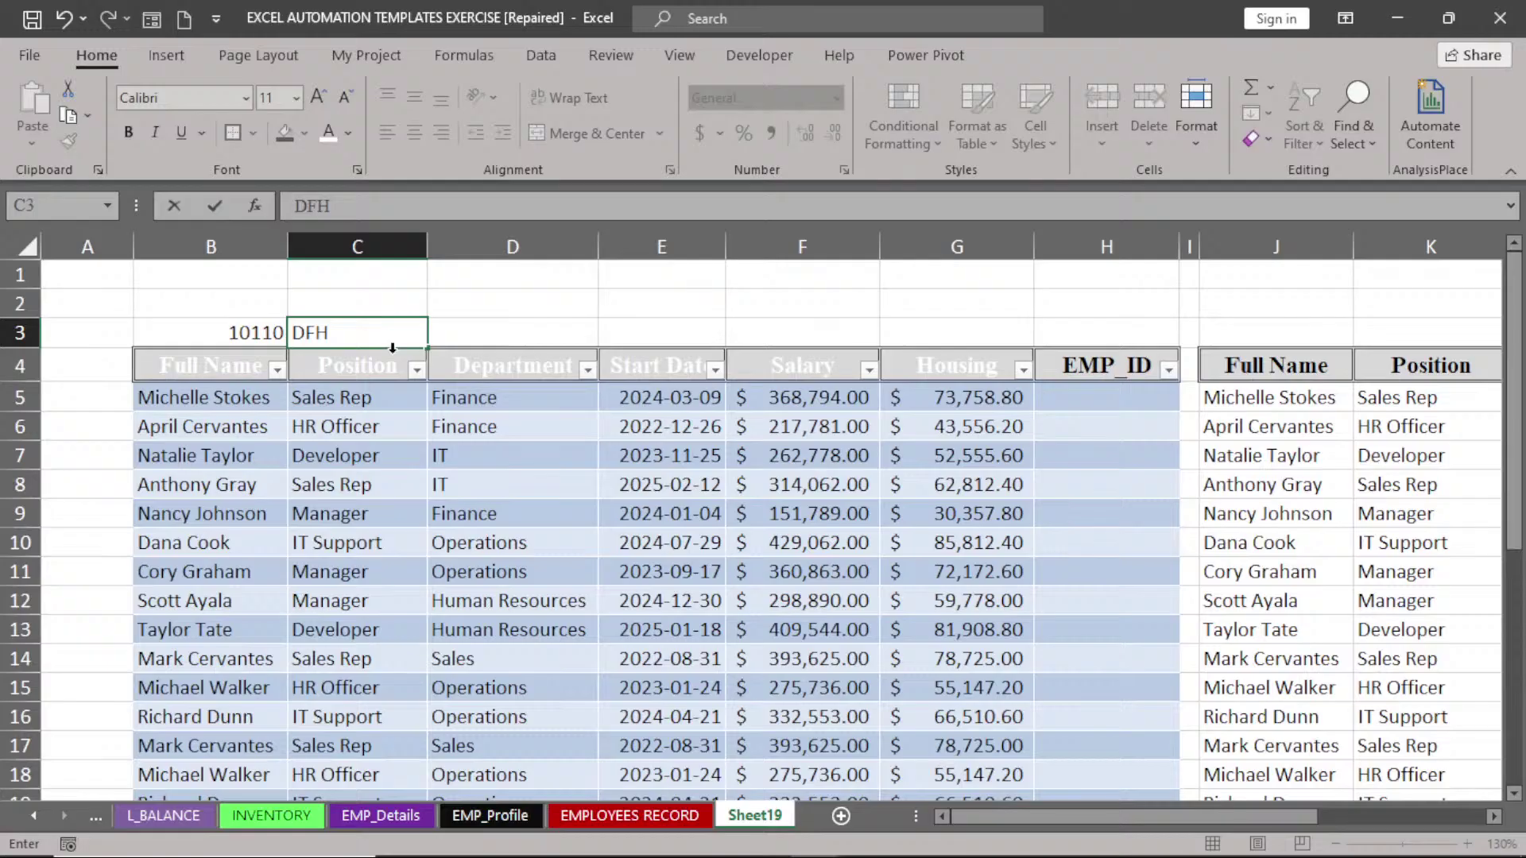
left_click(255, 326)
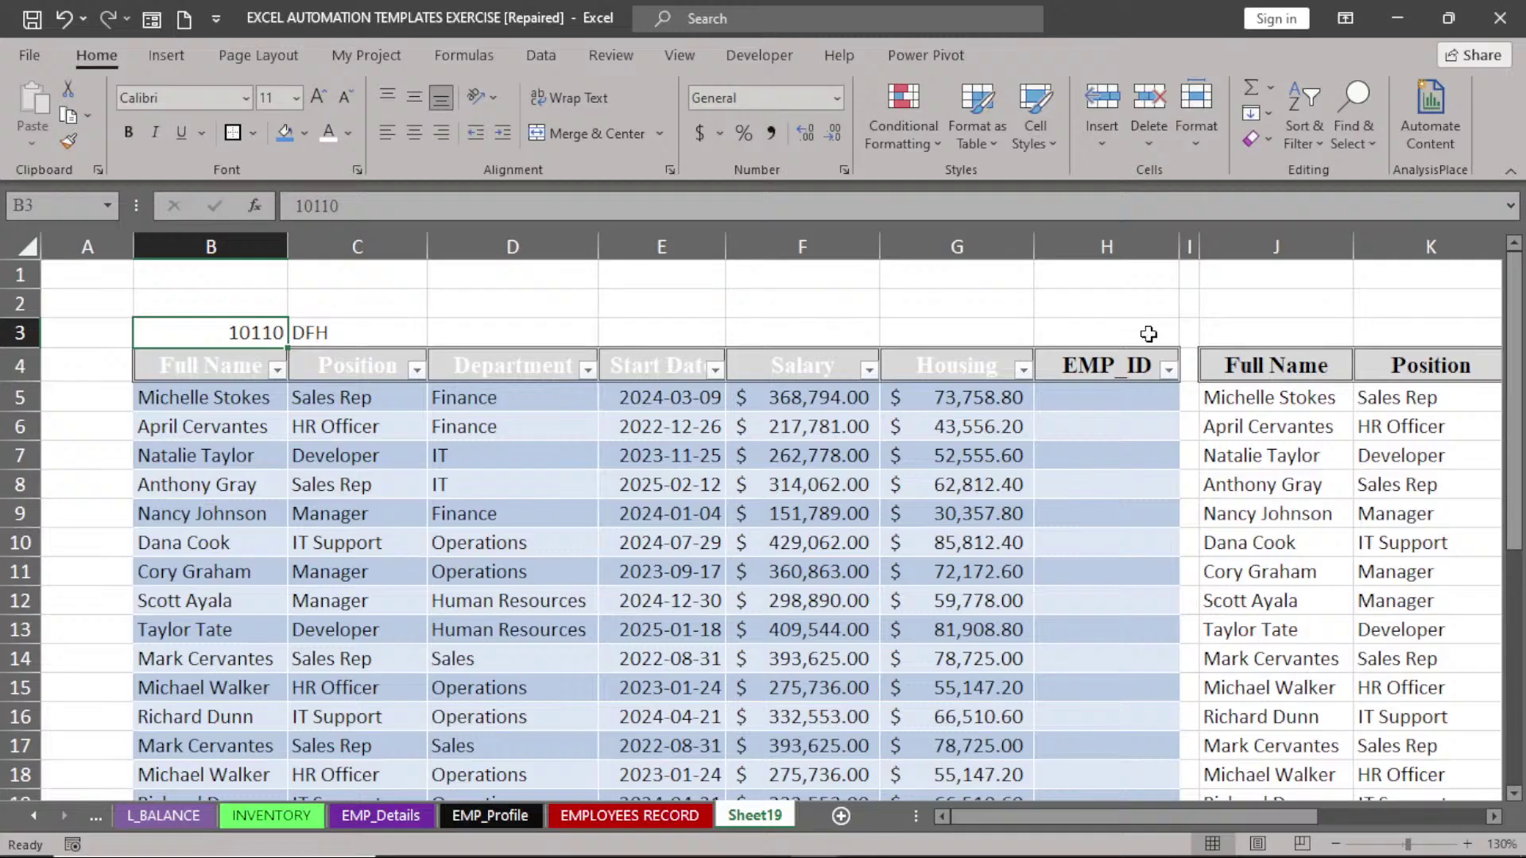
- Move the sample employee ID from B3 to A13 beside the table, and from there to F33 beneath the Salary total
scroll(946, 573, "down", 1)
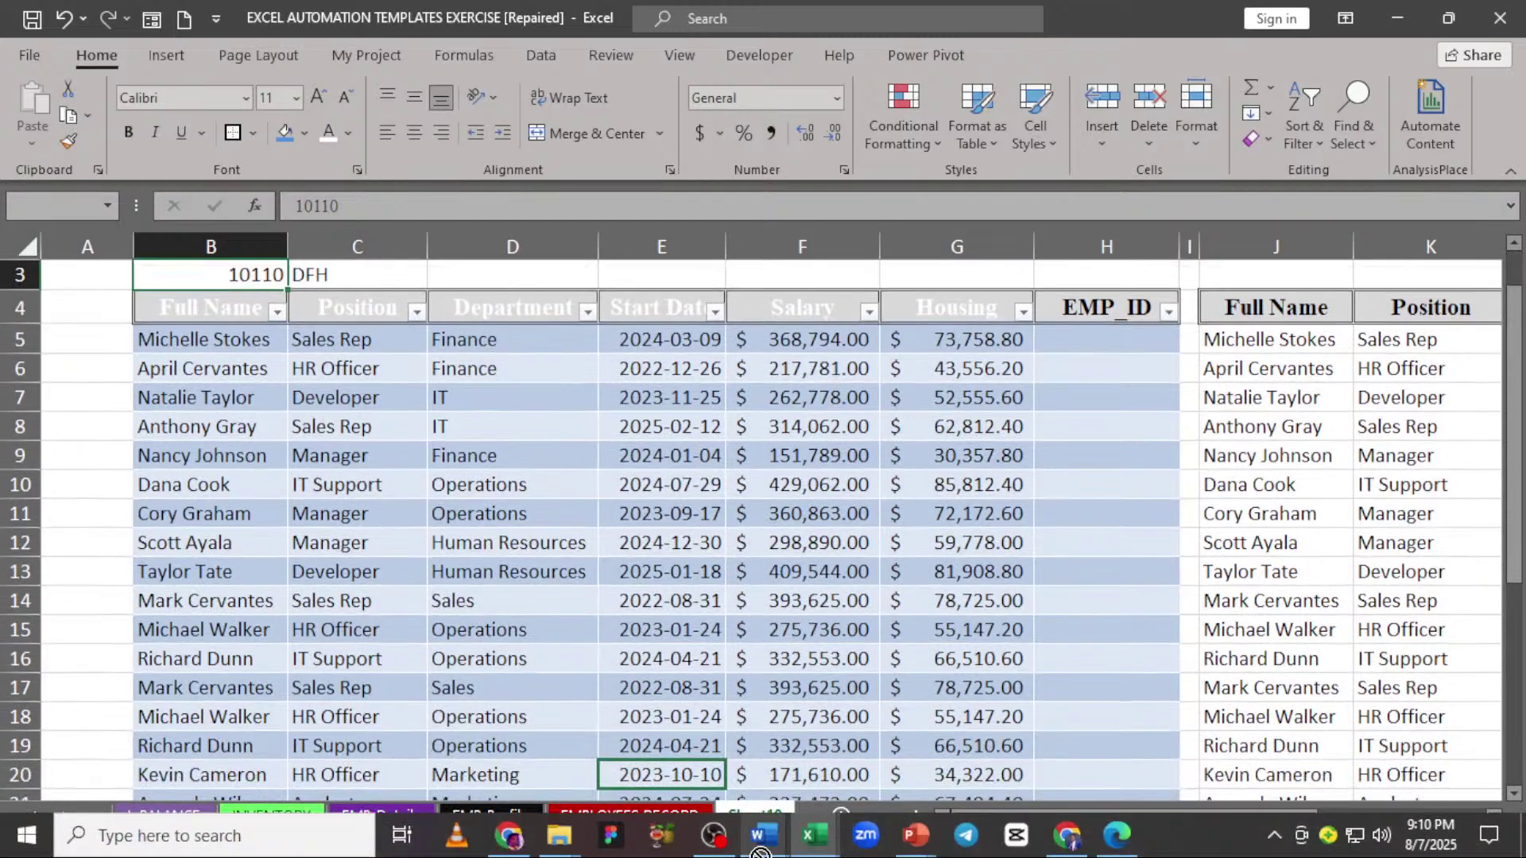
mouse_move(739, 815)
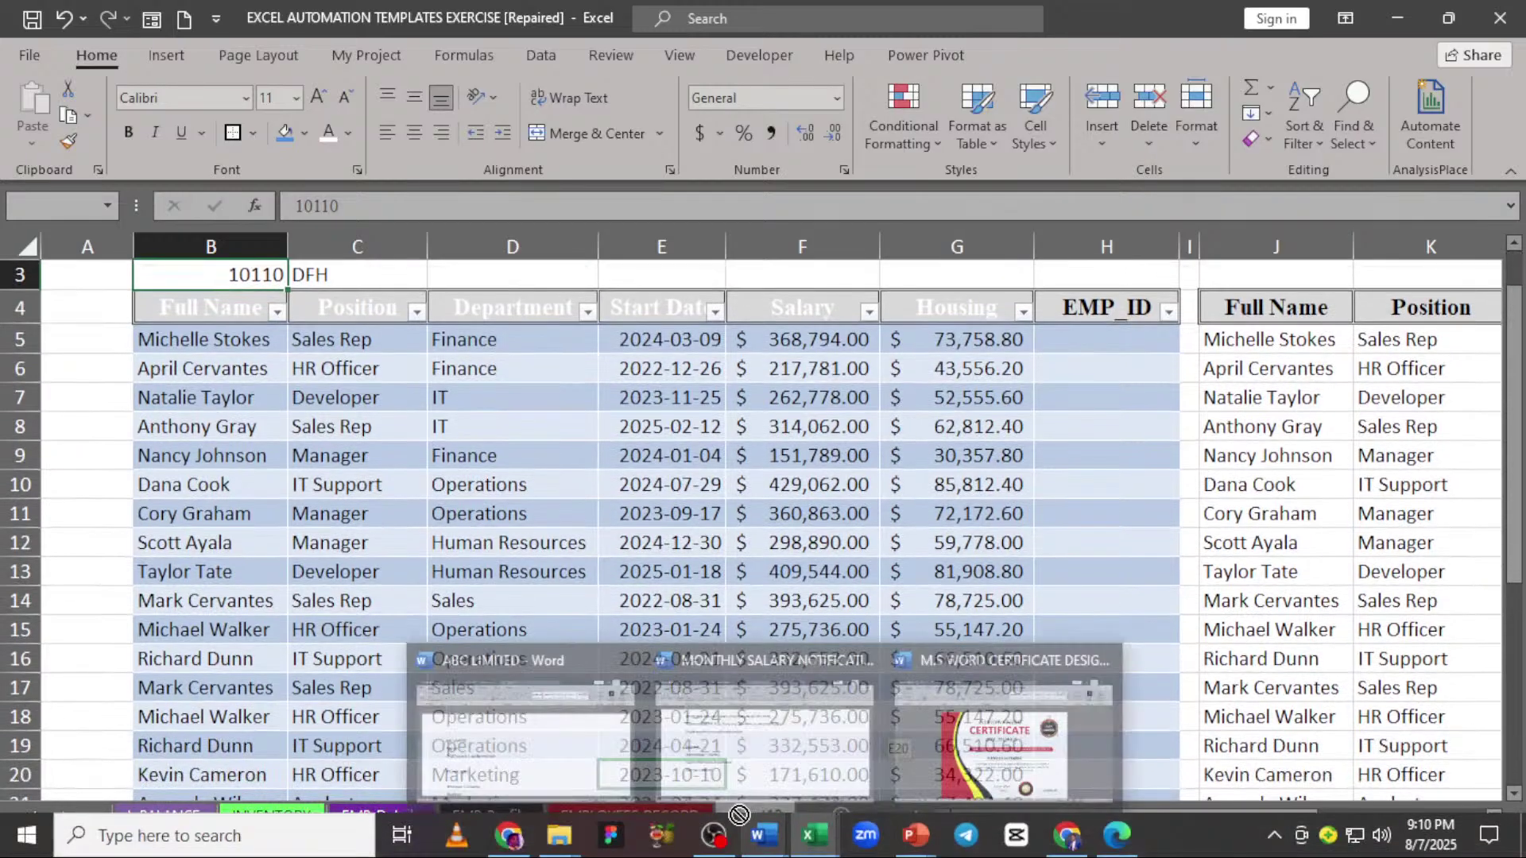
left_click_drag(739, 815, 79, 572)
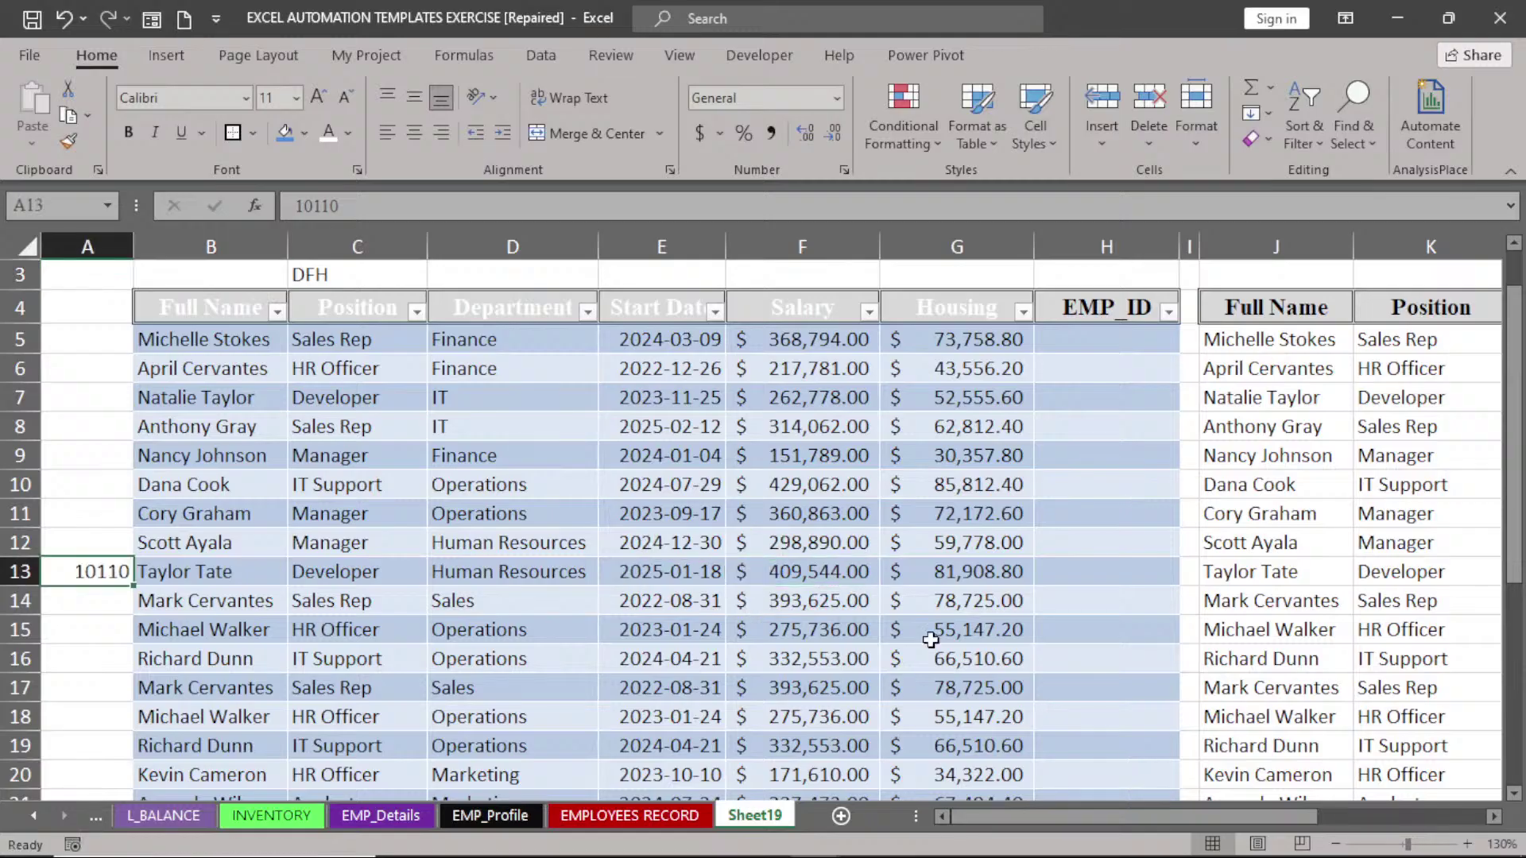
left_click_drag(1514, 568, 1514, 678)
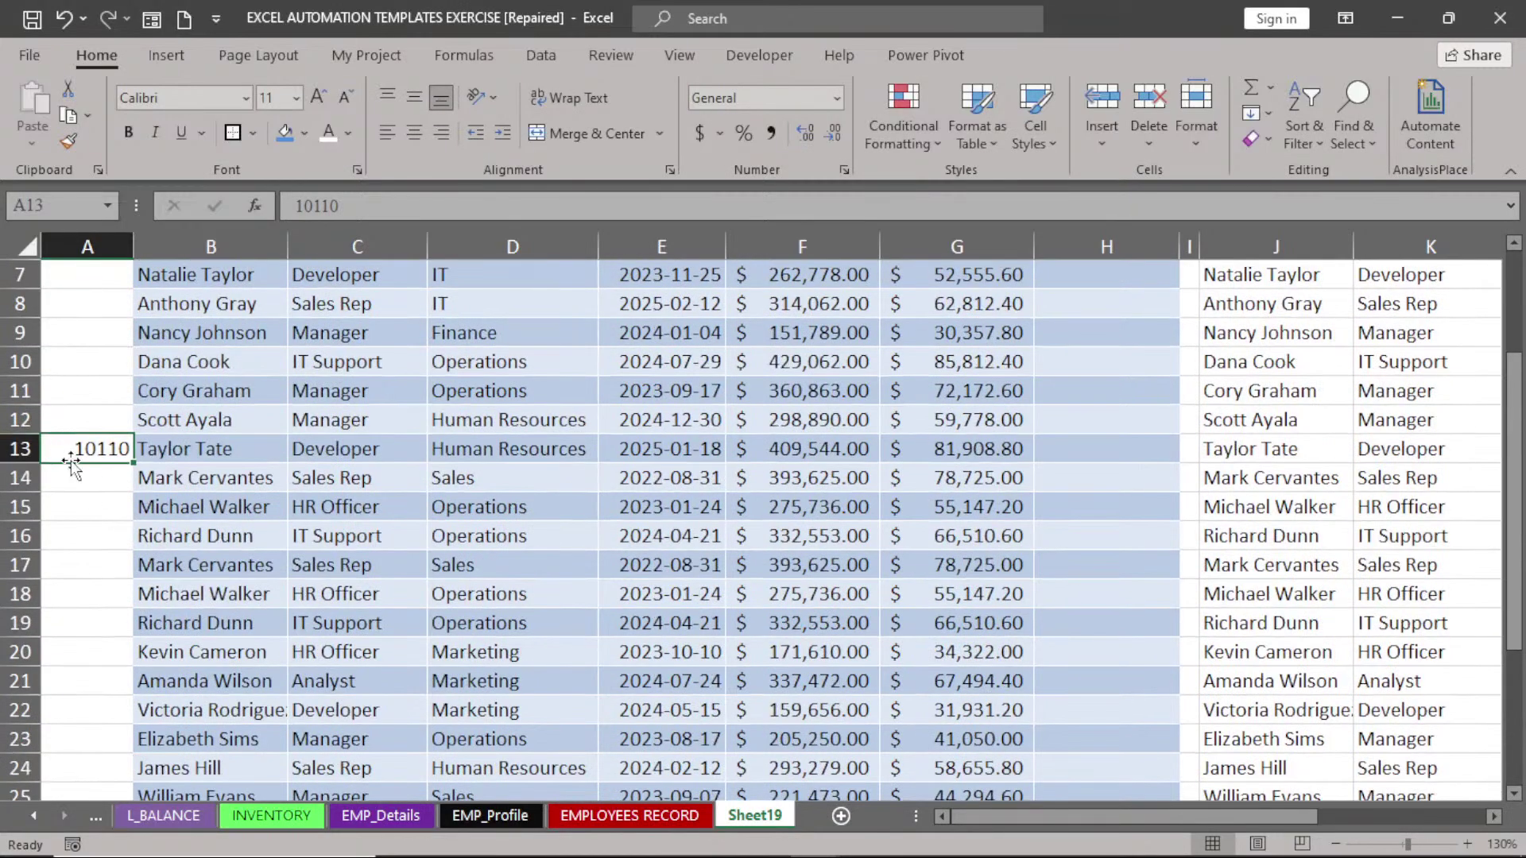
left_click_drag(70, 460, 847, 513)
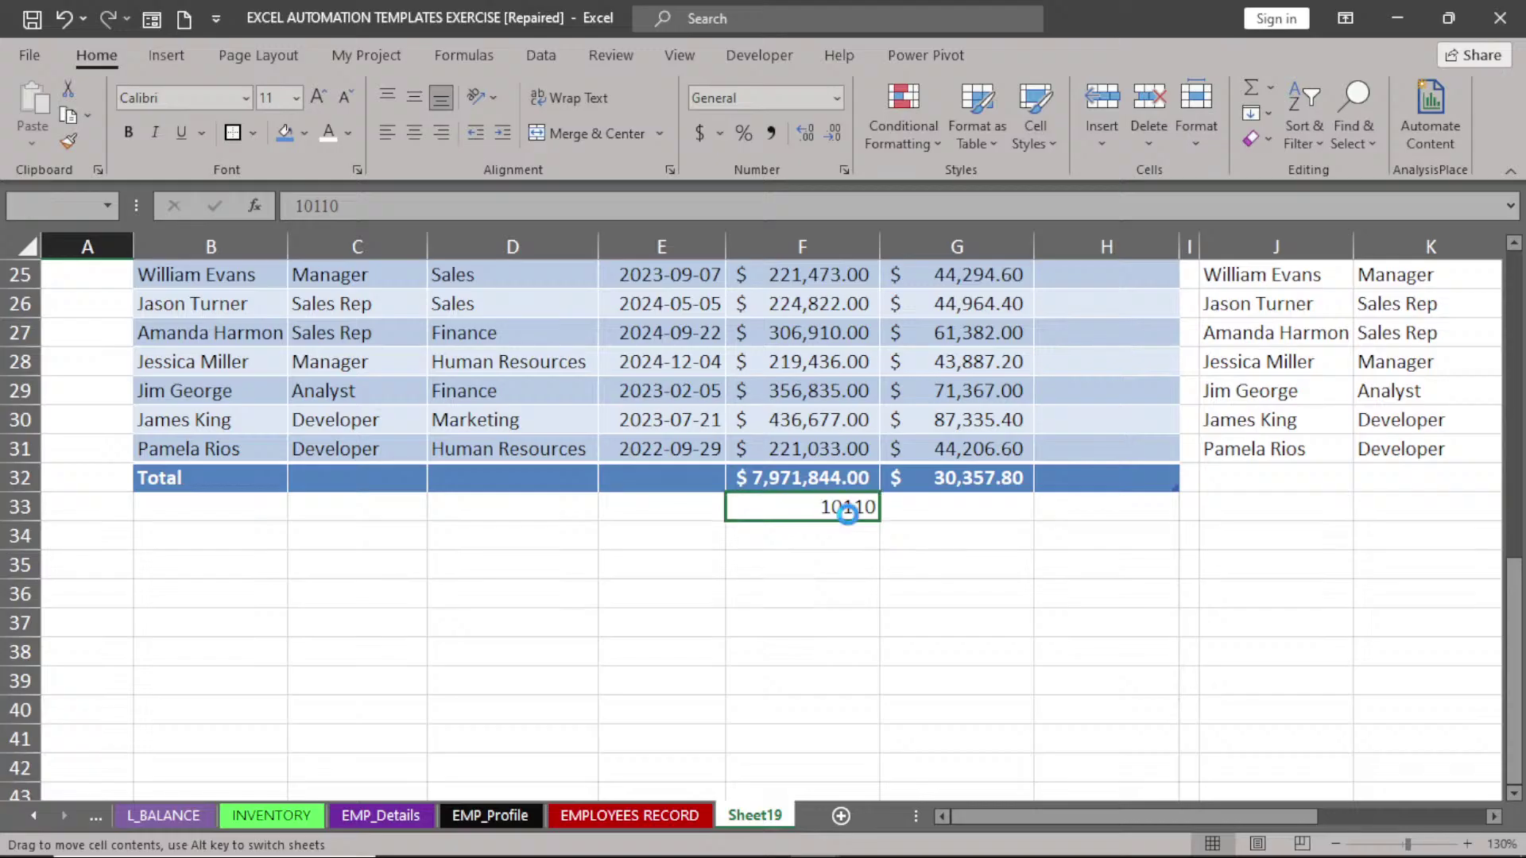
- Turn off the table's total row, then move the sample ID out to A31 and back to F32 directly under the Salary column
left_click(210, 478)
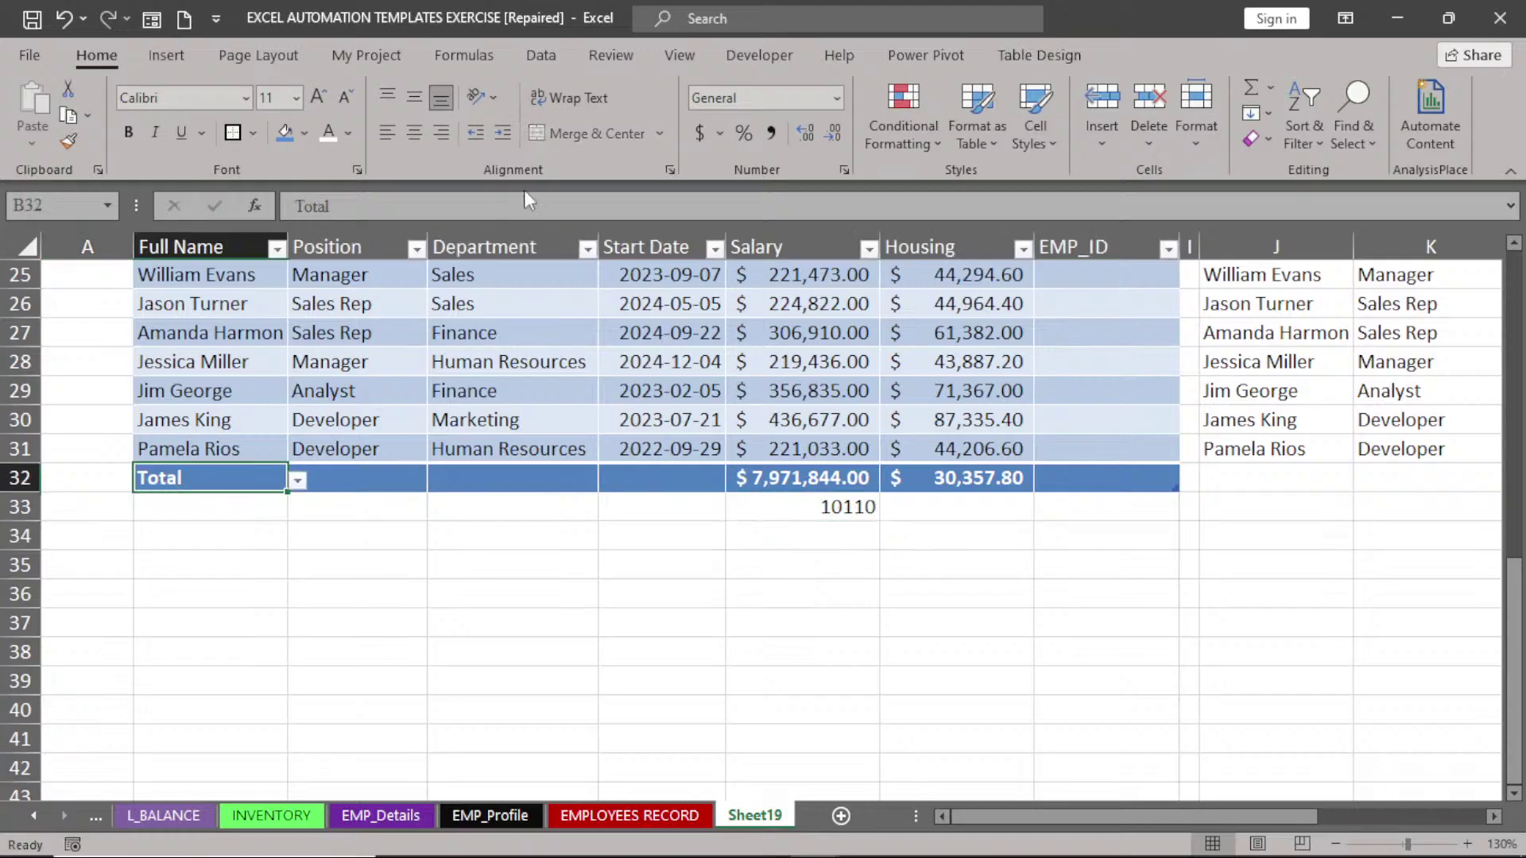
left_click(1044, 59)
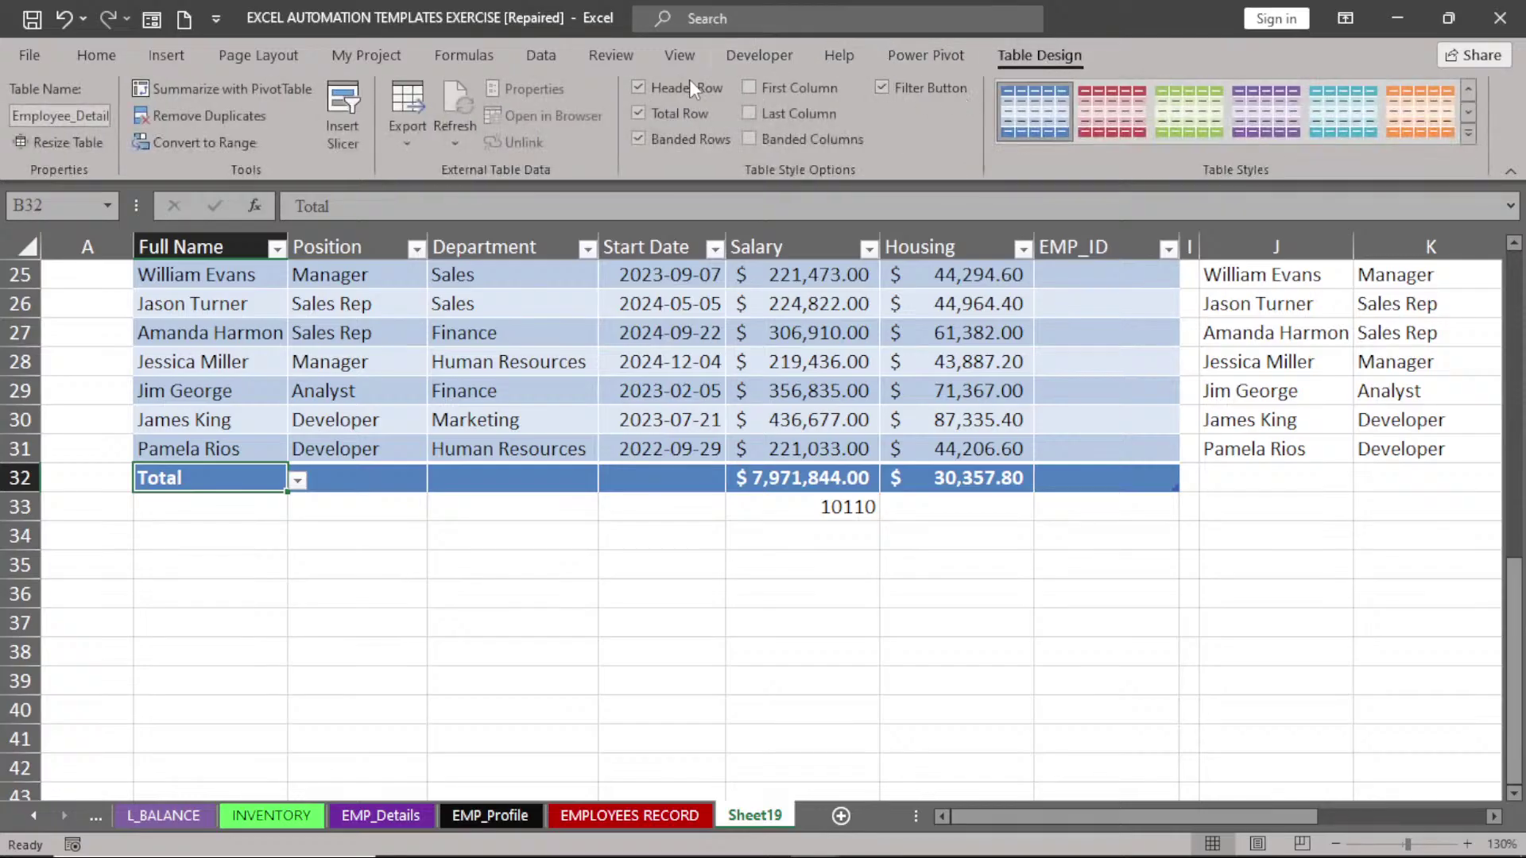
left_click(640, 114)
left_click(829, 479)
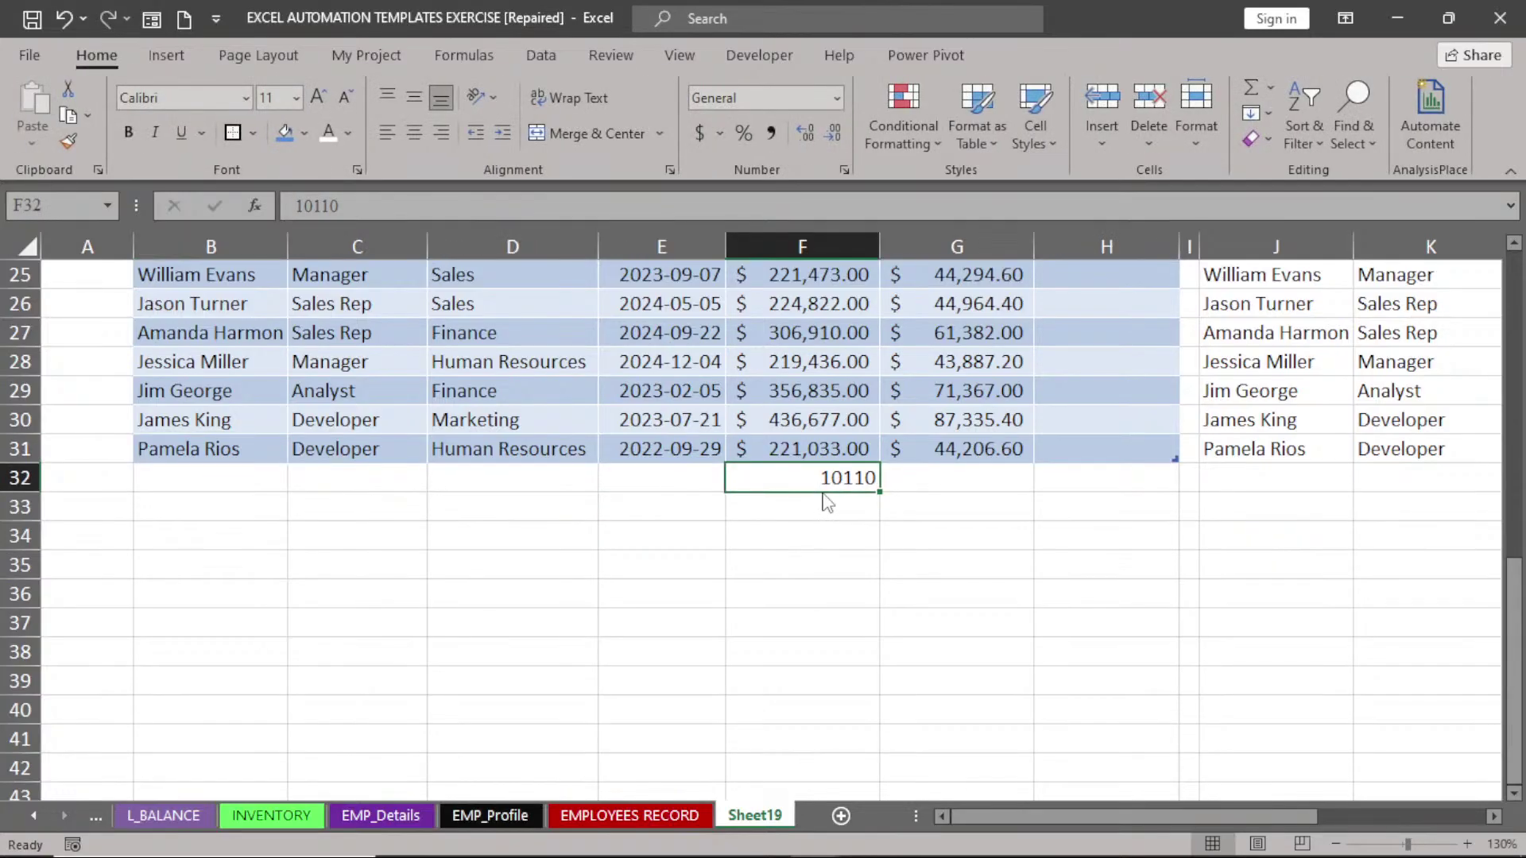
left_click_drag(825, 494, 62, 461)
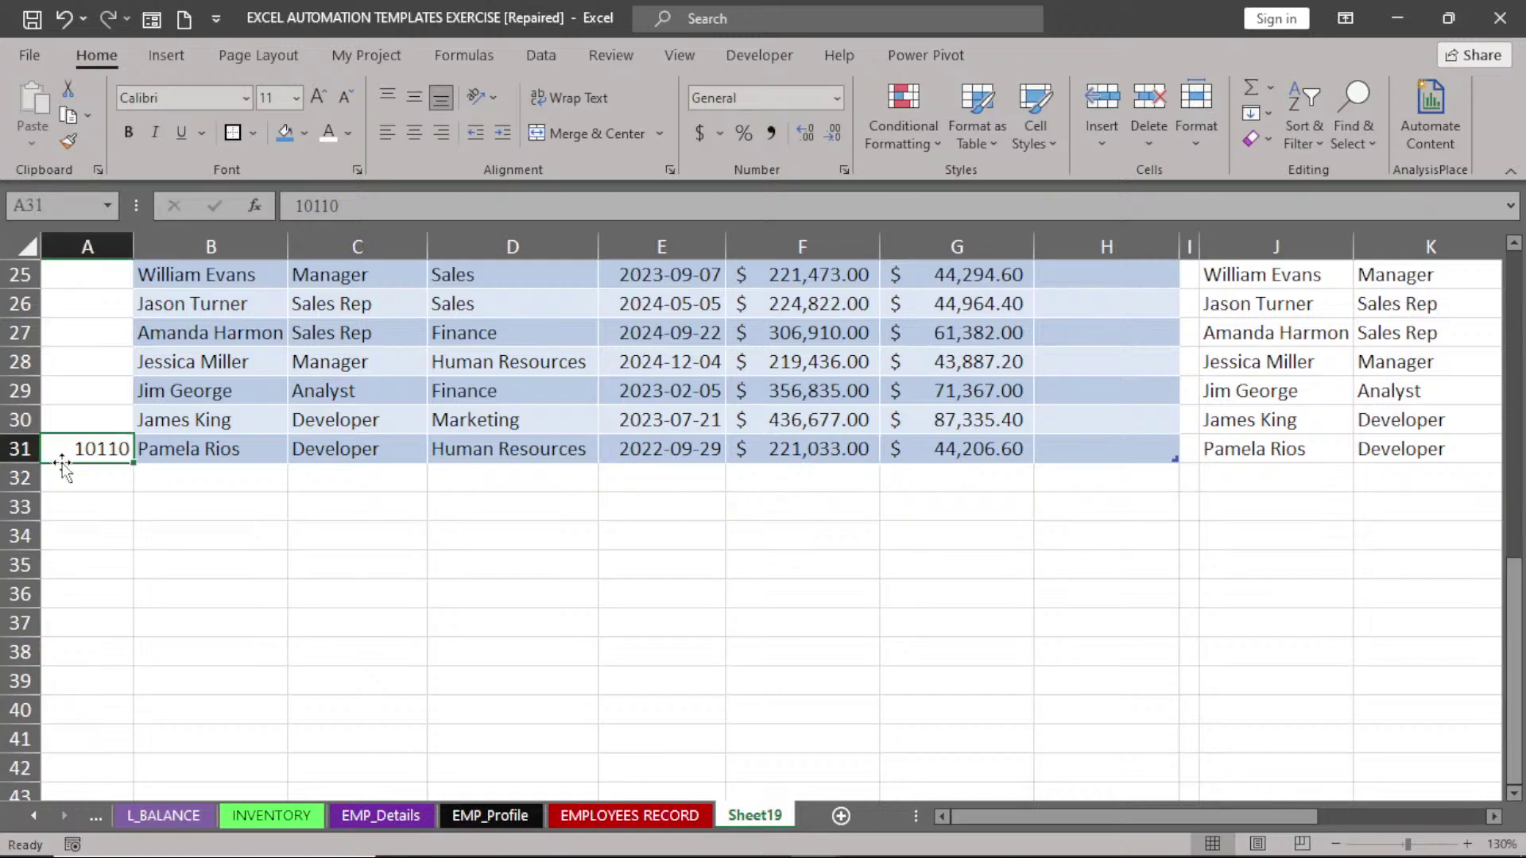
left_click_drag(62, 463, 824, 487)
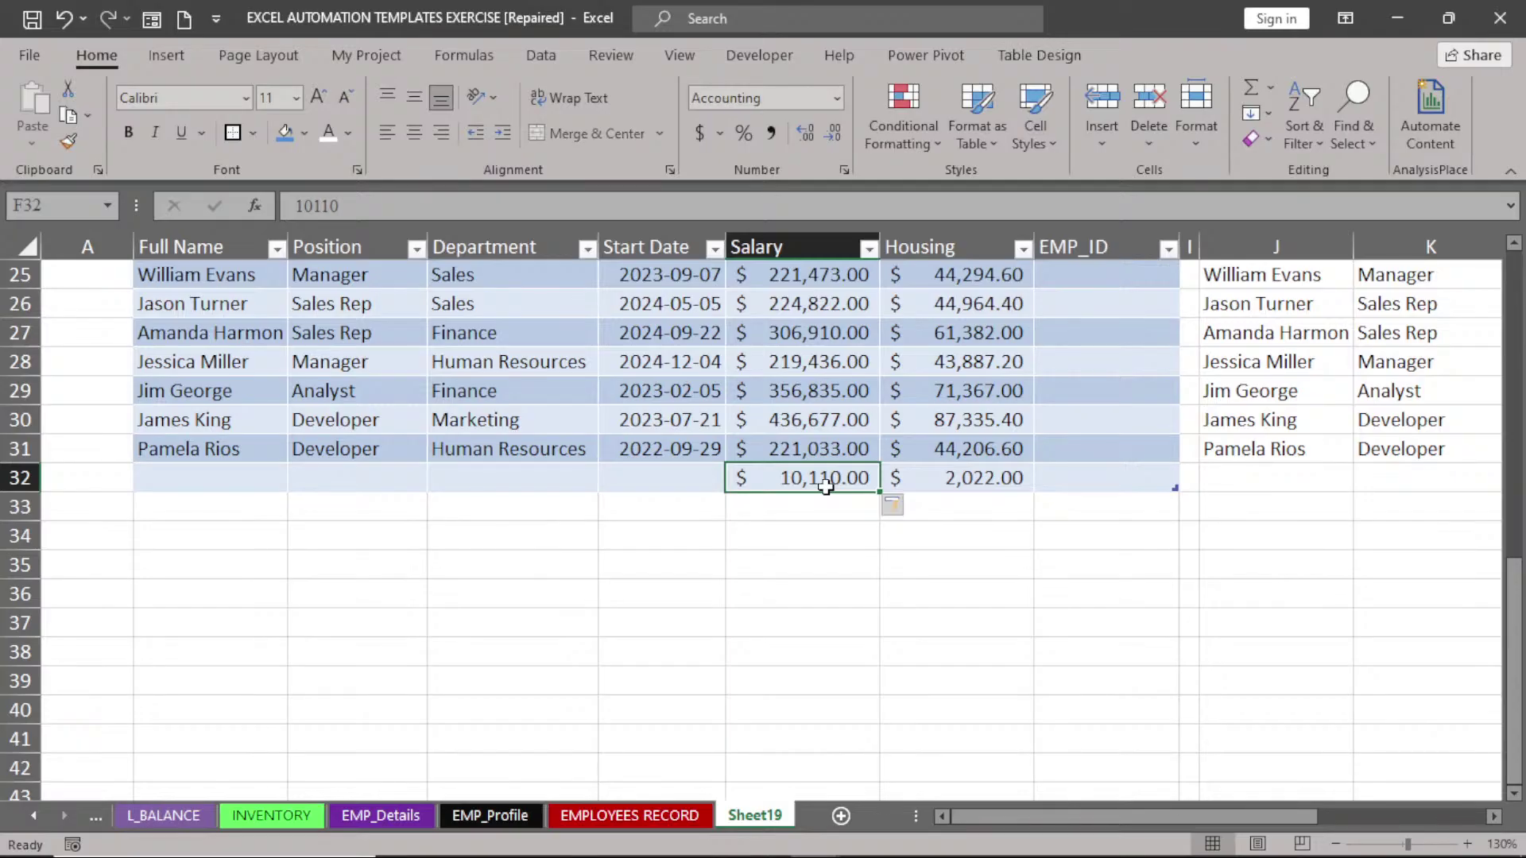
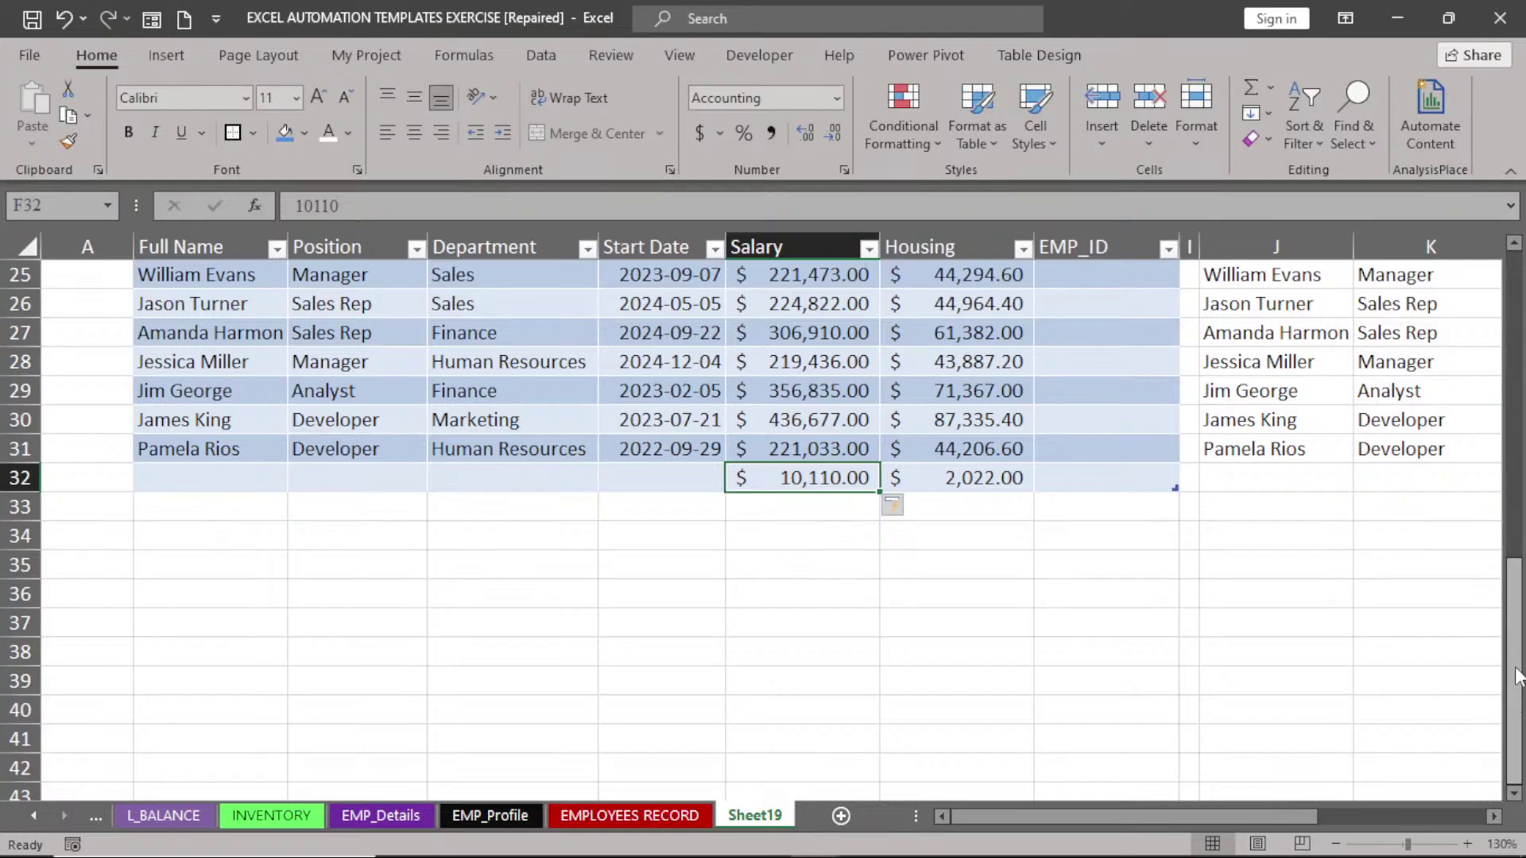
- Insert a slicer for the Department field of the employee table
scroll(1518, 676, "up", 8)
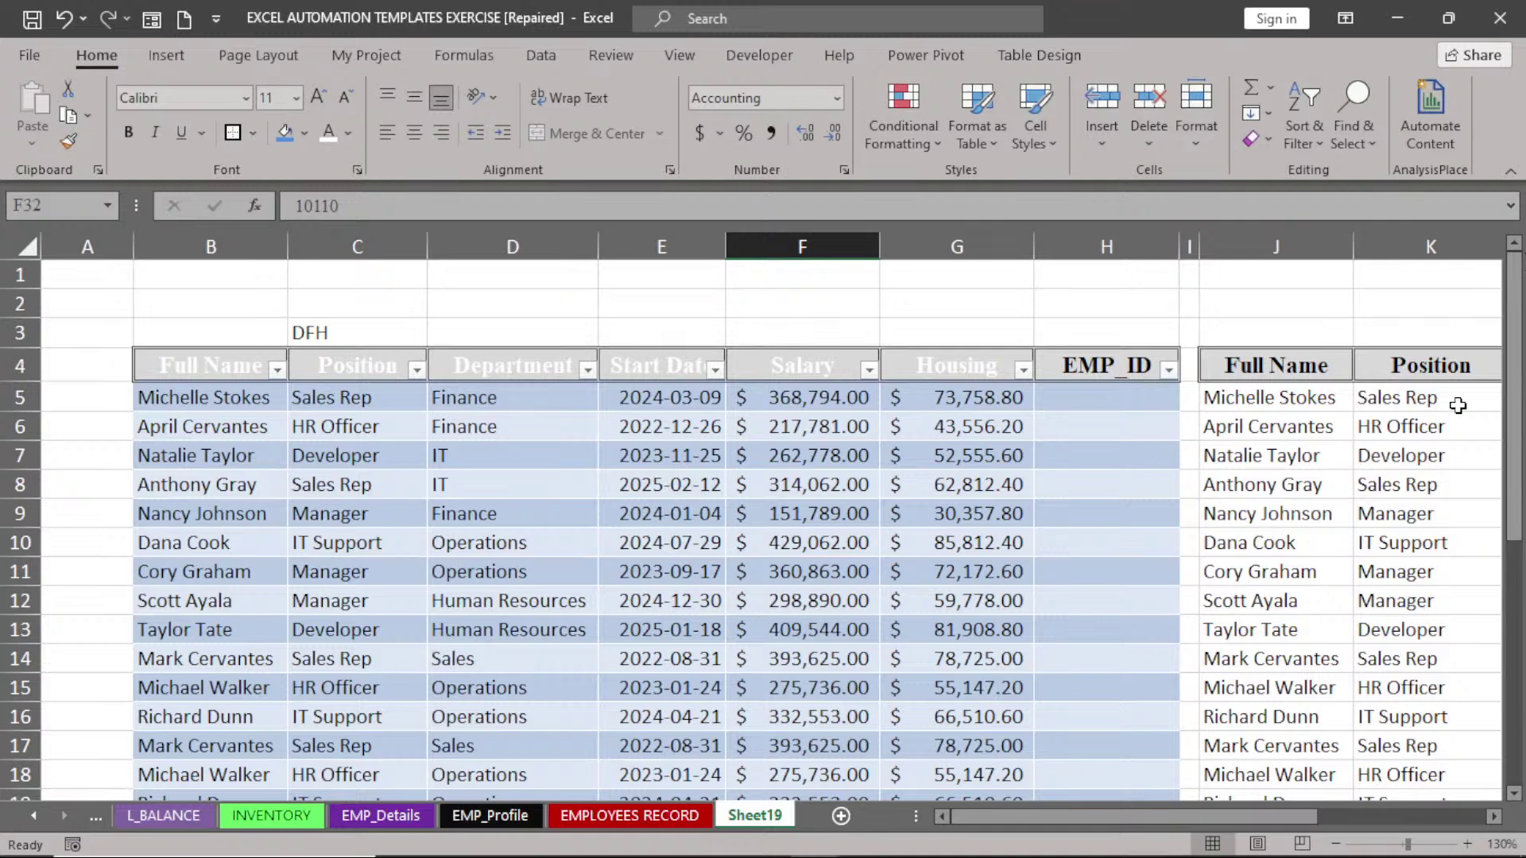
left_click(513, 626)
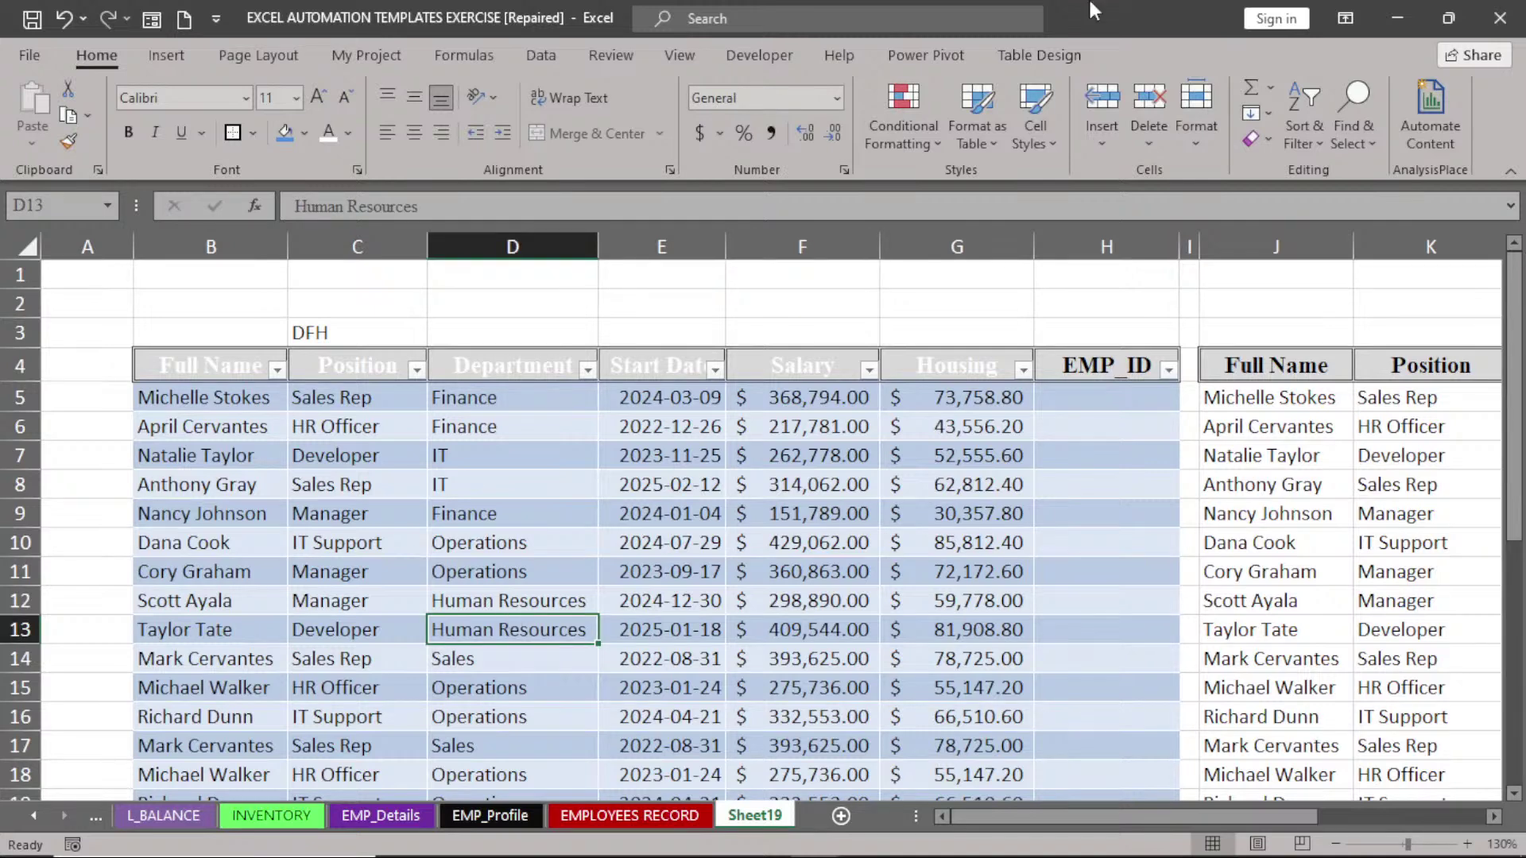
left_click(1046, 57)
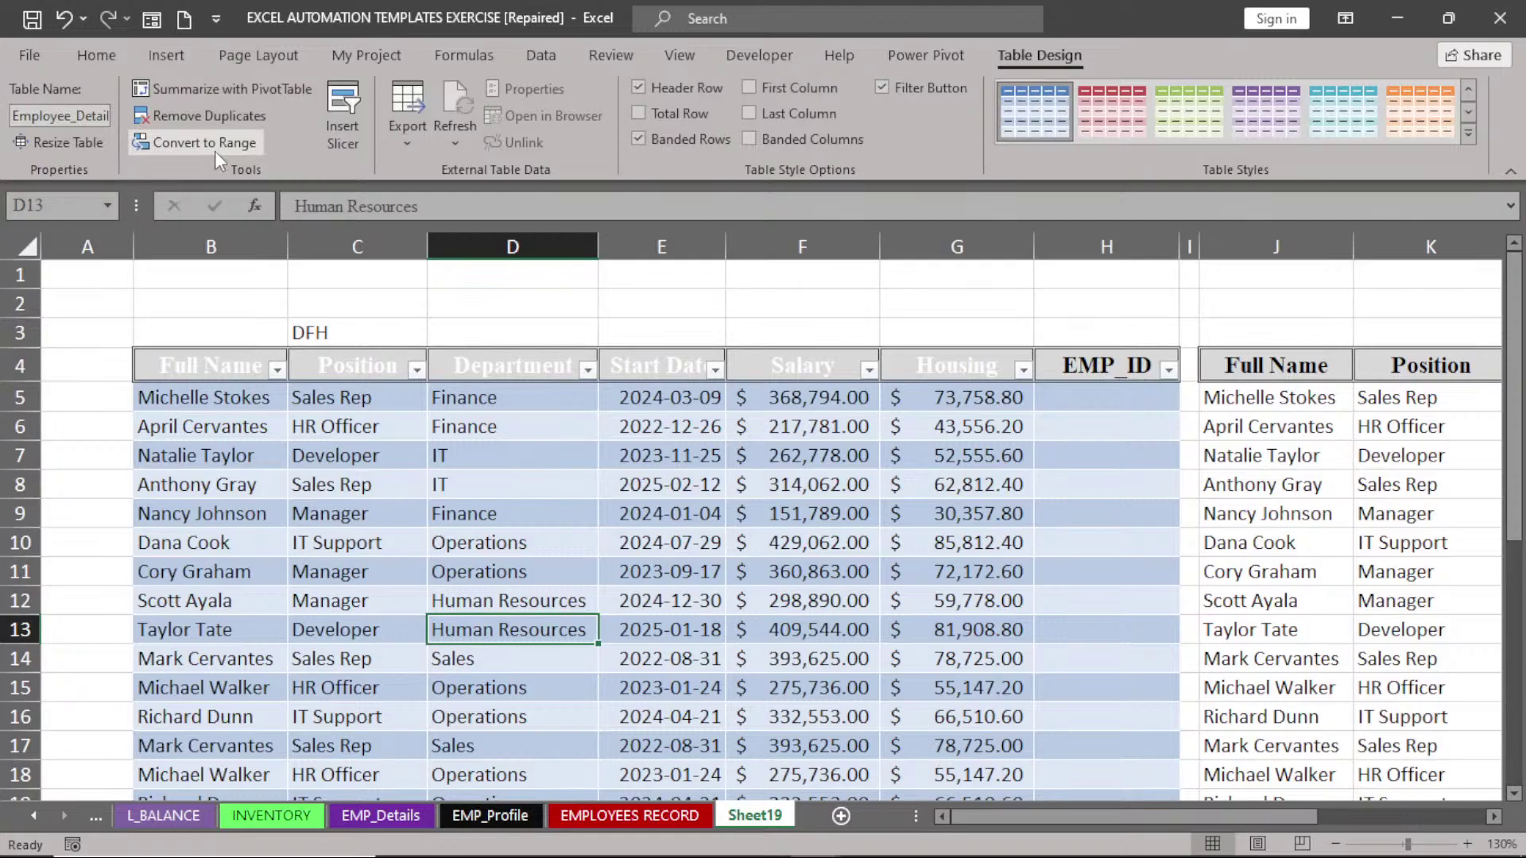
left_click(344, 127)
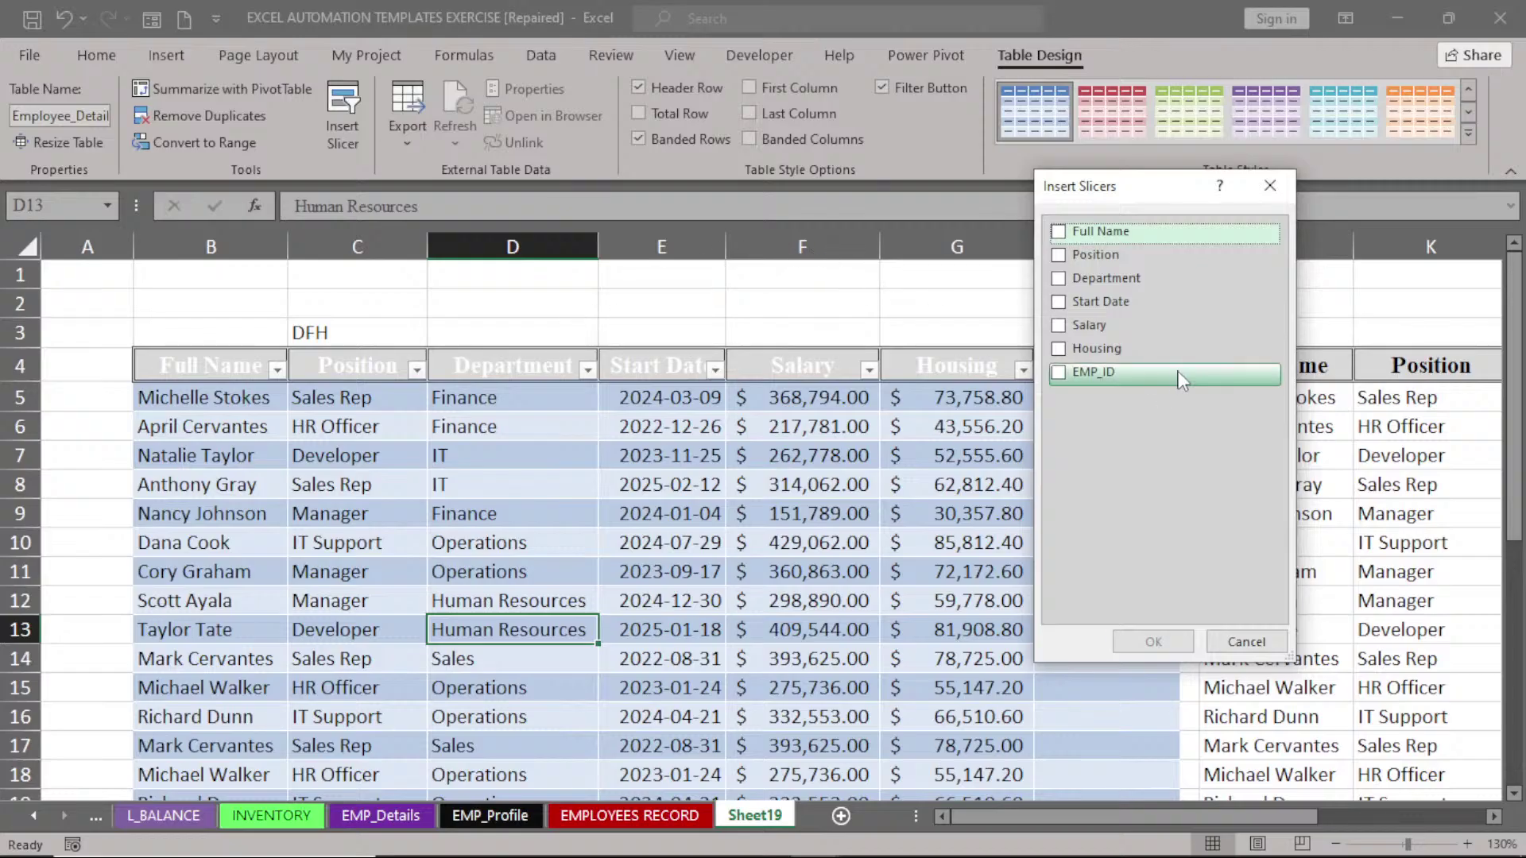
key("Down")
key("Down")
key("space")
left_click(1153, 644)
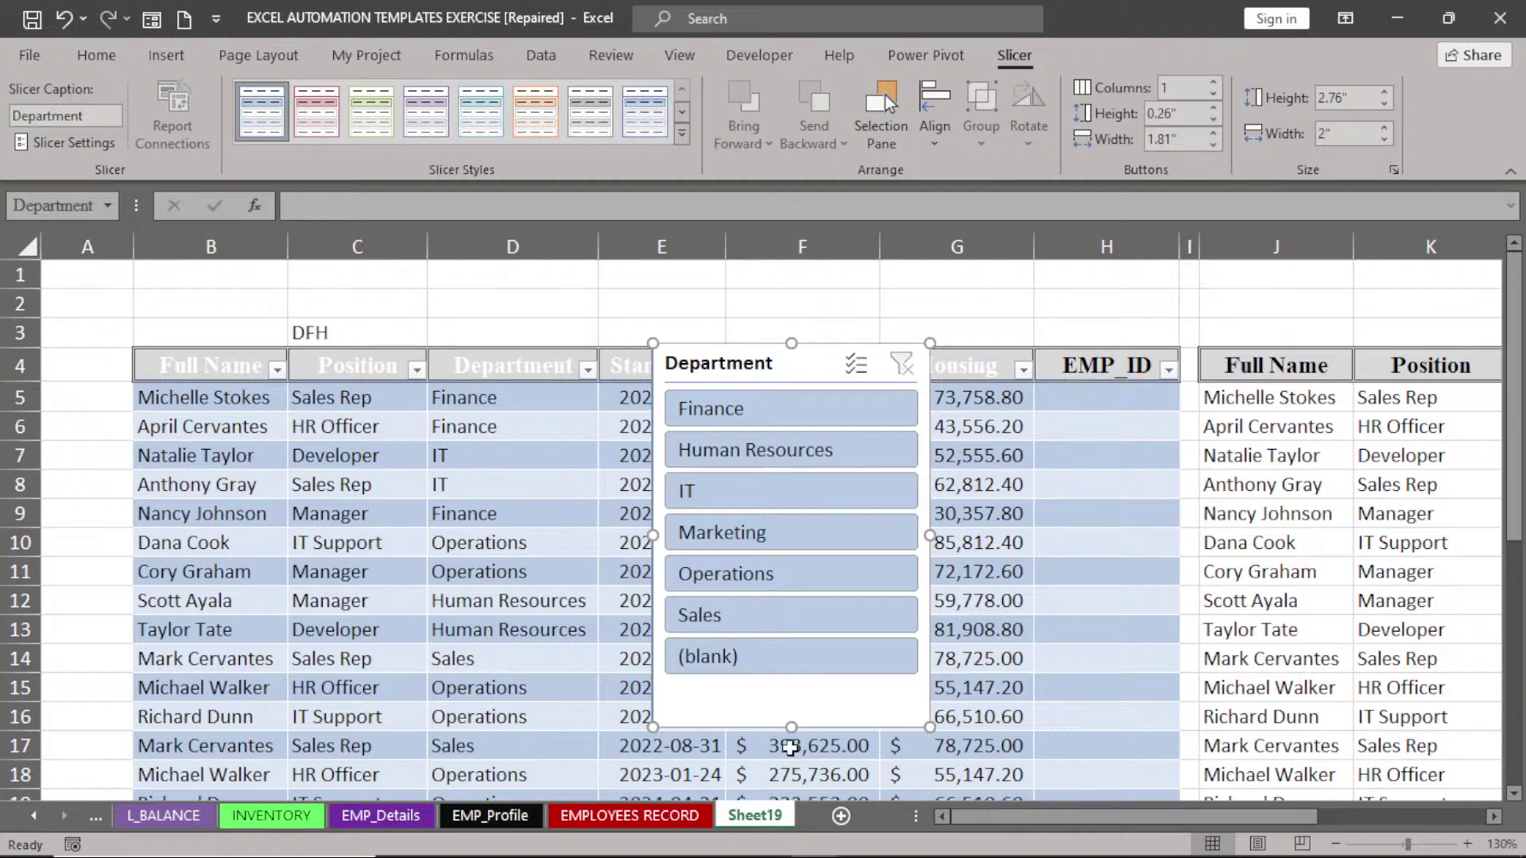
- Move the Department slicer up to row 1 and arrange it in 4 columns, sized about 3.16" wide by 0.98" high
left_click_drag(928, 535, 840, 539)
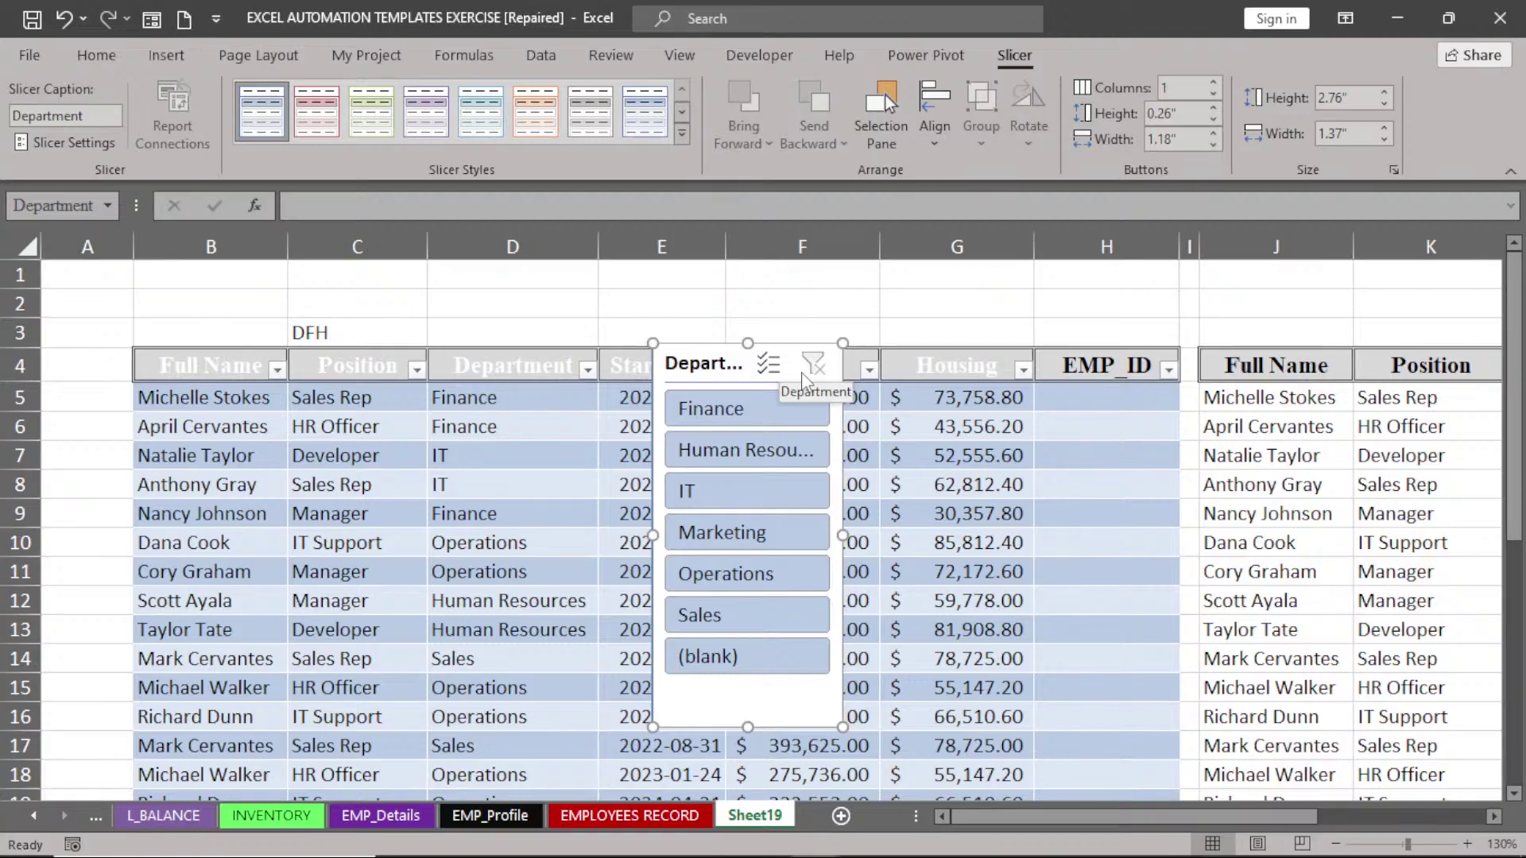
left_click_drag(795, 372, 598, 279)
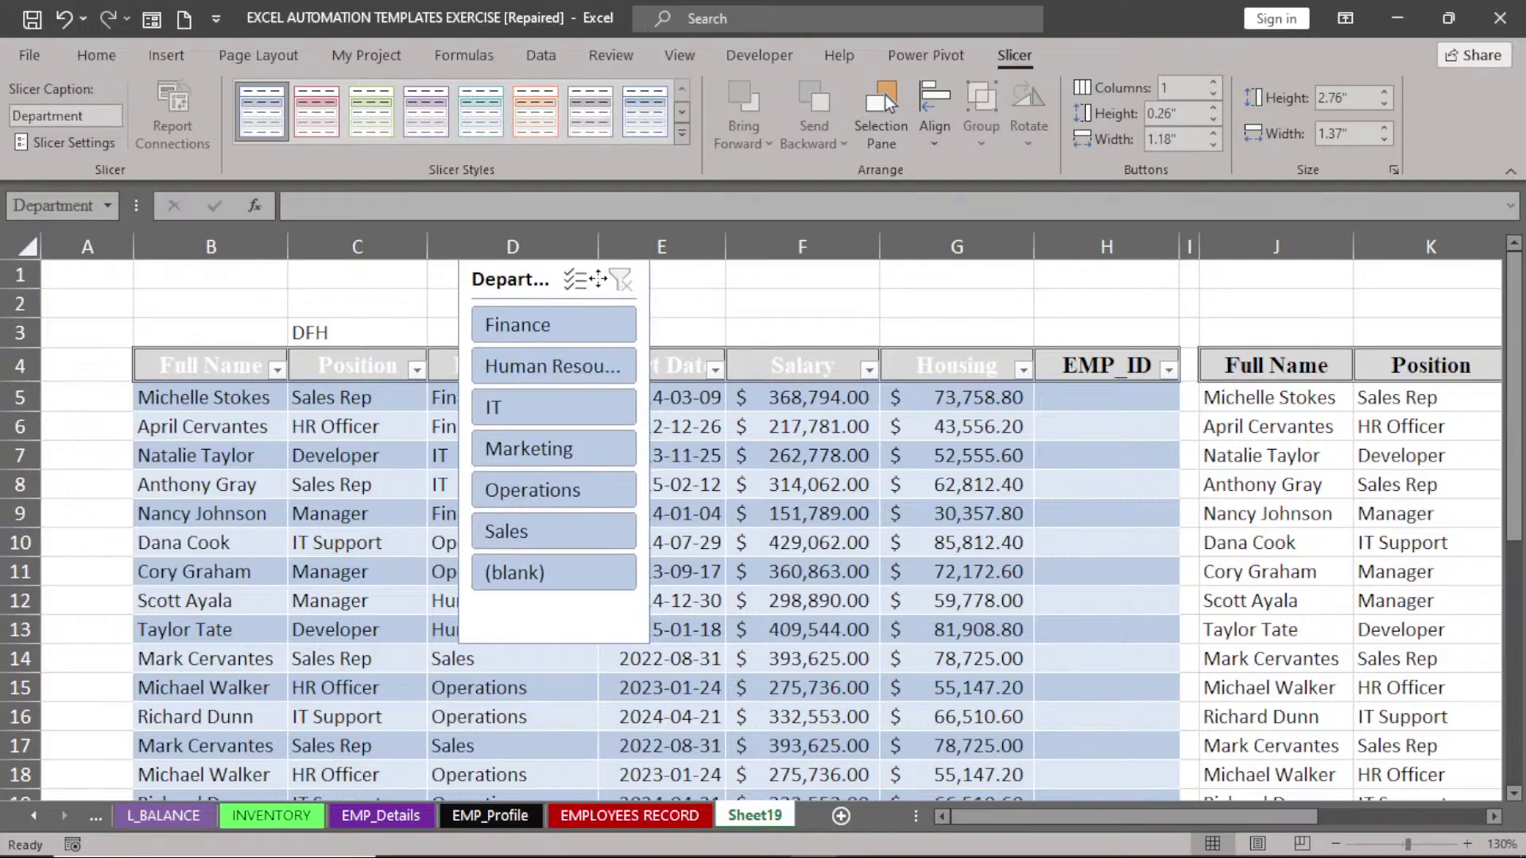
left_click(1214, 83)
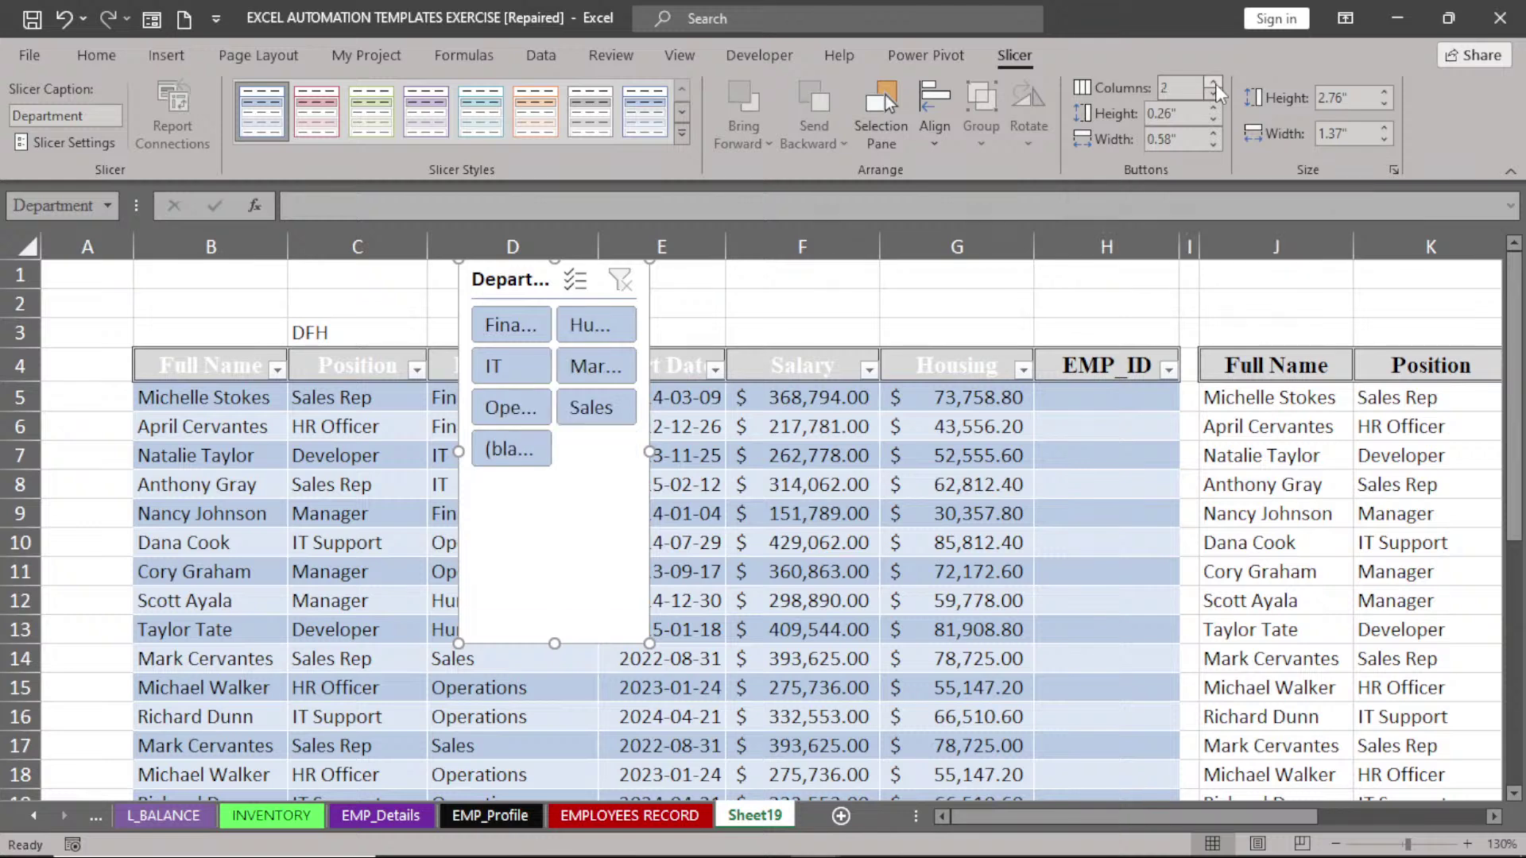
left_click(1216, 88)
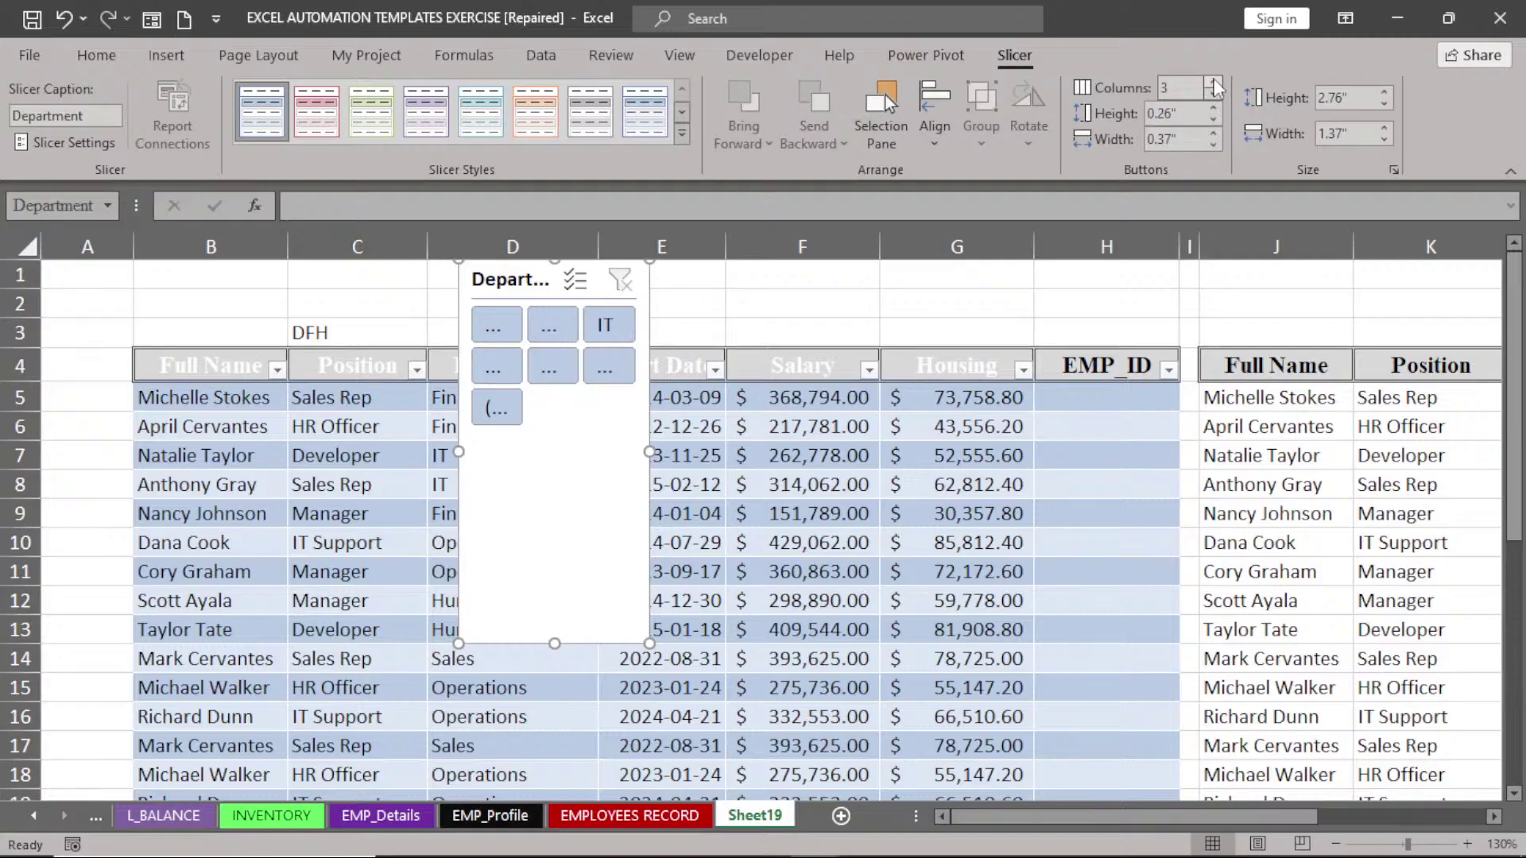
left_click(1215, 83)
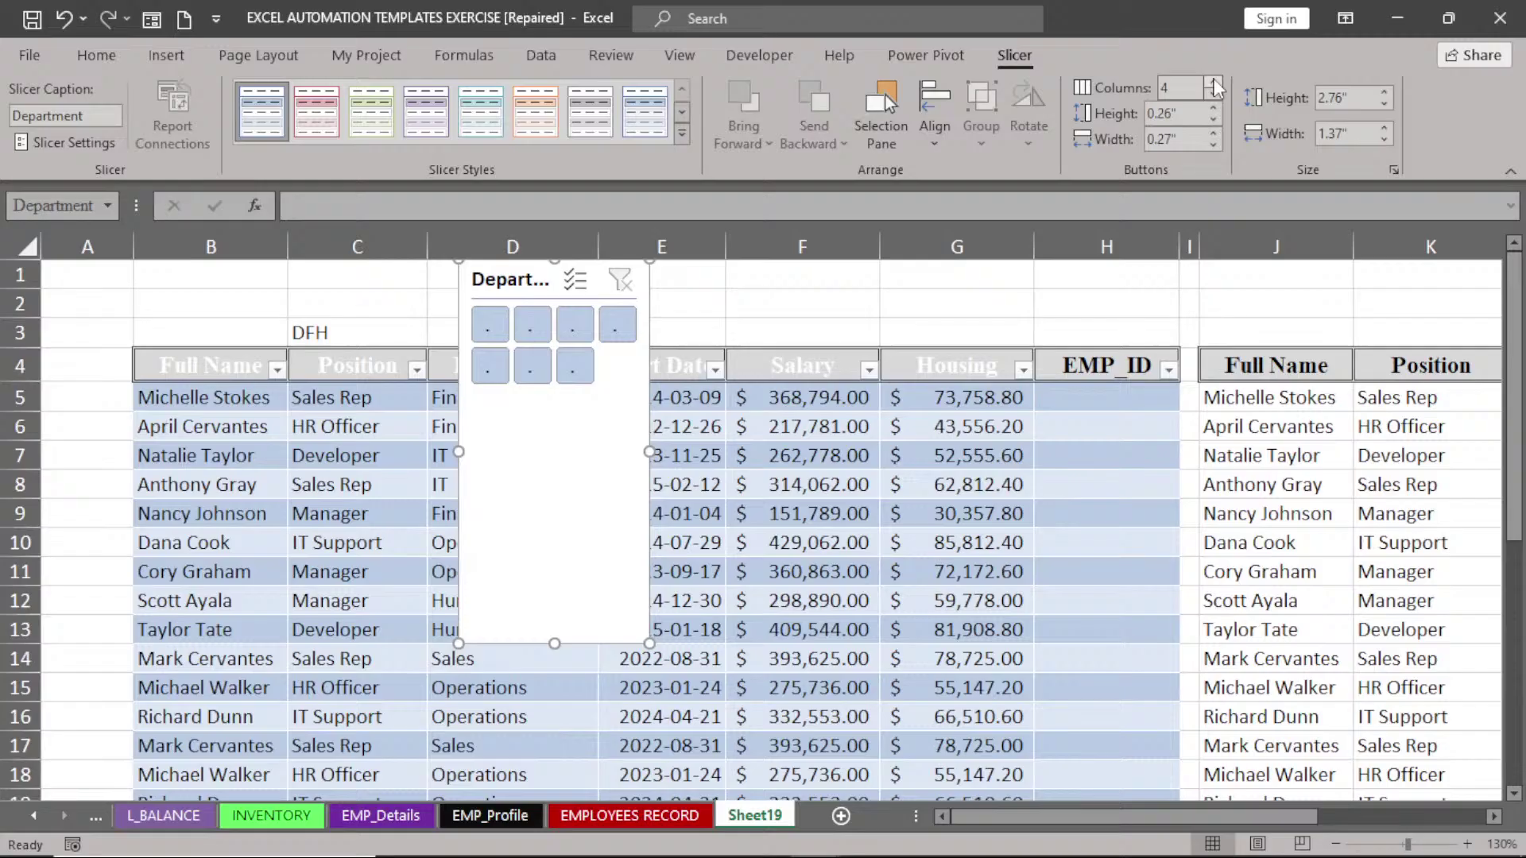
left_click_drag(649, 452, 900, 415)
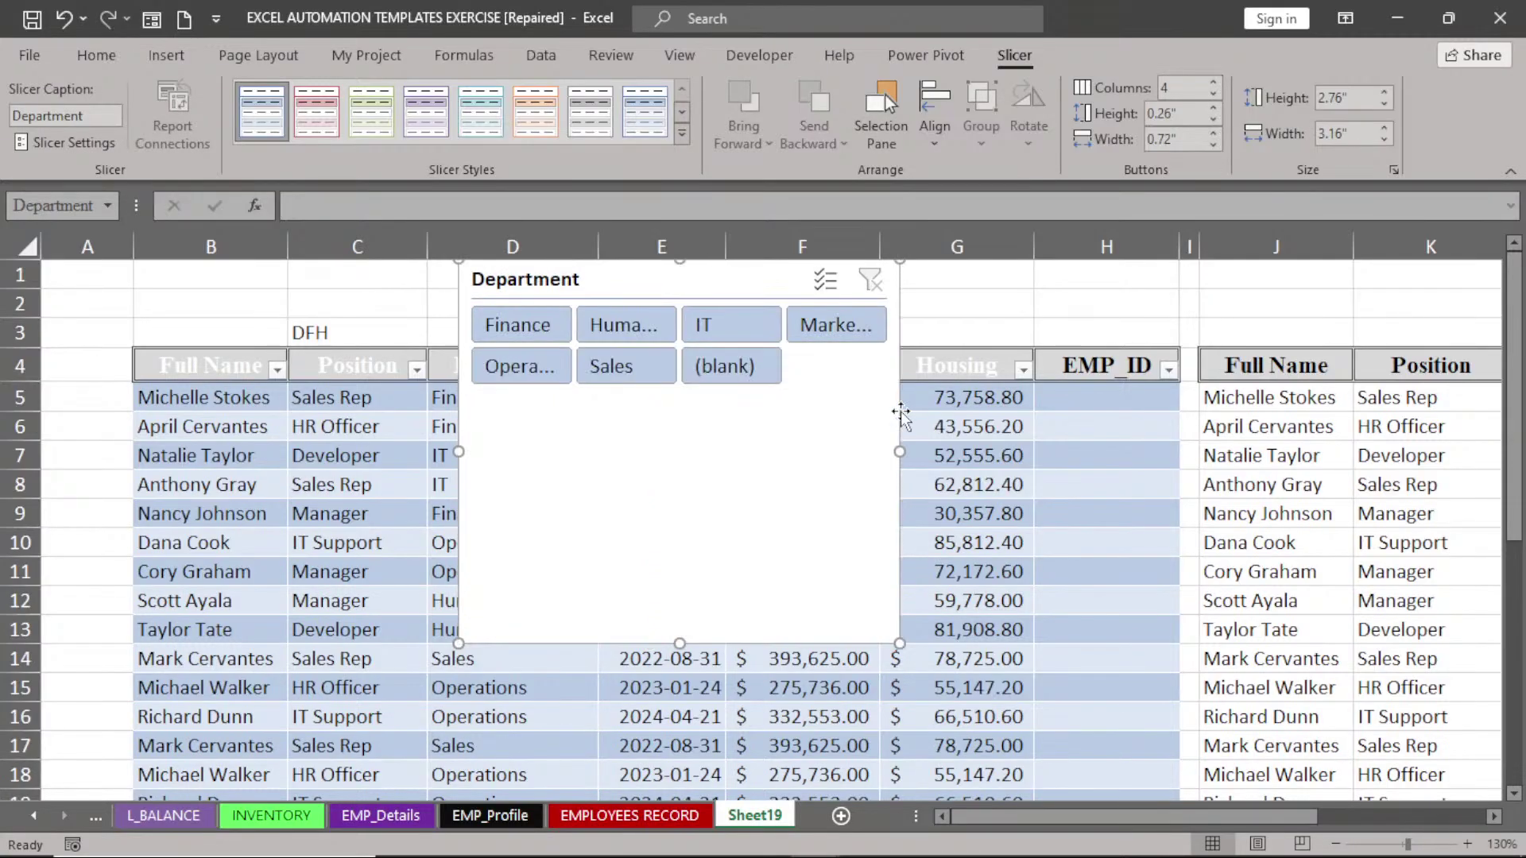
left_click_drag(685, 642, 685, 397)
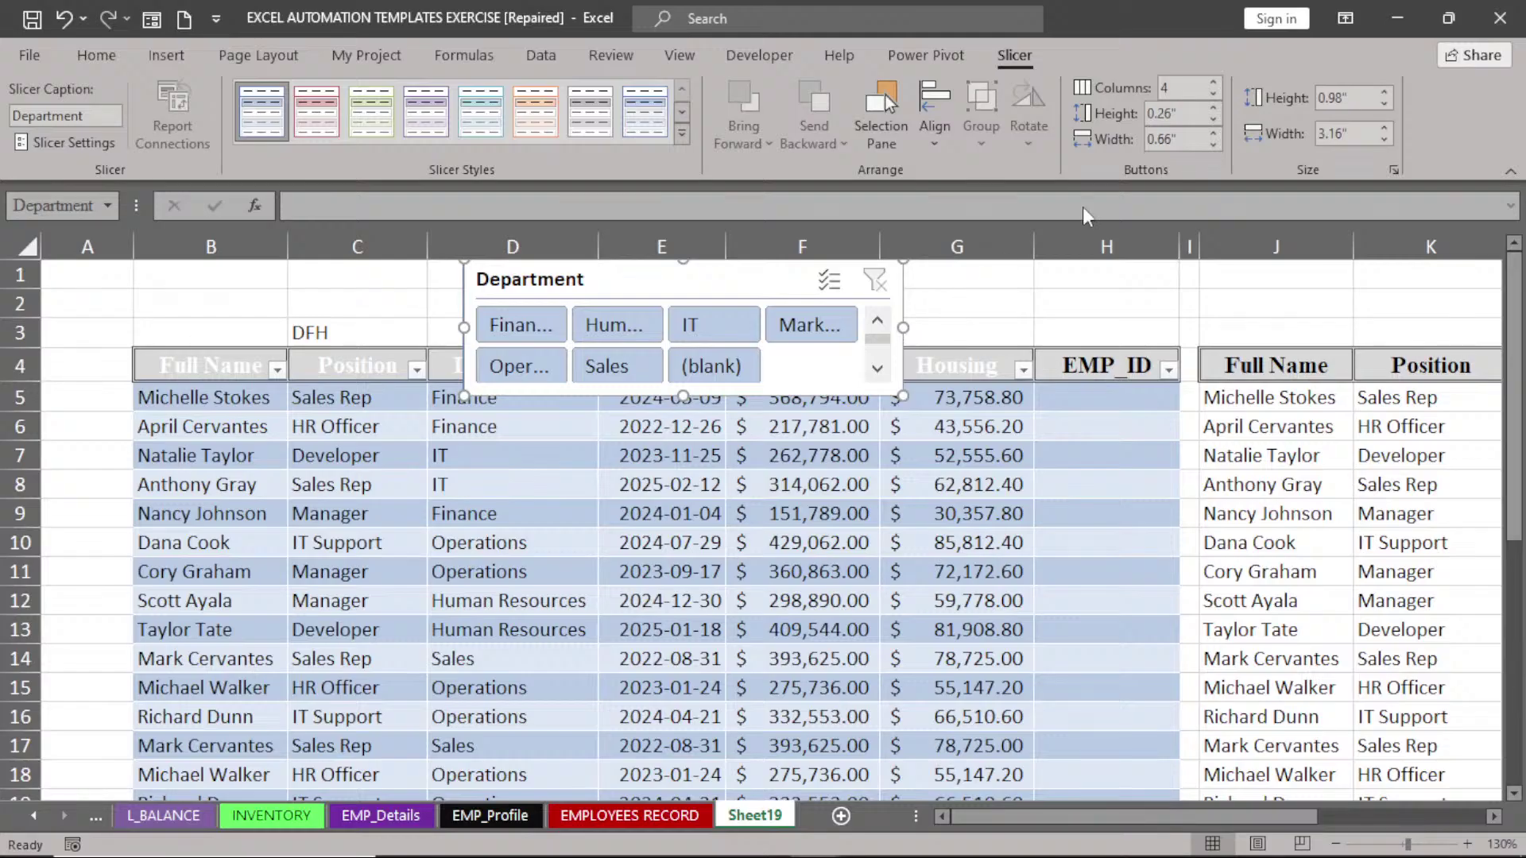
- Set the Department slicer to 7 columns and resize it to about 5.06" wide by 0.69" high
left_click(1213, 81)
left_click(1213, 82)
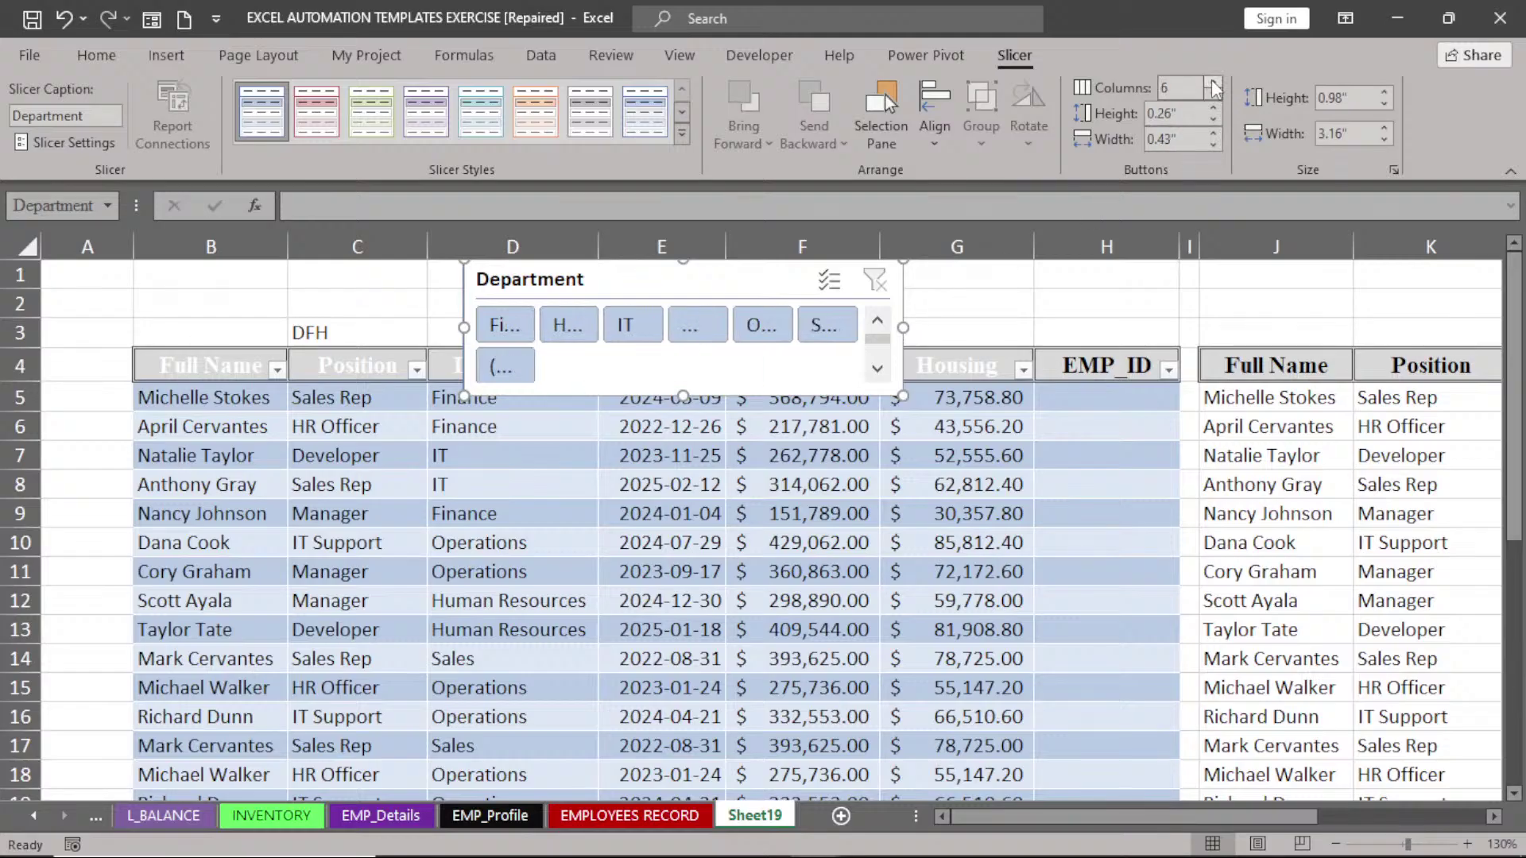
left_click(1213, 82)
left_click_drag(902, 327, 1170, 320)
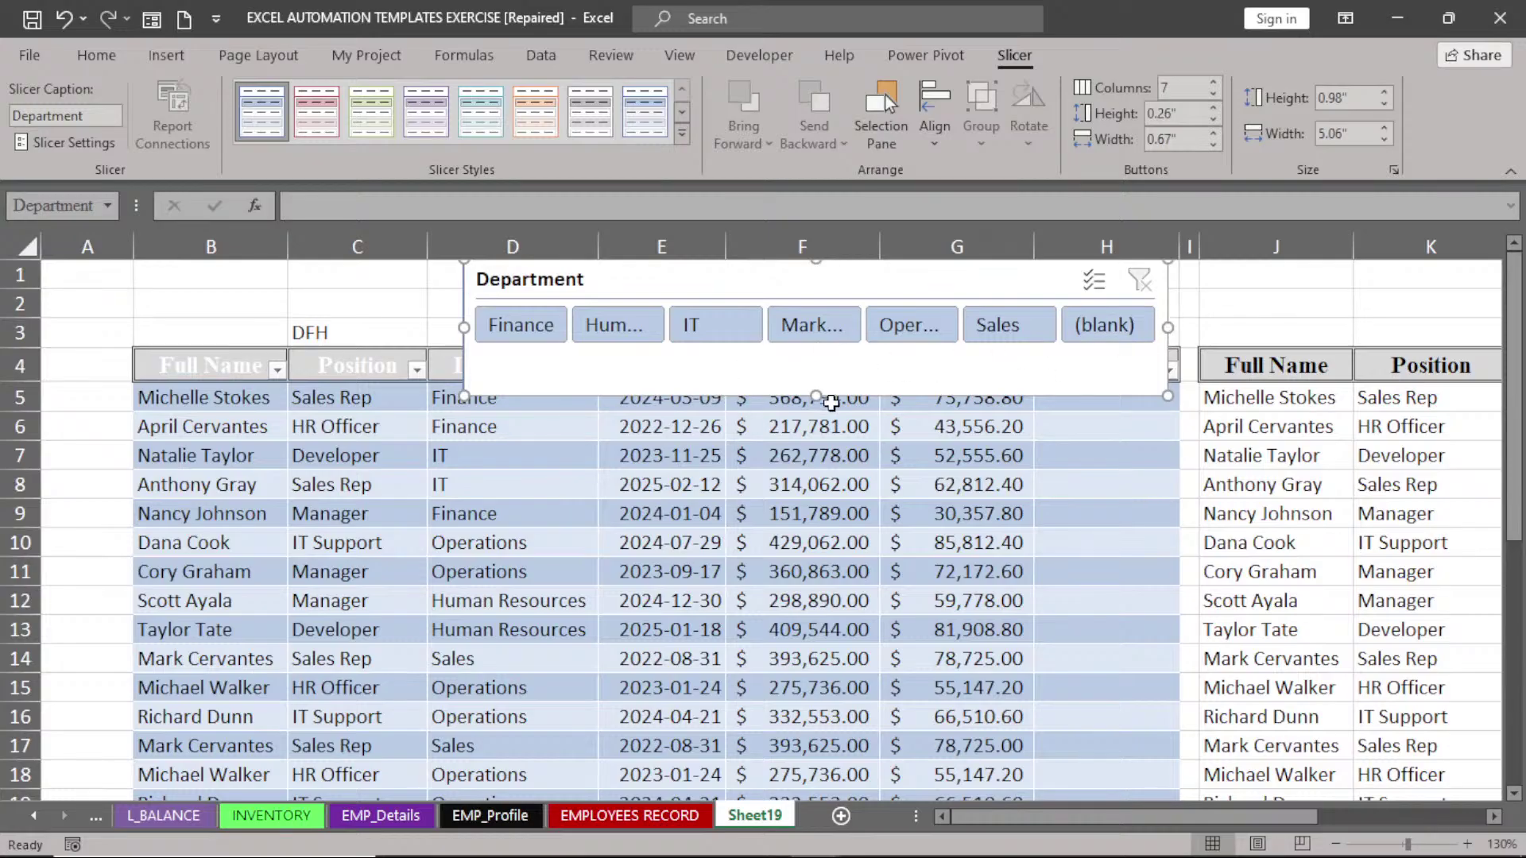
left_click_drag(822, 391, 816, 354)
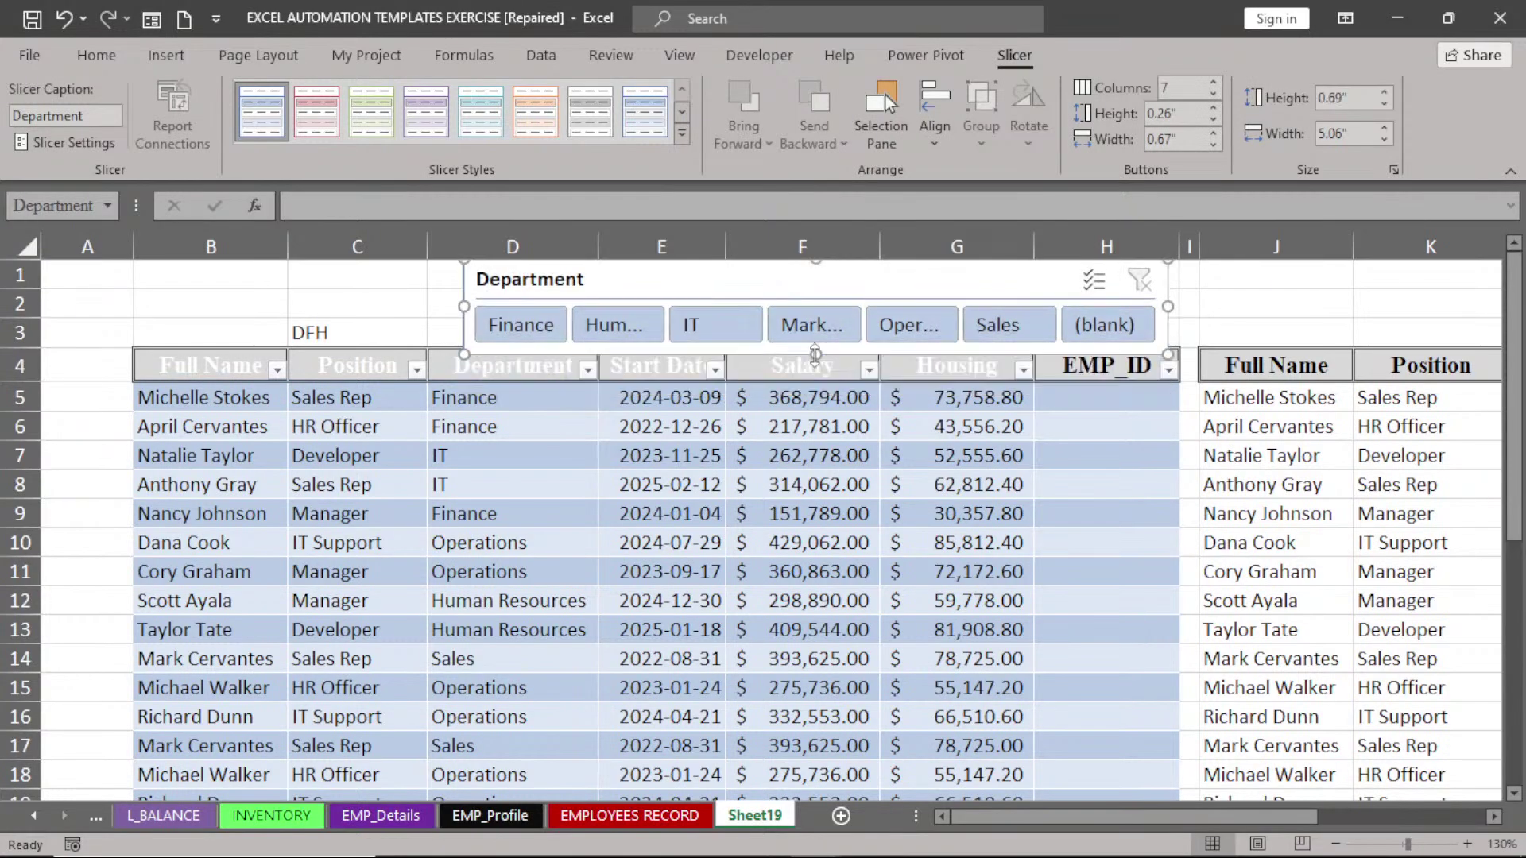
- Shift the slicer over columns C to G, reduce its height to about 0.61" and set its button height to 0.2"
left_click_drag(773, 269, 637, 268)
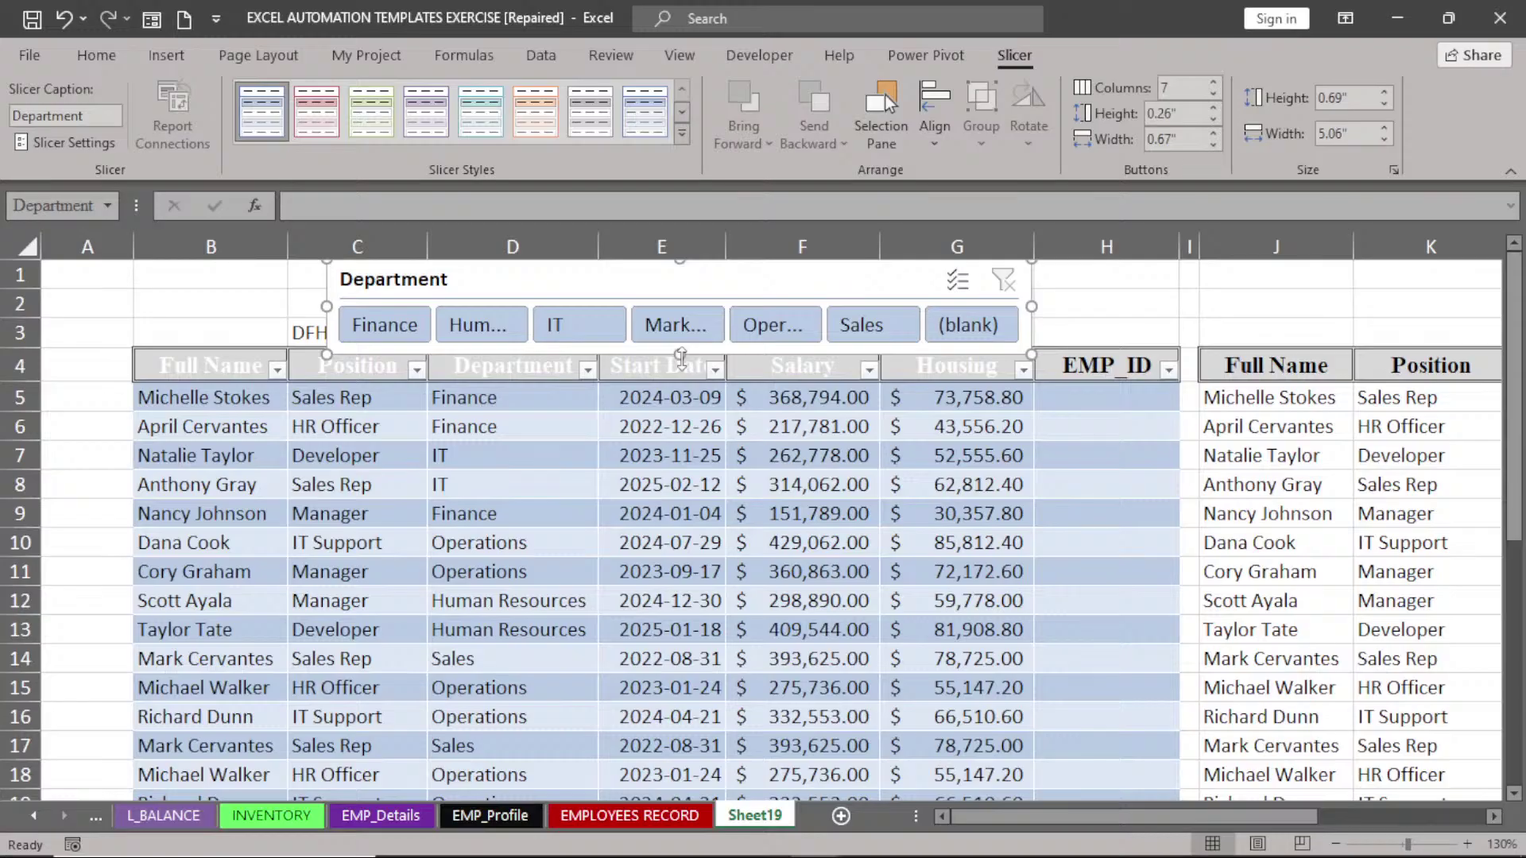
left_click_drag(681, 356, 683, 343)
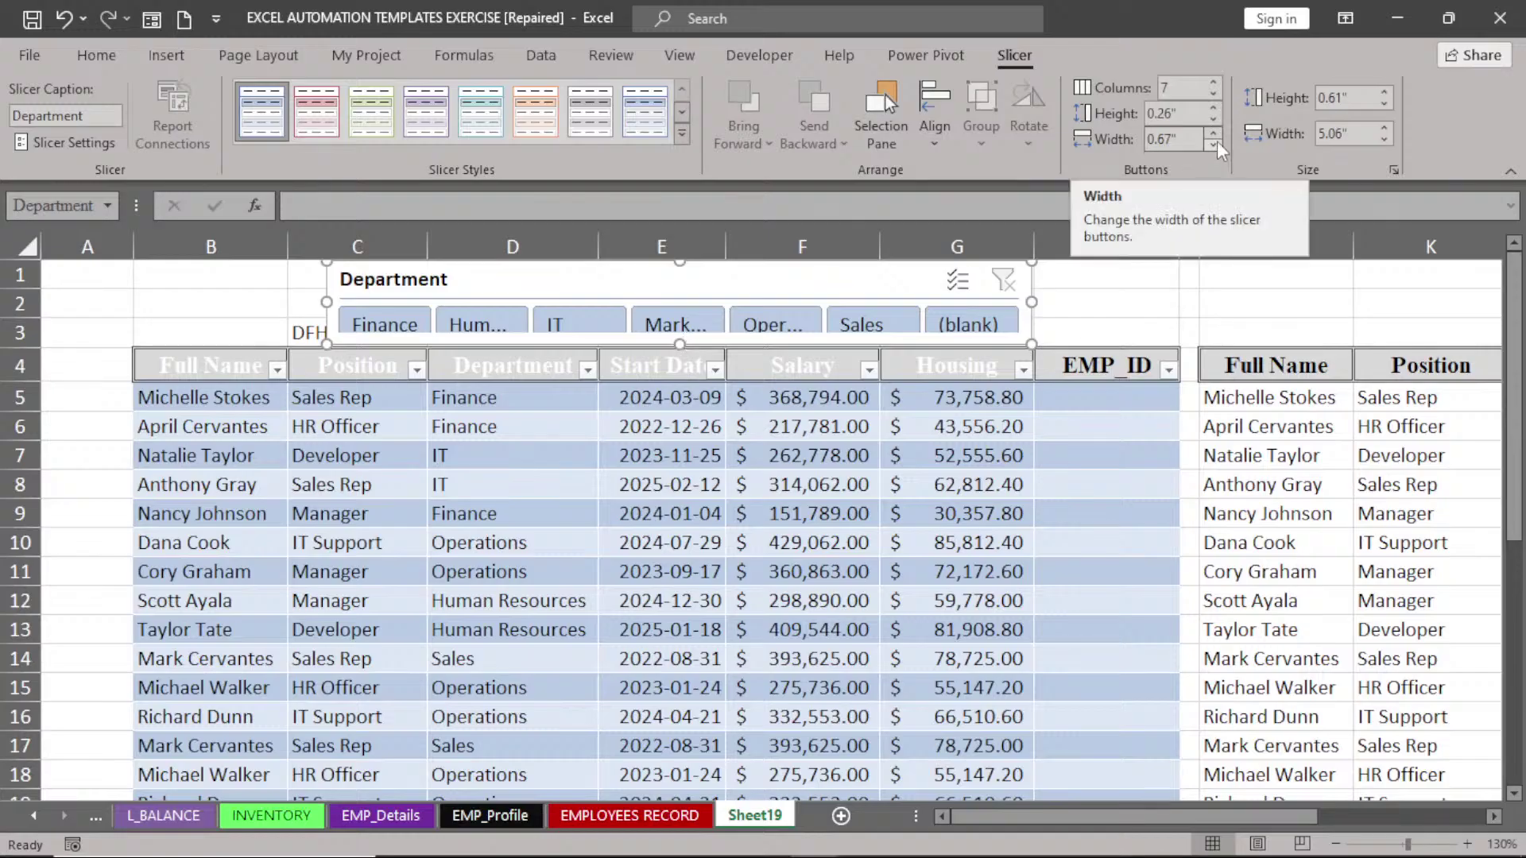
left_click(1214, 119)
left_click(1213, 119)
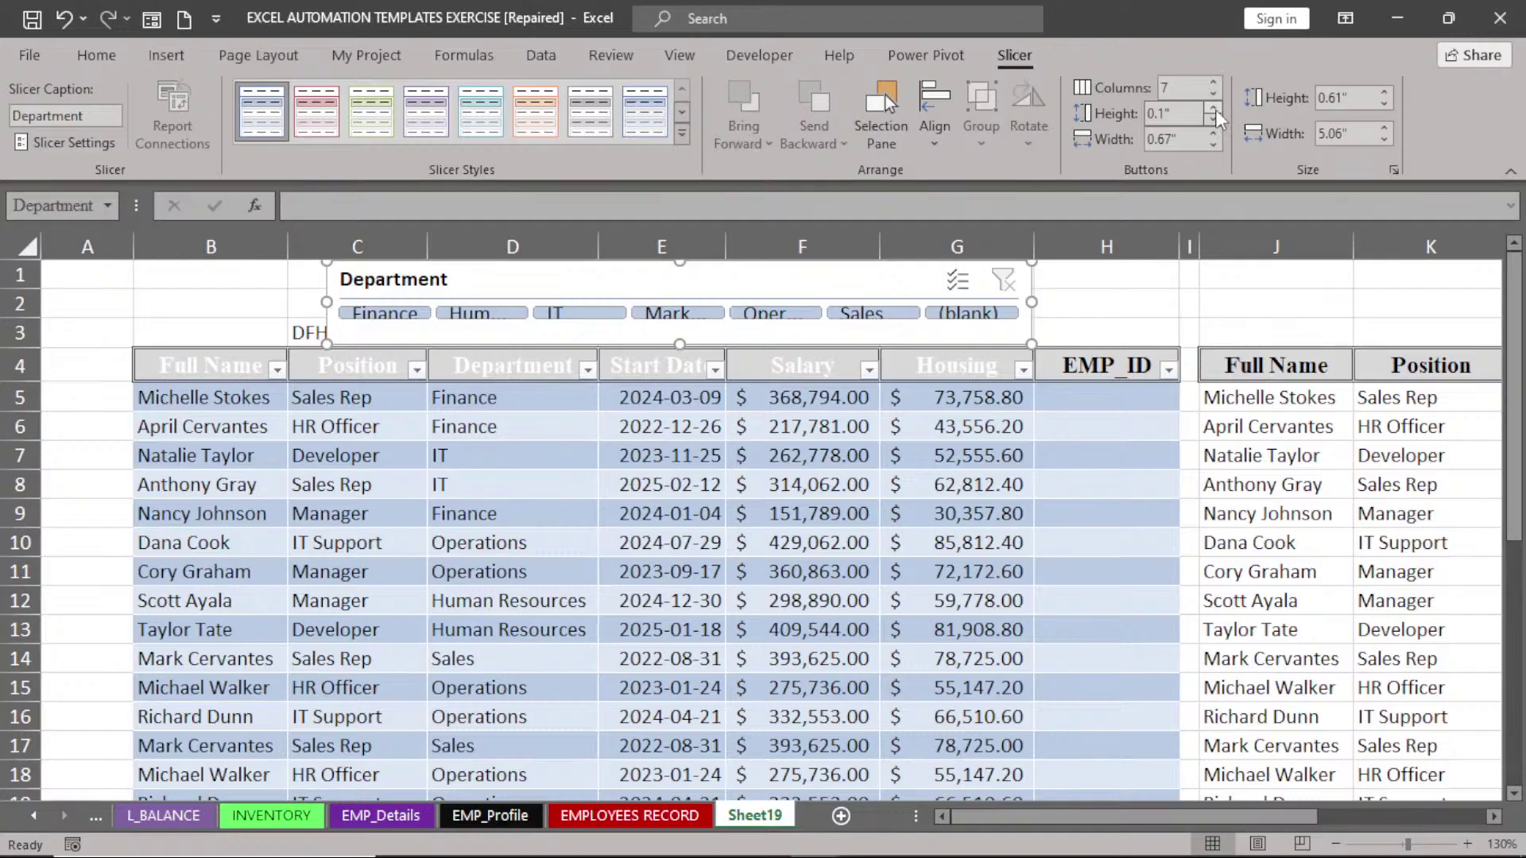
left_click(1213, 109)
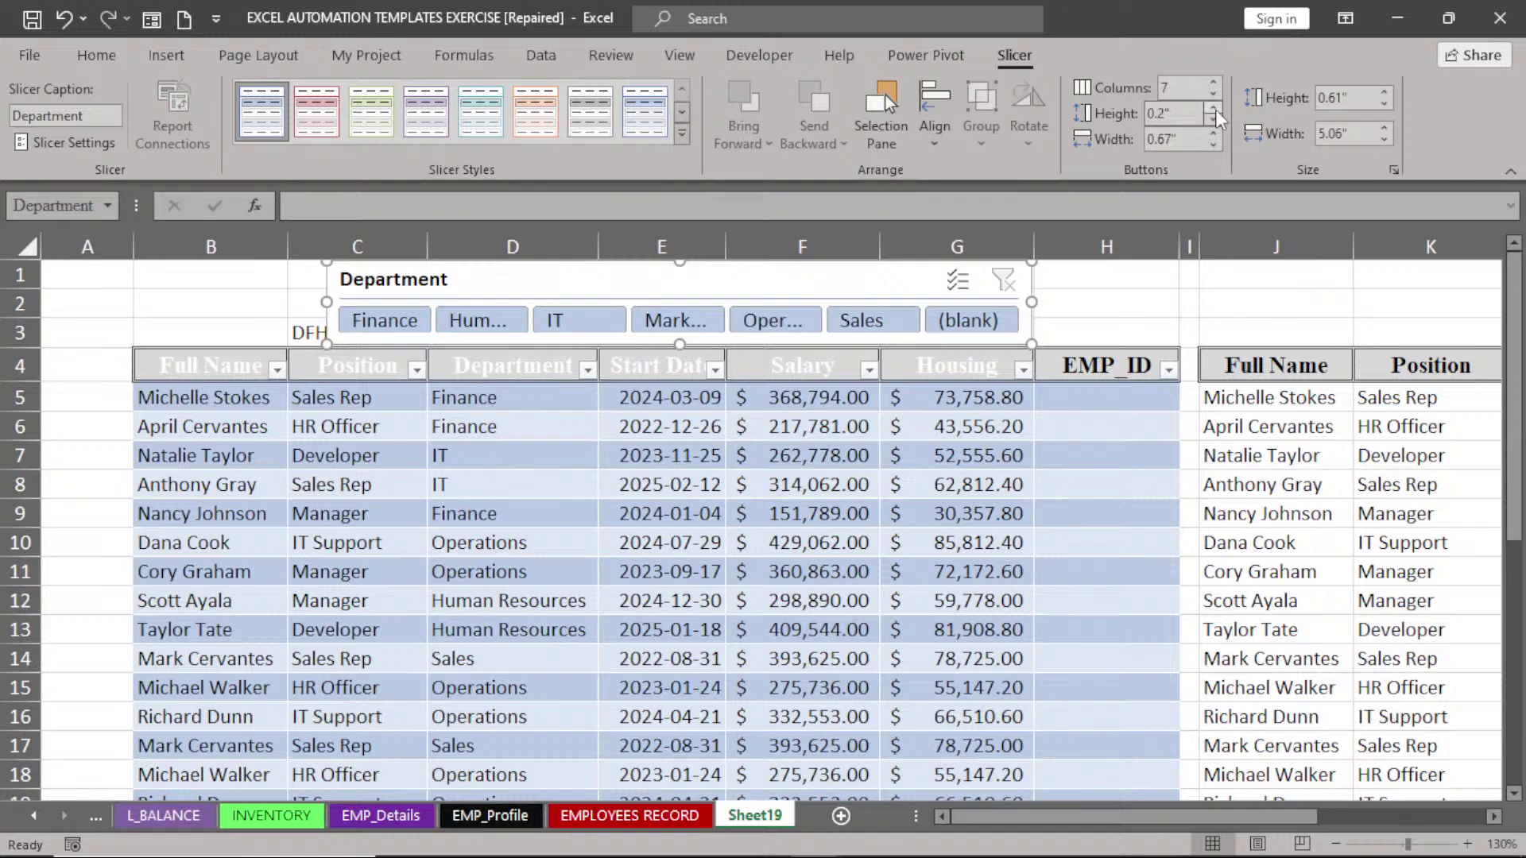
left_click(1085, 305)
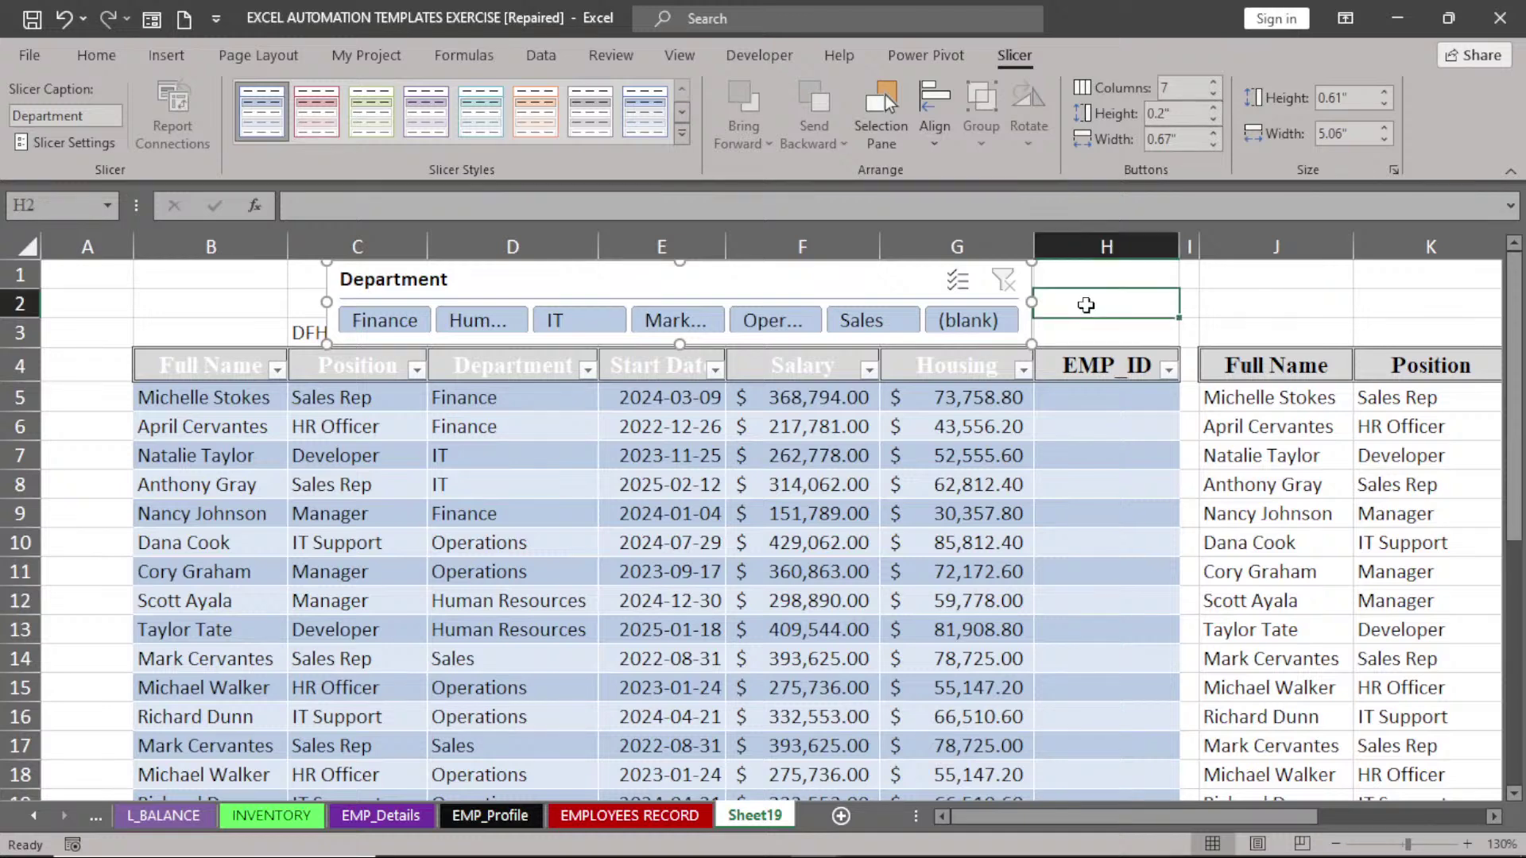
left_click(1086, 305)
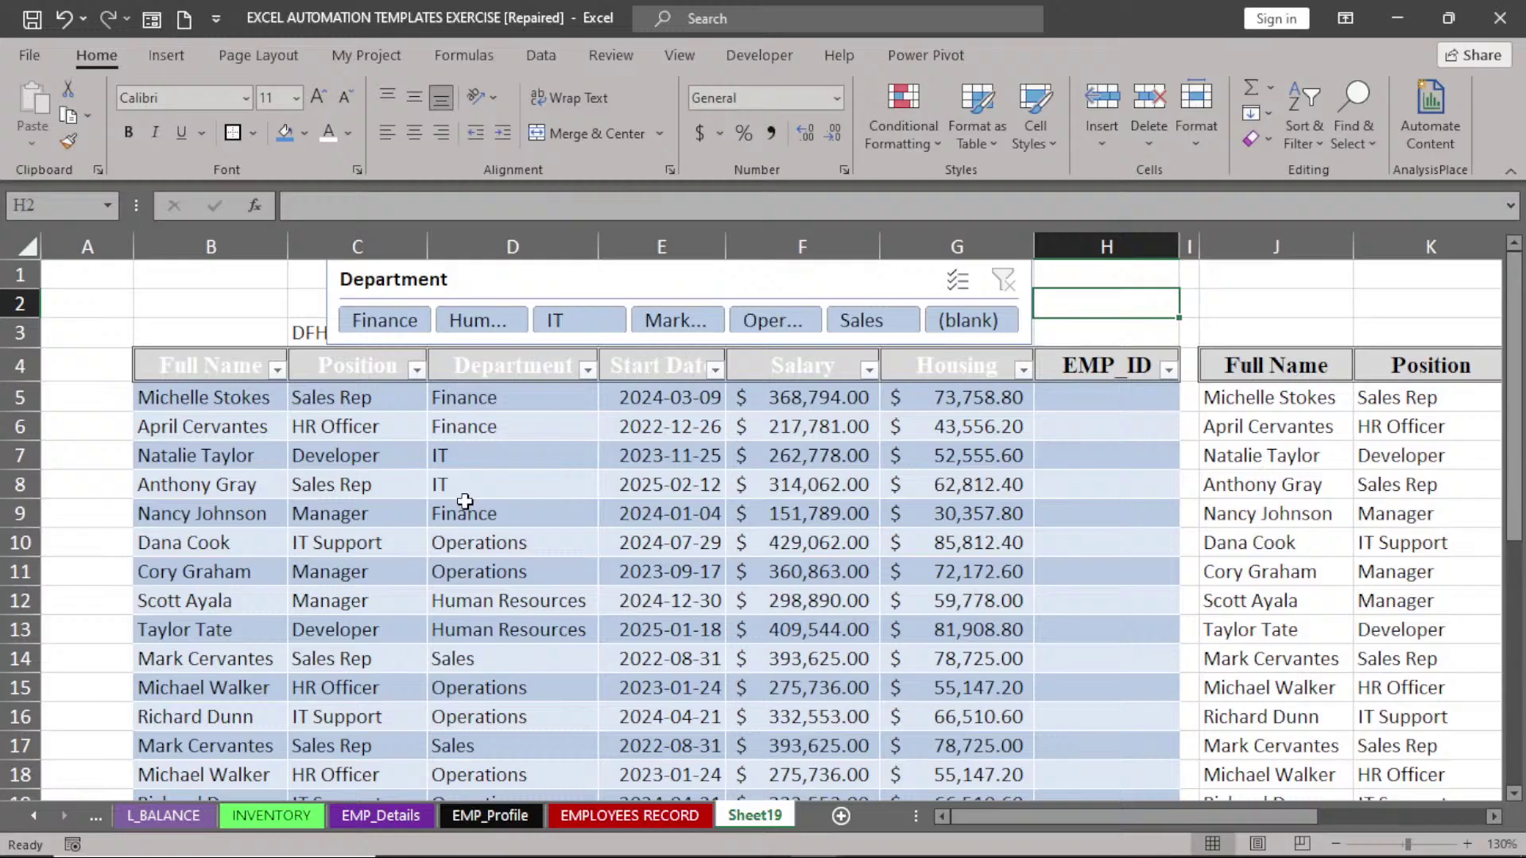
- Widen the slicer to about 6.43" so it starts at column B, then filter the table to the Human Resources department
left_click(513, 280)
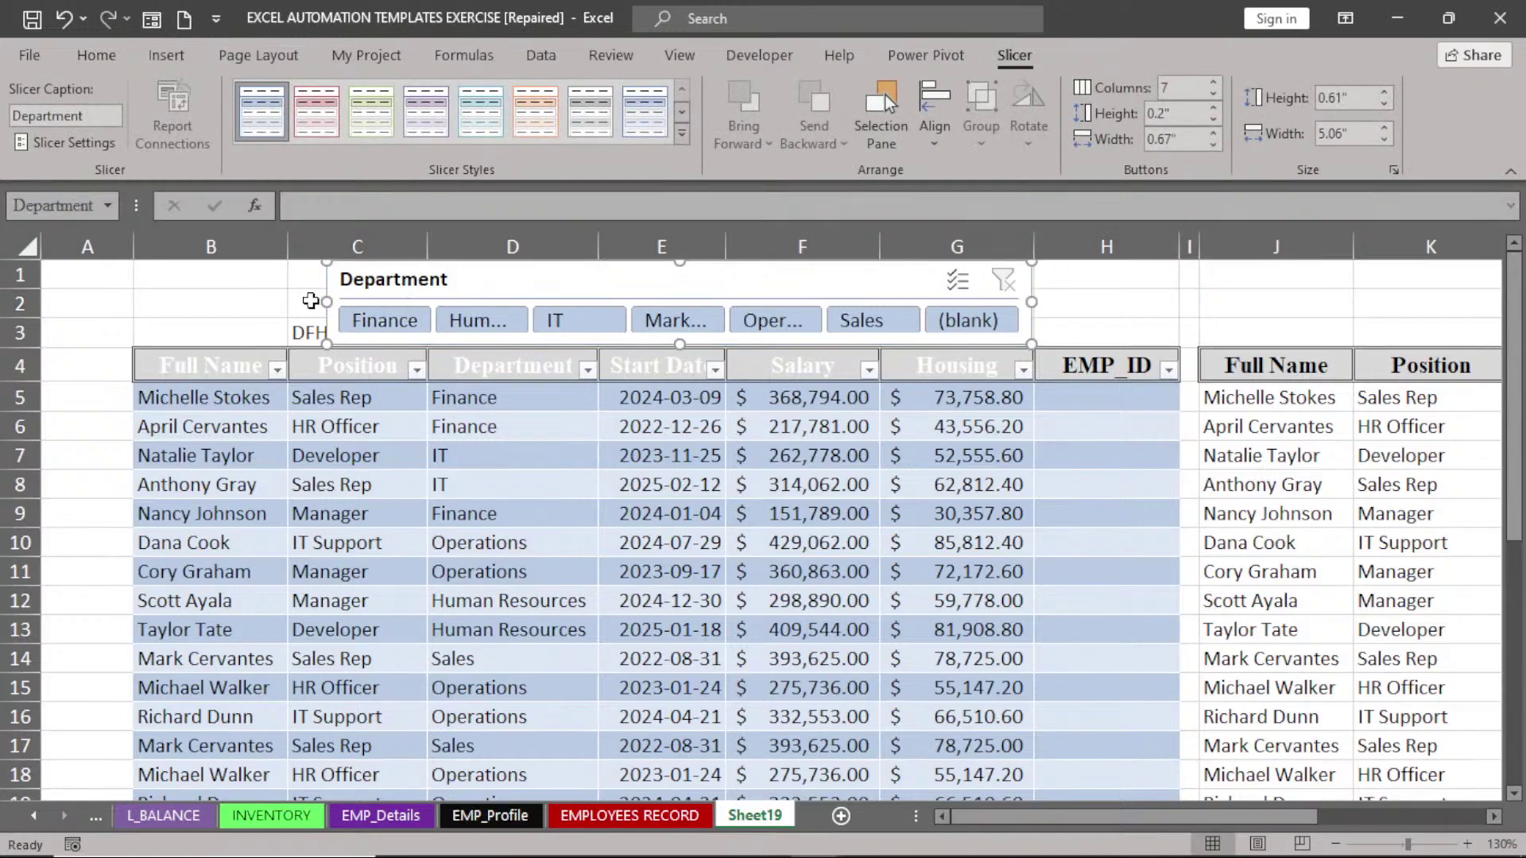
left_click_drag(310, 300, 136, 310)
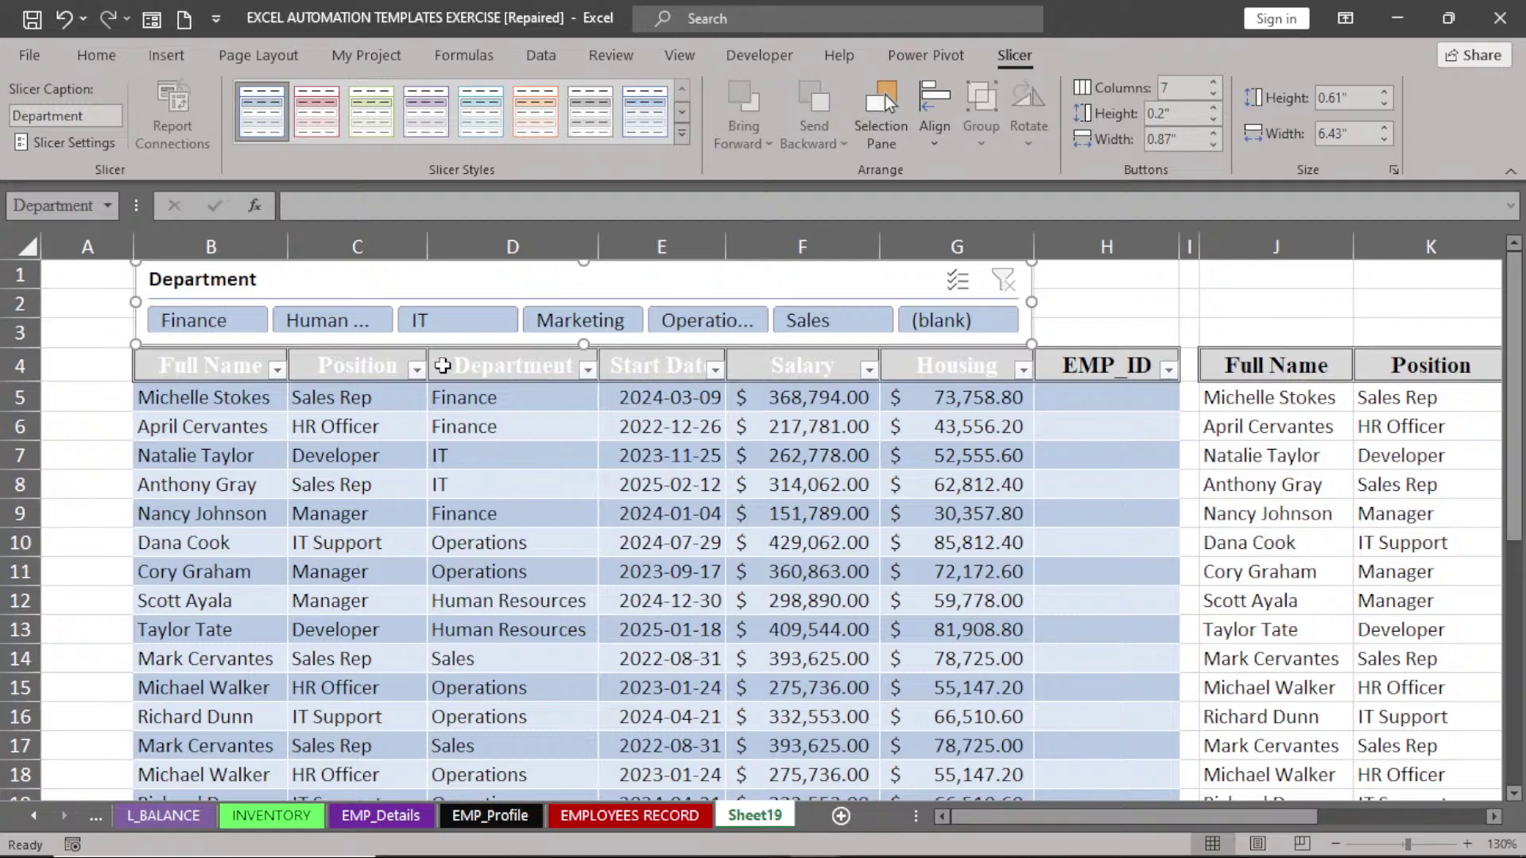
left_click(330, 325)
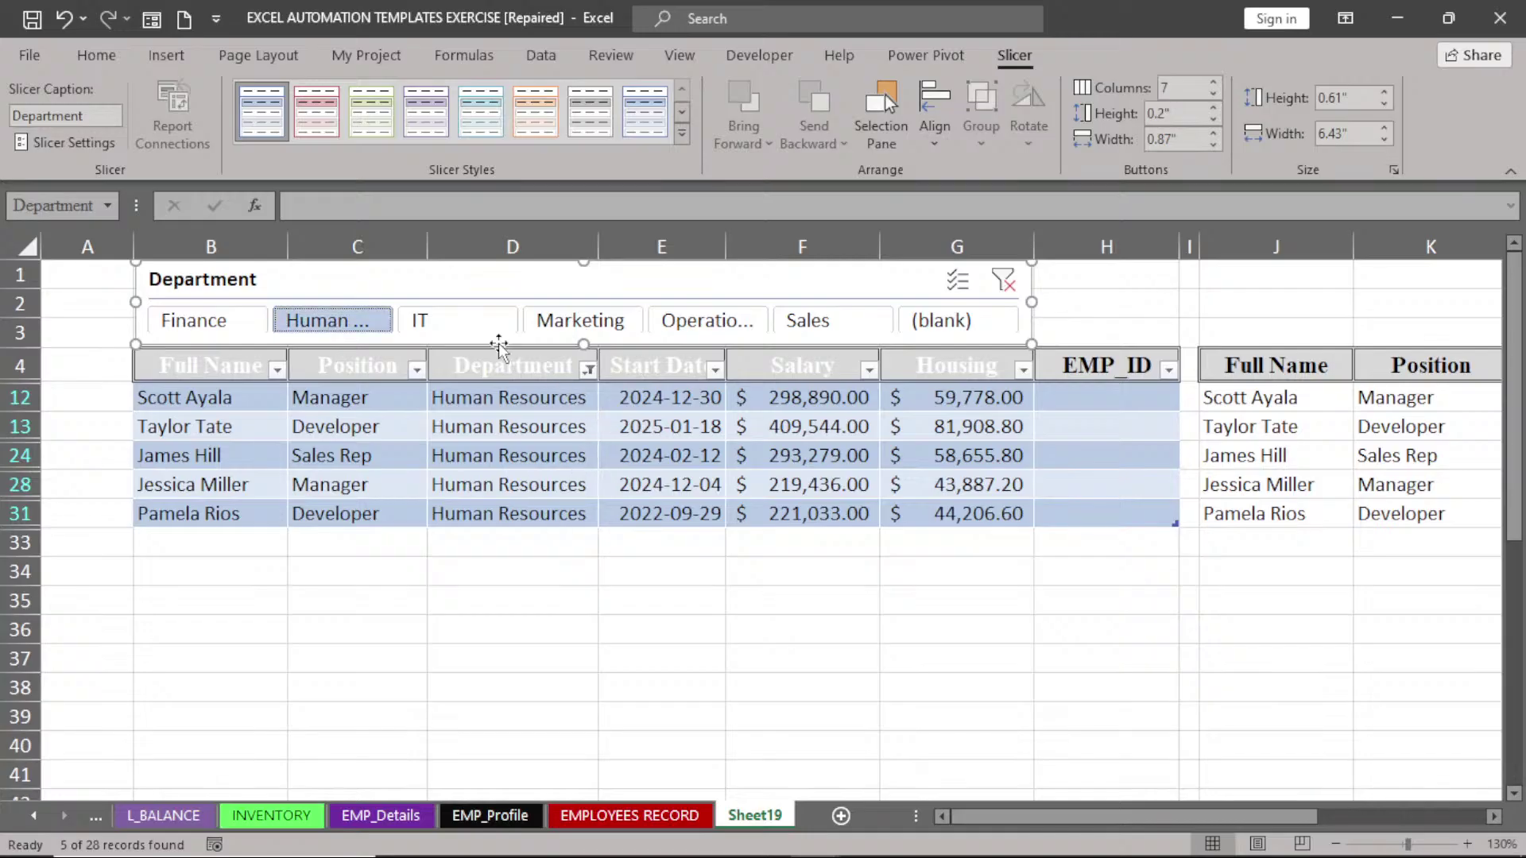
- Filter the table by IT, Finance, Marketing, Operations, Sales and (blank) in turn with the Department slicer, ending with the filter cleared
left_click(474, 326)
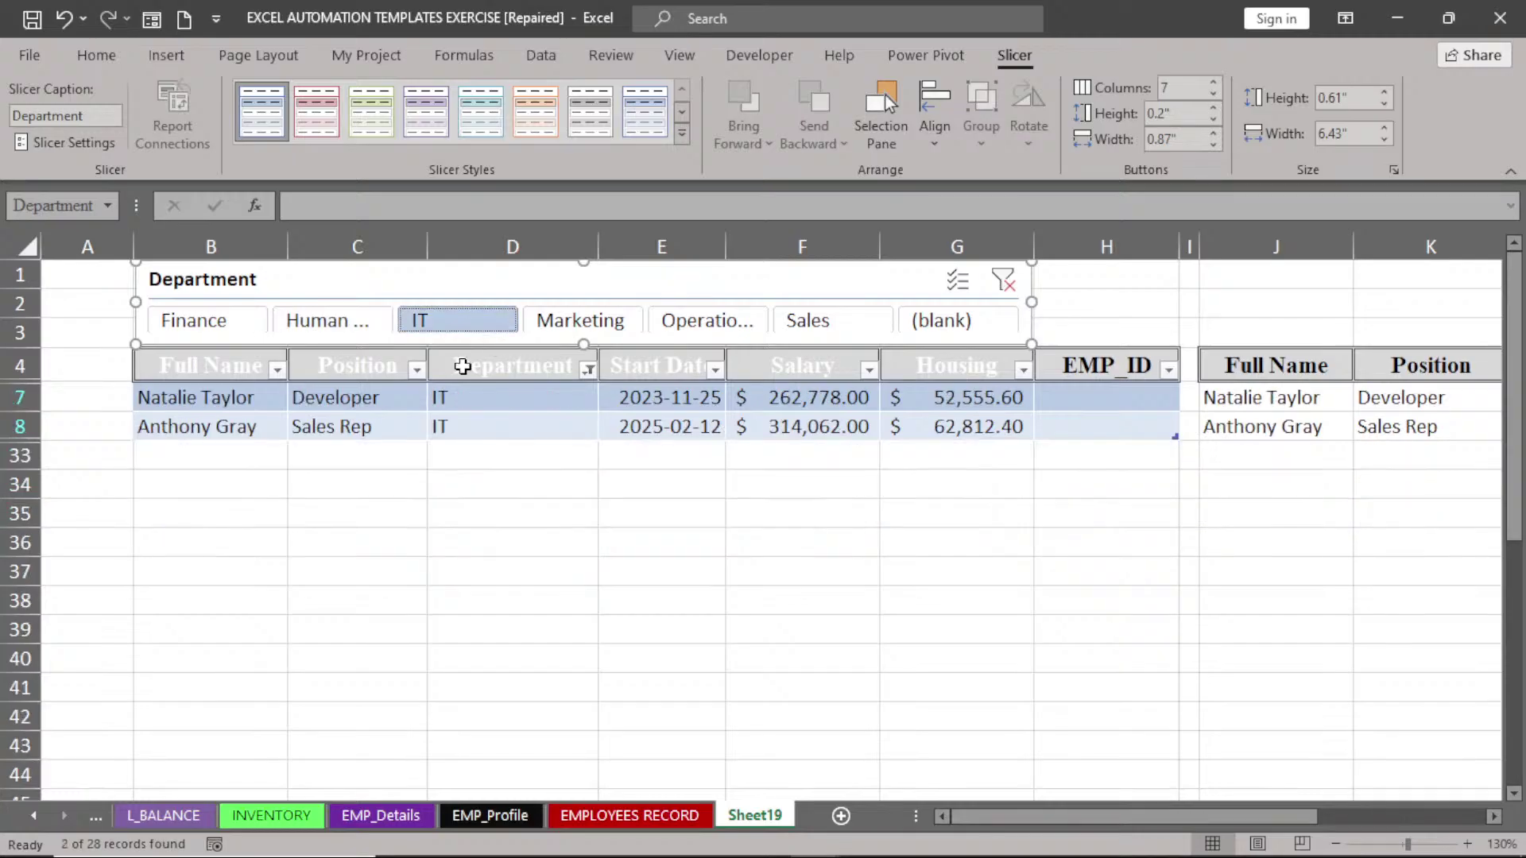
left_click(200, 326)
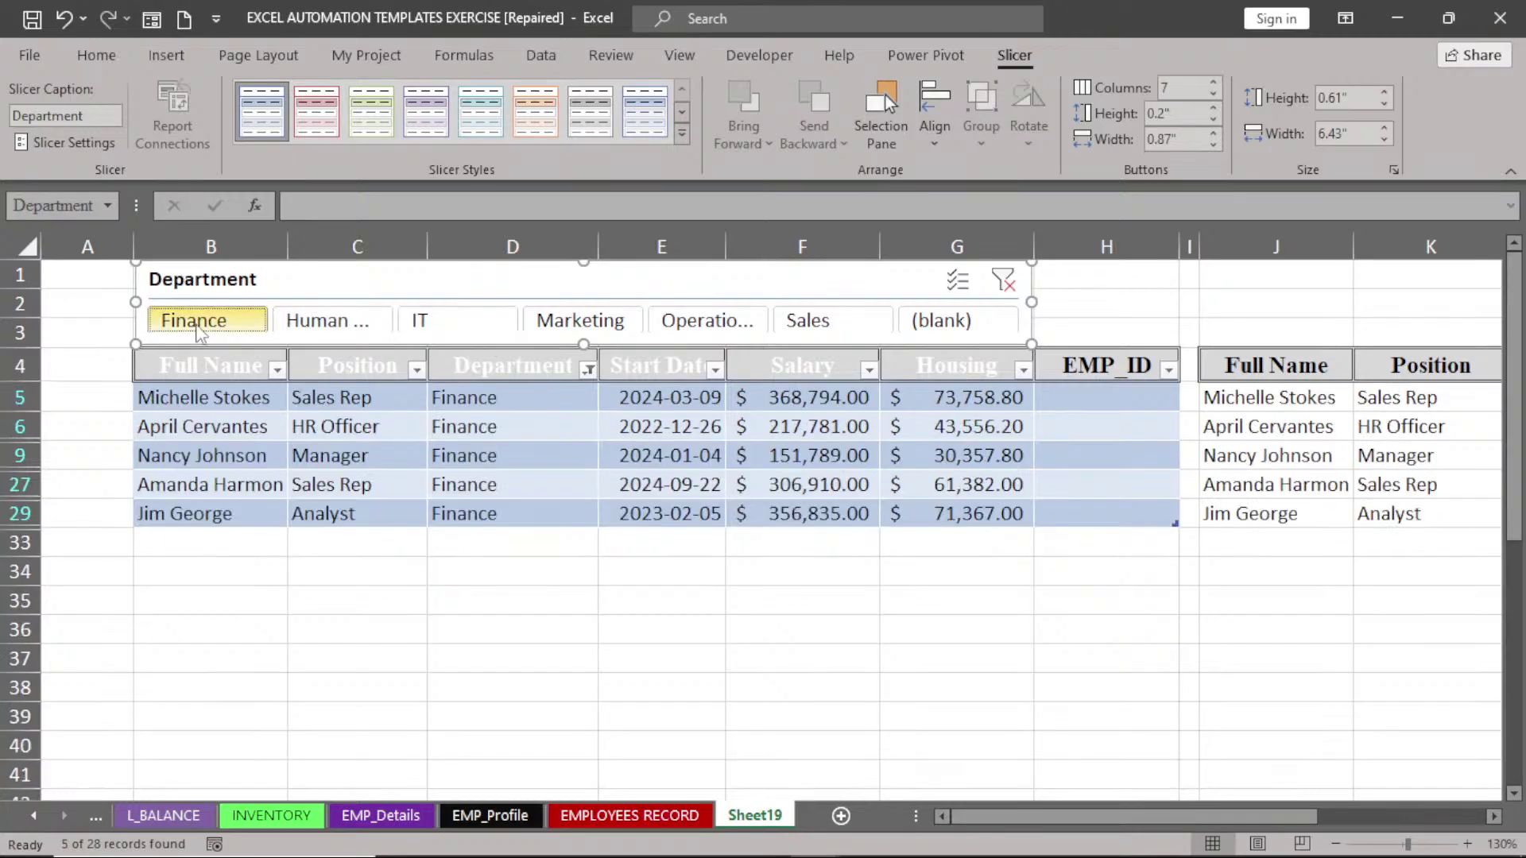
left_click(613, 327)
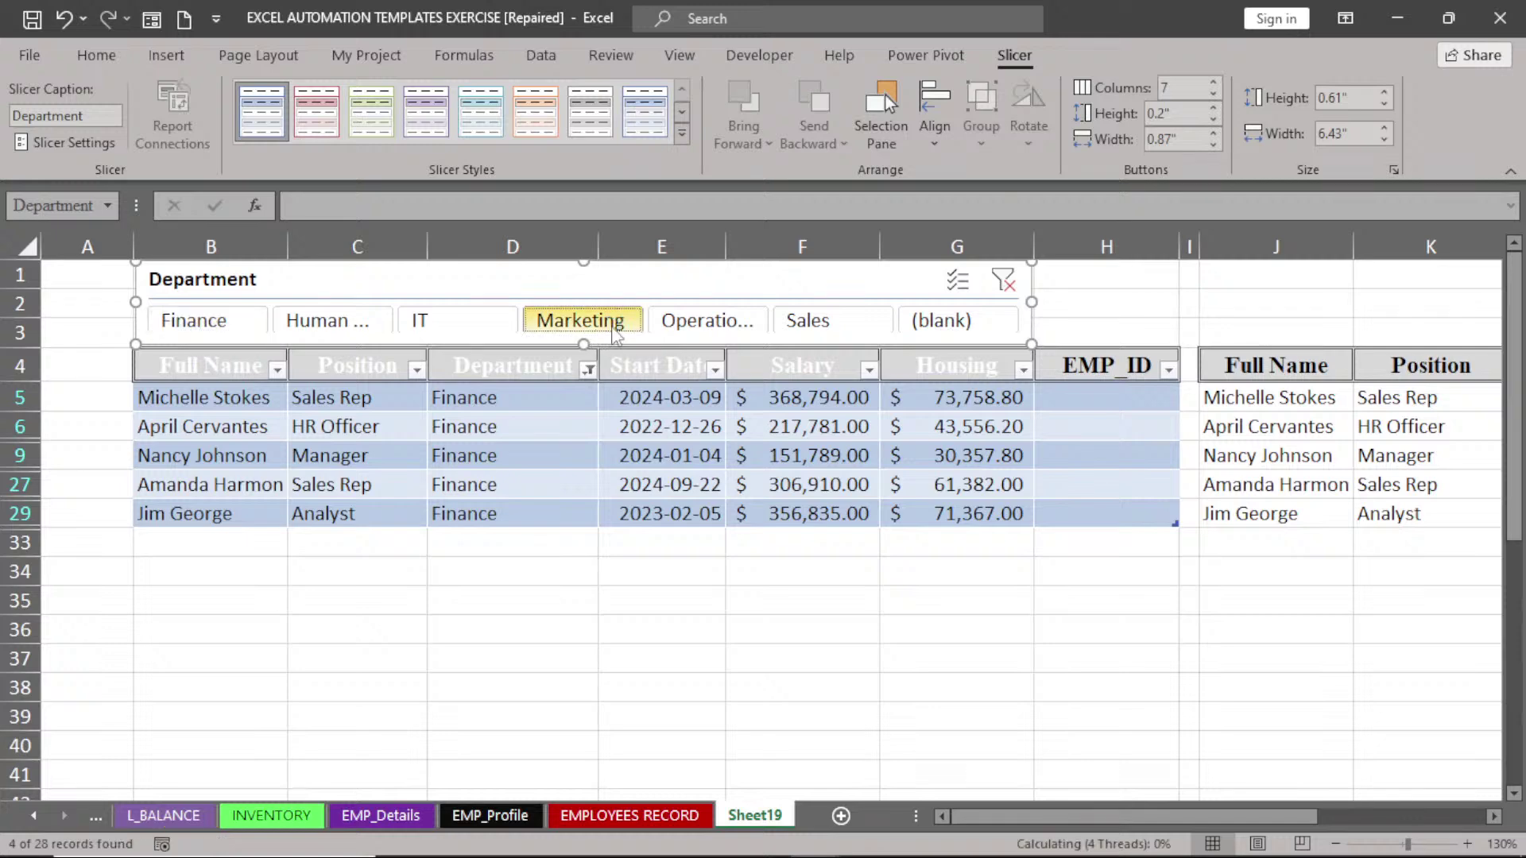
left_click(703, 326)
left_click(830, 325)
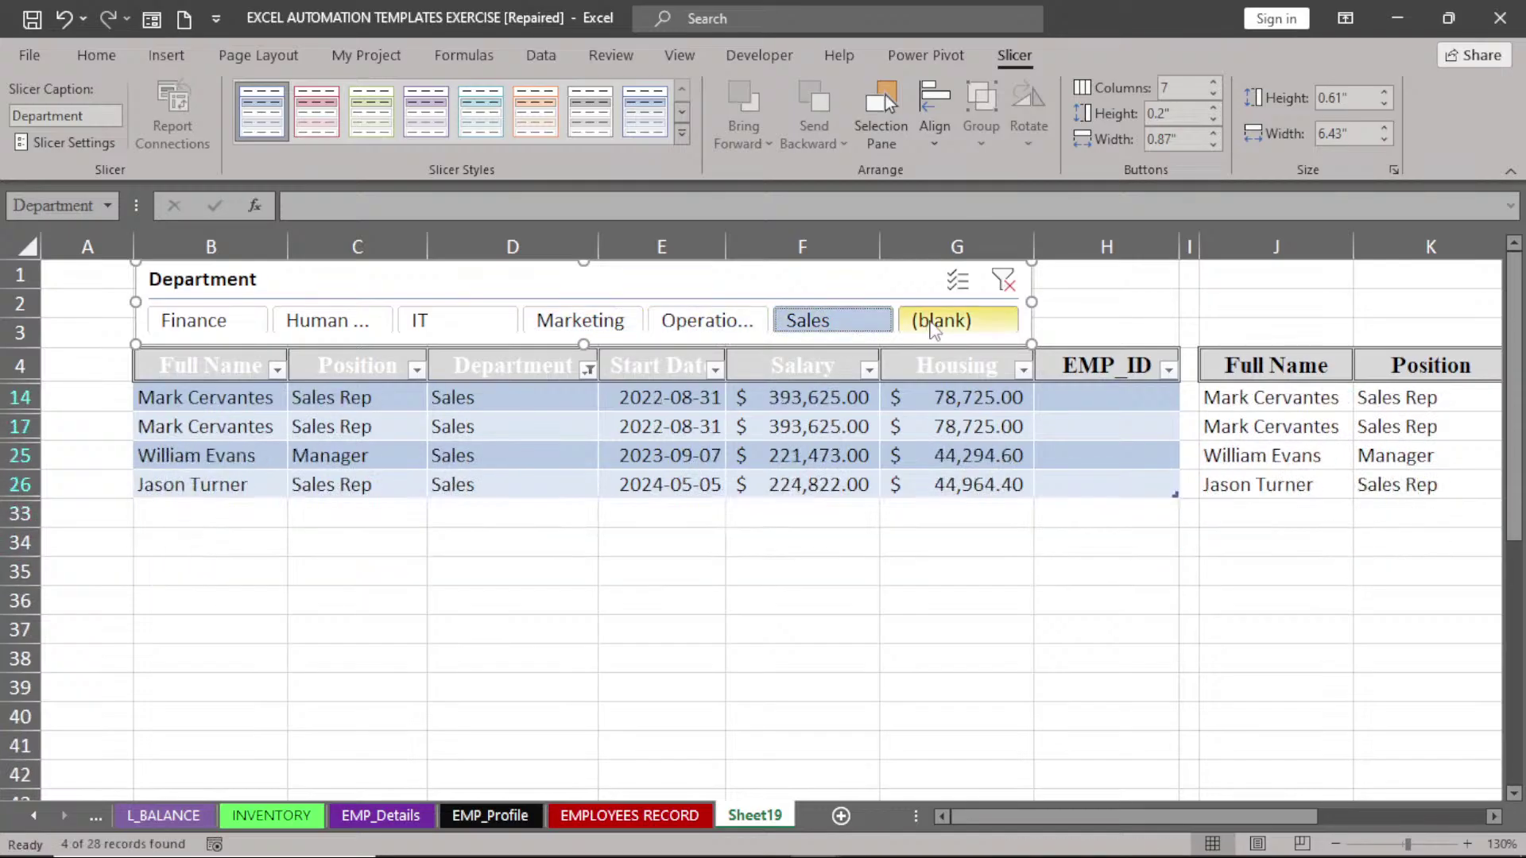
left_click(935, 325)
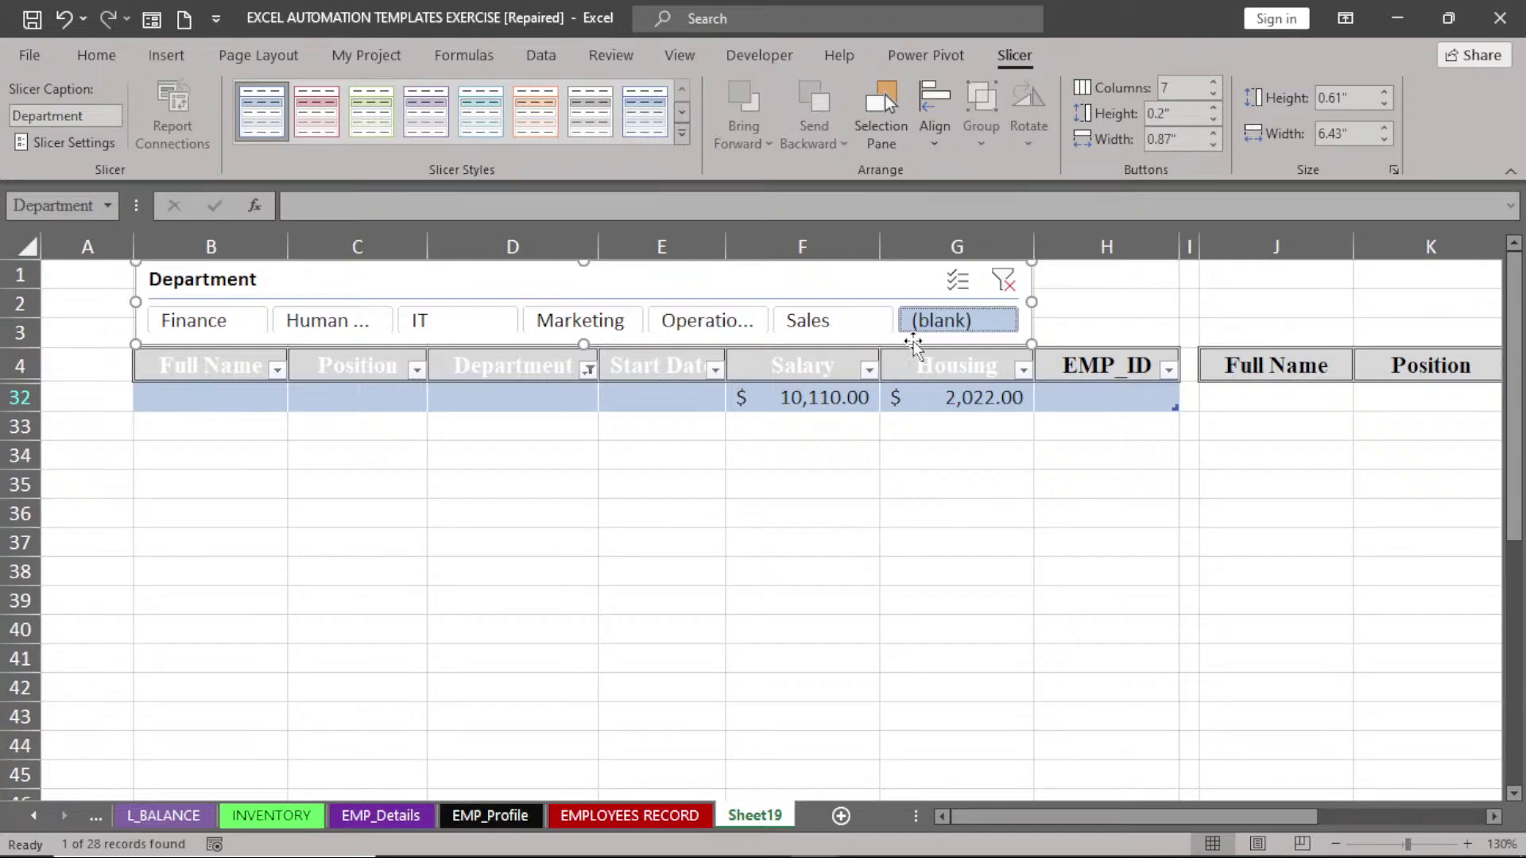
left_click(1005, 283)
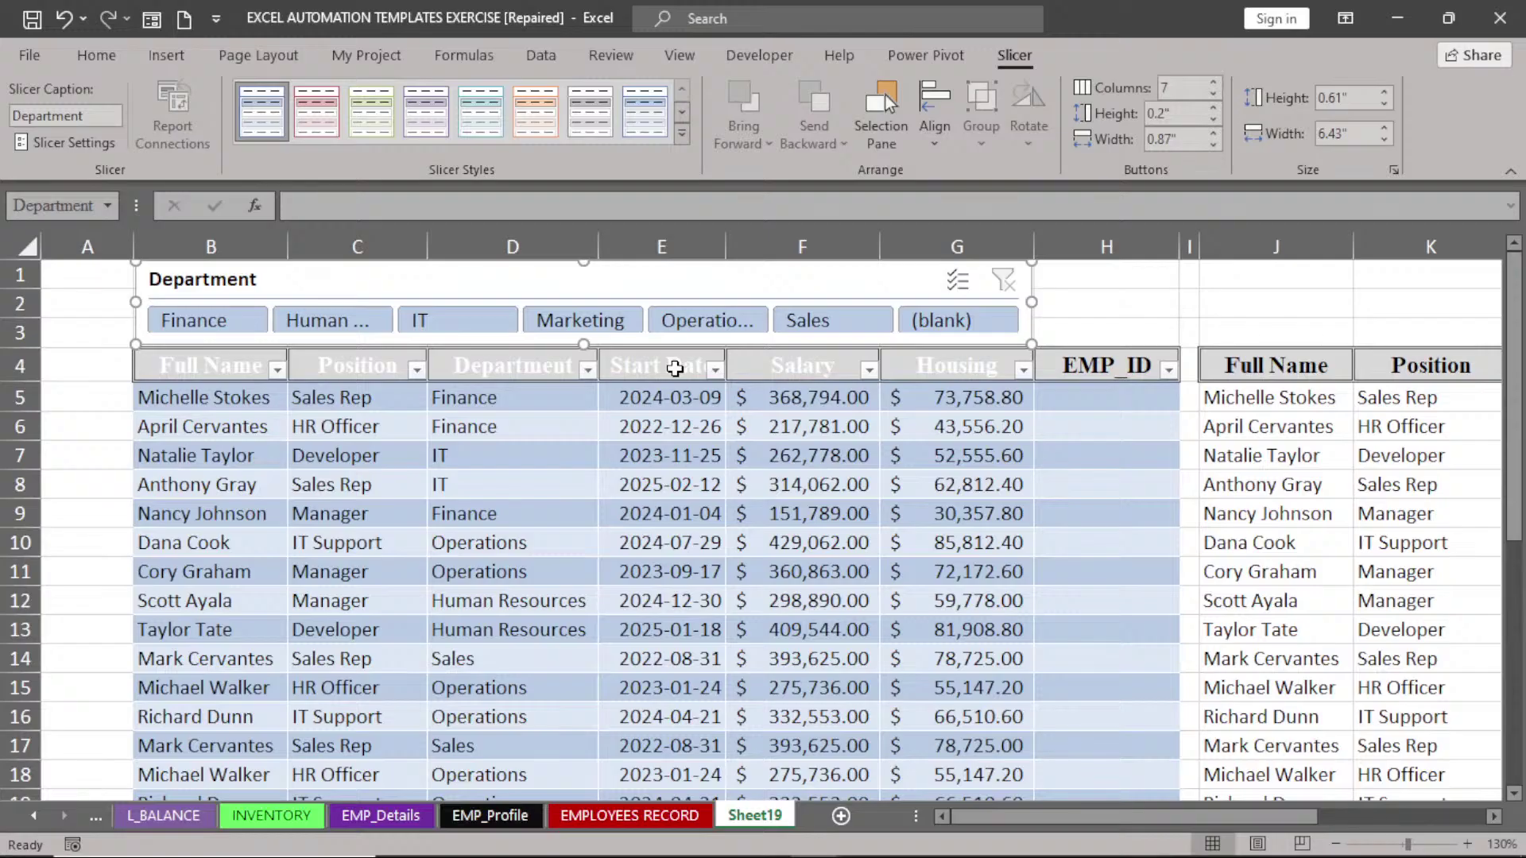
- Open the EMPLOYEES RECORD sheet and examine its columns from Full Name to Net Pay
left_click(644, 818)
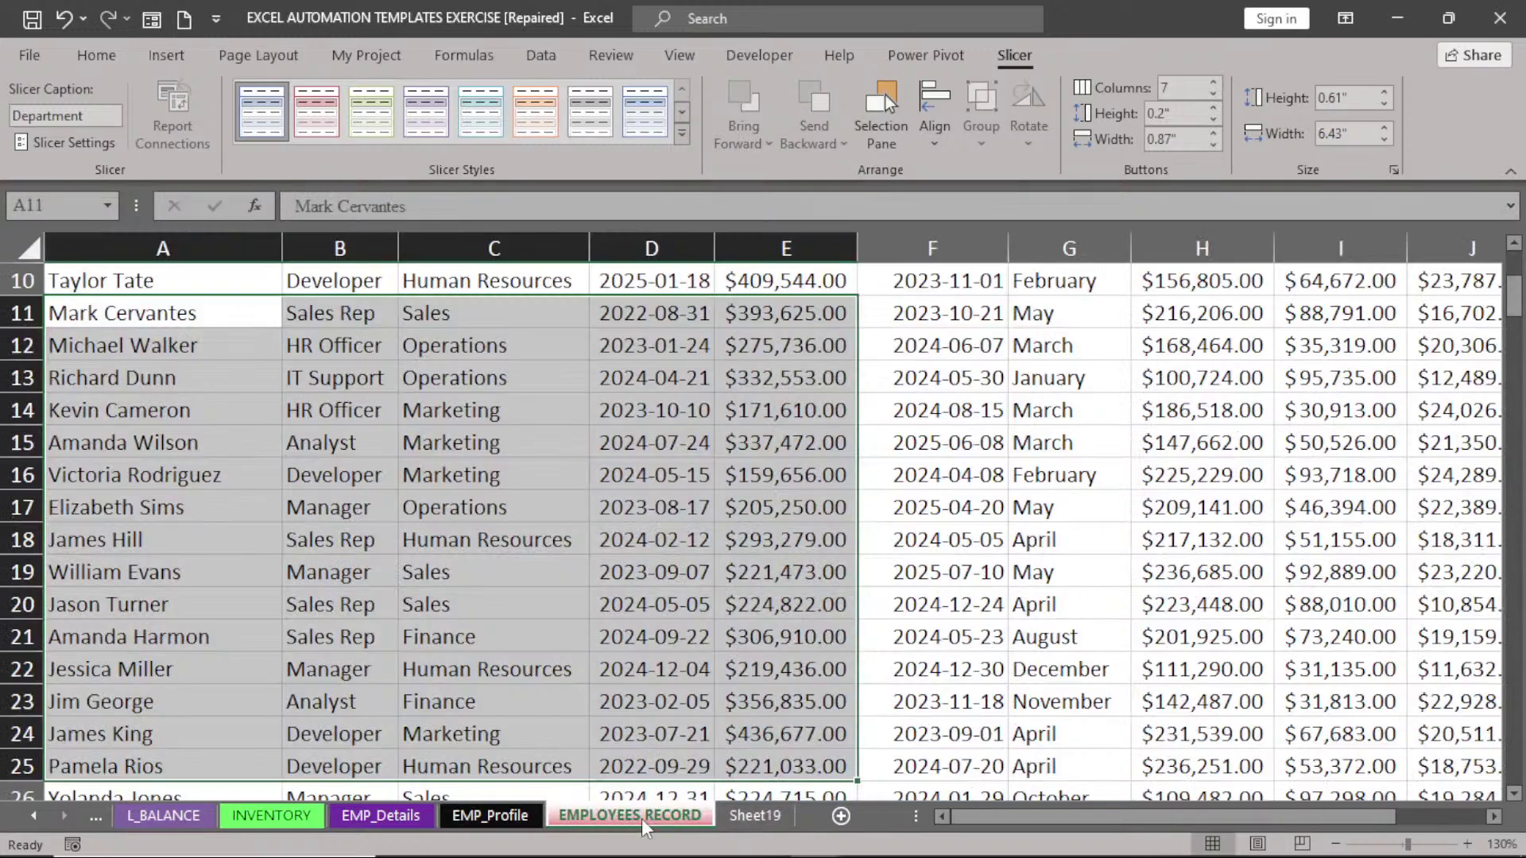
left_click(533, 518)
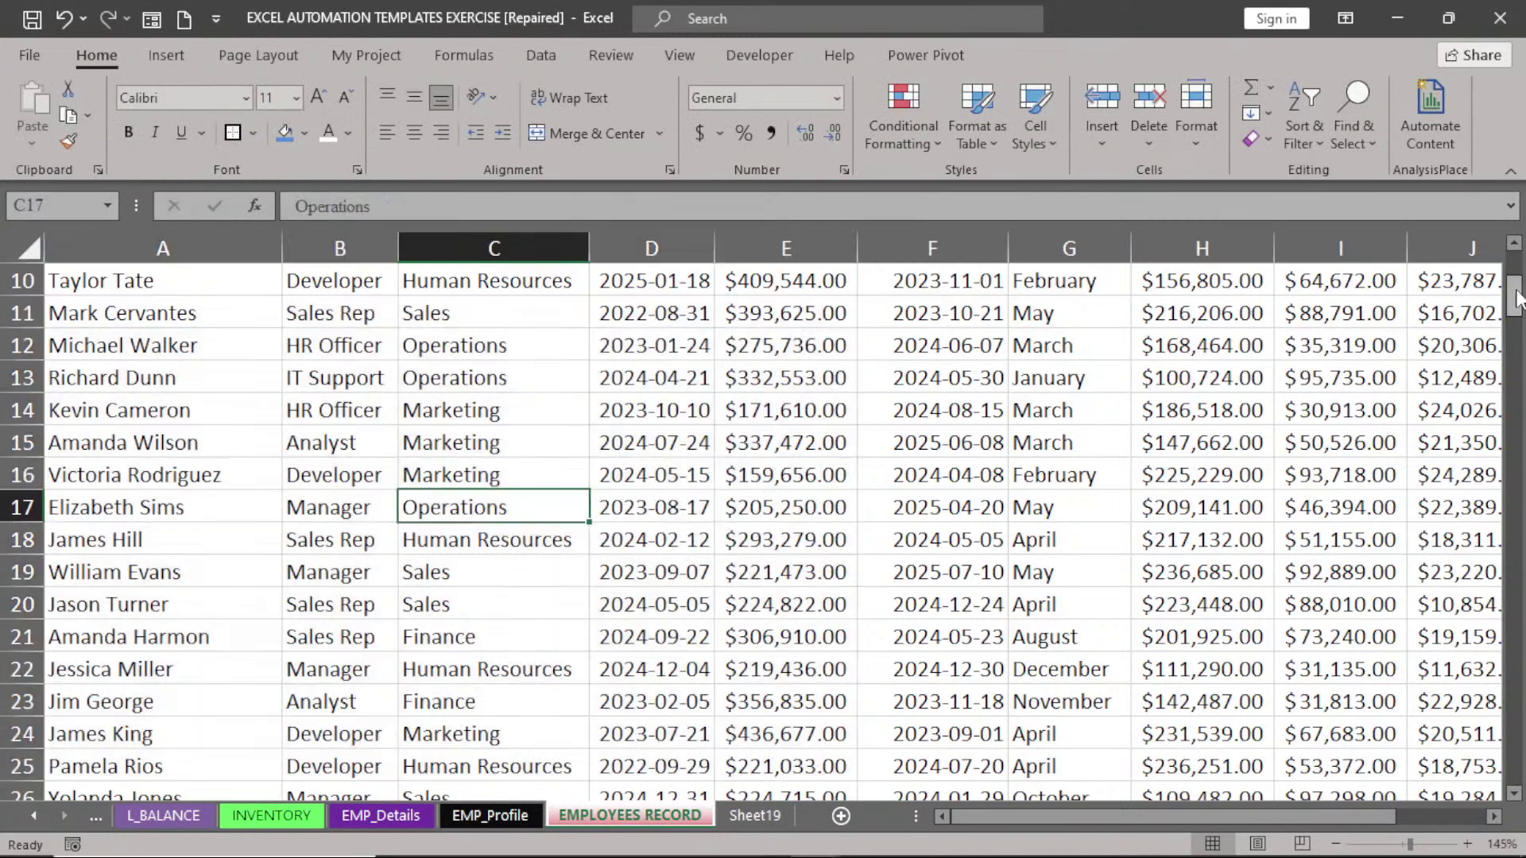
scroll(1516, 298, "up", 3)
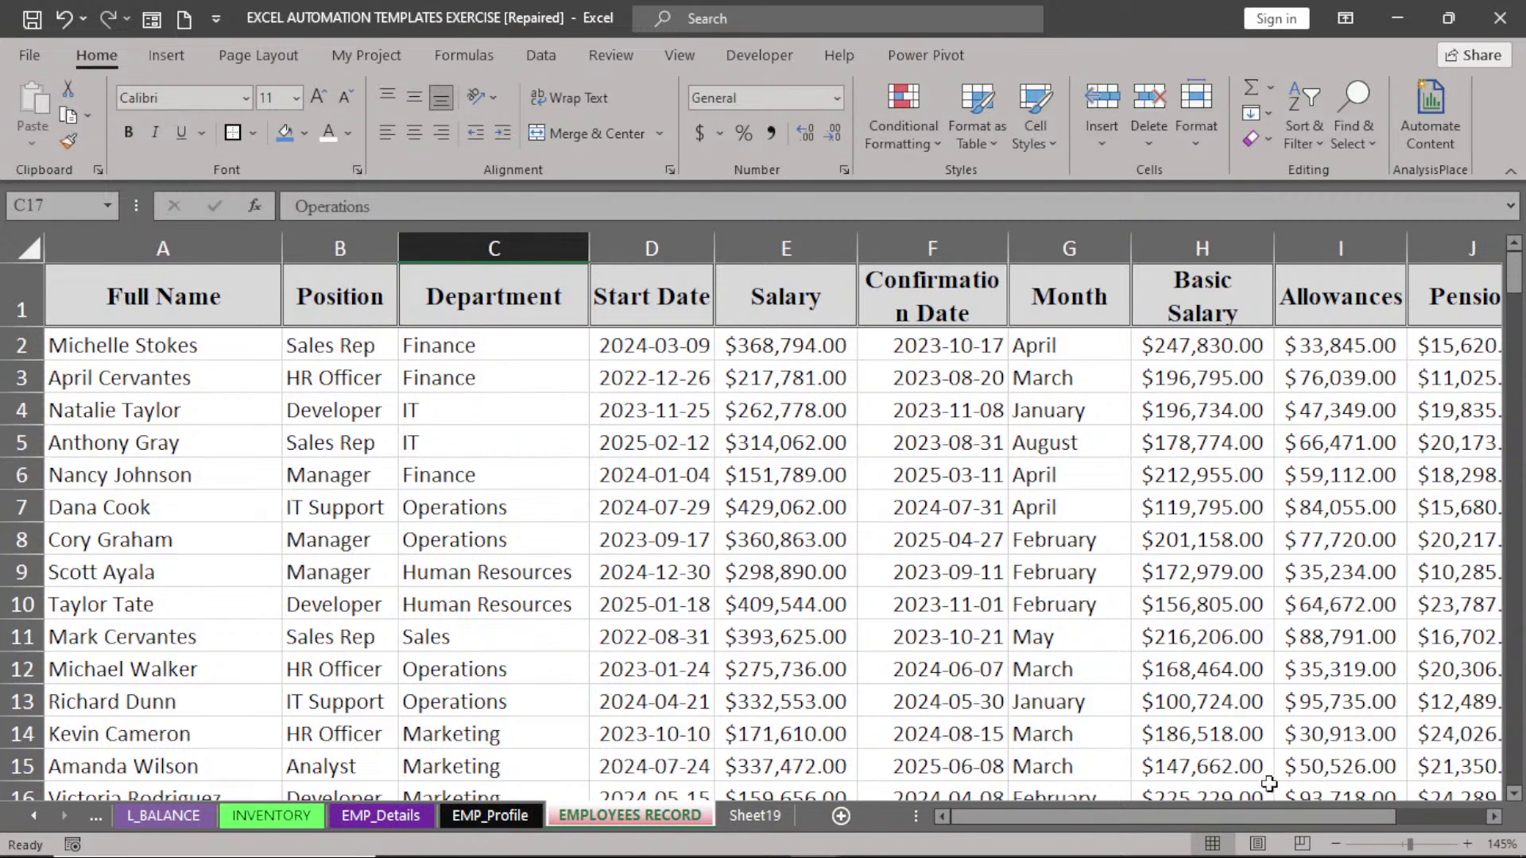
left_click(1494, 816)
left_click(1494, 816)
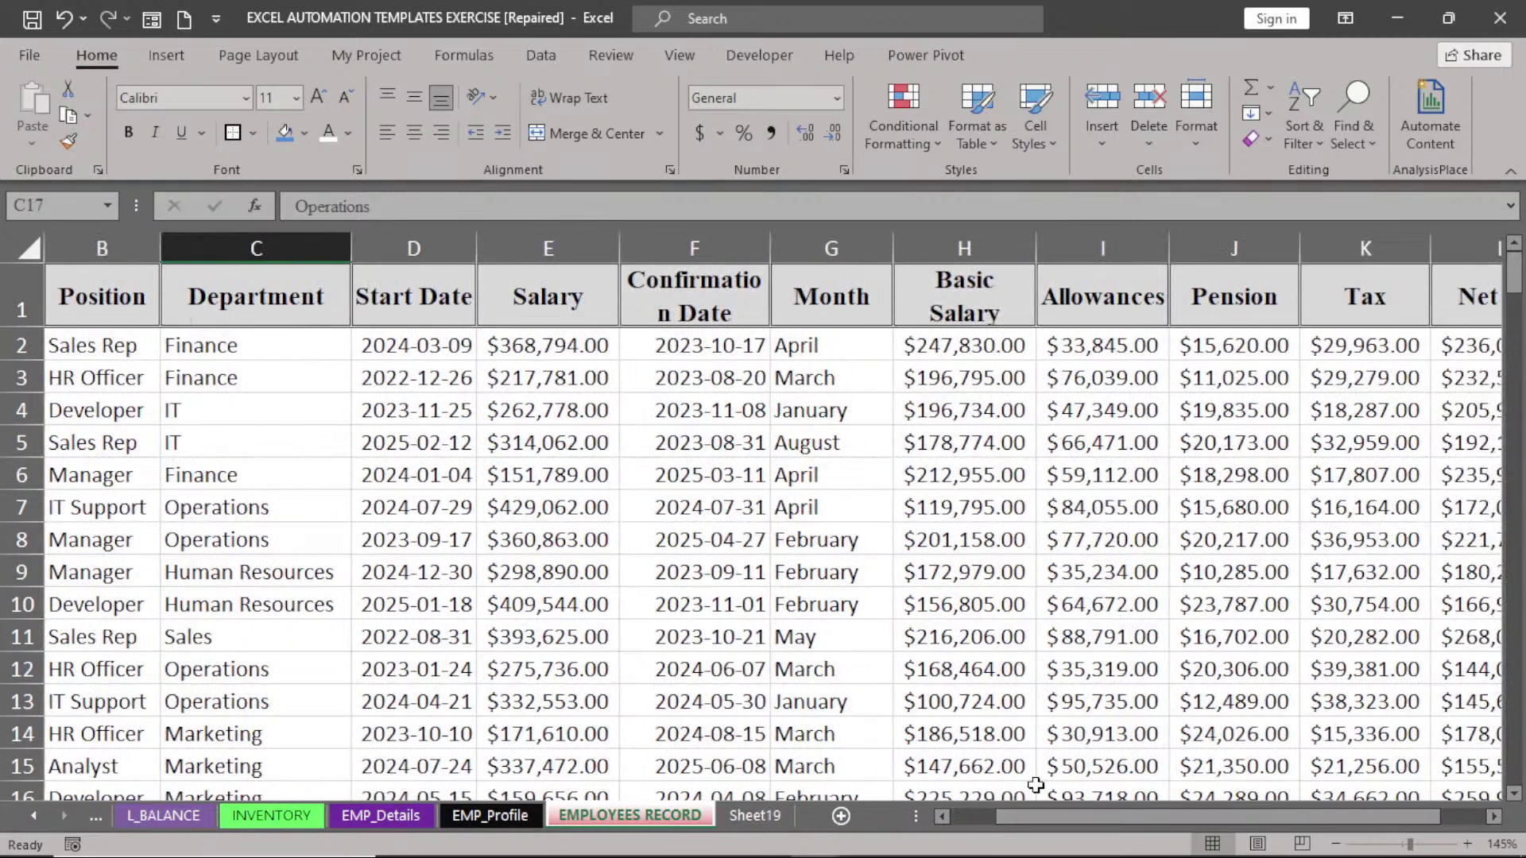
scroll(1033, 785, "down", 2, "ctrl")
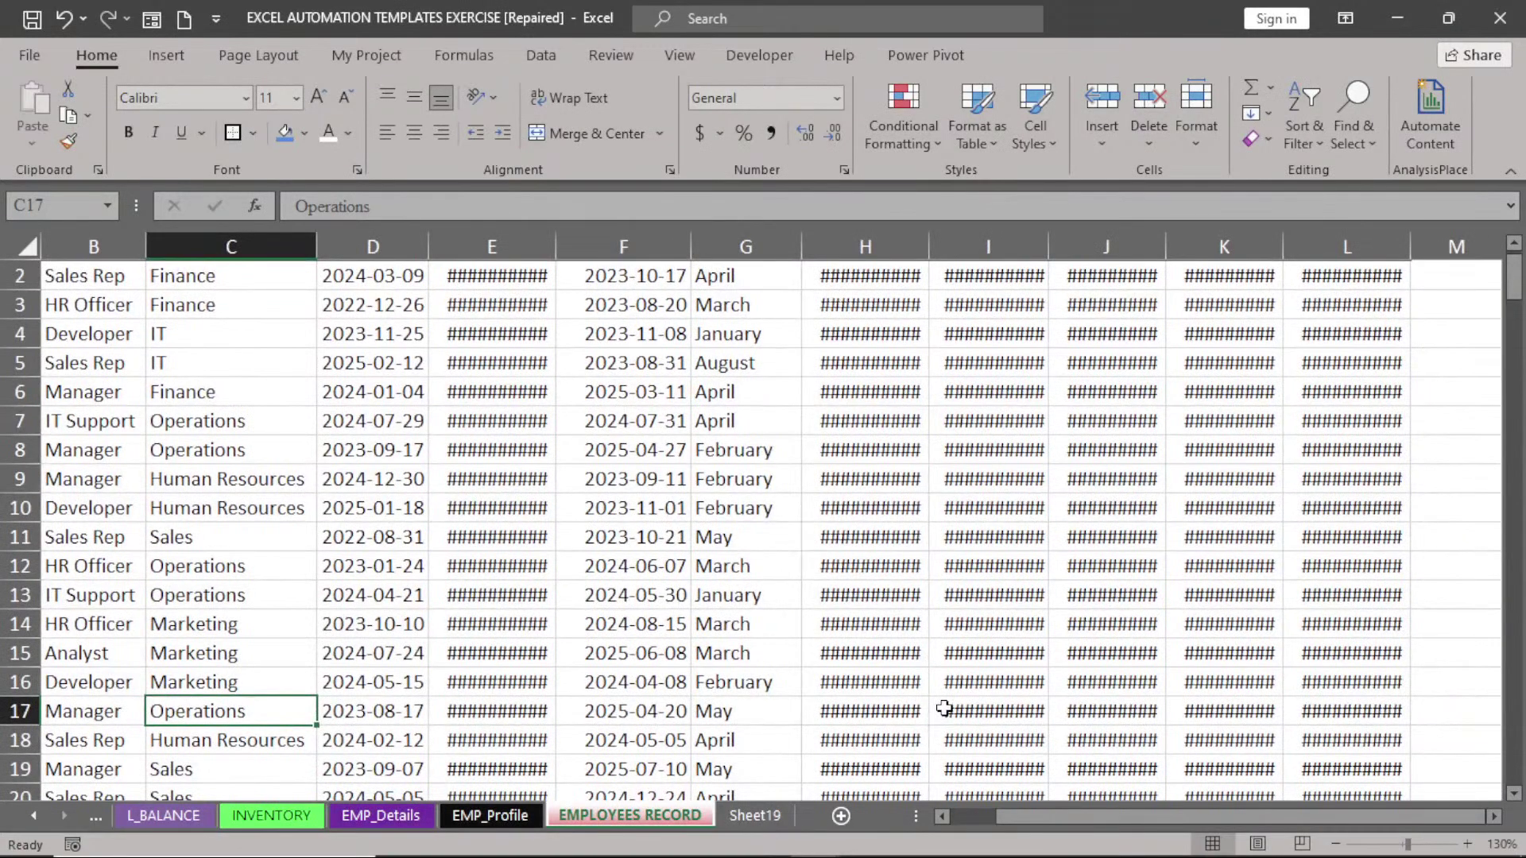
left_click(945, 813)
scroll(954, 640, "up", 1)
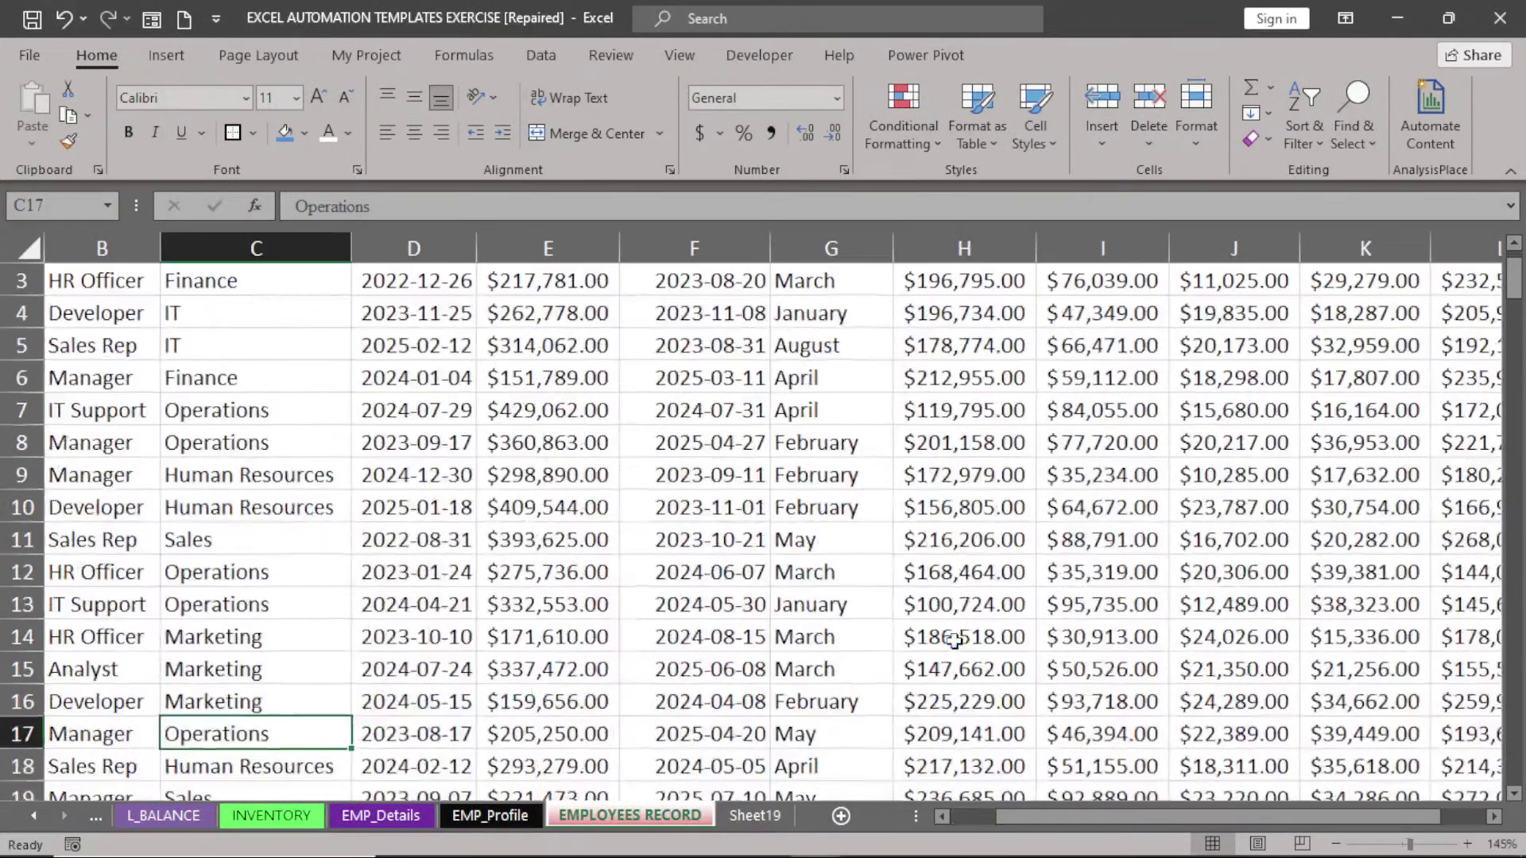
scroll(953, 640, "down", 1)
scroll(954, 639, "down", 1)
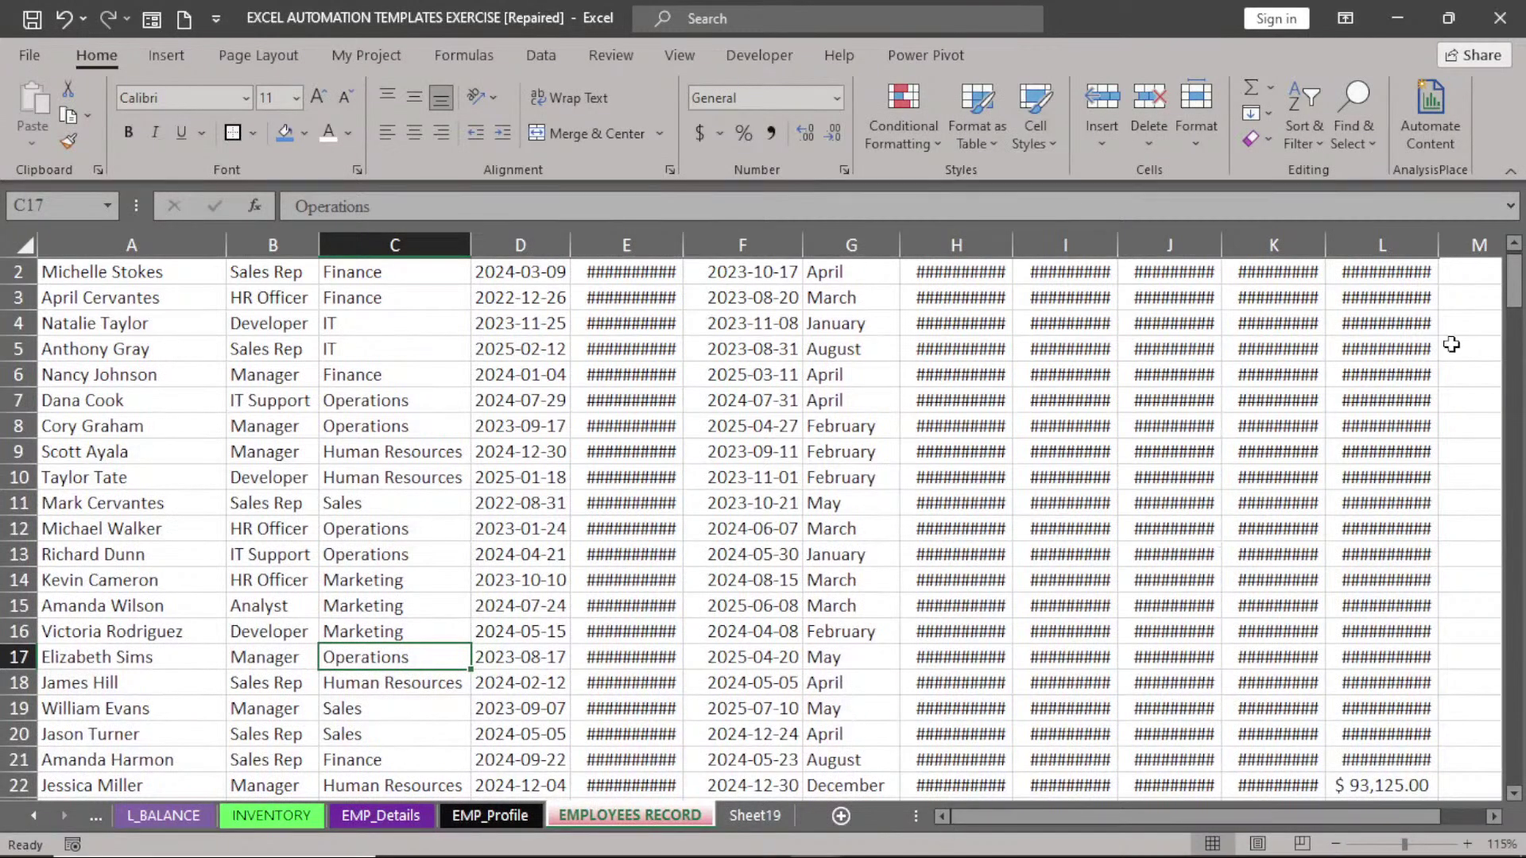
left_click_drag(1514, 296, 1514, 270)
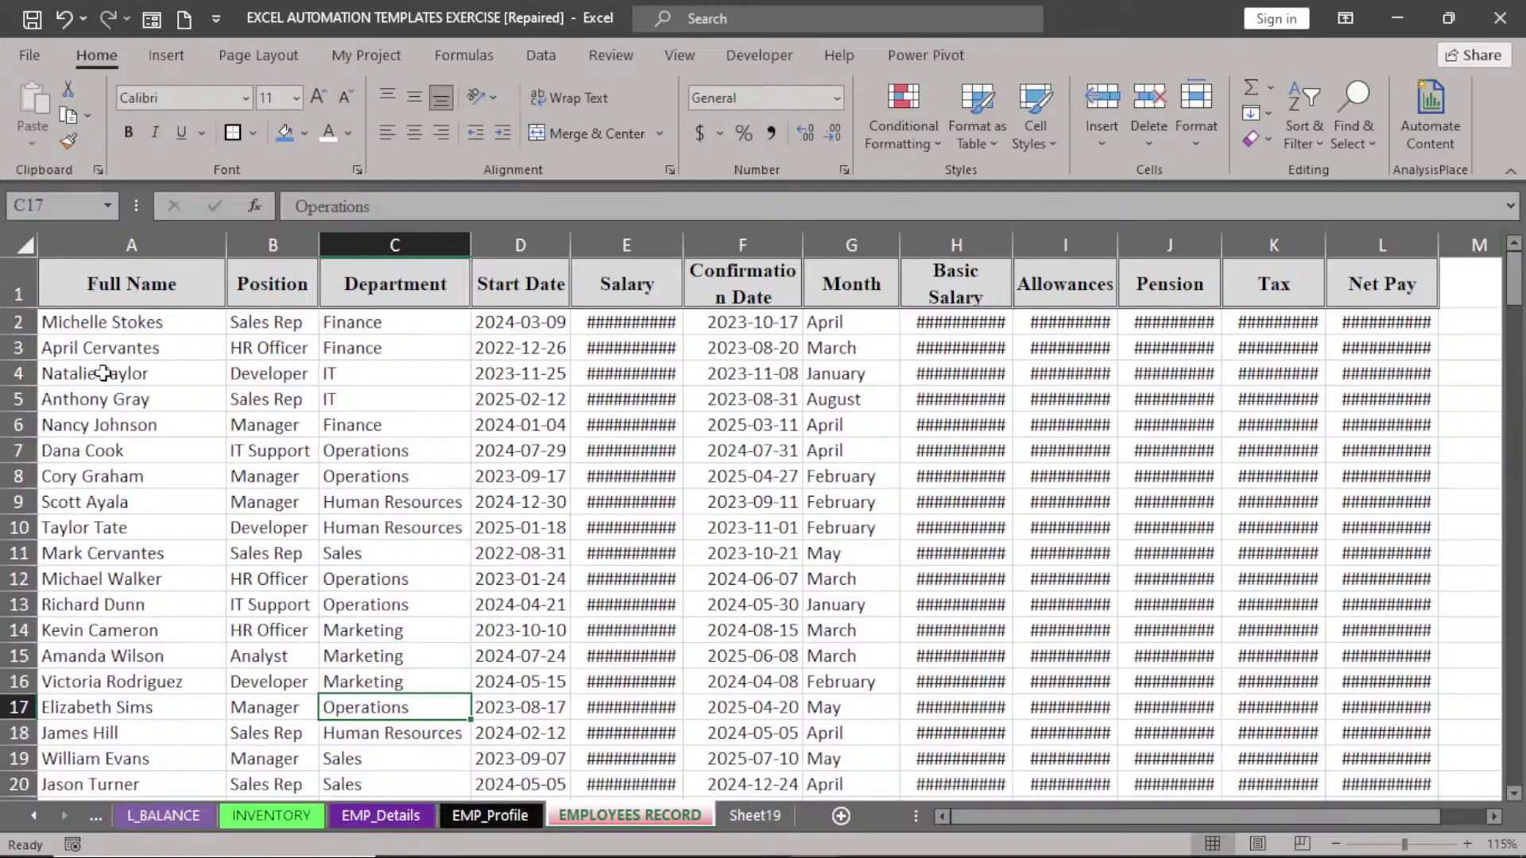
- Autofit all columns of the sheet, and narrow the Confirmation Date, Month, Department and Full Name columns
left_click(22, 243)
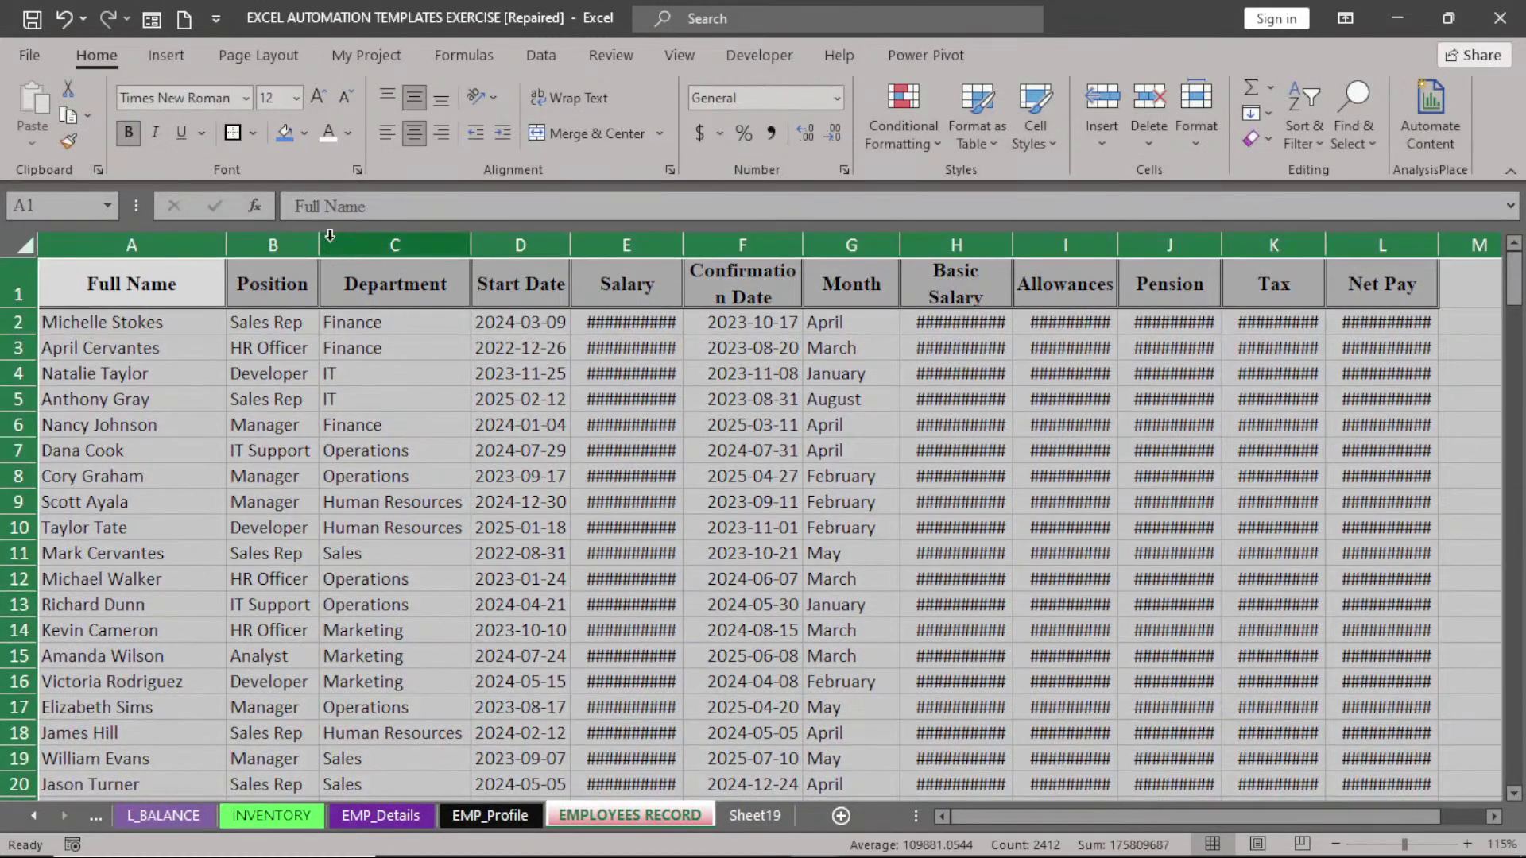
double_click(323, 239)
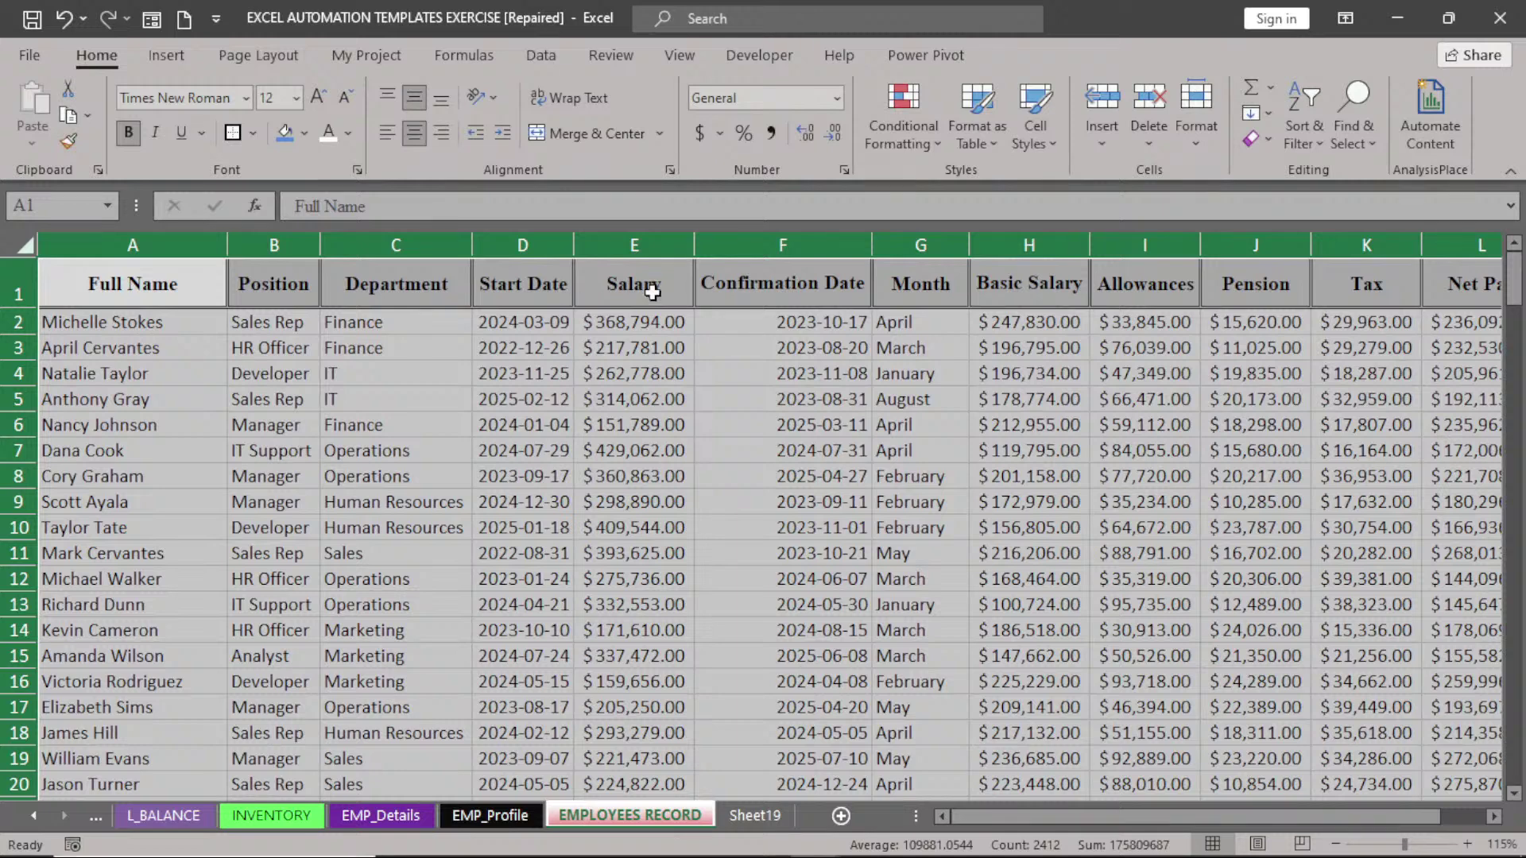
left_click(771, 286)
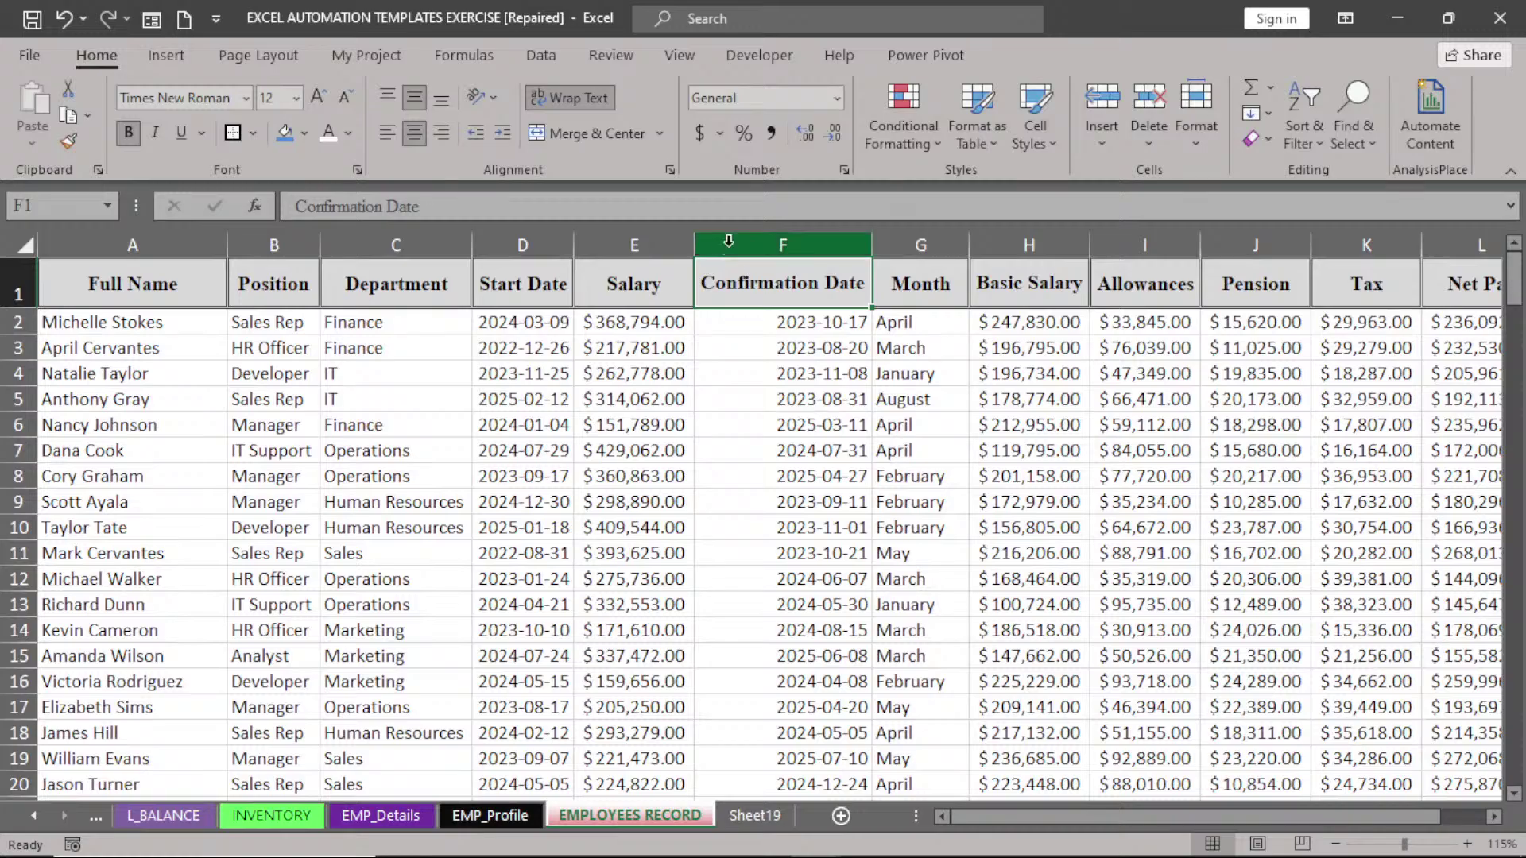
left_click_drag(869, 232, 824, 243)
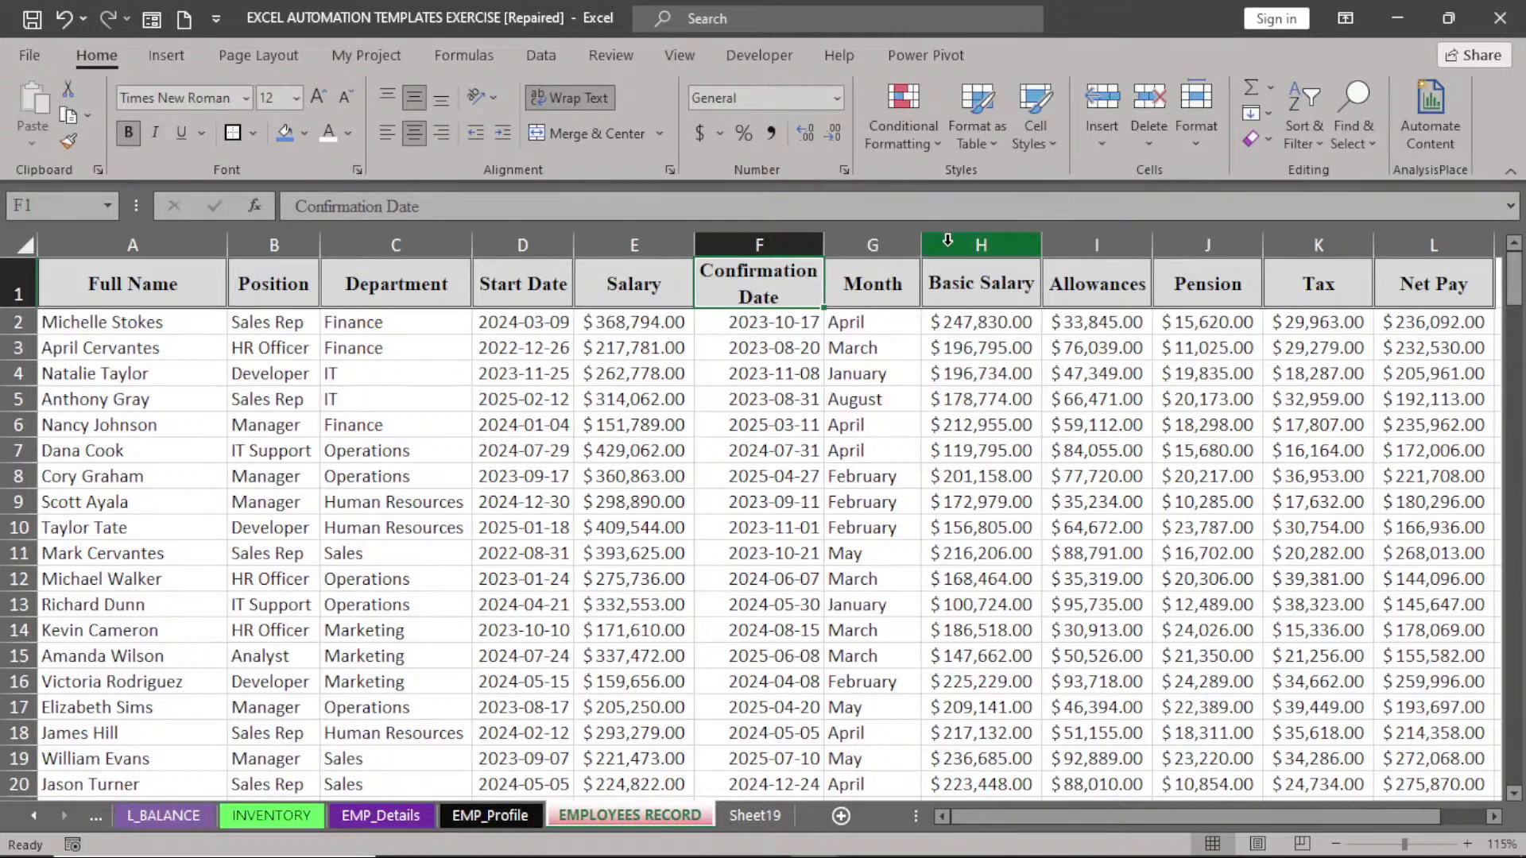
left_click_drag(918, 252, 906, 252)
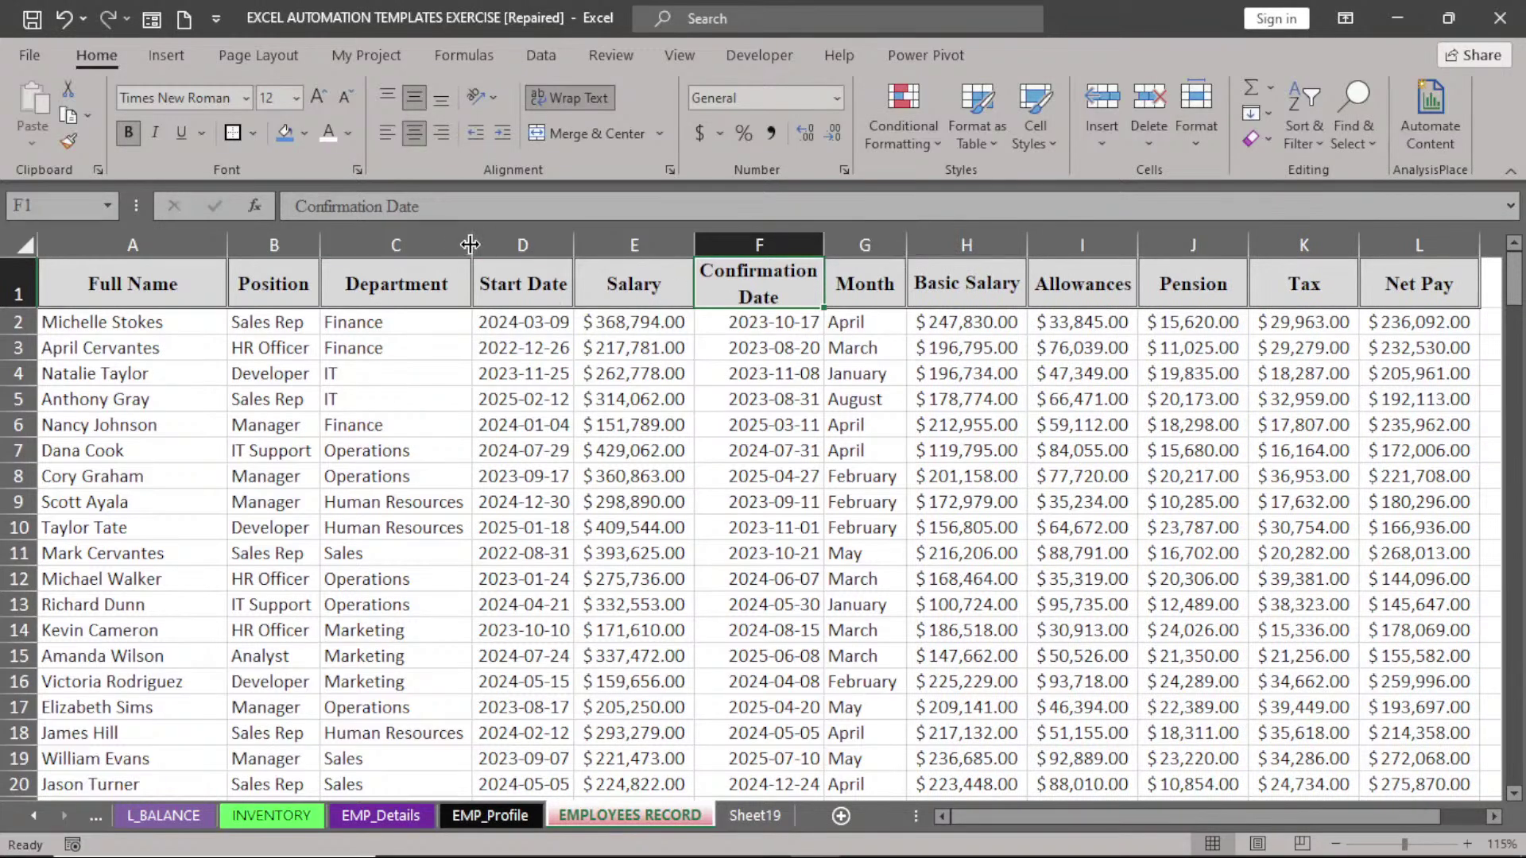
left_click_drag(470, 244, 453, 244)
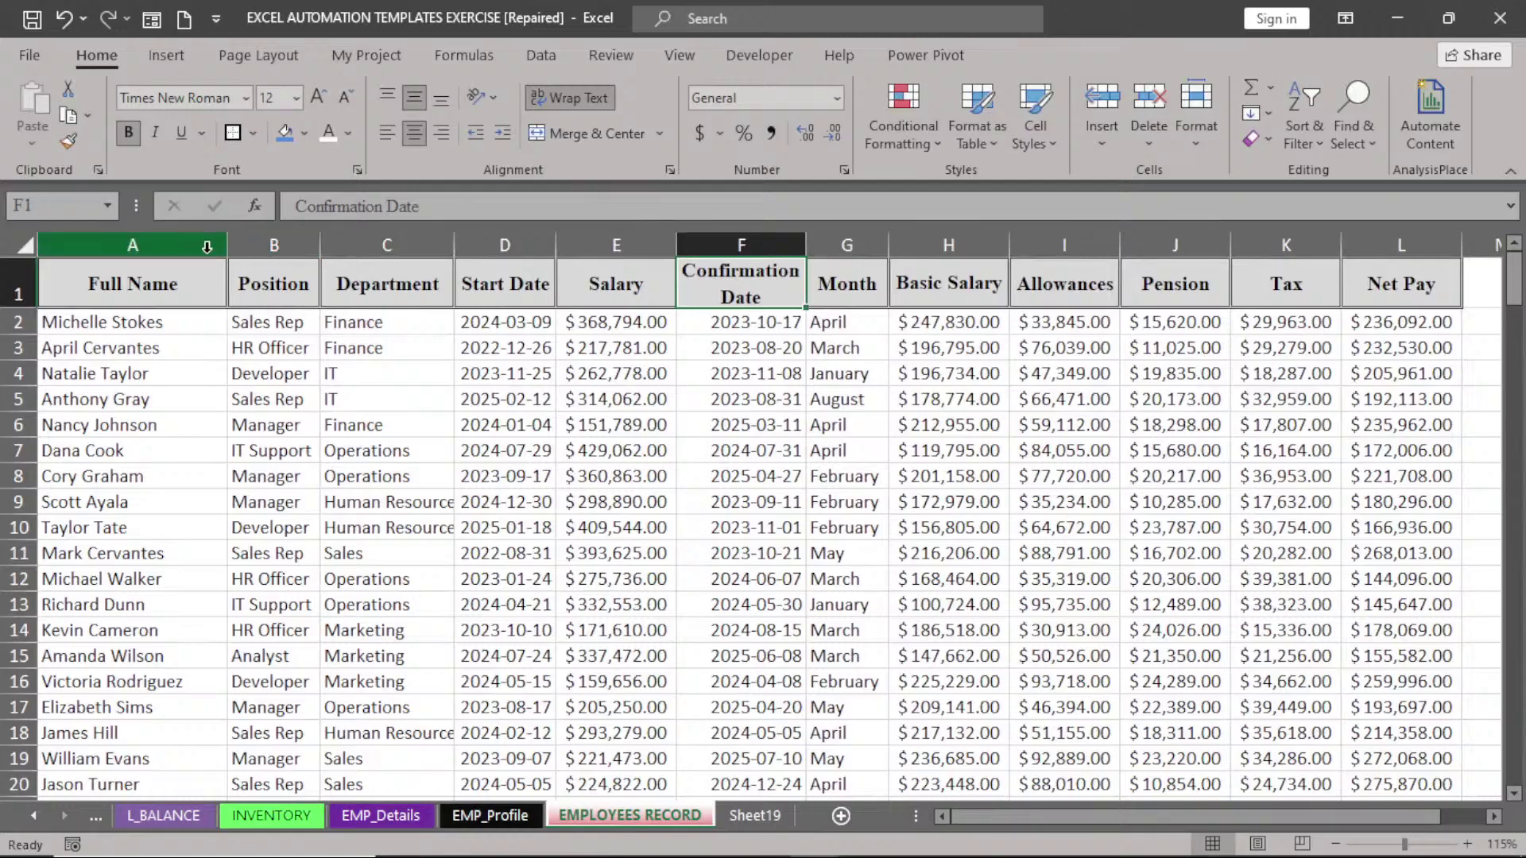
left_click_drag(228, 244, 192, 252)
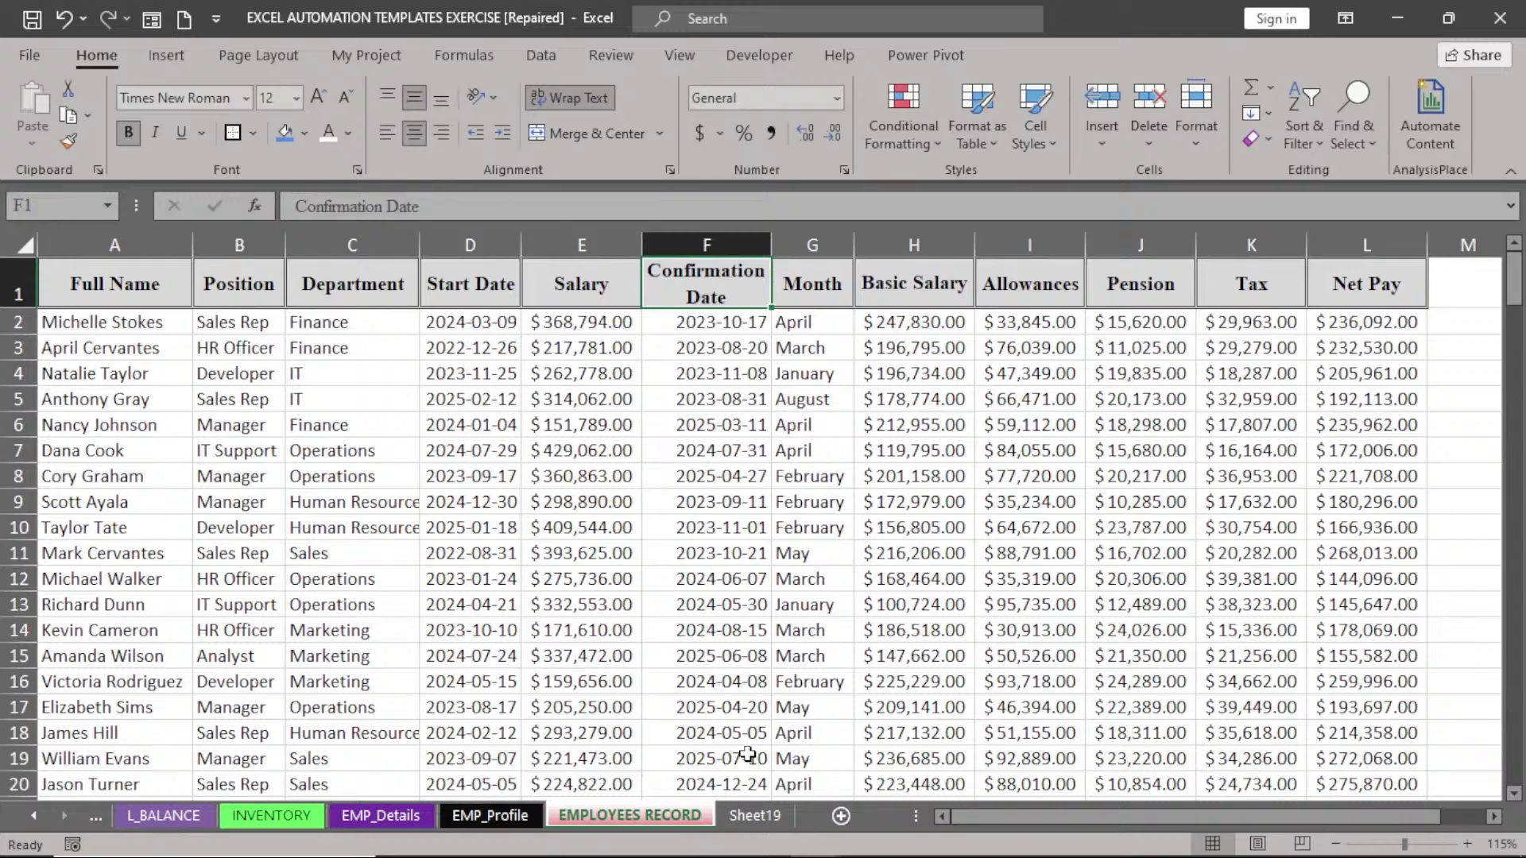
- Check the list of the workbook's hidden sheets without unhiding any
mouse_move(767, 853)
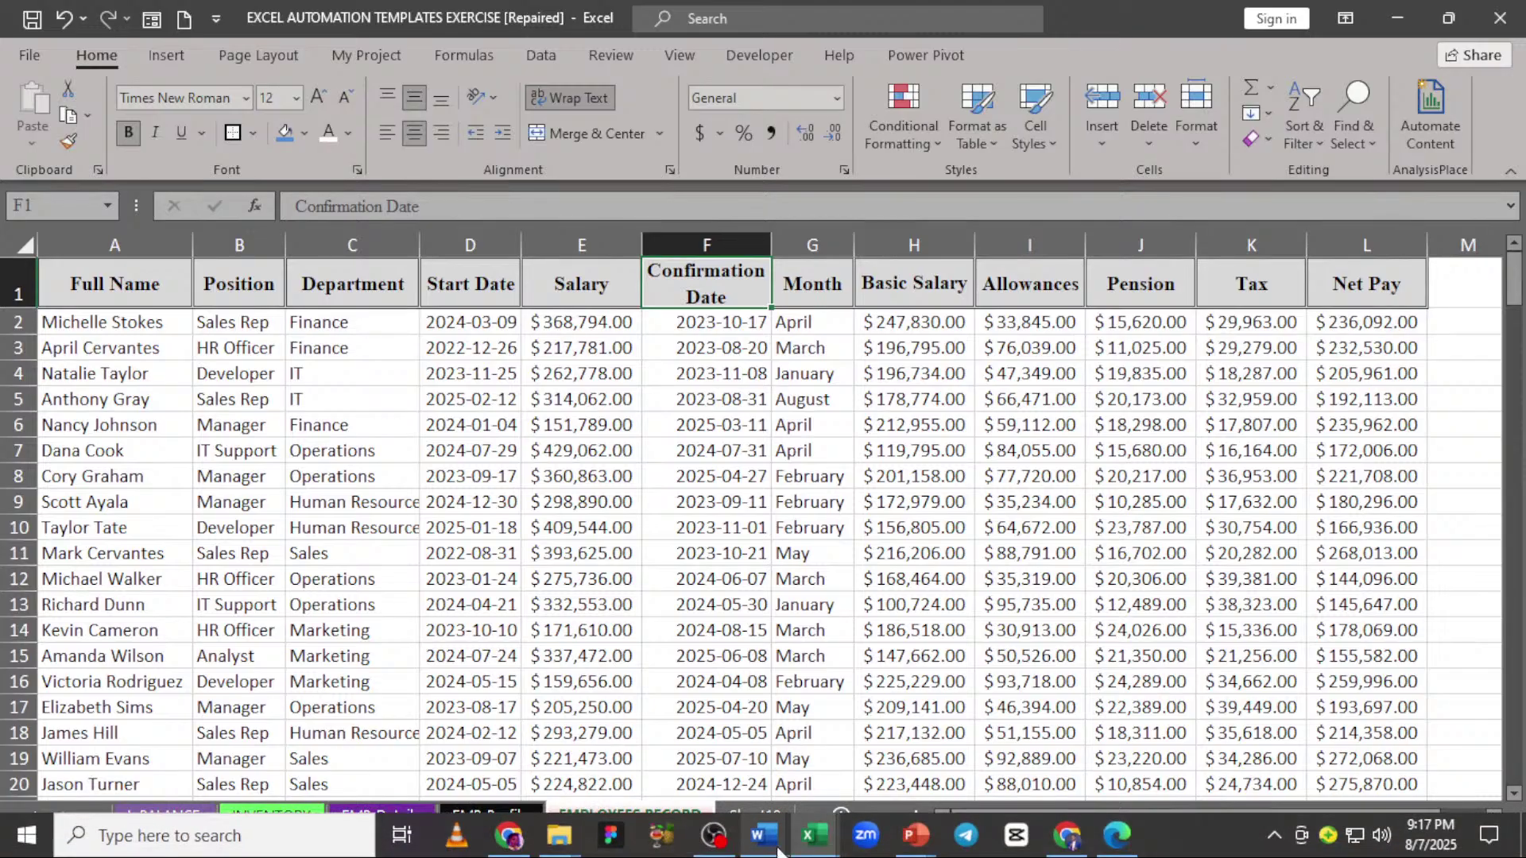
mouse_move(820, 845)
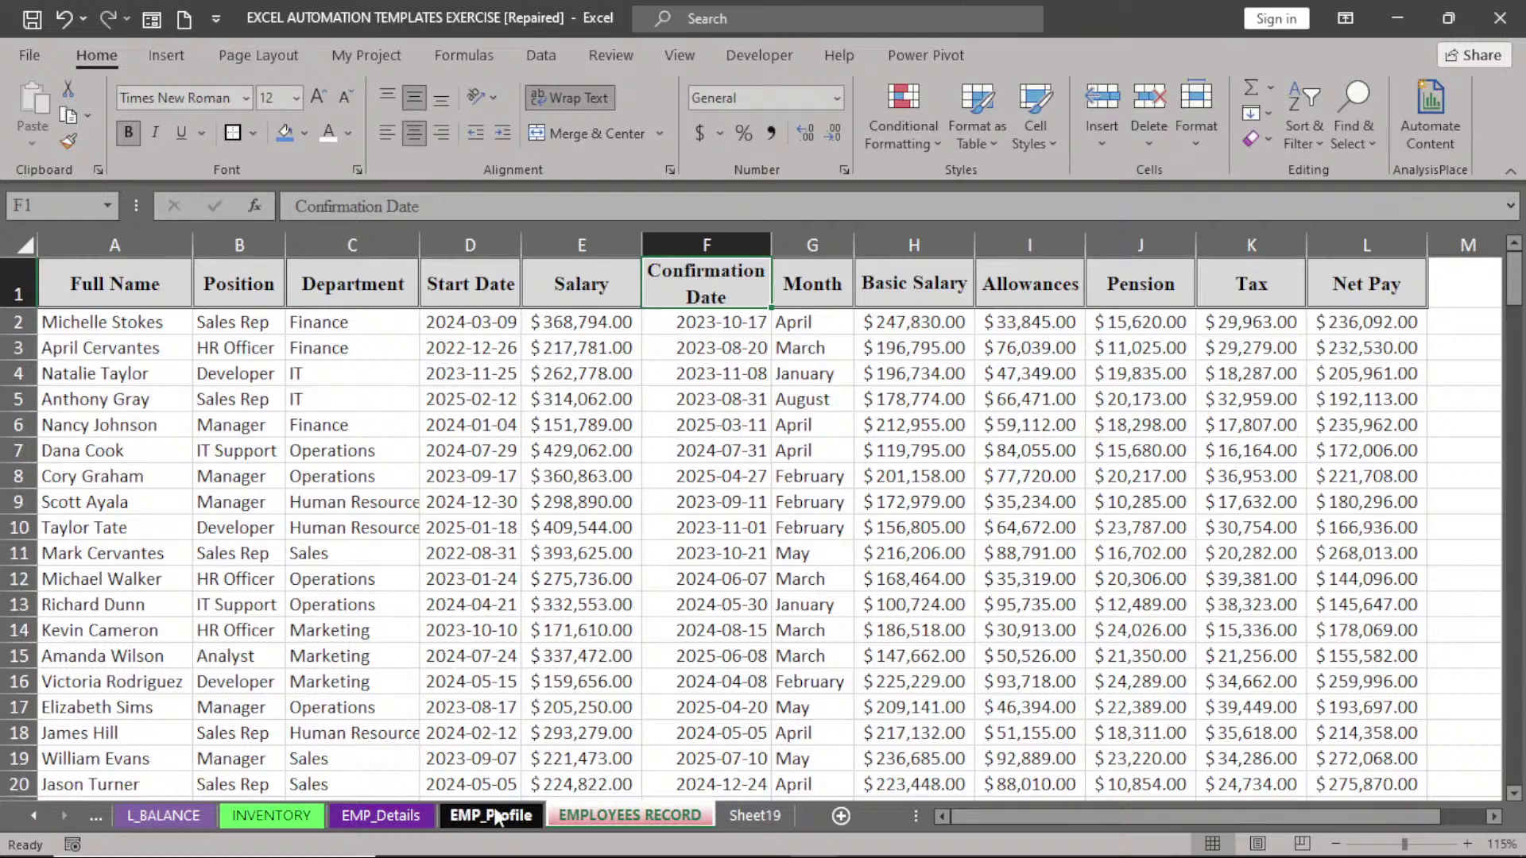
right_click(670, 809)
left_click(715, 761)
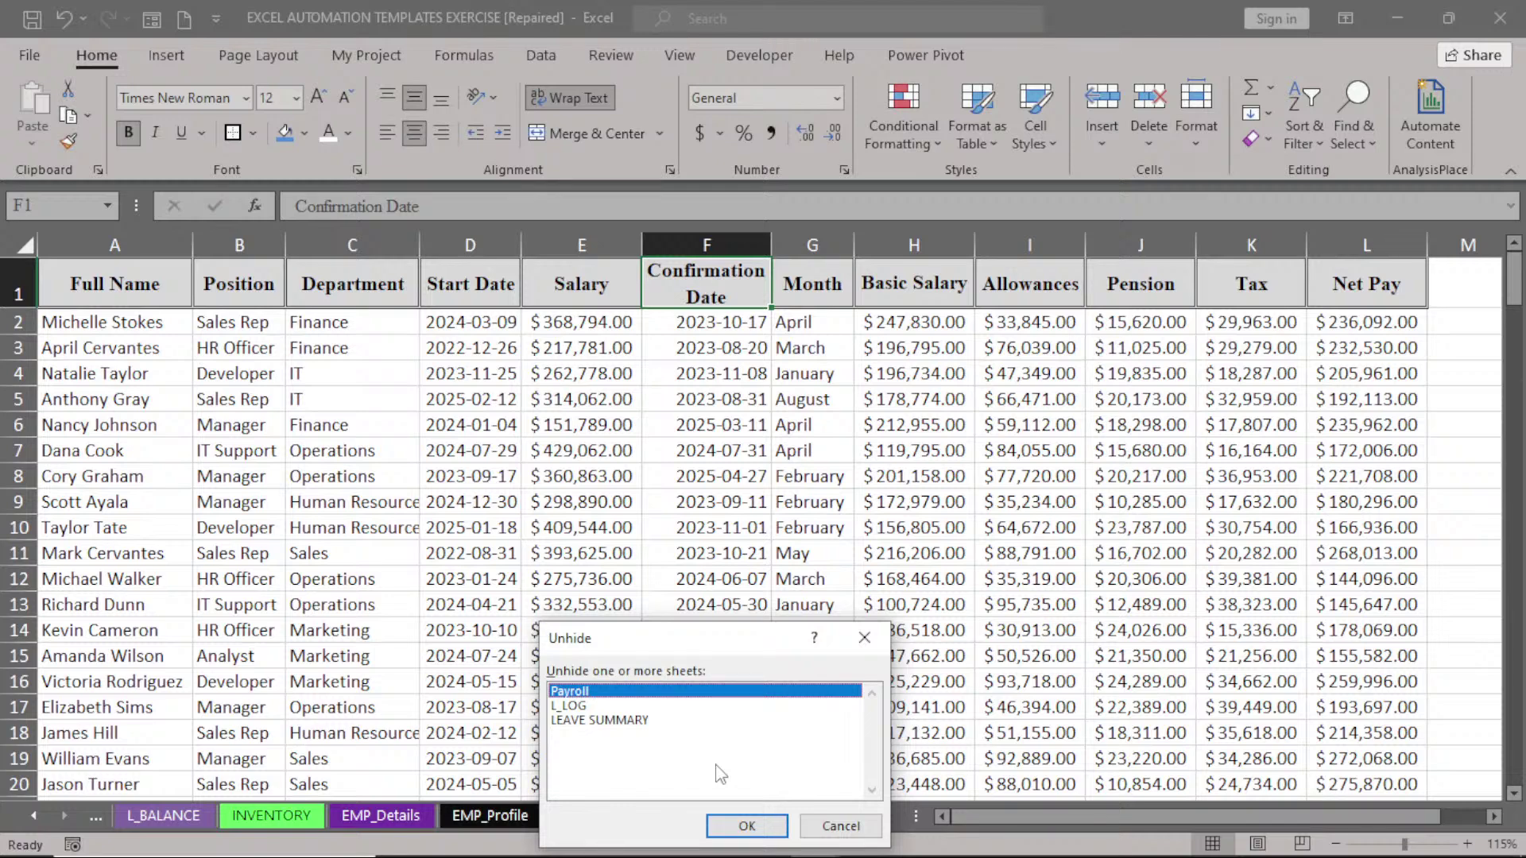
left_click(838, 827)
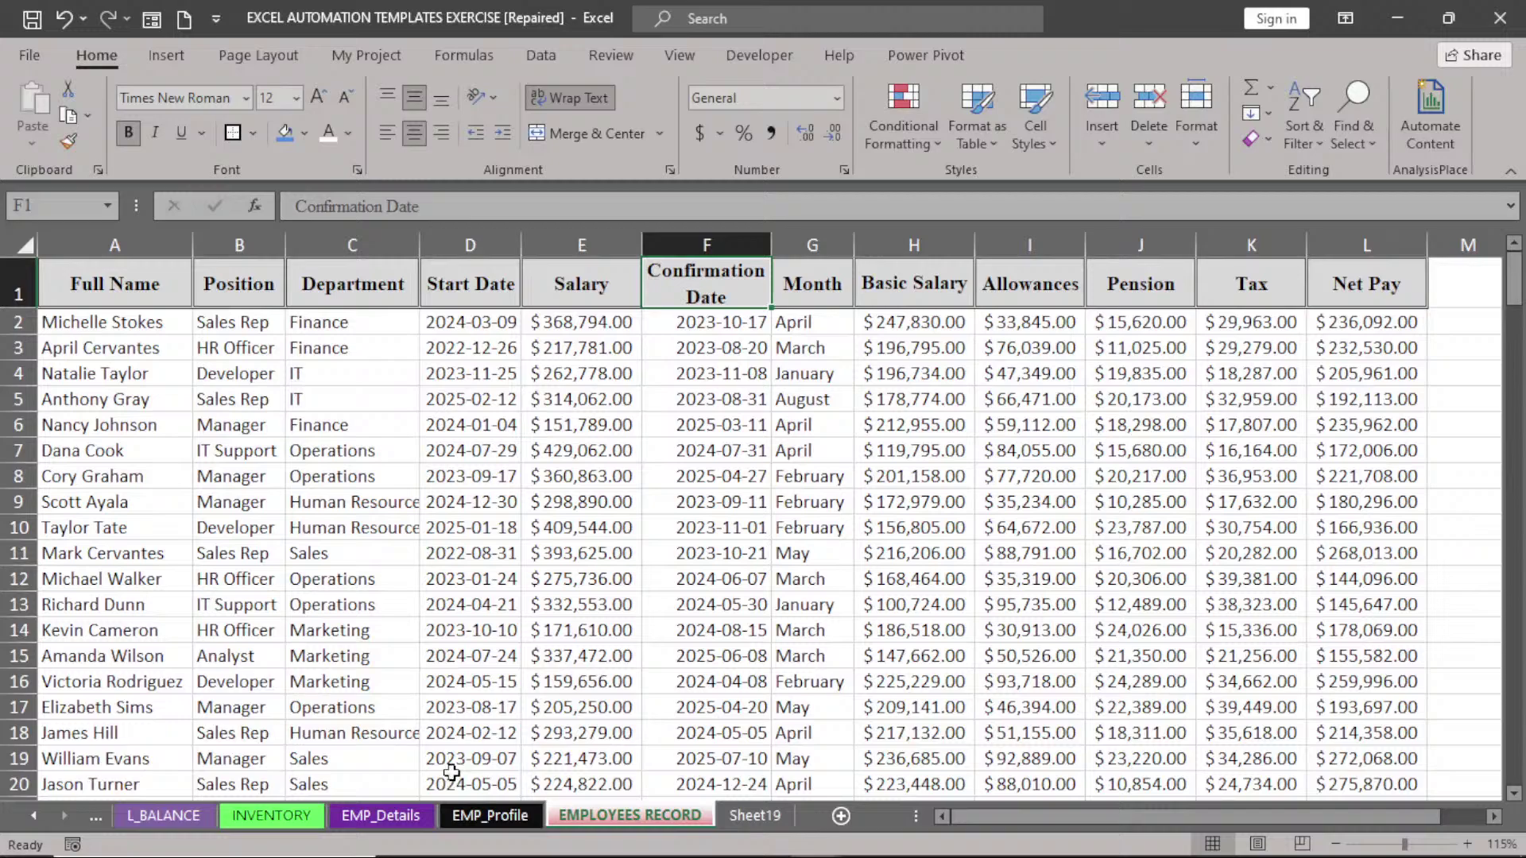
- Browse the workbook's sheet tabs back to the first sheets and forward again to the last ones
left_click(30, 817)
left_click(30, 817)
left_click(30, 817)
left_click(30, 817)
left_click(30, 817)
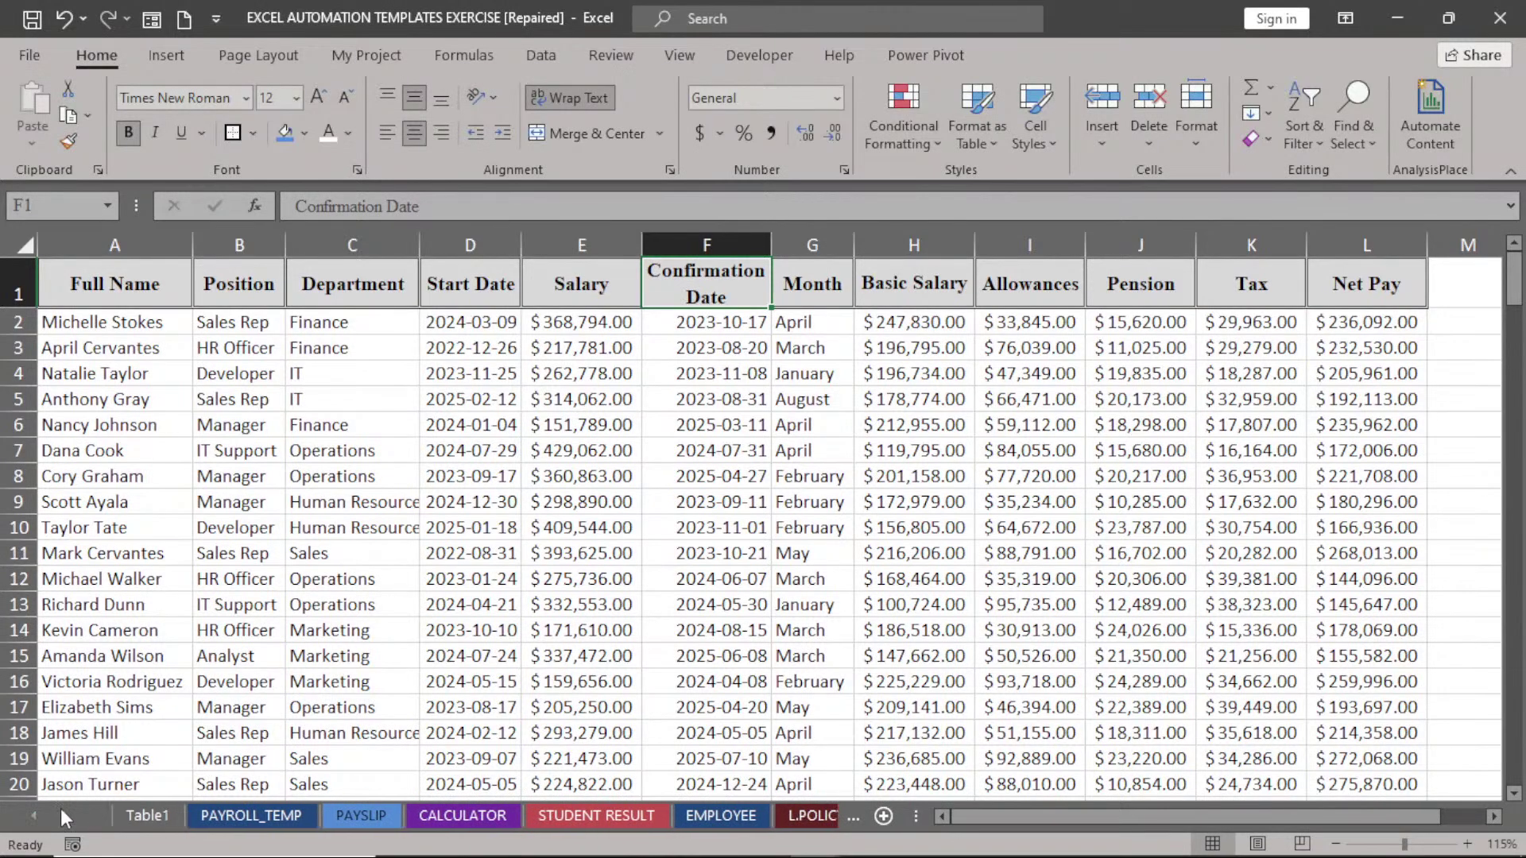
left_click(68, 814)
left_click(69, 814)
left_click(68, 814)
left_click(68, 813)
left_click(69, 817)
mouse_move(151, 854)
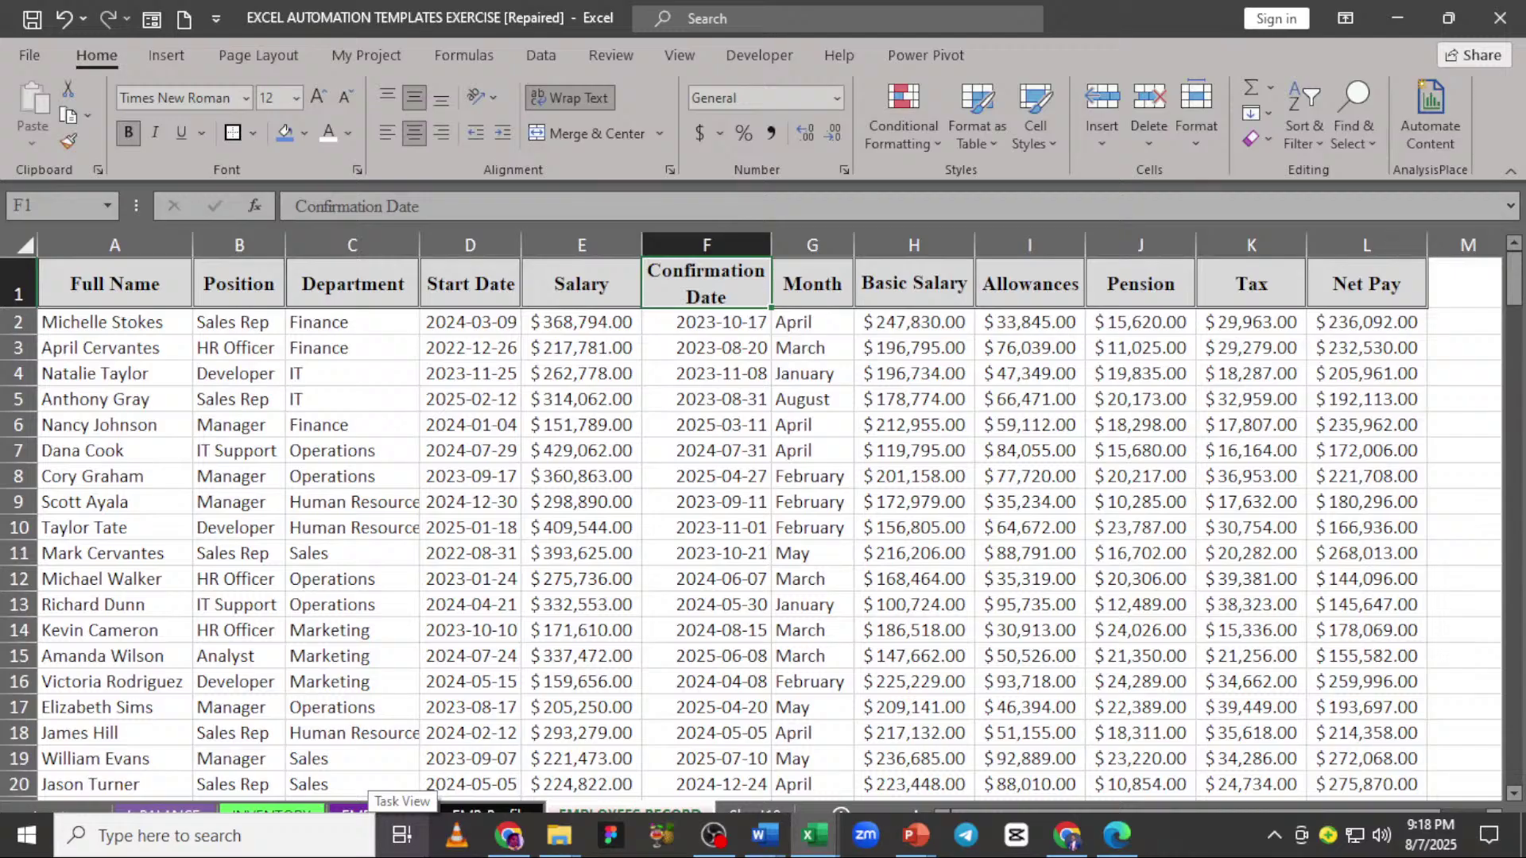
- Convert the employee records range into a table with headers and name the table Employees
left_click(584, 553)
key("ctrl+t")
key("Return")
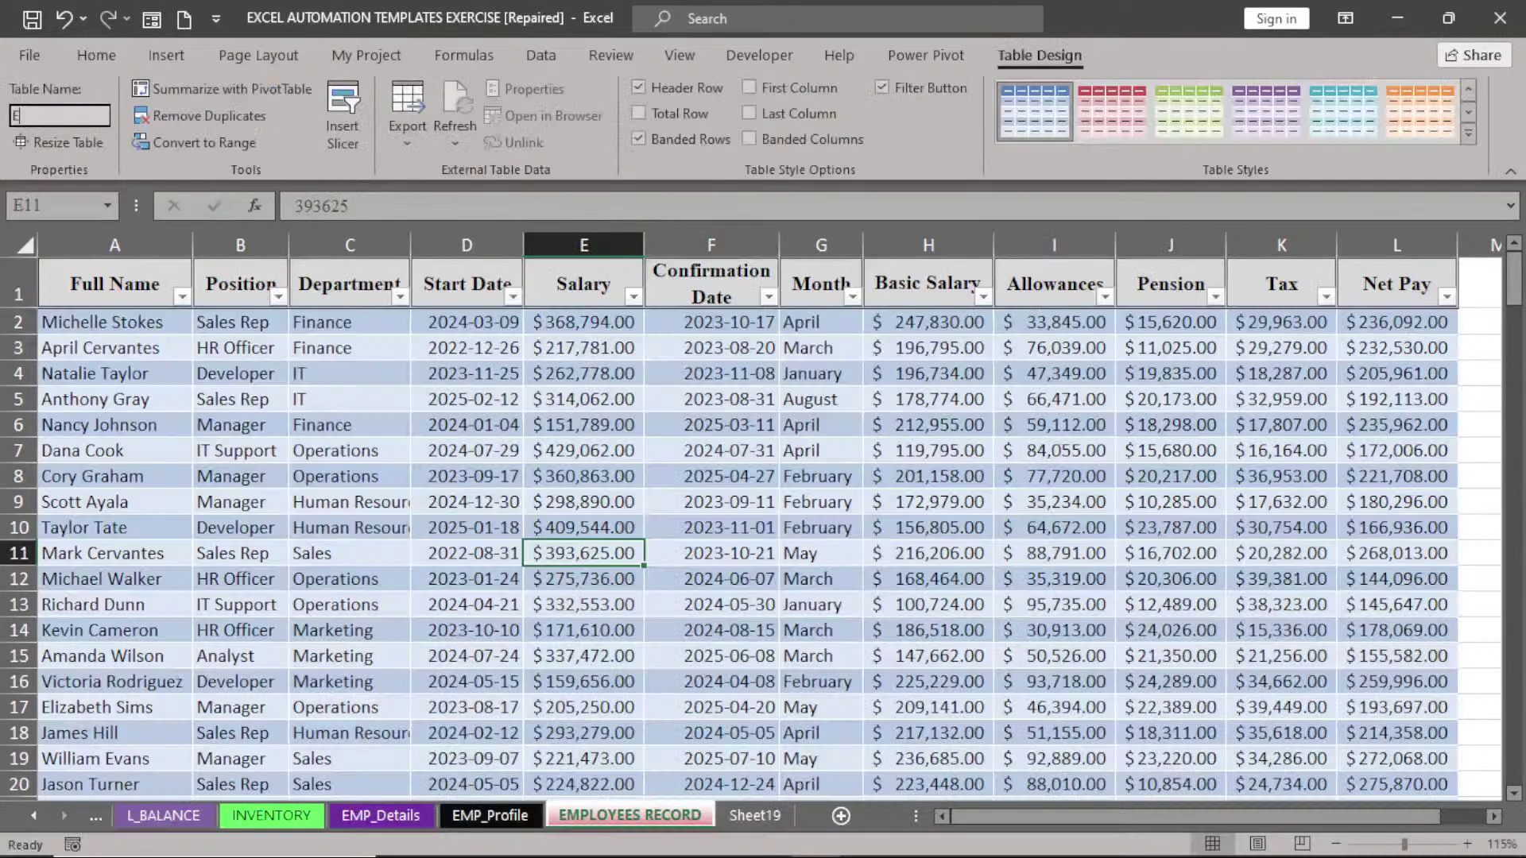
type("mployees")
key("Return")
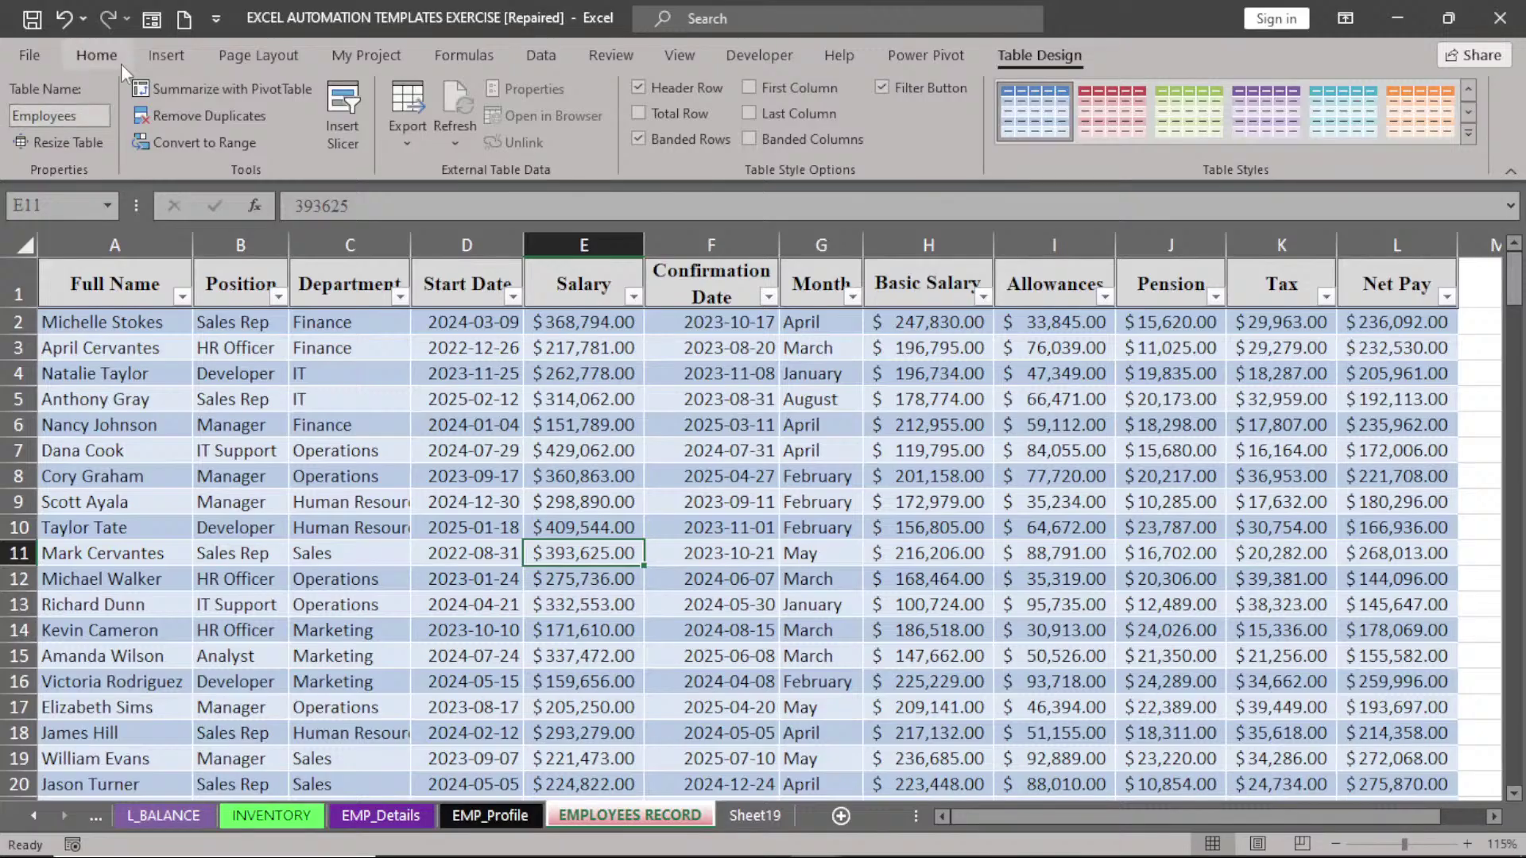
- Start a PivotTable from the Employees table and check the extent of its source range down to the last record
left_click(169, 60)
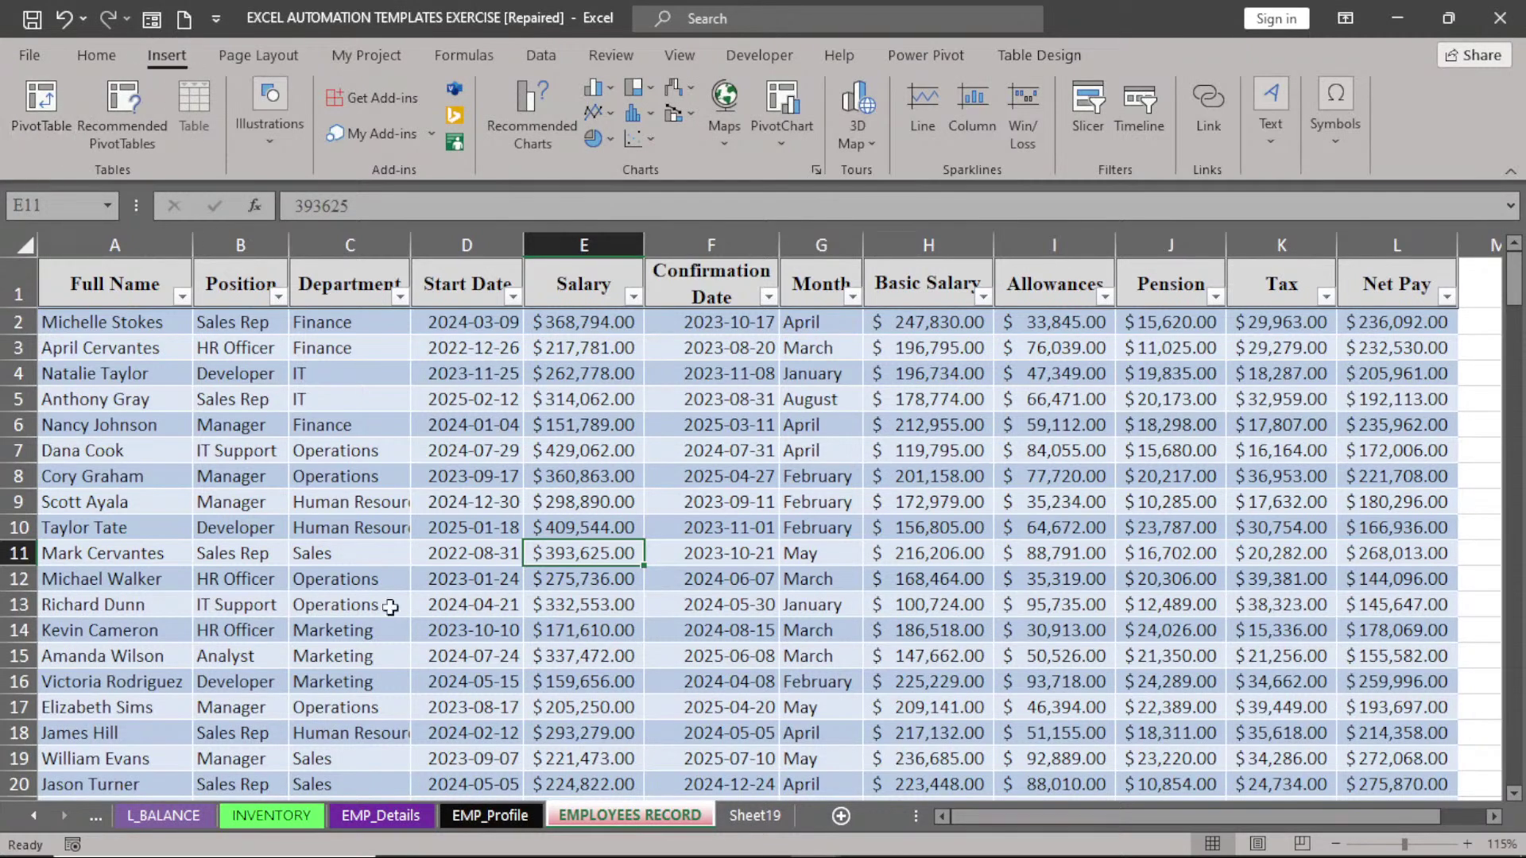
left_click(54, 117)
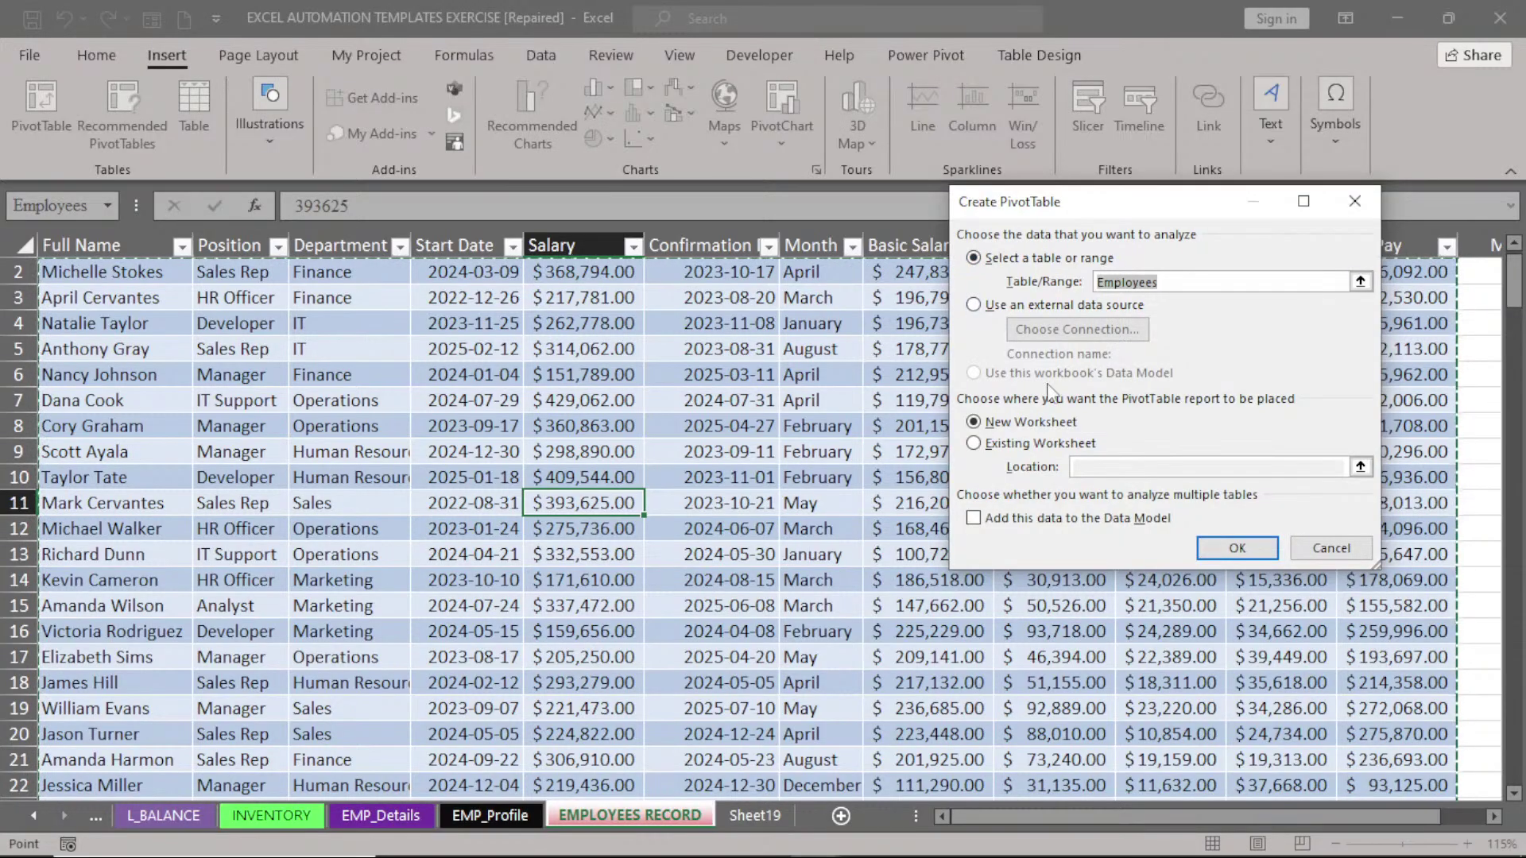
left_click_drag(1125, 209, 871, 212)
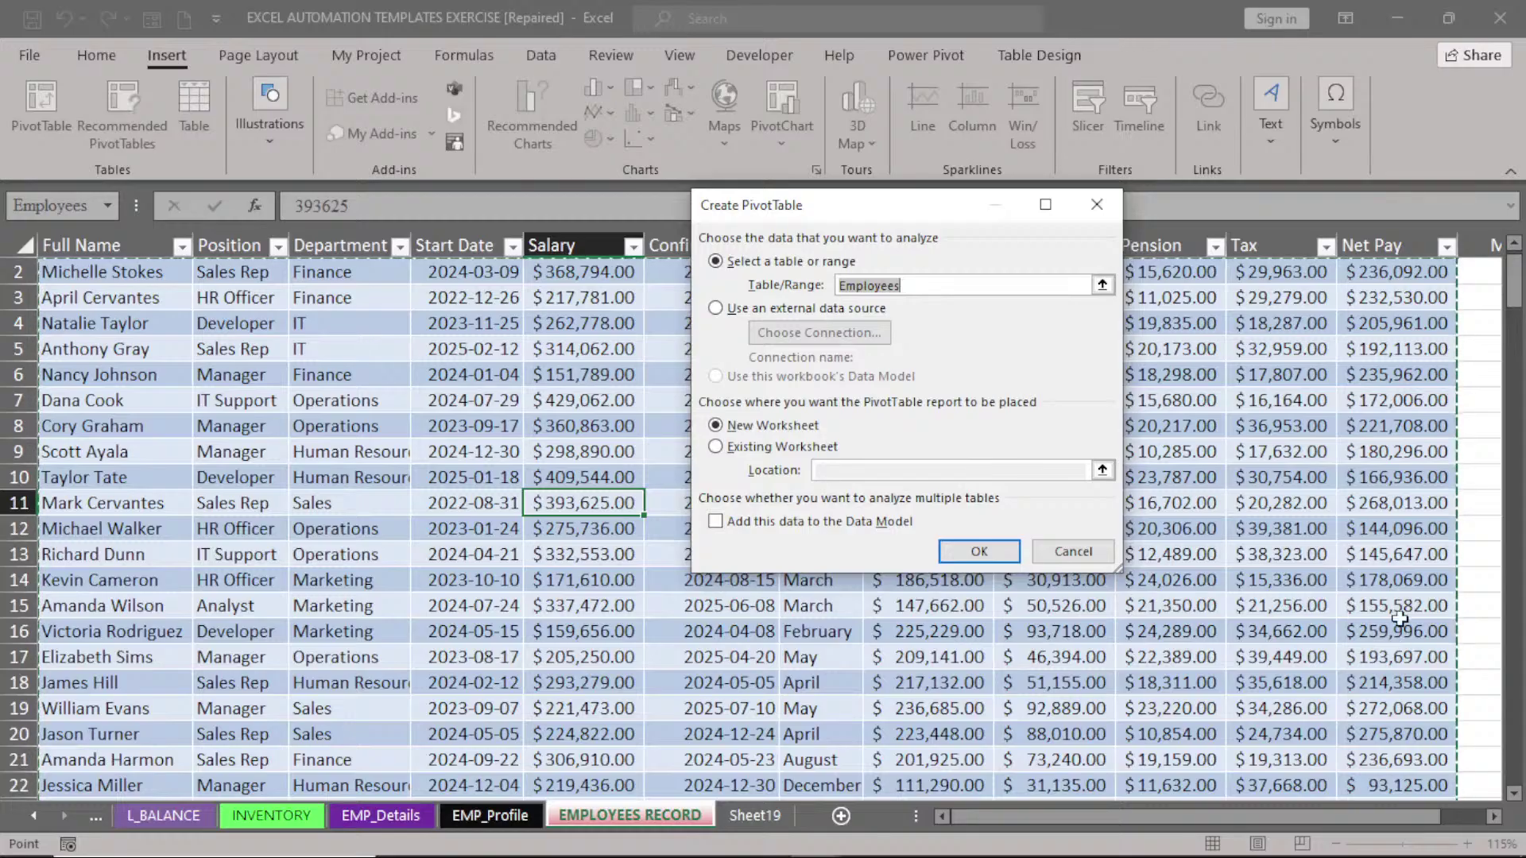
left_click_drag(1510, 737, 1516, 793)
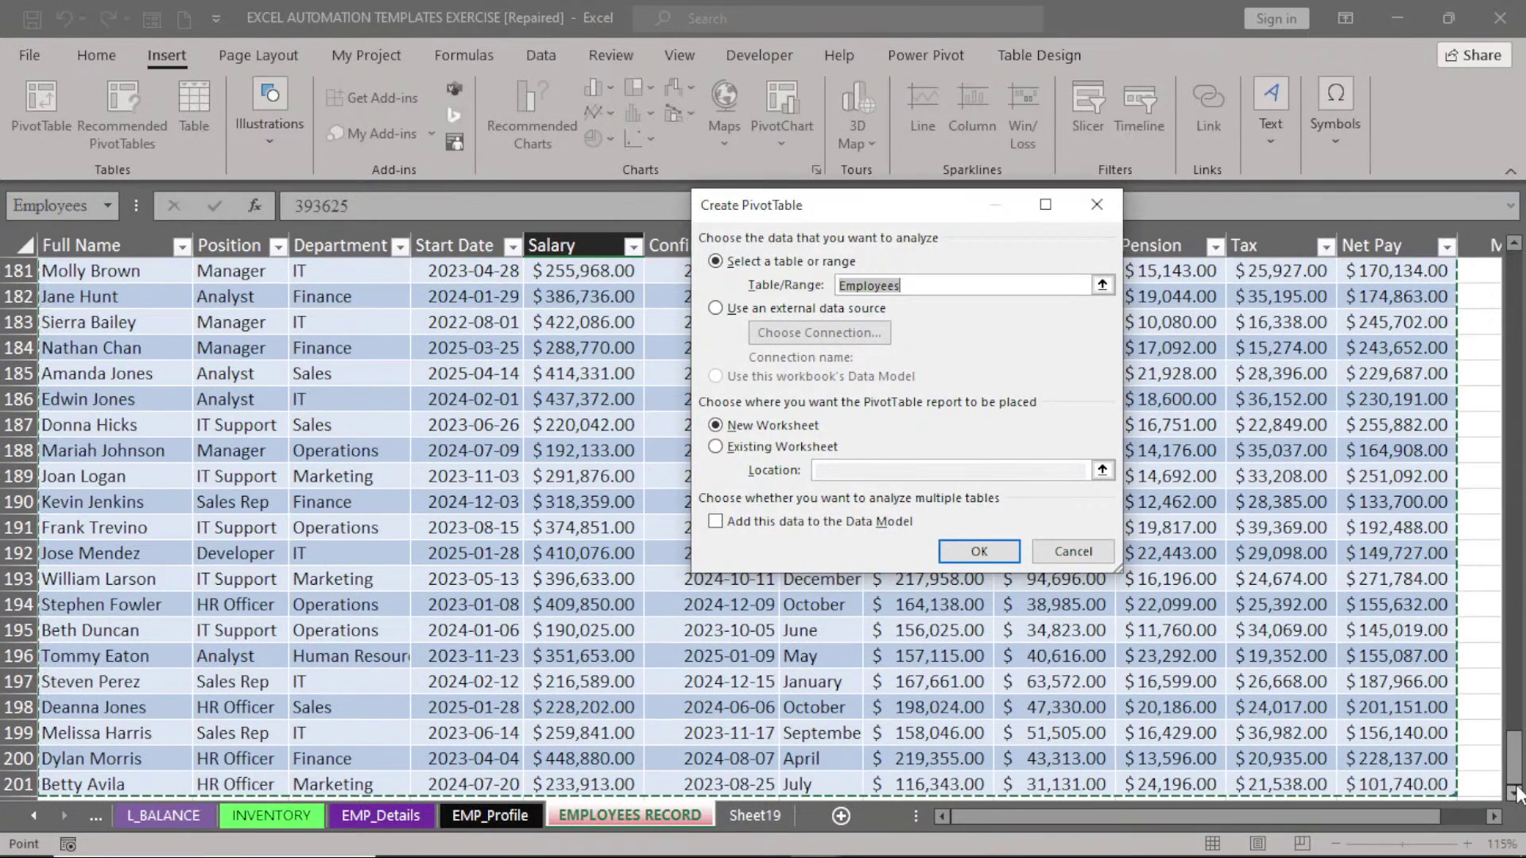
left_click(1515, 793)
left_click(1515, 794)
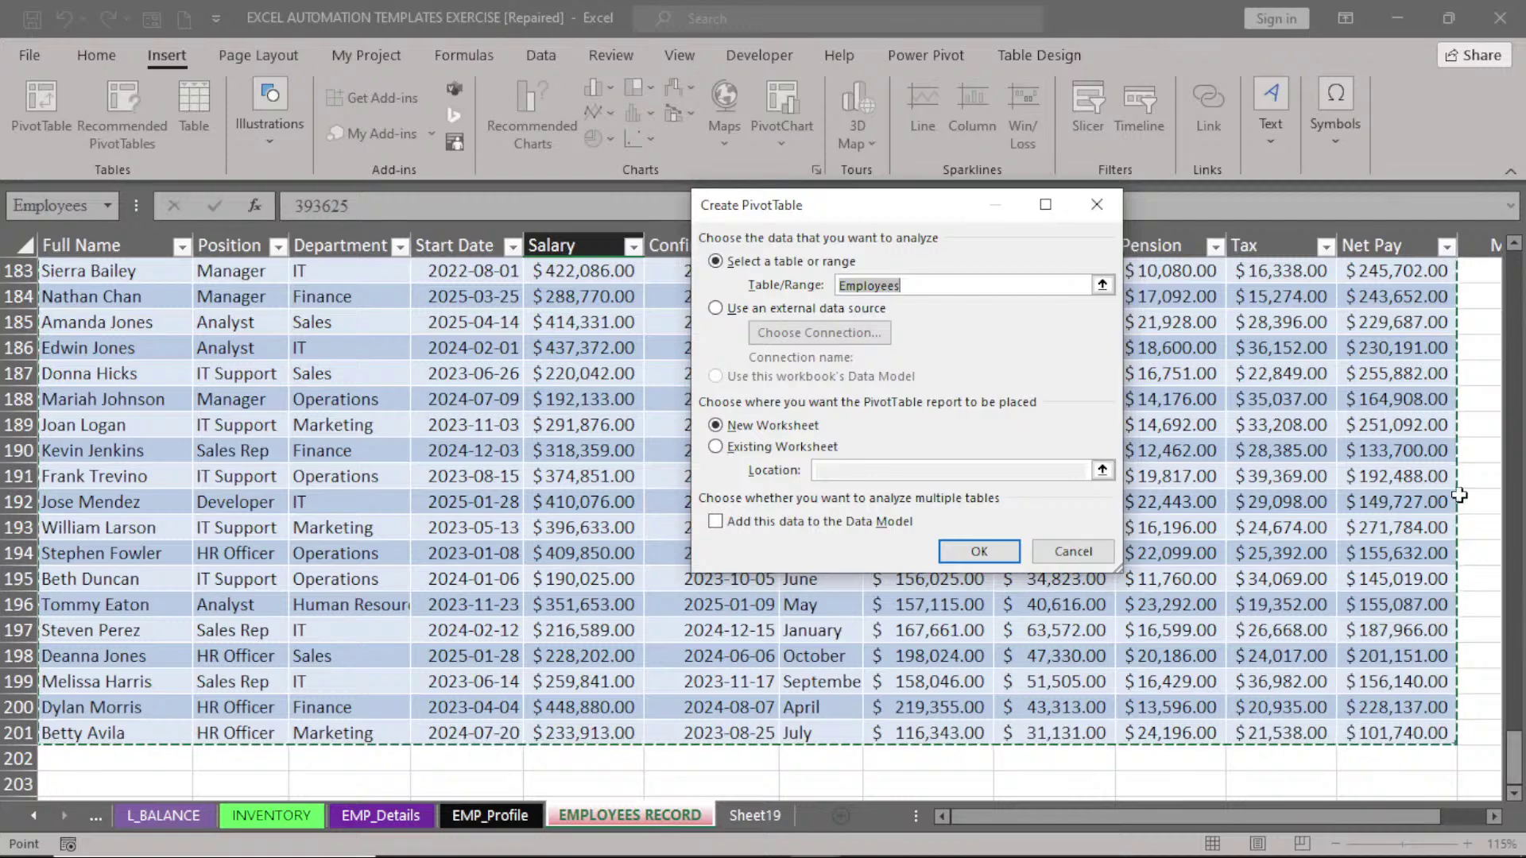
left_click_drag(1515, 735, 1514, 259)
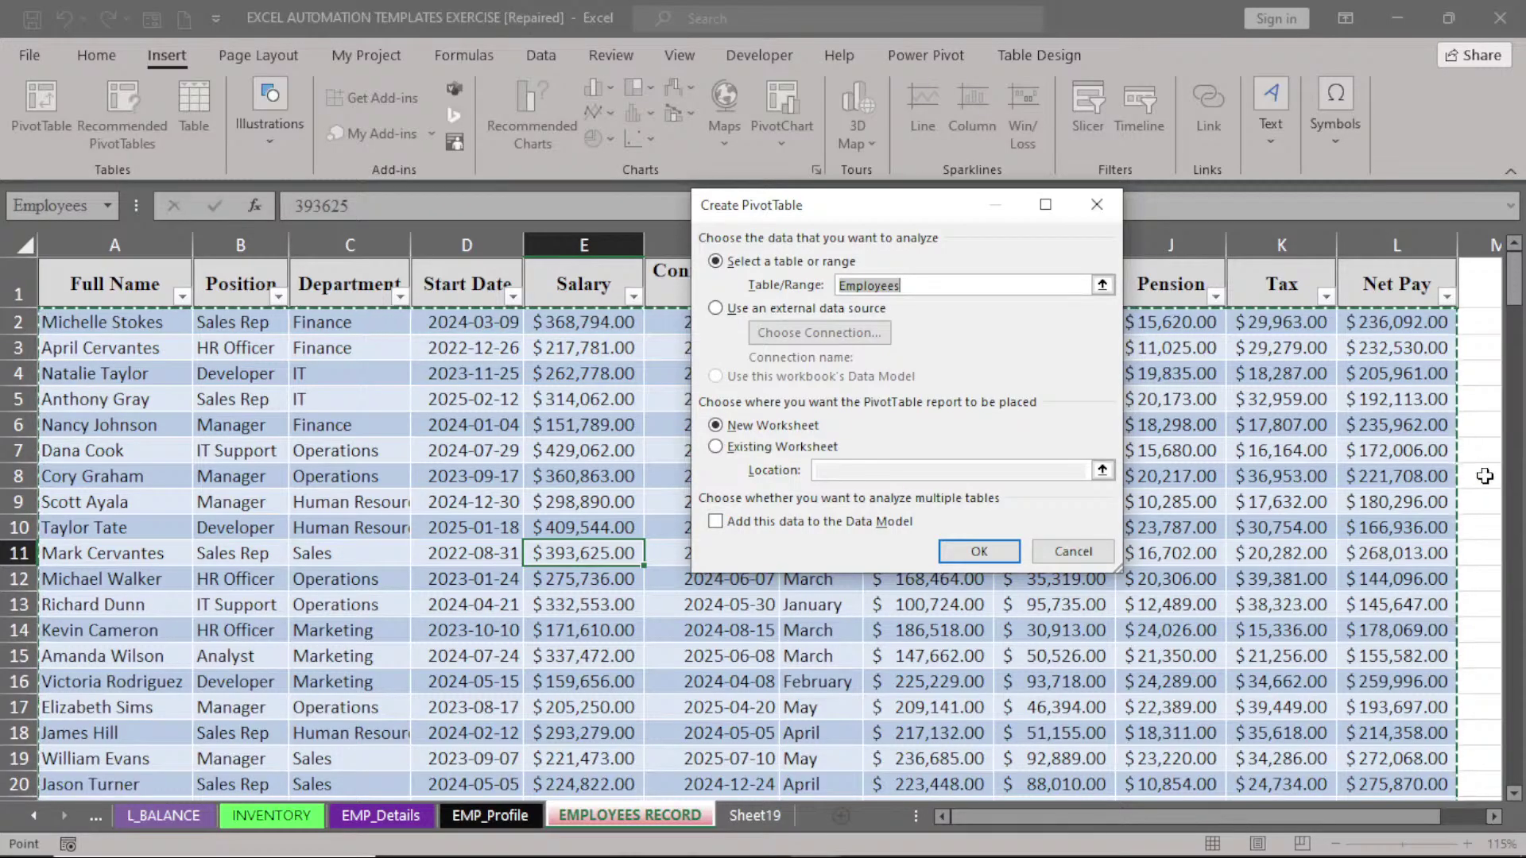
left_click(717, 447)
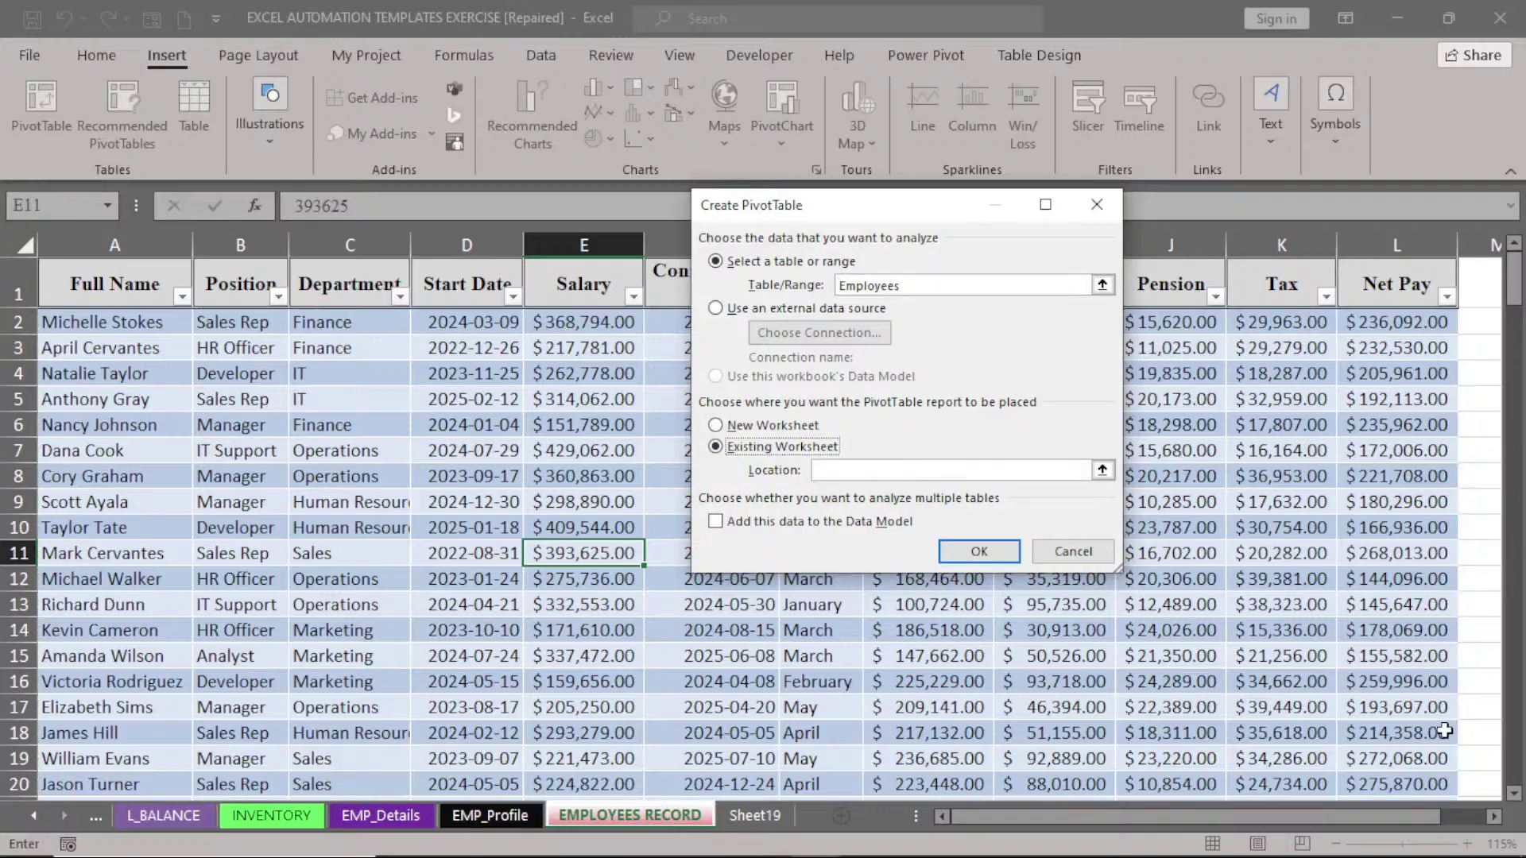
left_click(1494, 817)
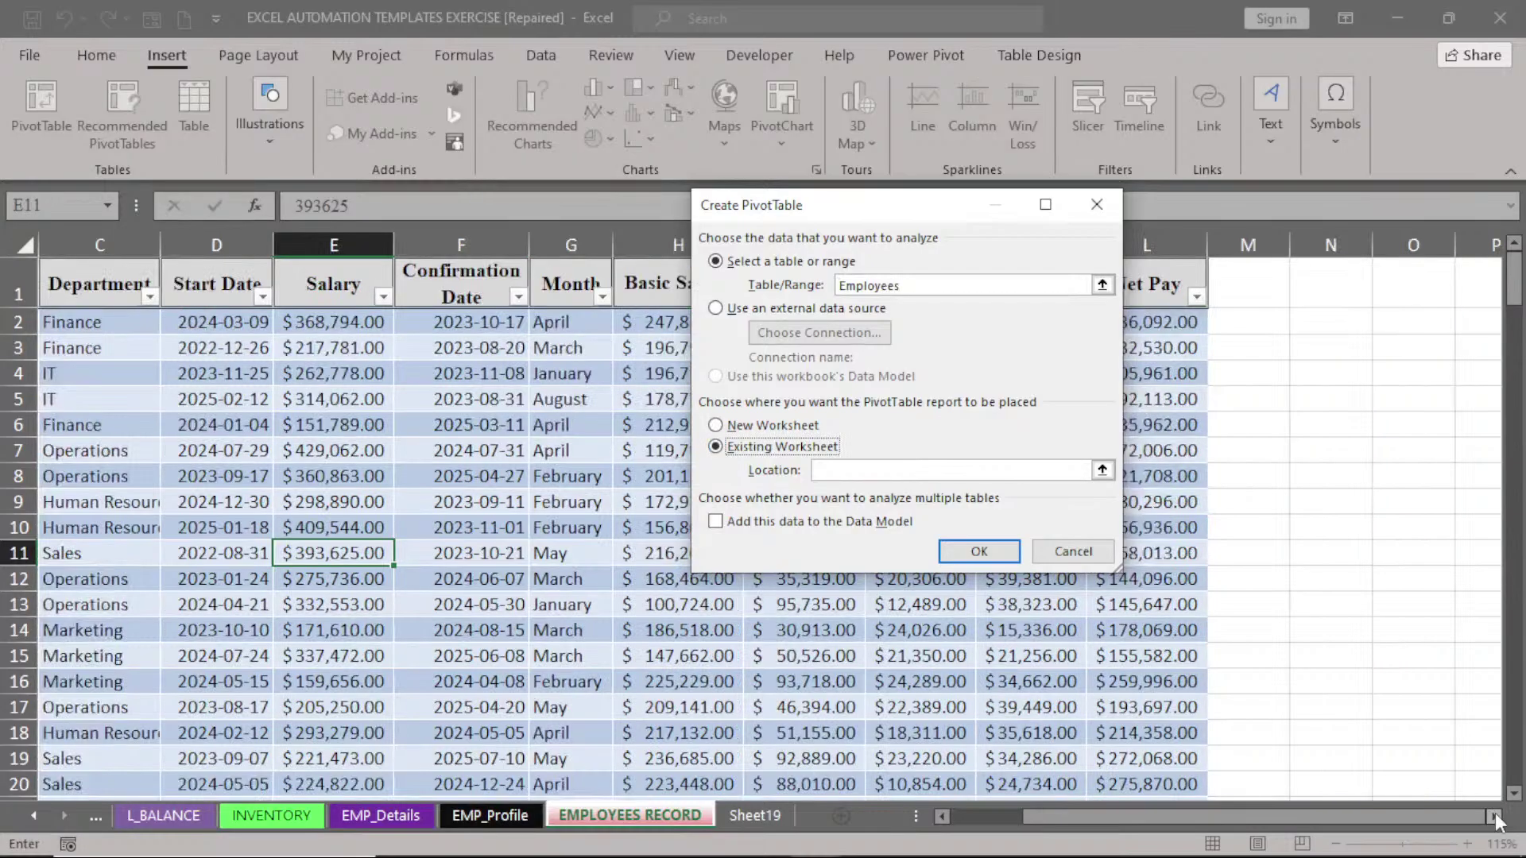
left_click(1494, 817)
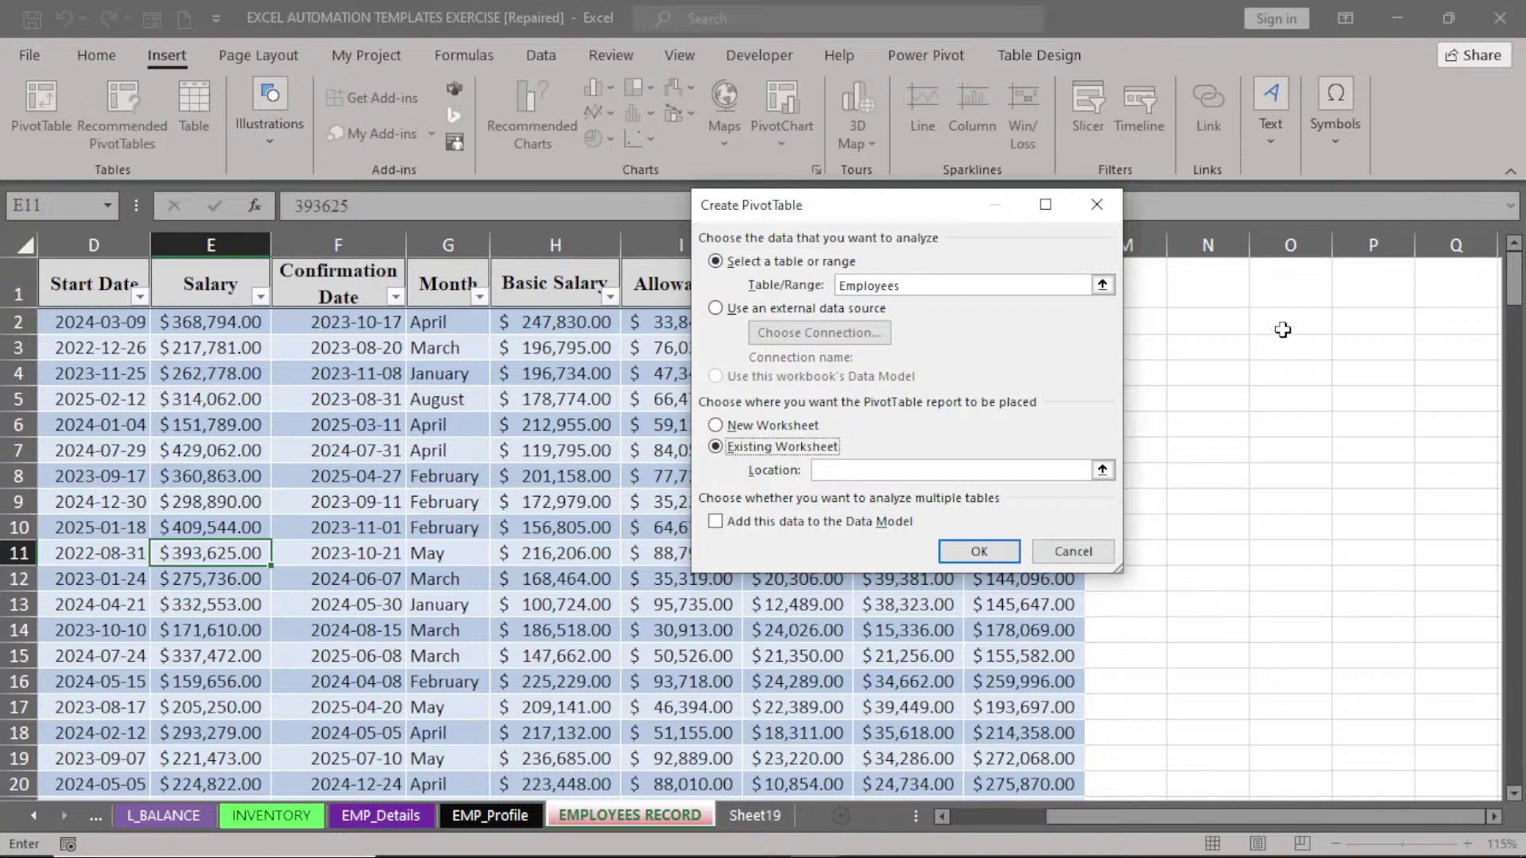
- Create the PivotTable from the Employees table on a new worksheet
left_click(716, 426)
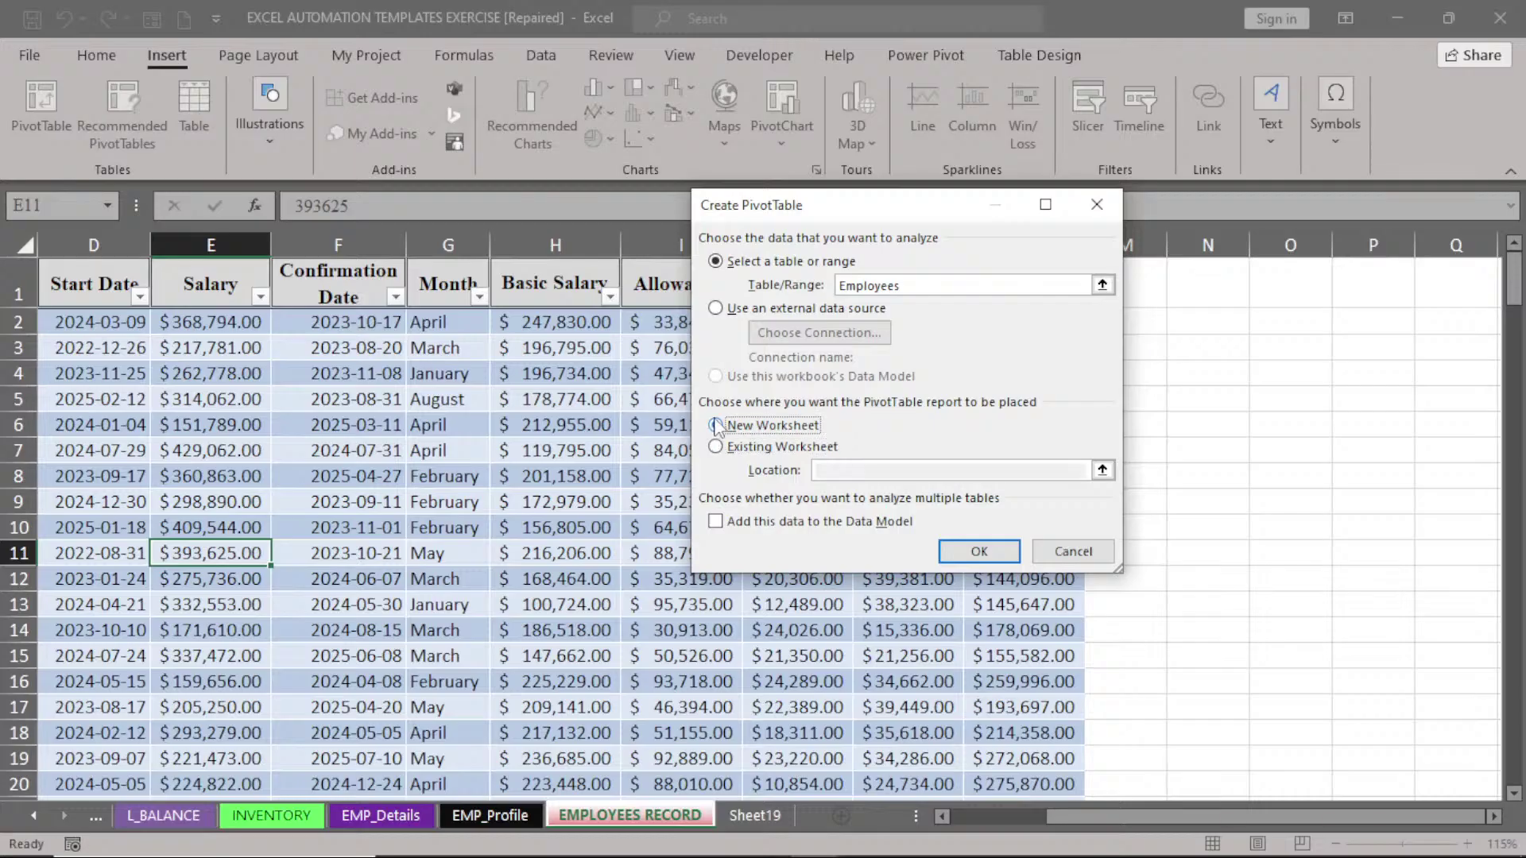
left_click(716, 426)
left_click(978, 551)
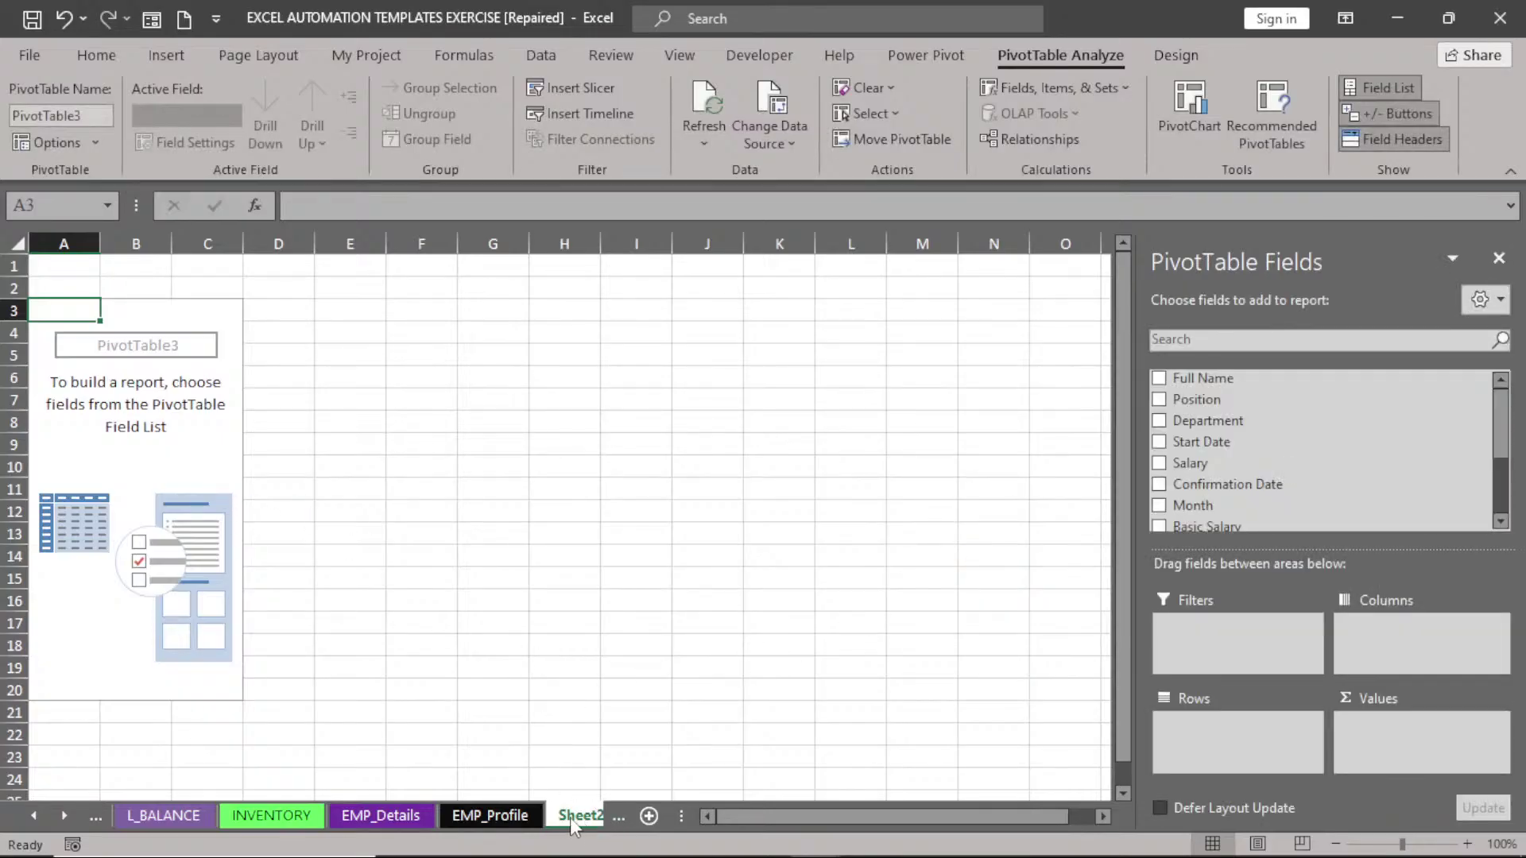
- Insert a blank column before column A on the new PivotTable sheet and select inside the empty PivotTable
left_click(618, 819)
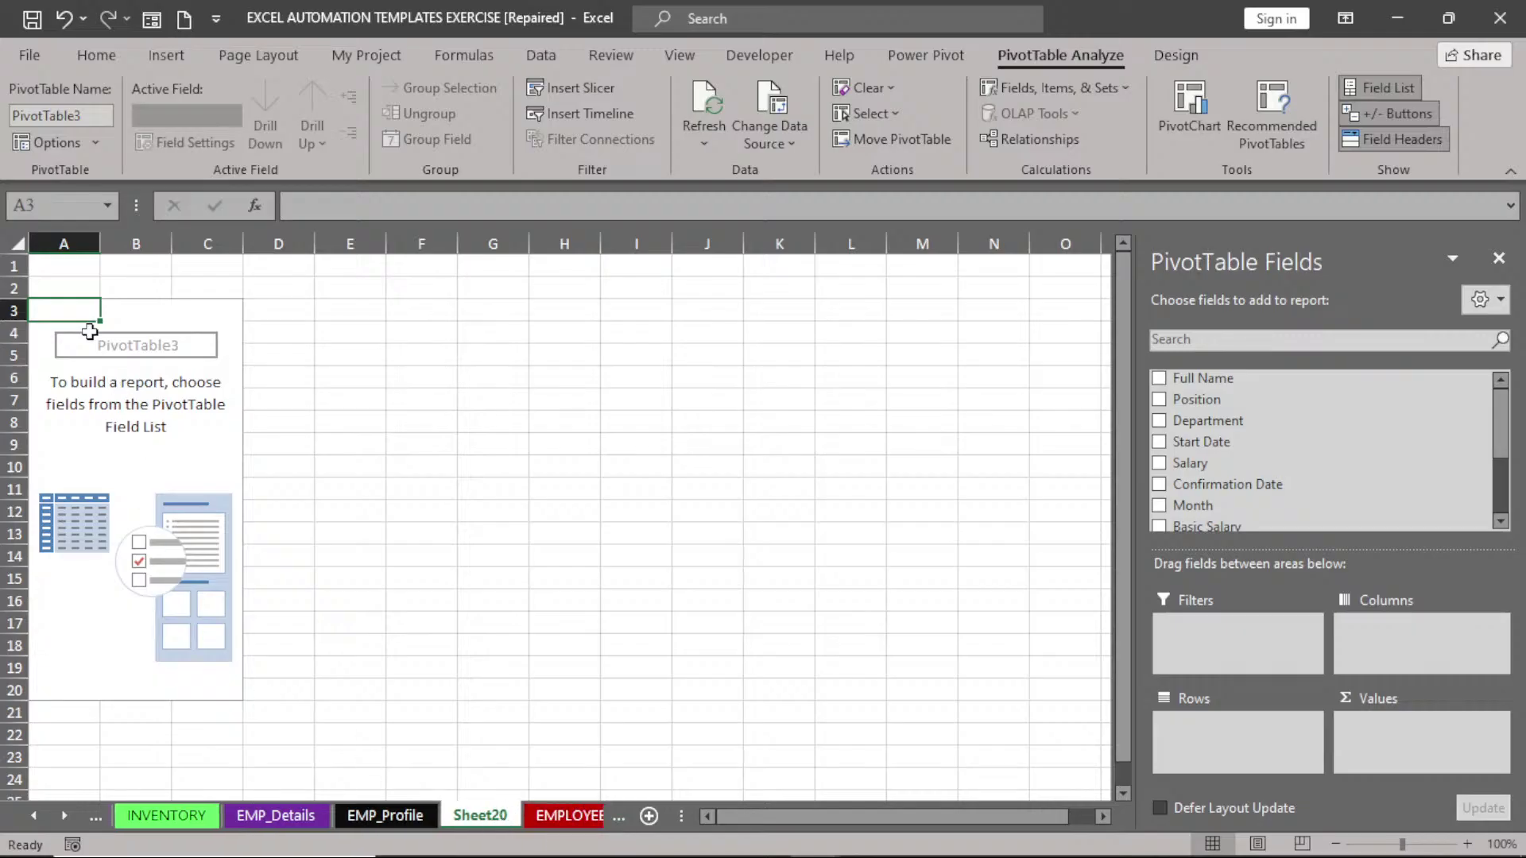
right_click(64, 245)
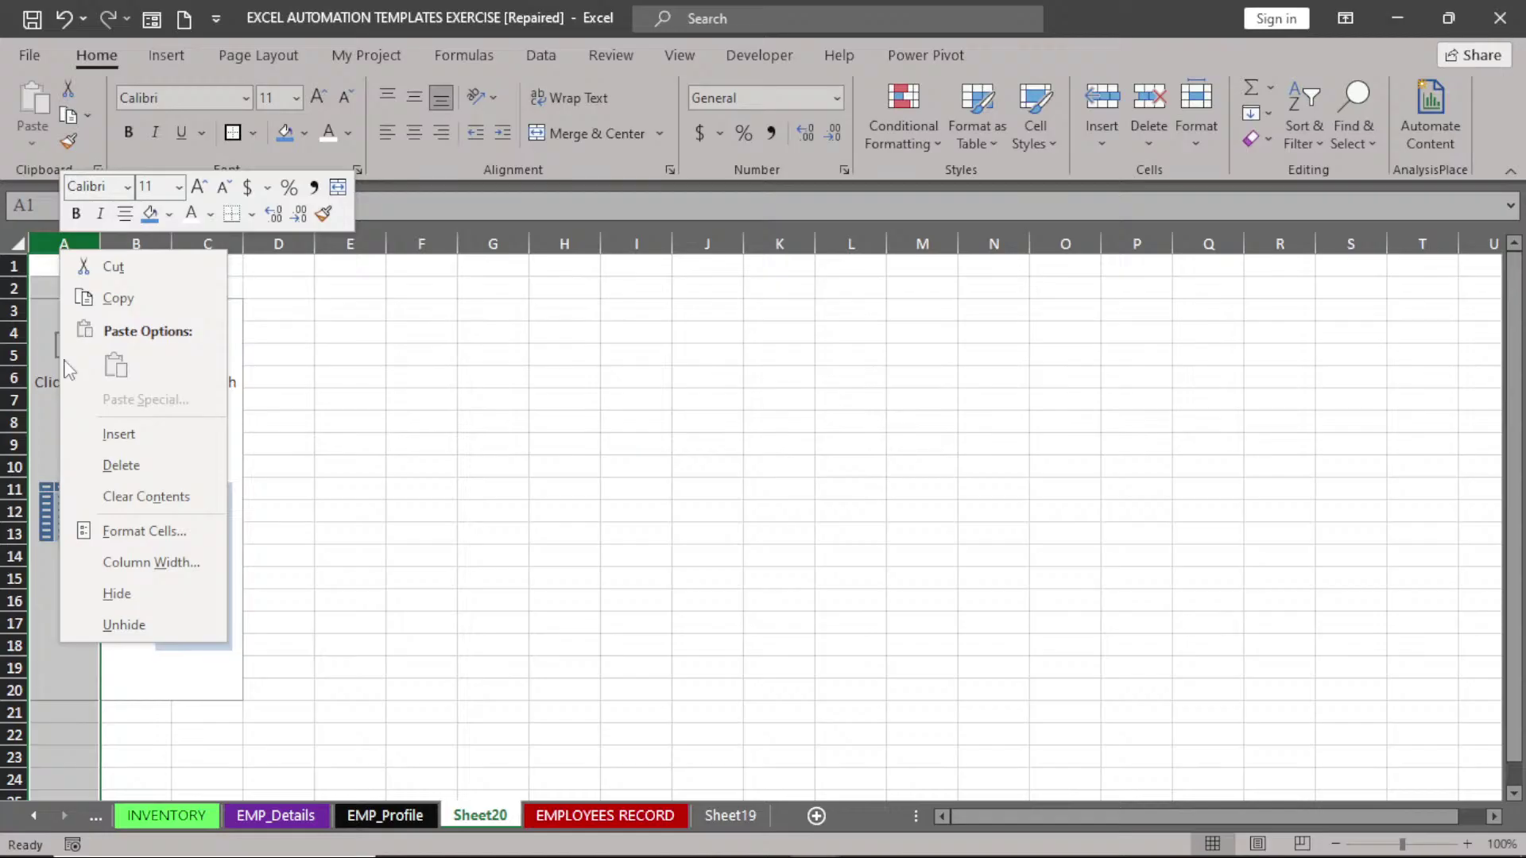
key("Escape")
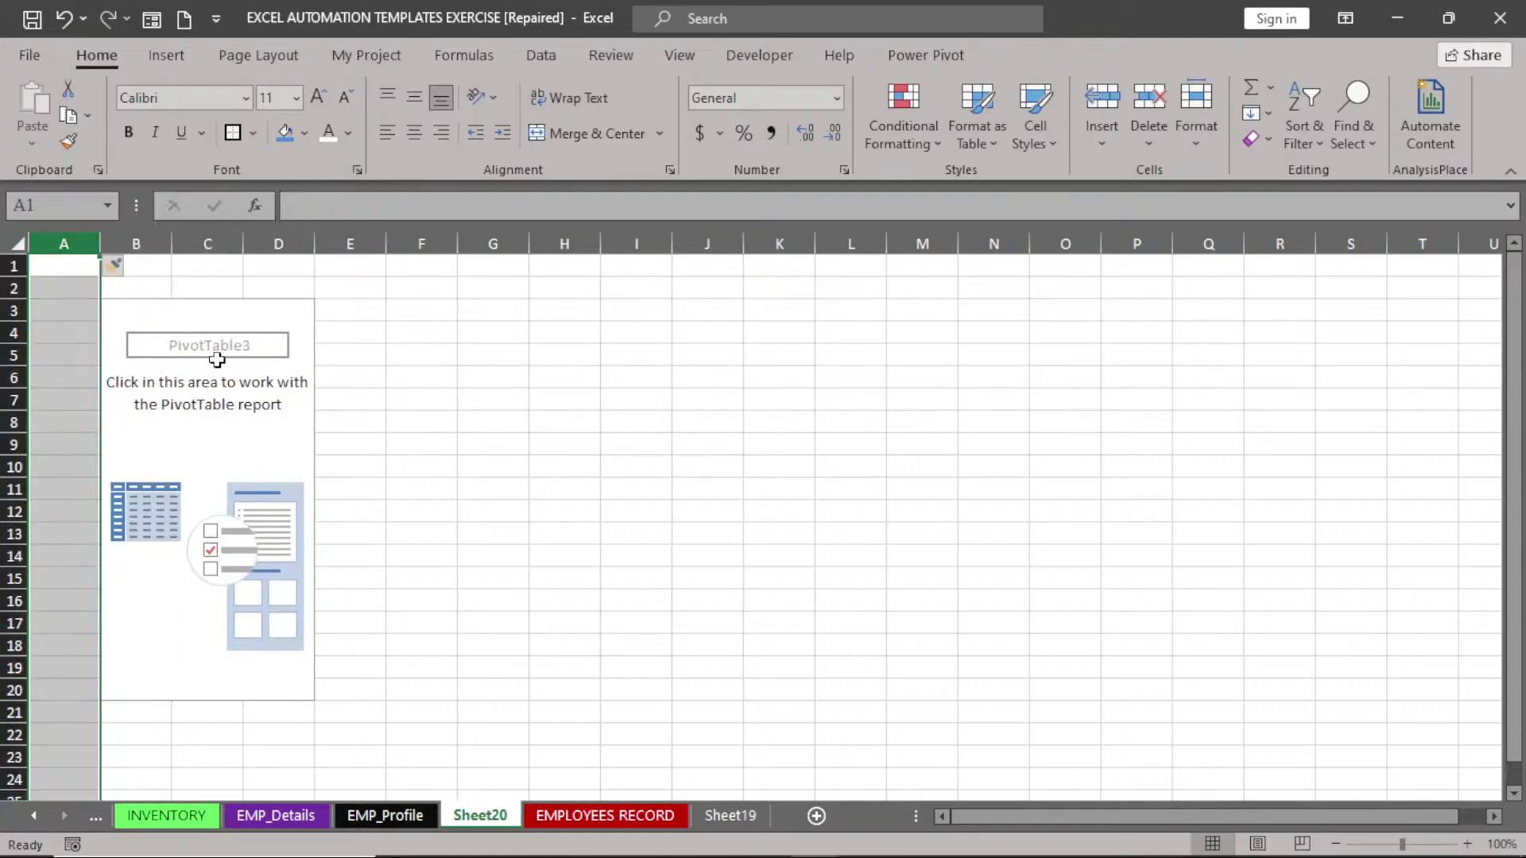
left_click(217, 364)
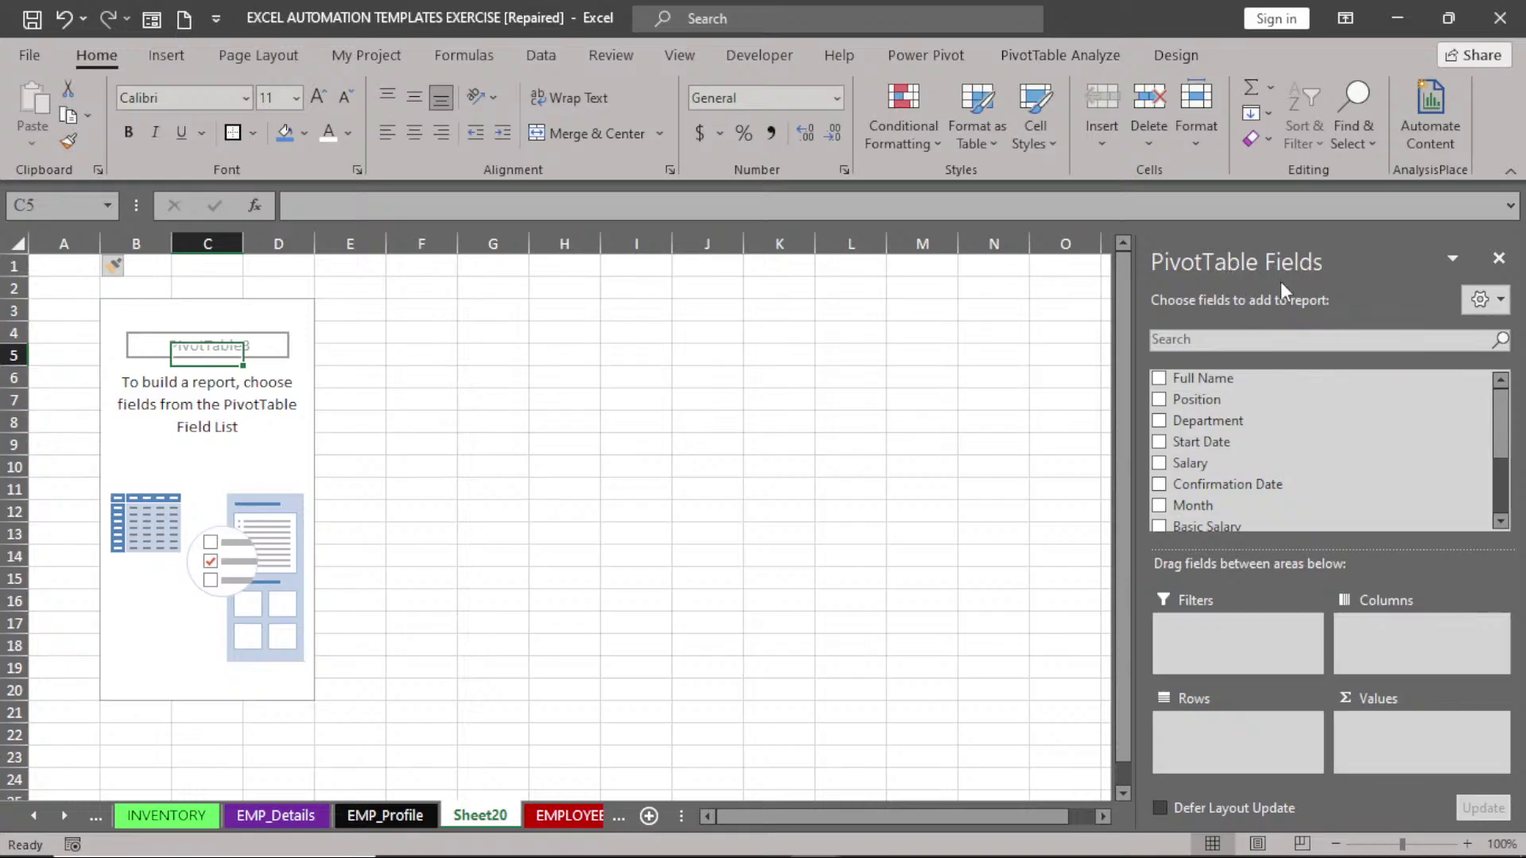
- Hide and redisplay the PivotTable Fields pane, and move it to the opposite side of the sheet and back to its original dock
left_click(429, 334)
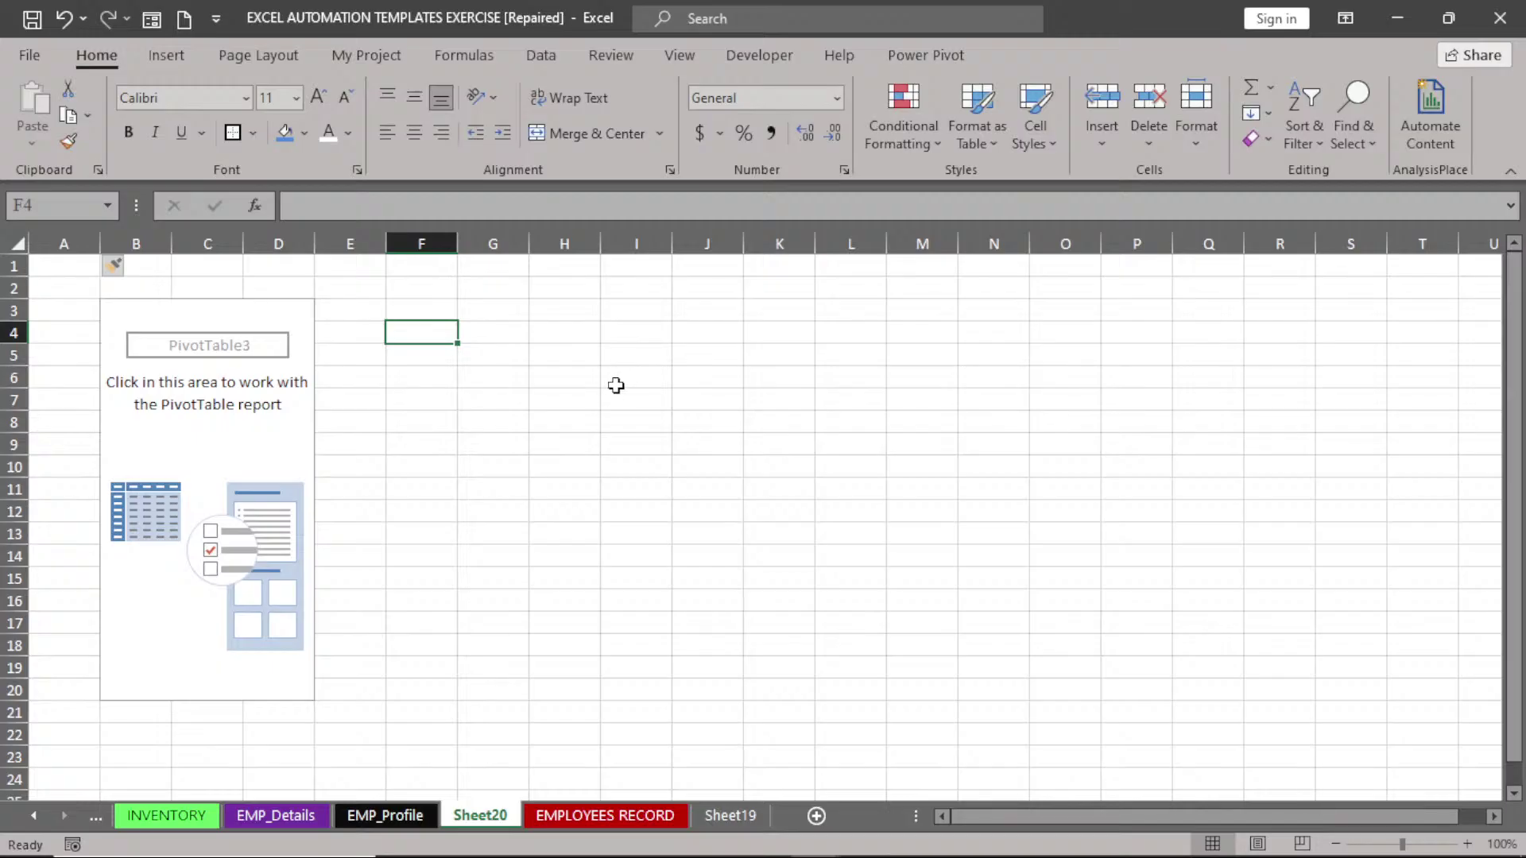
left_click(189, 383)
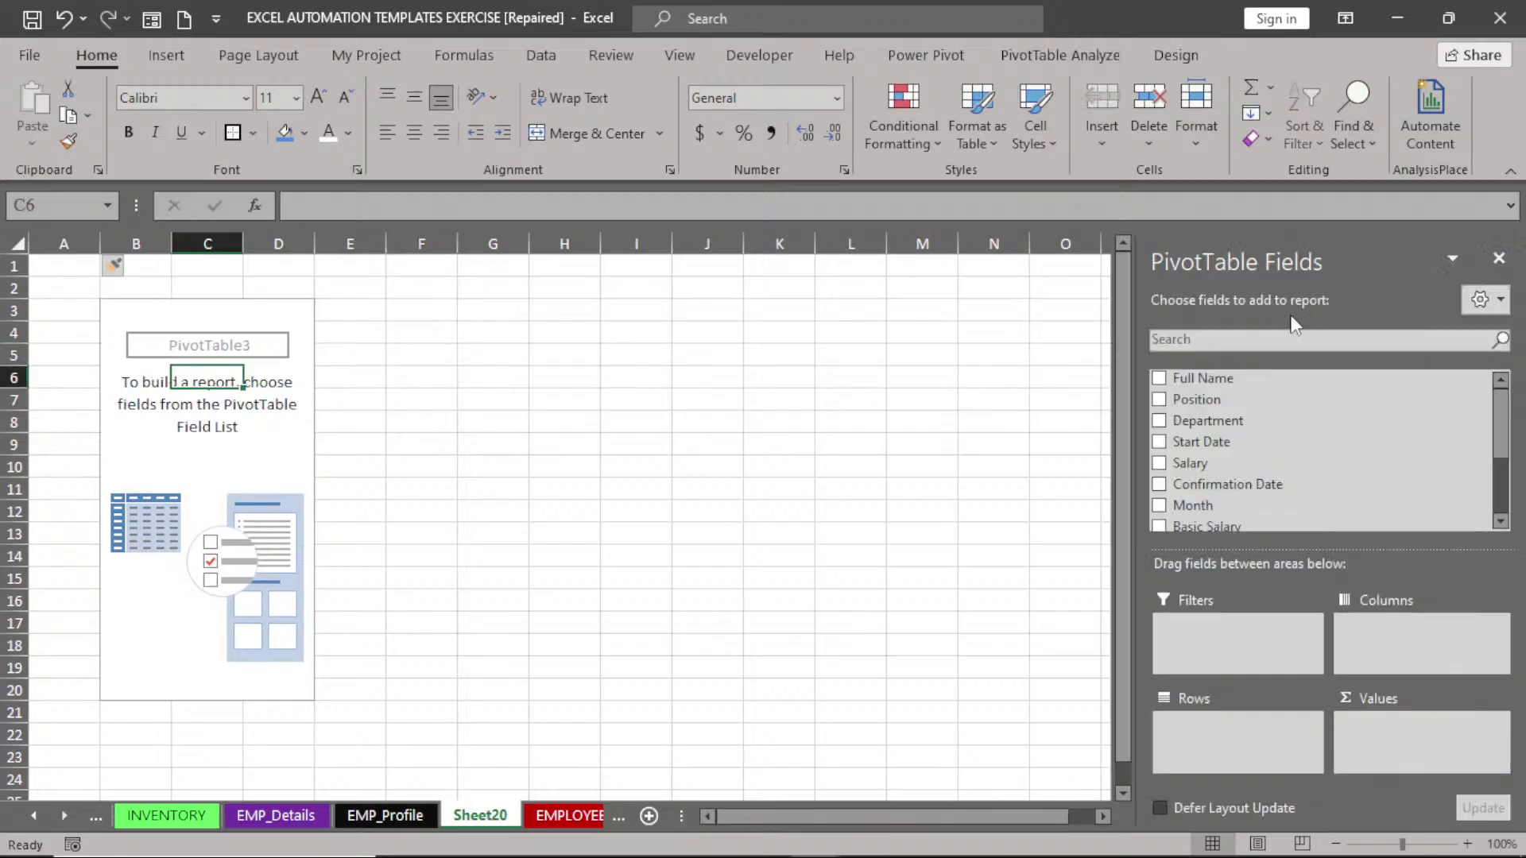
left_click_drag(1296, 324, 1506, 250)
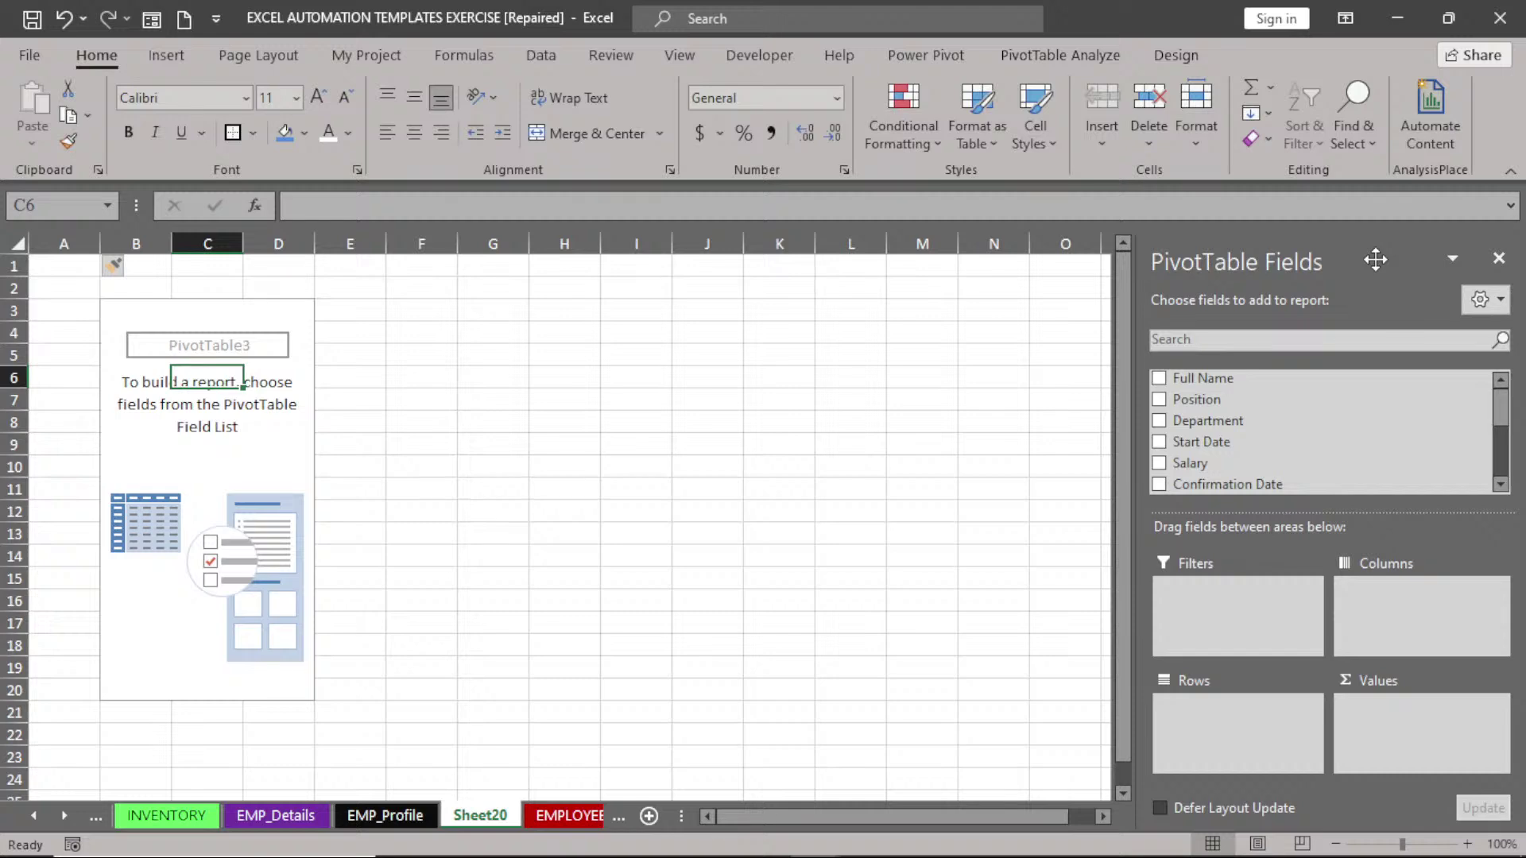
left_click_drag(1376, 260, 1502, 262)
left_click_drag(1404, 244, 1375, 528)
left_click_drag(1370, 263, 167, 296)
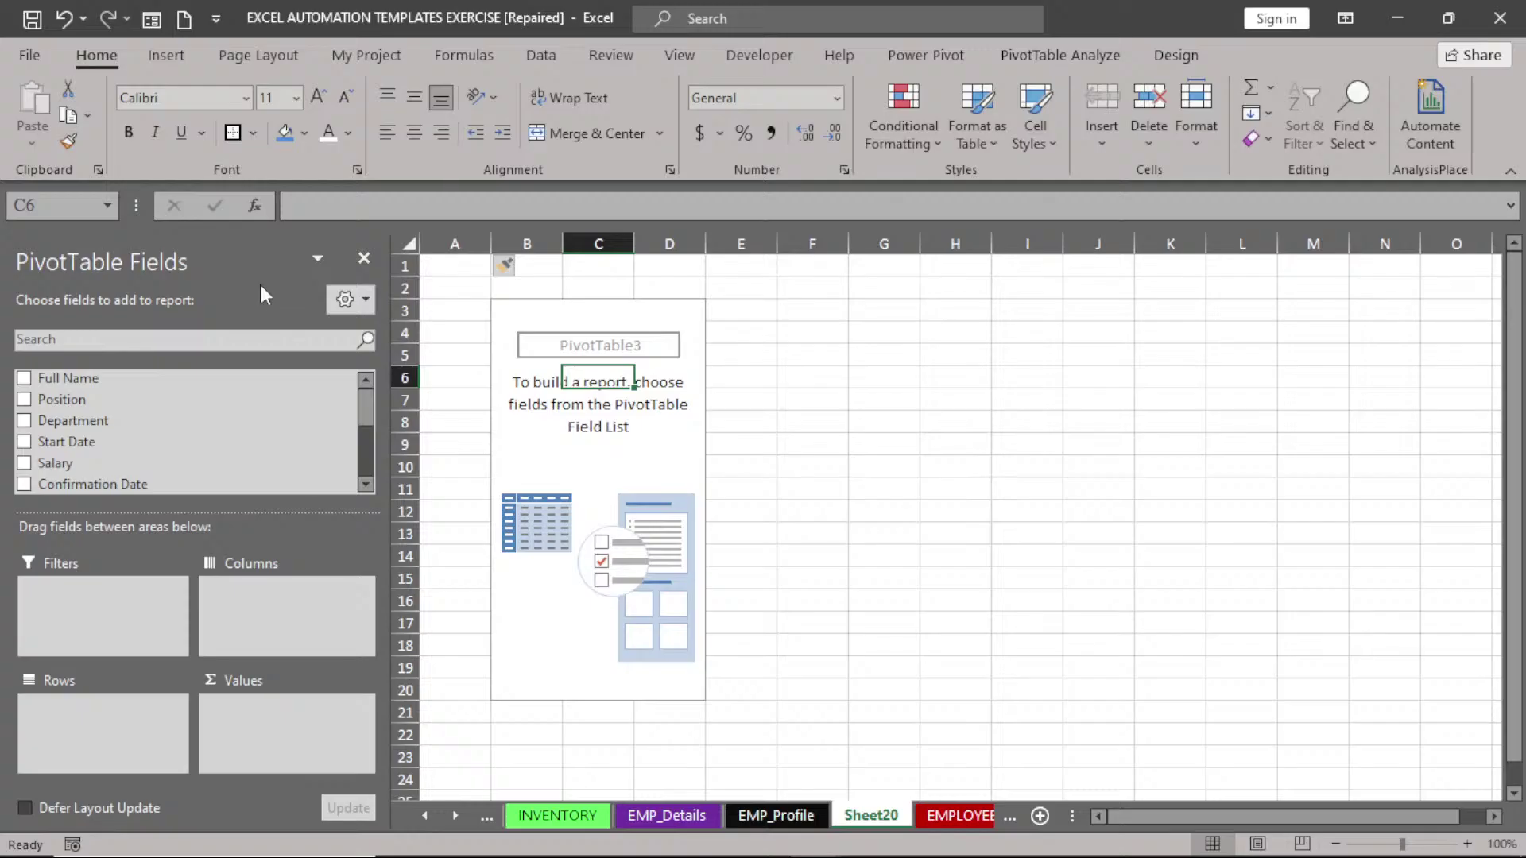
left_click_drag(260, 287, 1520, 603)
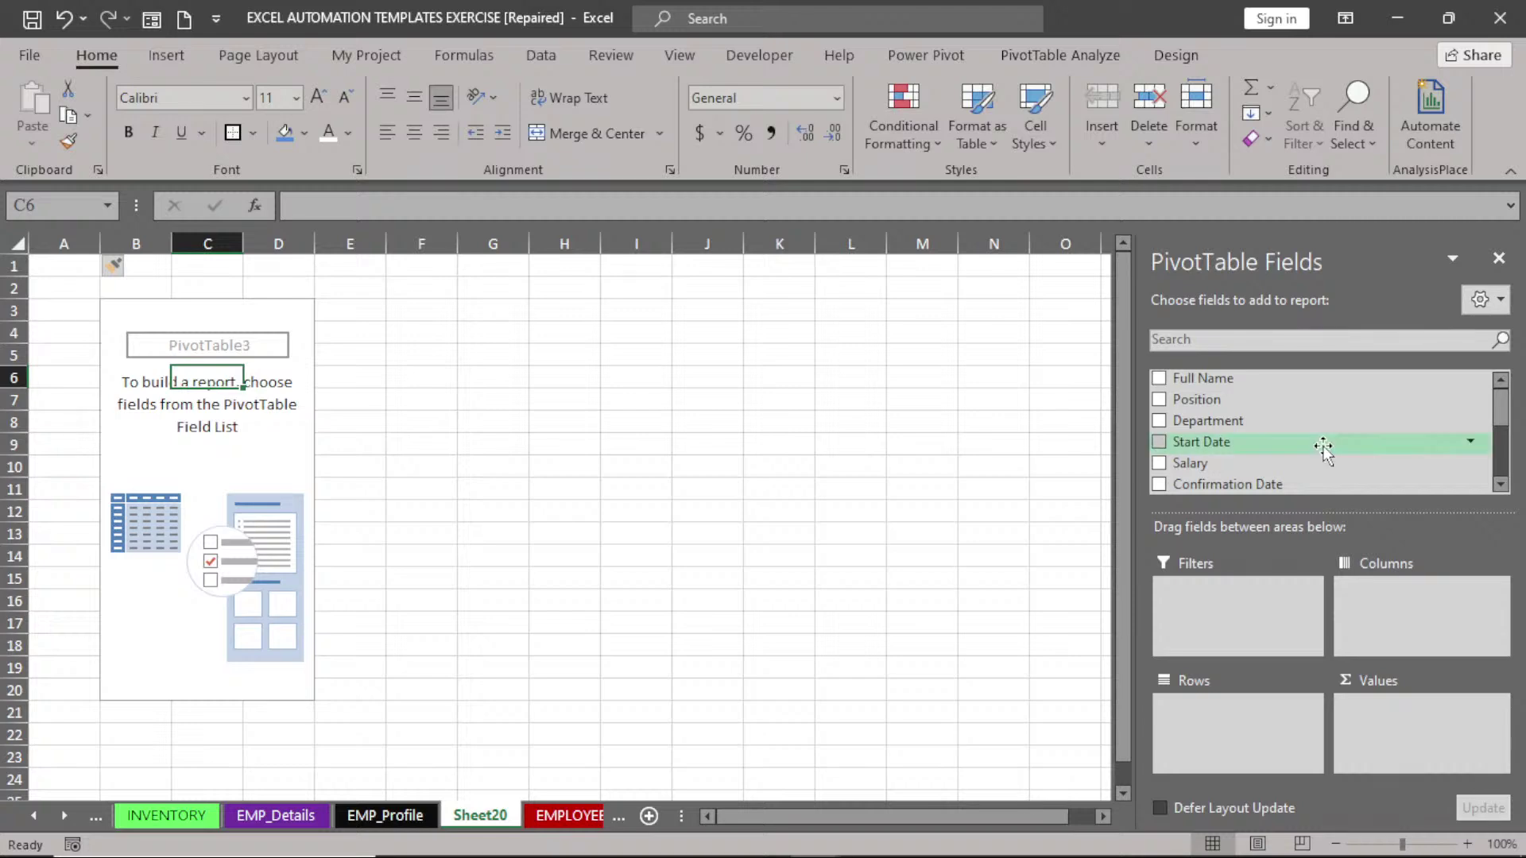
- Build the pivot table on Sheet20 with Department as rows and the sum of Salary as values
left_click(565, 819)
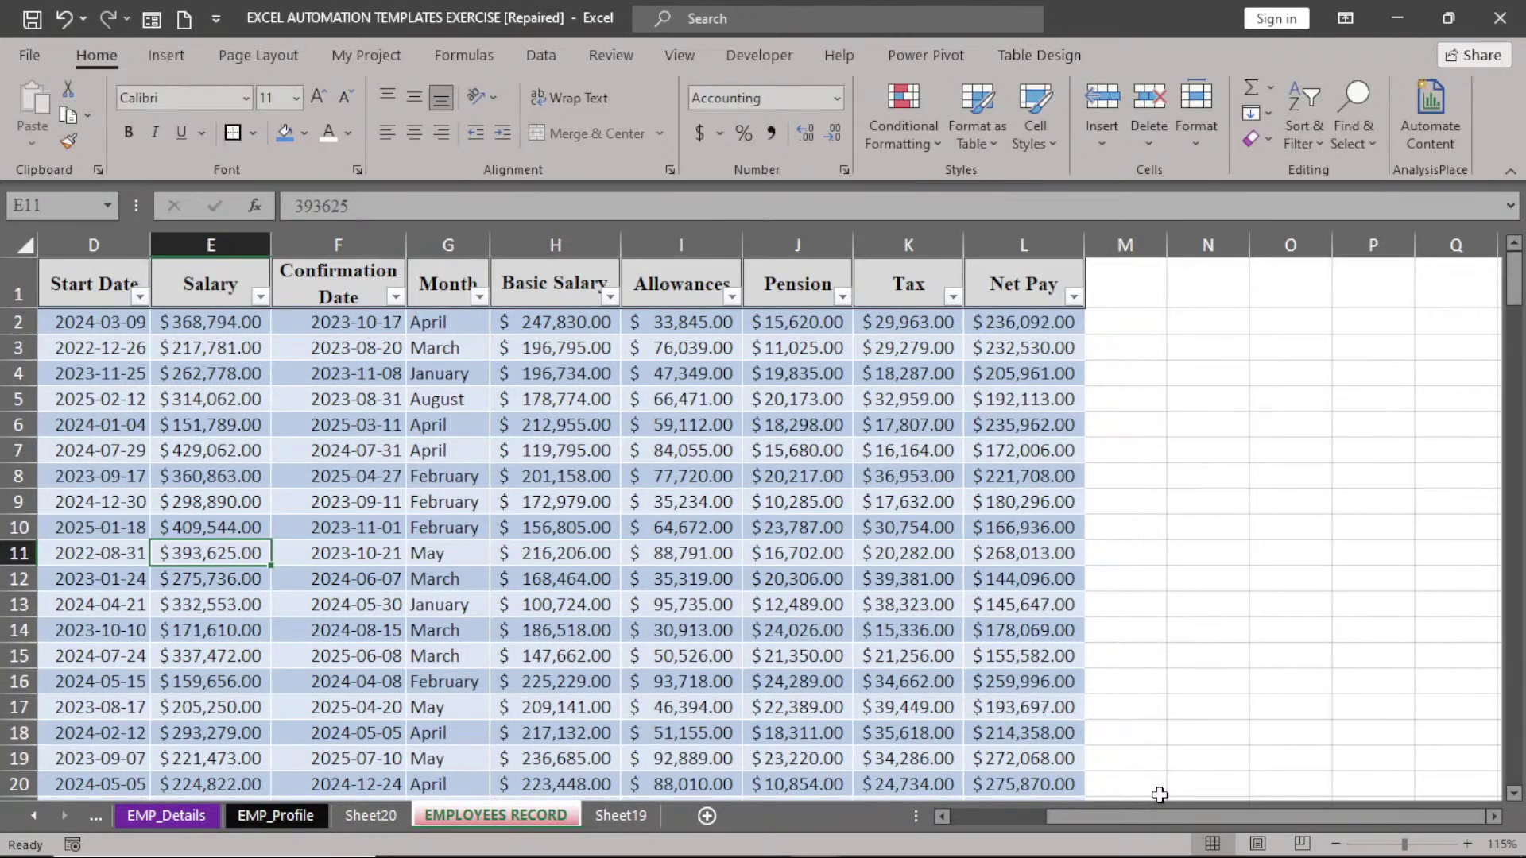
scroll(1159, 795, "left", 3)
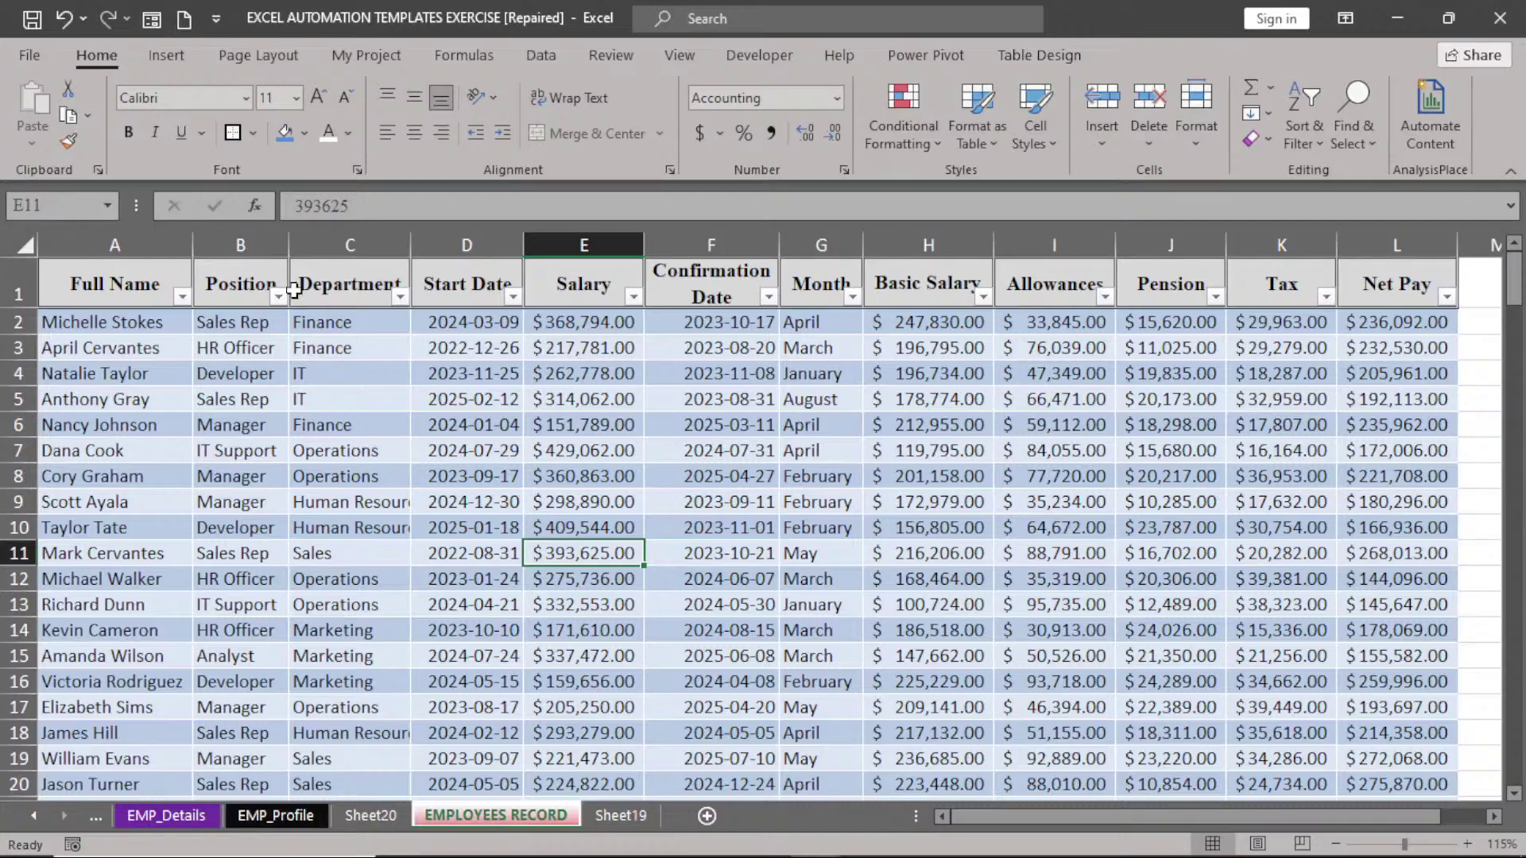
left_click(371, 816)
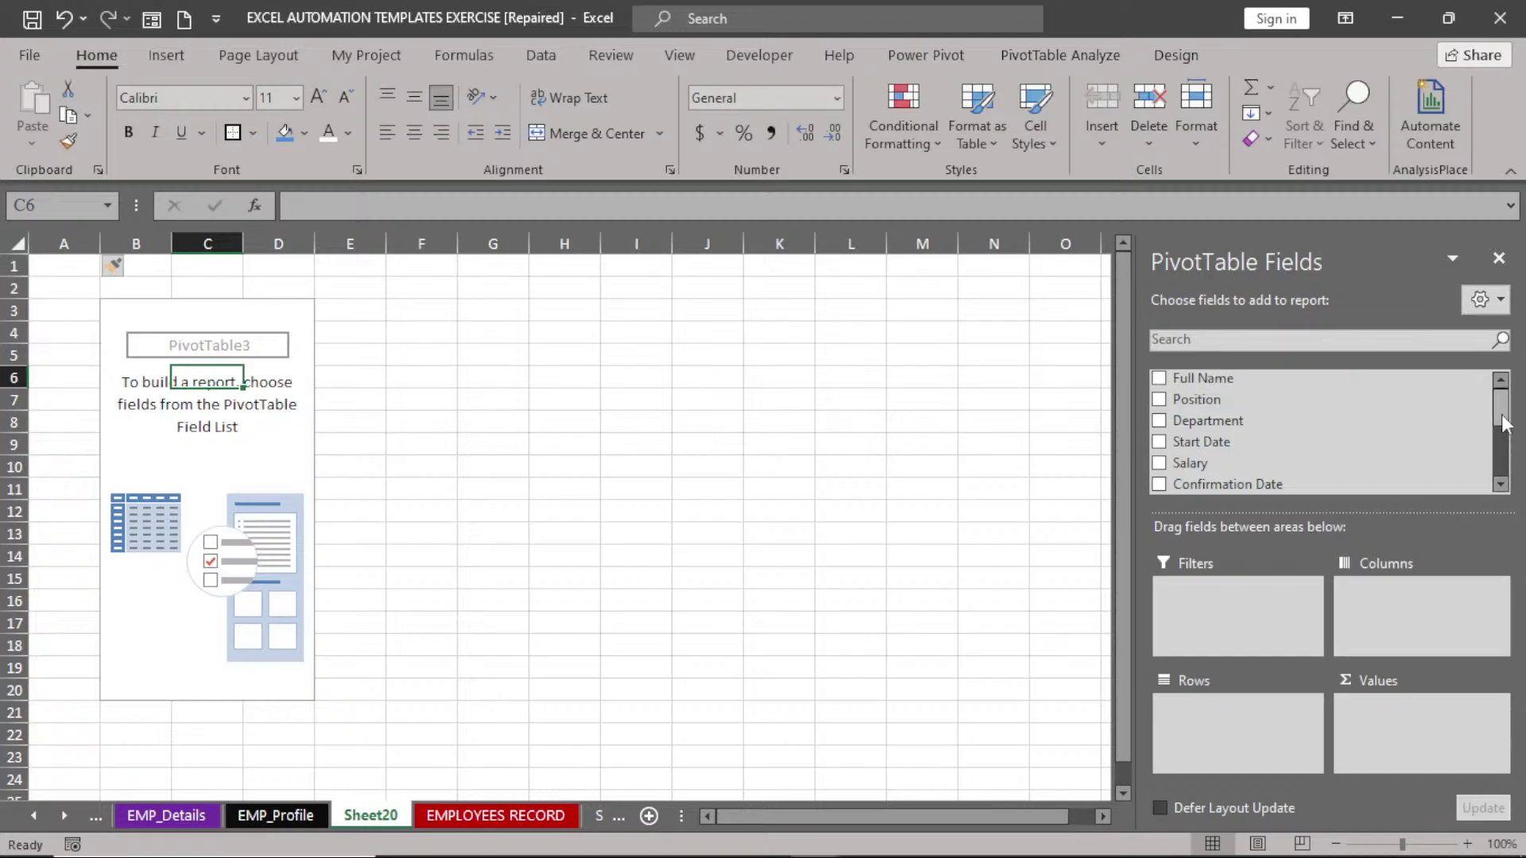
left_click_drag(1505, 423, 1253, 453)
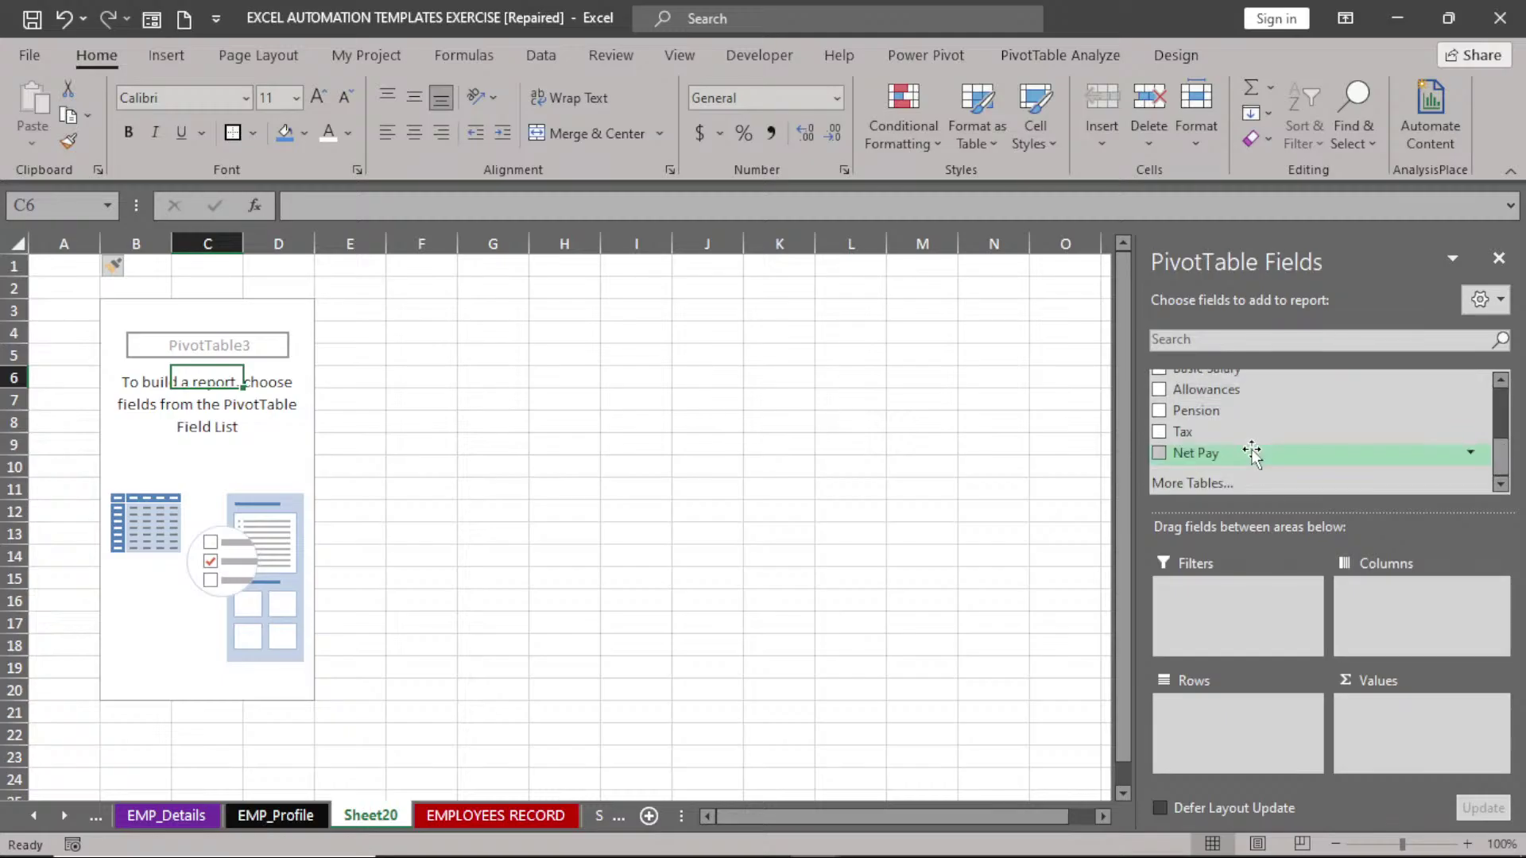
left_click_drag(1501, 460, 1503, 378)
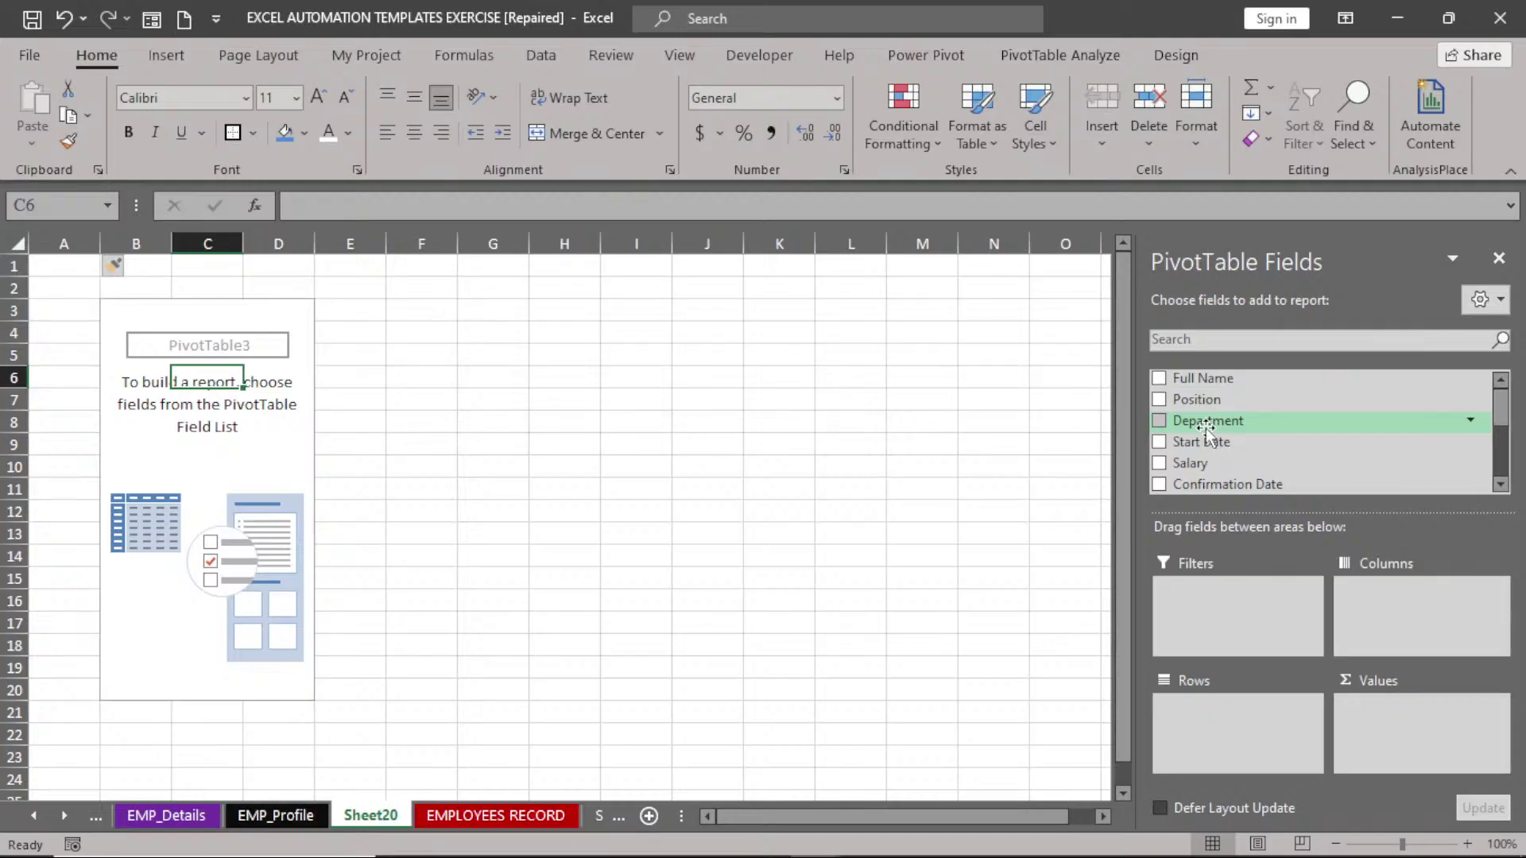
left_click_drag(1205, 427, 1258, 725)
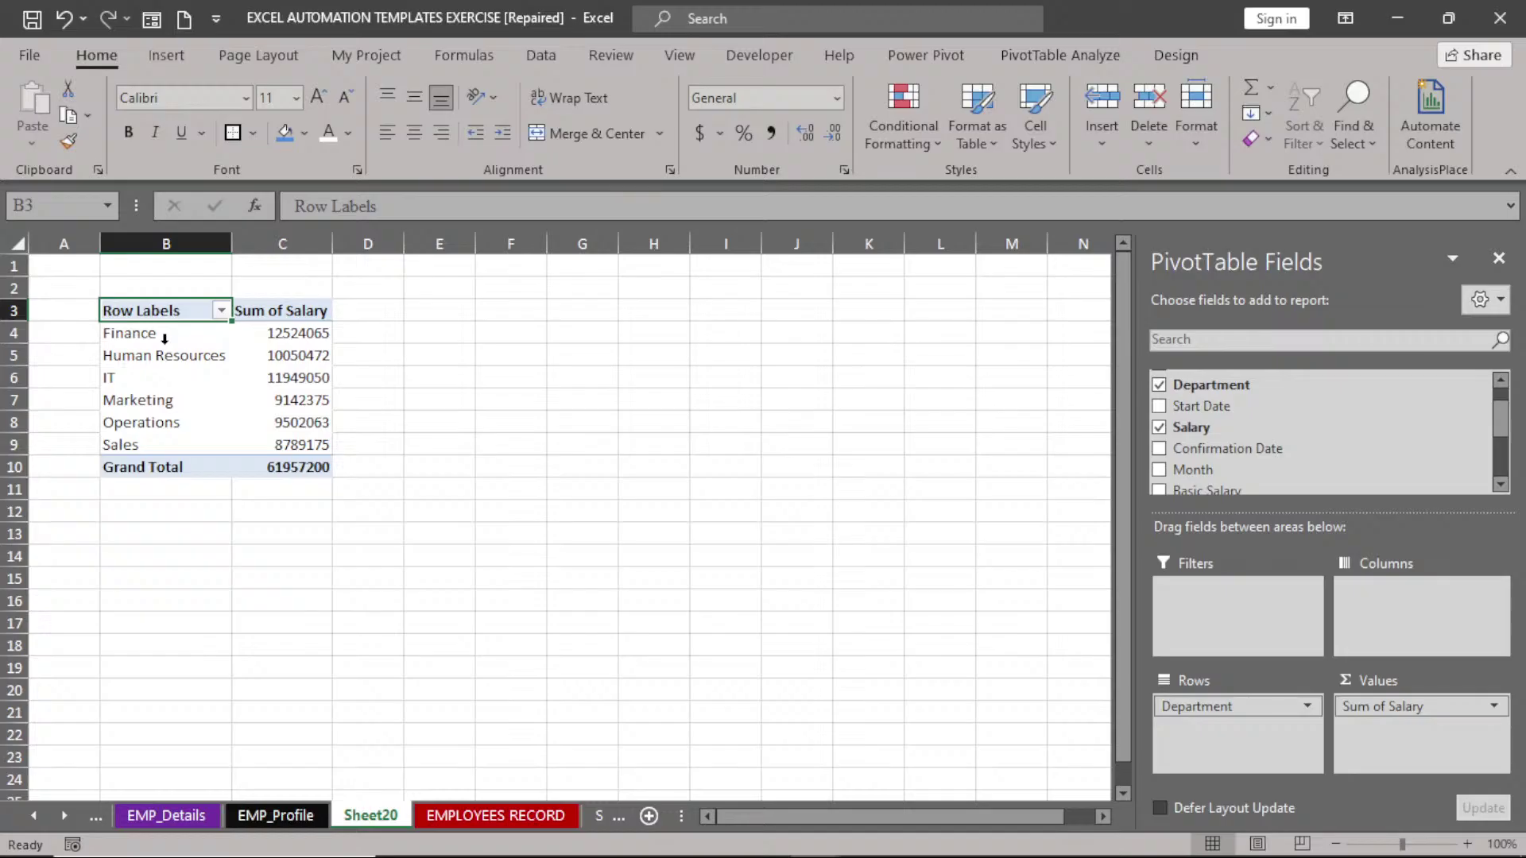
- Enter the headers Department in F3 and Total Salary in G3 beside the pivot table
left_click(504, 314)
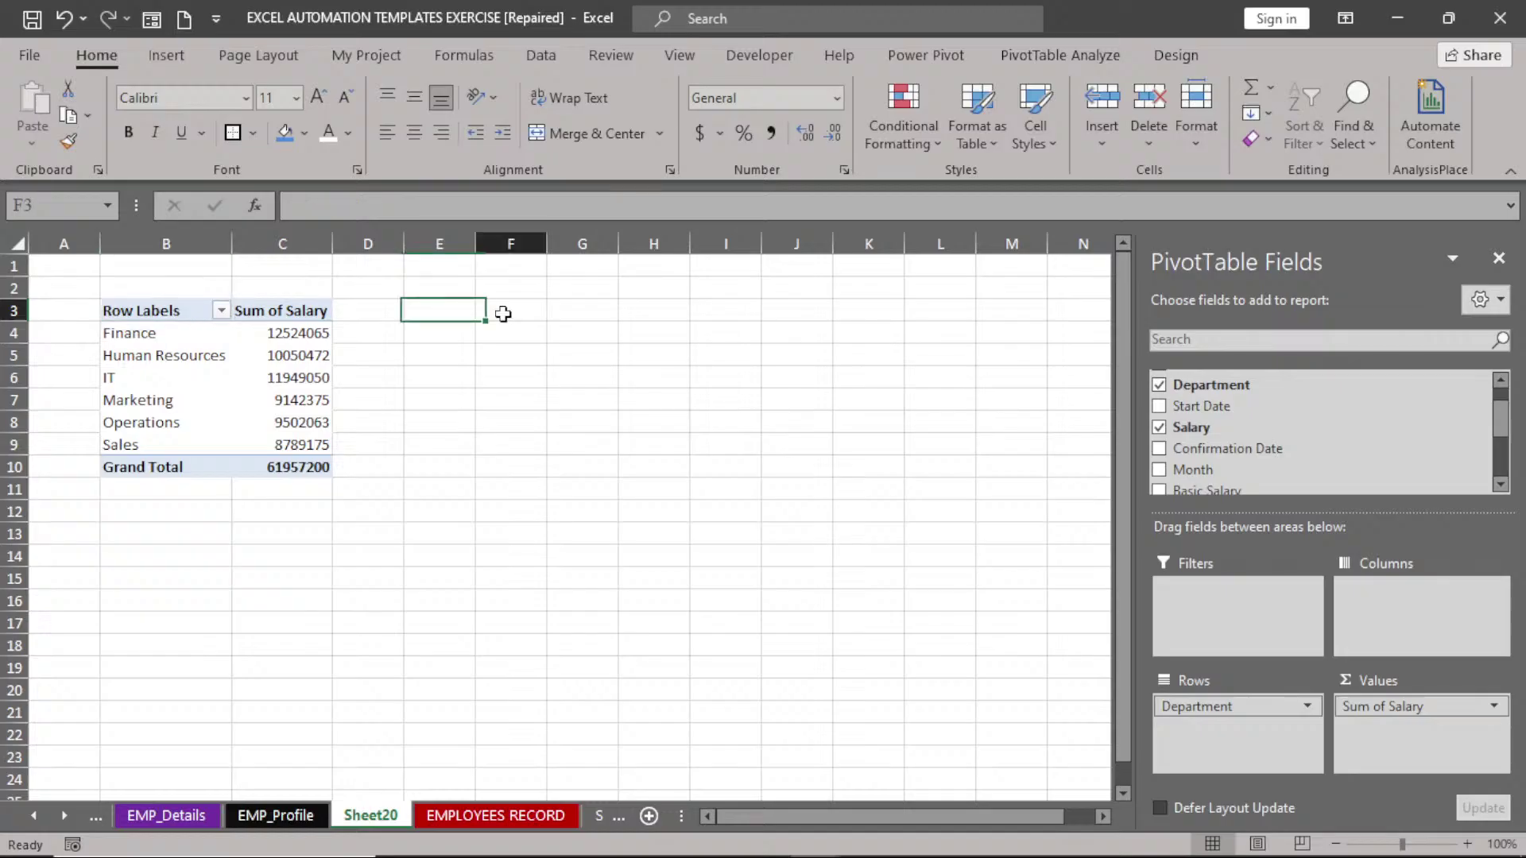
type("de")
key("BackSpace")
key("BackSpace")
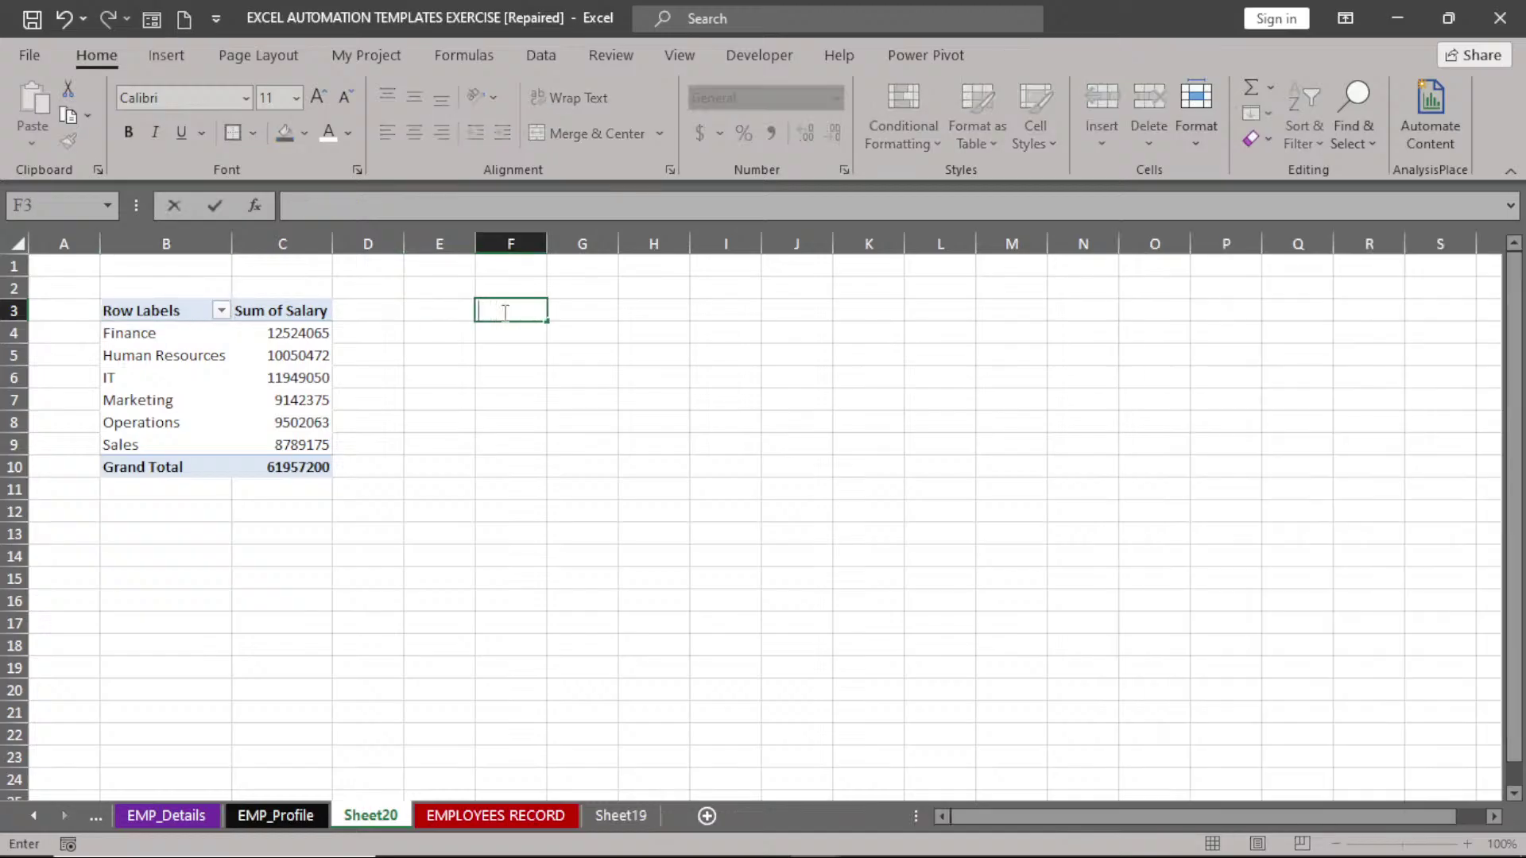
type("Departmen")
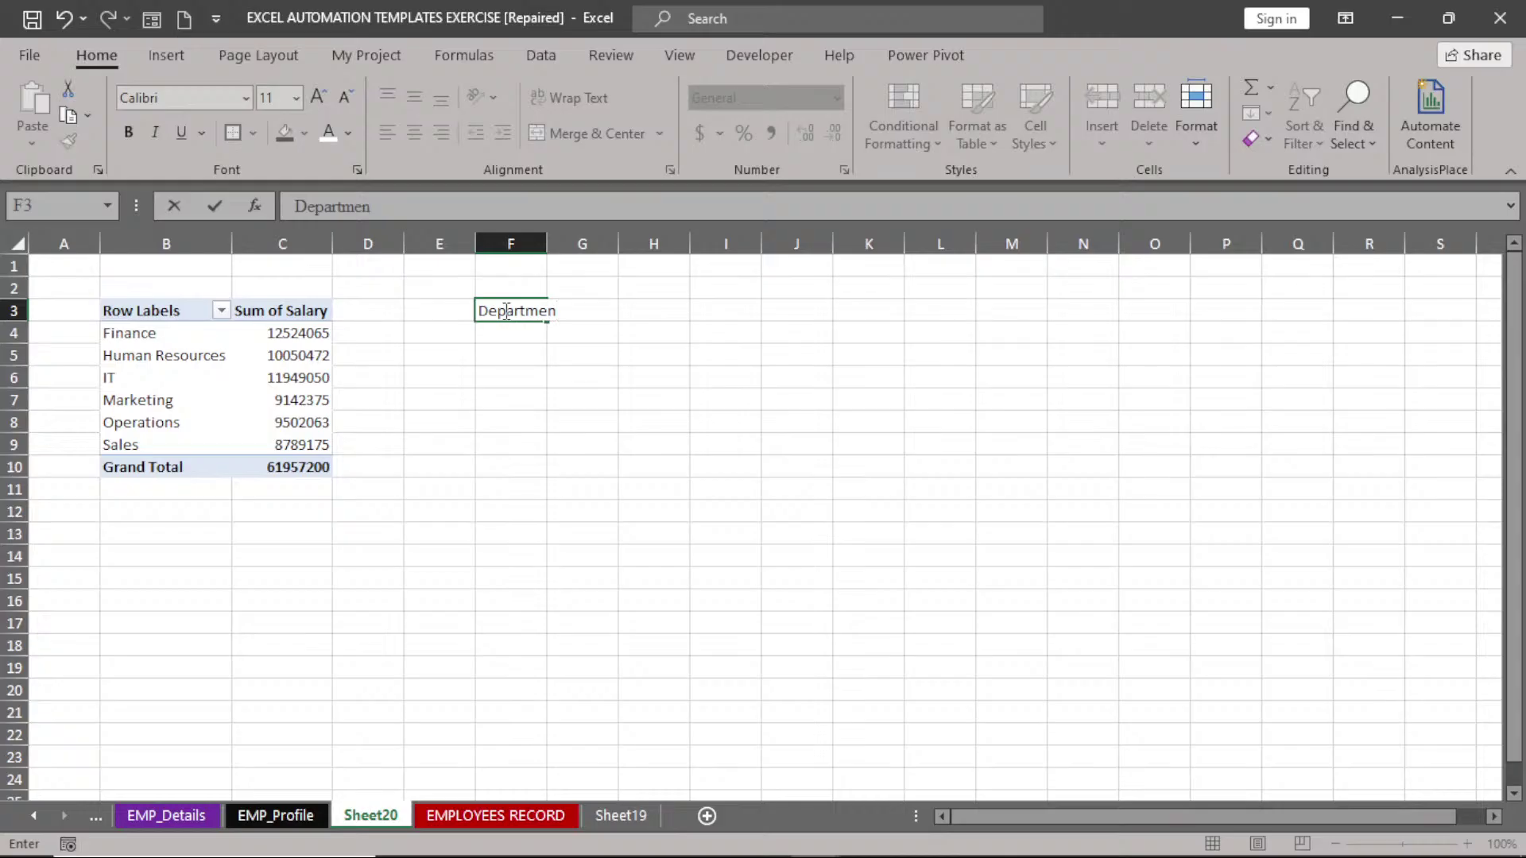
type("t")
key("Tab")
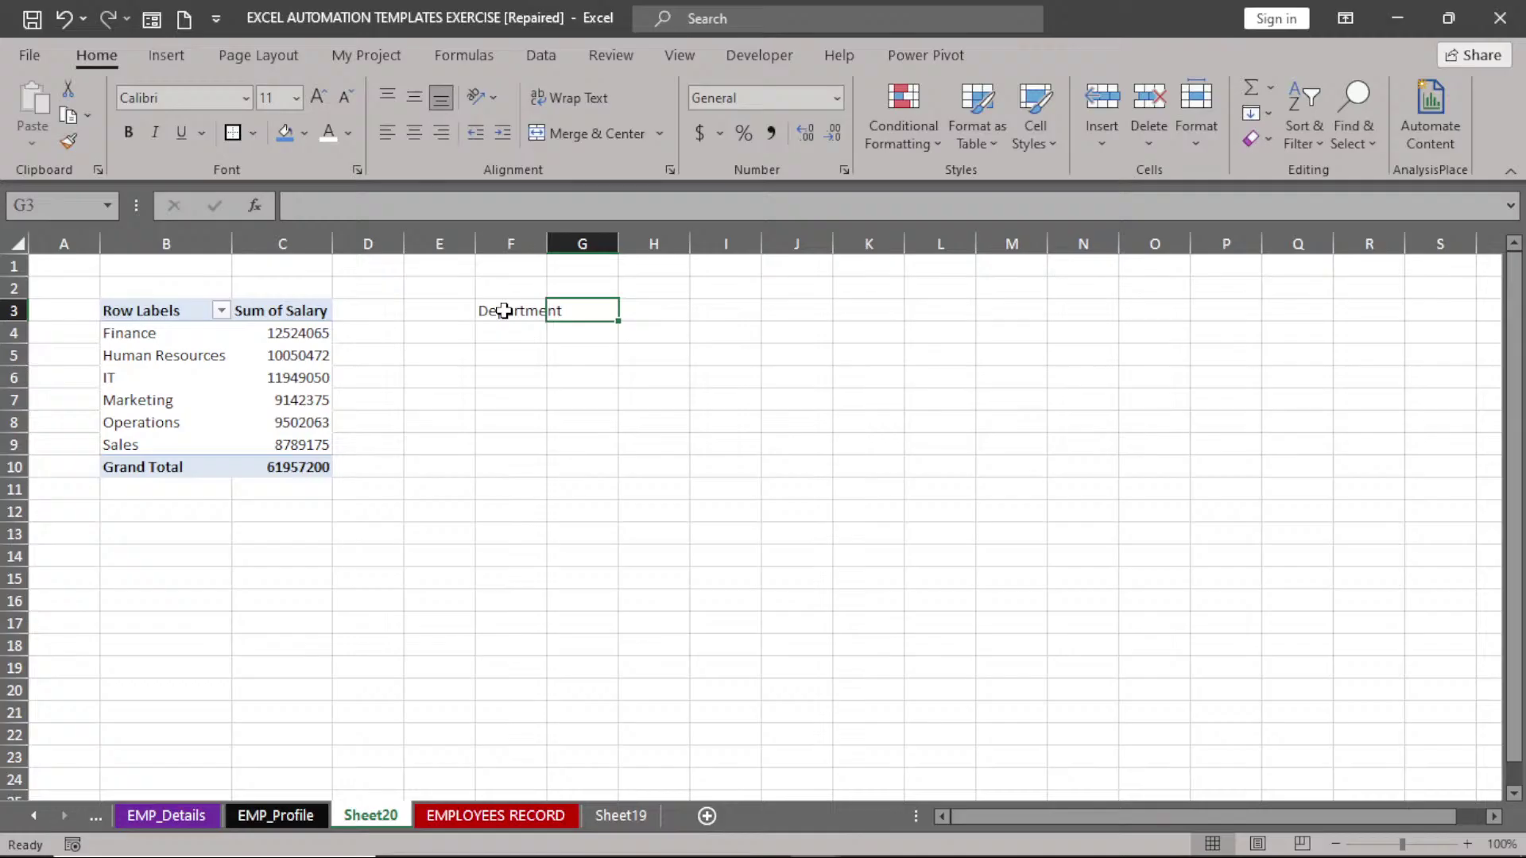
type("Tota")
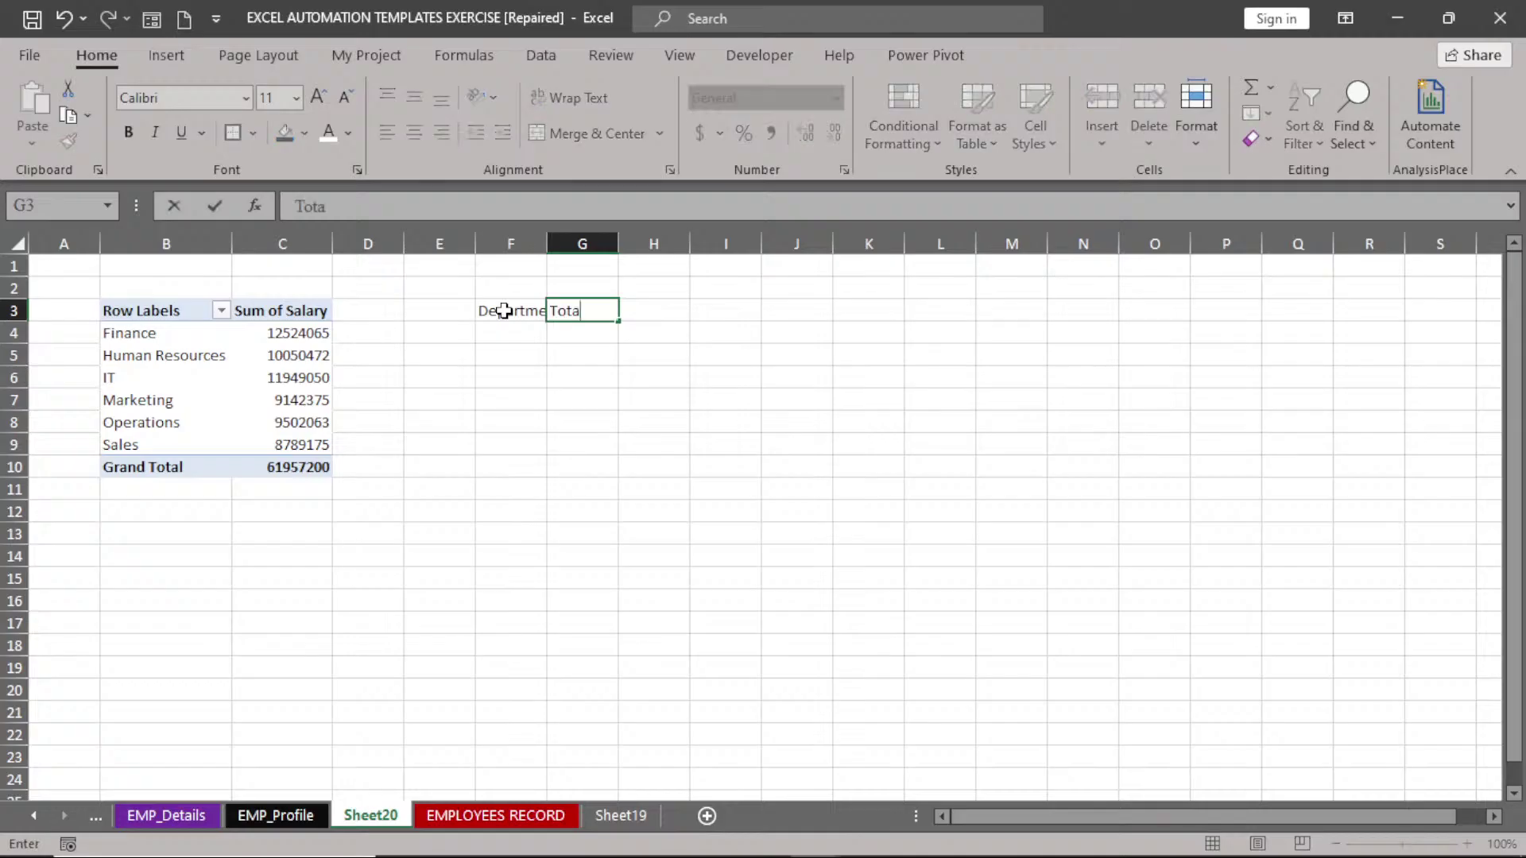
type("l Salary")
- Fit the widths of columns F and G to their header text
left_click_drag(504, 311, 606, 315)
left_click_drag(511, 243, 617, 235)
double_click(617, 236)
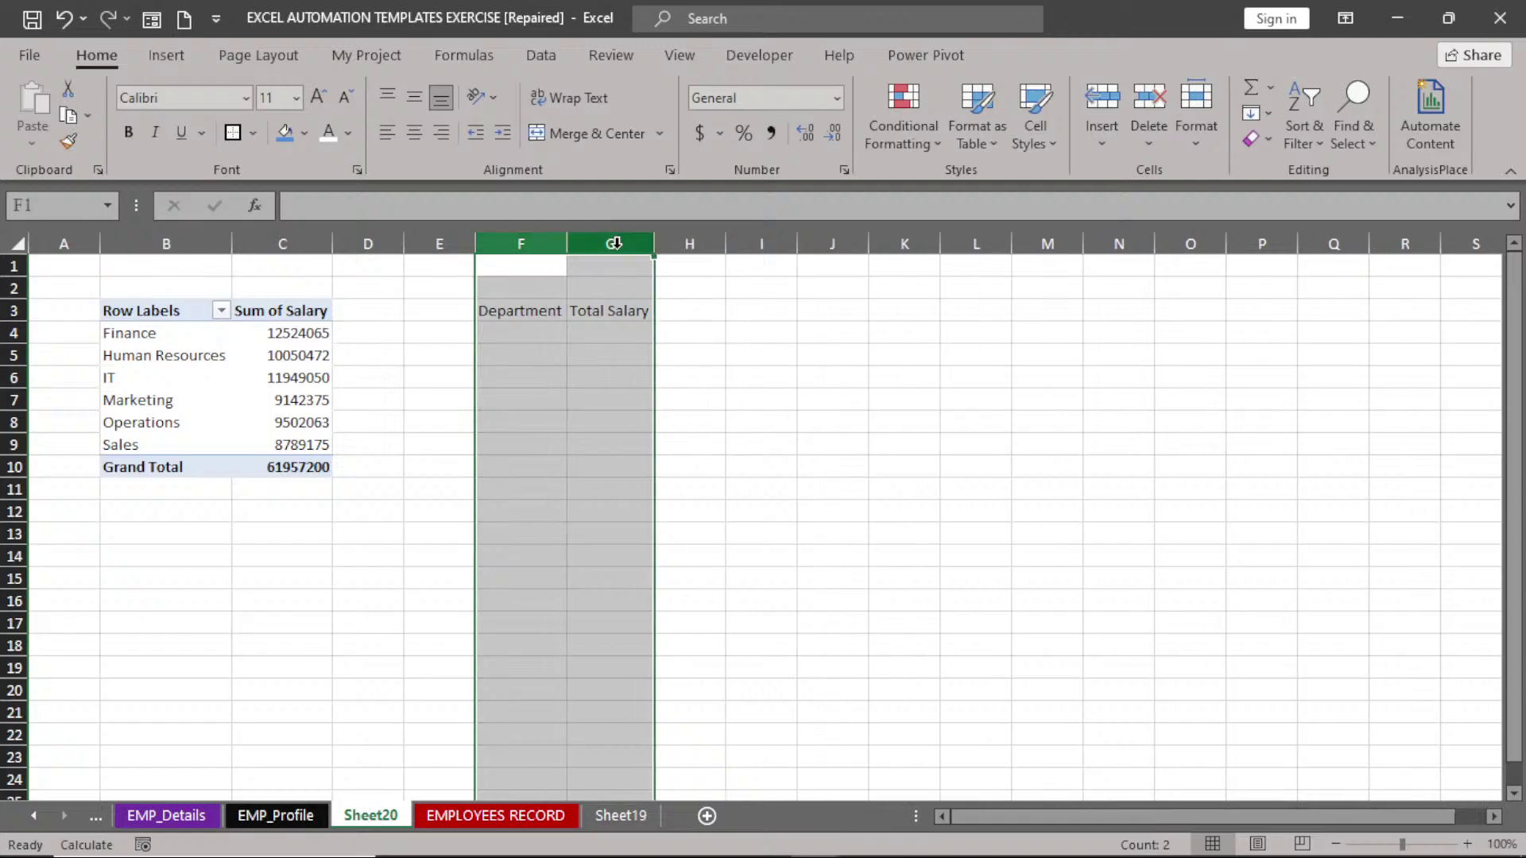
- List the distinct departments from F4 with =UNIQUE(Employees[Department]) and fit column F to the names
left_click(599, 356)
left_click(518, 329)
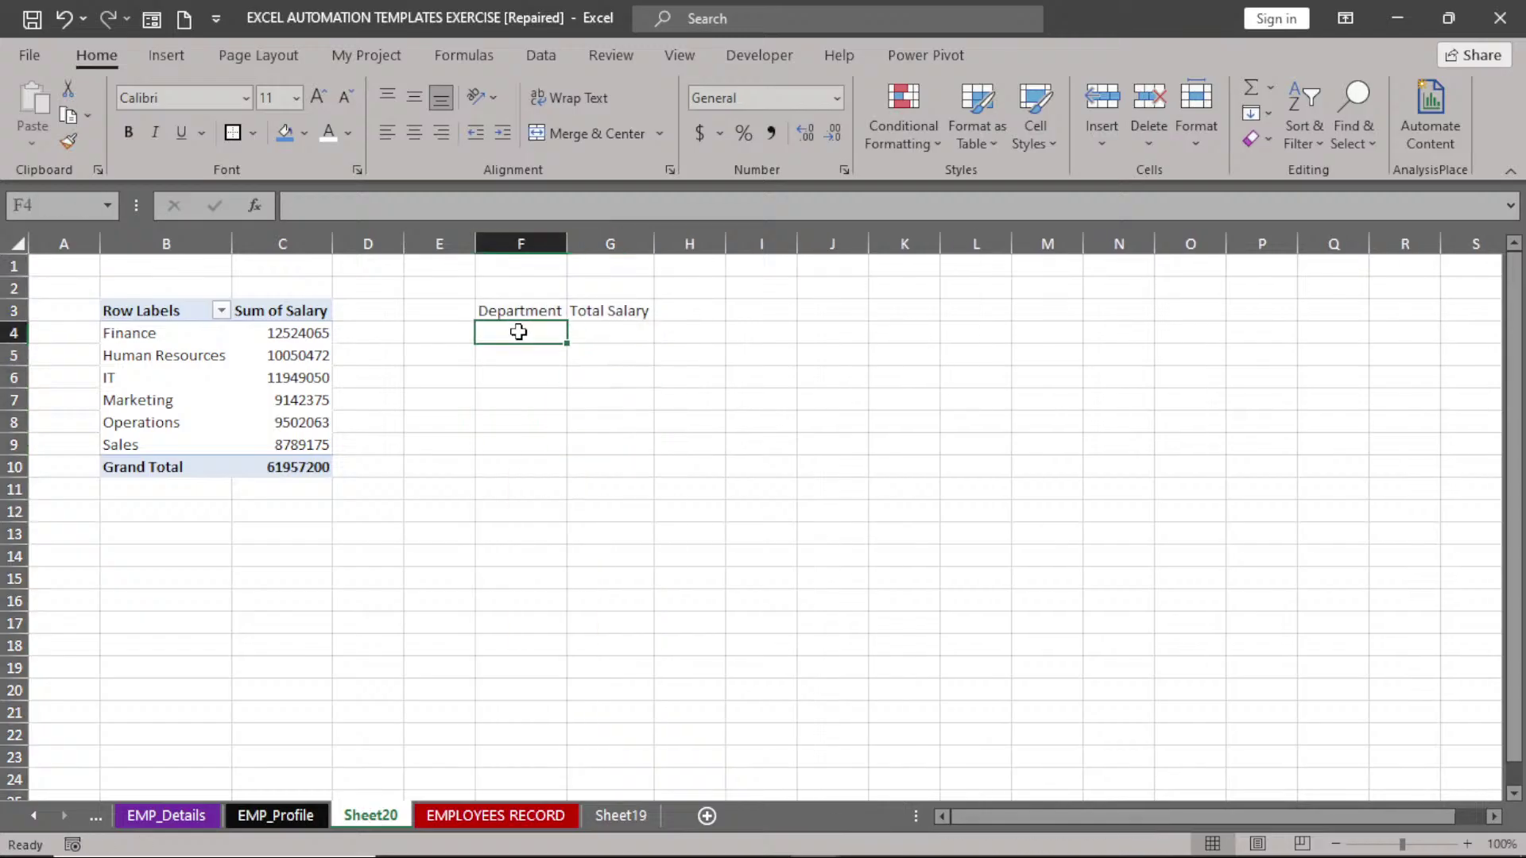
type("=u")
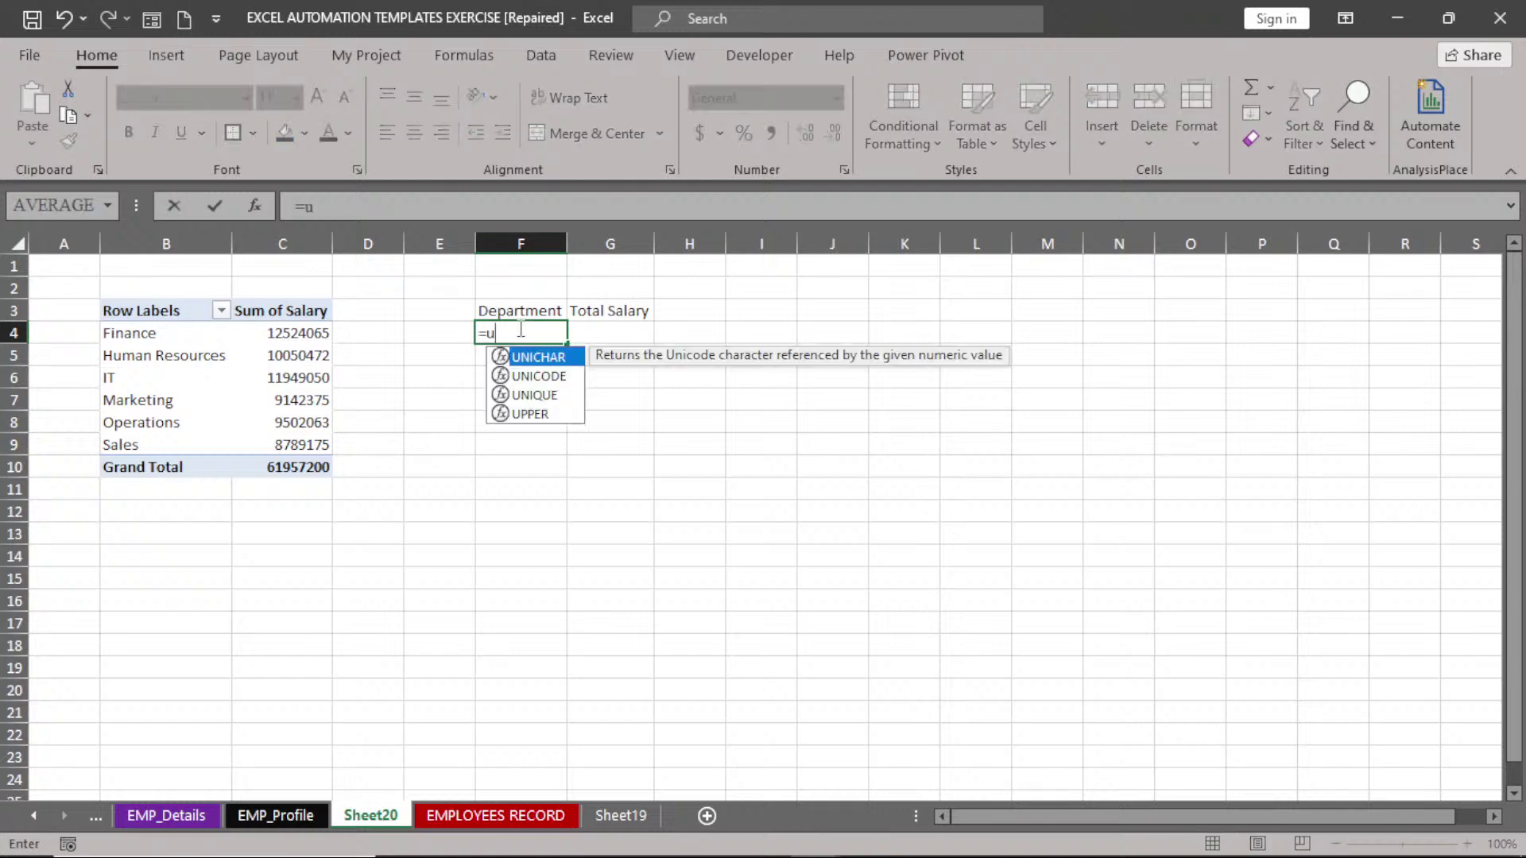
double_click(534, 395)
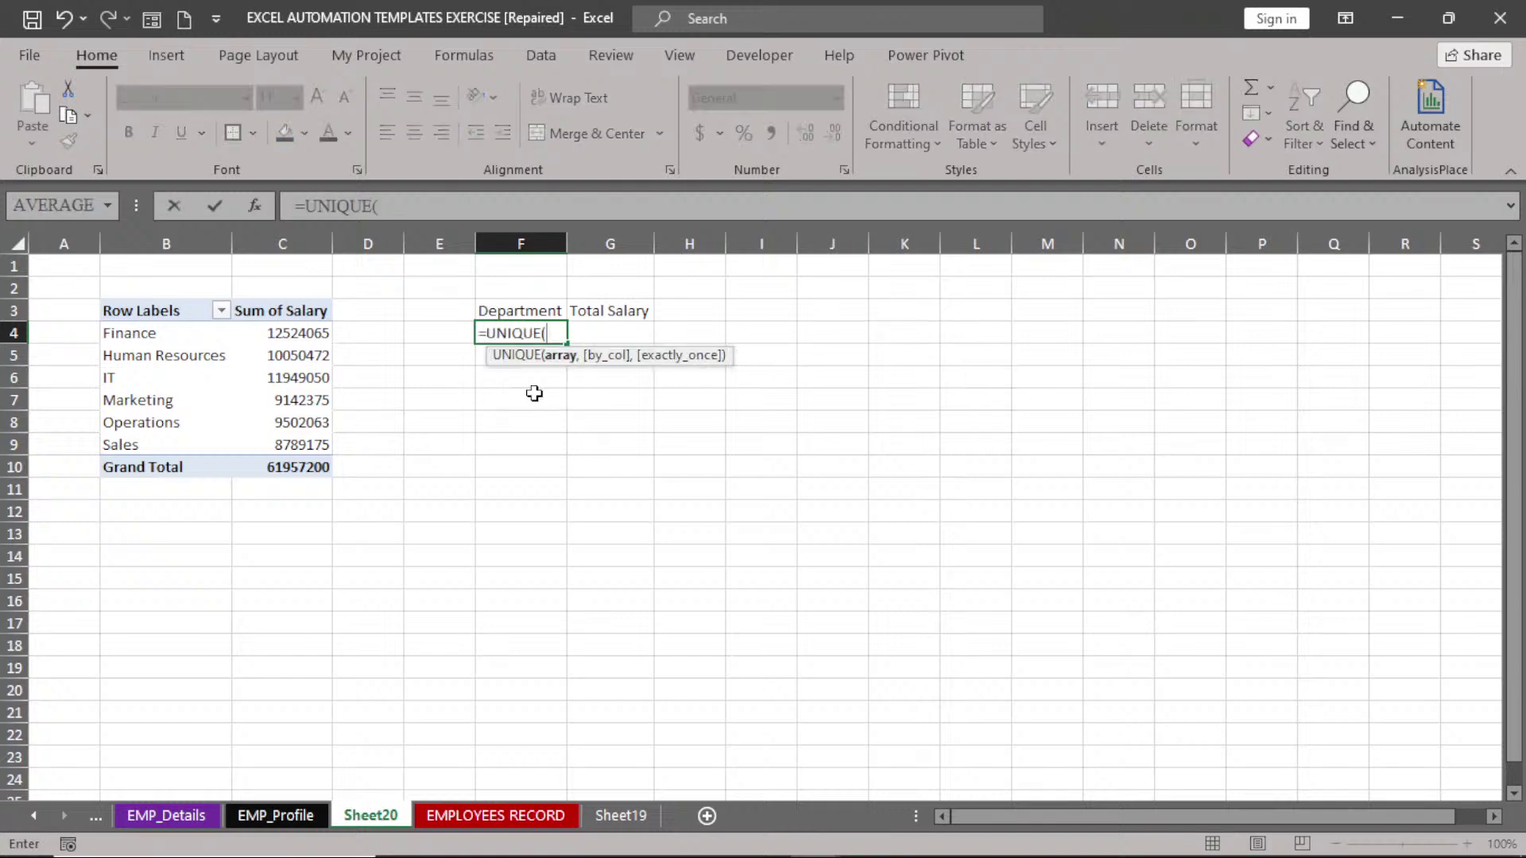
left_click(510, 819)
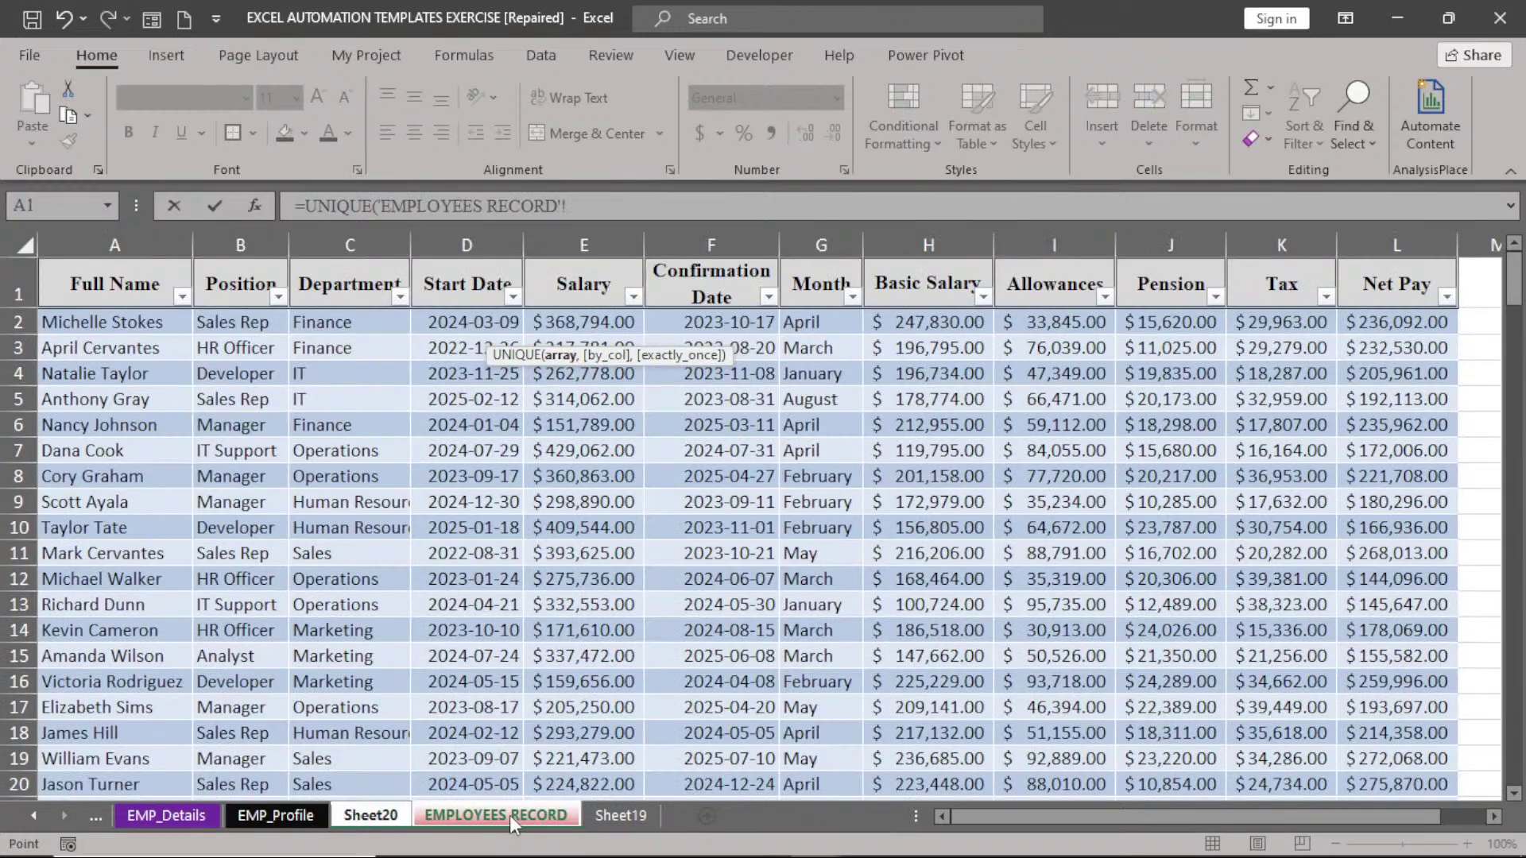
left_click(342, 322)
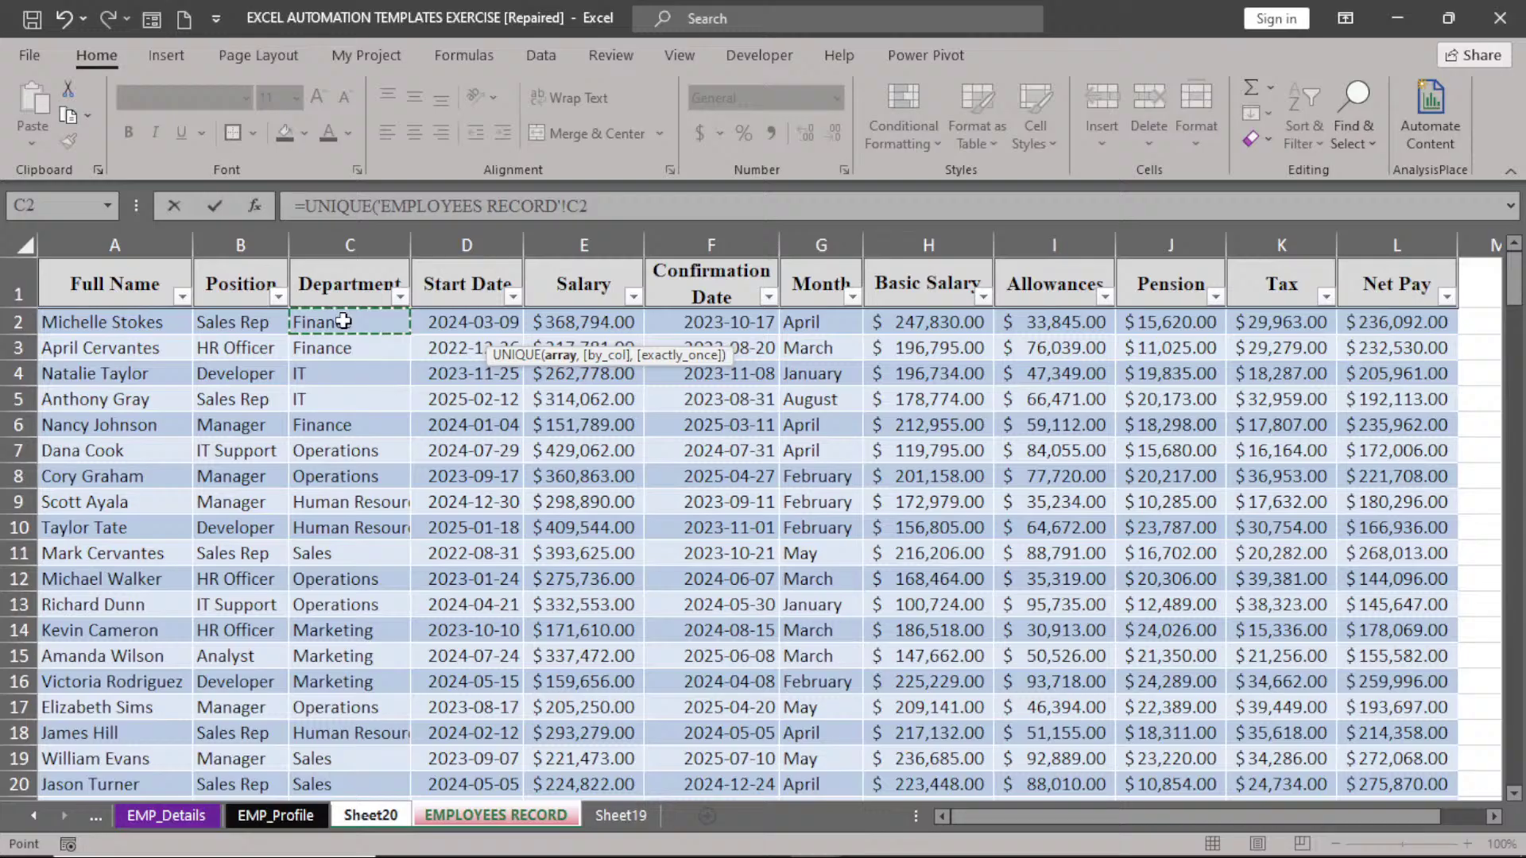
key("ctrl+shift+Down")
key("Return")
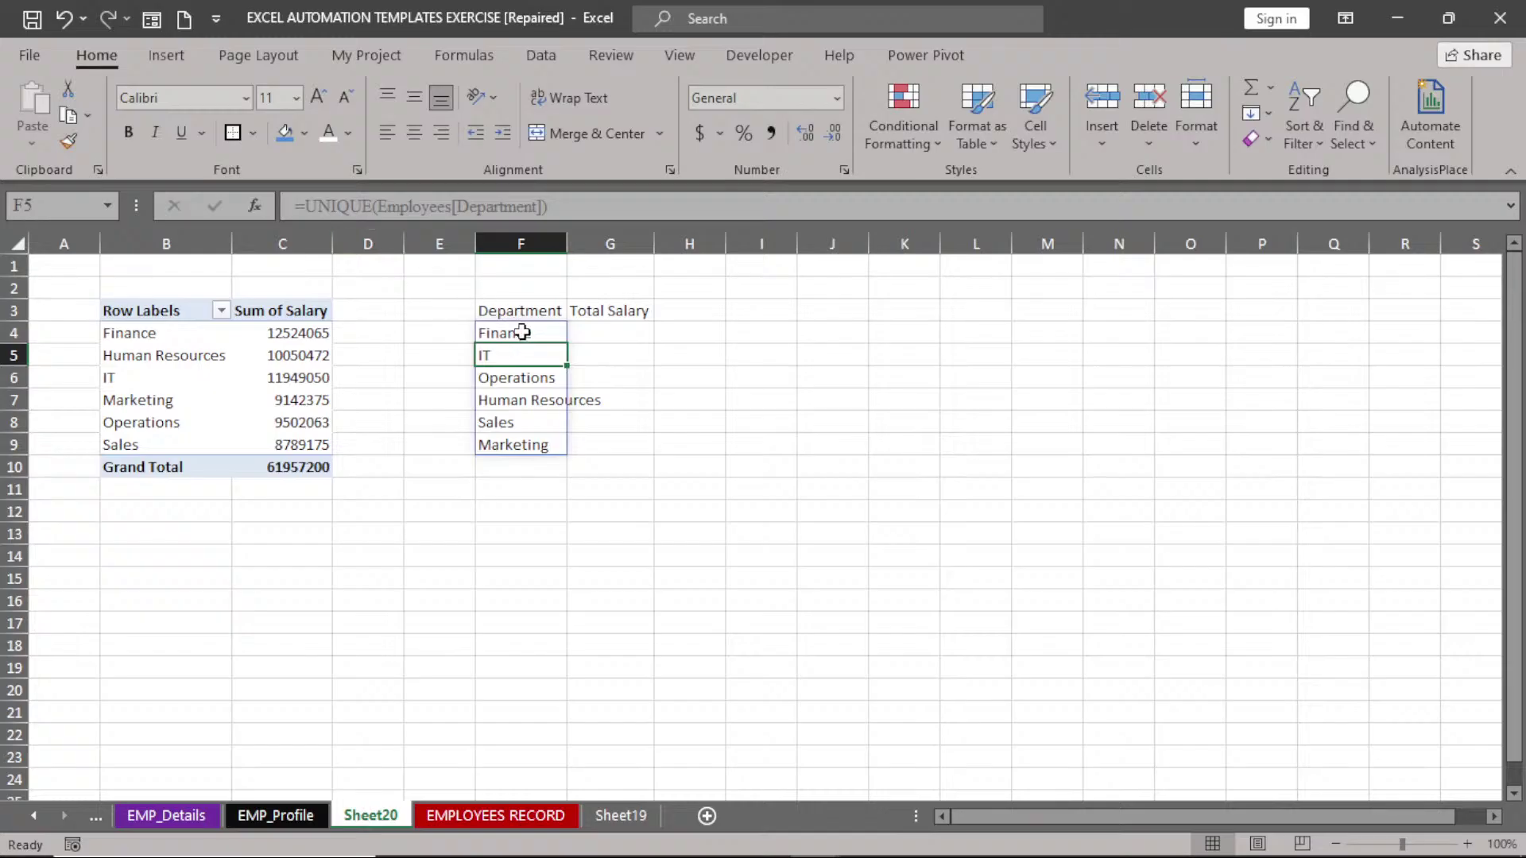
left_click(522, 333)
double_click(567, 241)
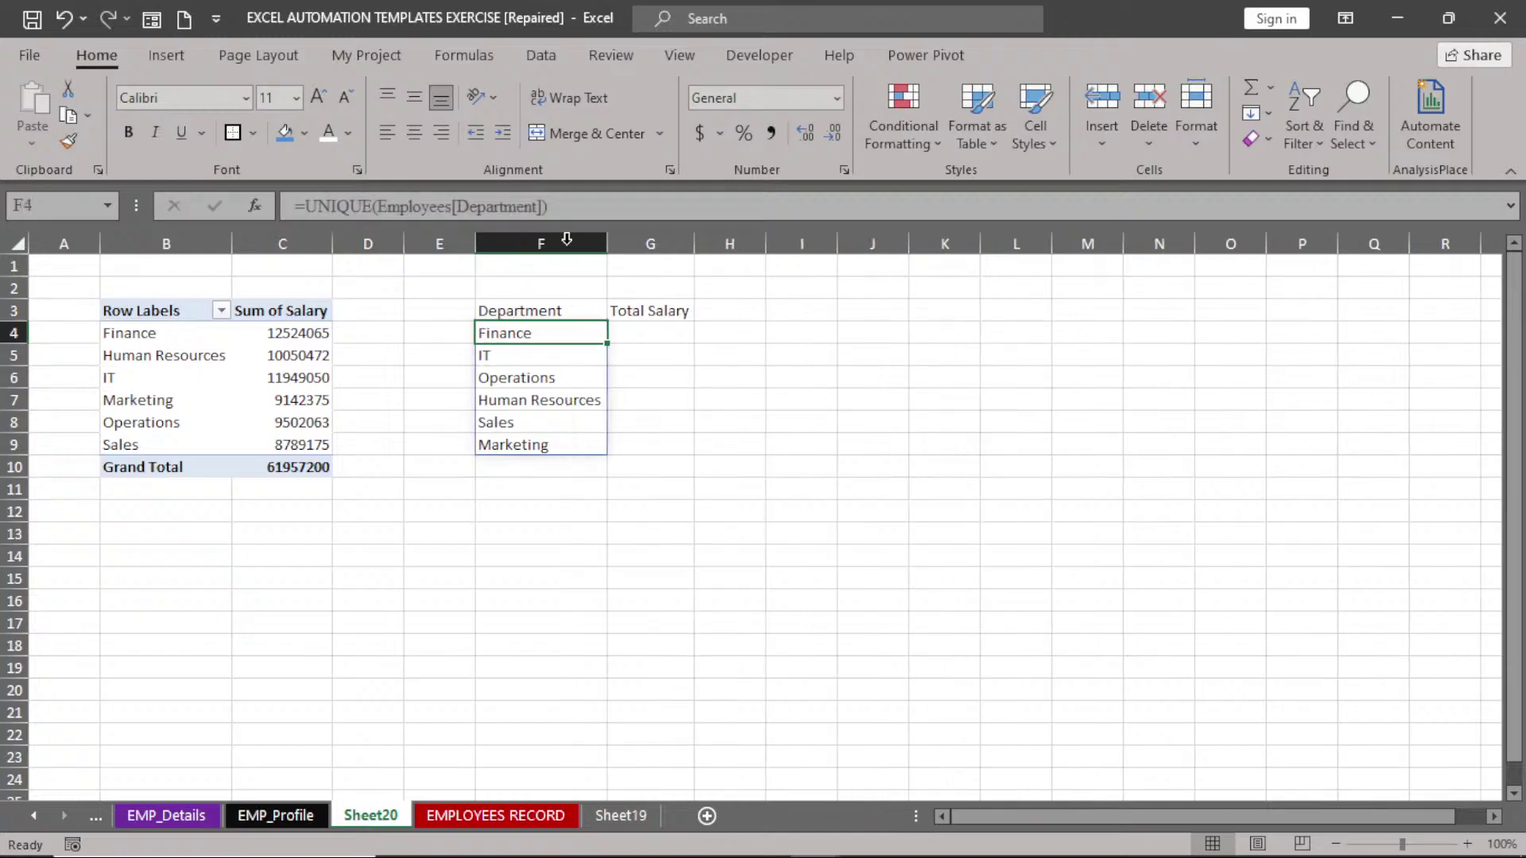
- Begin a SUMIF formula in G4 for the Finance department's total salary
left_click(652, 333)
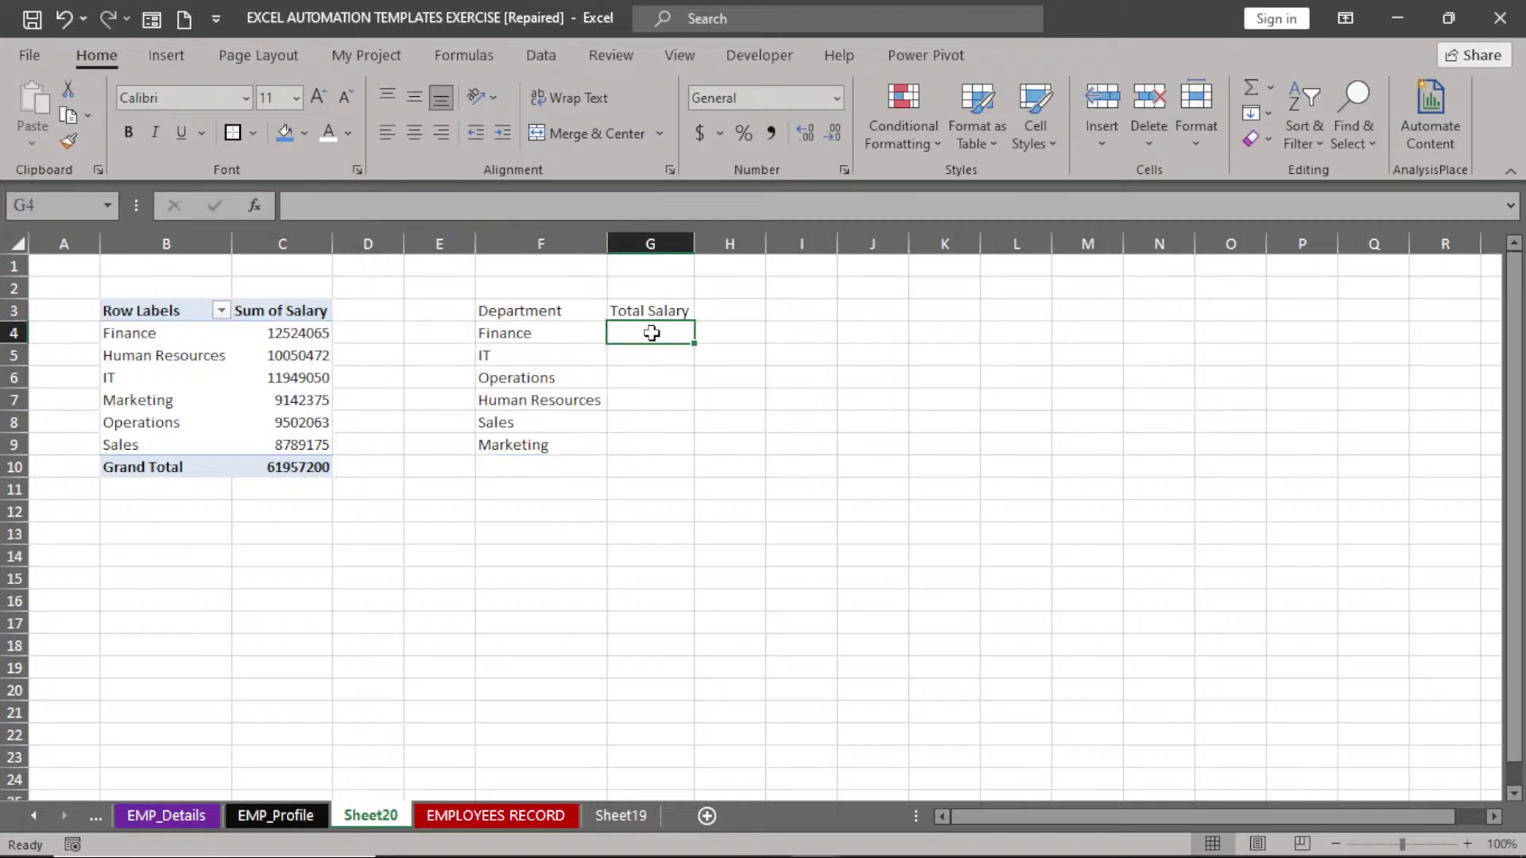
type("=su")
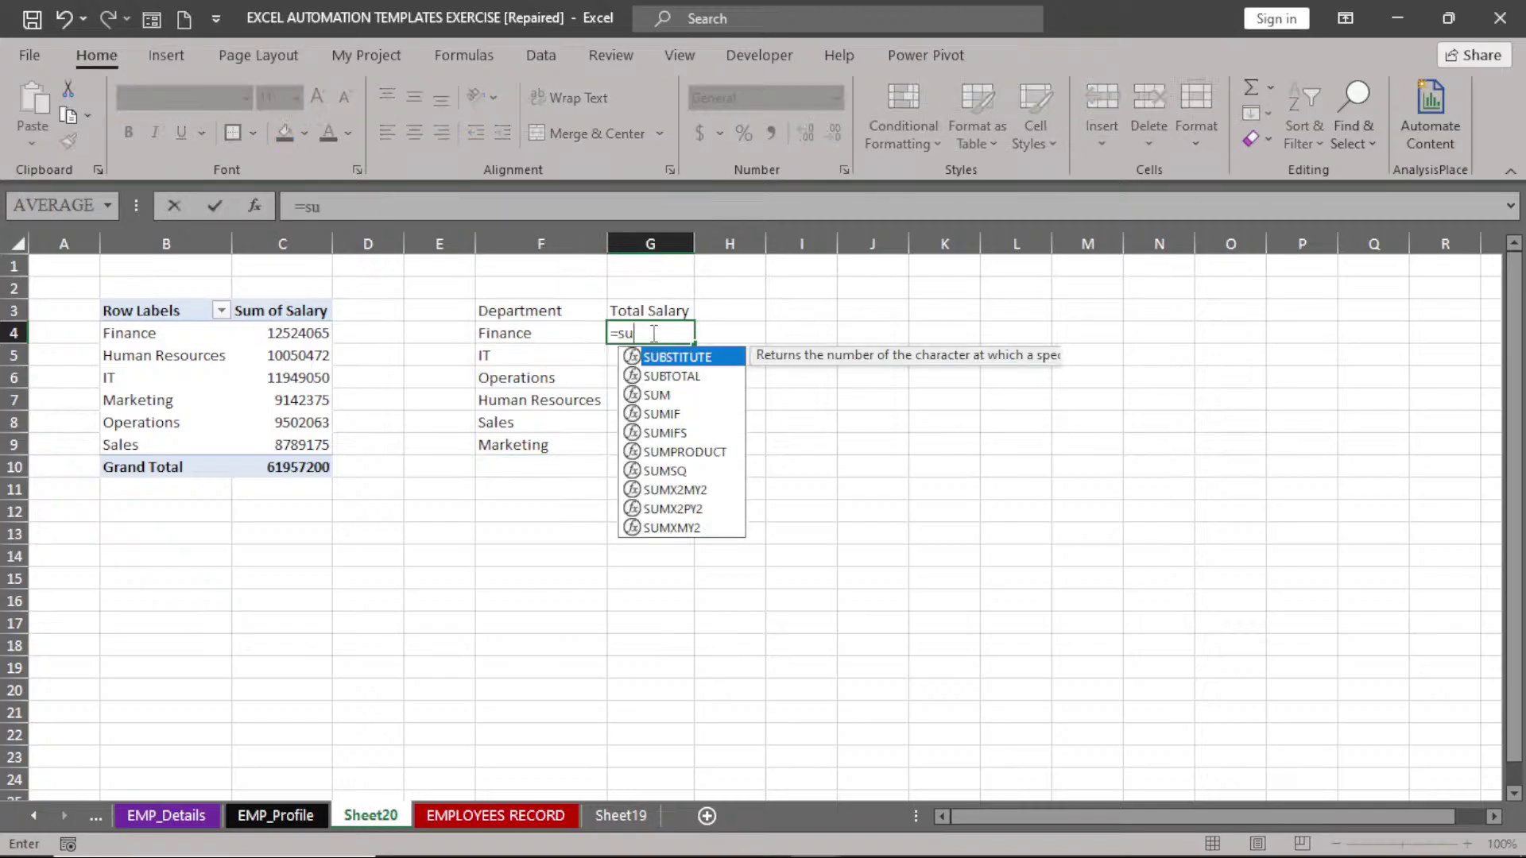
double_click(661, 414)
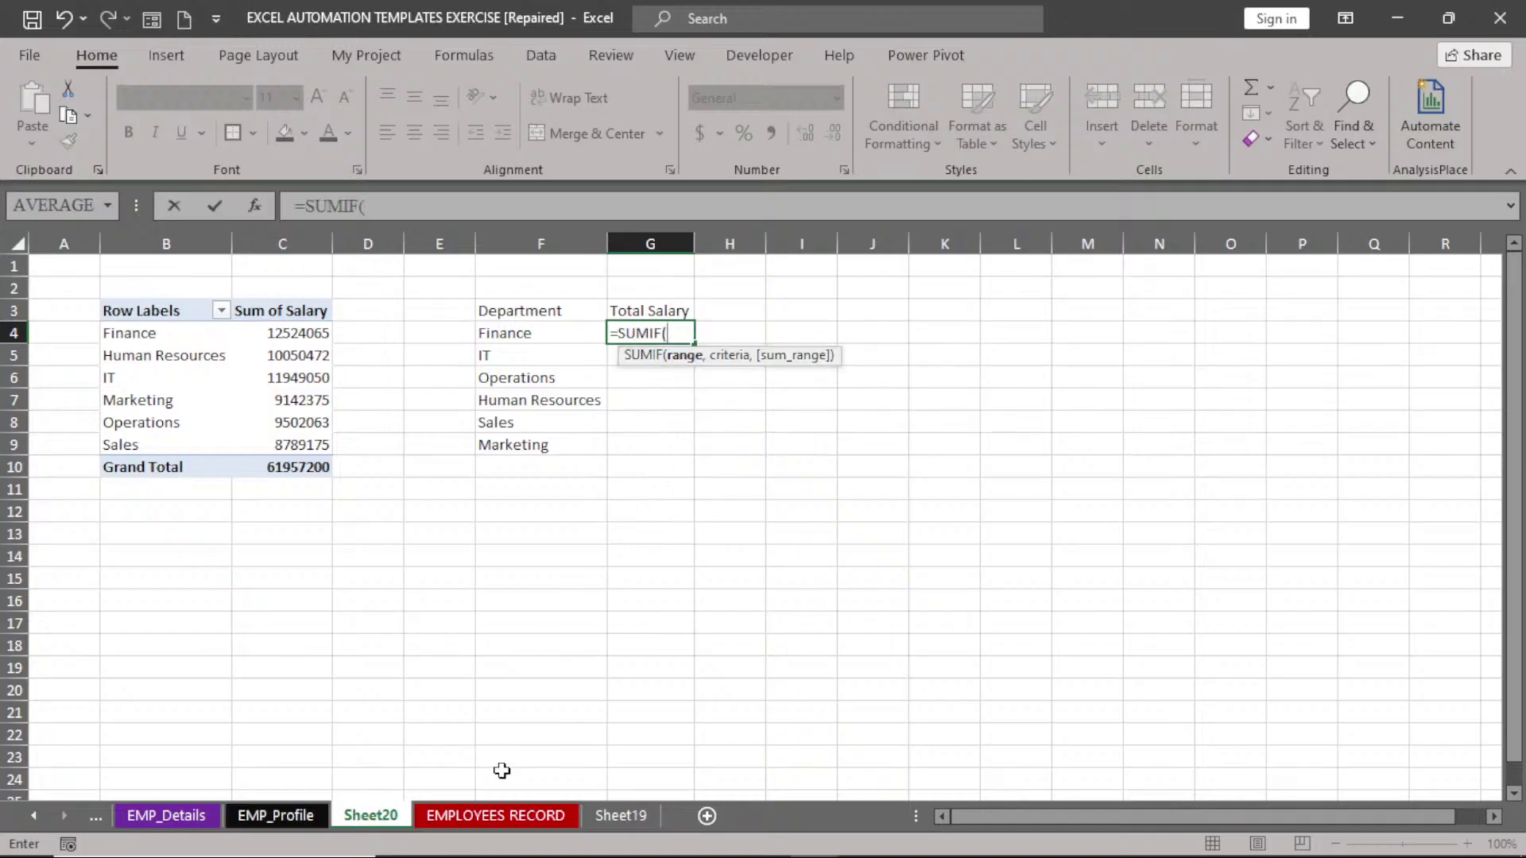
left_click(501, 818)
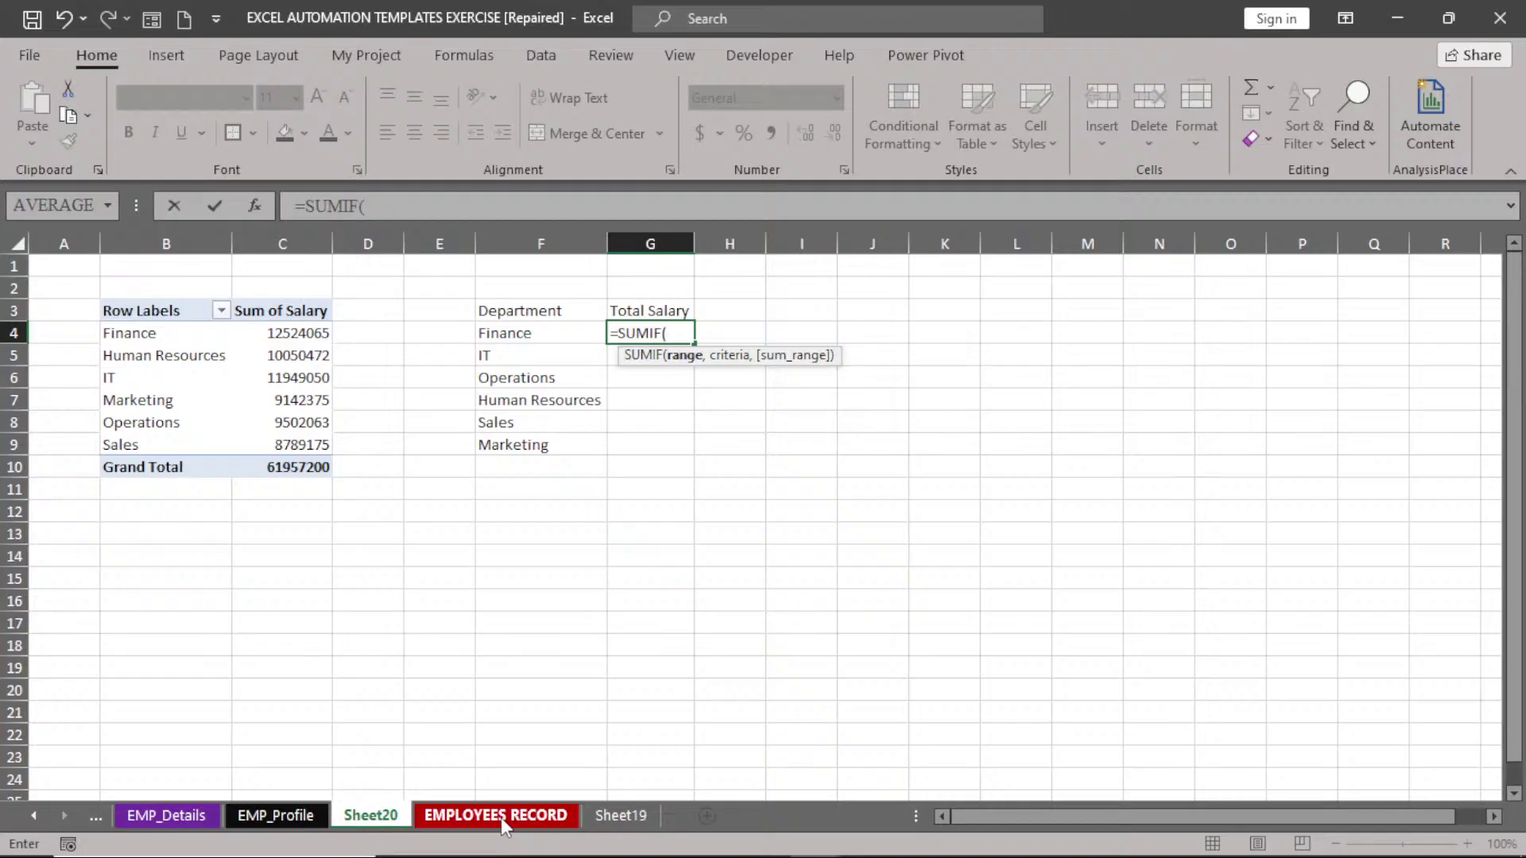
left_click(501, 817)
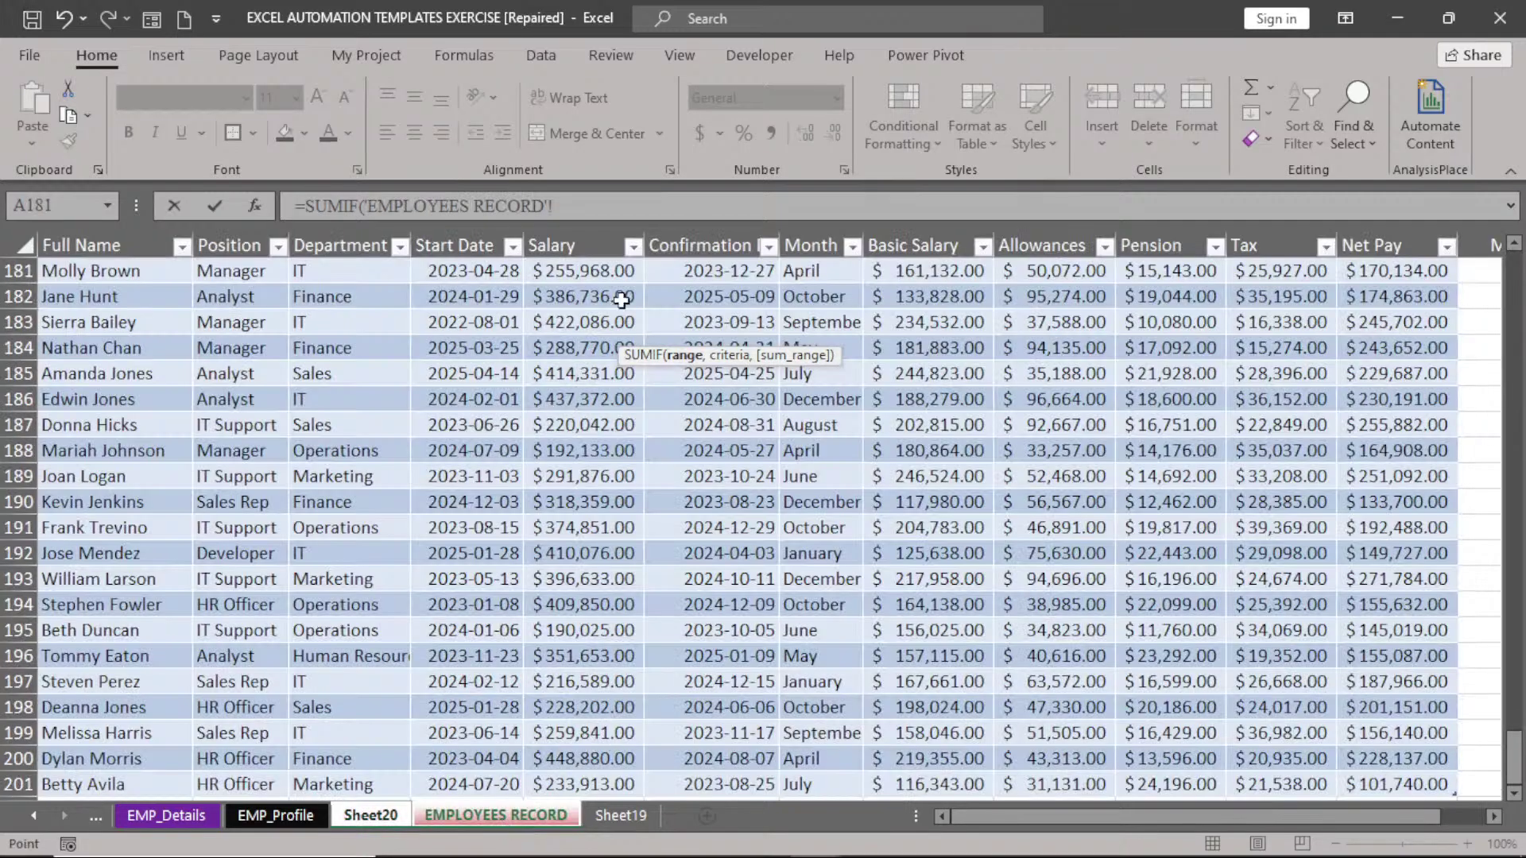
left_click_drag(1513, 763, 1512, 274)
left_click(564, 321)
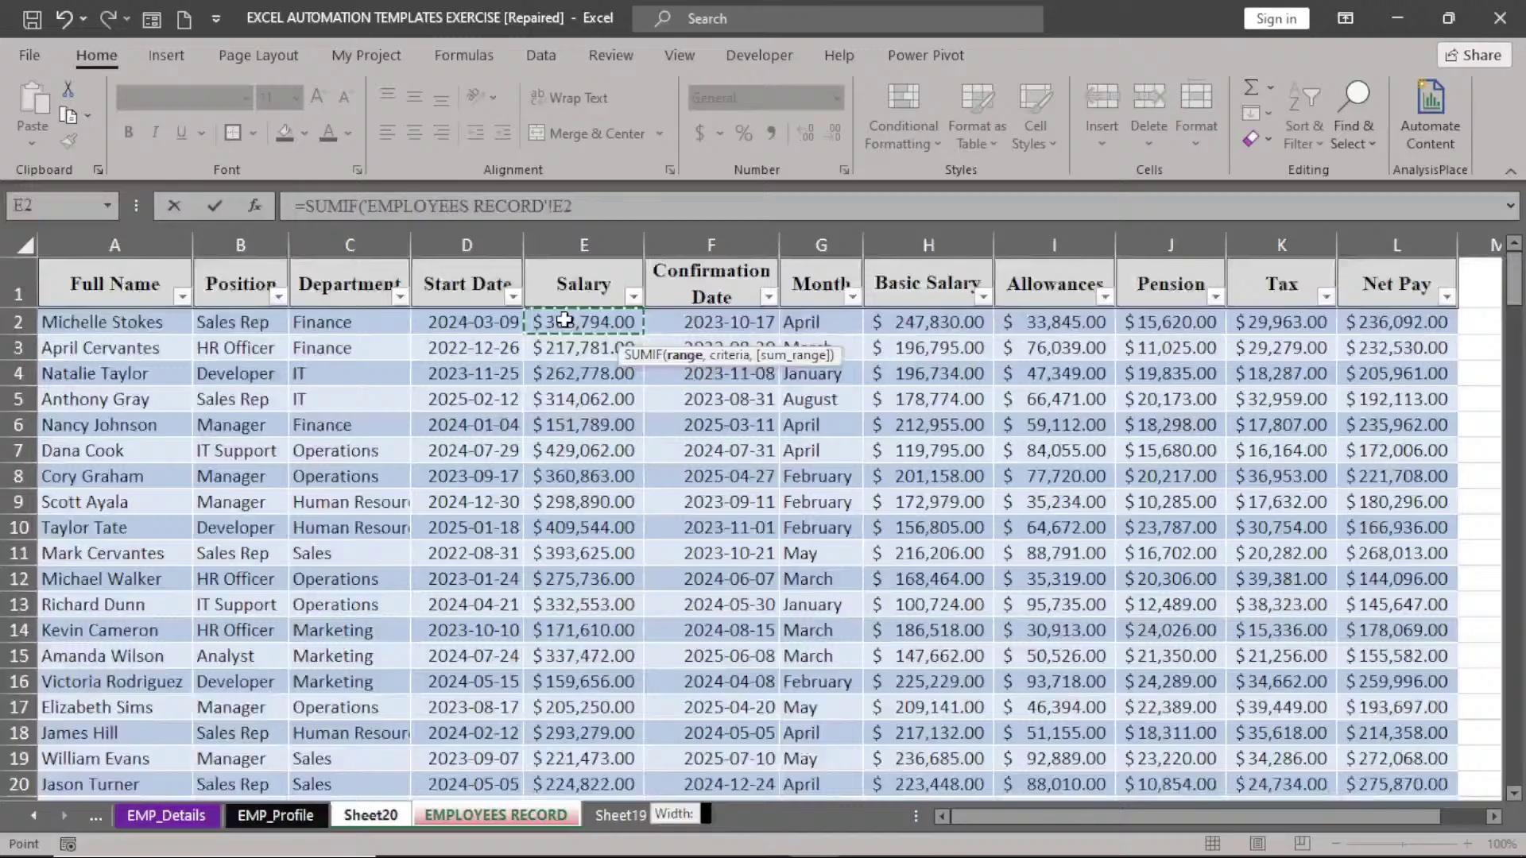
key("ctrl+shift+Down")
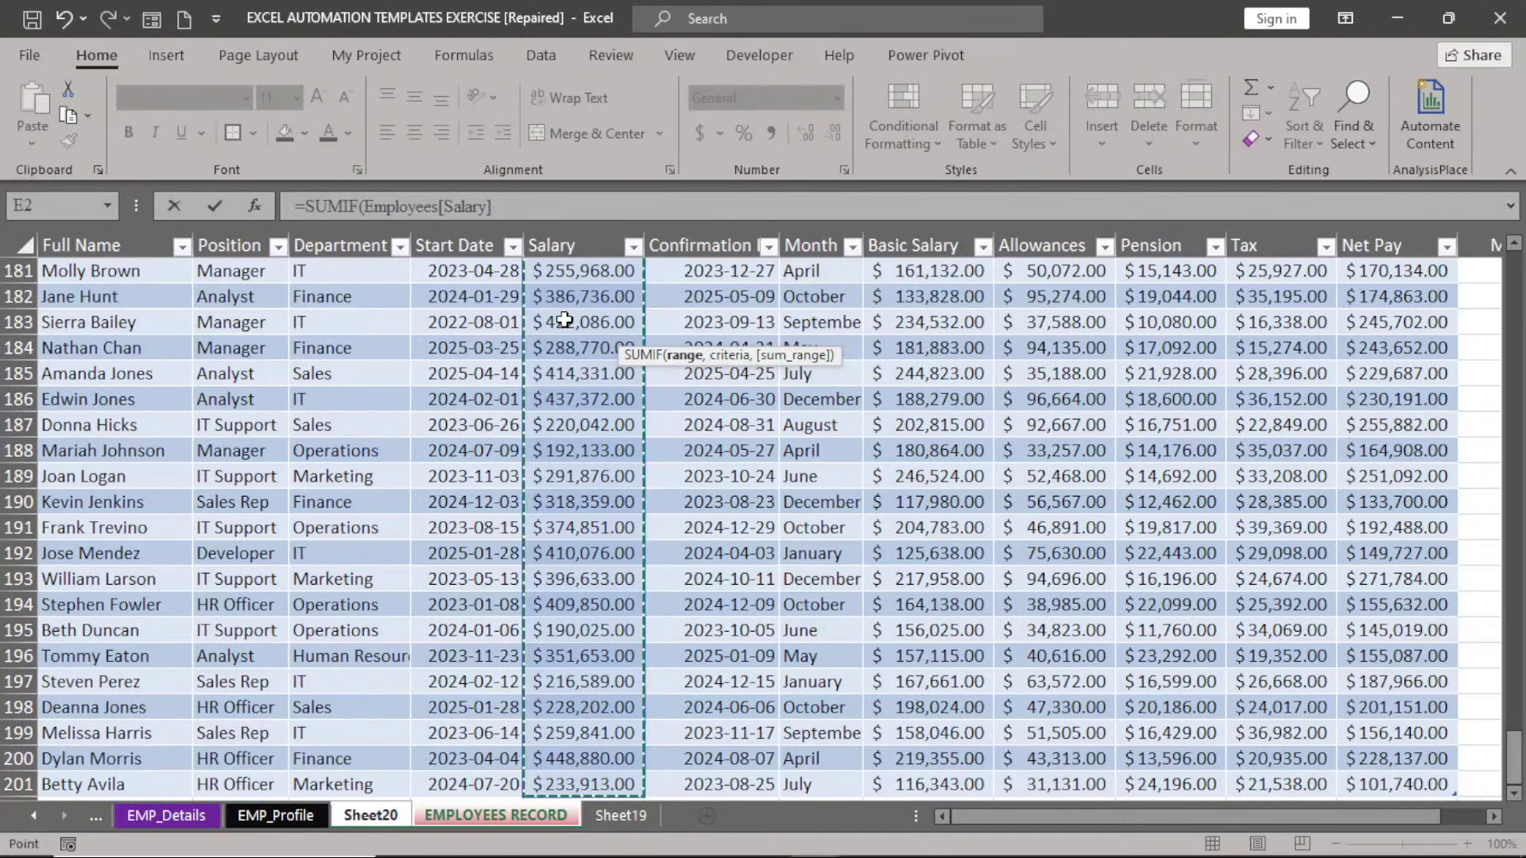
type(",")
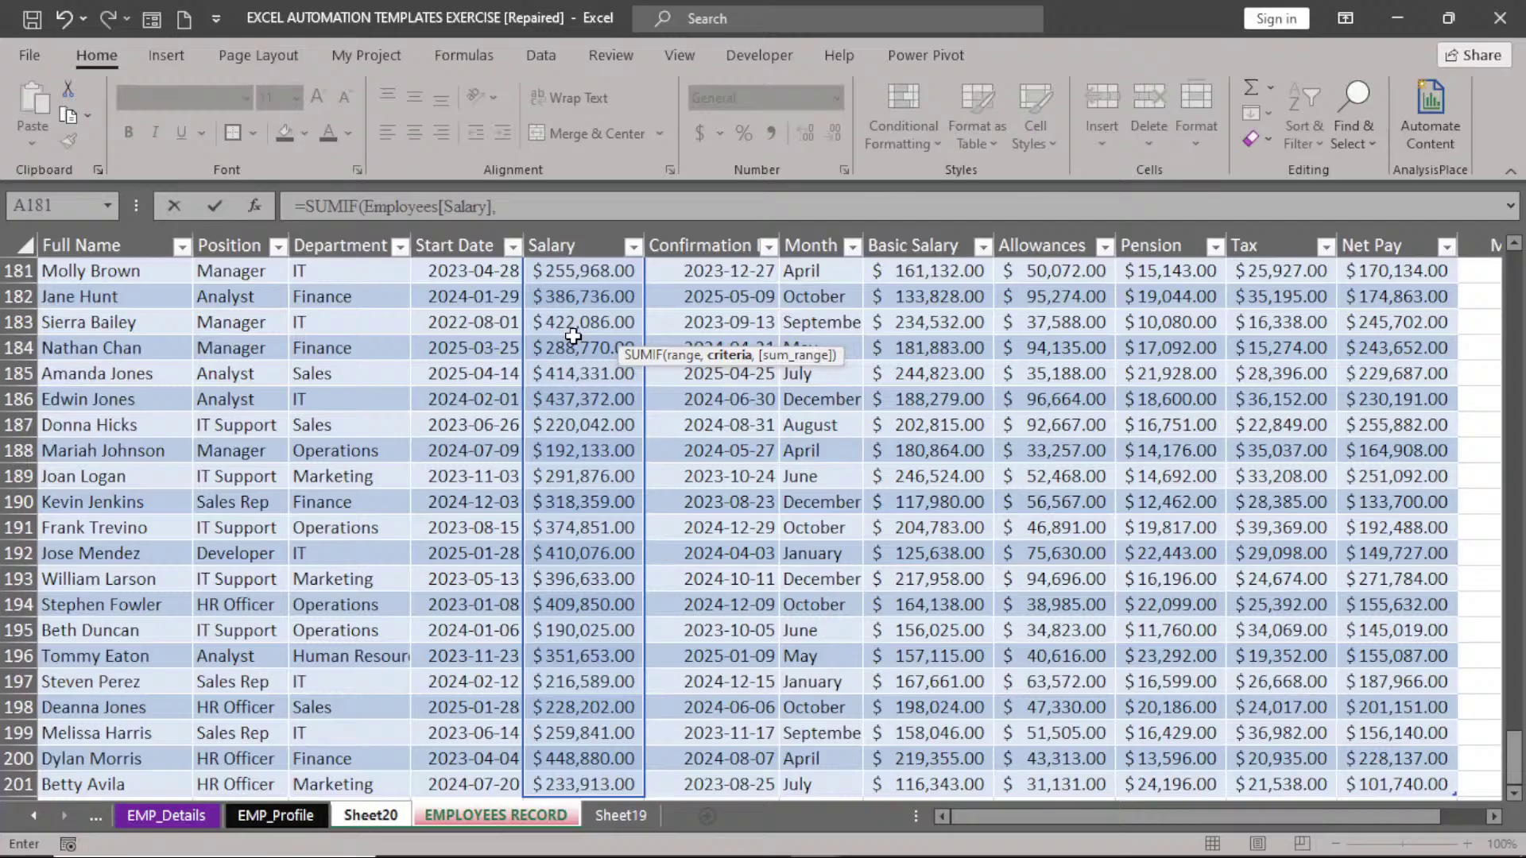
left_click(370, 813)
left_click(524, 337)
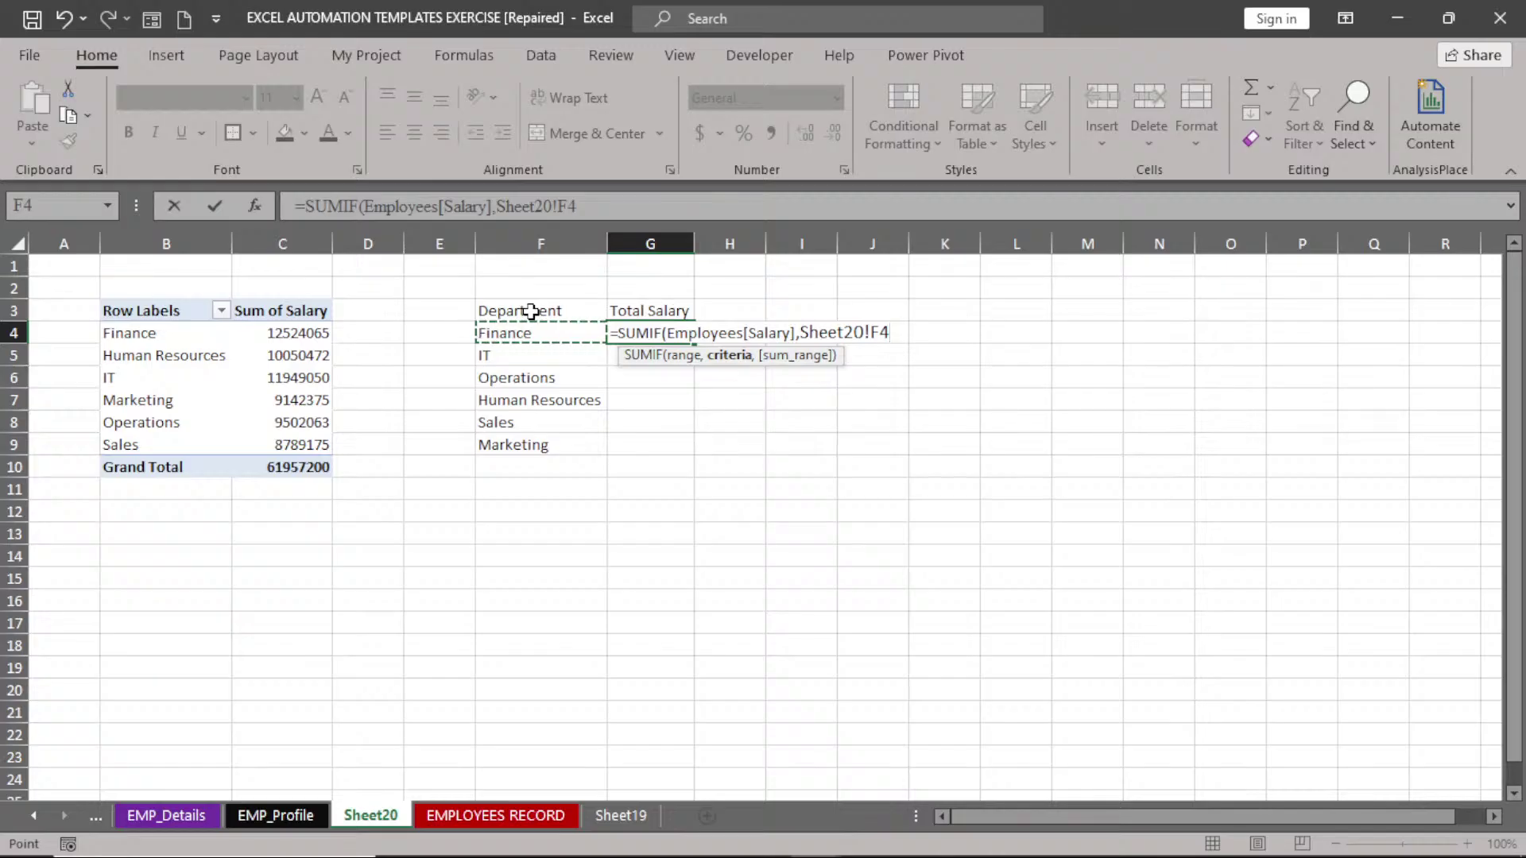
type(",")
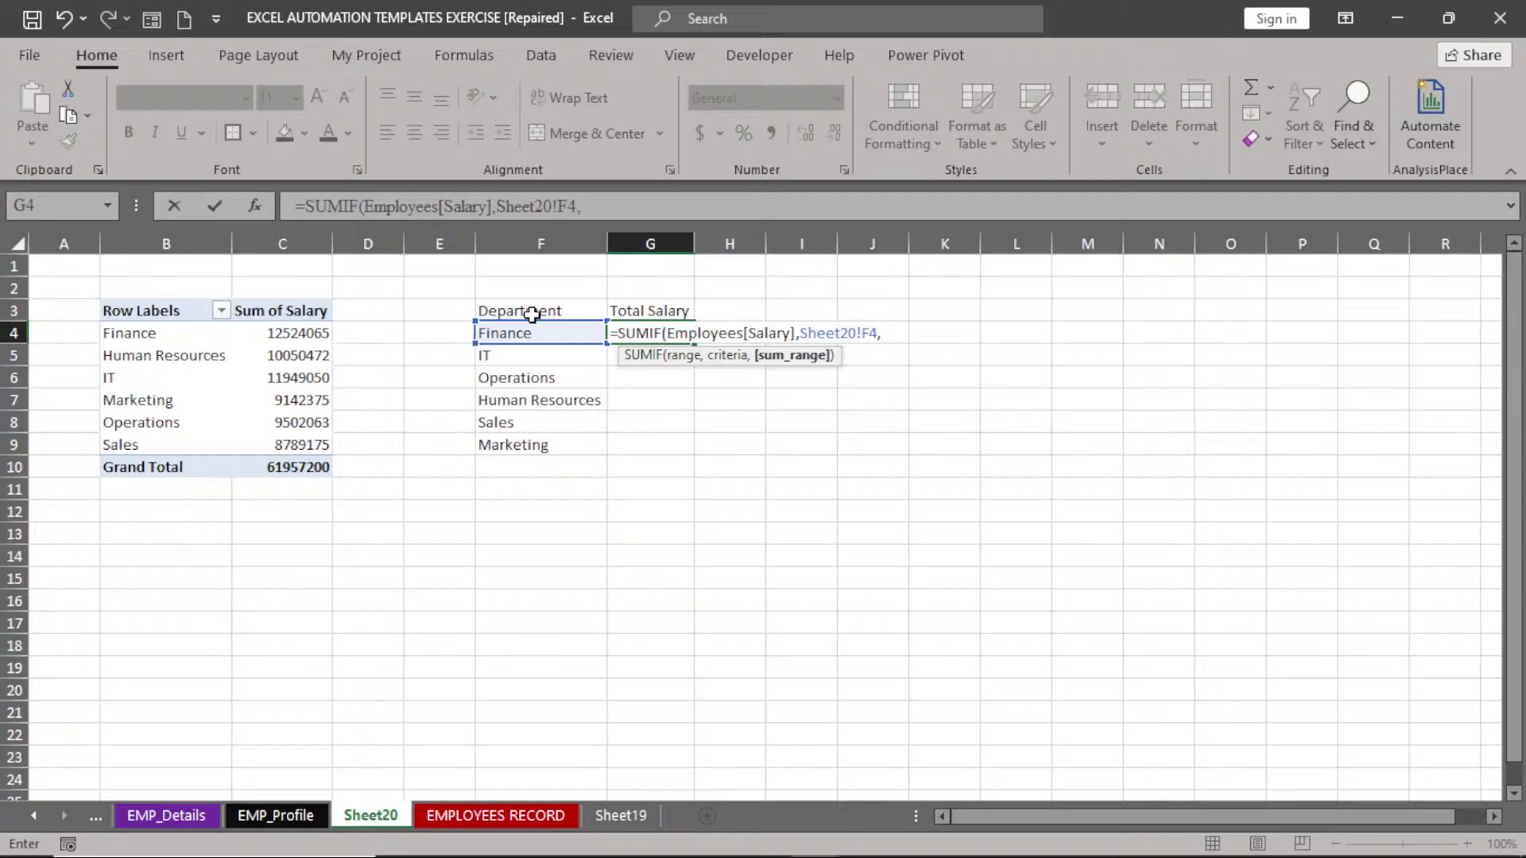
key("BackSpace")
key("BackSpace")
key("BackSpace")
key("BackSpace")
key("BackSpace")
key("BackSpace")
key("BackSpace")
key("BackSpace")
key("BackSpace")
key("BackSpace")
key("BackSpace")
key("BackSpace")
key("BackSpace")
key("BackSpace")
key("BackSpace")
key("BackSpace")
key("BackSpace")
key("BackSpace")
key("BackSpace")
key("BackSpace")
key("BackSpace")
key("BackSpace")
key("BackSpace")
key("BackSpace")
key("BackSpace")
key("BackSpace")
key("BackSpace")
key("BackSpace")
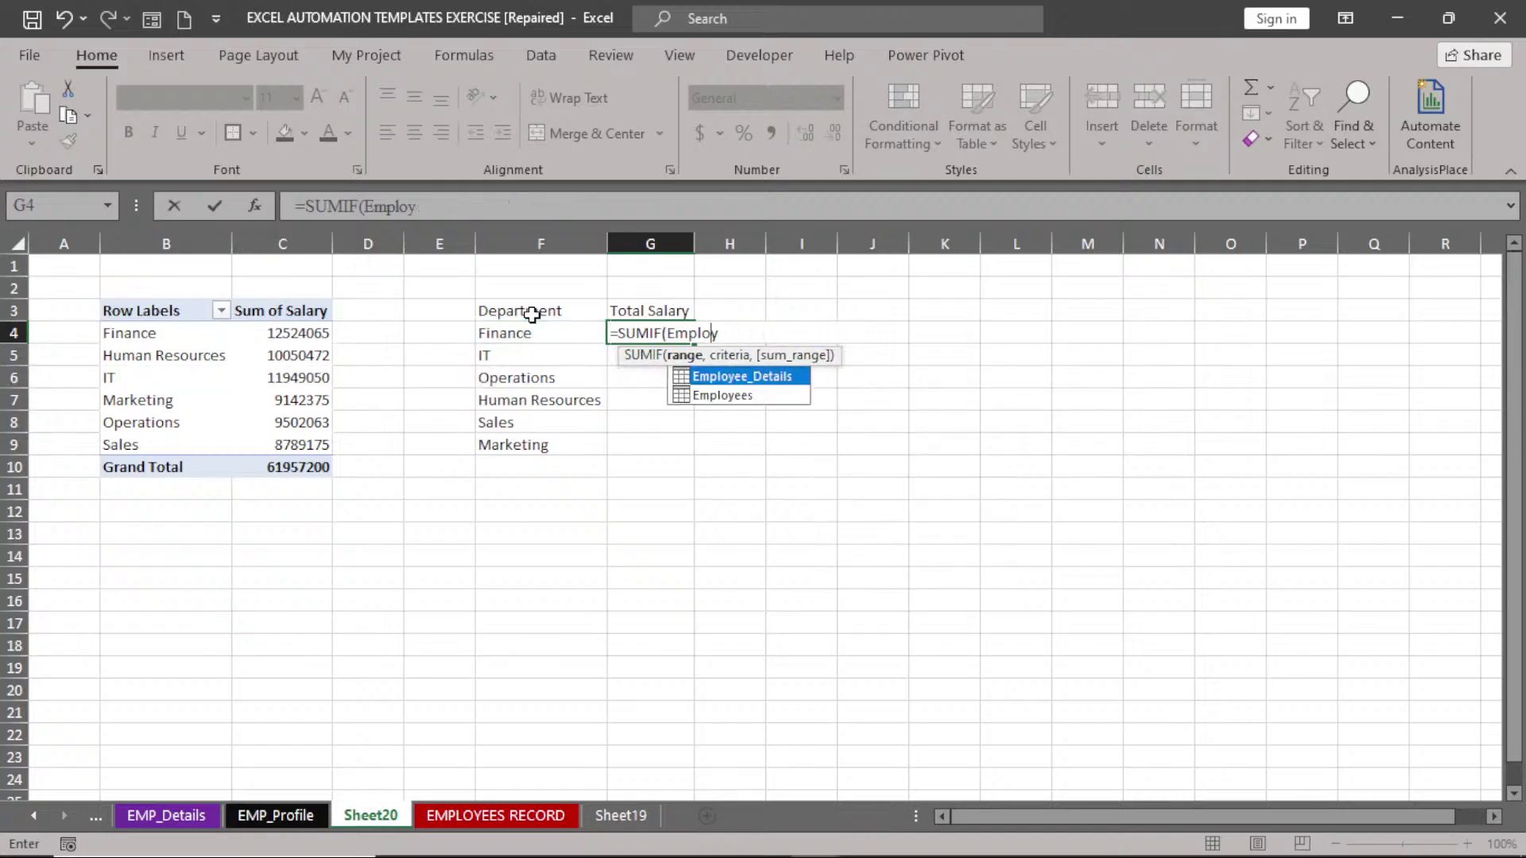
key("BackSpace")
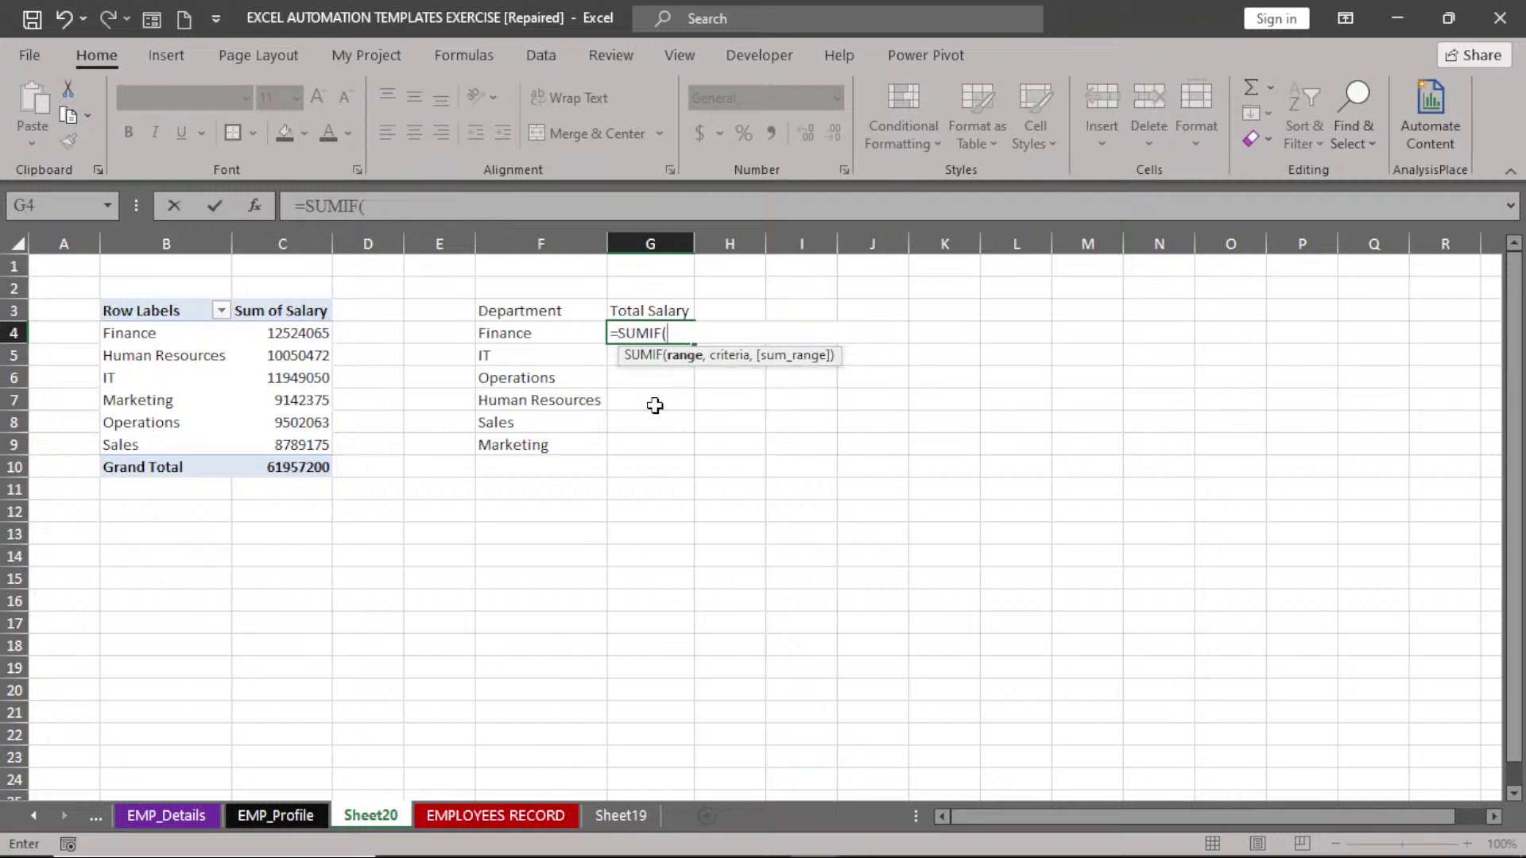
- Set the SUMIF range in G4 to Employees[Department] and its criterion to the Finance cell Sheet20!F4
left_click(456, 821)
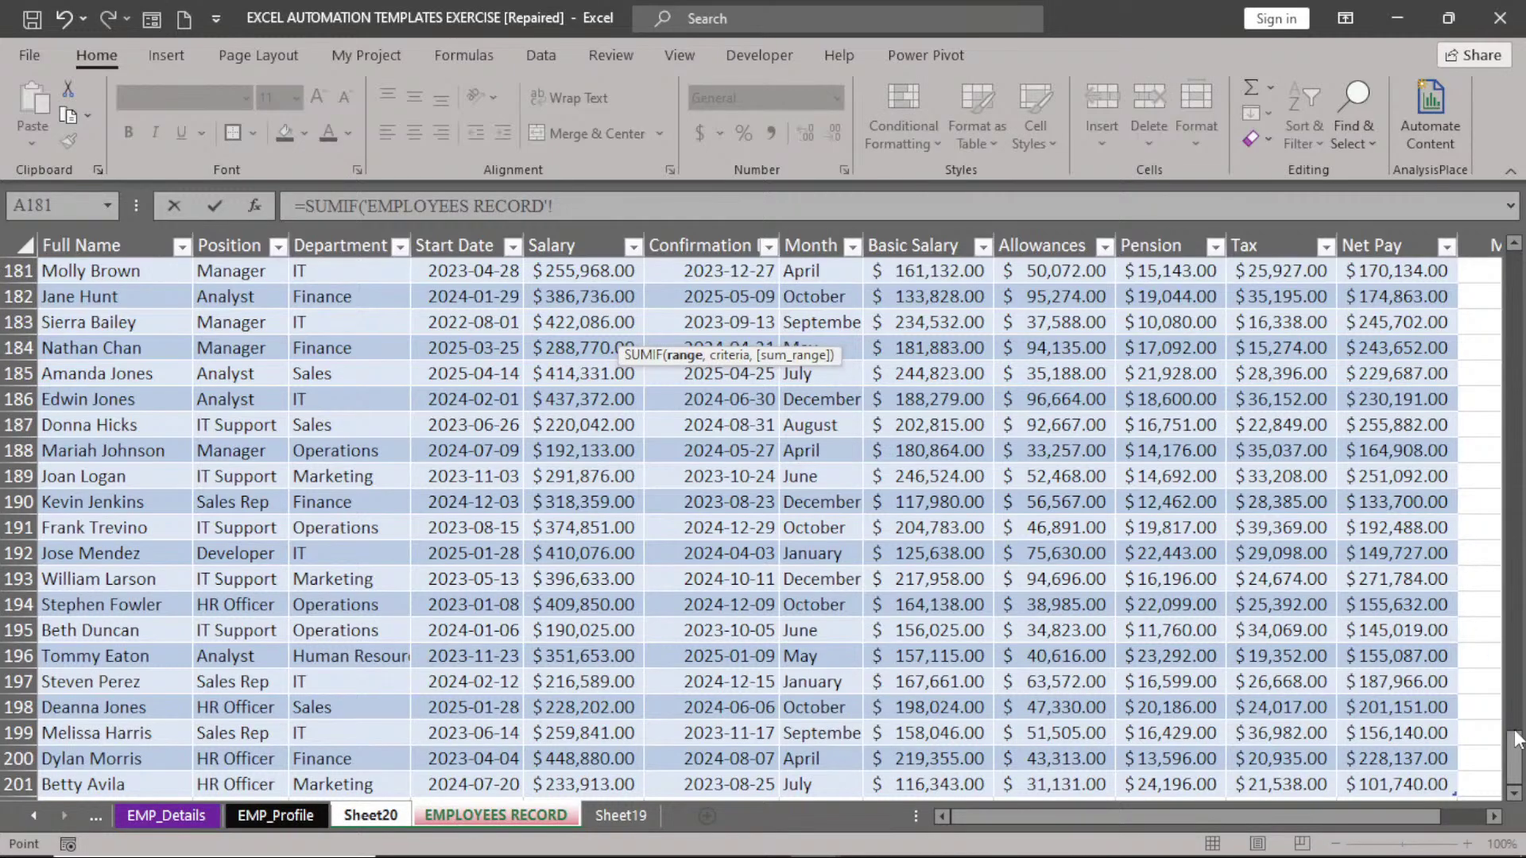
left_click_drag(1515, 739, 1500, 252)
left_click(328, 325)
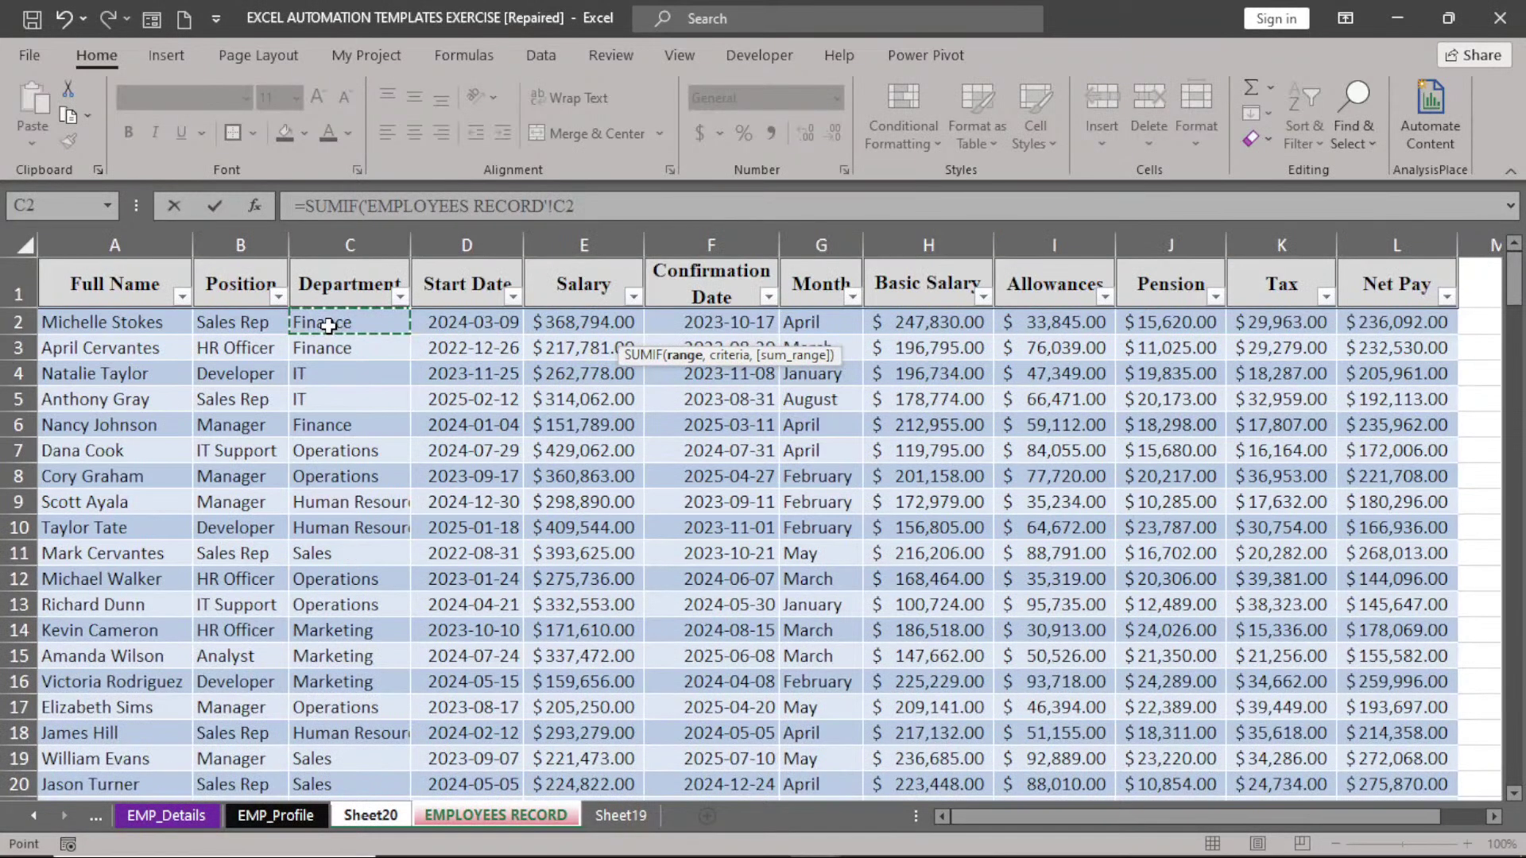
key("ctrl+shift+Down")
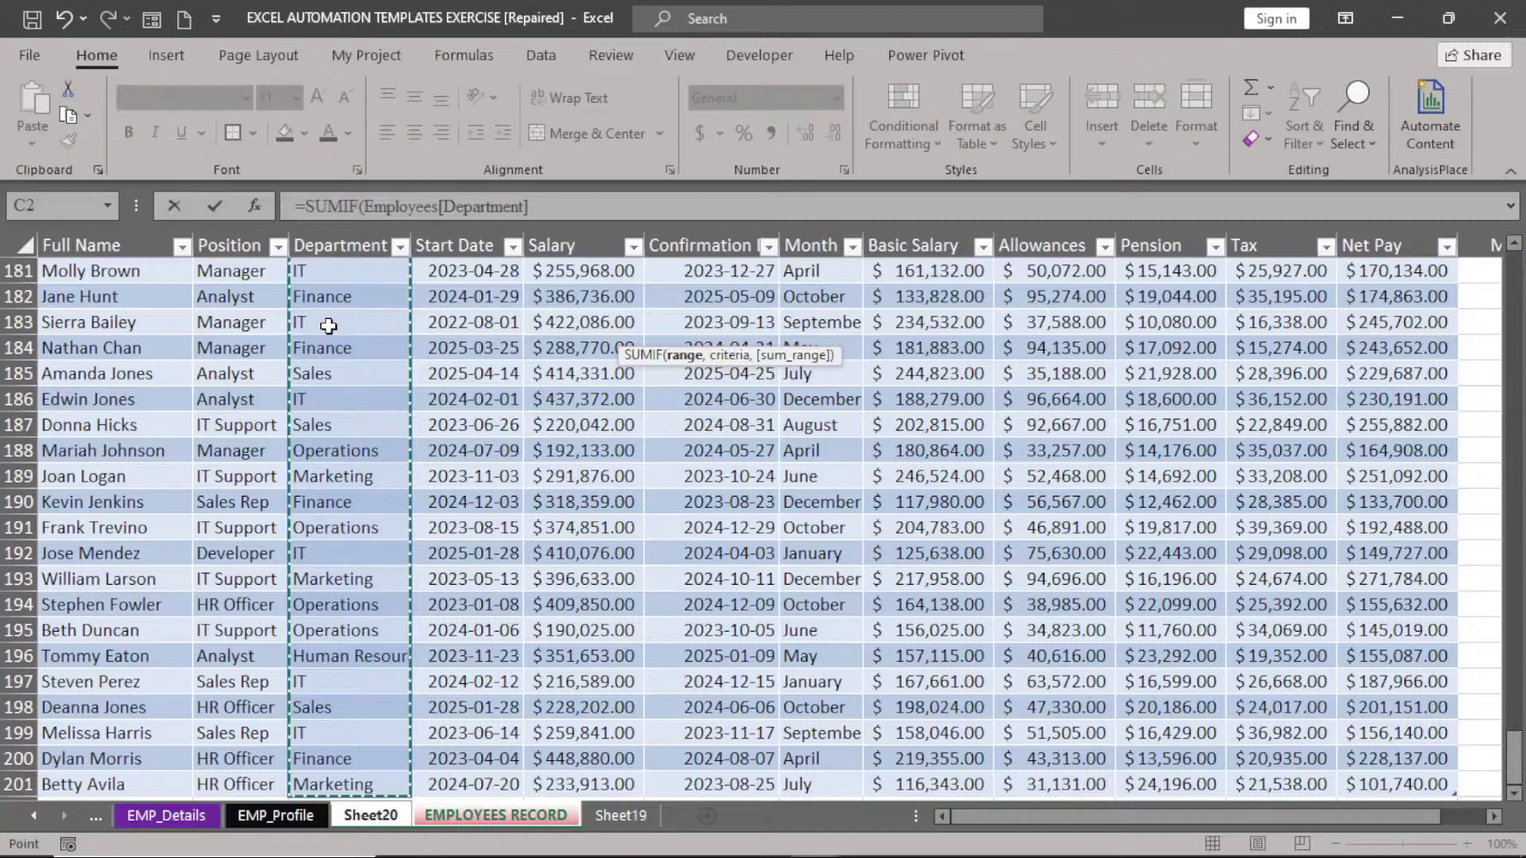
type(",")
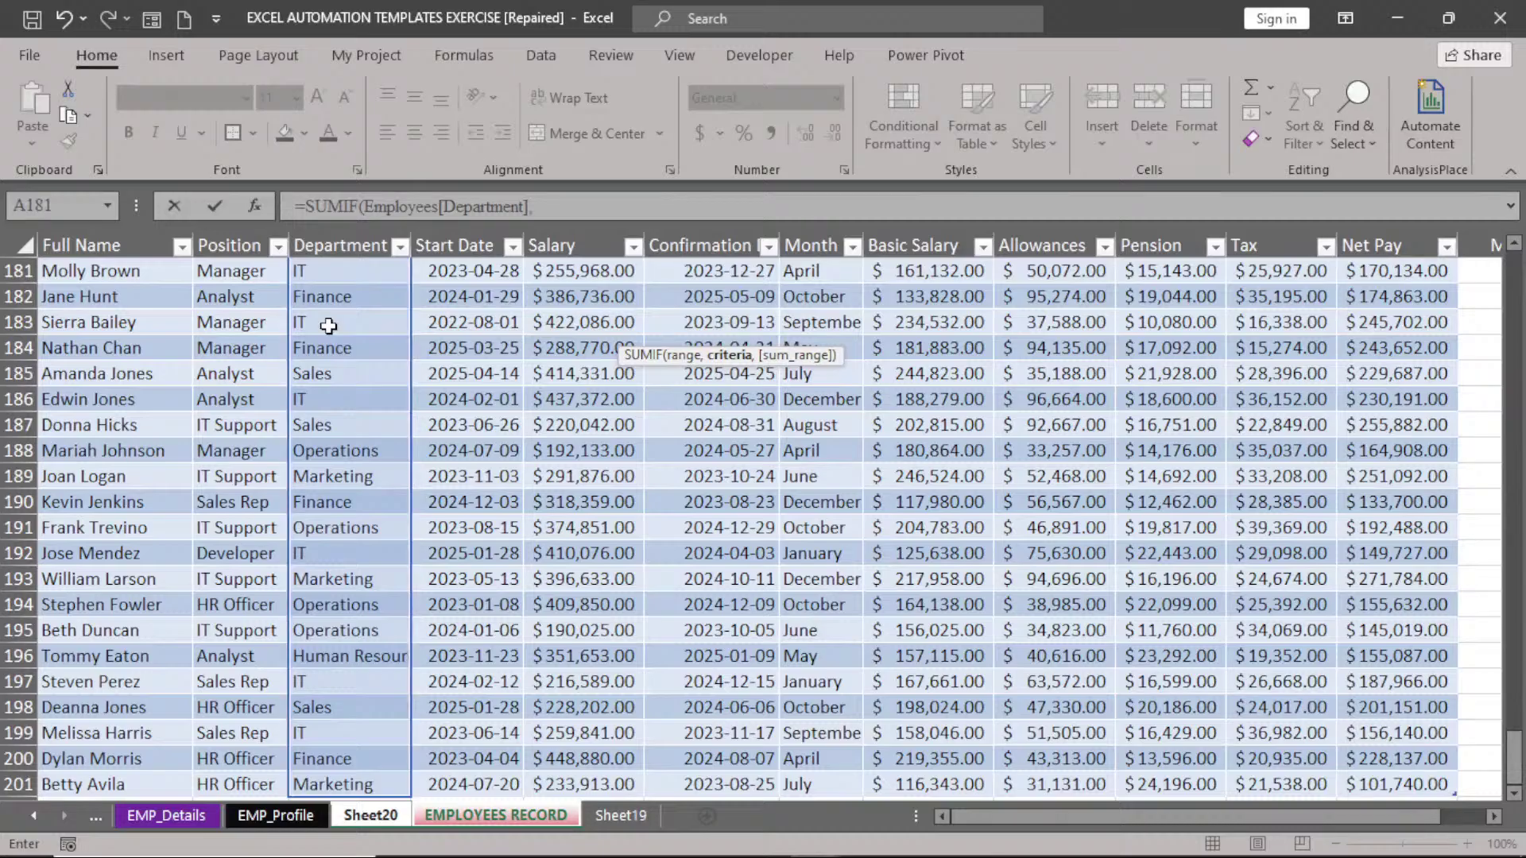
left_click(390, 816)
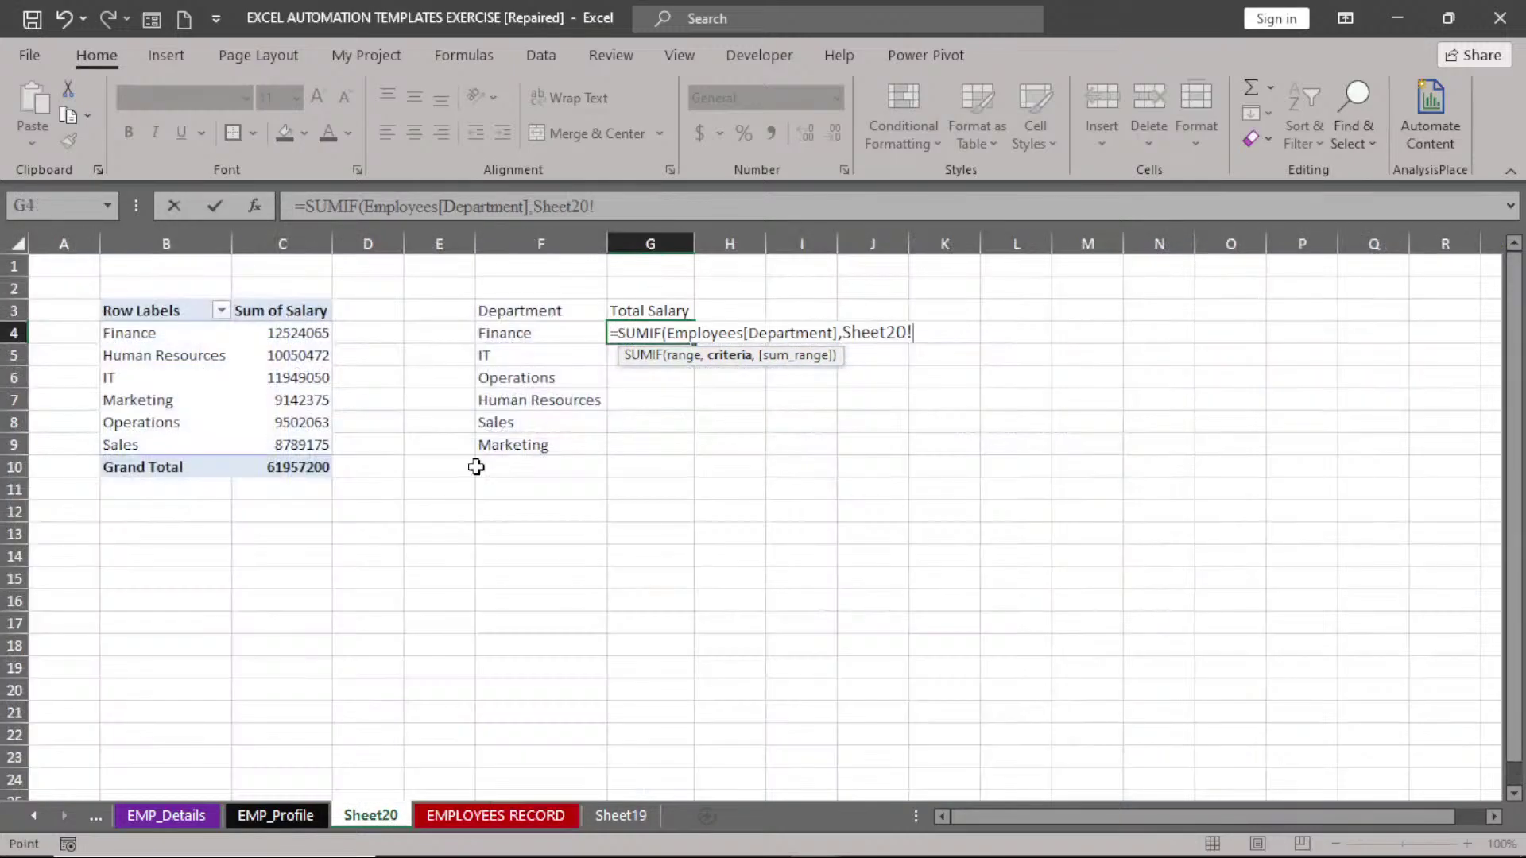
left_click(529, 332)
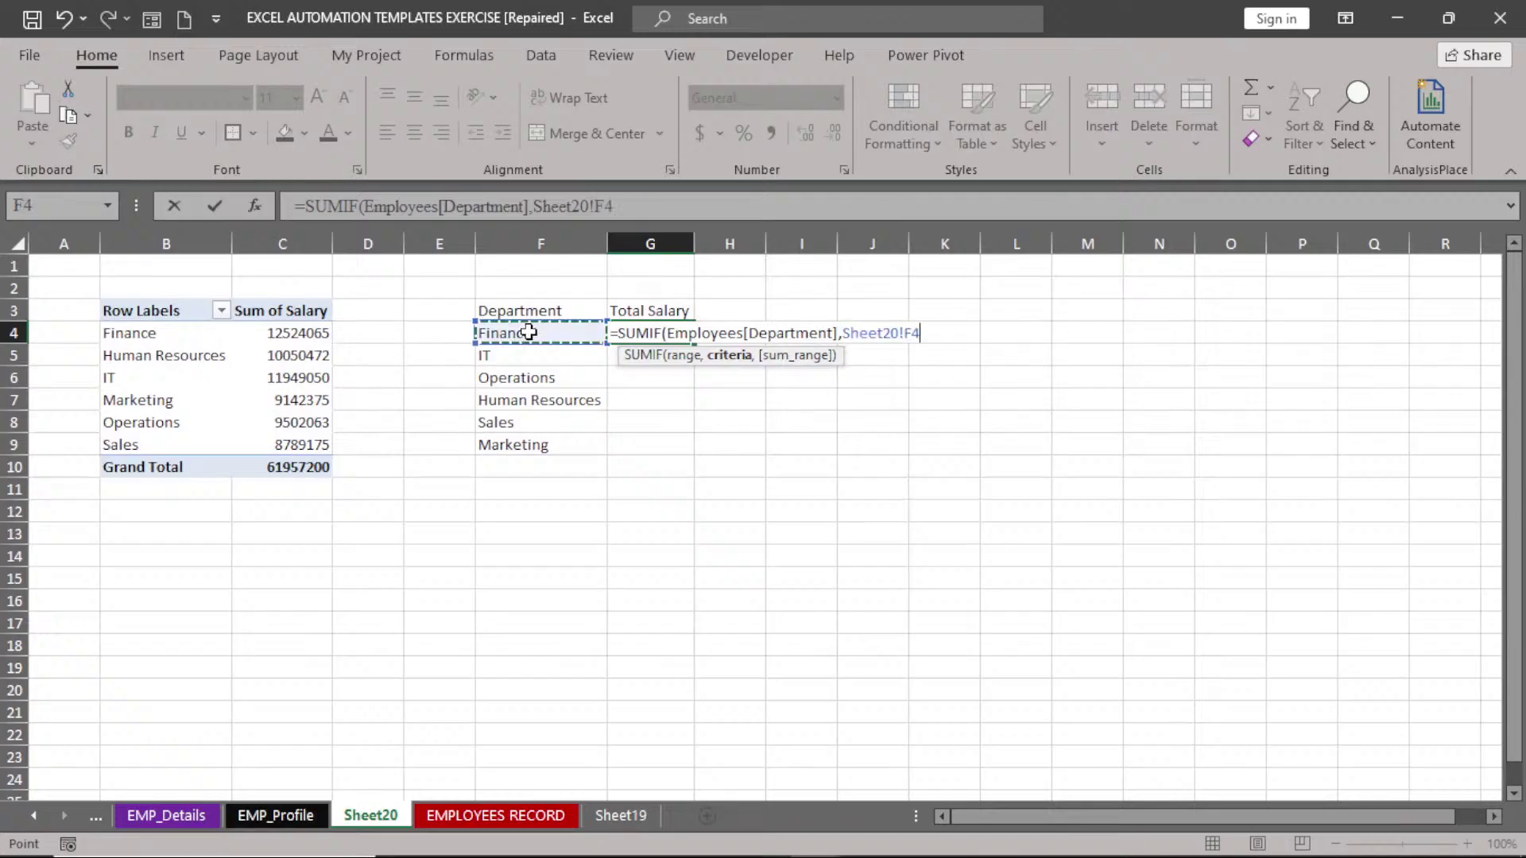
type(",")
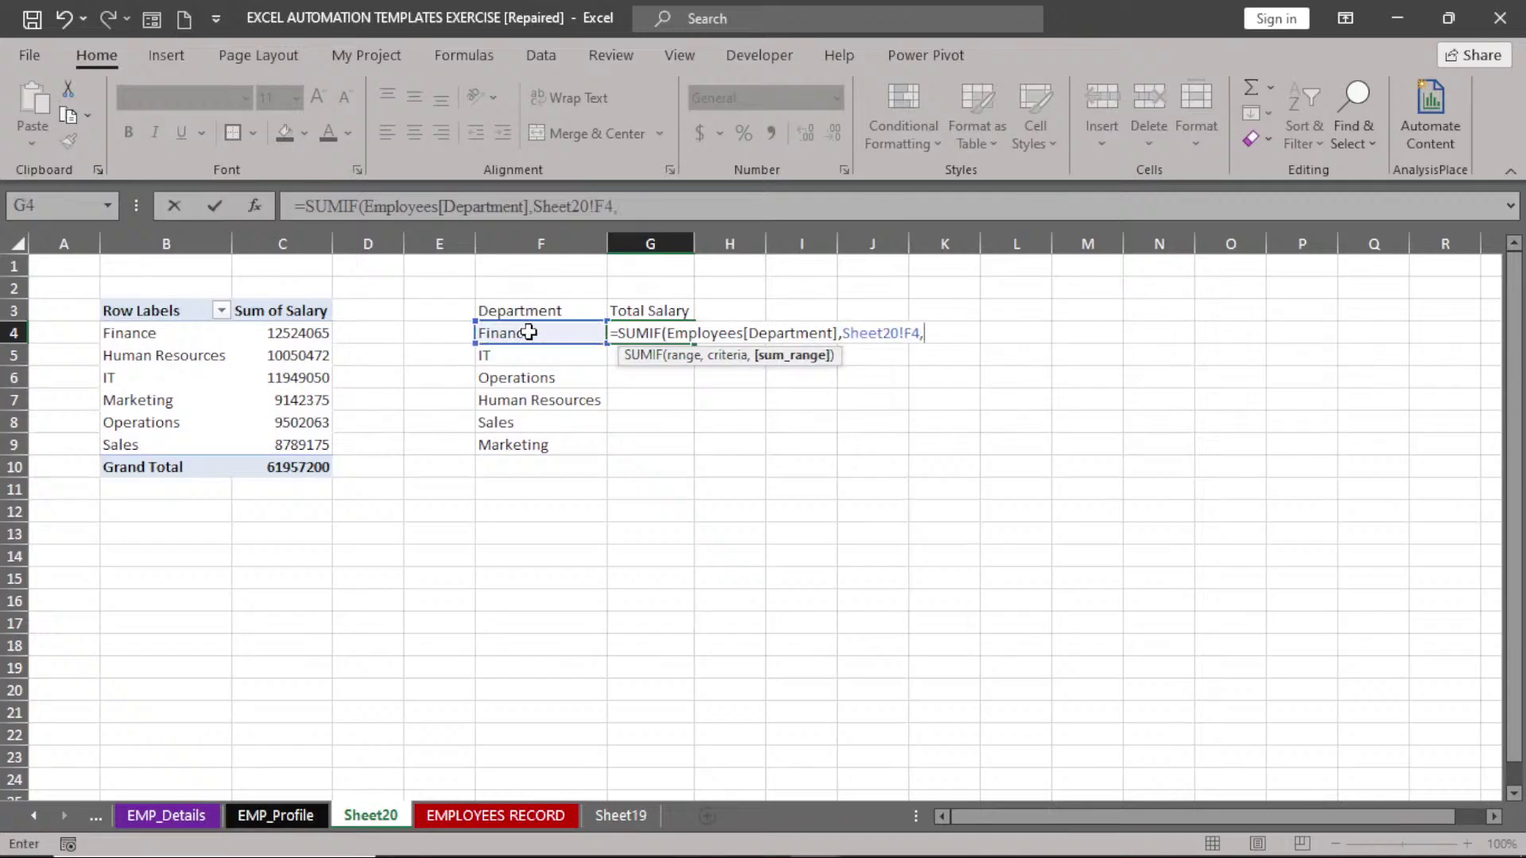
- Complete the SUMIF formula in G4 with Employees[Salary] as the sum range
left_click(508, 818)
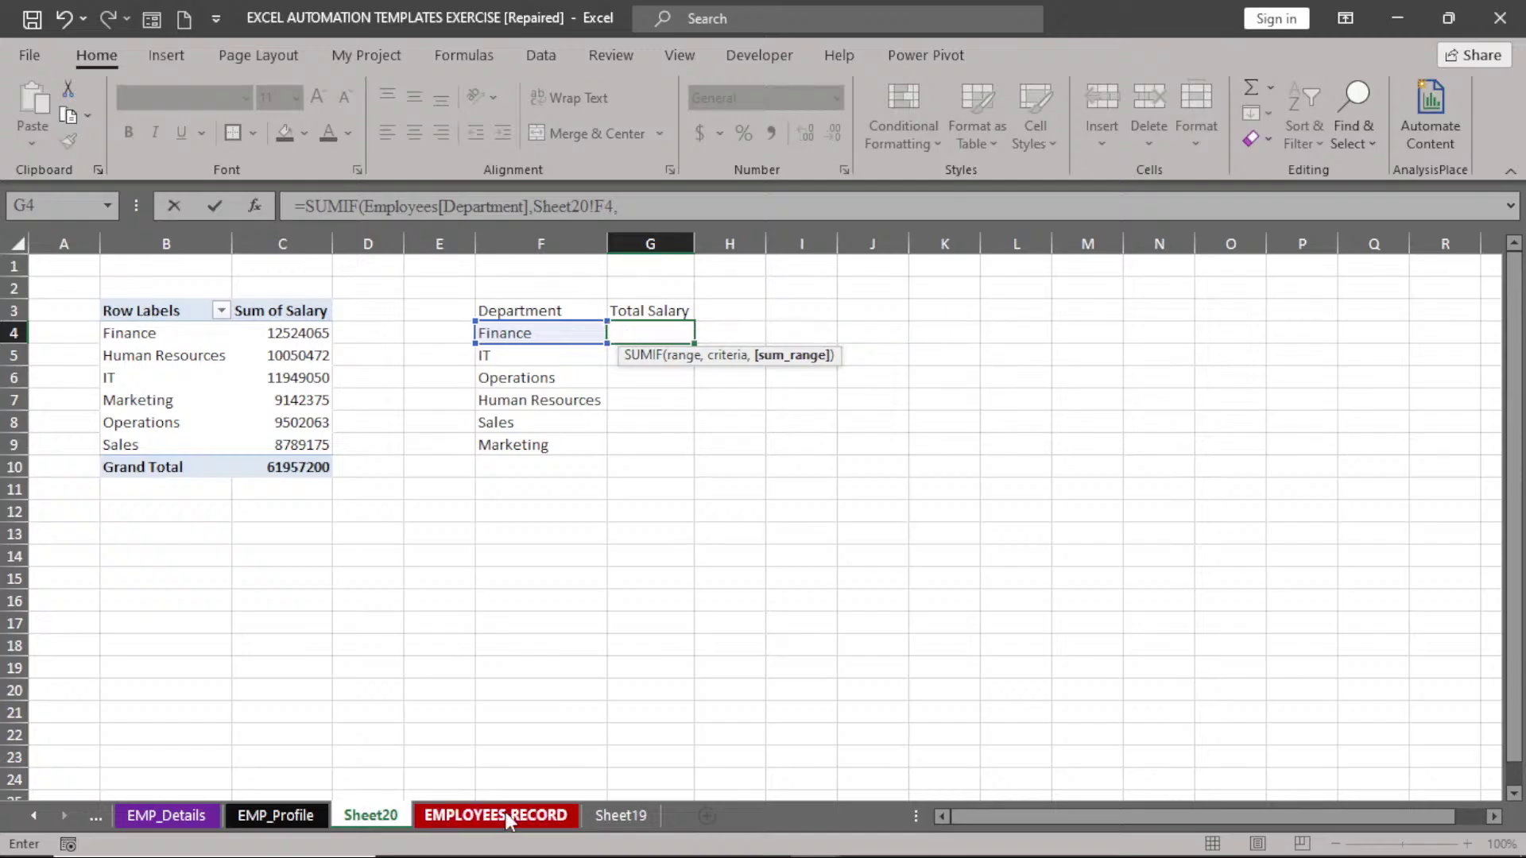
mouse_move(1514, 266)
left_mouse_down()
mouse_move(1515, 316)
mouse_move(1514, 266)
left_mouse_up()
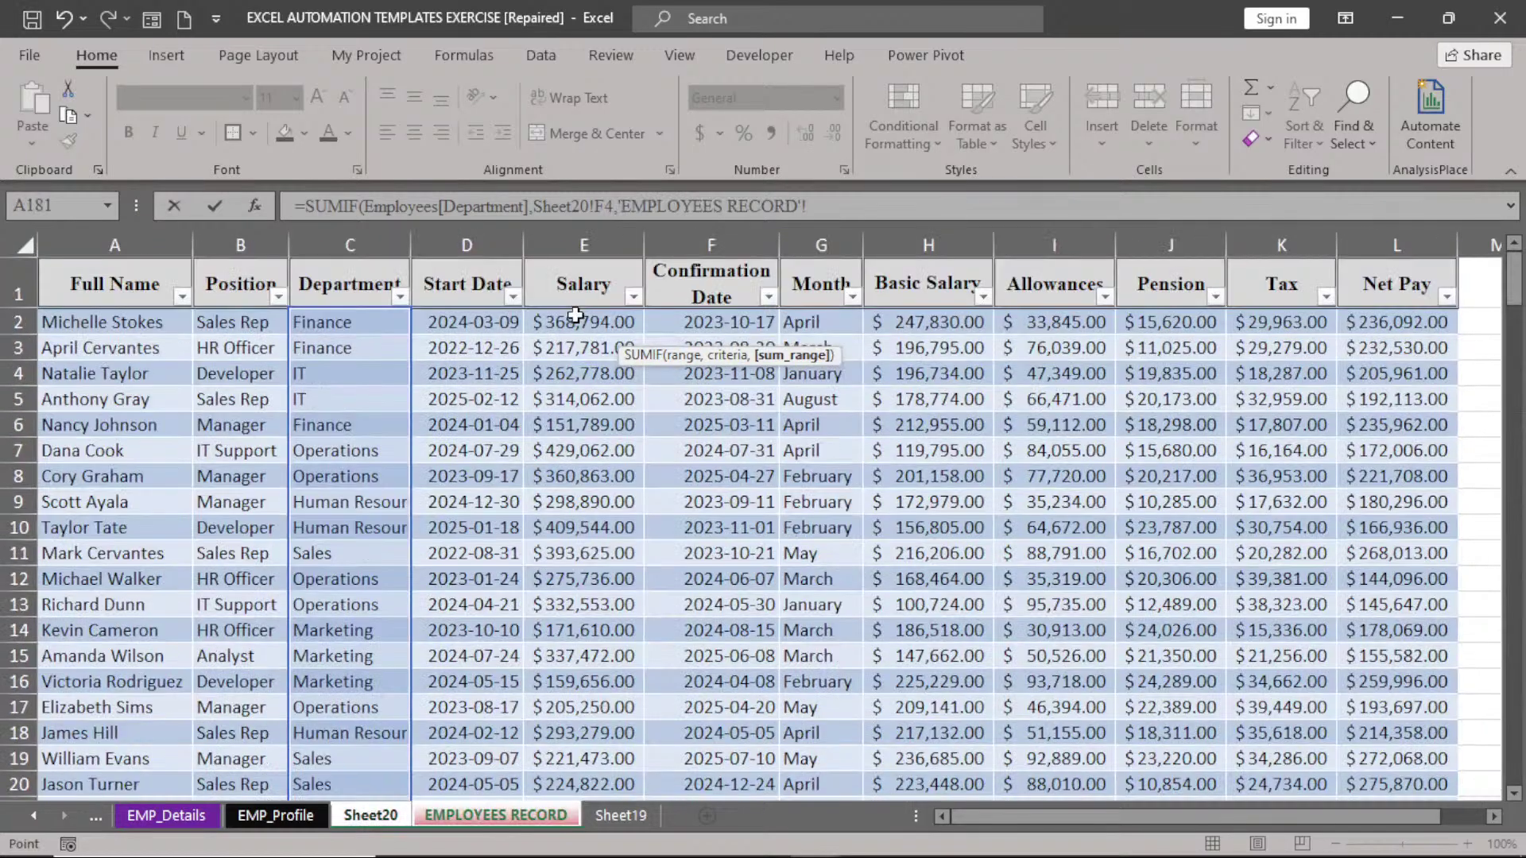
left_click(576, 315)
key("ctrl+Return")
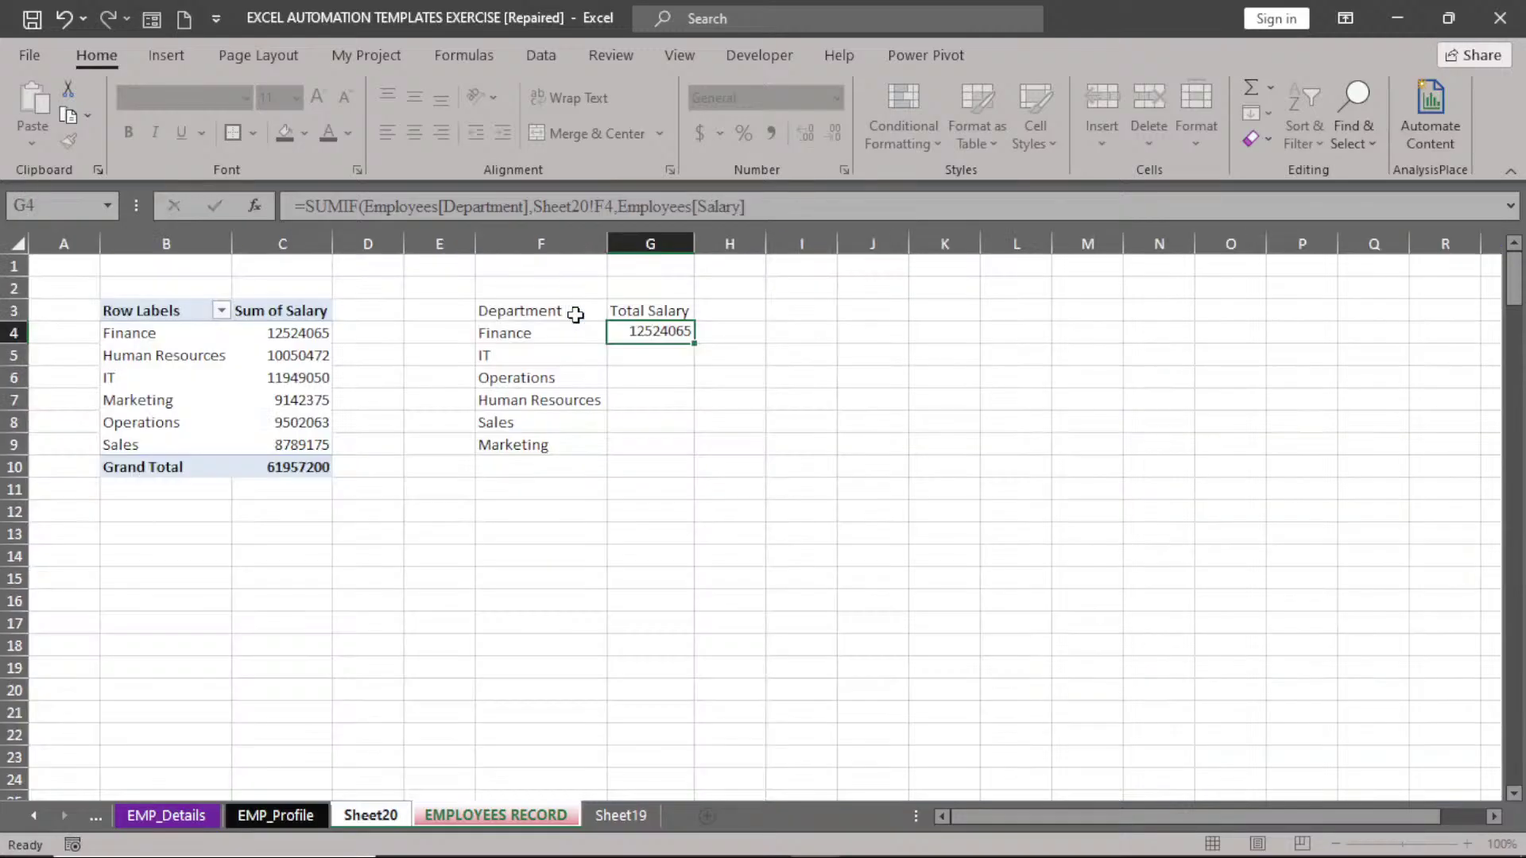
key("Return")
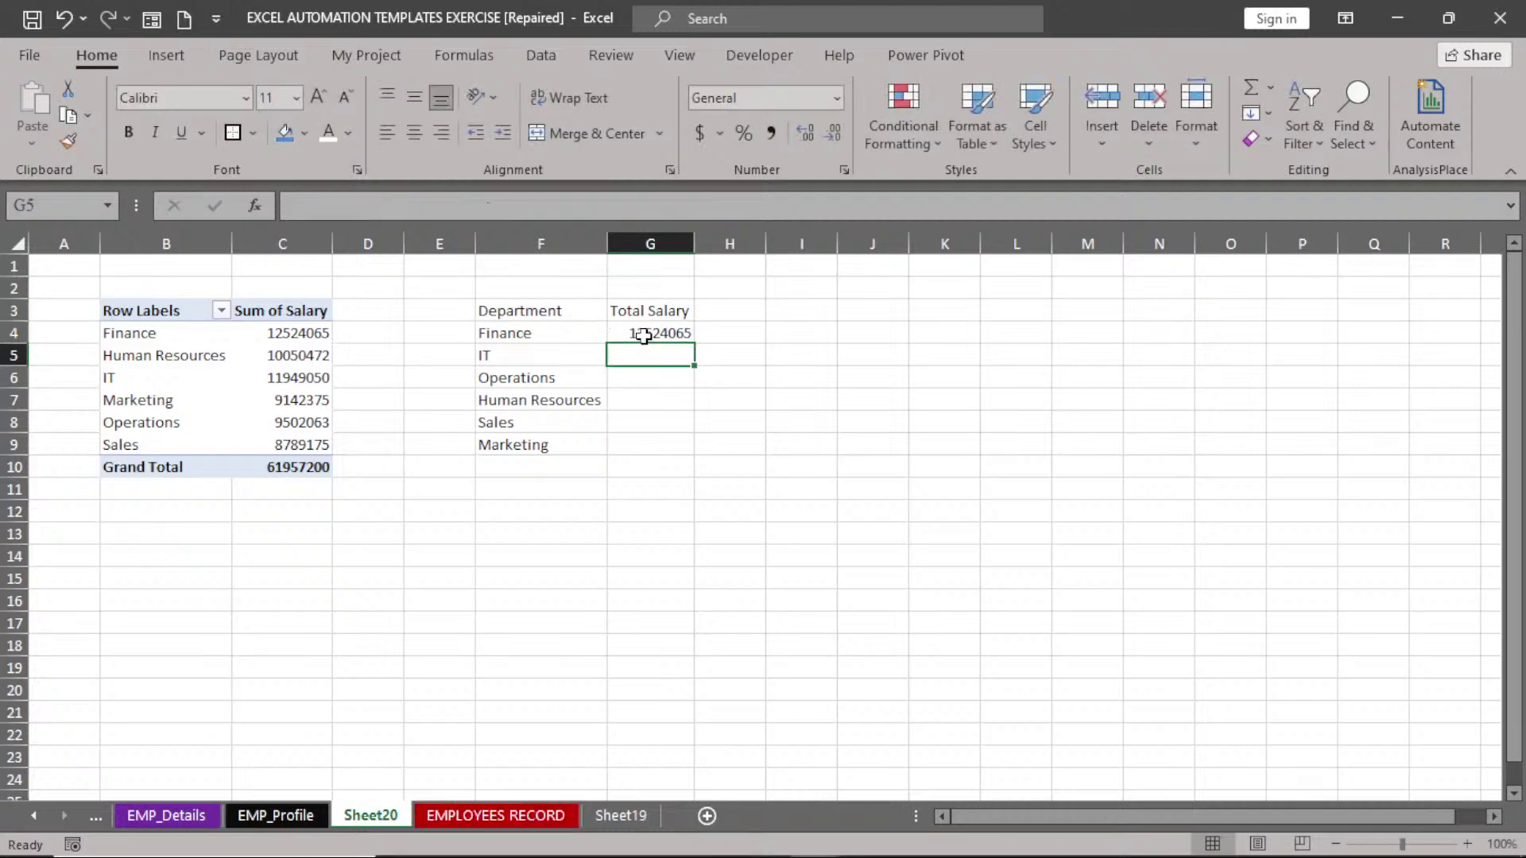
mouse_move(293, 340)
left_click(659, 333)
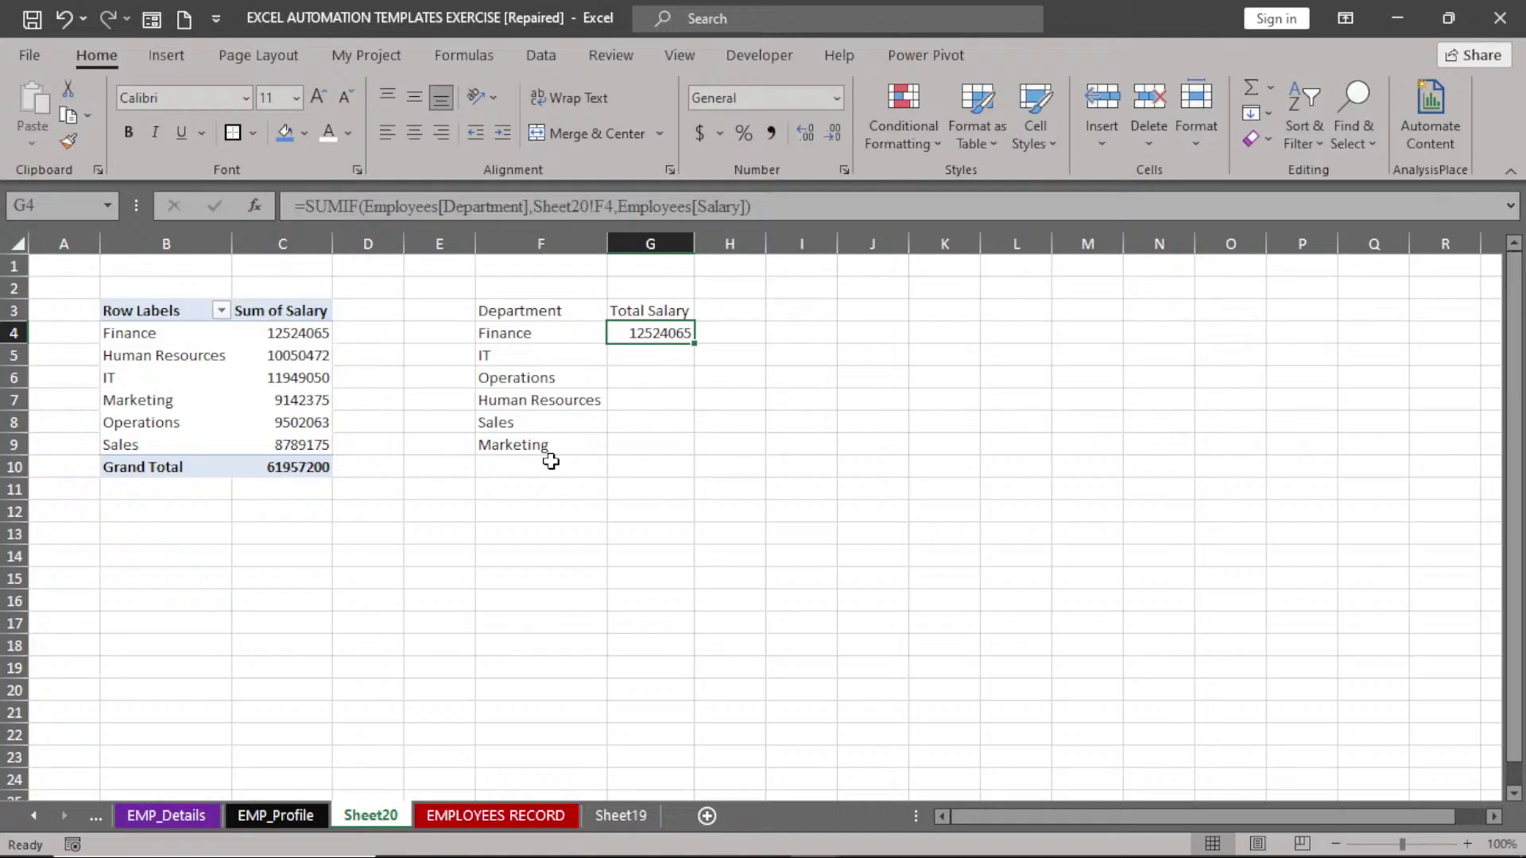
- Add the Salary field a second time to the pivot table's values
left_click(197, 398)
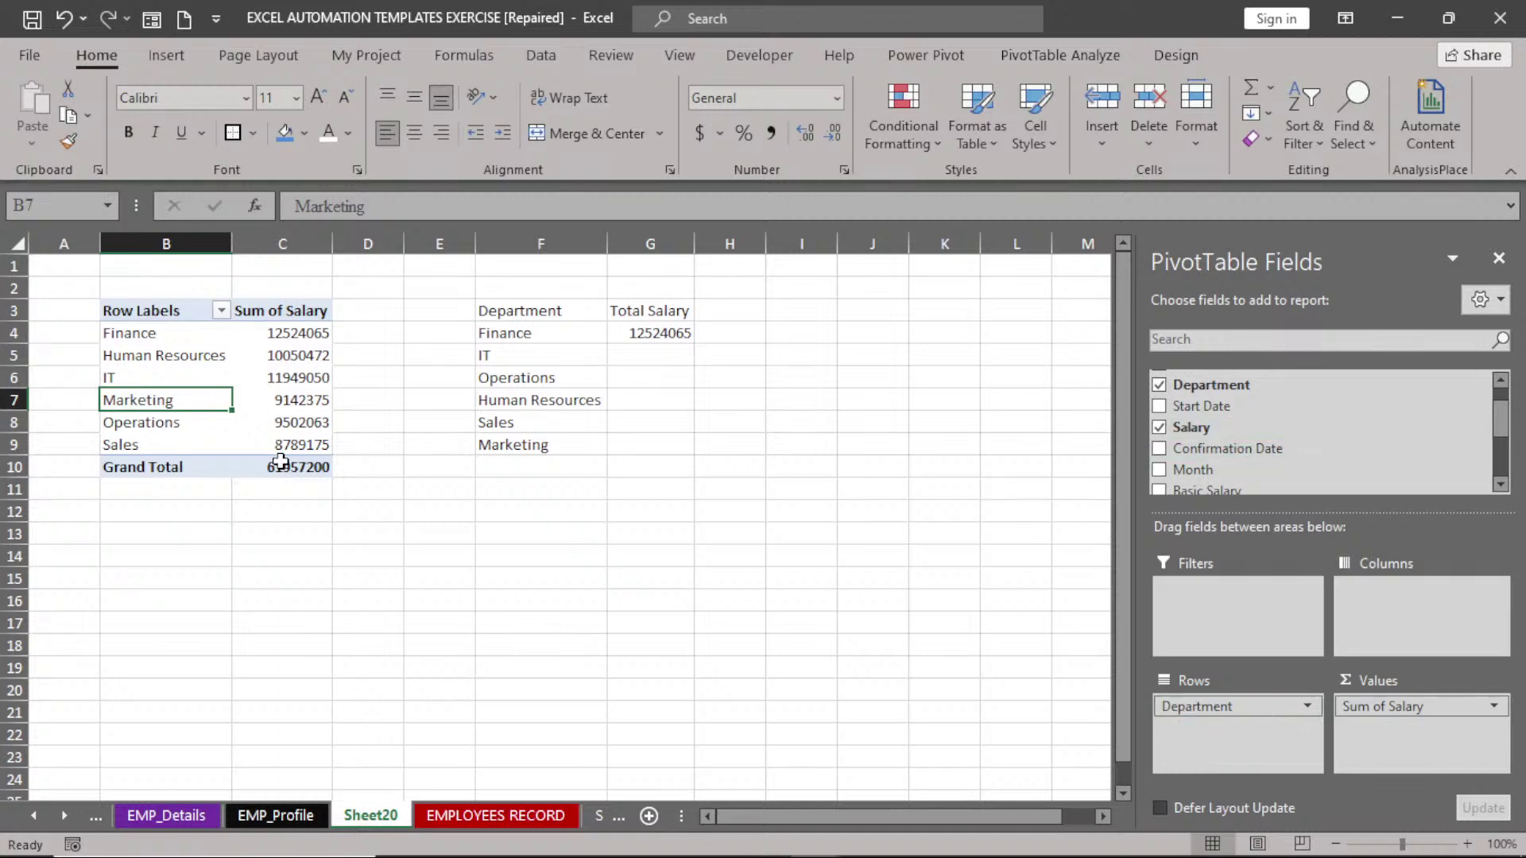
mouse_move(281, 460)
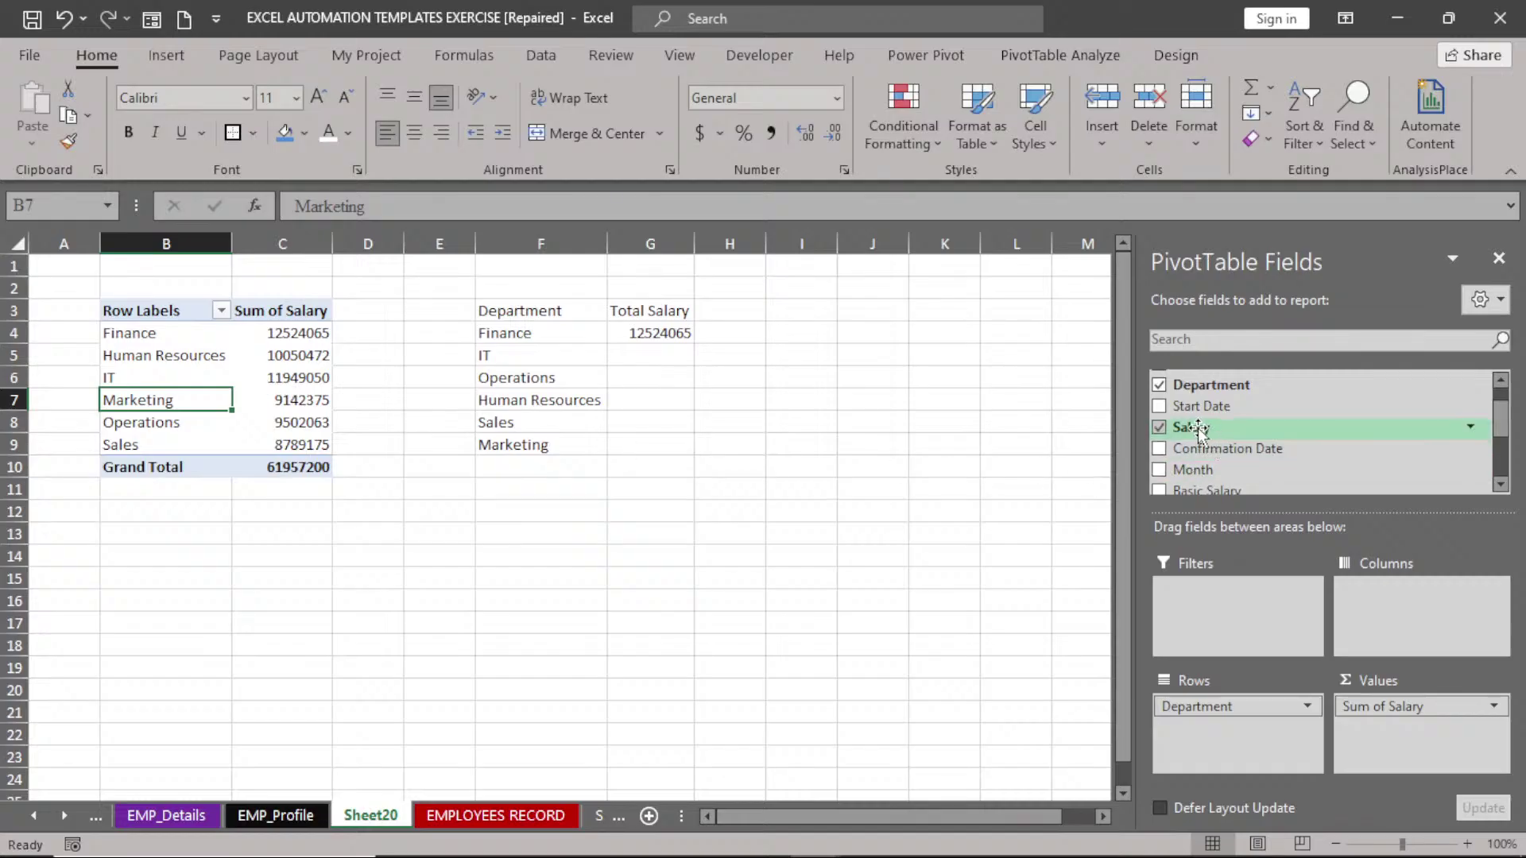
left_click_drag(1200, 430, 1378, 737)
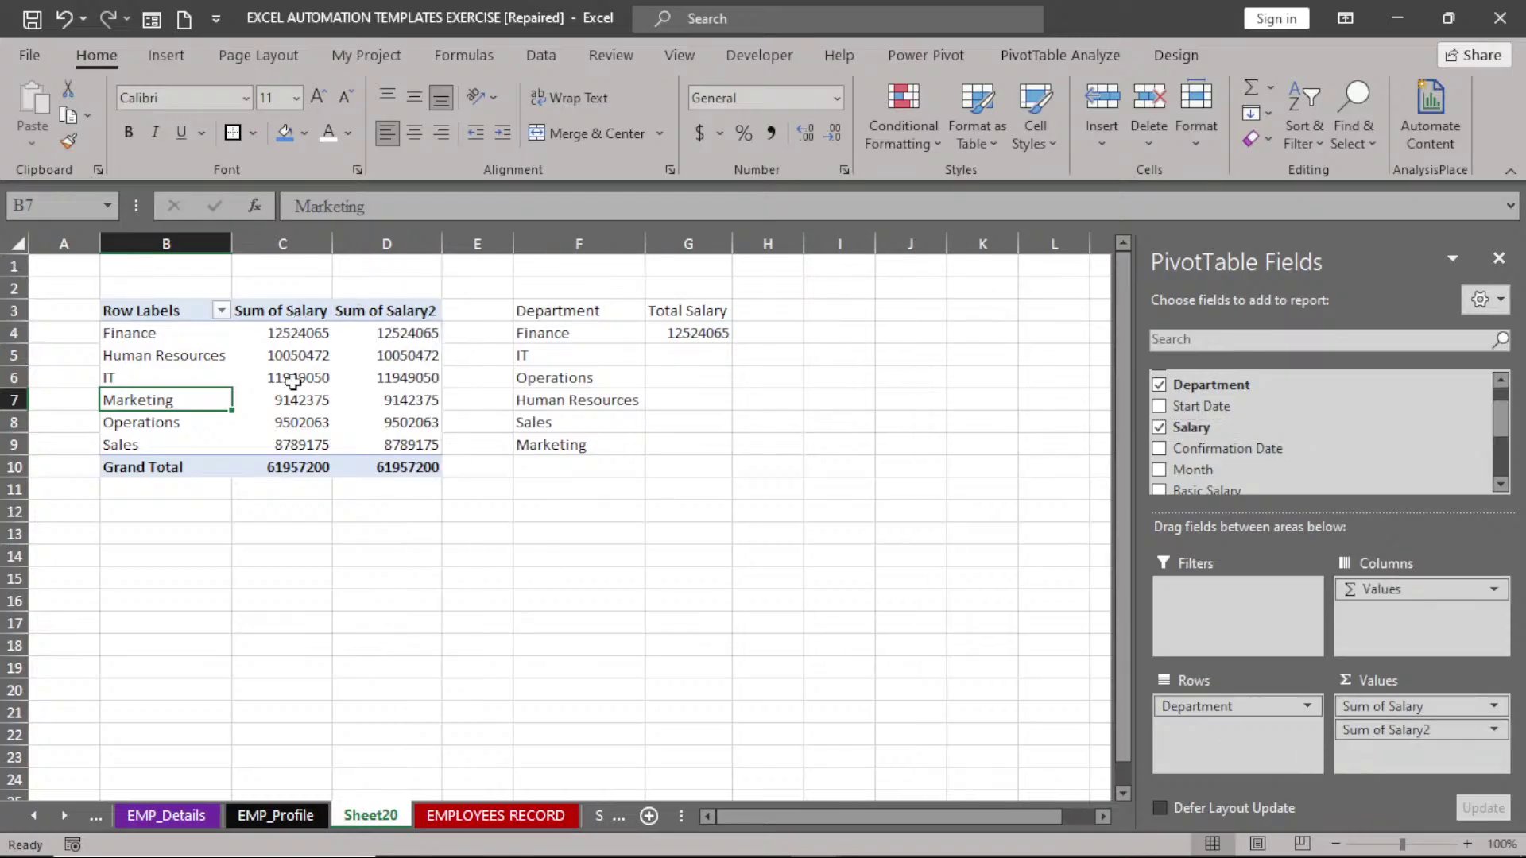
left_click(394, 352)
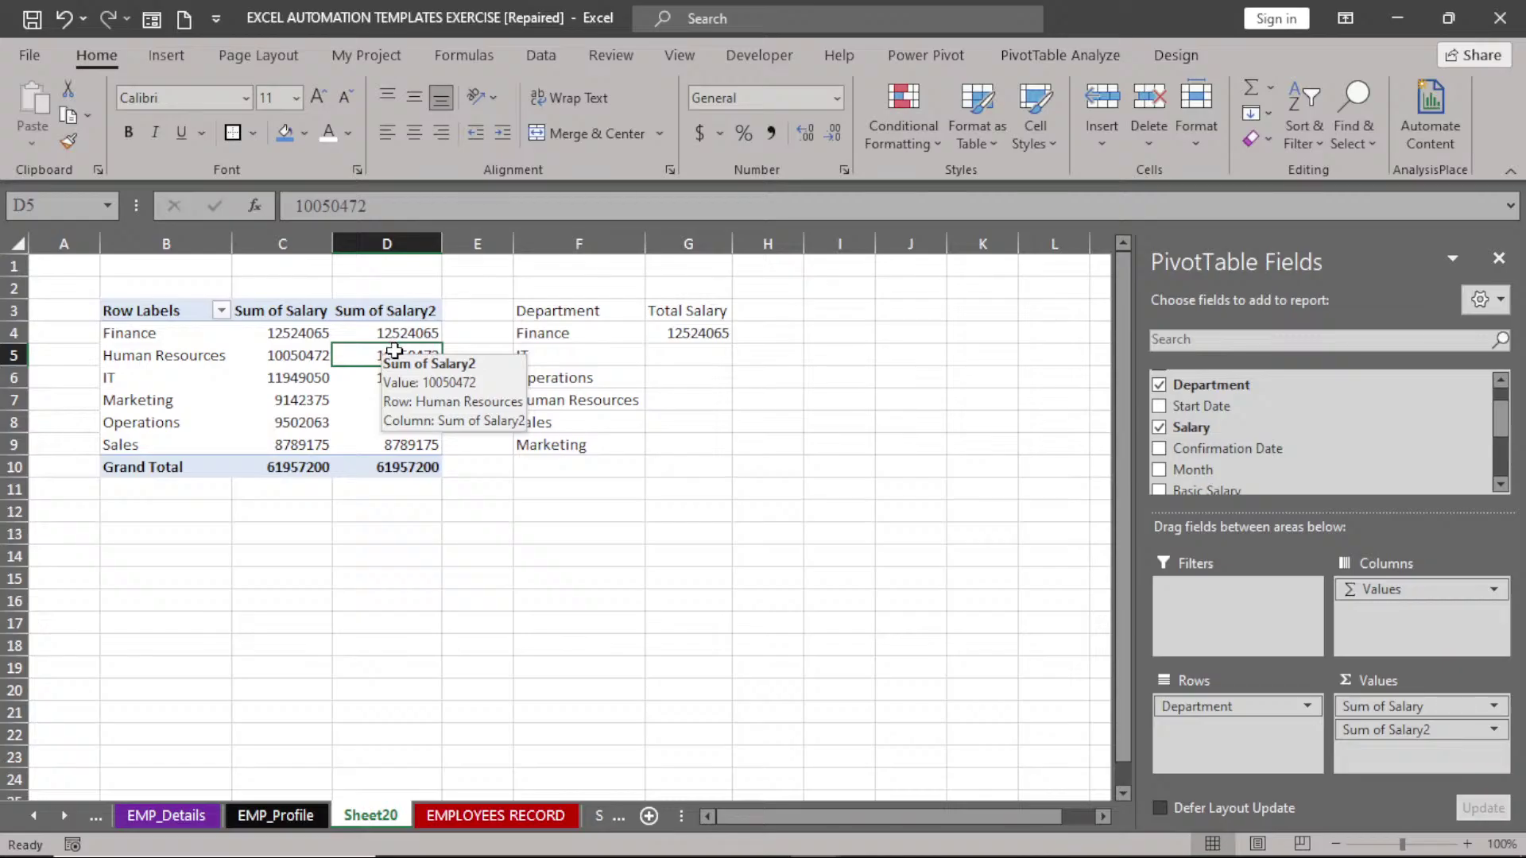
right_click(394, 351)
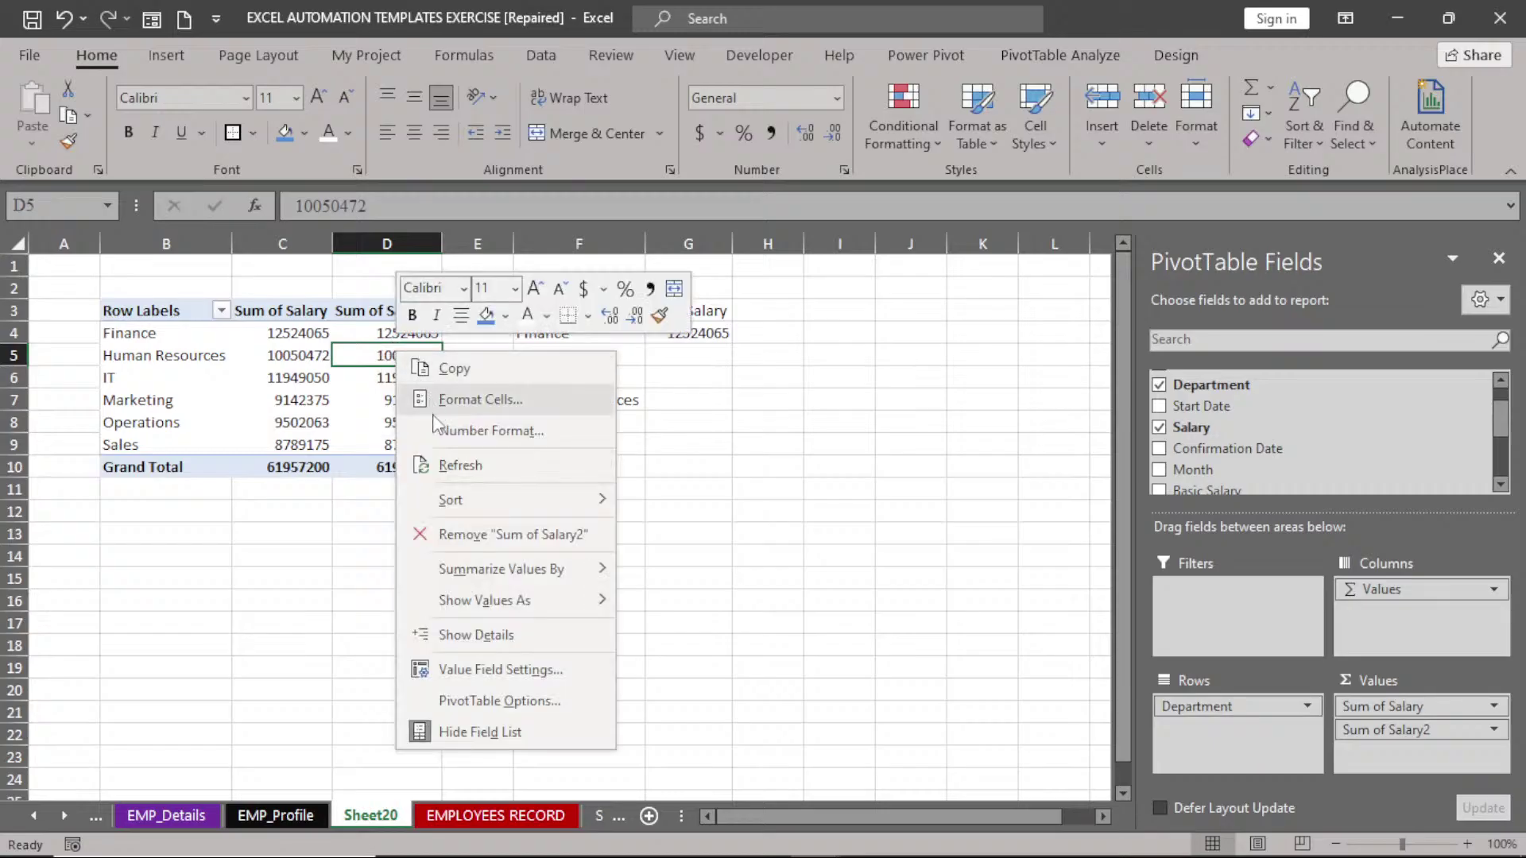
left_click(530, 701)
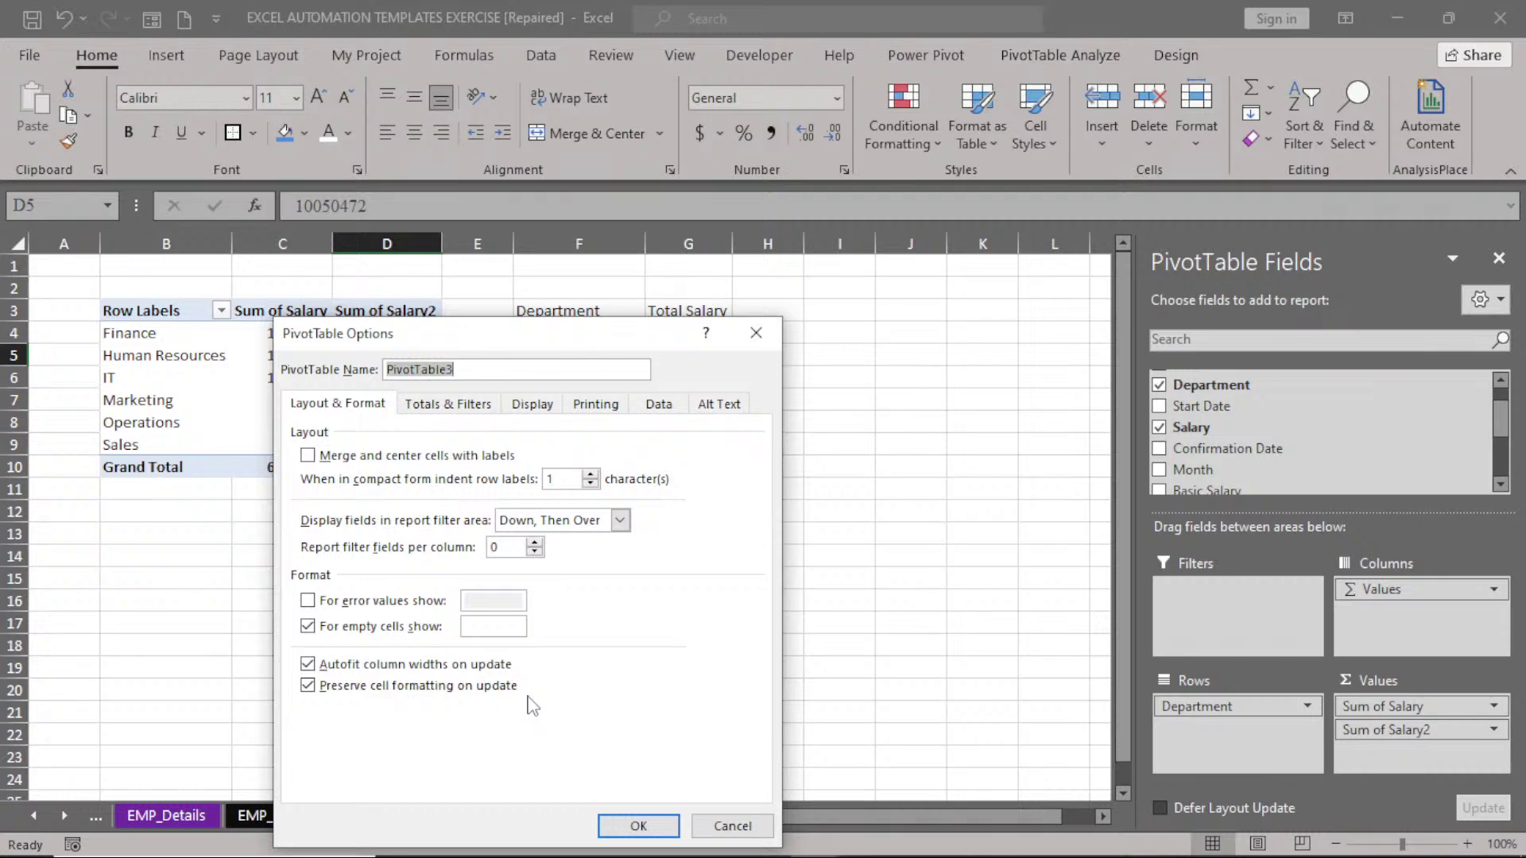
key("Escape")
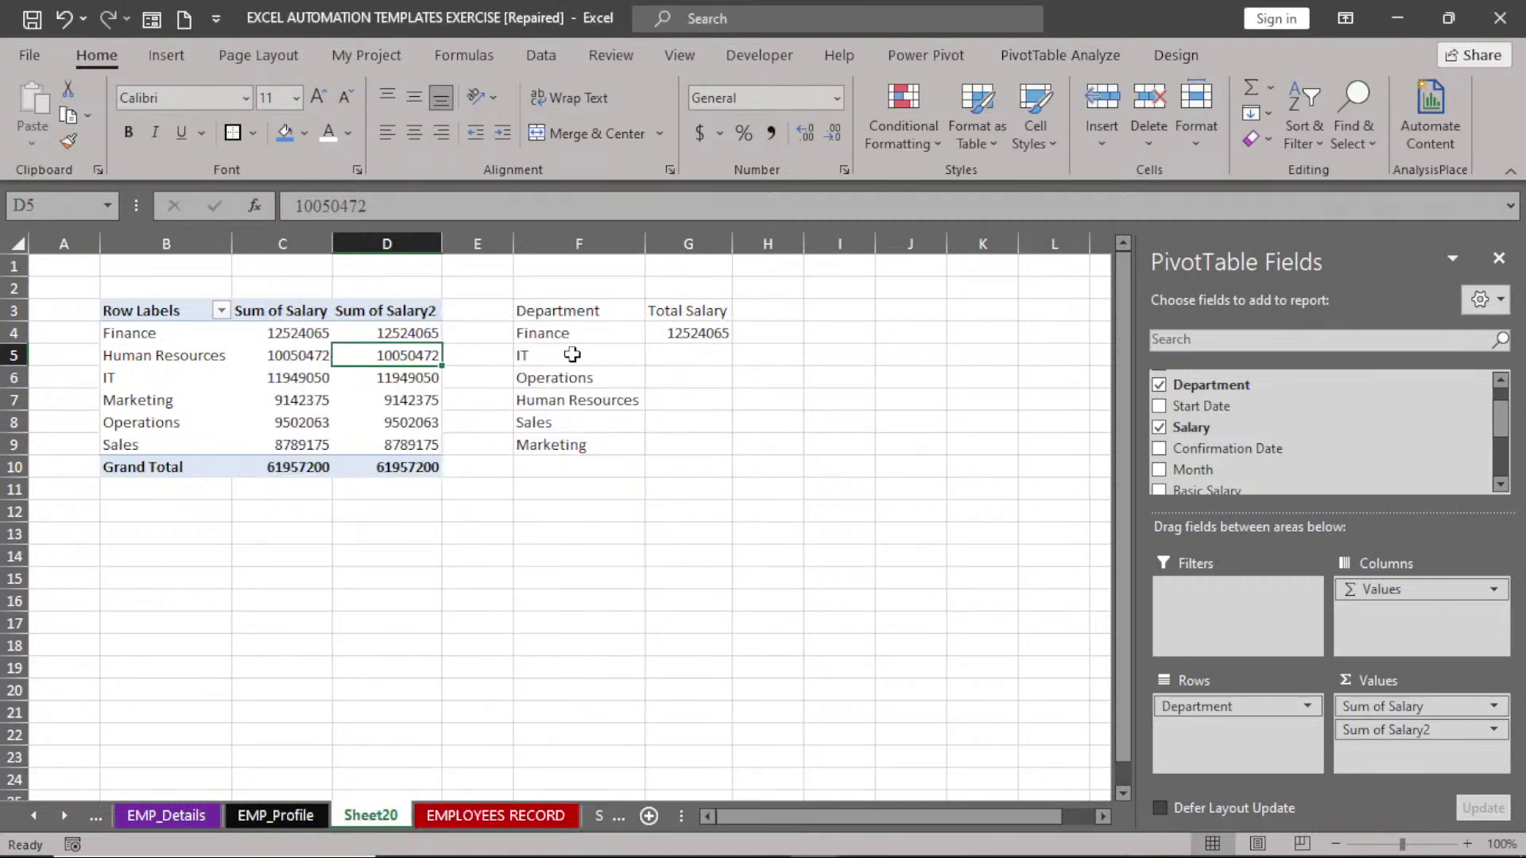
- Show the pivot table's second salary column as % of Grand Total
right_click(377, 351)
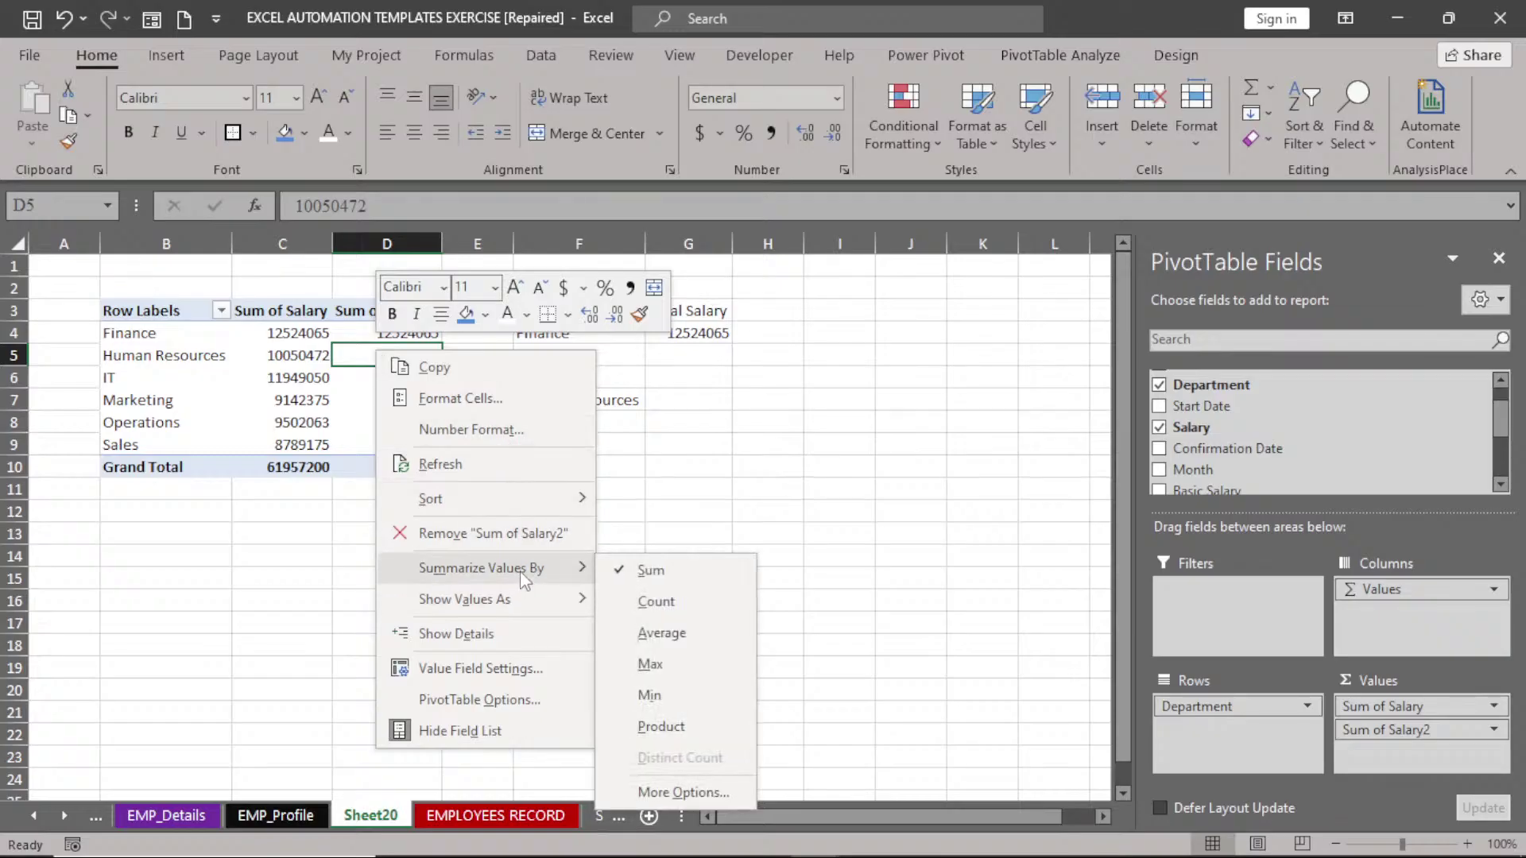
mouse_move(528, 606)
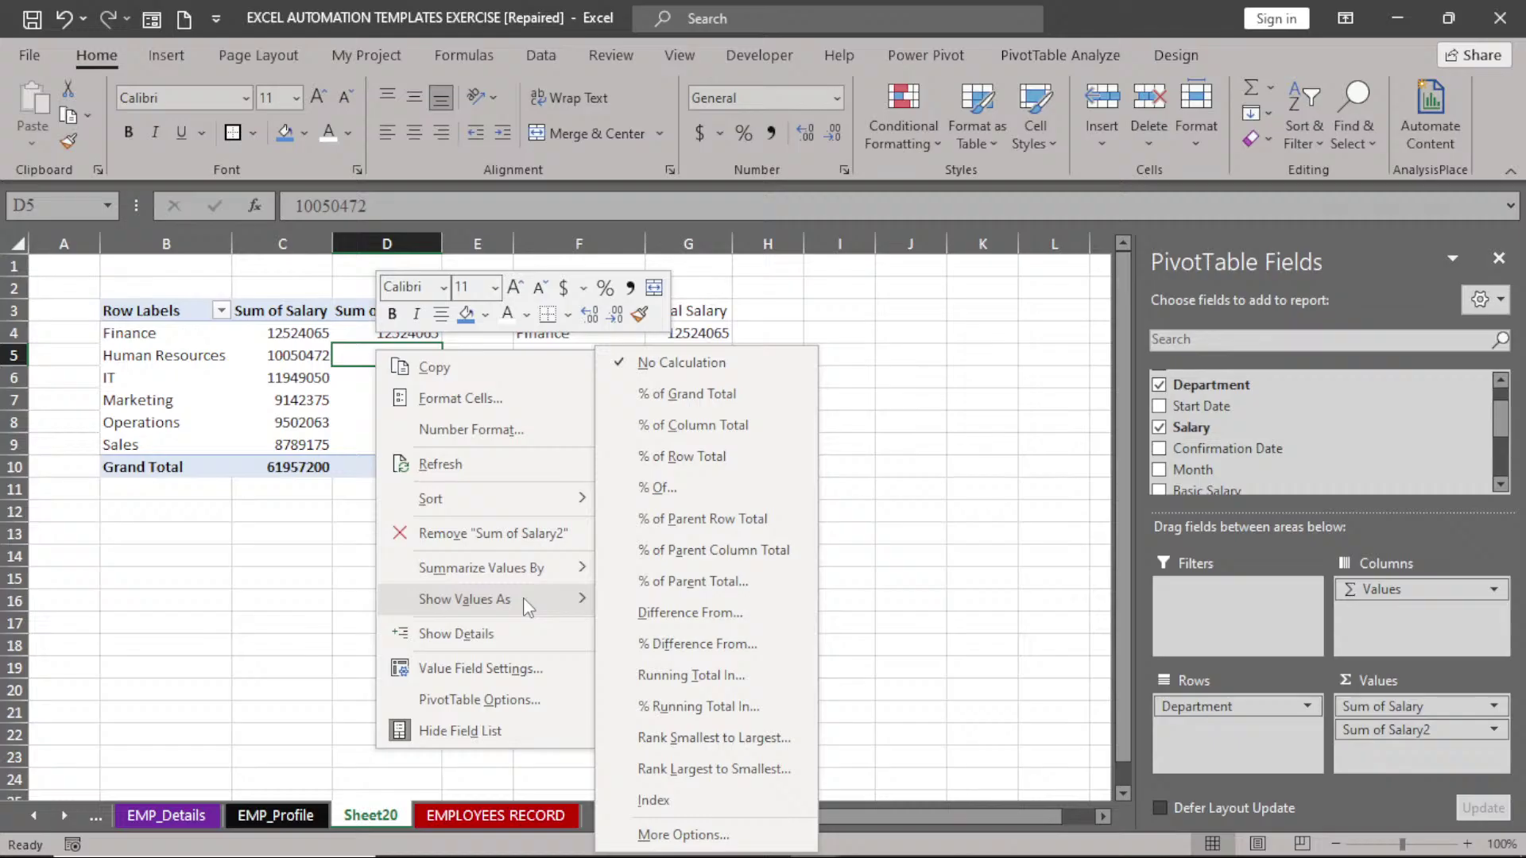
left_click(671, 402)
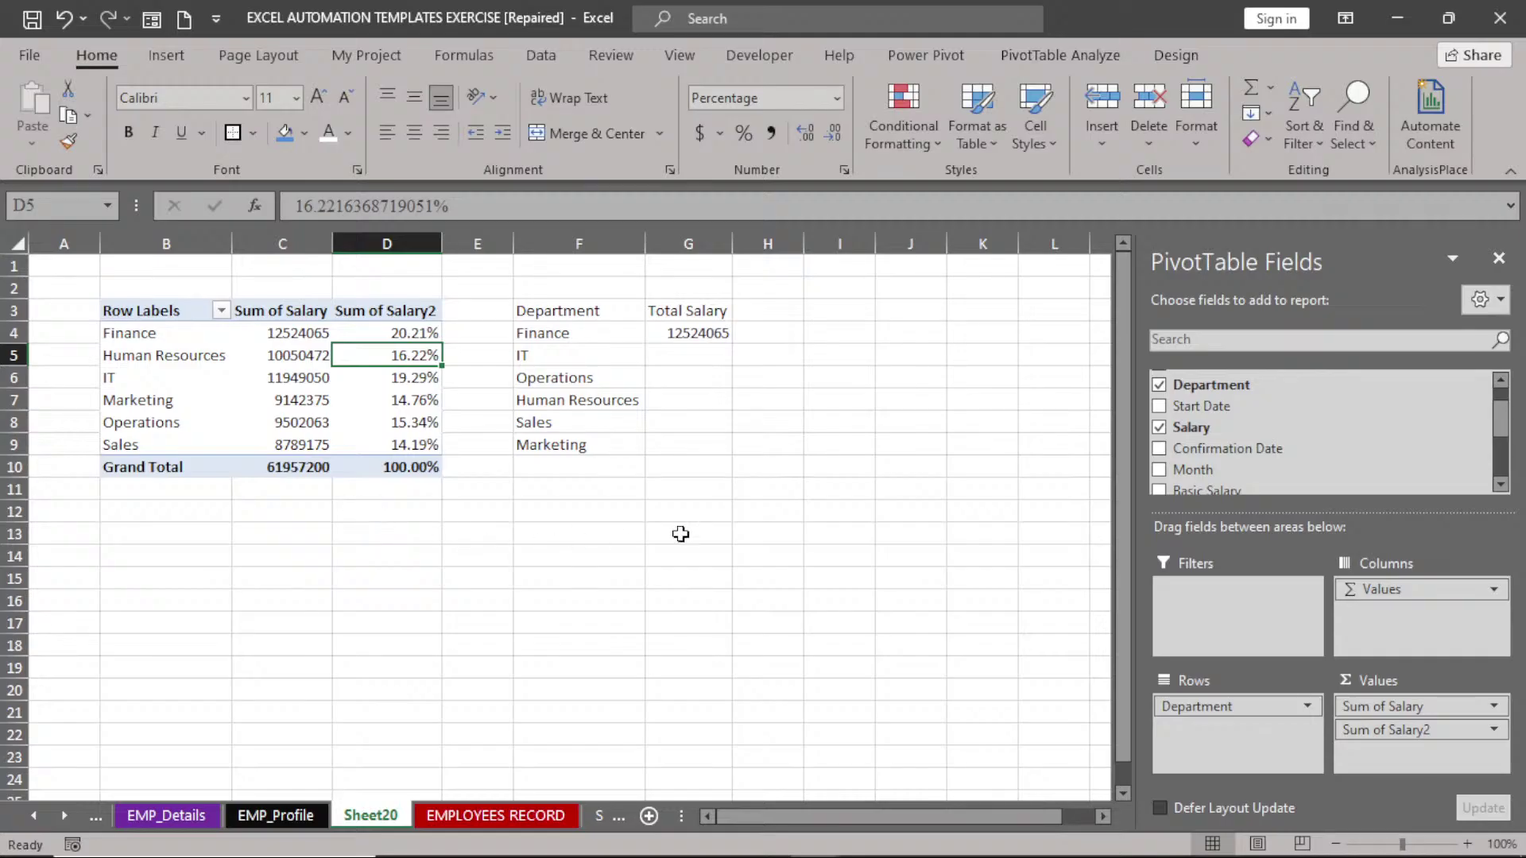
left_click(691, 487)
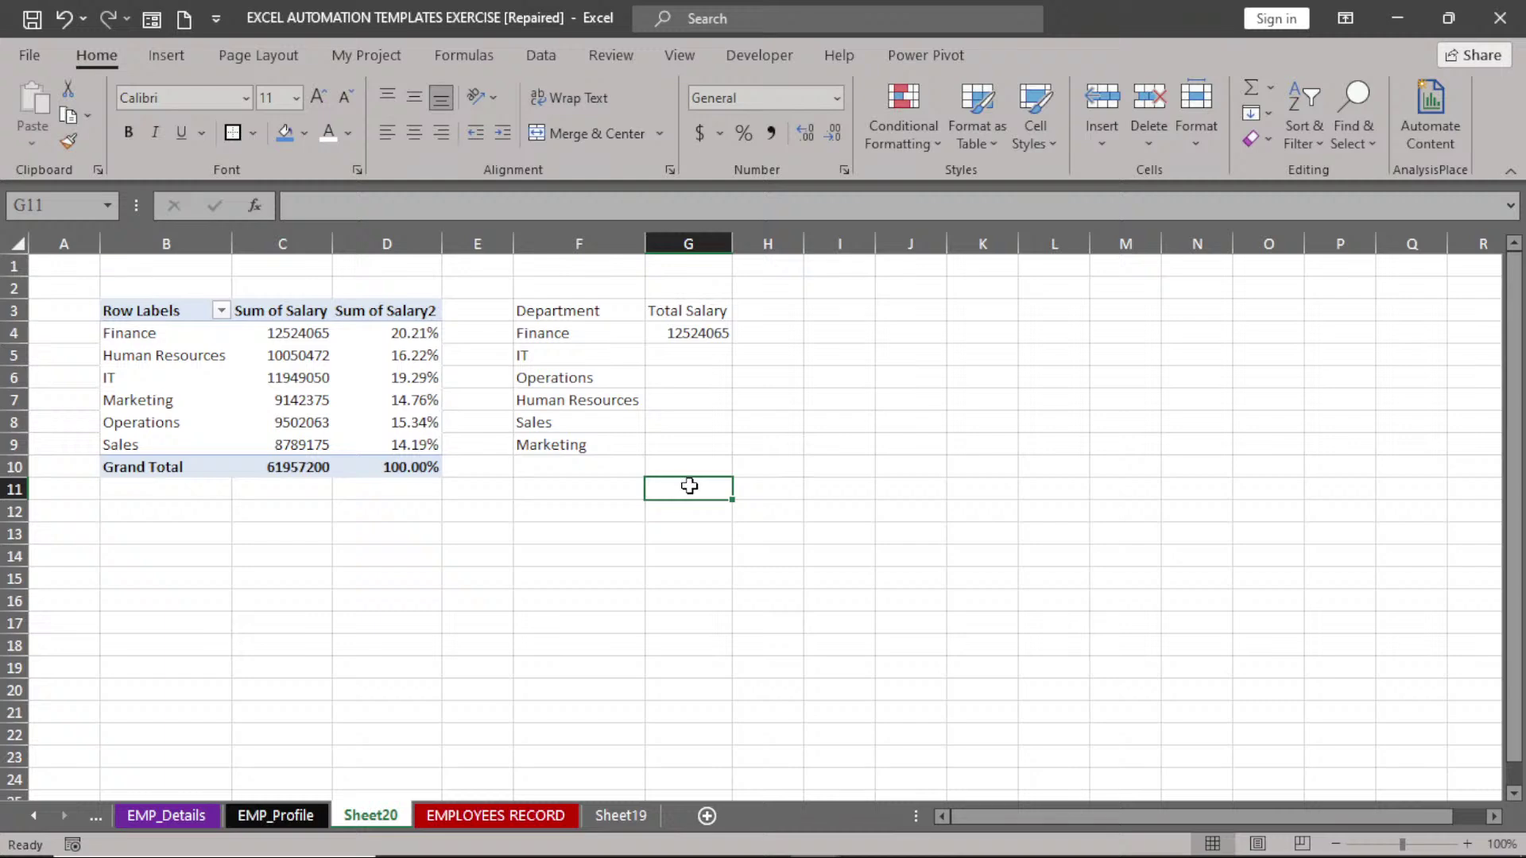
type("=")
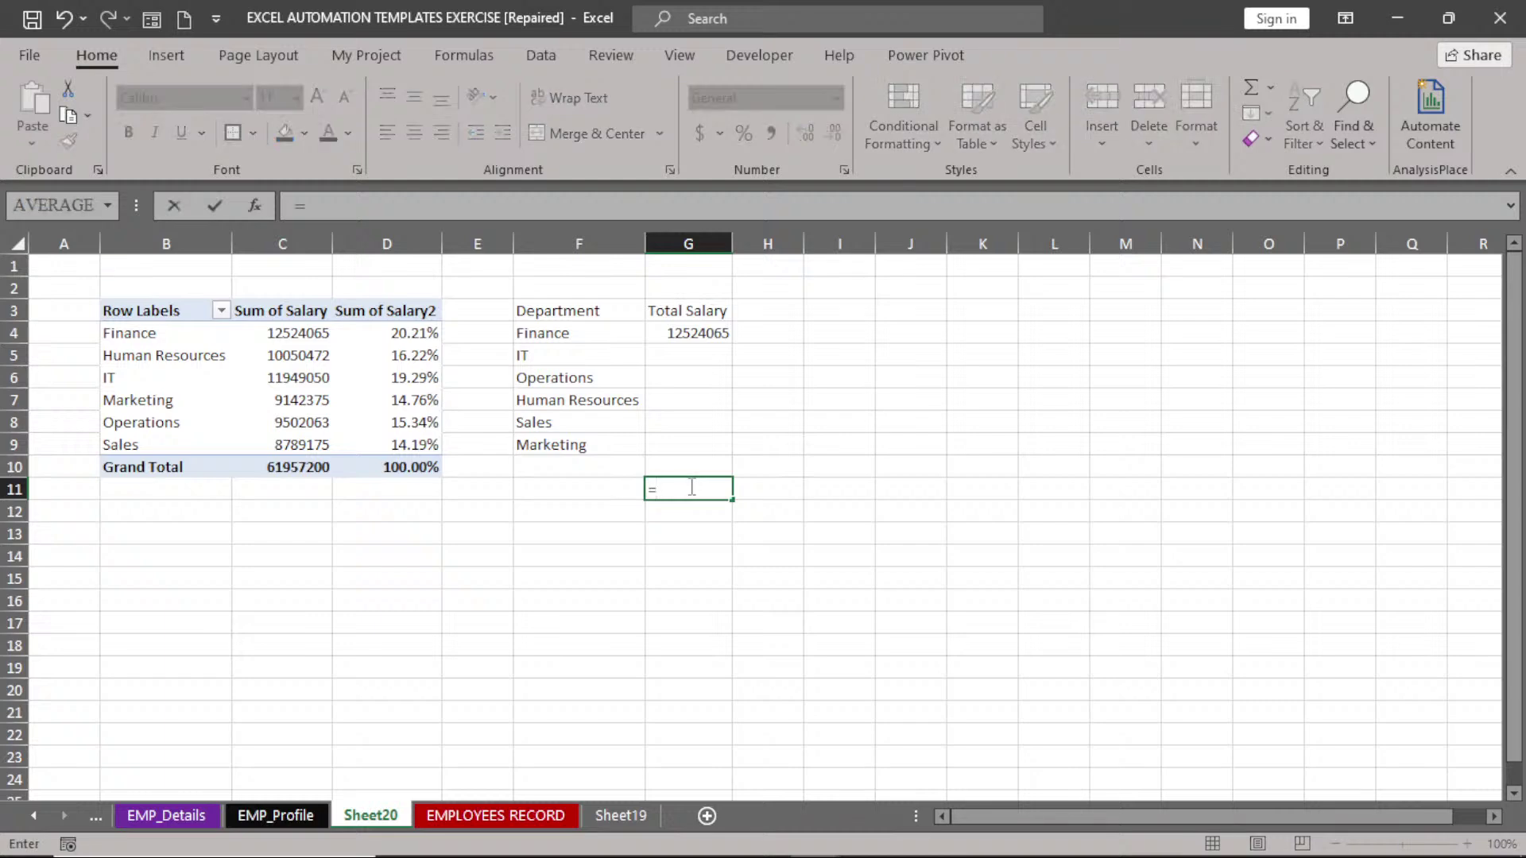
left_click(295, 335)
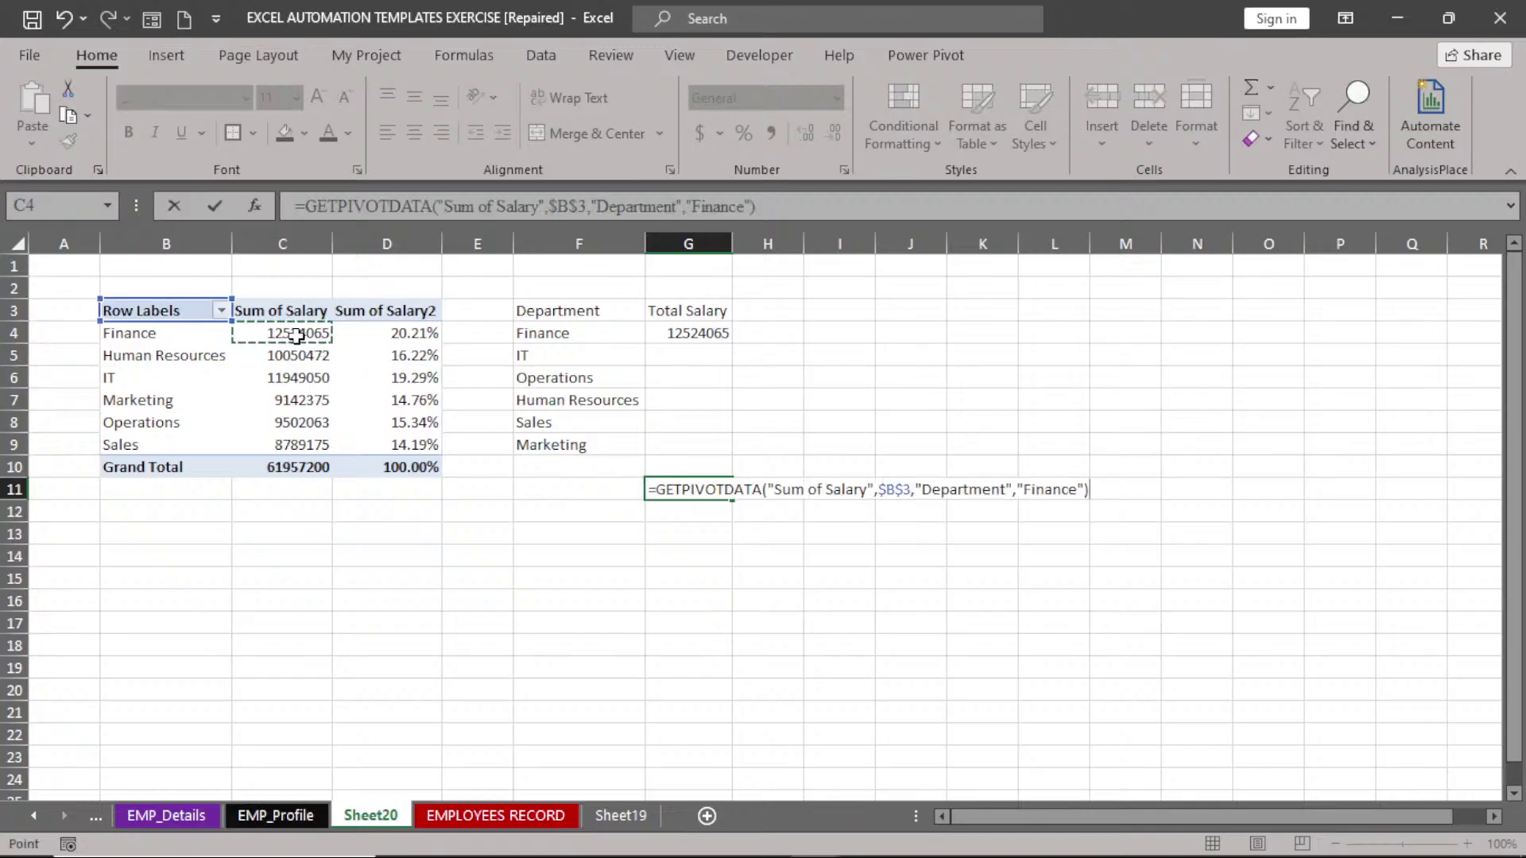
type("/")
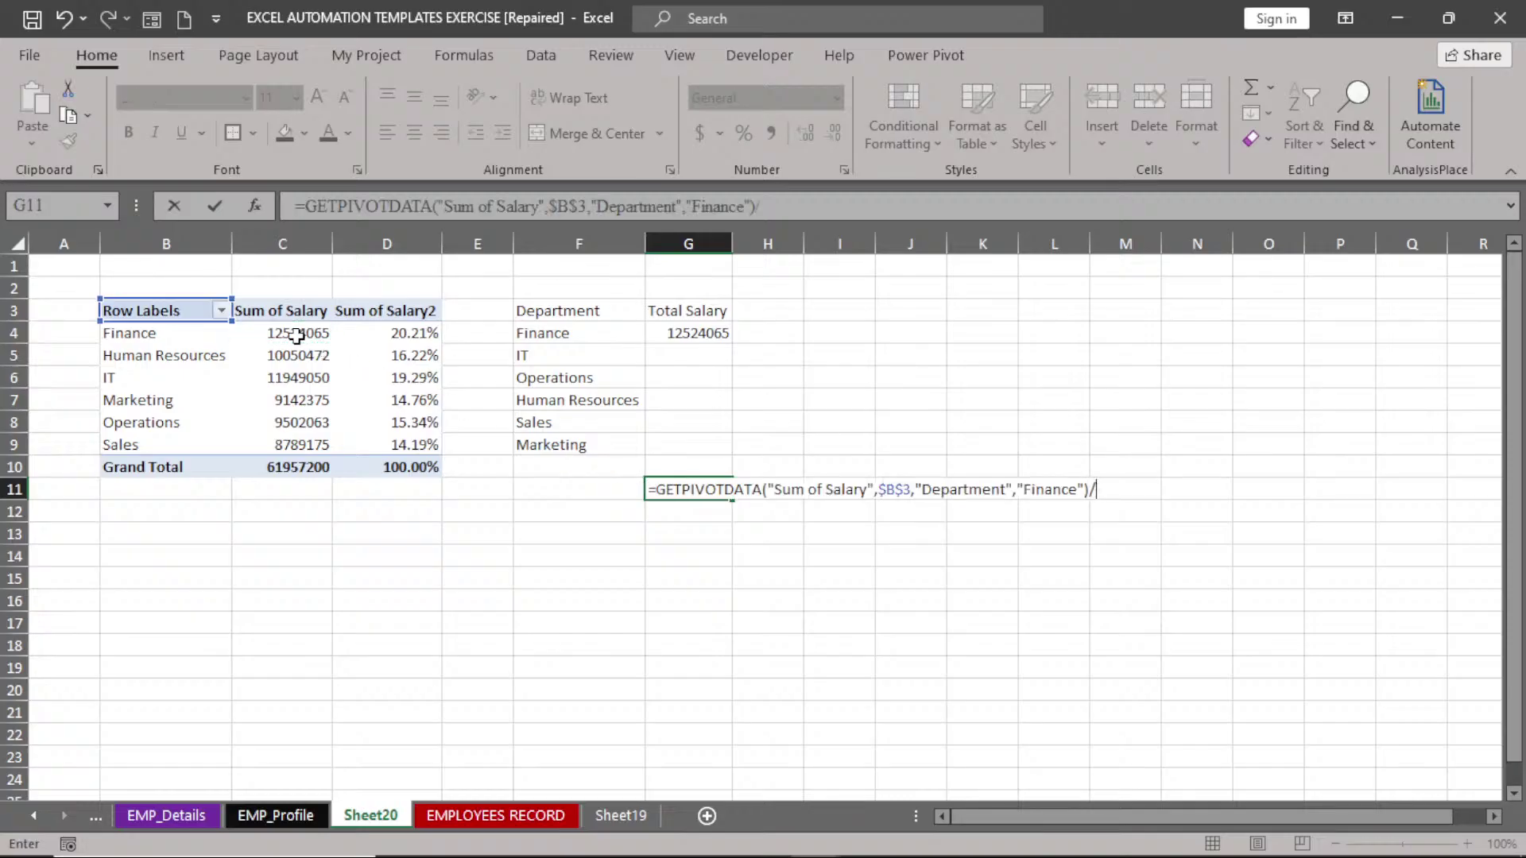
left_click(291, 470)
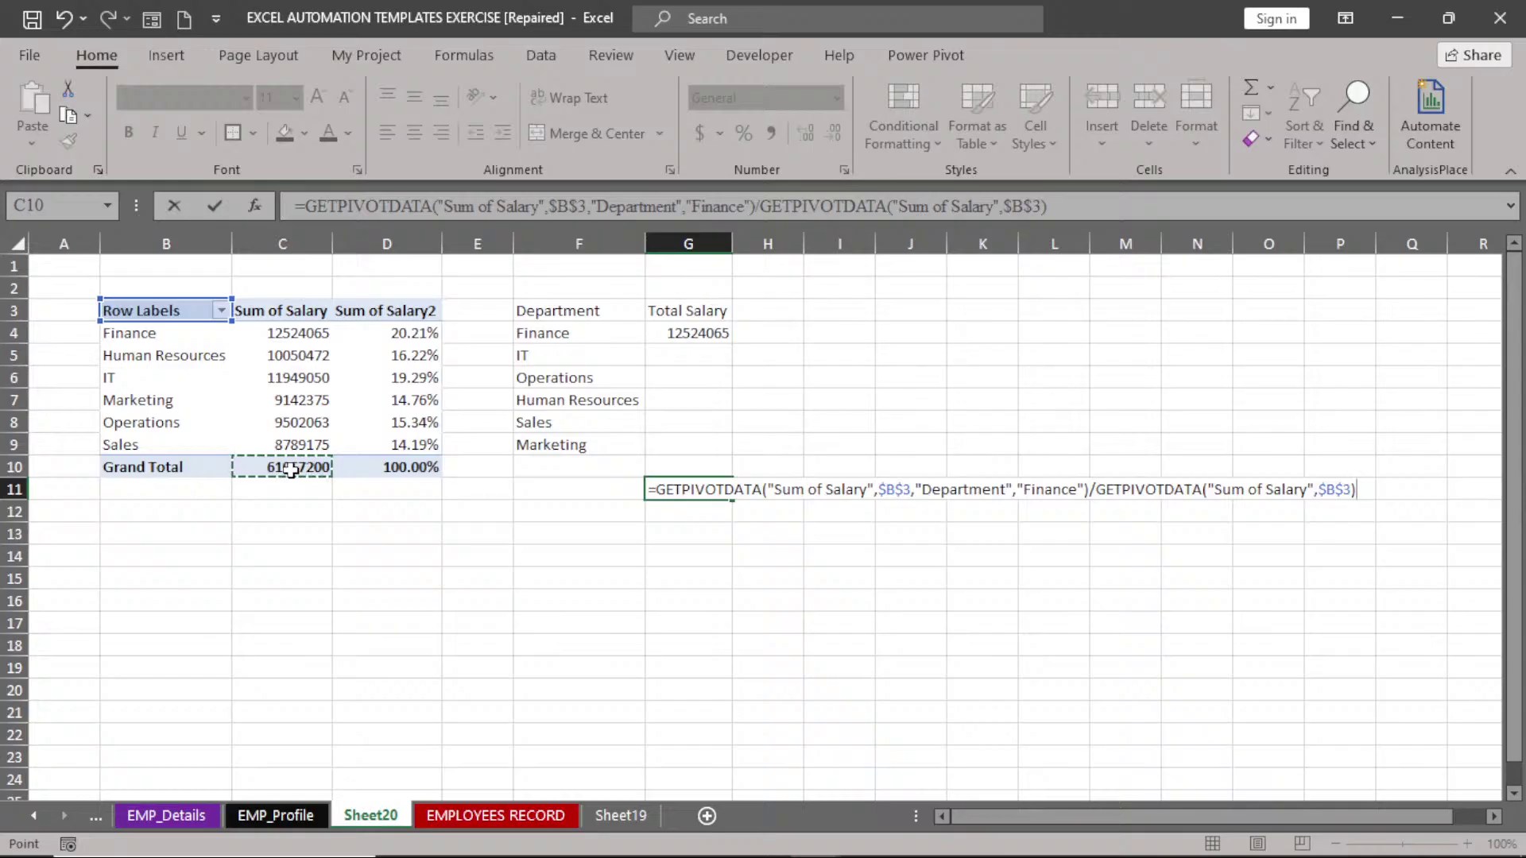
key("BackSpace")
key("BackSpace")
key("BackSpace")
key("BackSpace")
key("BackSpace")
key("BackSpace")
key("BackSpace")
key("BackSpace")
key("BackSpace")
key("BackSpace")
key("BackSpace")
key("BackSpace")
key("BackSpace")
key("BackSpace")
key("BackSpace")
key("BackSpace")
key("BackSpace")
key("BackSpace")
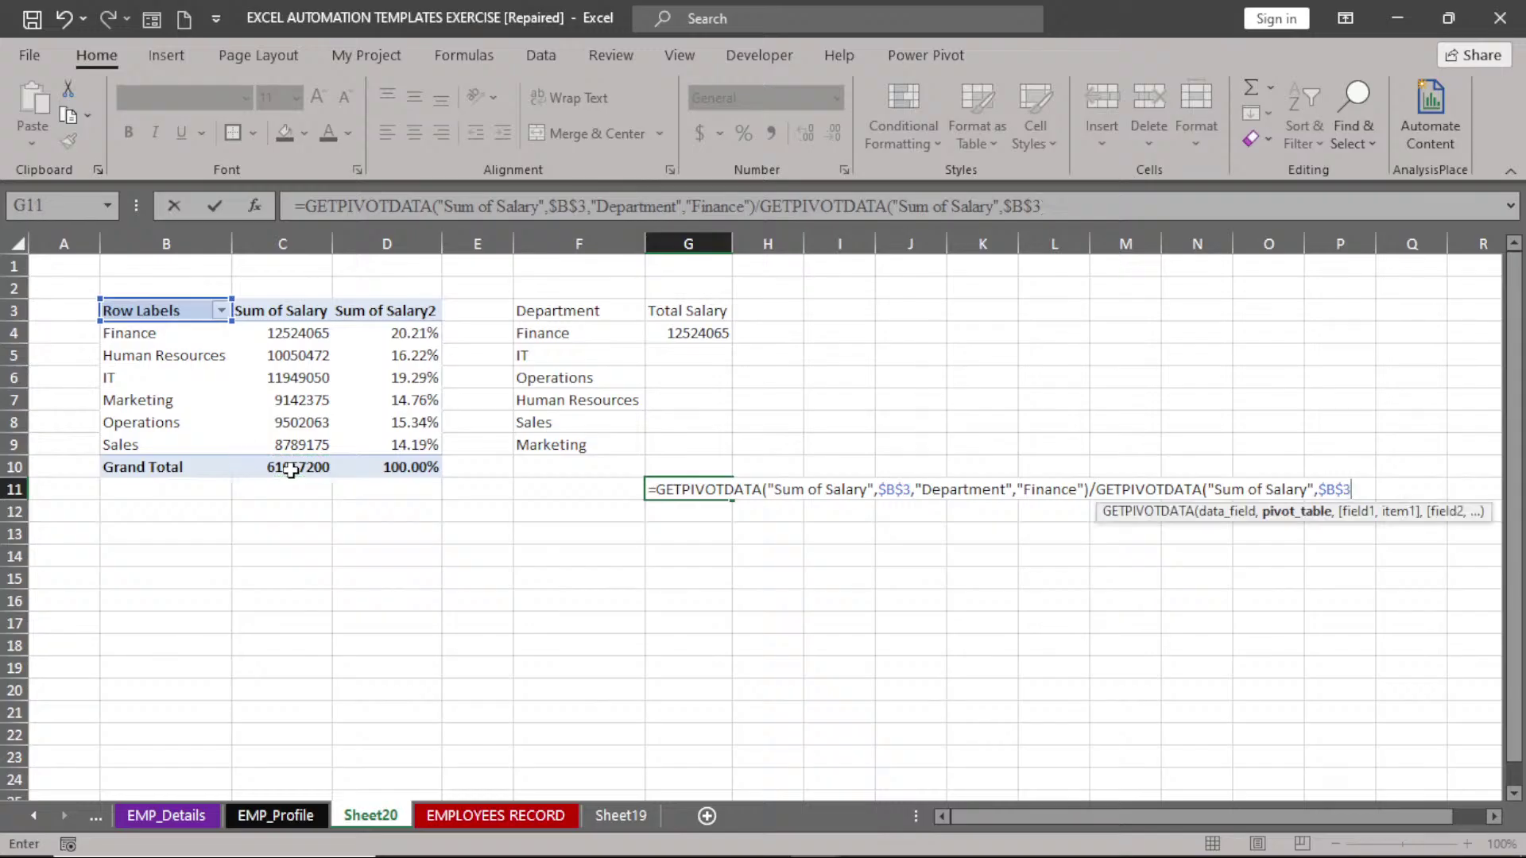
key("BackSpace")
key("BackSpace")
key("BackSpace")
key("BackSpace")
key("BackSpace")
key("BackSpace")
key("BackSpace")
key("BackSpace")
key("BackSpace")
key("BackSpace")
key("BackSpace")
key("BackSpace")
key("BackSpace")
key("BackSpace")
key("BackSpace")
key("BackSpace")
key("BackSpace")
key("BackSpace")
key("BackSpace")
key("BackSpace")
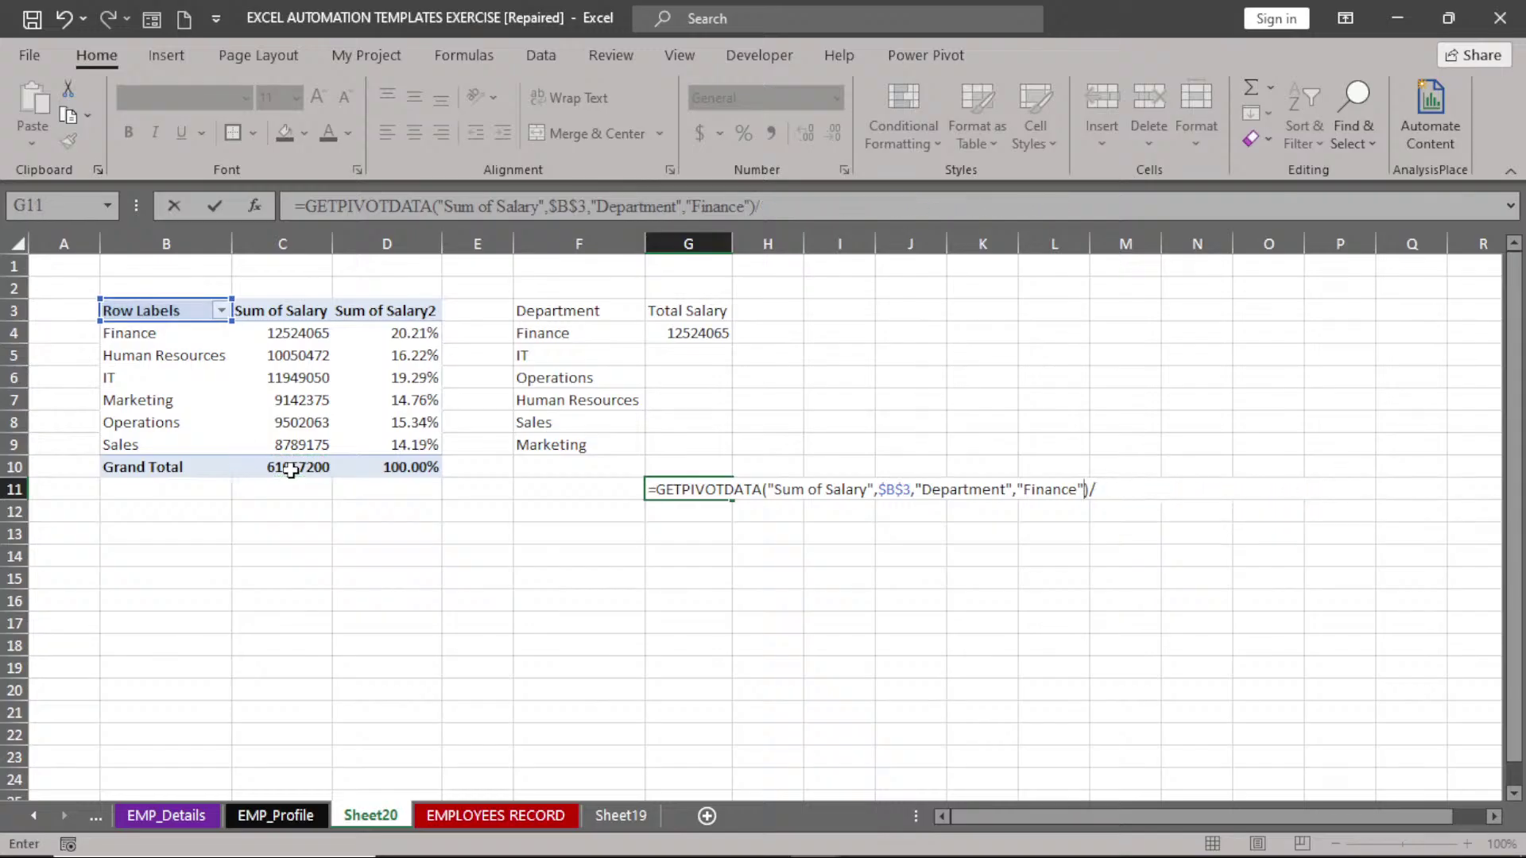
key("BackSpace")
key("BackSpace")
key("BackSpace")
key("BackSpace")
key("BackSpace")
key("BackSpace")
key("BackSpace")
key("BackSpace")
key("BackSpace")
key("BackSpace")
key("BackSpace")
key("BackSpace")
key("BackSpace")
key("BackSpace")
key("BackSpace")
key("BackSpace")
key("BackSpace")
key("BackSpace")
key("BackSpace")
key("BackSpace")
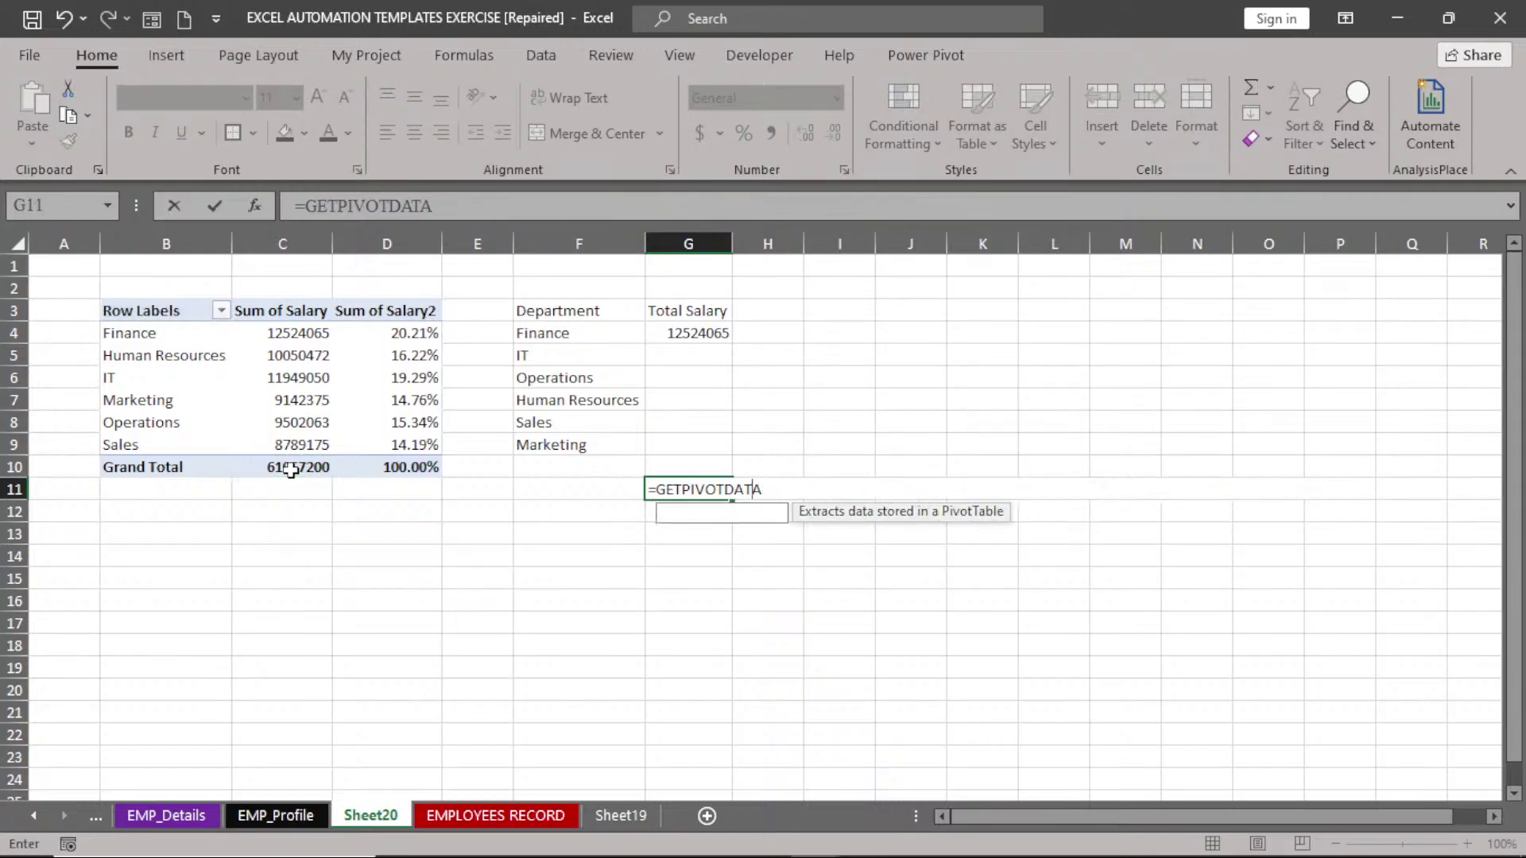
key("Escape")
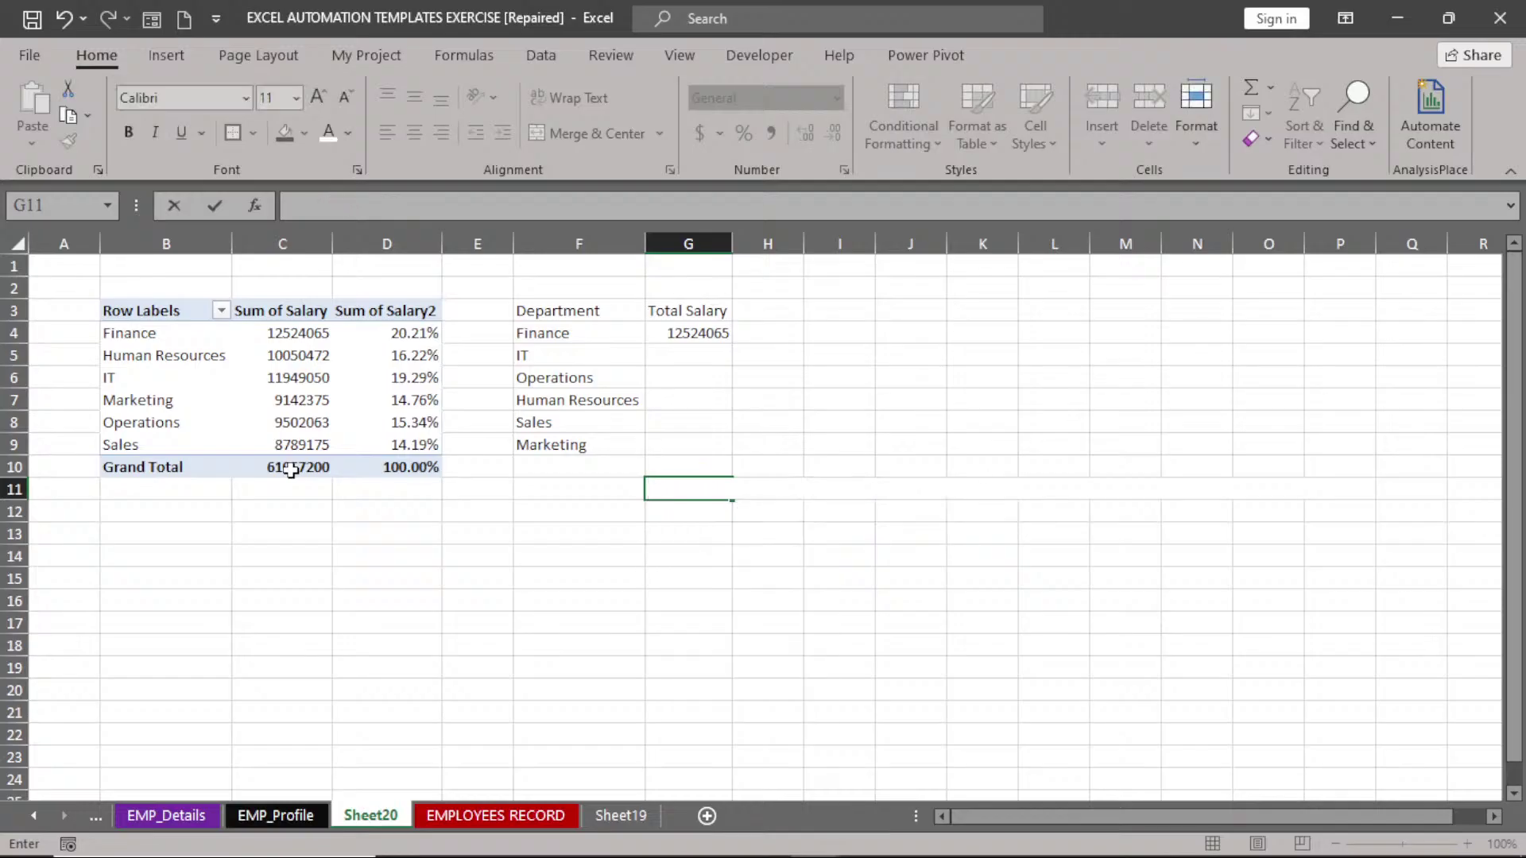
- In G11, formatted as a percentage, divide the pivot table's Finance salary total by its Grand Total salary
left_click(649, 642)
left_click(699, 488)
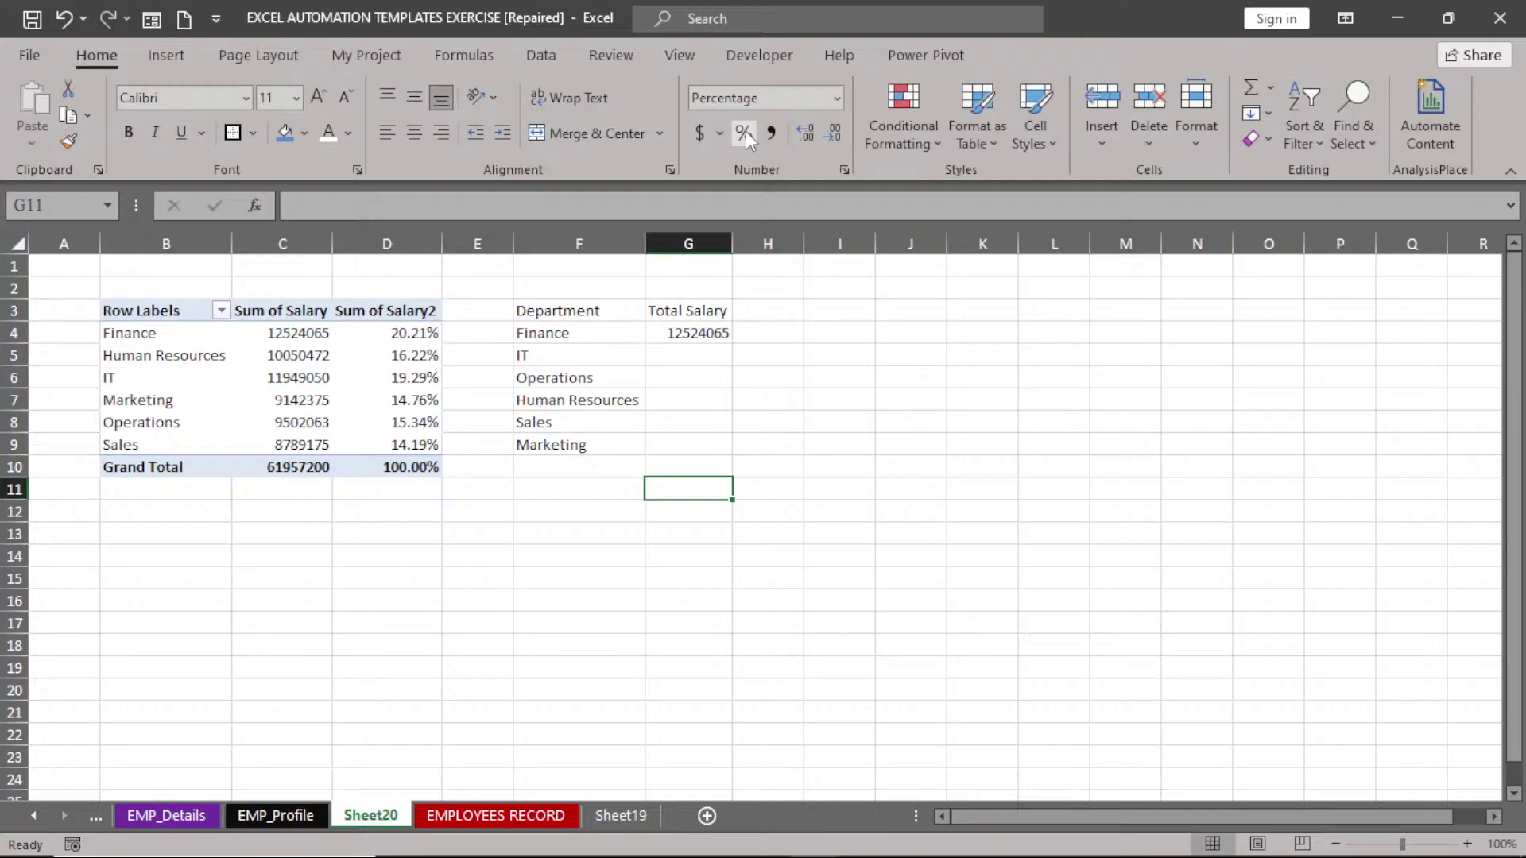
type("=")
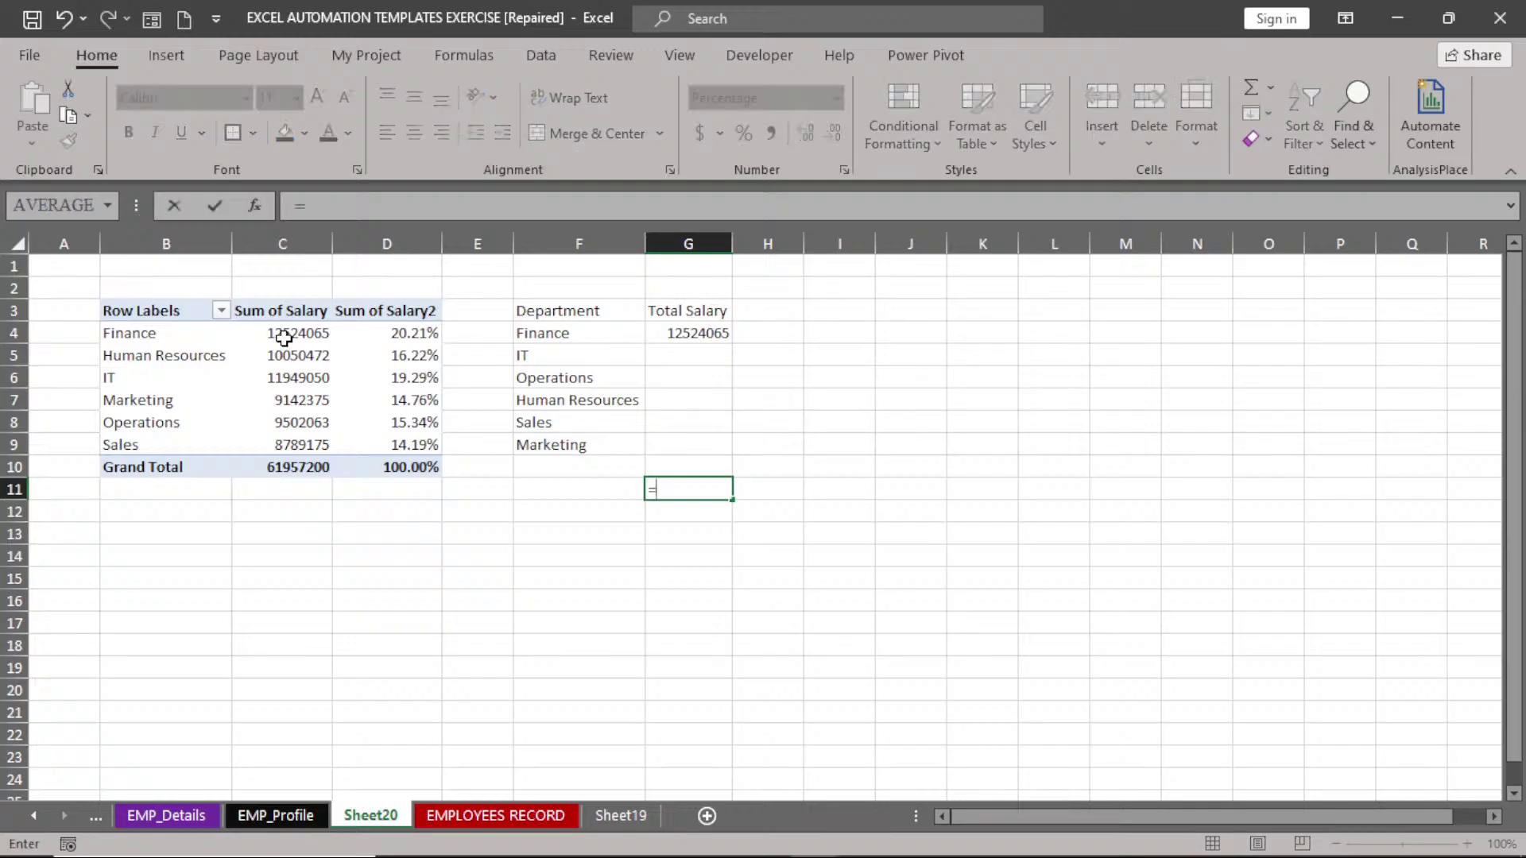
left_click(284, 335)
type("/")
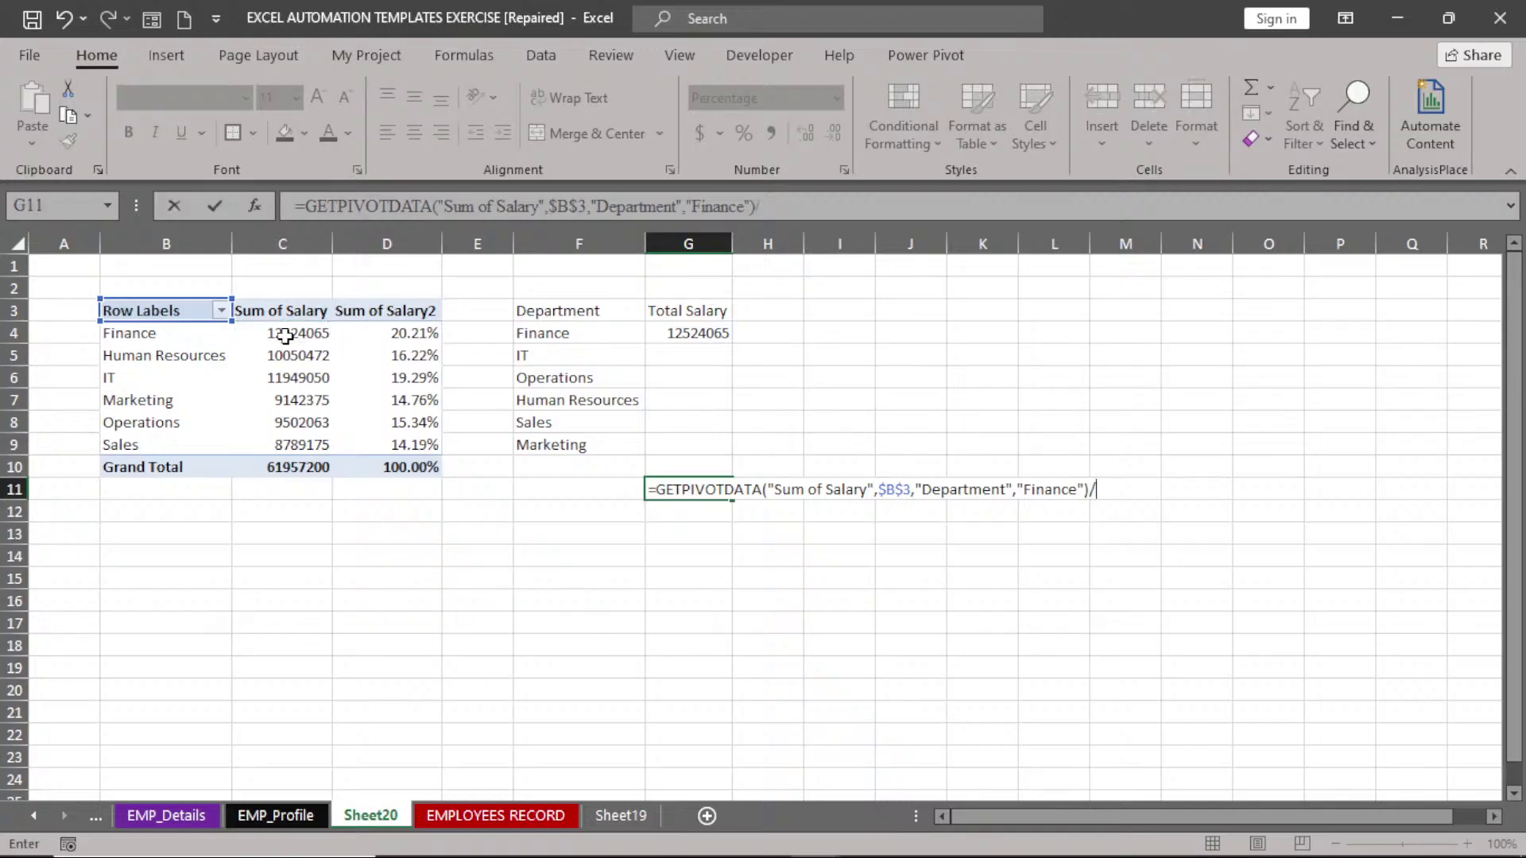
left_click(297, 468)
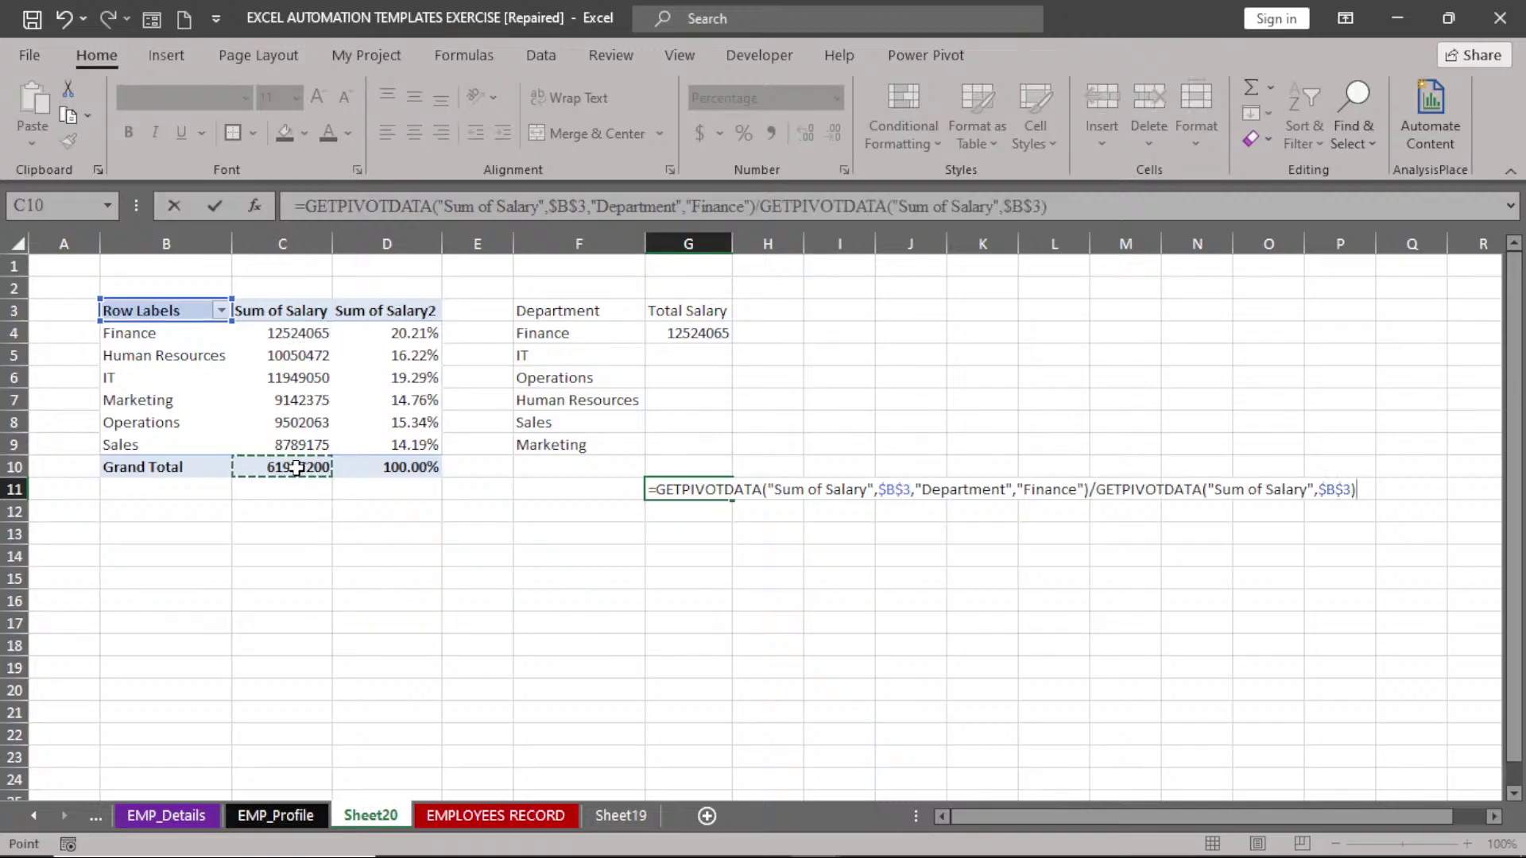
key("Return")
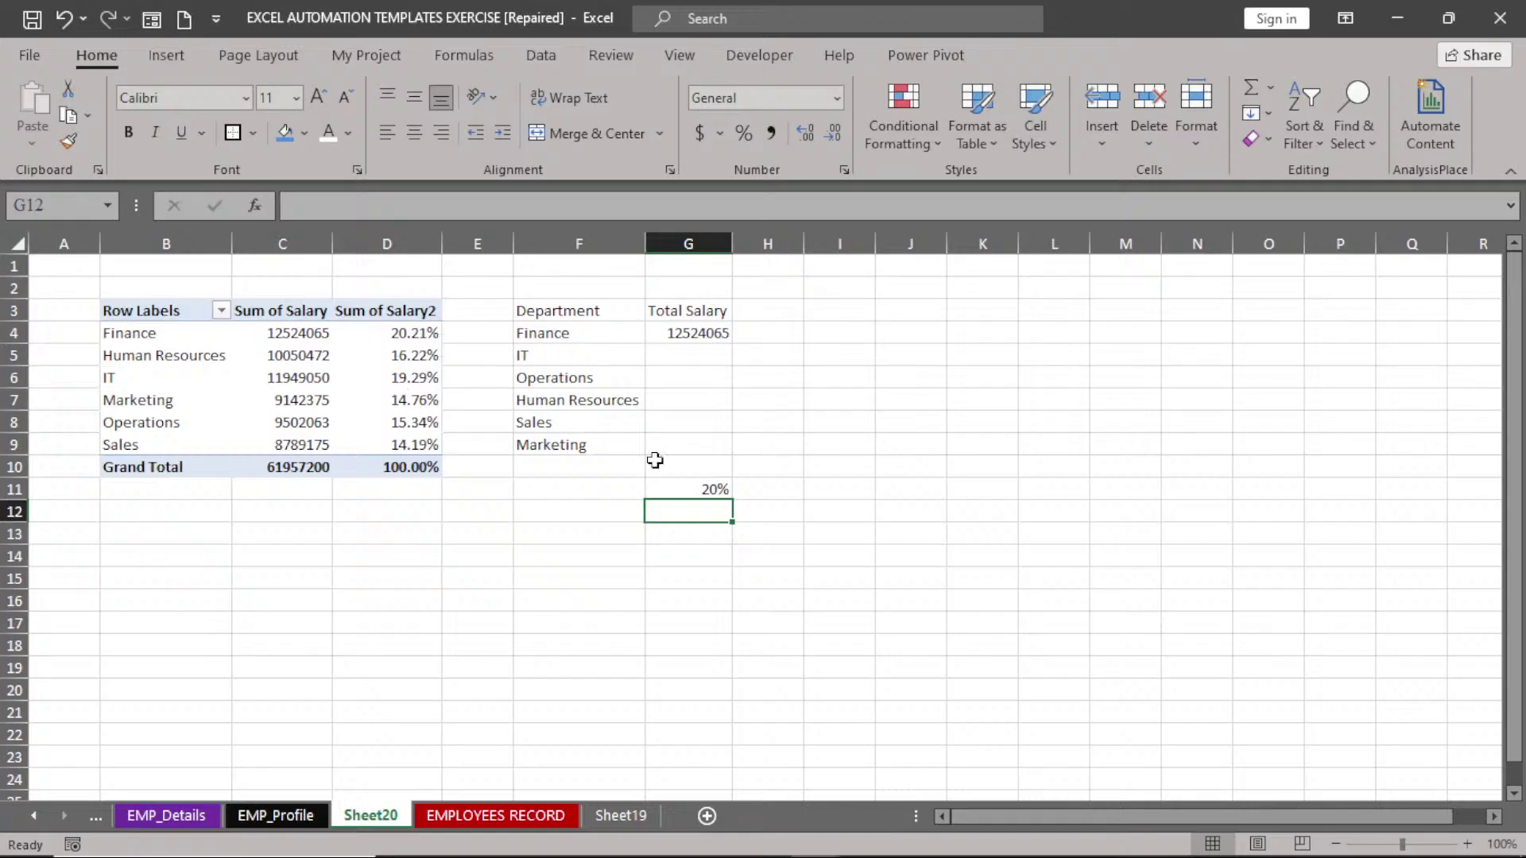
- Increase the decimal places of the percentage in G11, and clear the cell's formula
key("Up")
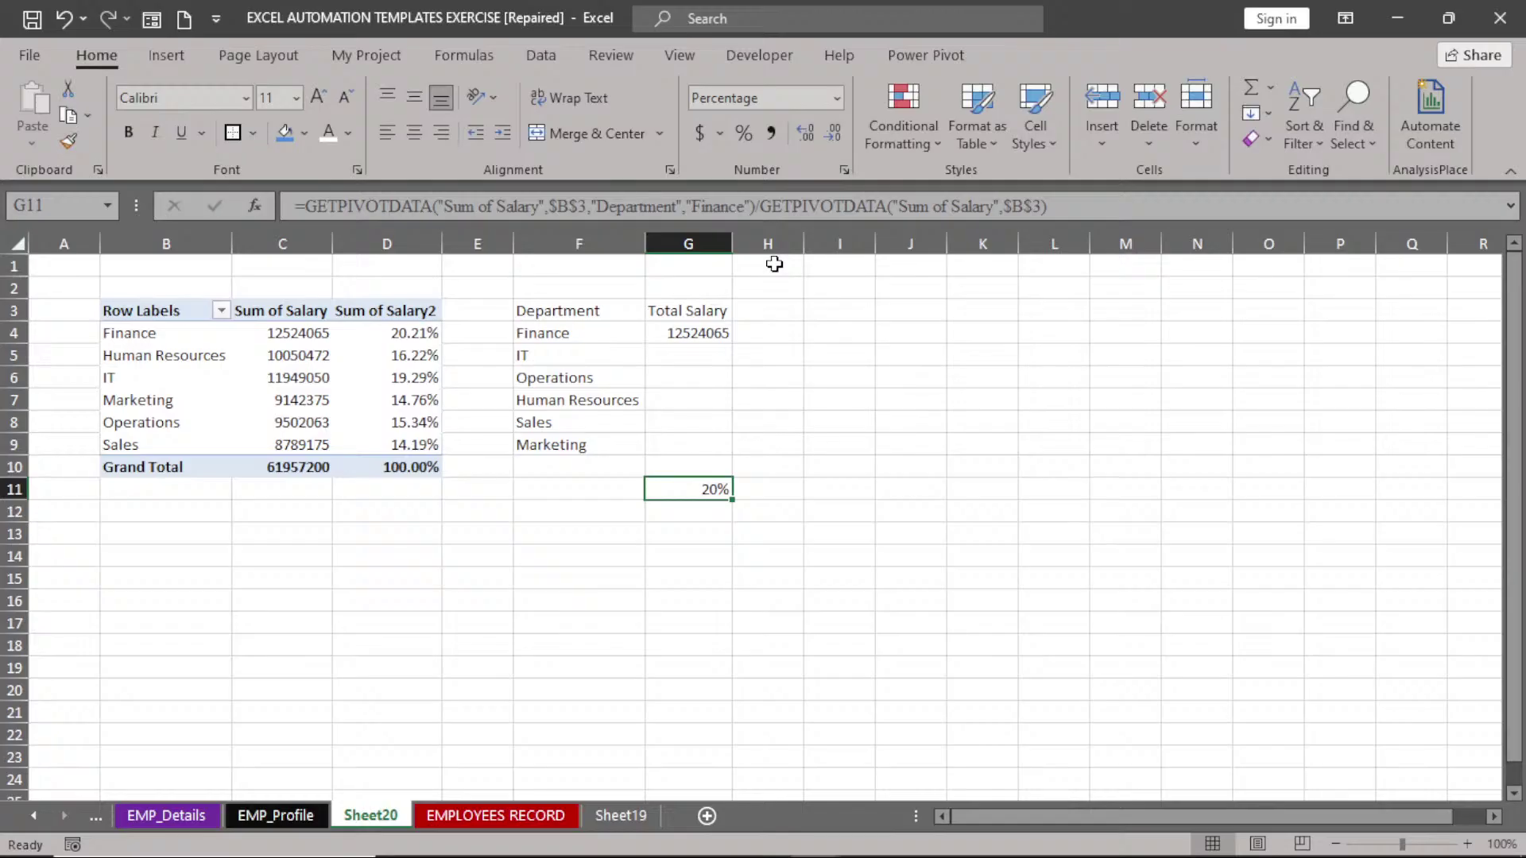
double_click(809, 134)
key("BackSpace")
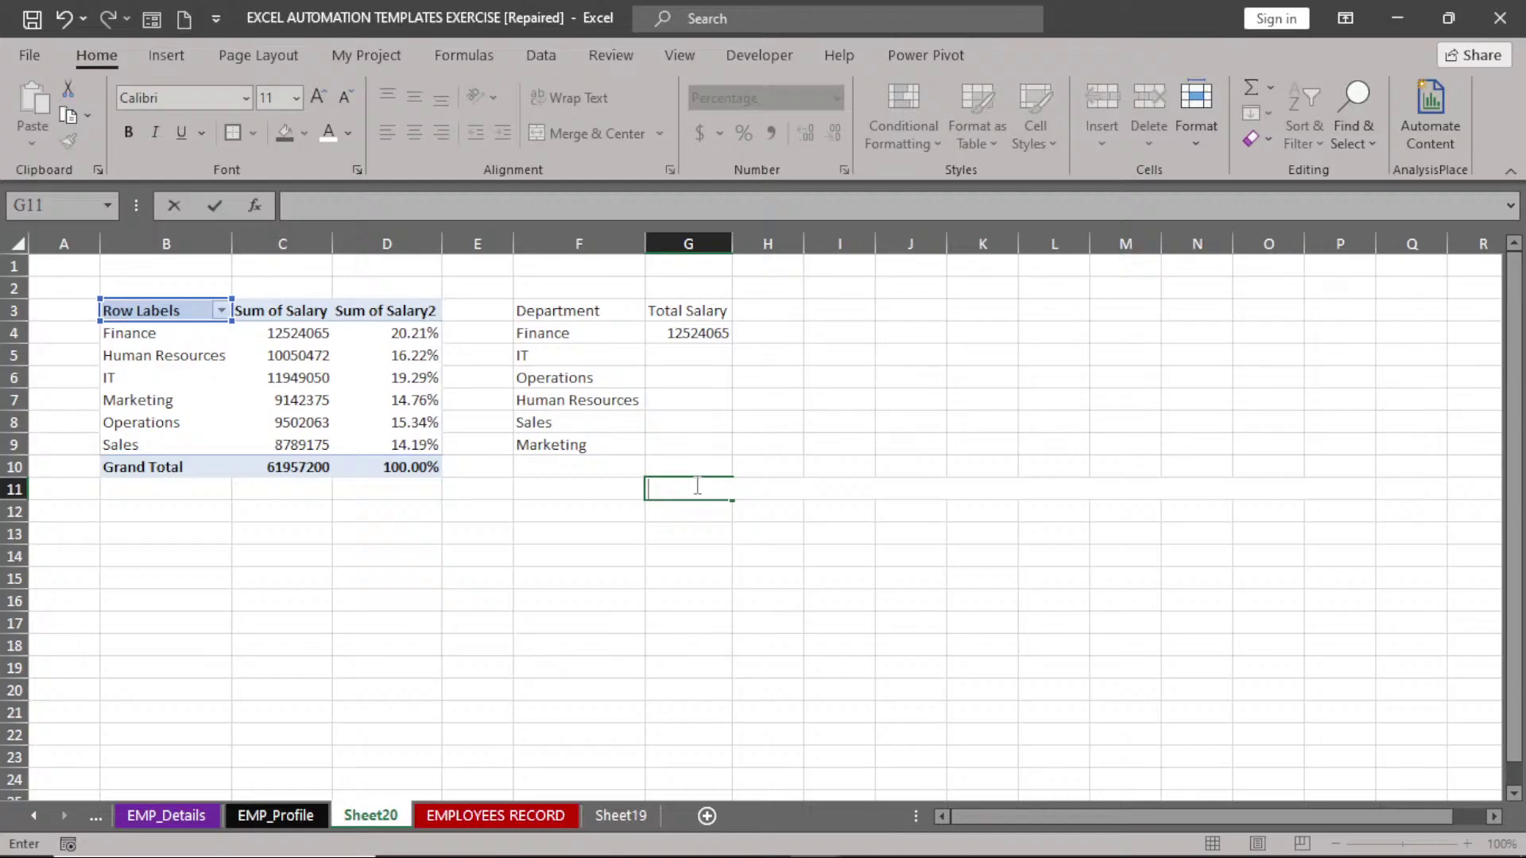
- Rename the pivot table's second salary value field as % of Salary2
left_click(337, 376)
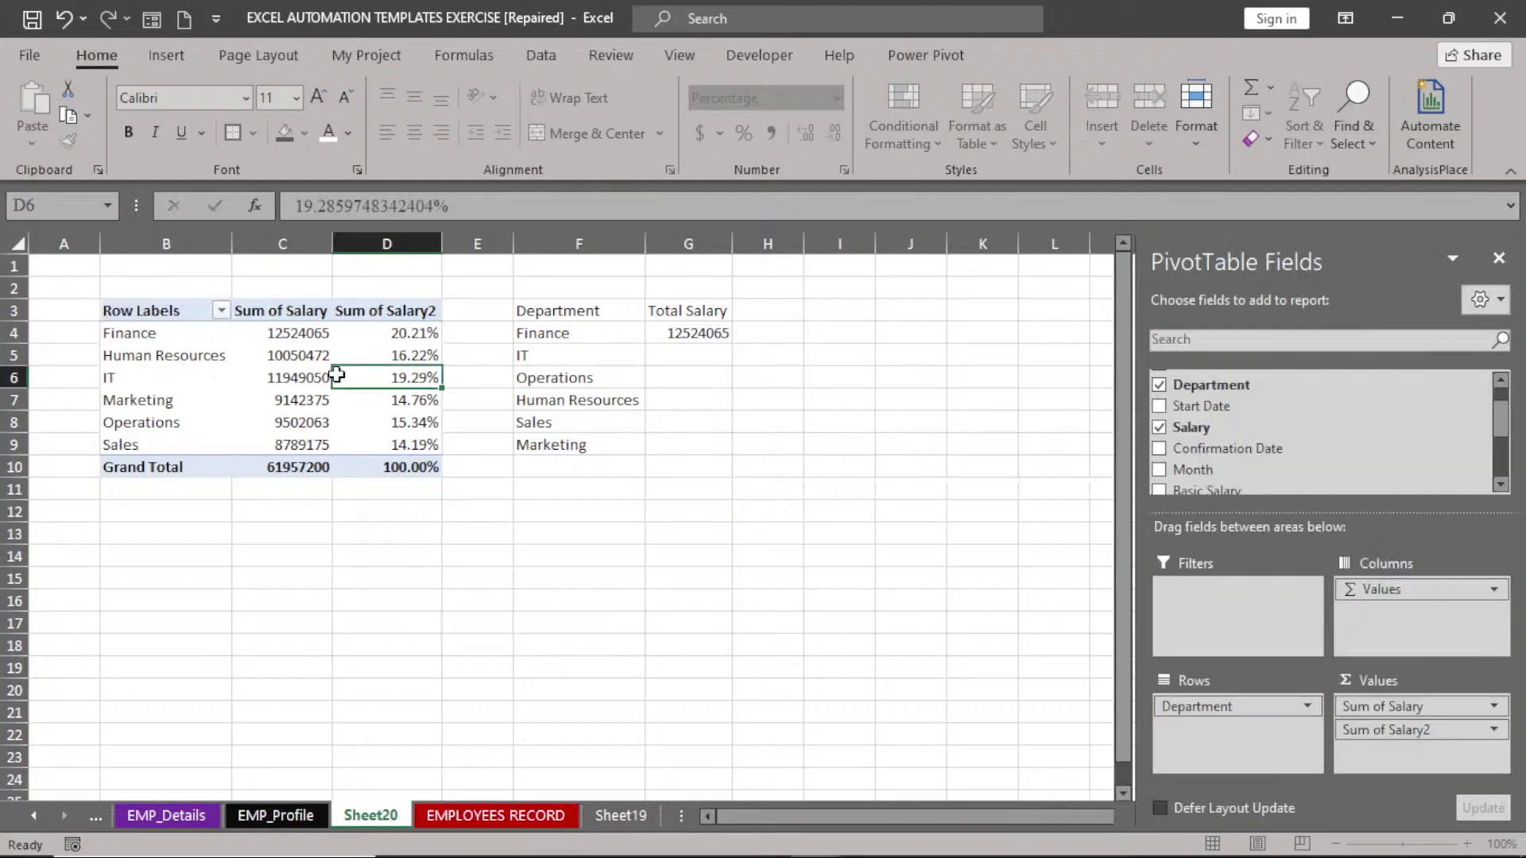
left_click(377, 312)
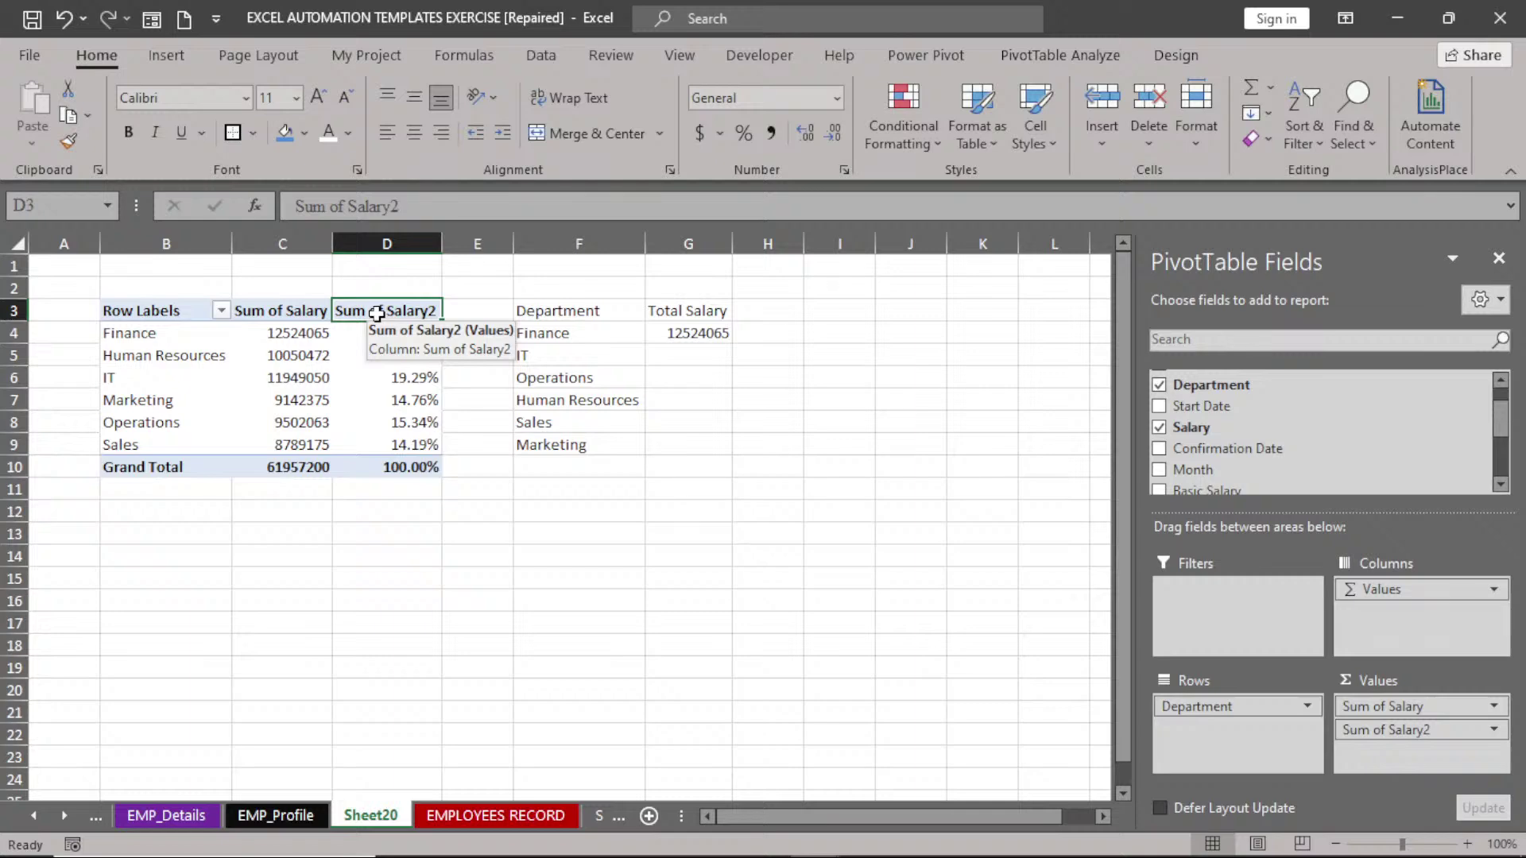
double_click(377, 313)
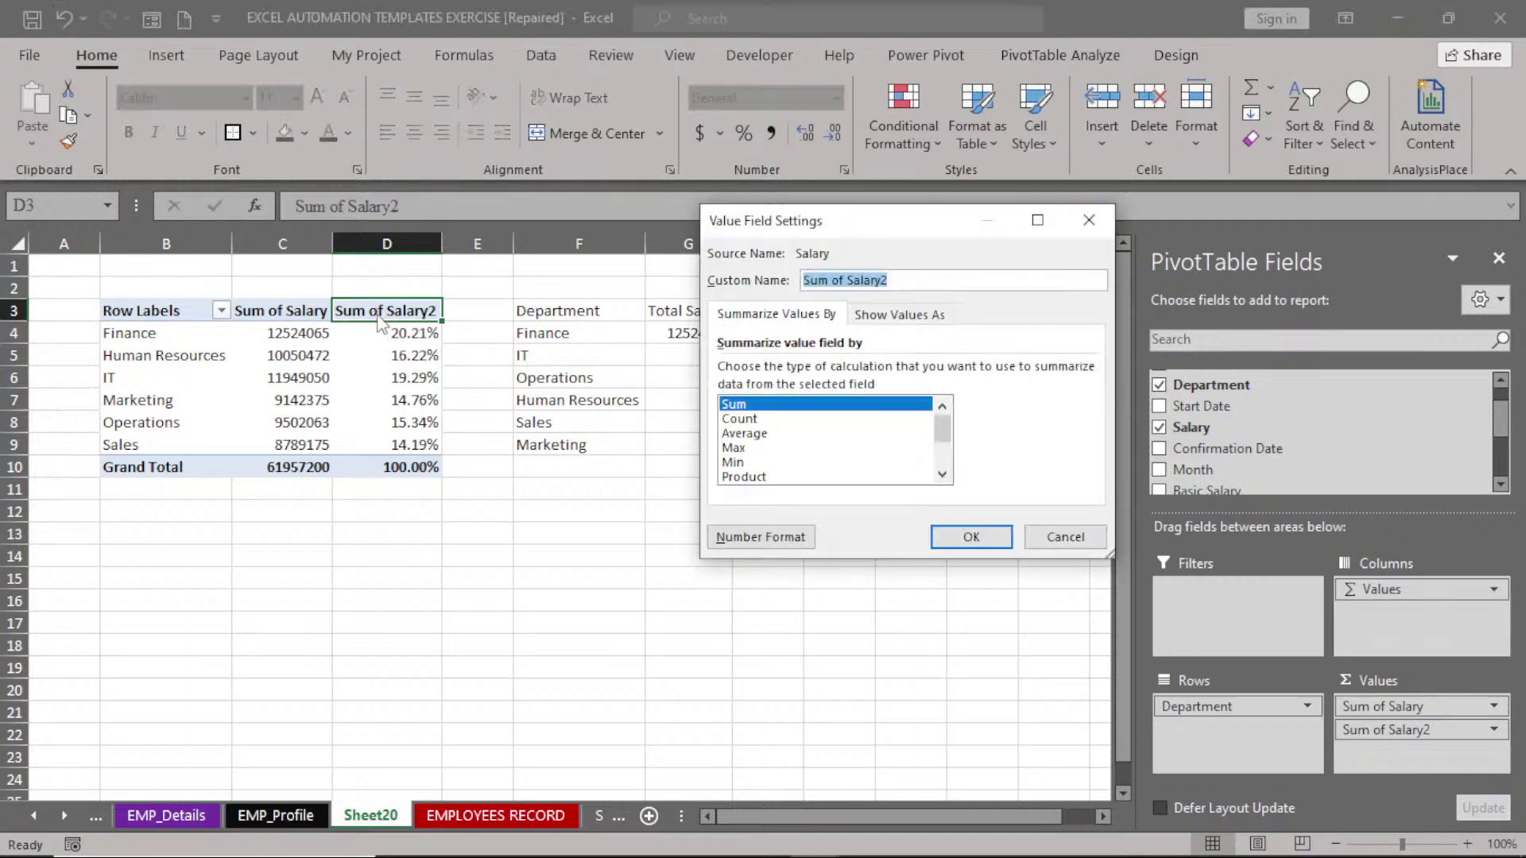
left_click(830, 281)
key("BackSpace")
key("BackSpace")
key("BackSpace")
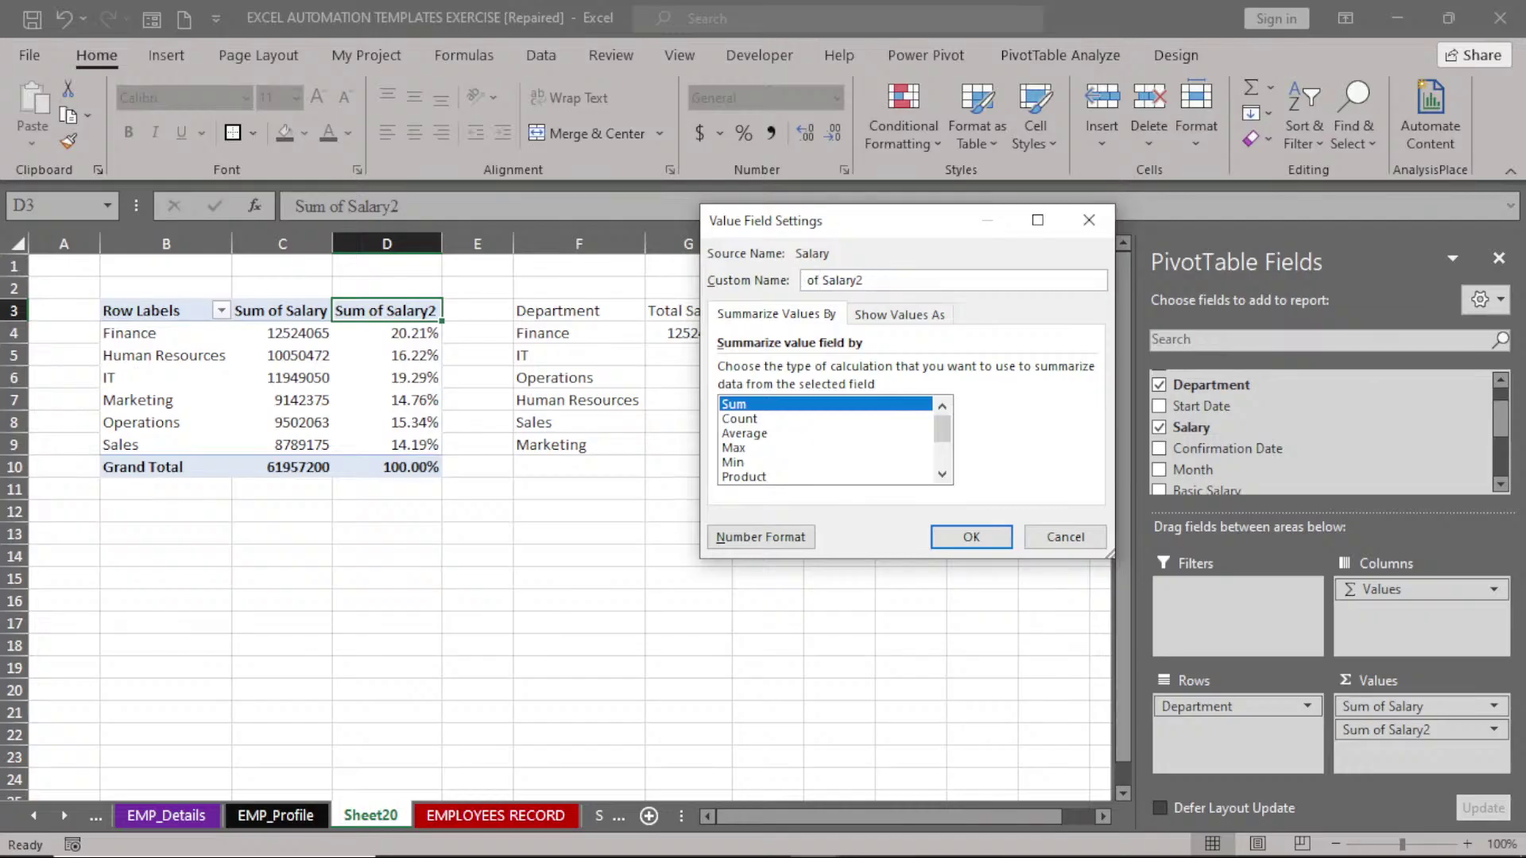
type("%")
left_click(971, 538)
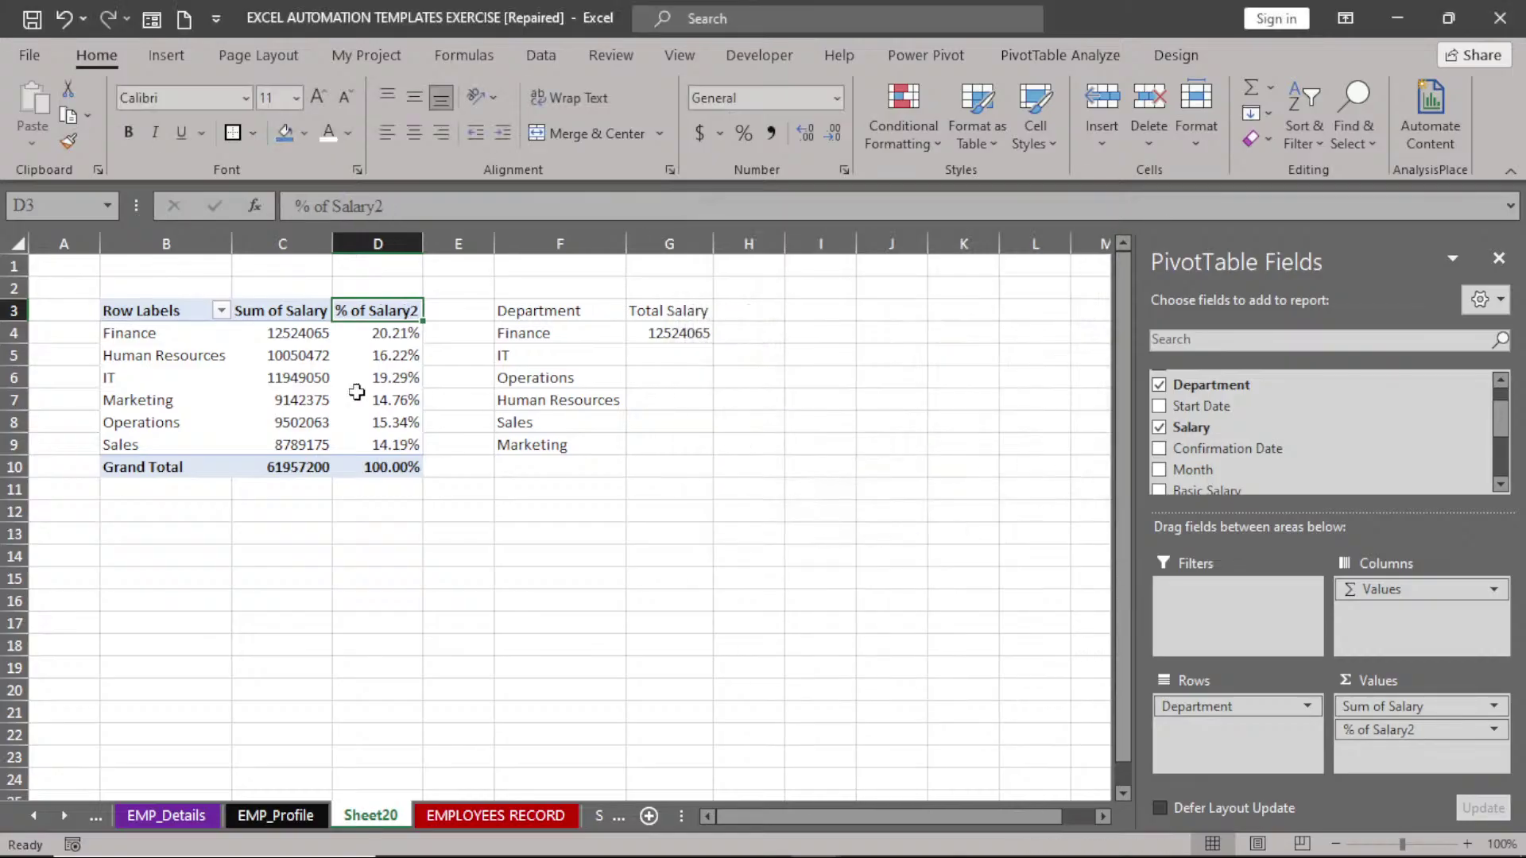
- Apply the medium pivot table style with black header and total rows and light purple body rows
left_click(187, 388)
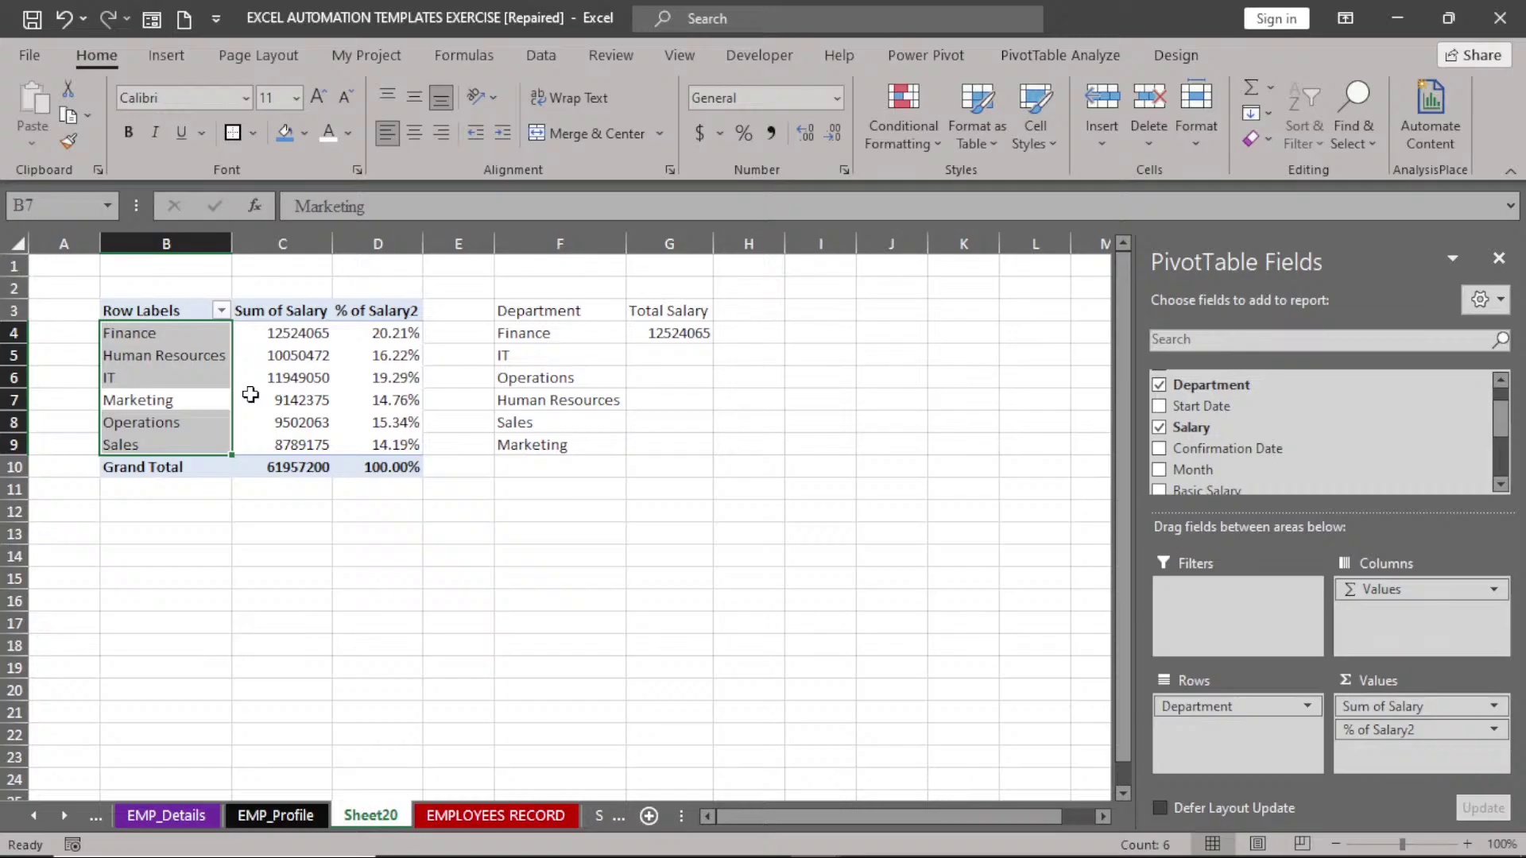
left_click(250, 395)
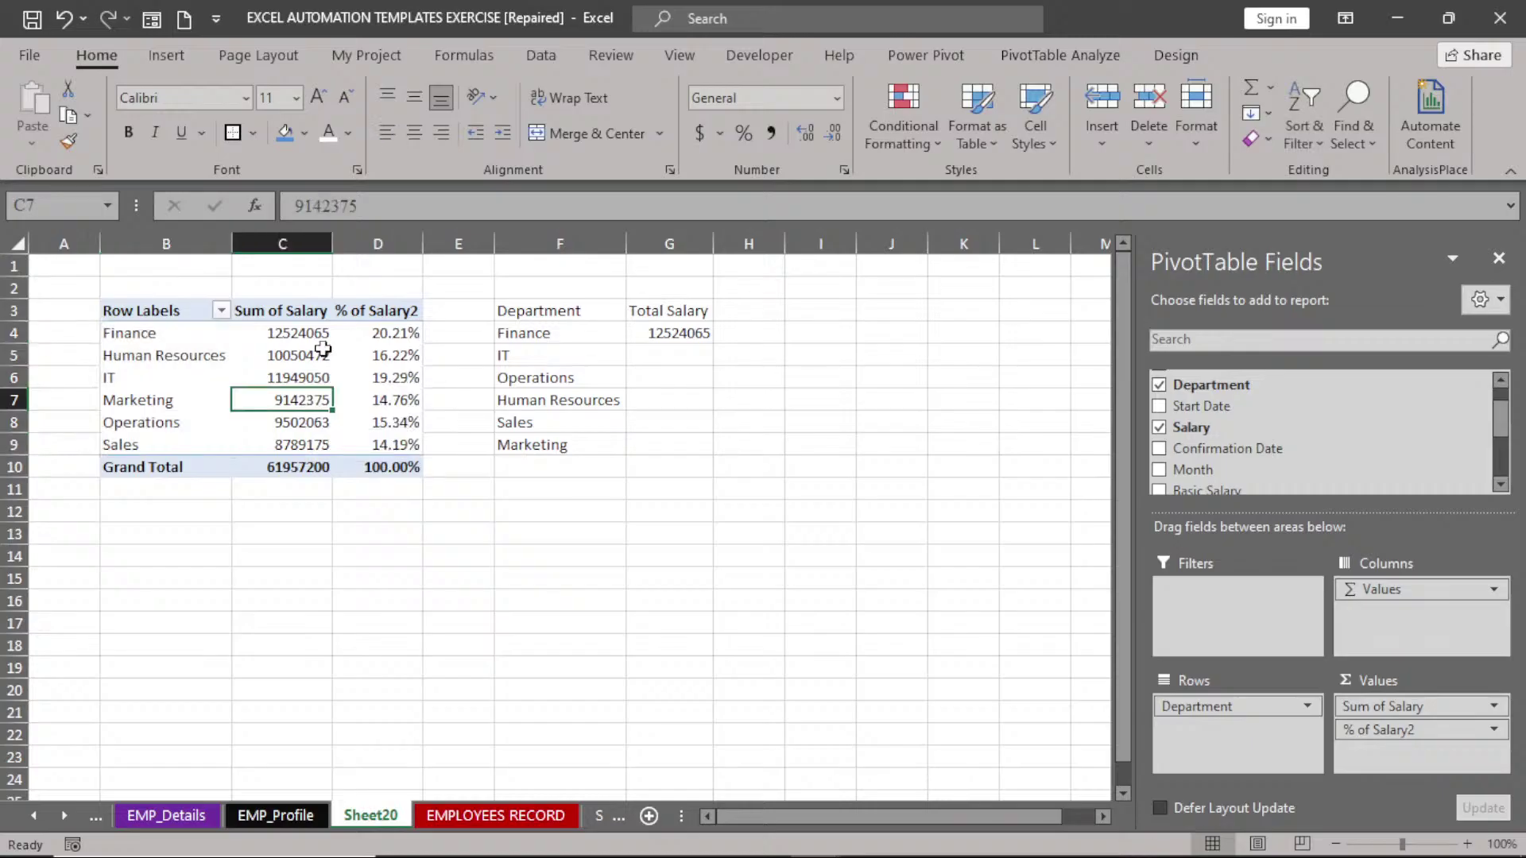
left_click(1038, 55)
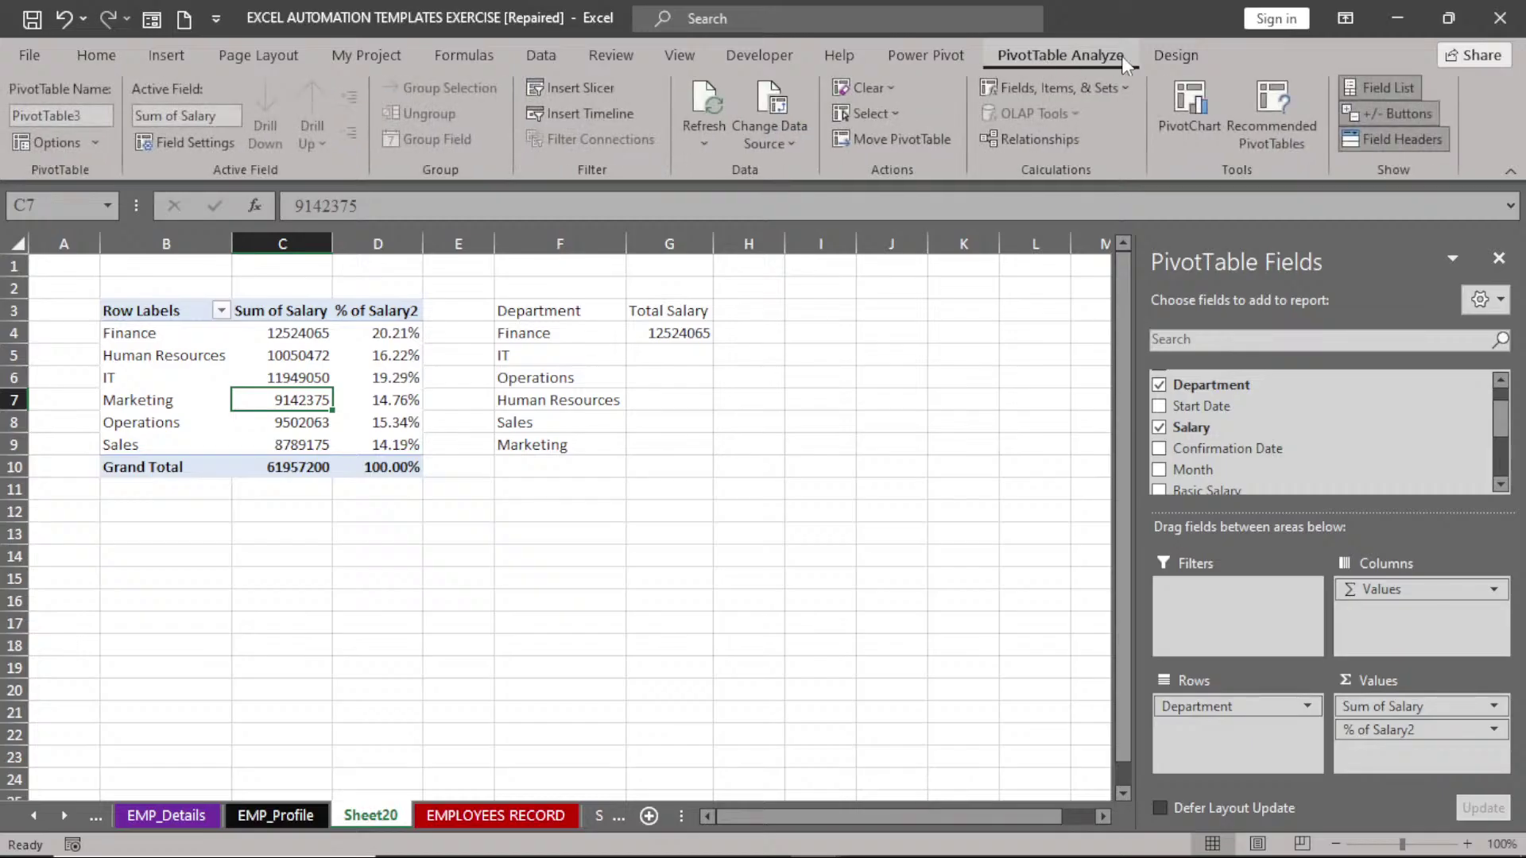
left_click(1168, 54)
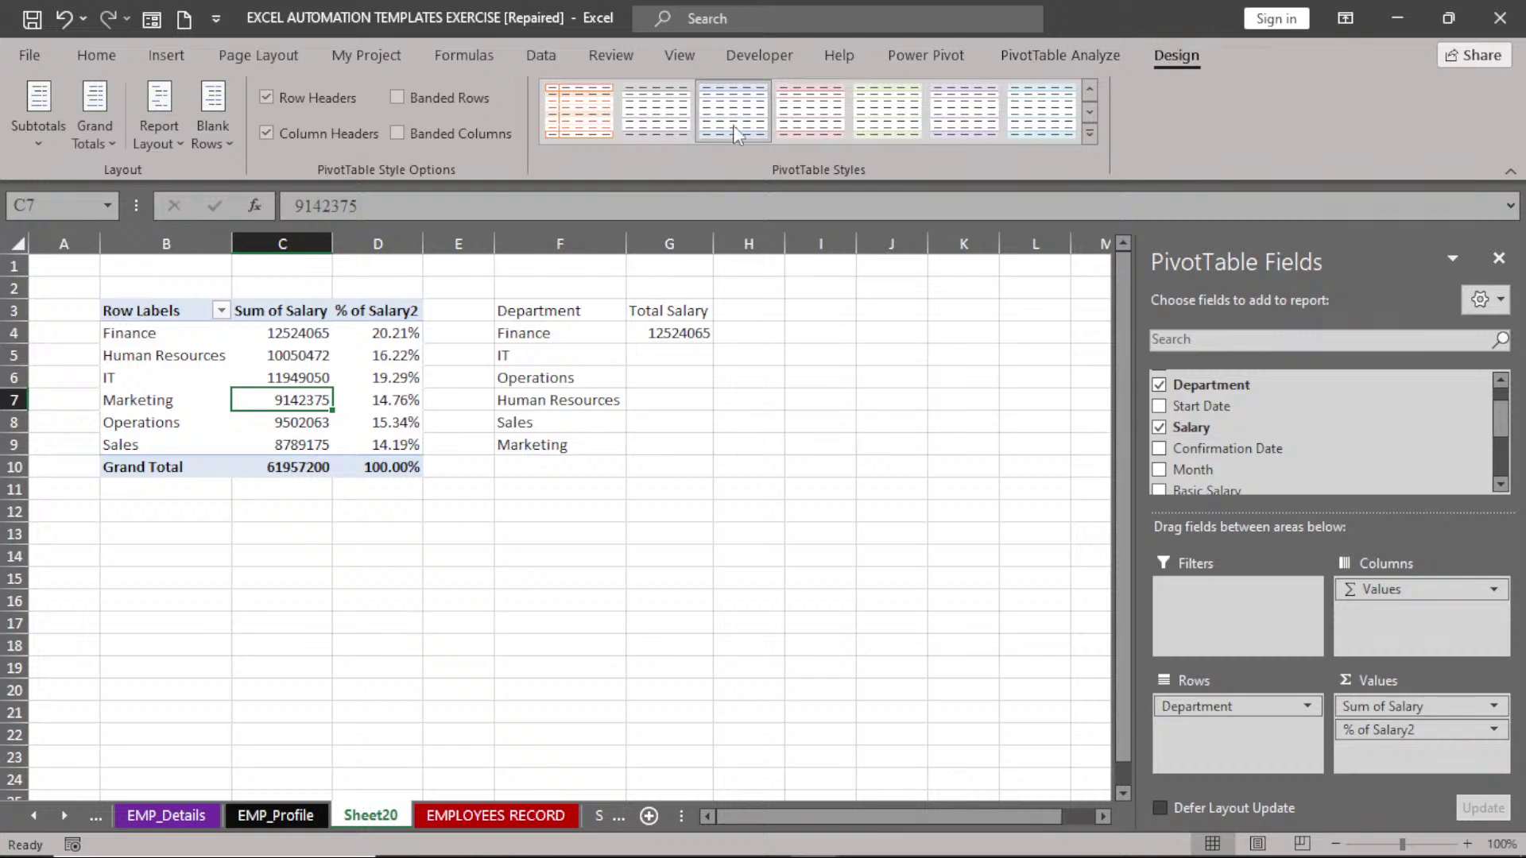
left_click(810, 111)
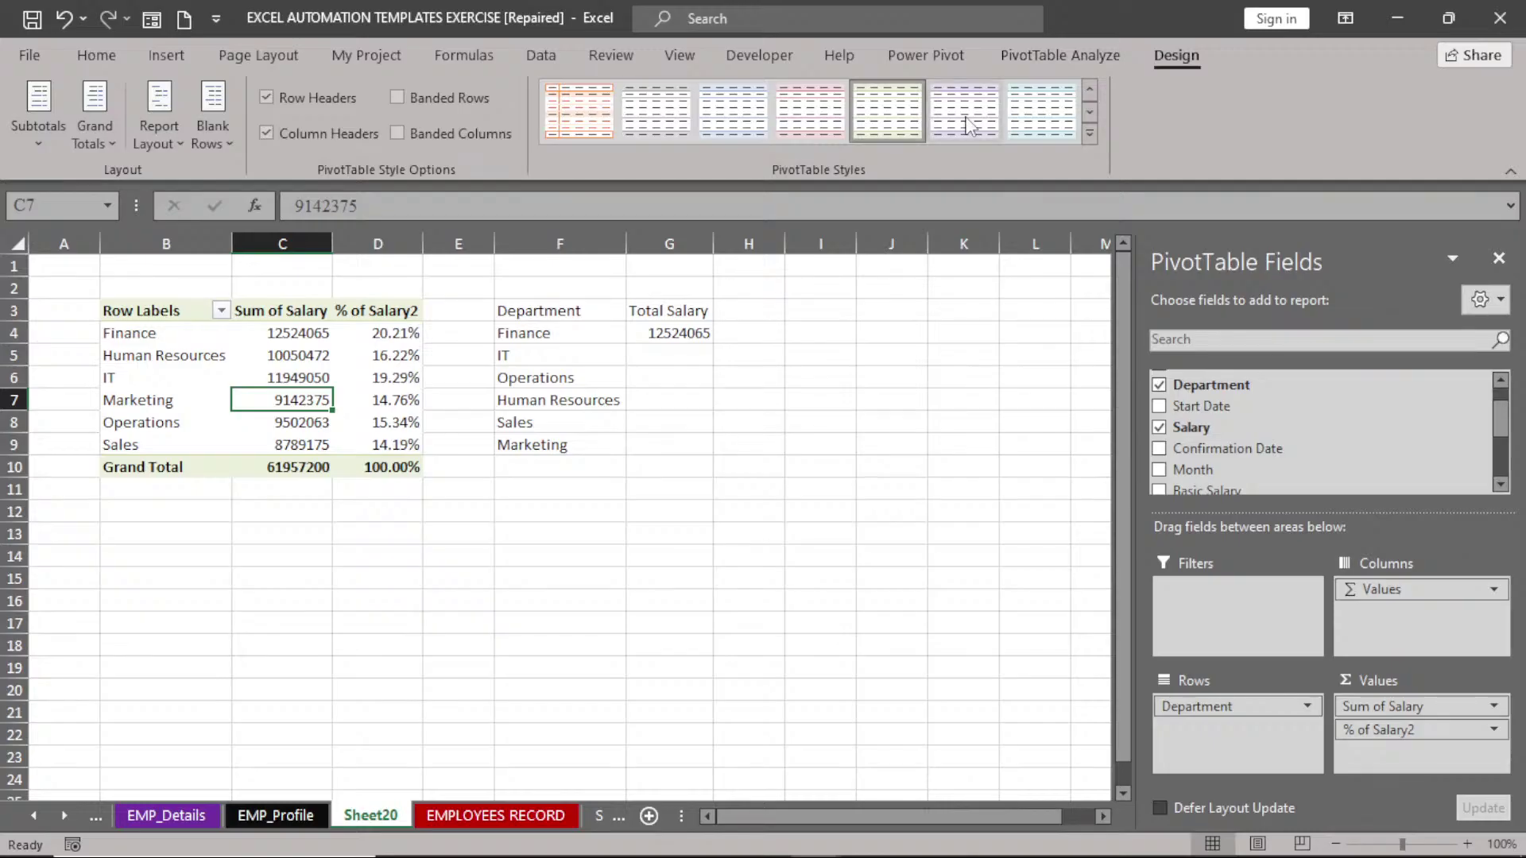
left_click(1088, 134)
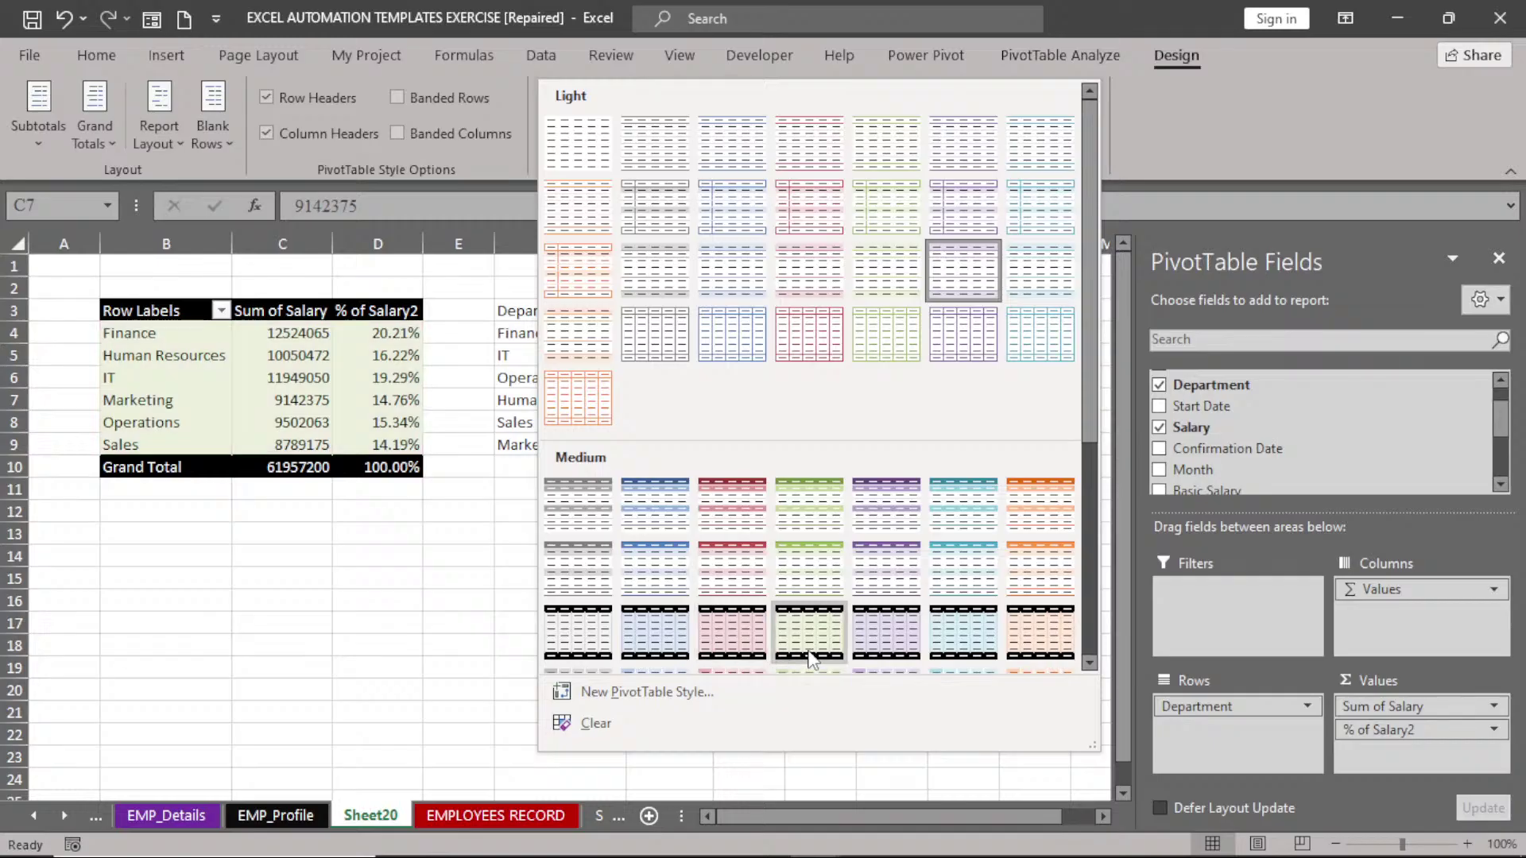
left_click(971, 643)
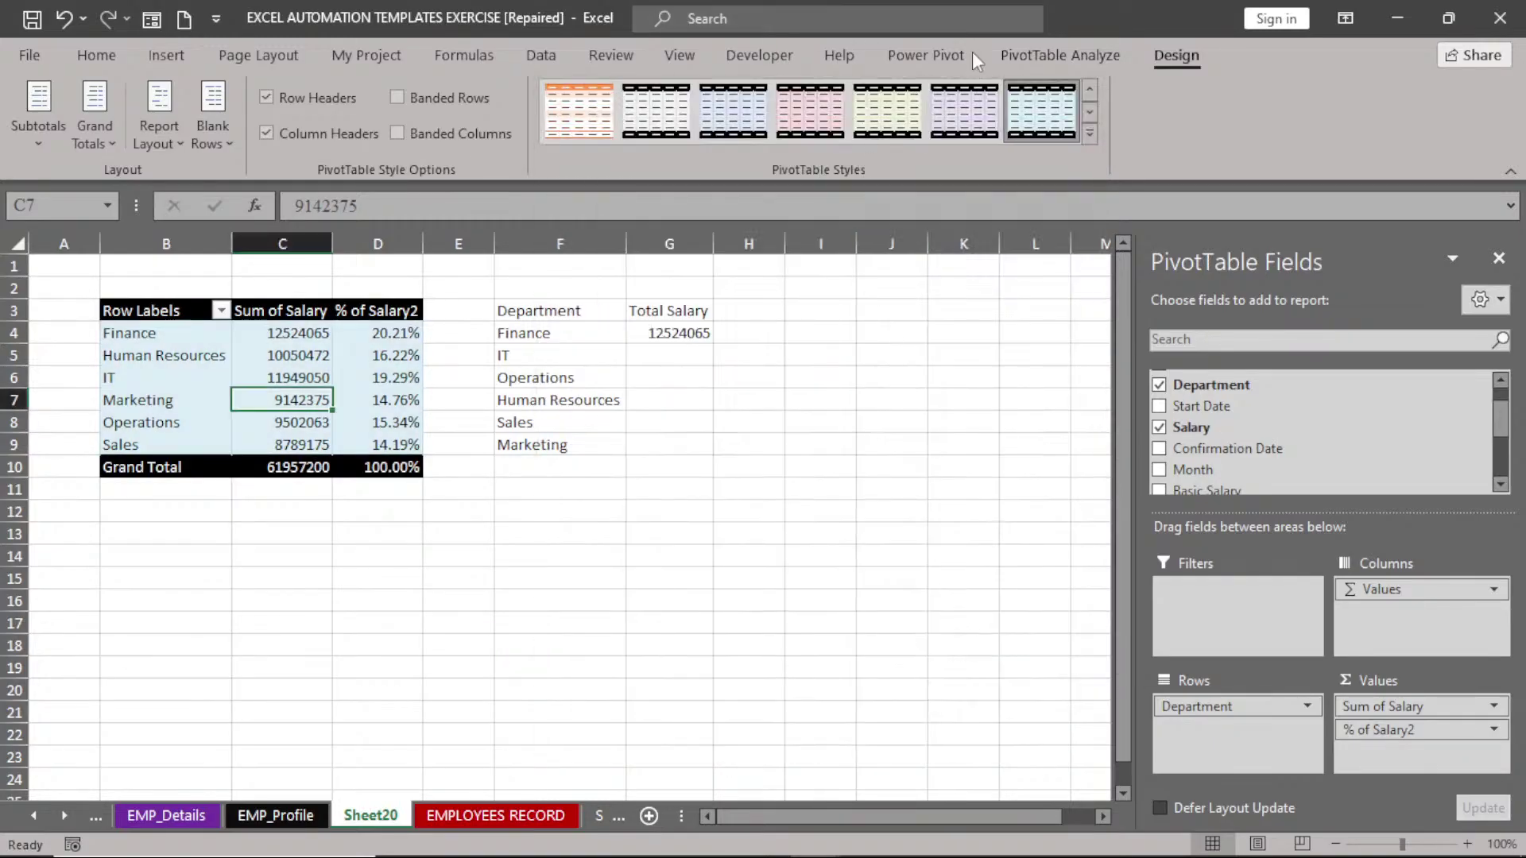
left_click(963, 111)
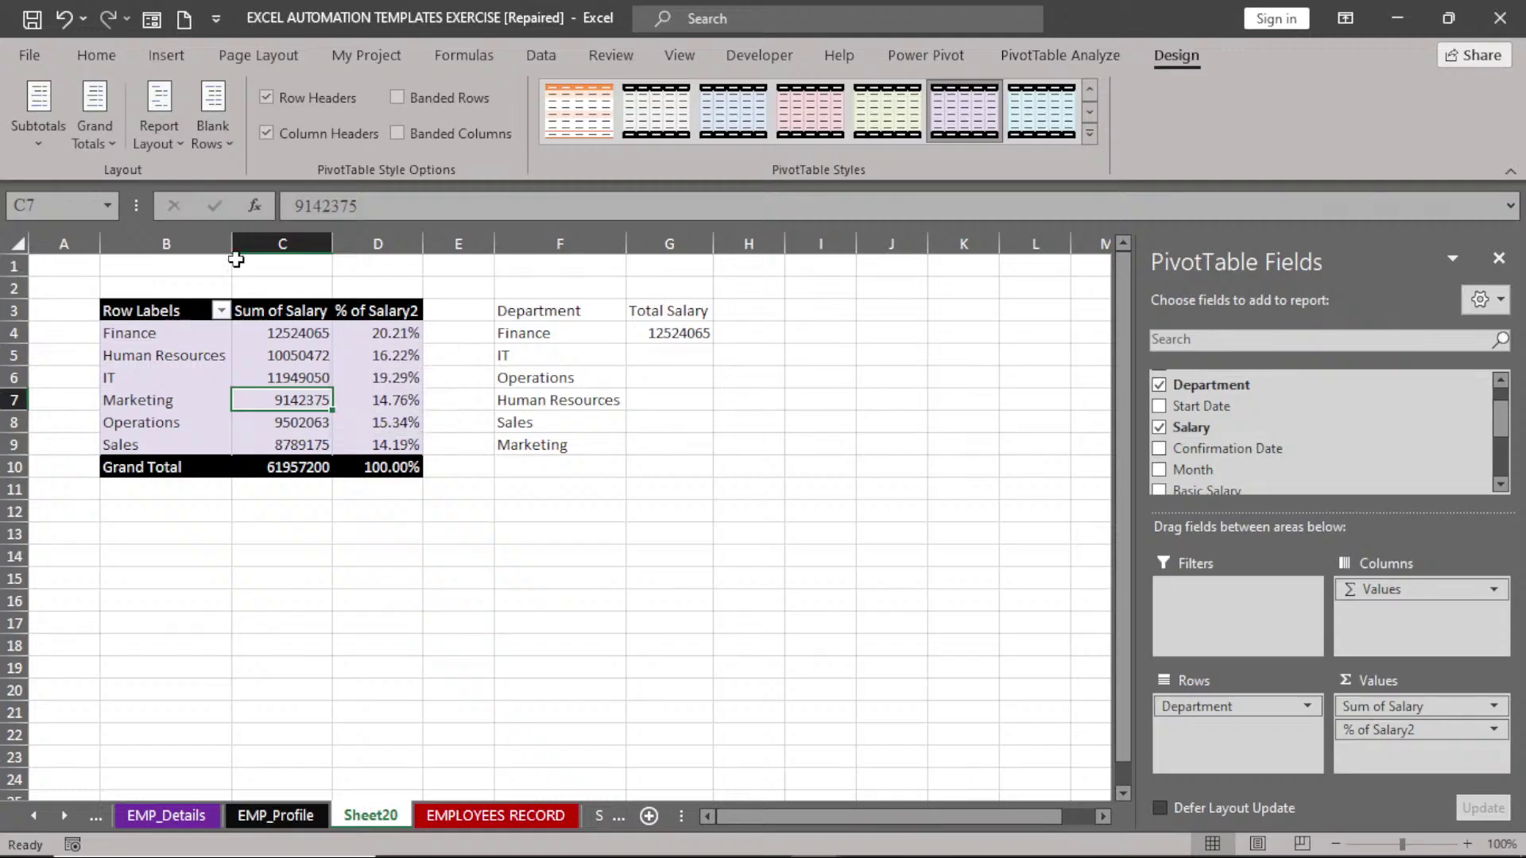
- Try banded columns and banded rows on the pivot table, turning each option off again
left_click(398, 133)
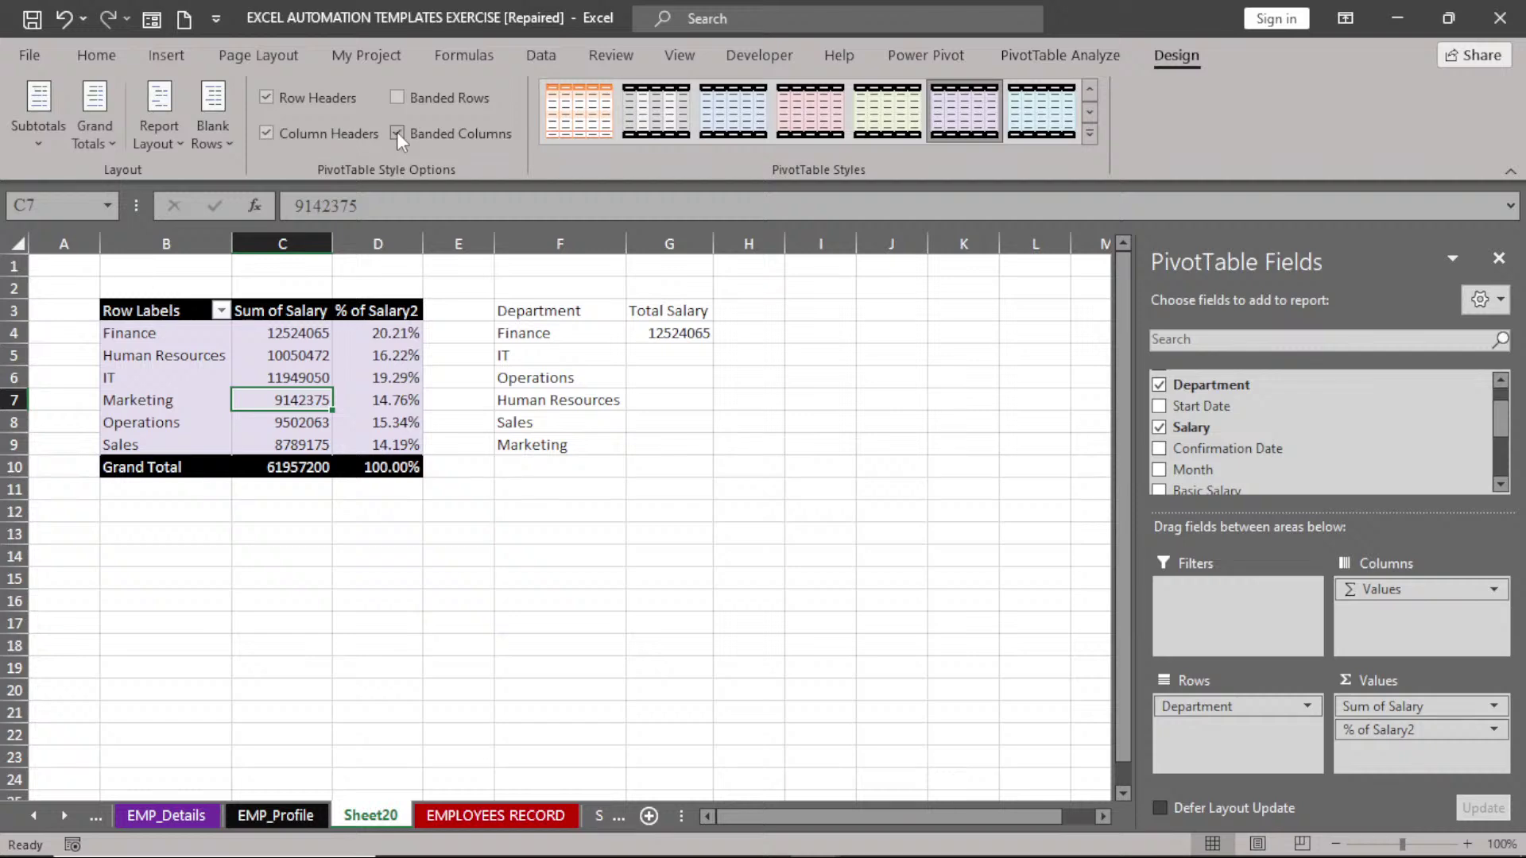
left_click(398, 132)
left_click(394, 95)
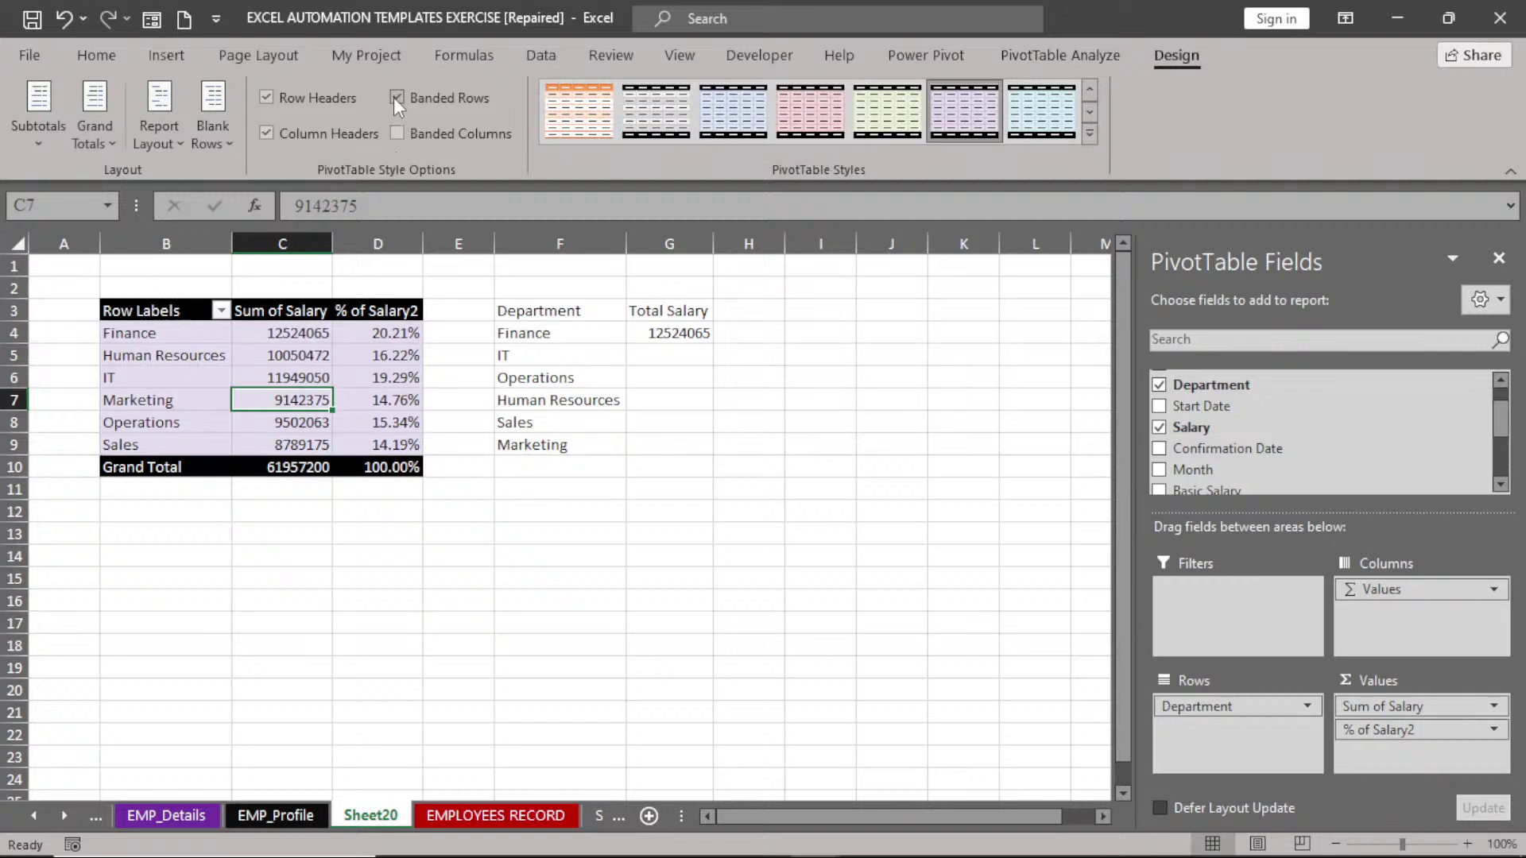
left_click(398, 96)
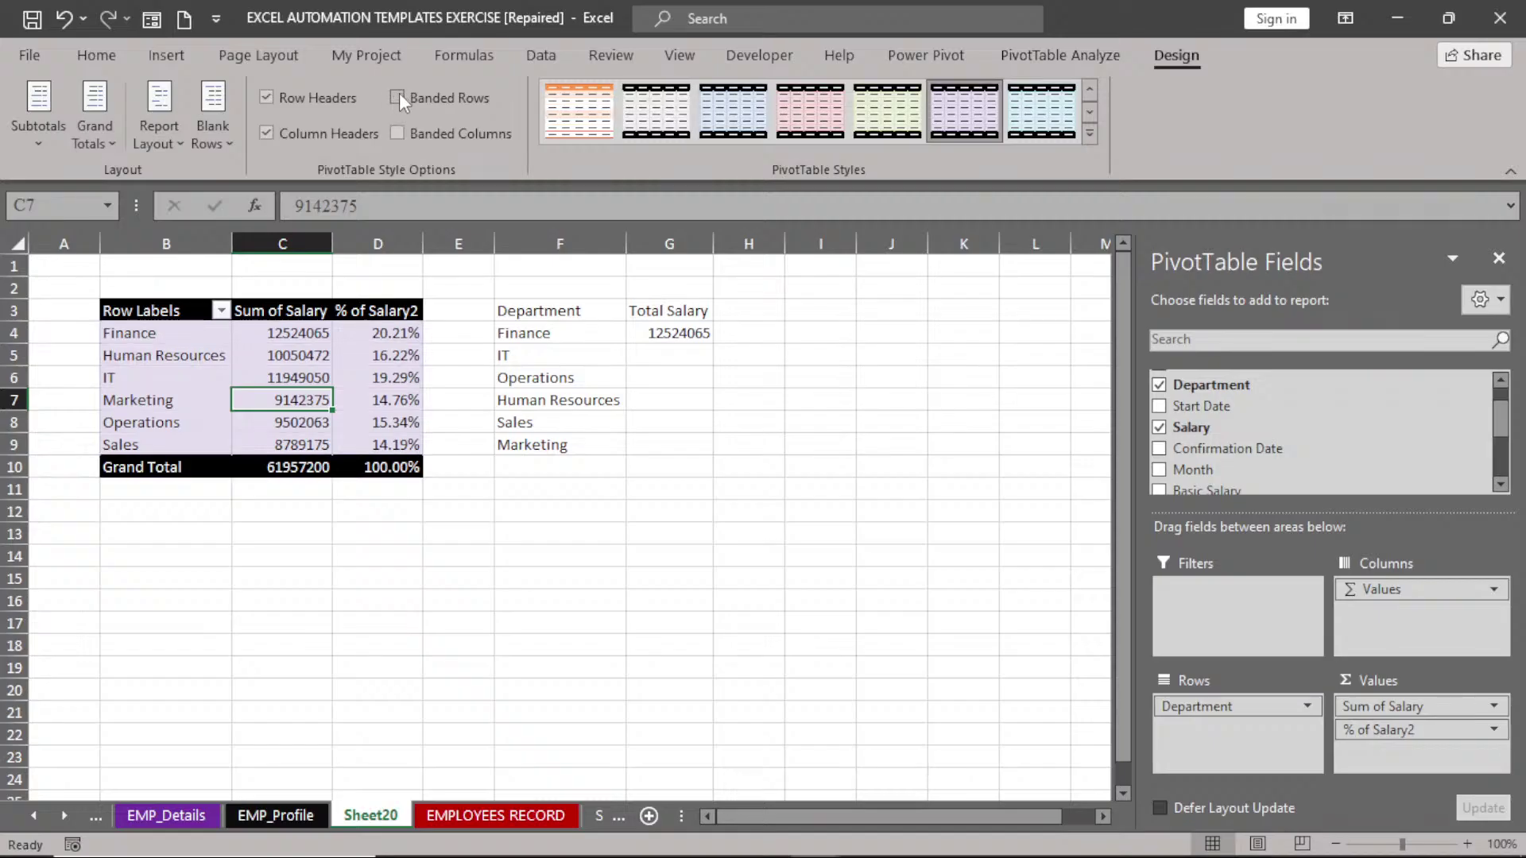
left_click(35, 141)
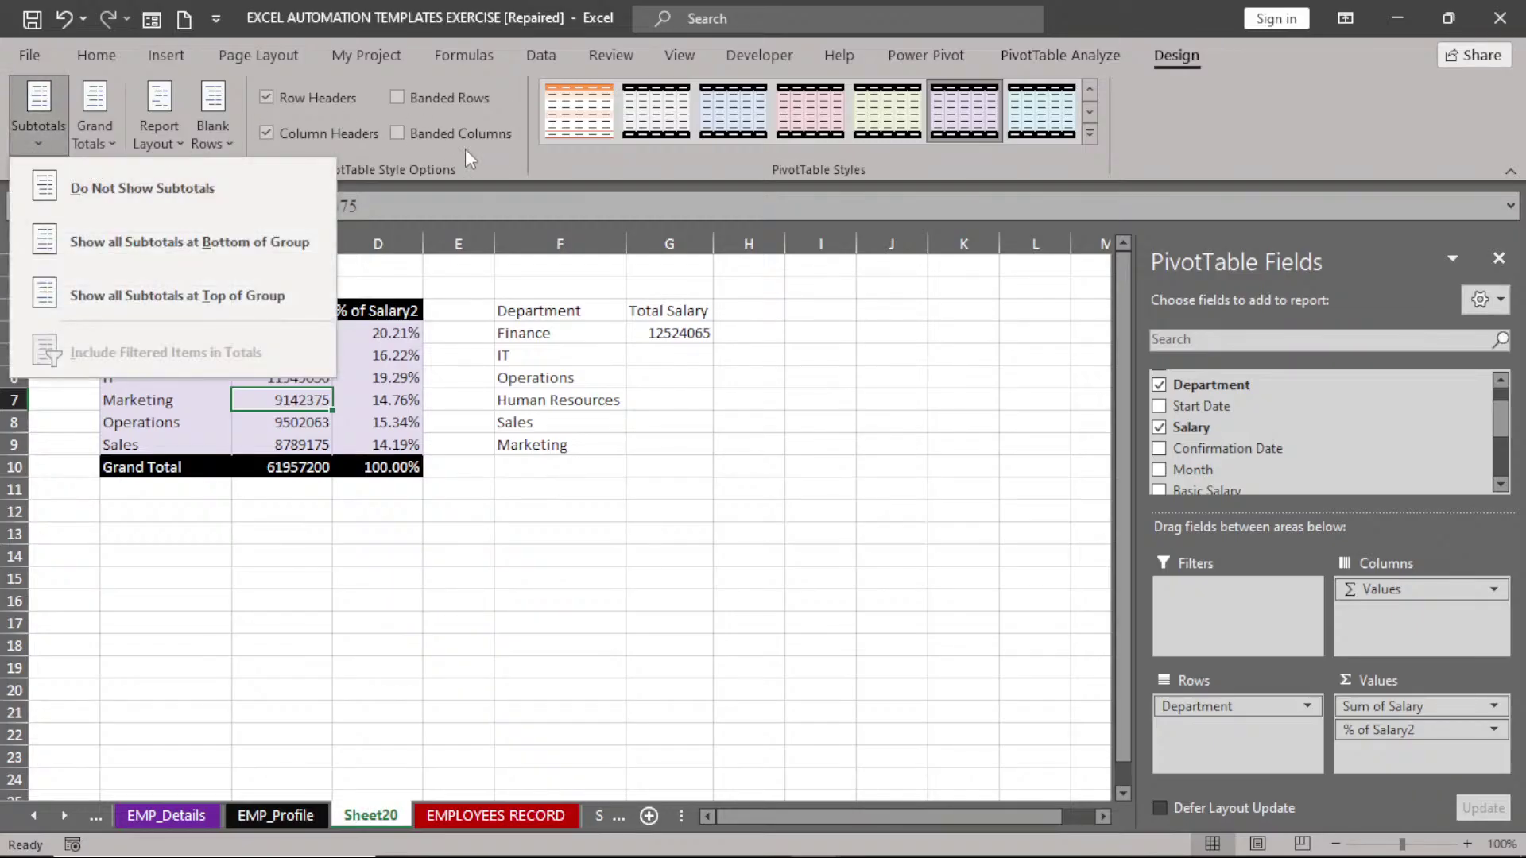
left_click(383, 431)
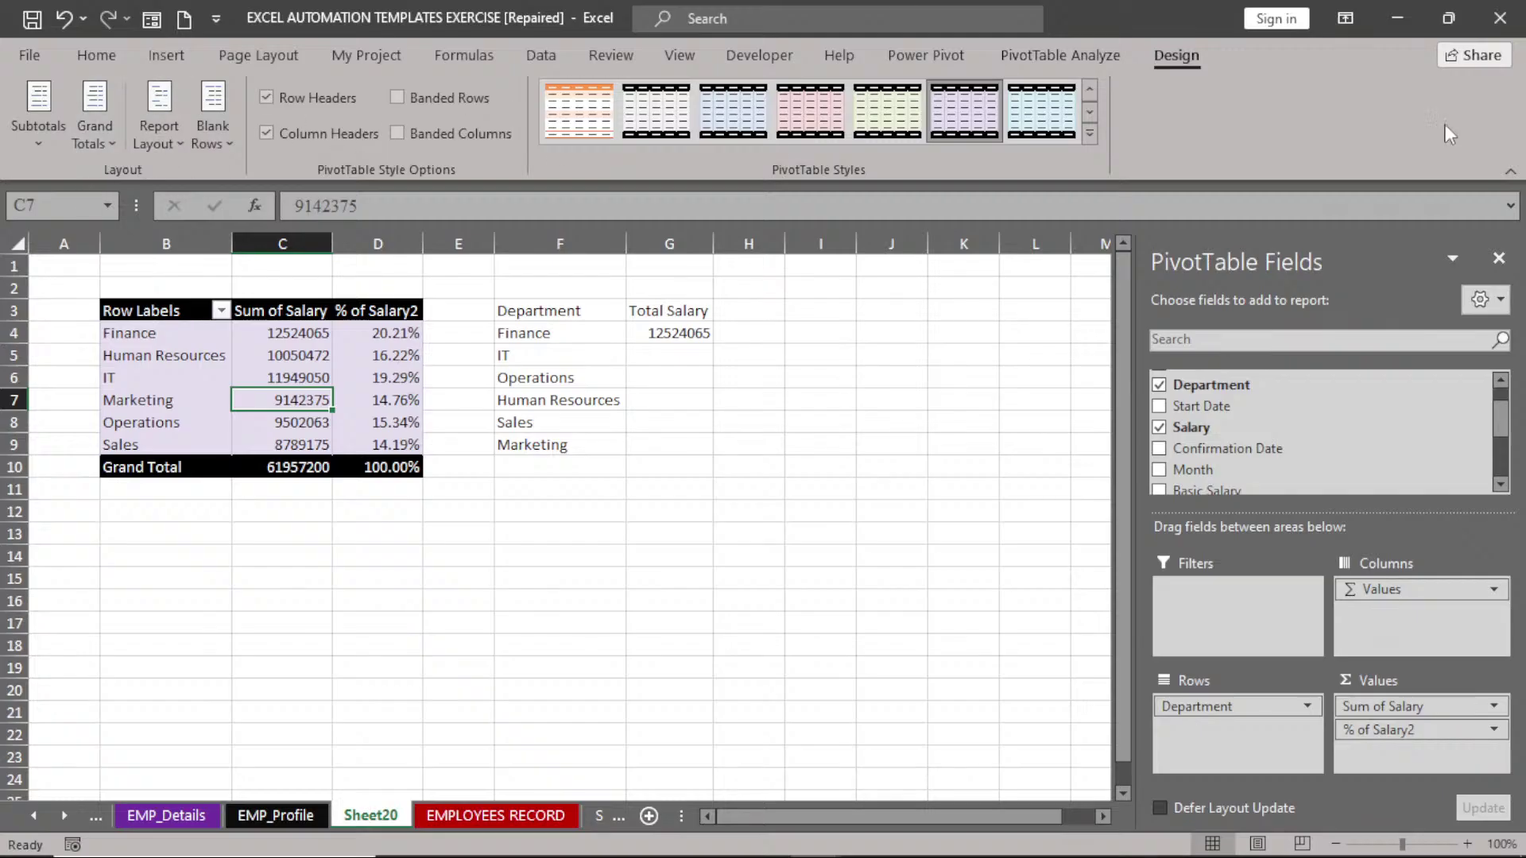
left_click(36, 140)
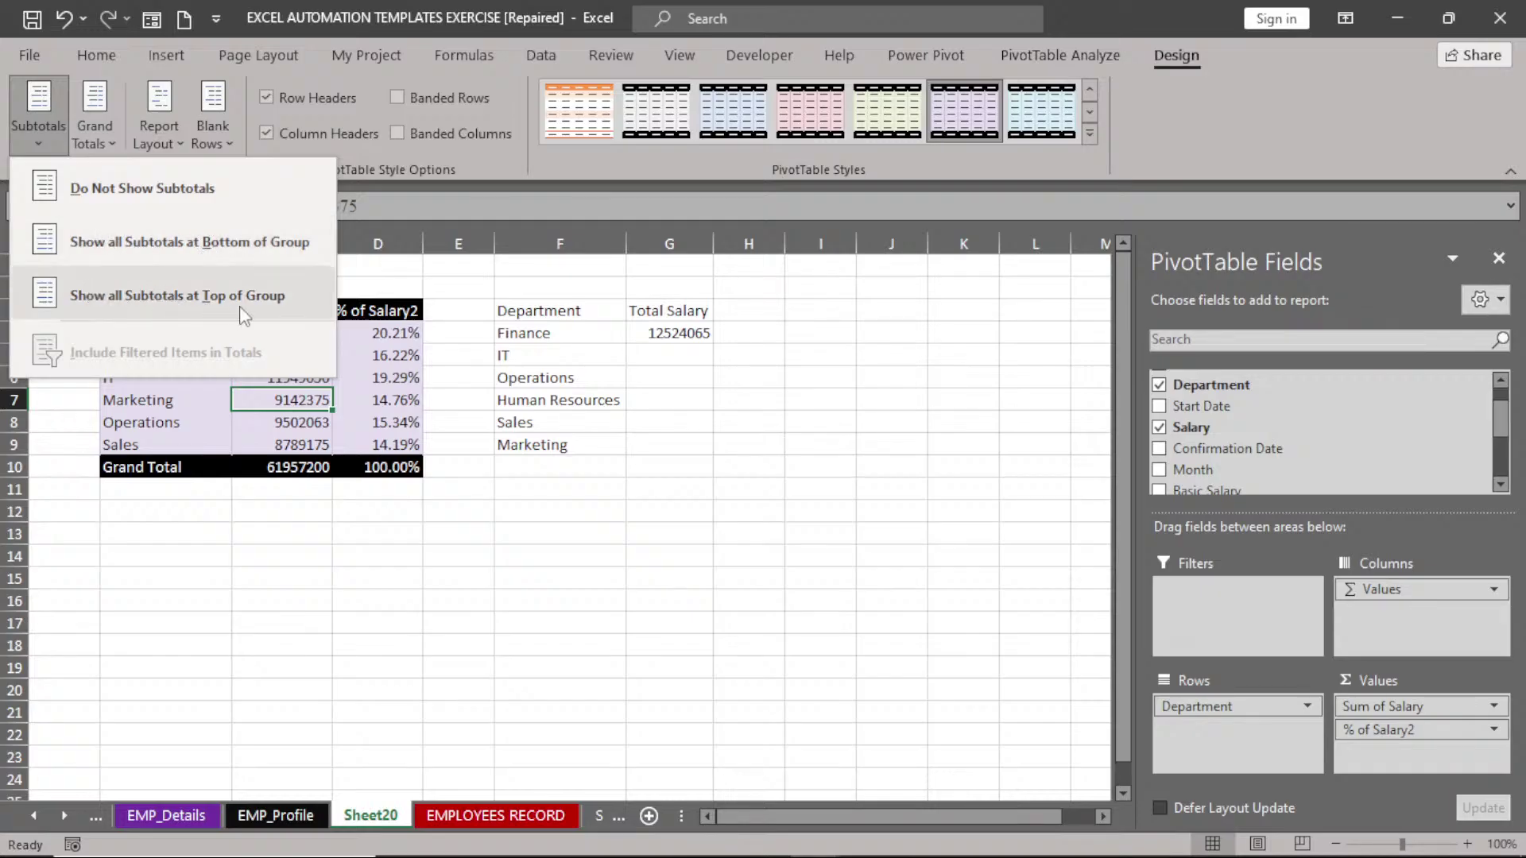
left_click(366, 382)
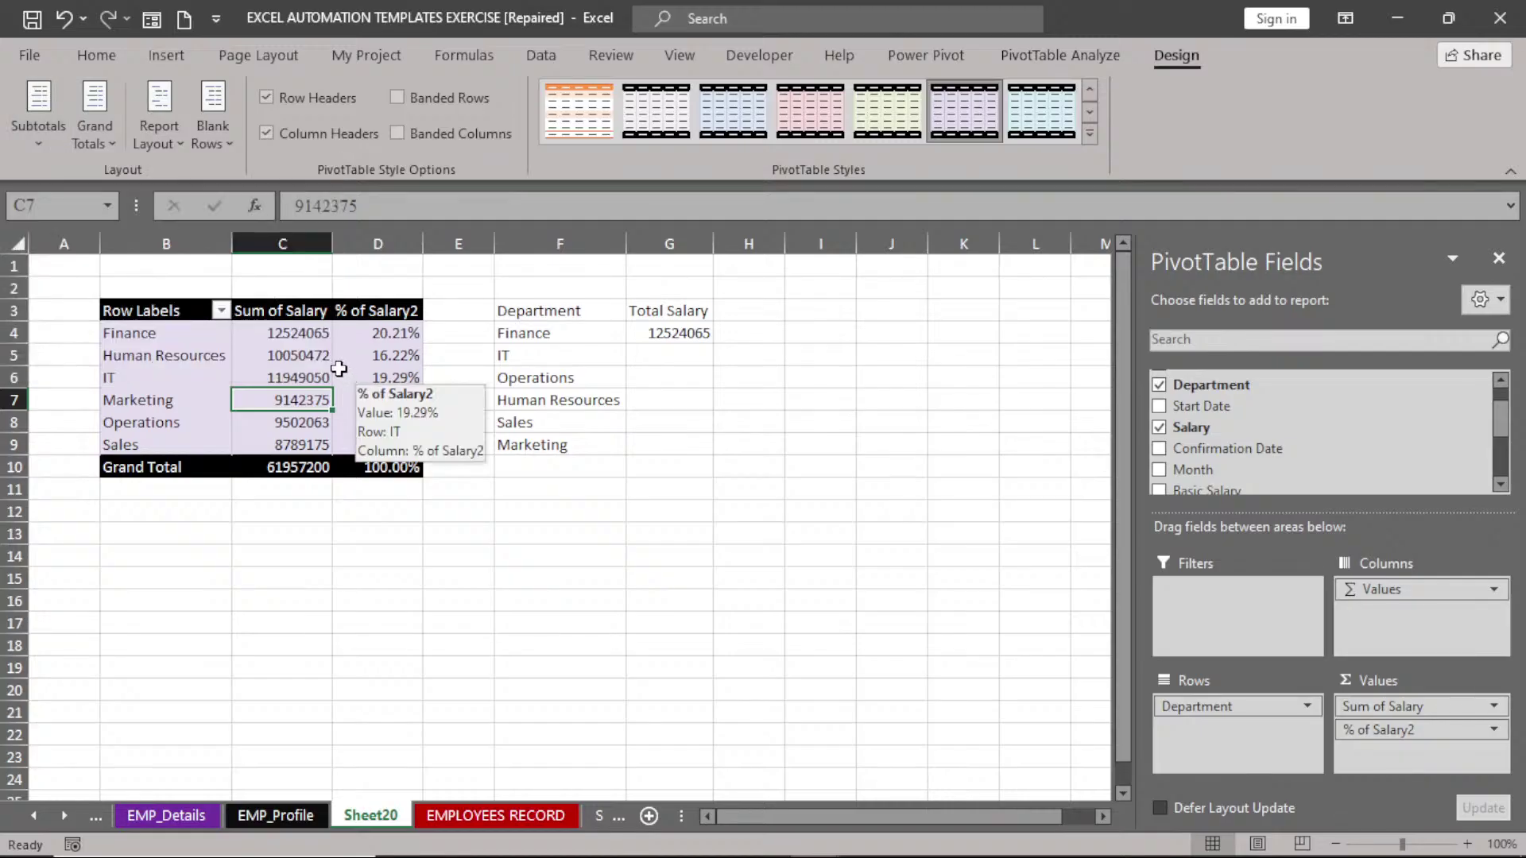
left_click(95, 140)
left_click(271, 308)
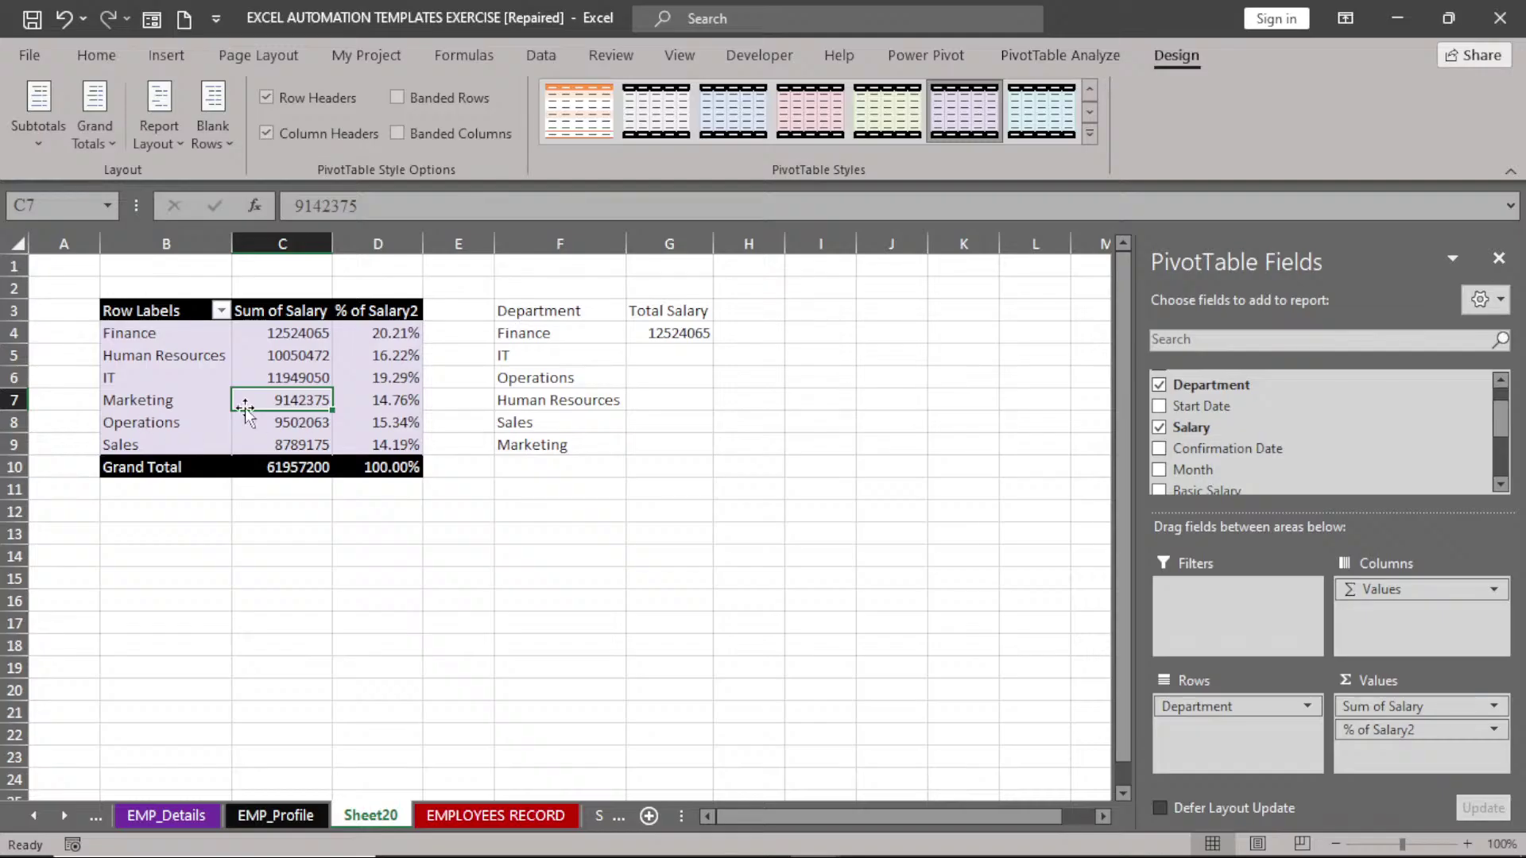
- Try turning the pivot table's grand totals off for rows and columns, and switch them back on for both
left_click(102, 143)
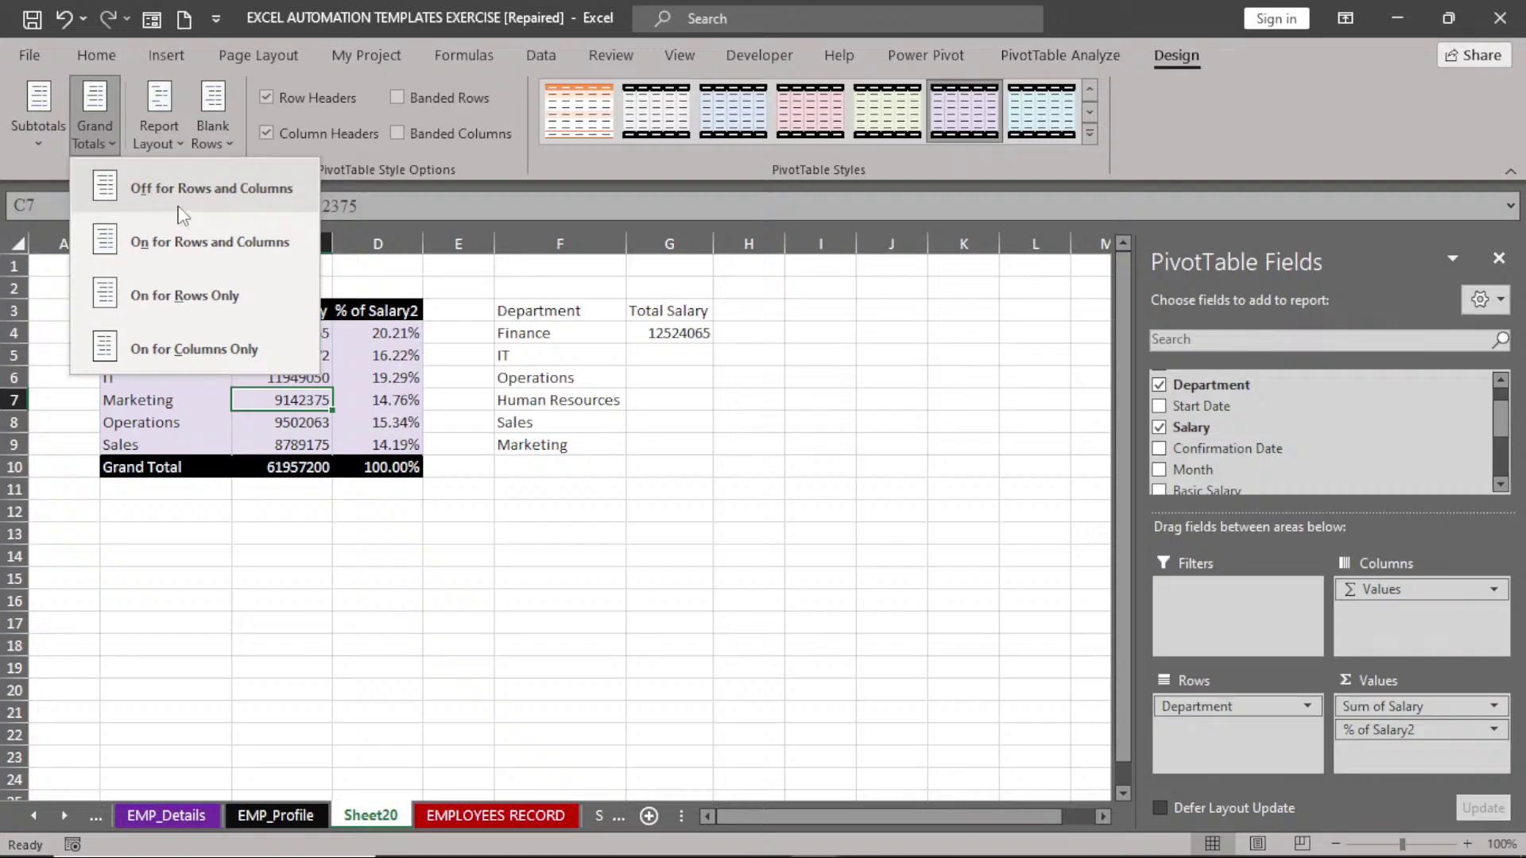
left_click(184, 205)
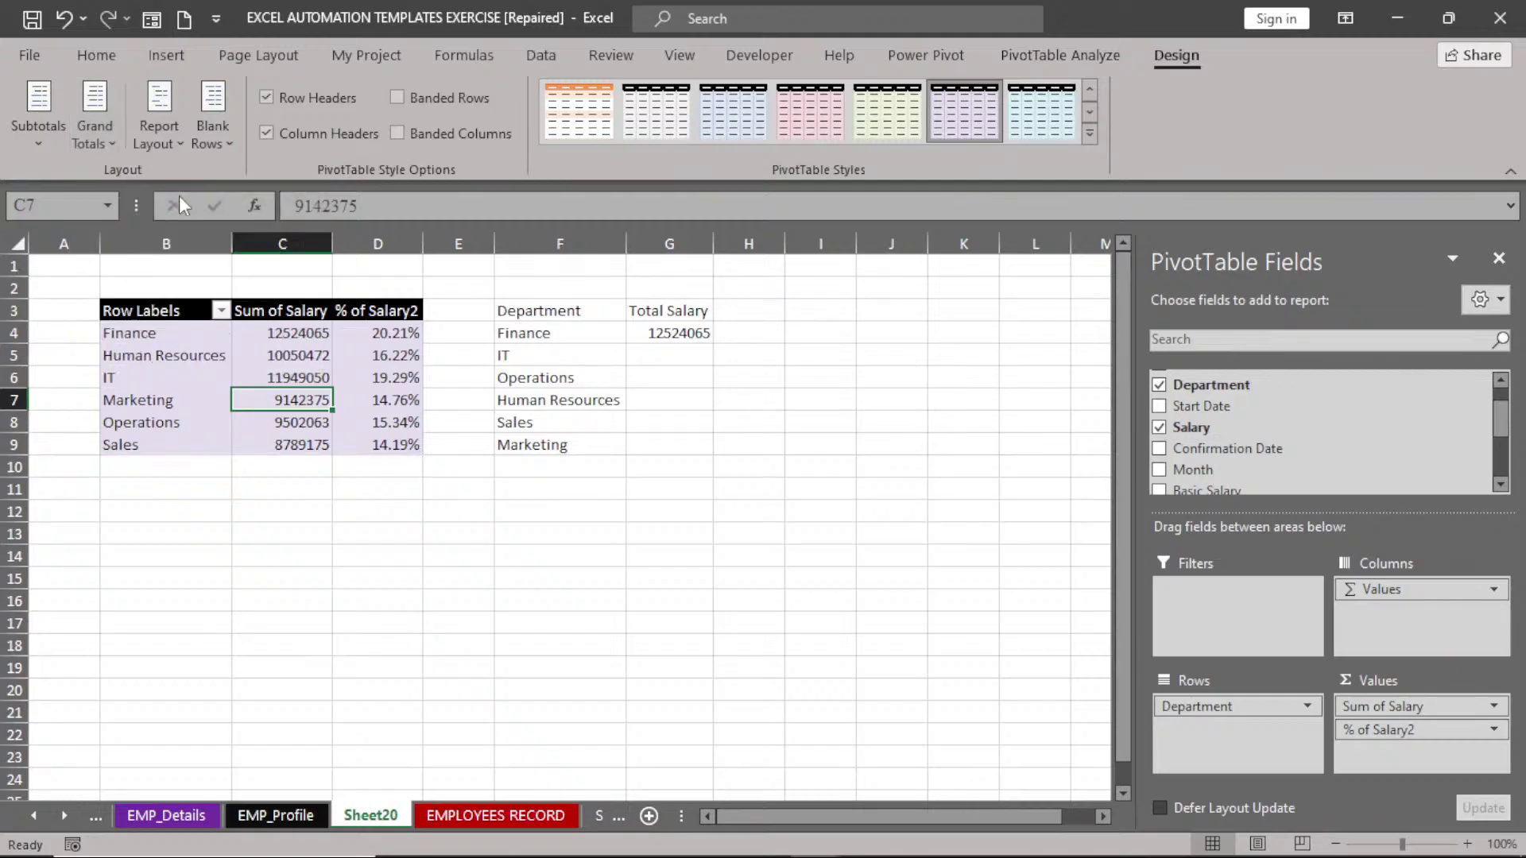
left_click(95, 119)
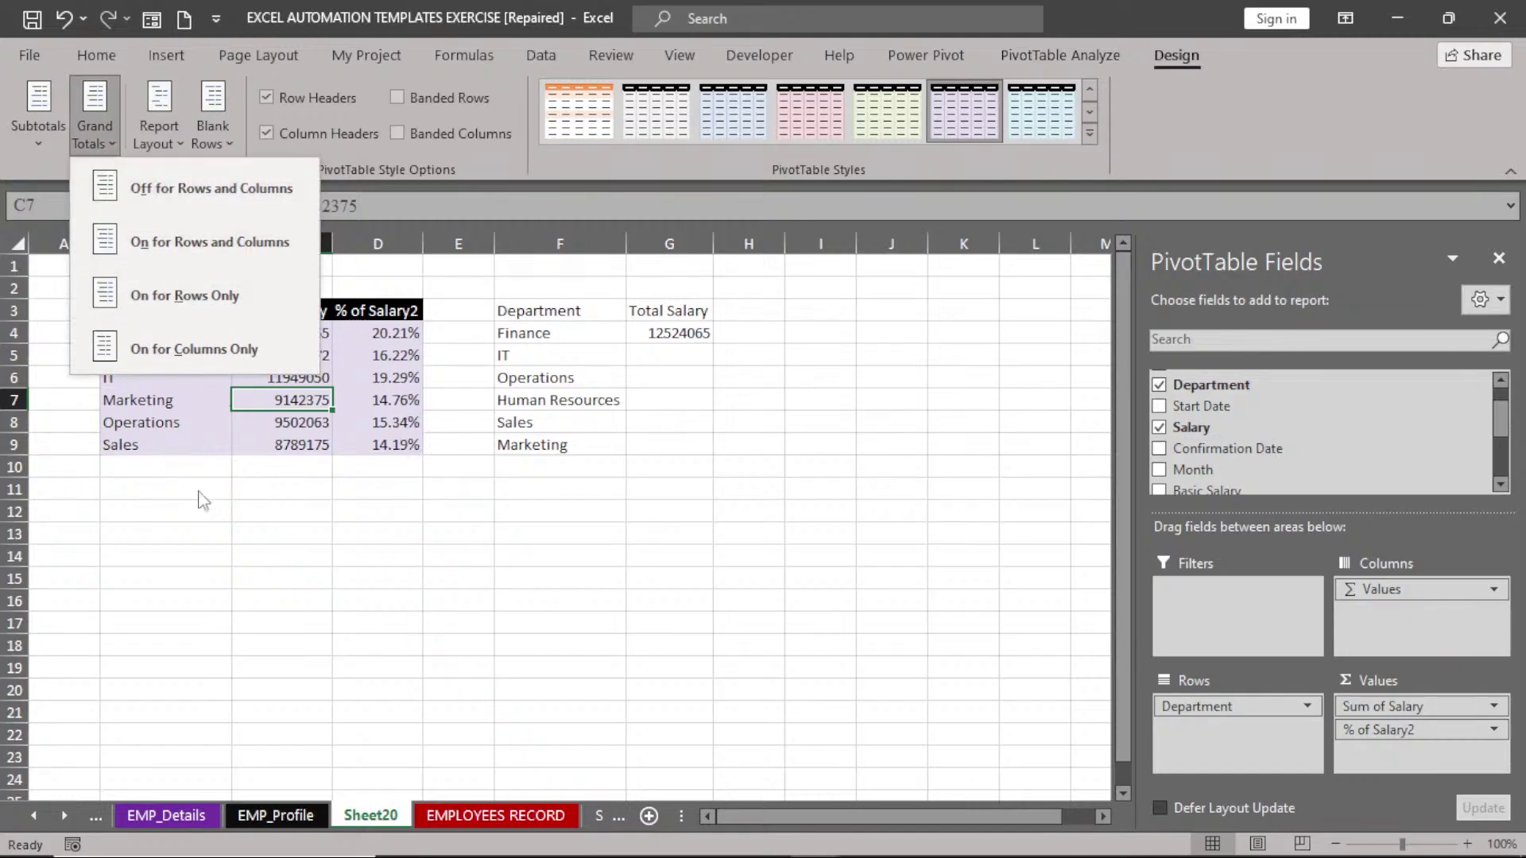
left_click(187, 250)
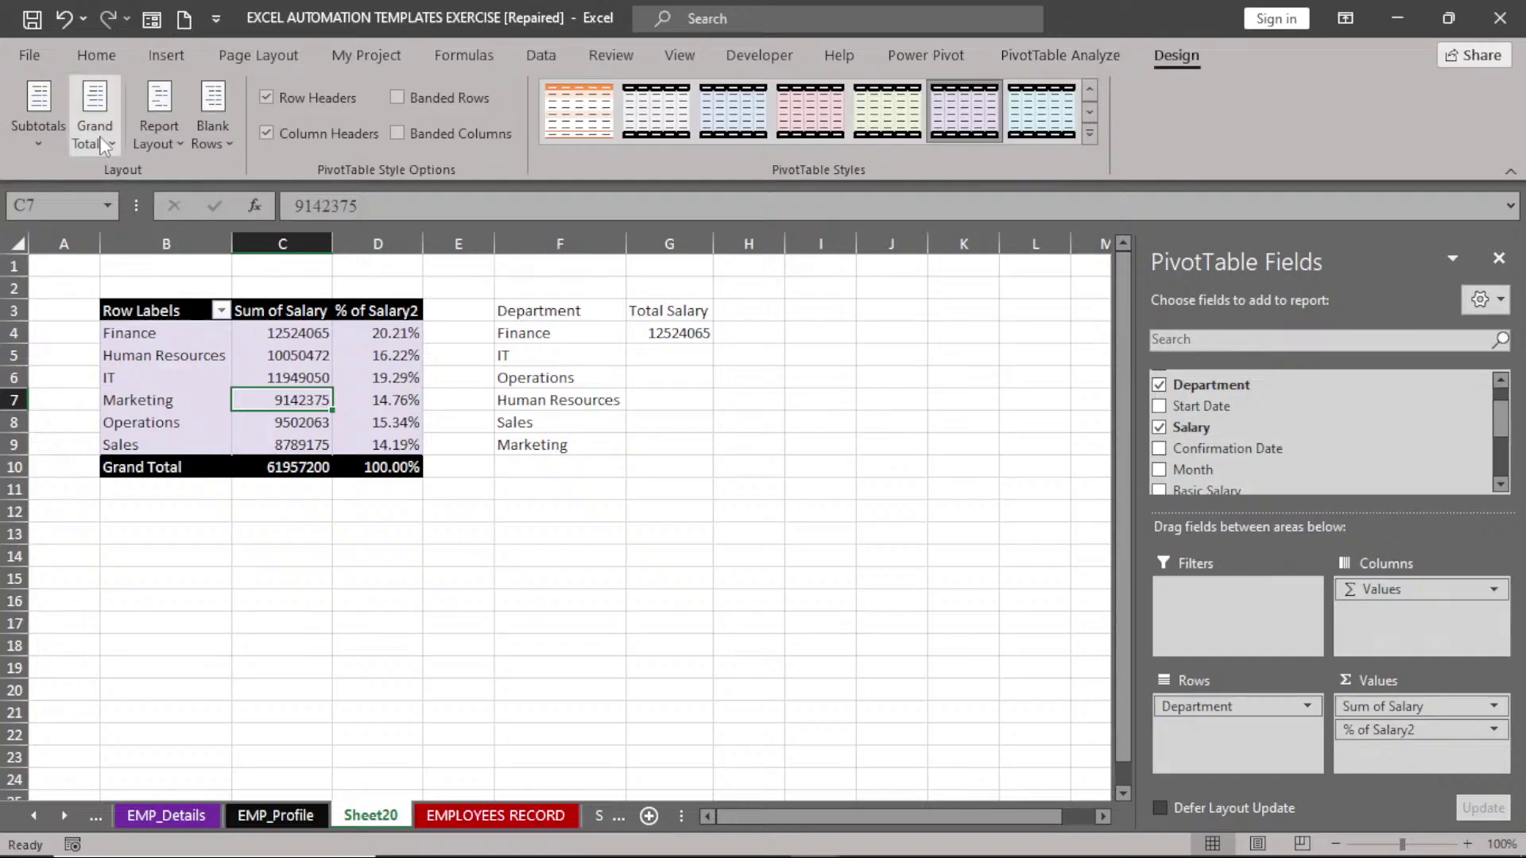
- Show the pivot table report in outline form with no blank line after each item
left_click(159, 138)
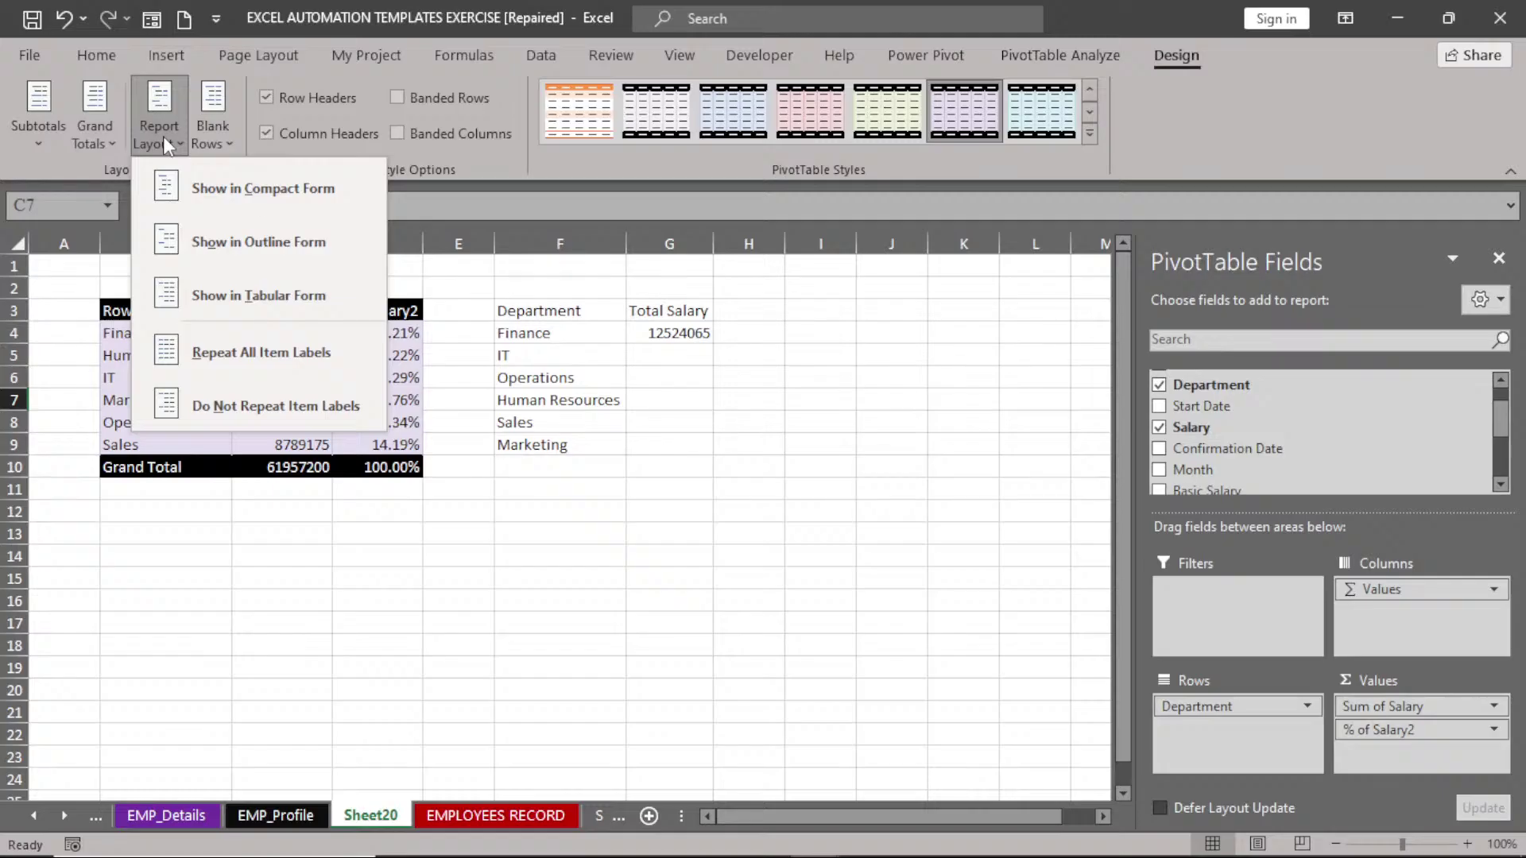
left_click(253, 193)
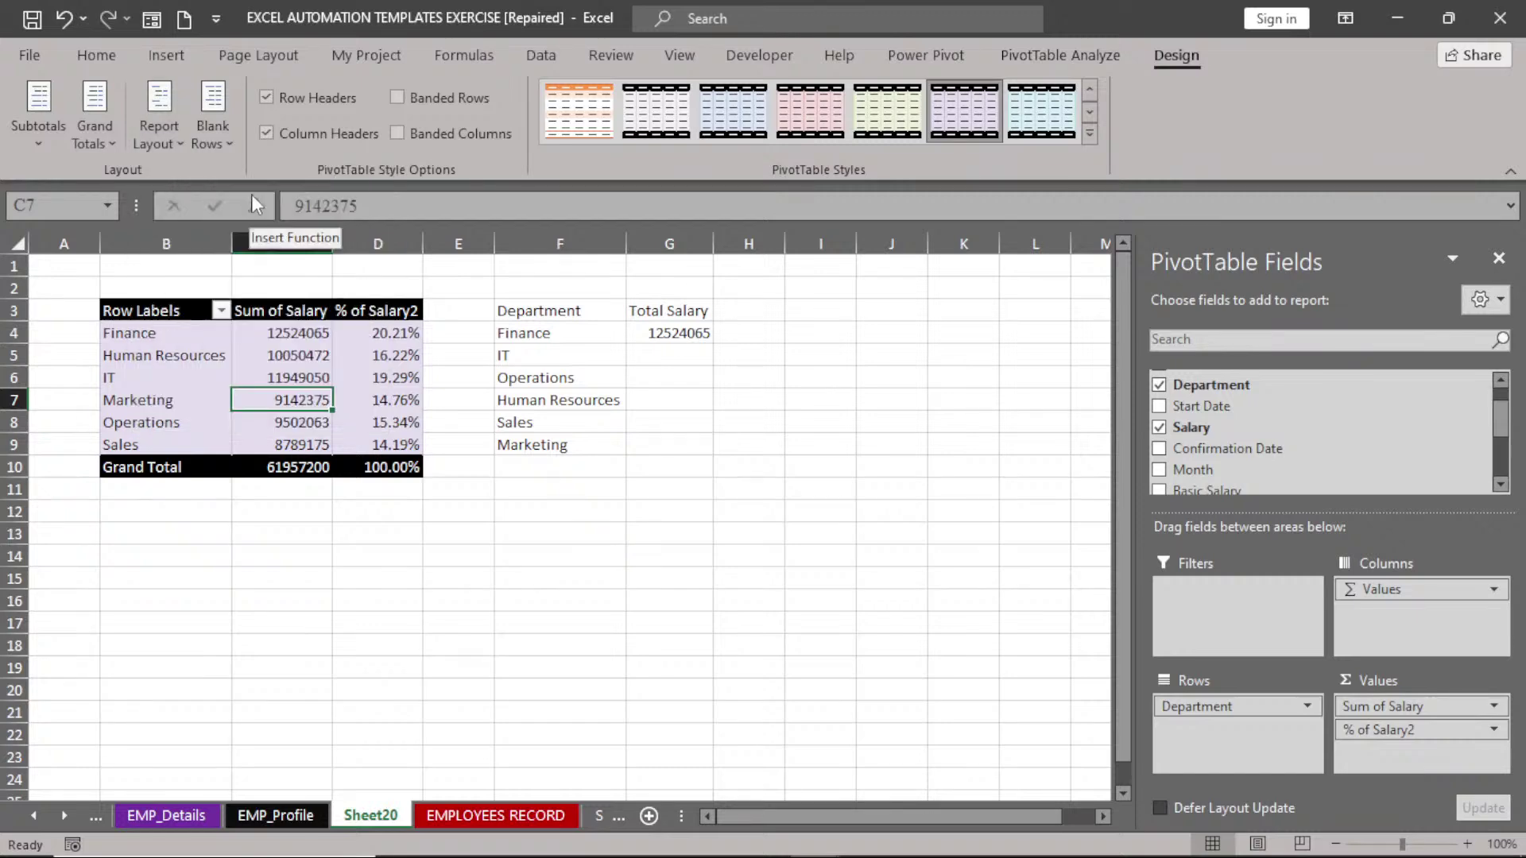
left_click(159, 136)
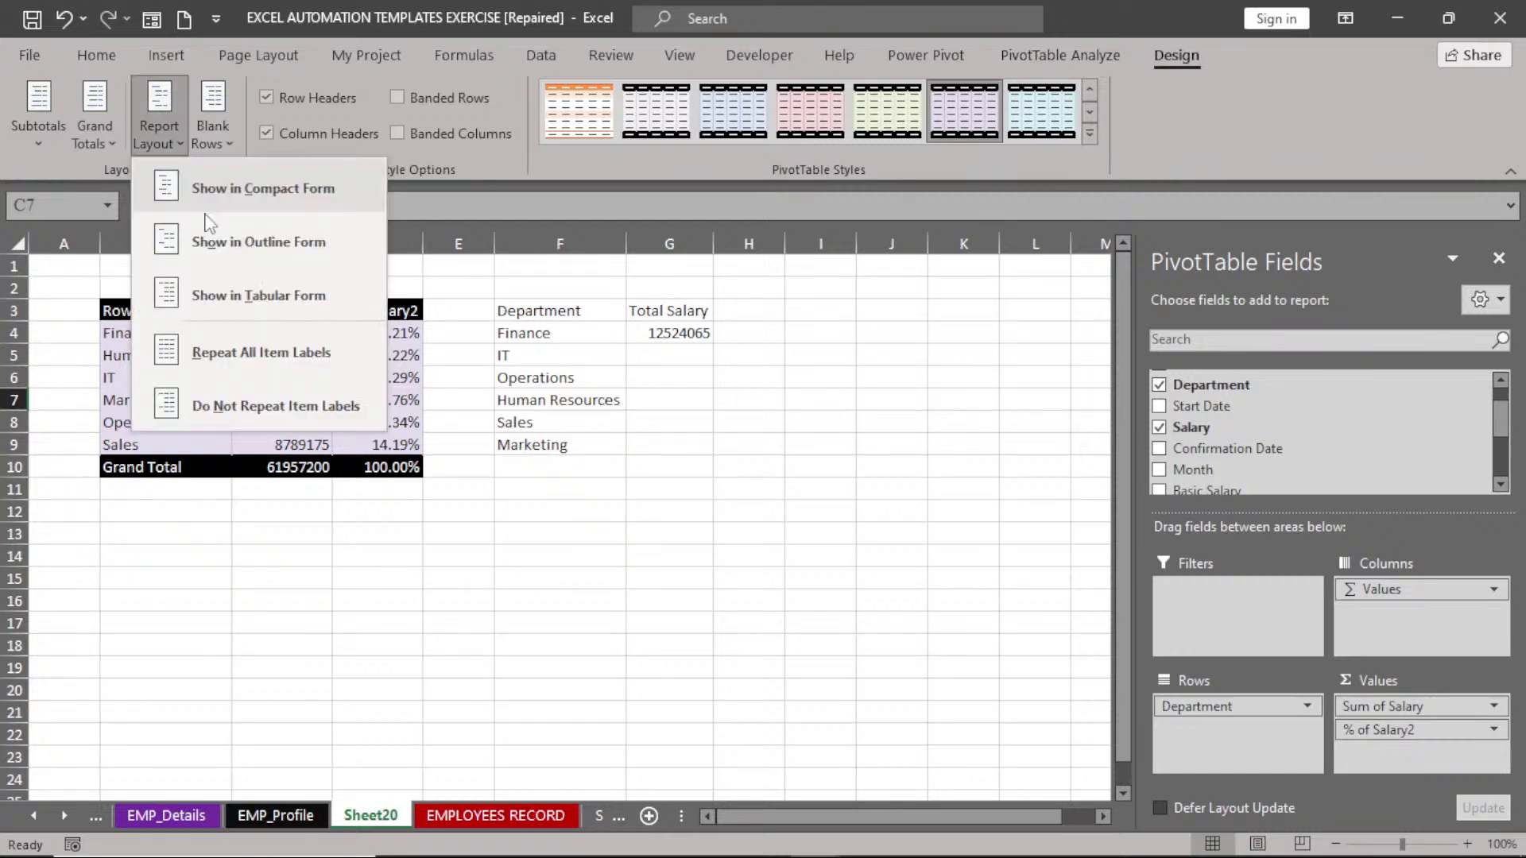
left_click(205, 215)
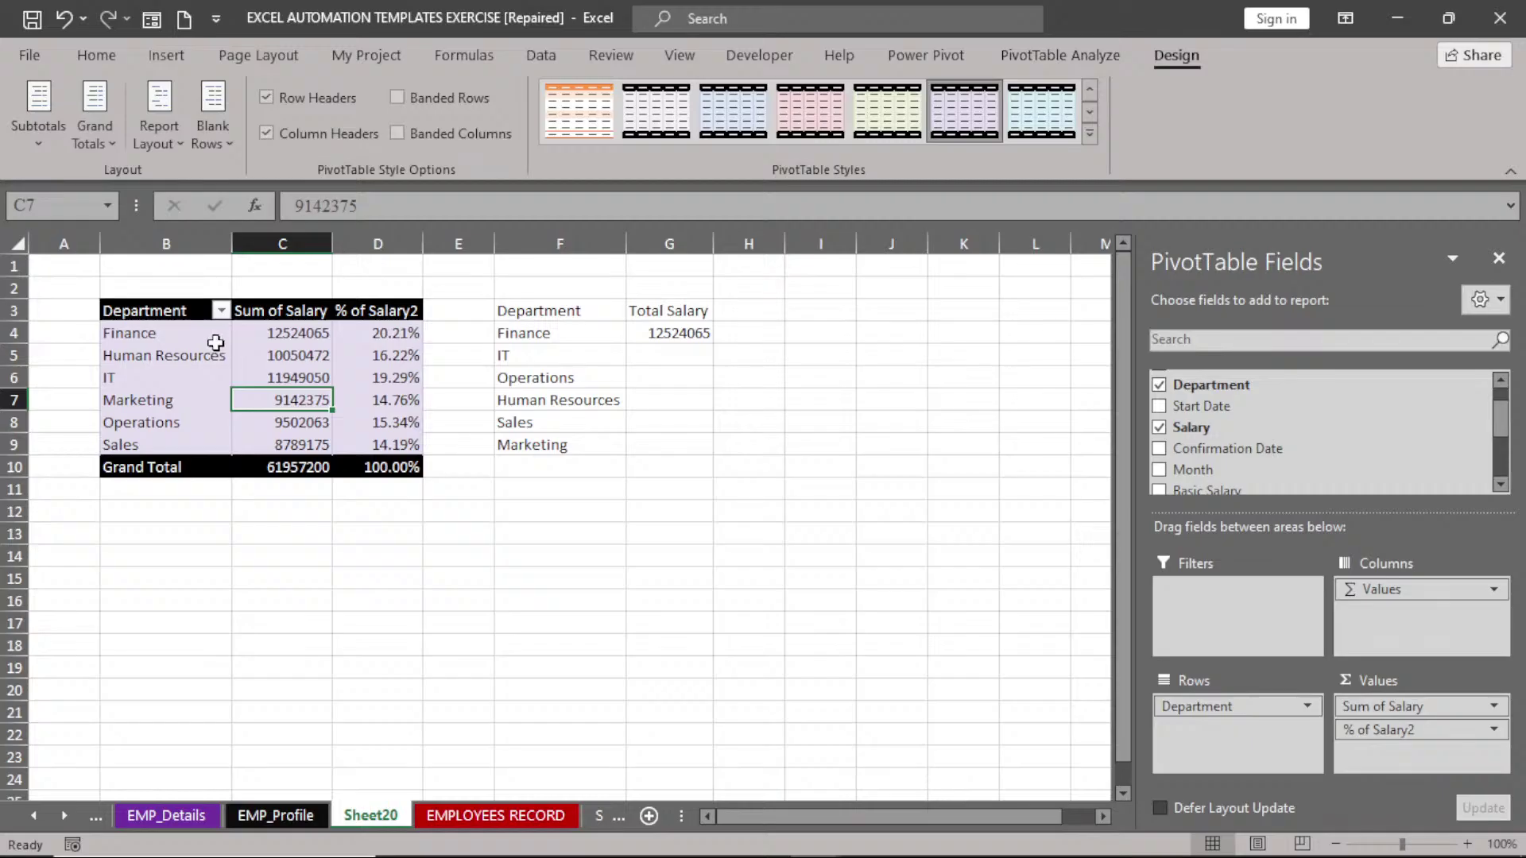
left_click(218, 145)
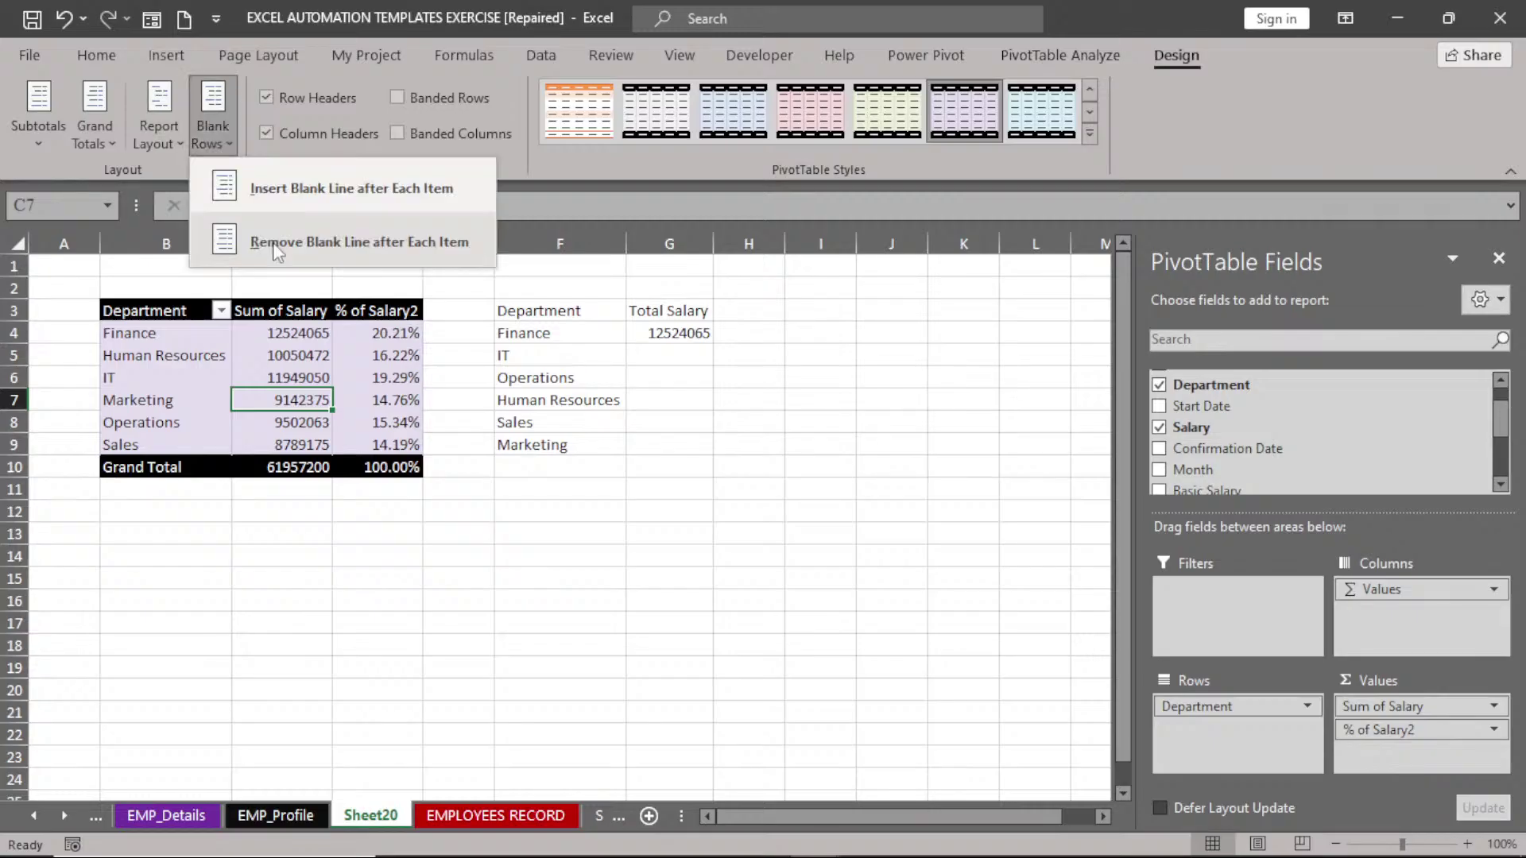
left_click(277, 243)
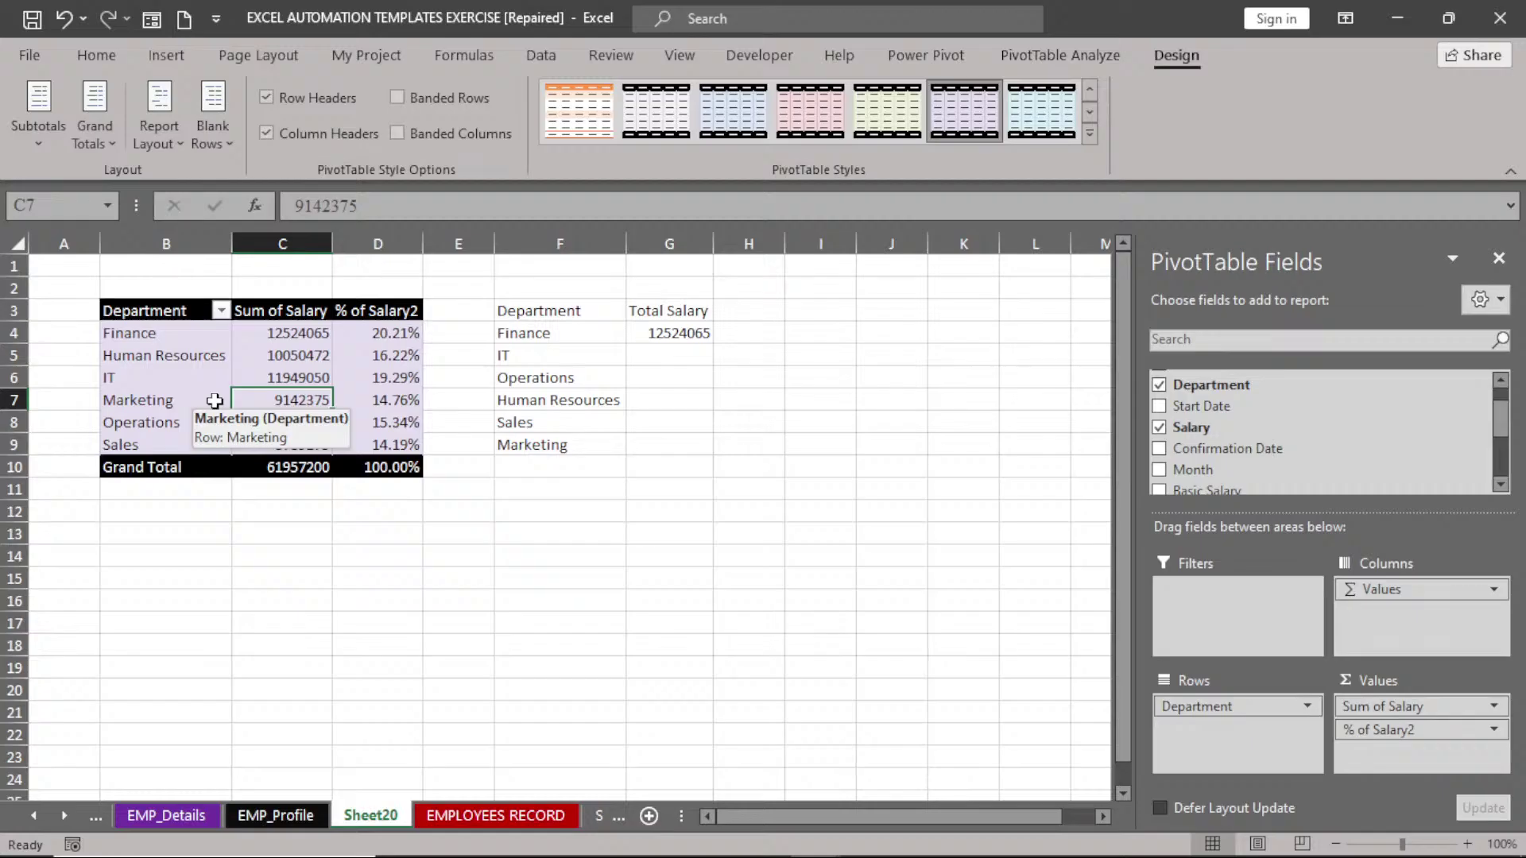
- Rename the pivot table as DeptSal
left_click(1057, 56)
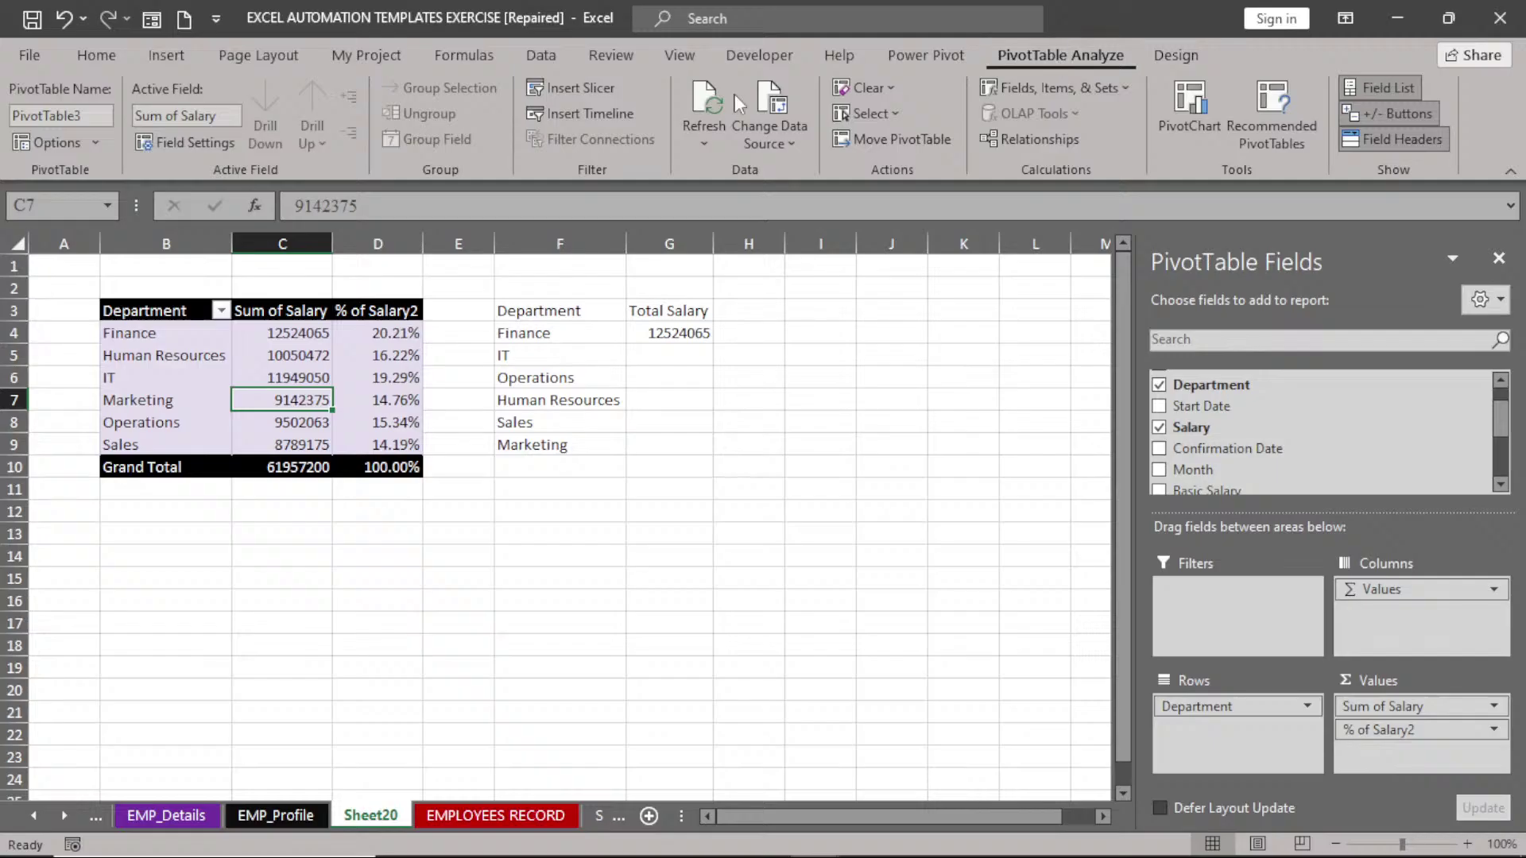
left_click(83, 113)
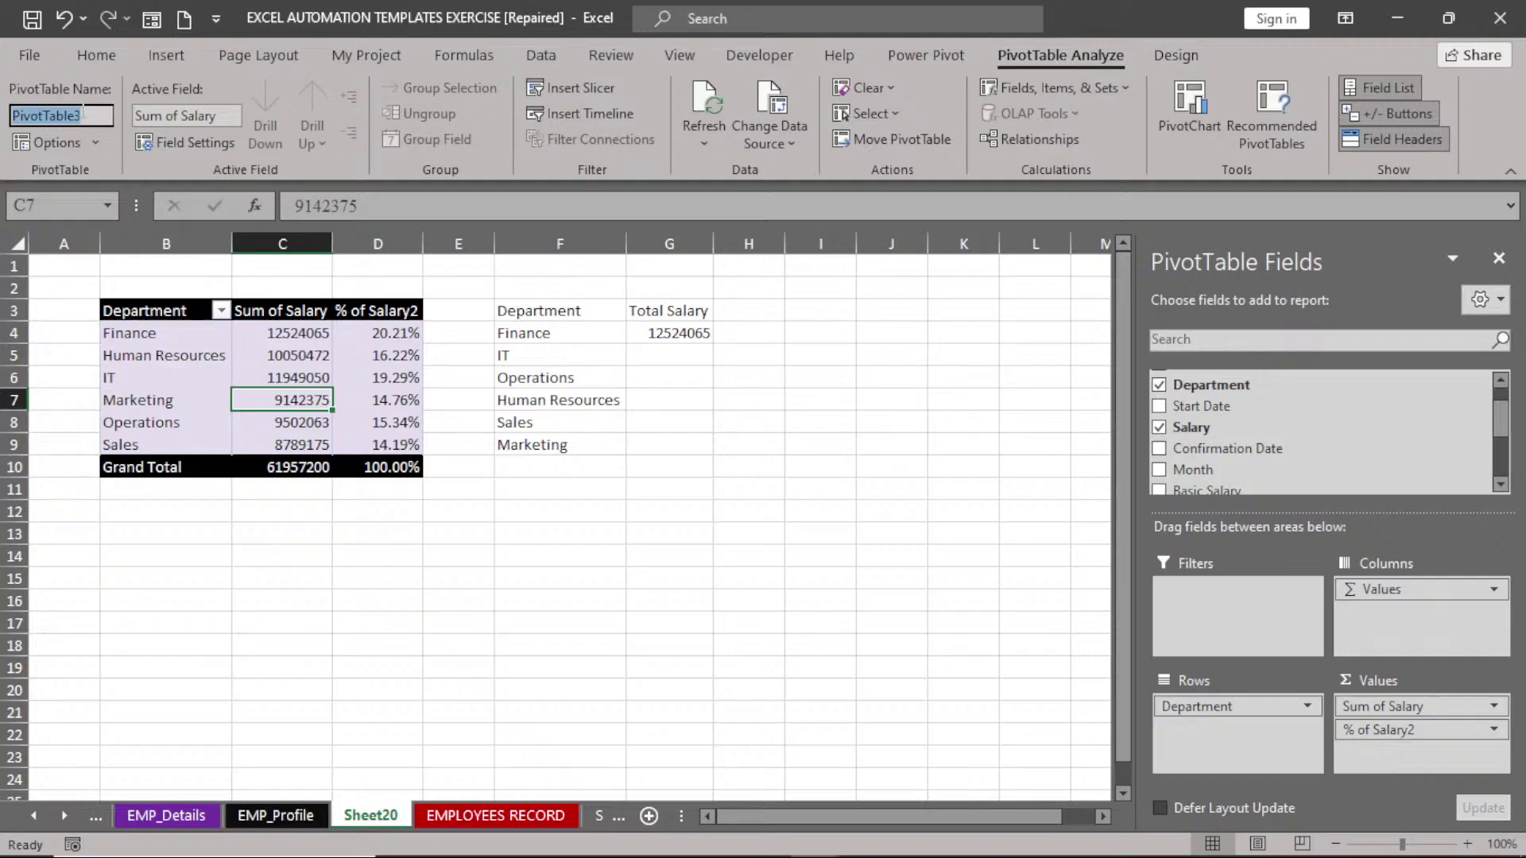
type("d")
key("BackSpace")
type("DE")
key("BackSpace")
type("eptSal")
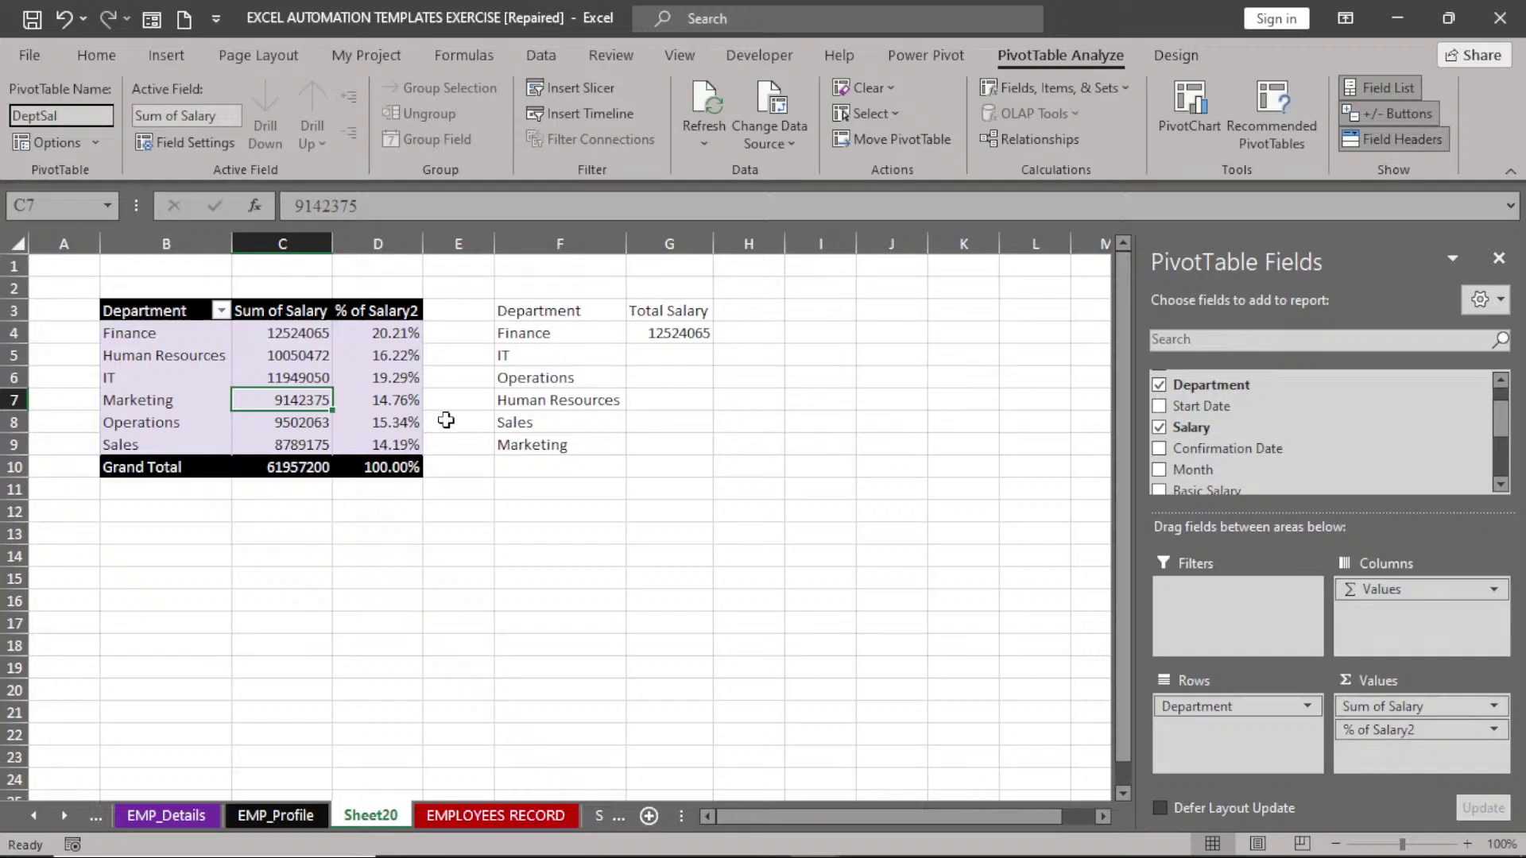
key("Return")
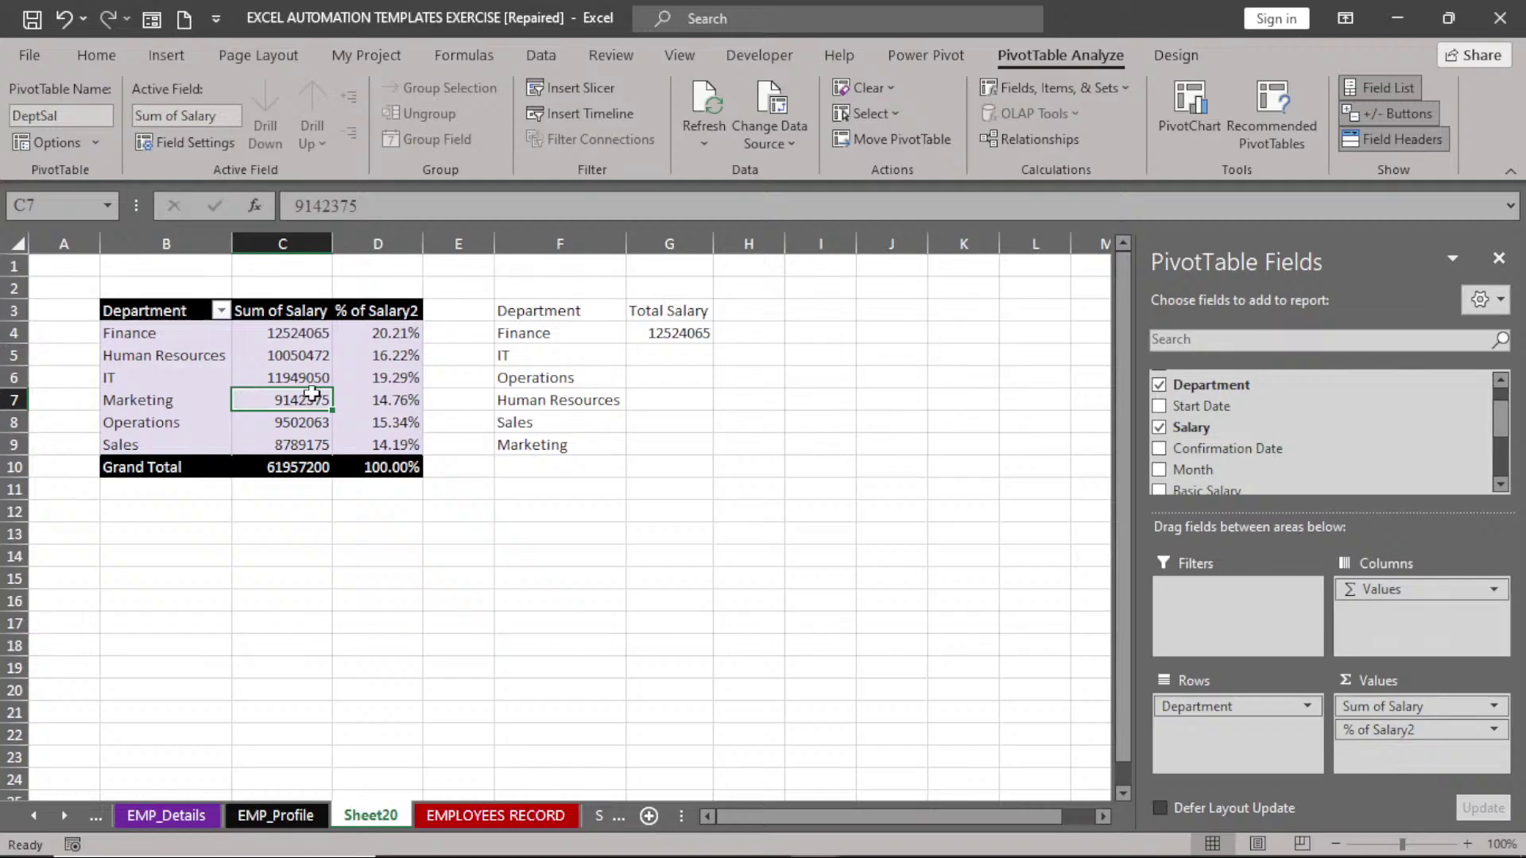
- Review the pivot table's data source and keep the Employees table as its range
left_click(776, 145)
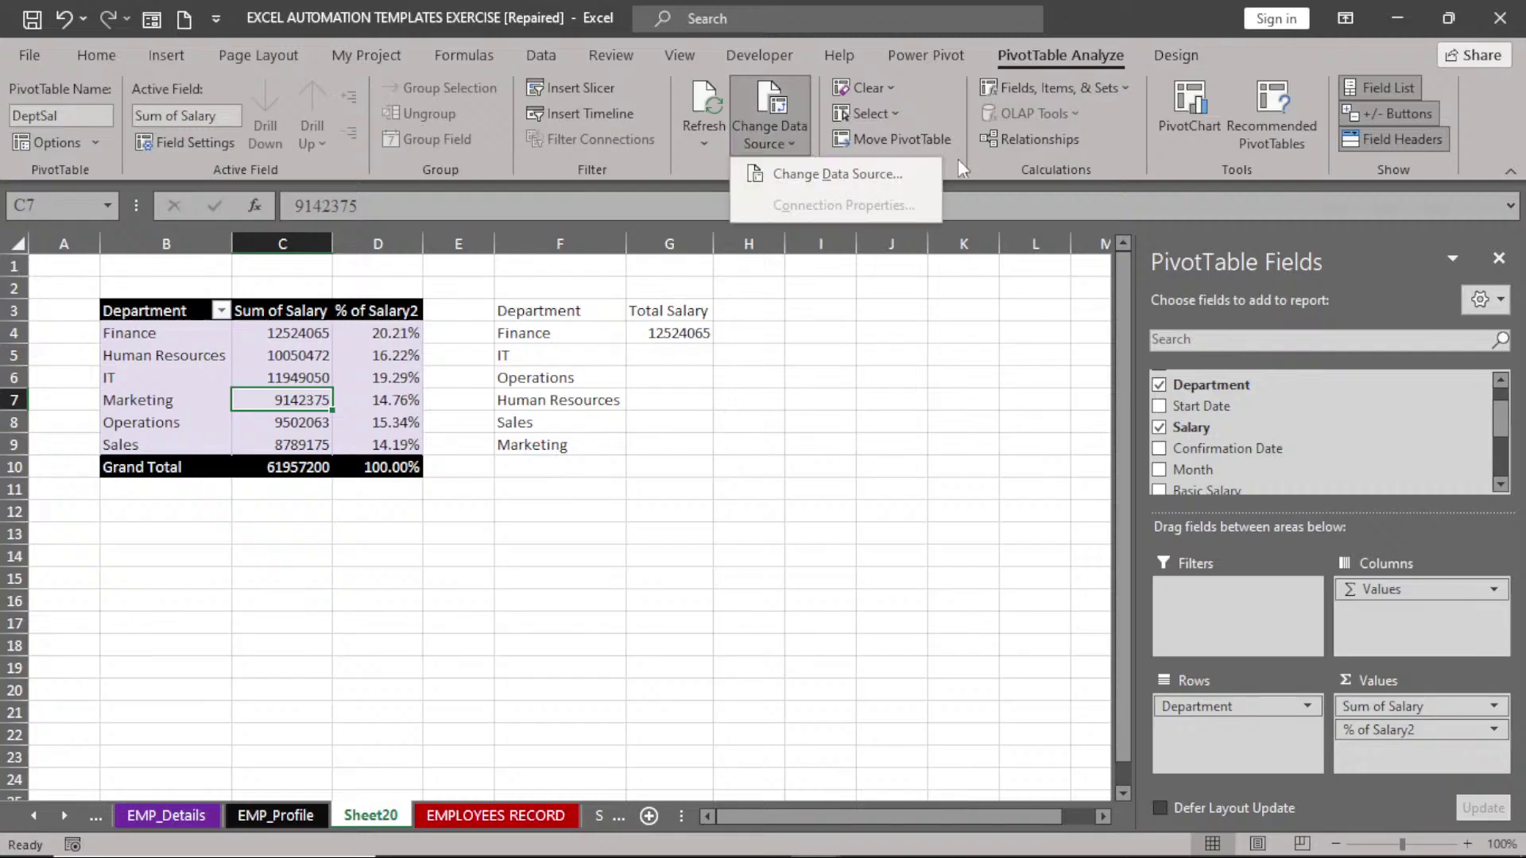
left_click(816, 176)
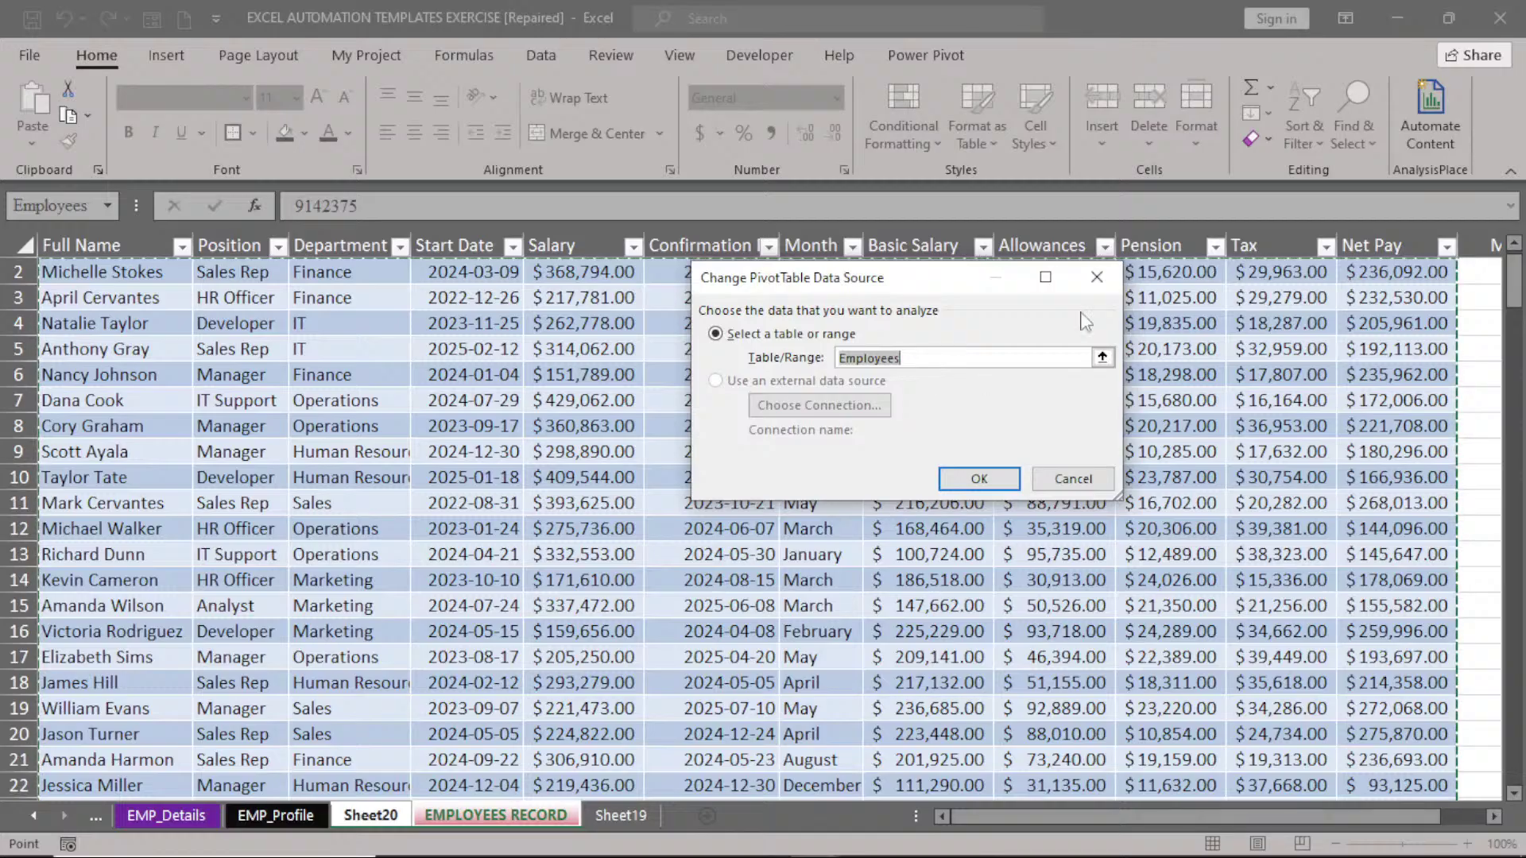
key("Return")
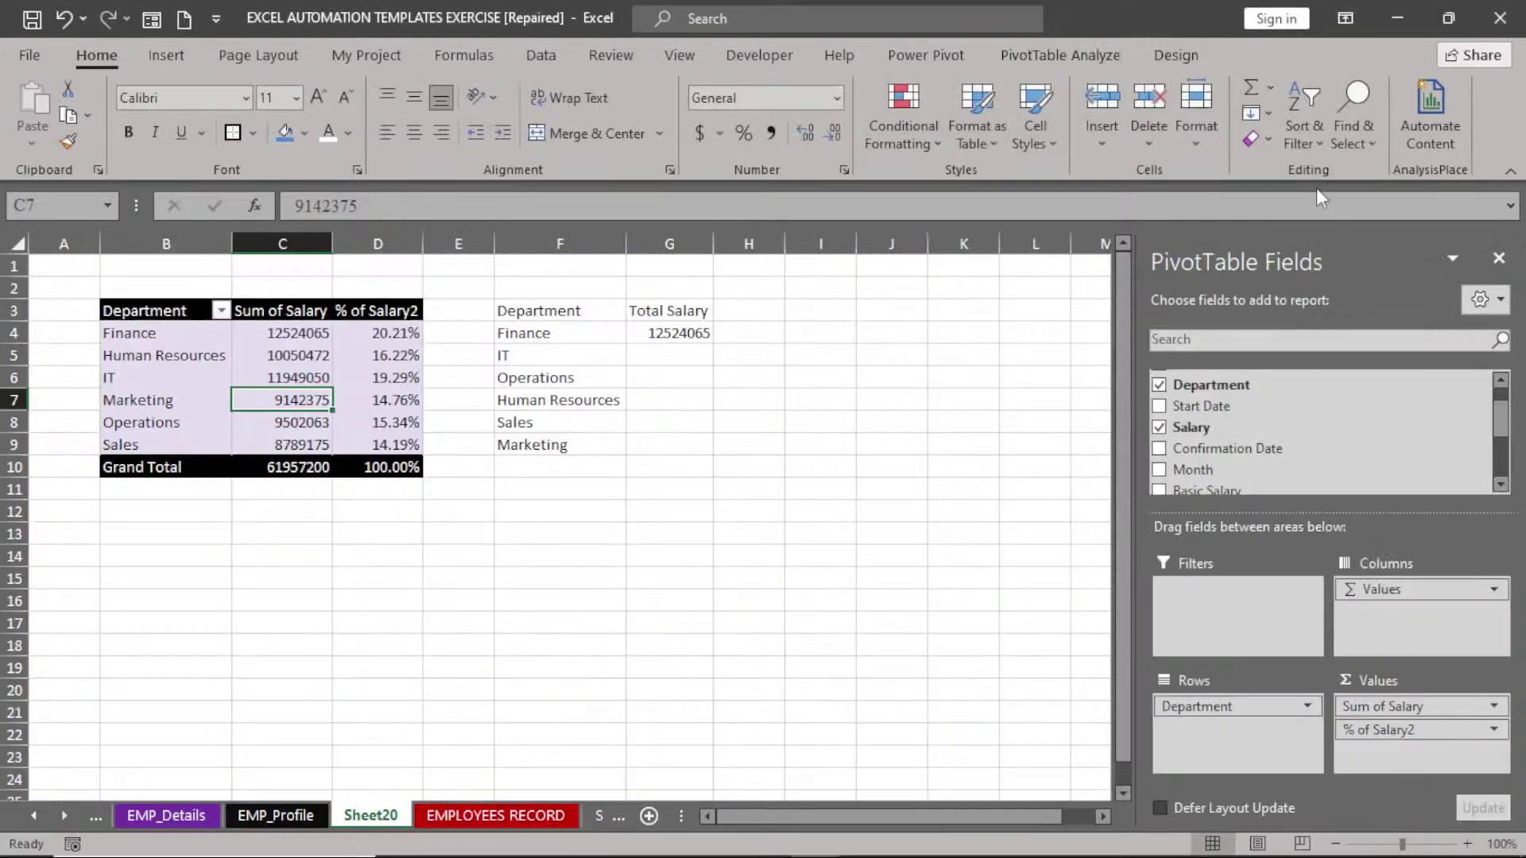
- Hide the pivot table's field list, select cells in the salary columns, and show the field list again
left_click(1060, 54)
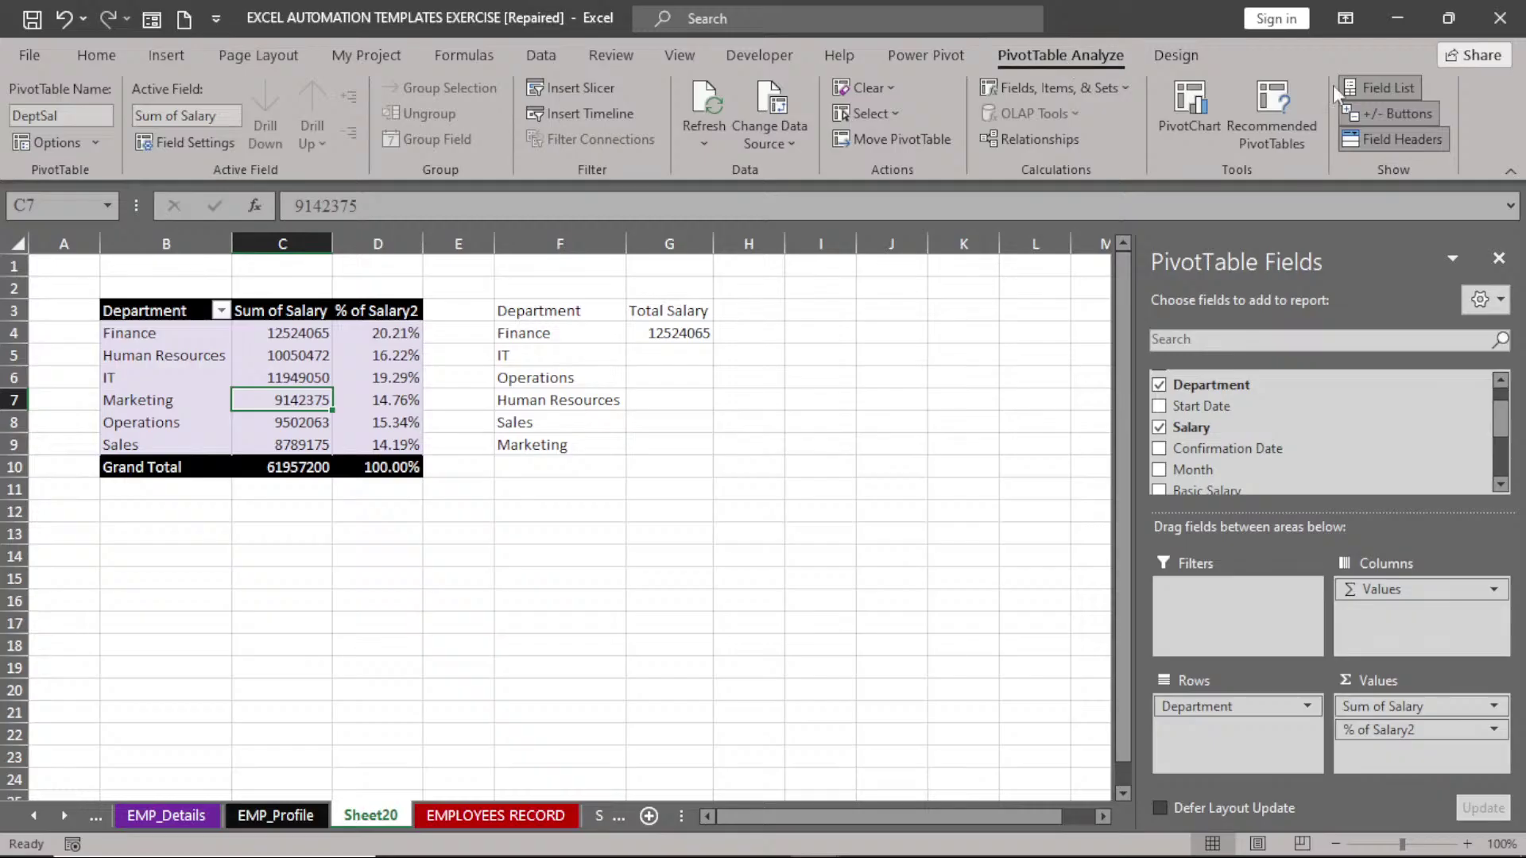
left_click(1380, 86)
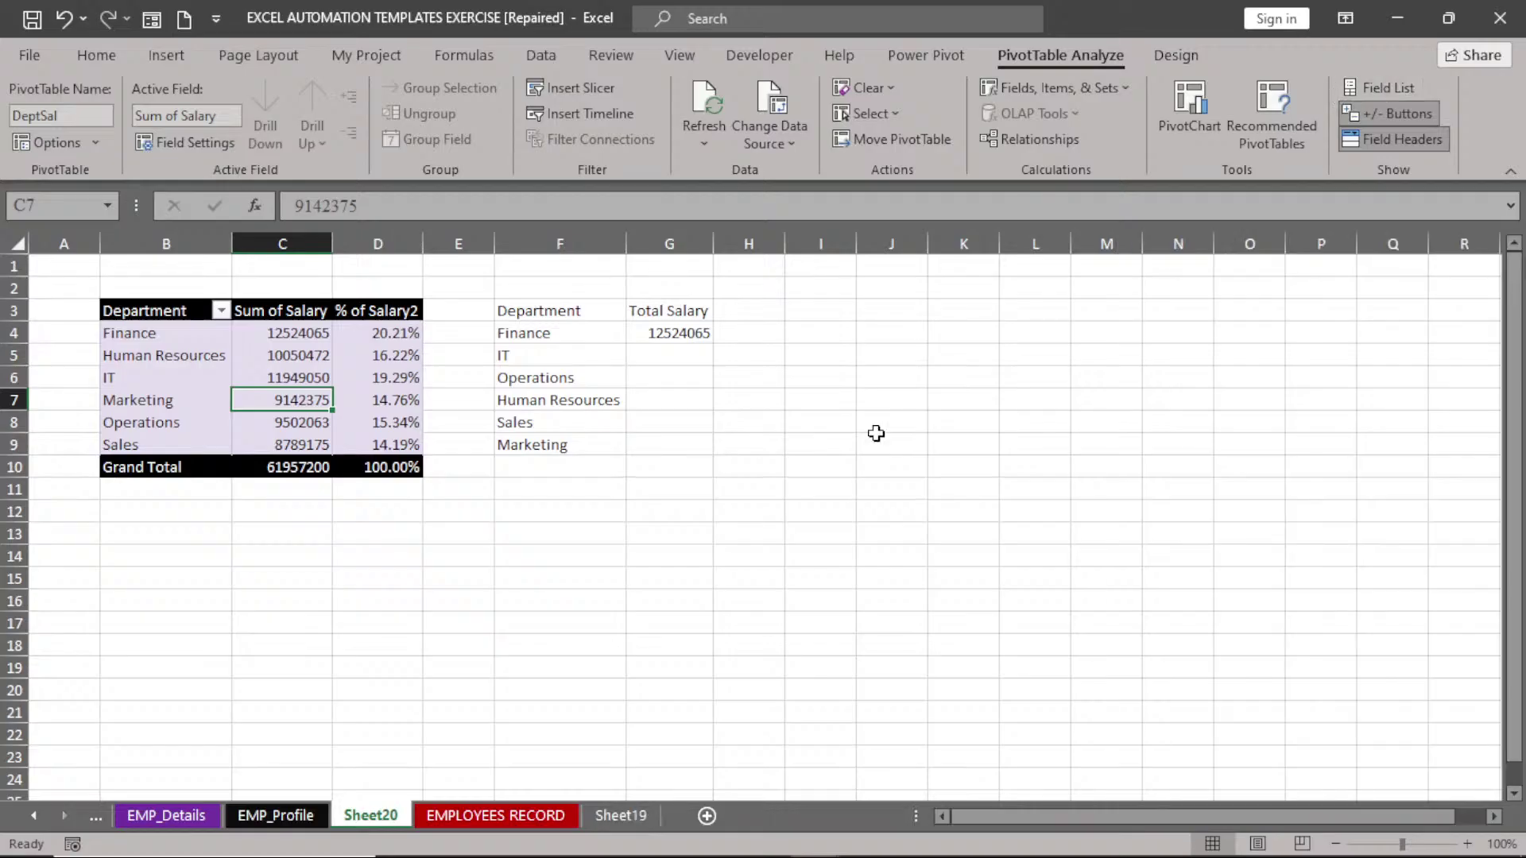
left_click(369, 362)
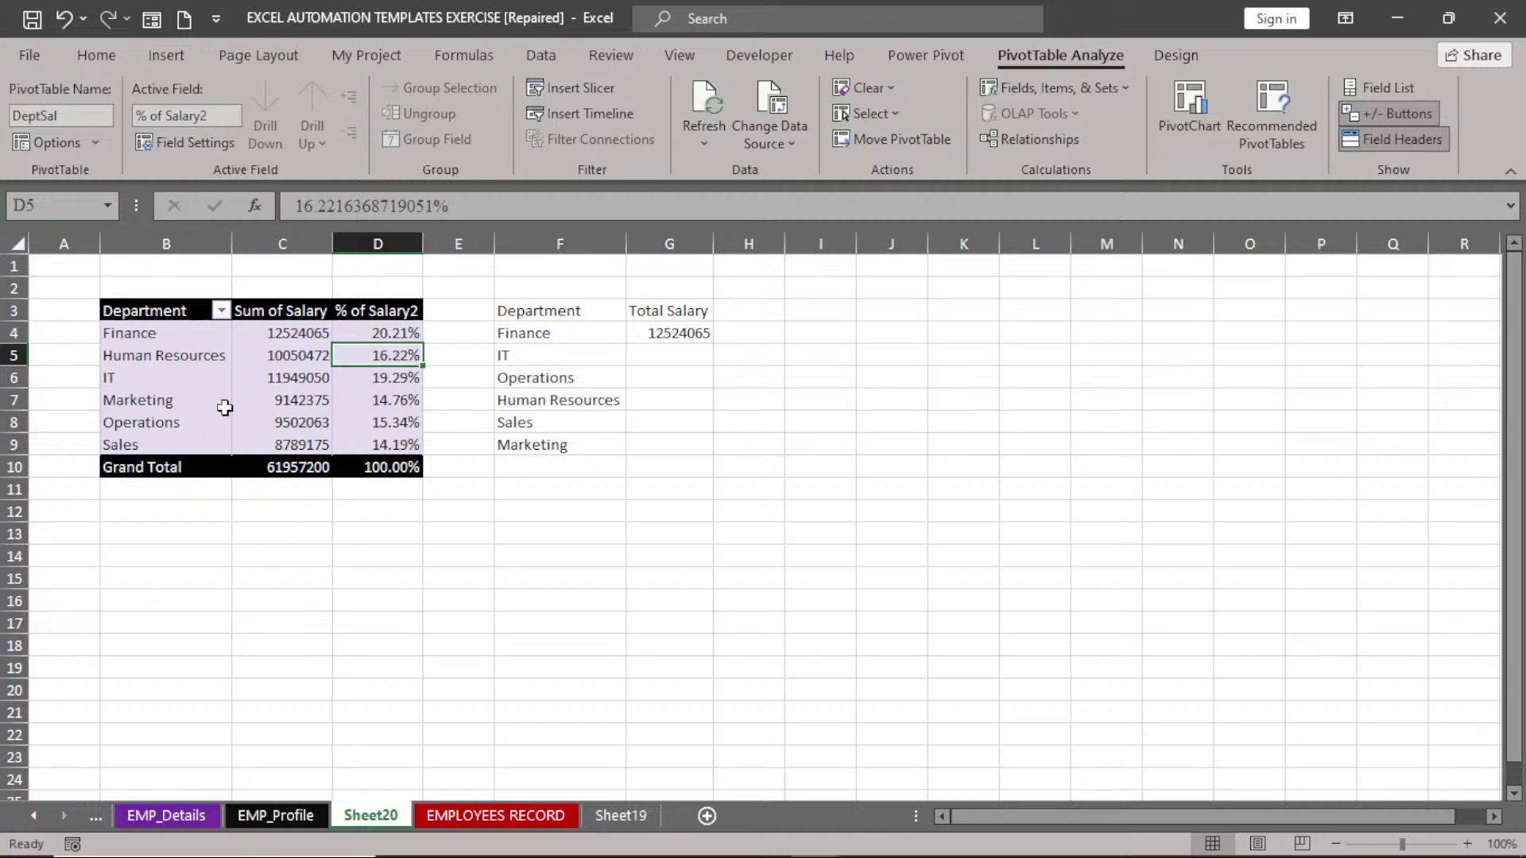
left_click(264, 377)
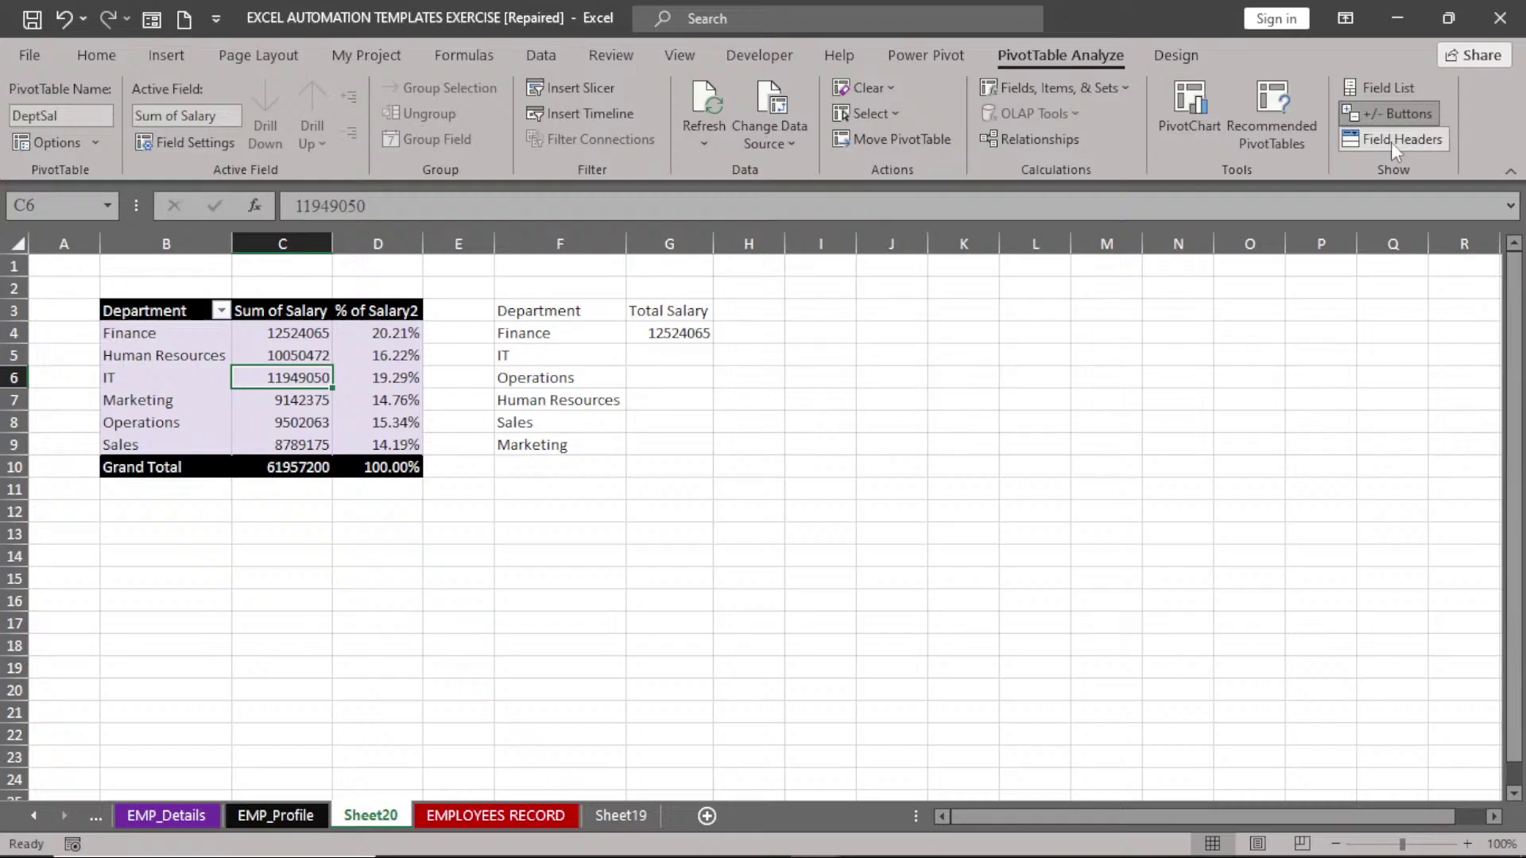
left_click(1389, 88)
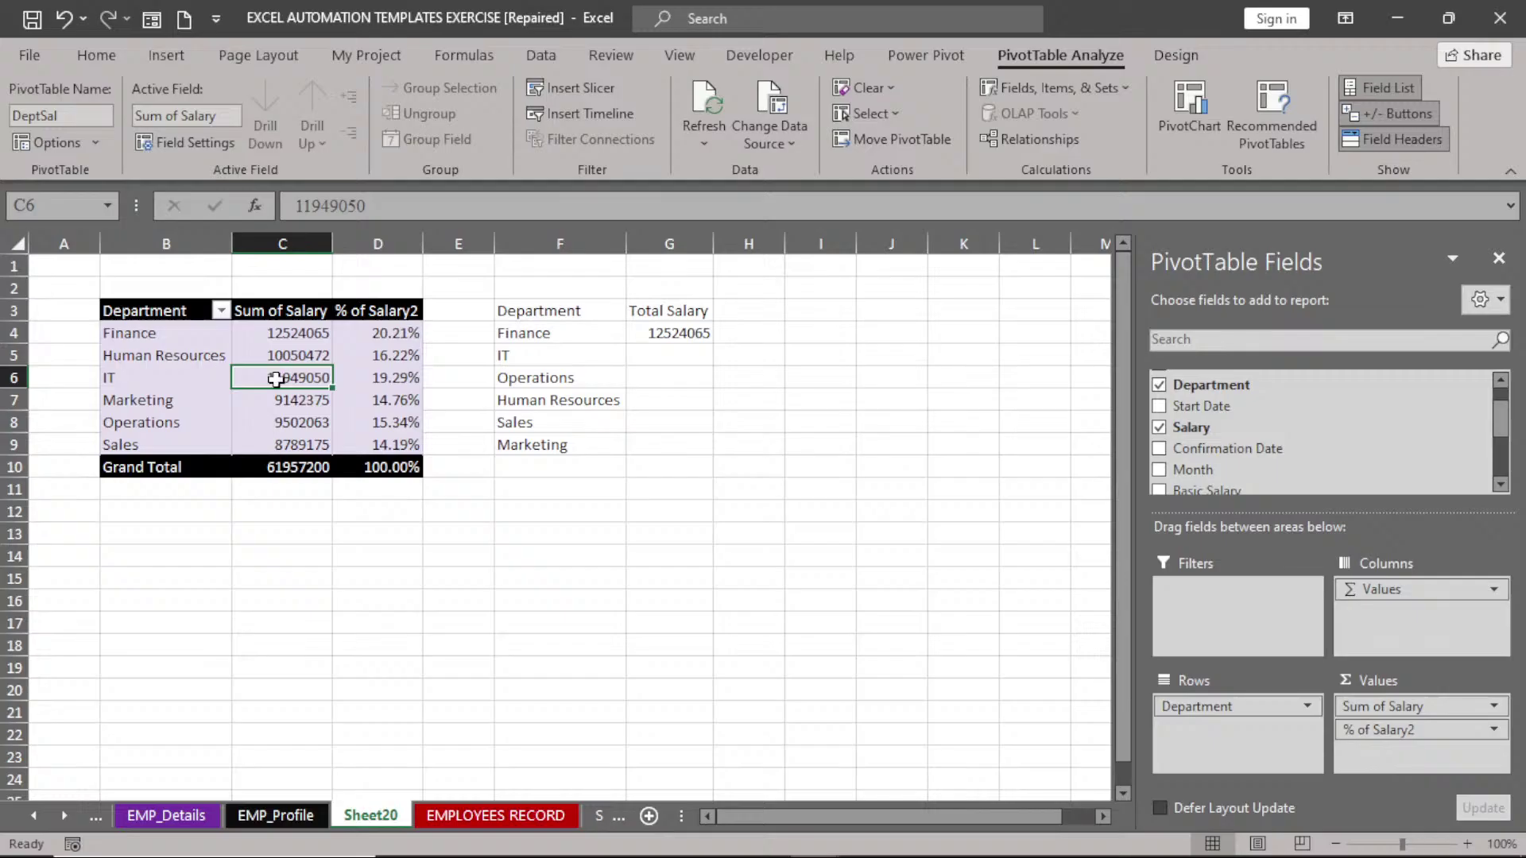
- Compare column and pie chart types for the pivot table and insert a Doughnut pivot chart
left_click(1208, 127)
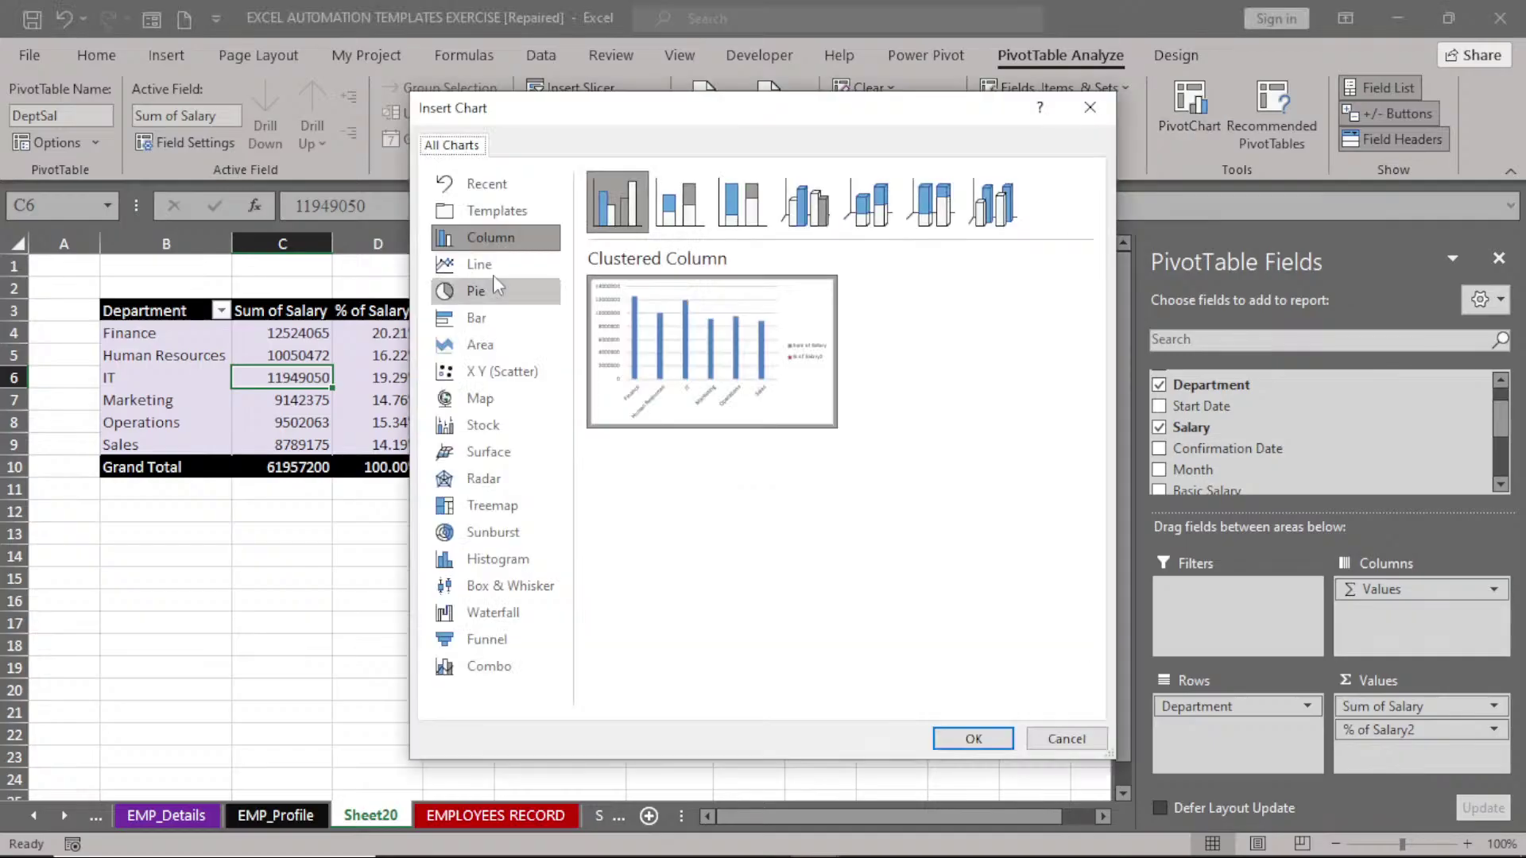
left_click(681, 213)
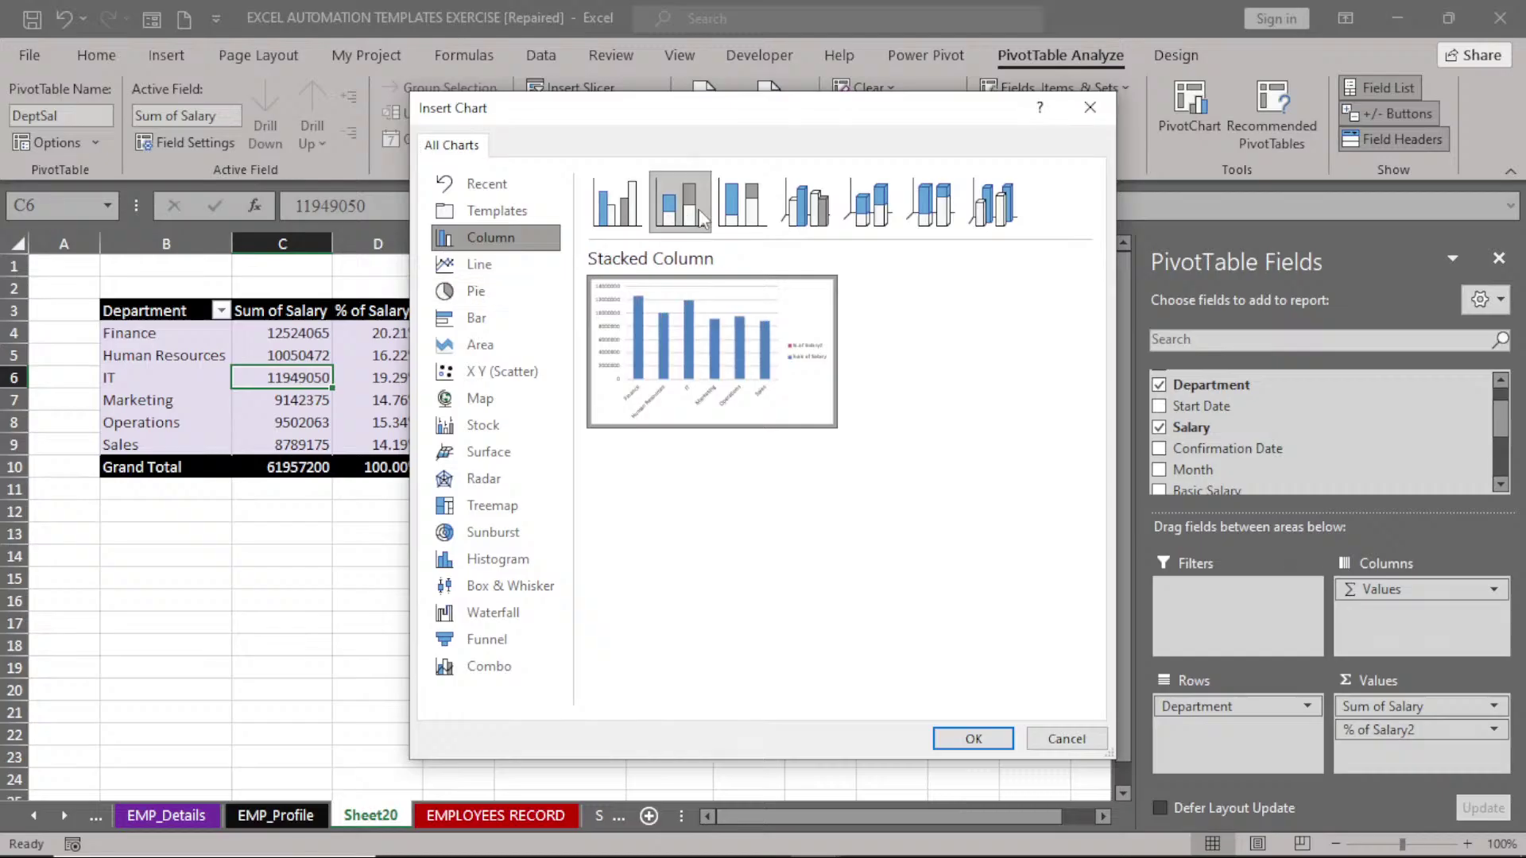
left_click(953, 208)
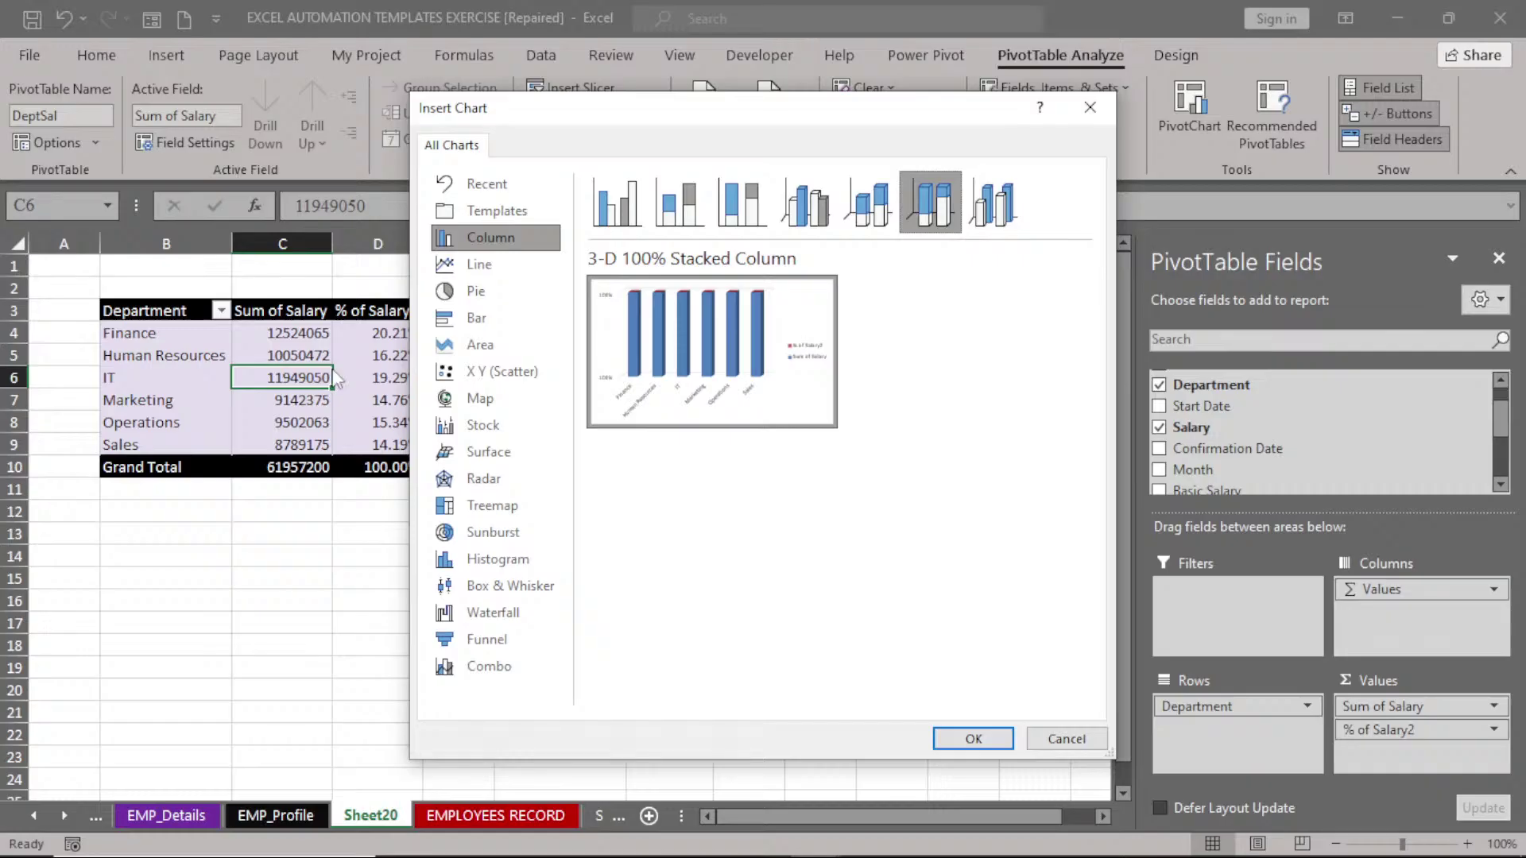
left_click(477, 292)
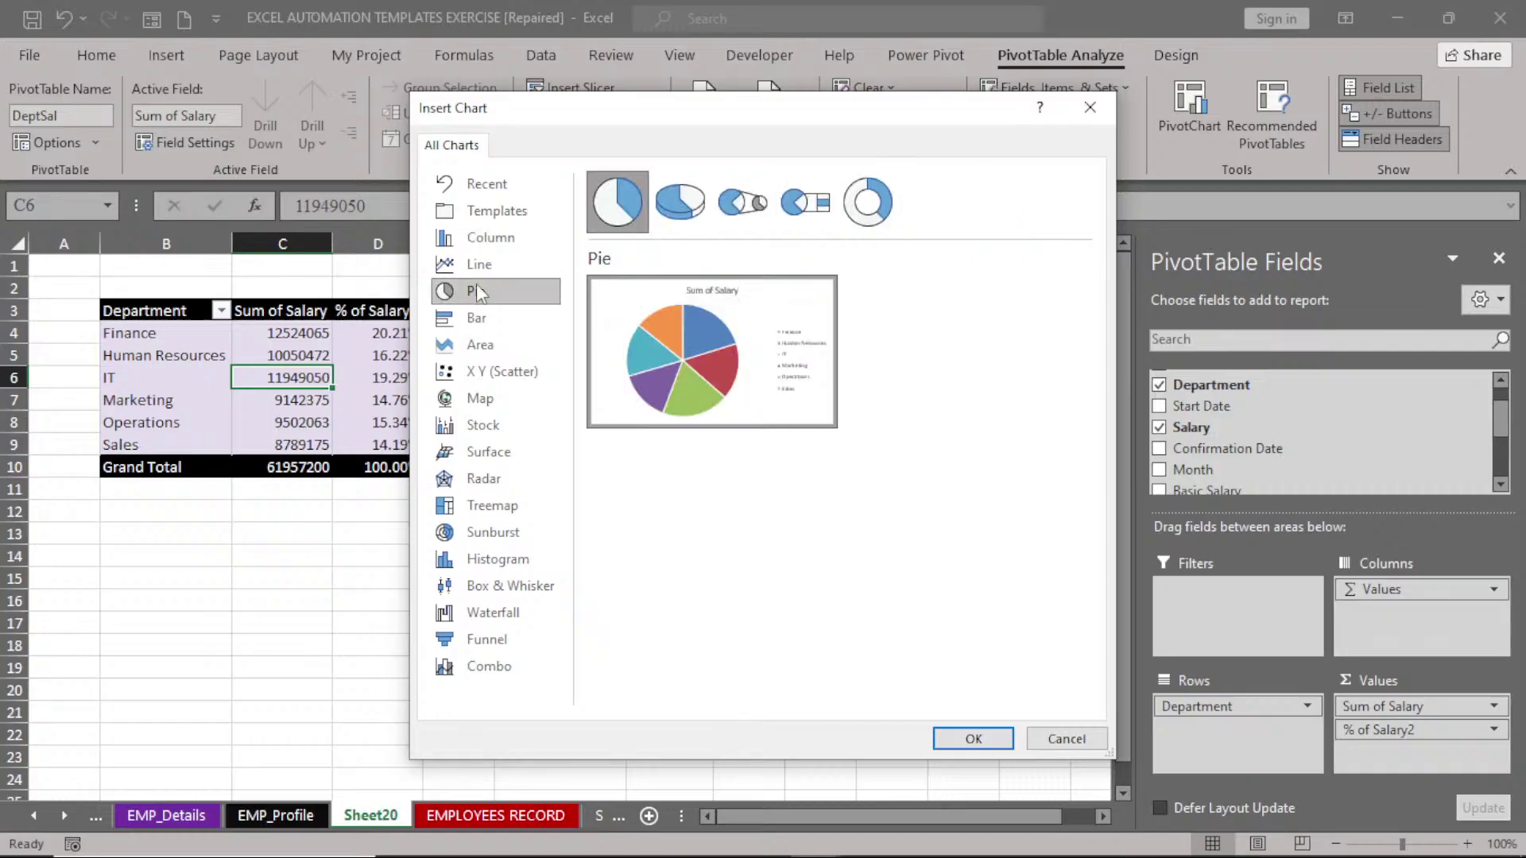
left_click(675, 215)
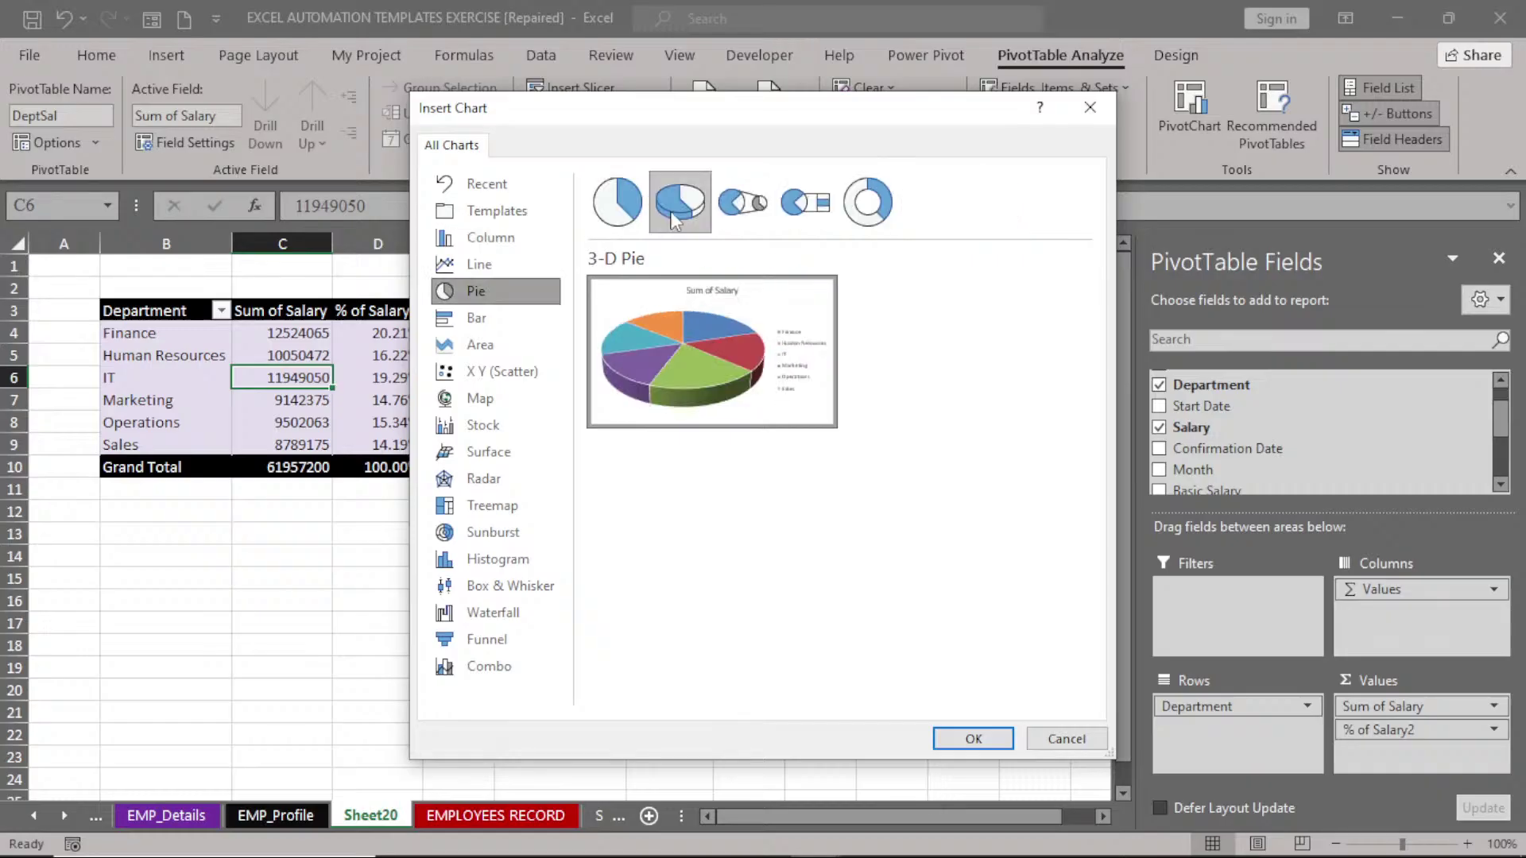
left_click(805, 205)
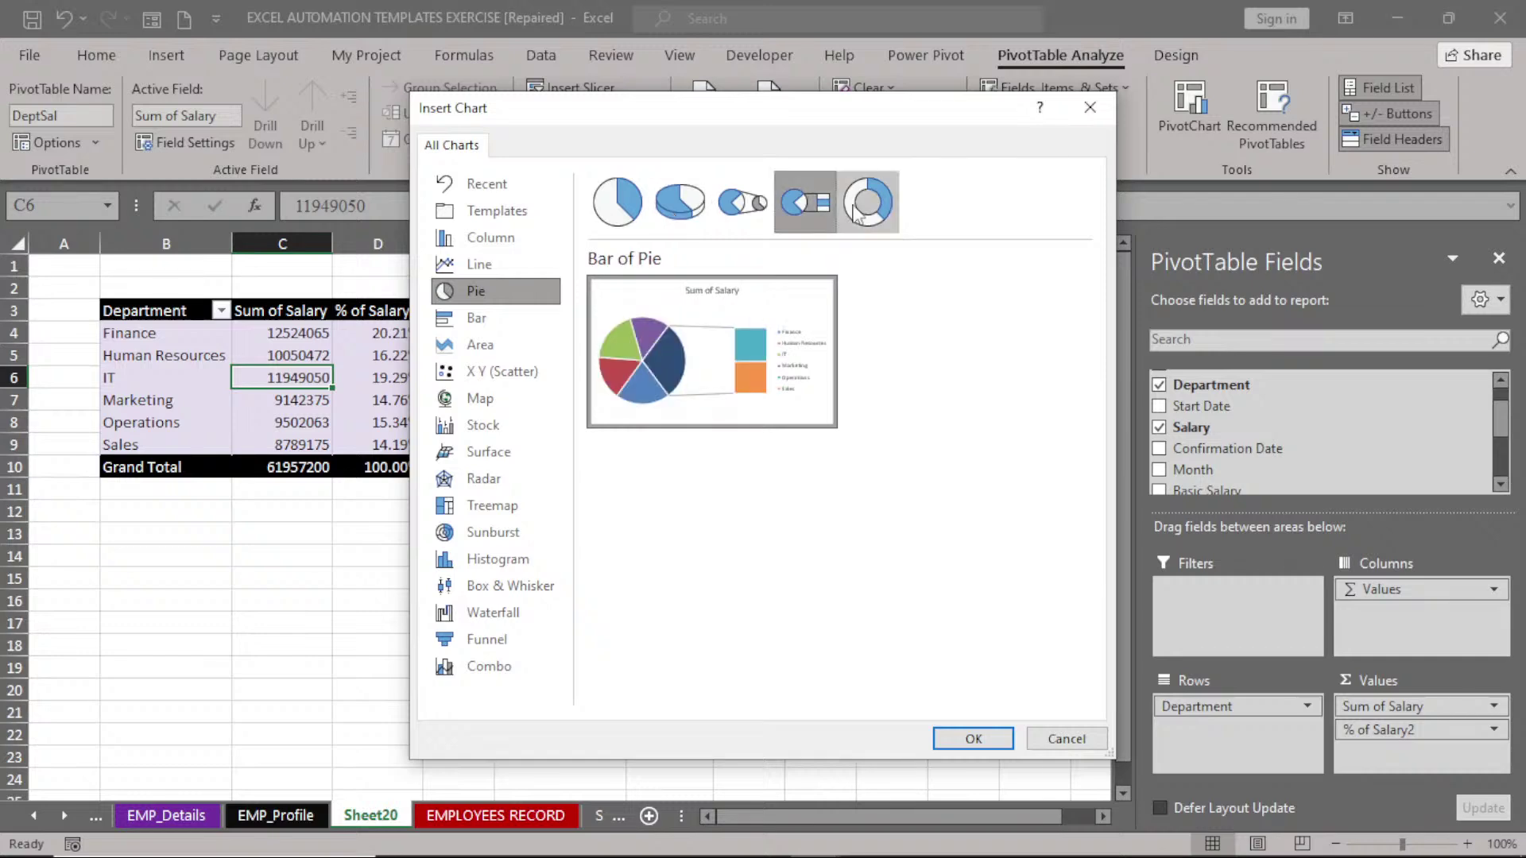
left_click(857, 210)
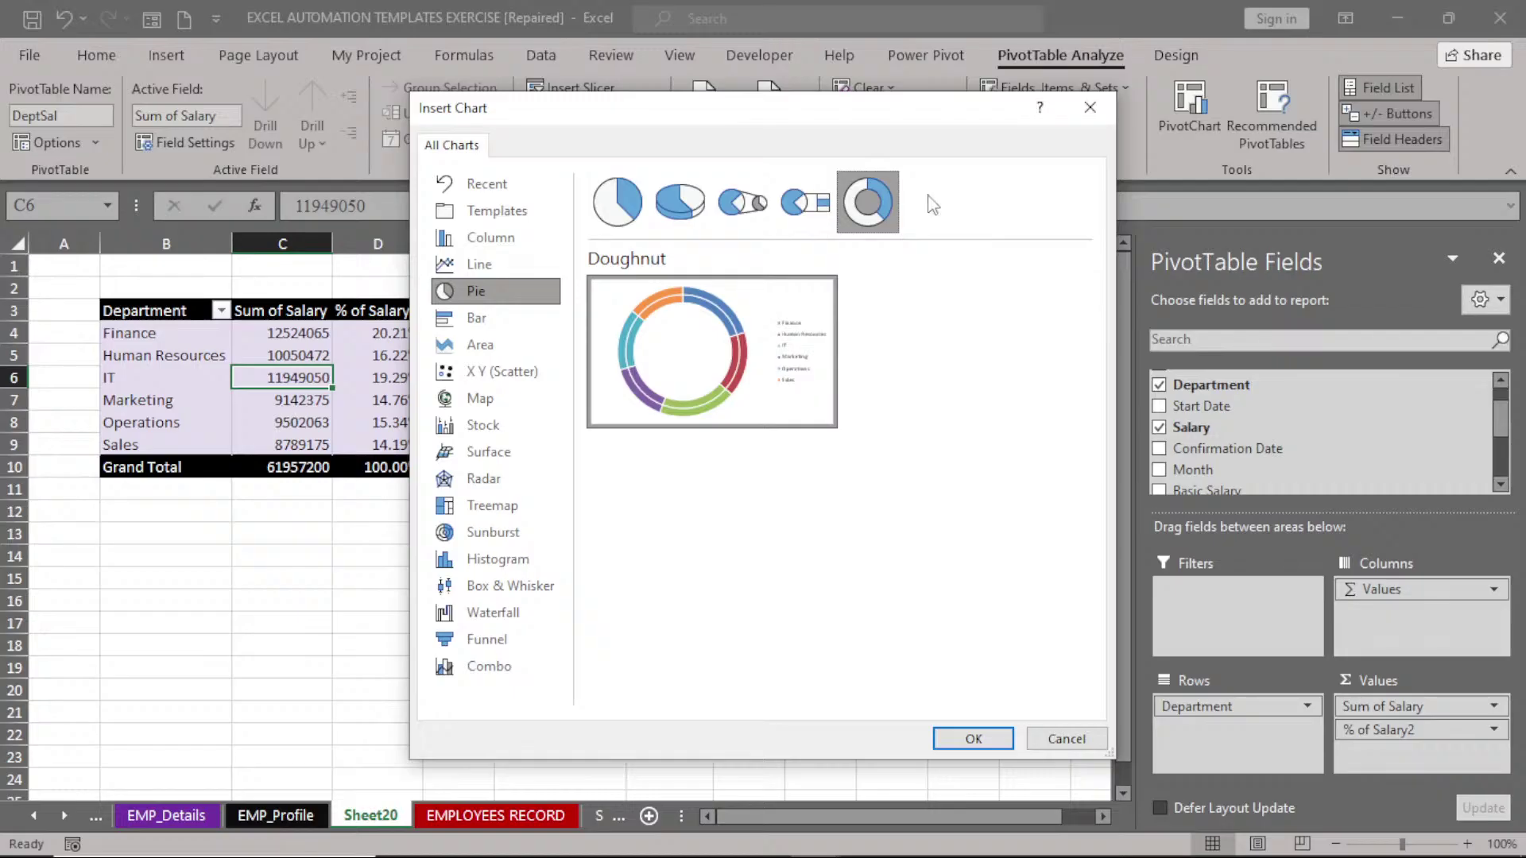
left_click(685, 205)
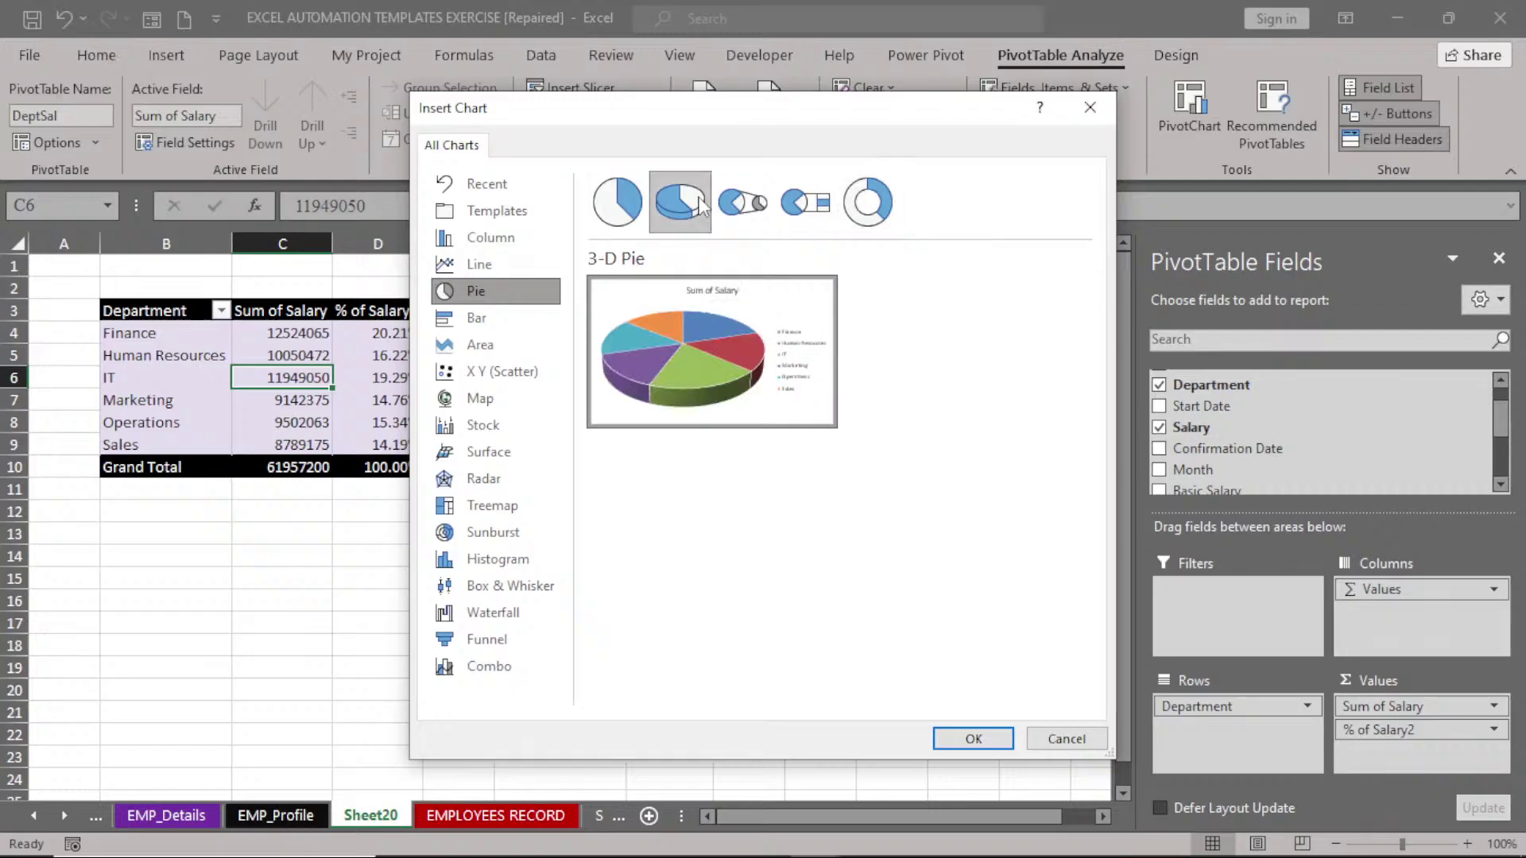
mouse_move(633, 291)
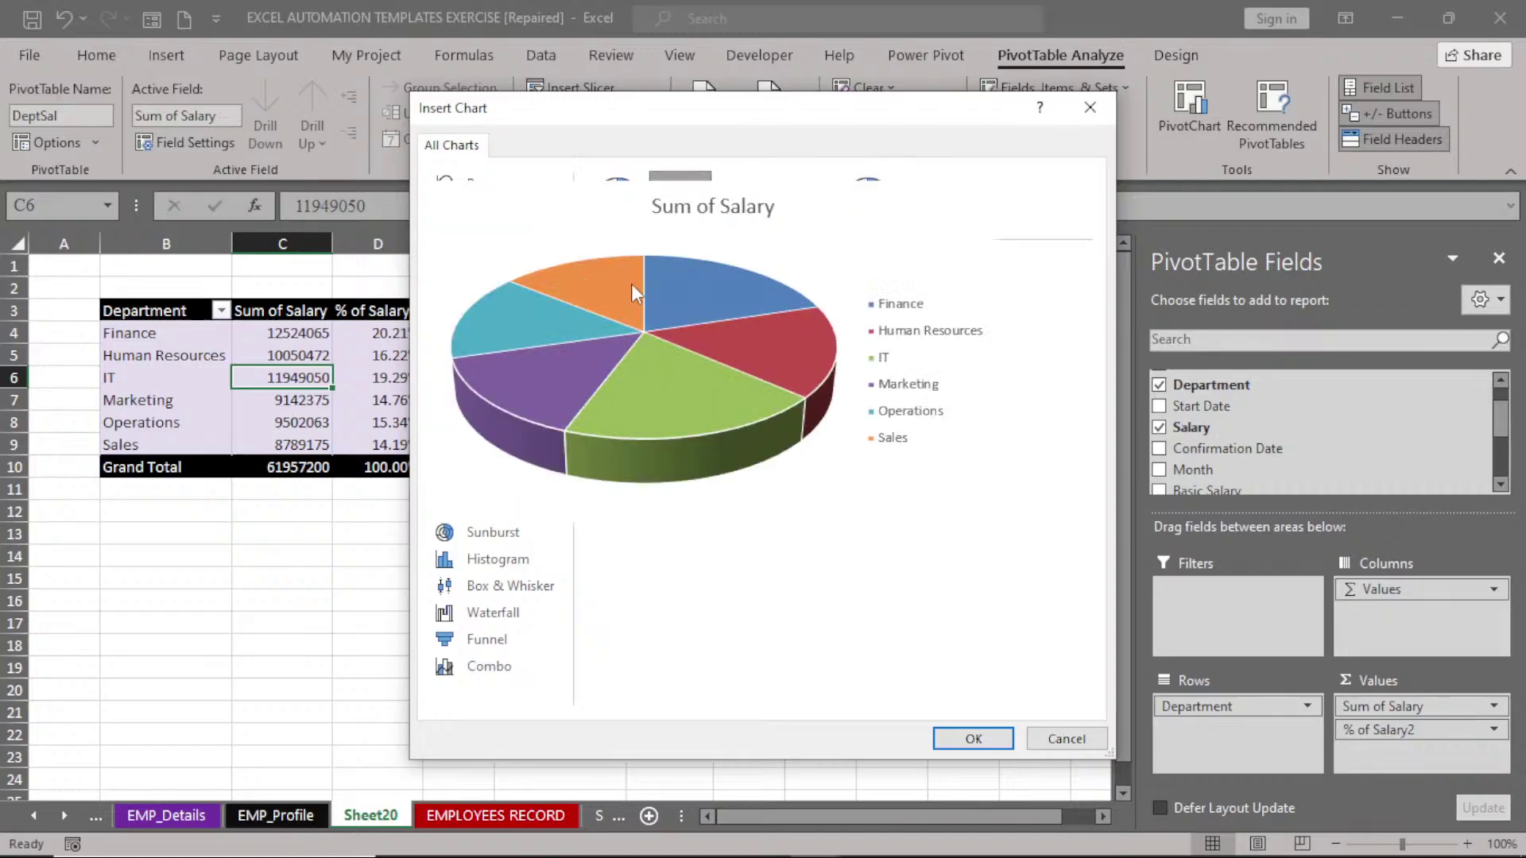
left_click(641, 221)
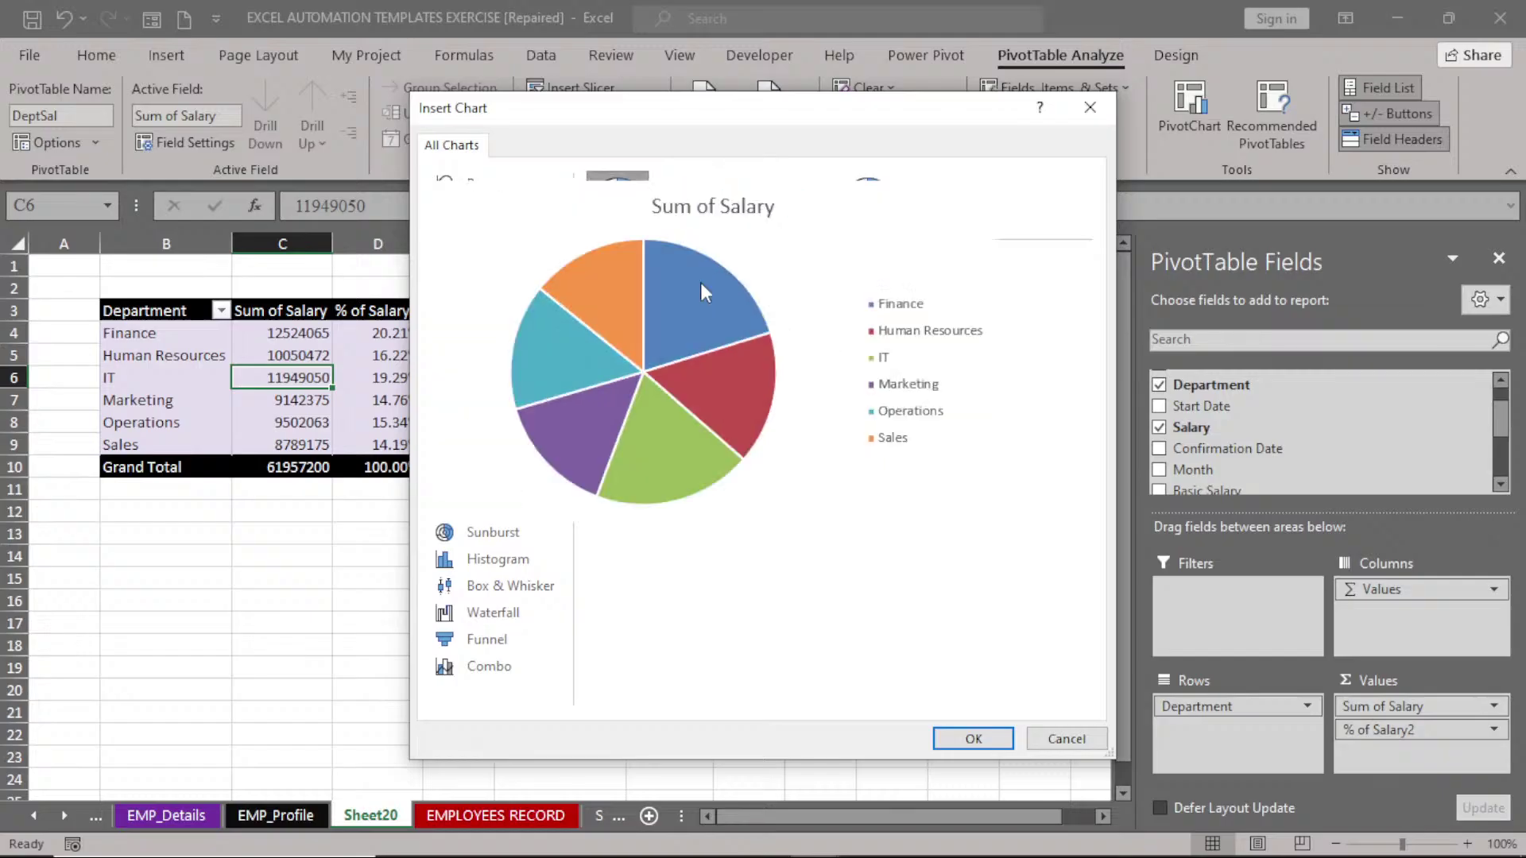
double_click(700, 283)
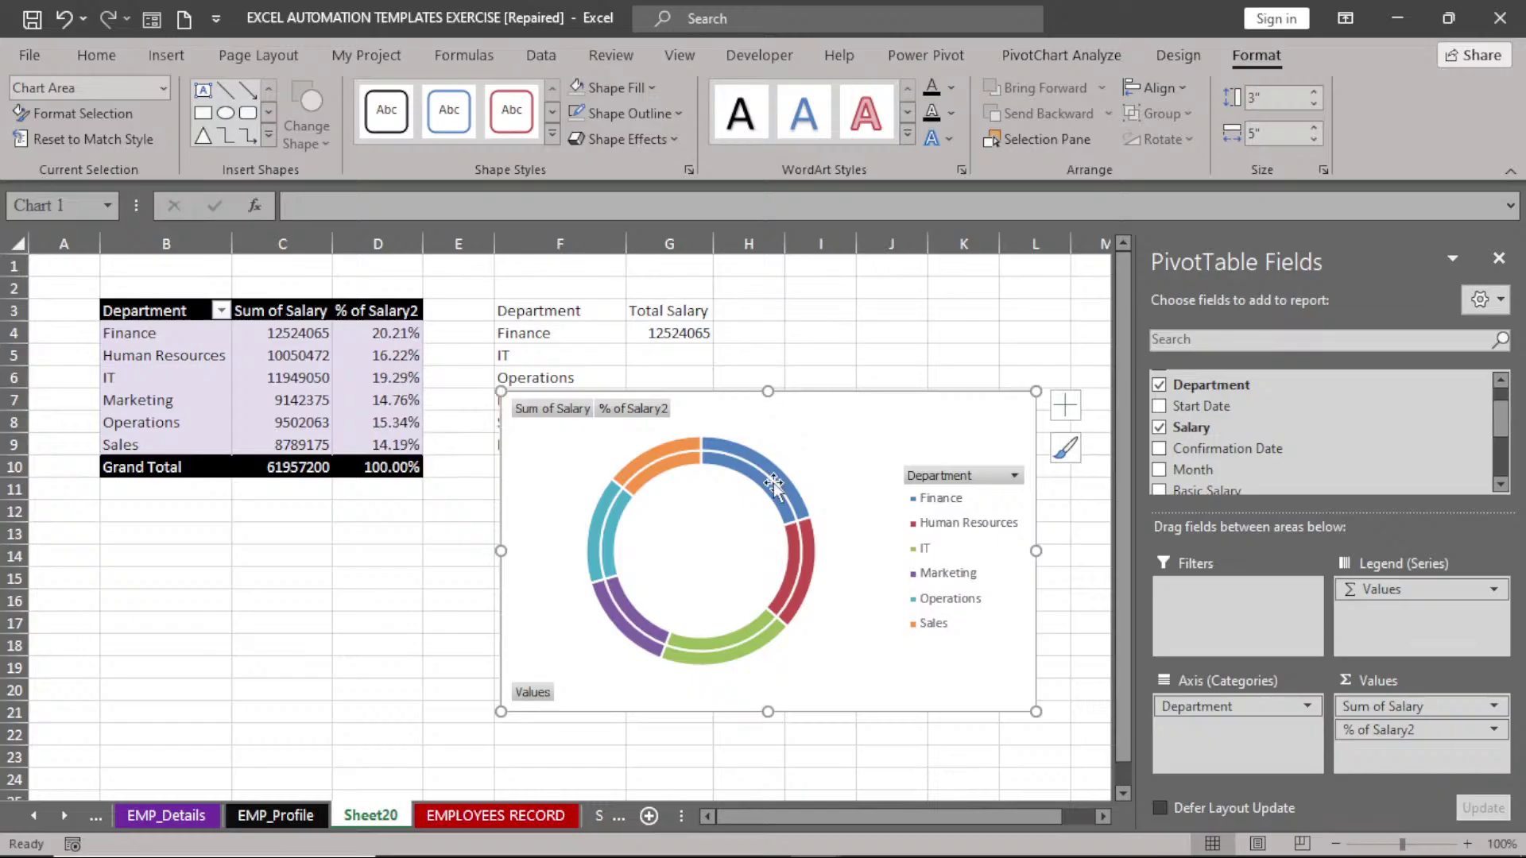
- Try several chart styles on the doughnut chart and apply the last style in the gallery
left_click(1178, 55)
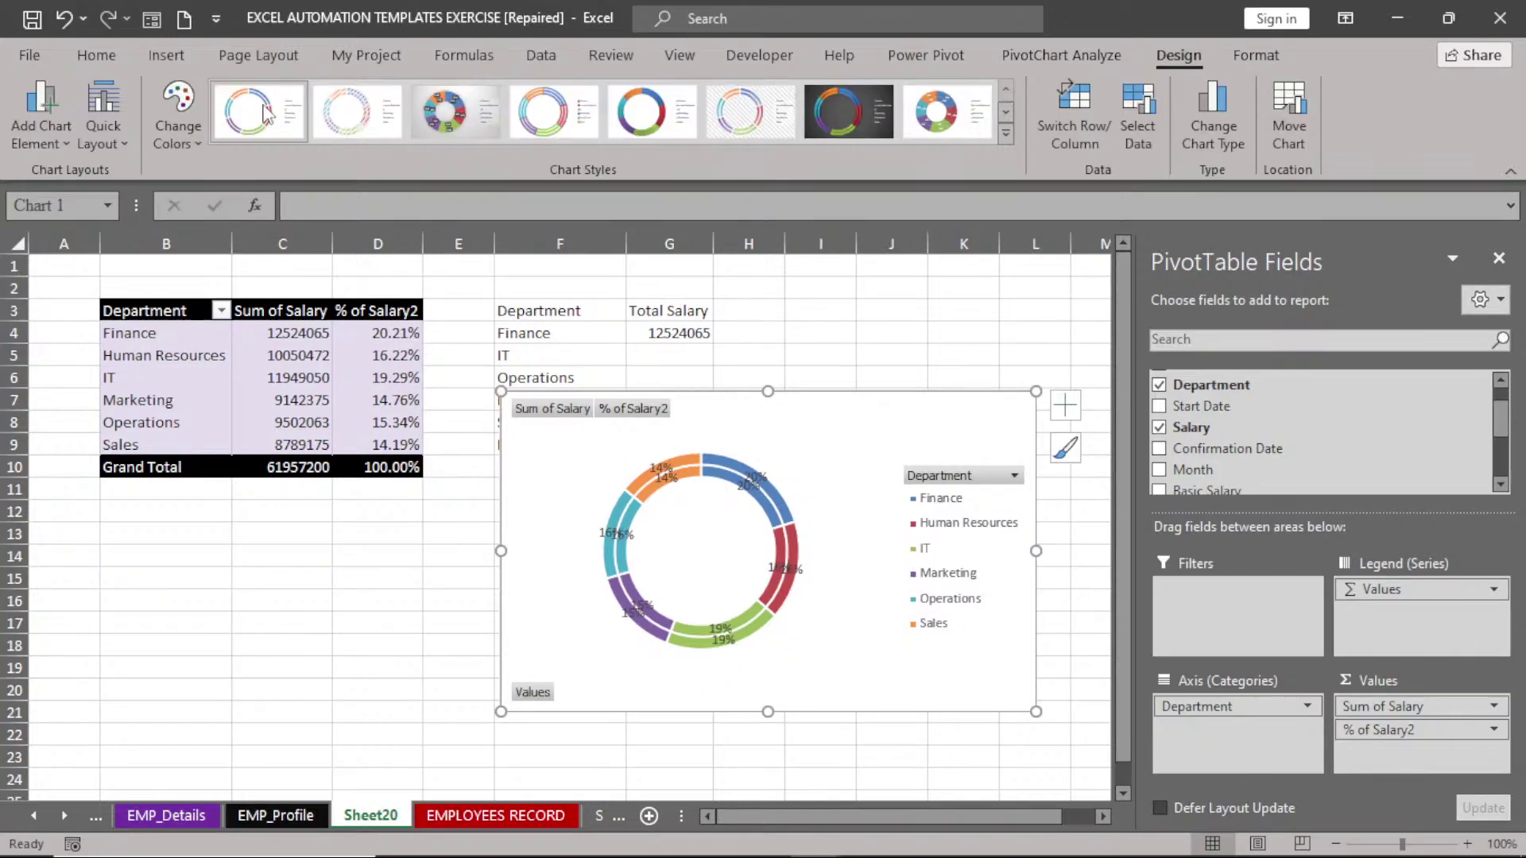
left_click(265, 114)
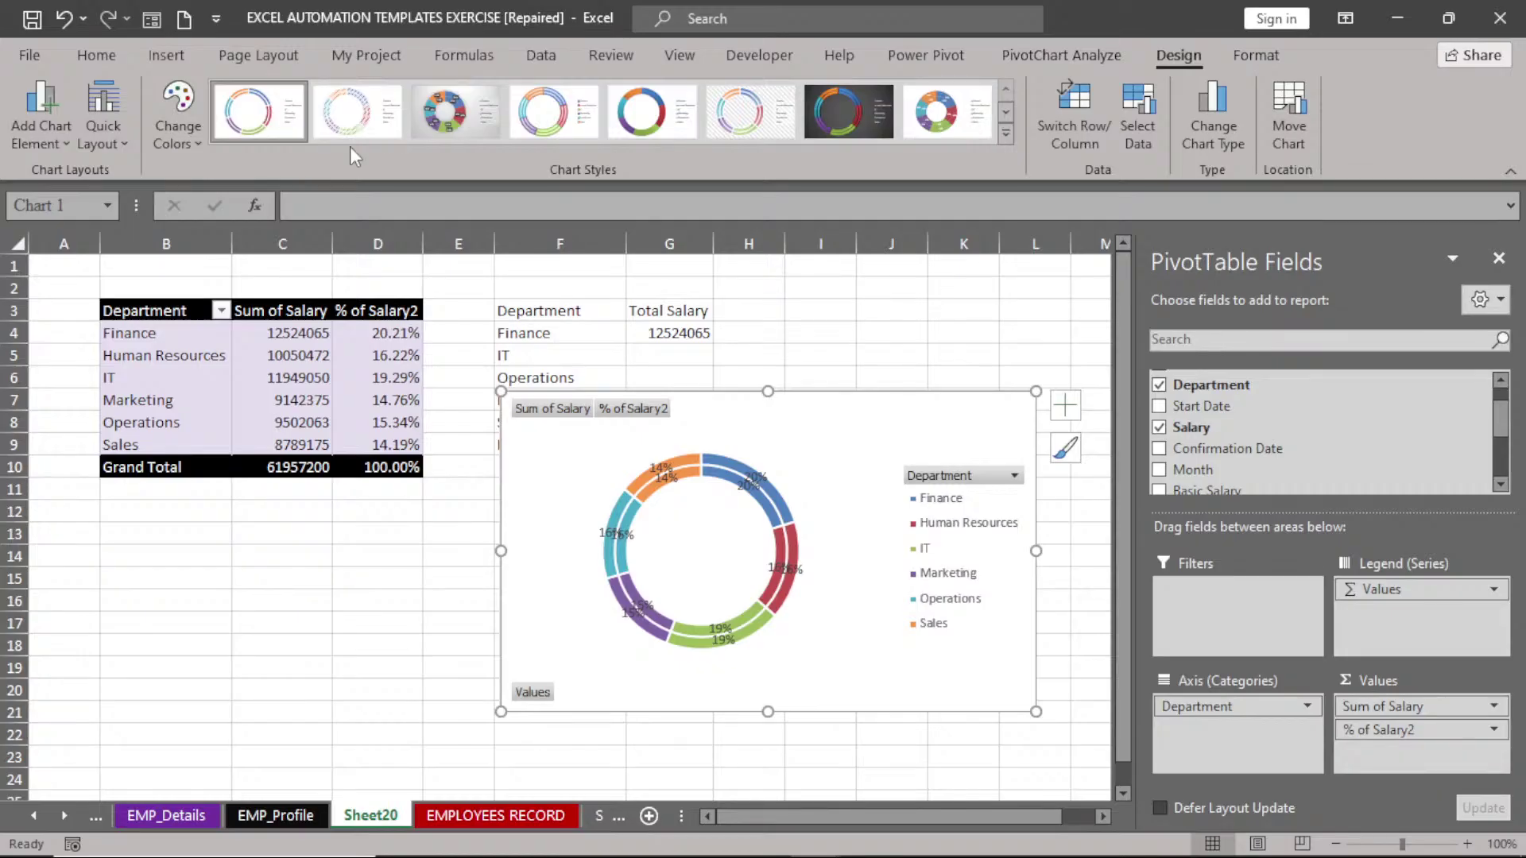
left_click(548, 113)
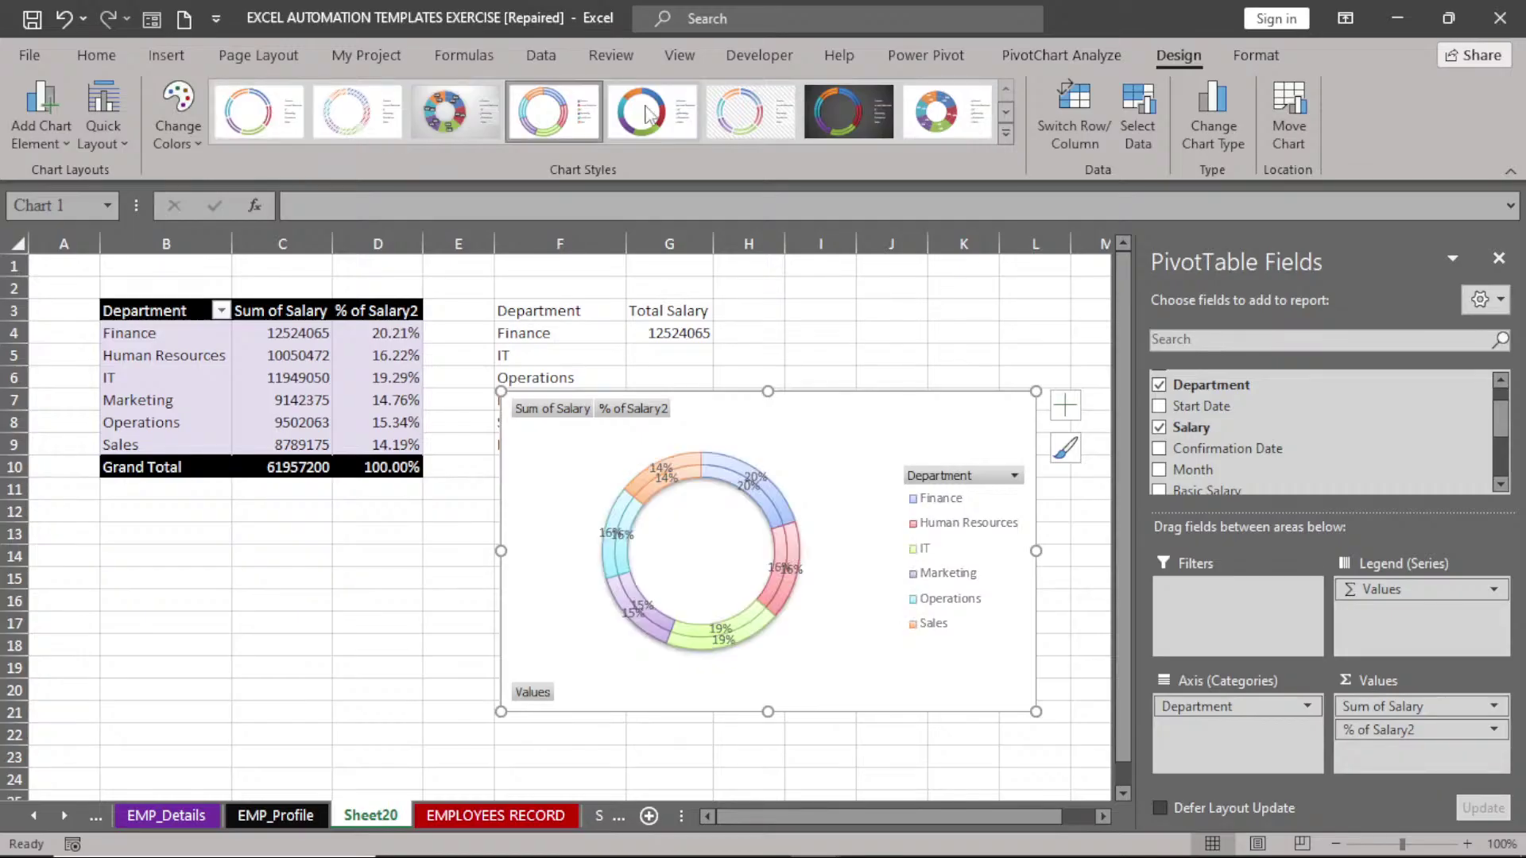
left_click(646, 114)
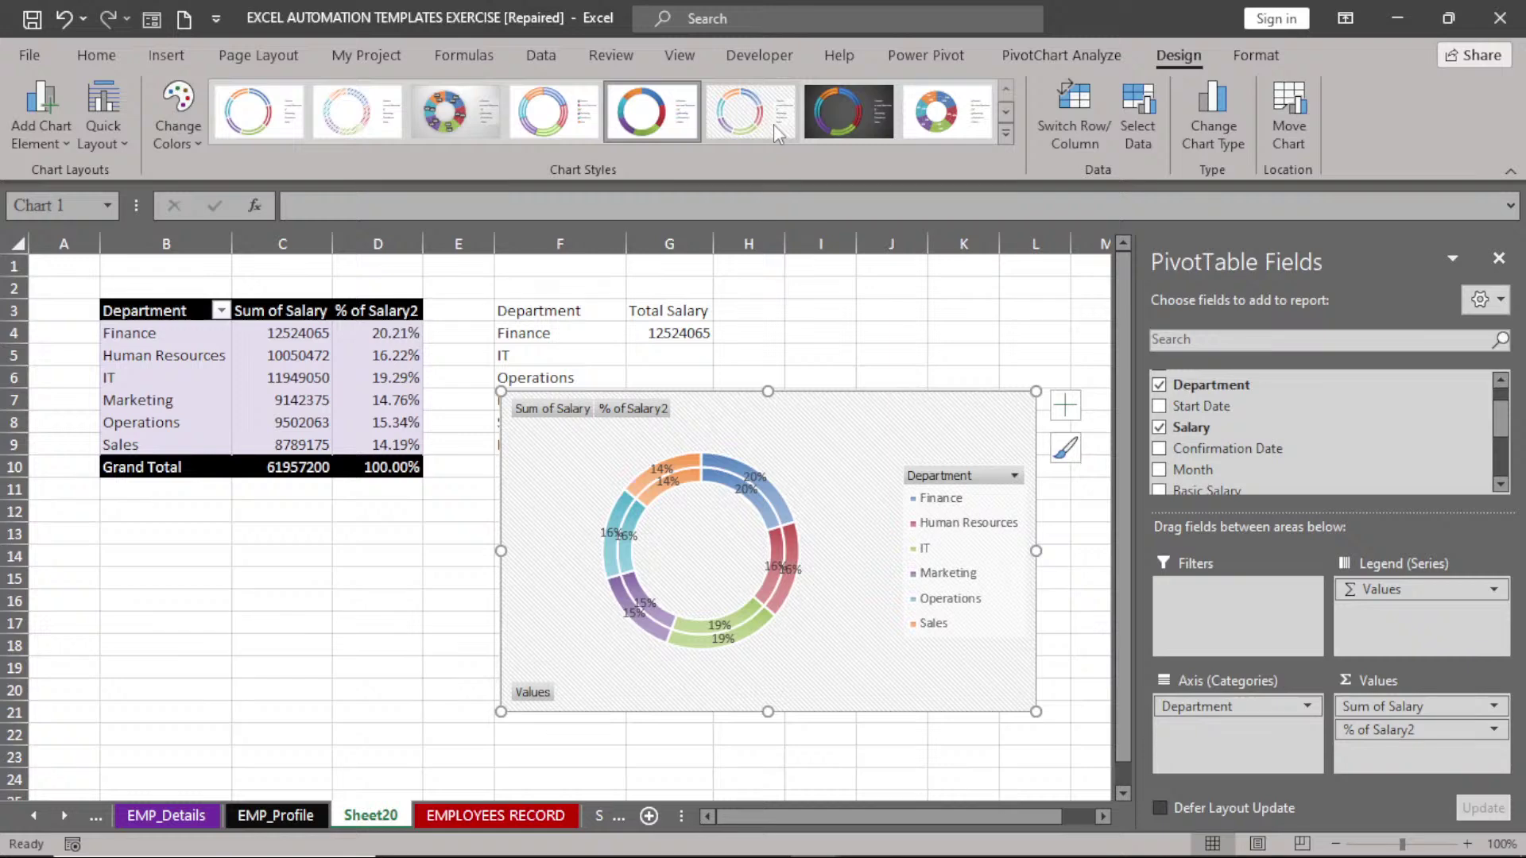
left_click(1006, 133)
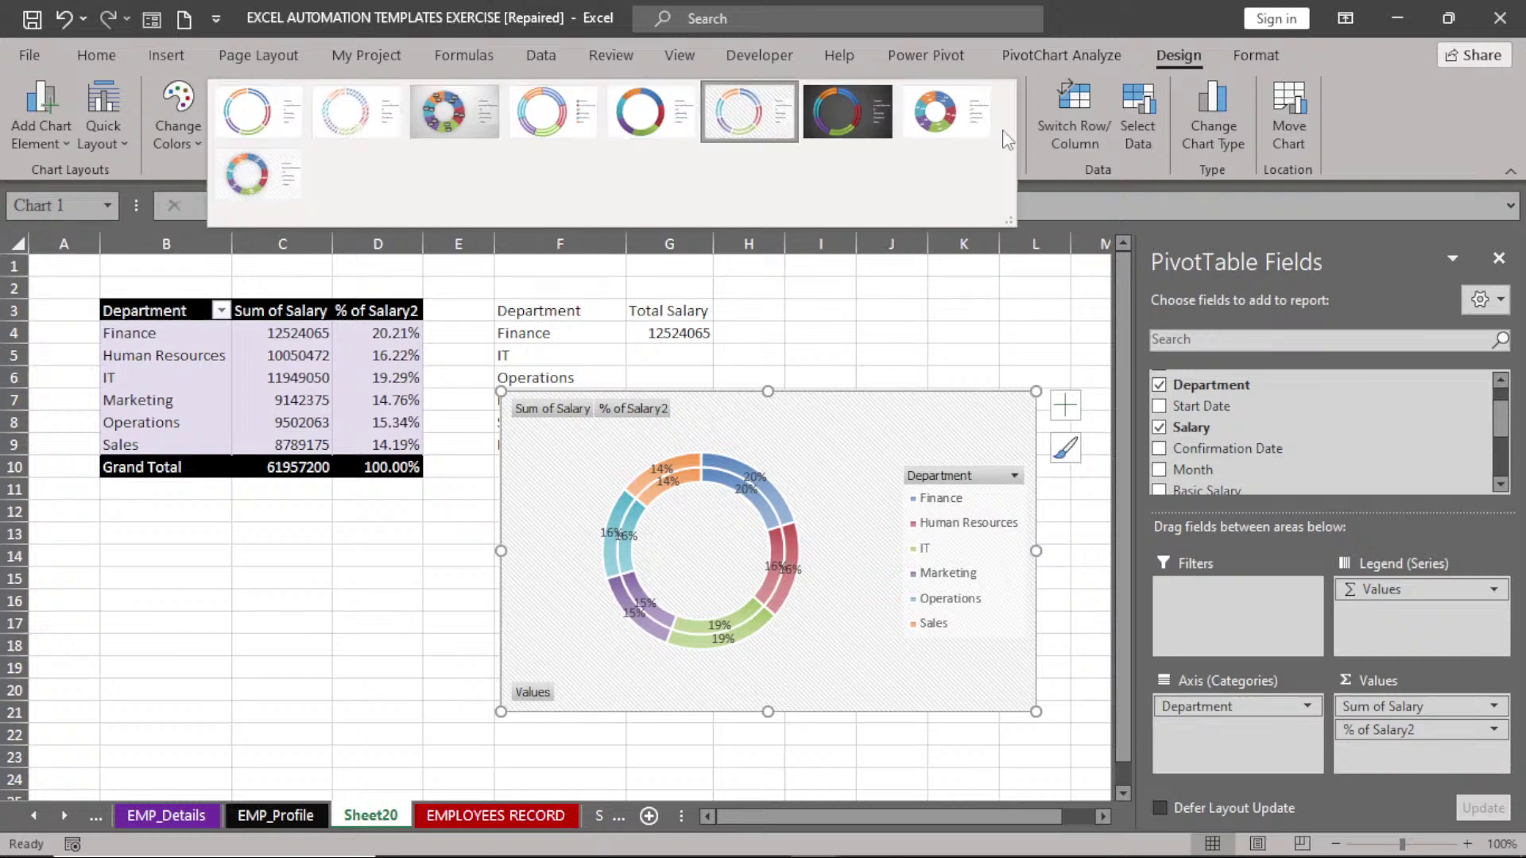
left_click(247, 174)
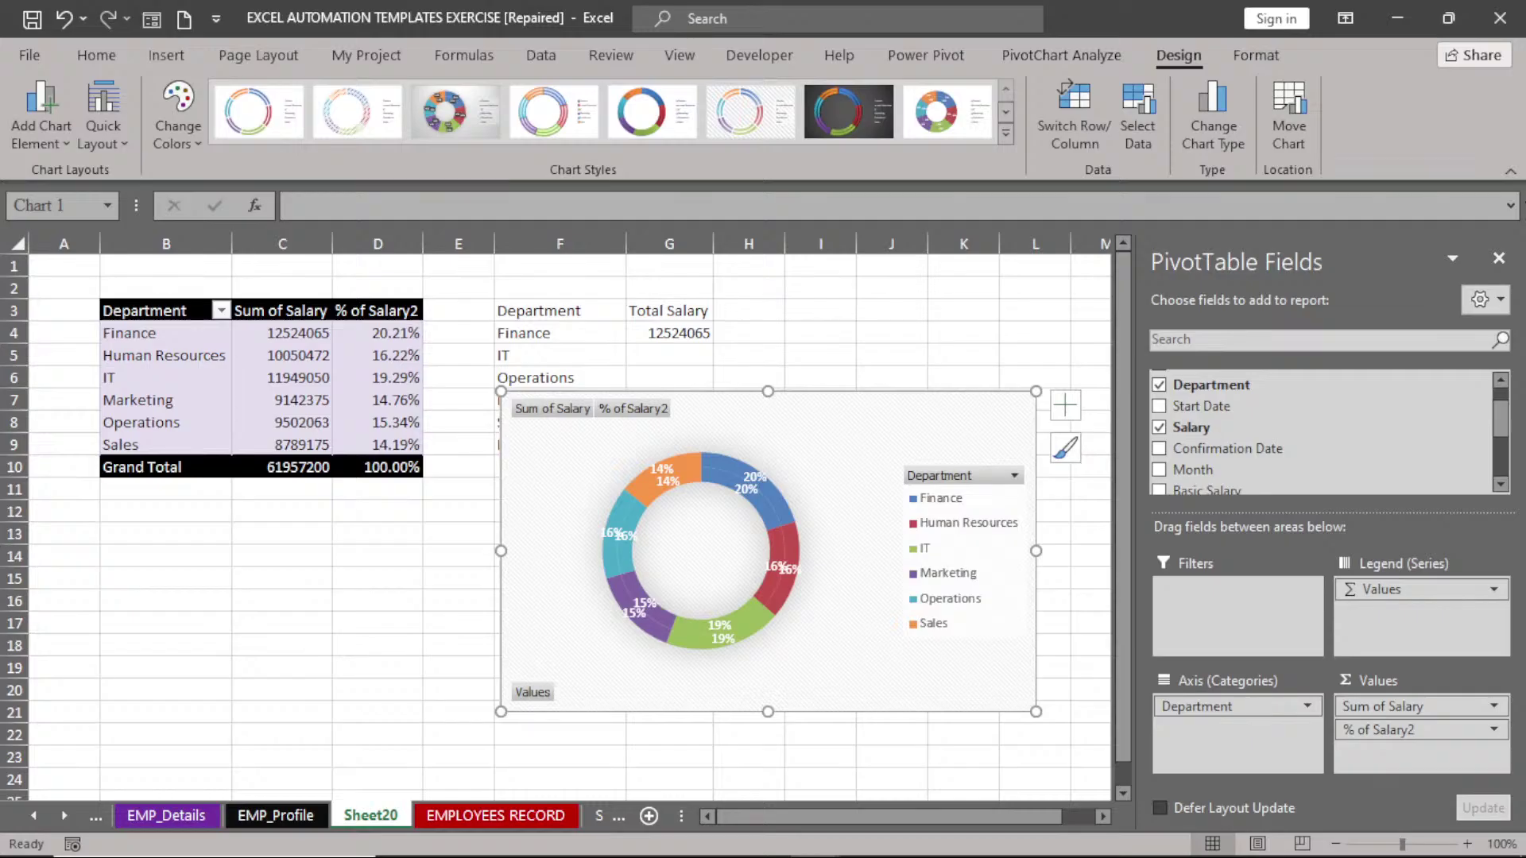
- Preview the colour palettes, quick layouts and chart elements available for the doughnut chart without applying any
left_click(178, 115)
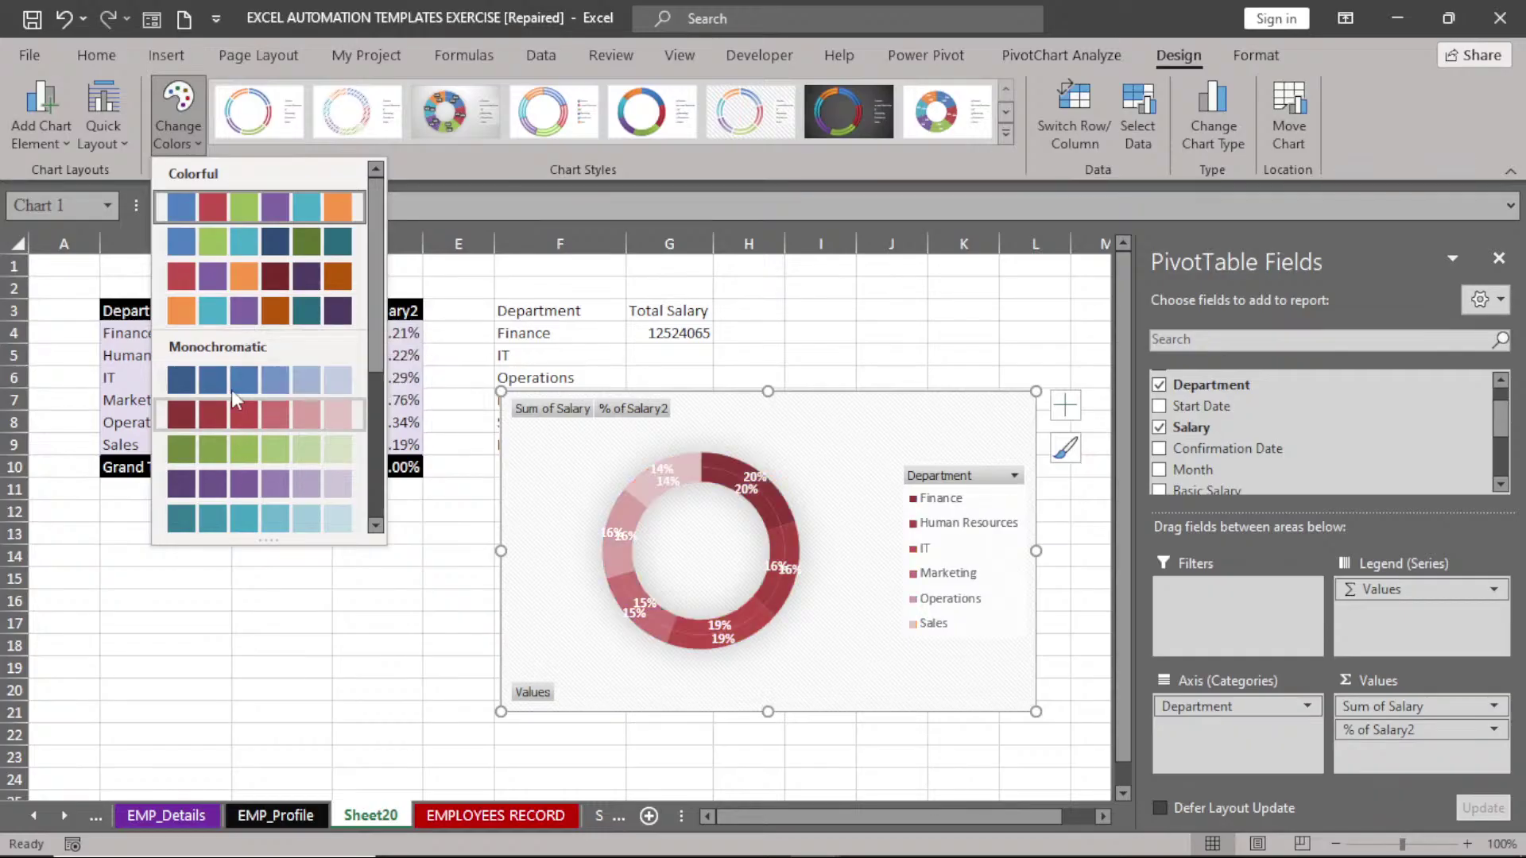
left_click(490, 165)
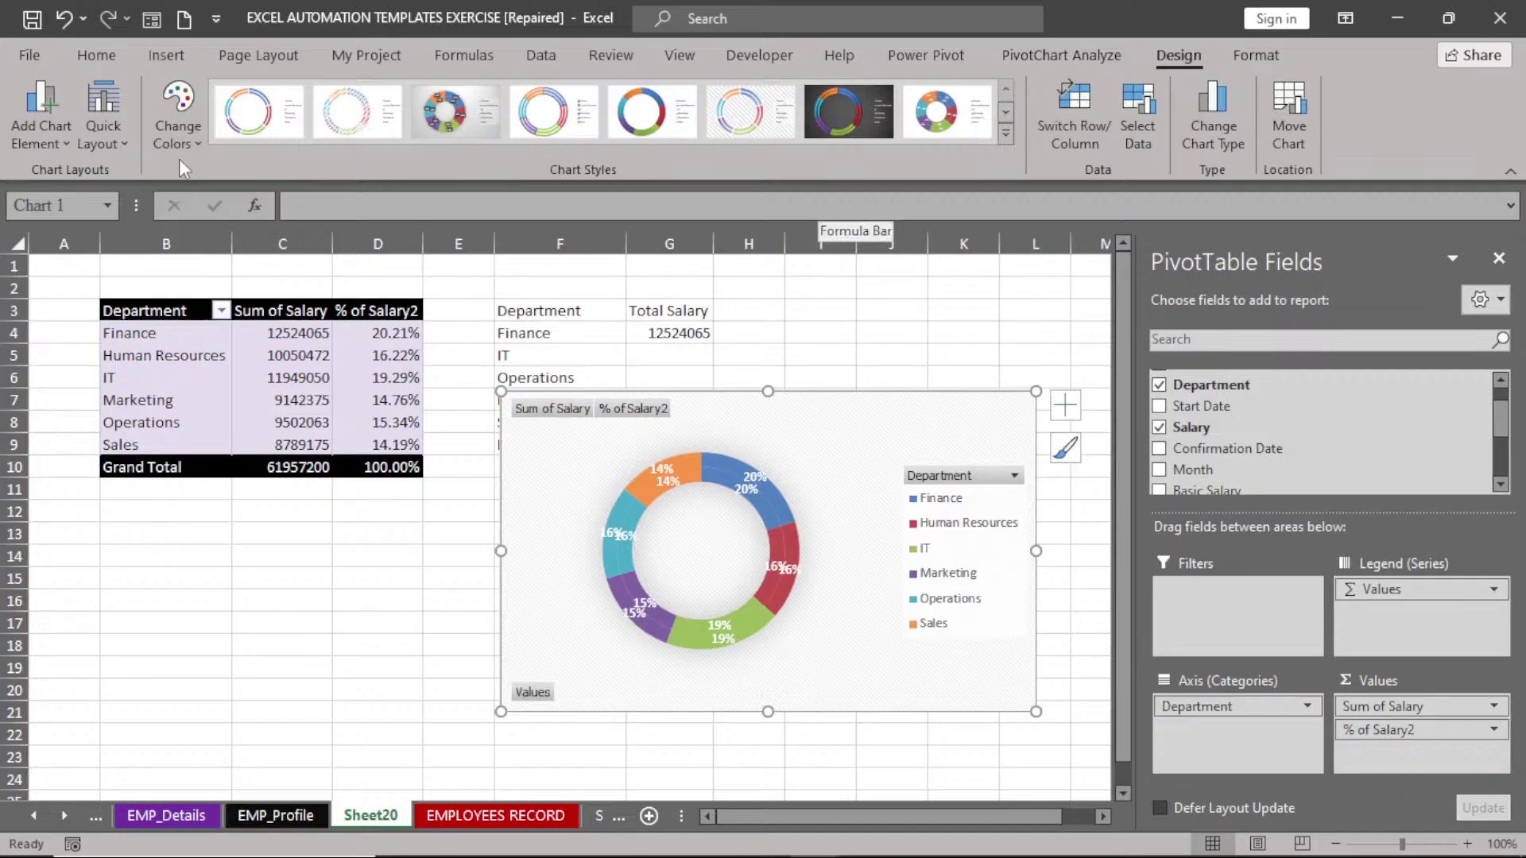
left_click(104, 119)
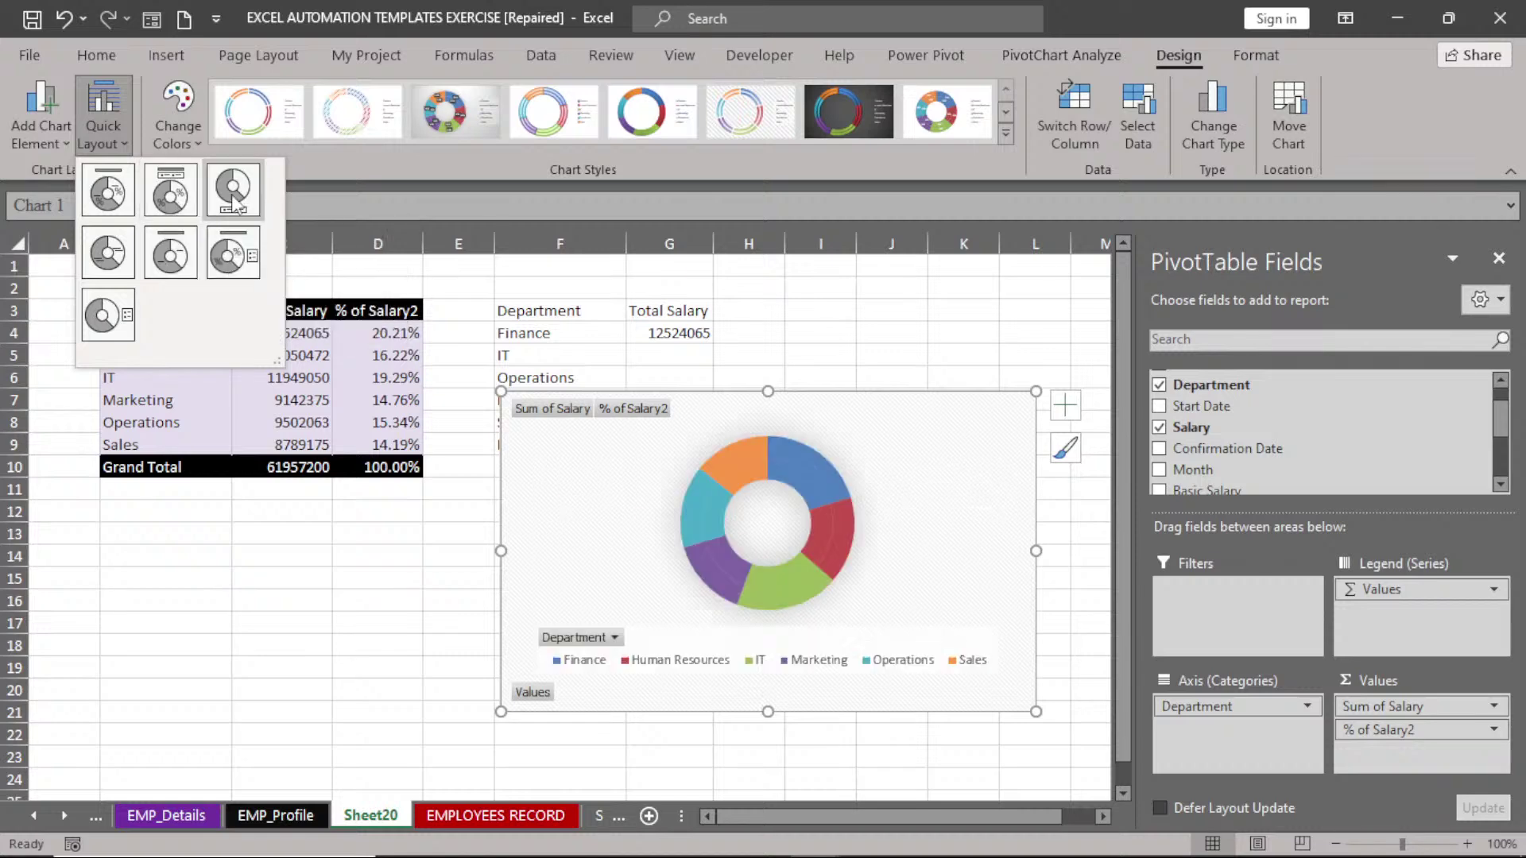
left_click(54, 154)
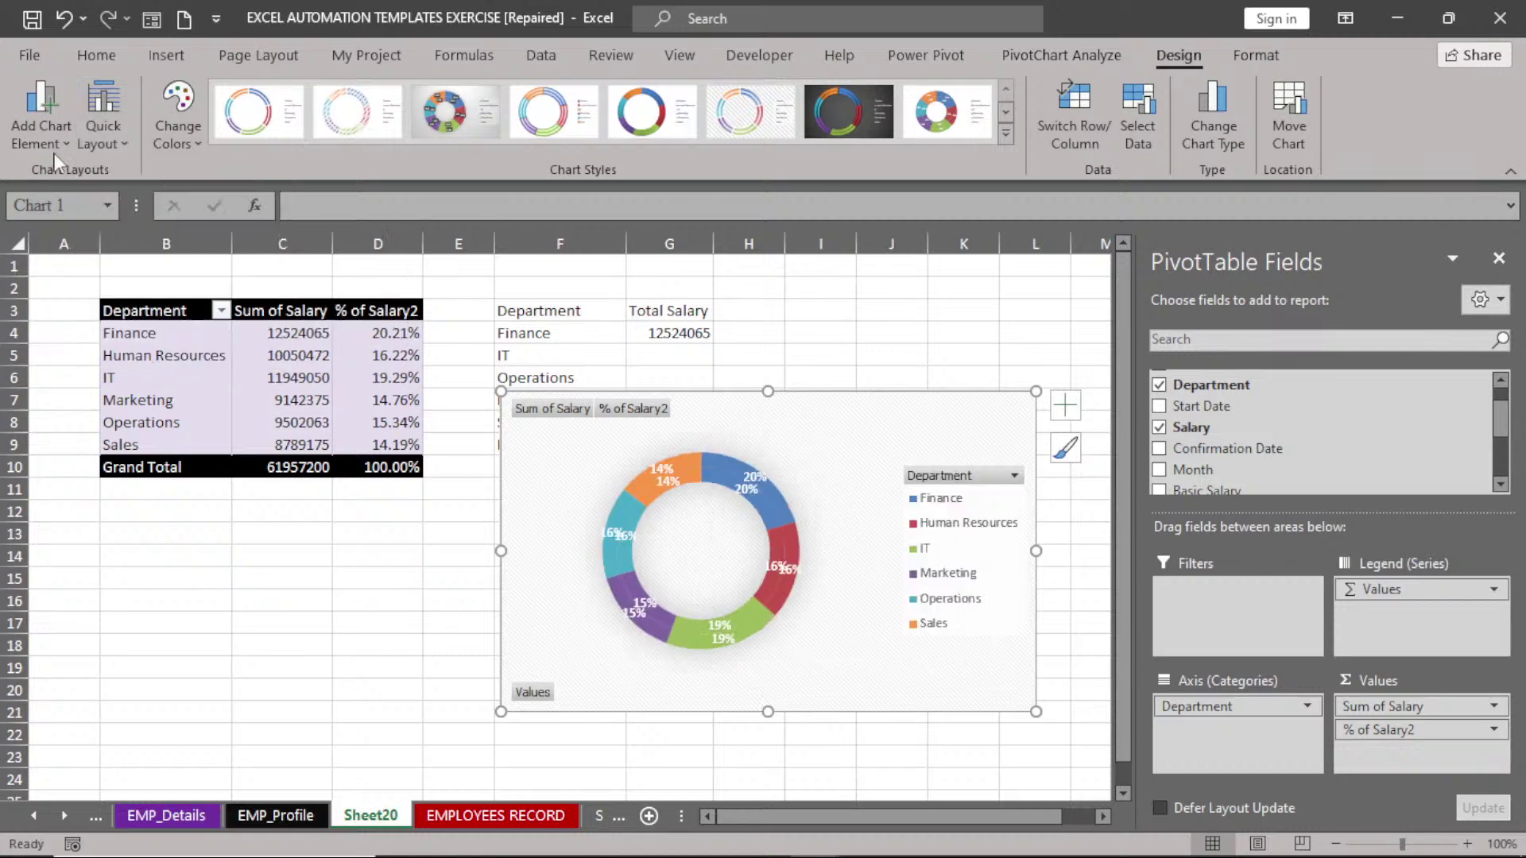
left_click(54, 154)
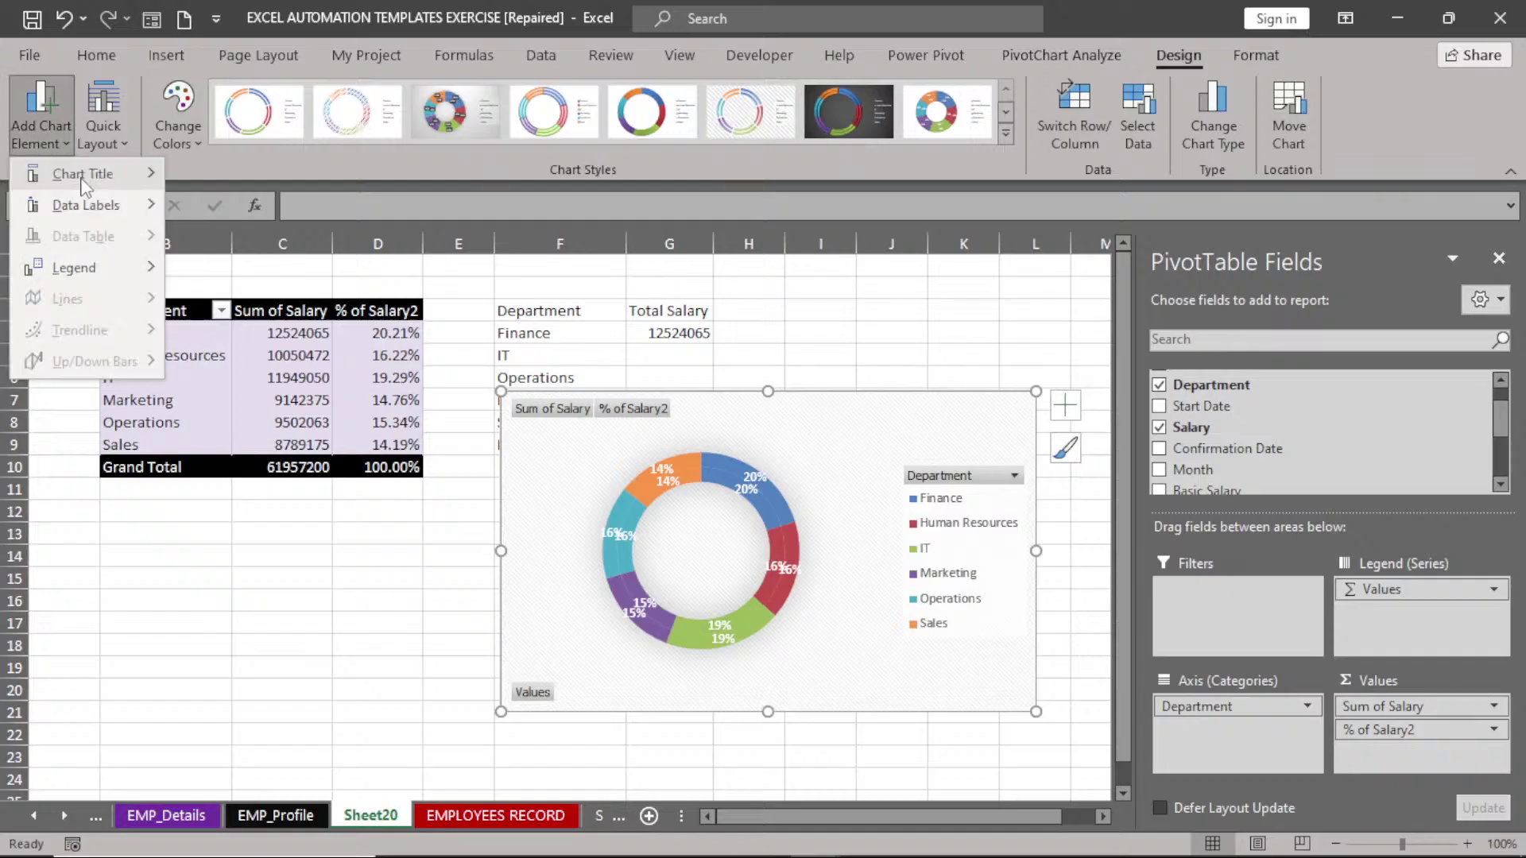
mouse_move(84, 215)
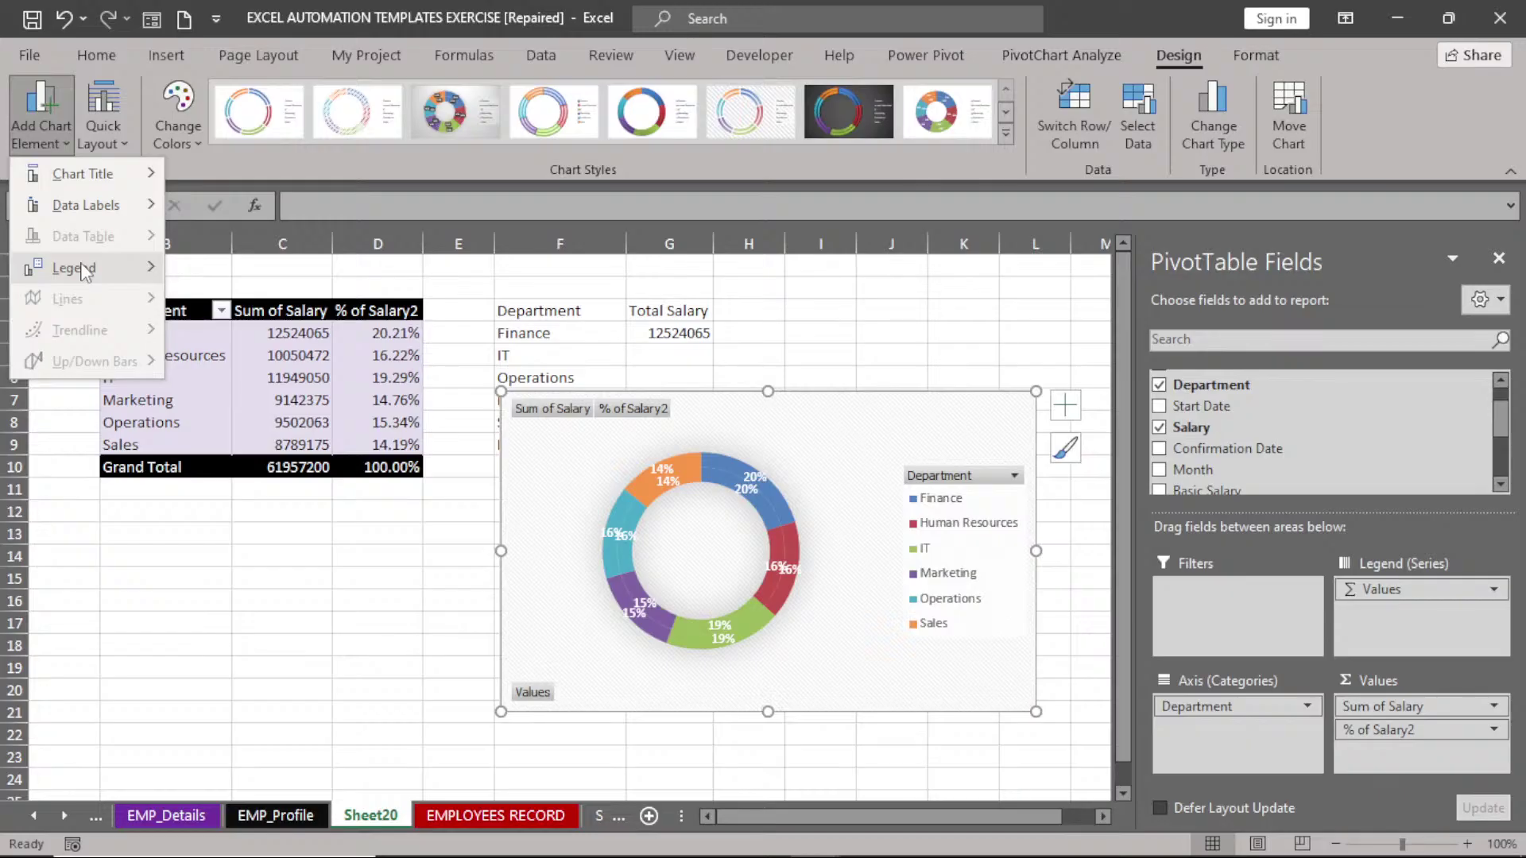
left_click(383, 160)
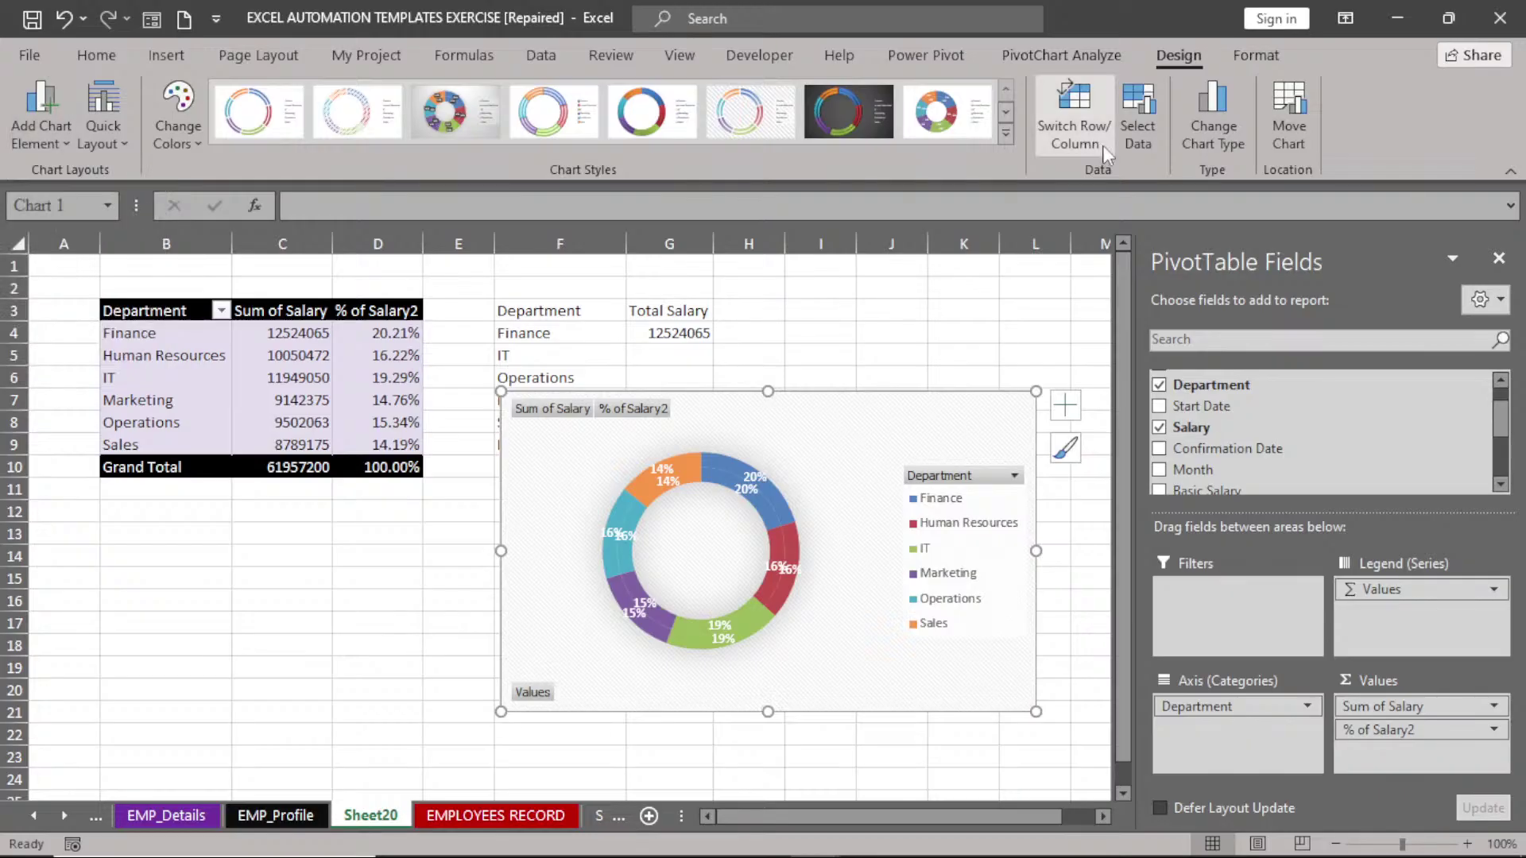
- Change the pivot chart's type to 3-D Pie and apply the chart style with the dark background
left_click(1213, 139)
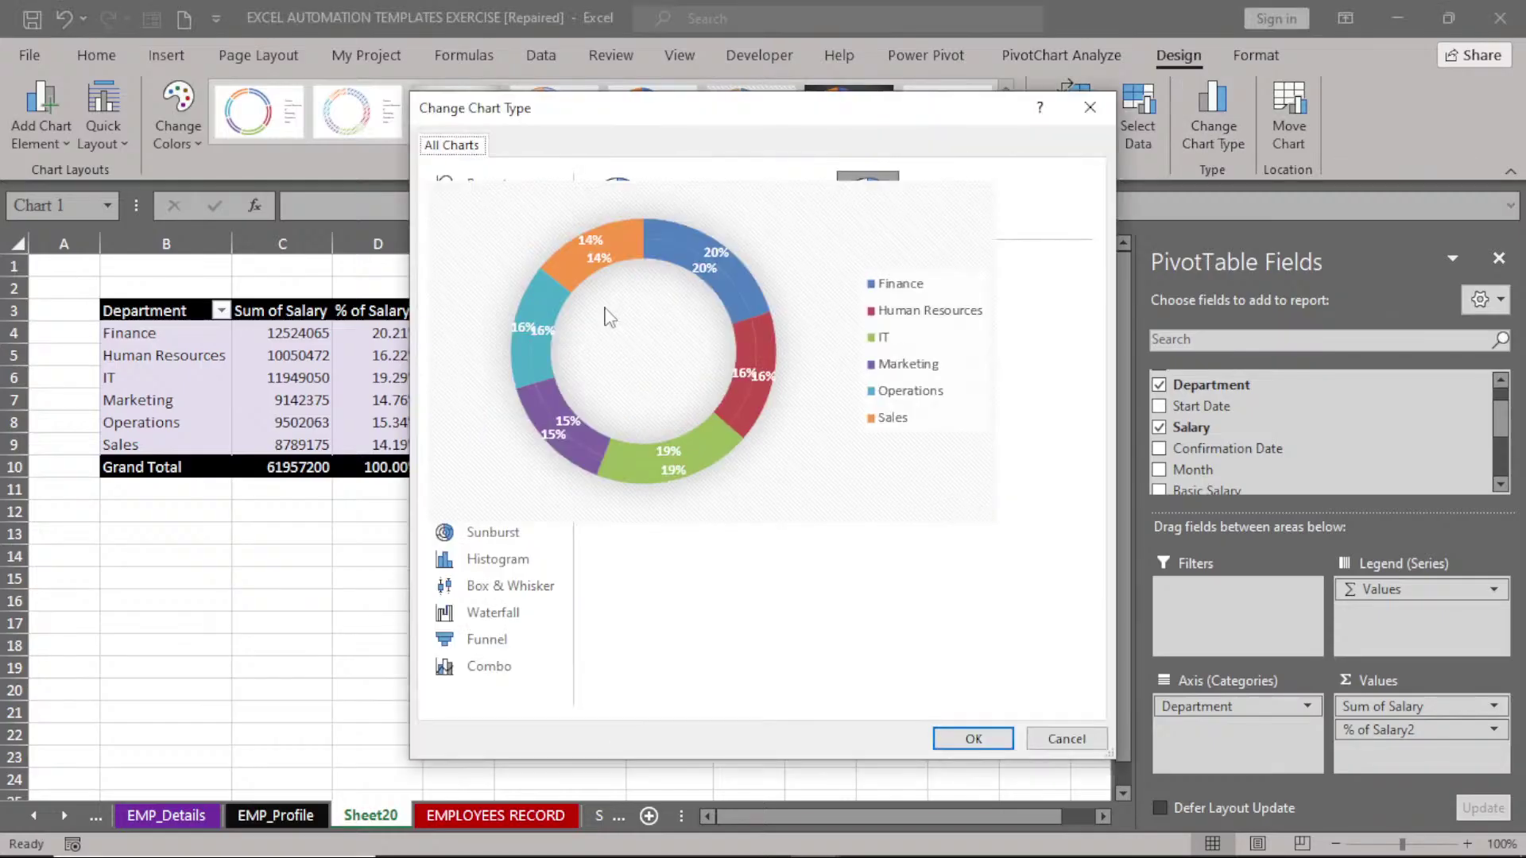
left_click(679, 201)
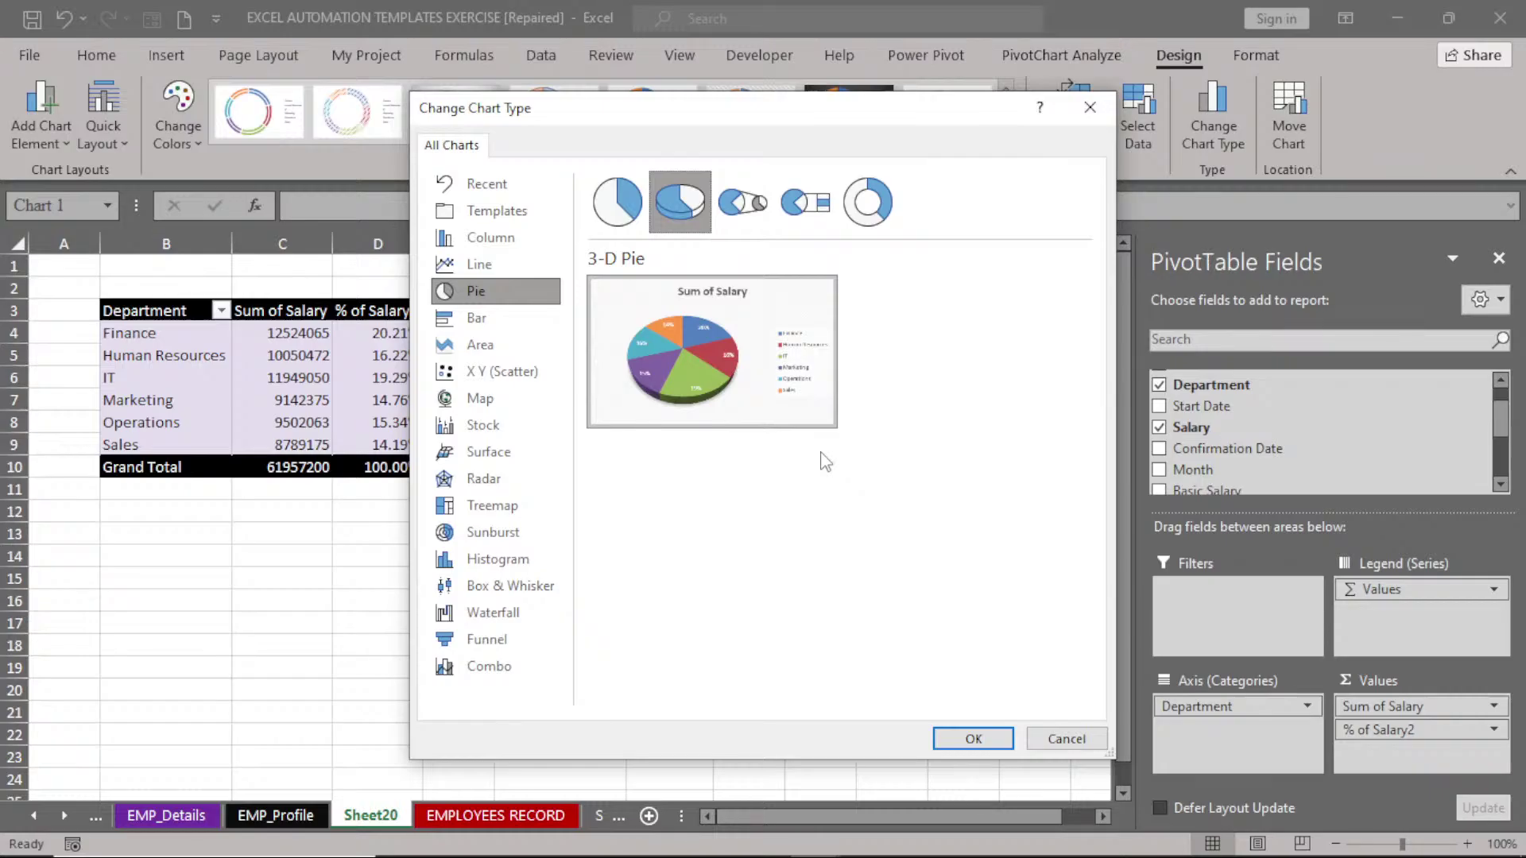
key("Return")
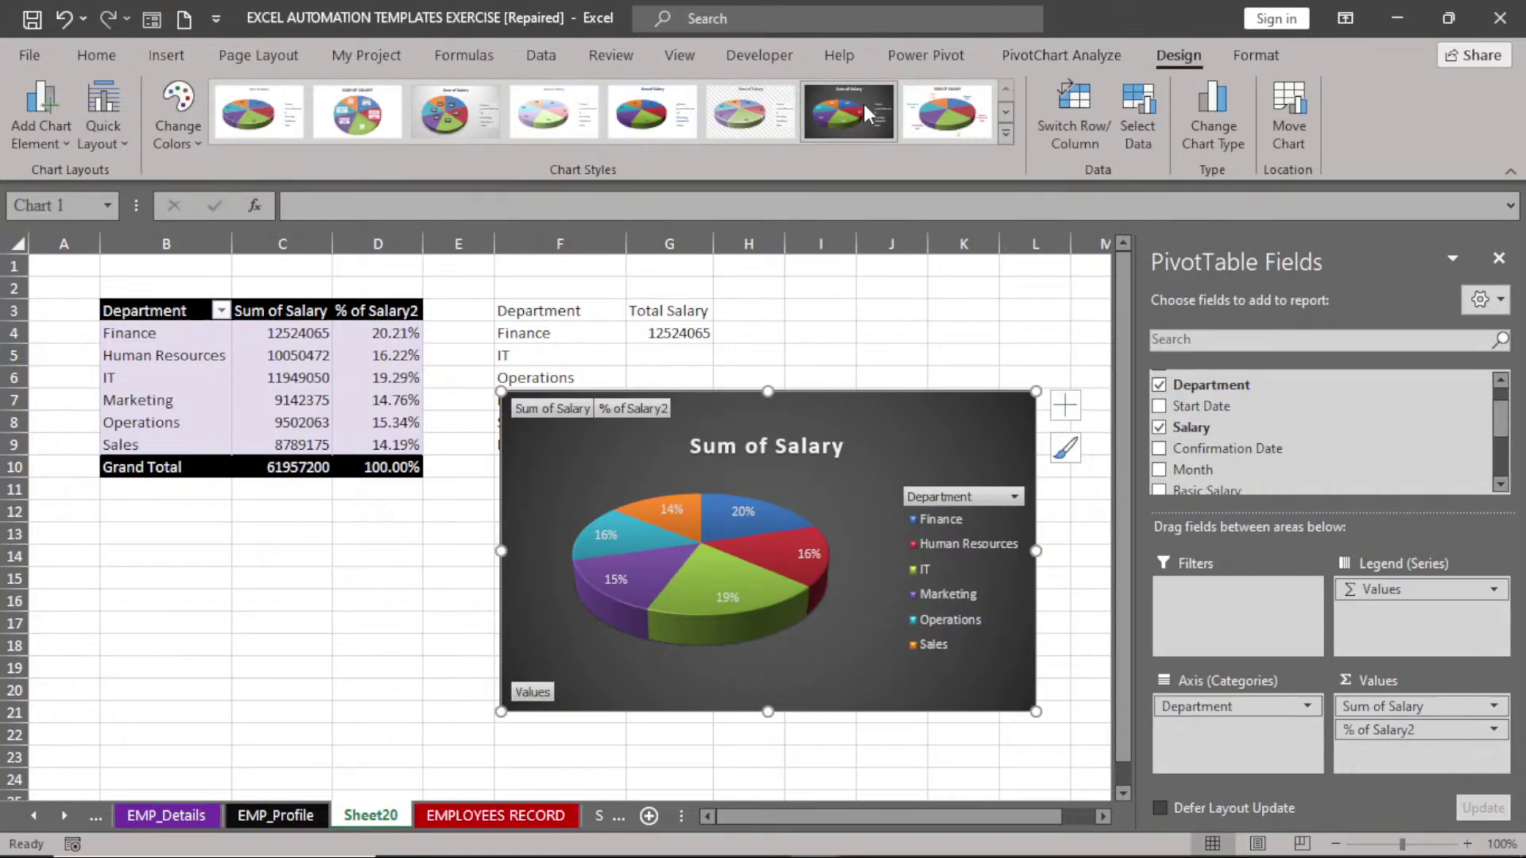
left_click(863, 106)
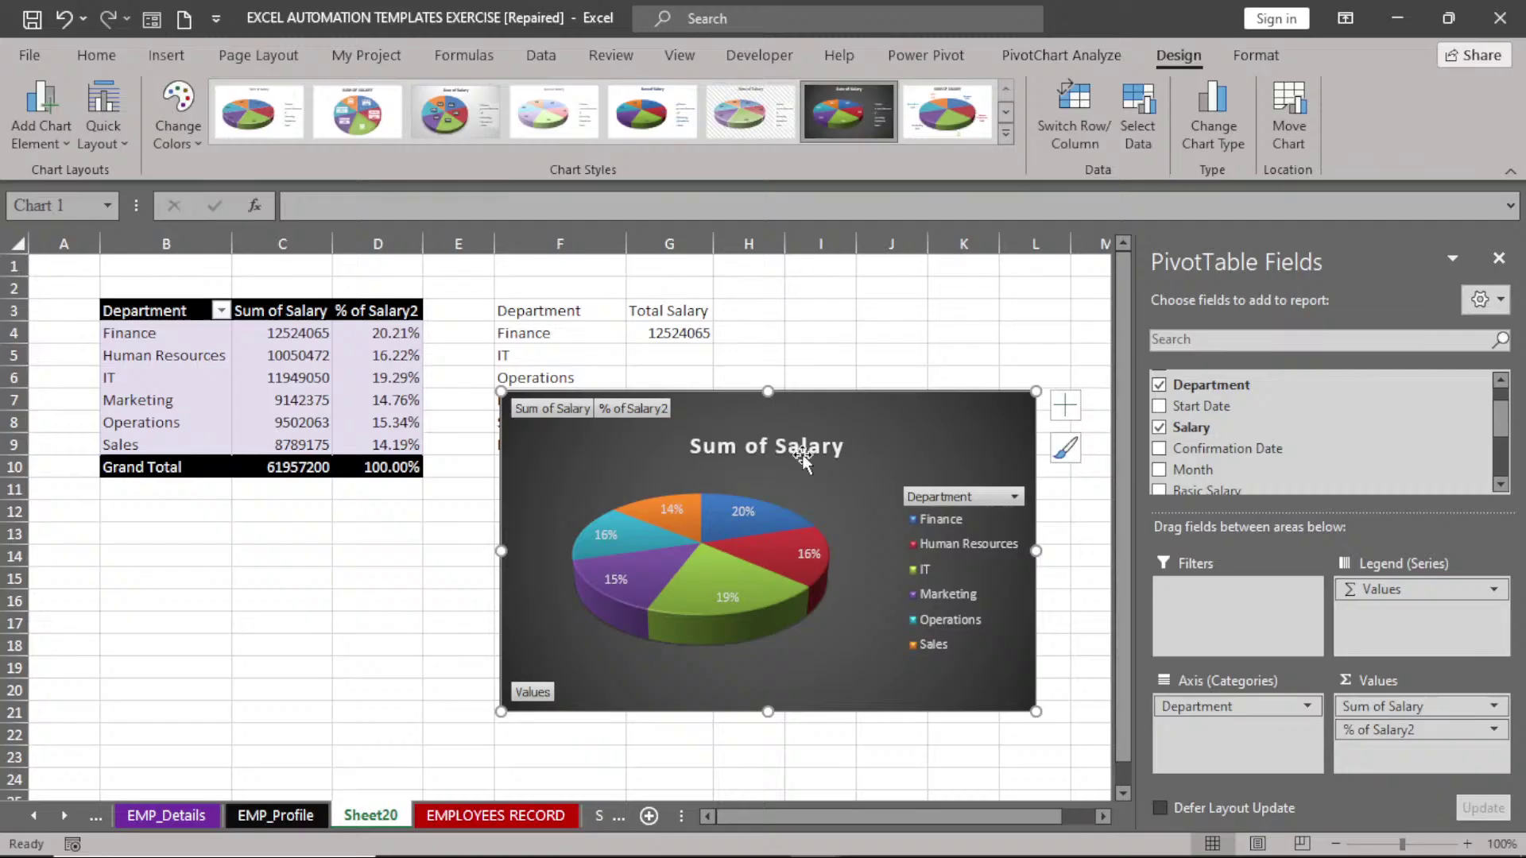
left_click(1062, 55)
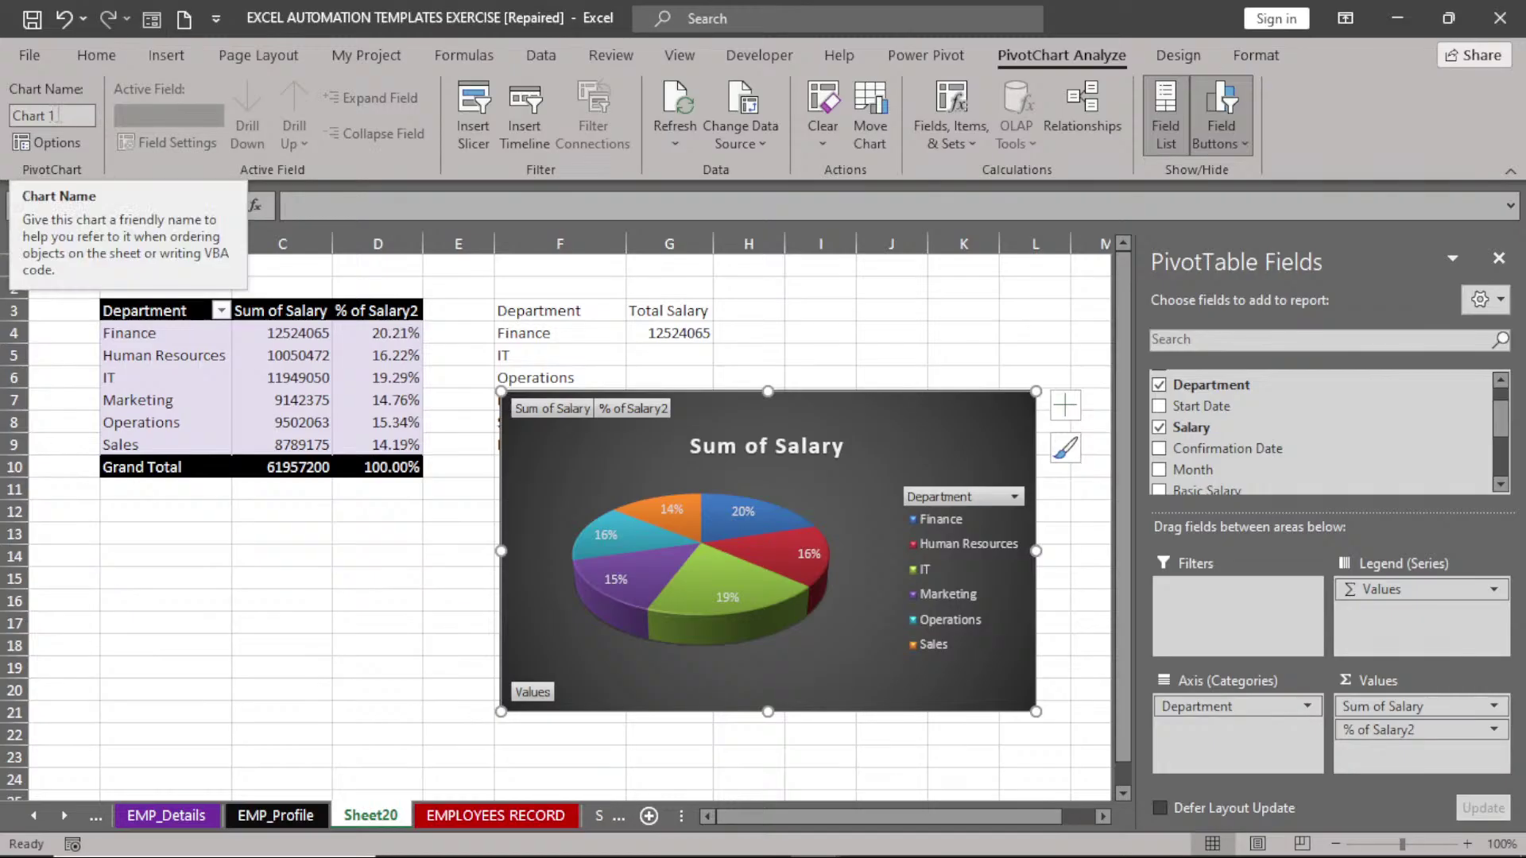
left_click(60, 115)
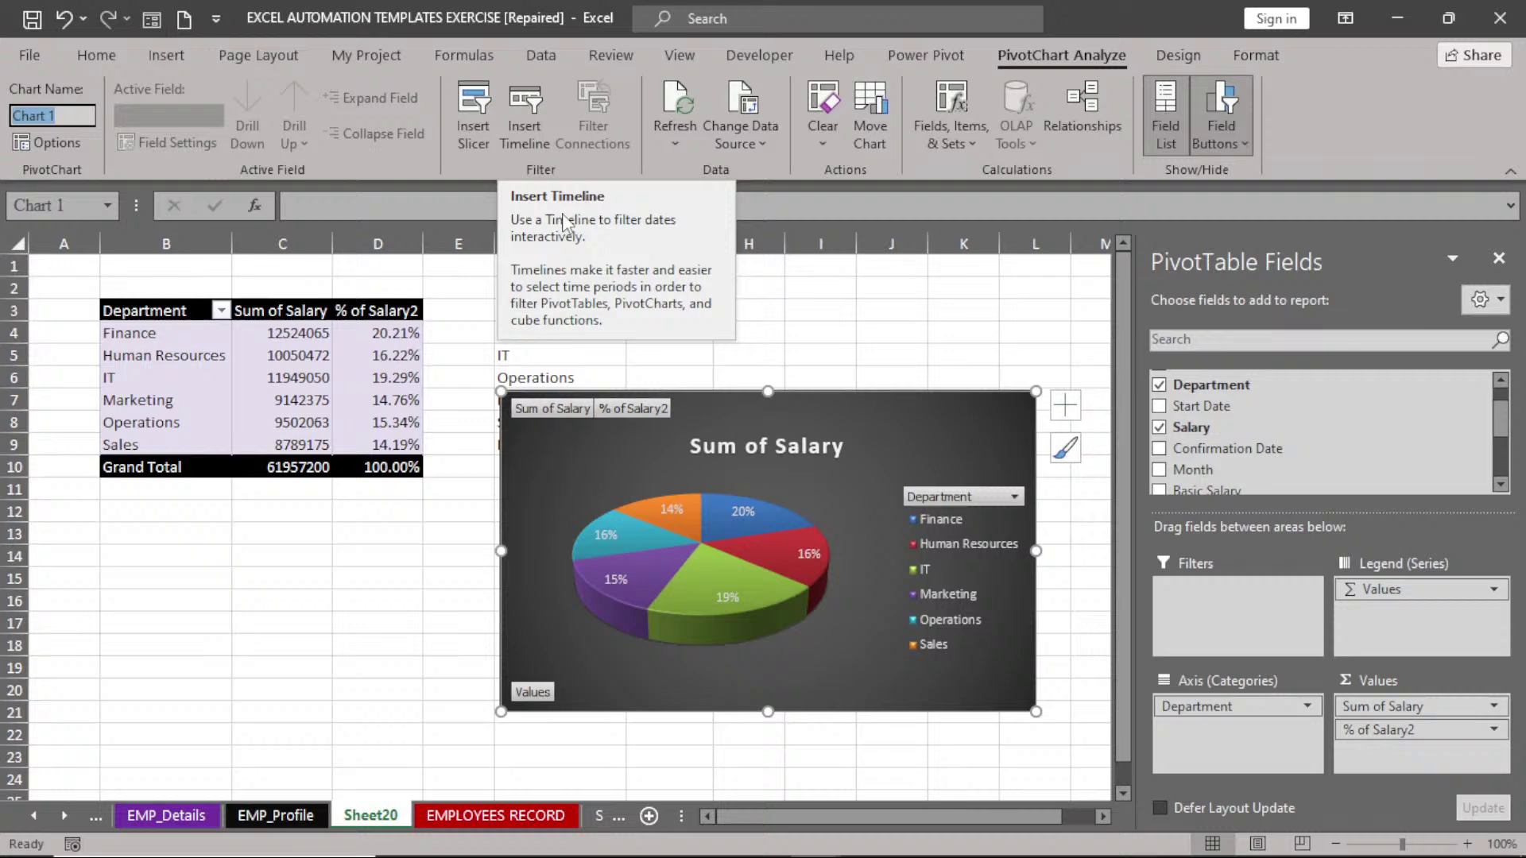
key("Escape")
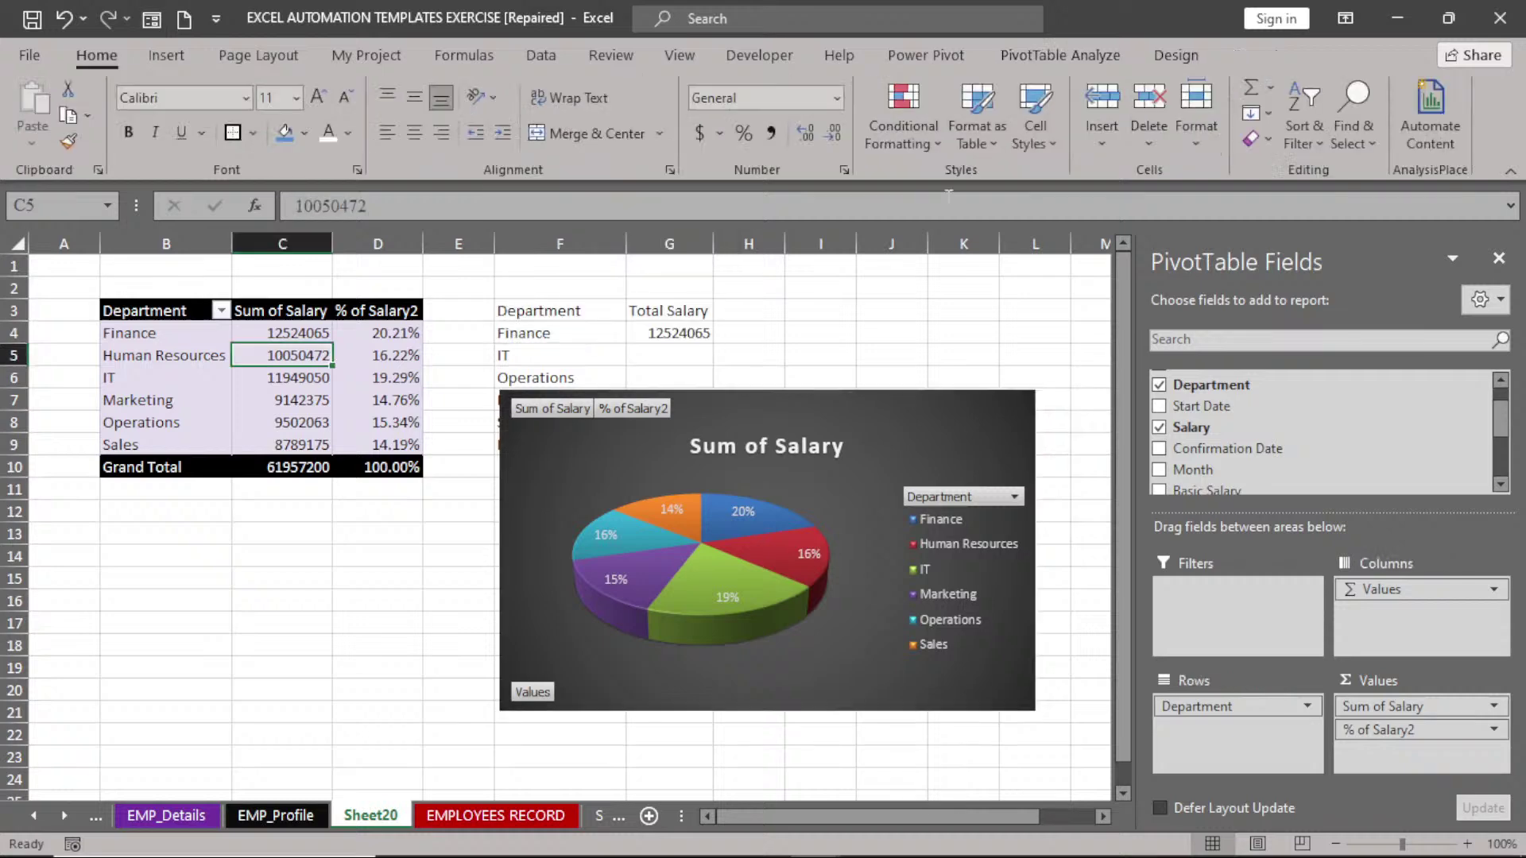
- Insert a slicer for the Position field of the DeptSal pivot table
left_click(1060, 55)
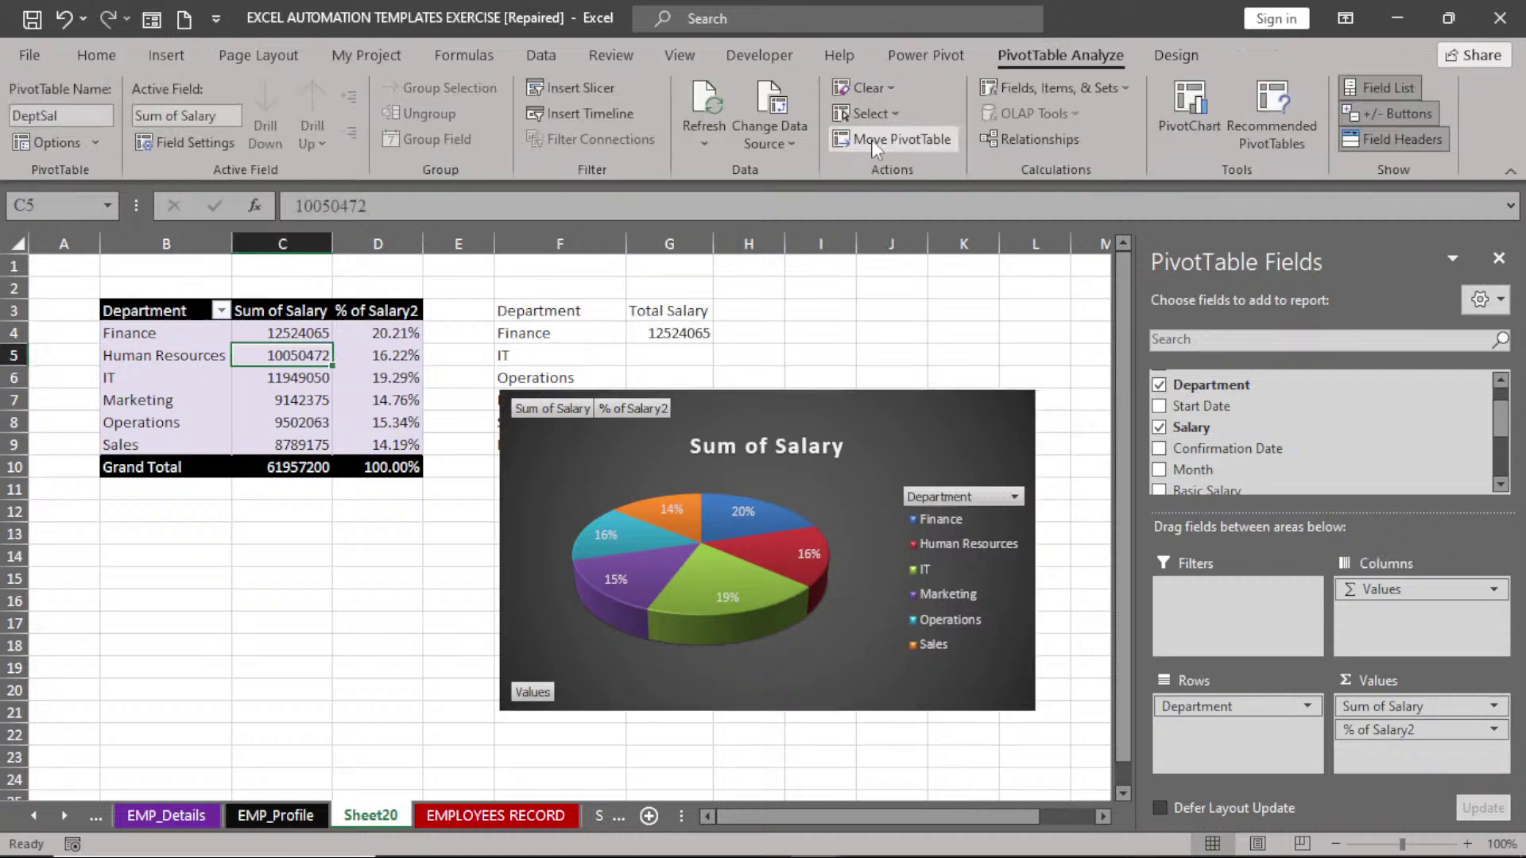
left_click(604, 84)
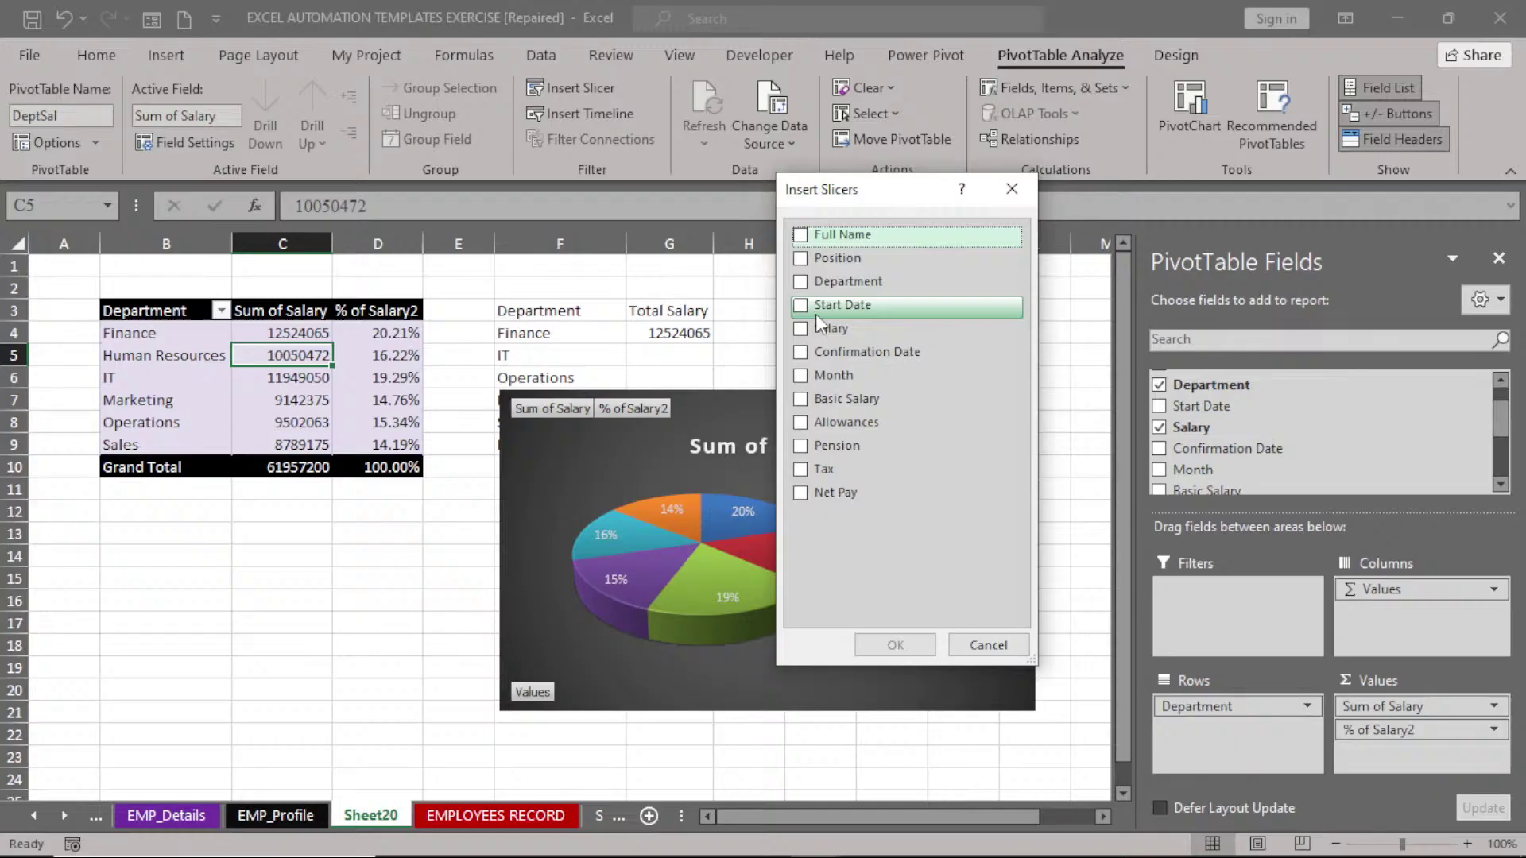
left_click(801, 259)
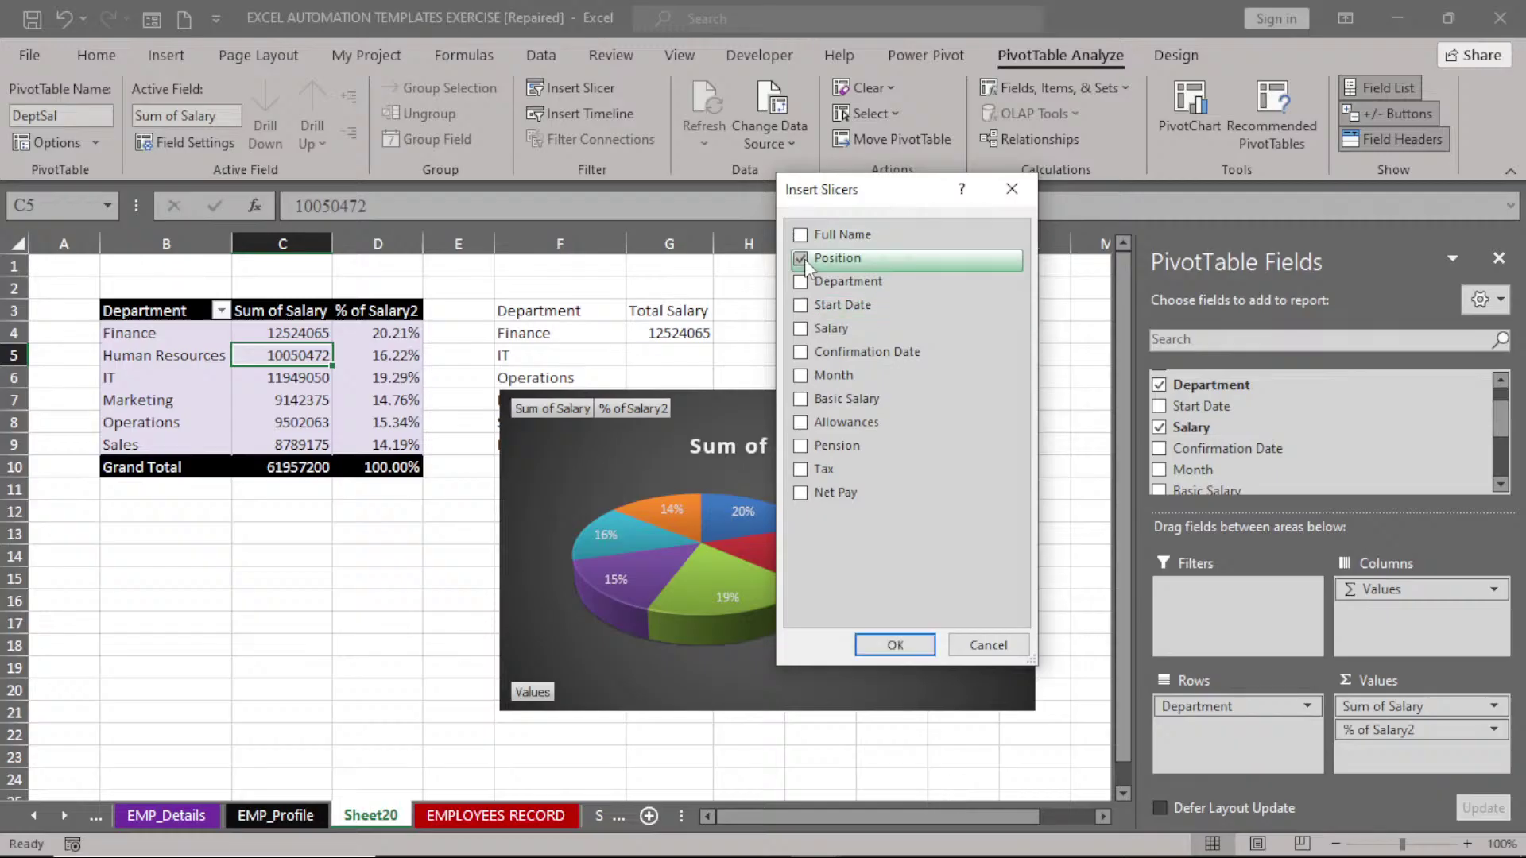
left_click(895, 645)
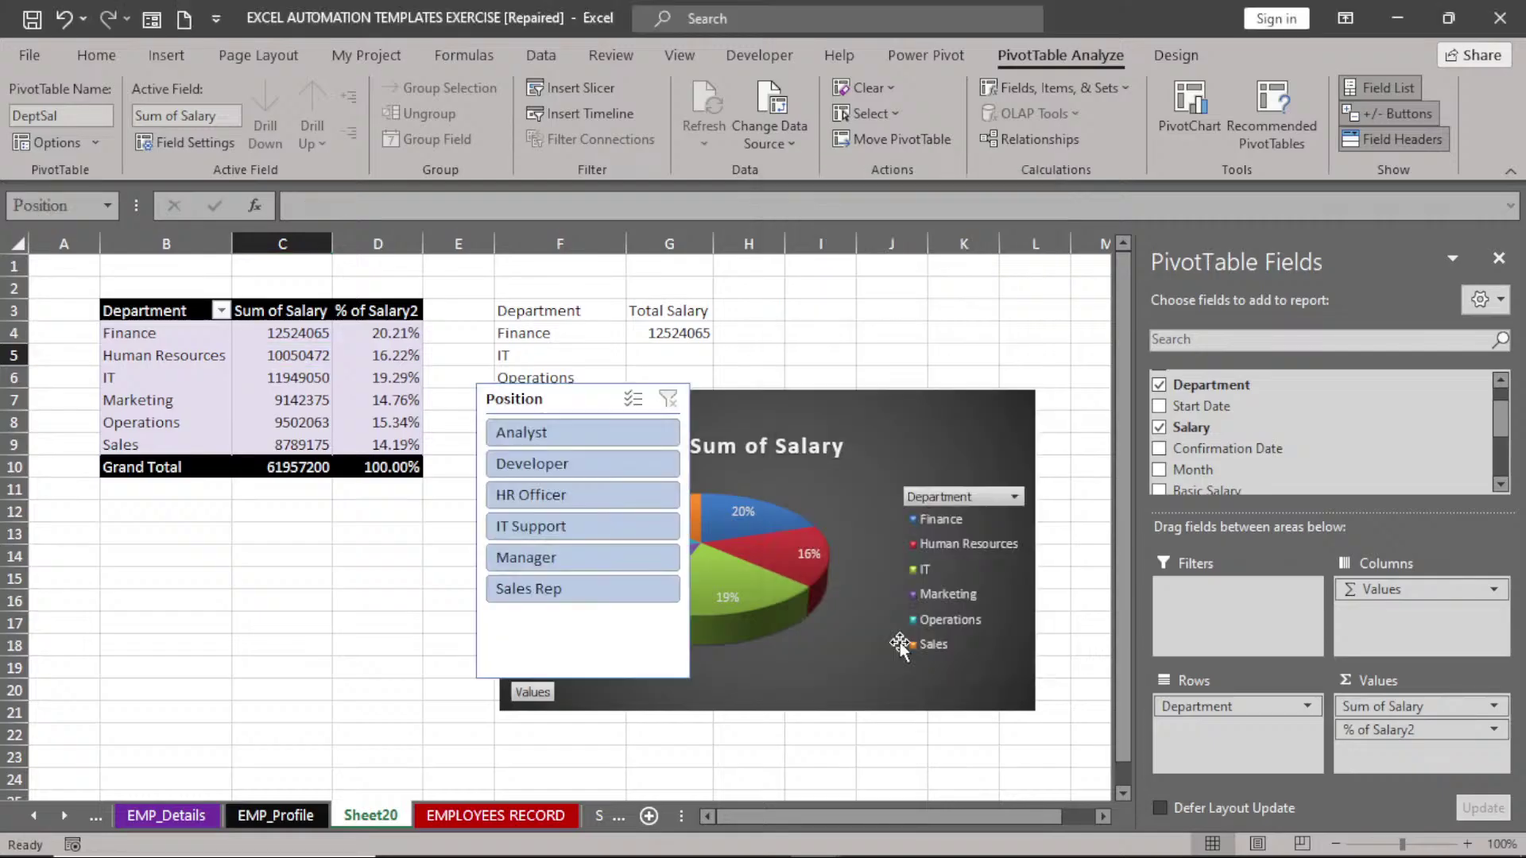
- Move the Position slicer and the pie chart off the department formula table, and clear that table in F2:H11
left_click_drag(580, 400, 332, 454)
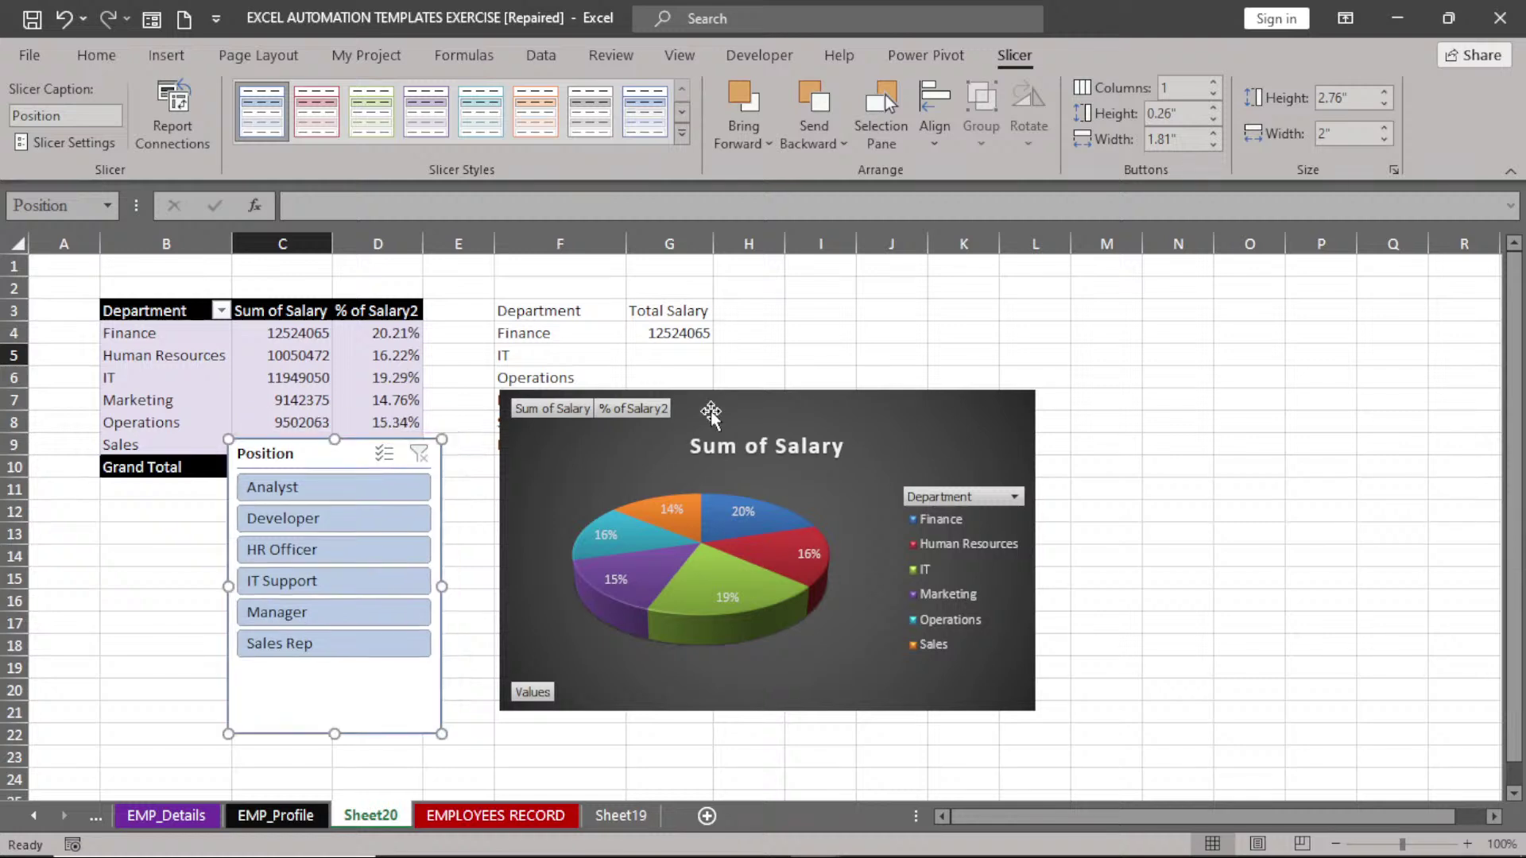
left_click_drag(711, 410, 1085, 387)
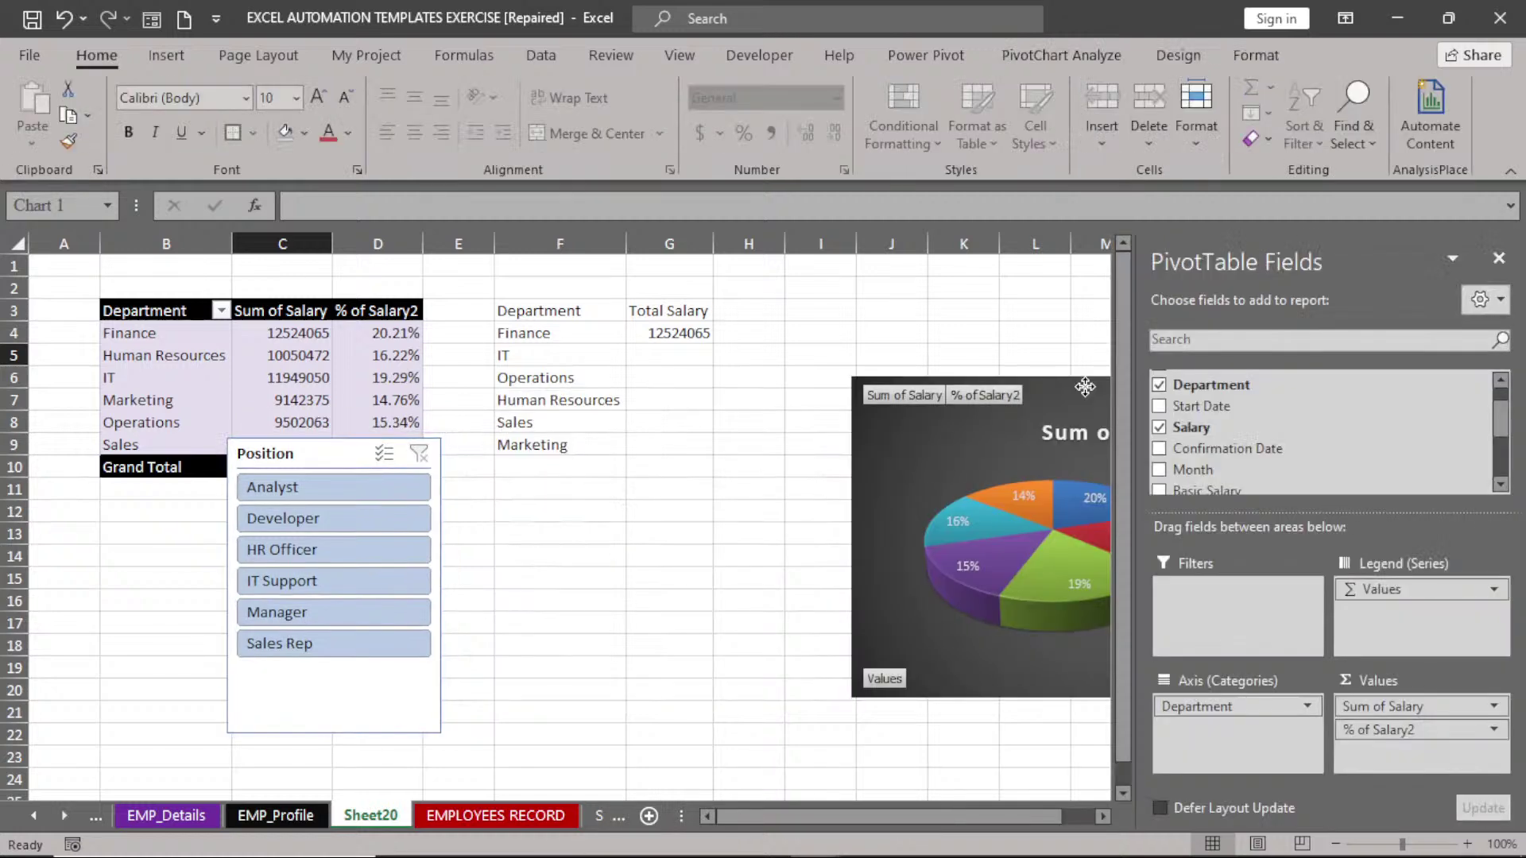
left_click_drag(559, 288, 759, 482)
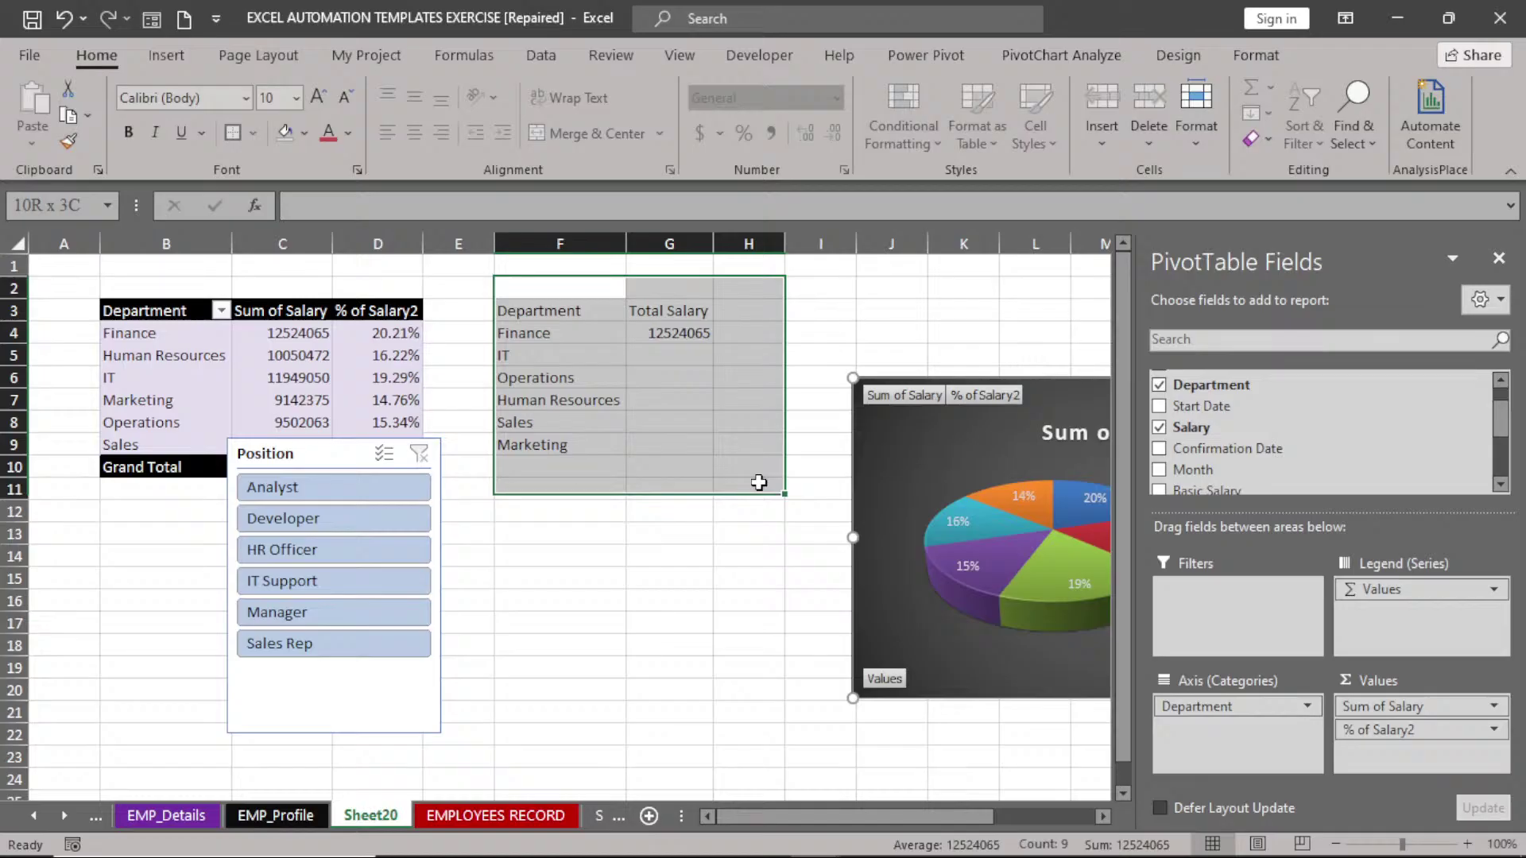
key("Delete")
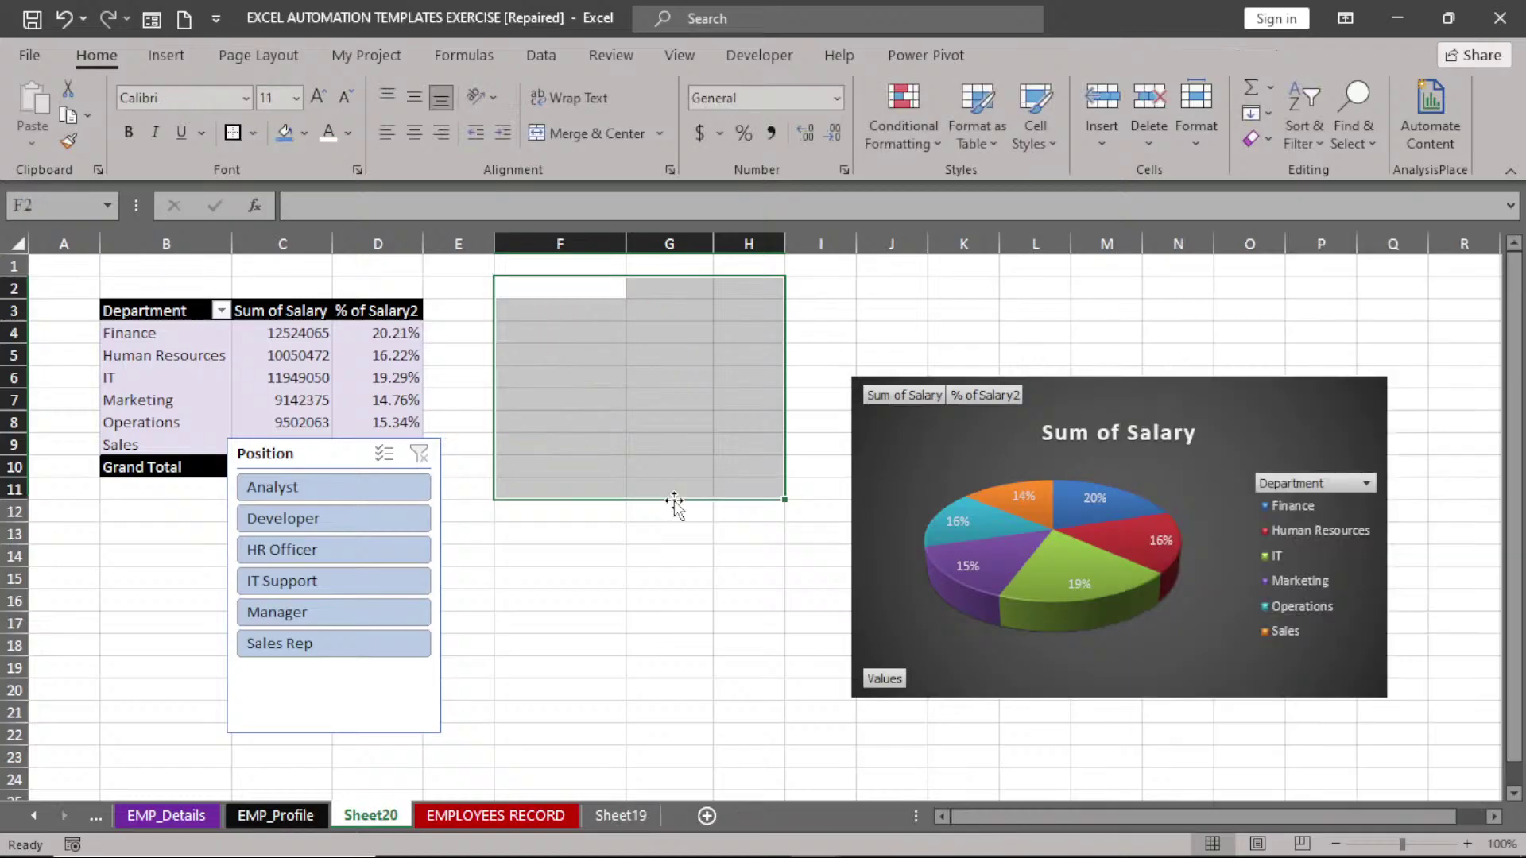
- Place the Position slicer directly beside the pivot table, shorten it to about 2.24", and apply the dark red slicer style
left_click_drag(316, 451, 519, 319)
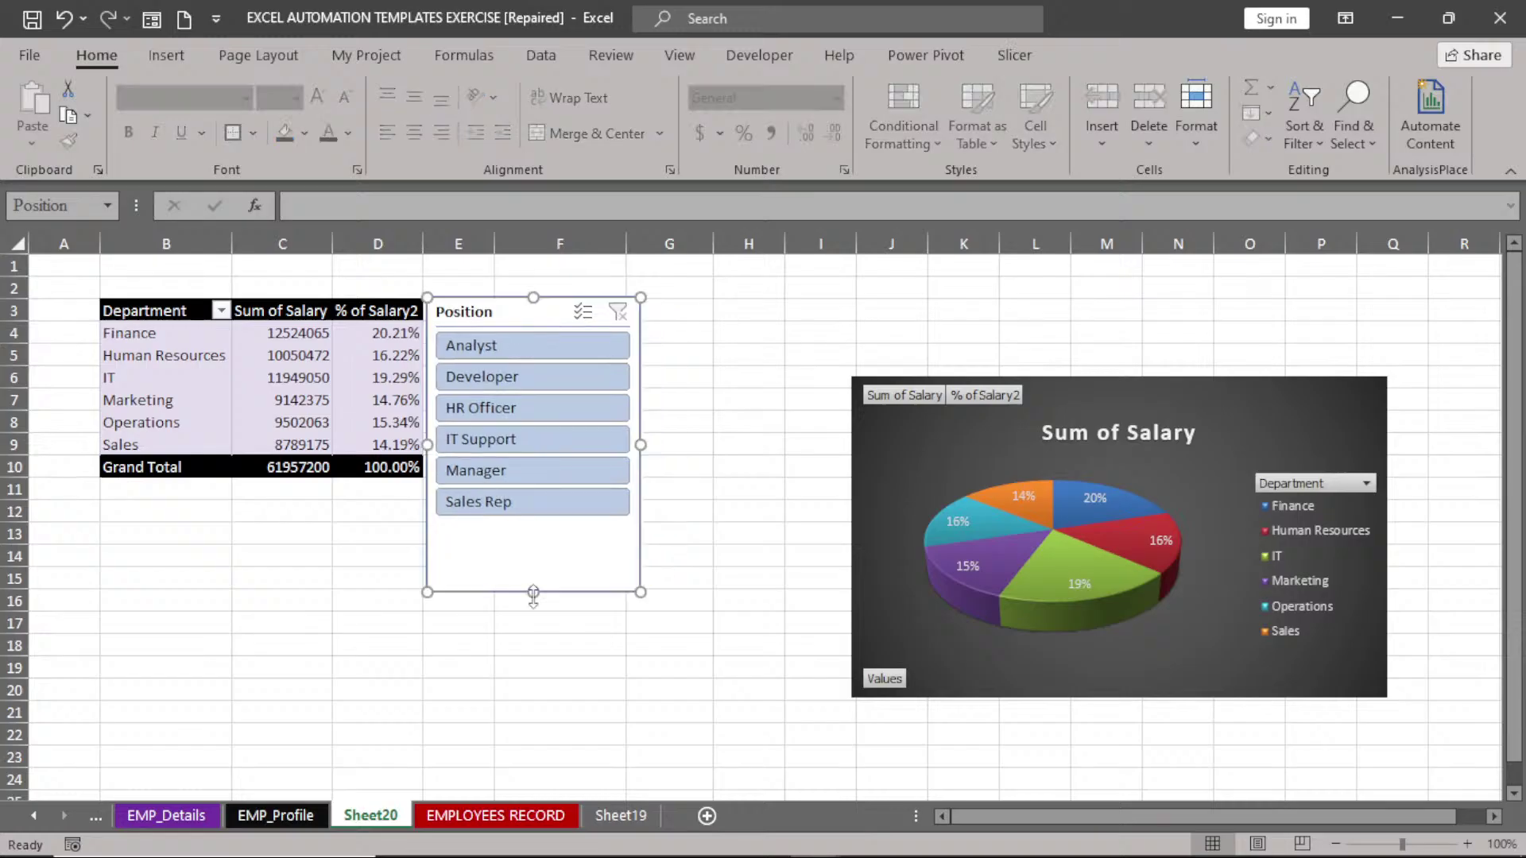
left_click_drag(534, 592, 533, 536)
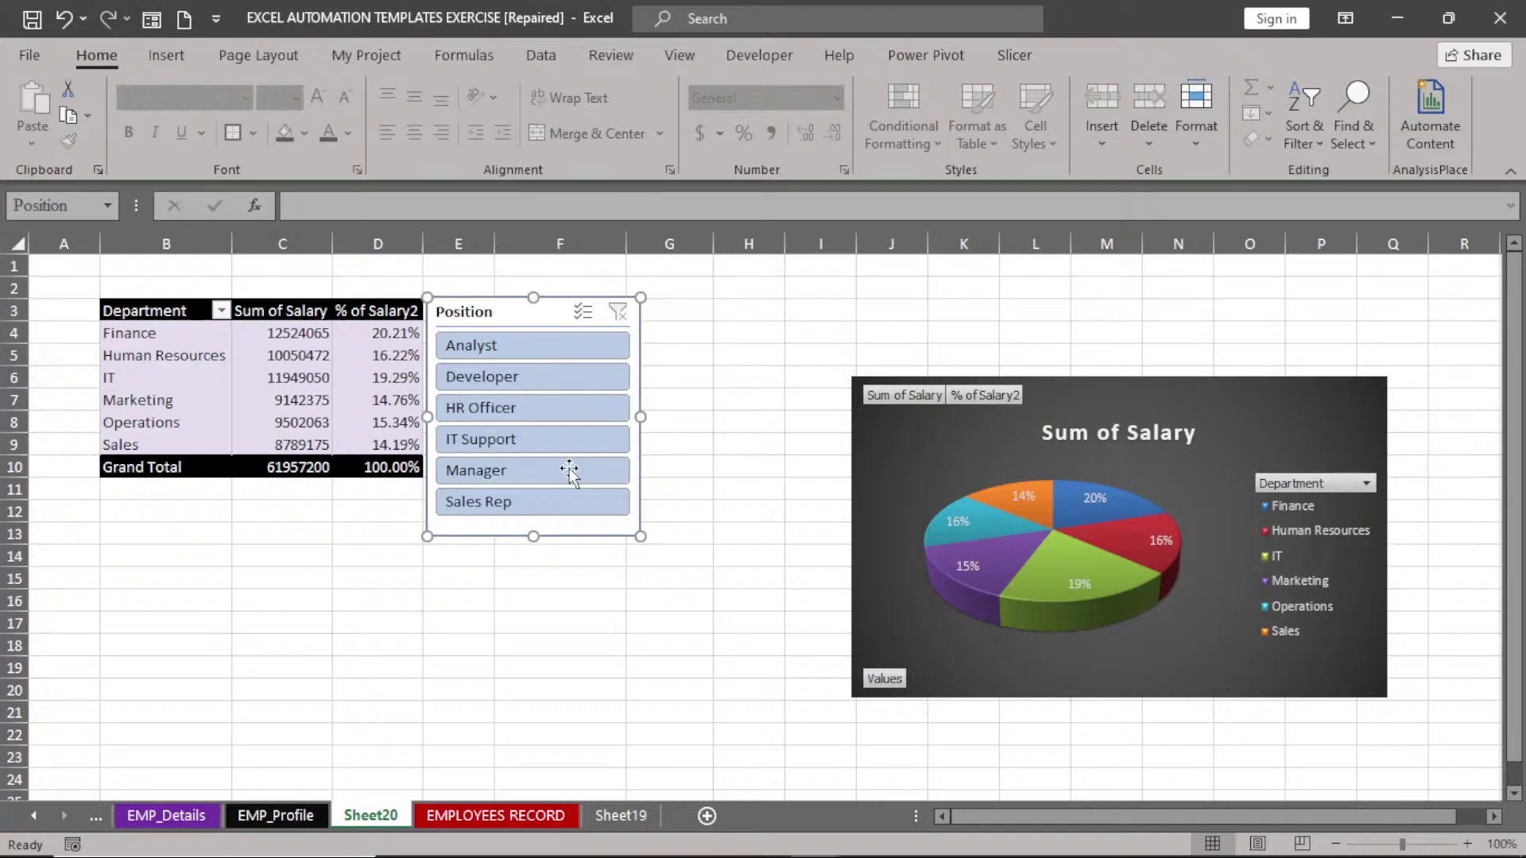
left_click(1015, 54)
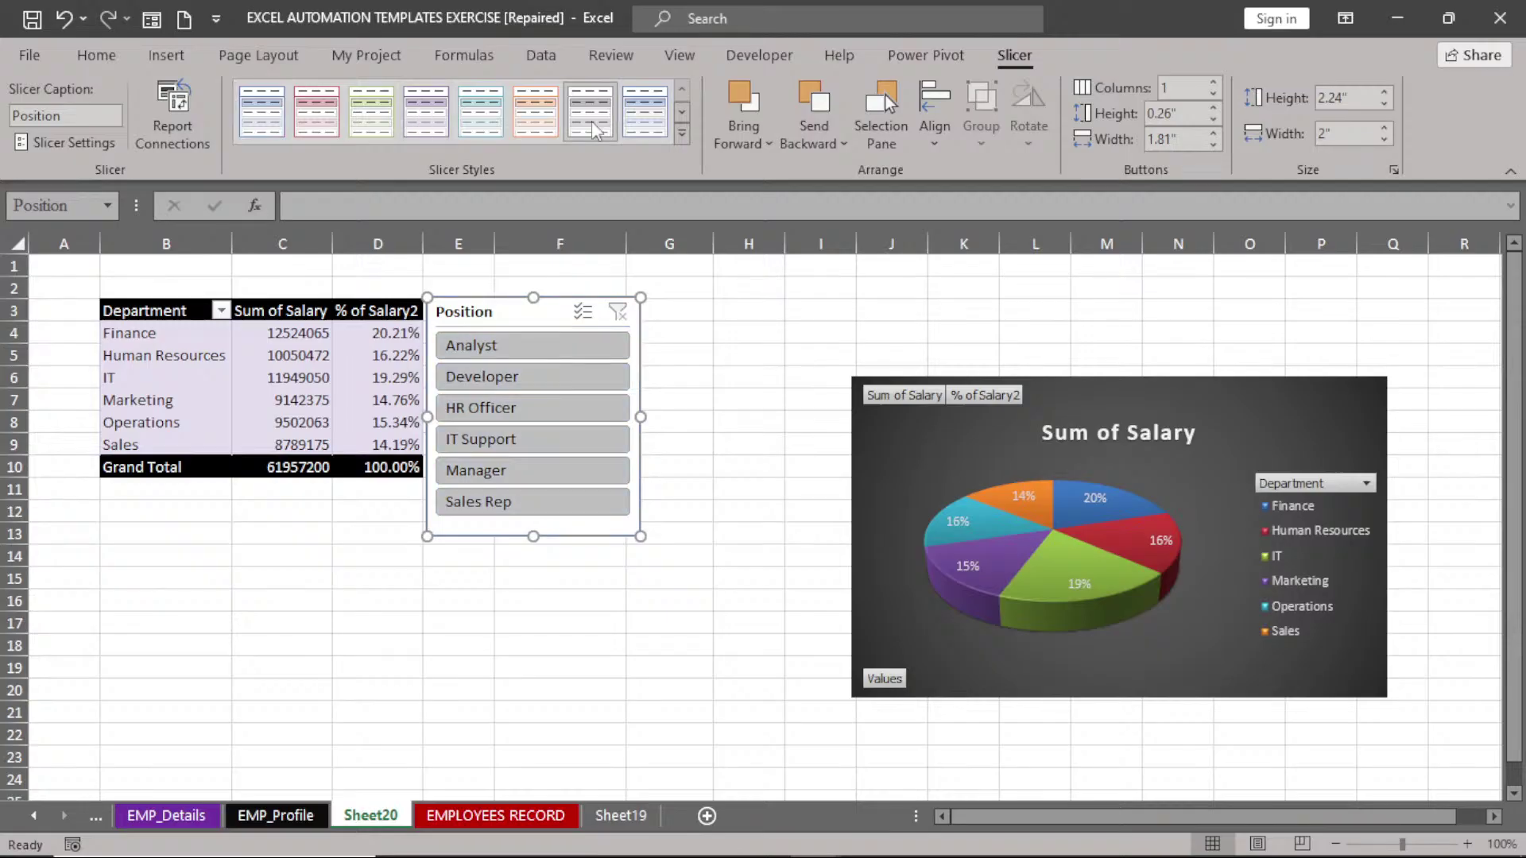
left_click(682, 134)
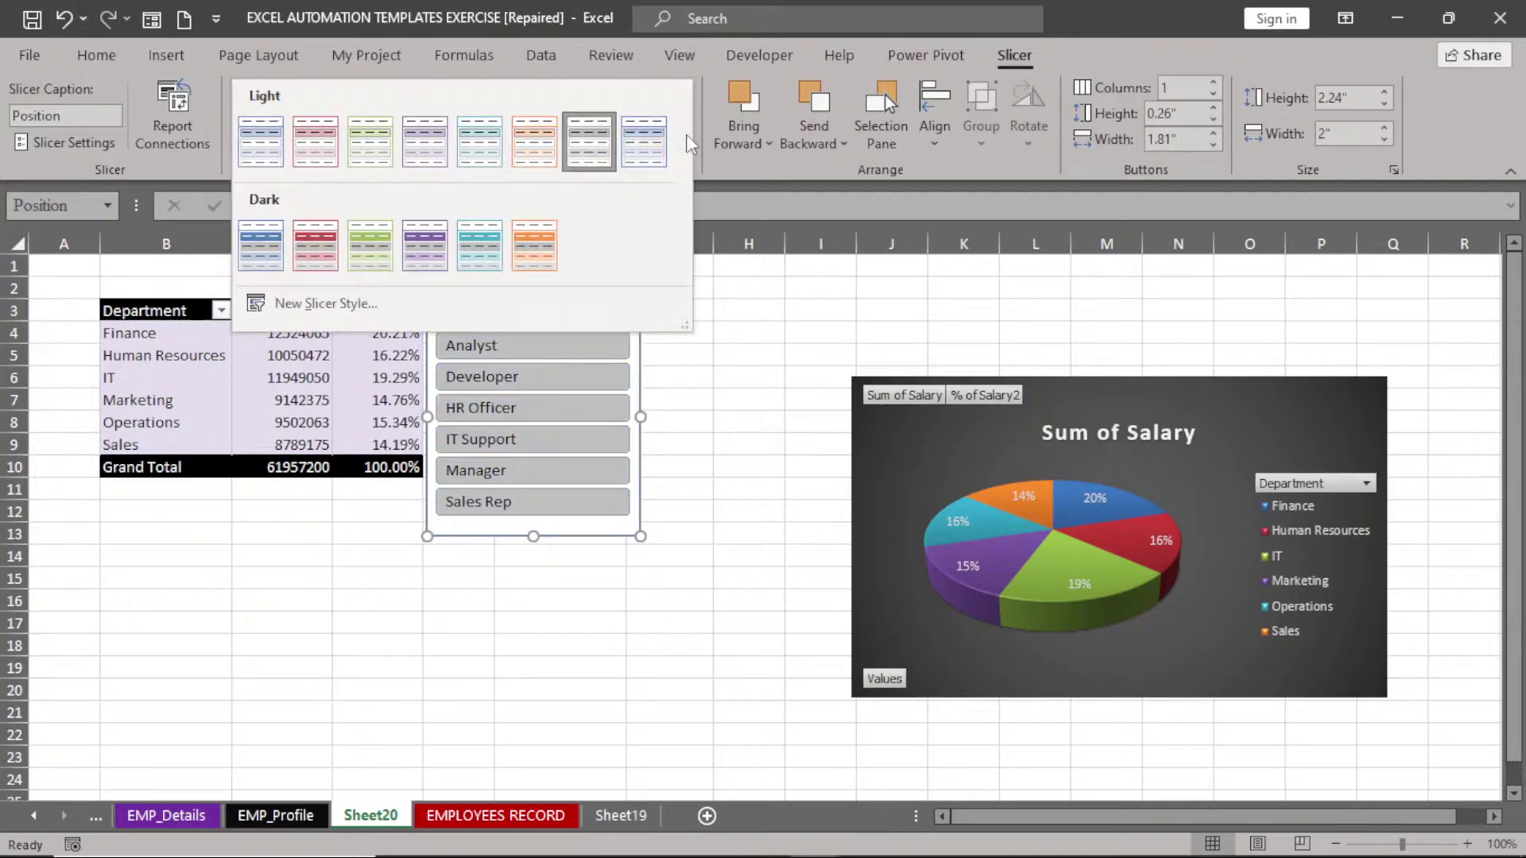
left_click(315, 246)
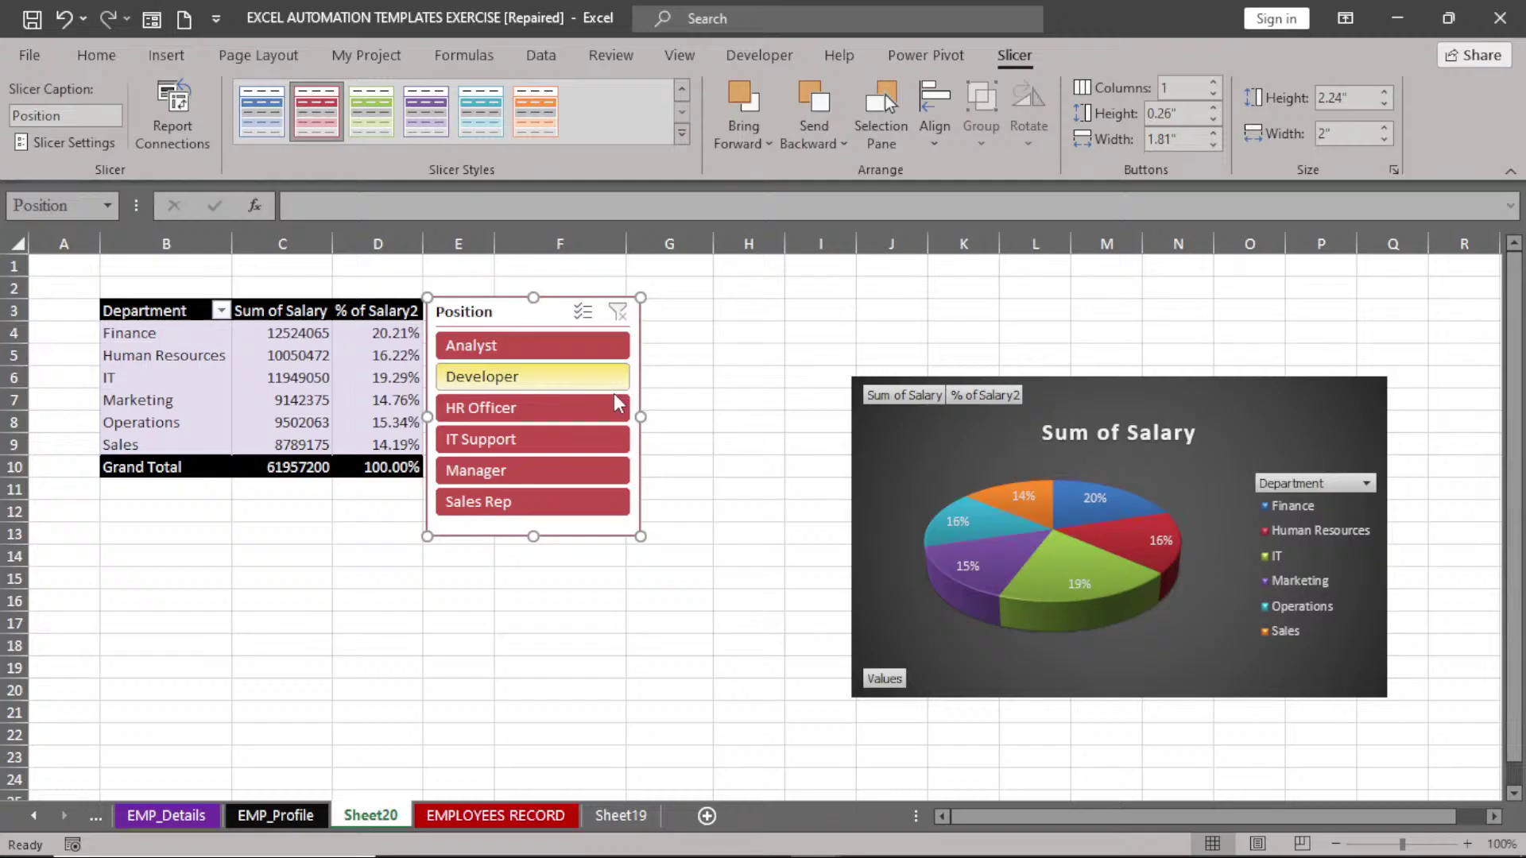
- Arrange the Position slicer's buttons in 2 columns and resize the slicer so the button labels fit without empty space
left_click_drag(640, 416, 550, 416)
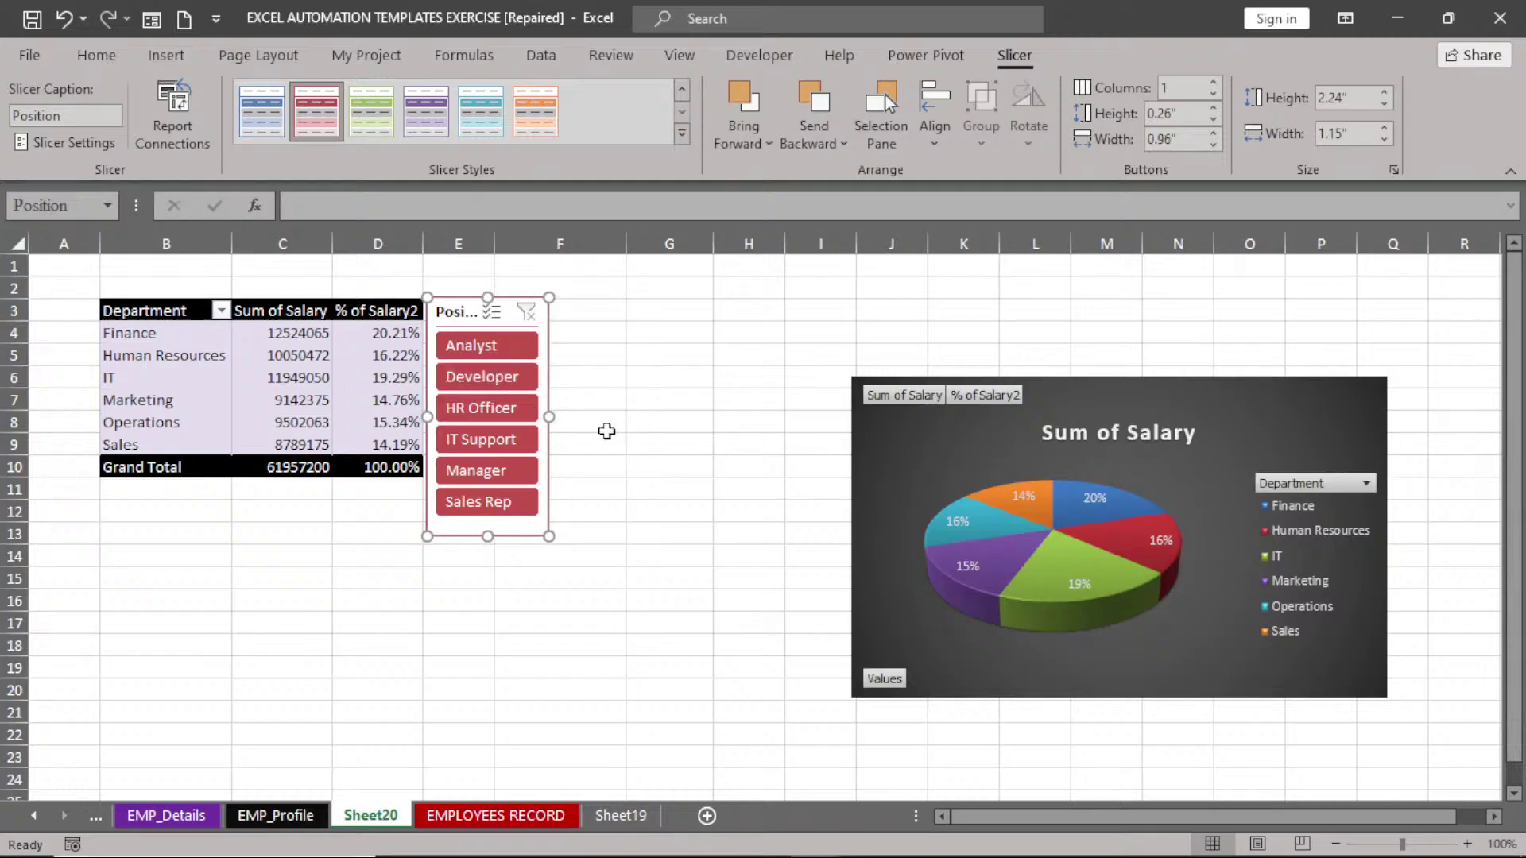
left_click_drag(484, 534, 484, 528)
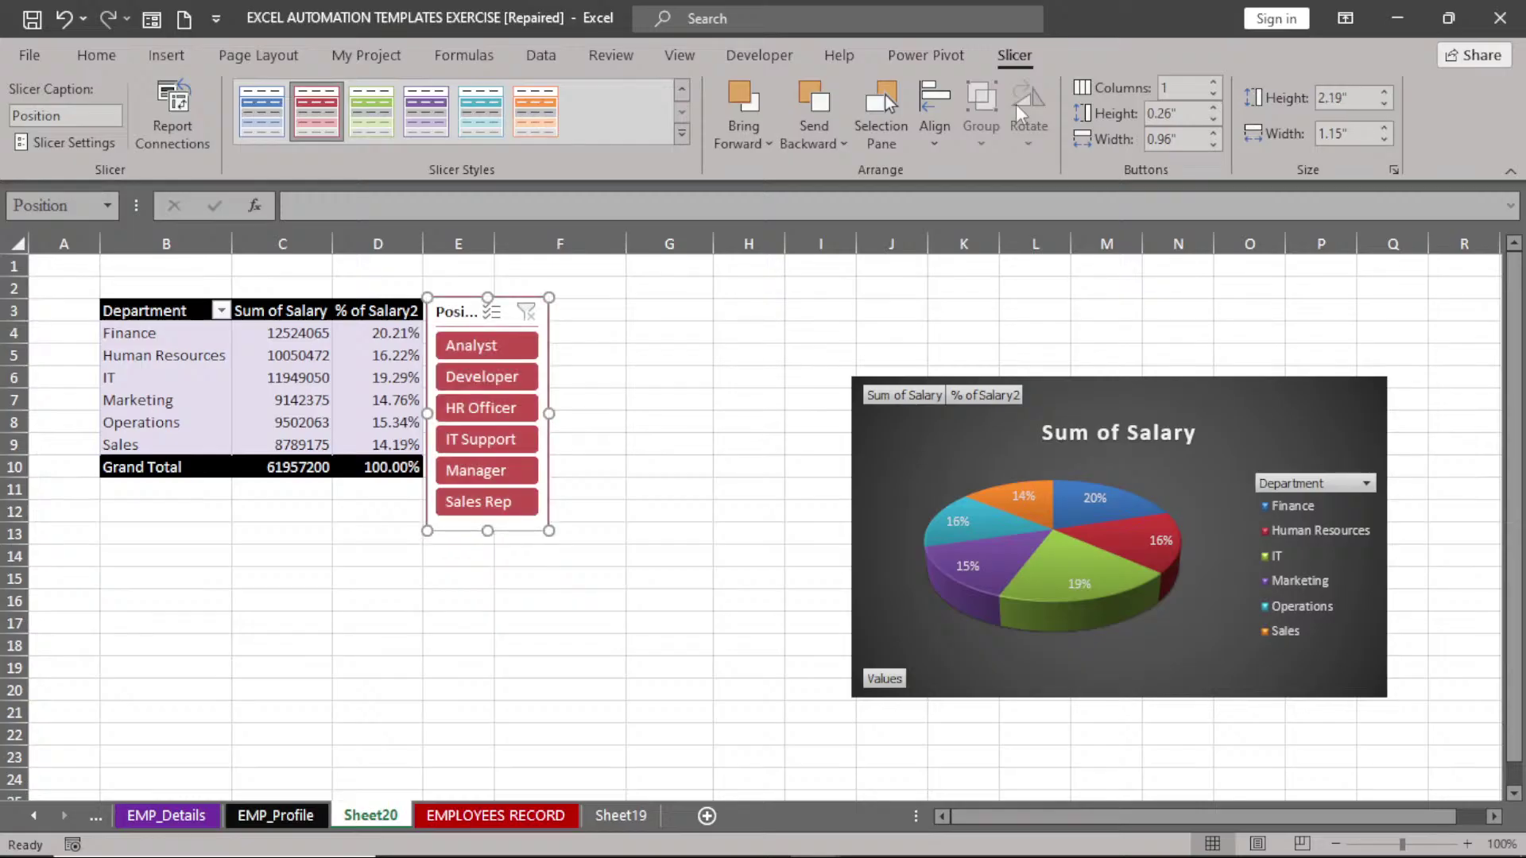
left_click(1214, 82)
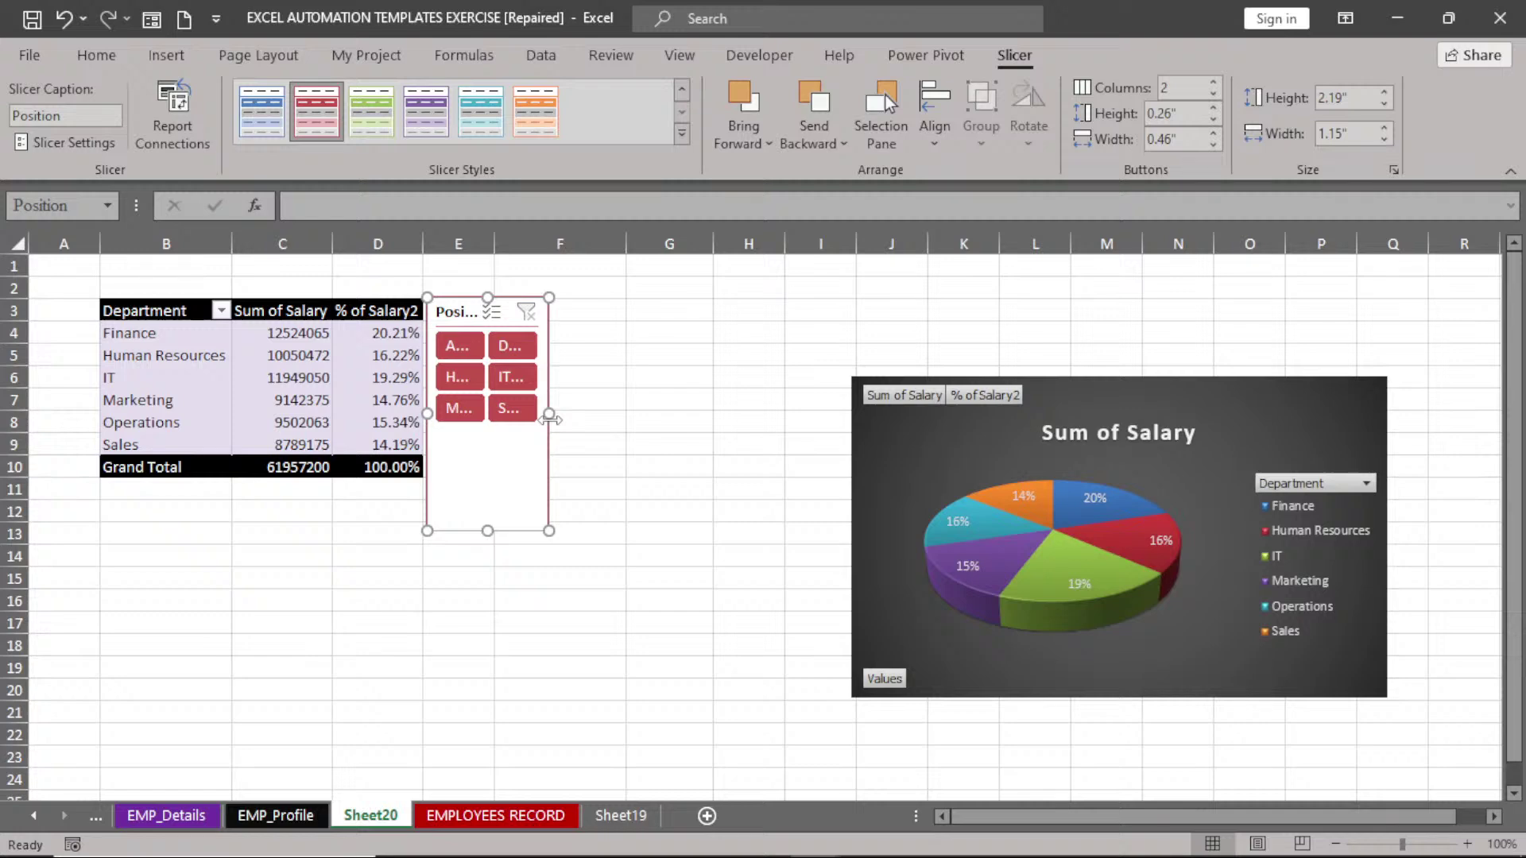
left_click_drag(549, 414, 692, 414)
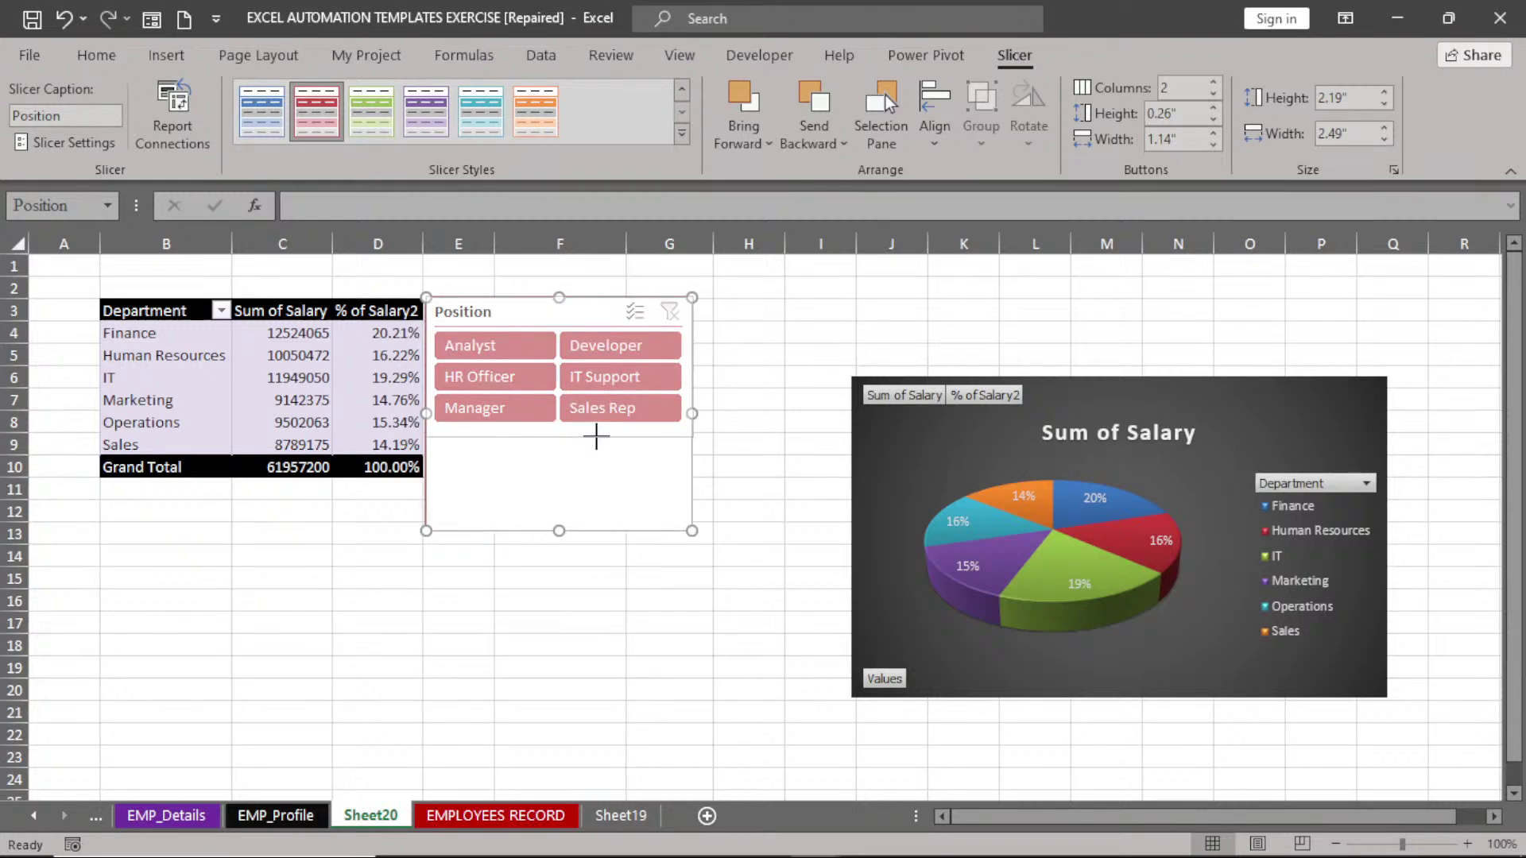
left_click_drag(596, 436, 528, 441)
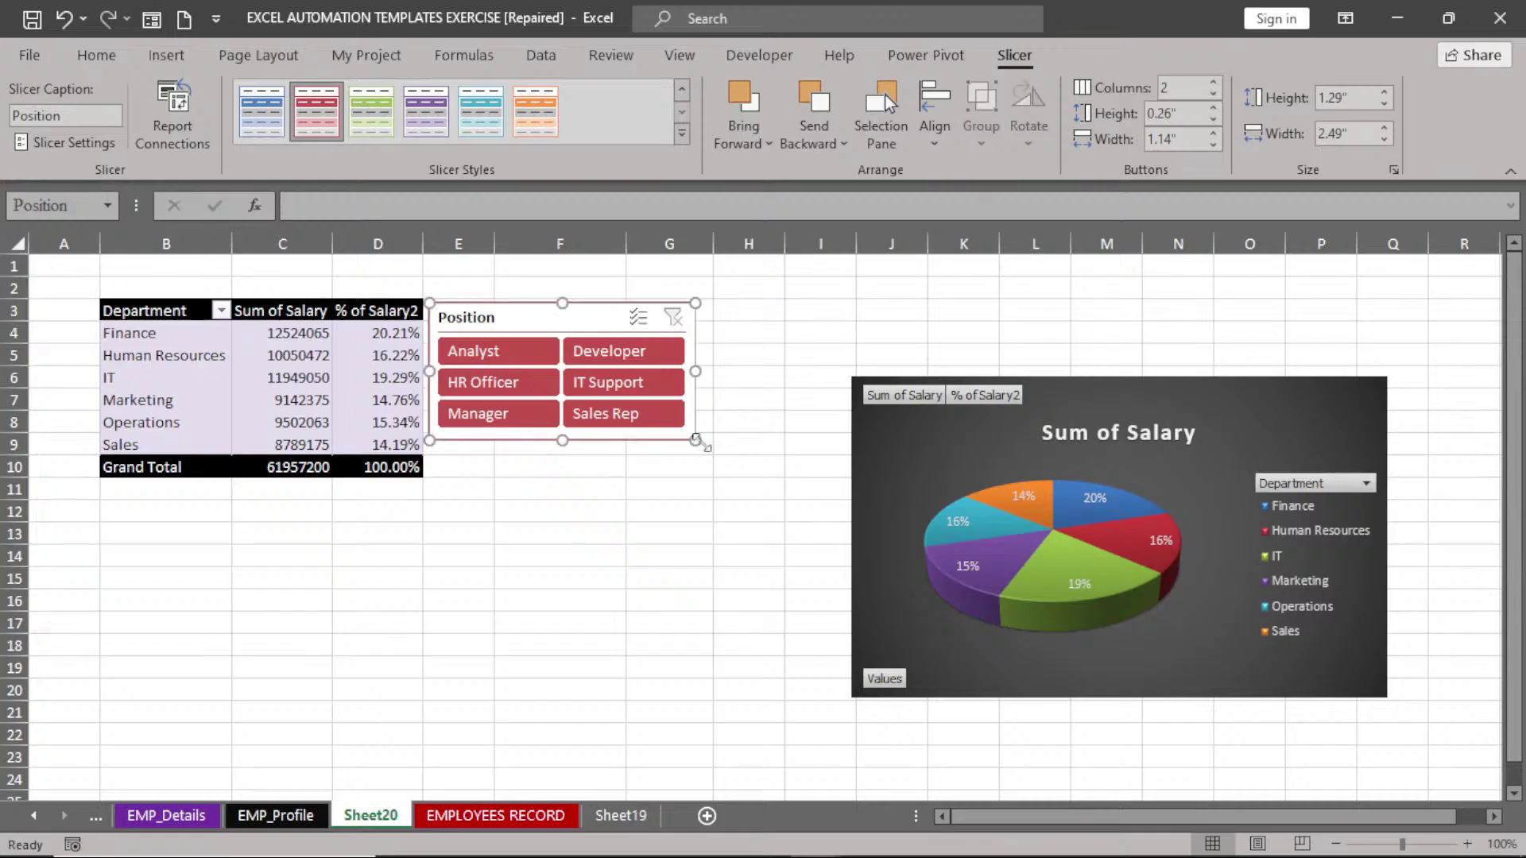
left_click_drag(696, 439, 717, 473)
left_click(1214, 145)
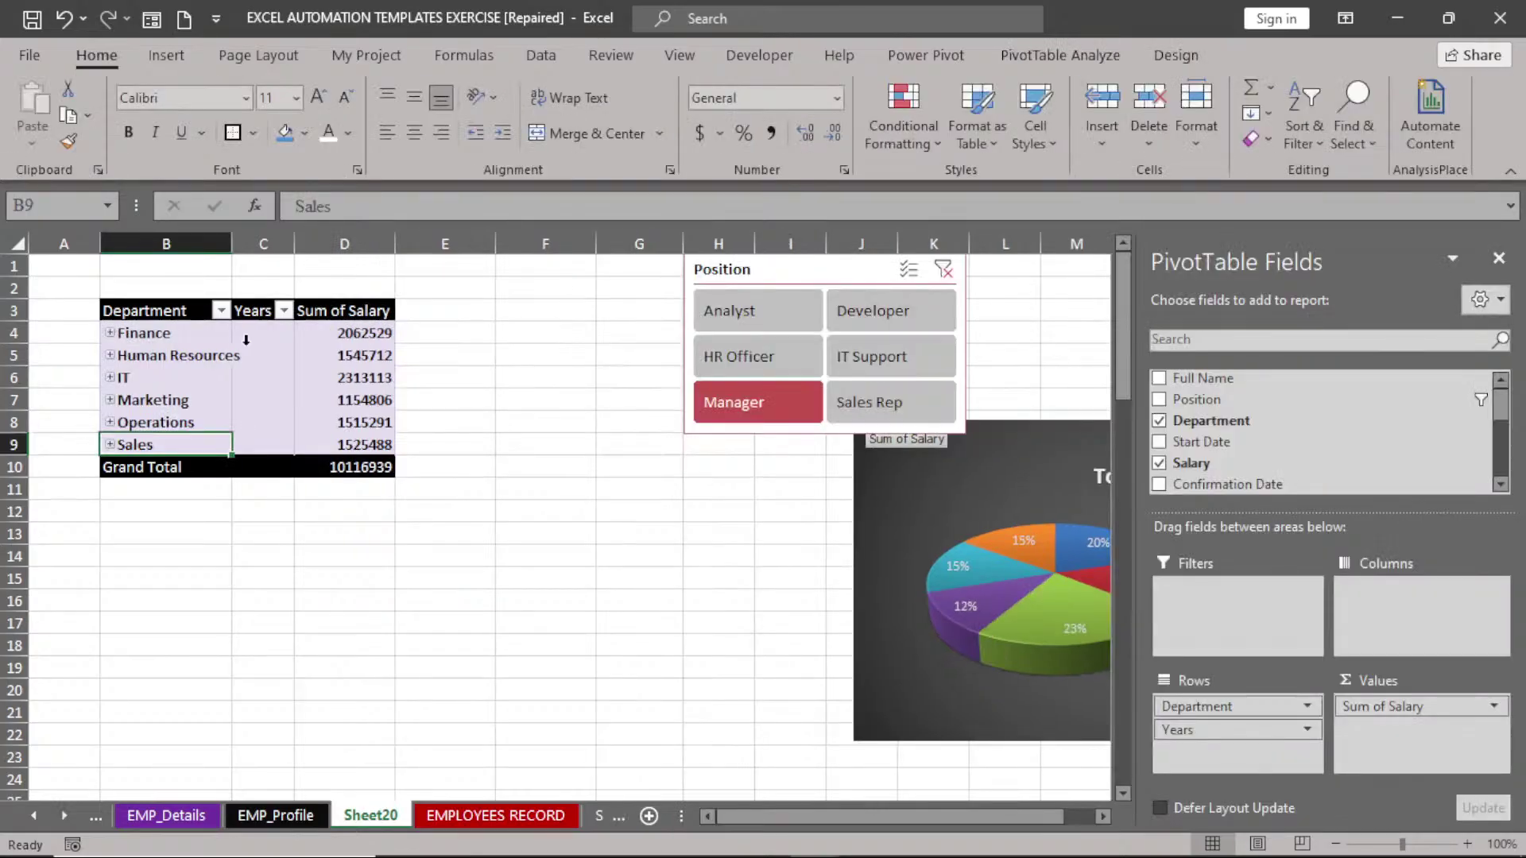
- Expand Finance, Human Resources, IT and Marketing to their yearly rows, and fit the Department column's width to its contents
left_click(110, 333)
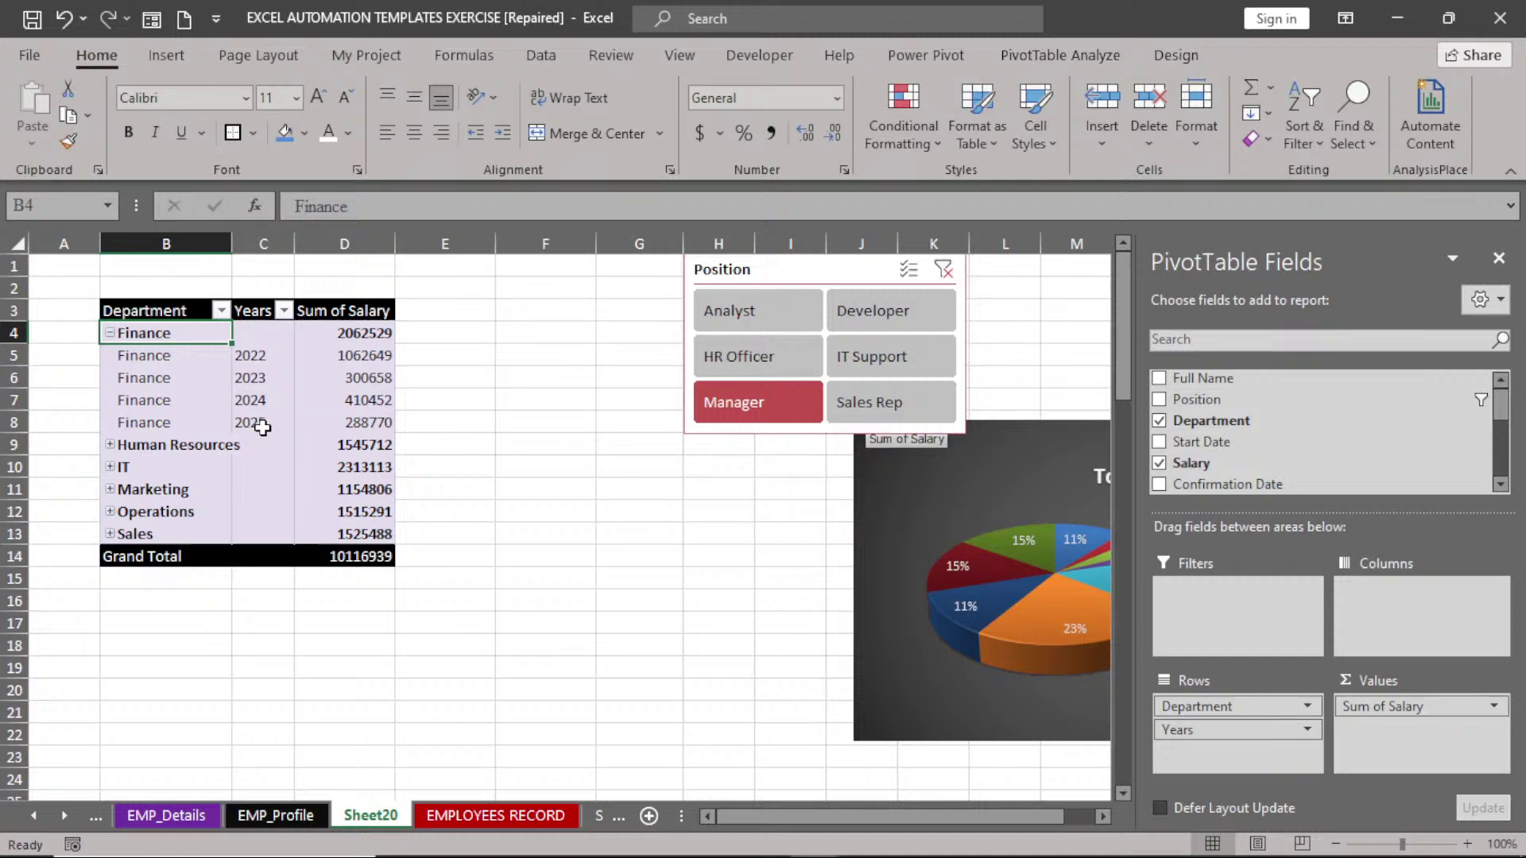
left_click(110, 445)
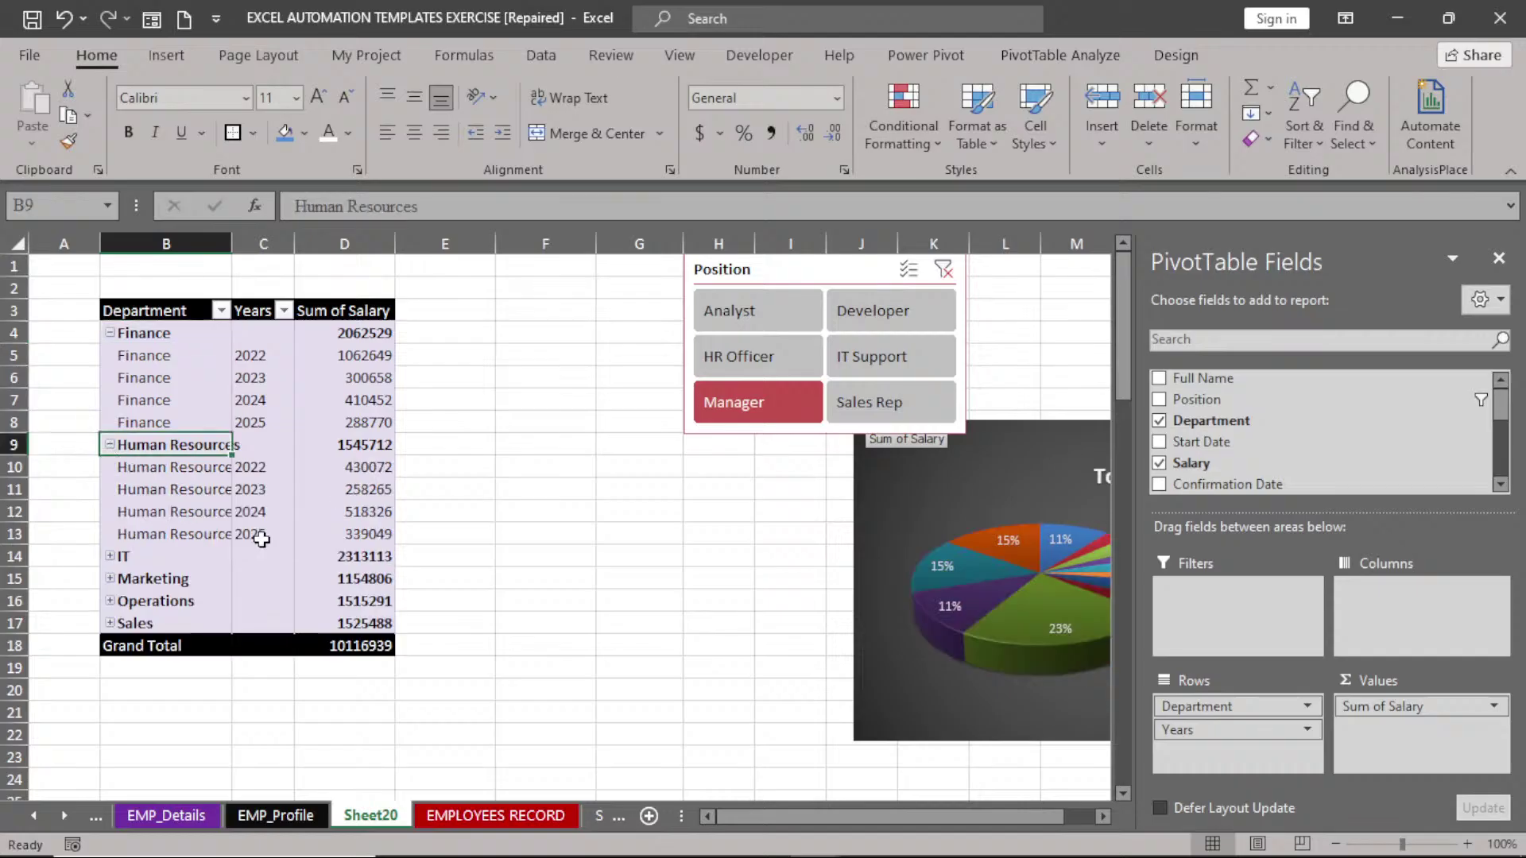
double_click(228, 244)
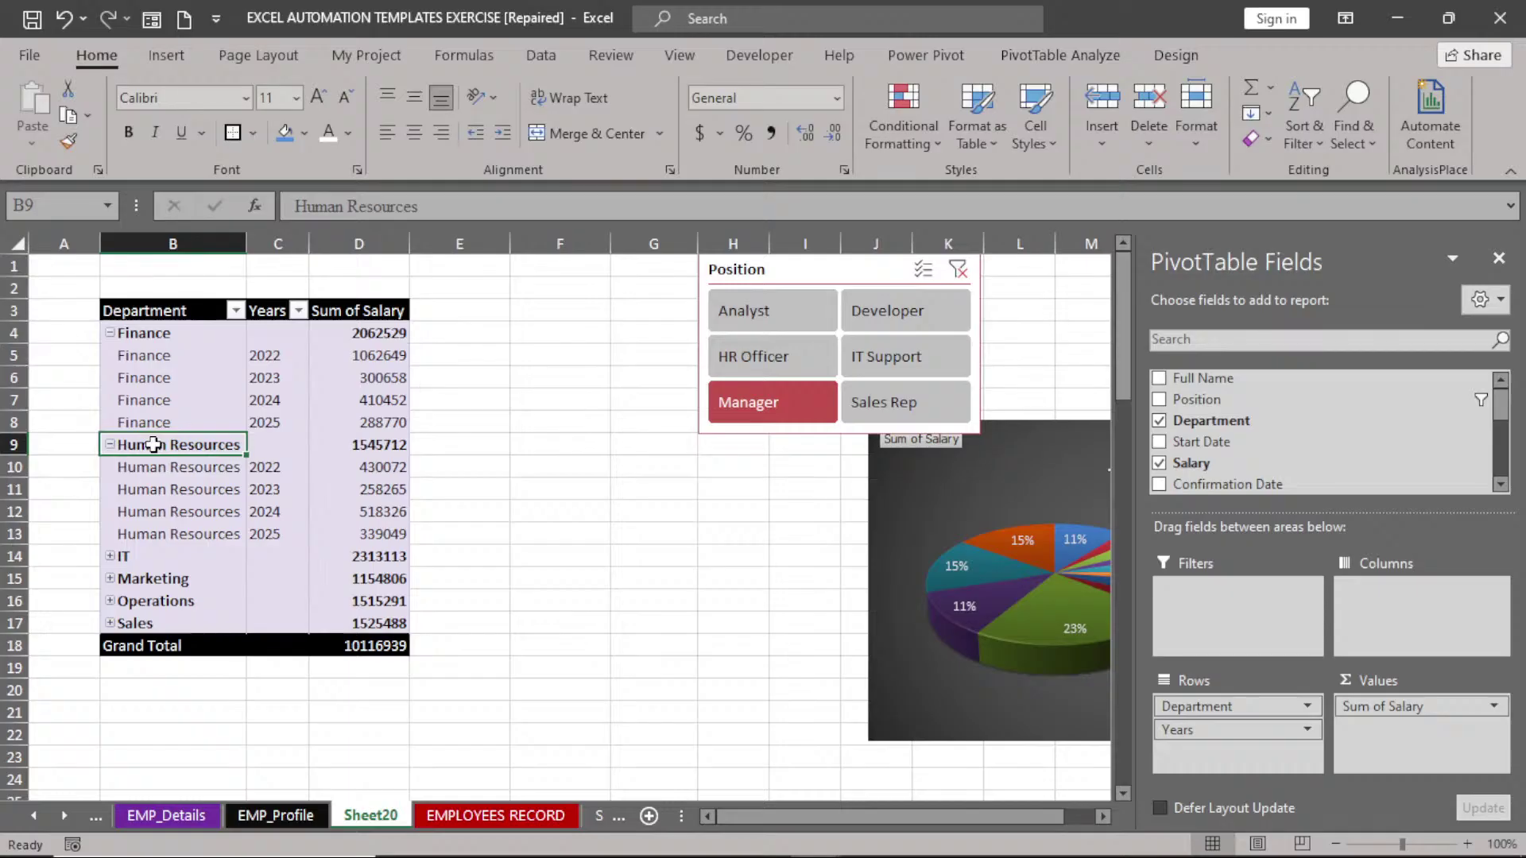
left_click(110, 557)
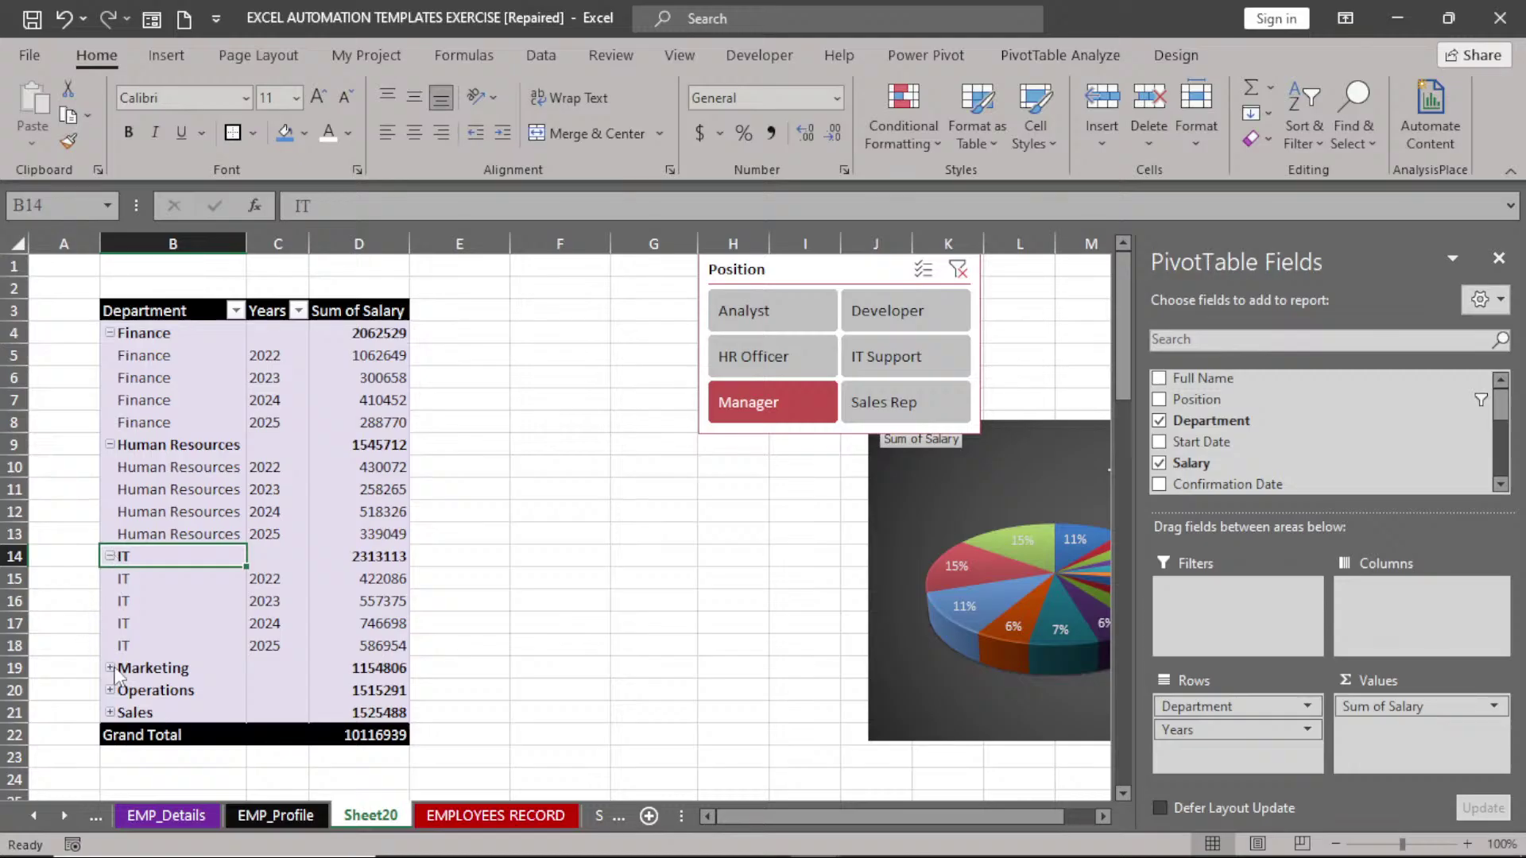
left_click(111, 667)
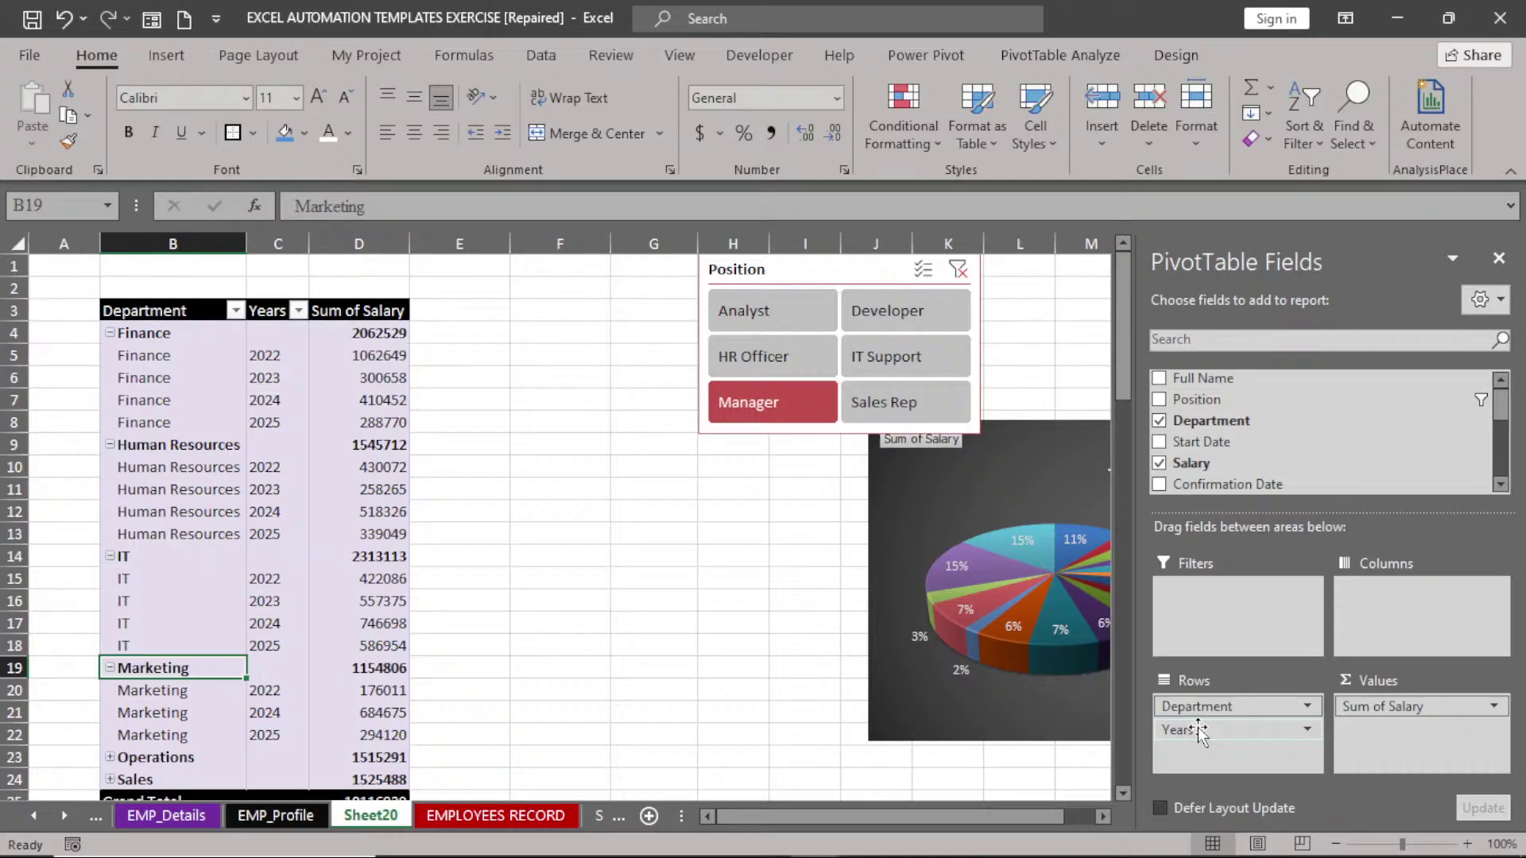
- Move the Years field from the rows to the columns of the pivot table
left_click_drag(1199, 728, 1370, 595)
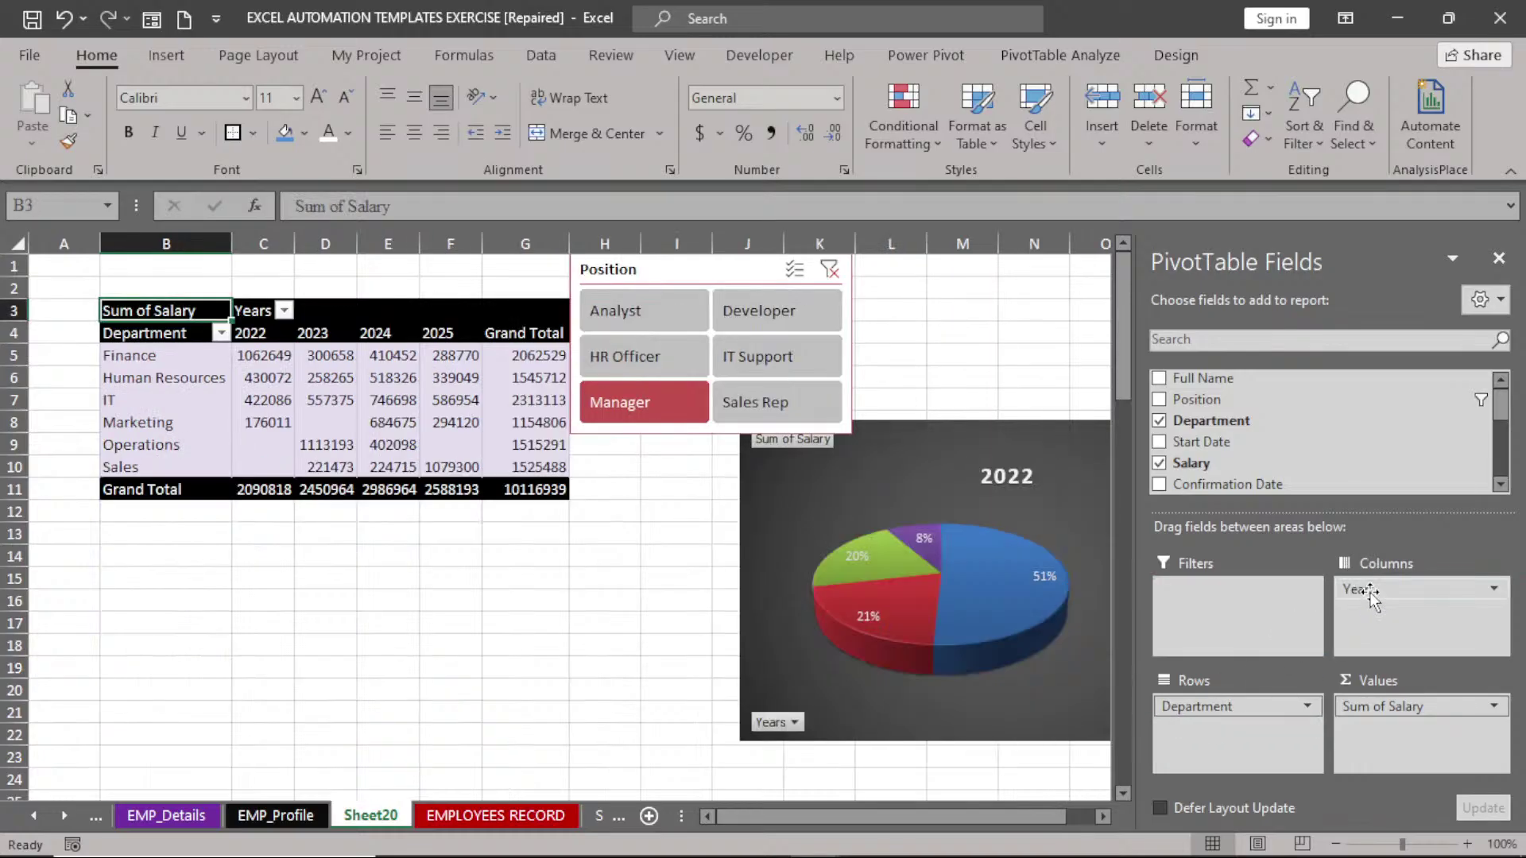
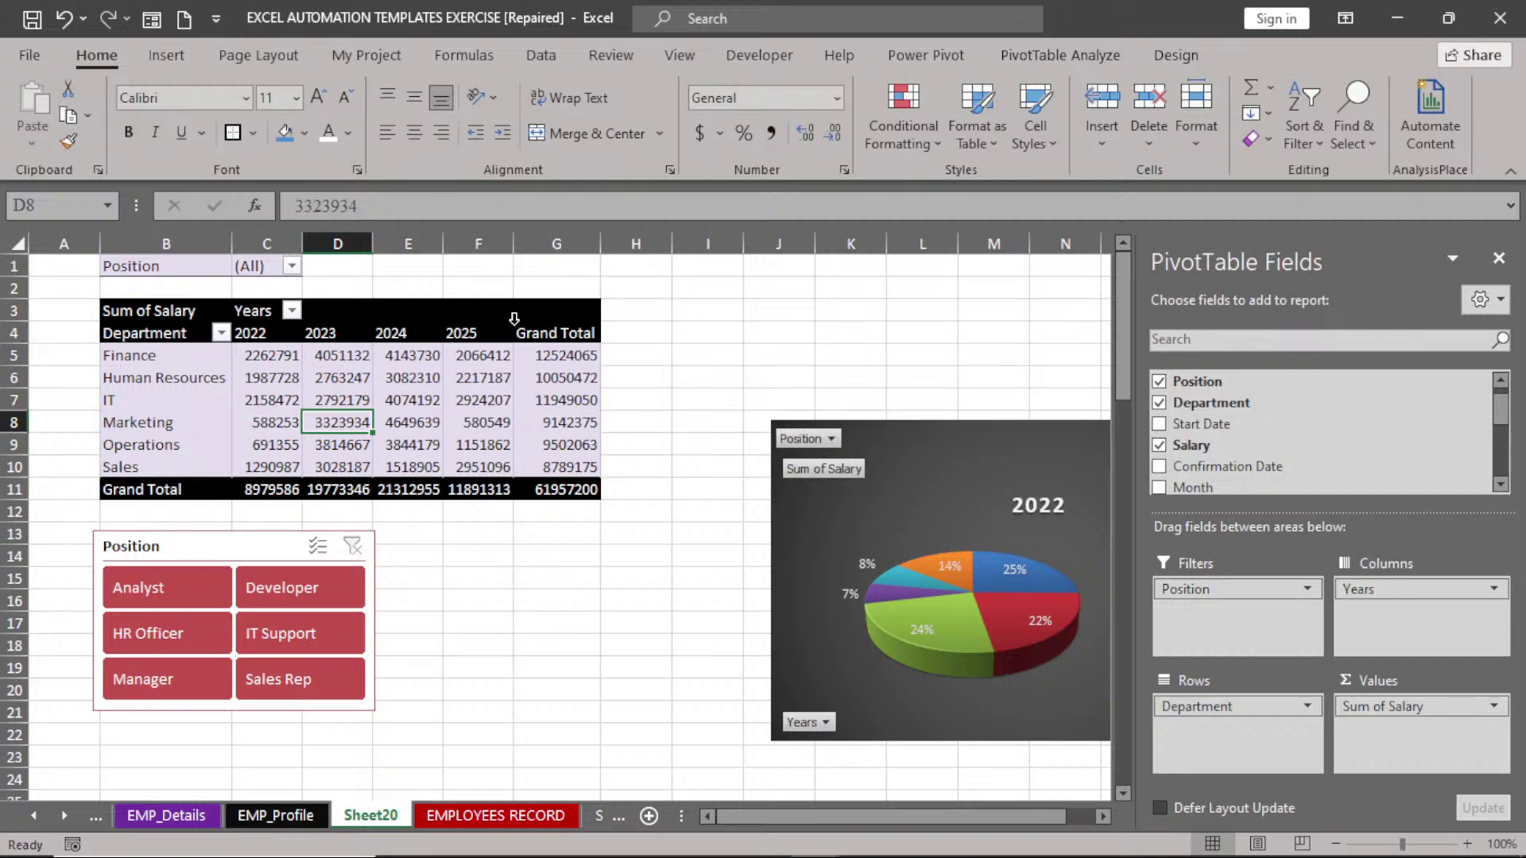
key("Up")
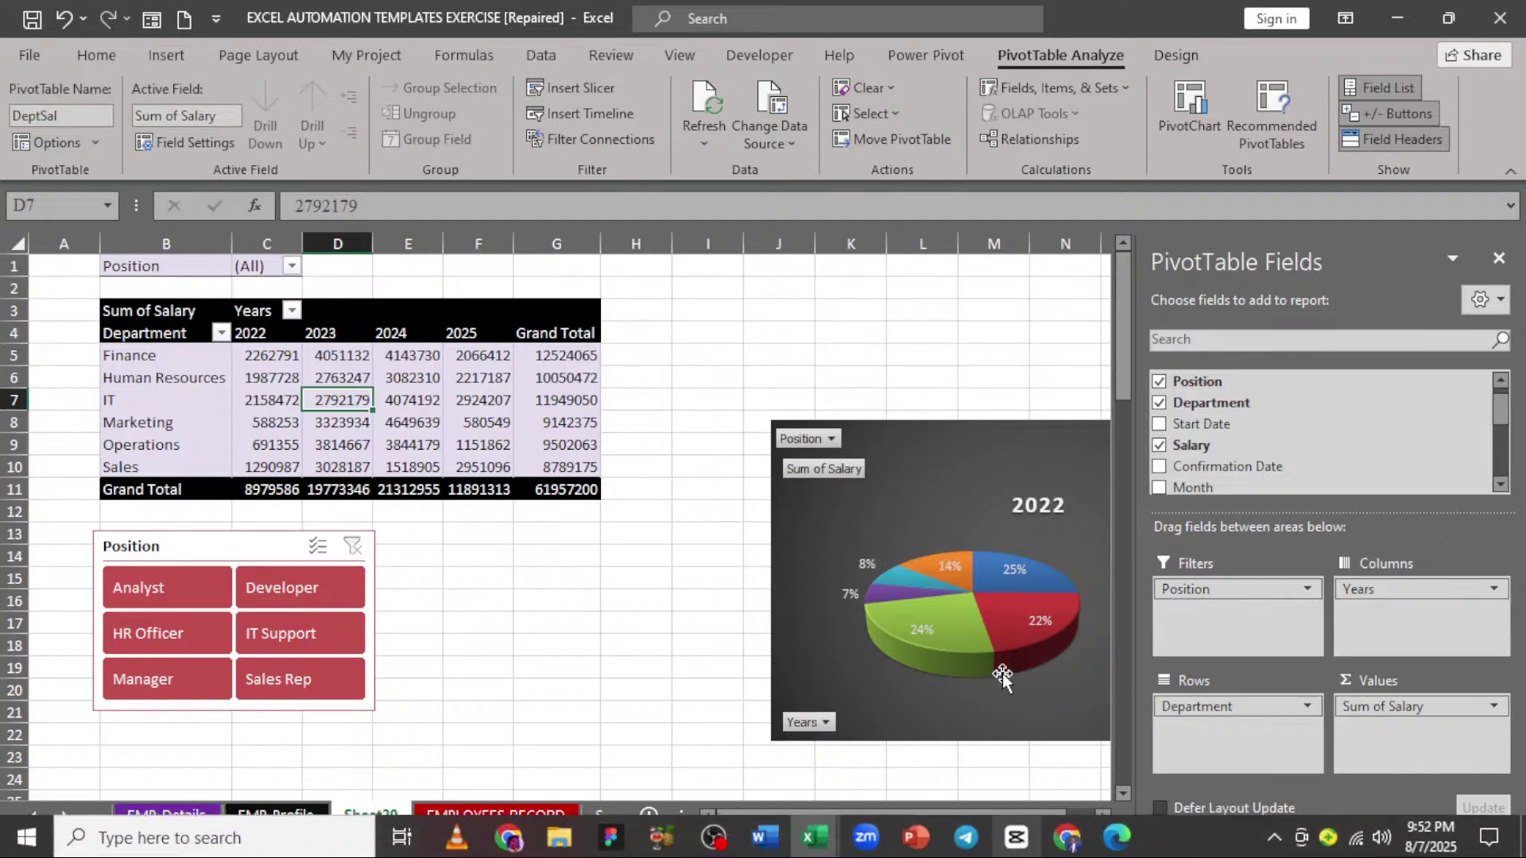
mouse_move(984, 578)
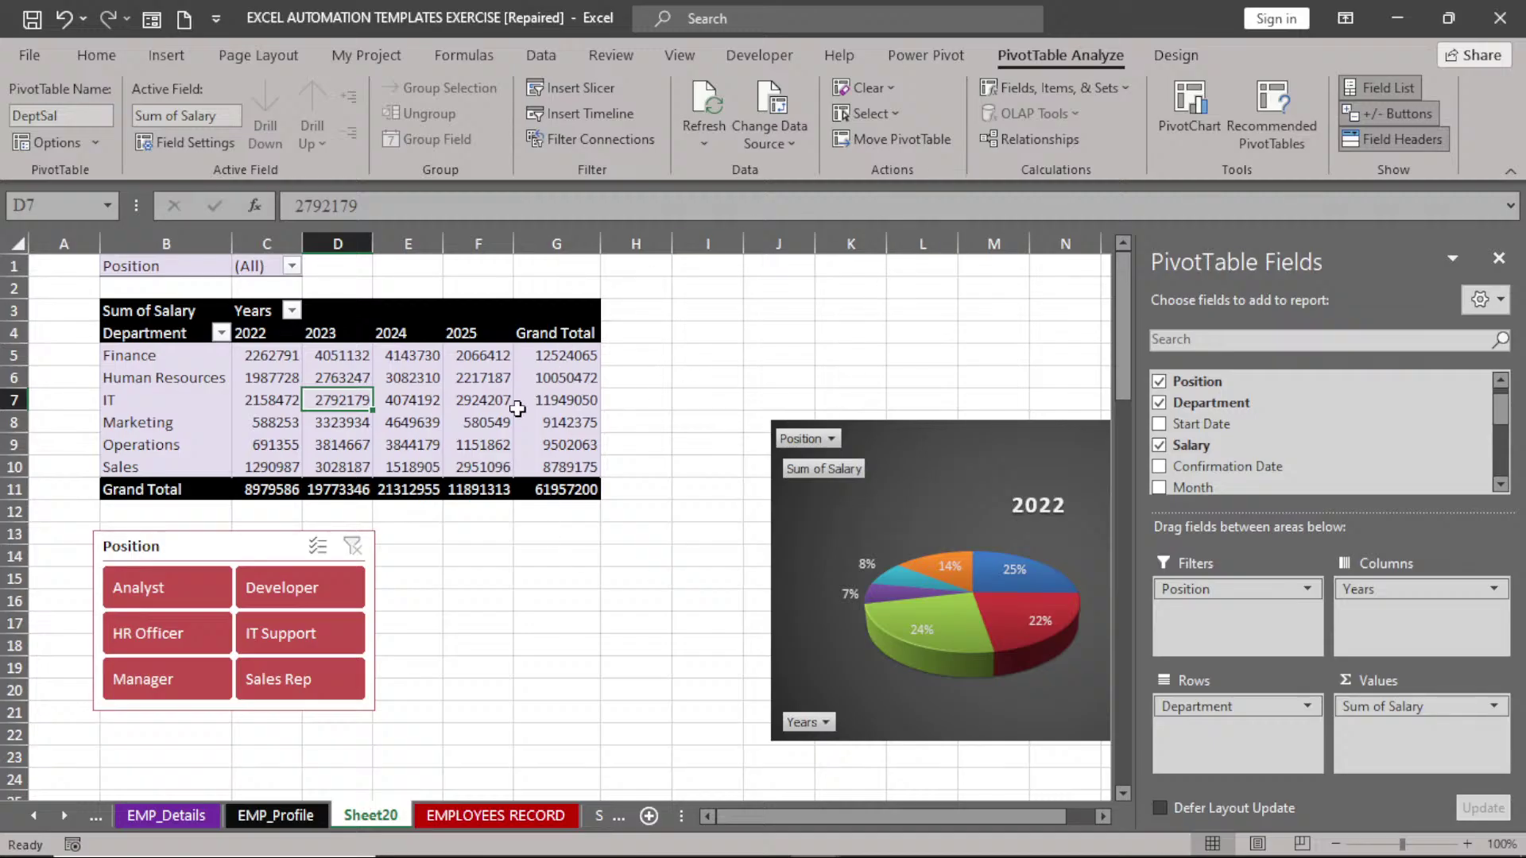
mouse_move(512, 416)
mouse_move(255, 360)
mouse_move(156, 376)
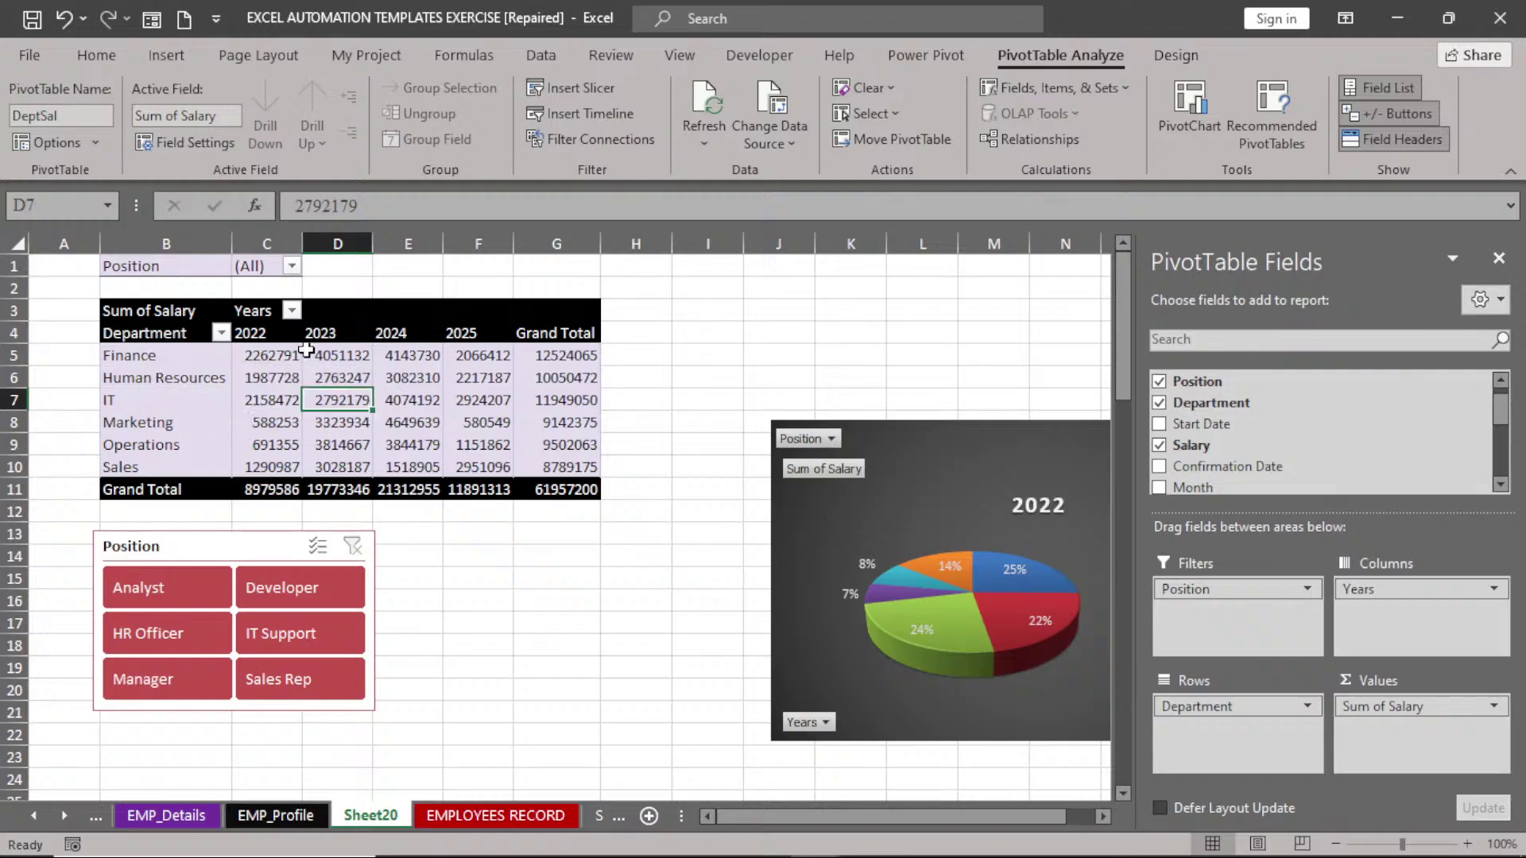
- Summarise the pivot table's Salary values by Count instead of Sum
left_click(1494, 708)
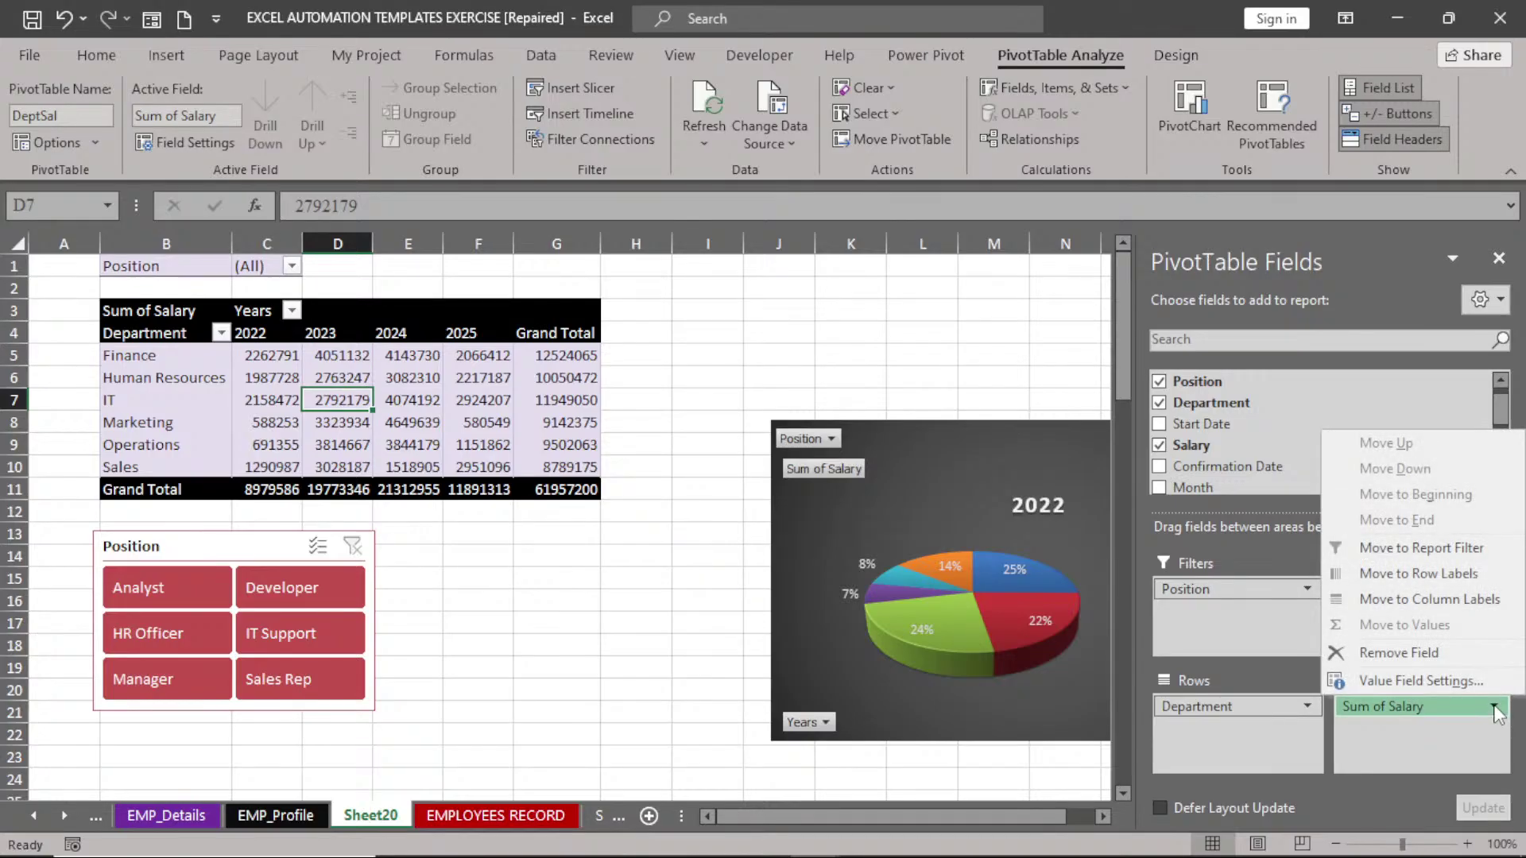
left_click(1454, 685)
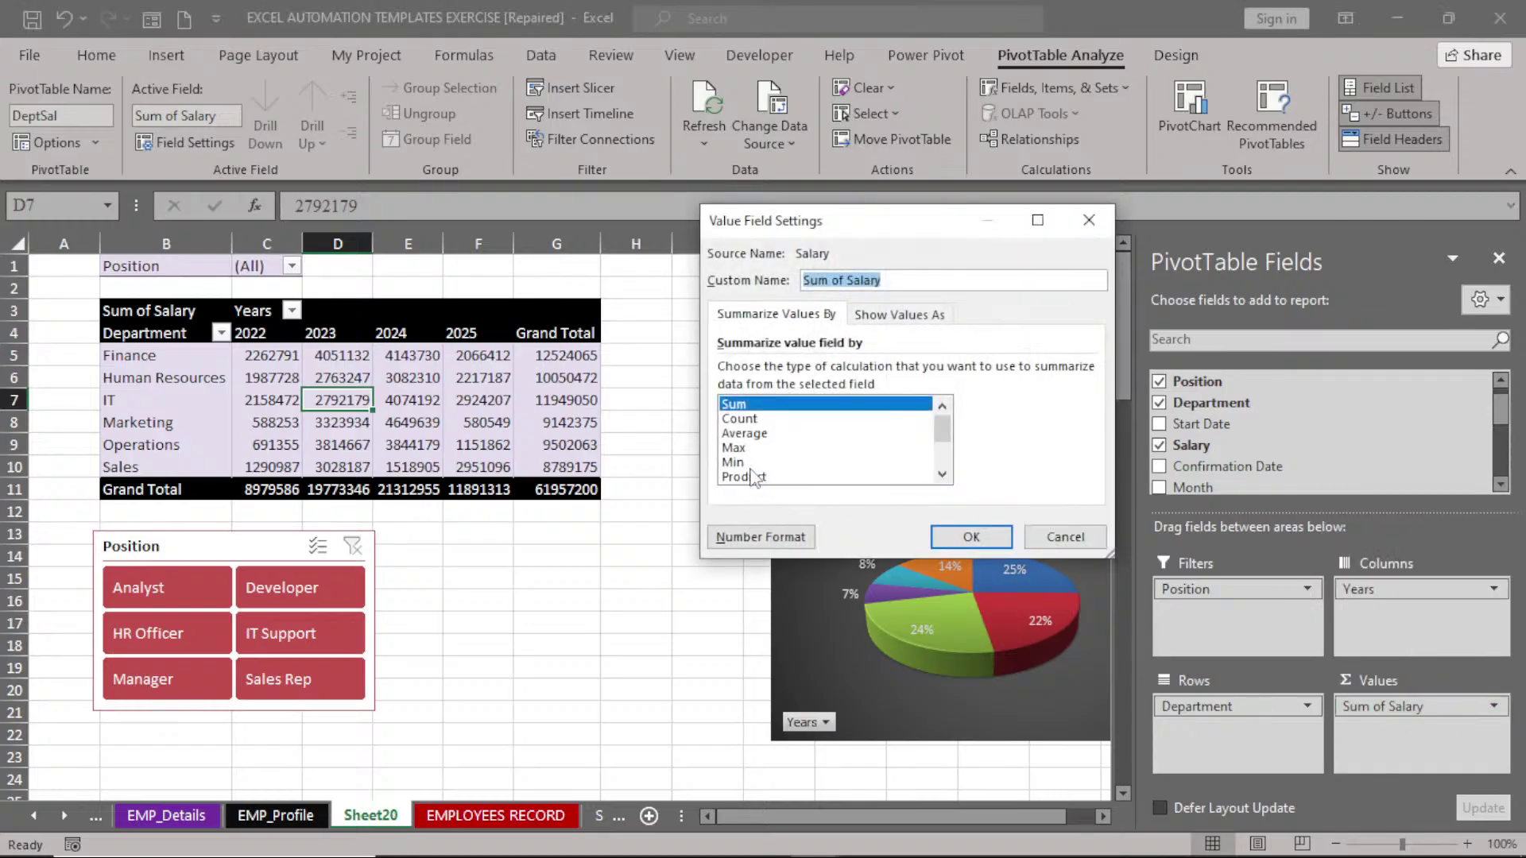
left_click(756, 421)
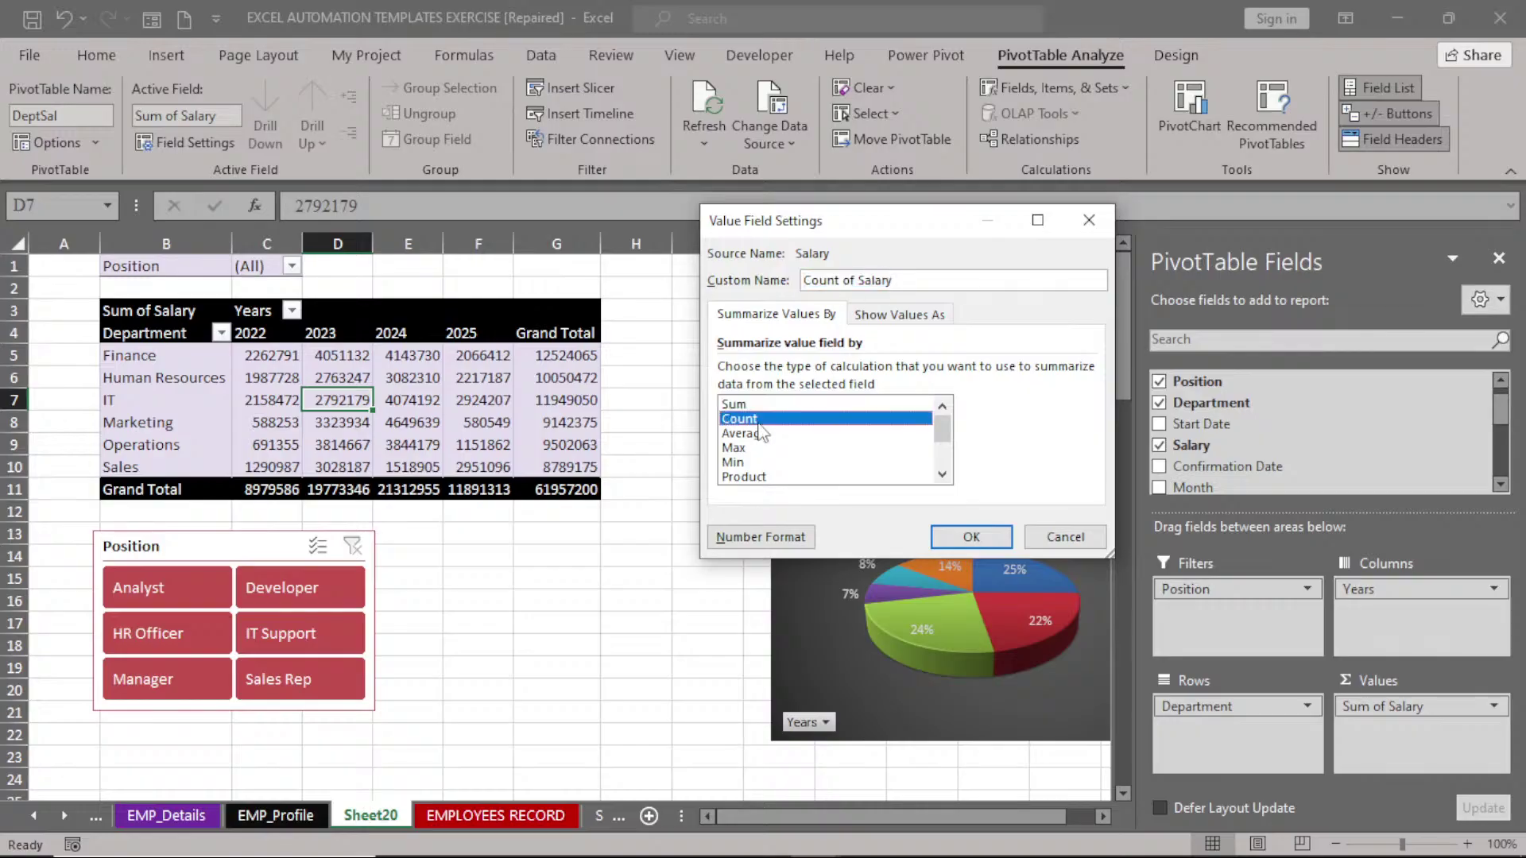
left_click(982, 539)
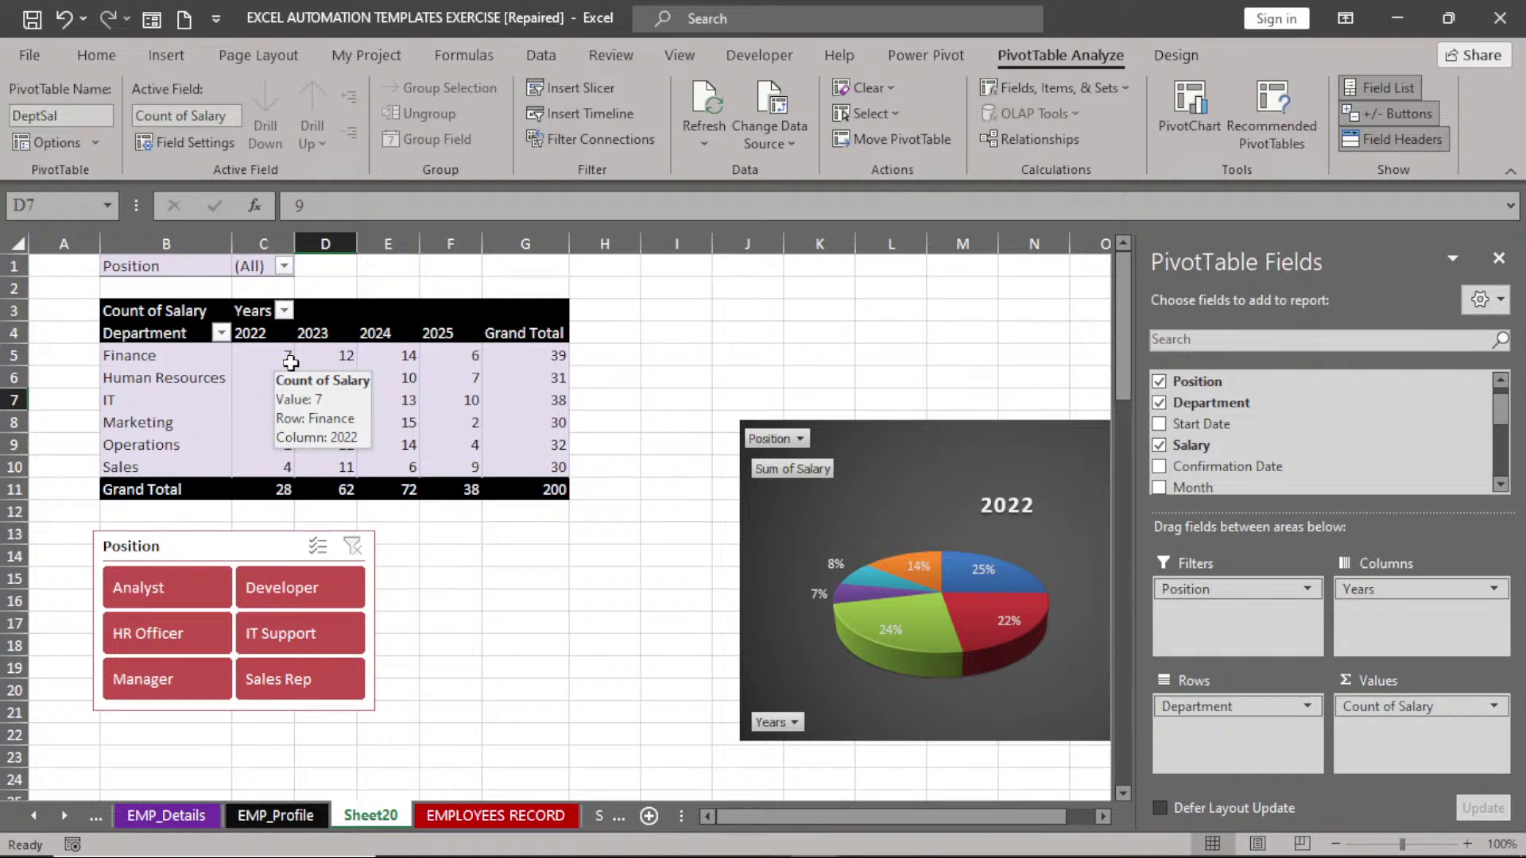
- Change the Salary value field so that it is summarised by Average
mouse_move(381, 353)
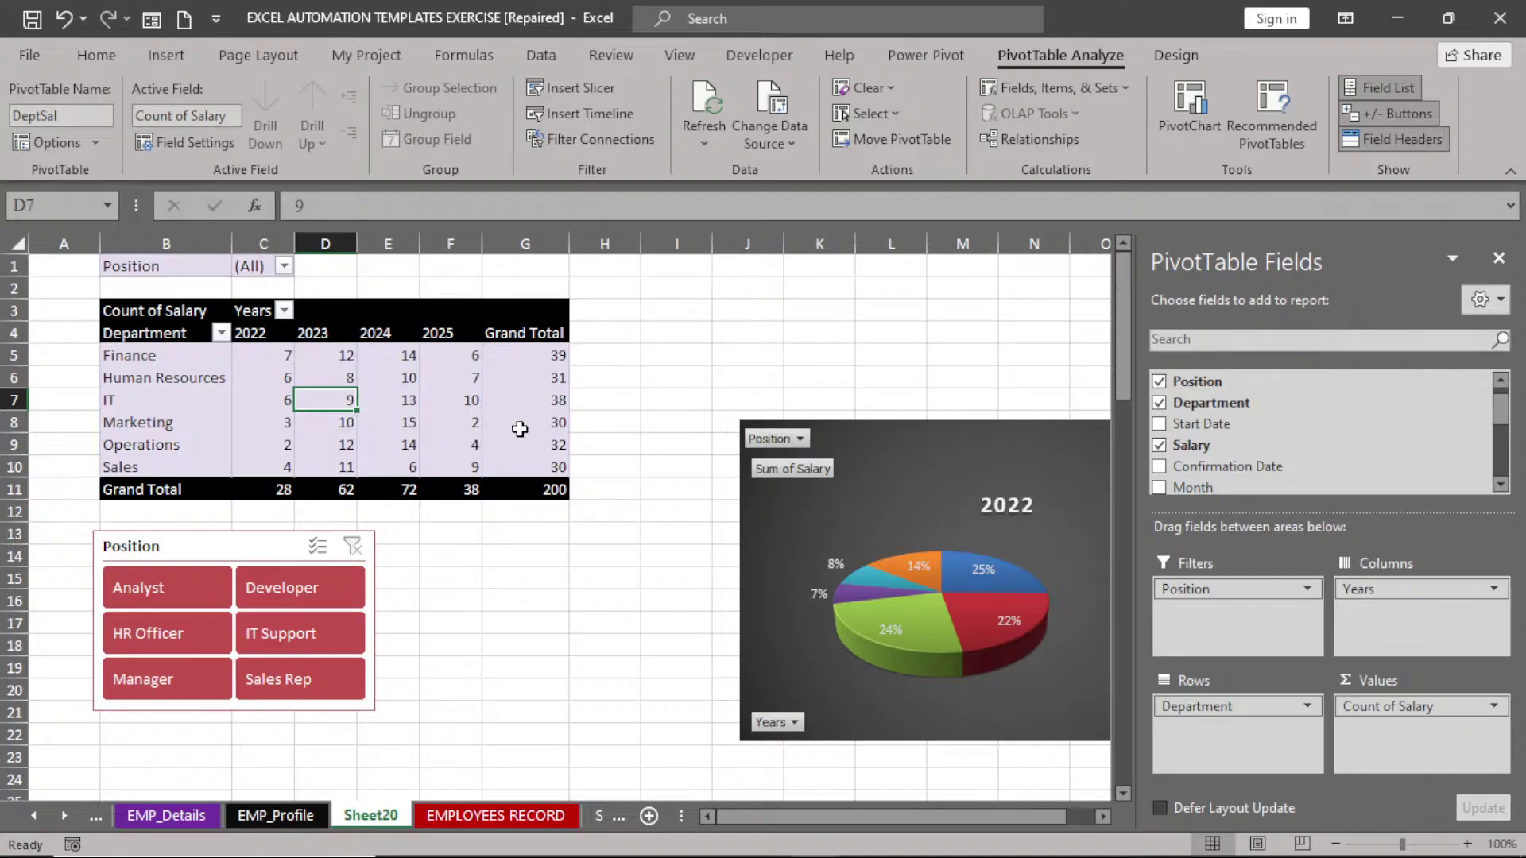
left_click(1492, 709)
left_click(1448, 684)
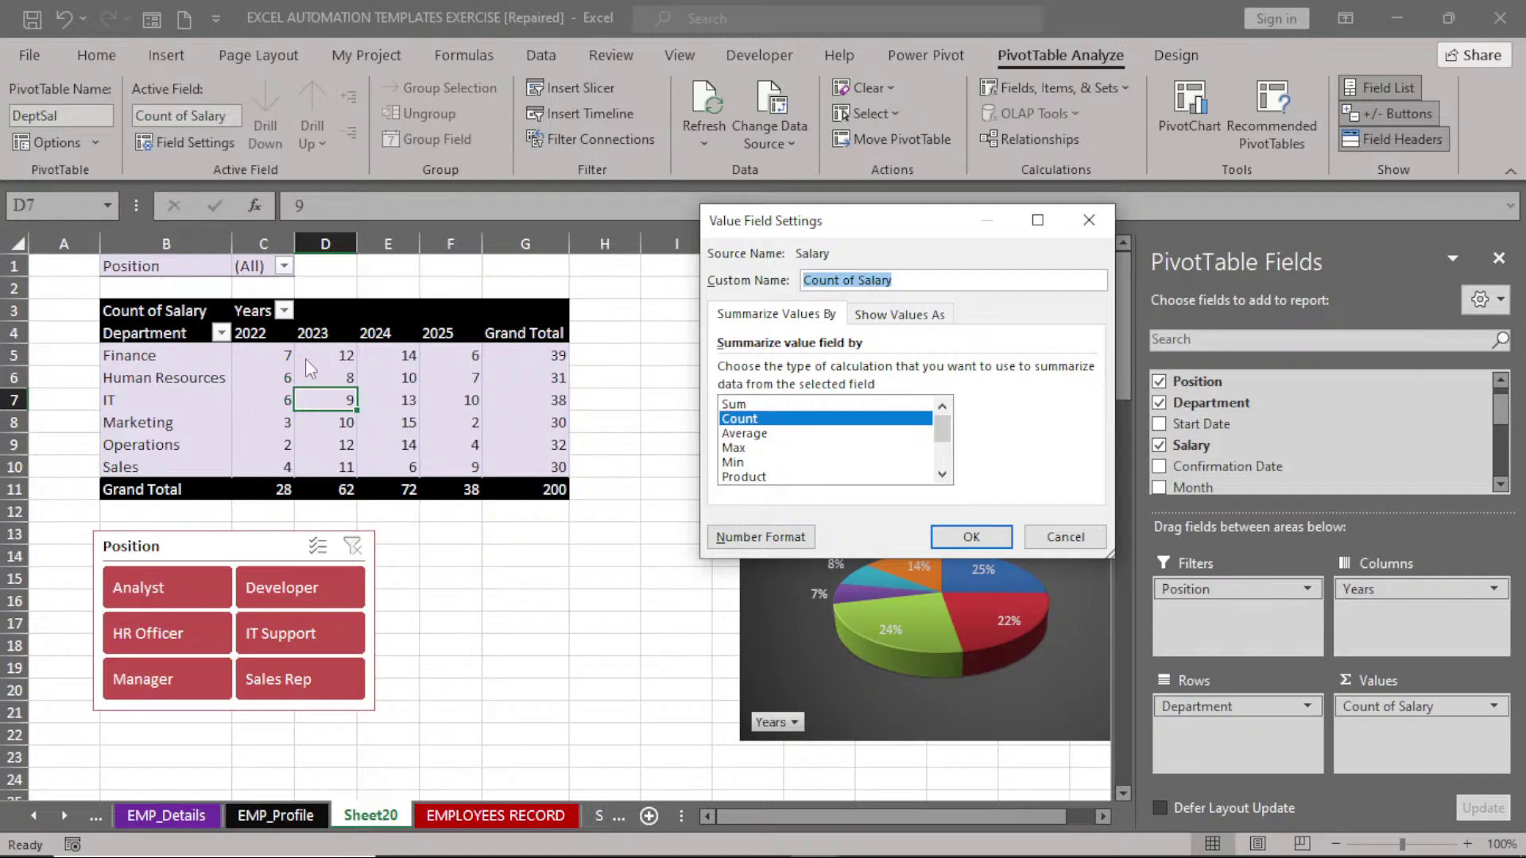
left_click(733, 436)
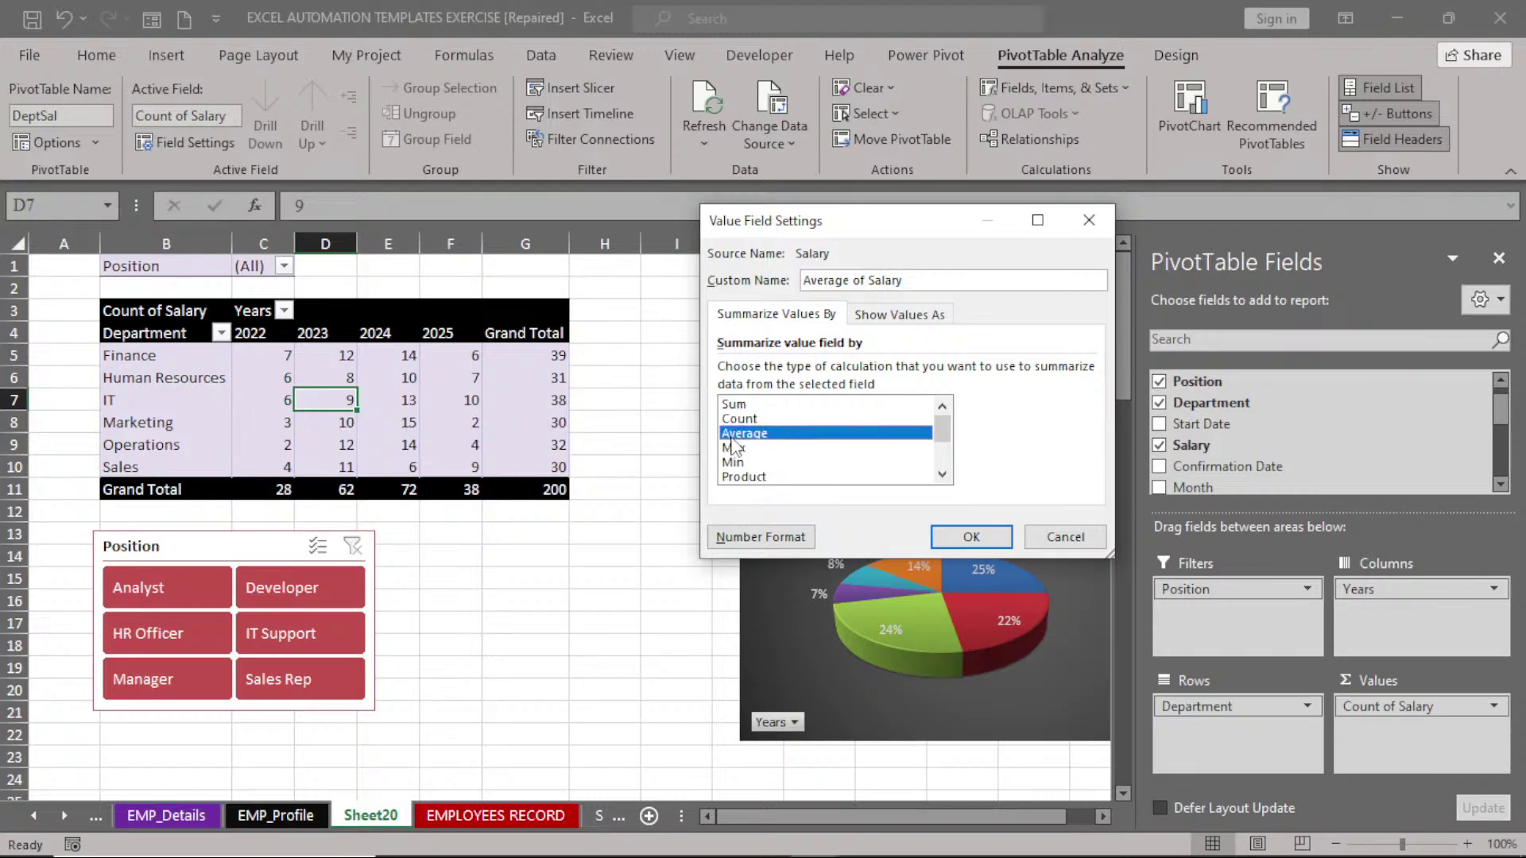
left_click(971, 537)
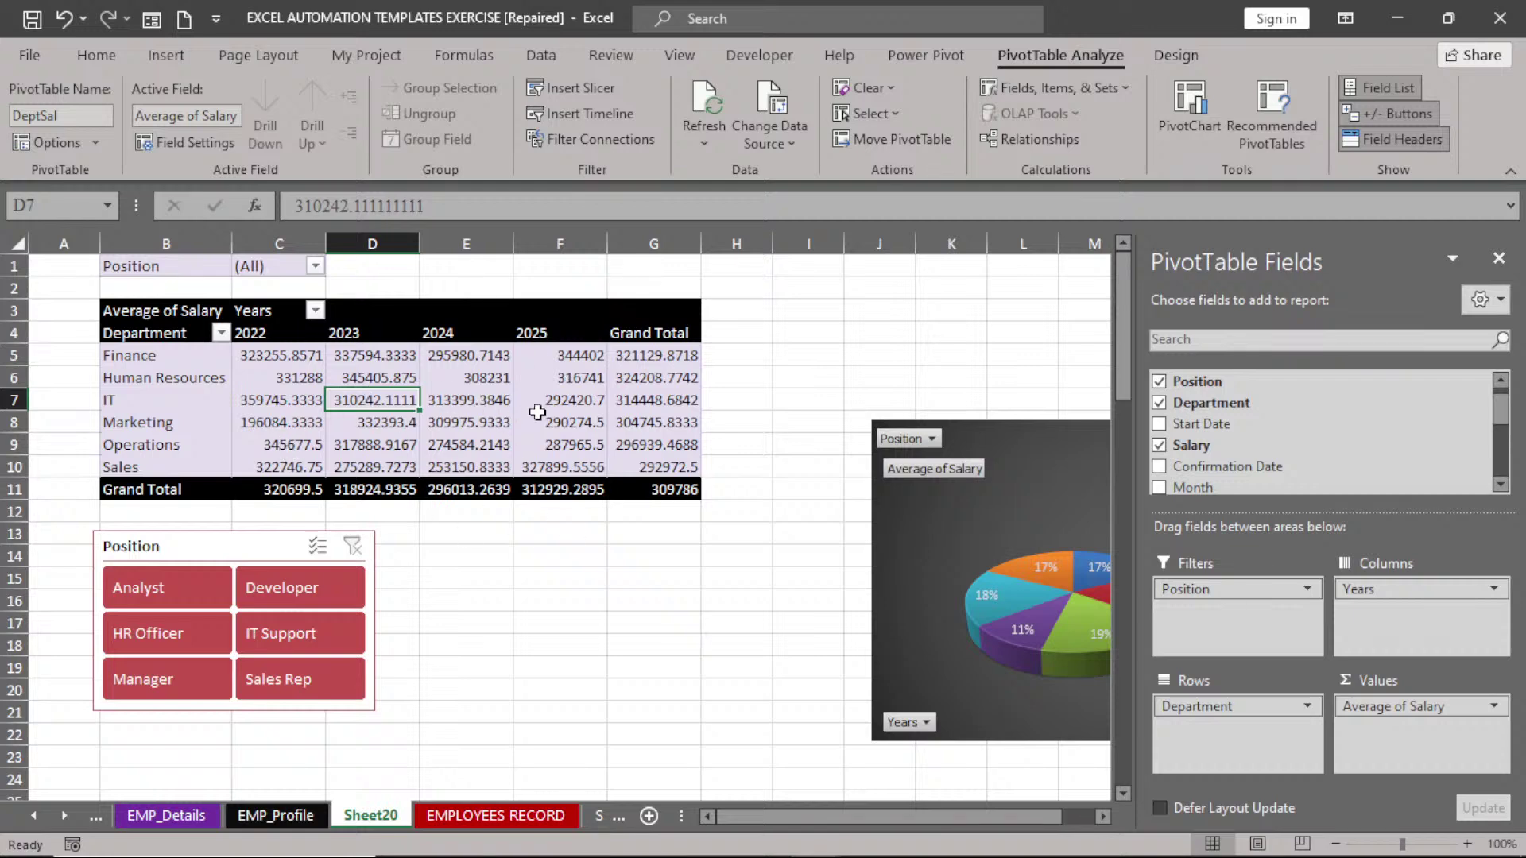
- Choose Product as the summary function in the Salary field's value field settings
left_click(1494, 707)
left_click(1430, 681)
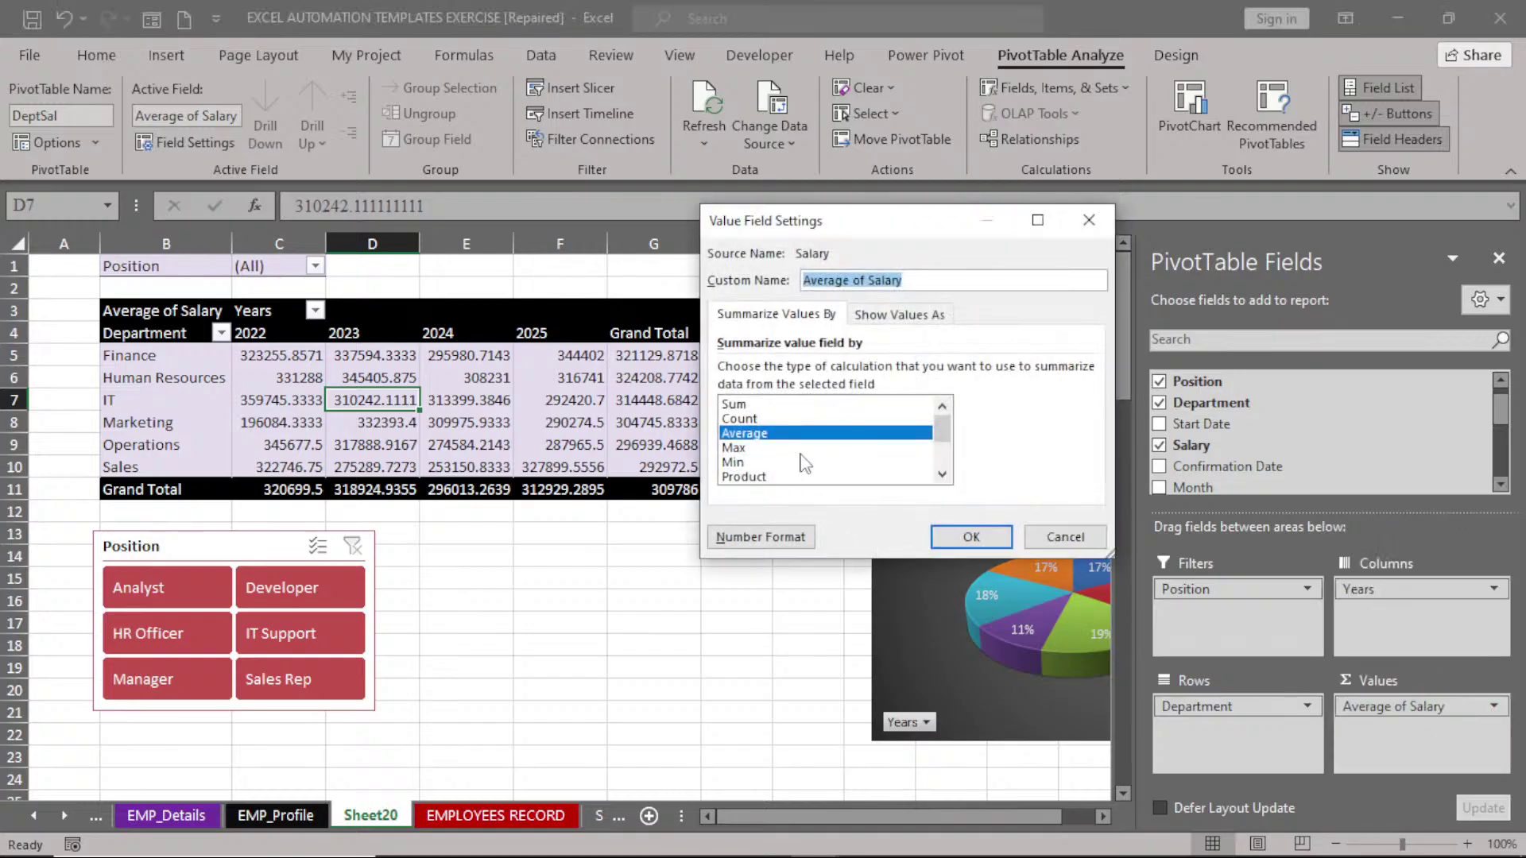
left_click_drag(944, 448, 952, 485)
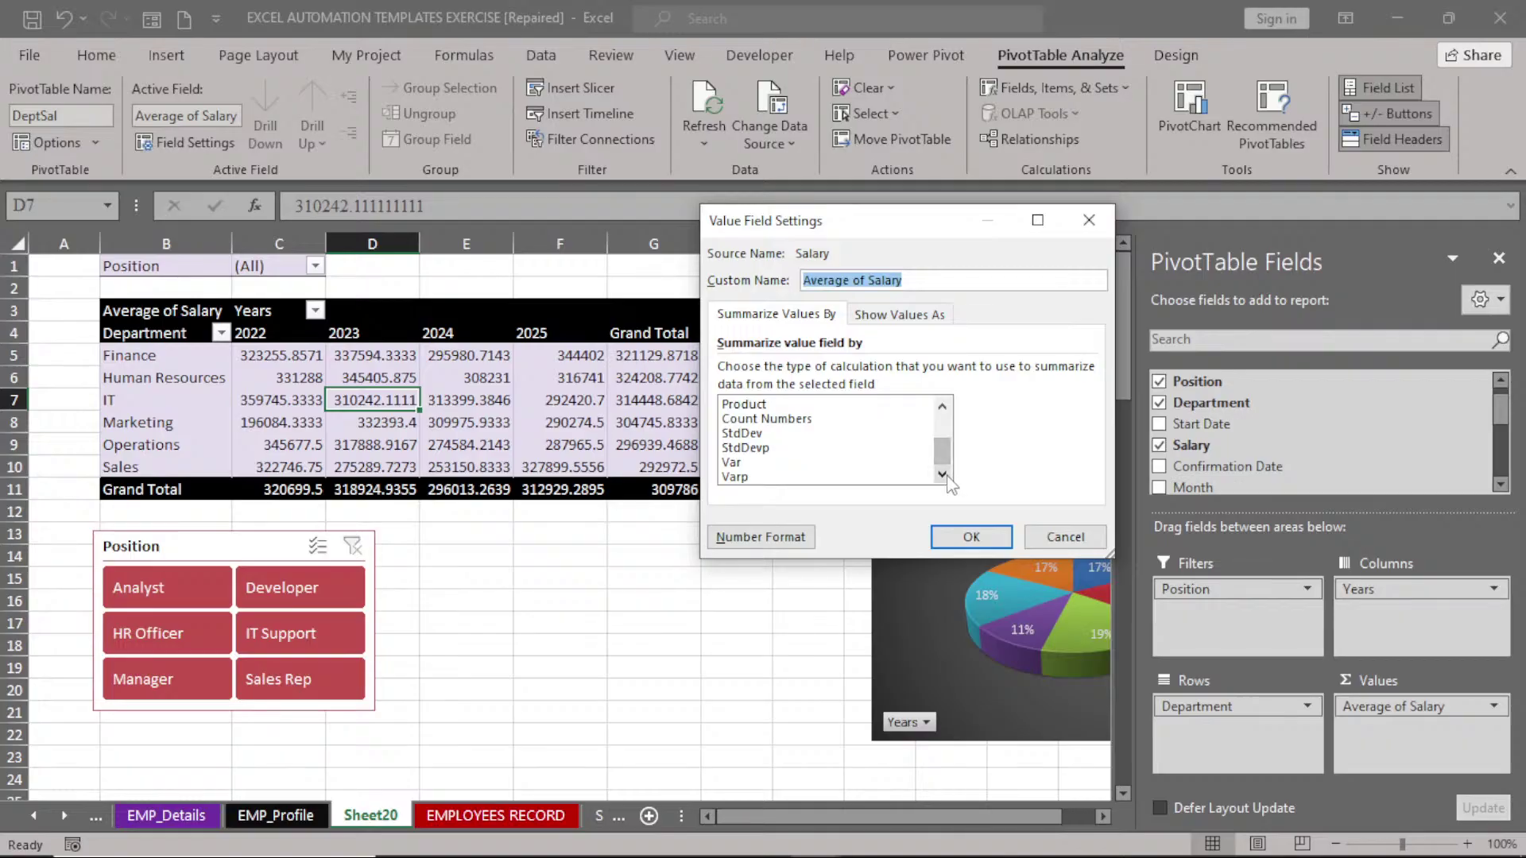
left_click(930, 448)
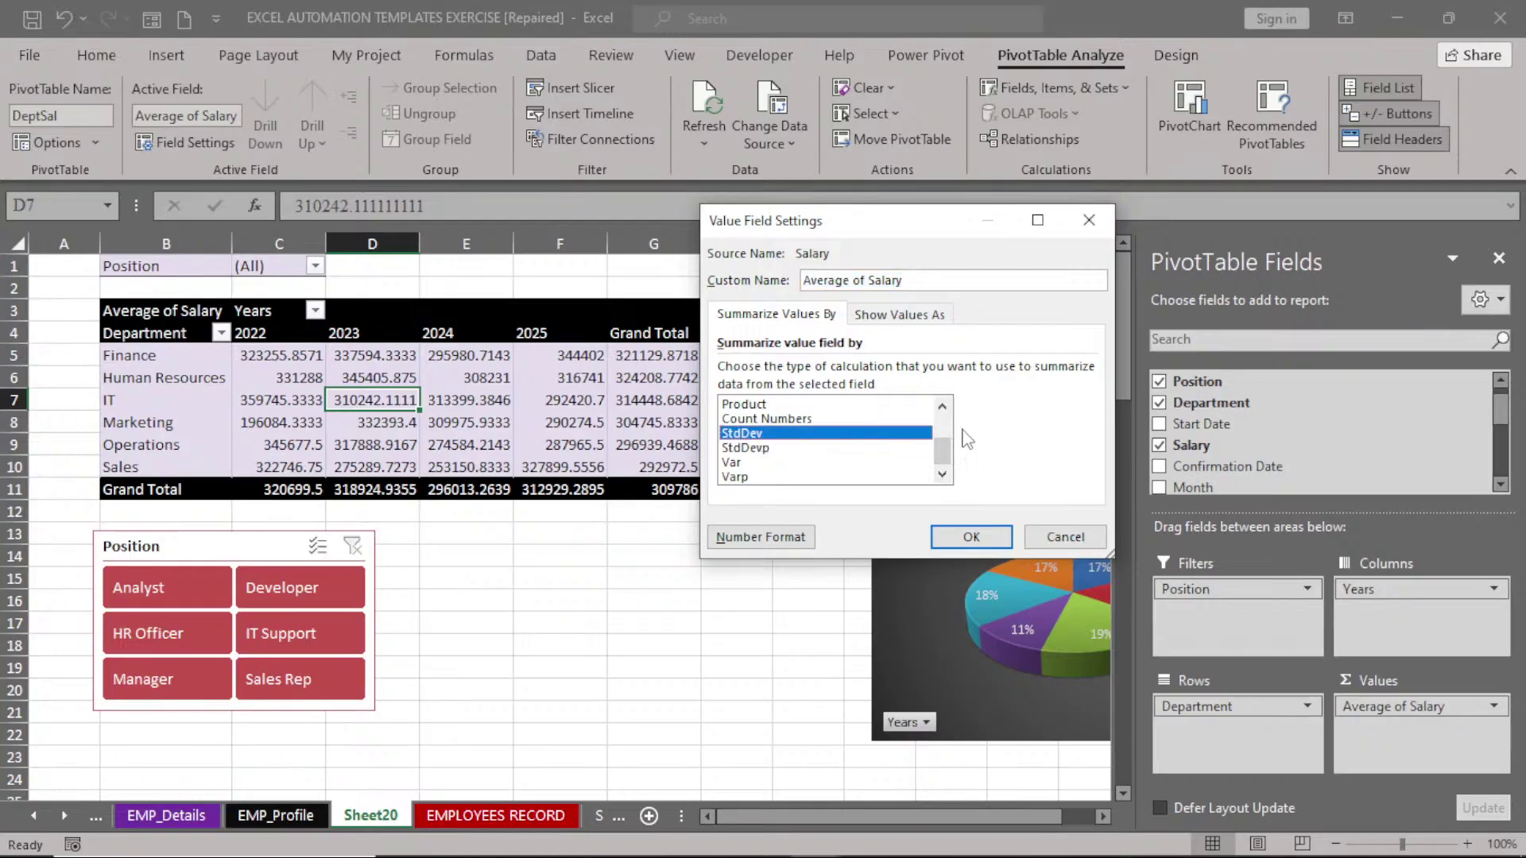
key("Up")
key("Up")
key("Up")
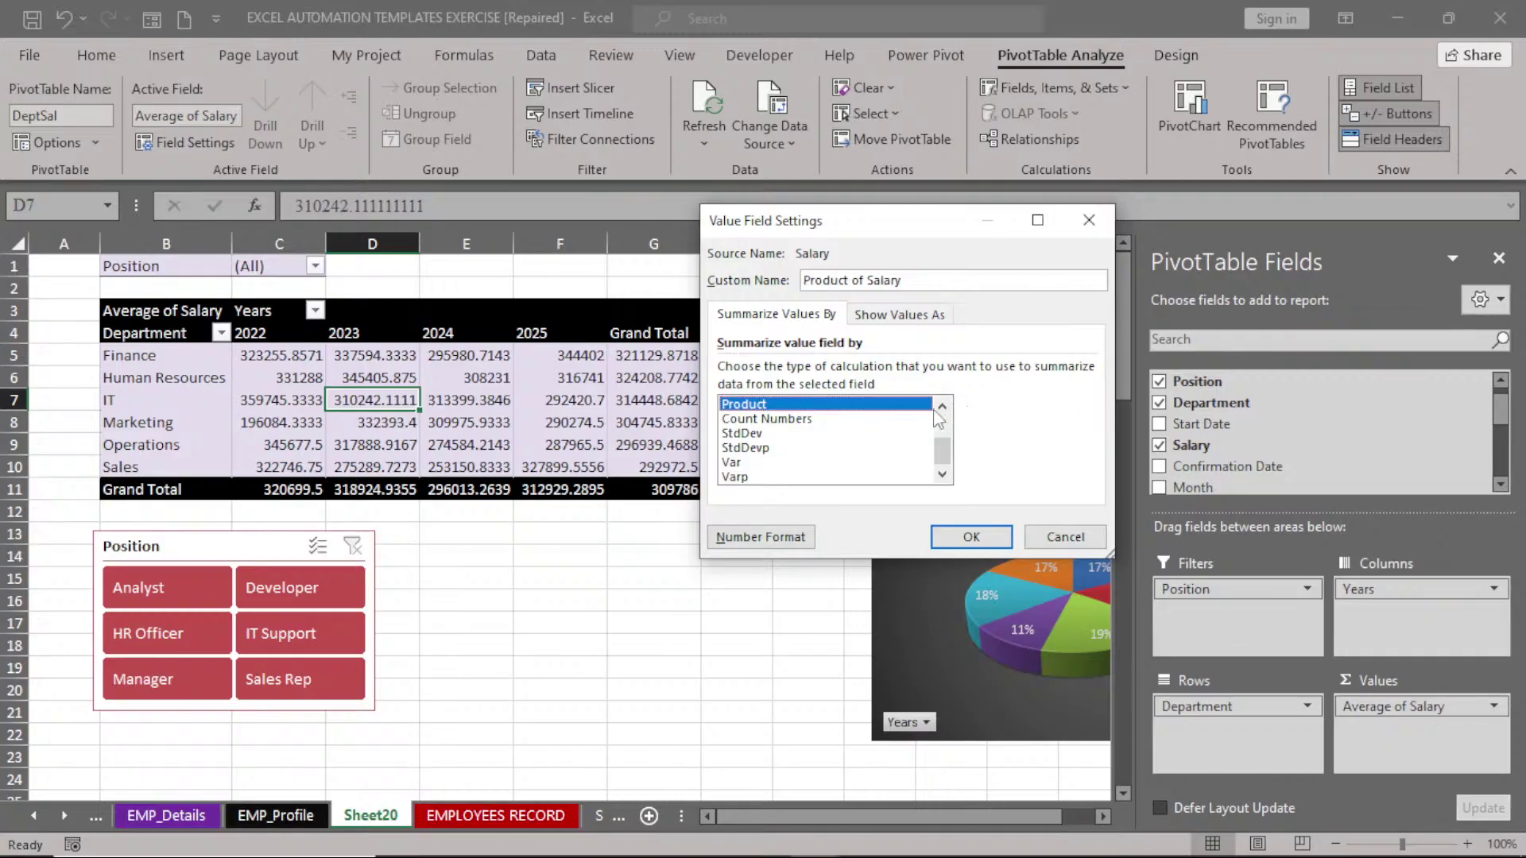
- Give the Salary values a Currency number format with two decimals and the ₦ Igbo symbol, and apply the value field settings
left_click(771, 538)
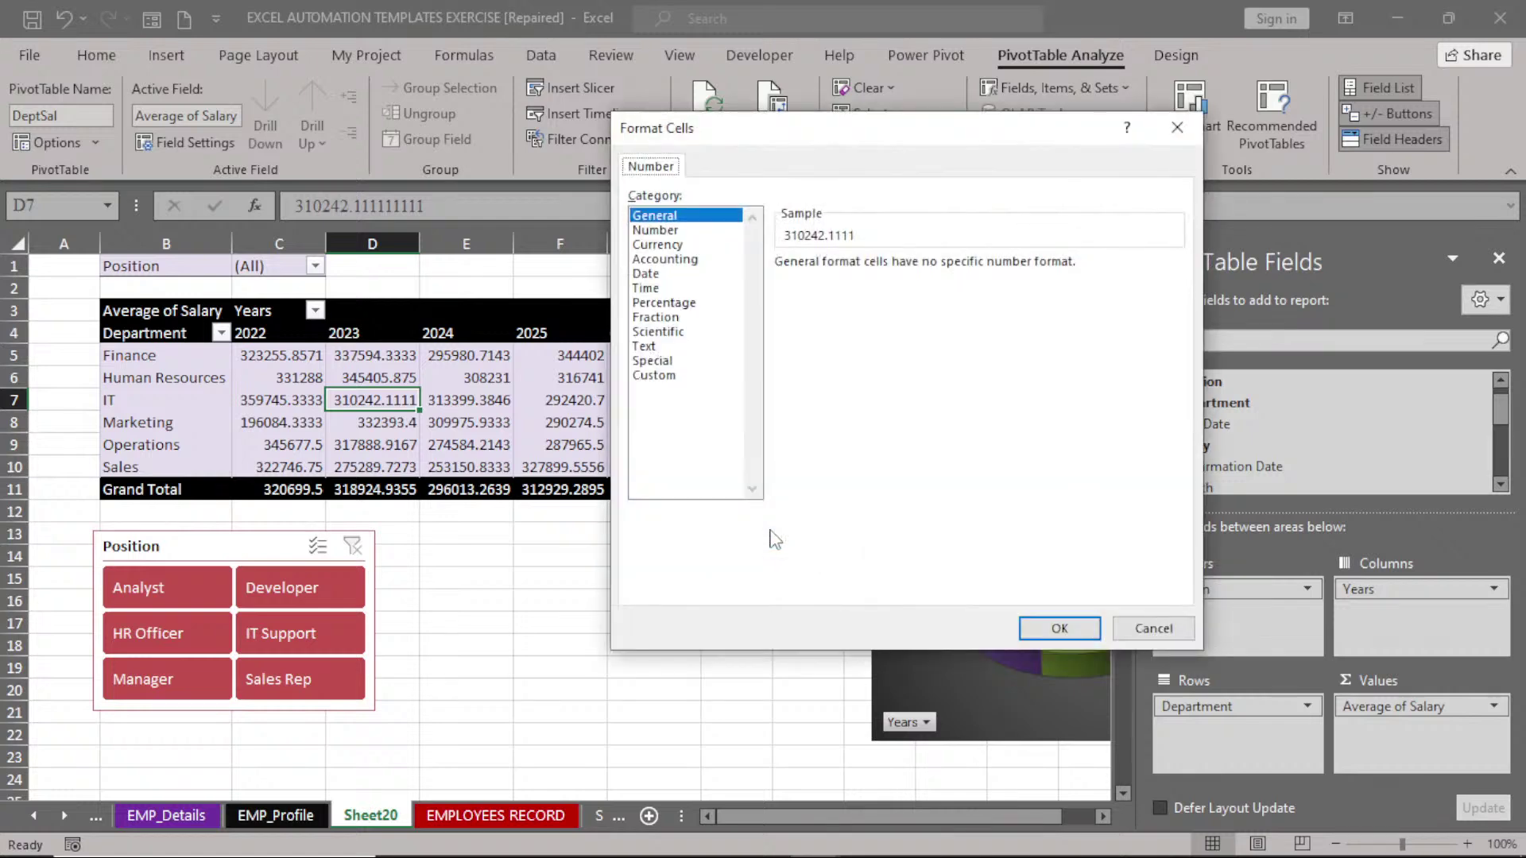
left_click(664, 245)
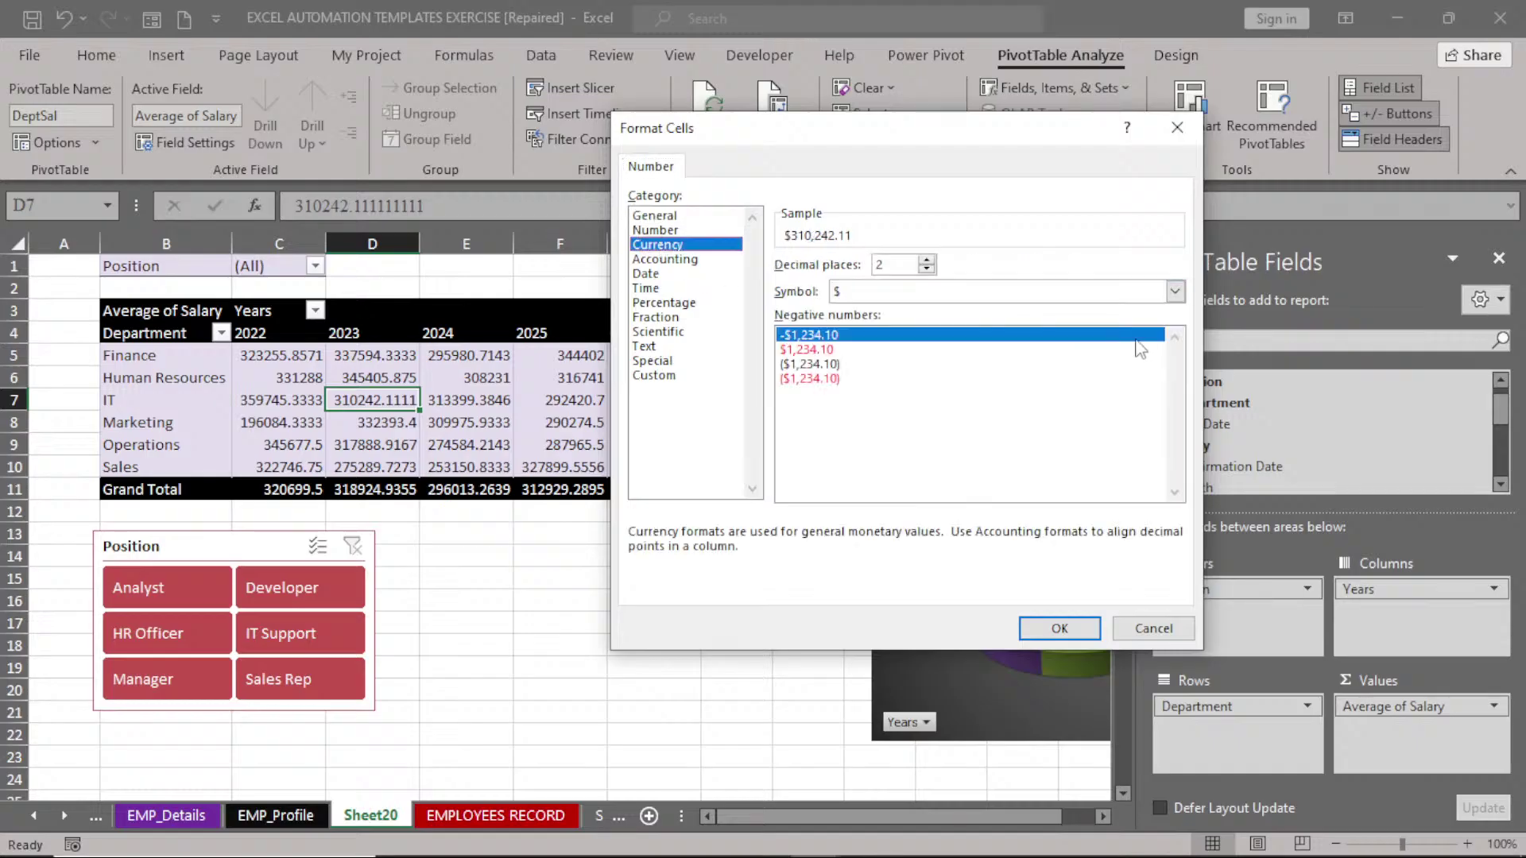
left_click(1174, 292)
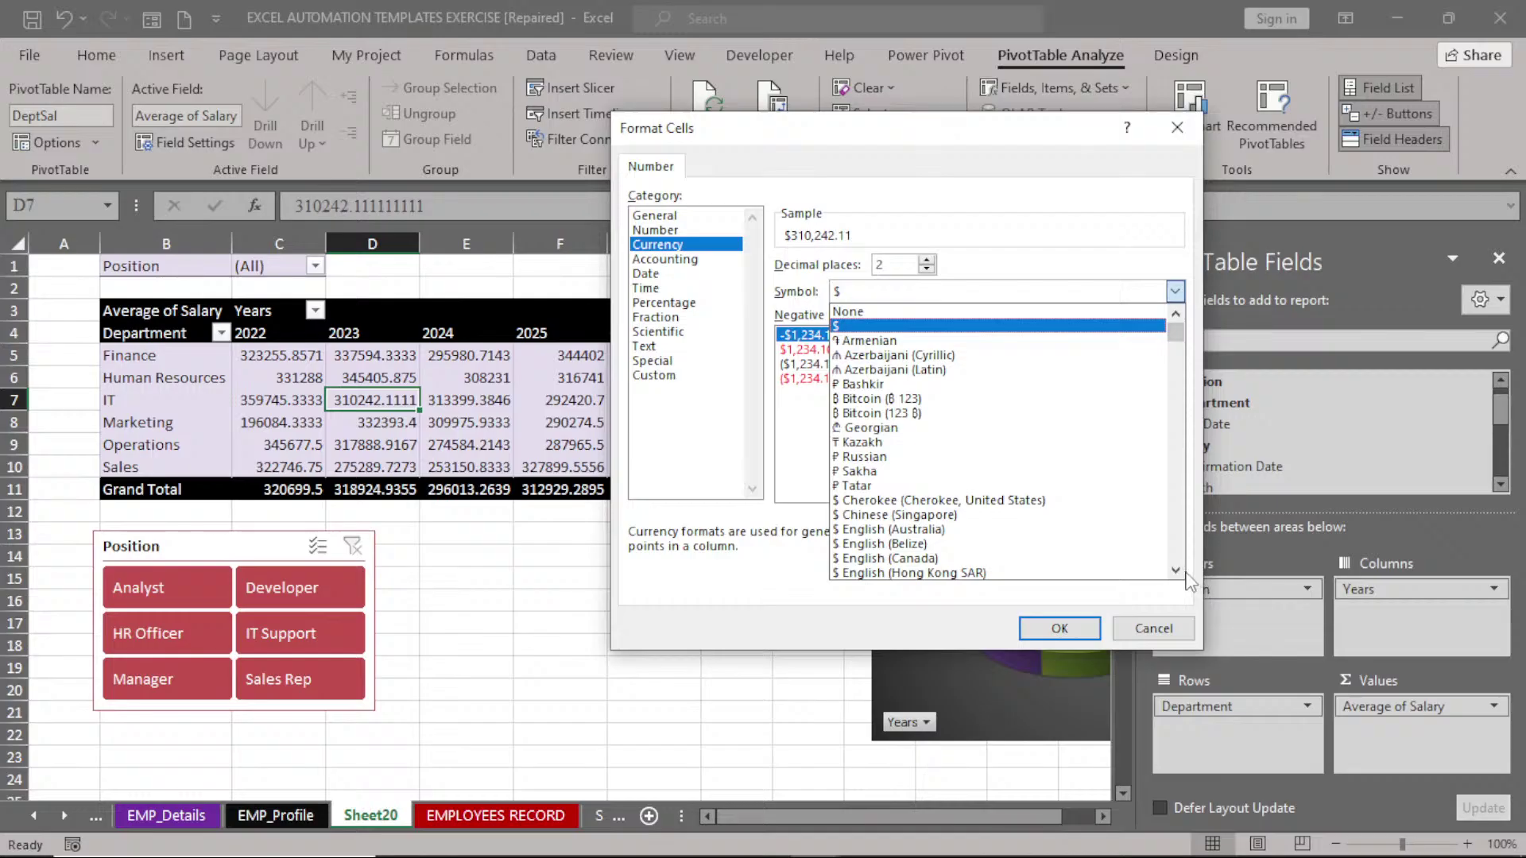
scroll(1185, 580, "down", 10)
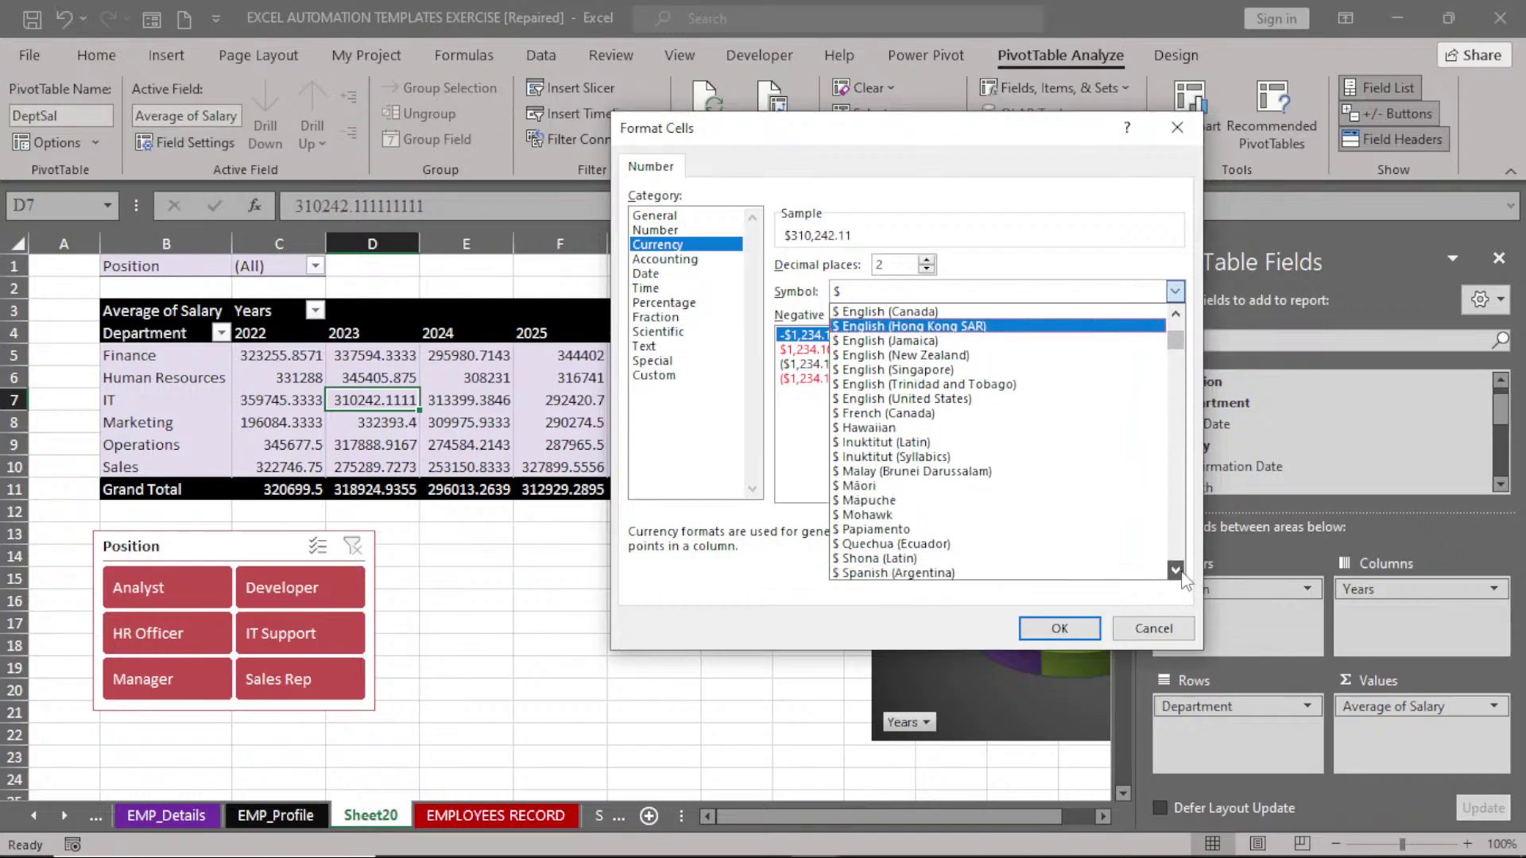
scroll(1181, 580, "down", 10)
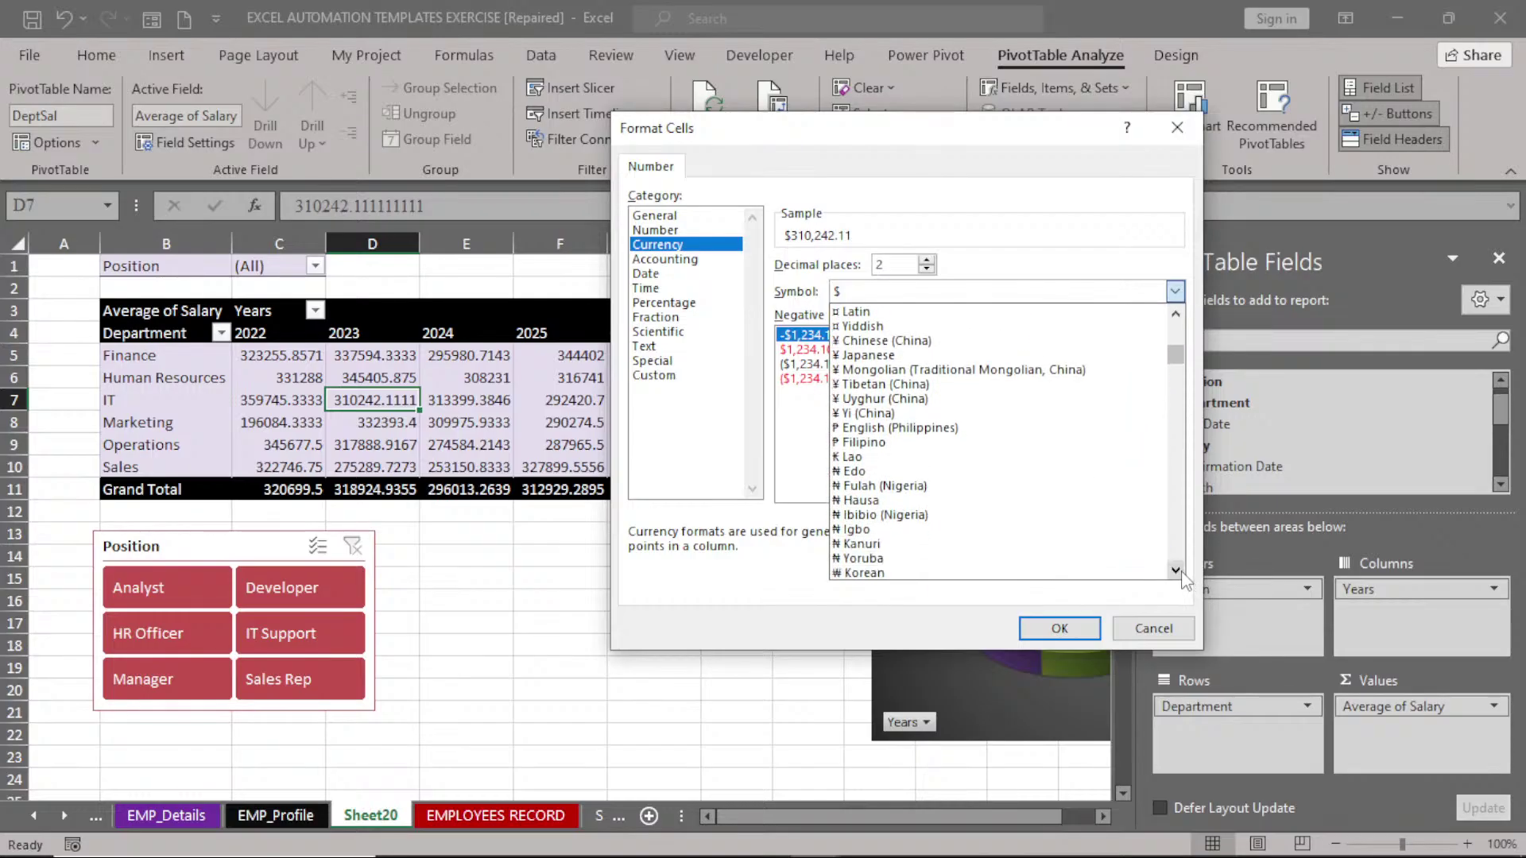
left_click(1058, 531)
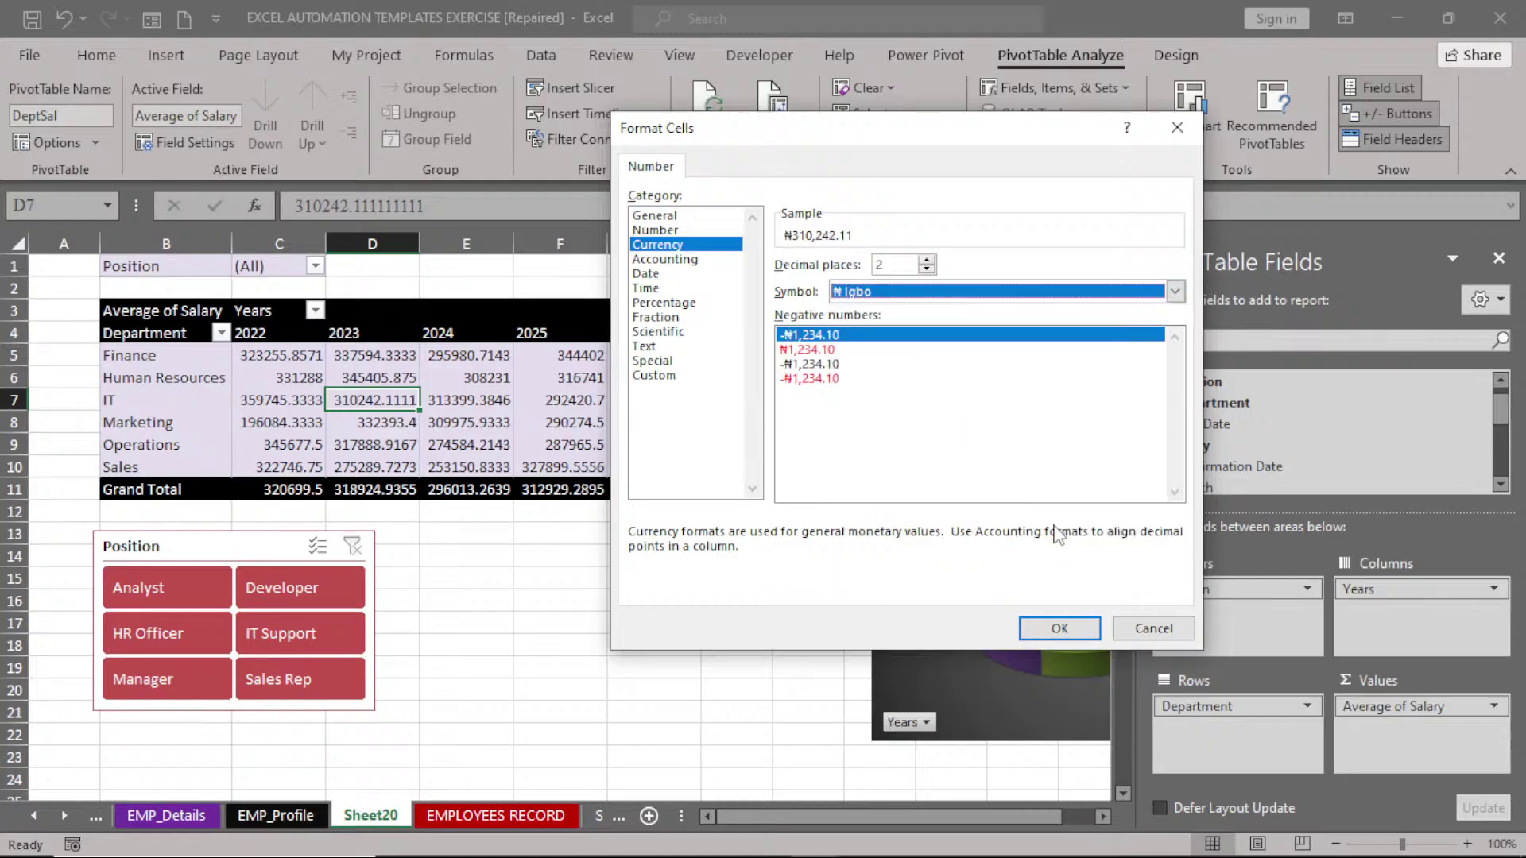
left_click(1062, 628)
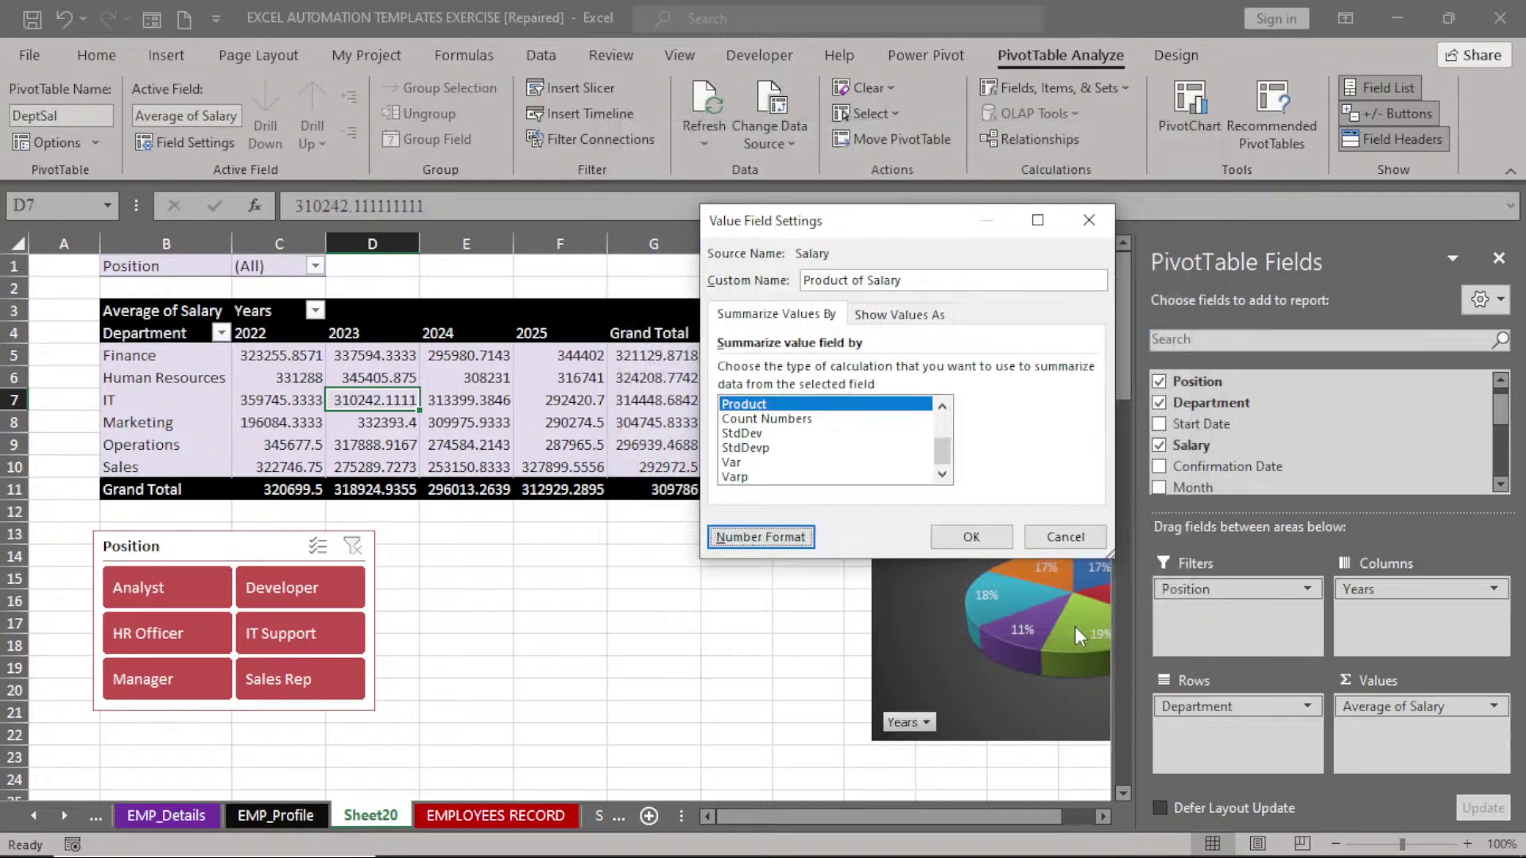
left_click(951, 541)
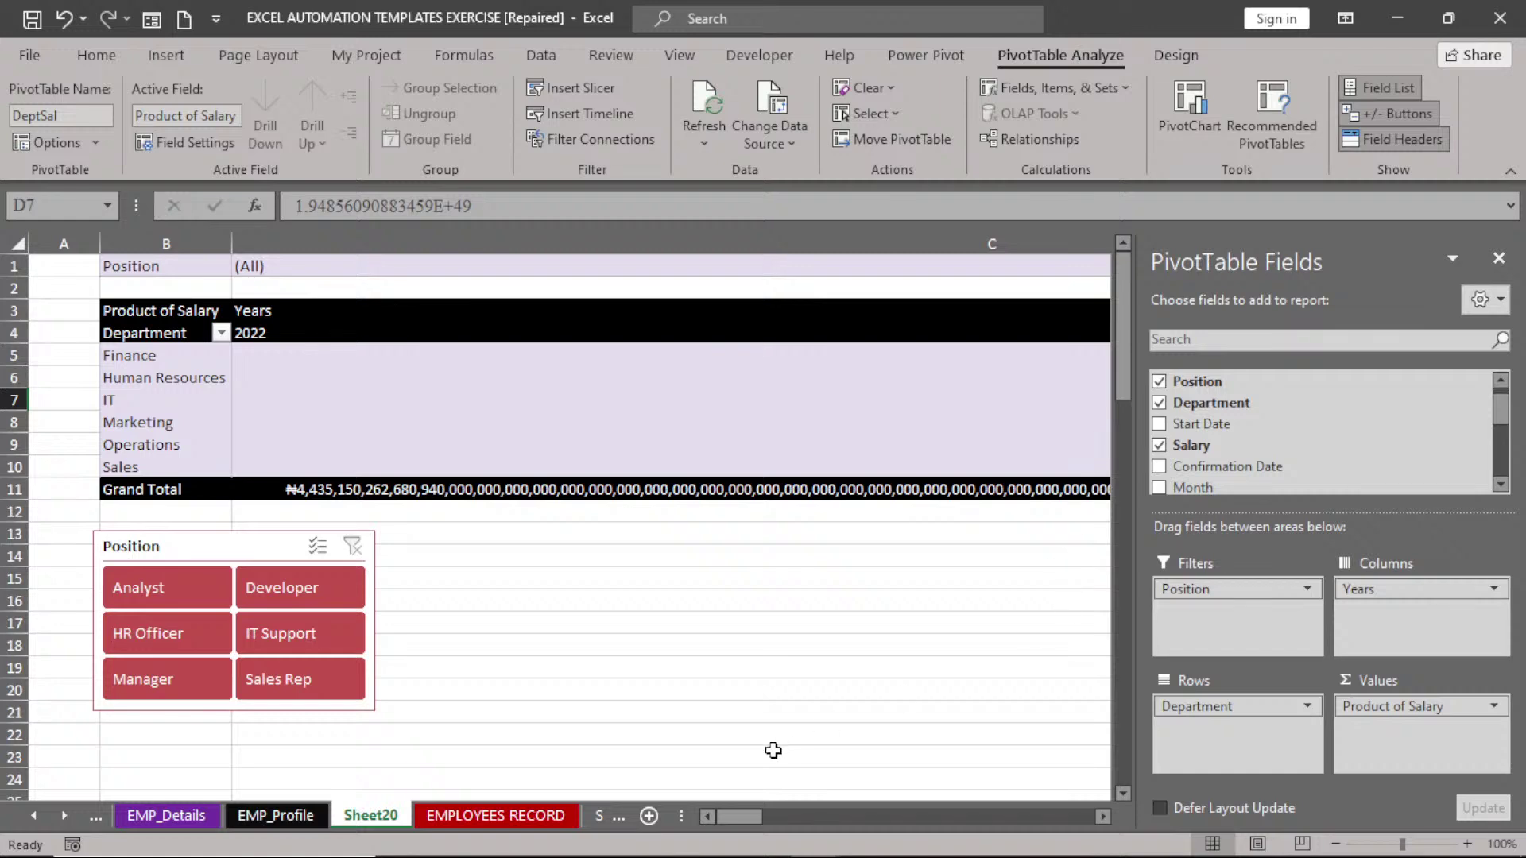
- Look across the pivot table's columns and undo the last value field change for Salary
left_click_drag(749, 817, 1037, 801)
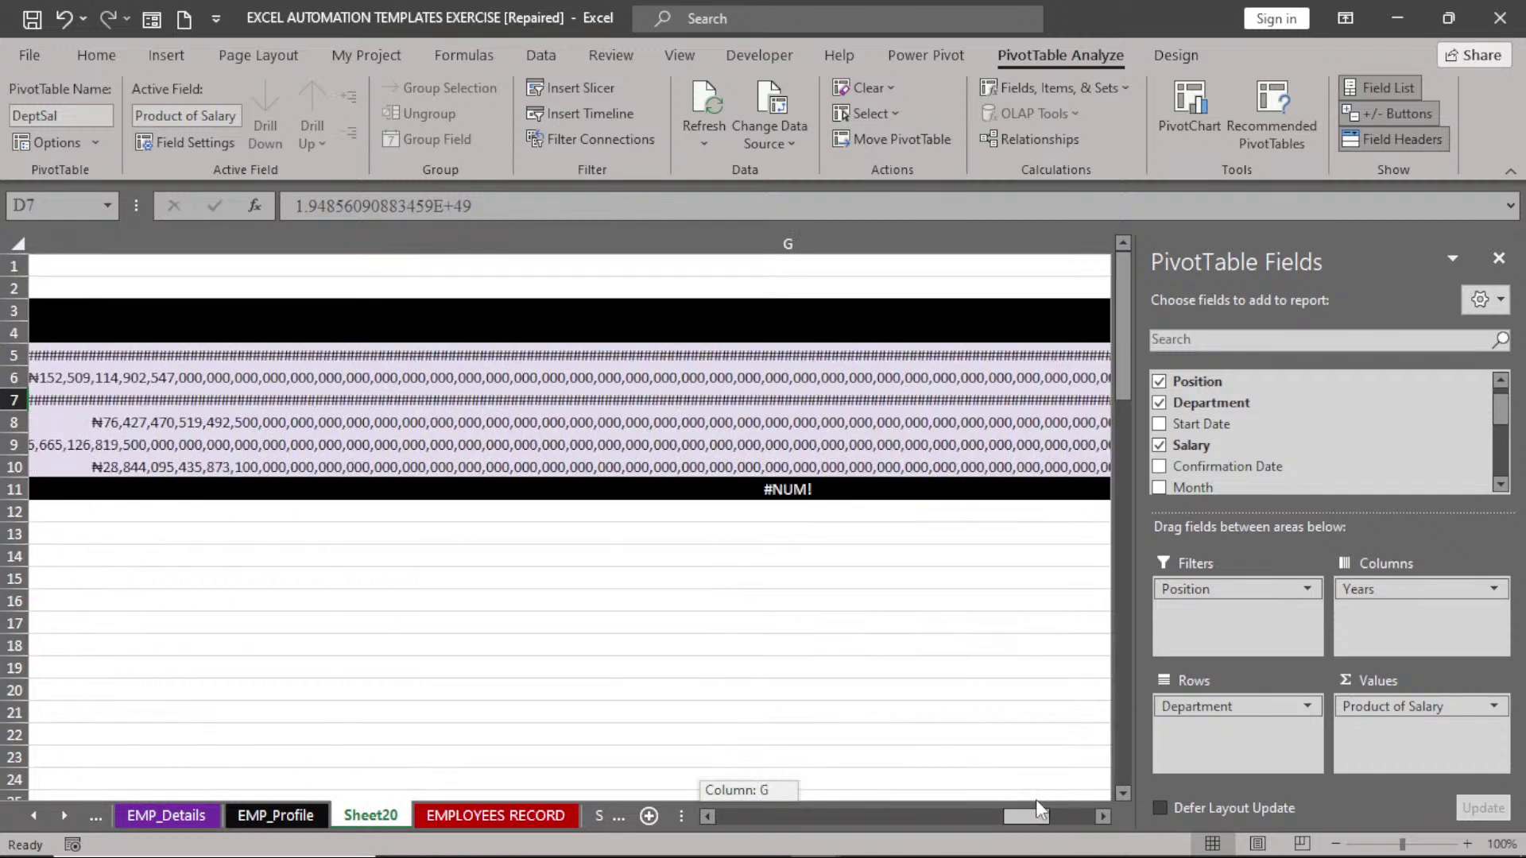
left_click_drag(1036, 800, 738, 822)
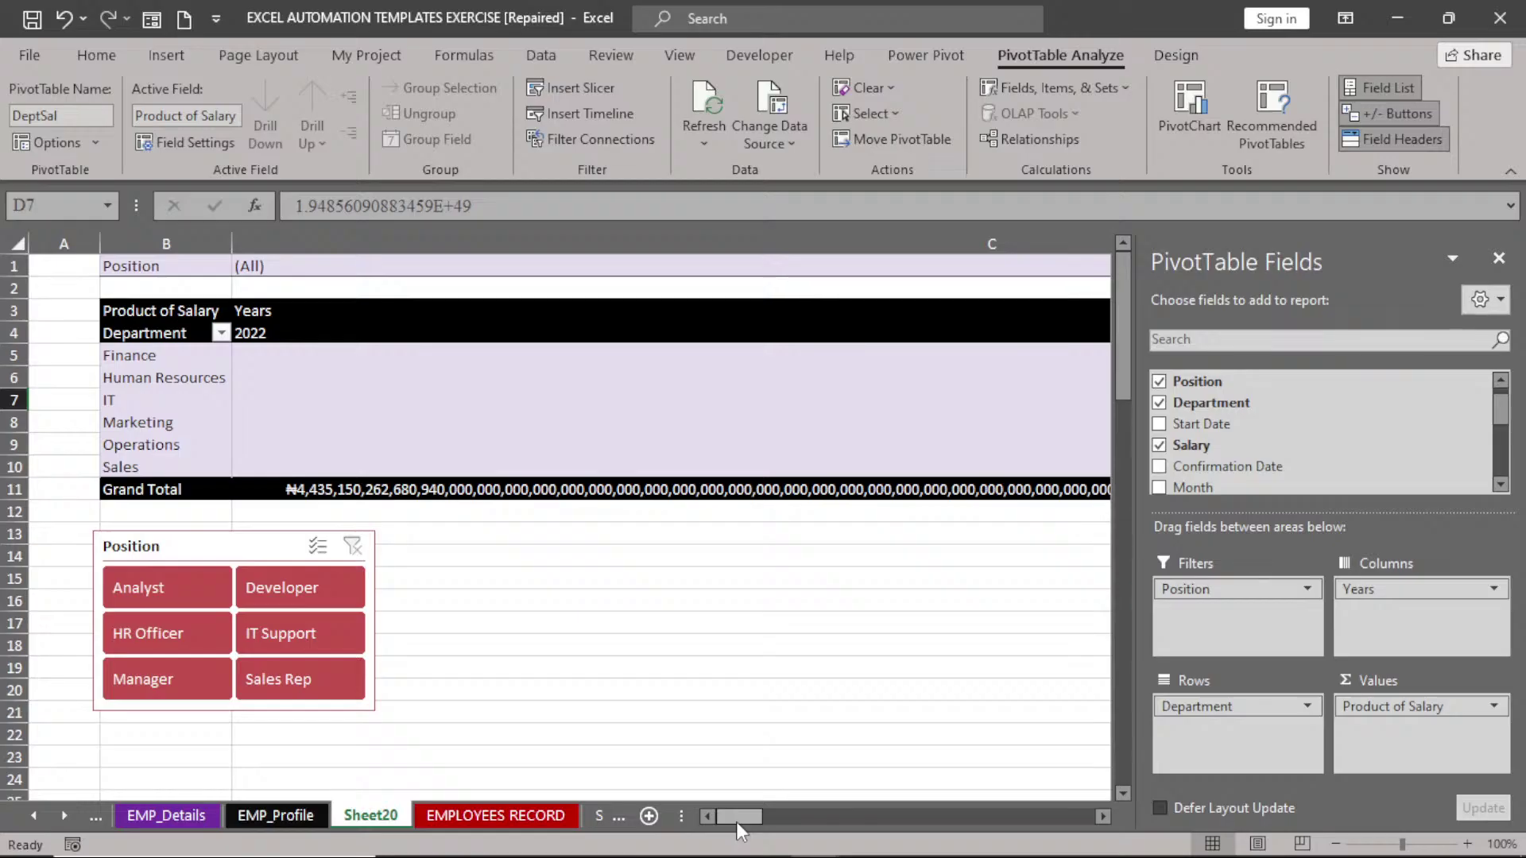
key("ctrl+z")
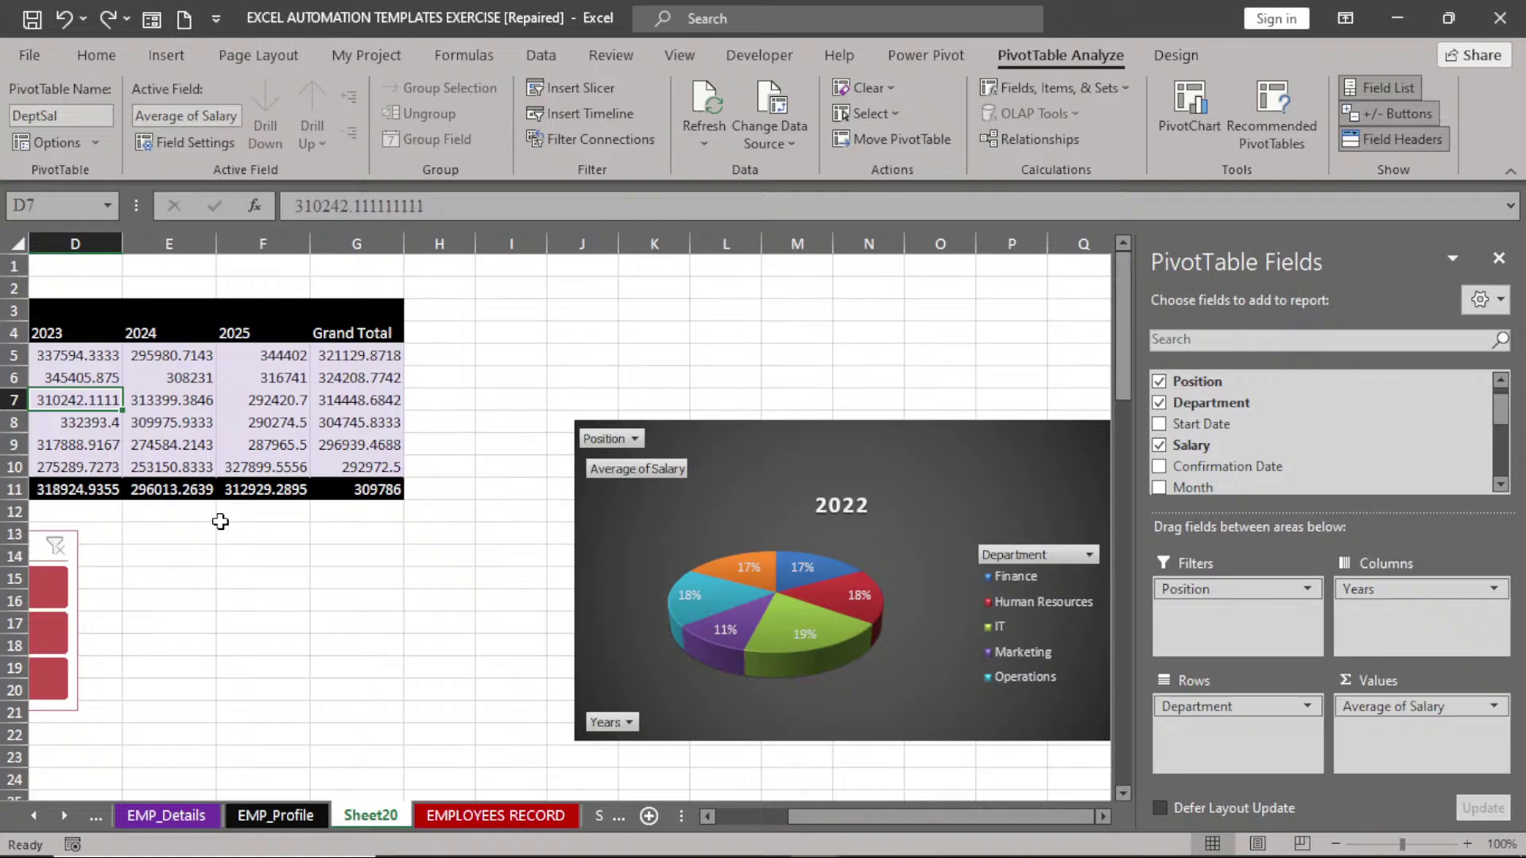
left_click(706, 816)
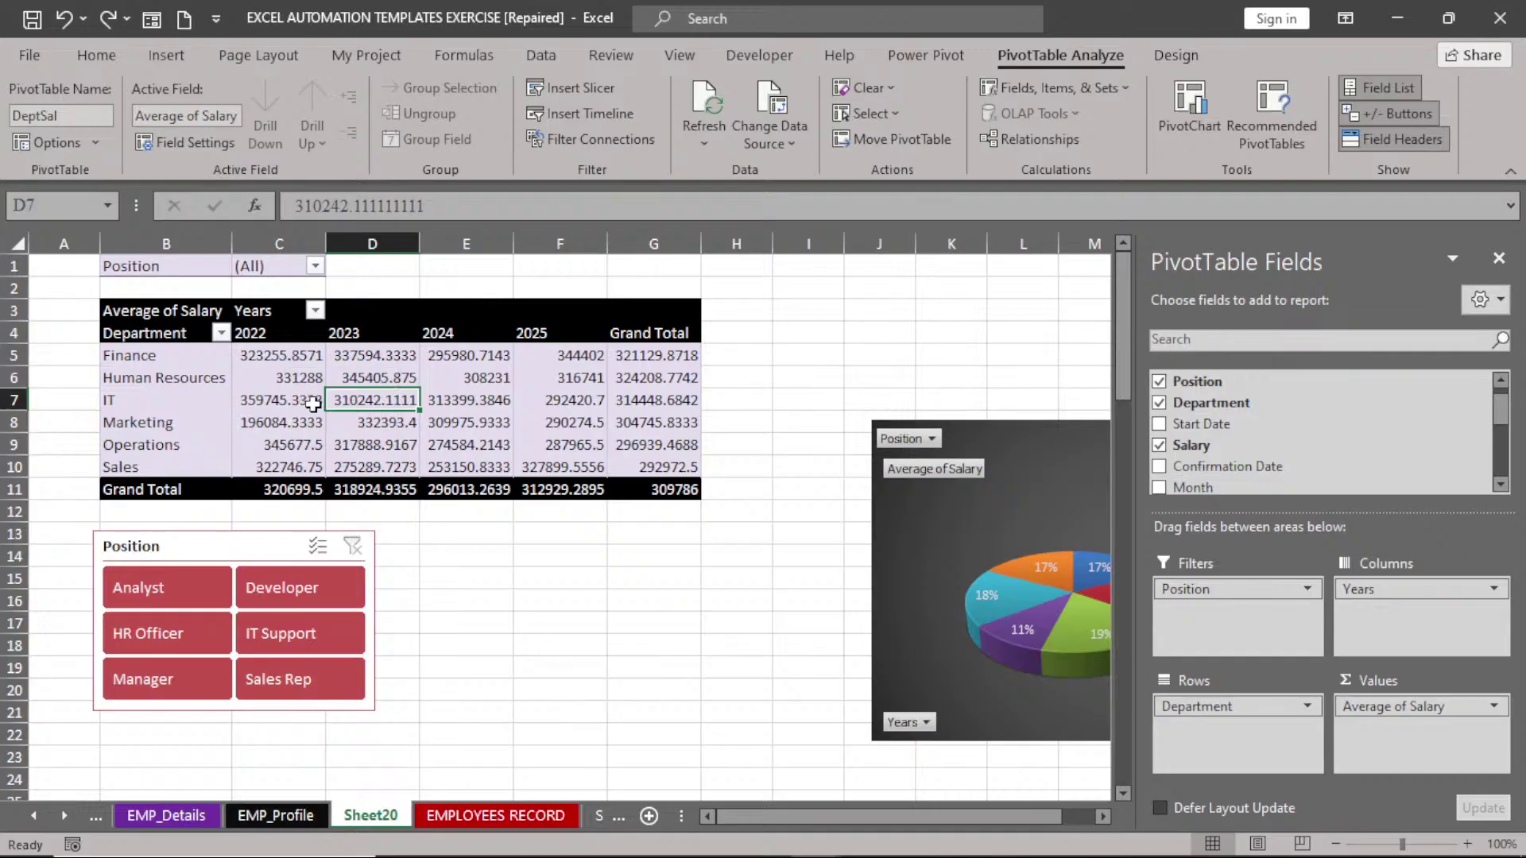
left_click_drag(255, 355, 659, 468)
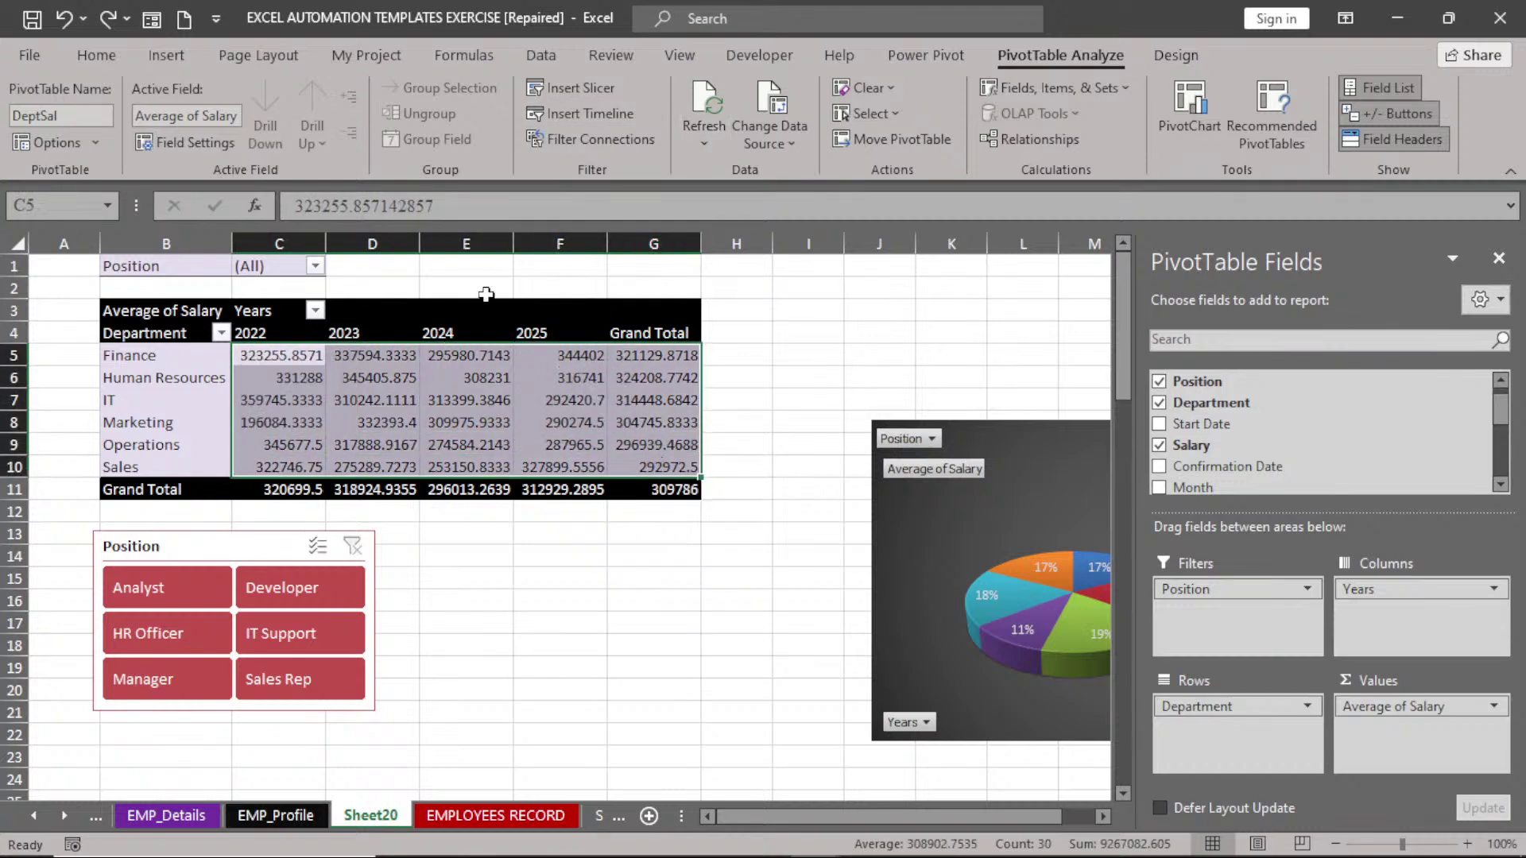
left_click(443, 401)
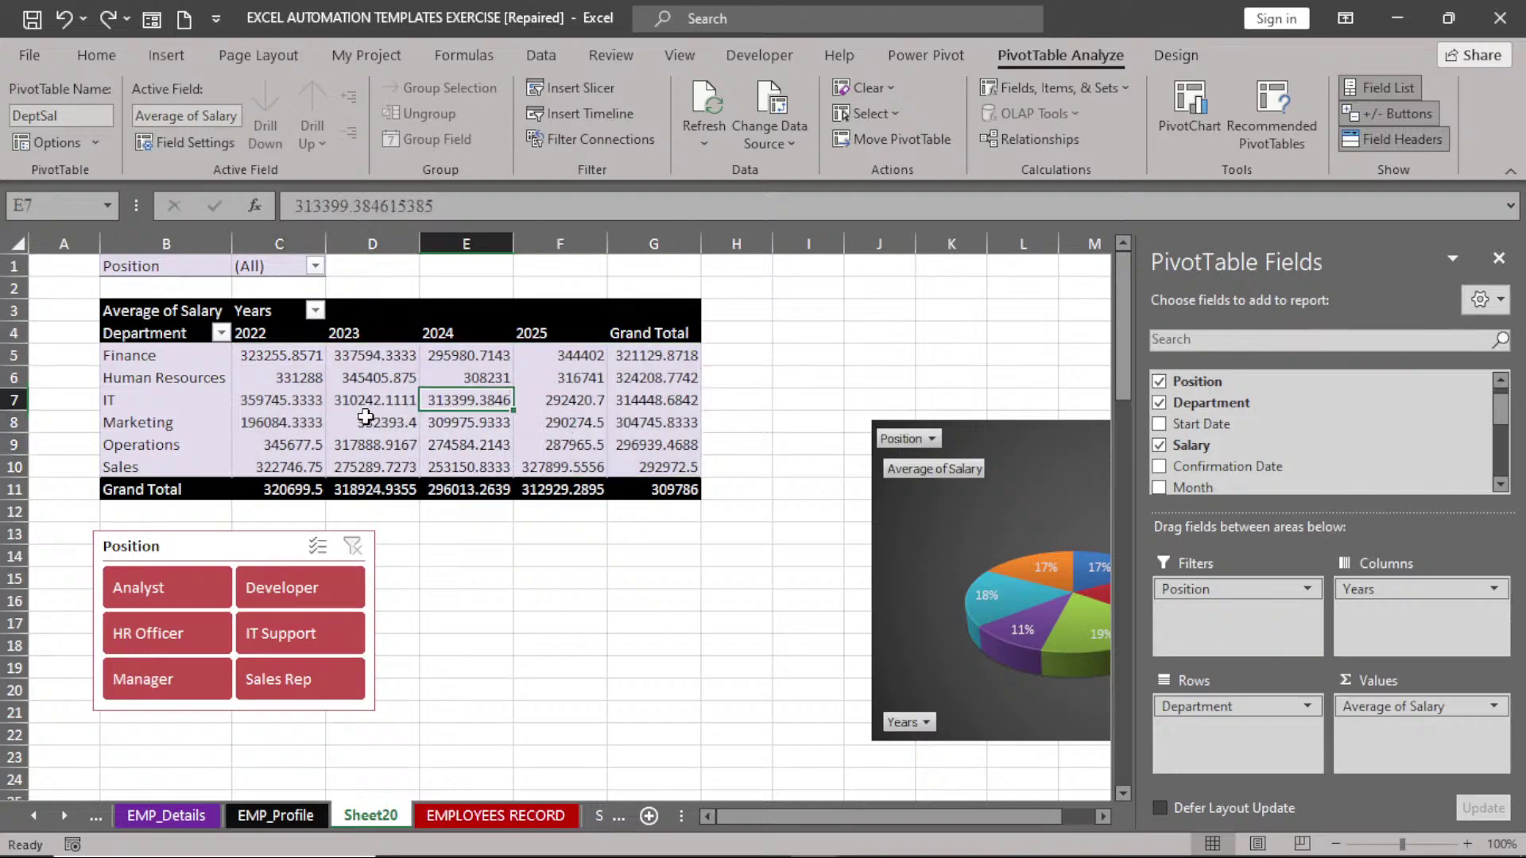
- Switch to the monthly salary notification letter in Word and read it from the heading through to the signature block
mouse_move(365, 416)
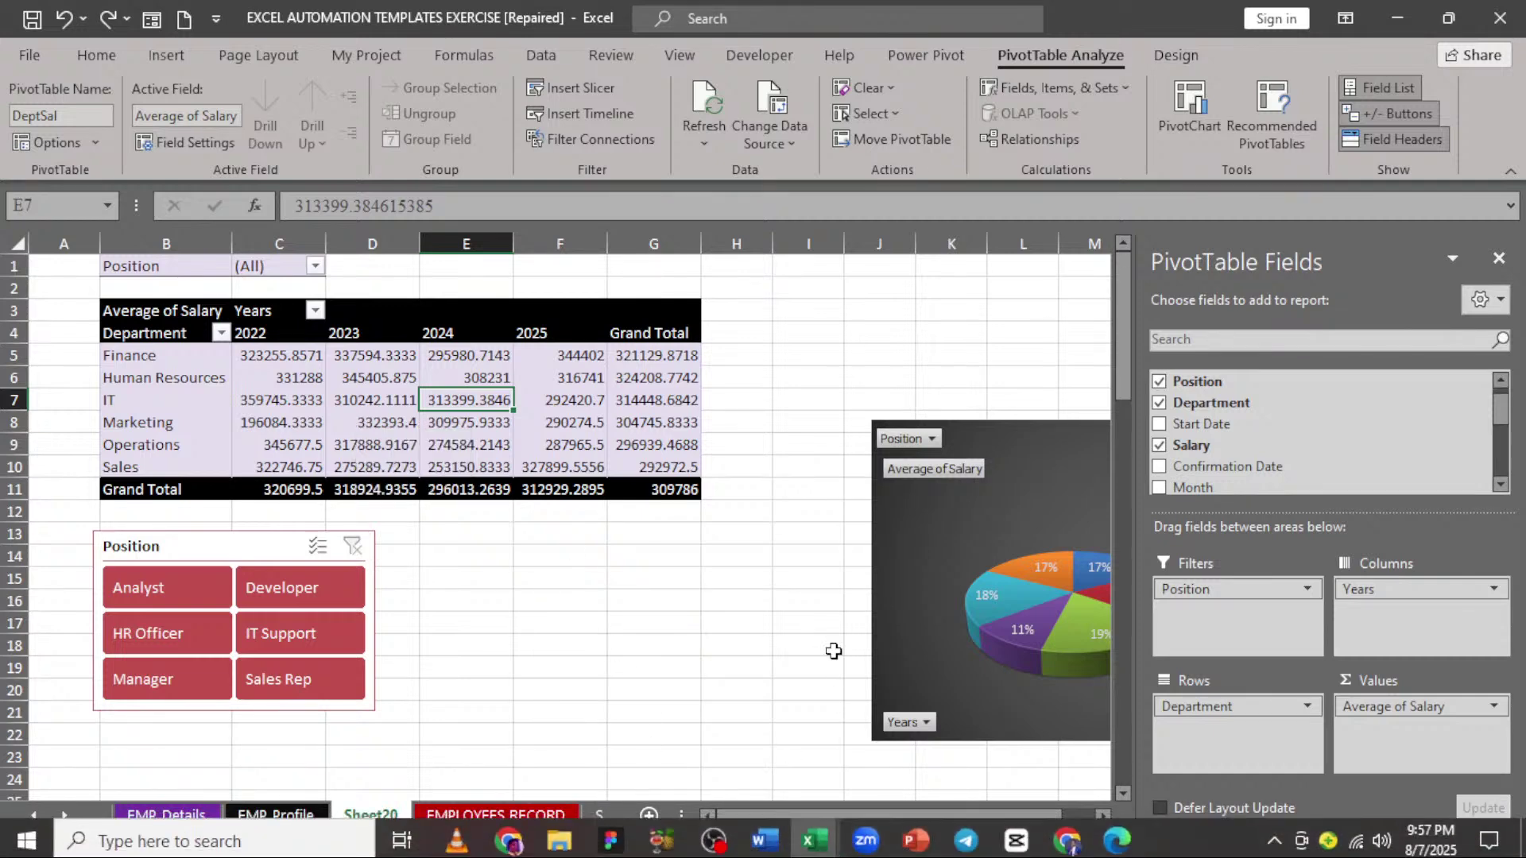
left_click(779, 850)
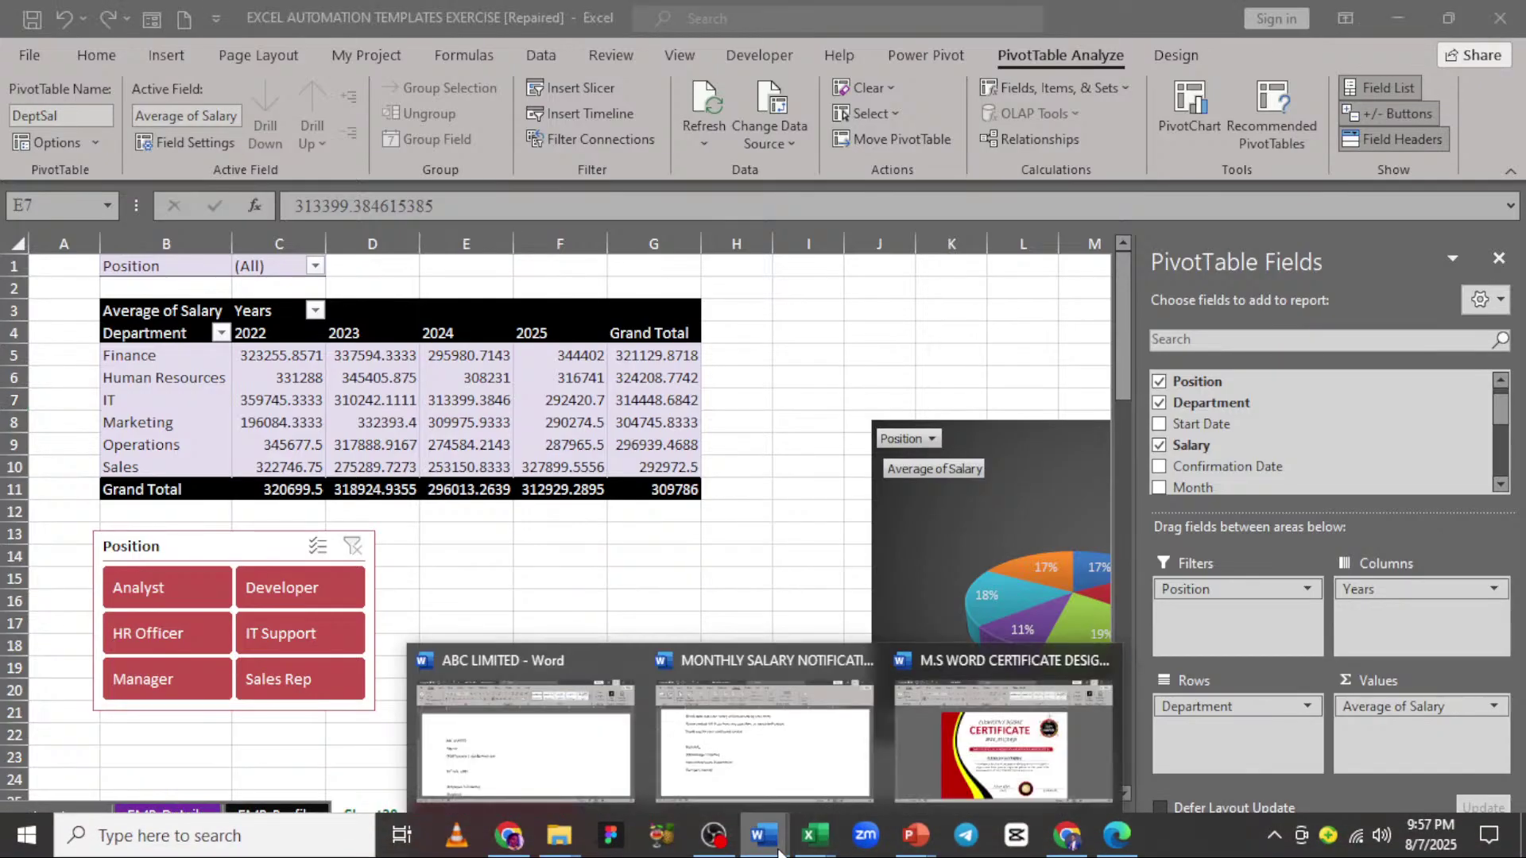
left_click(779, 752)
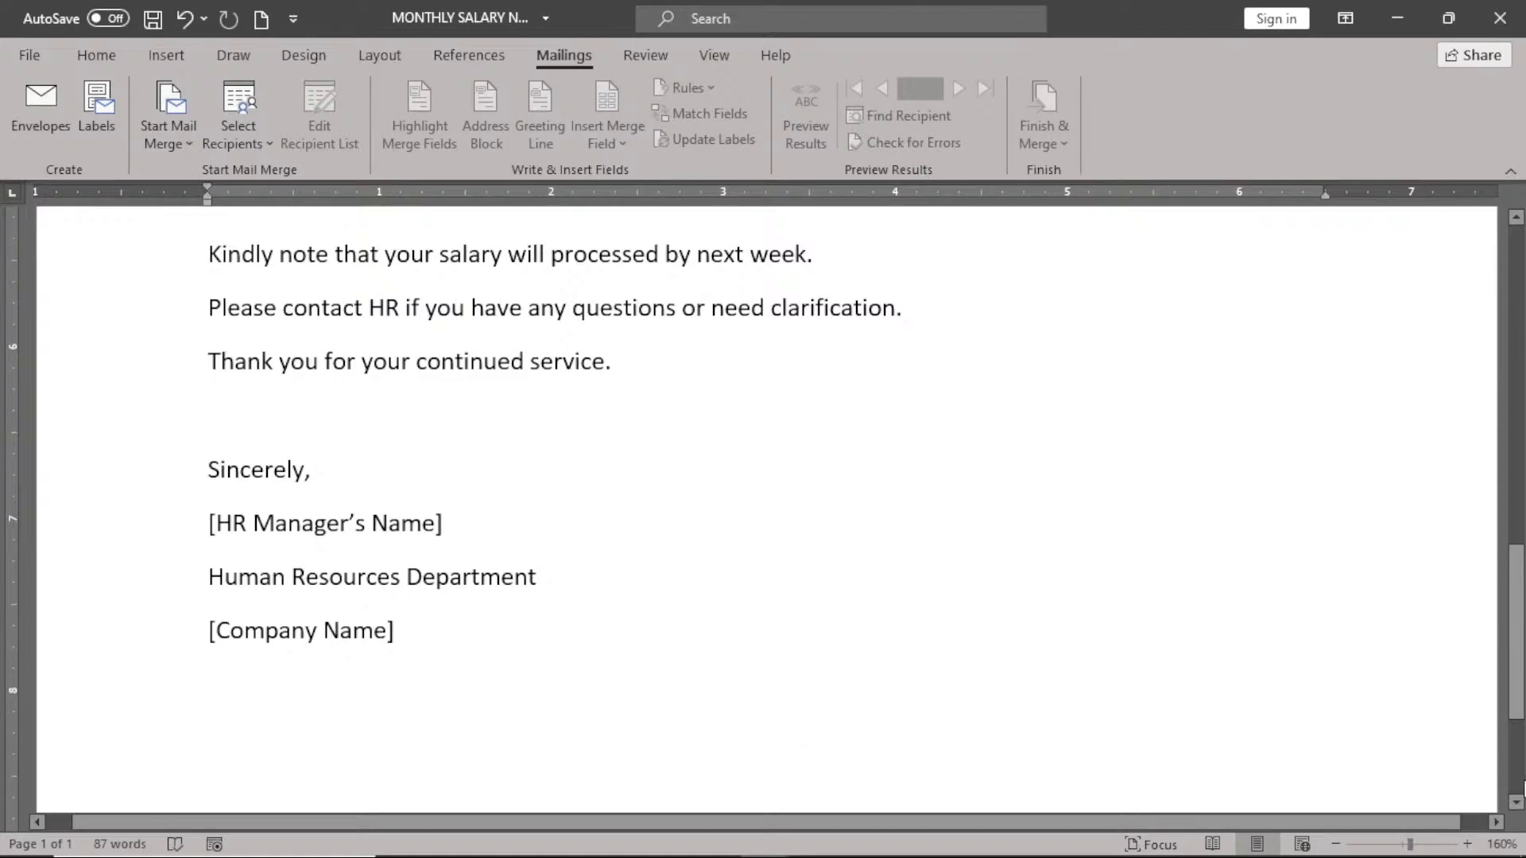
left_click_drag(1521, 666, 1521, 352)
scroll(763, 509, "up", 1)
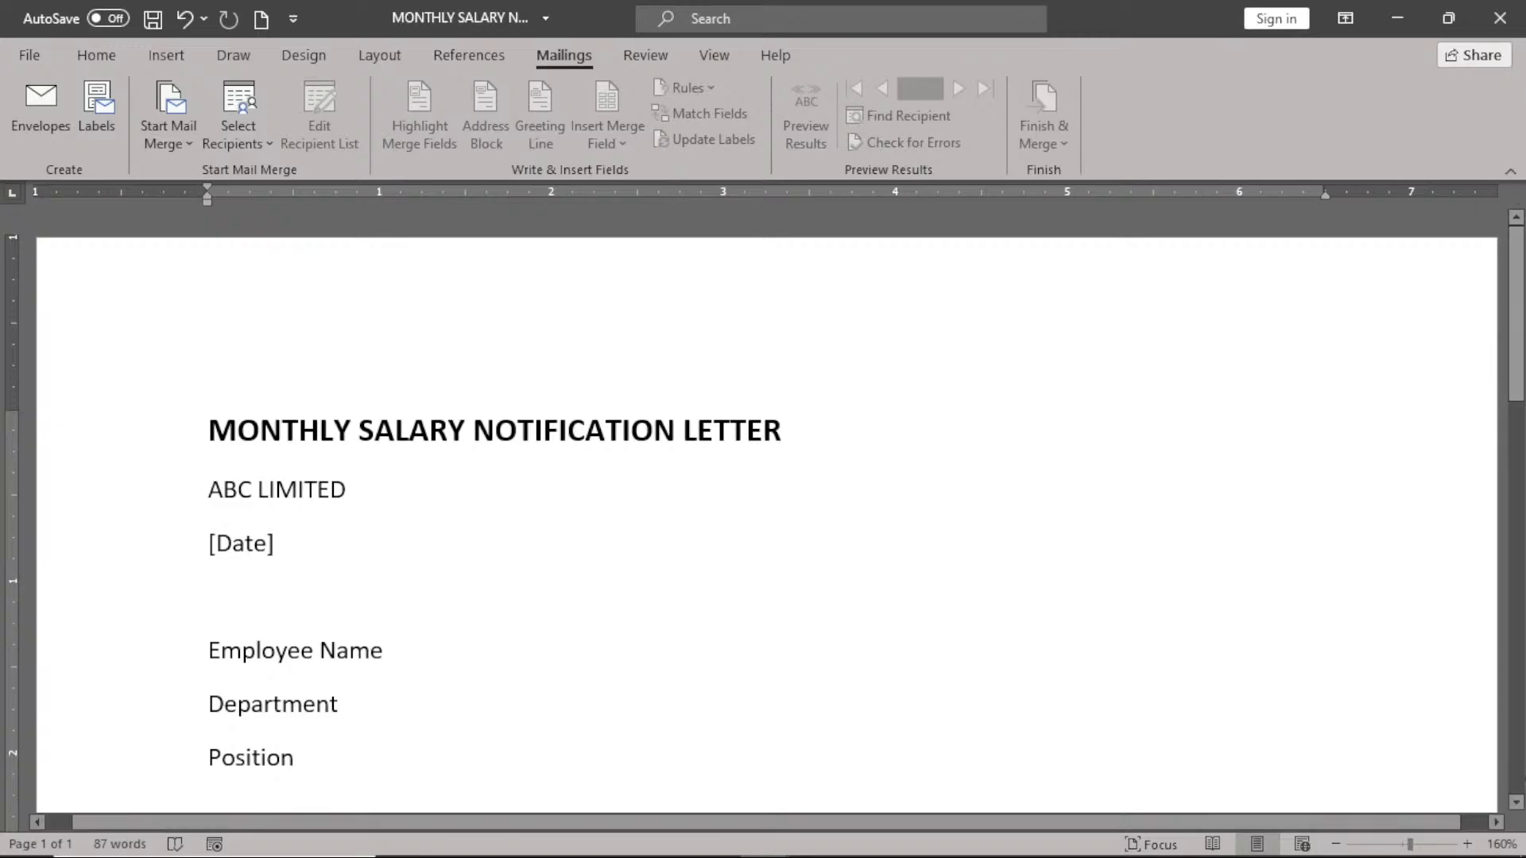
left_click(1517, 803)
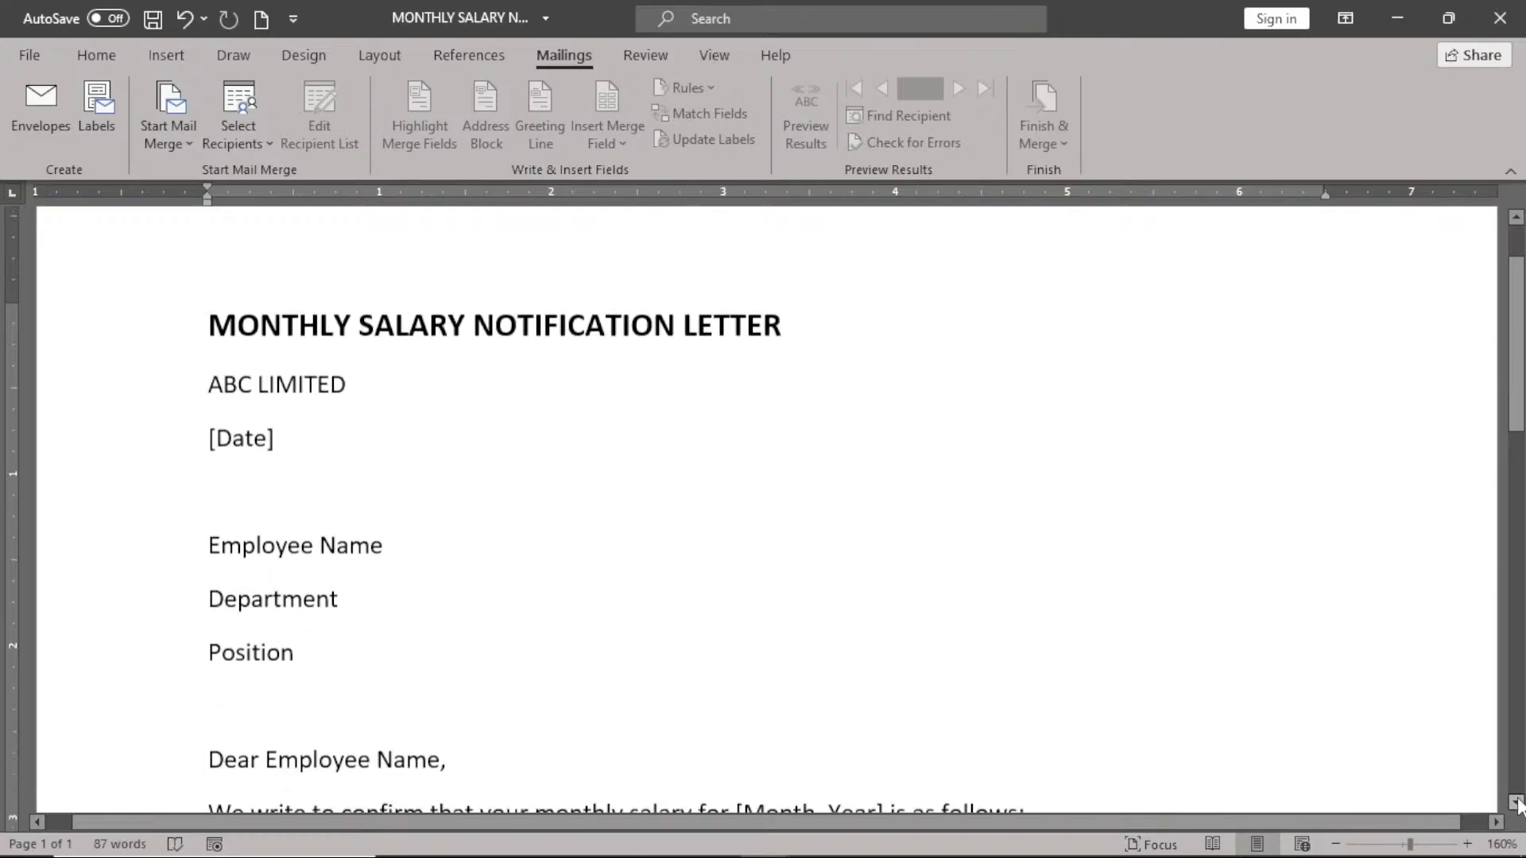
left_click(1516, 803)
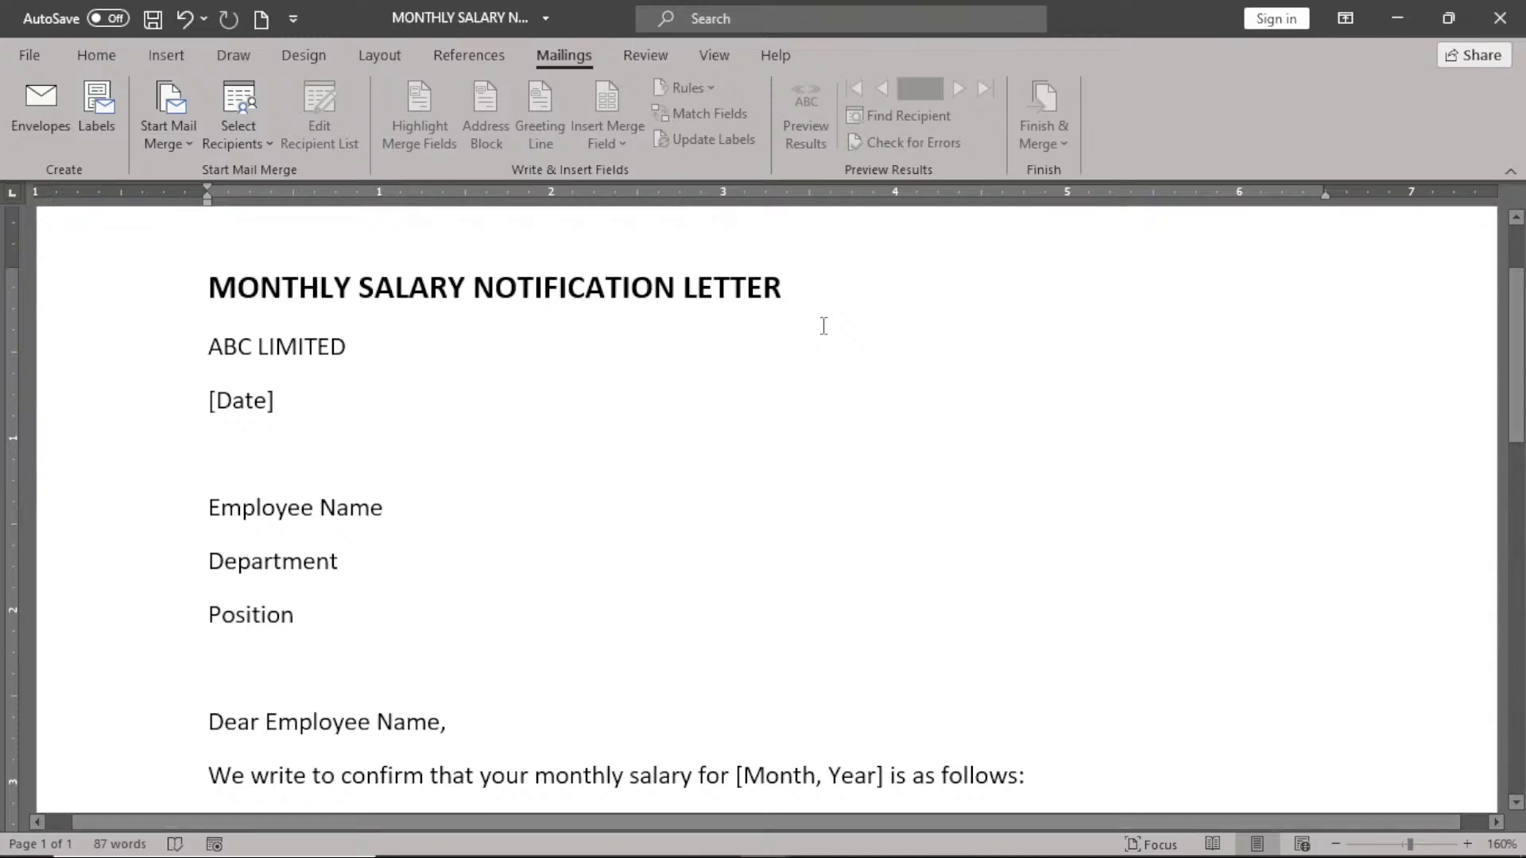
scroll(823, 326, "down", 1)
scroll(824, 327, "down", 6)
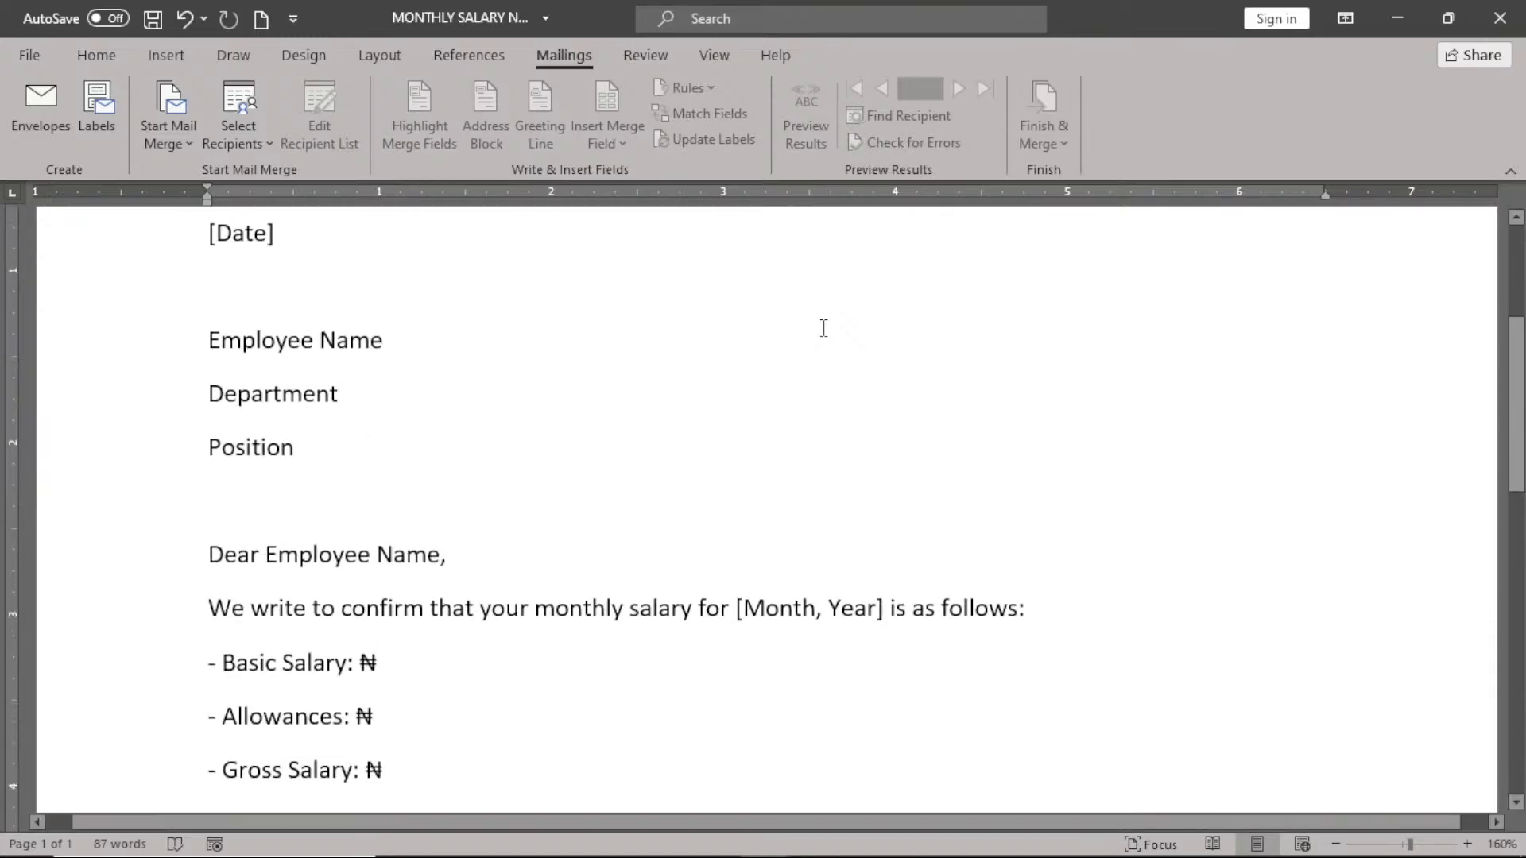
scroll(823, 328, "down", 5)
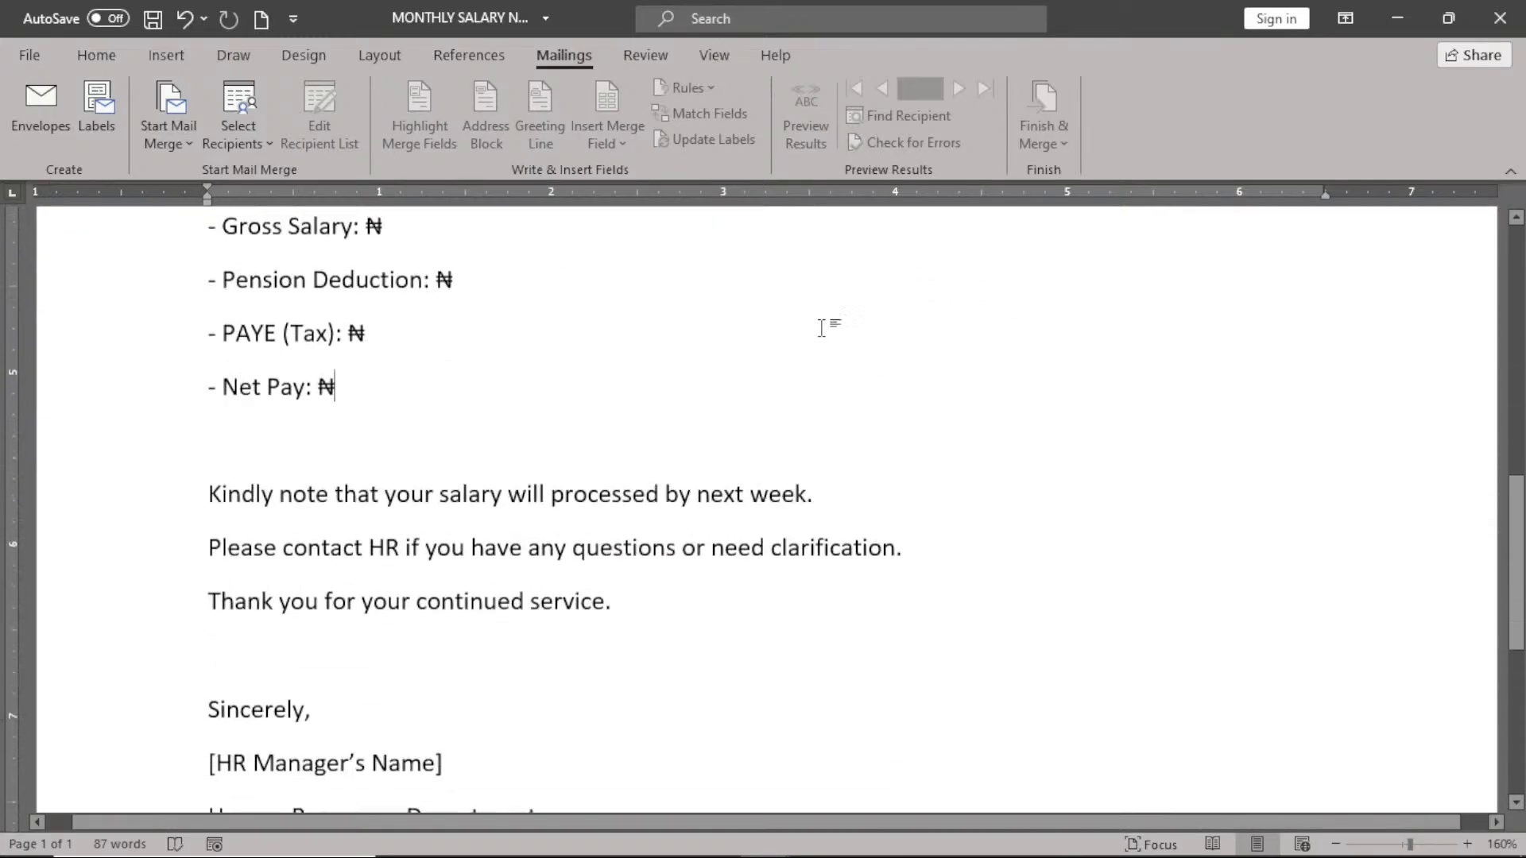
scroll(823, 329, "up", 5)
scroll(823, 329, "up", 7)
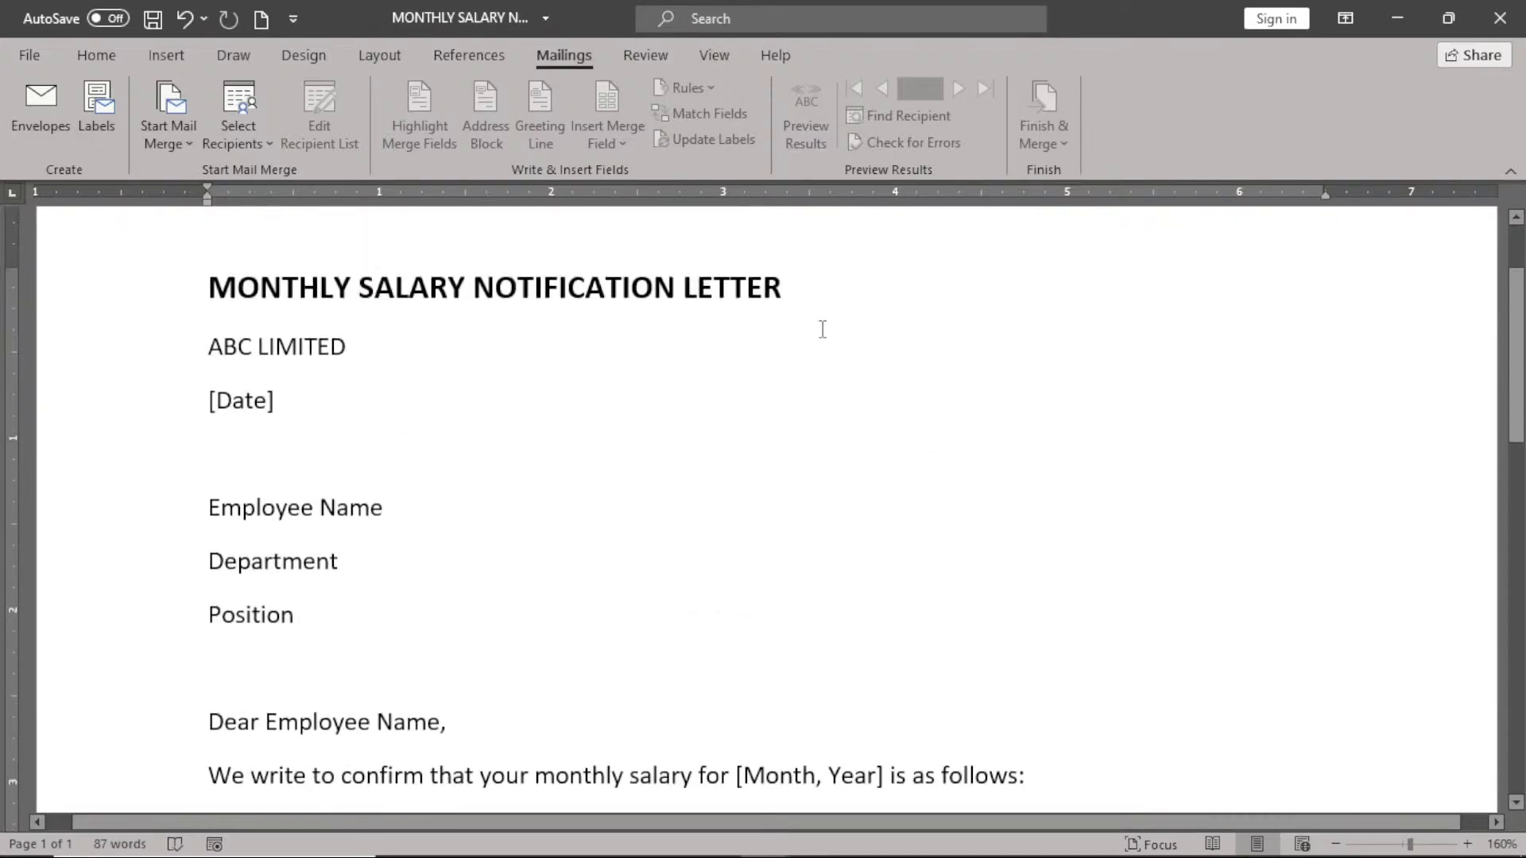
- Examine the letter's pay lines from Basic Salary to Net Pay, the closing block and the employee placeholders
scroll(823, 329, "down", 6)
left_click(384, 327)
left_click(395, 391)
left_click(395, 425)
left_click(432, 488)
left_click(447, 548)
left_click(441, 598)
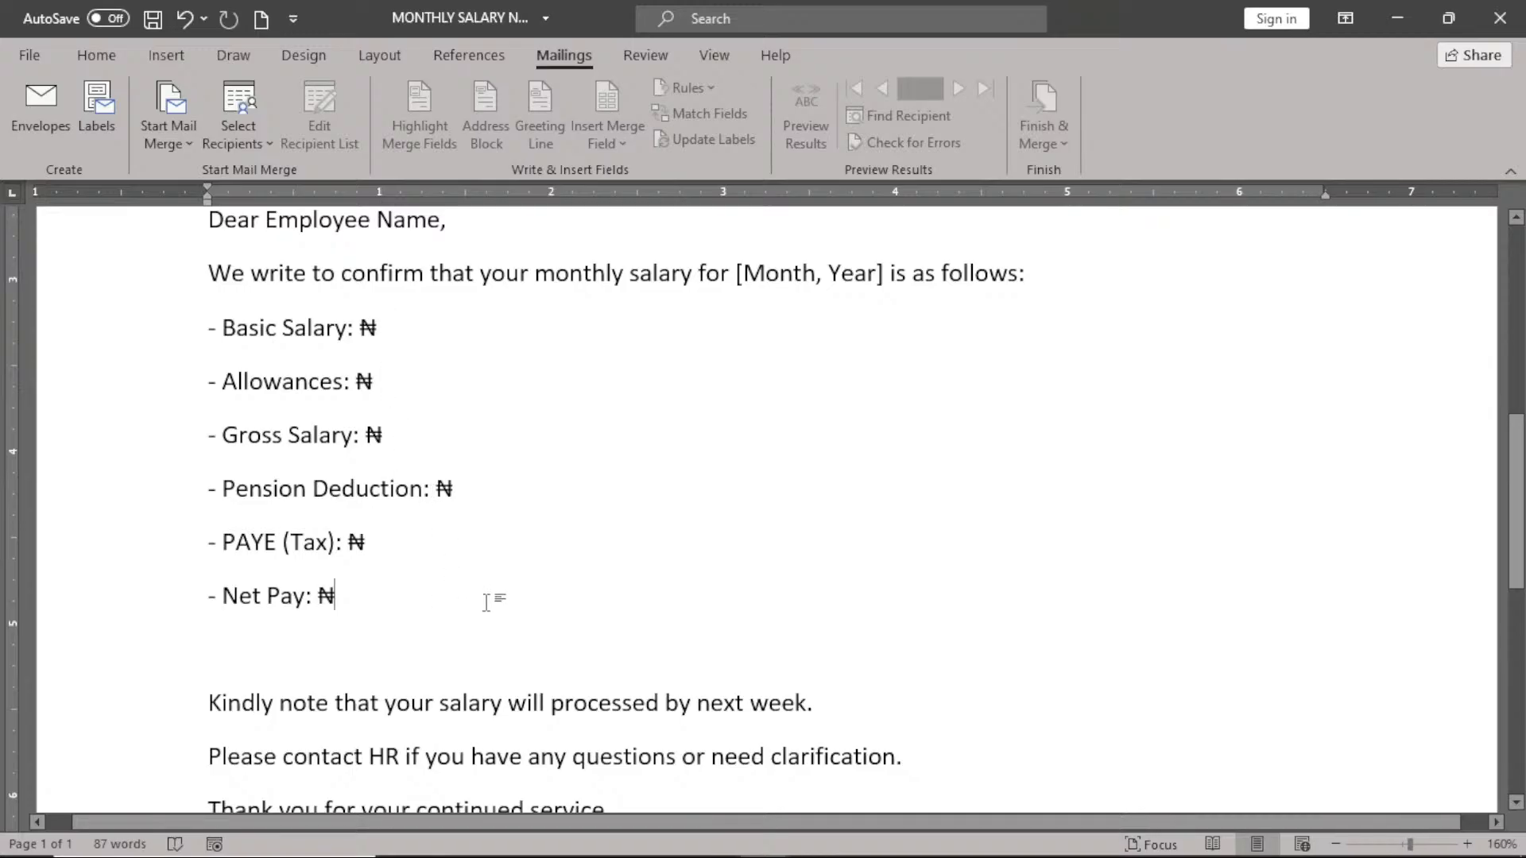
scroll(509, 597, "down", 6)
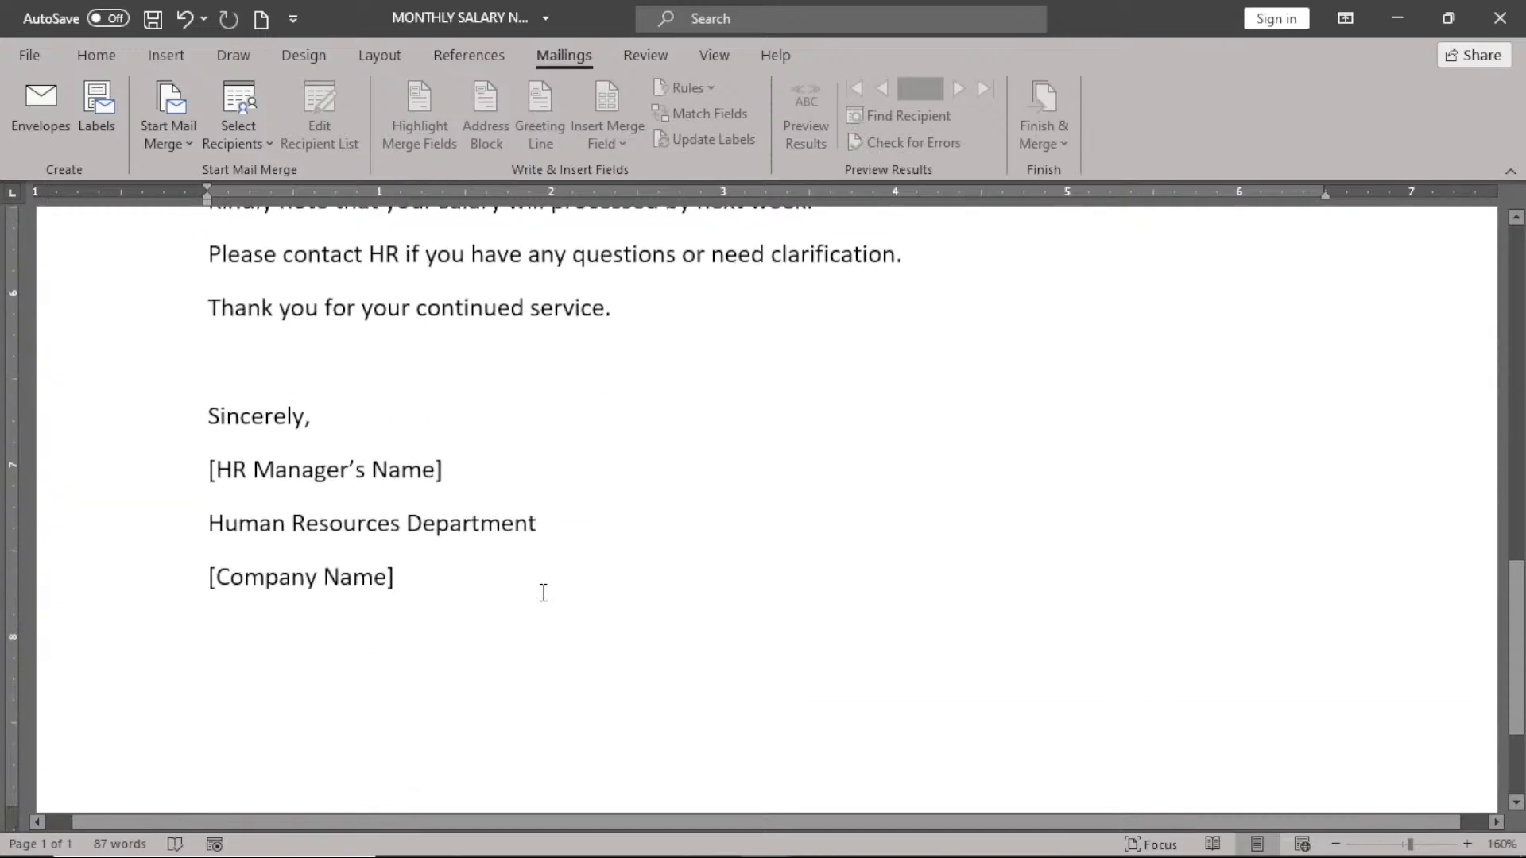
scroll(542, 593, "up", 8)
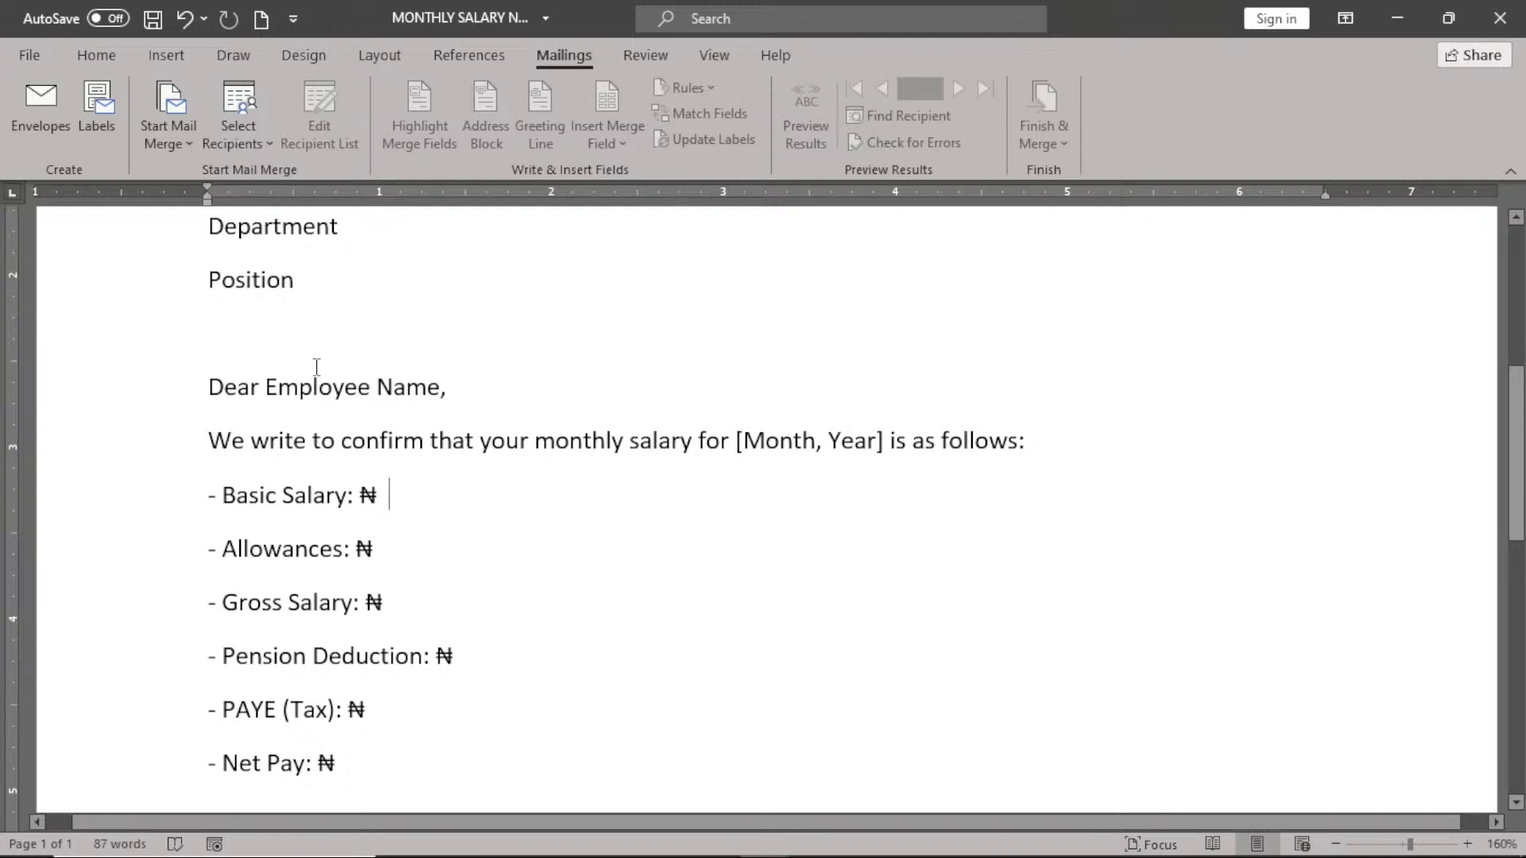
scroll(316, 367, "up", 3)
scroll(316, 367, "up", 3)
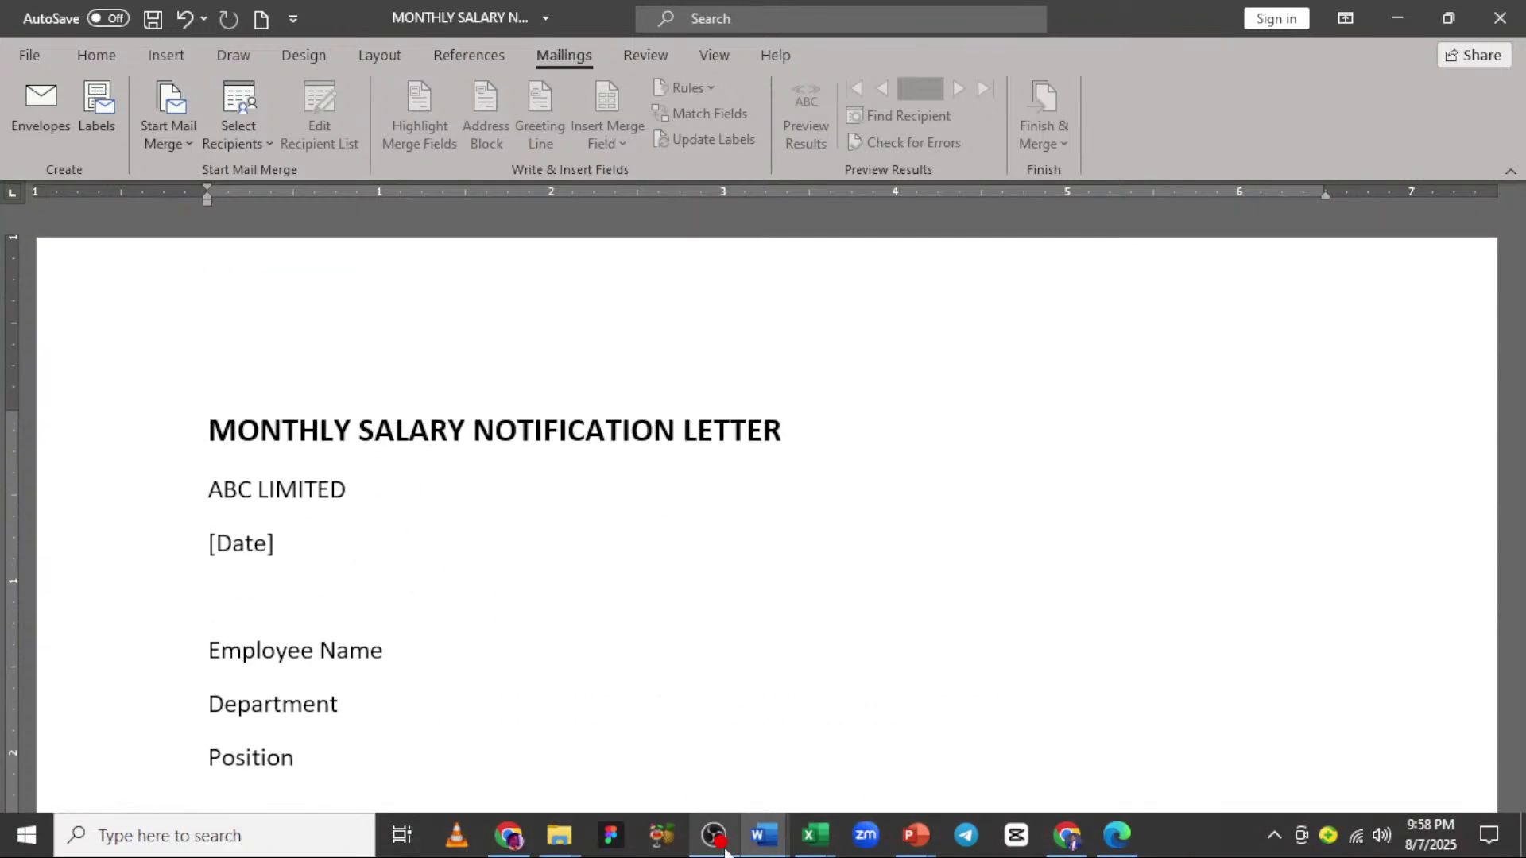
- Switch to the ABC LIMITED Word document and read through the offer letter's placeholders and body text
mouse_move(759, 840)
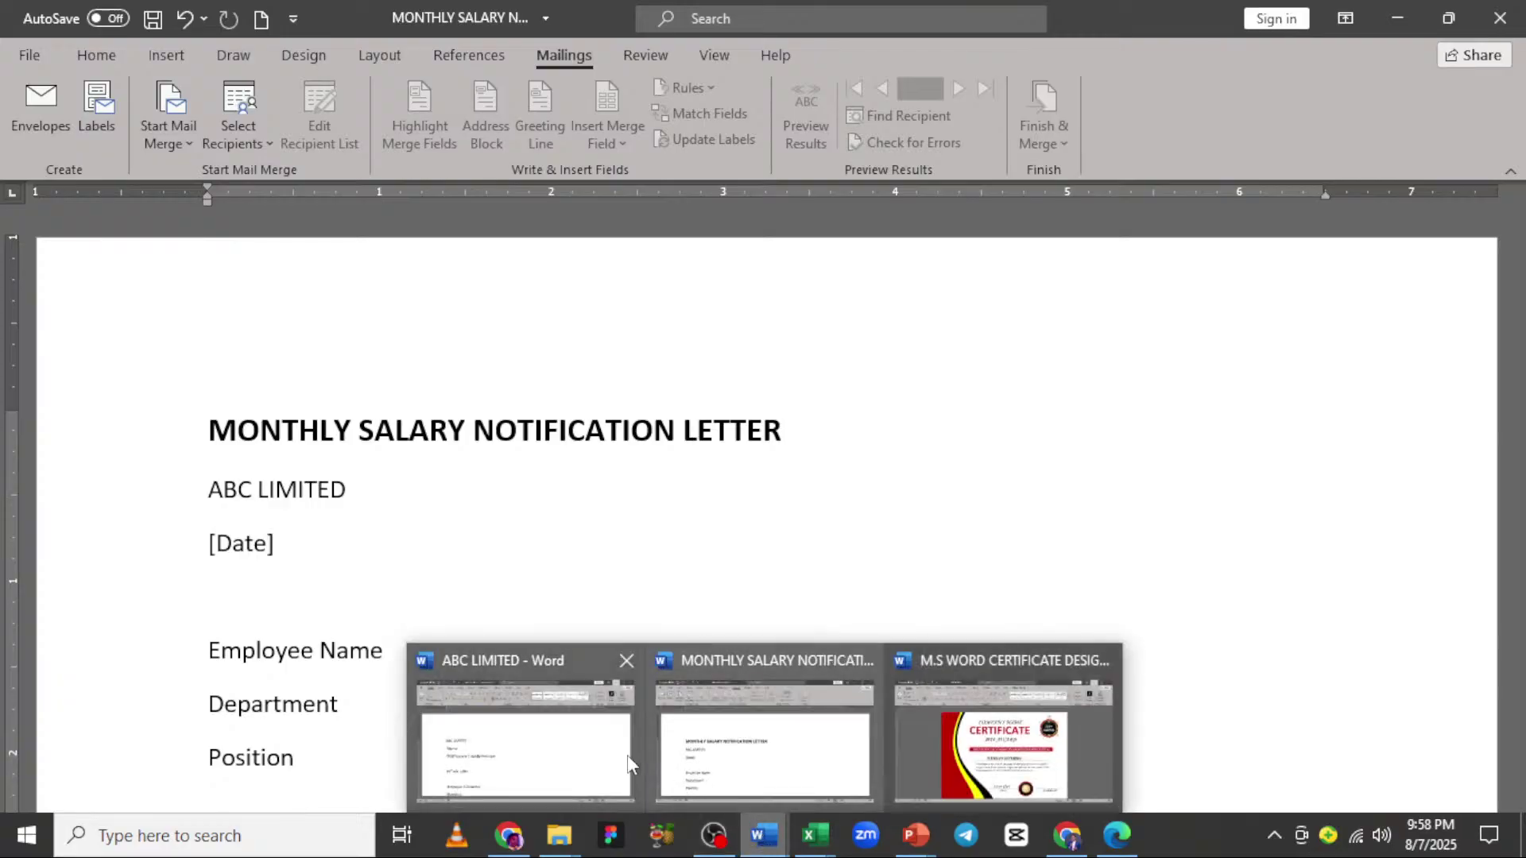
left_click(585, 751)
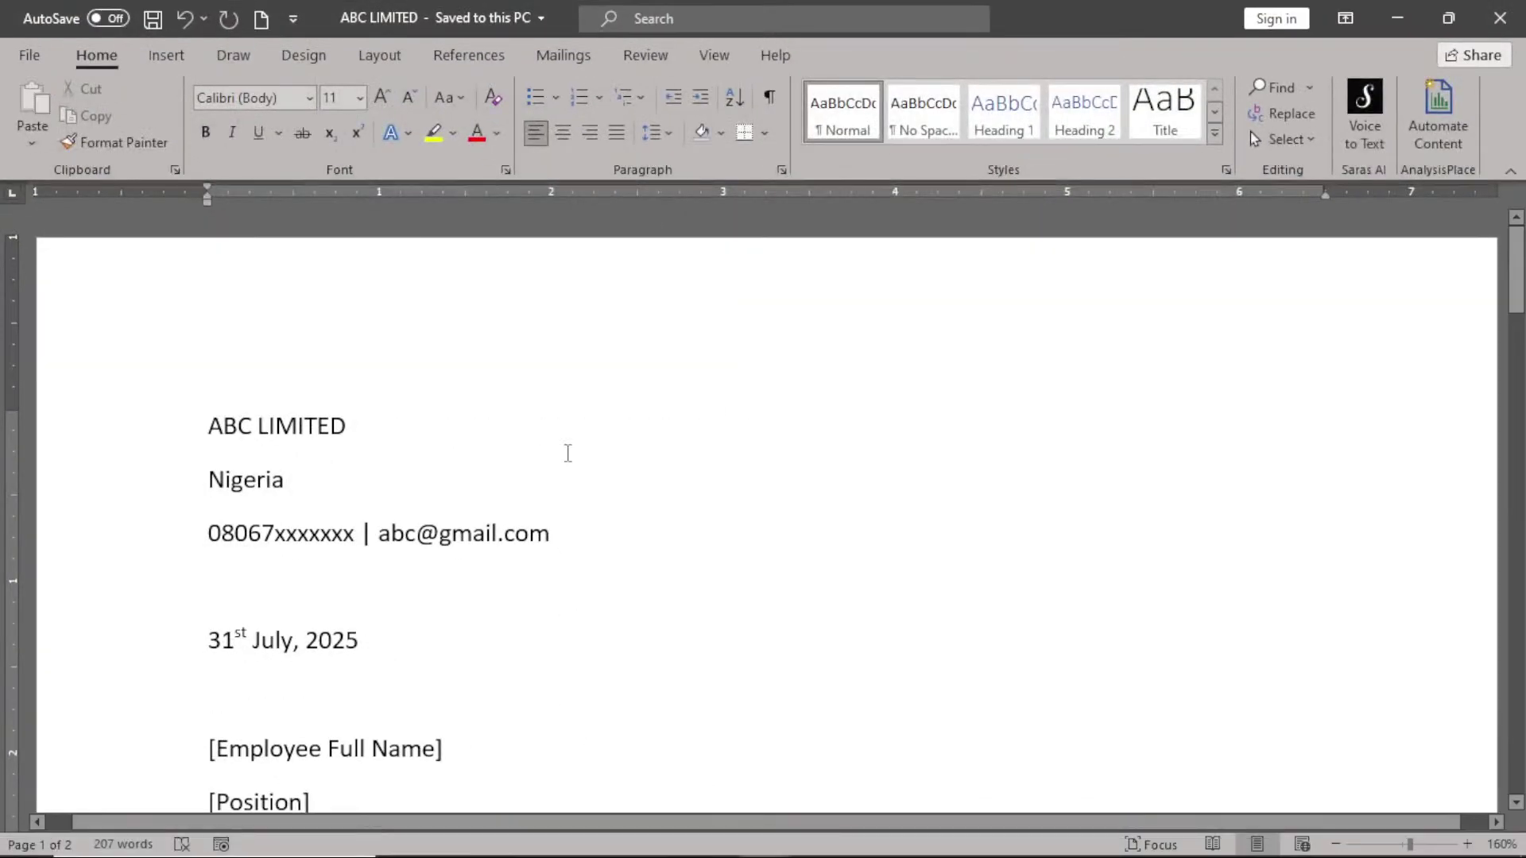
scroll(627, 407, "down", 2)
scroll(628, 411, "down", 2)
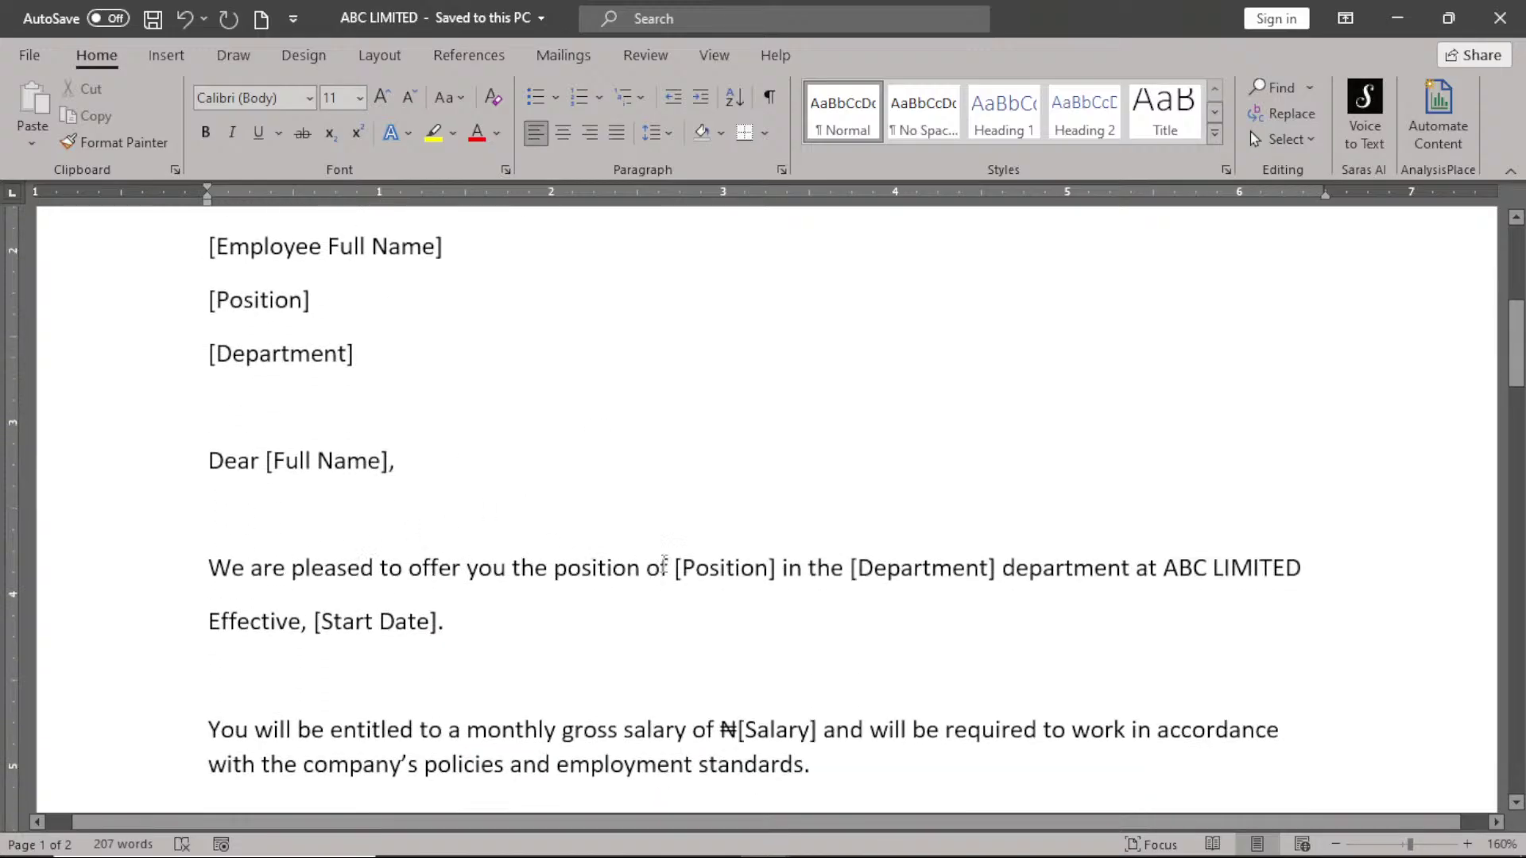
scroll(757, 566, "down", 5)
scroll(759, 566, "down", 1)
scroll(756, 566, "up", 4)
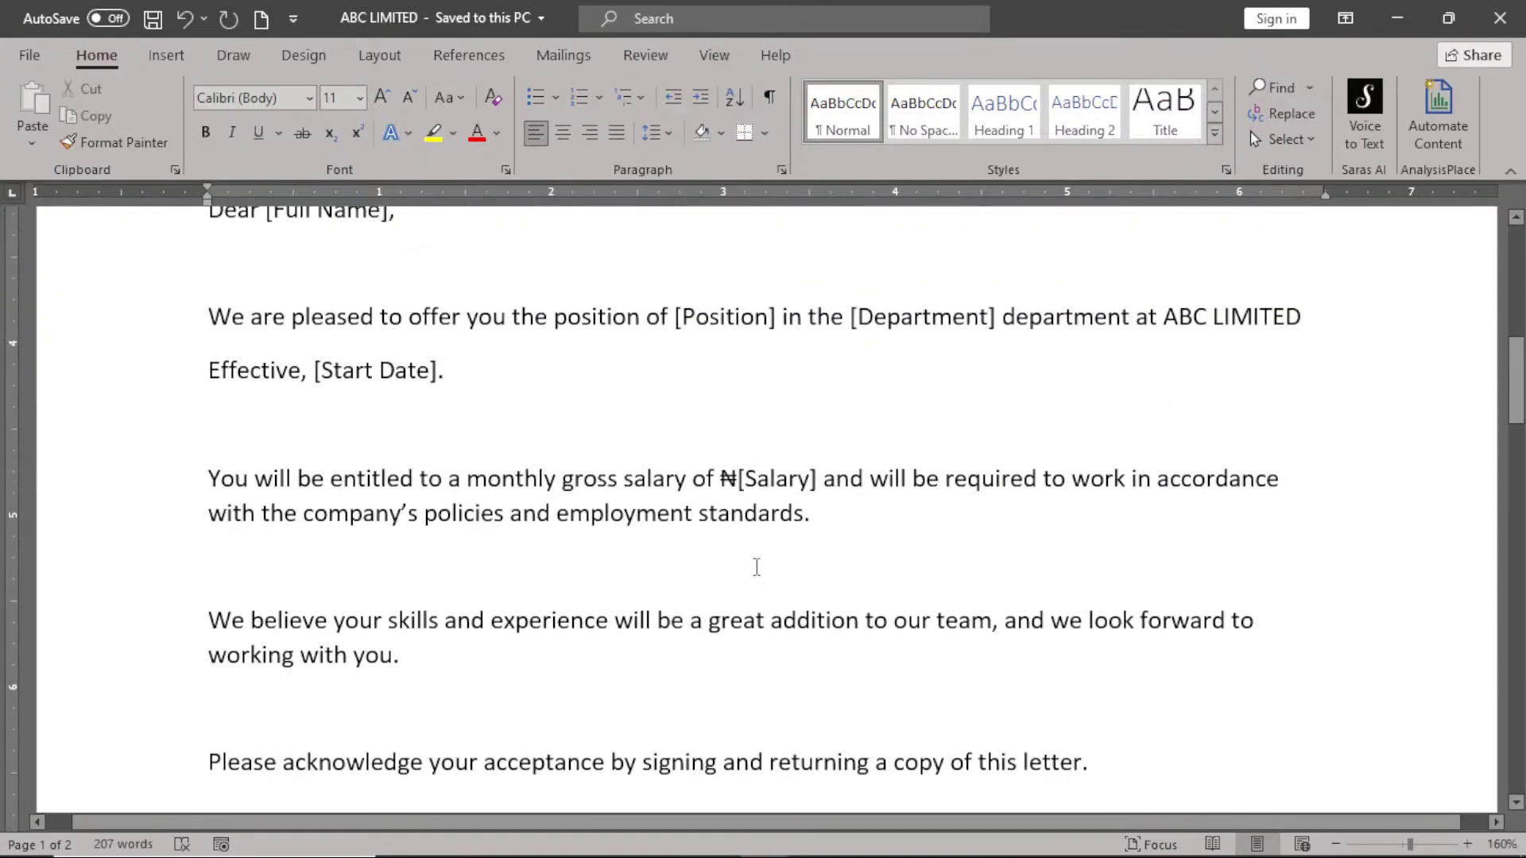
- Reread the ABC LIMITED offer letter between the employee placeholders and the sign-off, checking the start date and salary placeholders
scroll(756, 567, "up", 2)
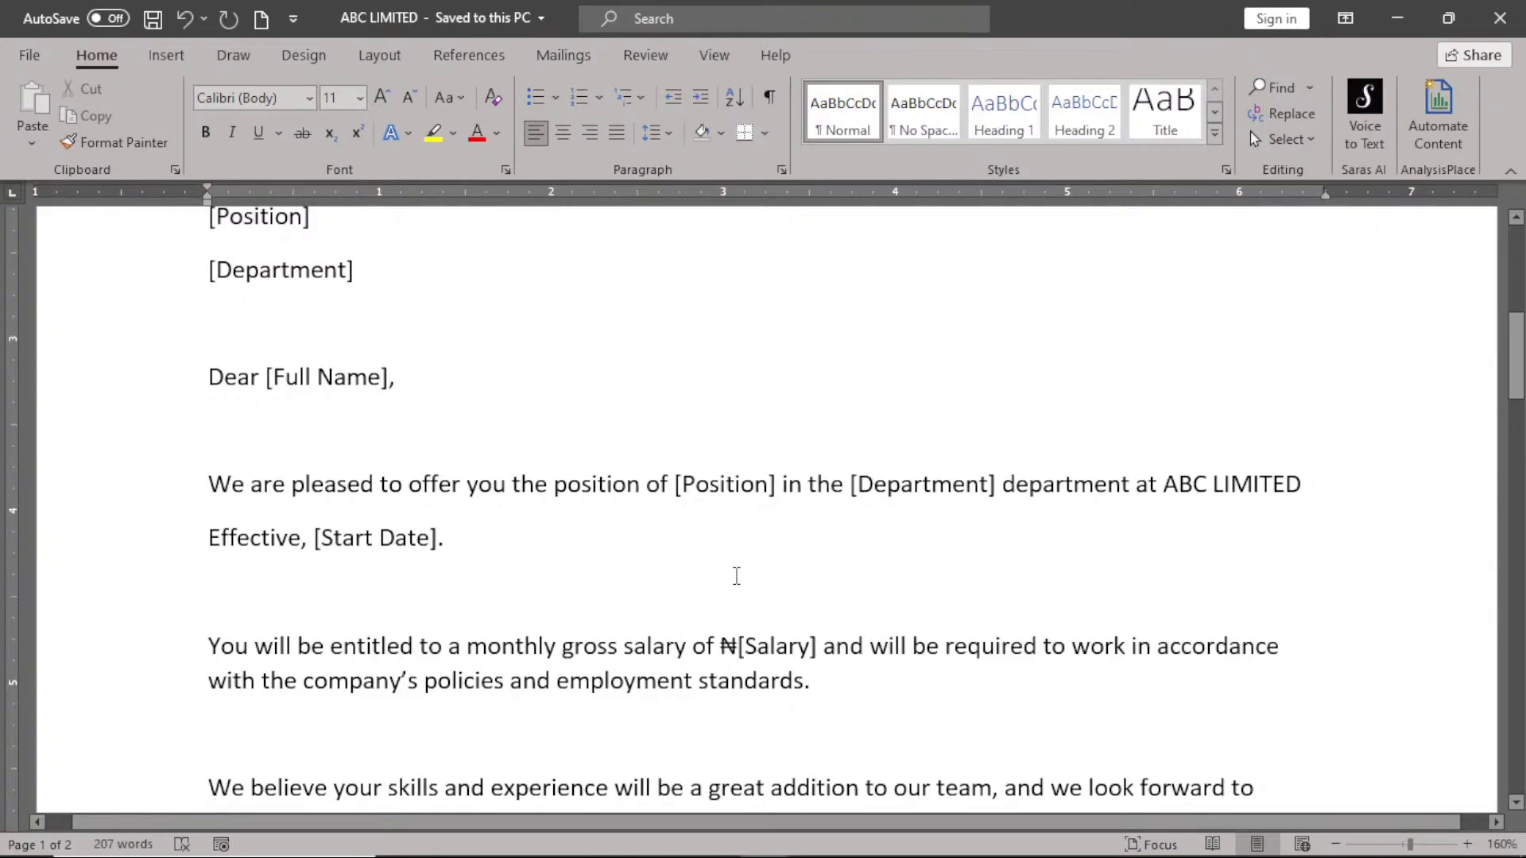
scroll(736, 575, "up", 7)
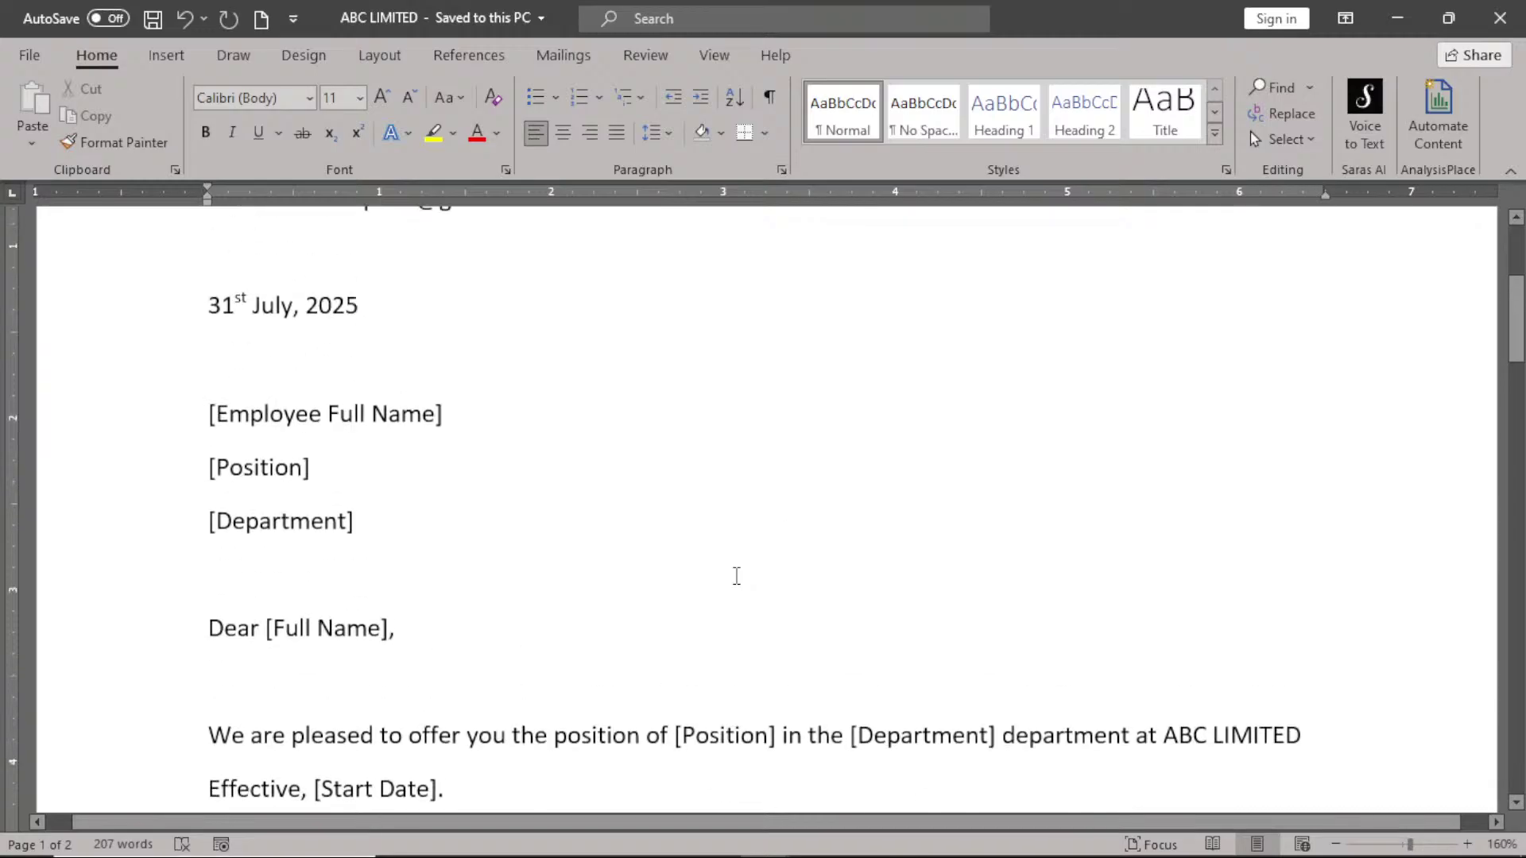
scroll(737, 575, "down", 7)
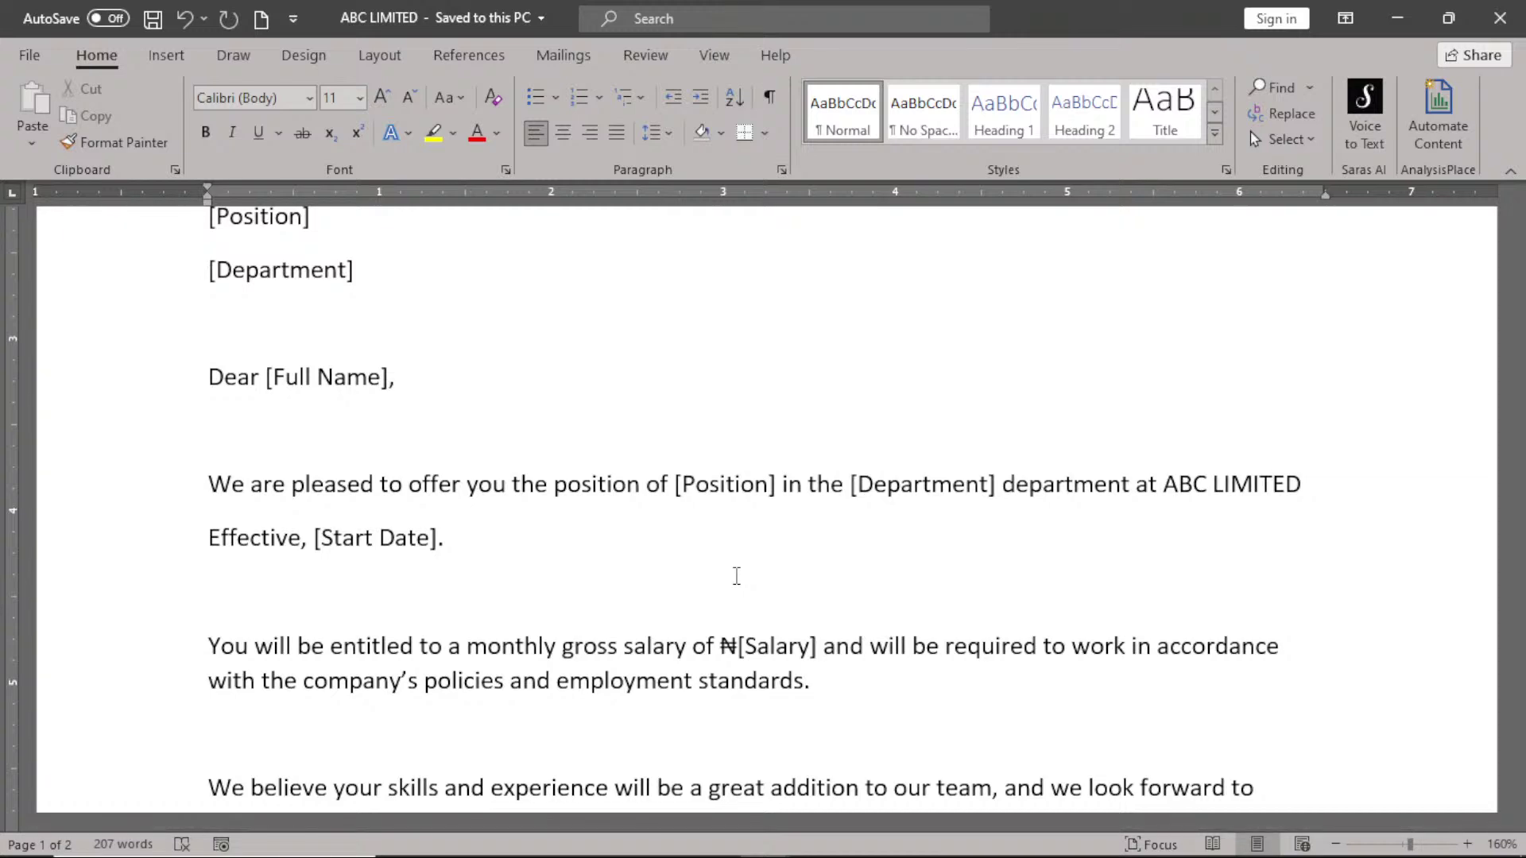
scroll(736, 576, "up", 4)
scroll(737, 576, "up", 1)
scroll(736, 573, "down", 2)
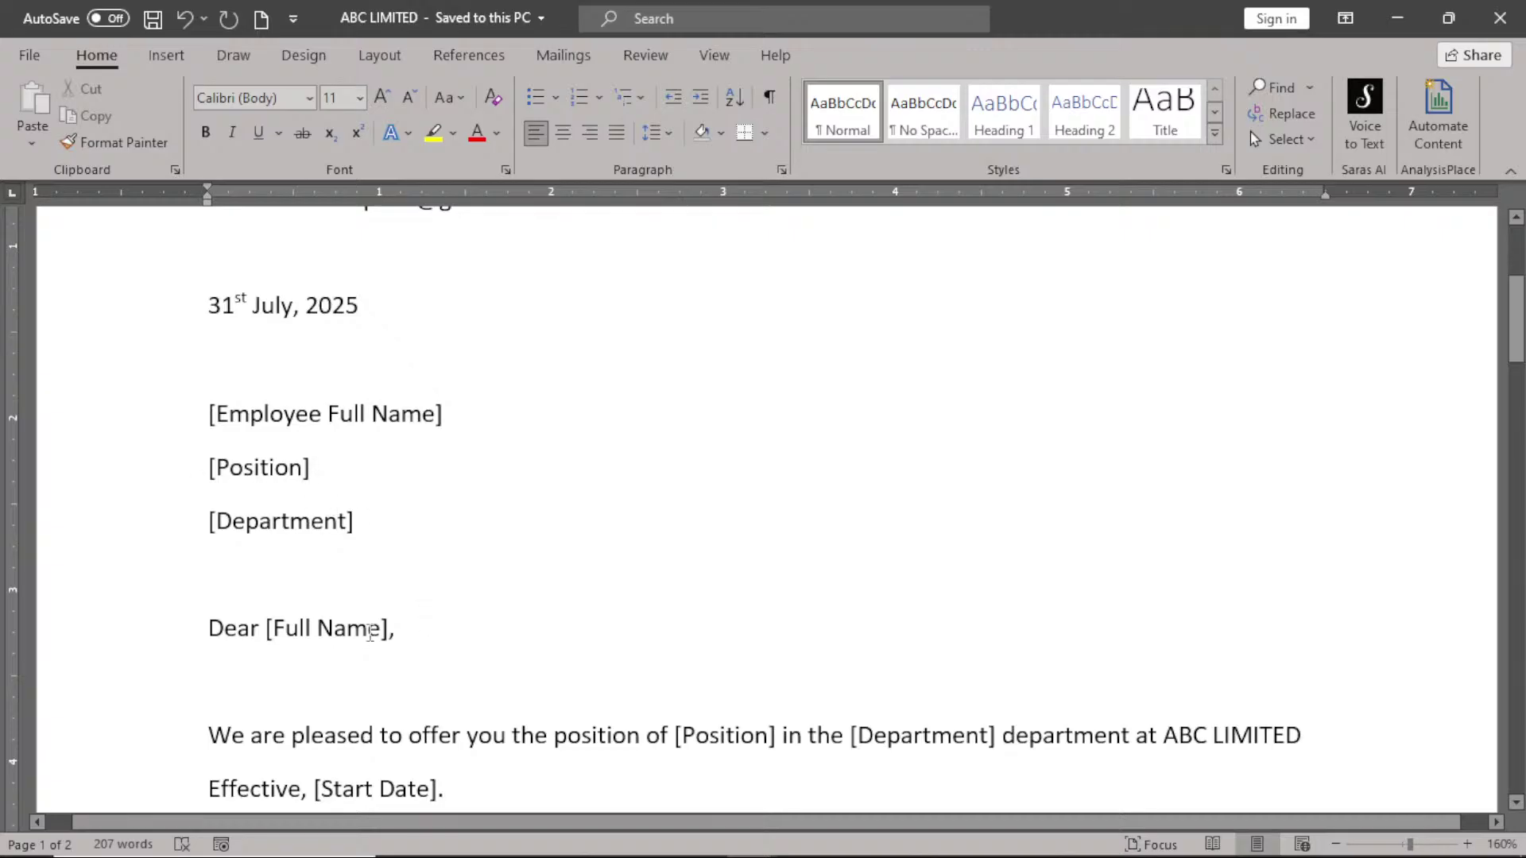
scroll(493, 713, "down", 5)
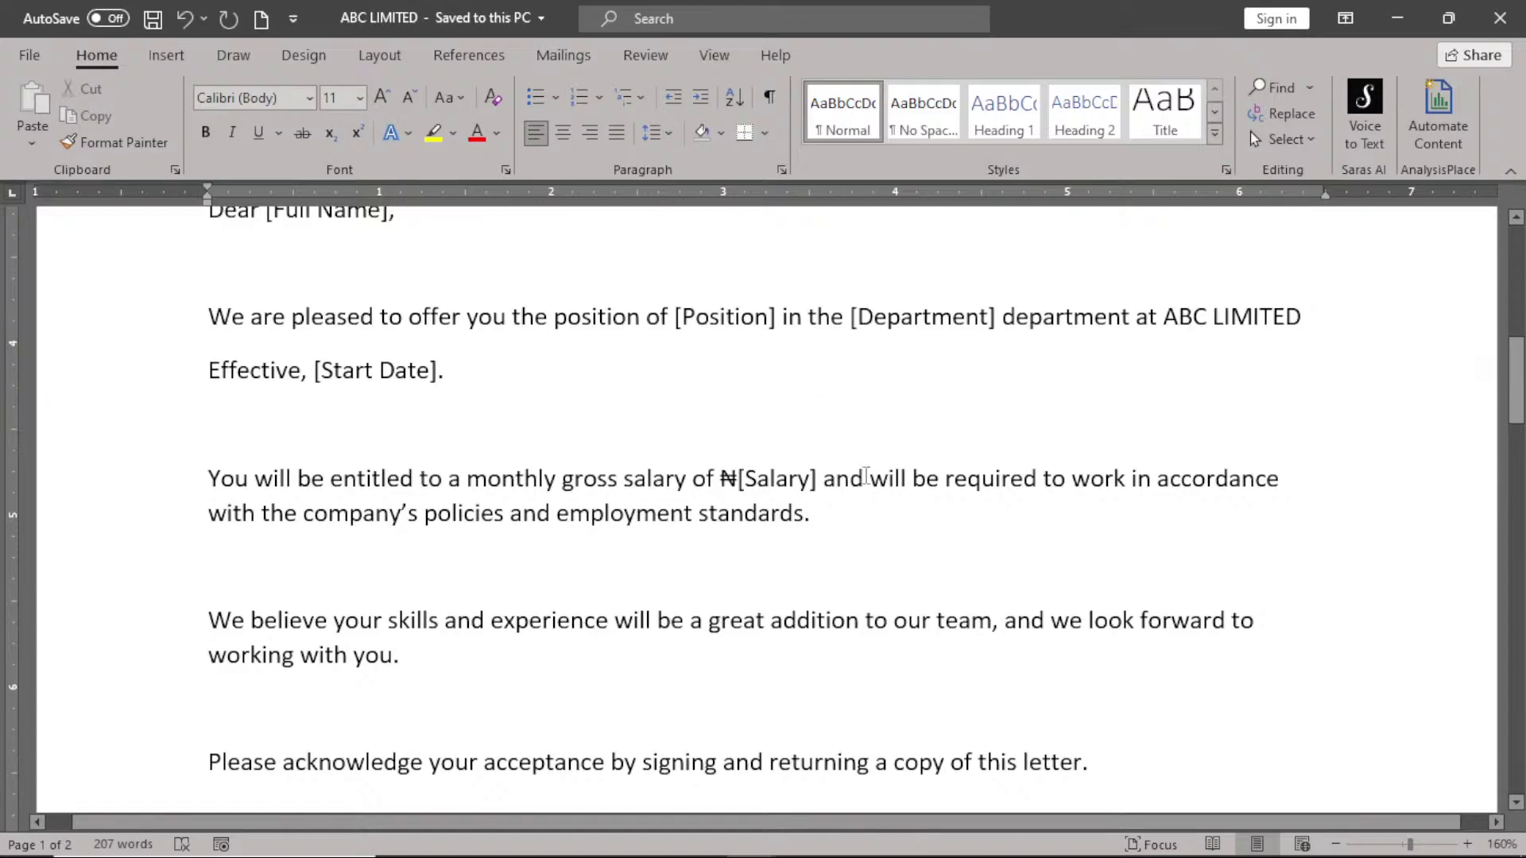
scroll(747, 572, "down", 3)
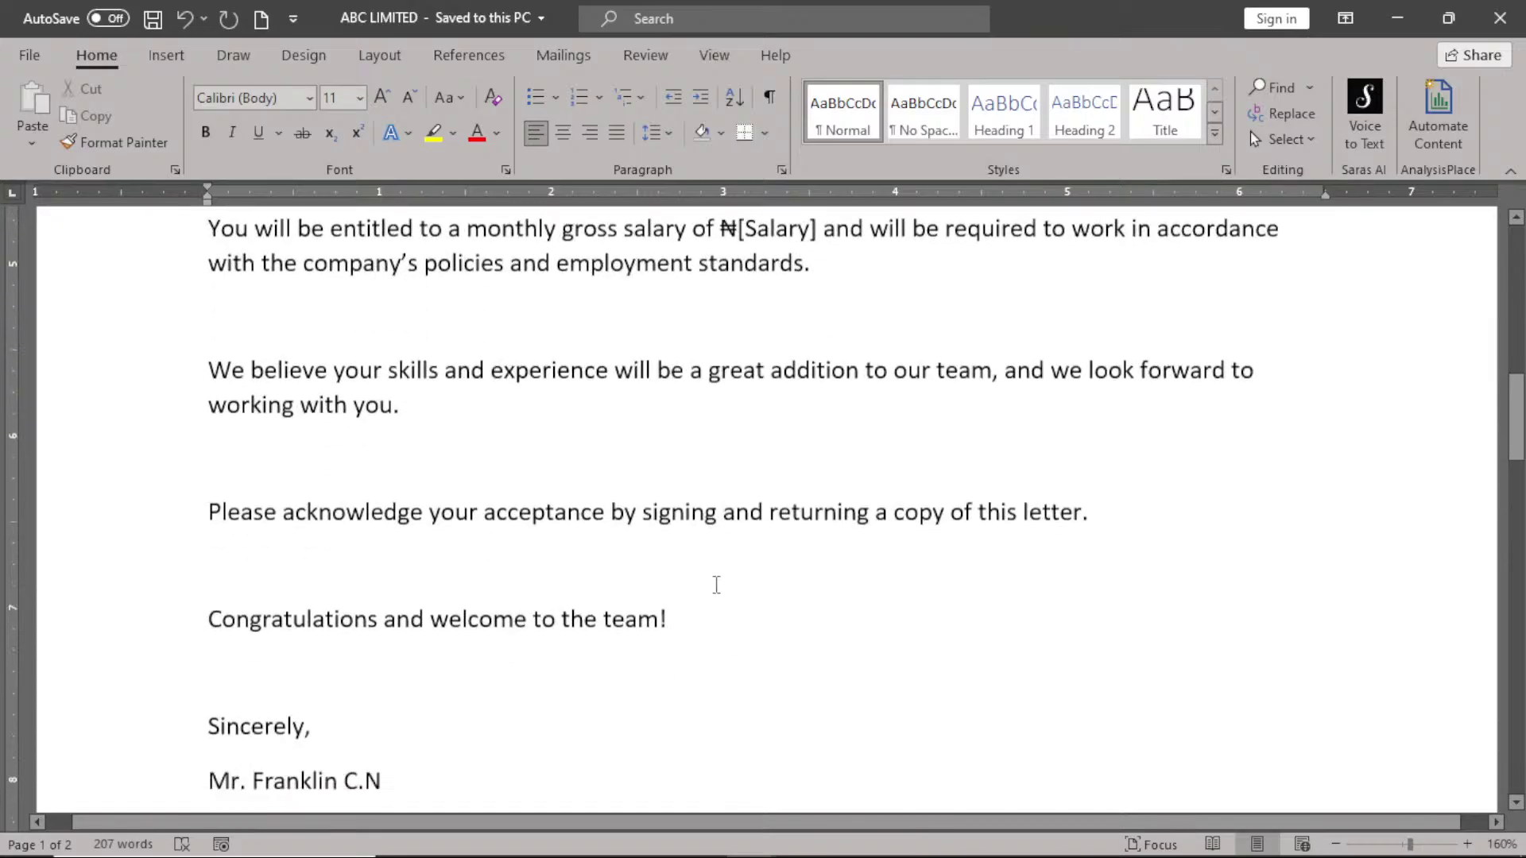
scroll(716, 585, "up", 3)
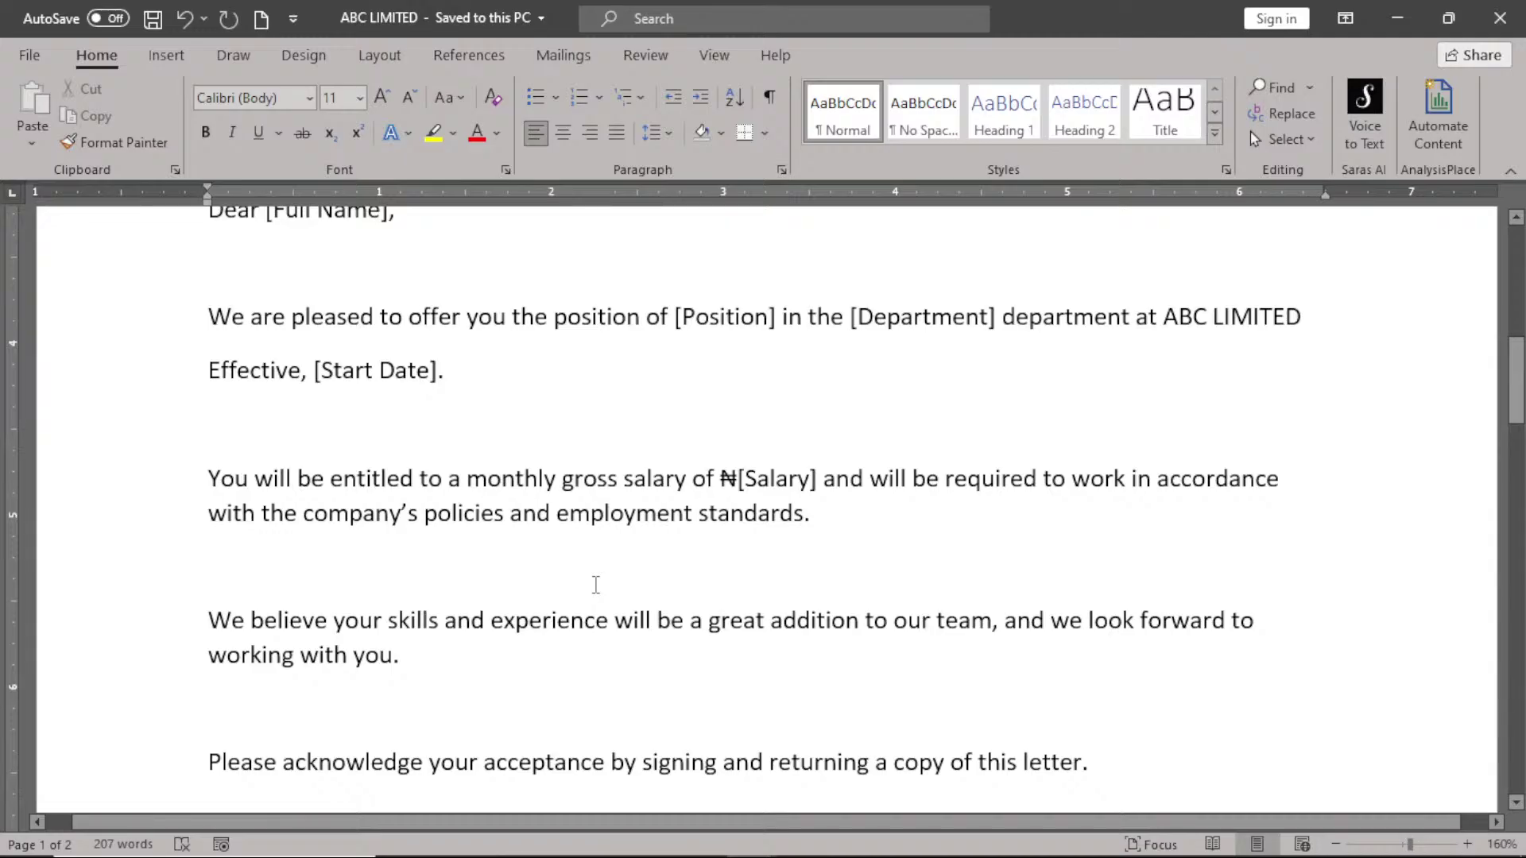
scroll(596, 585, "up", 5)
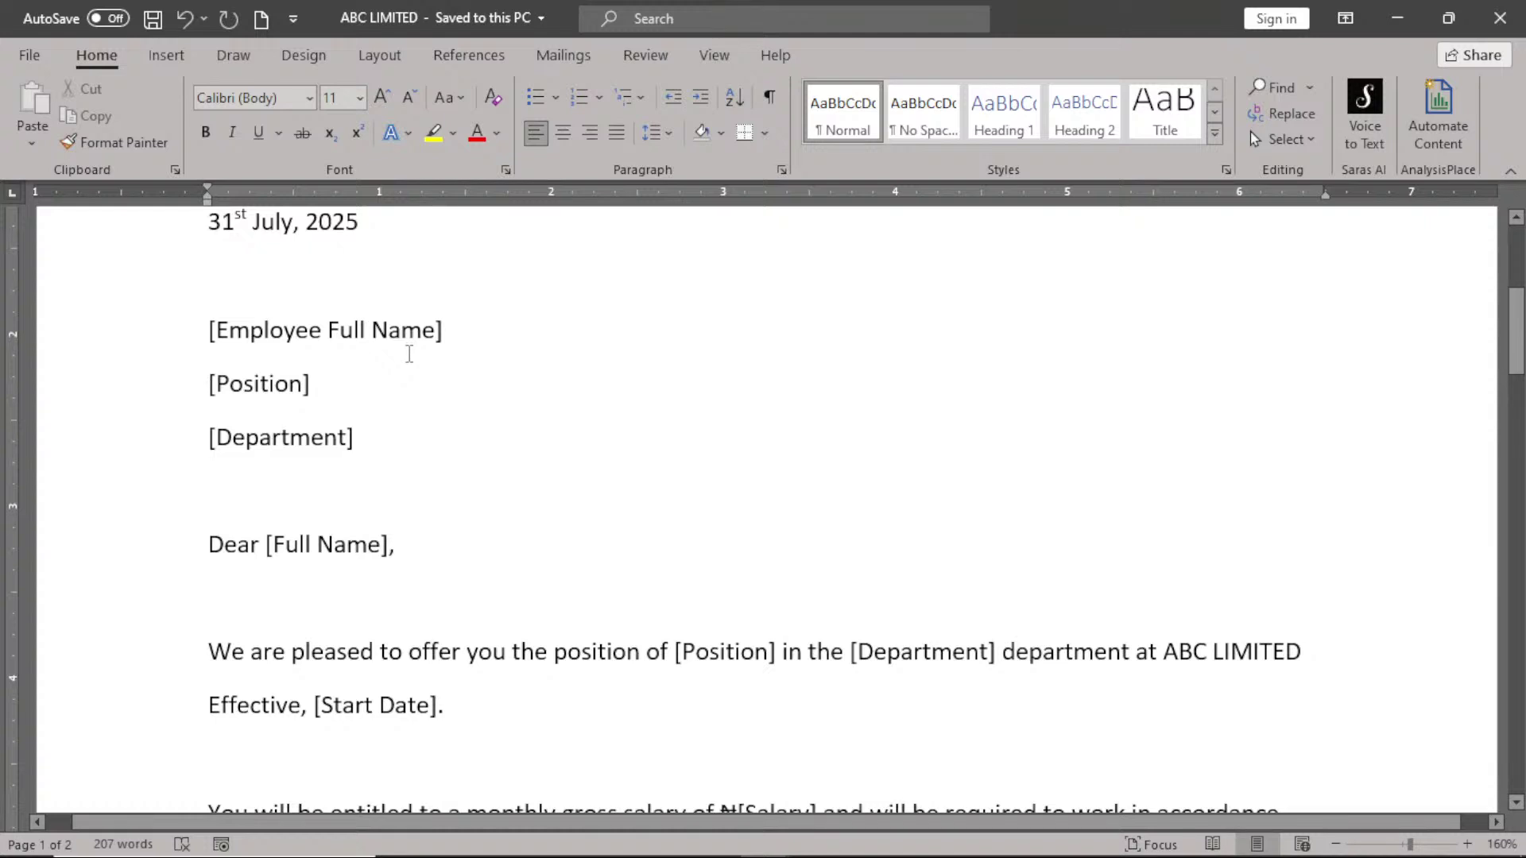
- Switch to the M.S WORD certificate design document and examine its layout and the NAME OF AWARDEE text box
mouse_move(827, 850)
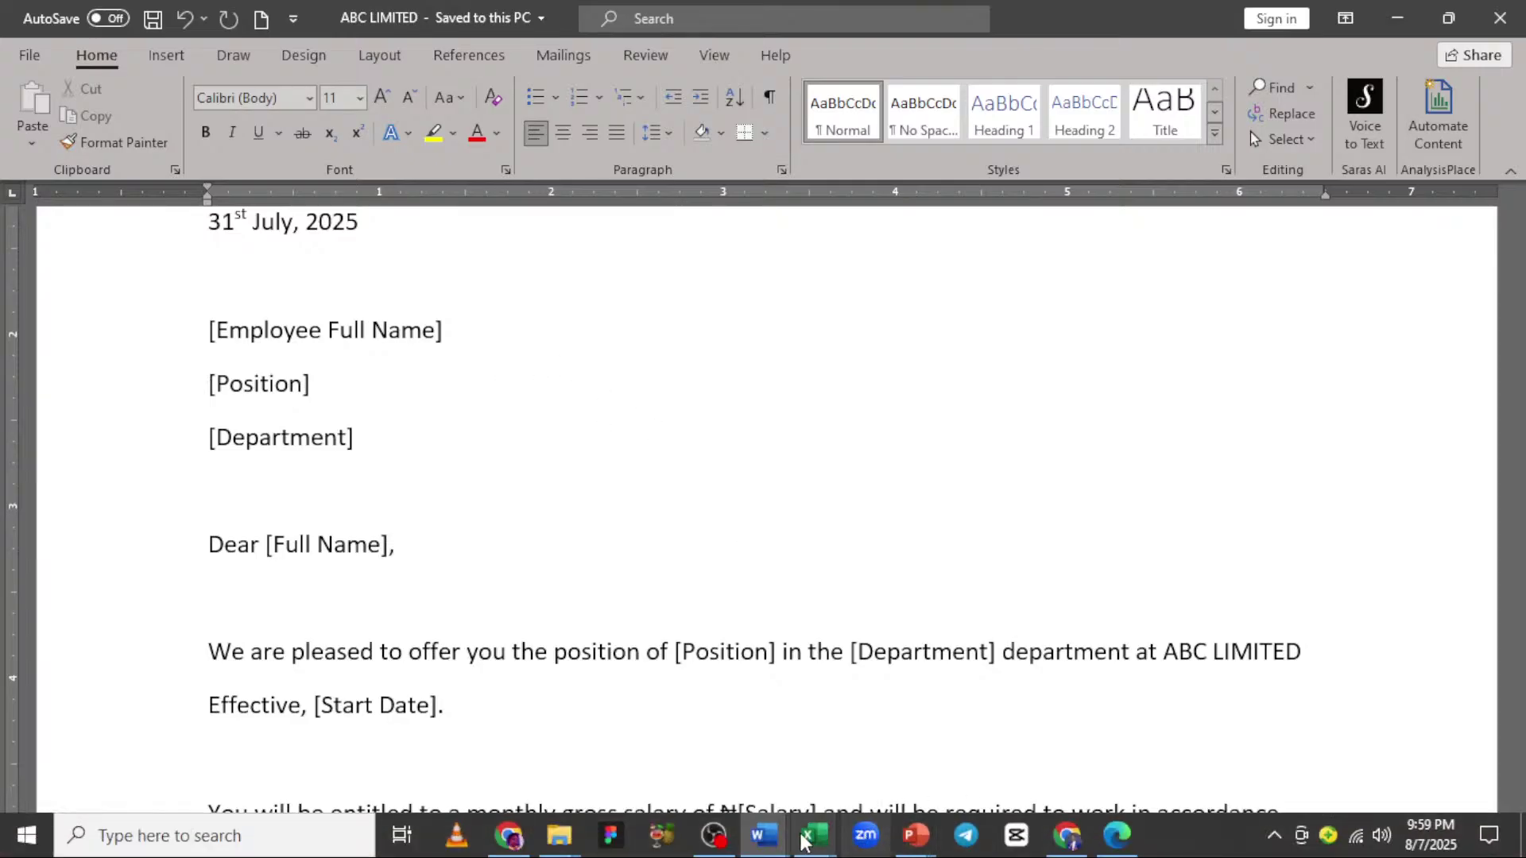
mouse_move(763, 851)
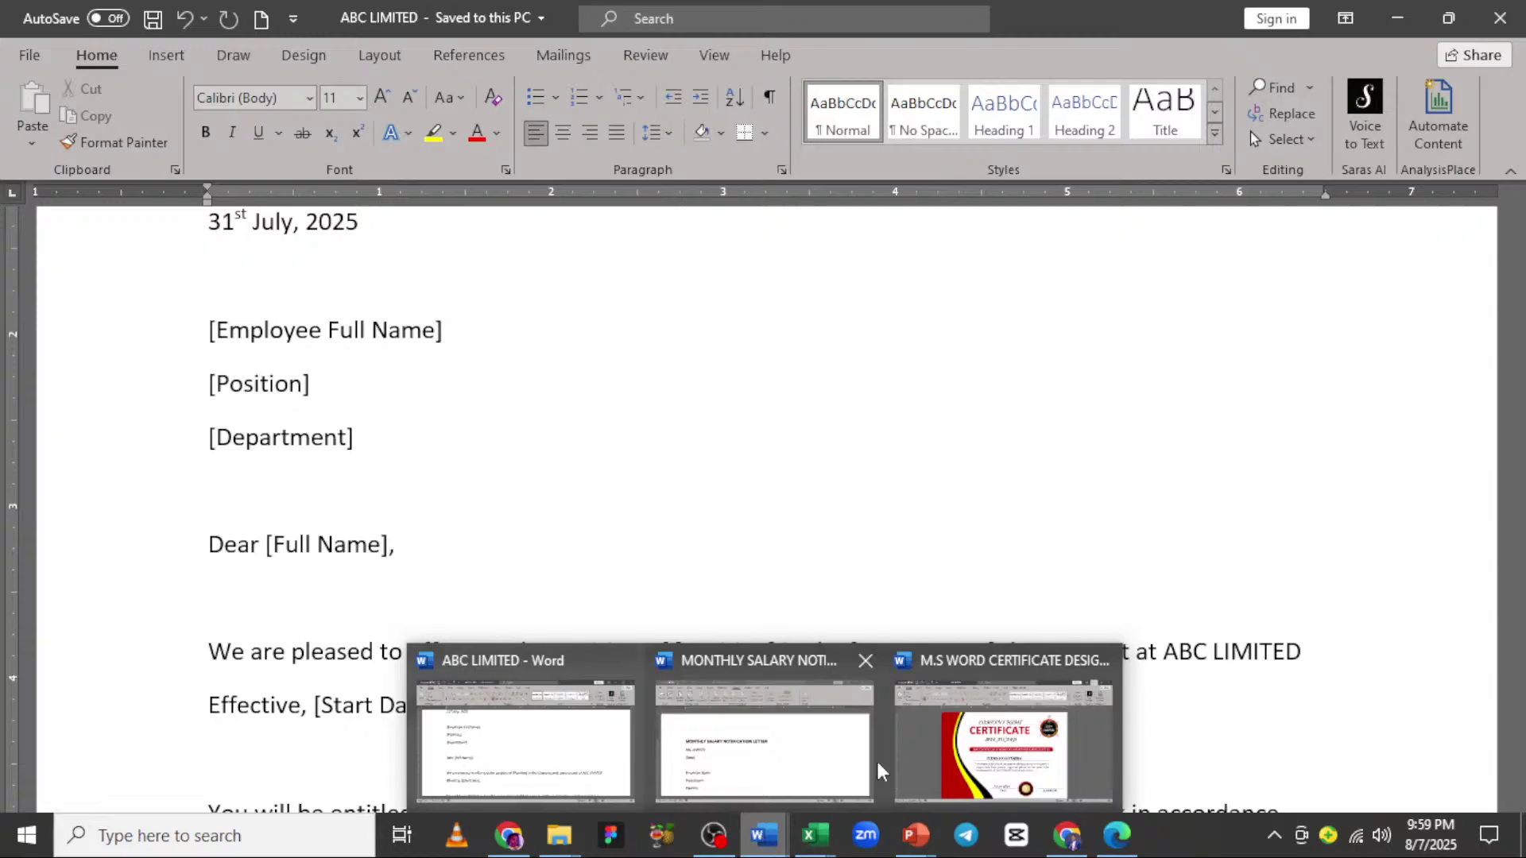
left_click(962, 767)
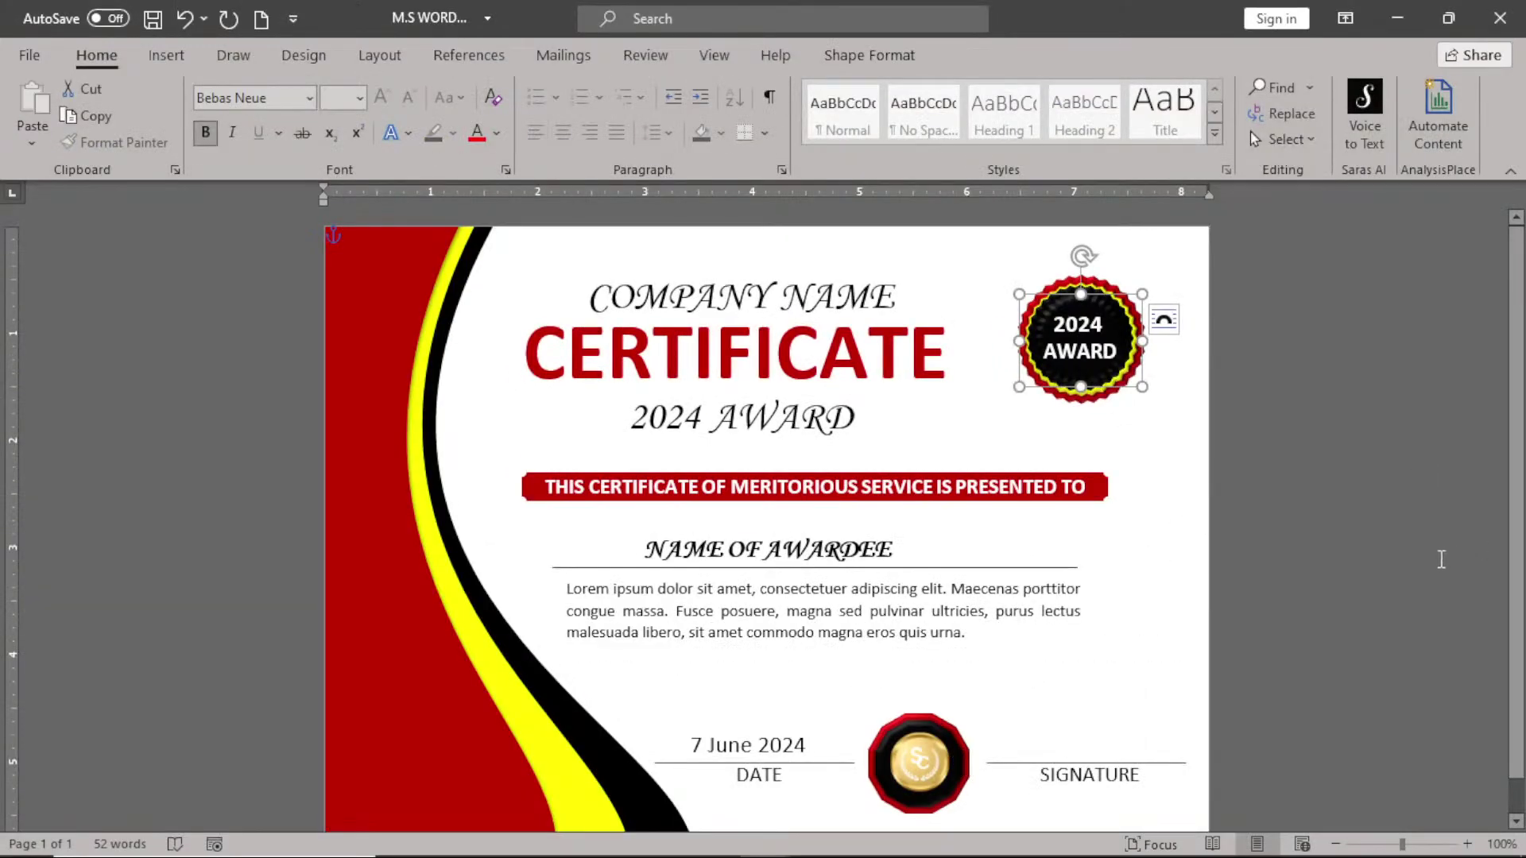
left_click(1195, 527)
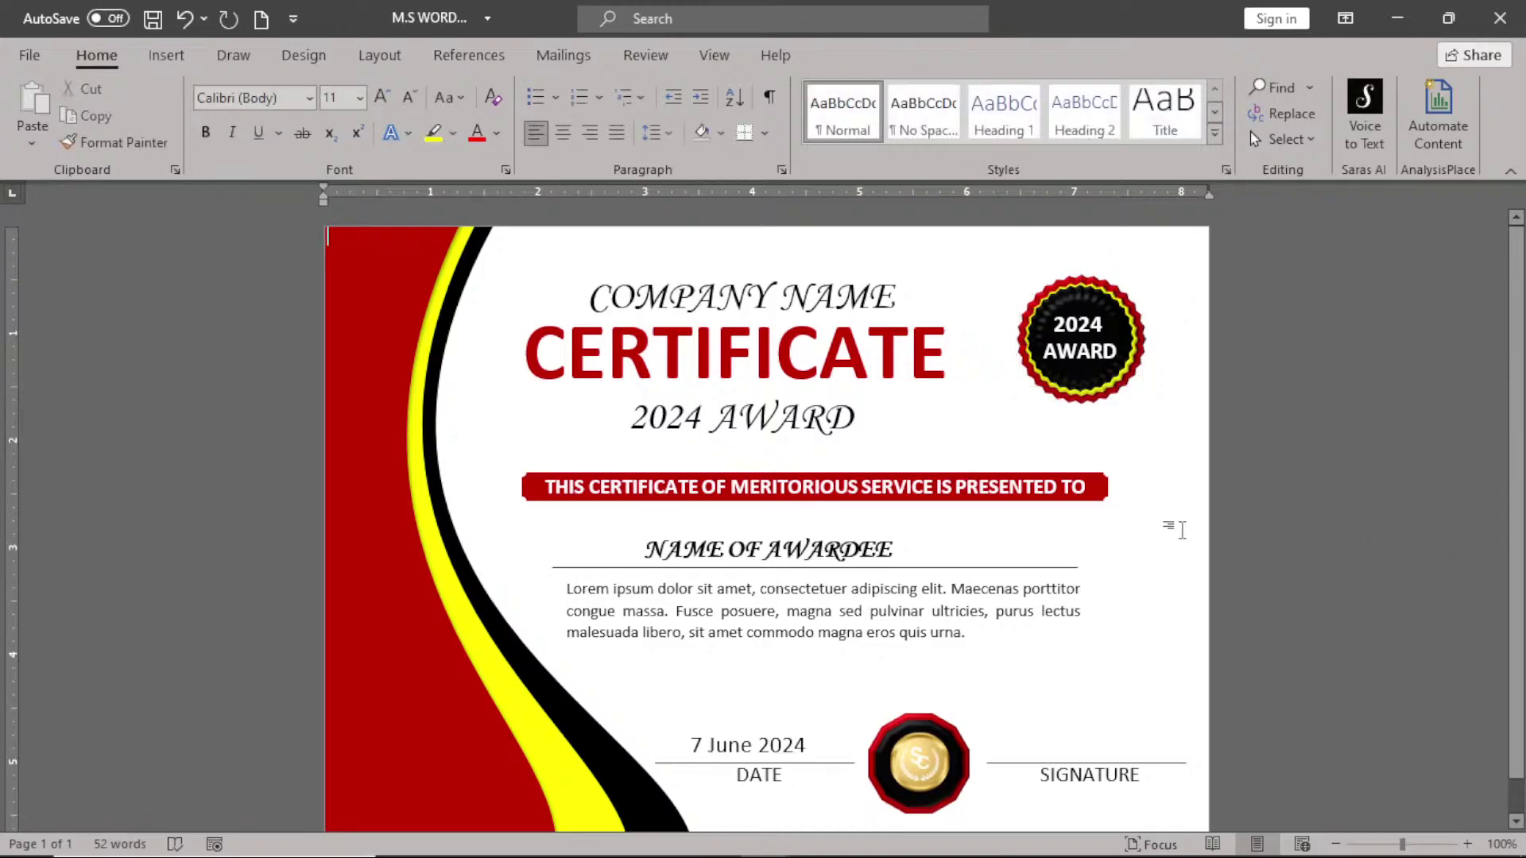
left_click(894, 548)
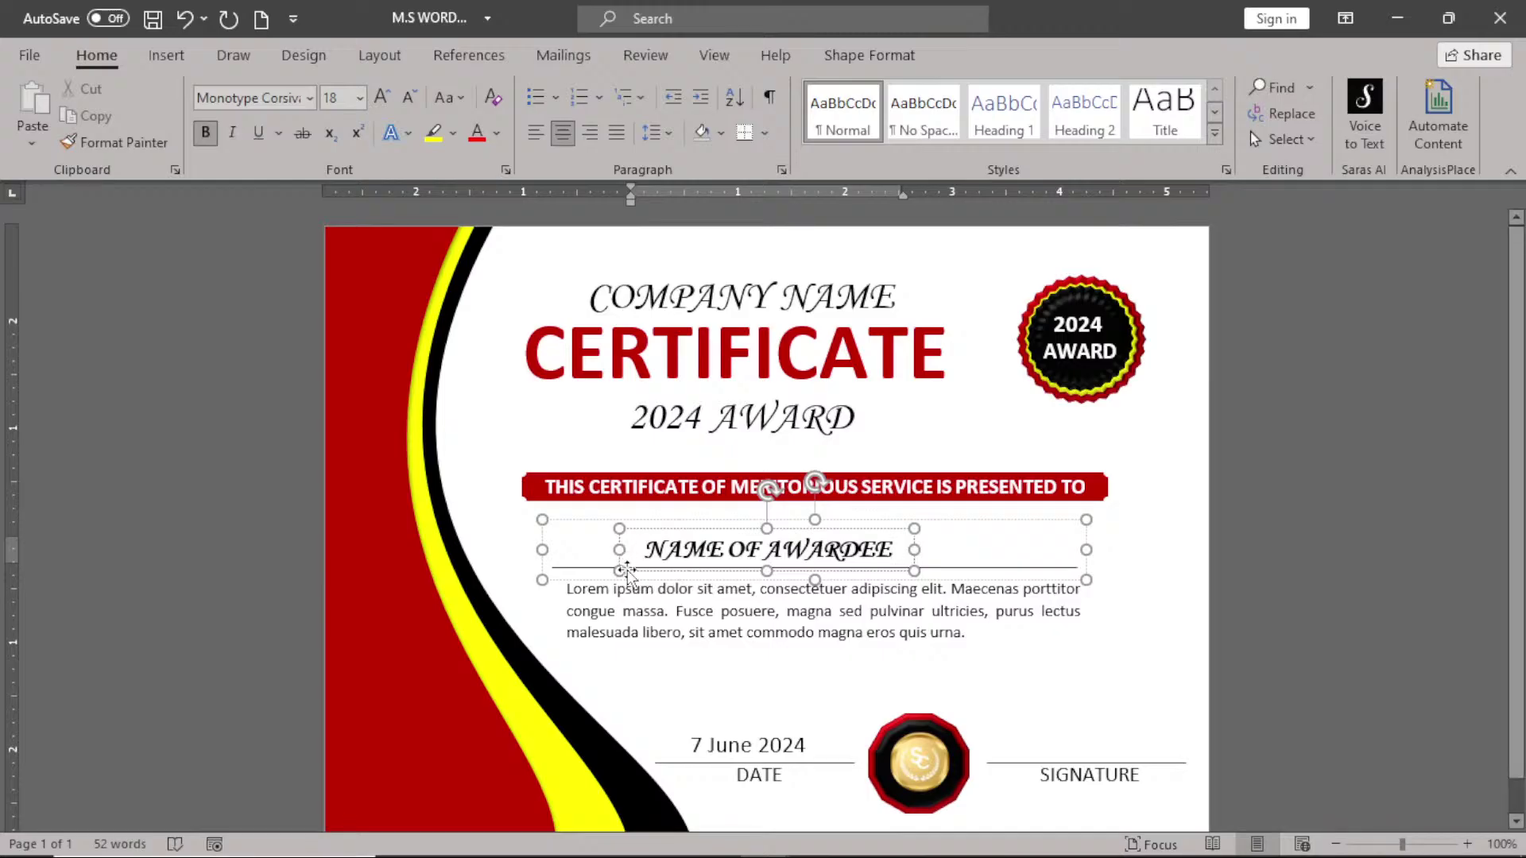
mouse_move(811, 843)
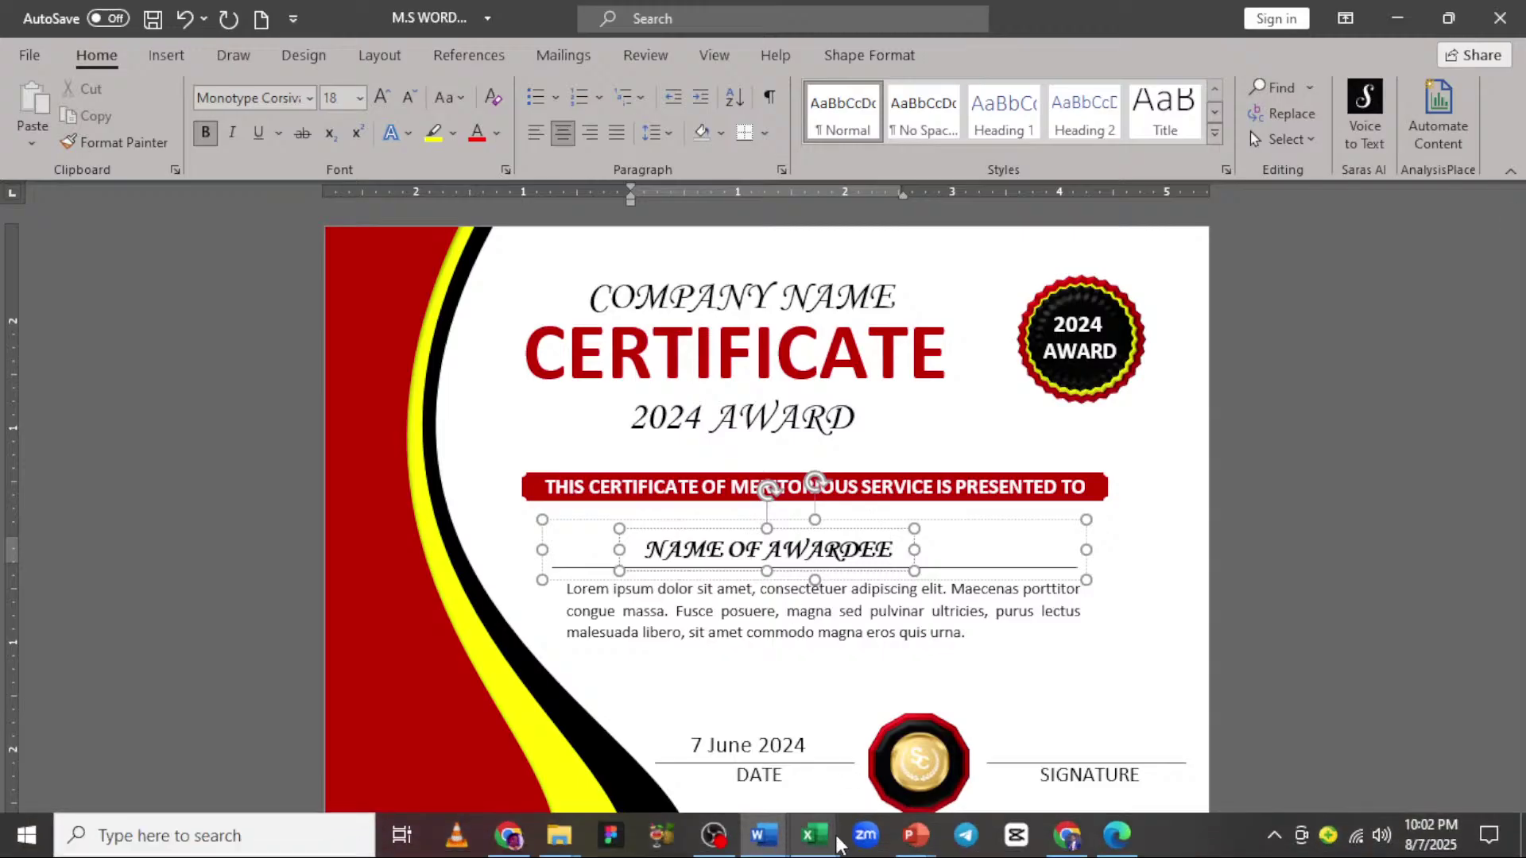
left_click(505, 414)
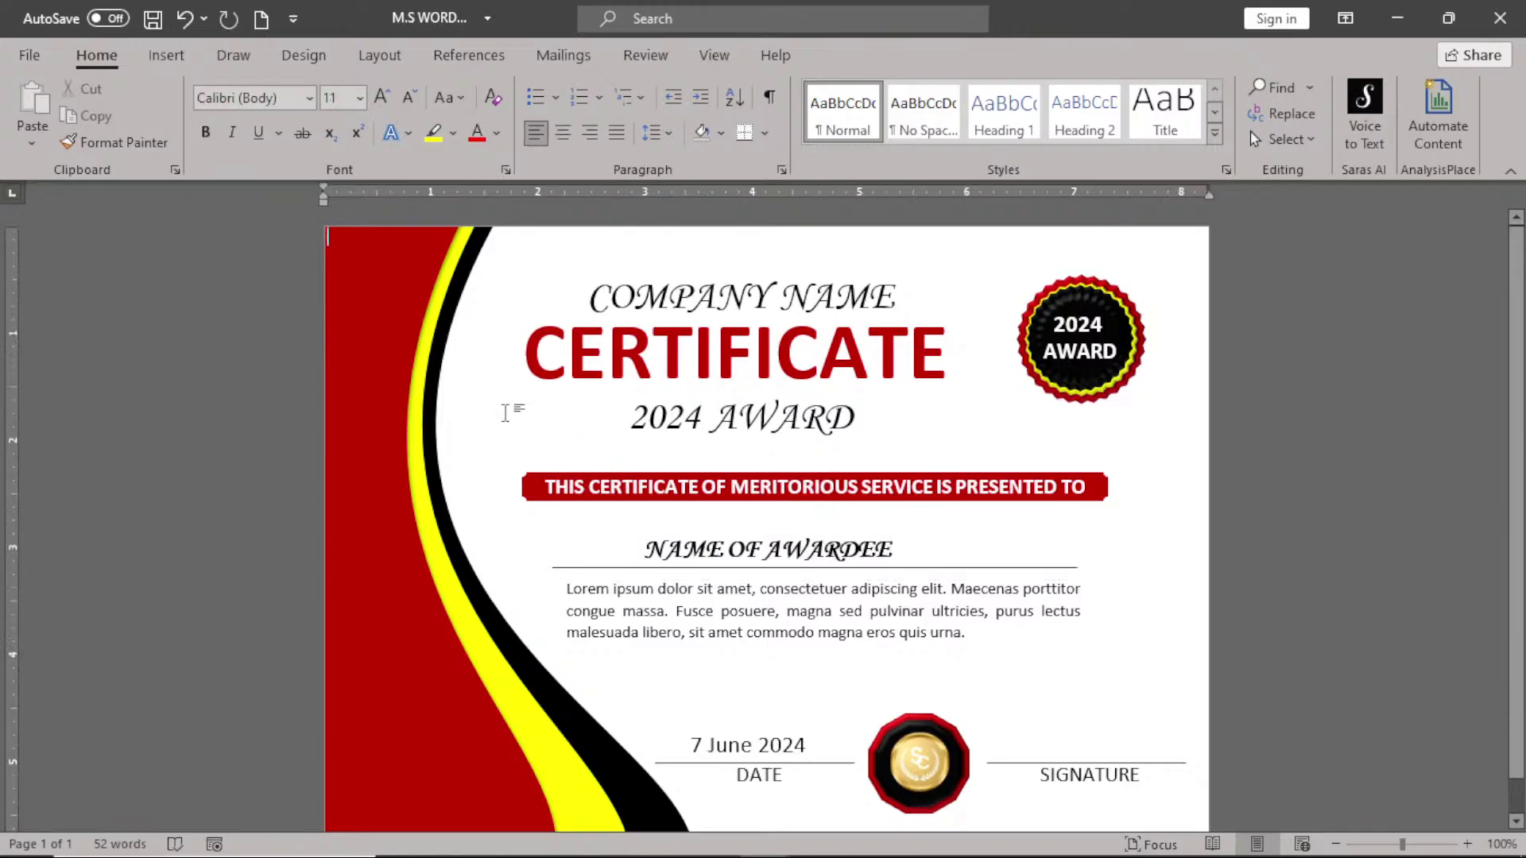
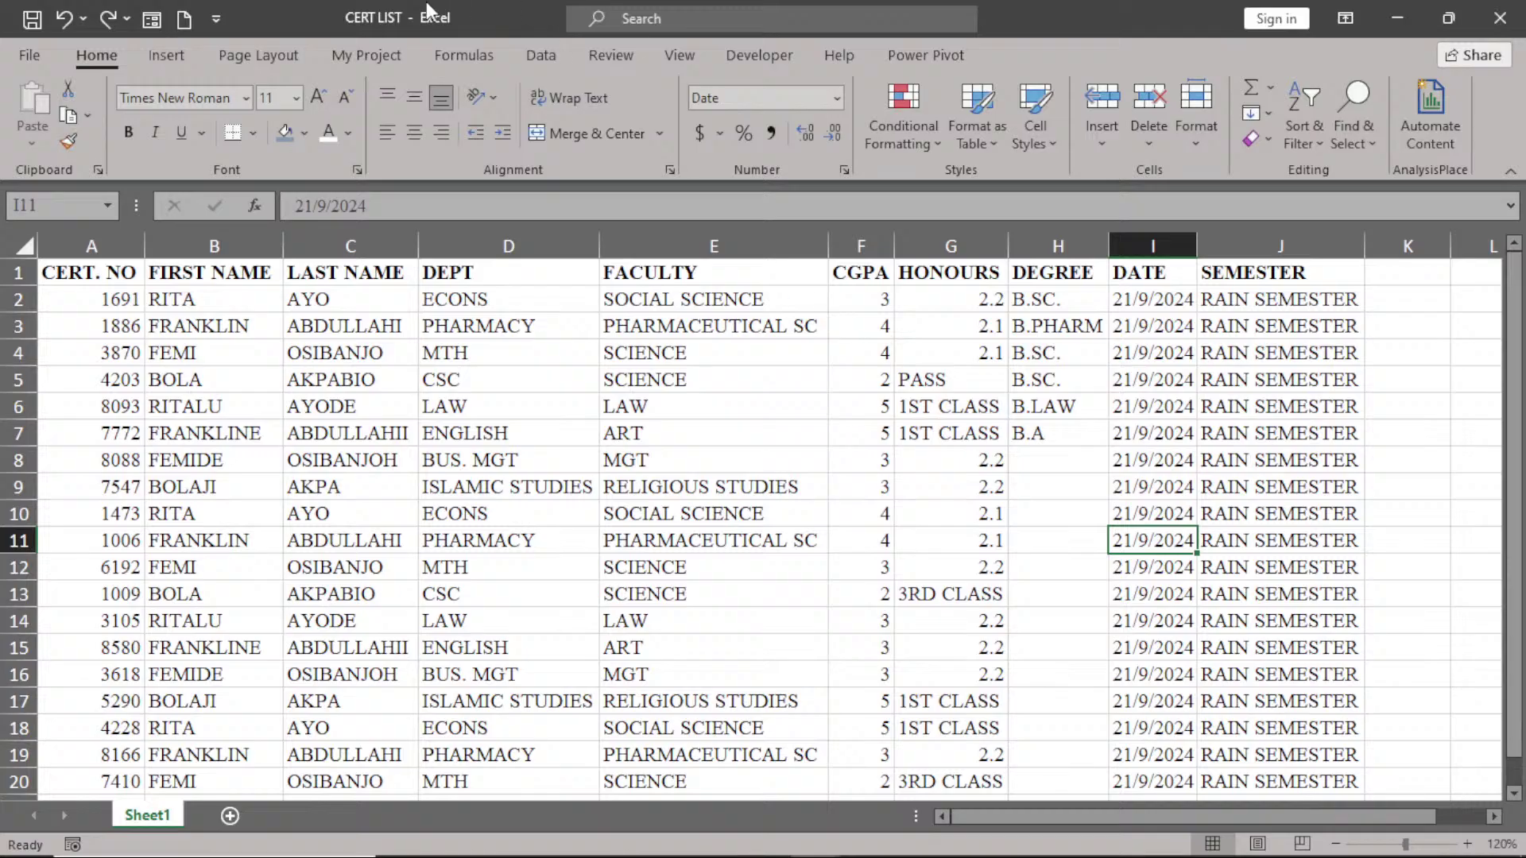
- Save a copy of the CERT LIST workbook to the Desktop as CERT LIST 2 and look over its rows
left_click(29, 56)
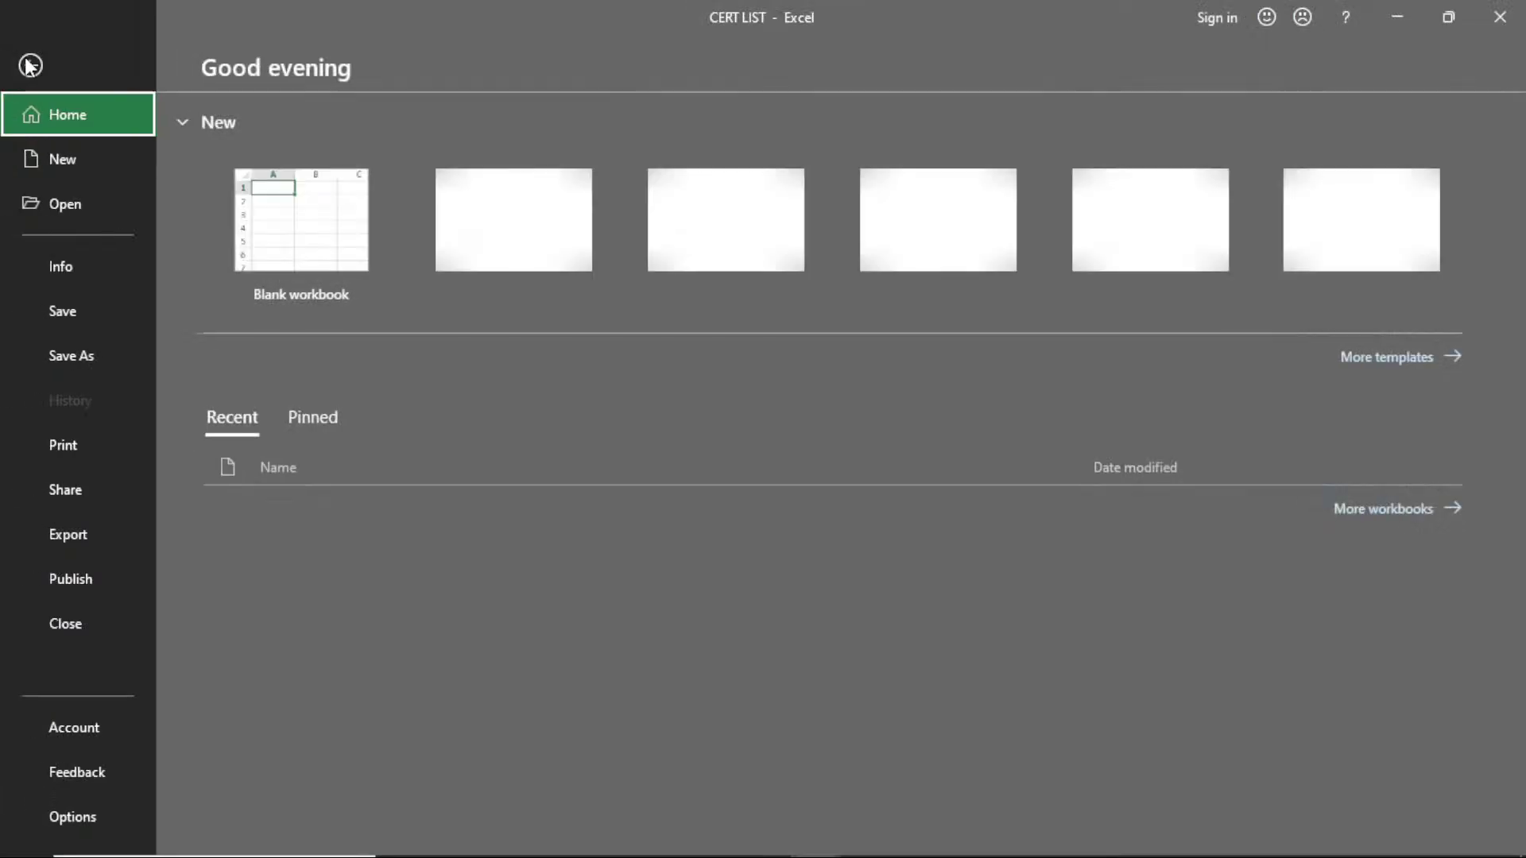
left_click(63, 355)
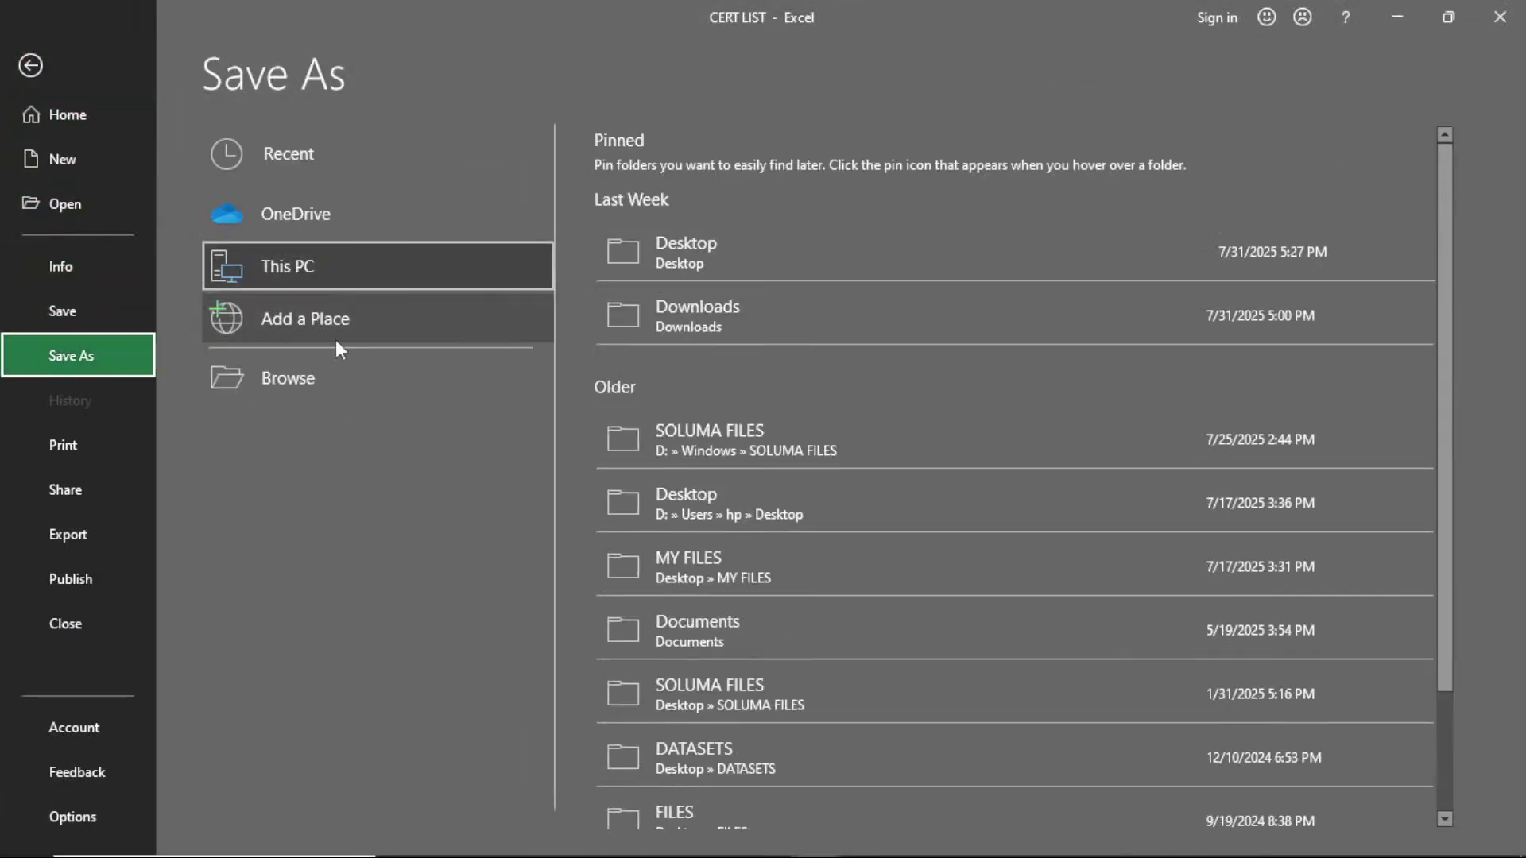
left_click(708, 251)
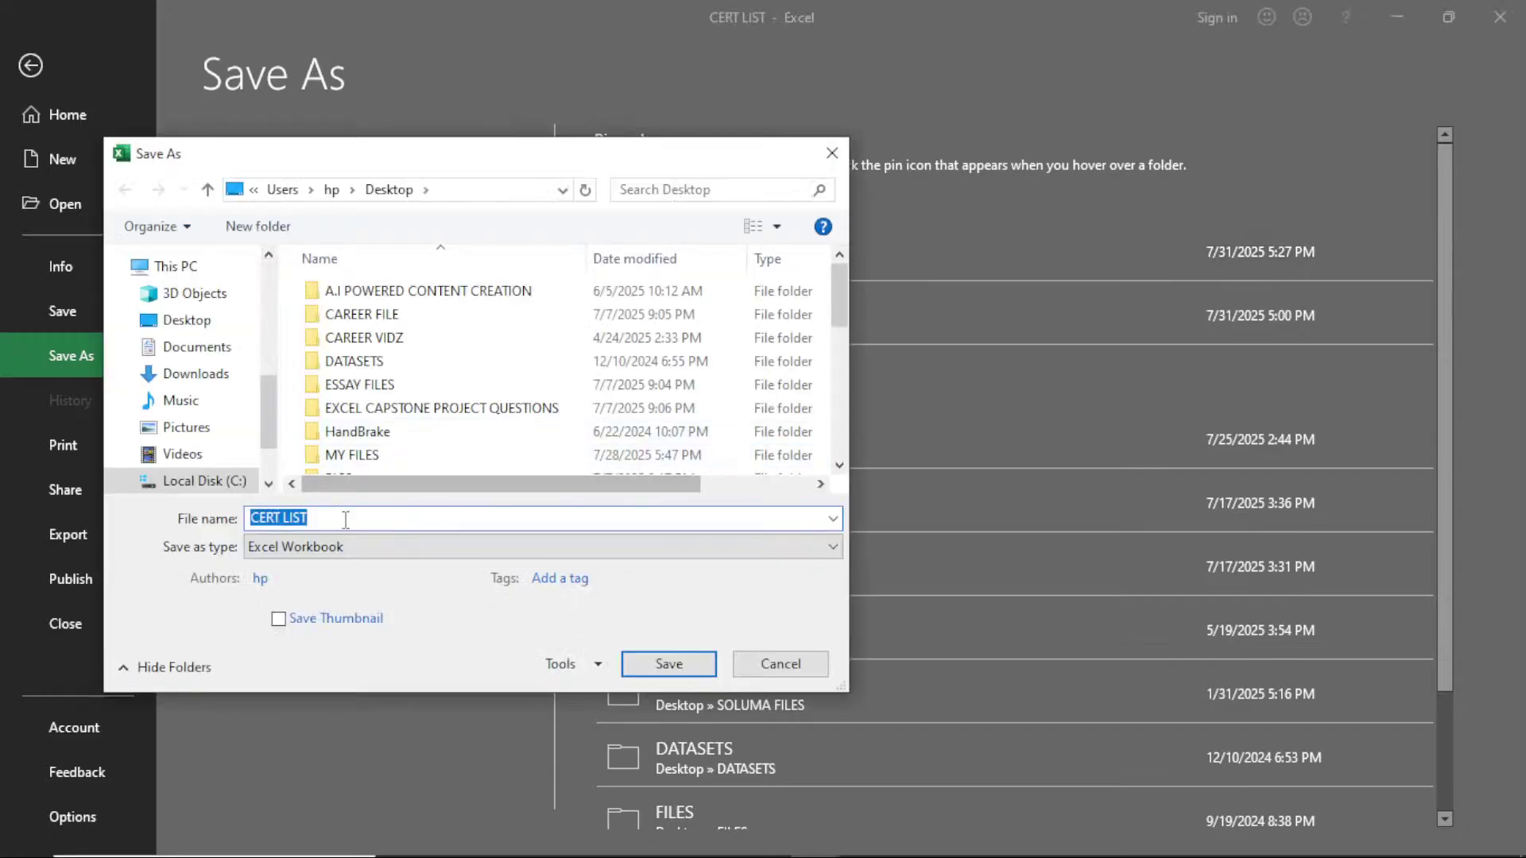
left_click(346, 519)
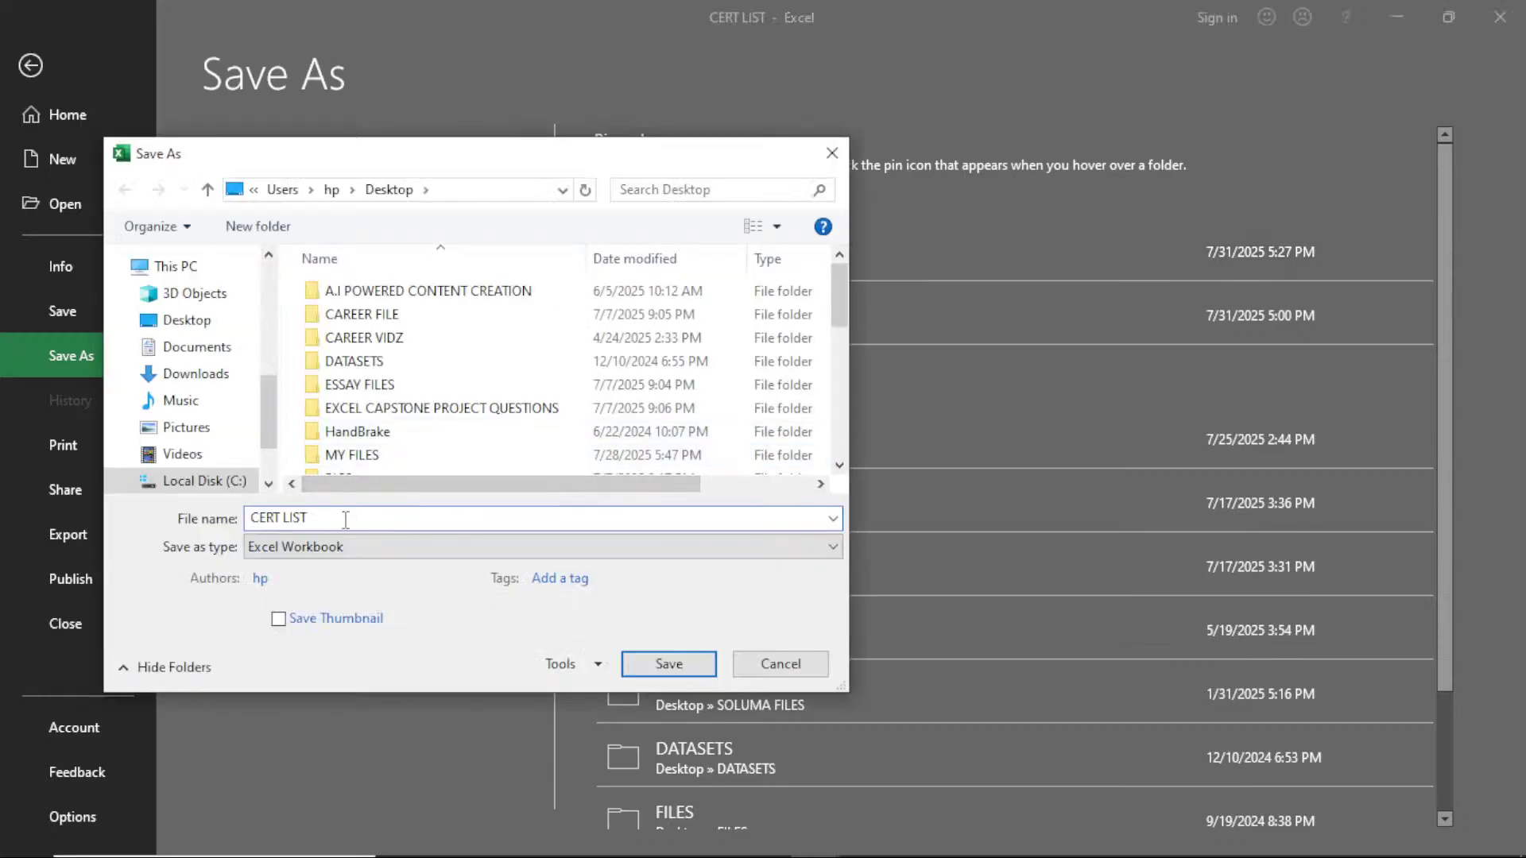
type("2")
key("Return")
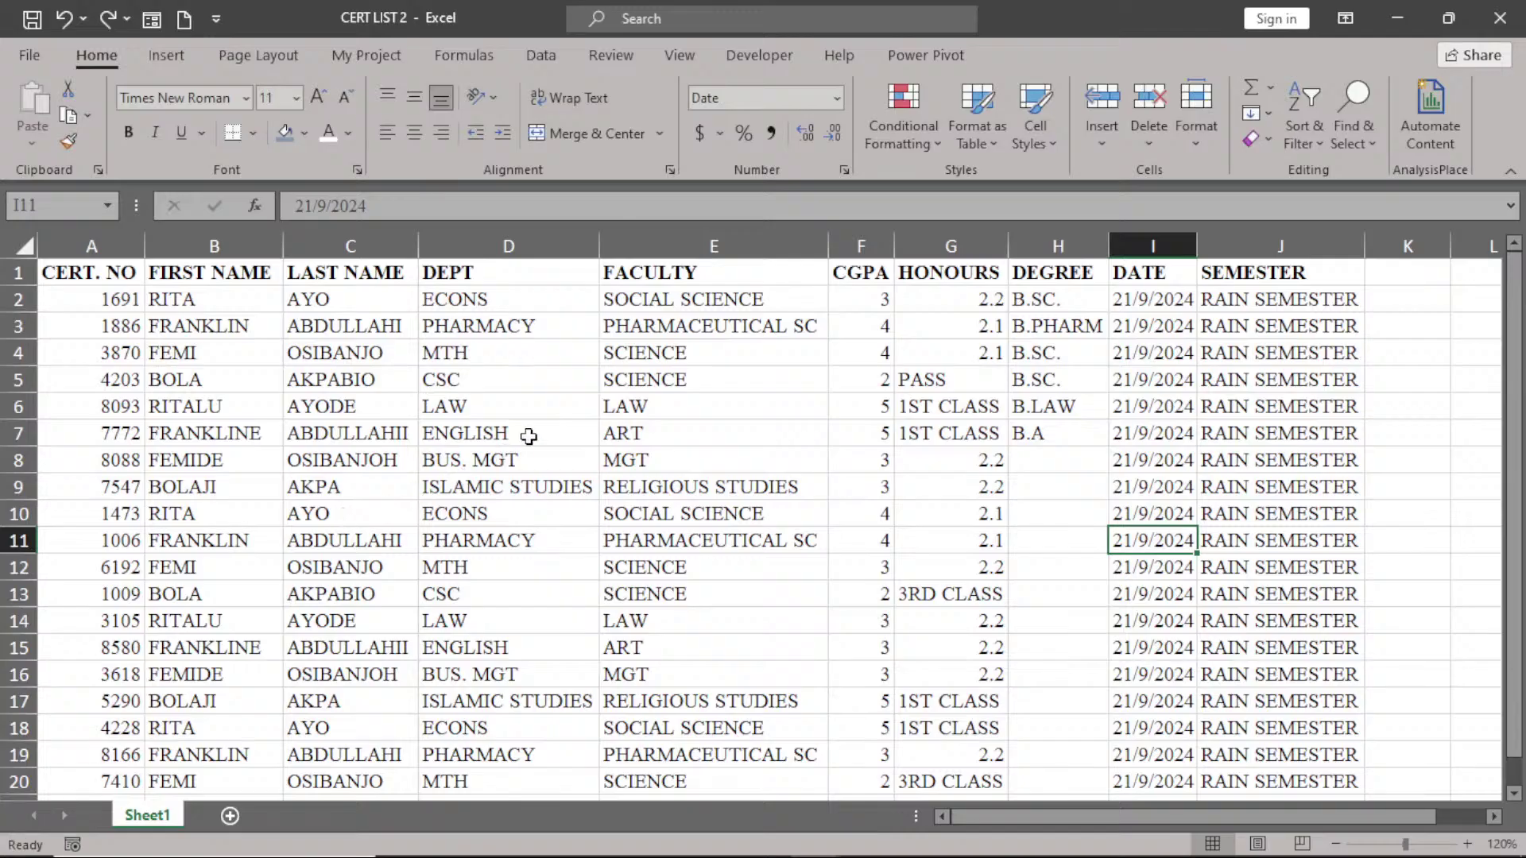
left_click_drag(1514, 375, 1518, 450)
- Switch to the Word certificate document and choose the existing list CERT LIST 2 from the Desktop as its mail merge recipients
mouse_move(744, 849)
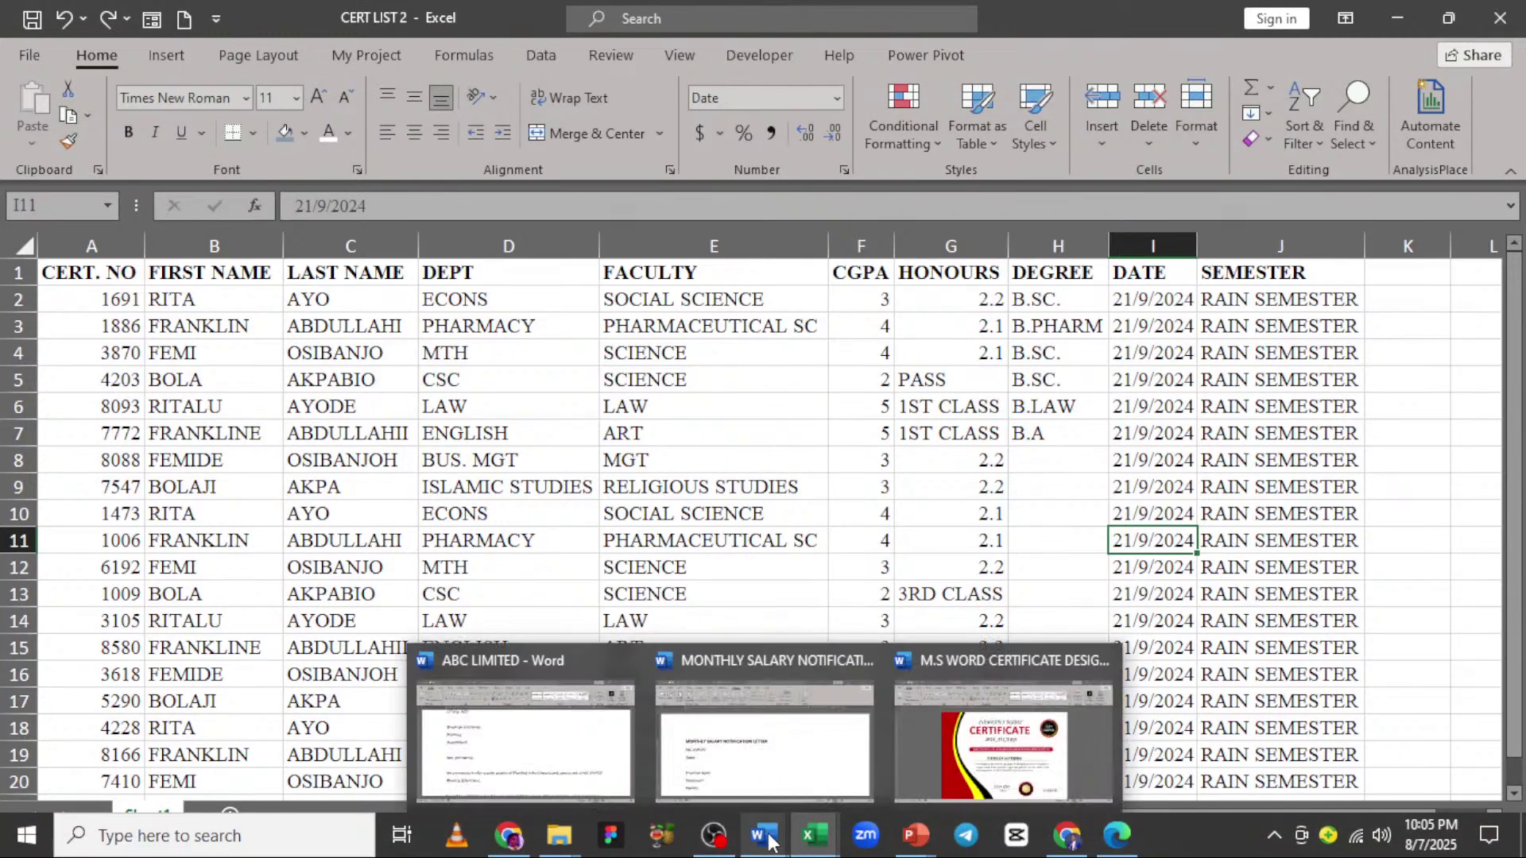
left_click(954, 775)
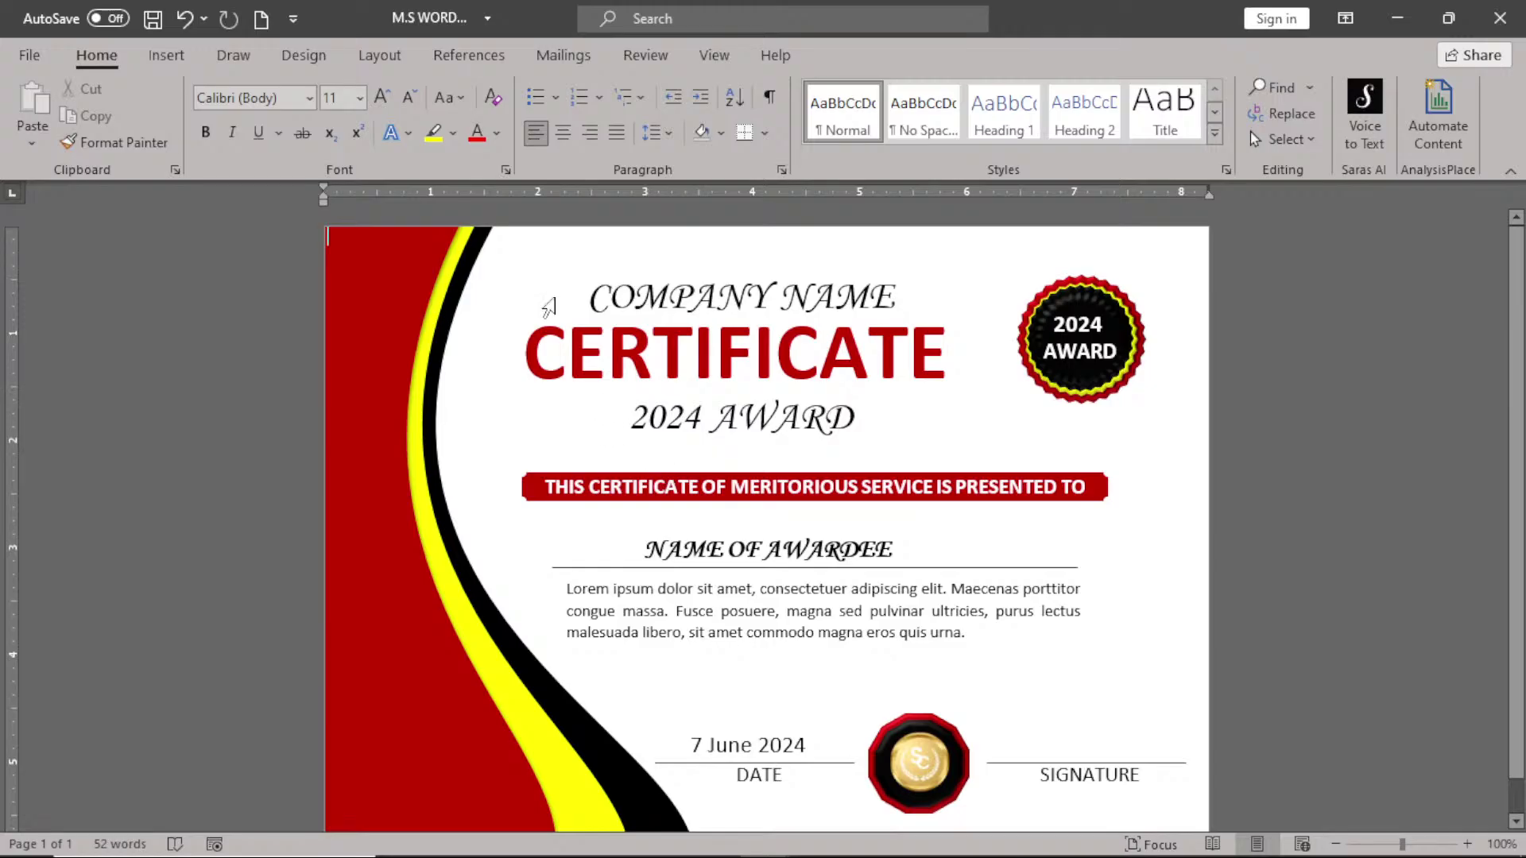
left_click(563, 56)
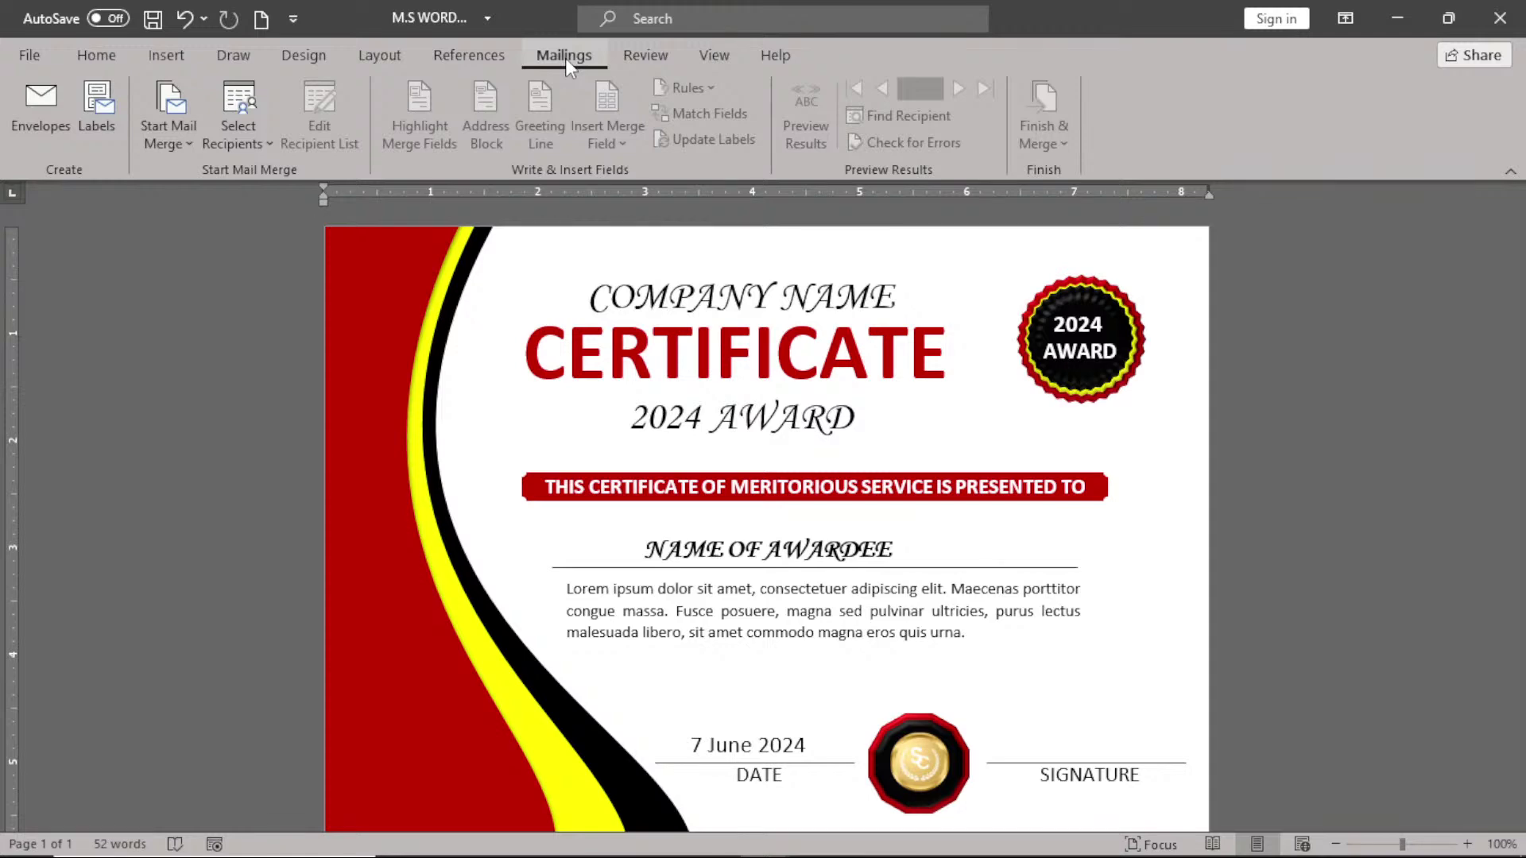
left_click(236, 132)
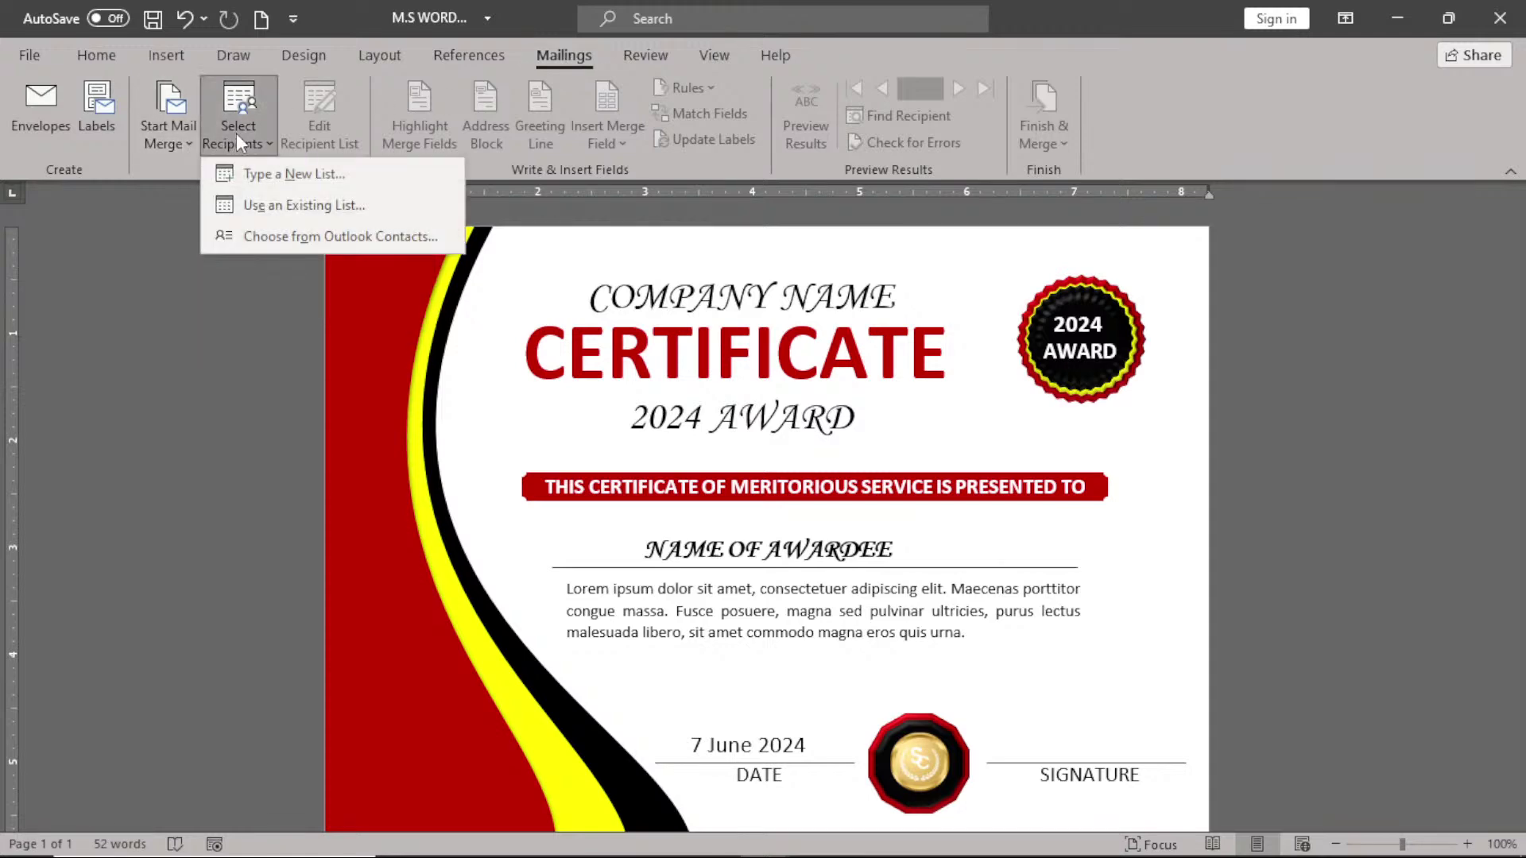
left_click(267, 203)
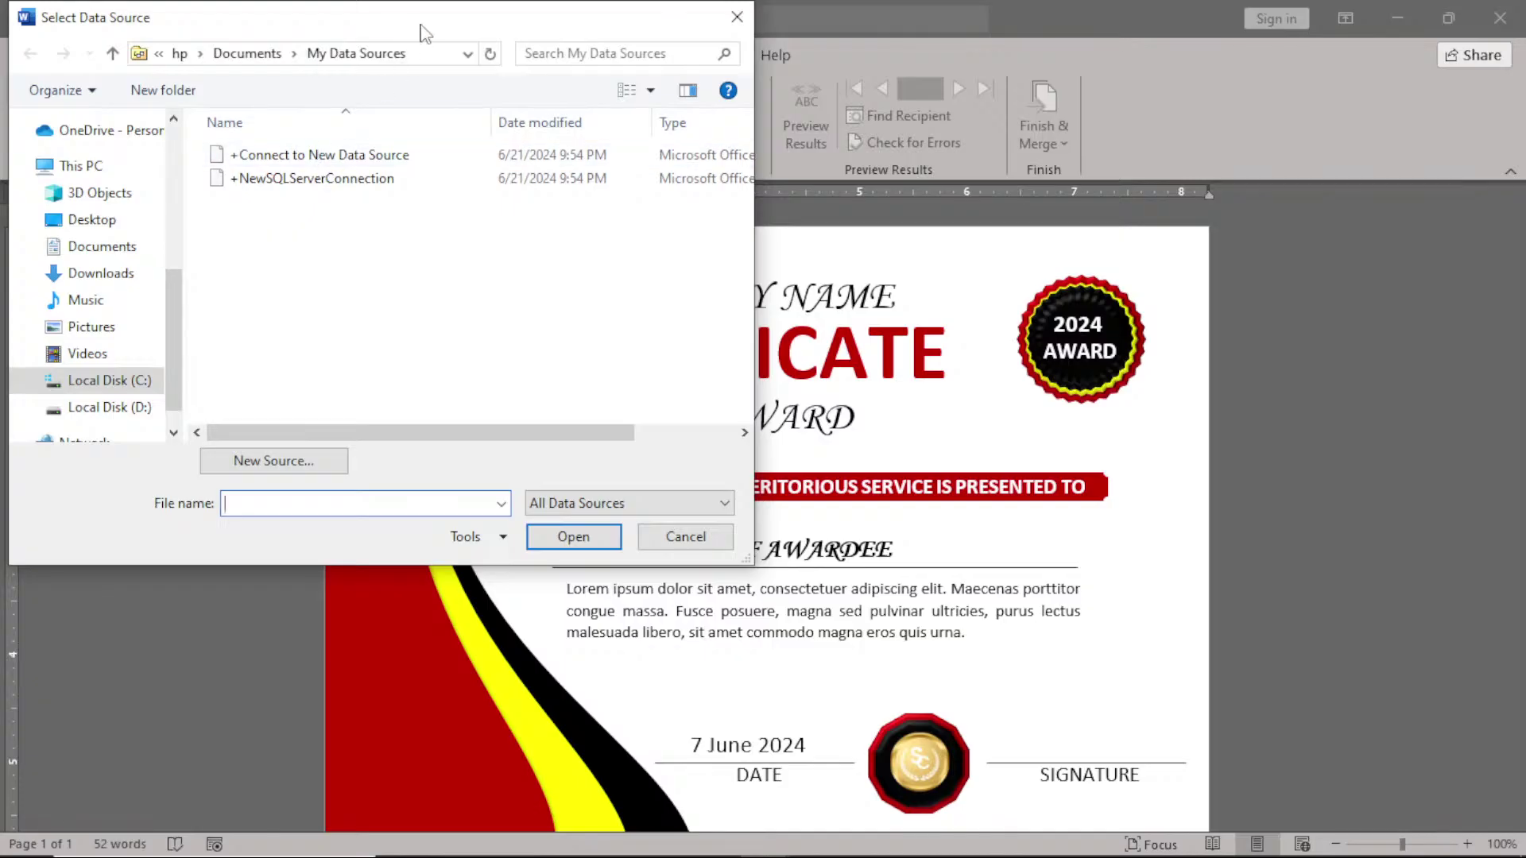
left_click(92, 221)
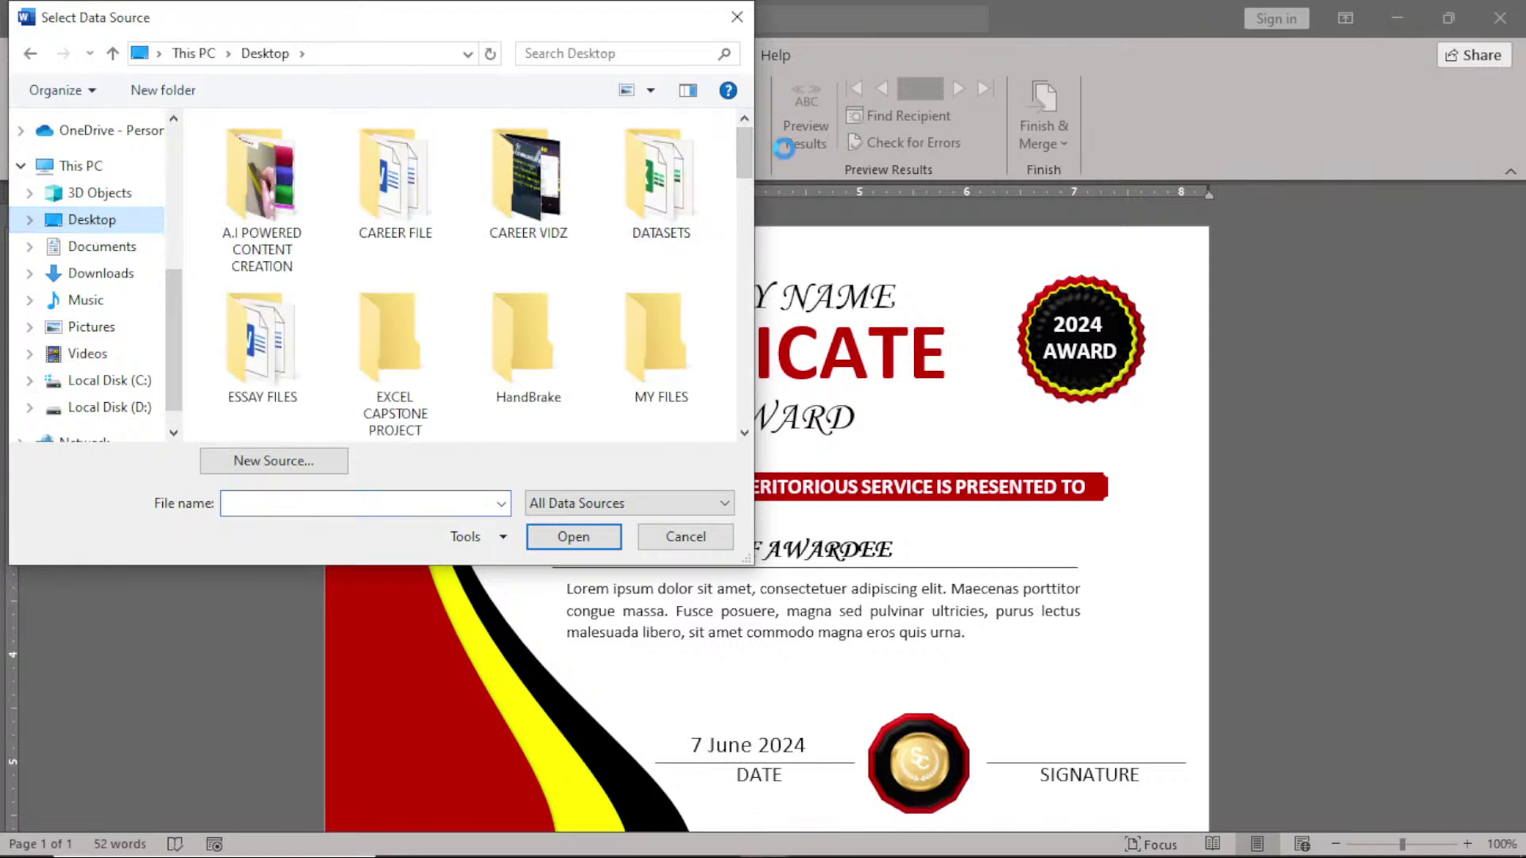
left_click_drag(745, 171, 738, 251)
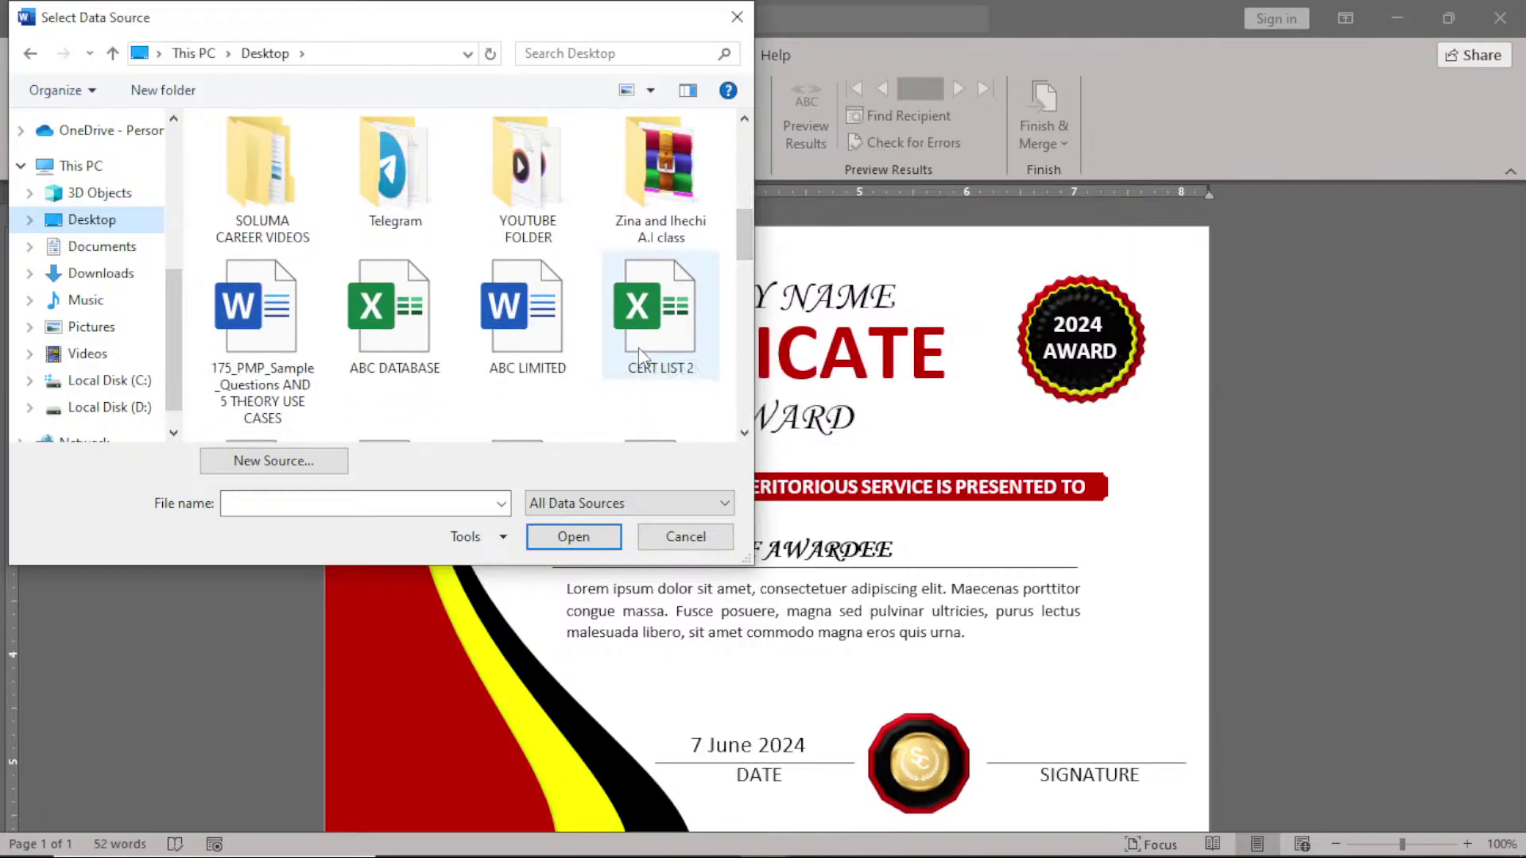
left_click(693, 325)
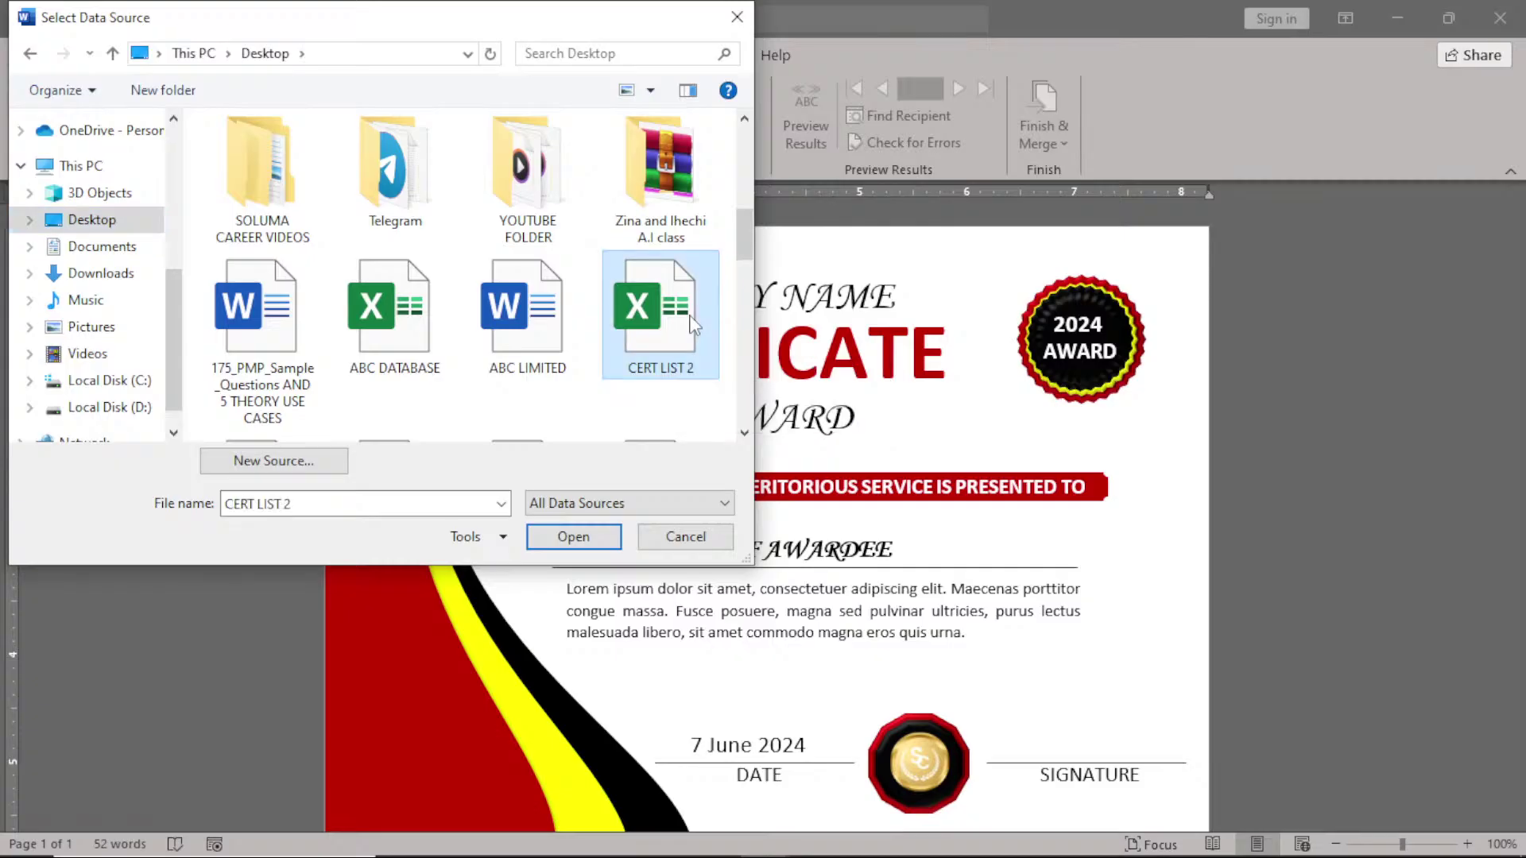
left_click(582, 539)
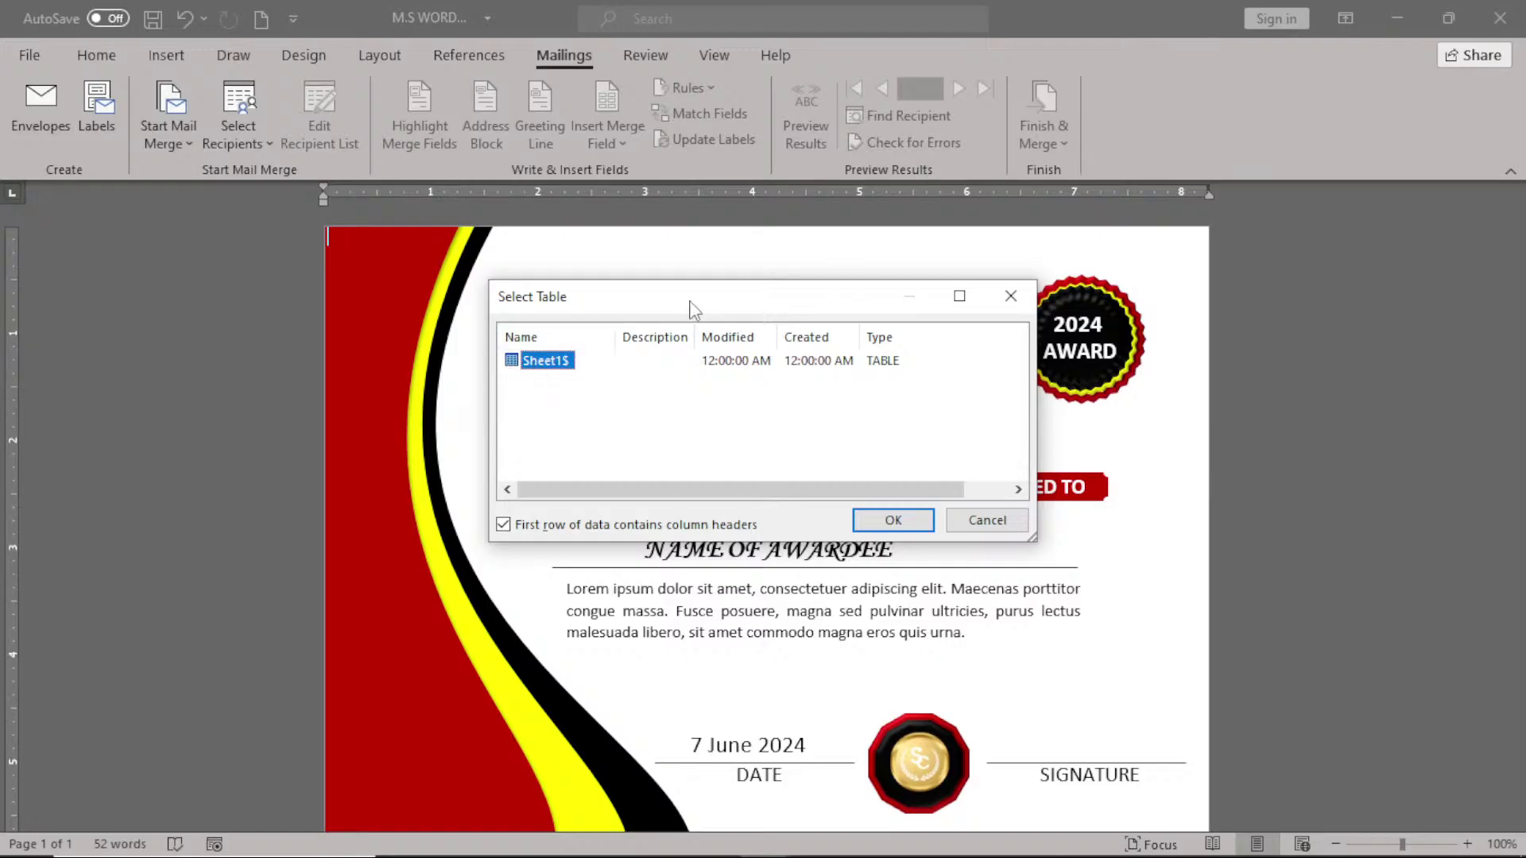
- Use the Sheet1$ table as the recipient source, with the first row of data treated as column headers
left_click_drag(689, 303, 709, 217)
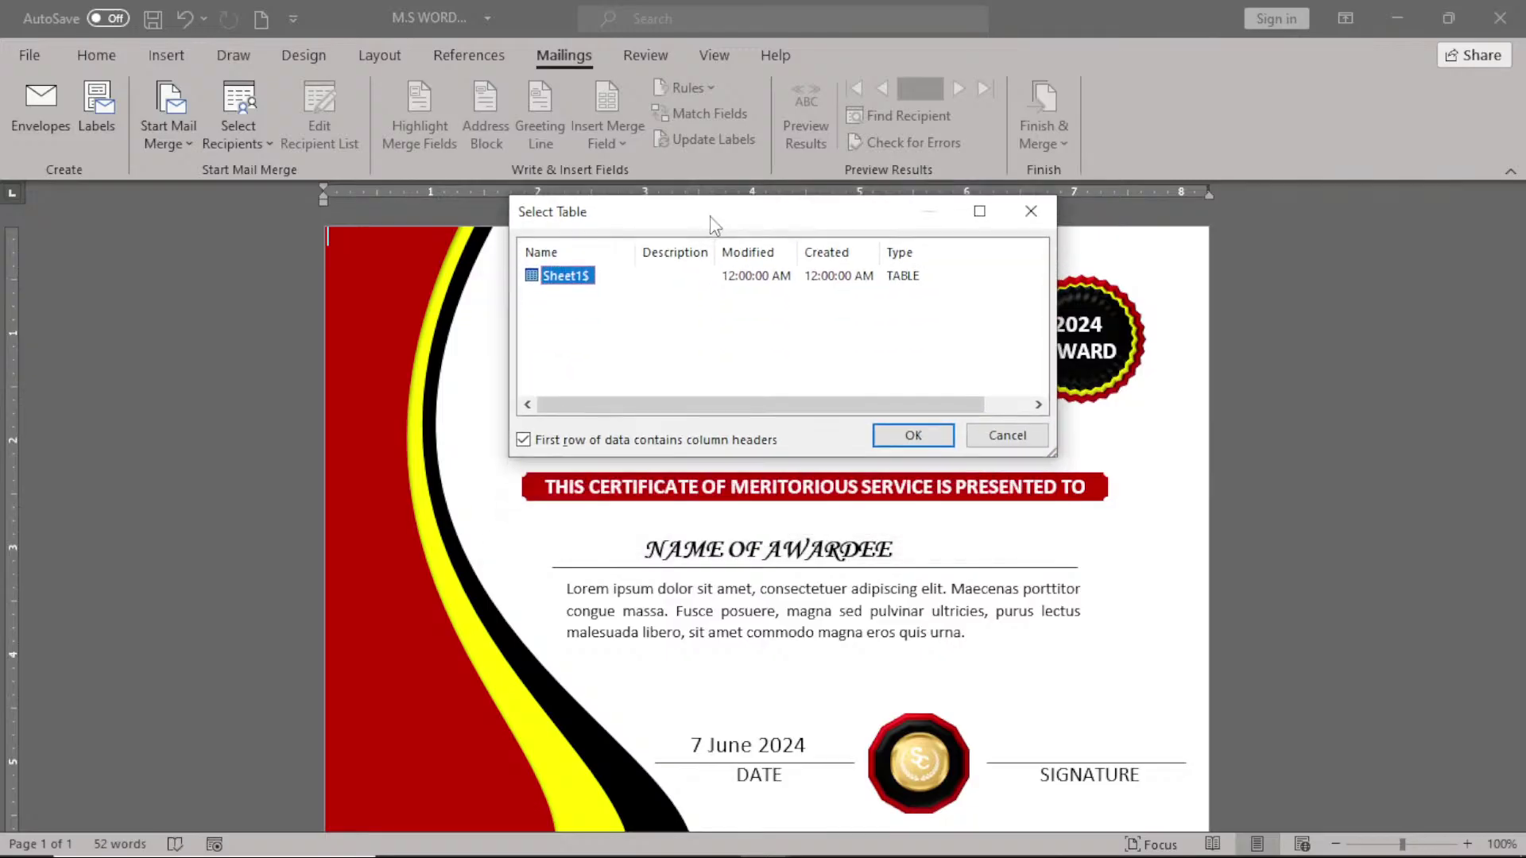
left_click(523, 440)
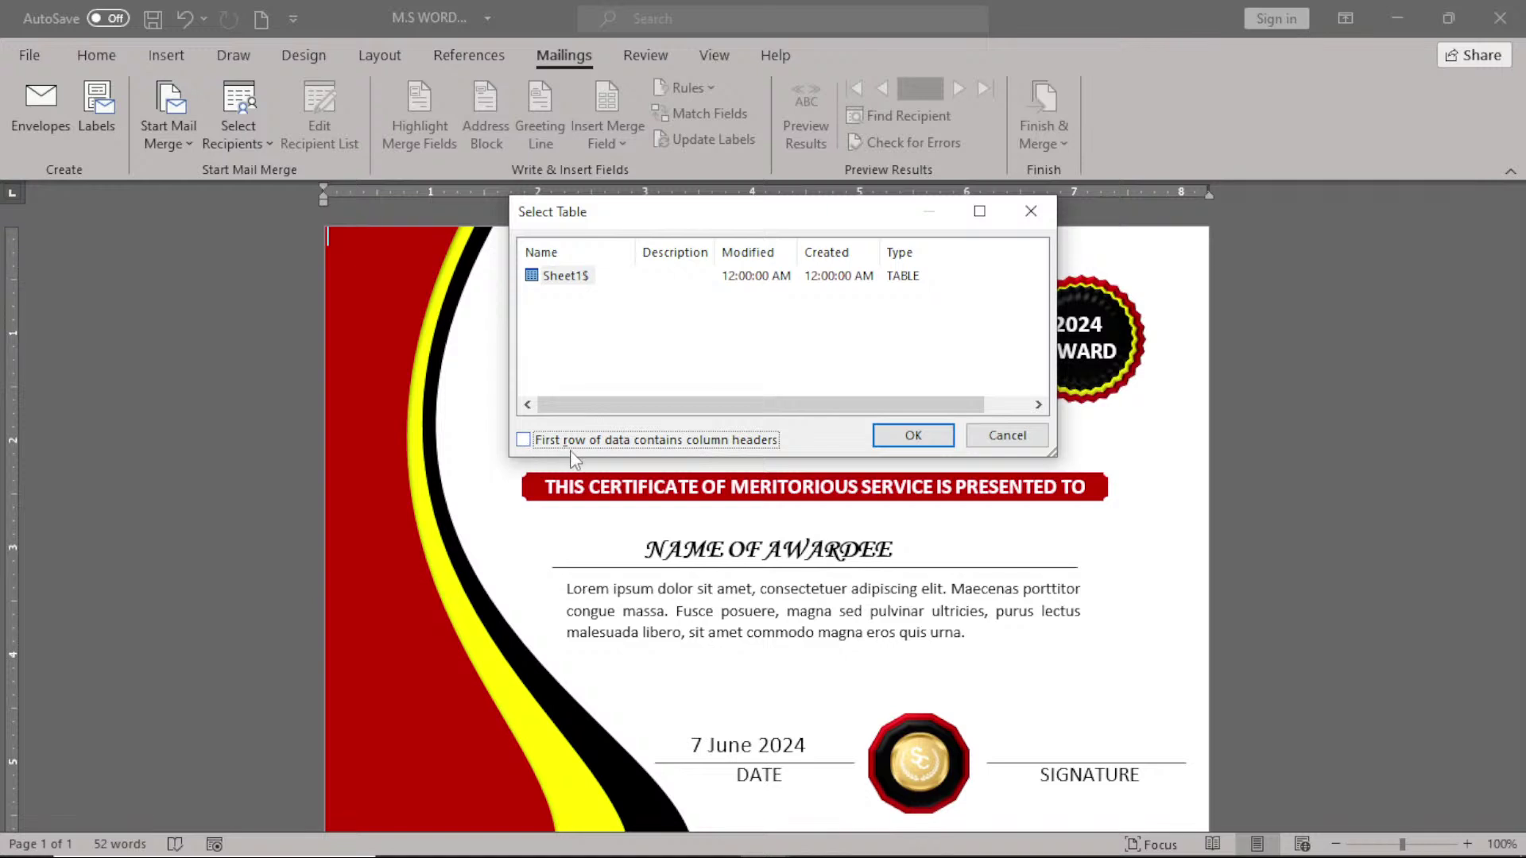
left_click(523, 441)
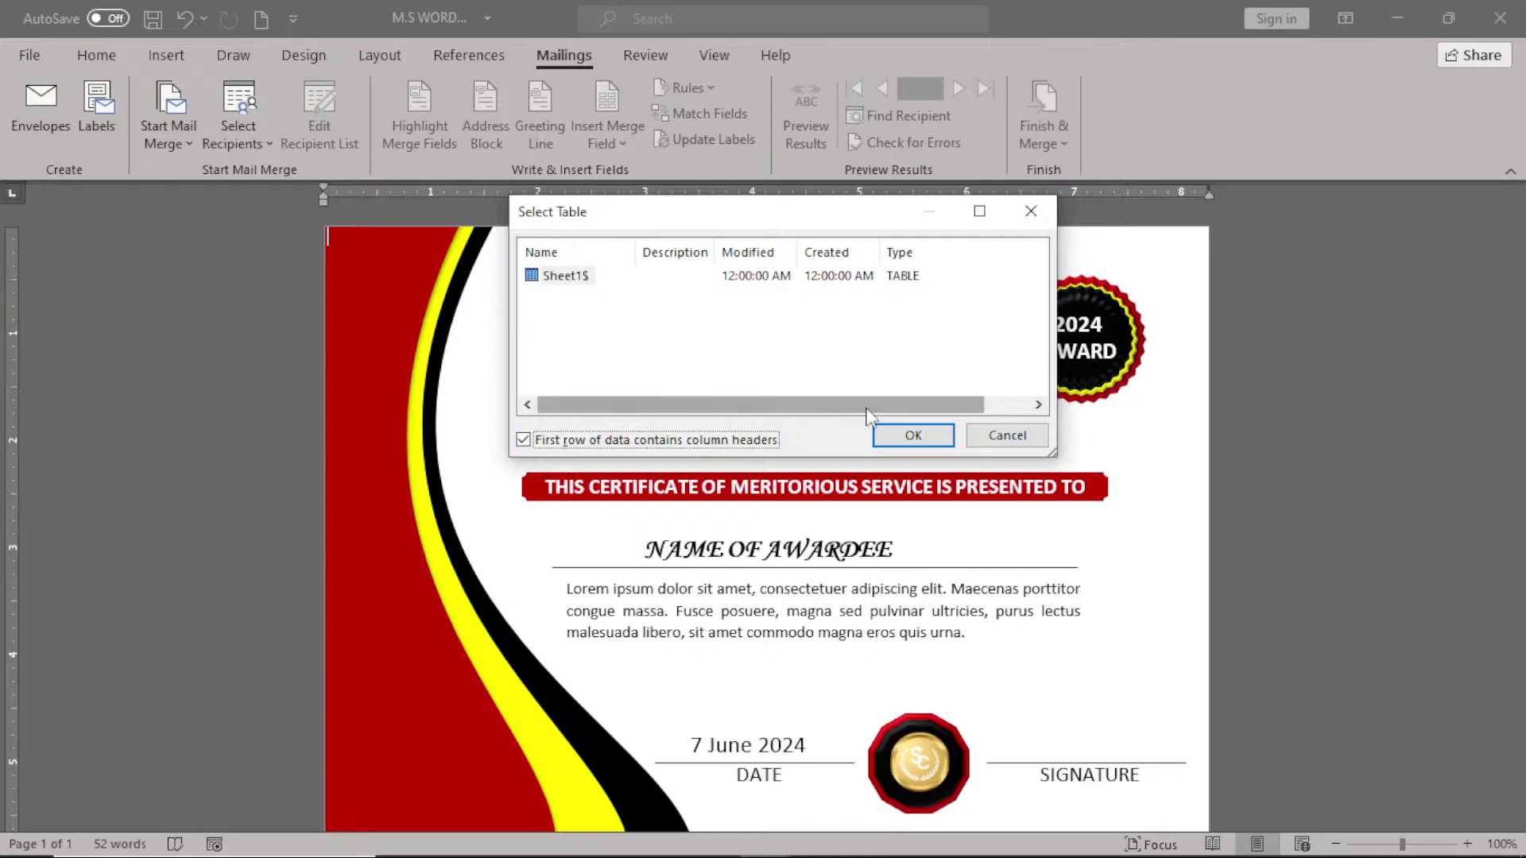
left_click(911, 436)
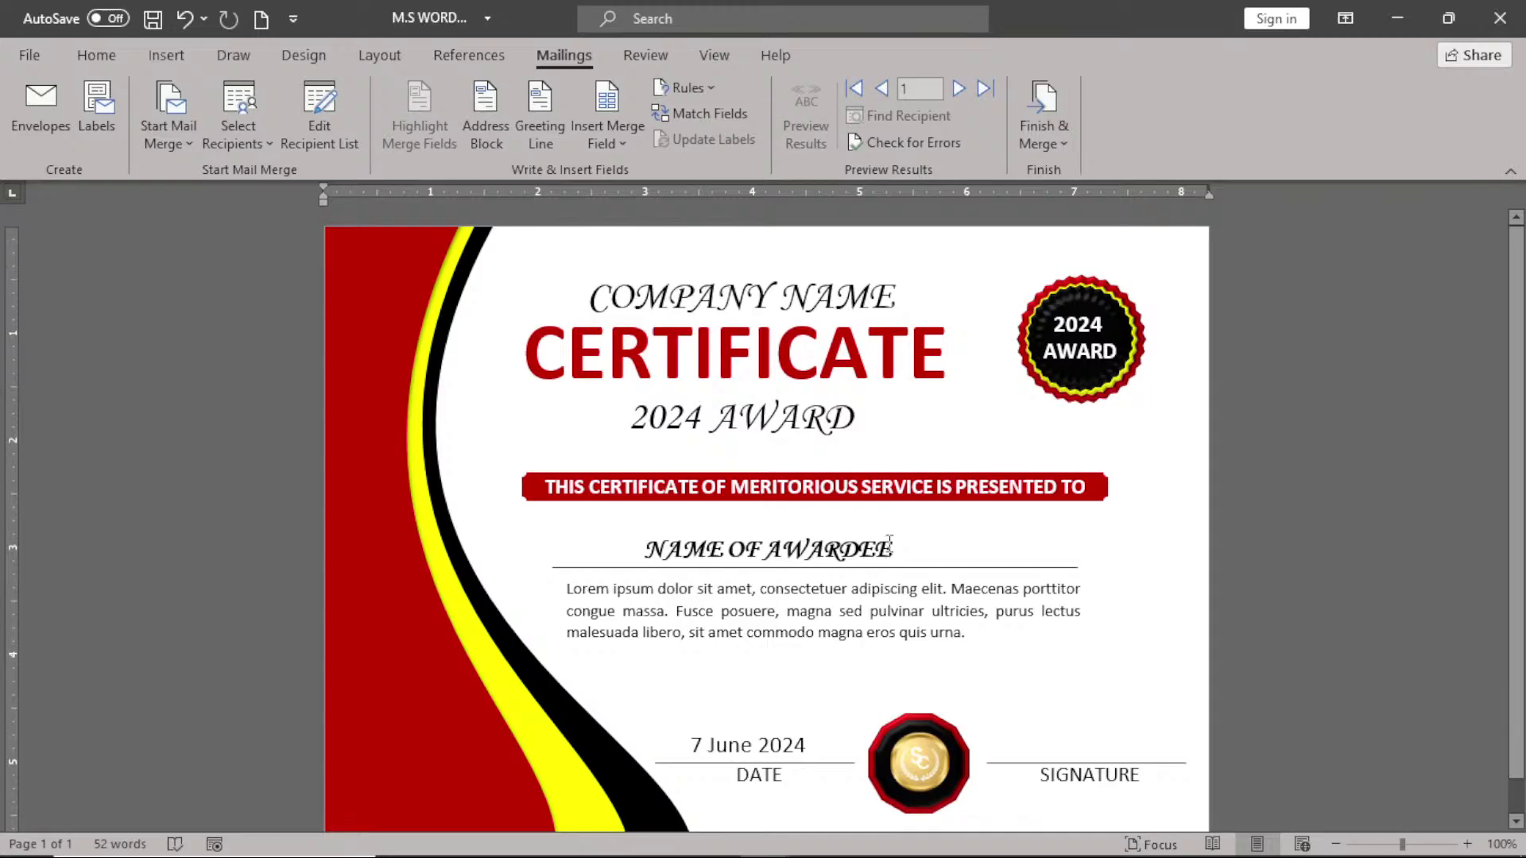
- Replace the NAME OF AWARDEE text on the certificate with the FIRST_NAME merge field
left_click_drag(890, 549, 679, 559)
key("Delete")
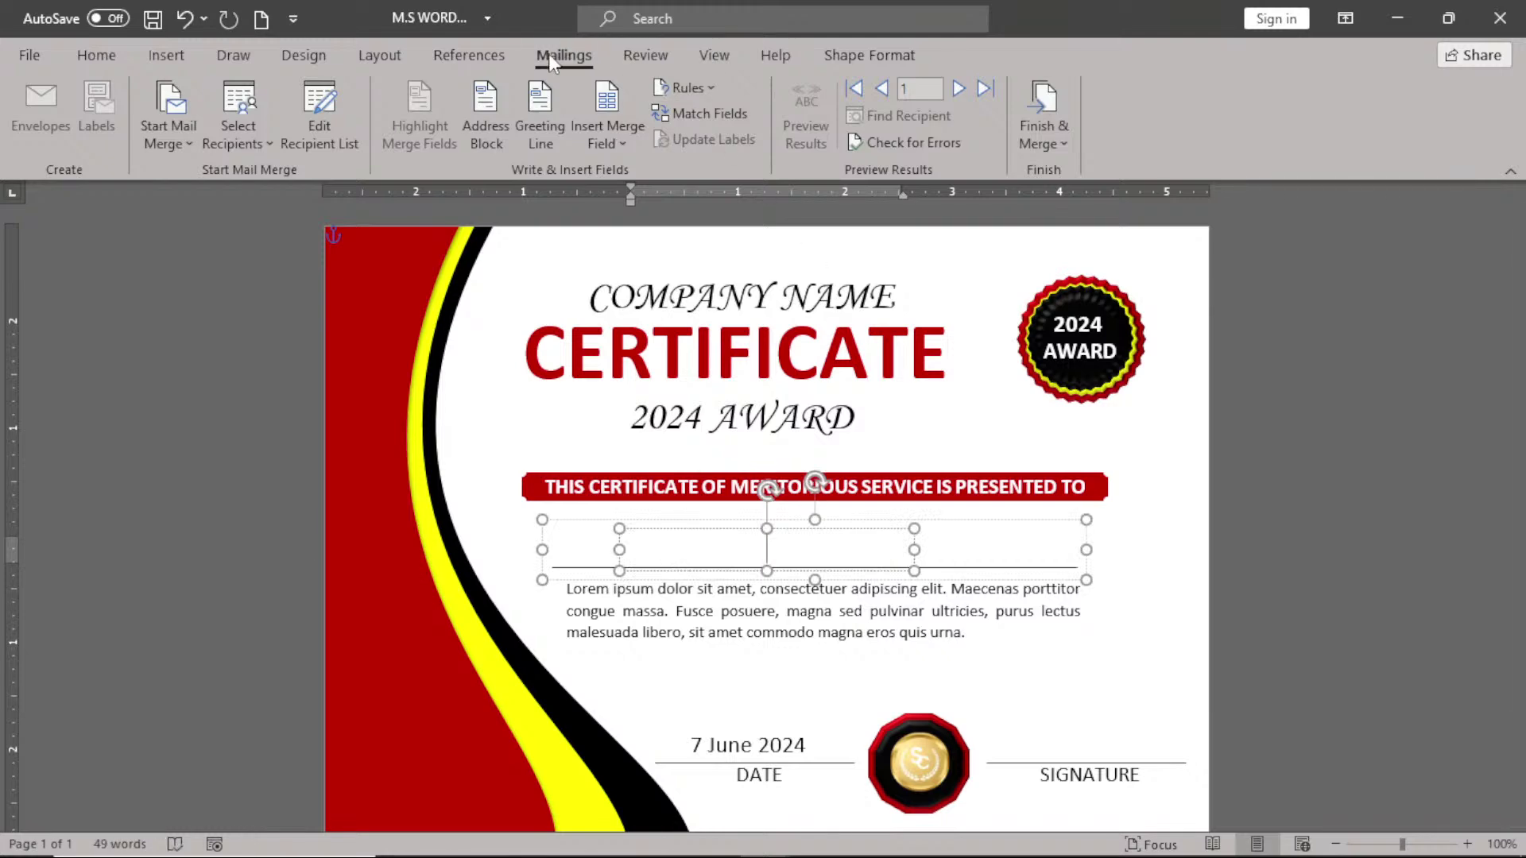
left_click(598, 142)
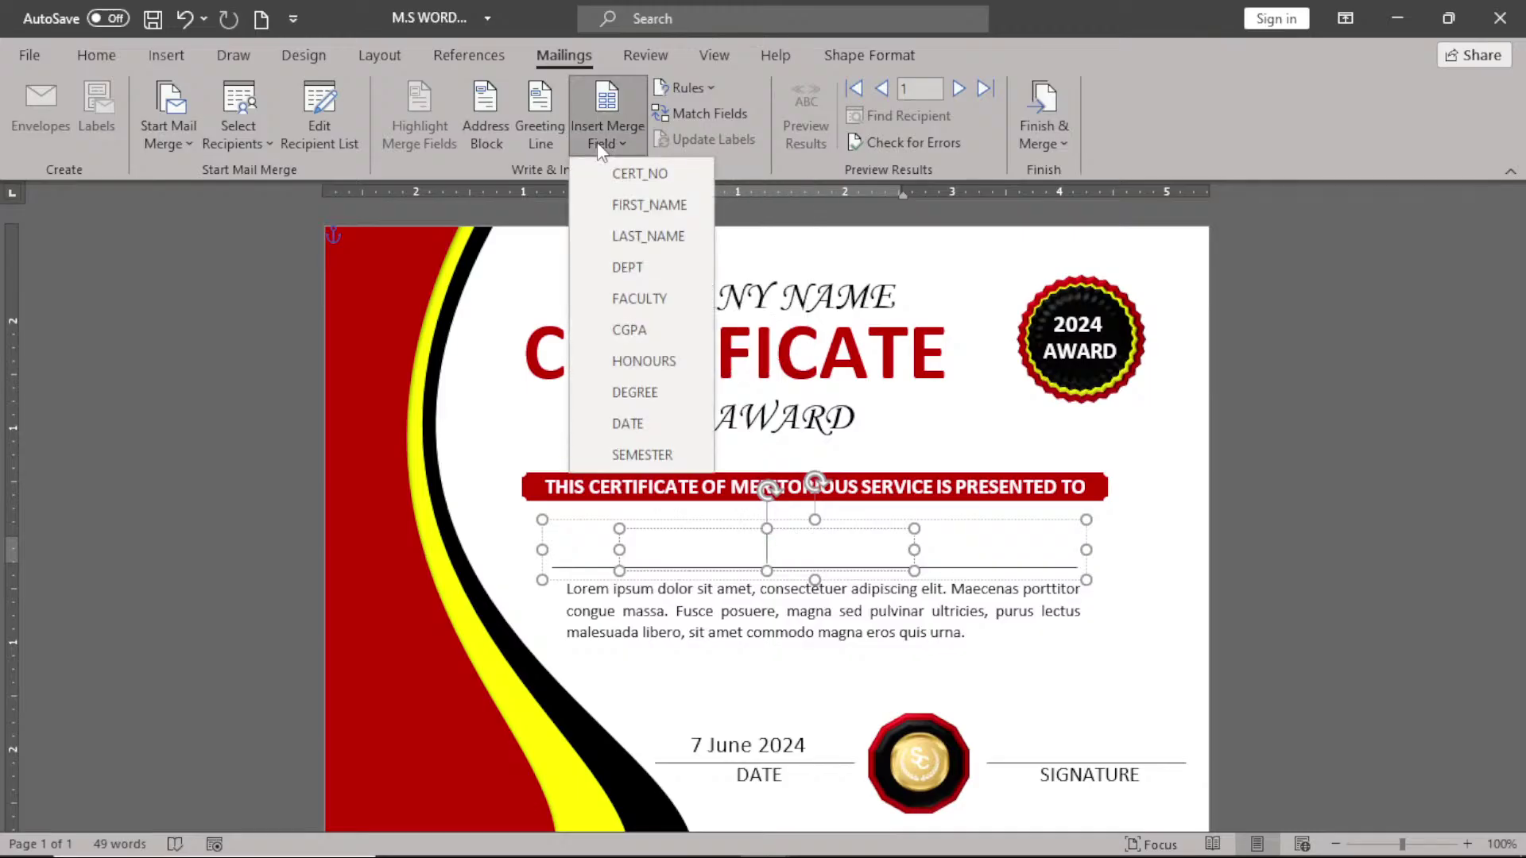
left_click(619, 205)
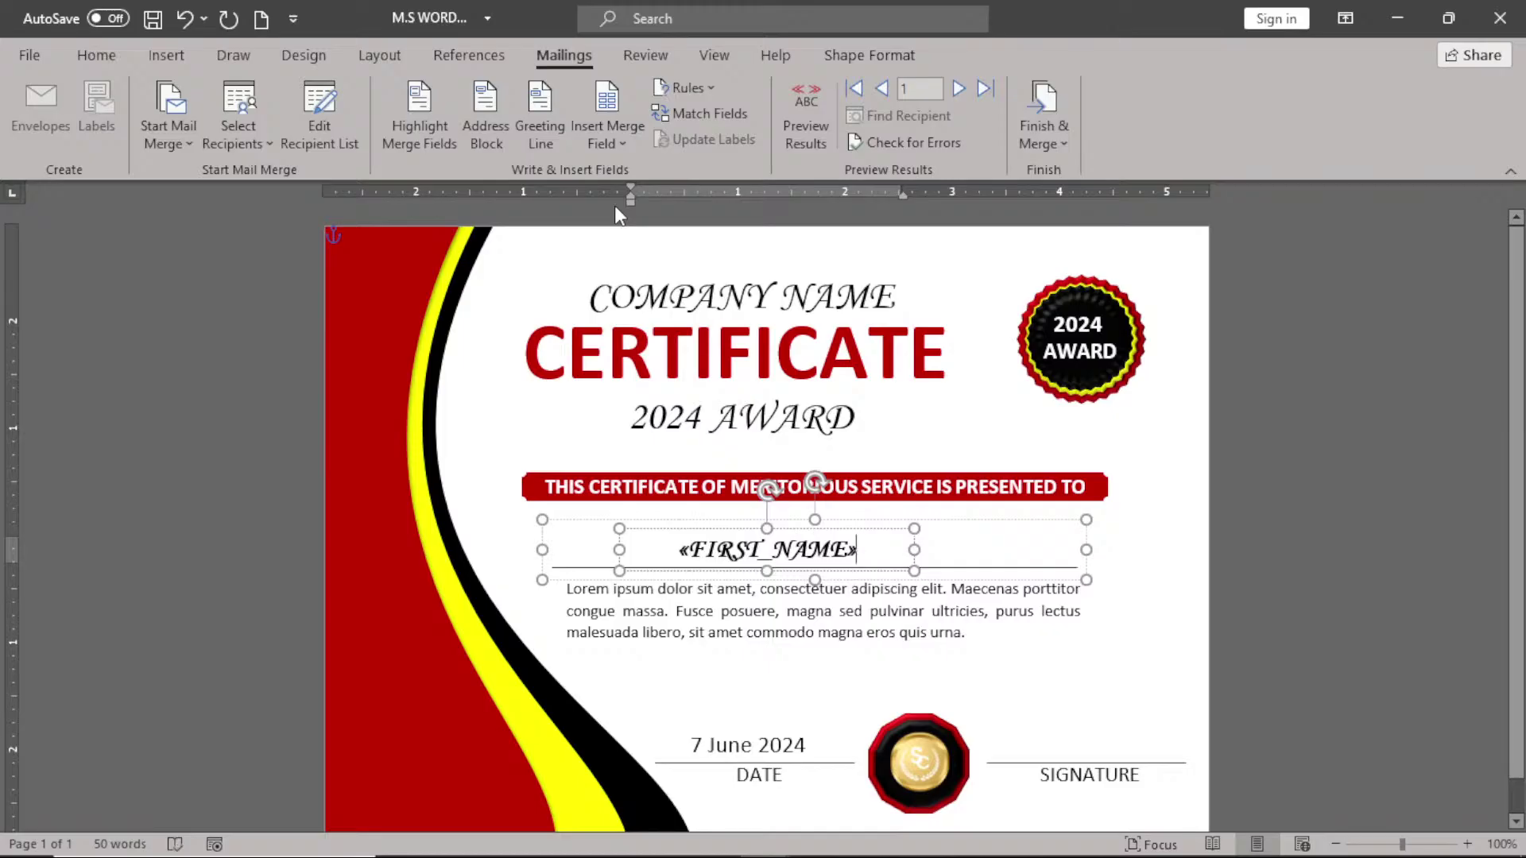
- Add the LAST_NAME merge field after FIRST_NAME and widen the text box so both fields fit on one line
left_click(610, 132)
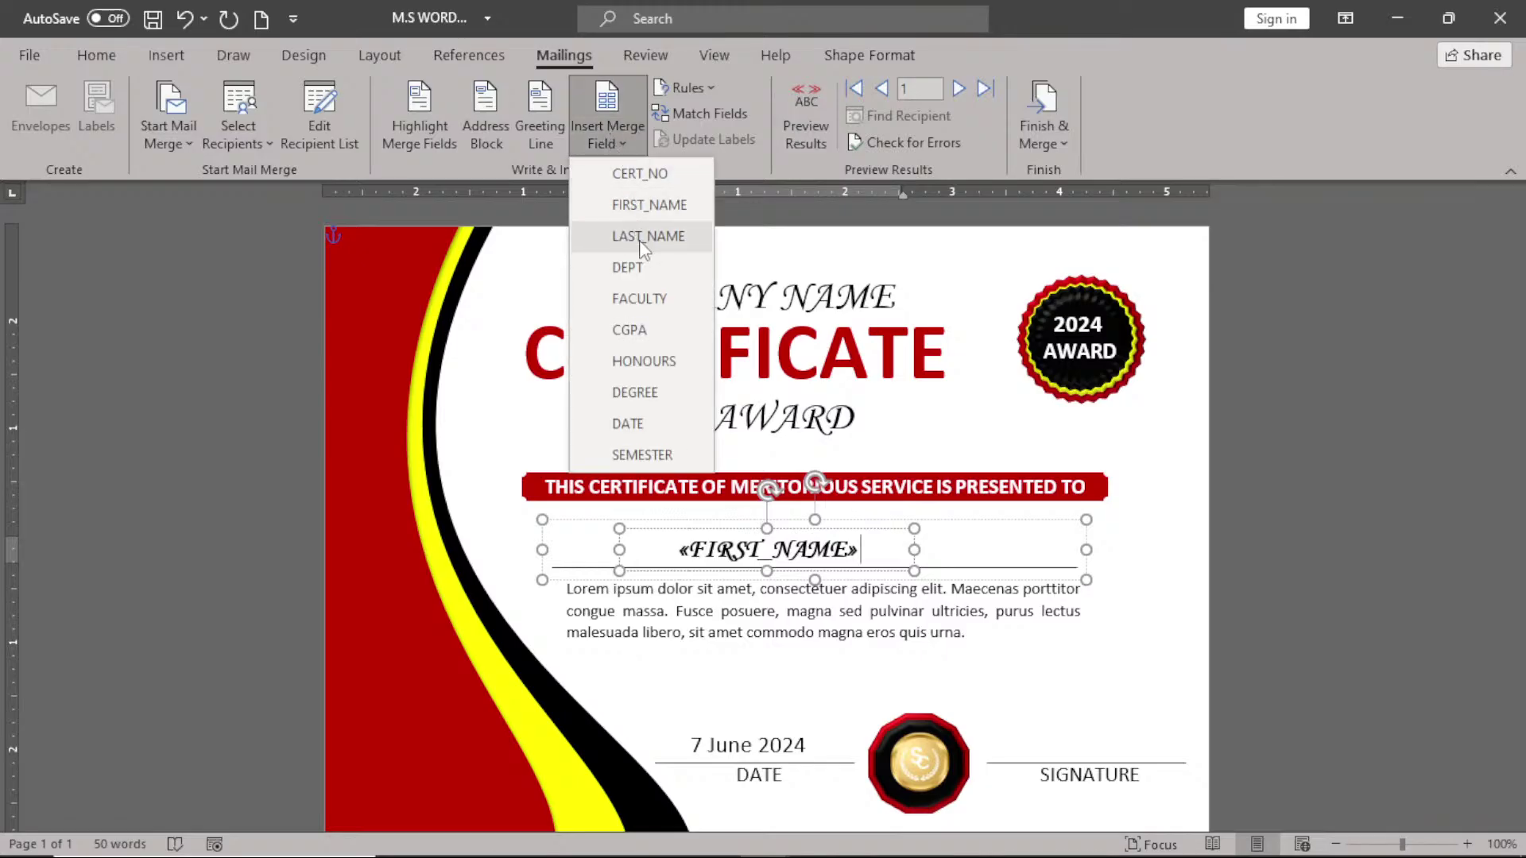
key("Escape")
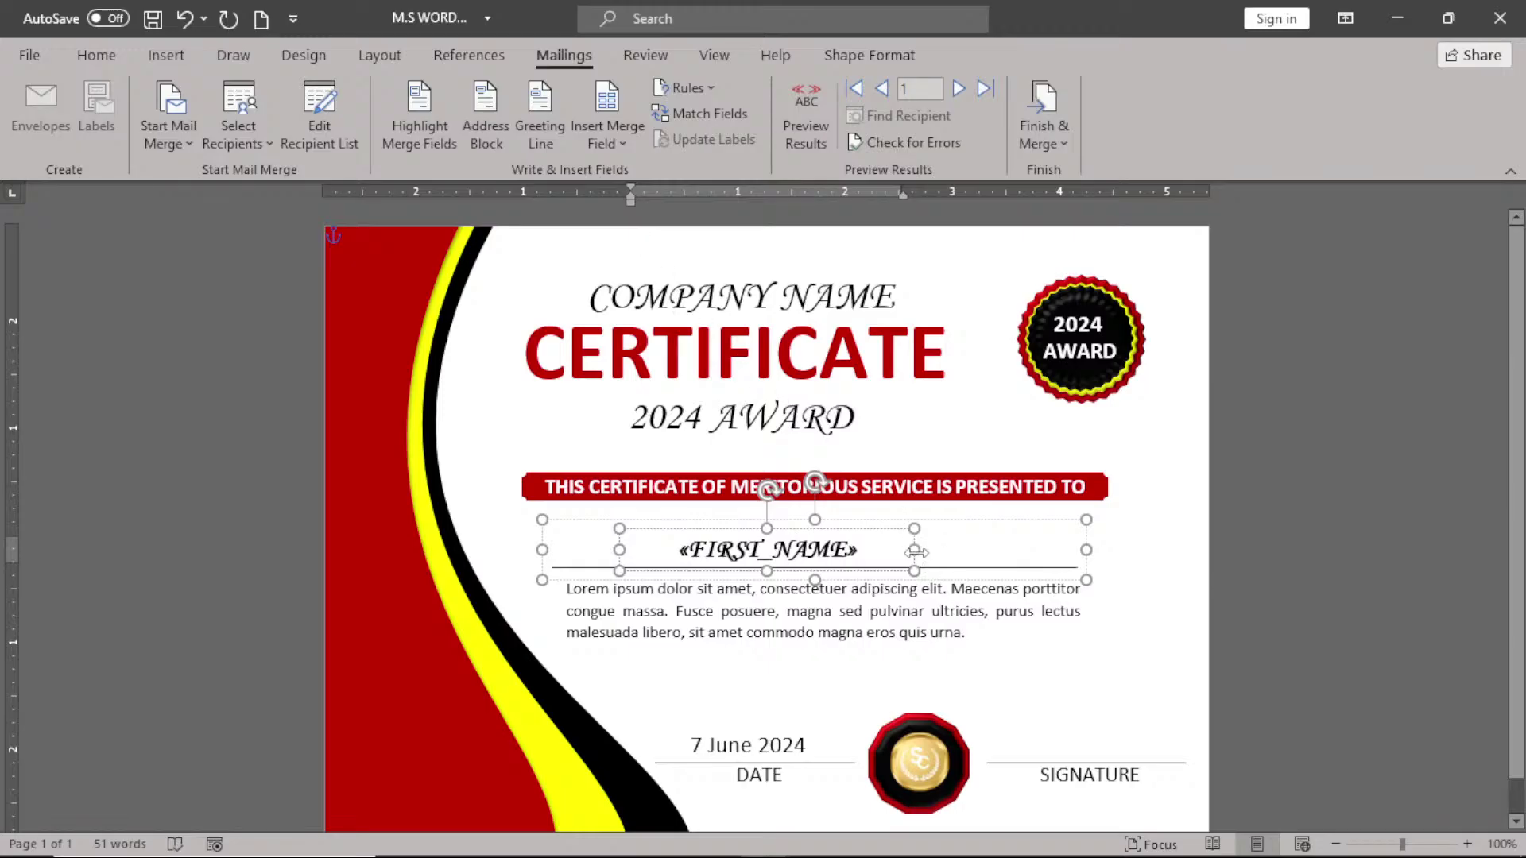
left_click_drag(915, 549, 1063, 551)
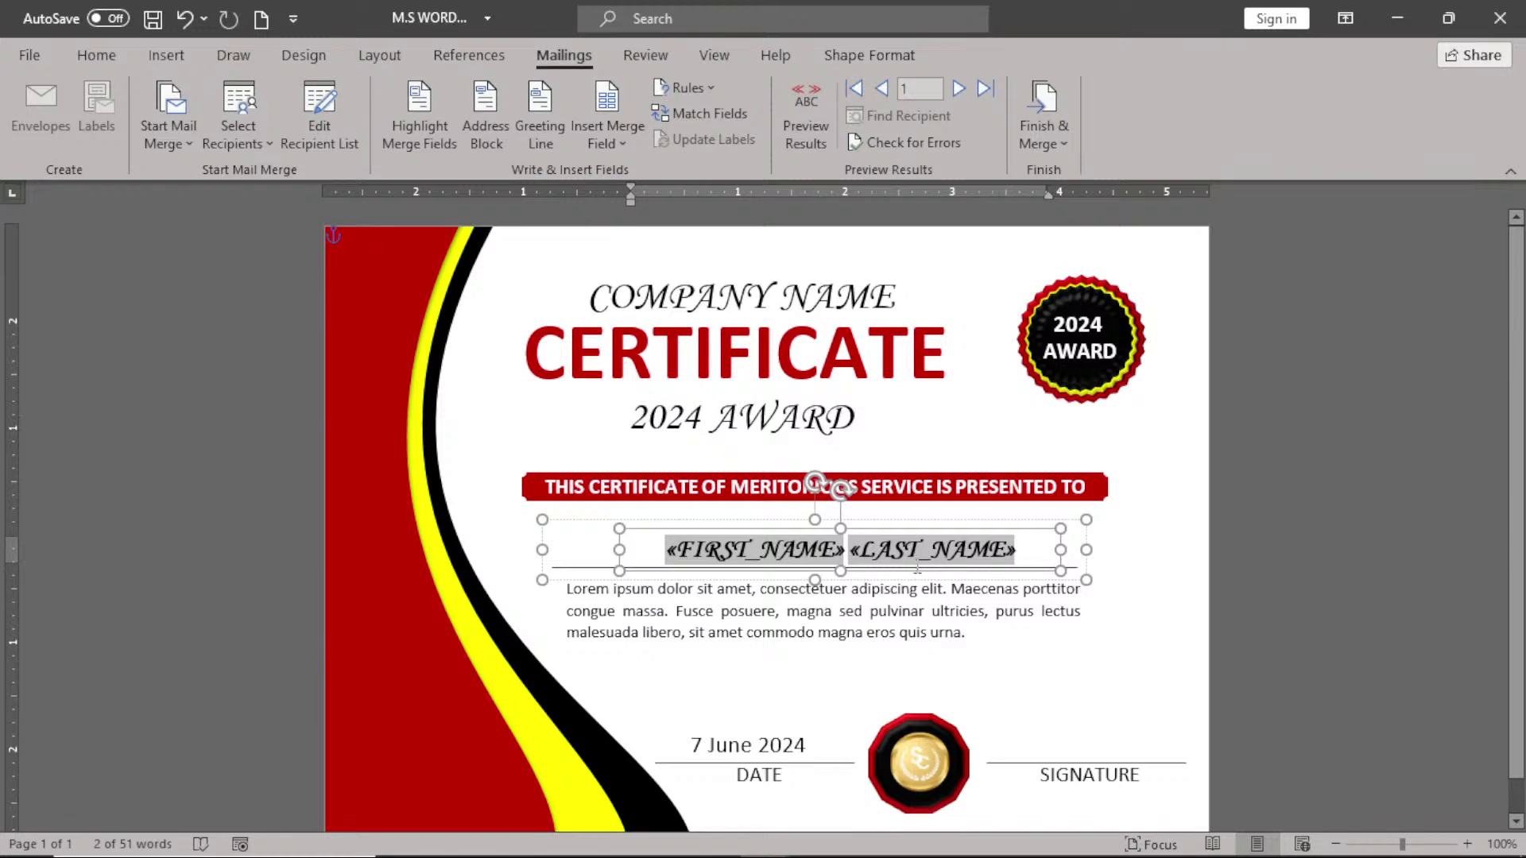
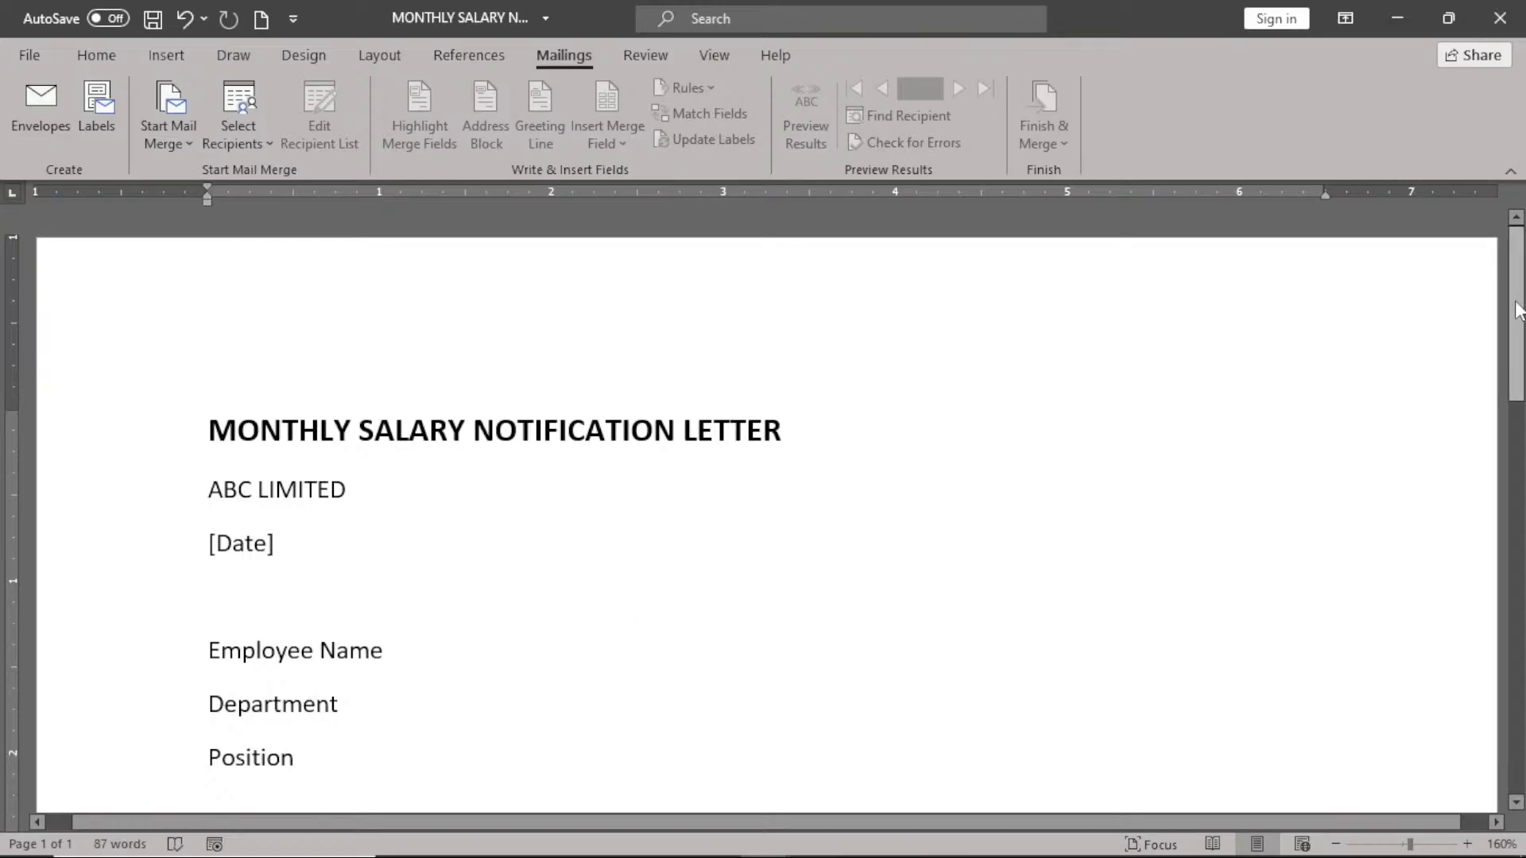
- Read through the monthly salary notification letter and switch to the Database sheet of the Employee_Dataset_for_Mail_Merge workbook in Excel
left_click_drag(1516, 312, 1515, 464)
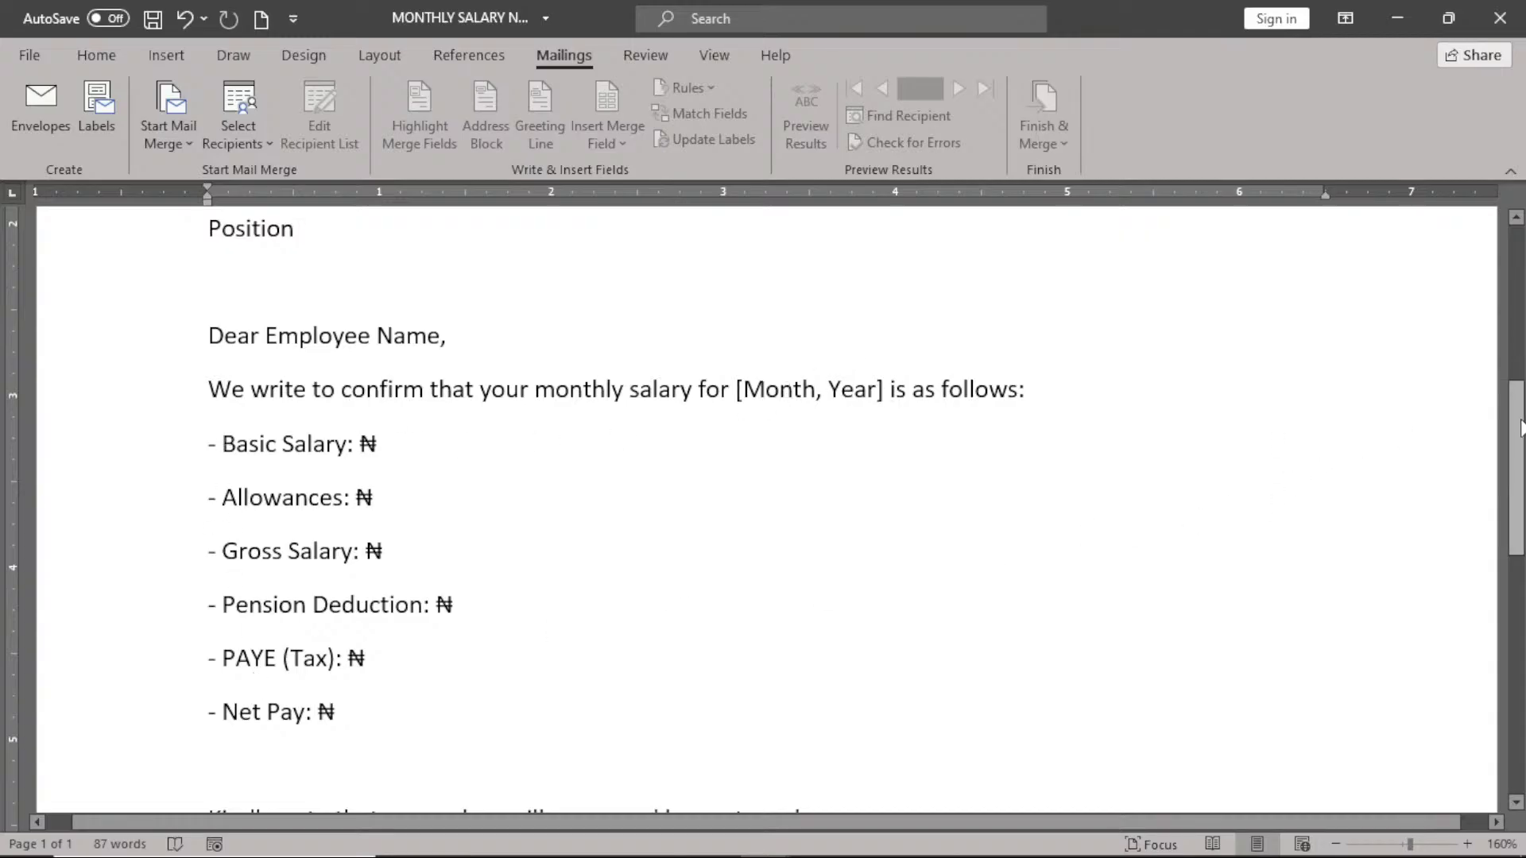
left_click_drag(1516, 469, 1514, 239)
scroll(994, 383, "down", 3)
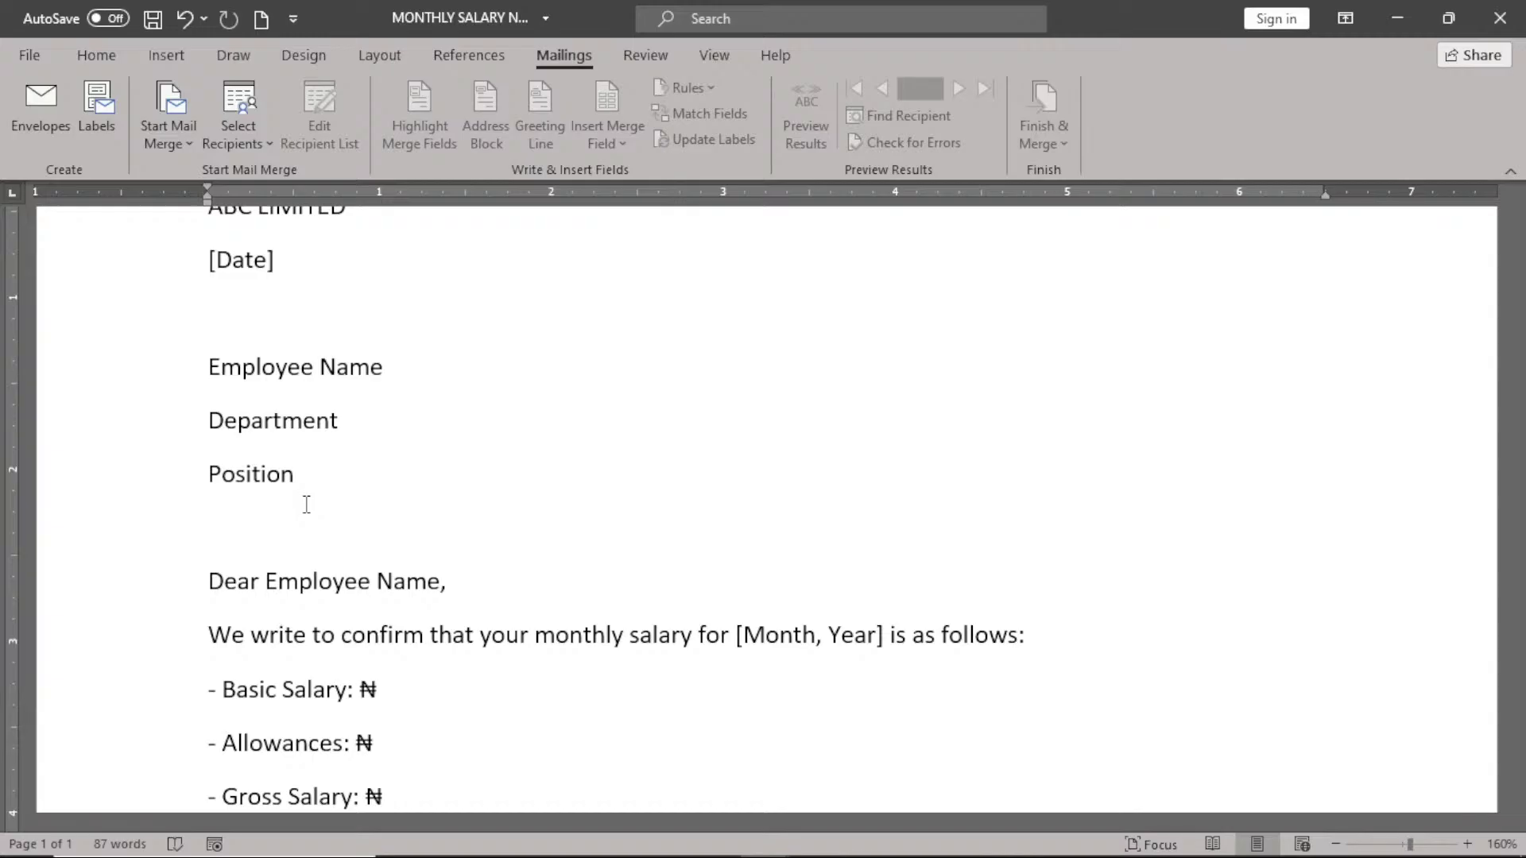
mouse_move(805, 848)
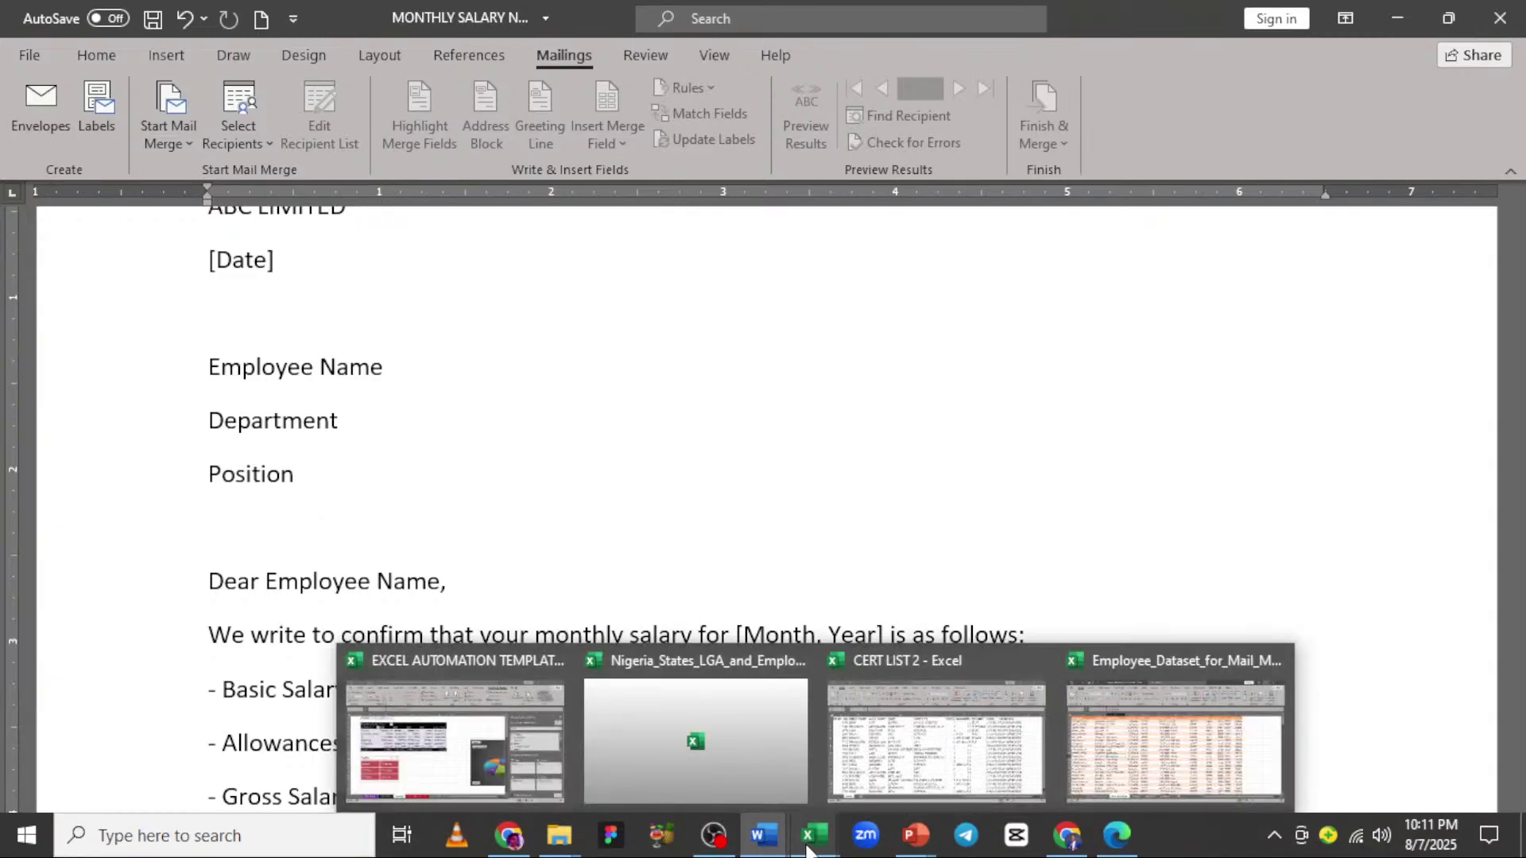
left_click(1162, 741)
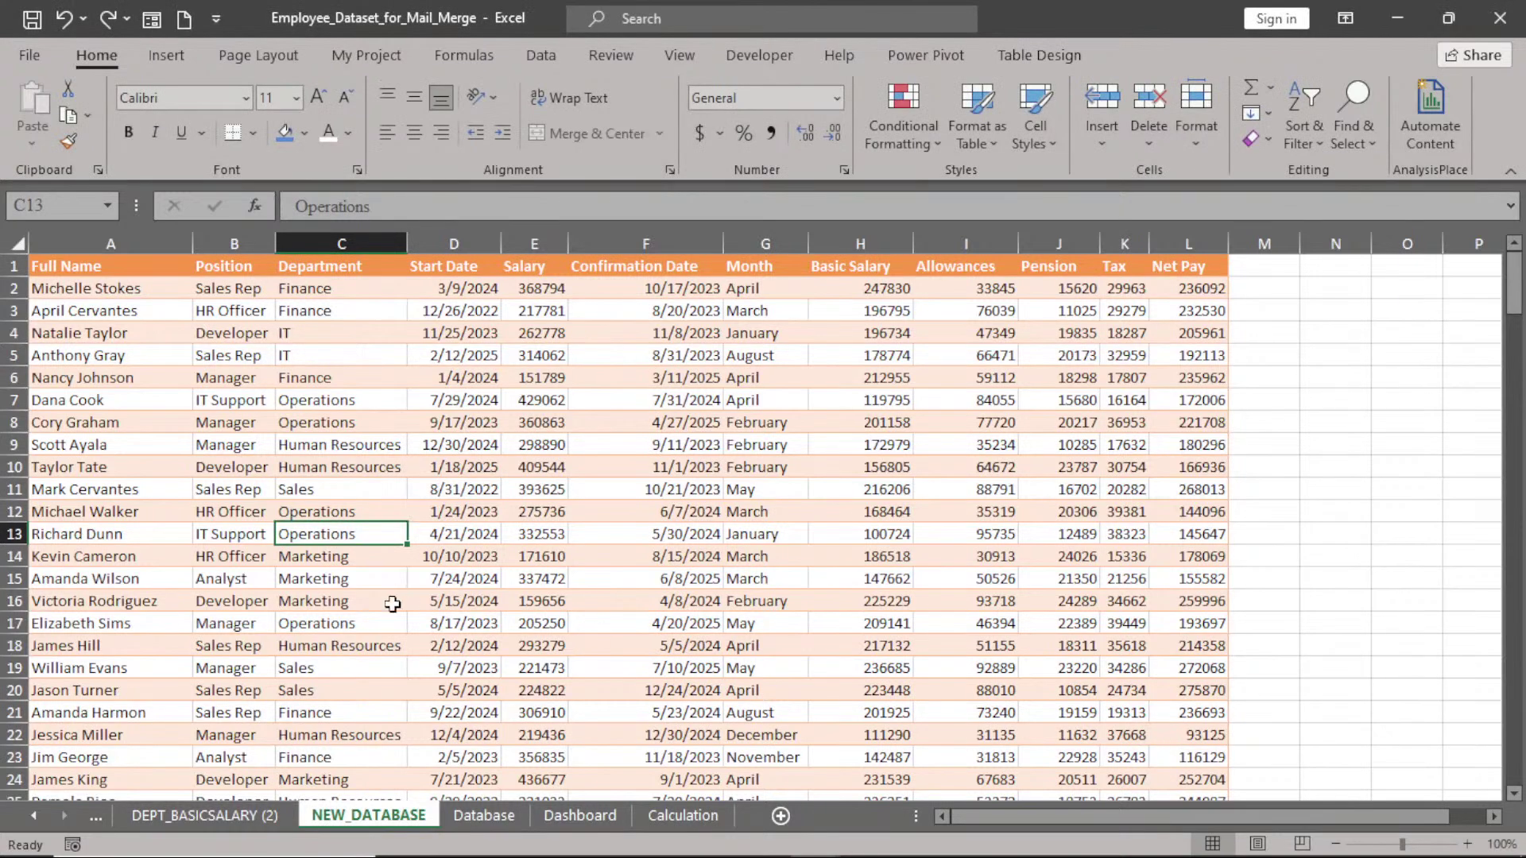
left_click(494, 822)
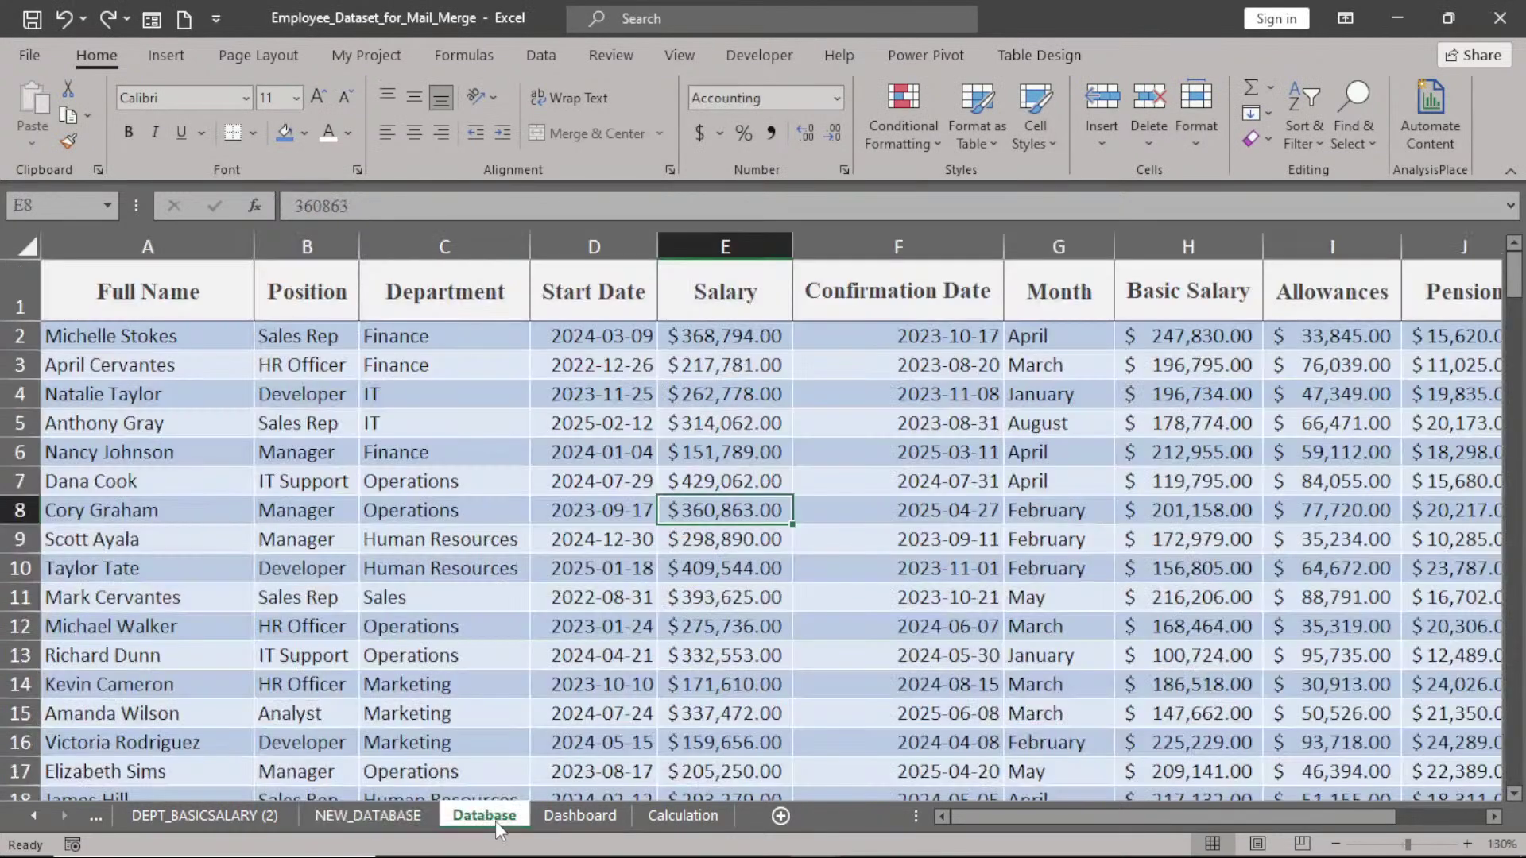
left_click(570, 516)
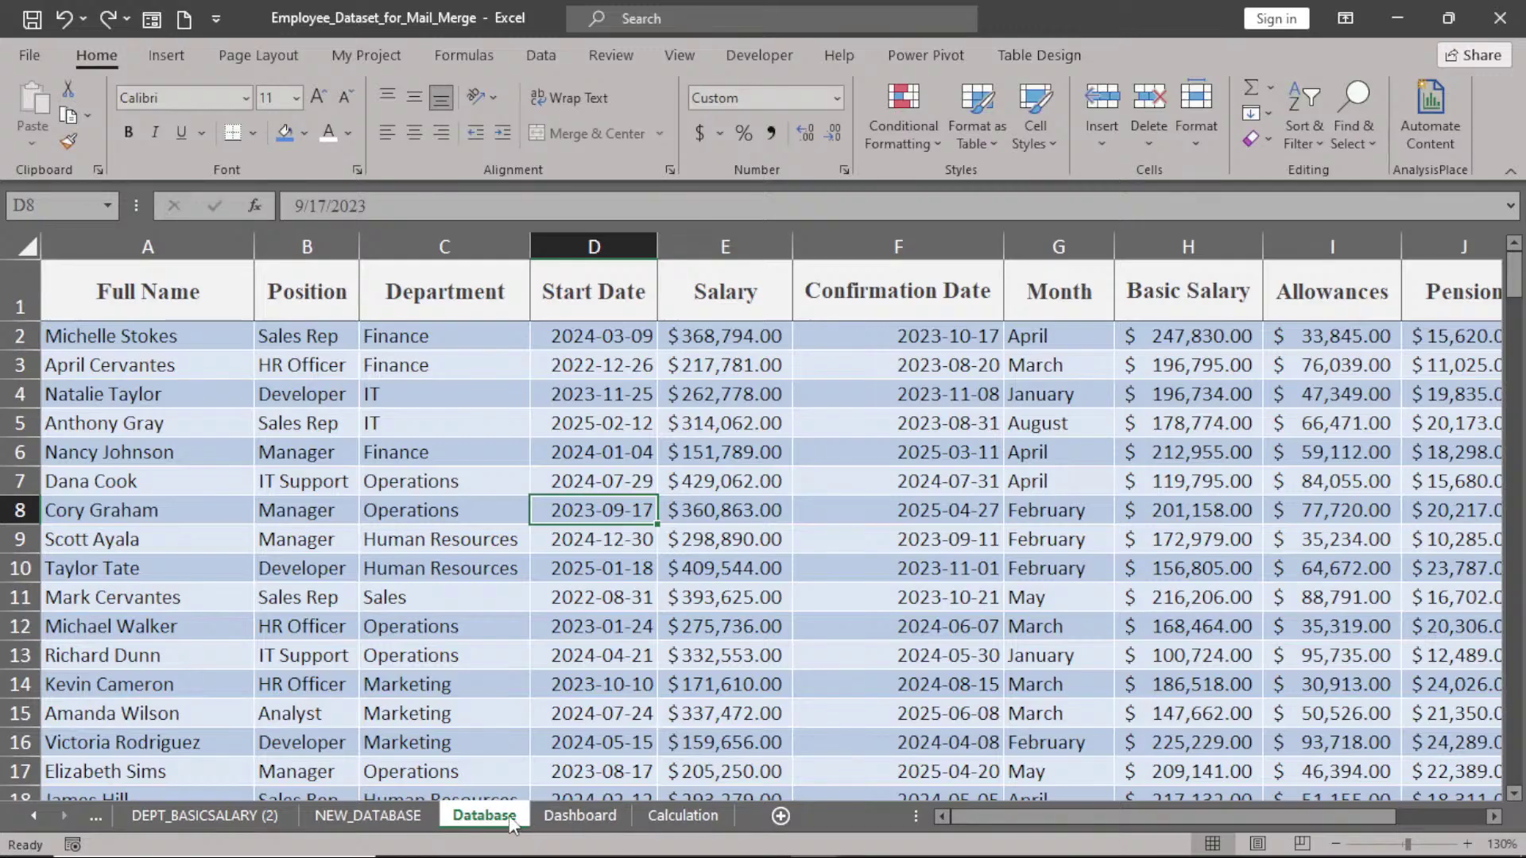
- Look through the workbook's pivot table sheets, including Sheet3 and DEPT_BASICSALARY, and return to the Database sheet
left_click(96, 816)
left_click(96, 816)
left_click(96, 816)
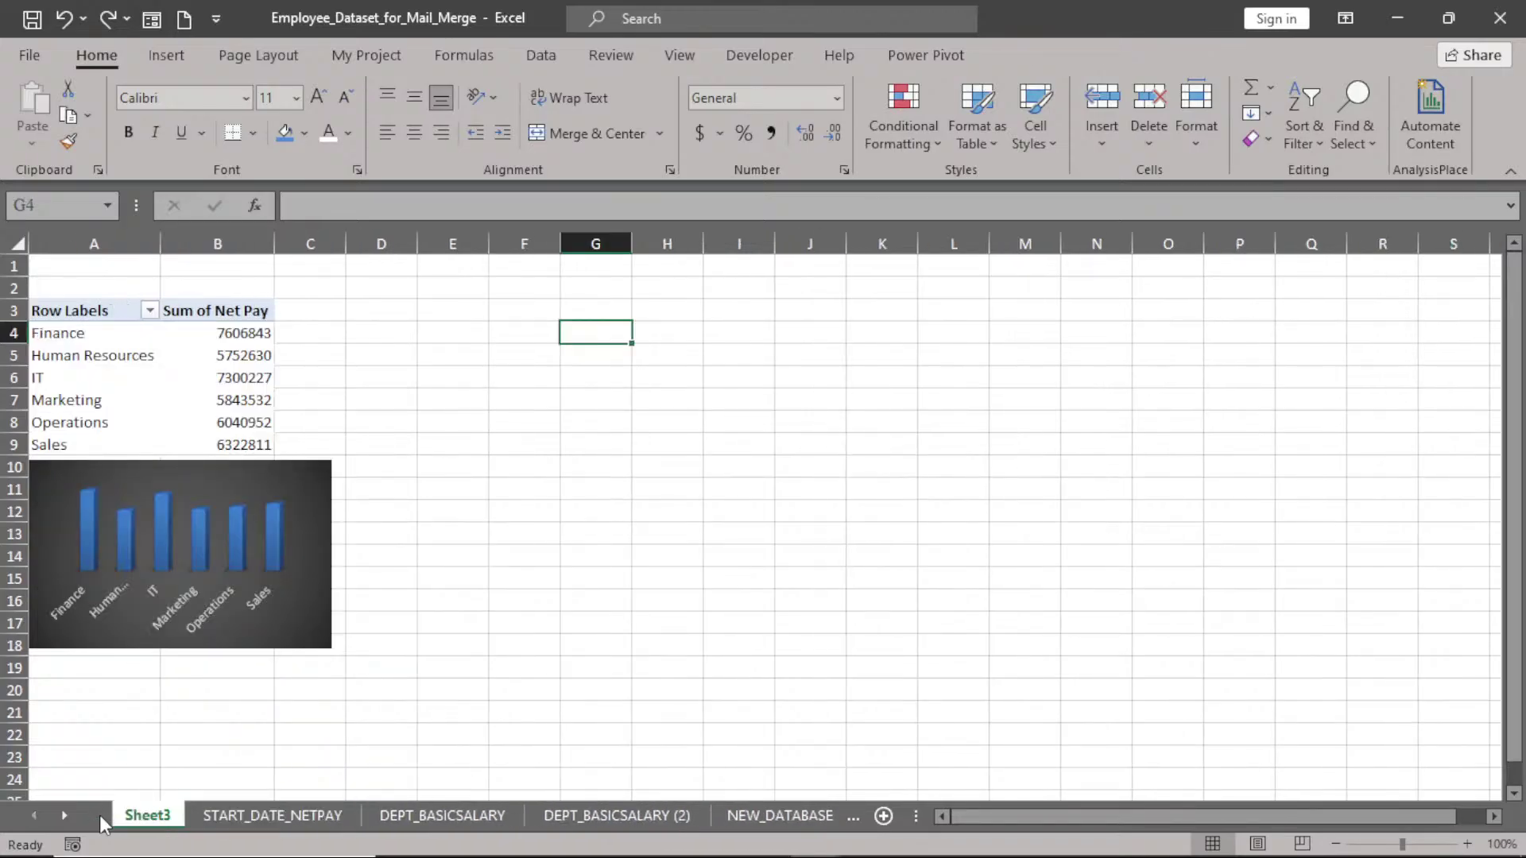
left_click(62, 812)
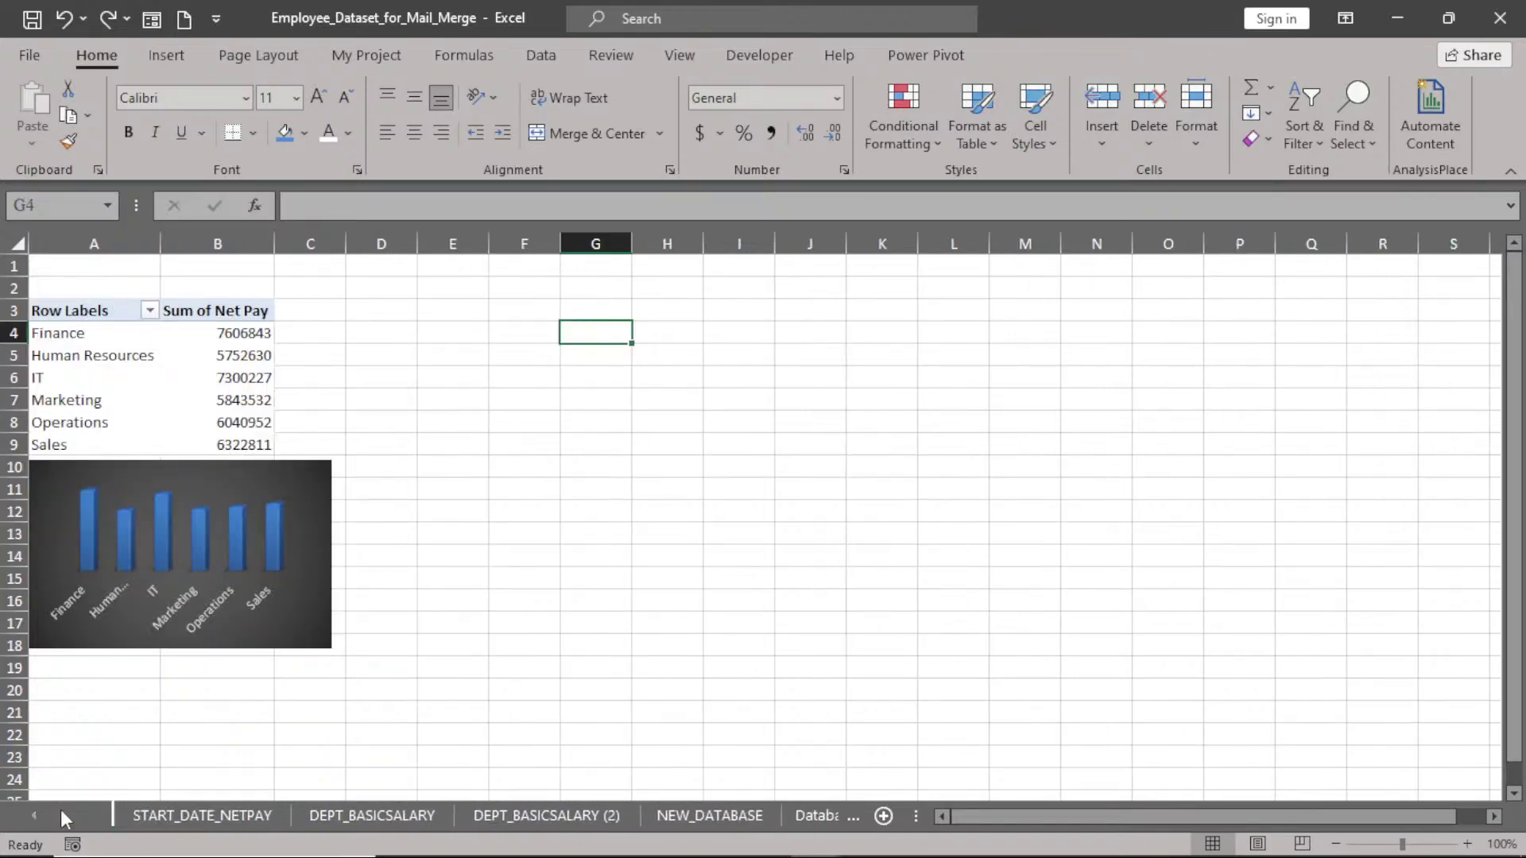
left_click(62, 812)
left_click(61, 812)
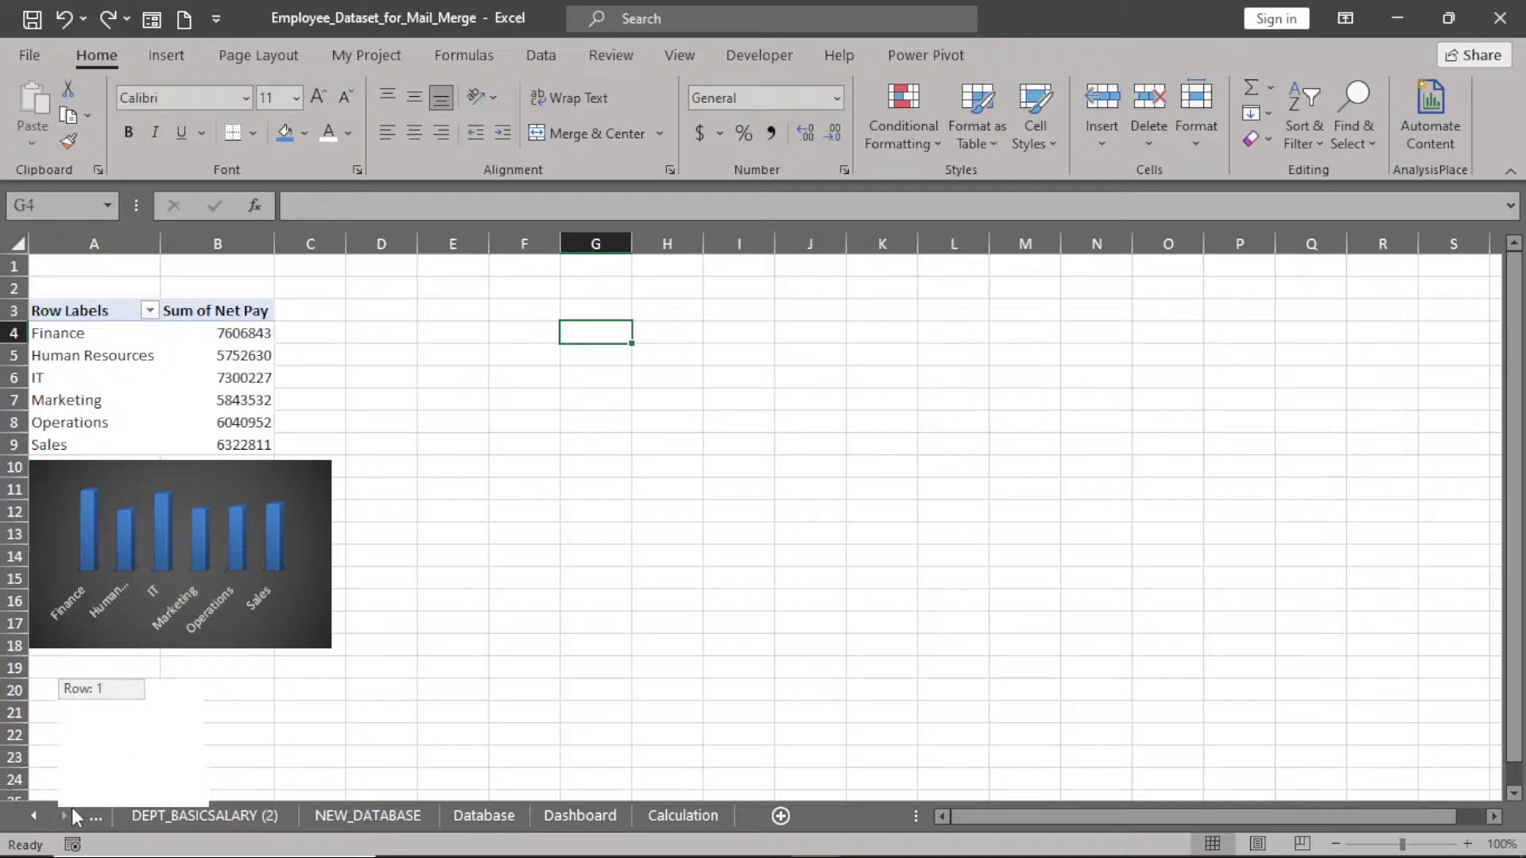
left_click(93, 817)
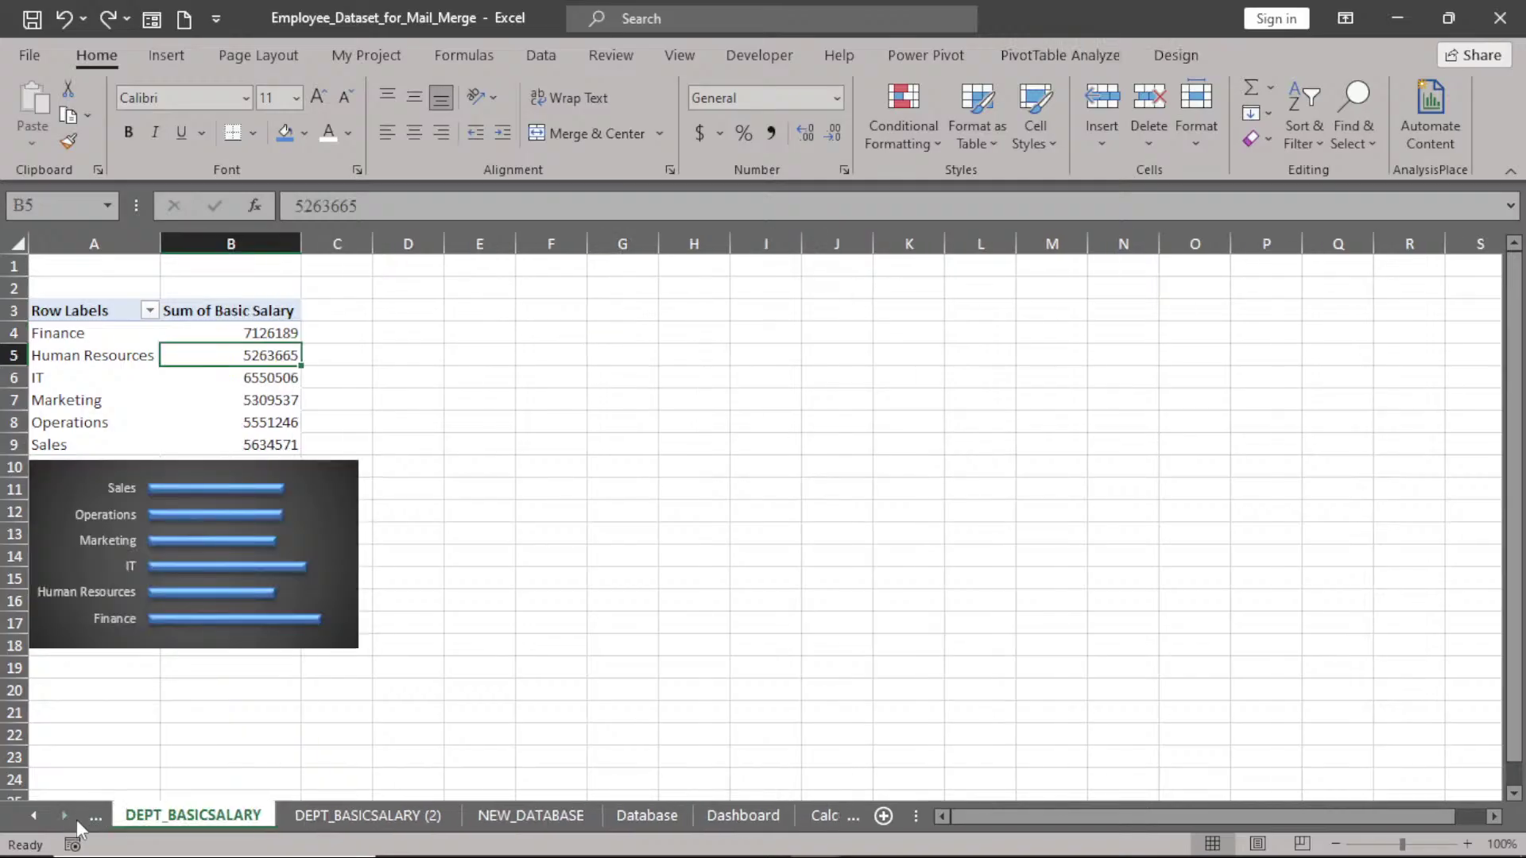
left_click(66, 822)
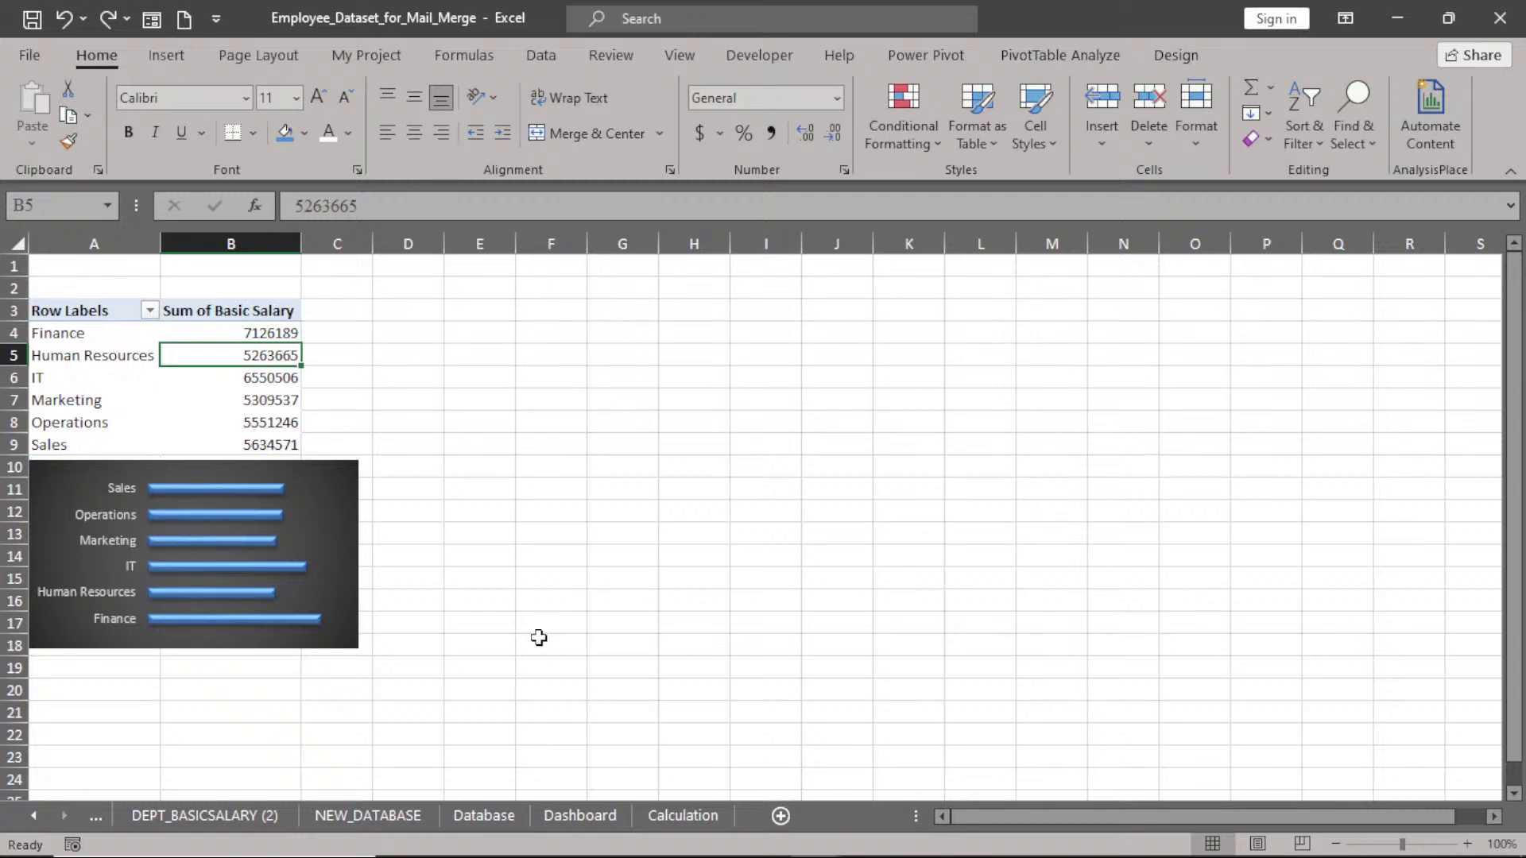
left_click(483, 817)
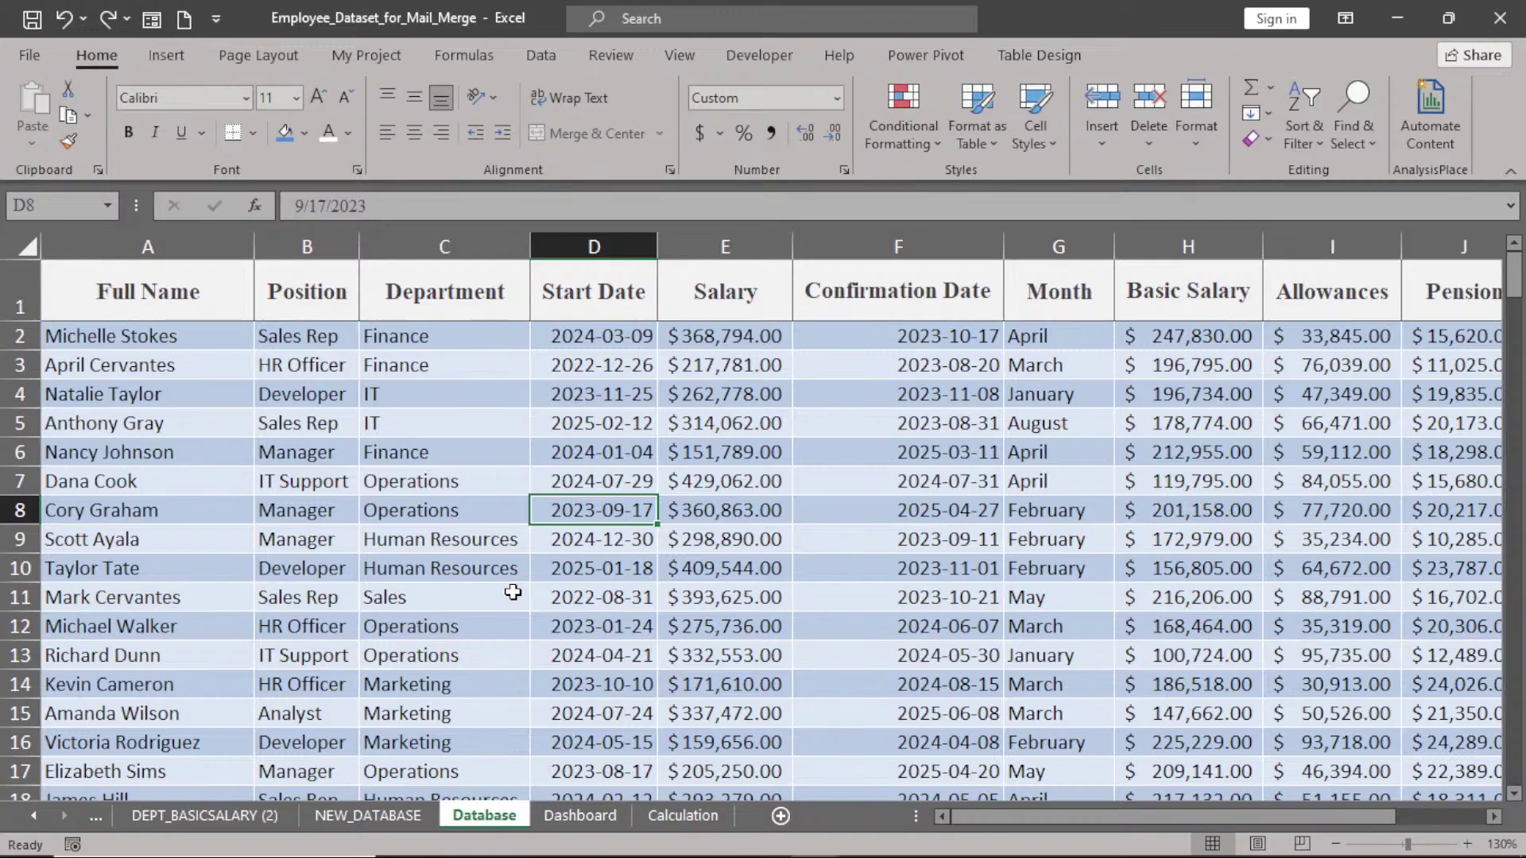
- Rename the Database sheet as EMPLOYEES
right_click(481, 814)
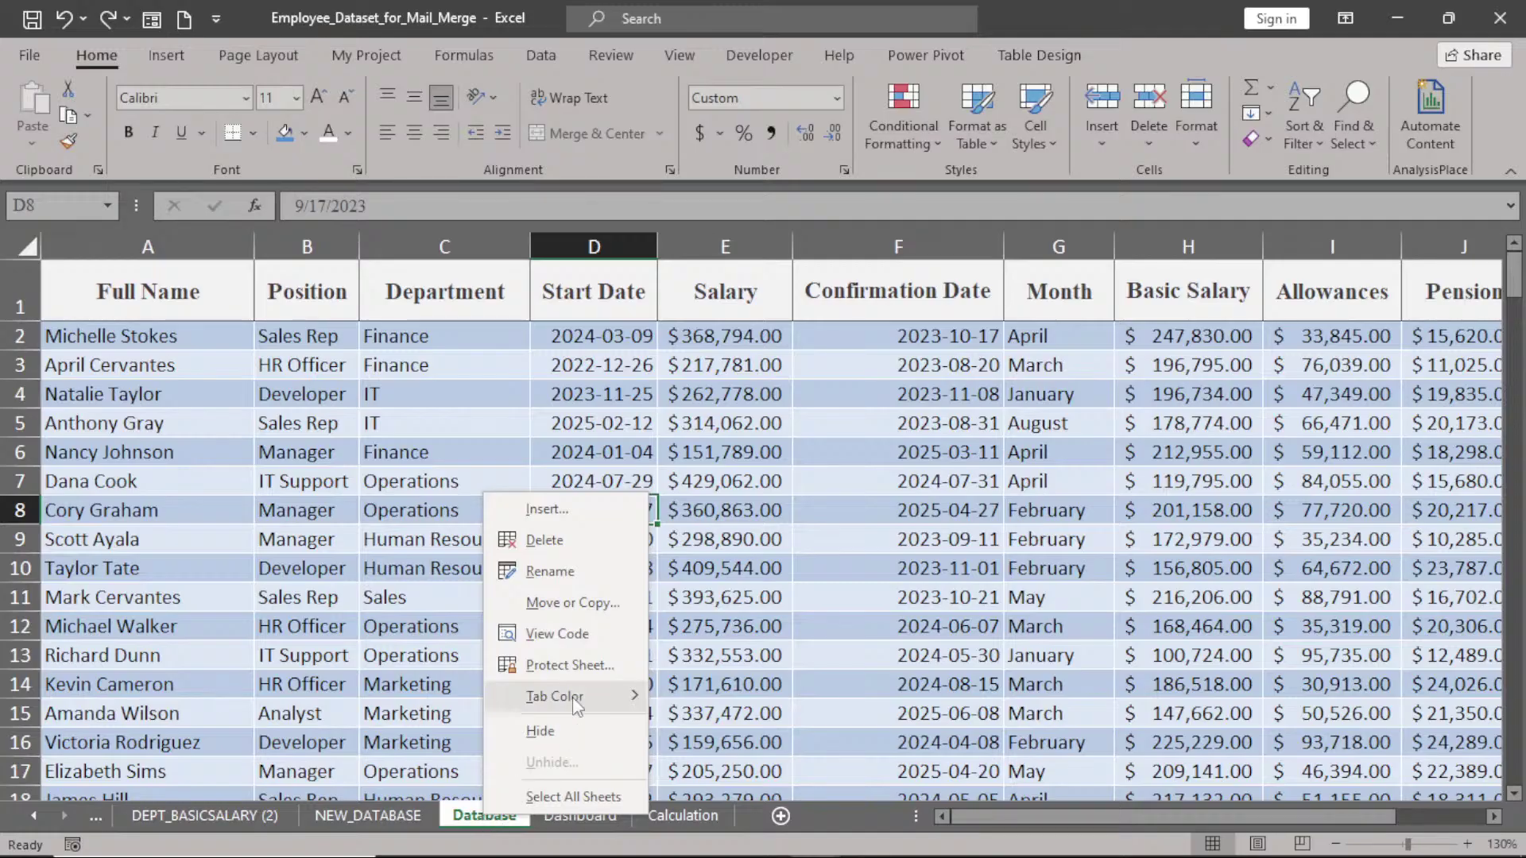
left_click(550, 571)
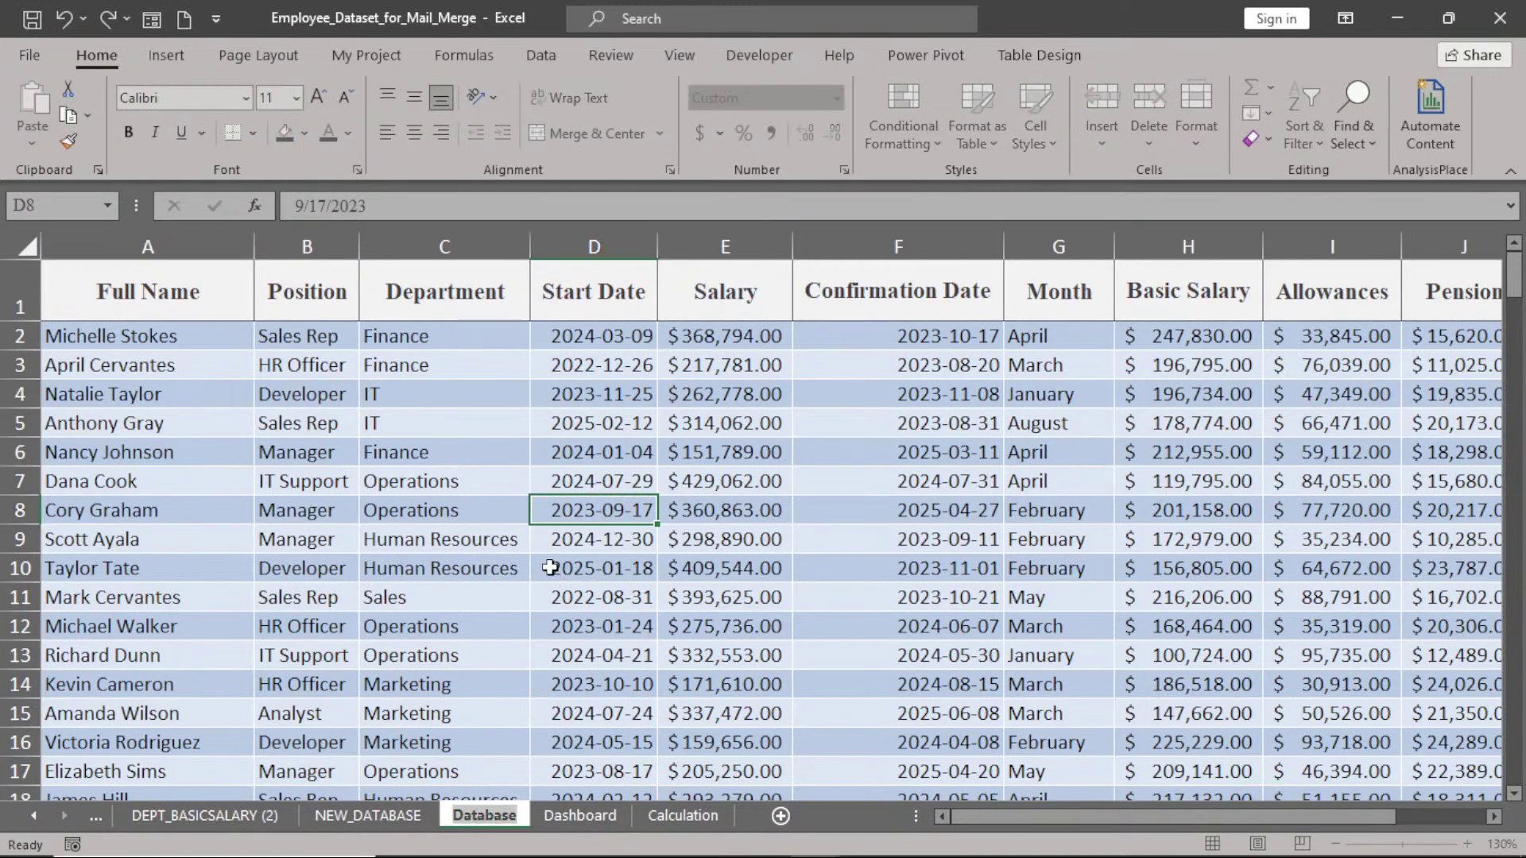
type("E")
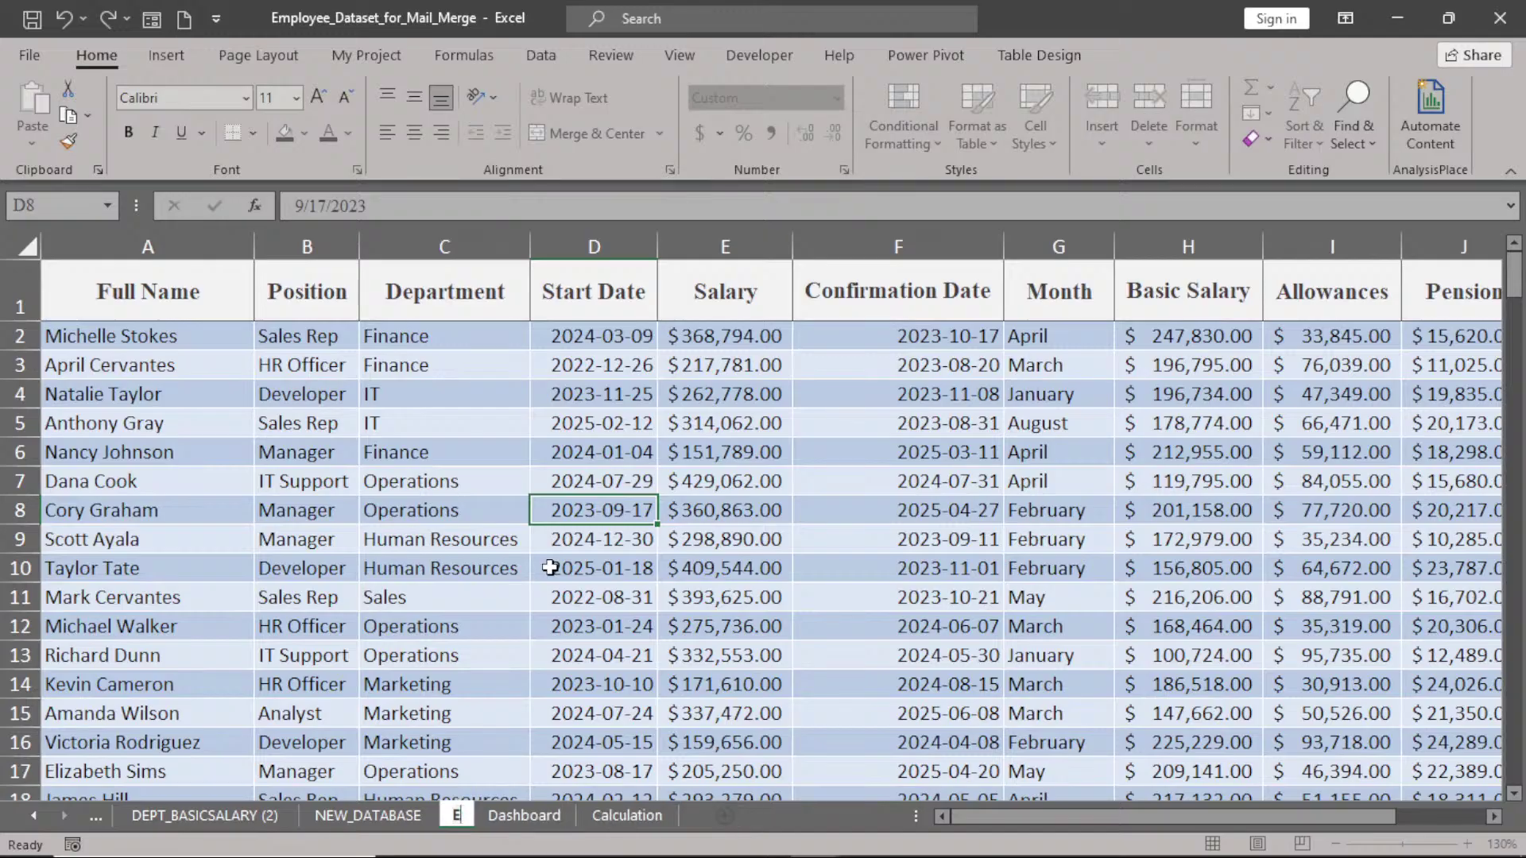
type("MPLO")
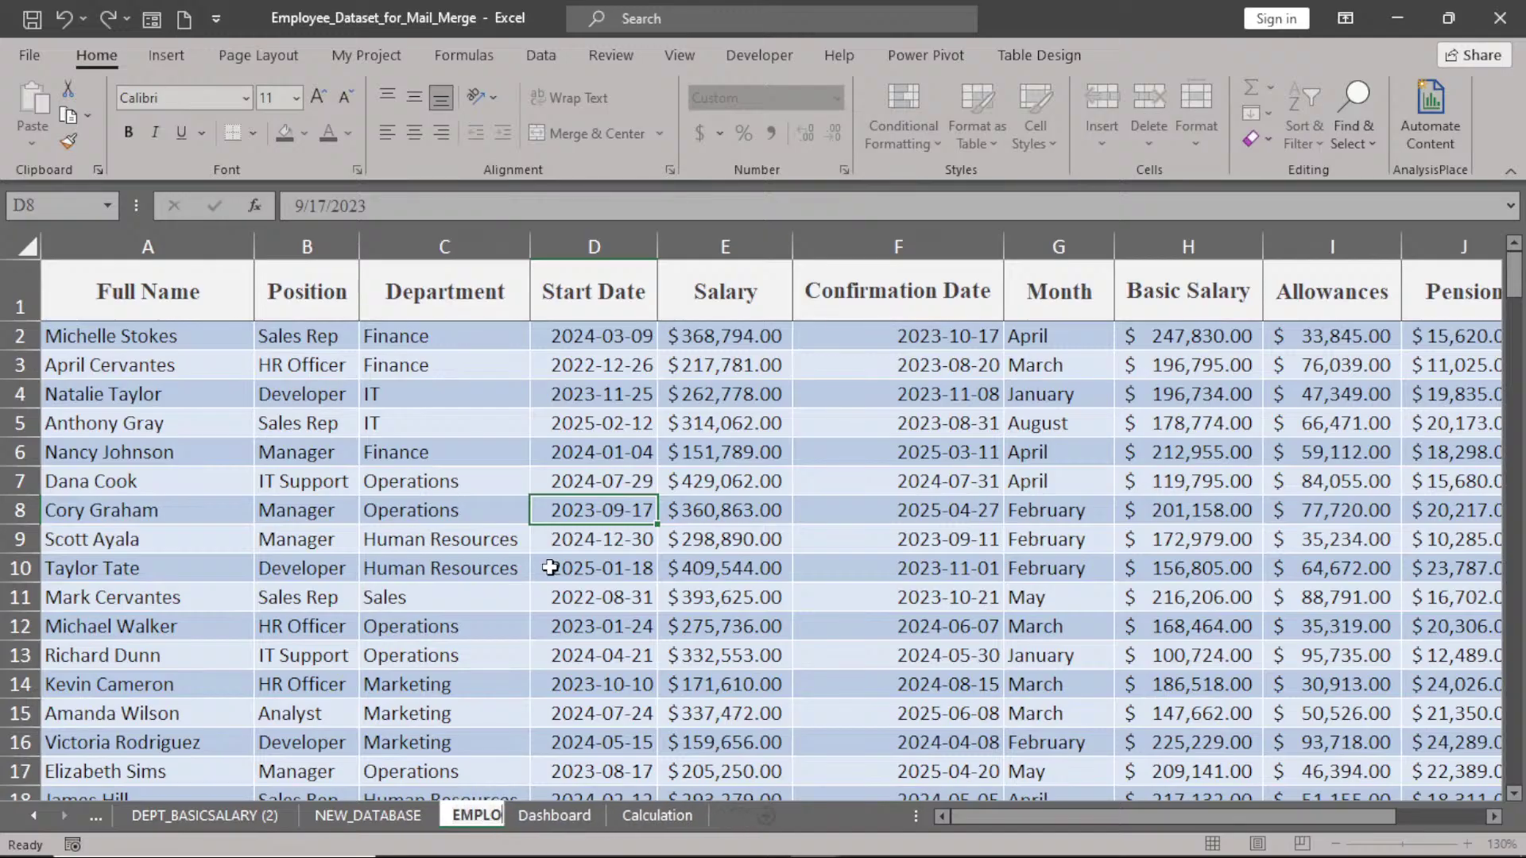
type("YEE")
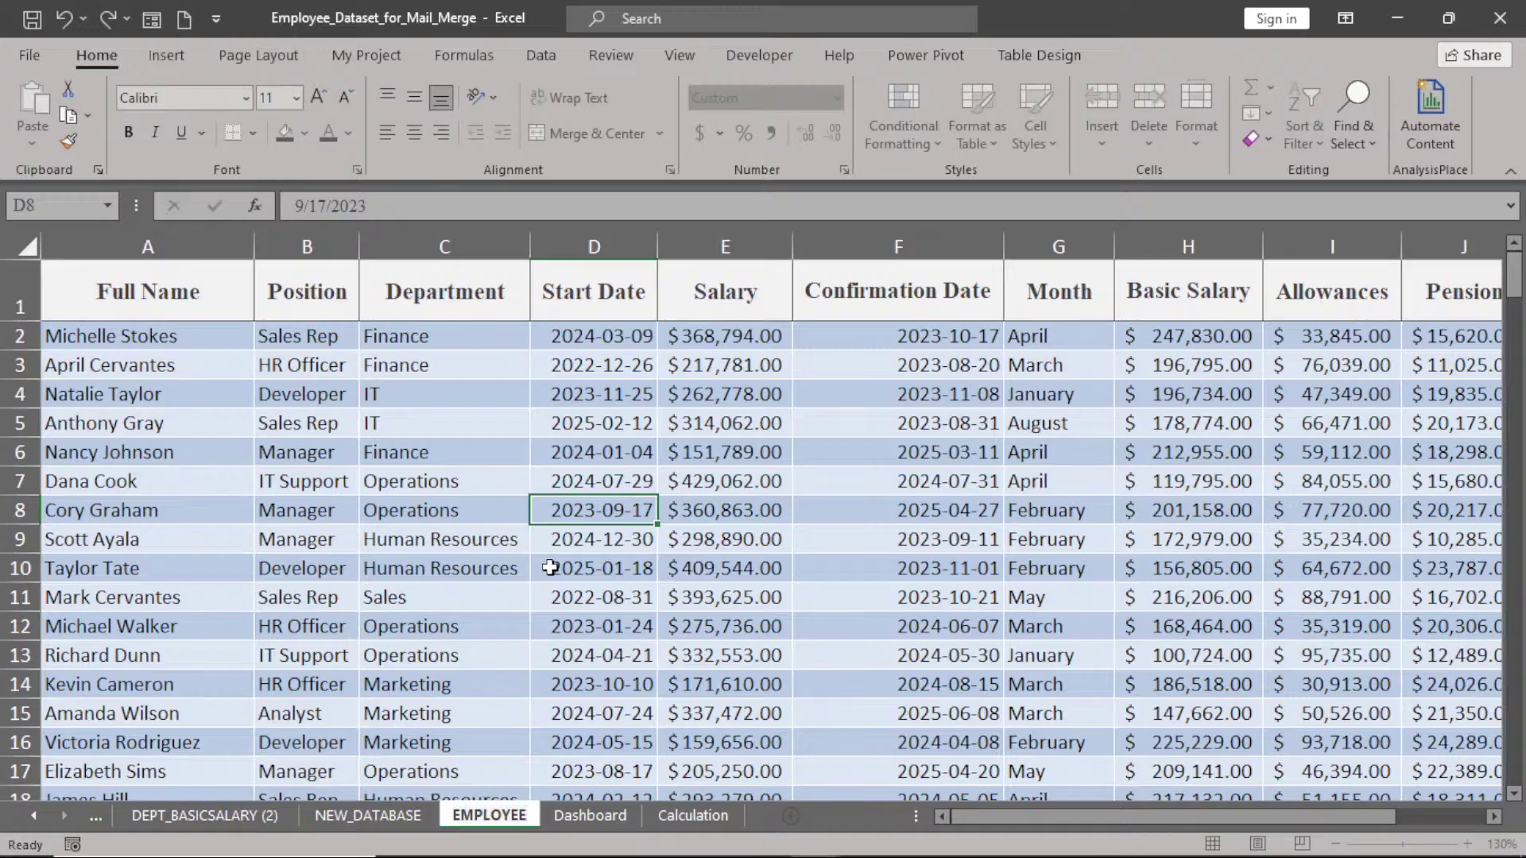
type("S")
key("Return")
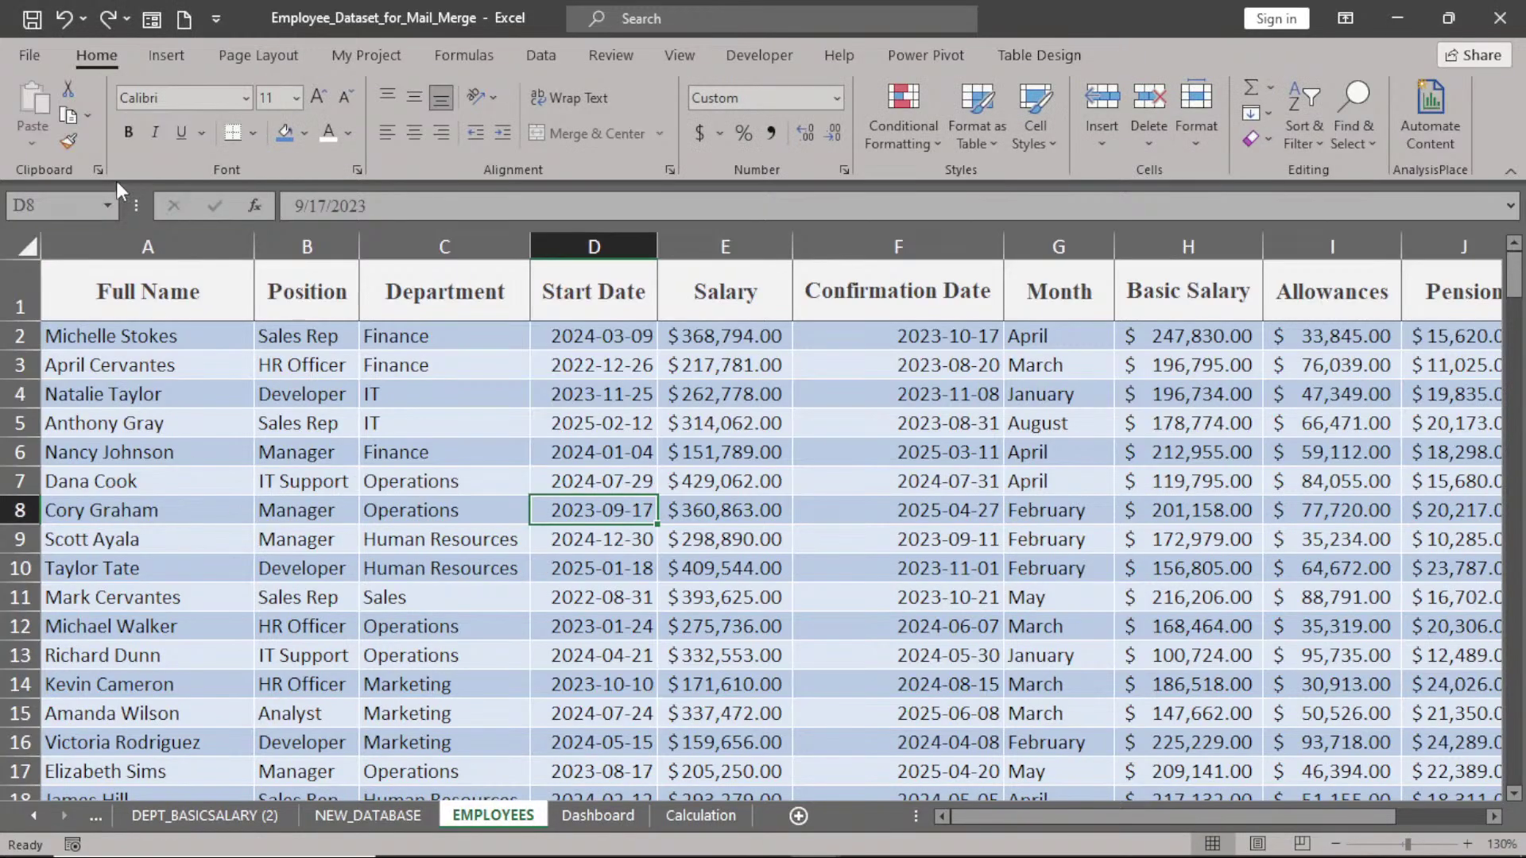
- Save a copy of the workbook to the Desktop as Employee_Dataset 2
left_click(35, 55)
left_click(71, 352)
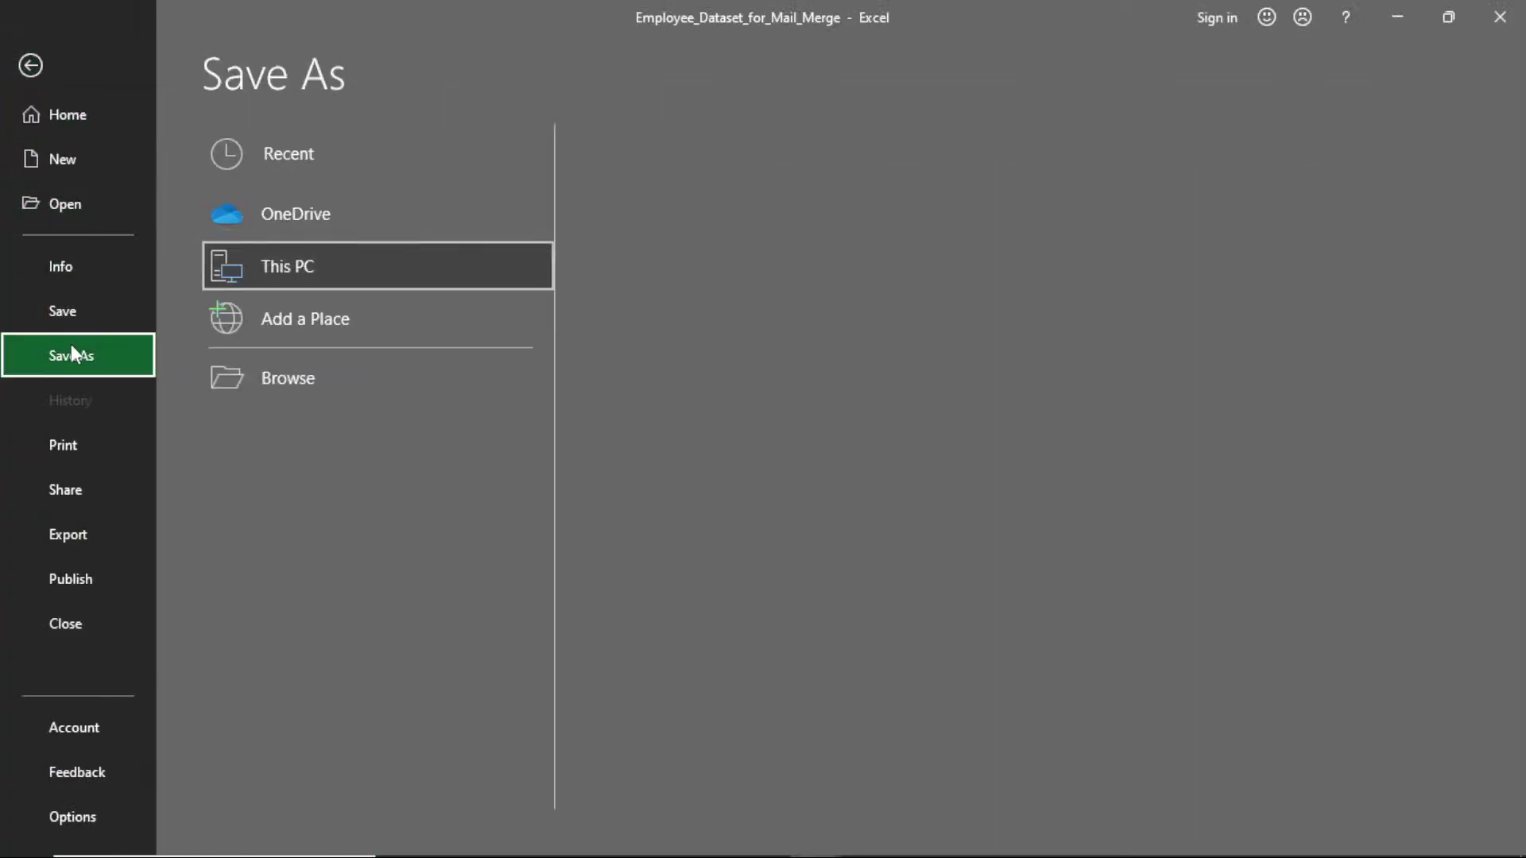
left_click(705, 264)
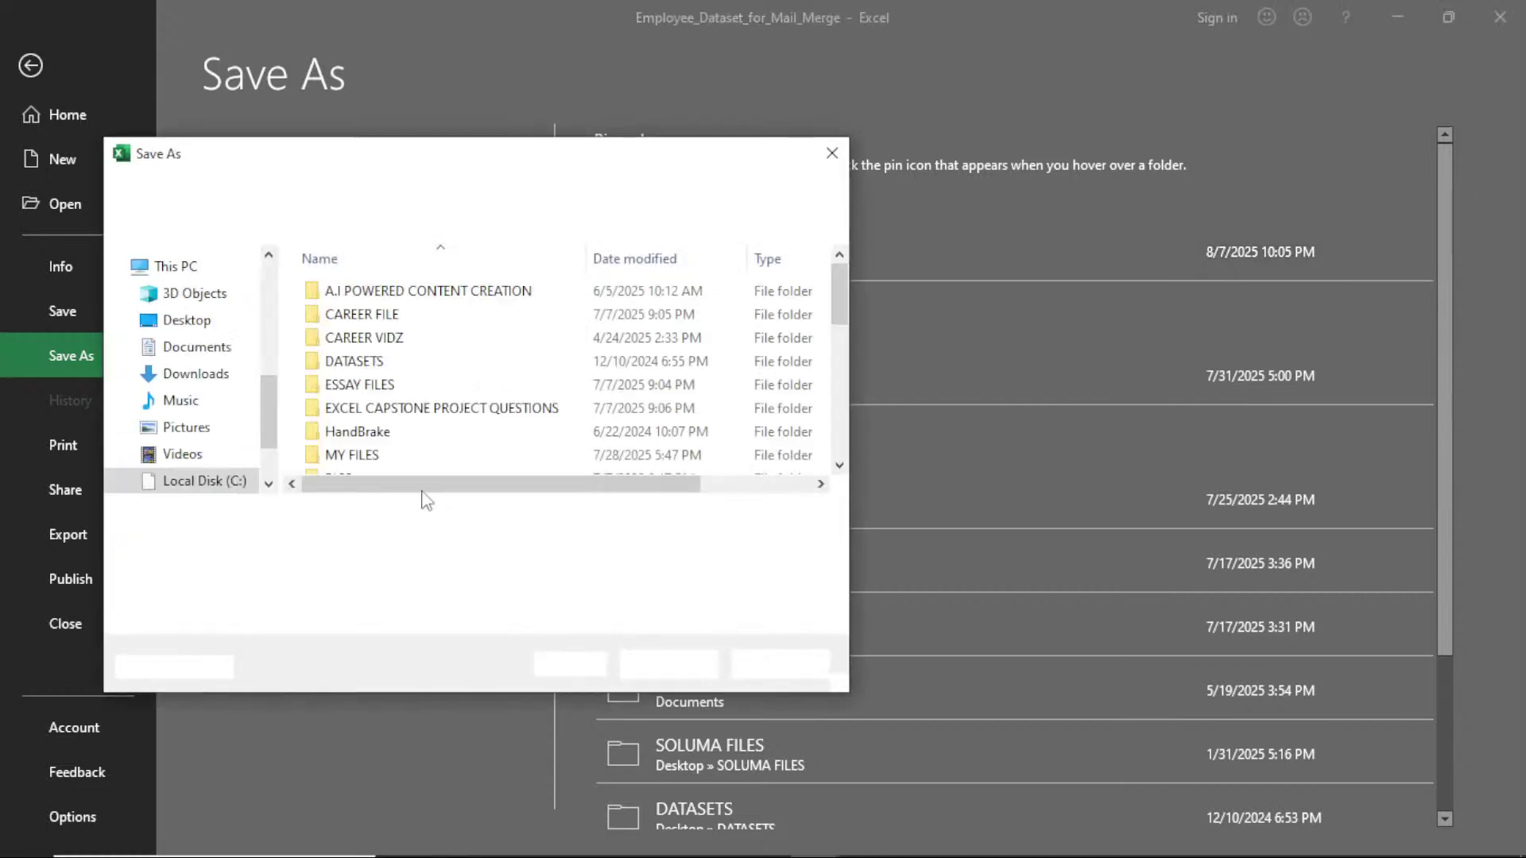
left_click(465, 518)
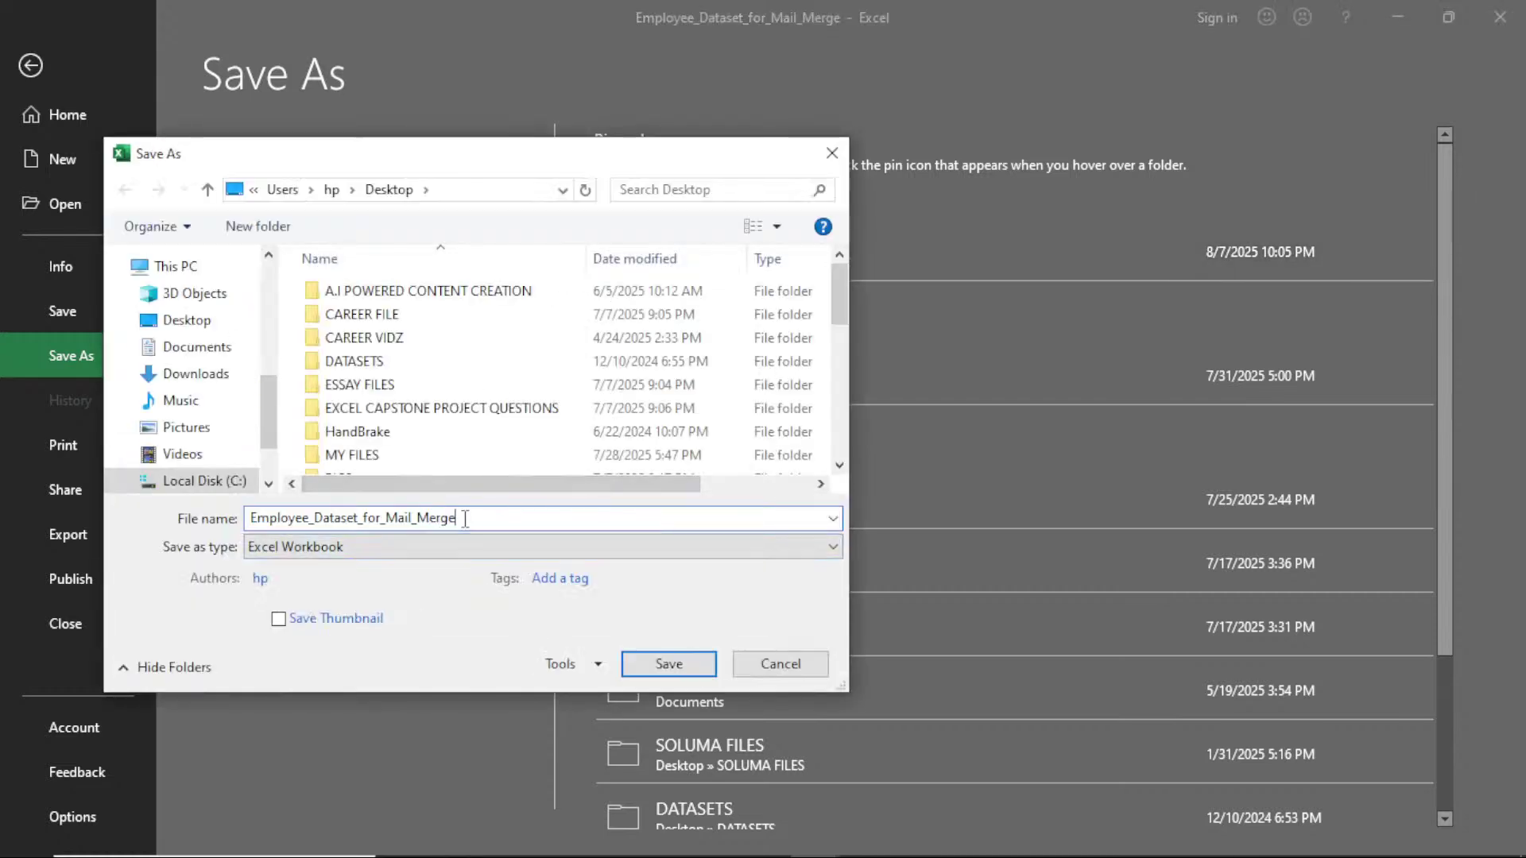
key("BackSpace")
key("BackSpace")
key("BackSpace")
key("BackSpace")
key("BackSpace")
key("BackSpace")
key("BackSpace")
key("BackSpace")
key("BackSpace")
key("BackSpace")
key("BackSpace")
key("BackSpace")
key("BackSpace")
key("BackSpace")
key("BackSpace")
type("2")
key("Return")
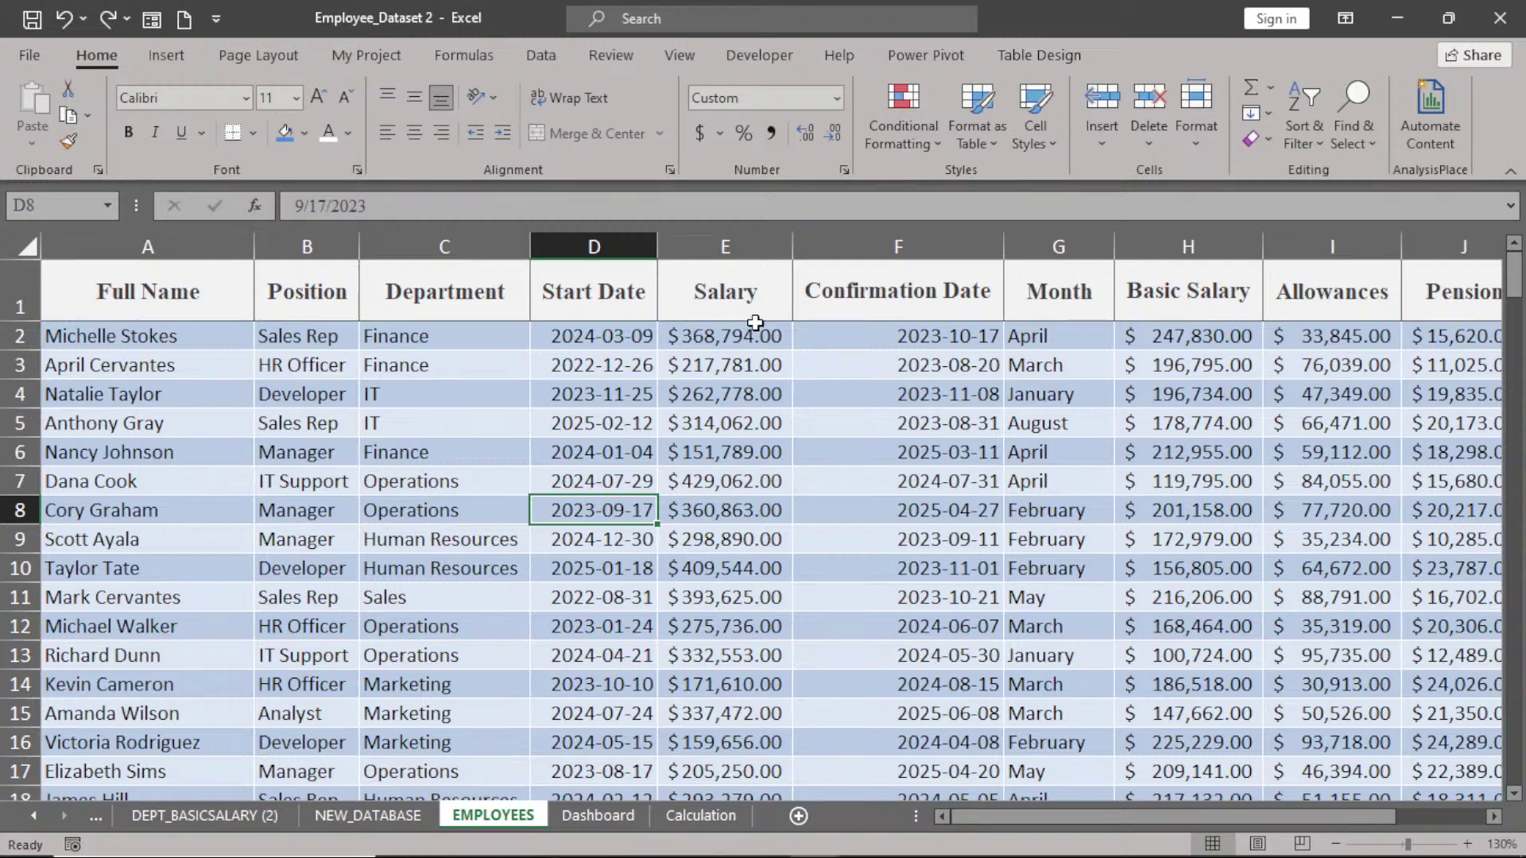
- Narrow the Confirmation Date column so its header wraps onto two lines, and switch to the monthly salary notification letter in Word
left_click_drag(1007, 251, 944, 249)
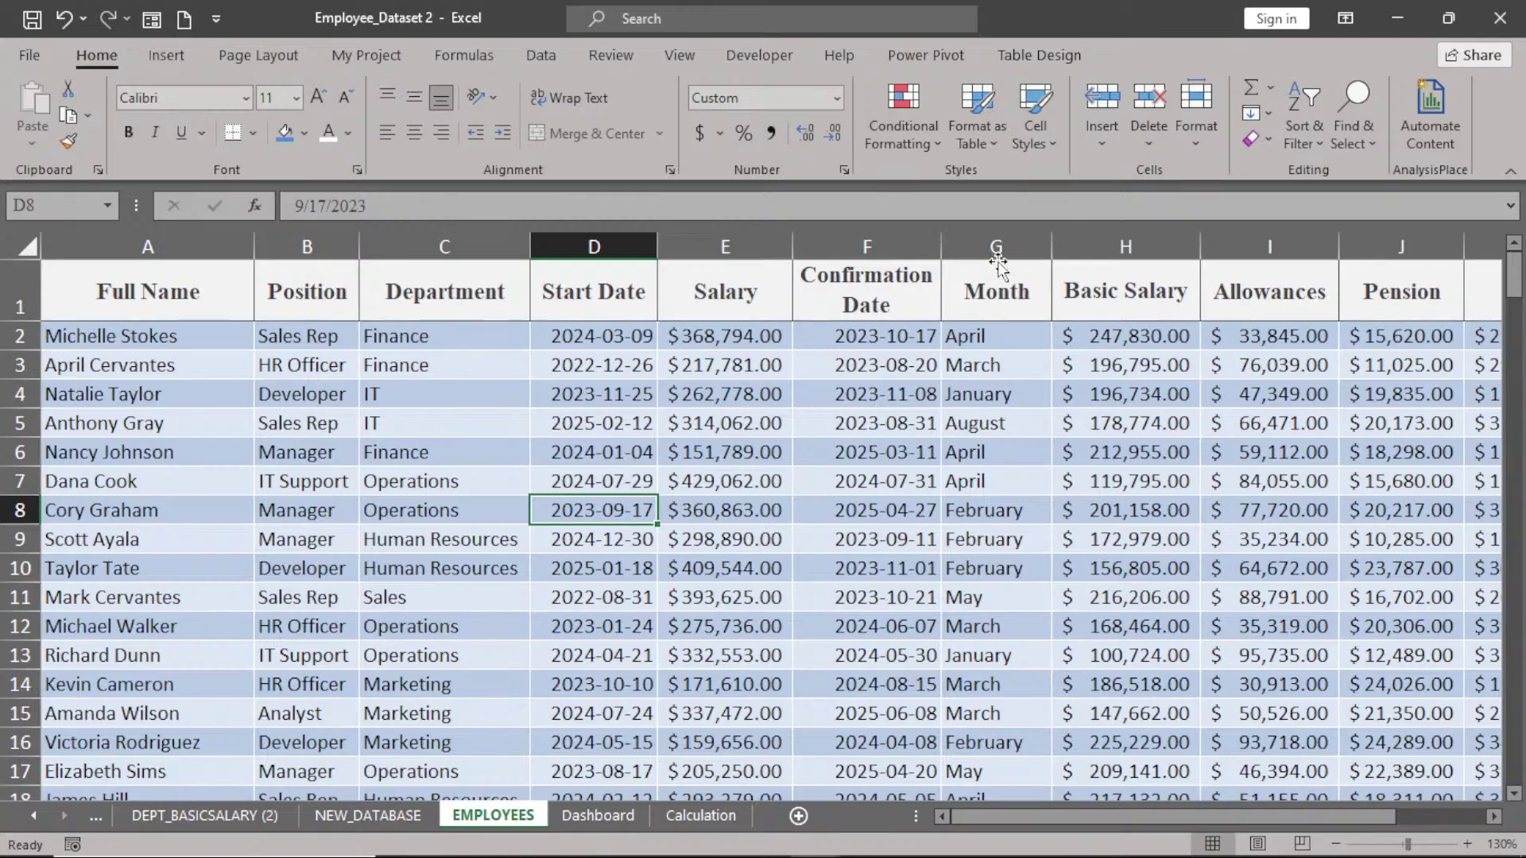
left_click_drag(1367, 819, 1277, 846)
mouse_move(816, 849)
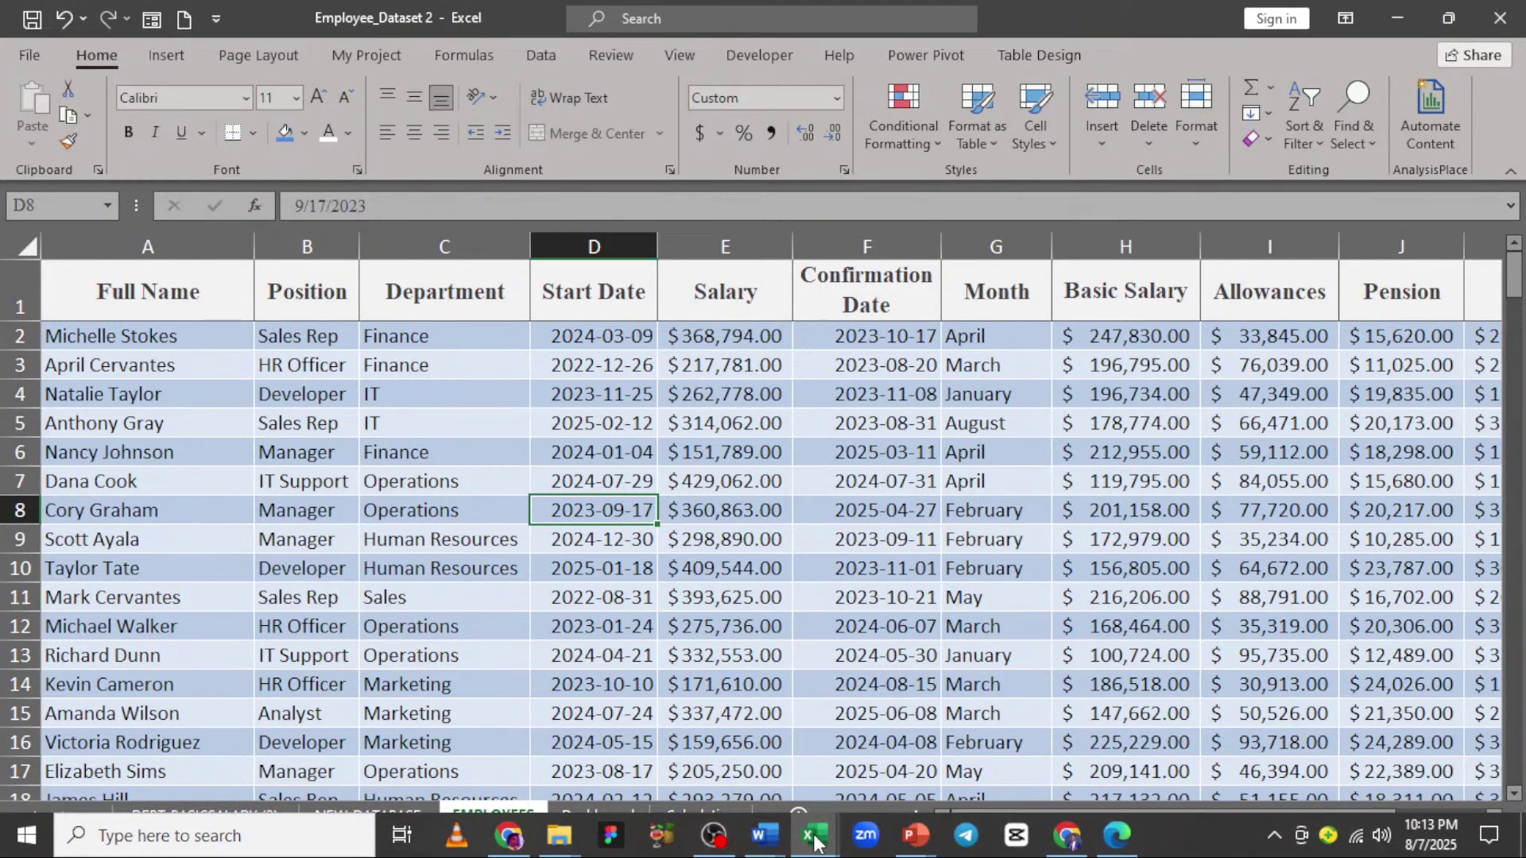
mouse_move(770, 844)
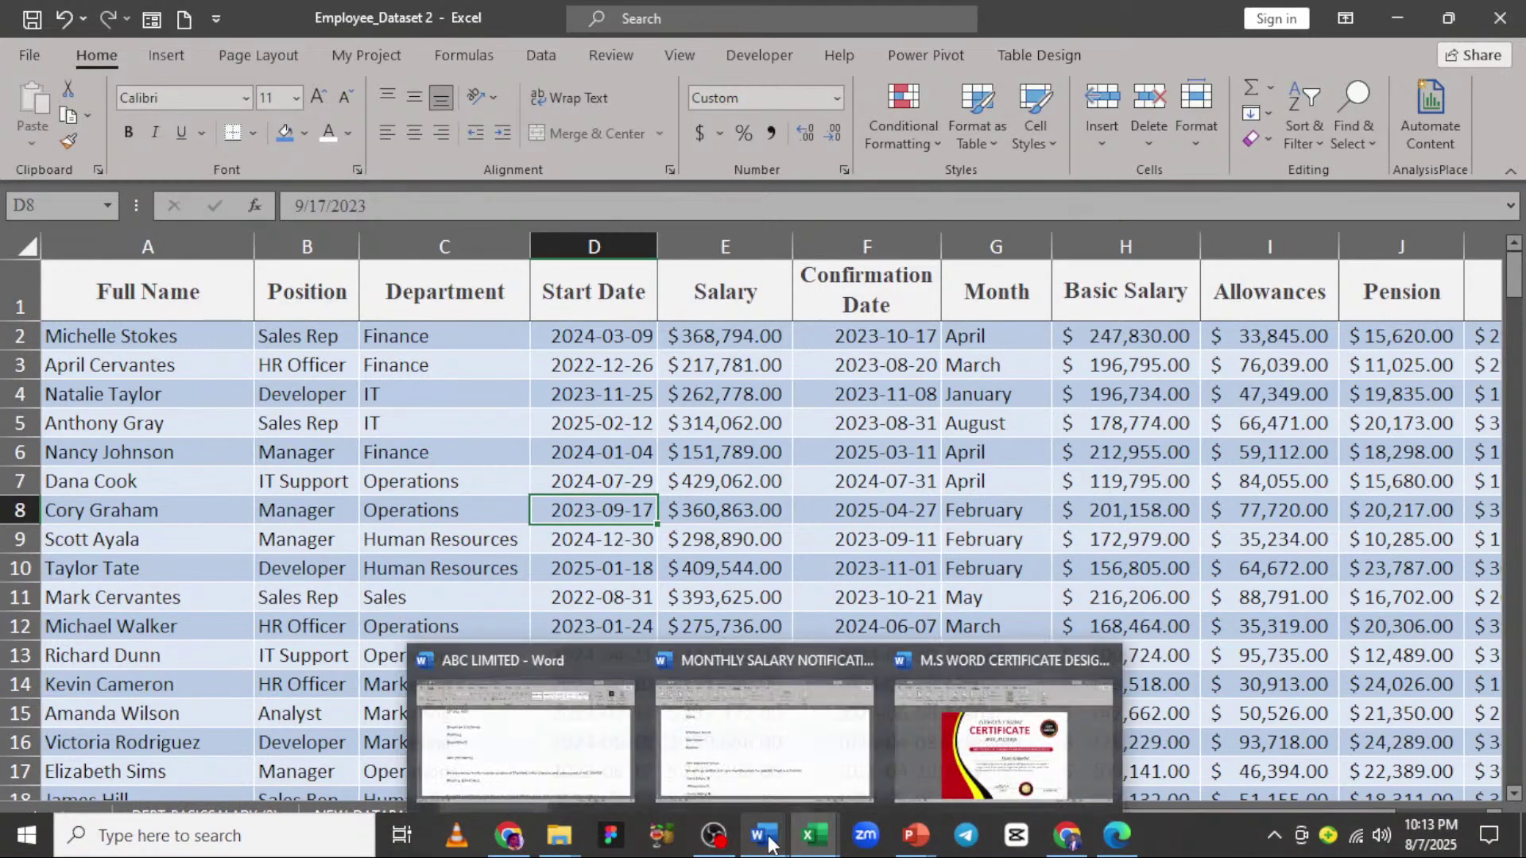
left_click(772, 763)
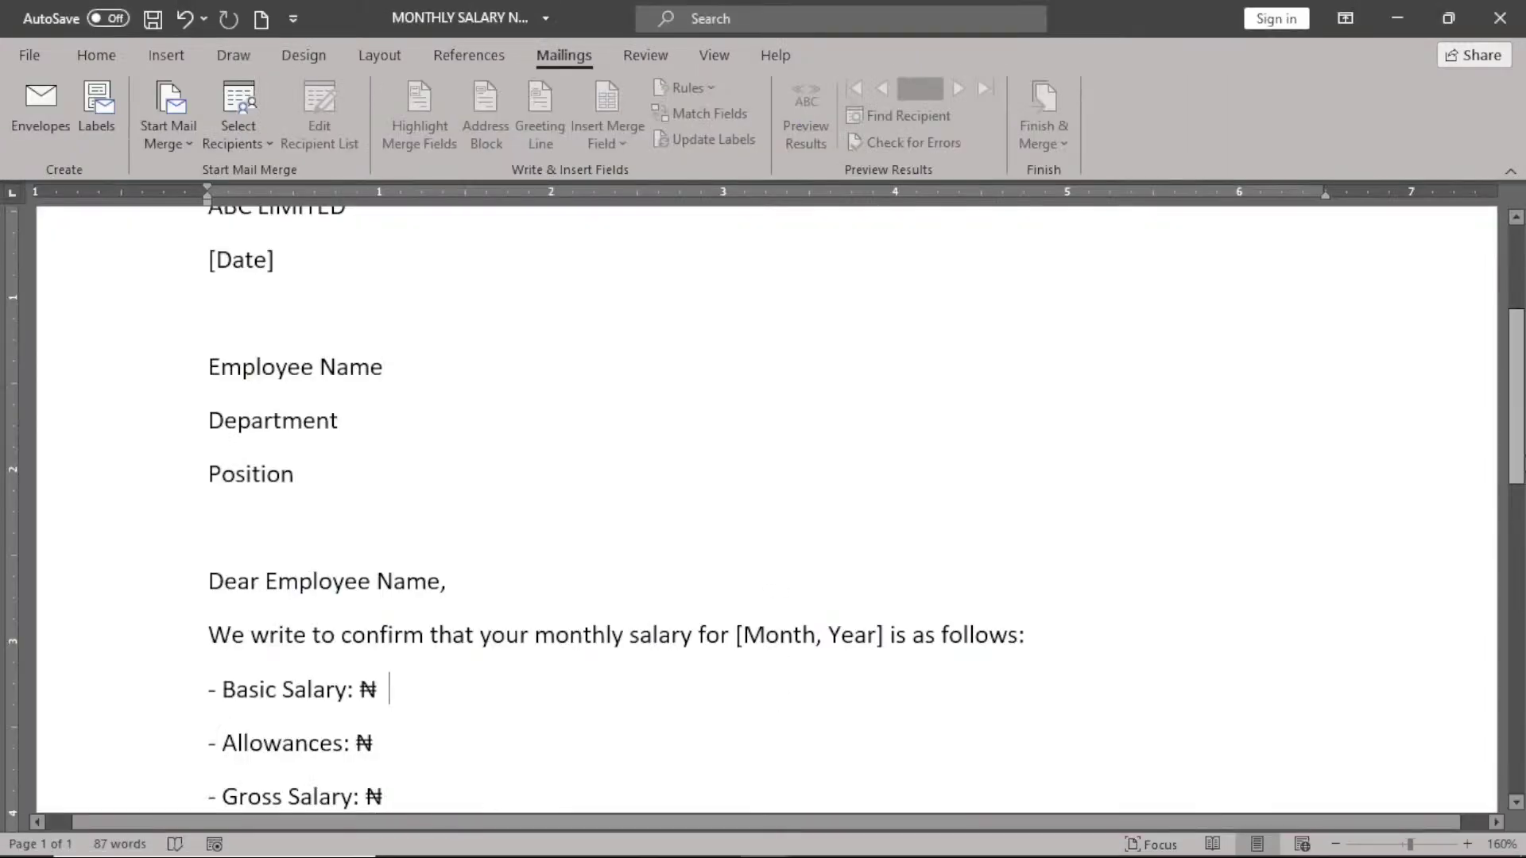
- Change the font of the entire letter to Times New Roman
scroll(699, 674, "up", 3)
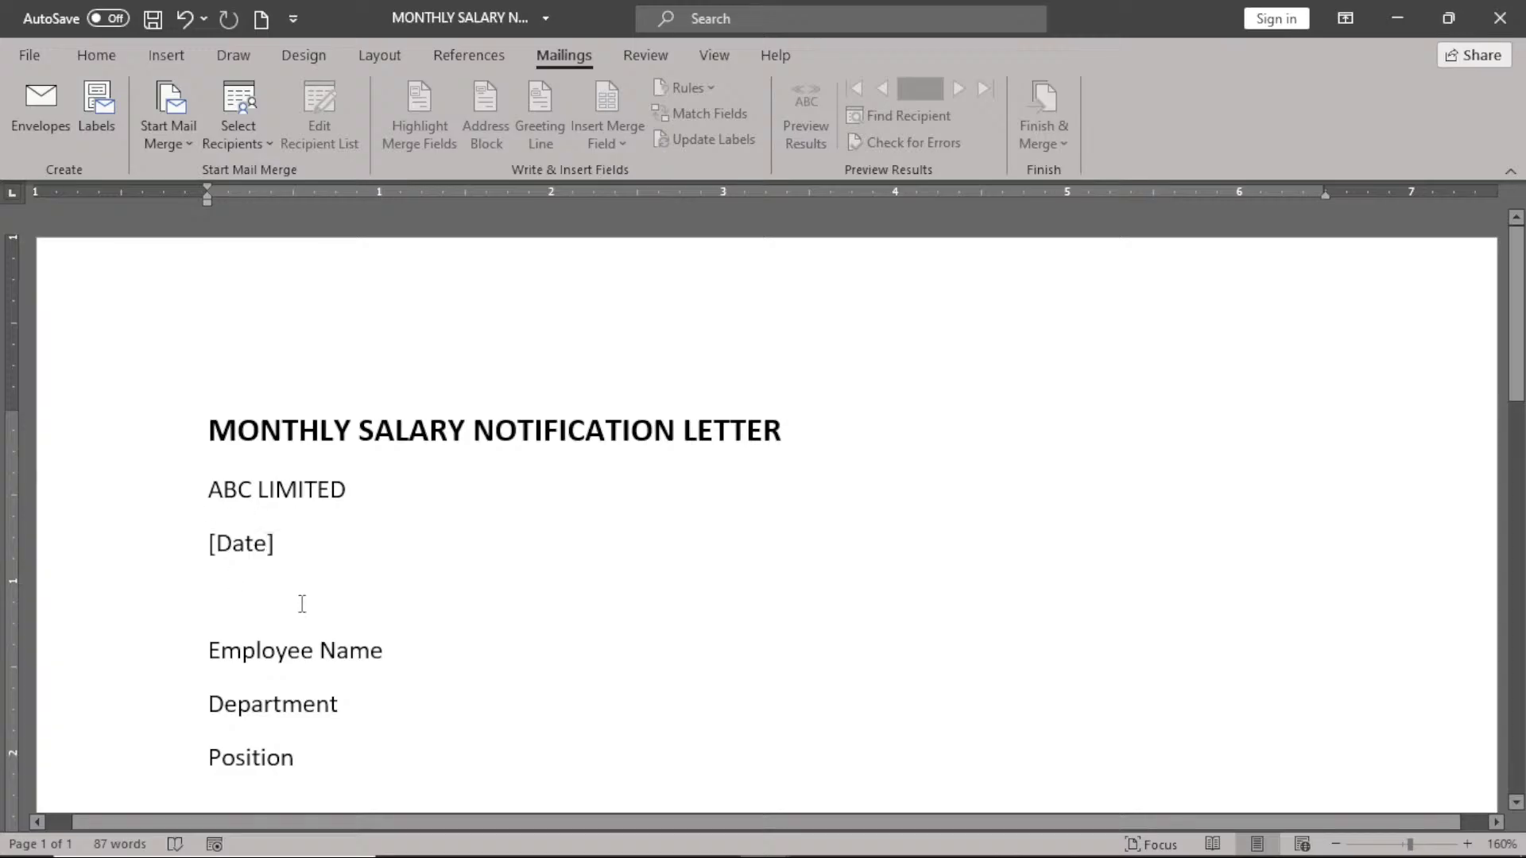
key("ctrl+a")
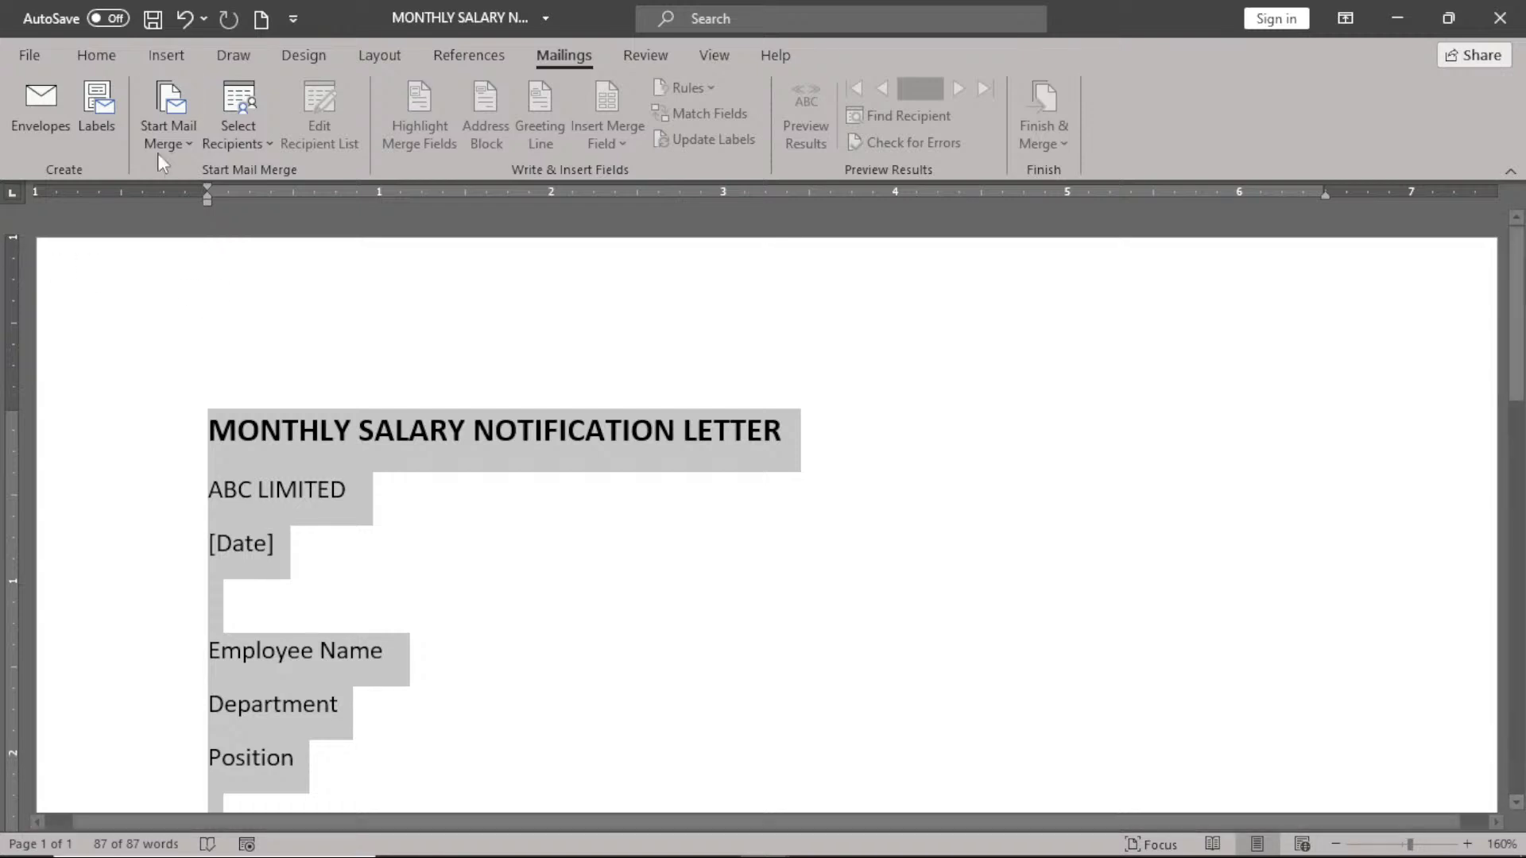
left_click(93, 55)
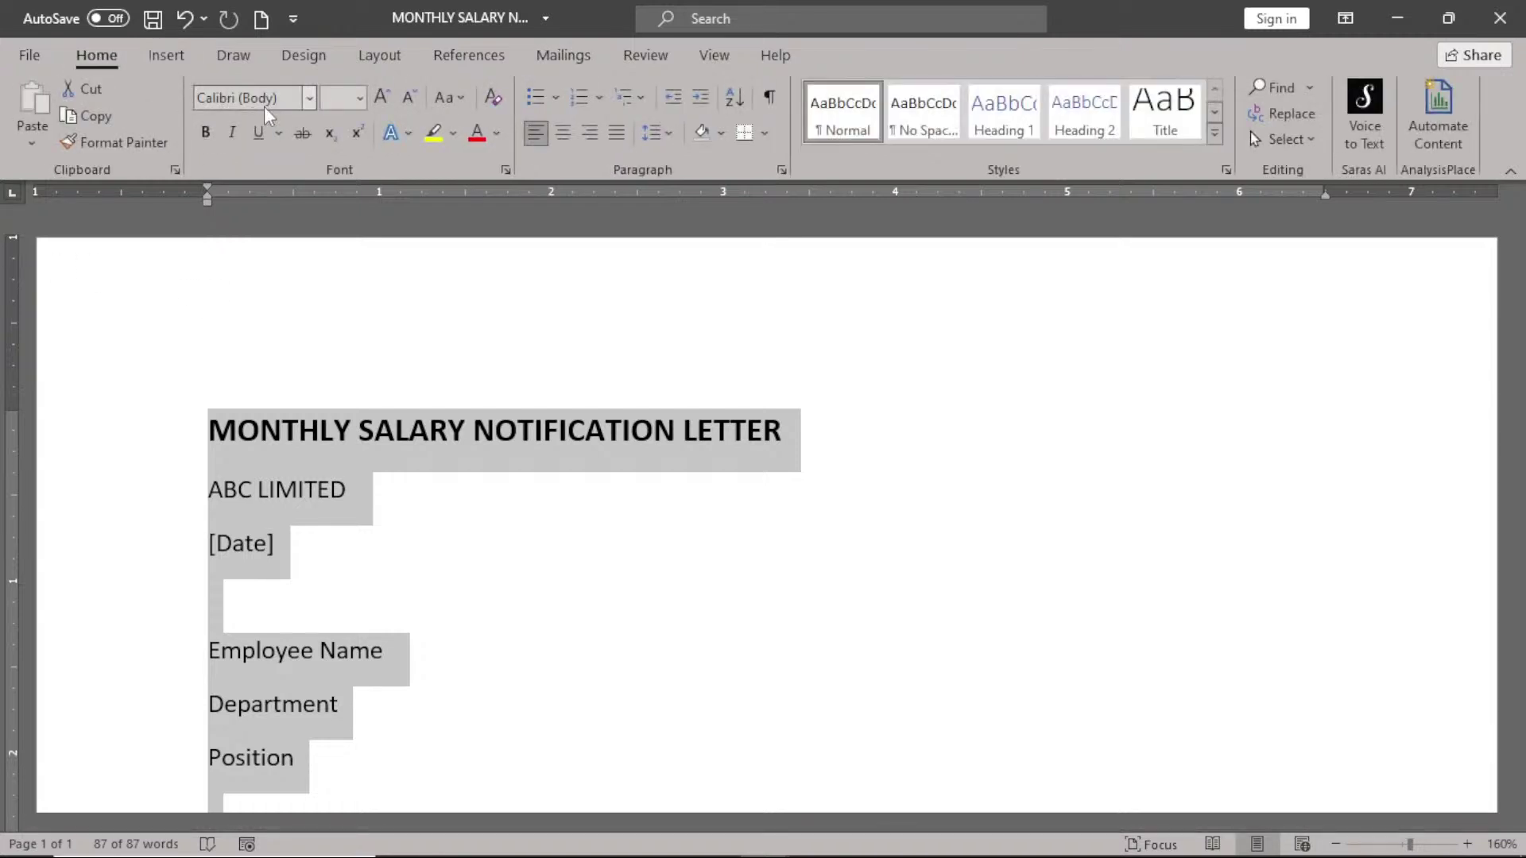
left_click(308, 98)
left_click(309, 98)
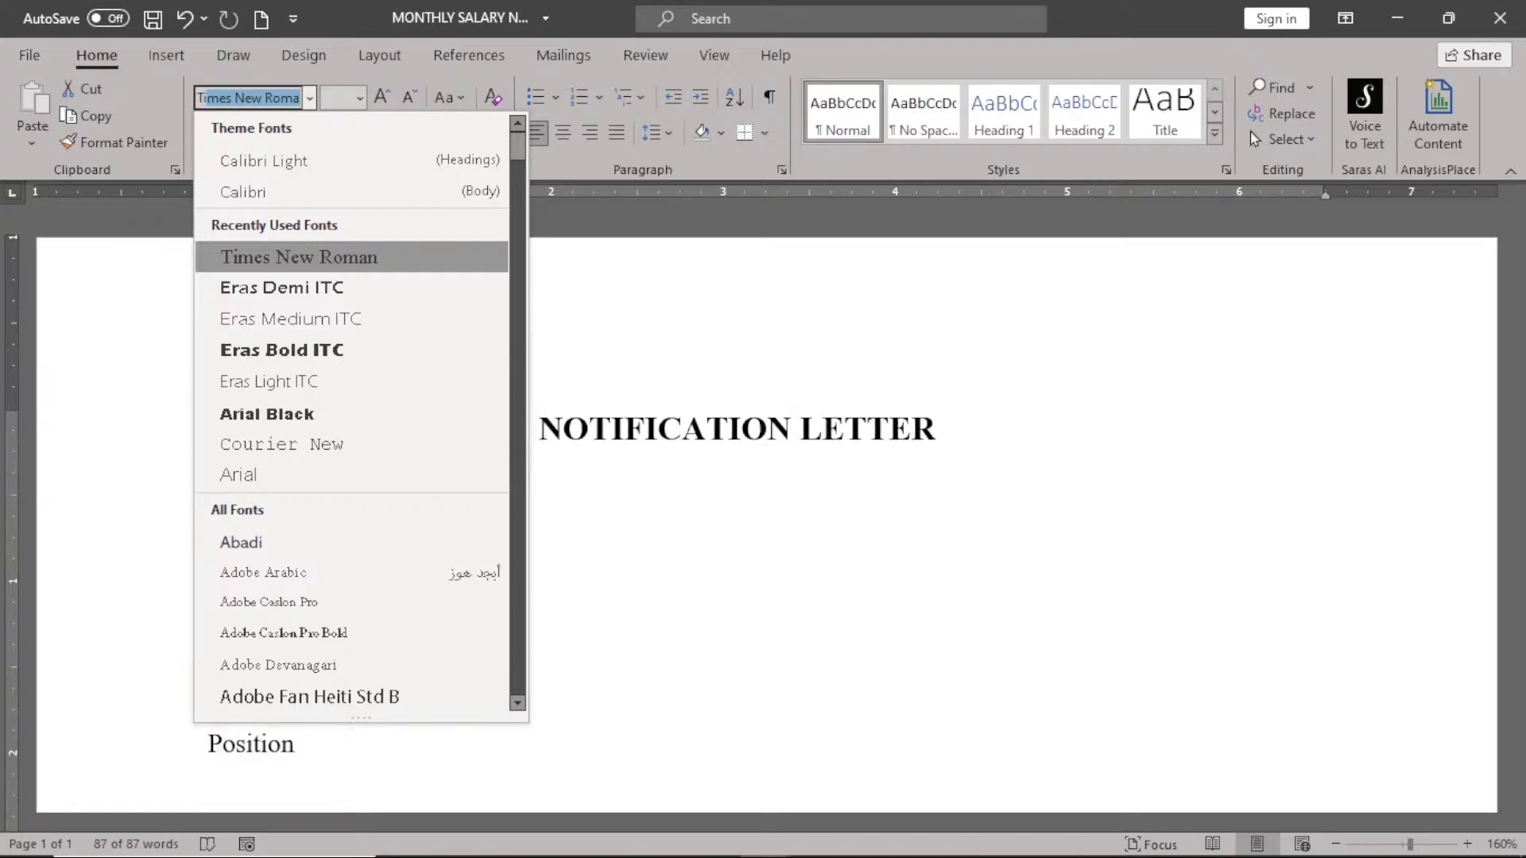
left_click(299, 257)
left_click(461, 713)
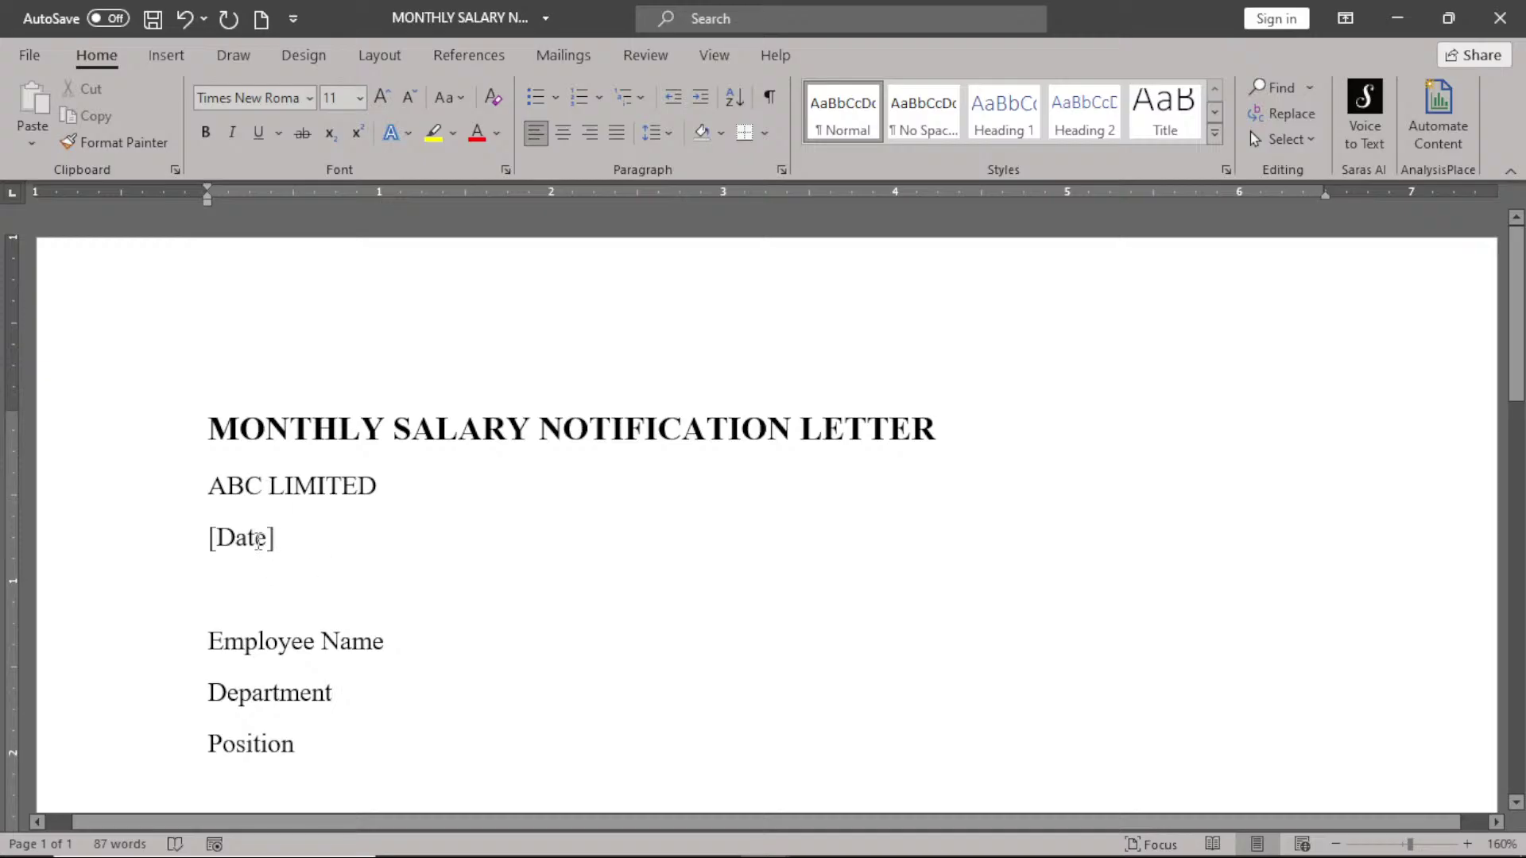
- Replace the [Date] placeholder below ABC LIMITED with 07/08/2025
left_click(283, 540)
key("BackSpace")
key("BackSpace")
key("BackSpace")
key("BackSpace")
key("BackSpace")
key("BackSpace")
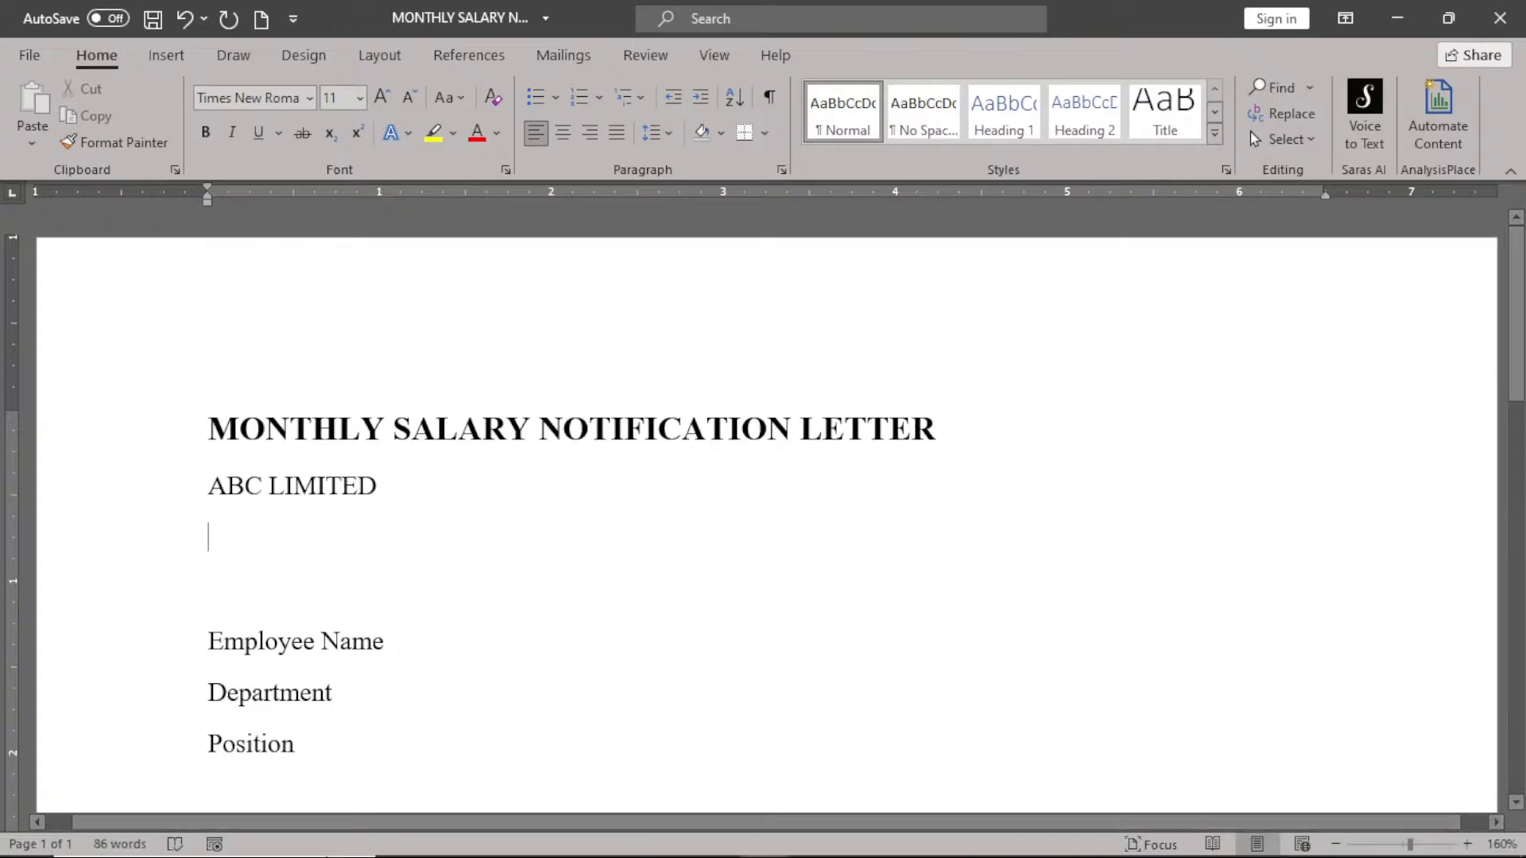
mouse_move(333, 852)
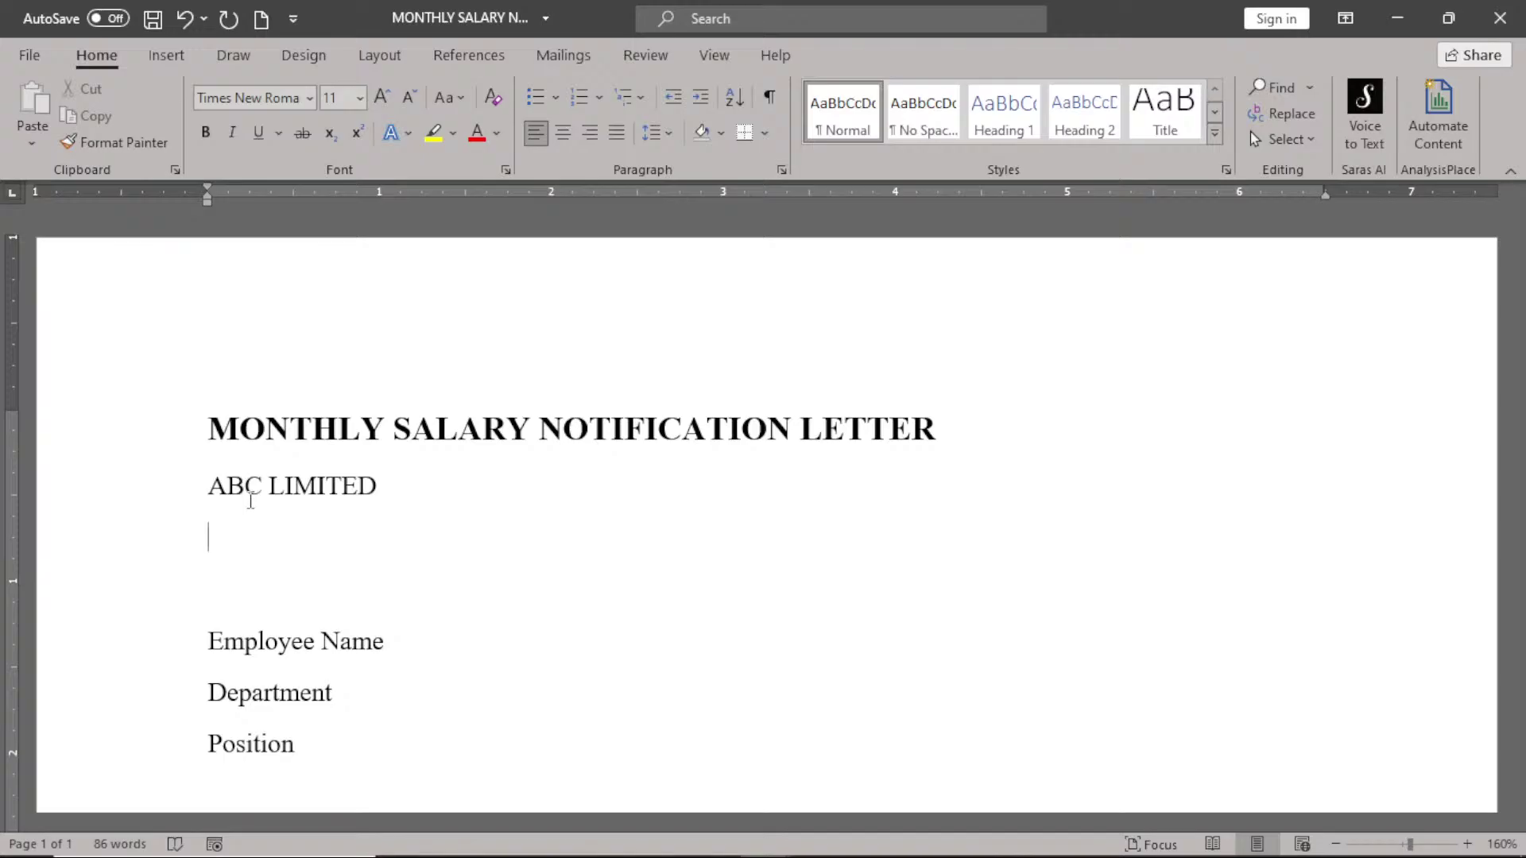
type("07/08/2025")
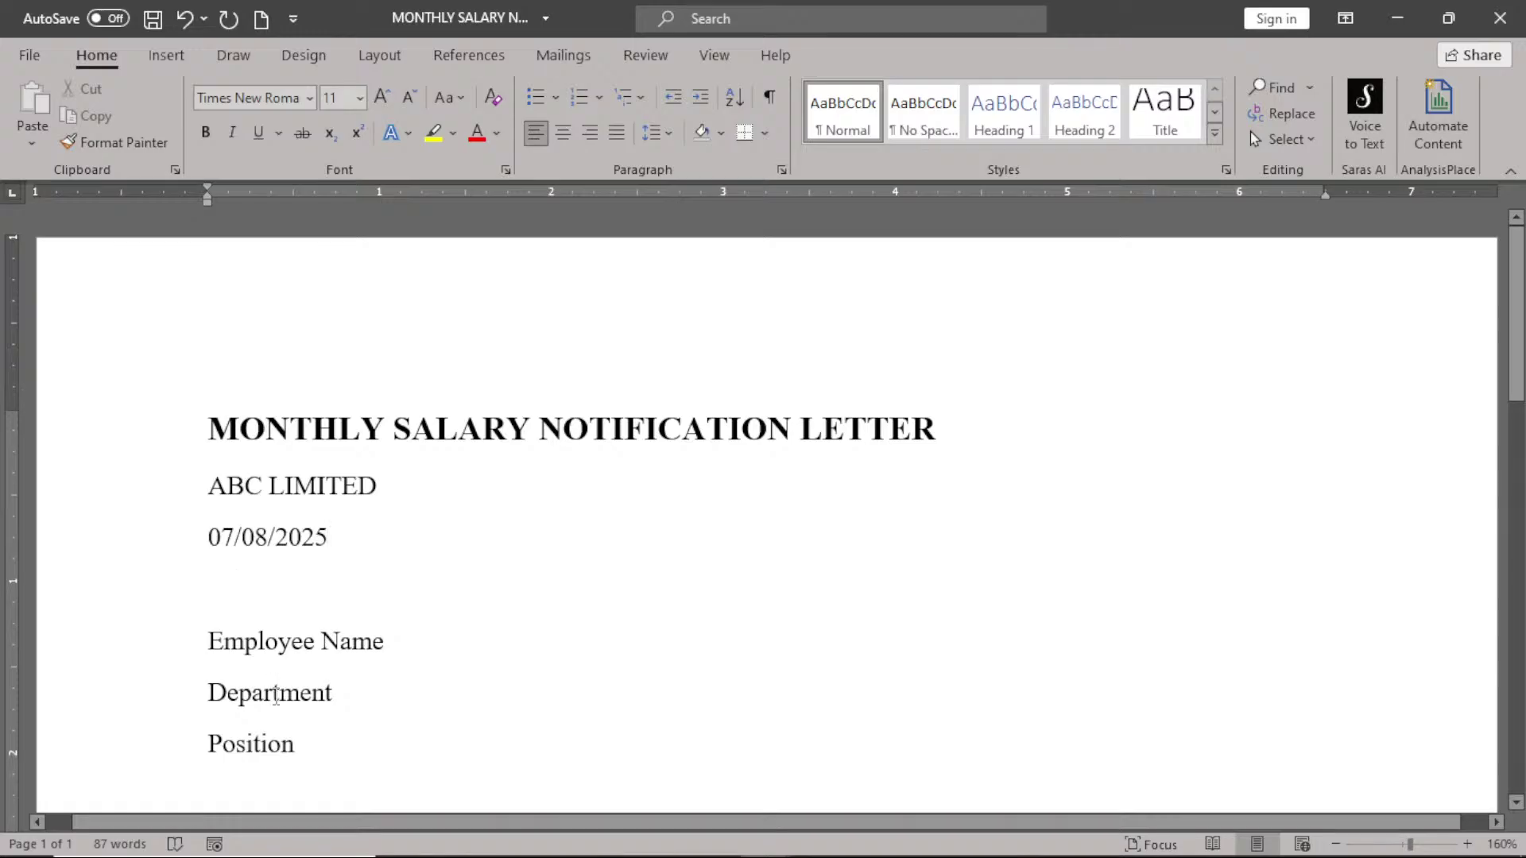
- Open the Employee_Dataset 2 workbook from the Desktop as the existing recipient list for the mail merge
left_click(564, 56)
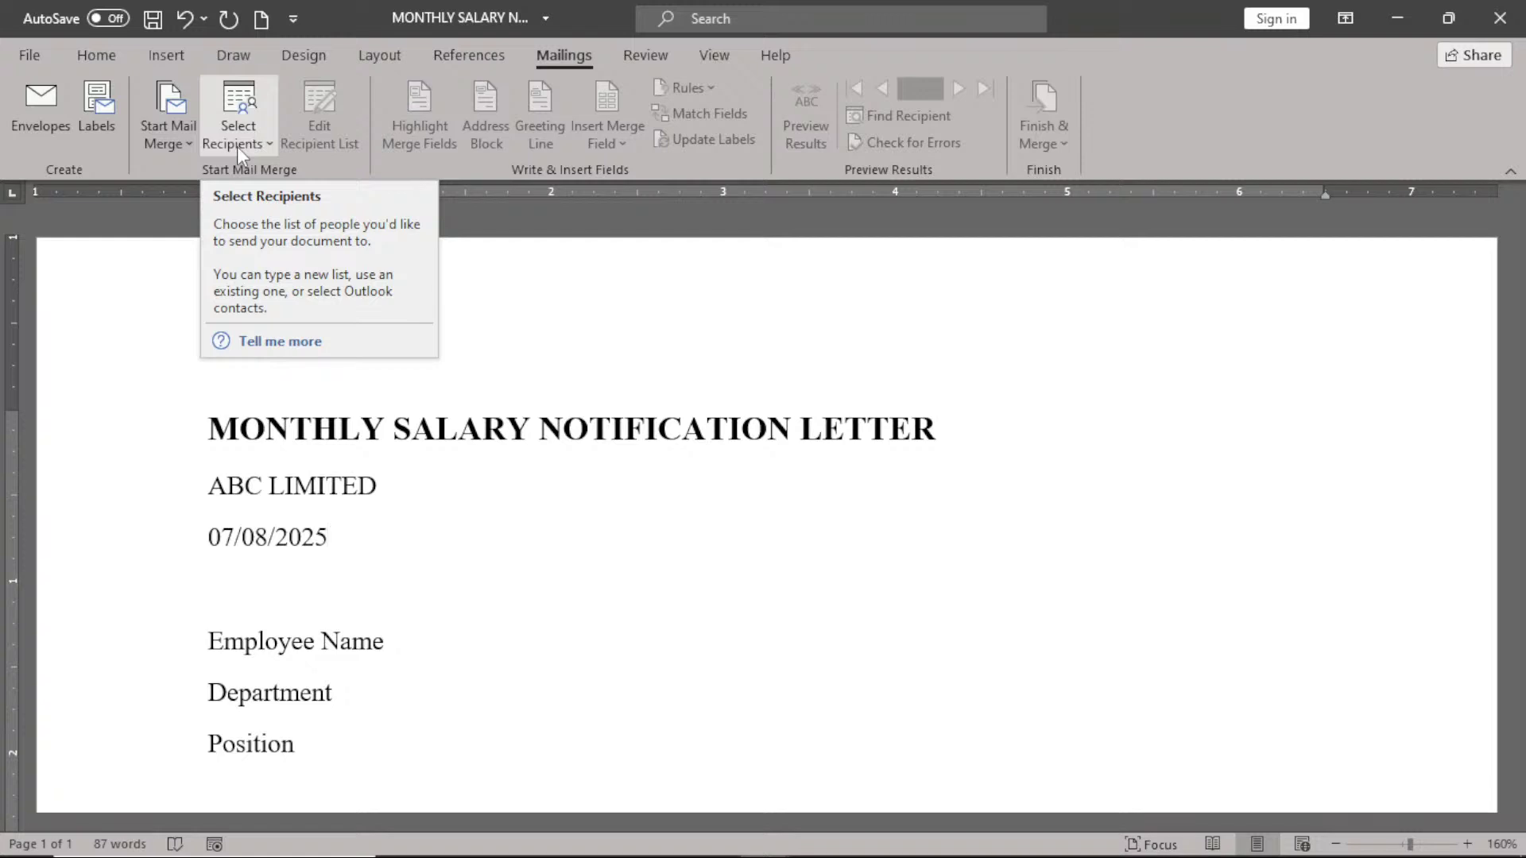
left_click(248, 136)
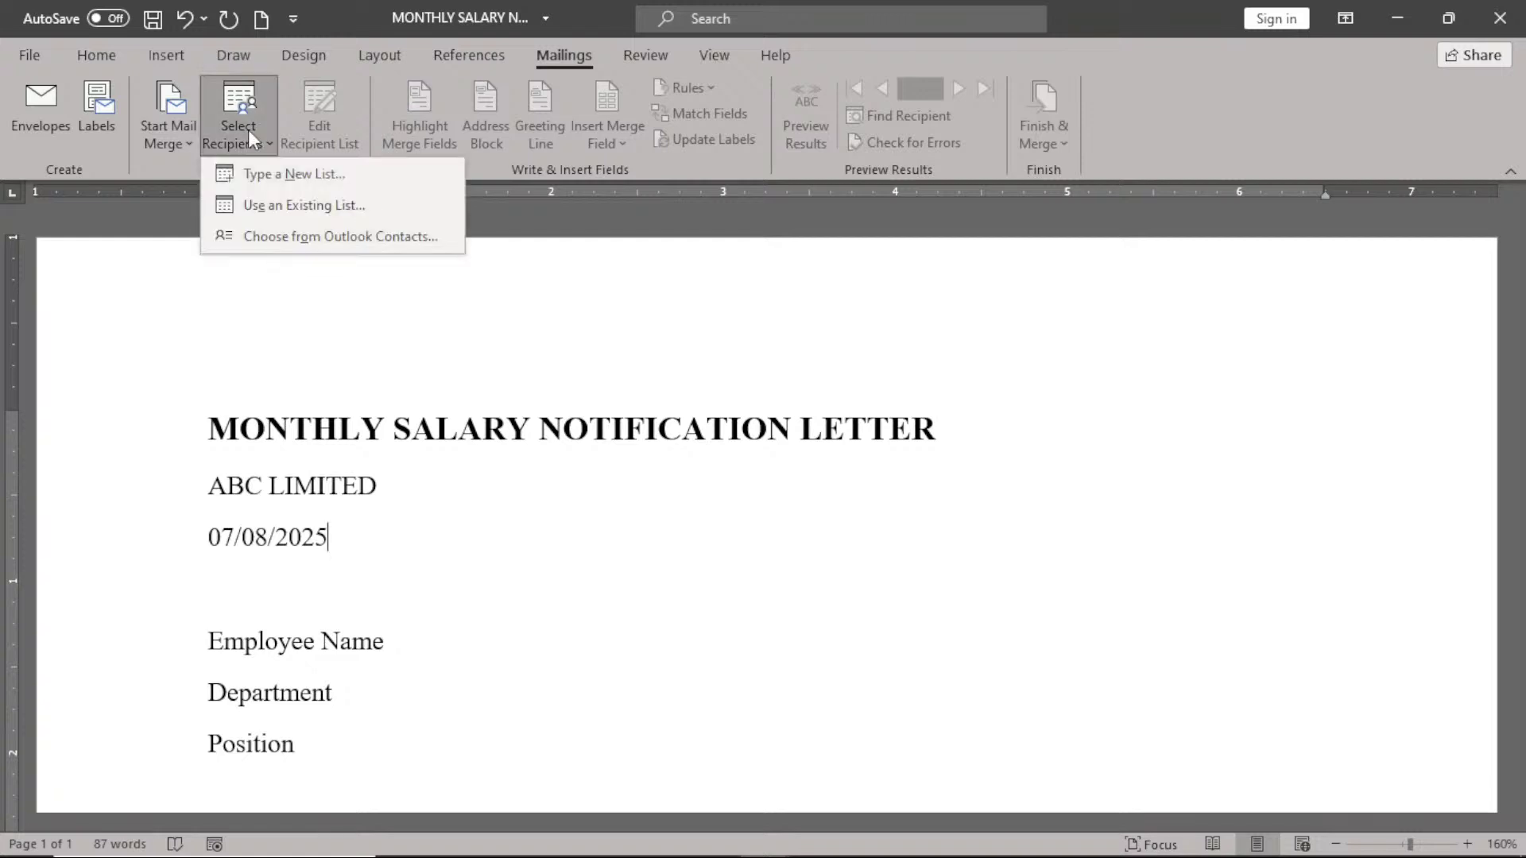
left_click(300, 206)
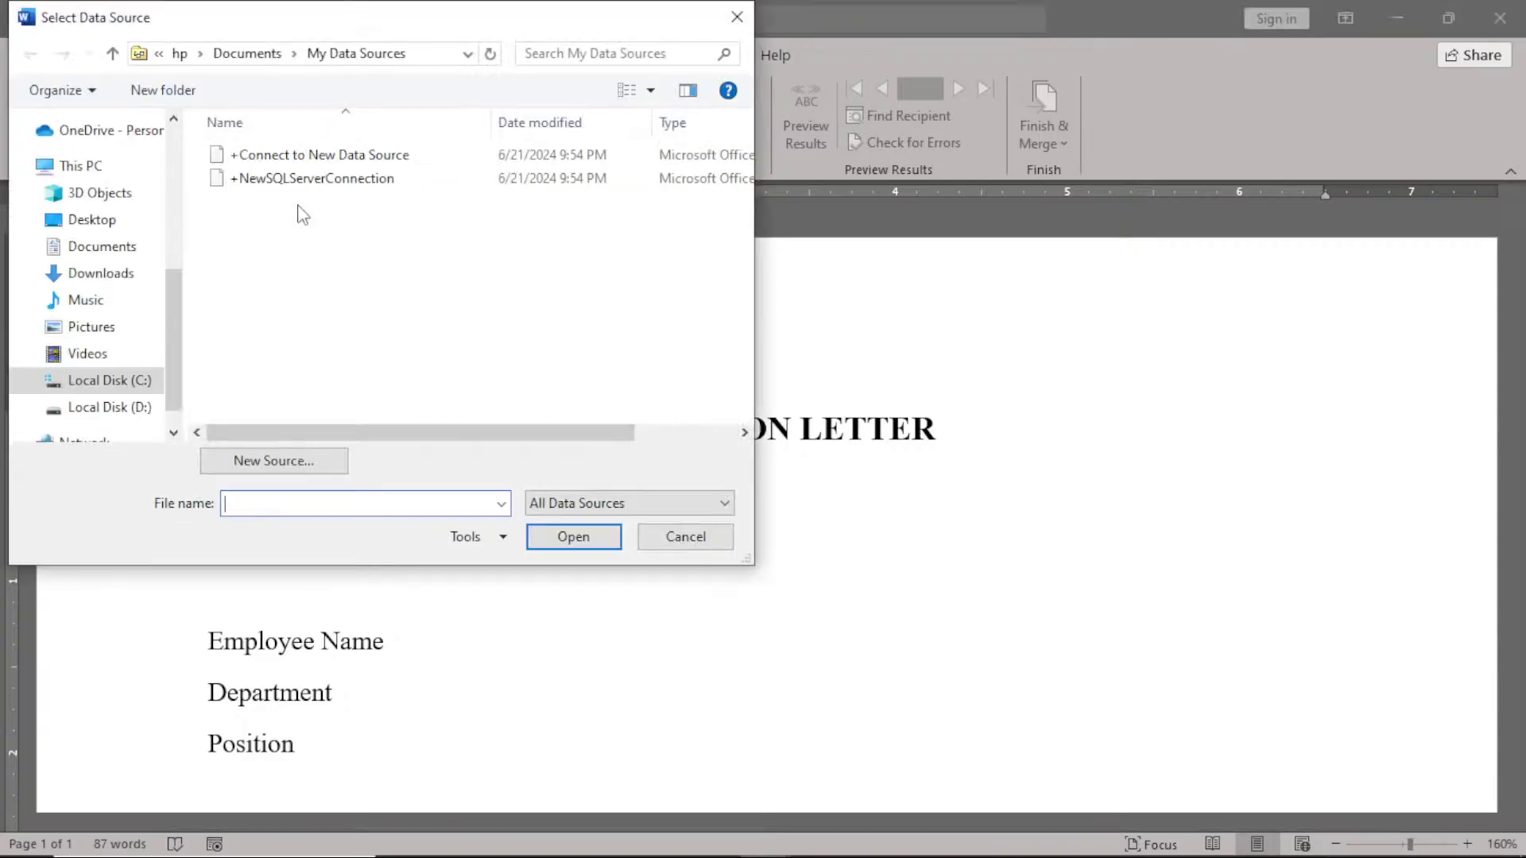
left_click(104, 225)
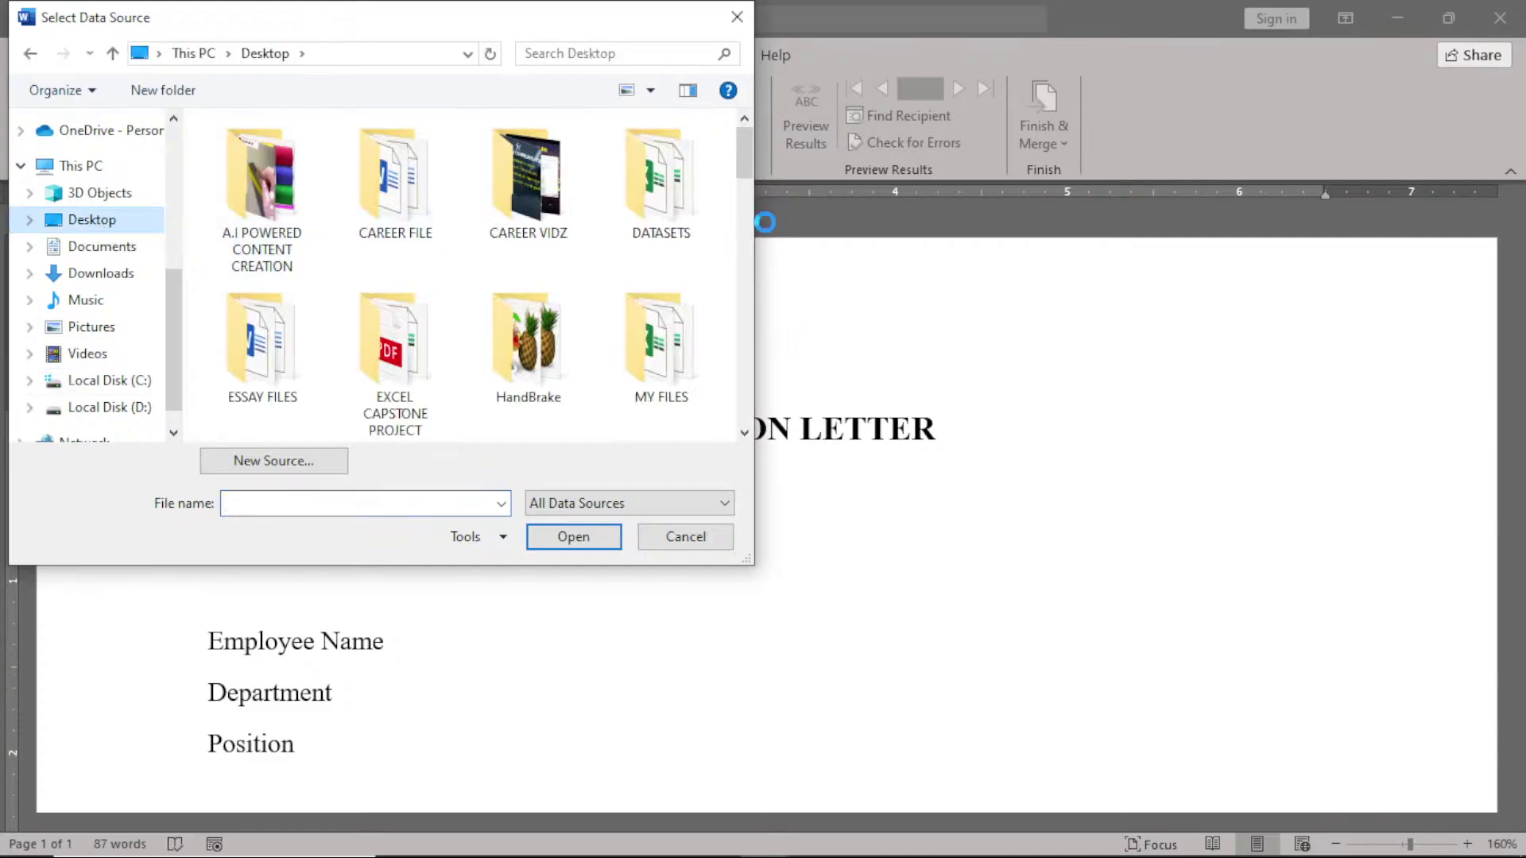
left_click(743, 432)
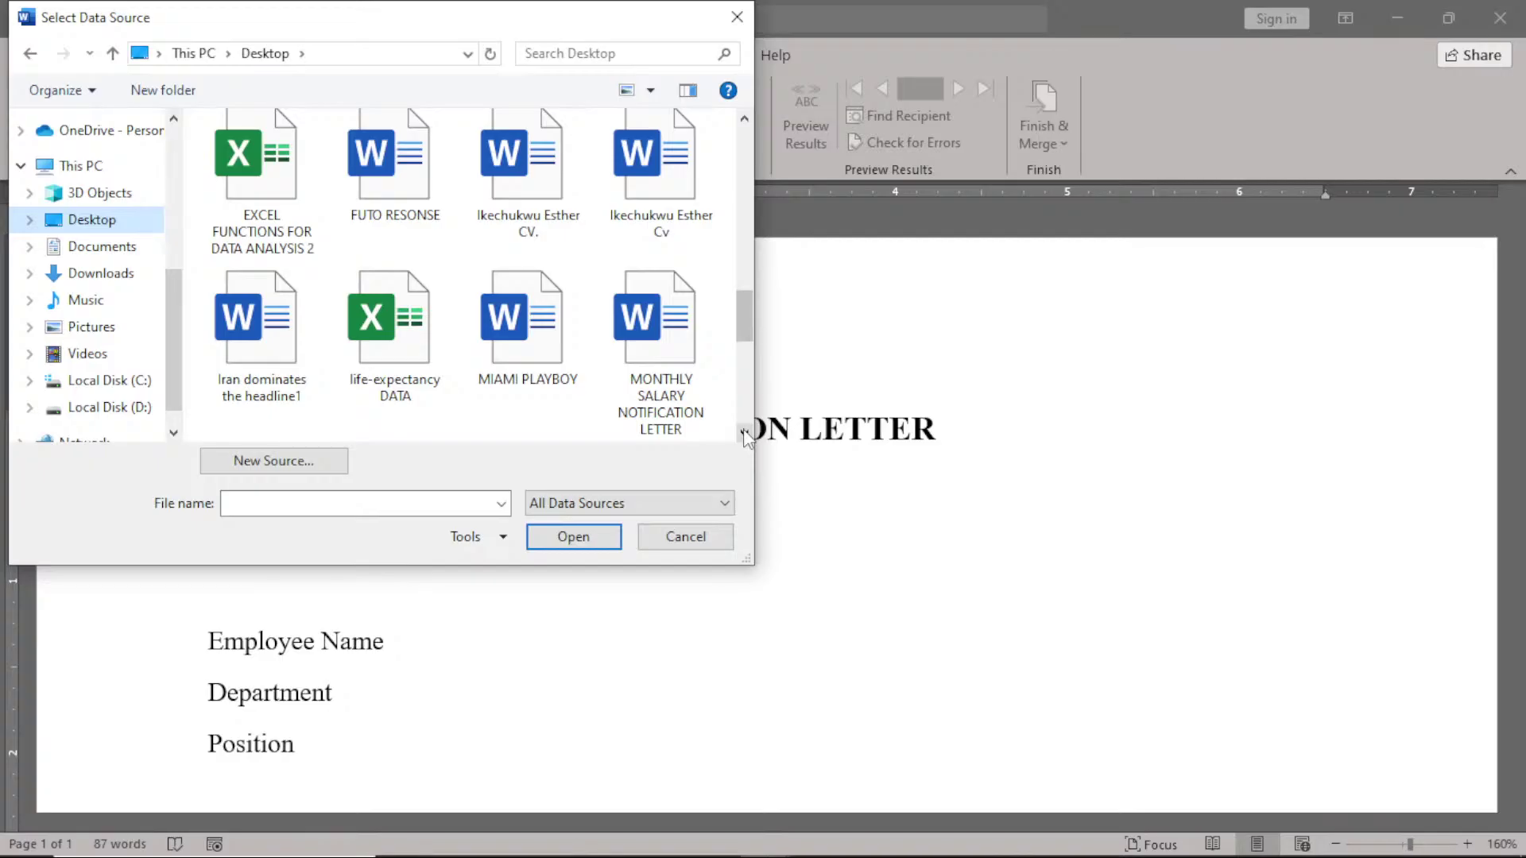
scroll(746, 334, "up", 2)
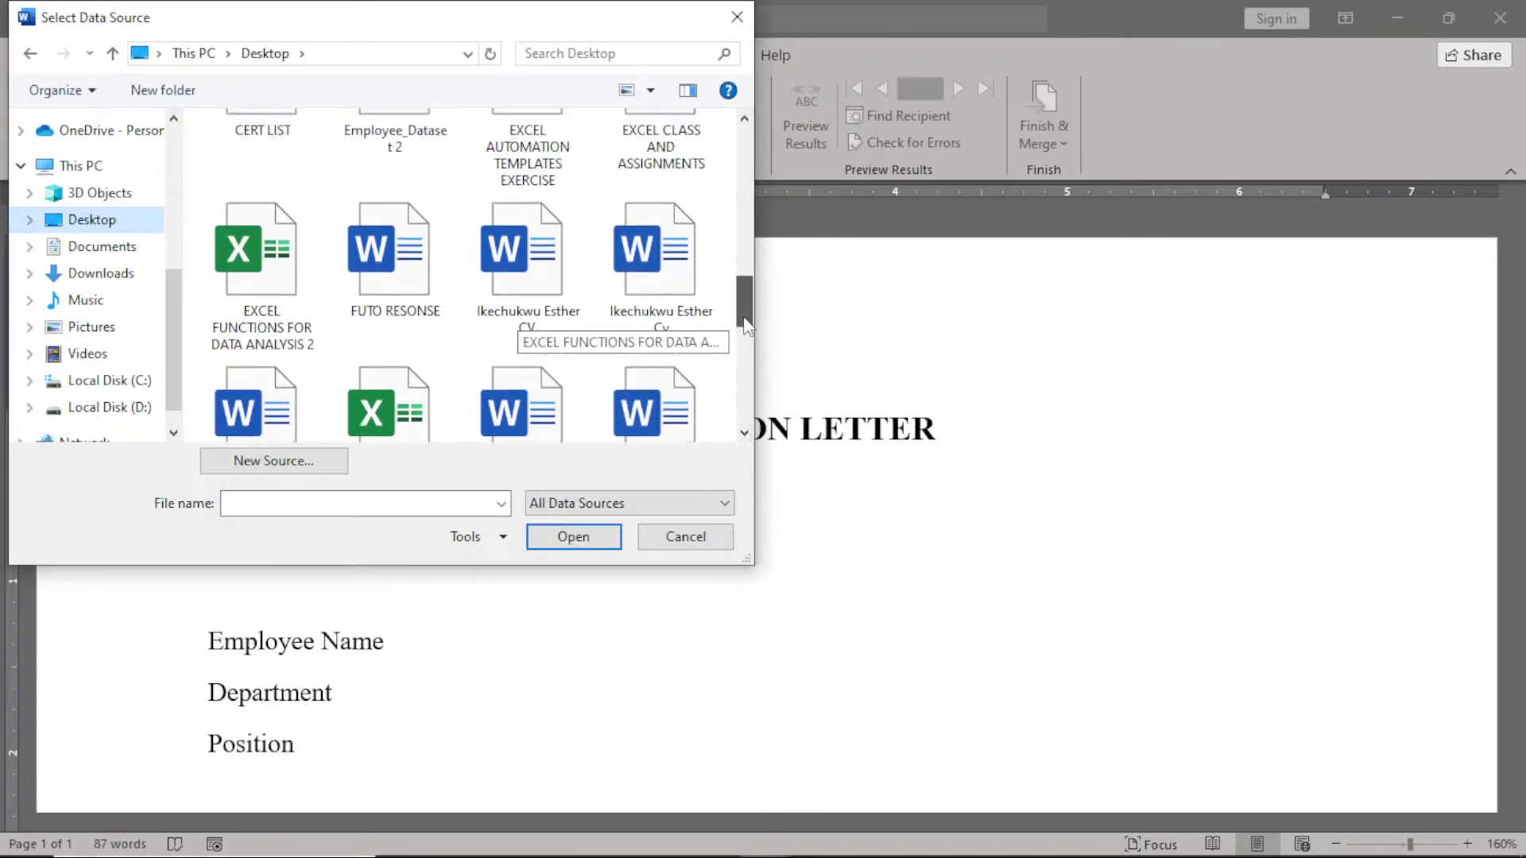
left_click_drag(745, 312, 741, 290)
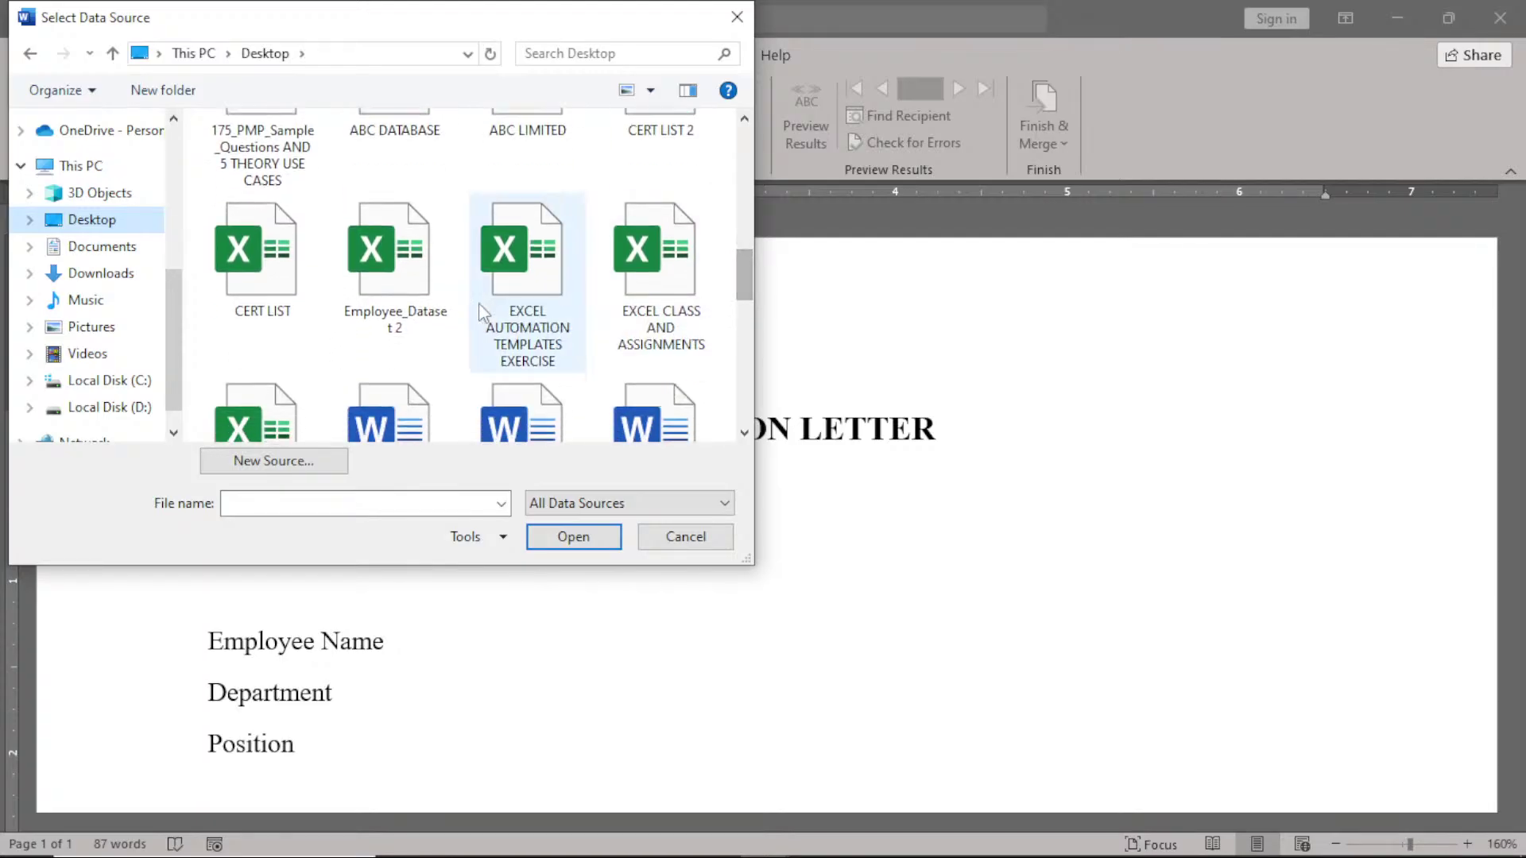
left_click(410, 270)
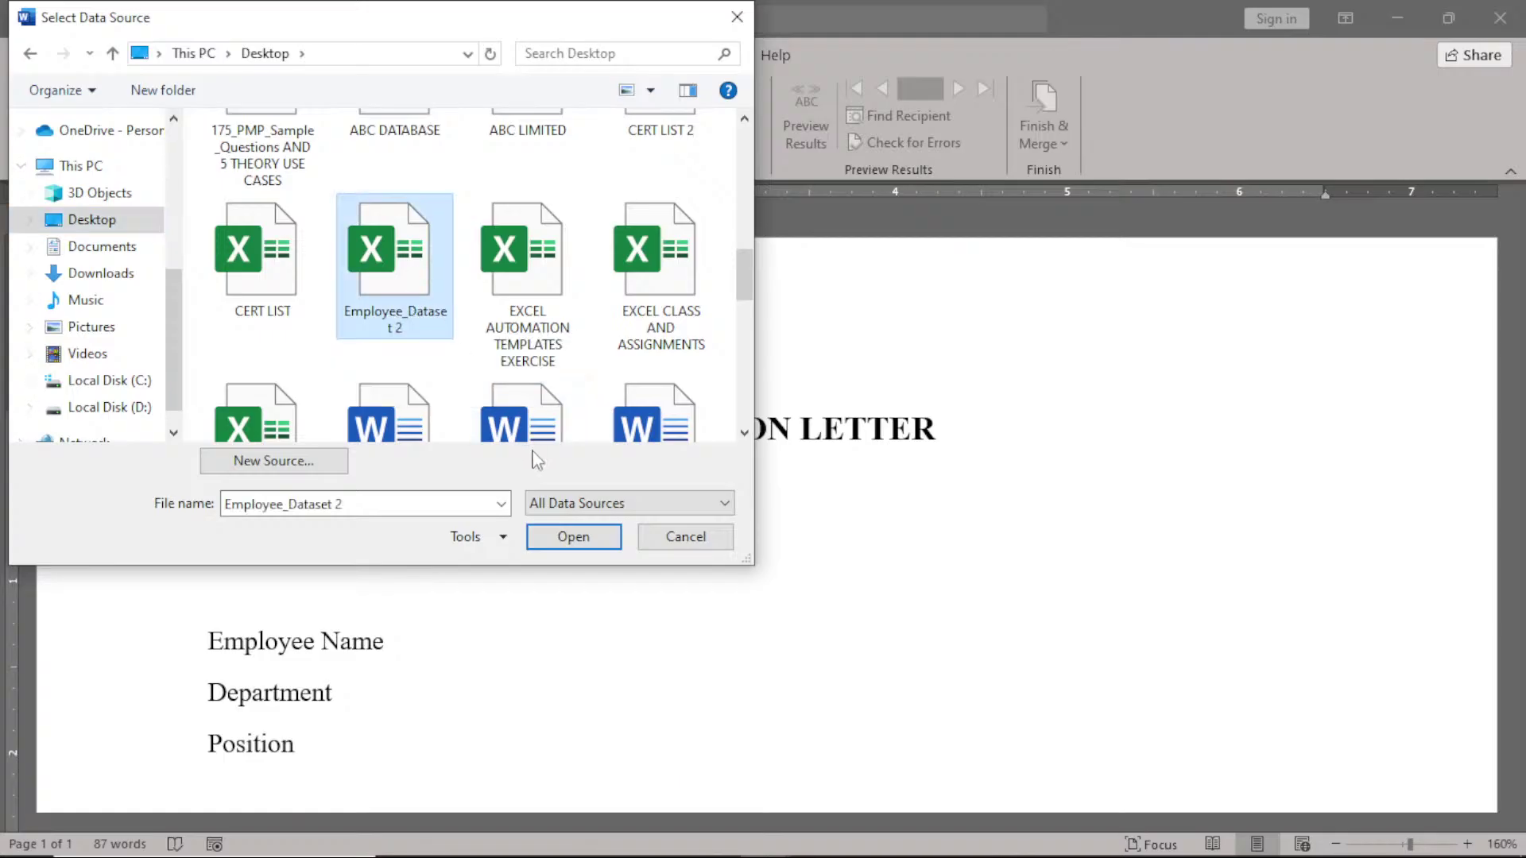
left_click(585, 537)
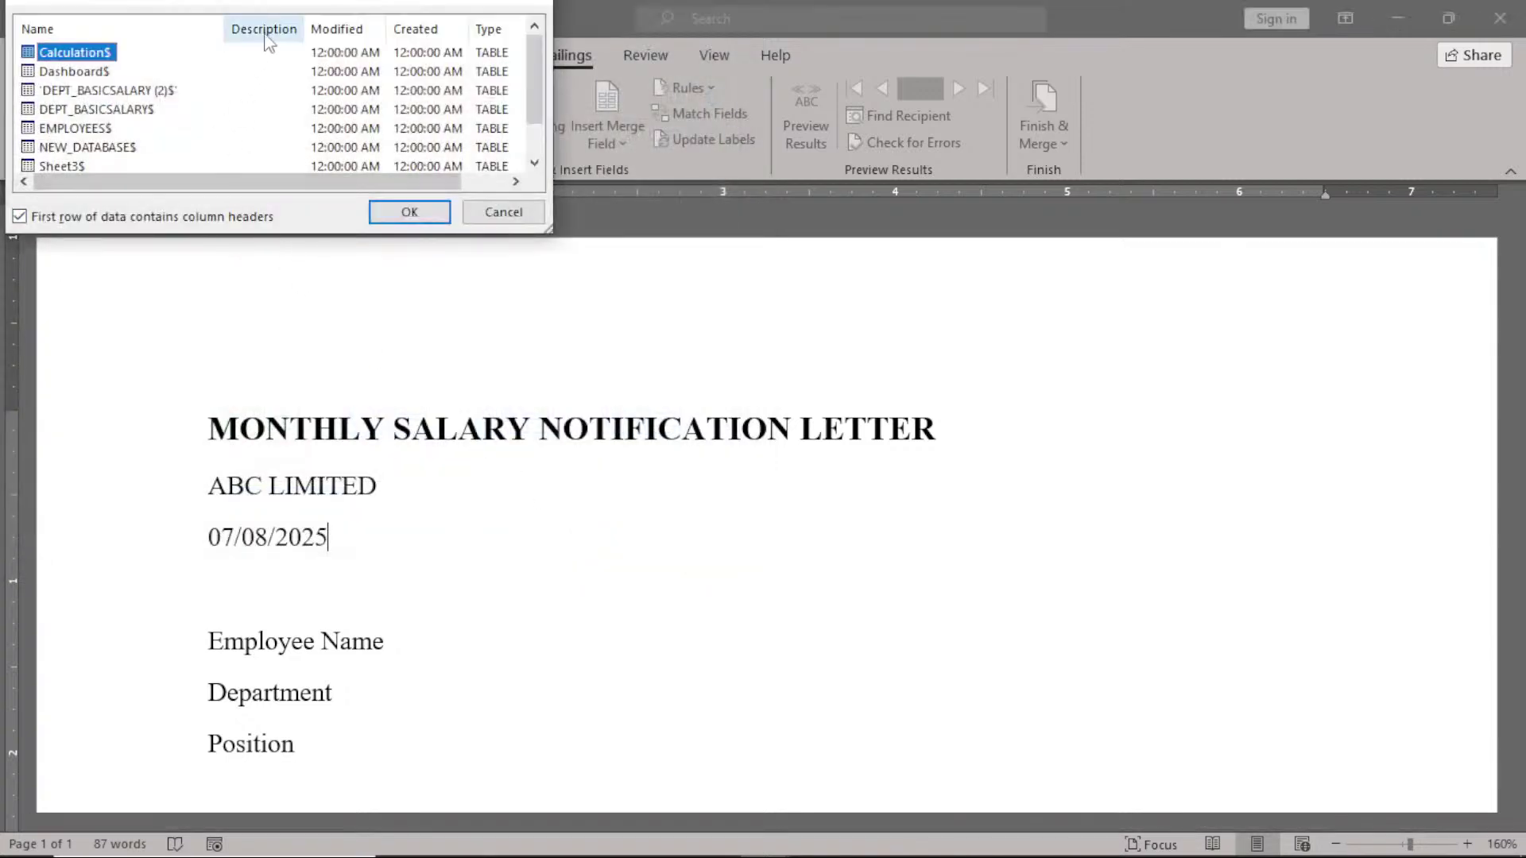
- Choose the EMPLOYEES$ table as the recipient data, with the first row treated as column headers
left_click_drag(266, 2, 330, 177)
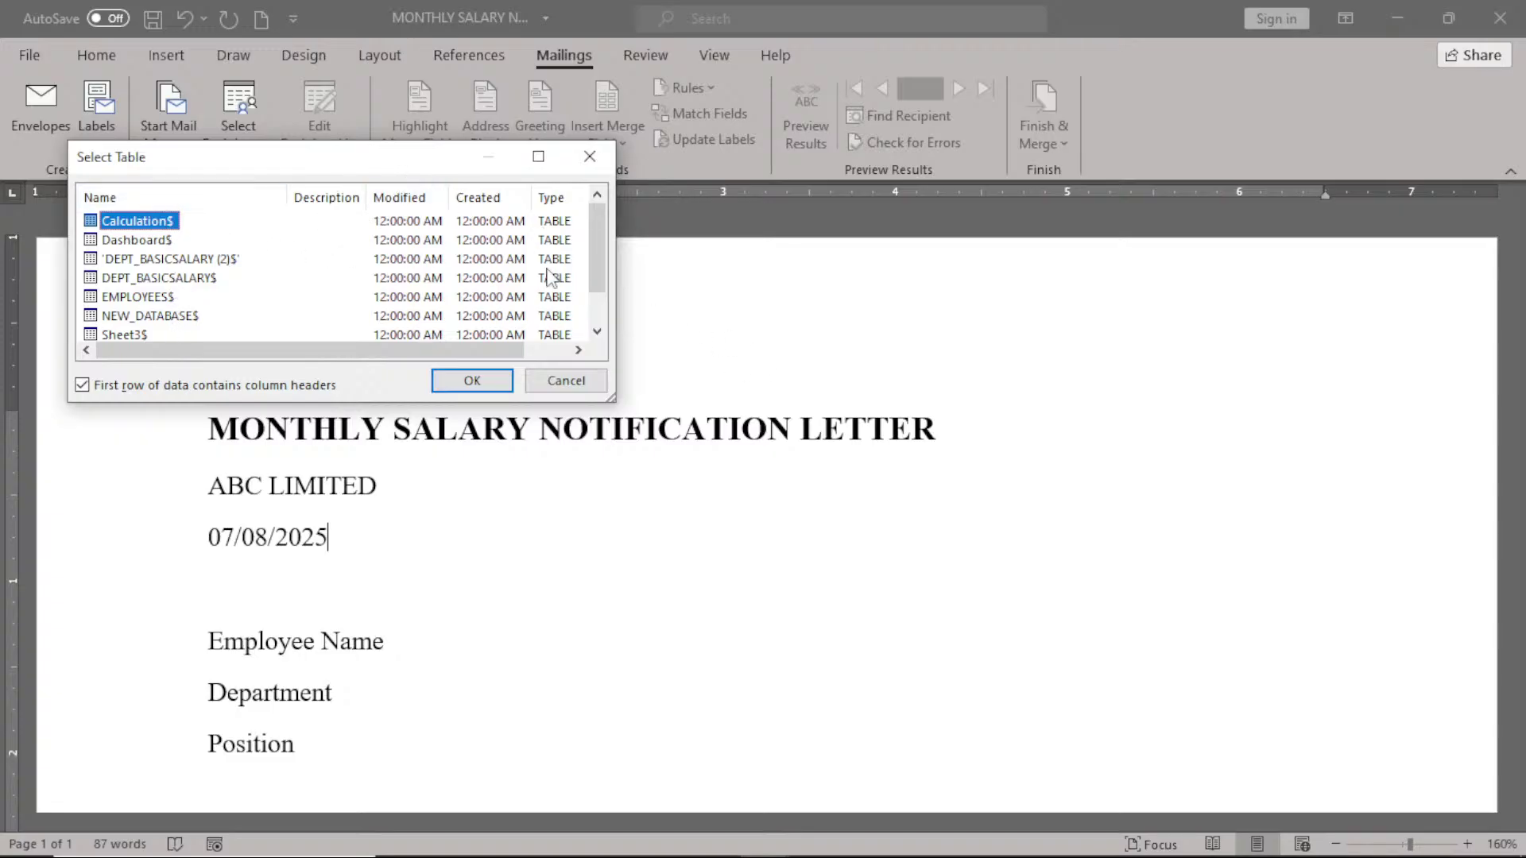
mouse_move(597, 236)
left_mouse_down()
mouse_move(597, 268)
mouse_move(601, 251)
left_mouse_up()
left_click(163, 298)
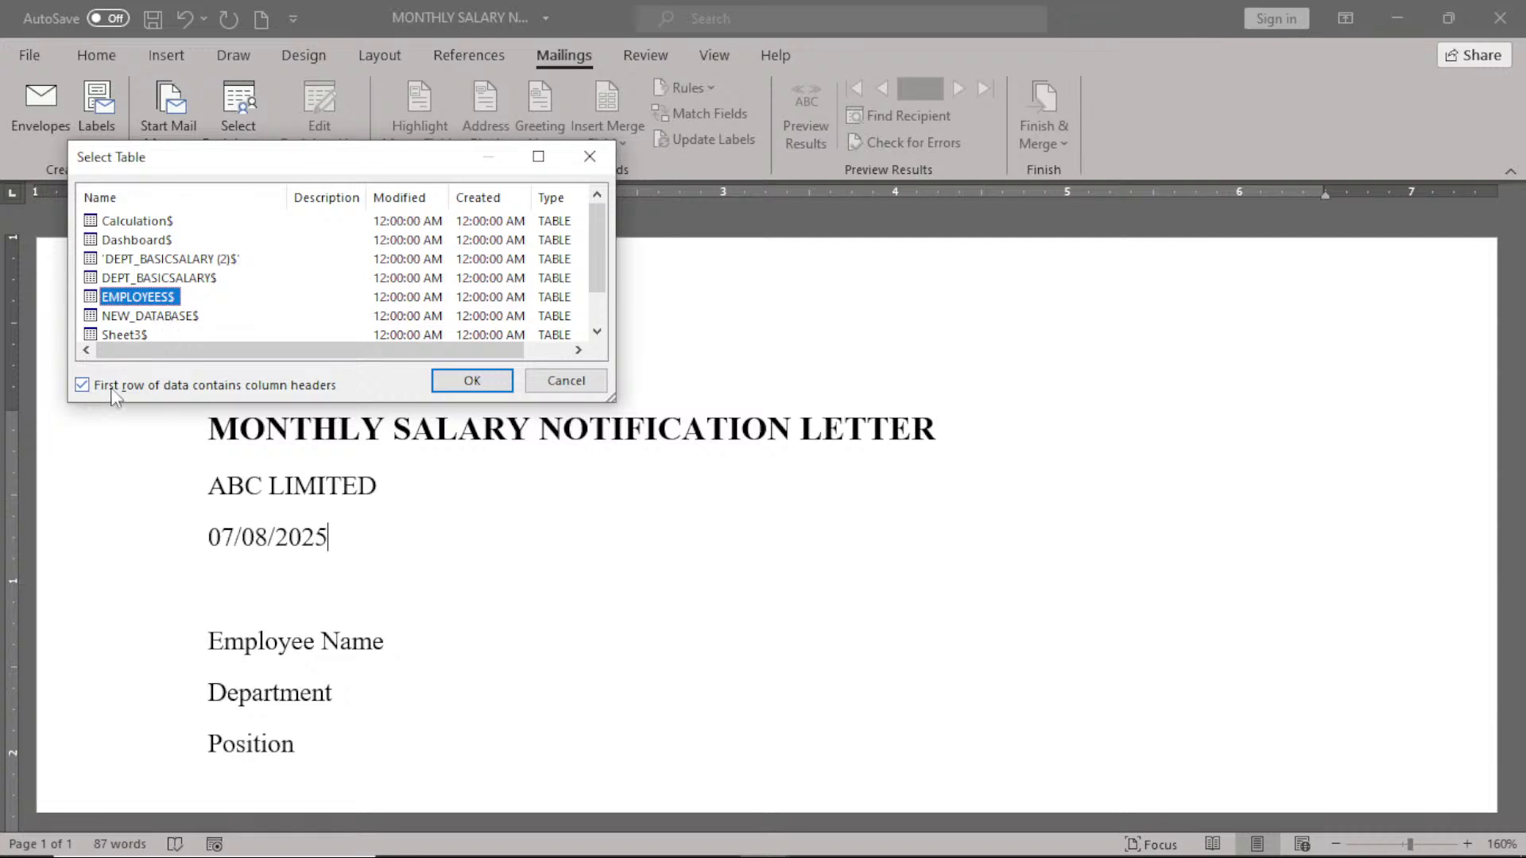
left_click(493, 383)
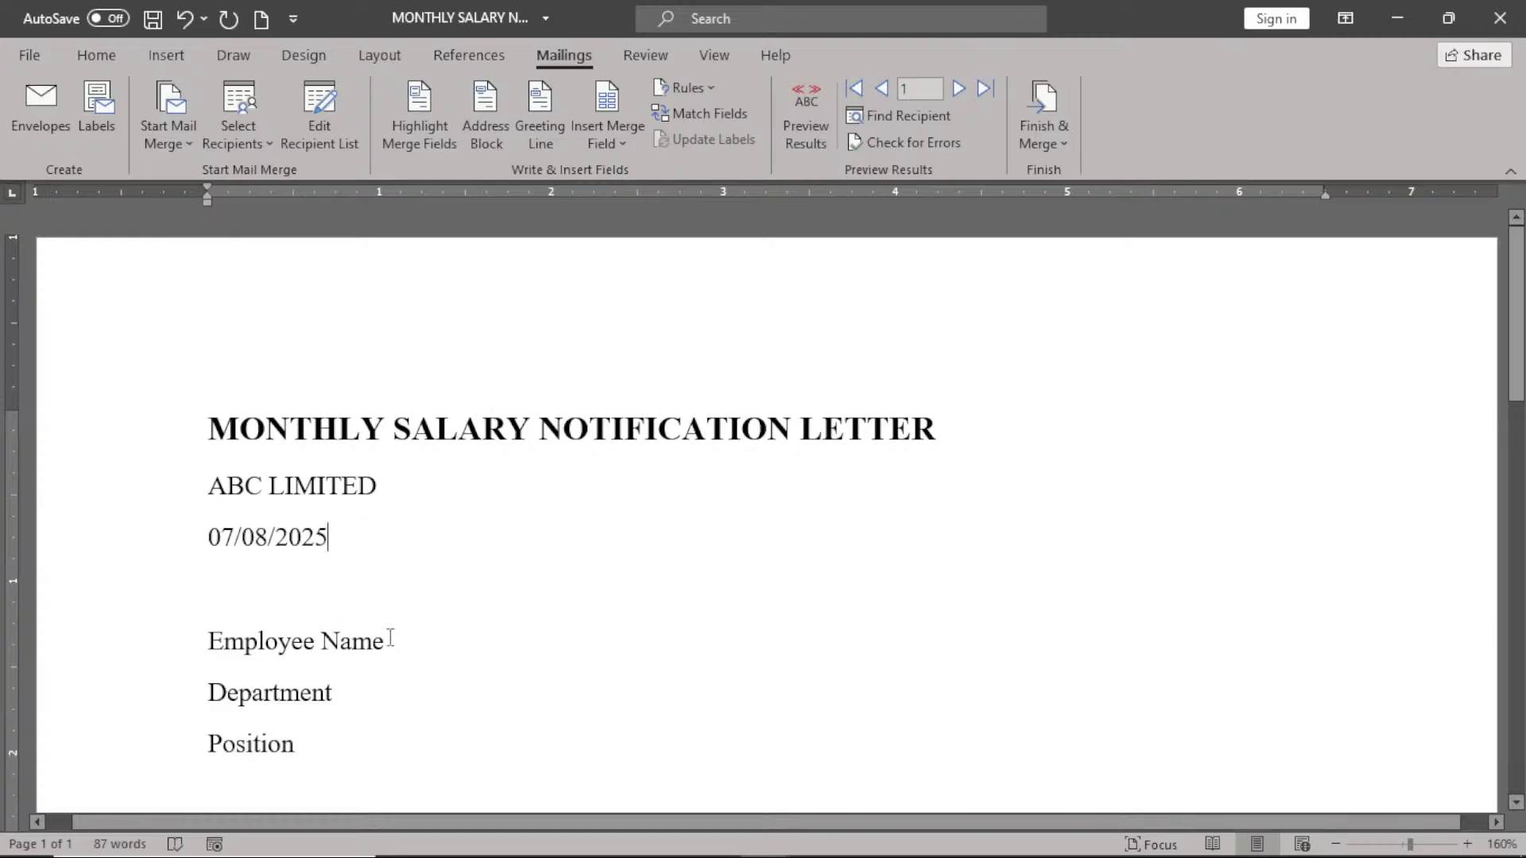
- Replace the Employee Name line above Department with the Full_Name merge field, keeping it on its own line
left_click_drag(390, 639, 196, 628)
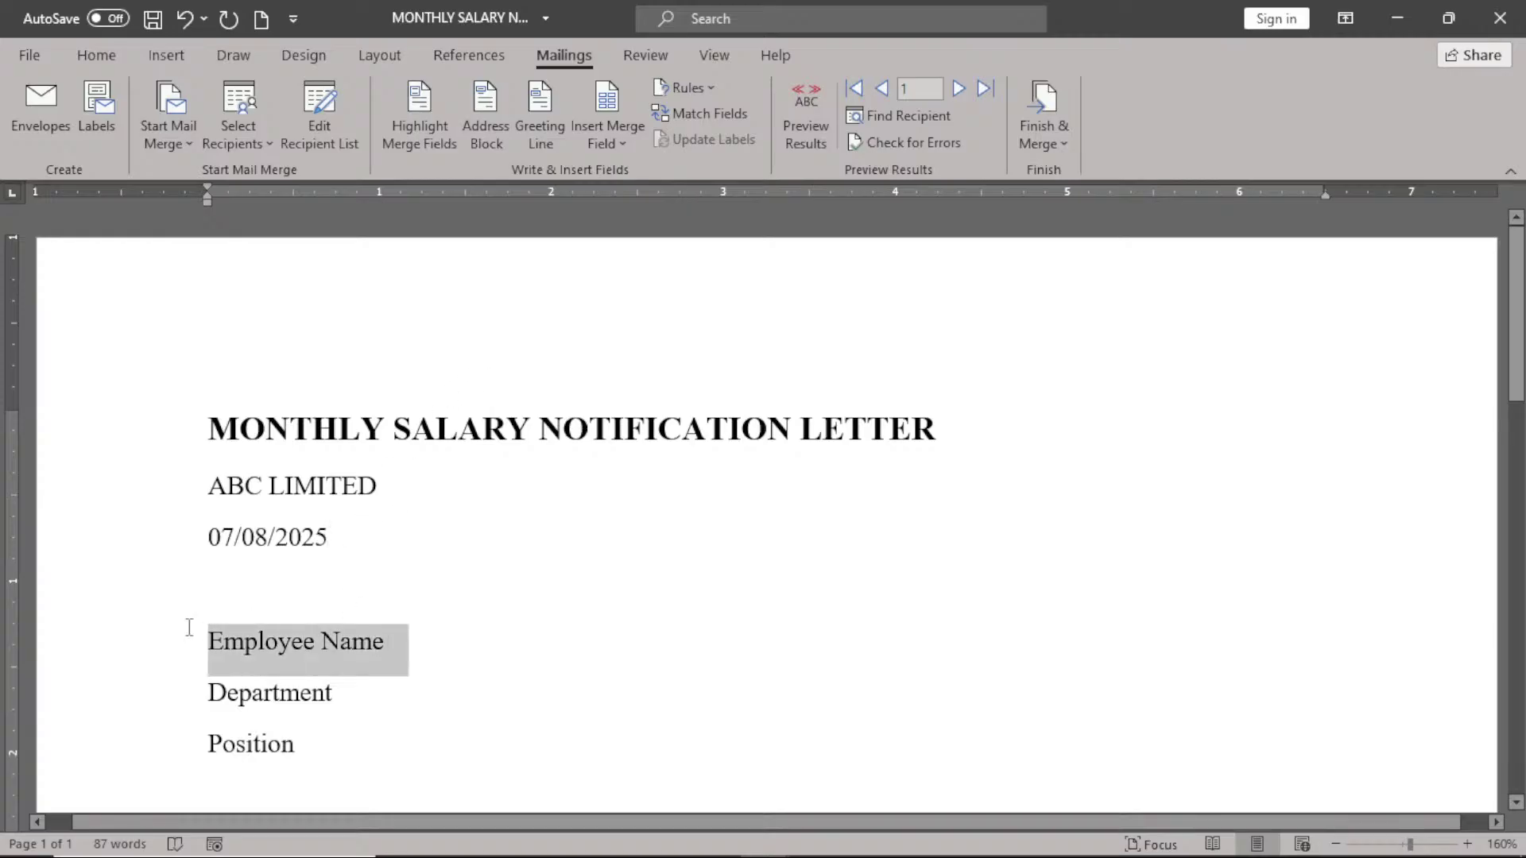
left_click(600, 144)
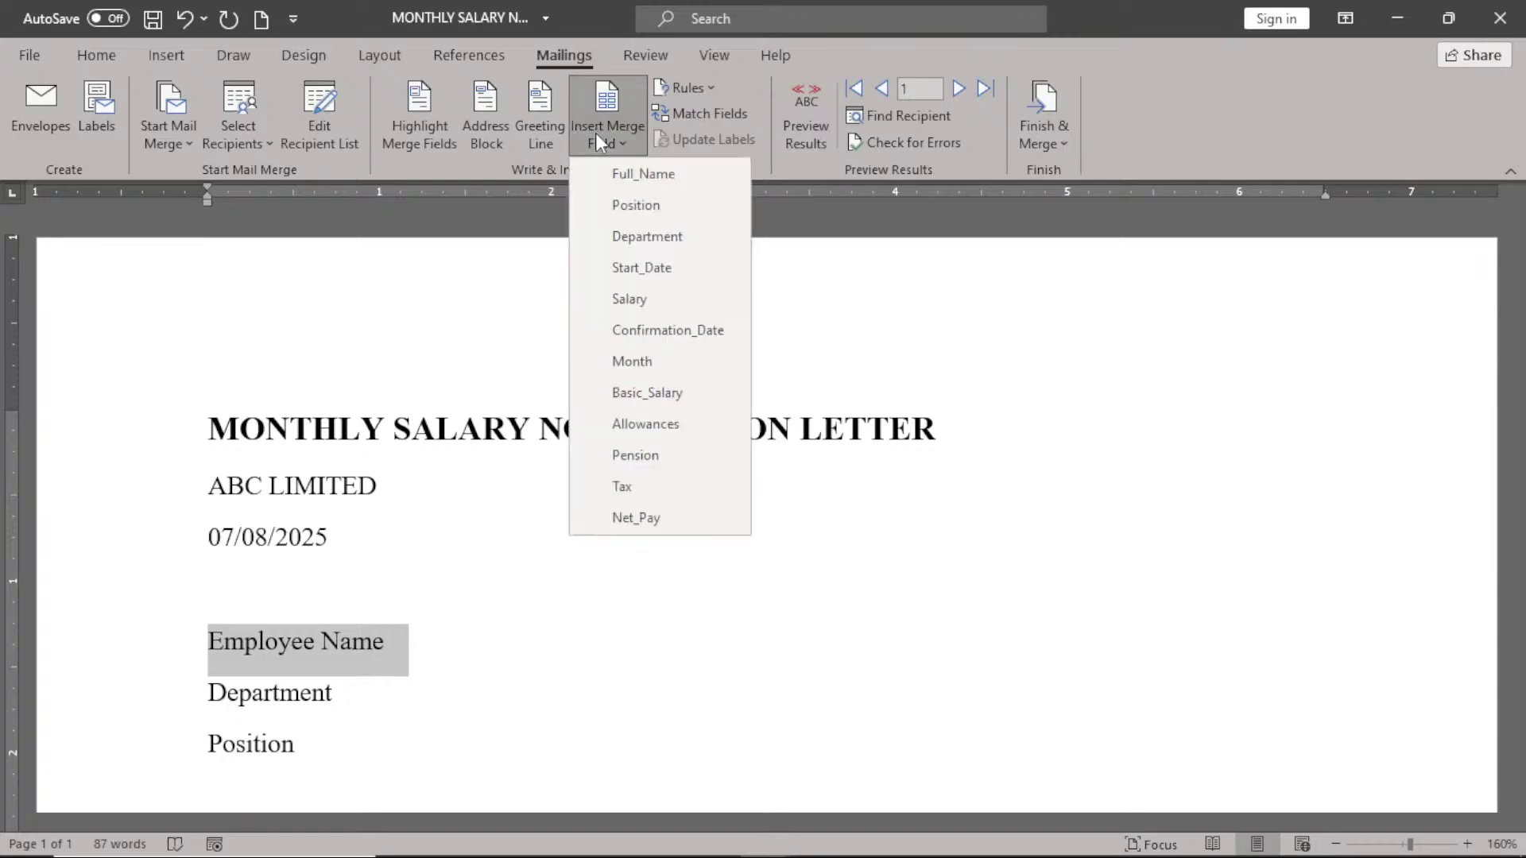
left_click(644, 175)
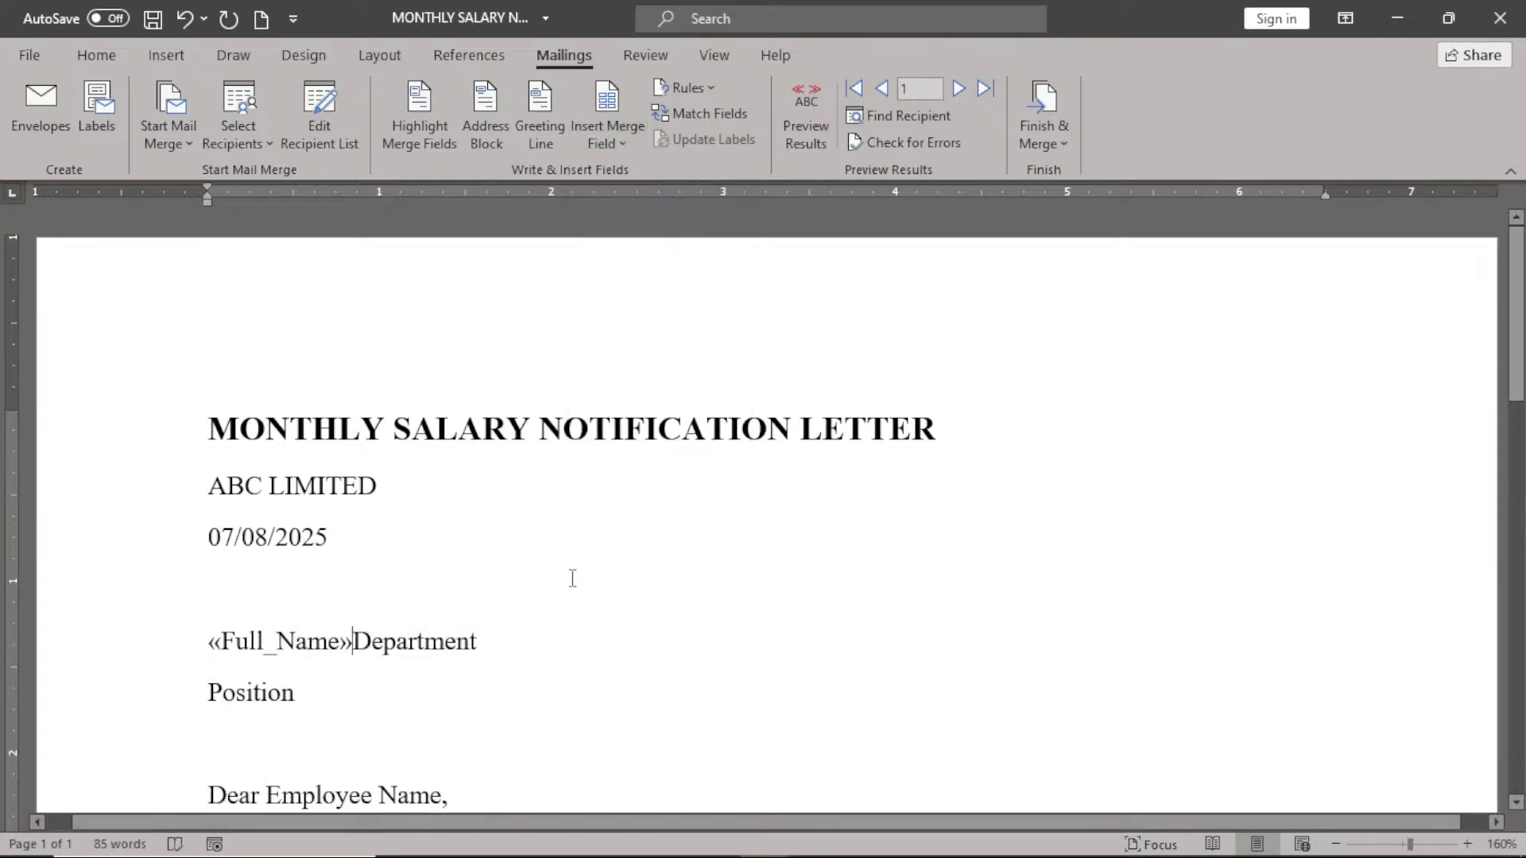
key("Return")
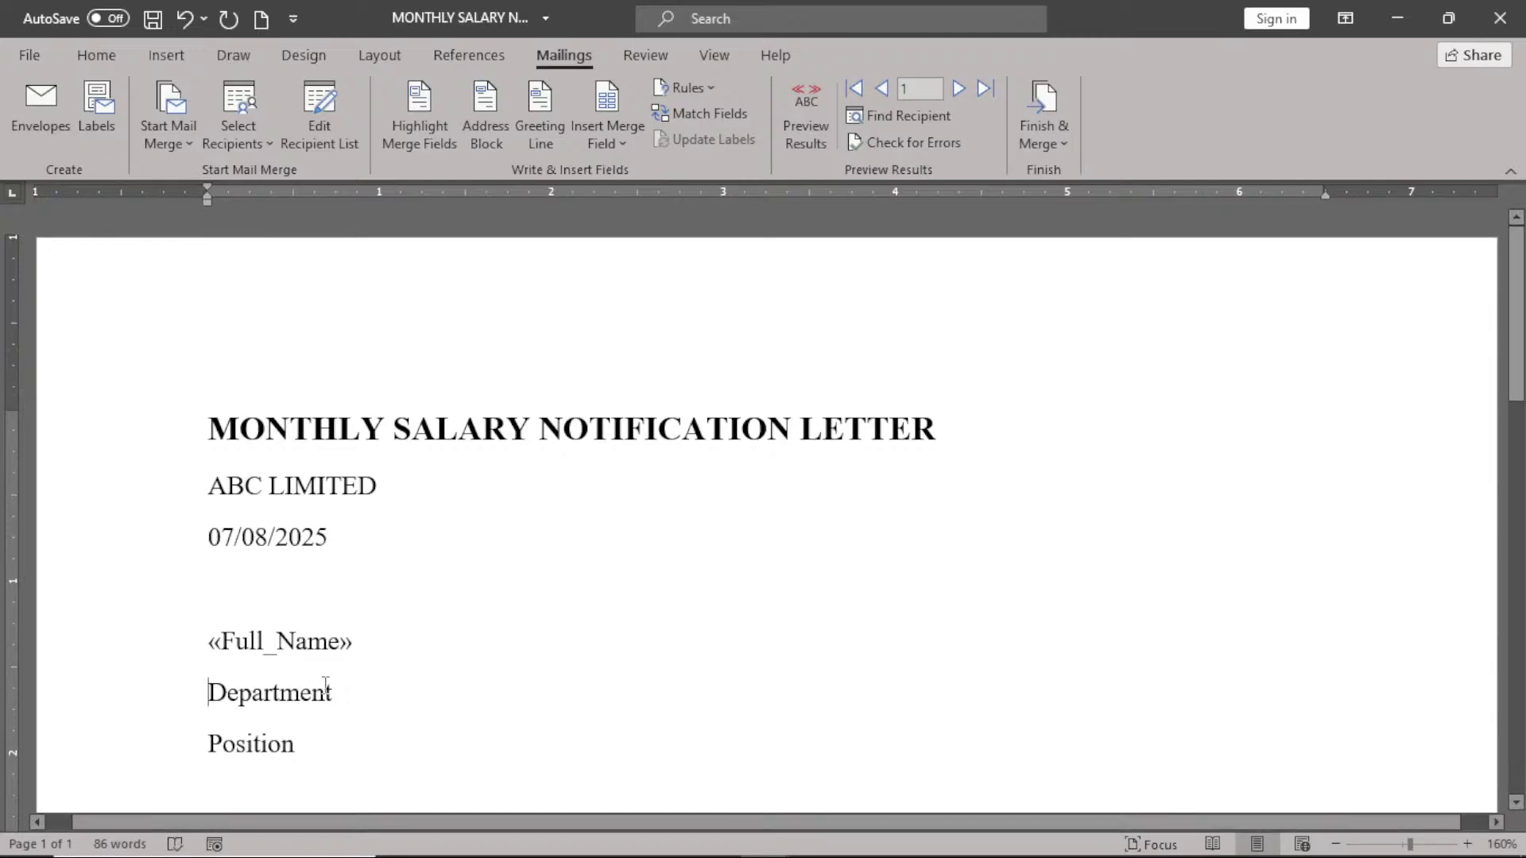
- Replace the Department placeholder with the Department merge field, keeping Position on a separate line
left_click_drag(334, 696, 205, 698)
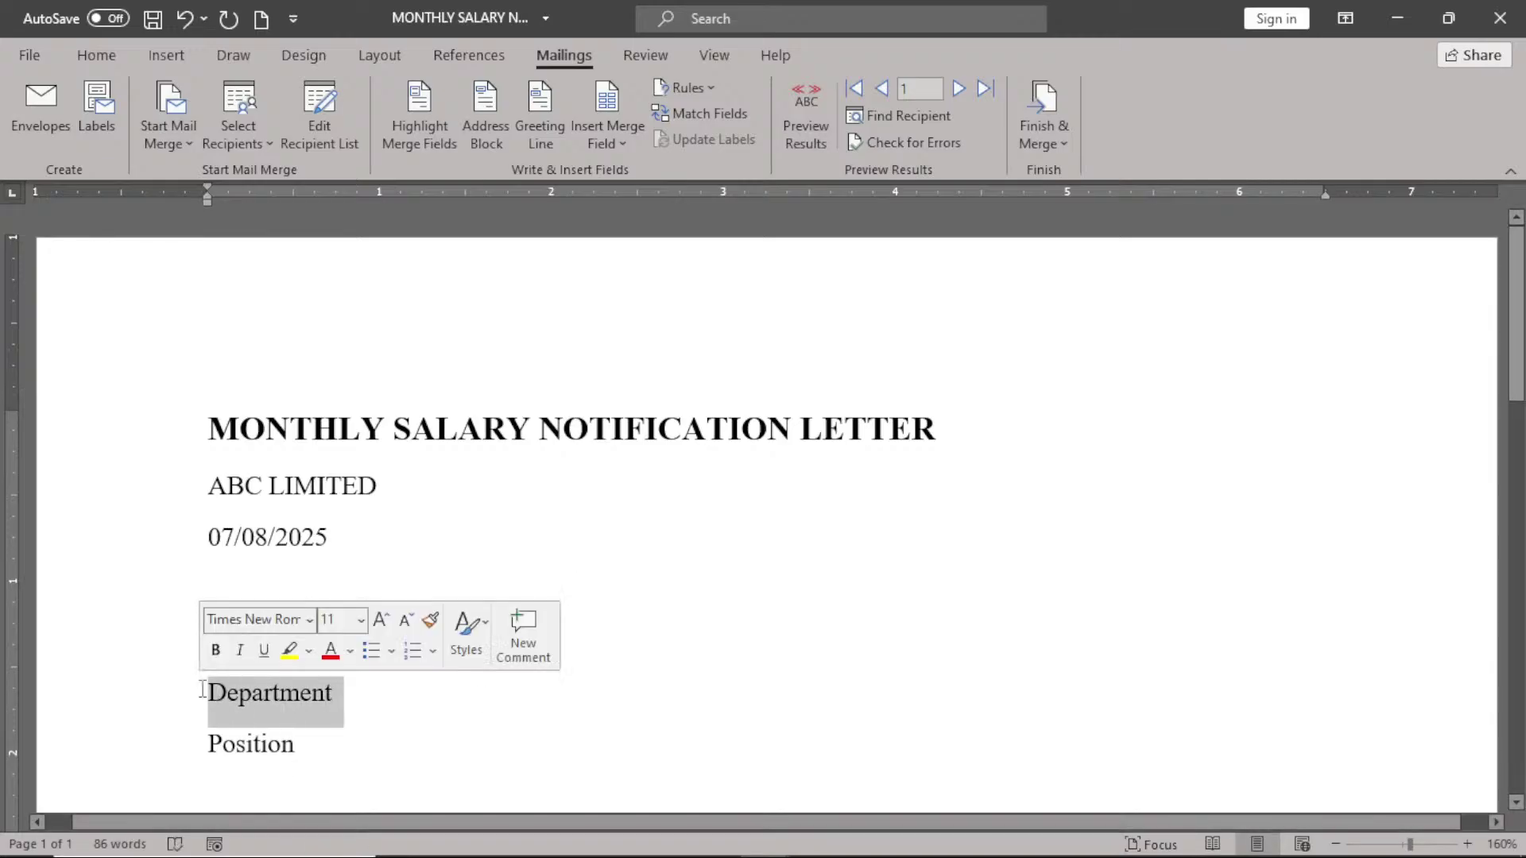
left_click(623, 147)
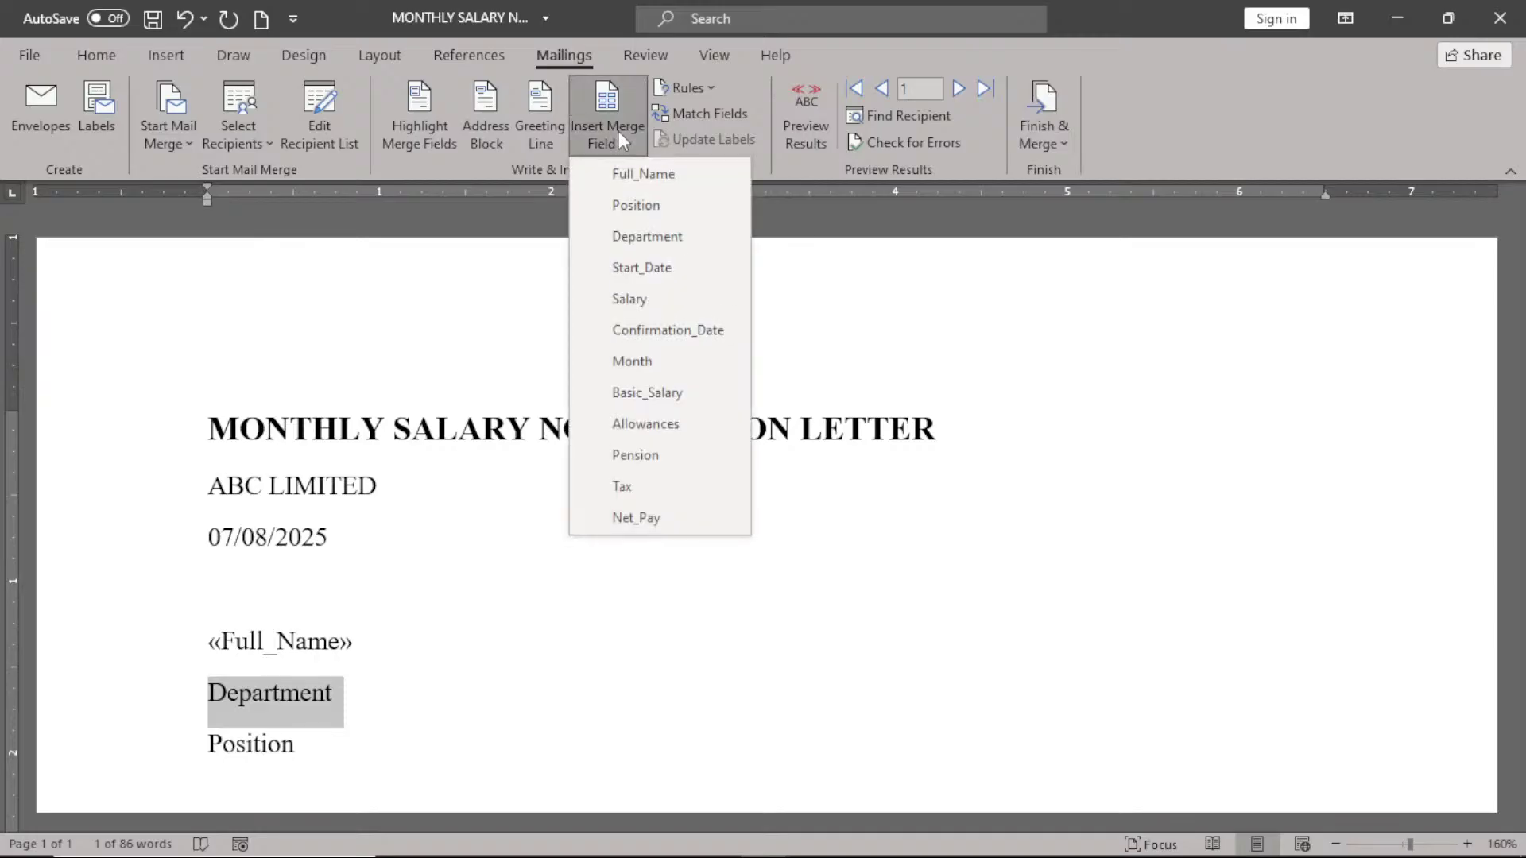
left_click(633, 238)
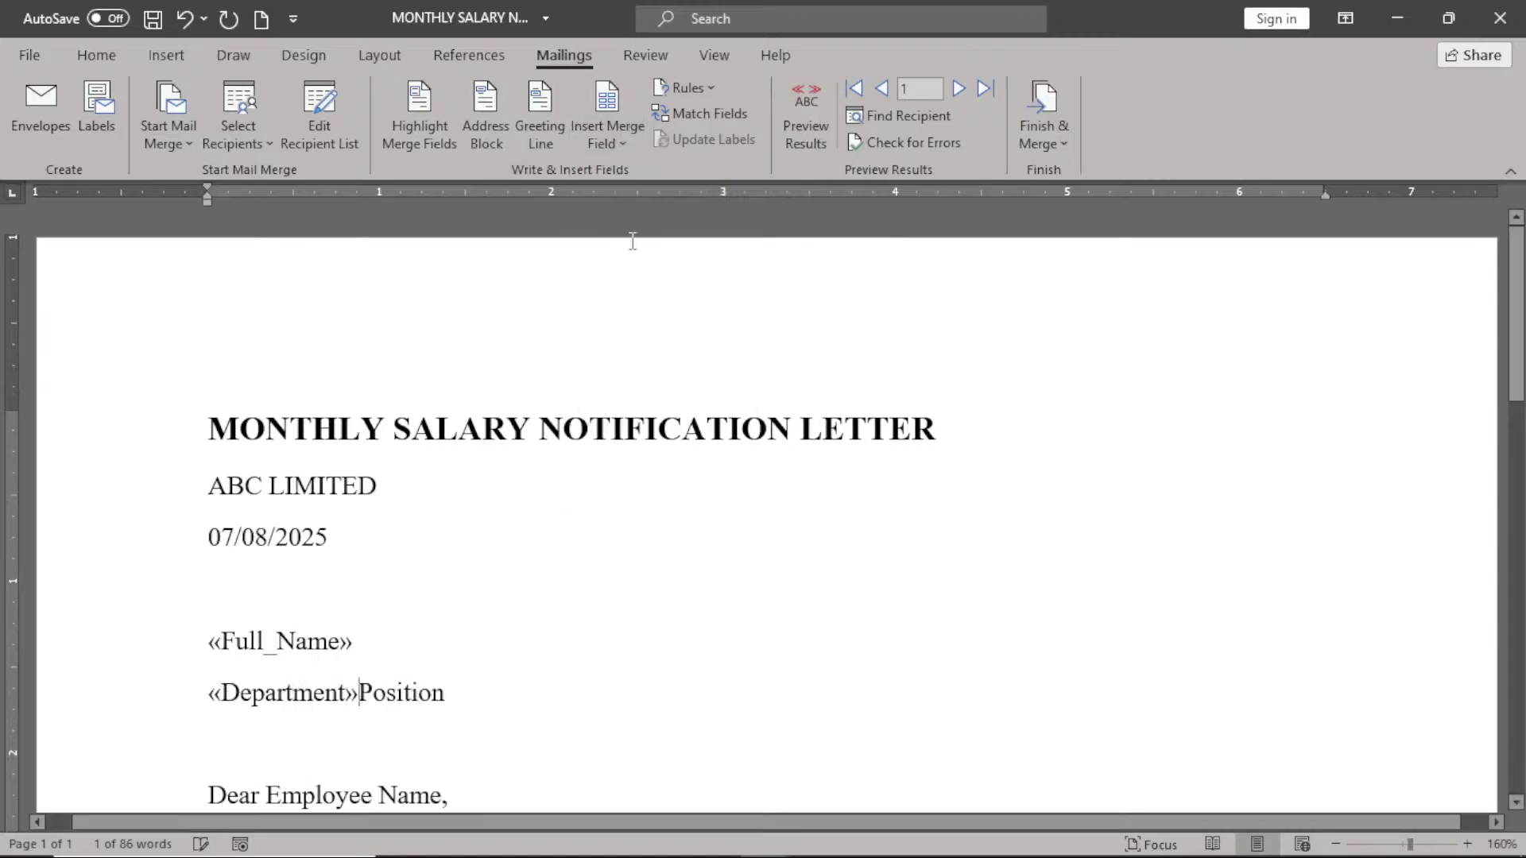
key("Return")
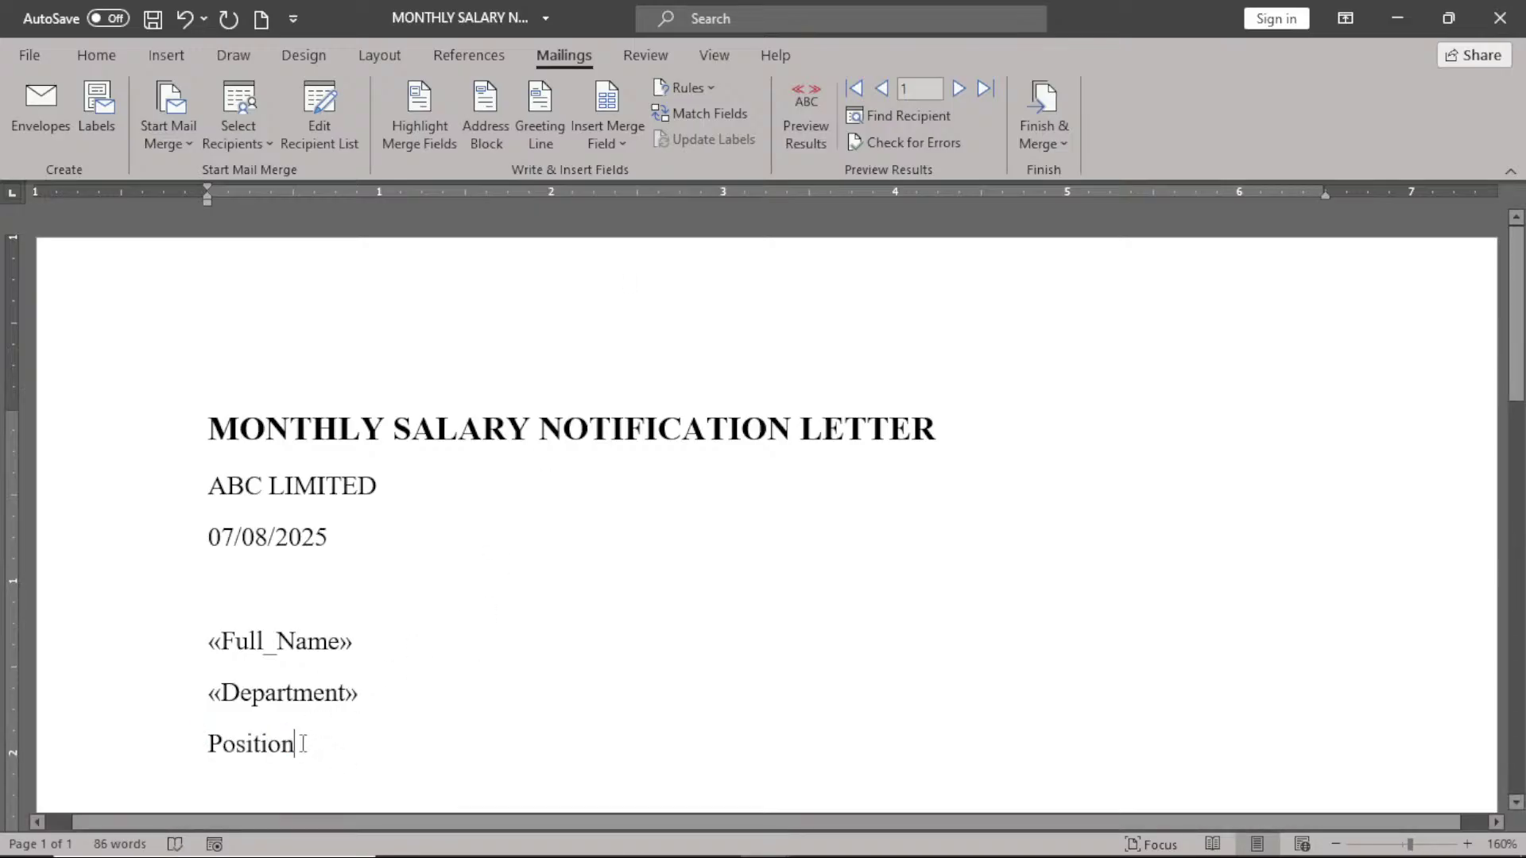
- Replace the Position placeholder with the Position merge field and restore the blank line before the salutation
left_click_drag(300, 742, 205, 743)
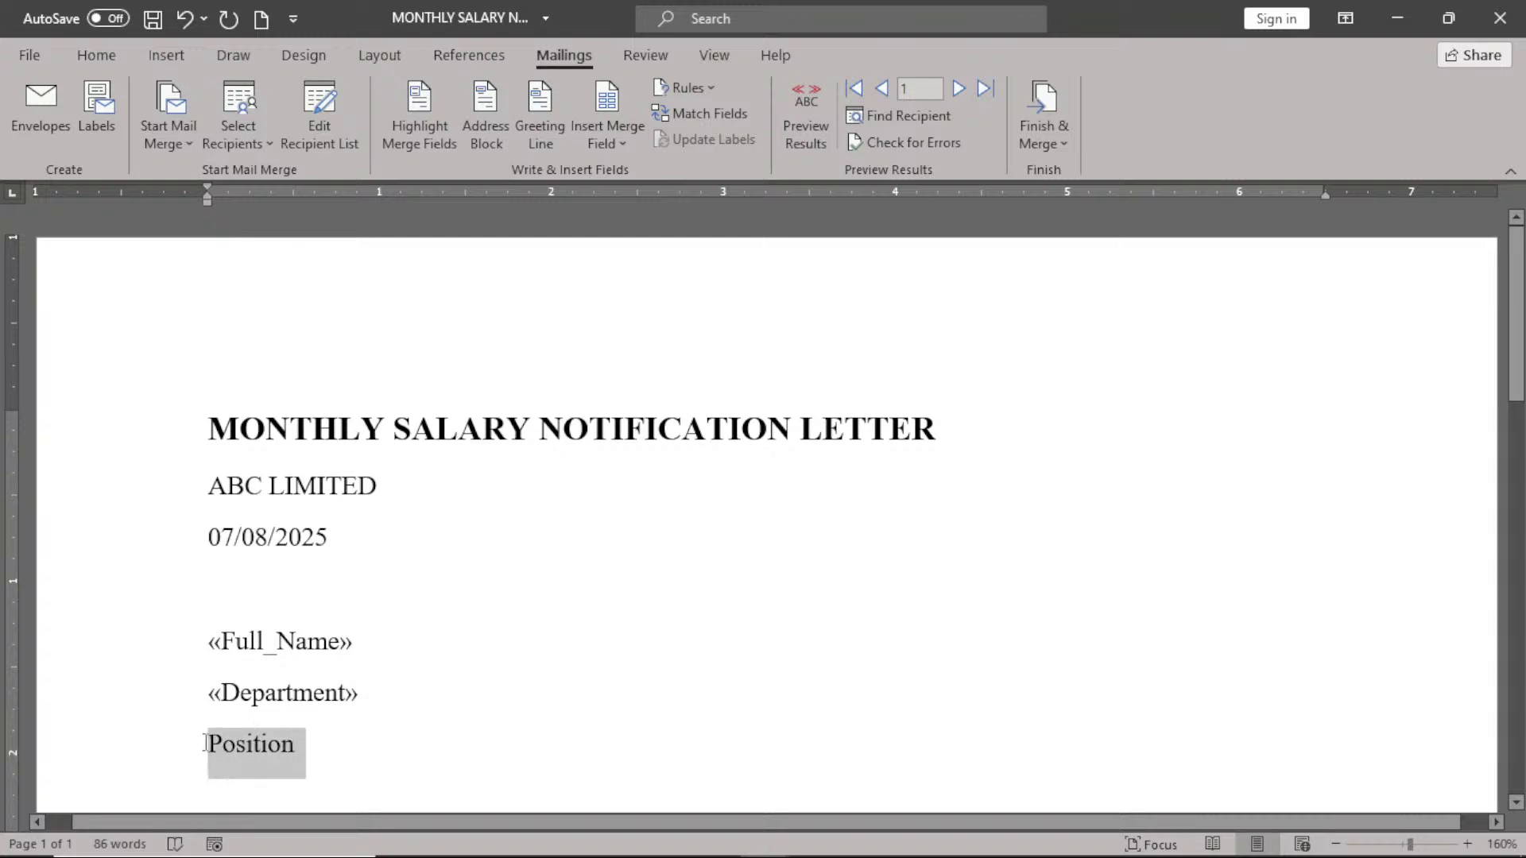
left_click(601, 129)
left_click(628, 204)
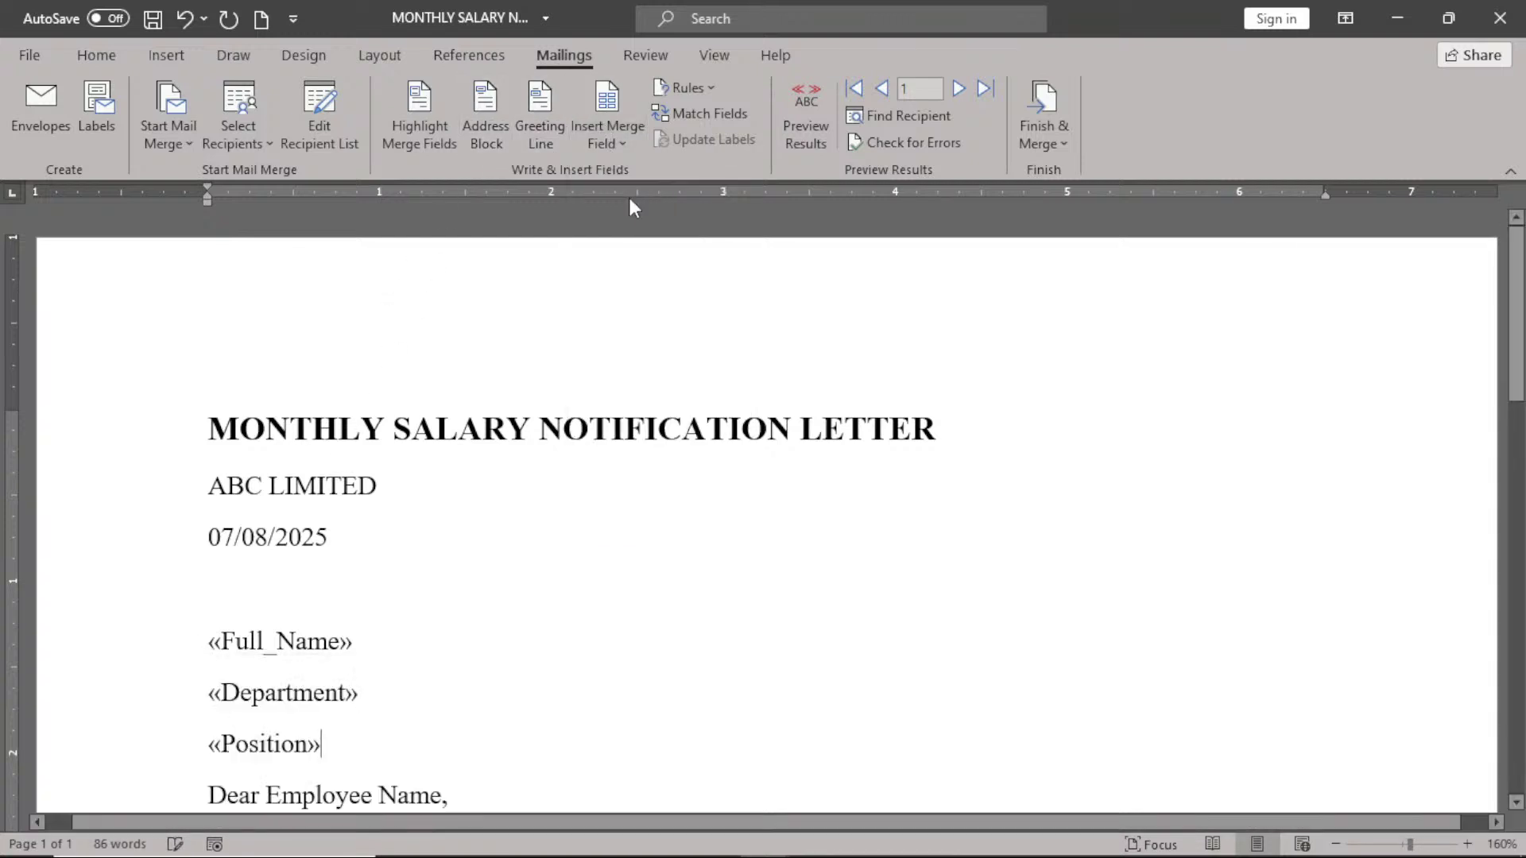
key("Return")
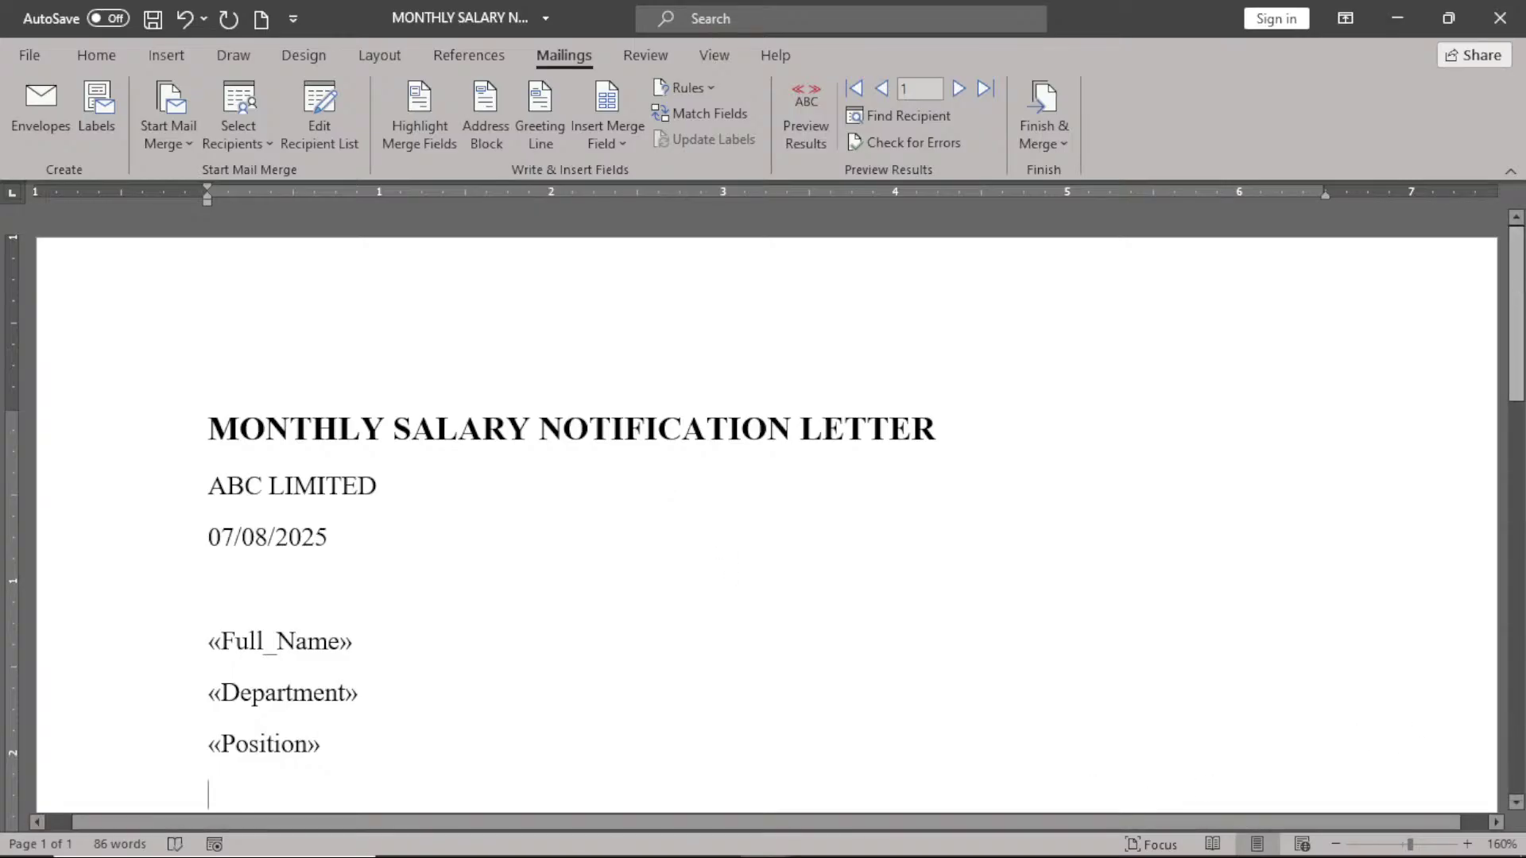
- Replace Employee Name in the "Dear" salutation with the Full_Name merge field, keeping the comma
left_click_drag(1516, 306, 1498, 461)
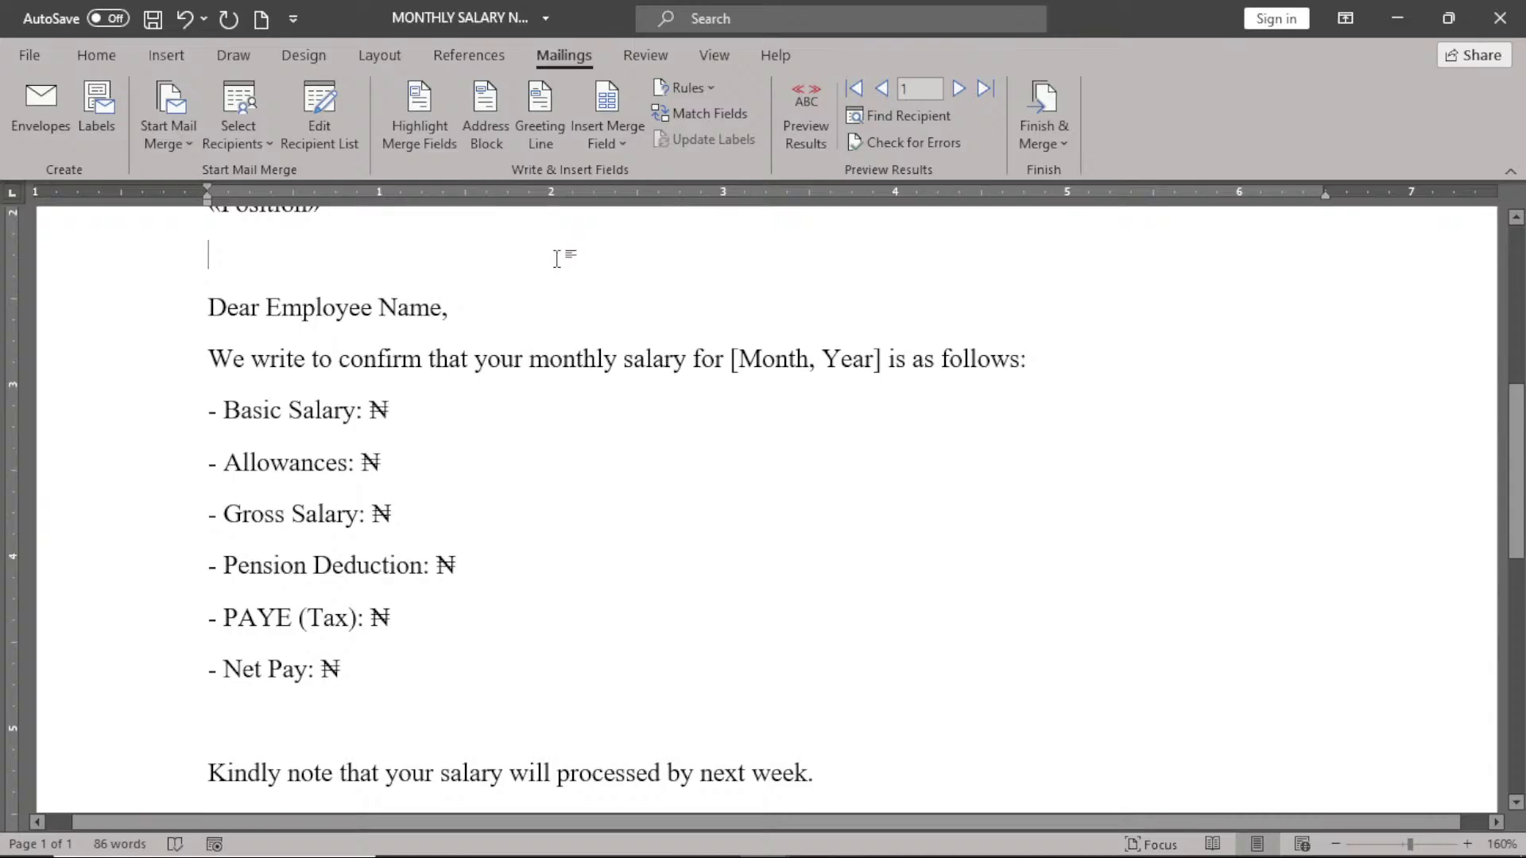
left_click_drag(441, 310, 267, 314)
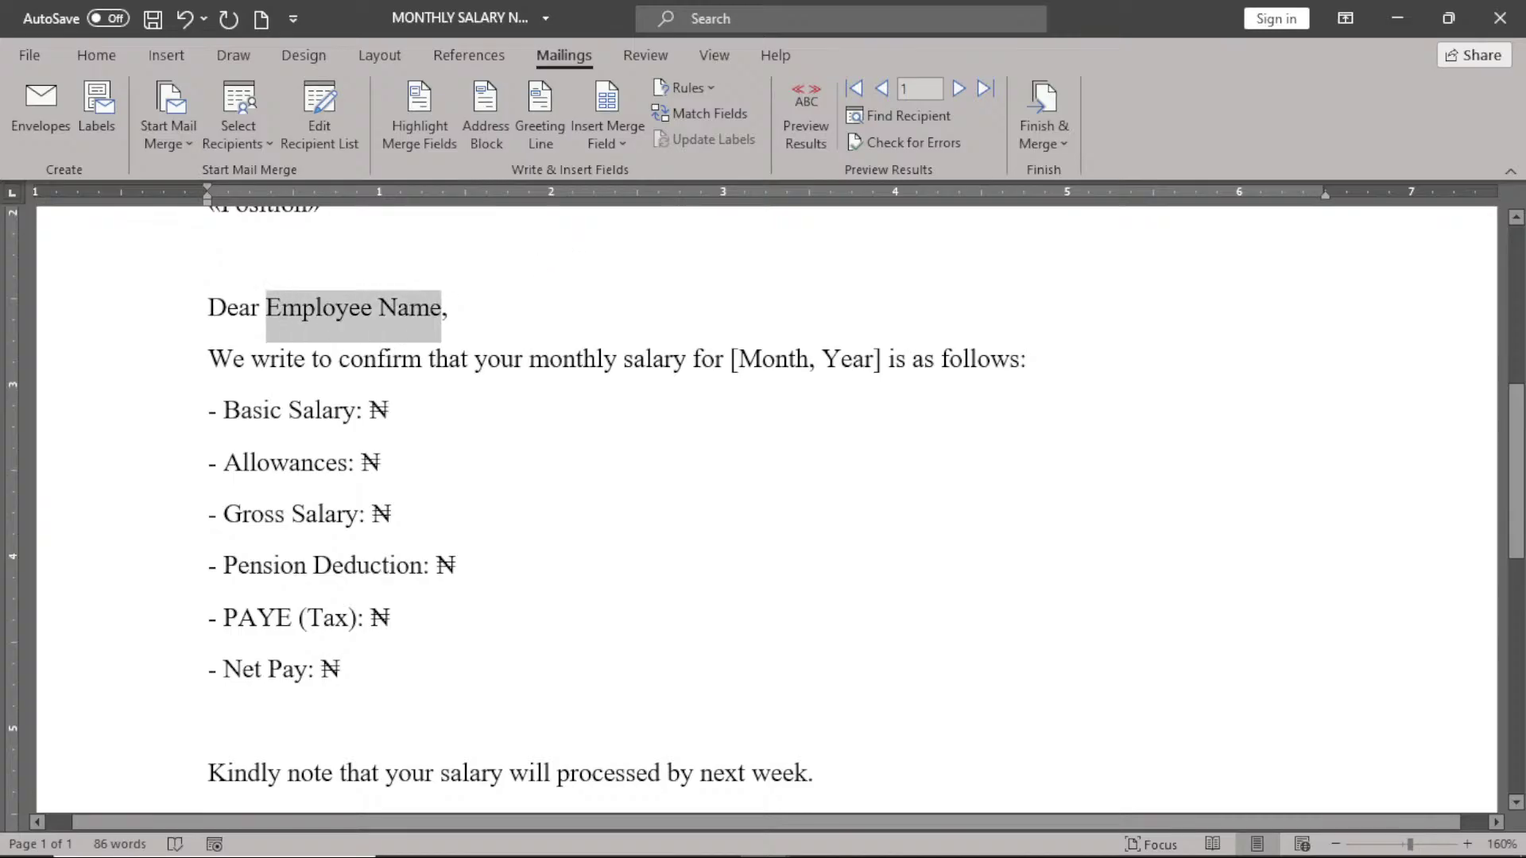
left_click(619, 142)
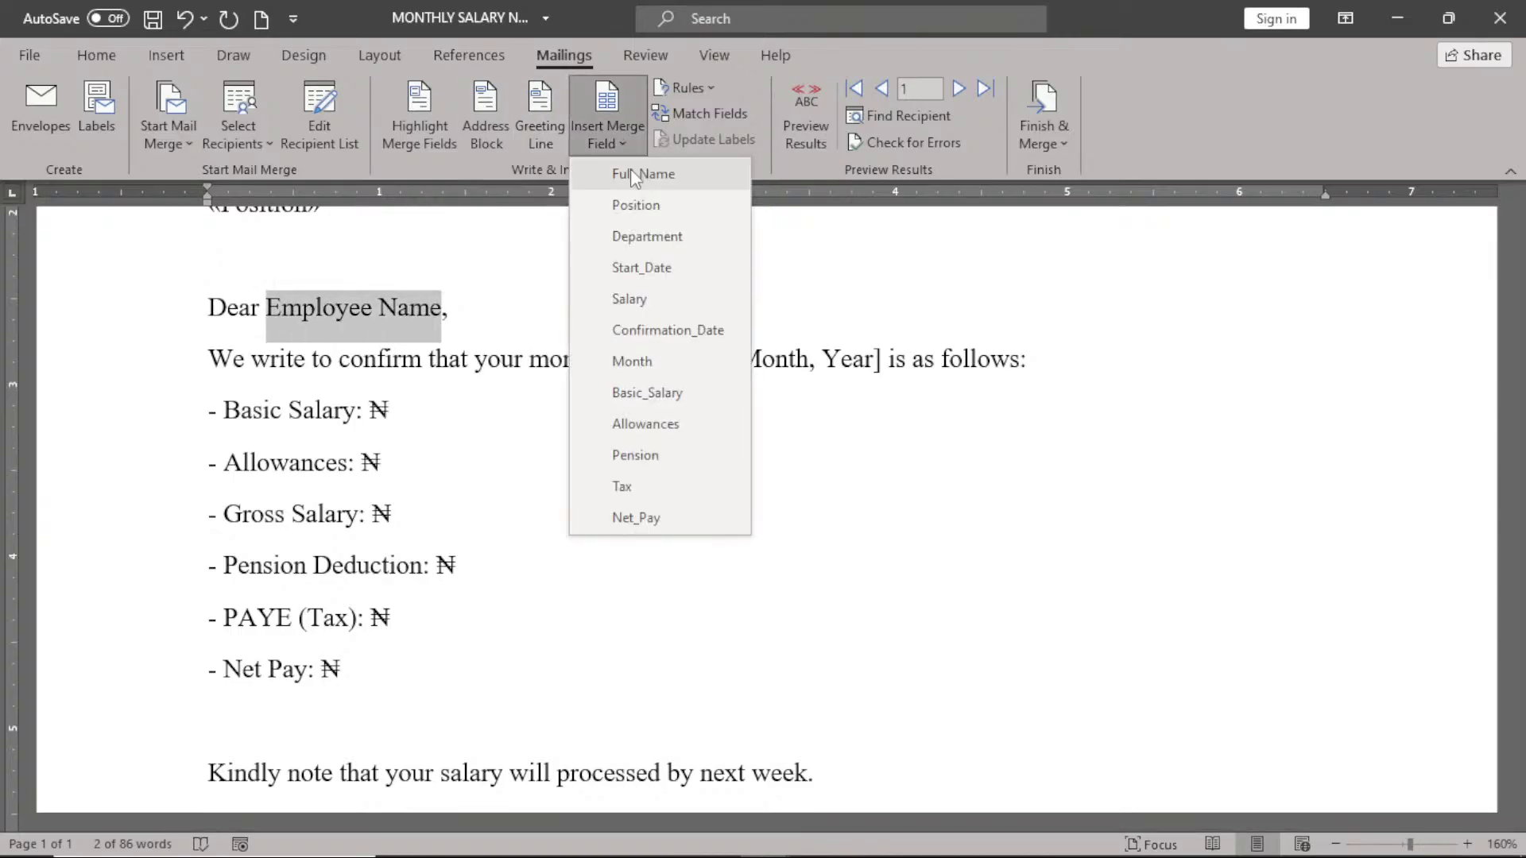
left_click(631, 169)
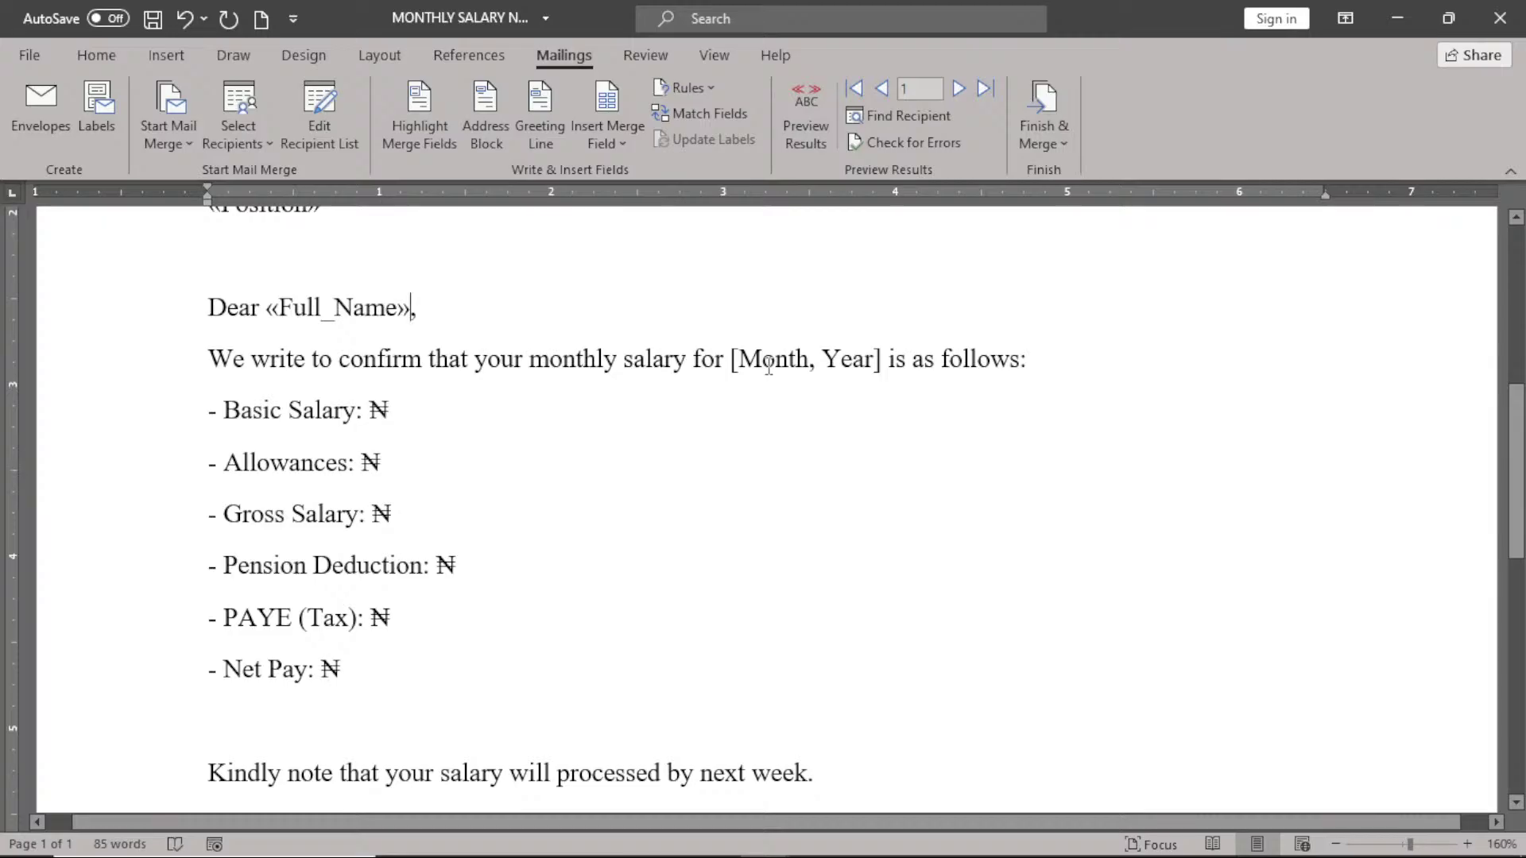
- Replace the Month placeholder in the salary confirmation sentence with July, keeping the comma after it
left_click_drag(809, 363, 758, 346)
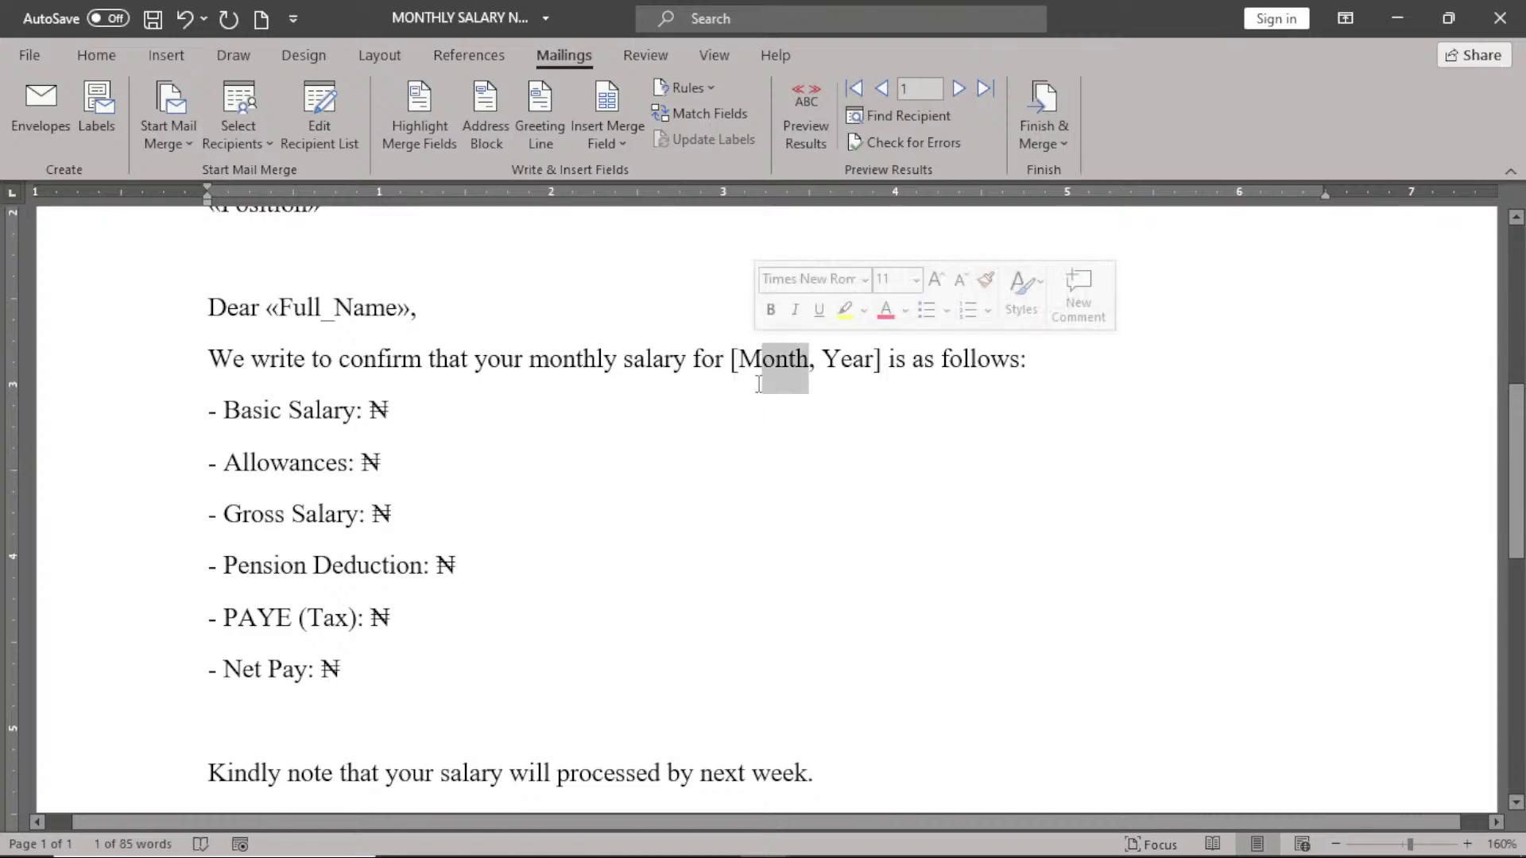
left_click(759, 364)
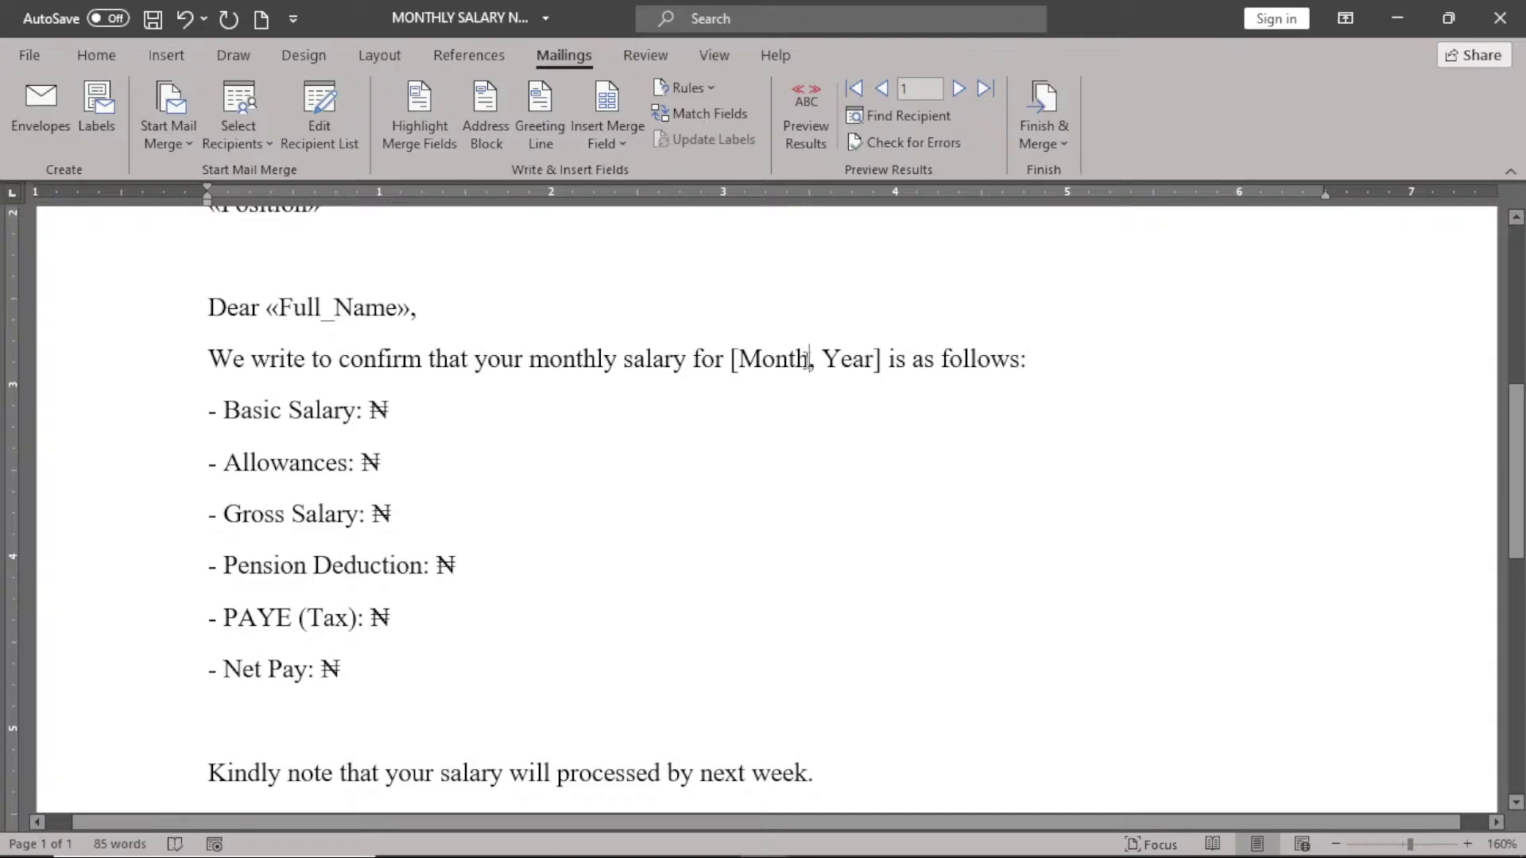
key("BackSpace")
key("BackSpace")
key("BackSpace")
key("BackSpace")
key("BackSpace")
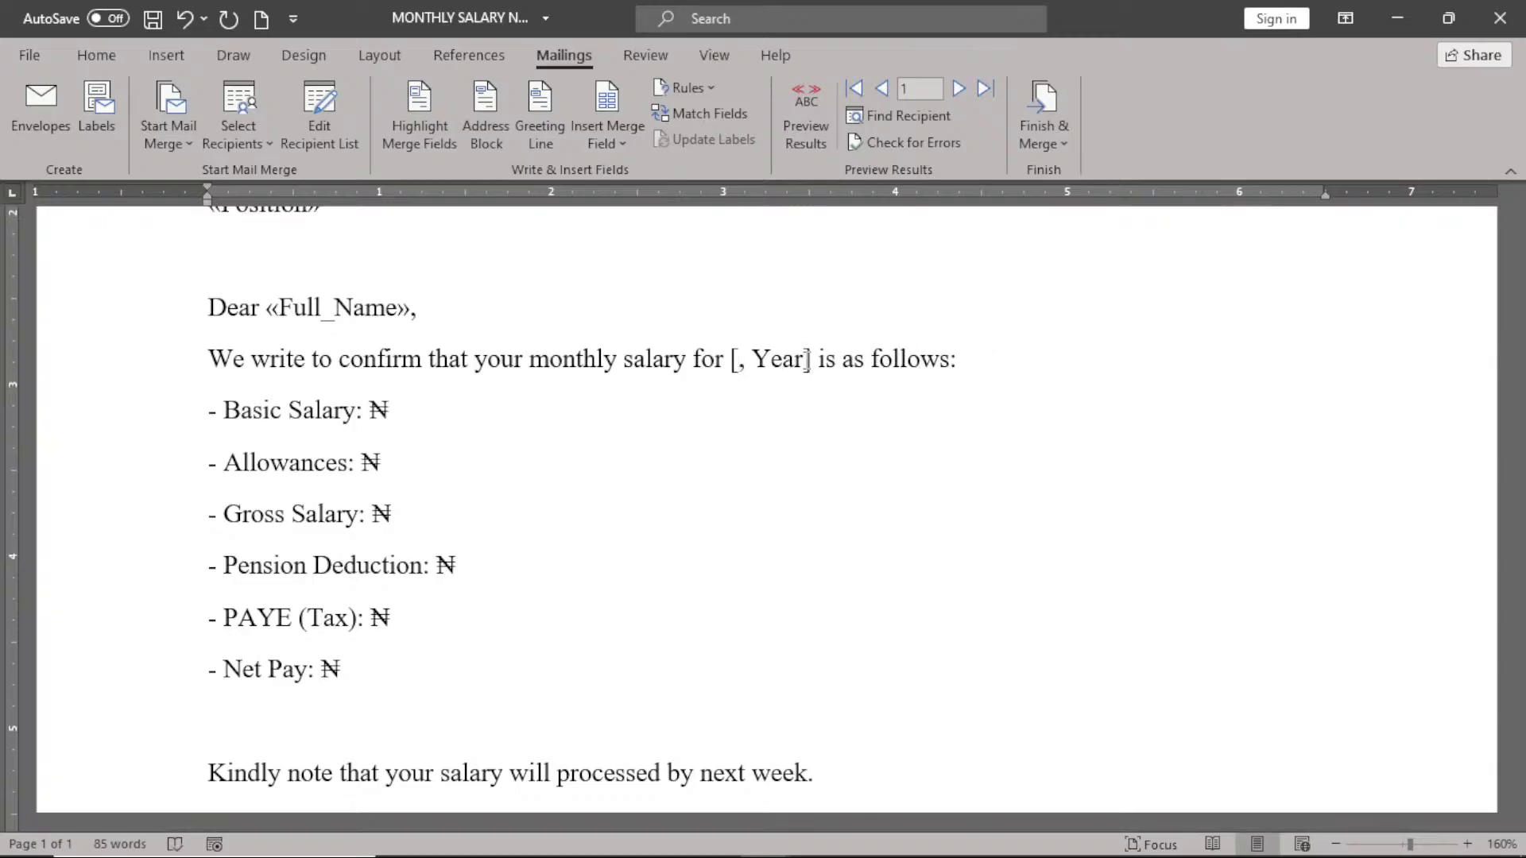
type("Jul")
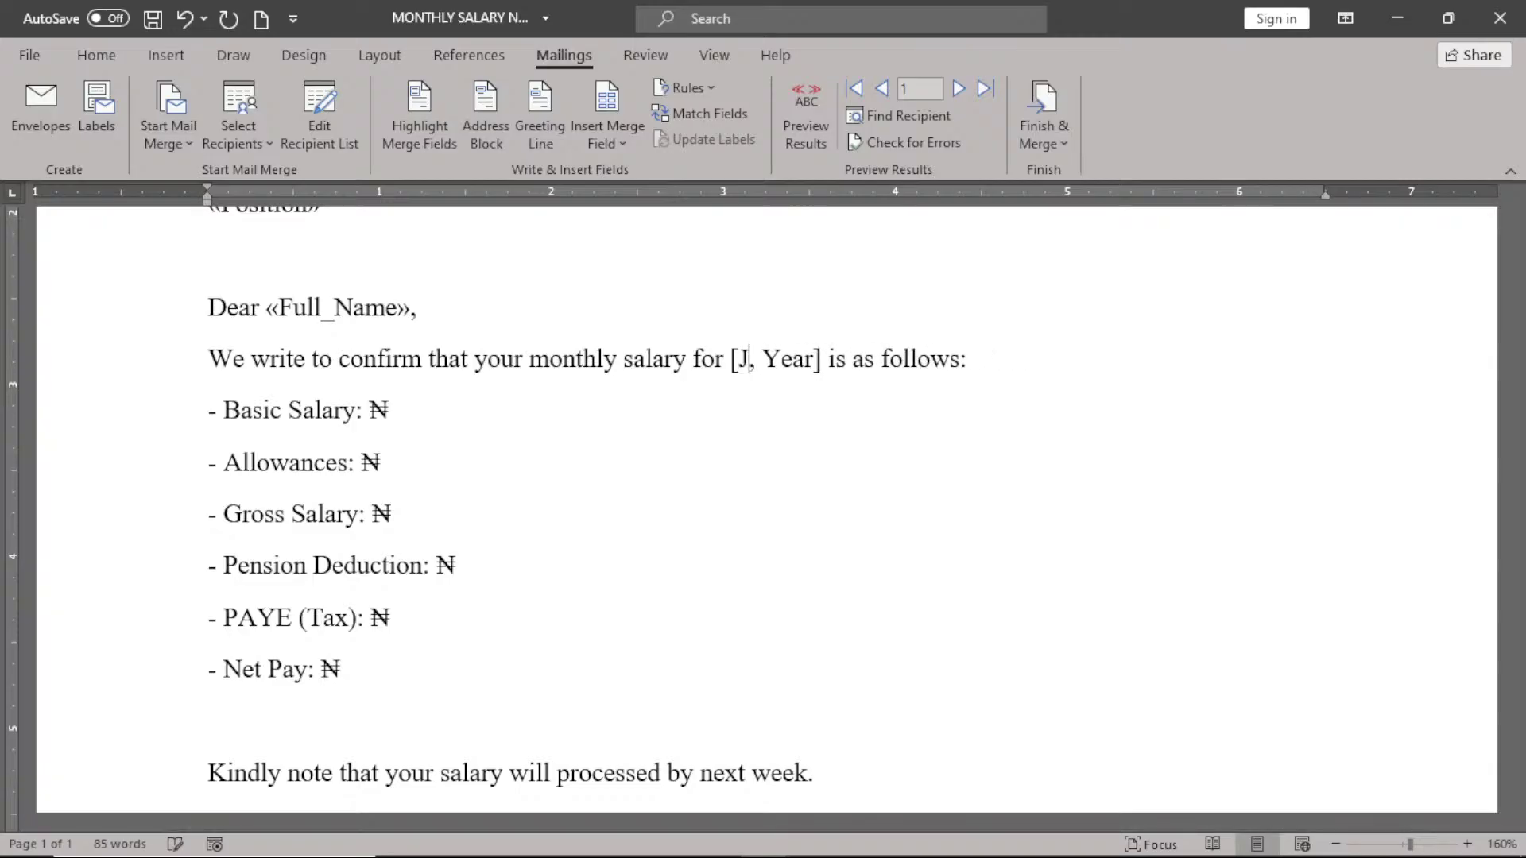
type("y")
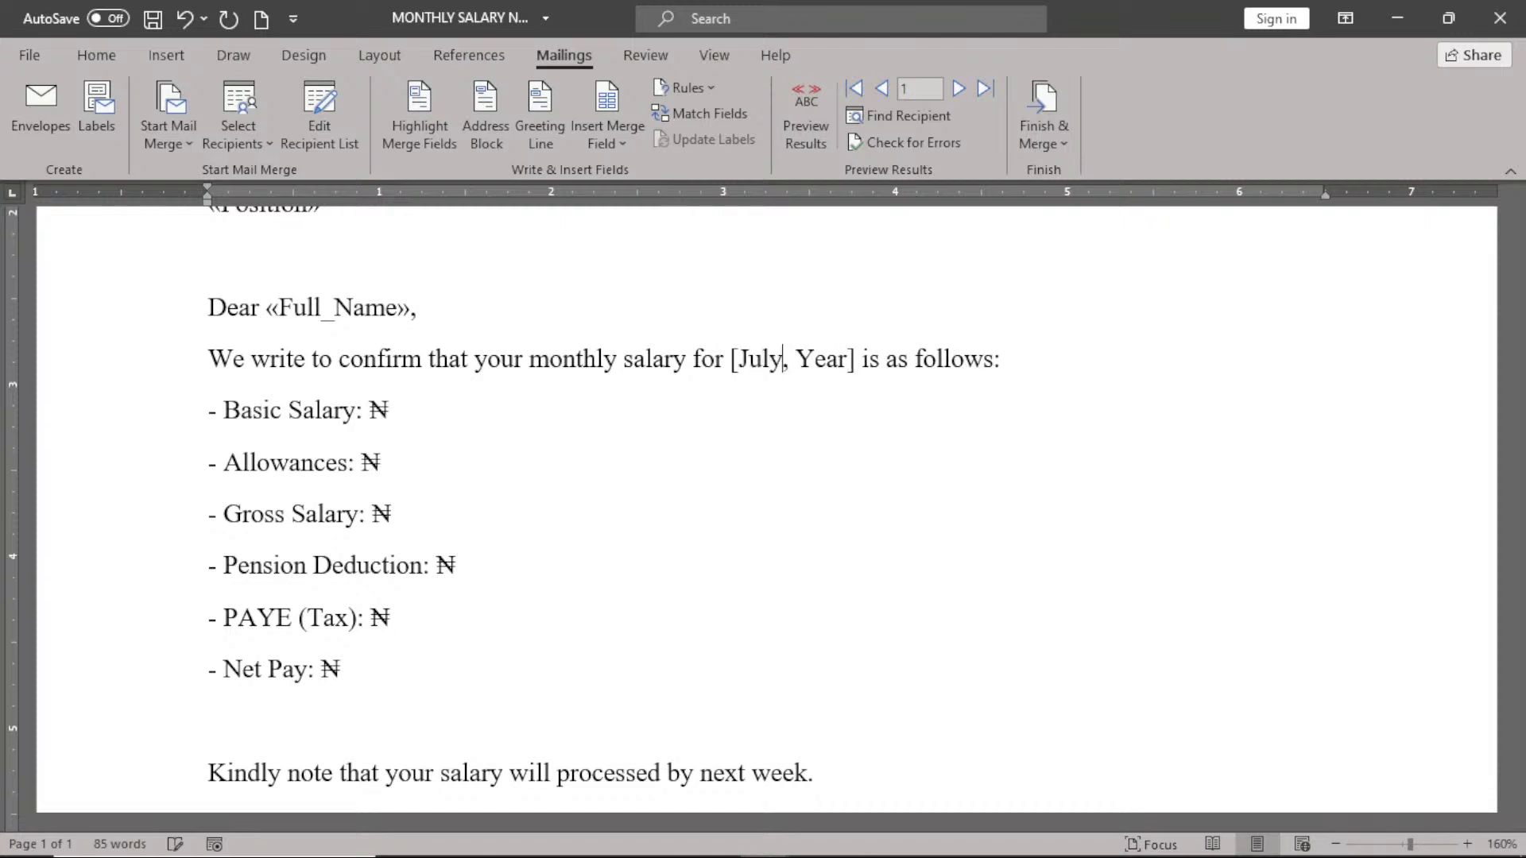
- Replace the Year placeholder after July with 2024
key("Right")
key("Right")
key("Right")
key("Right")
key("Right")
key("Right")
key("BackSpace")
key("BackSpace")
key("BackSpace")
key("BackSpace")
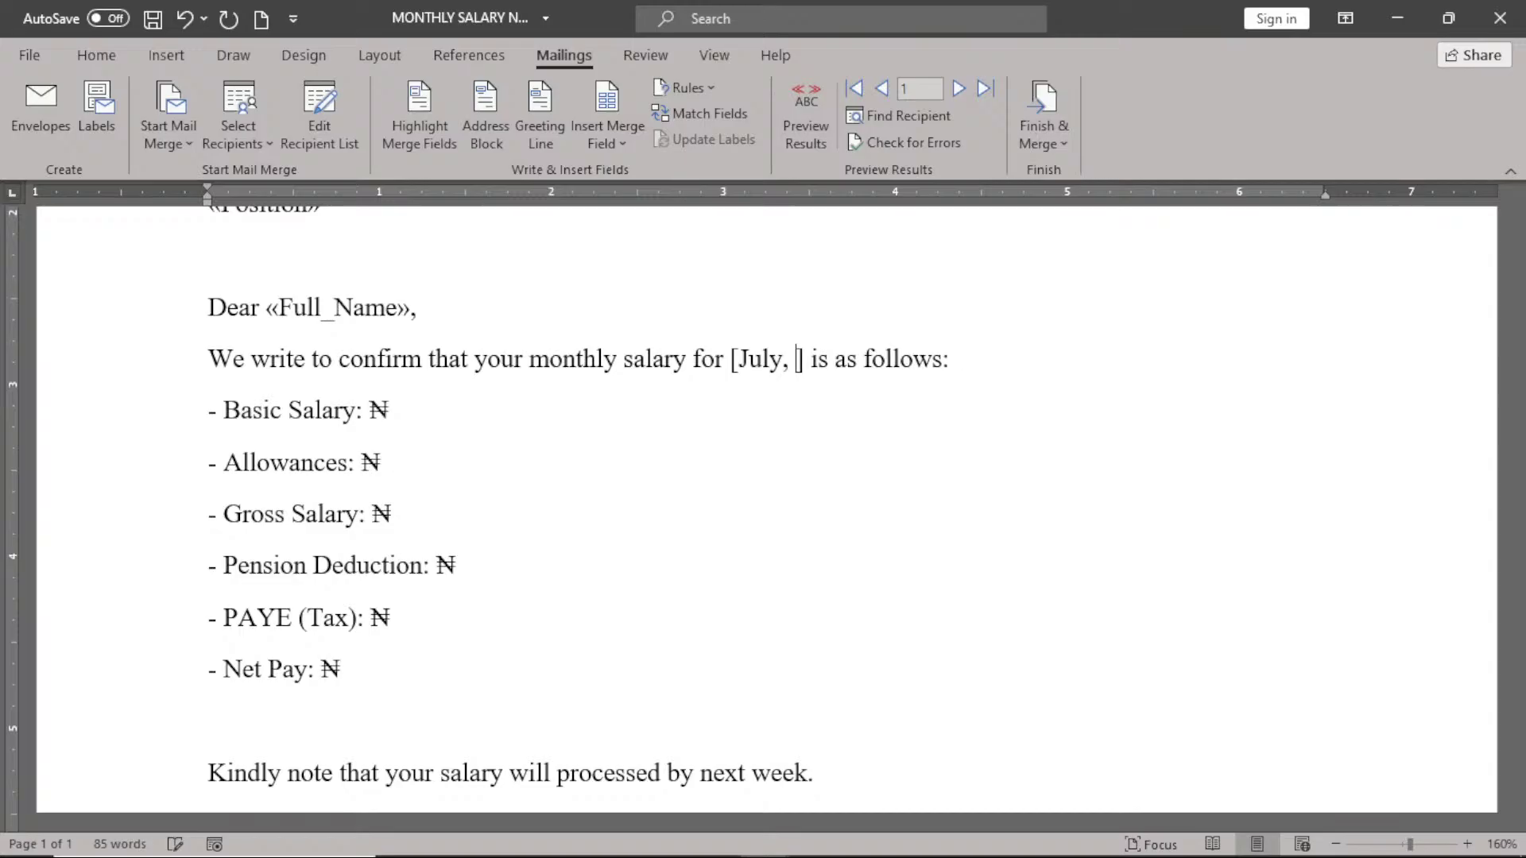
type("2024")
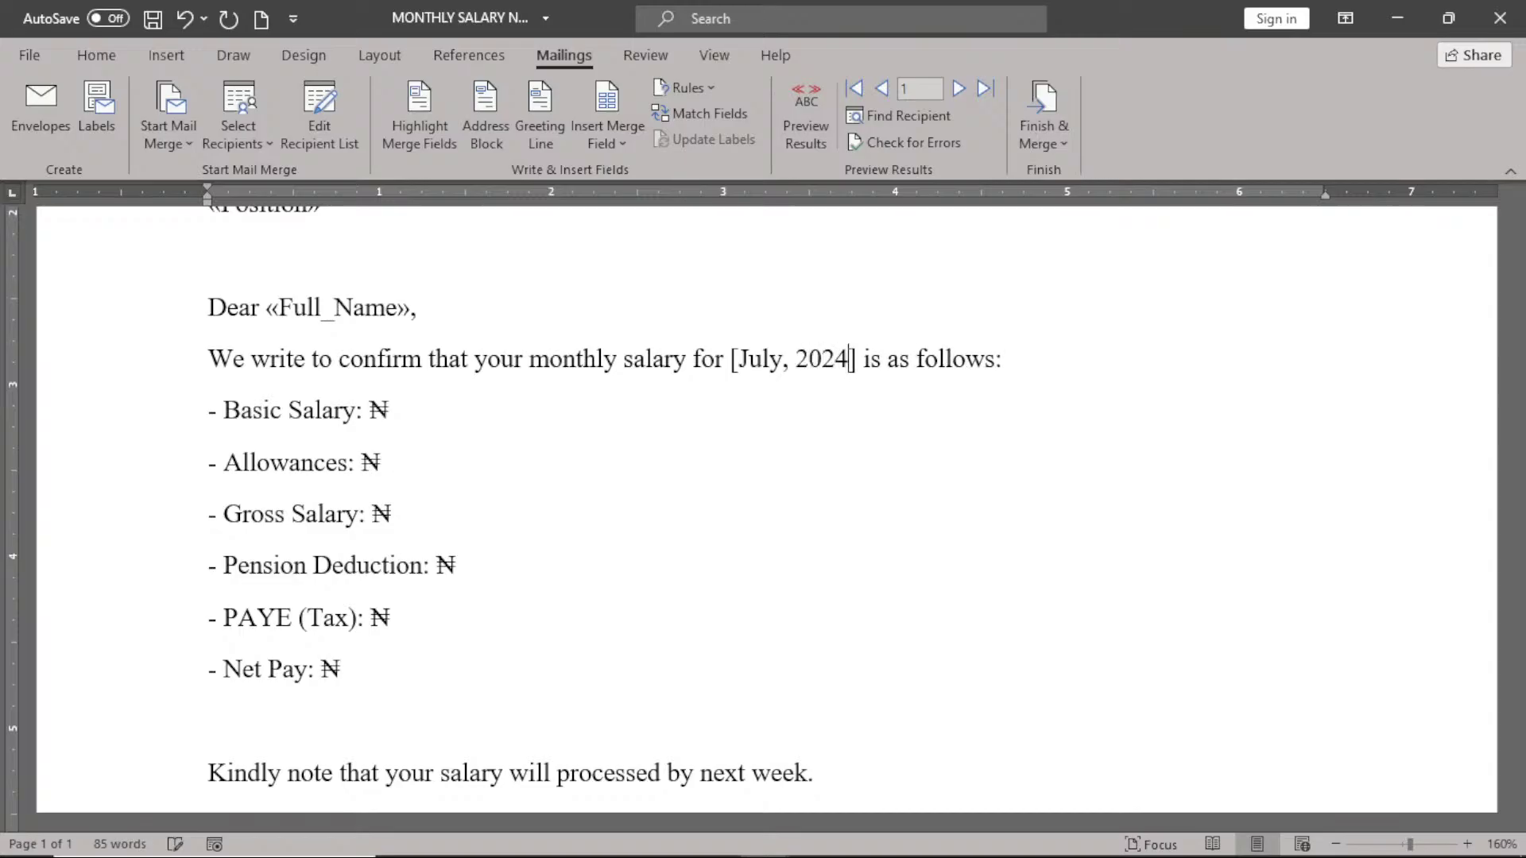
- Remove the square brackets around "July, 2024" in the salary confirmation sentence
key("Delete")
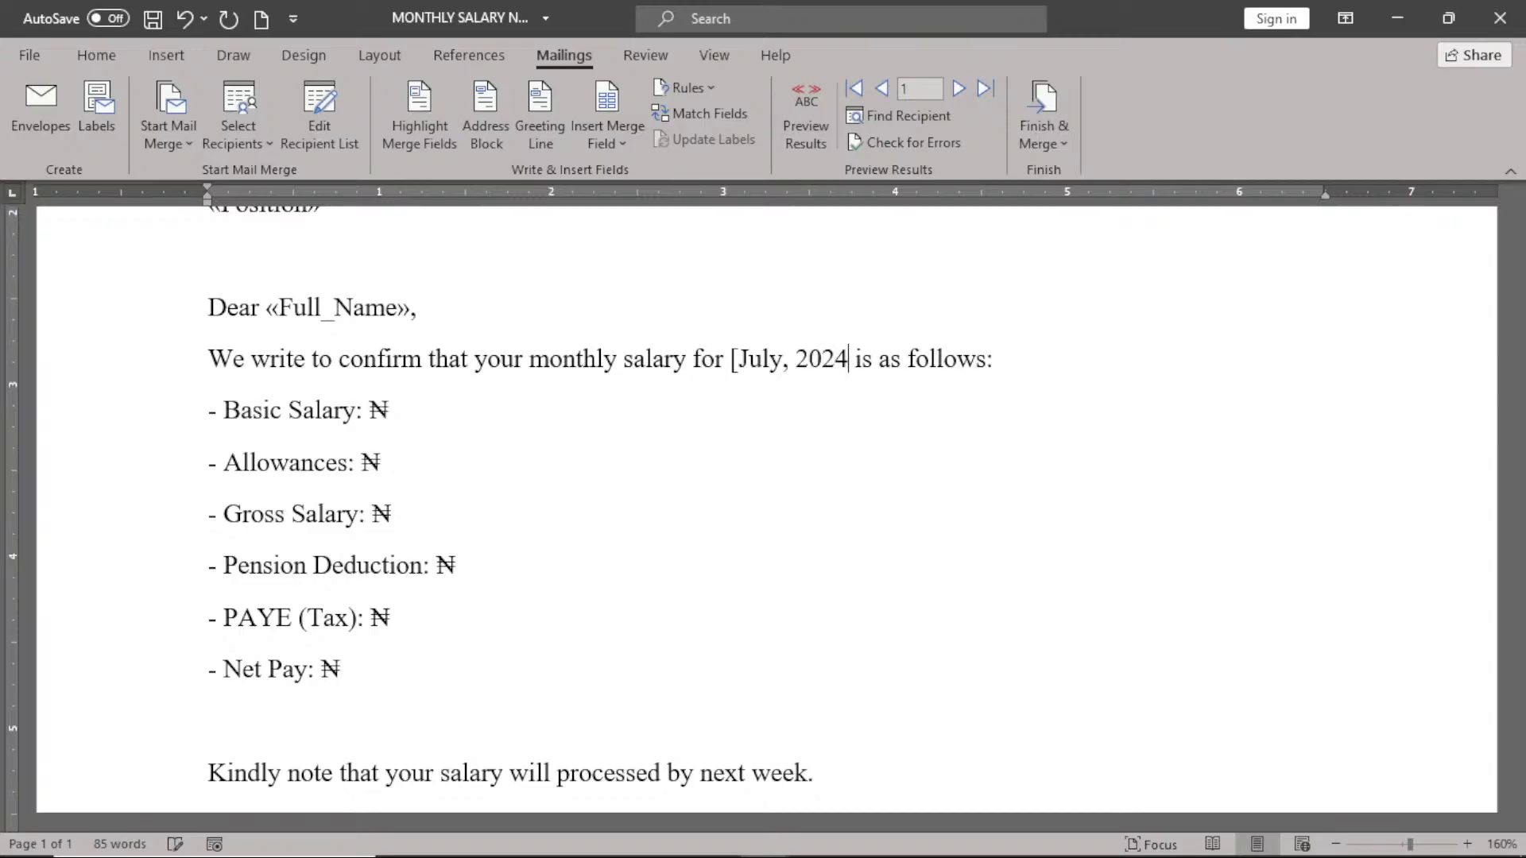
key("Left")
key("Left")
key("Left")
key("Left")
key("Left")
key("Left")
key("Left")
key("Left")
key("Left")
key("Left")
key("Left")
key("Delete")
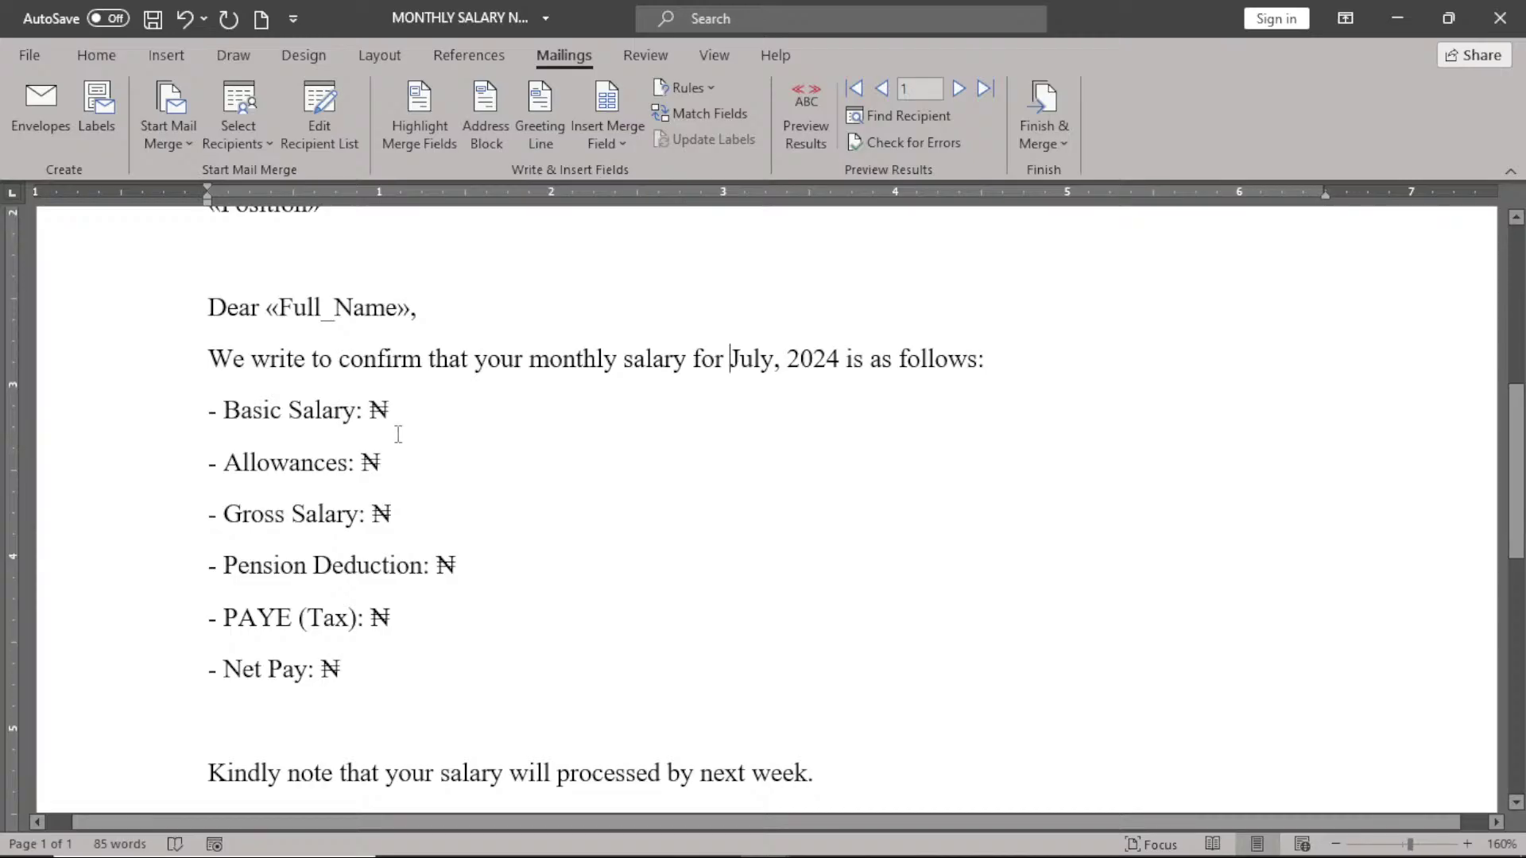
- Insert the Basic_Salary and Allowances merge fields after the naira signs on the Basic Salary and Allowances lines
left_click(397, 401)
left_click(607, 147)
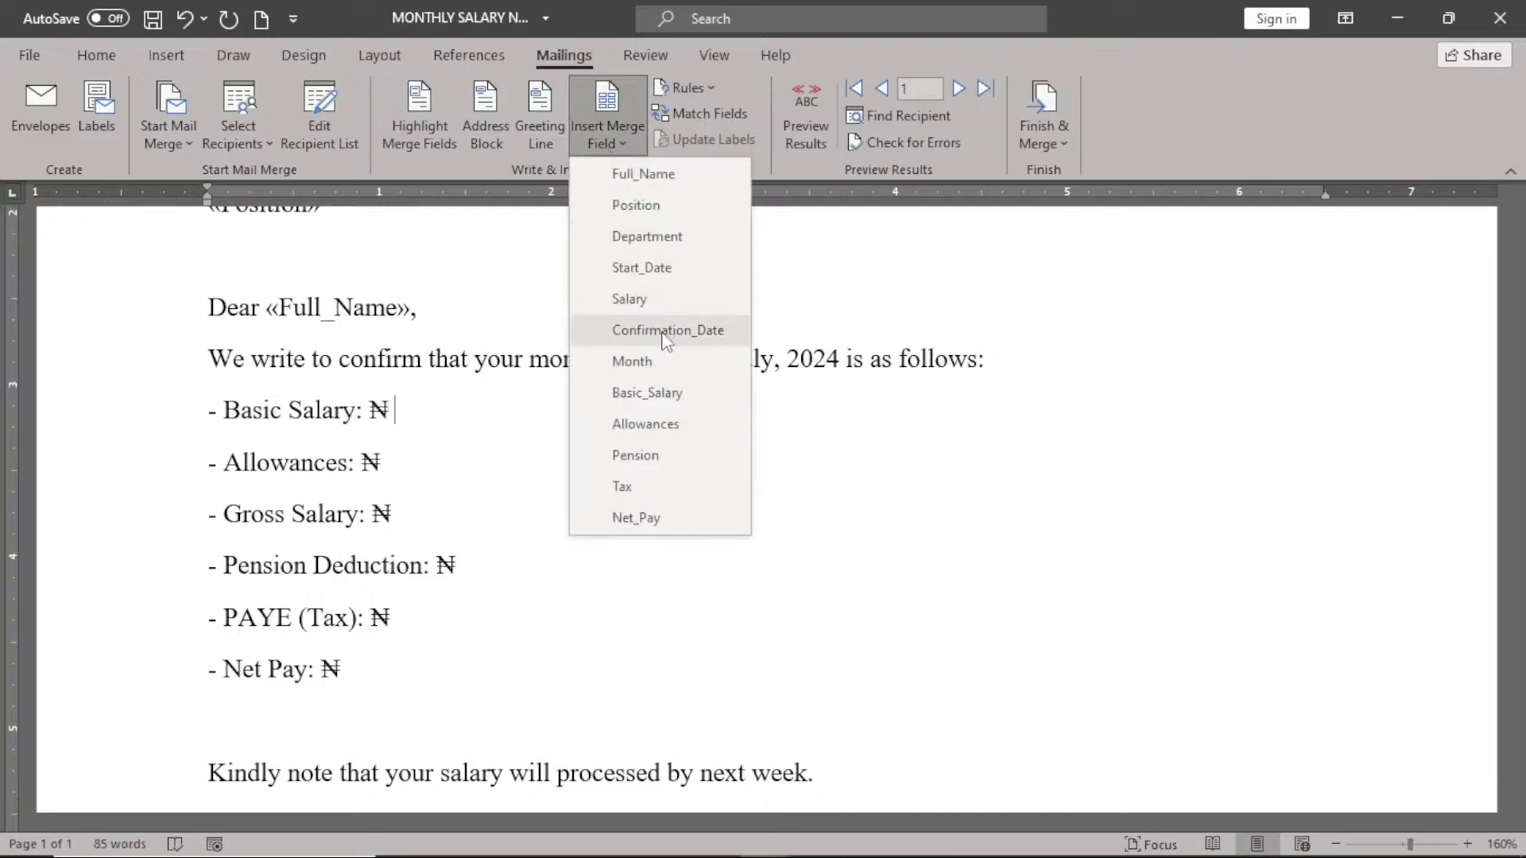
left_click(658, 394)
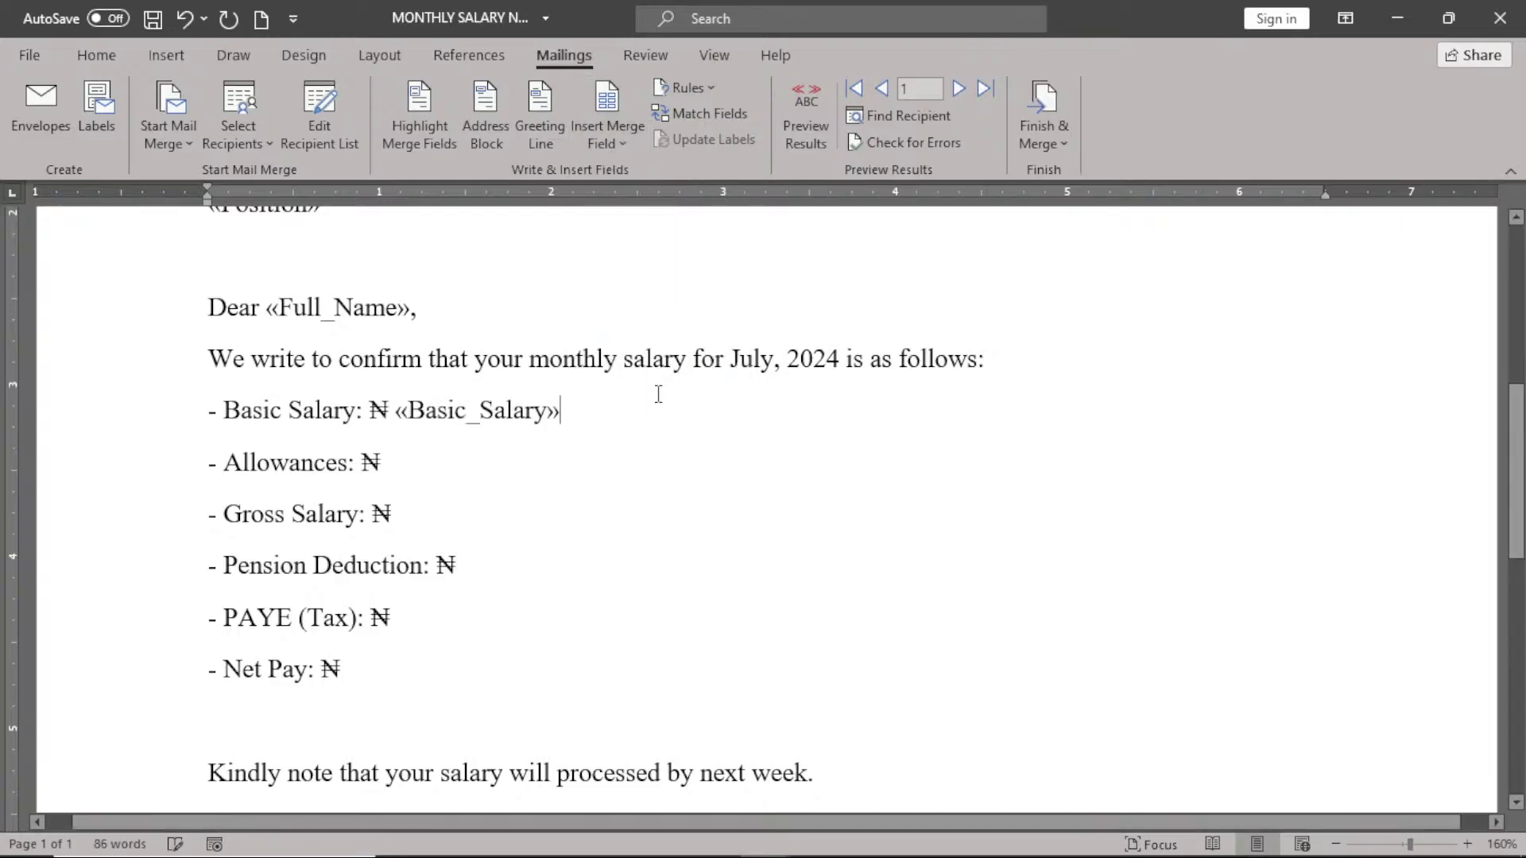
left_click(414, 454)
left_click(624, 147)
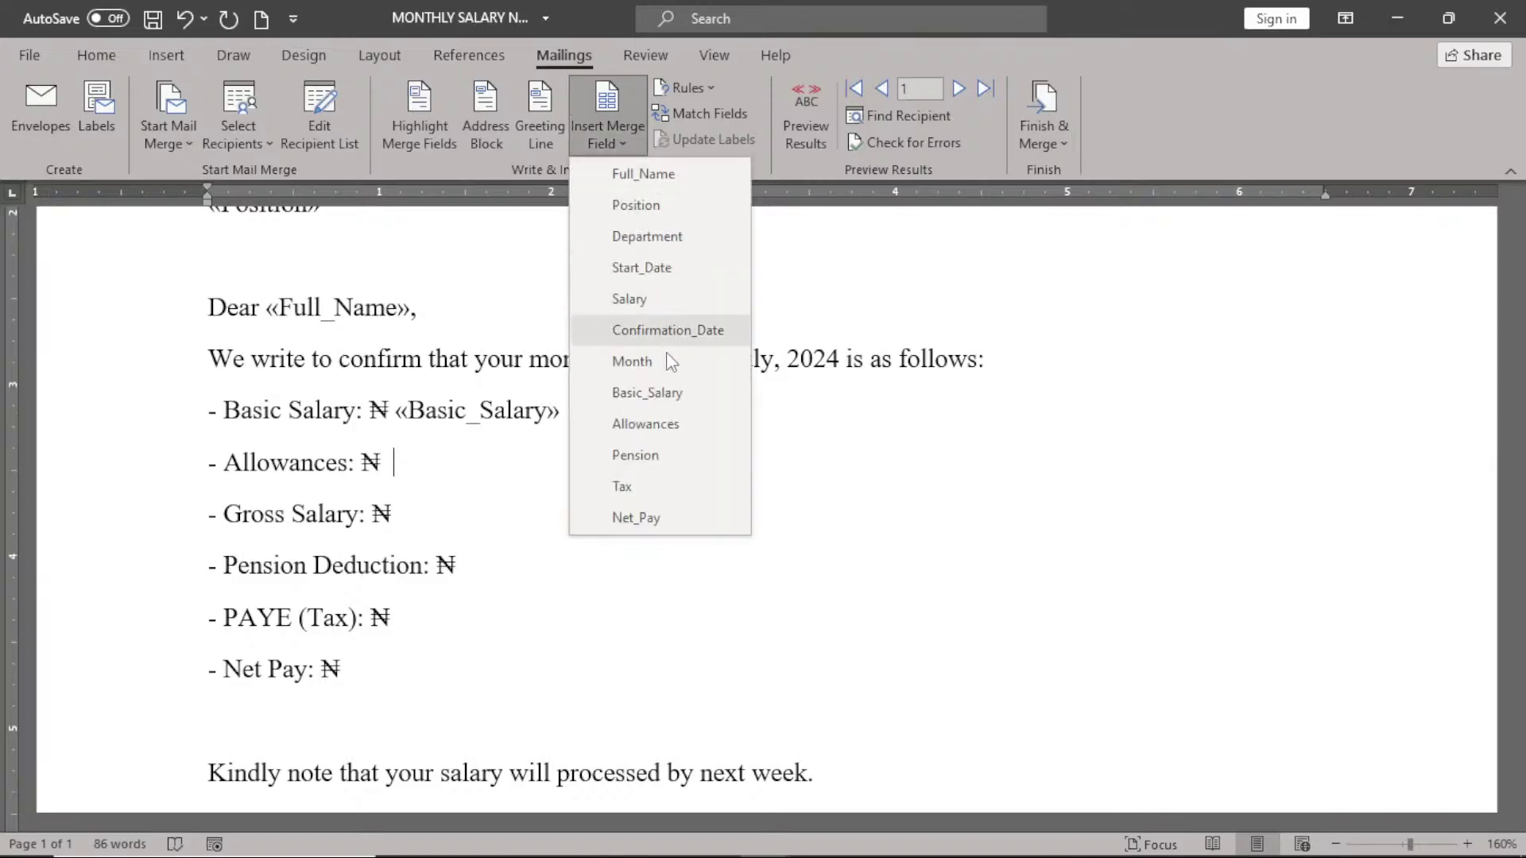
left_click(670, 424)
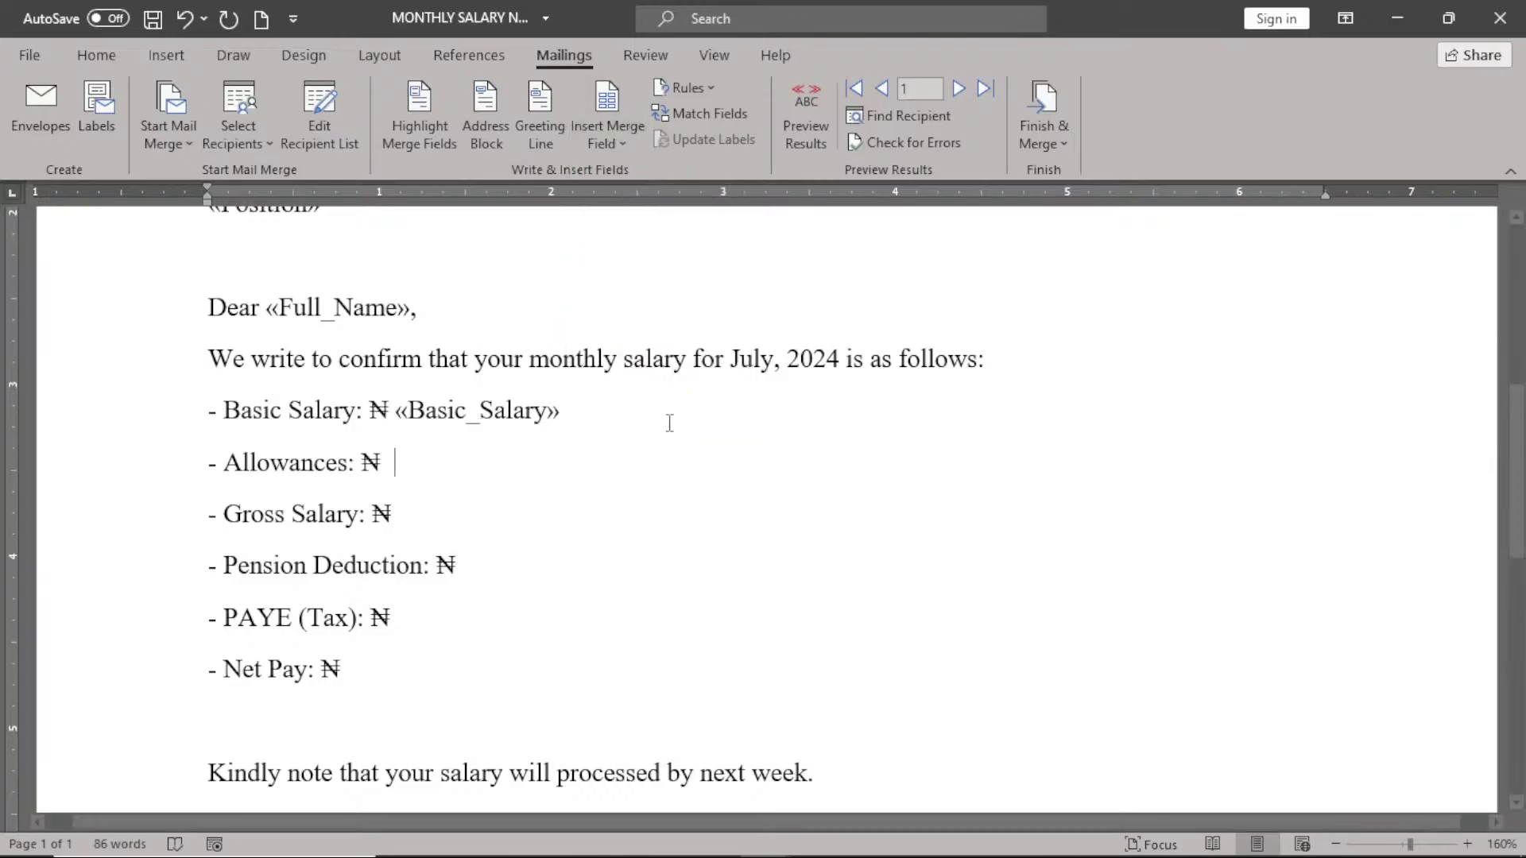
- Insert the Salary merge field on the Gross Salary line and the Pension merge field on the Pension Deduction line
left_click(408, 515)
left_click(603, 130)
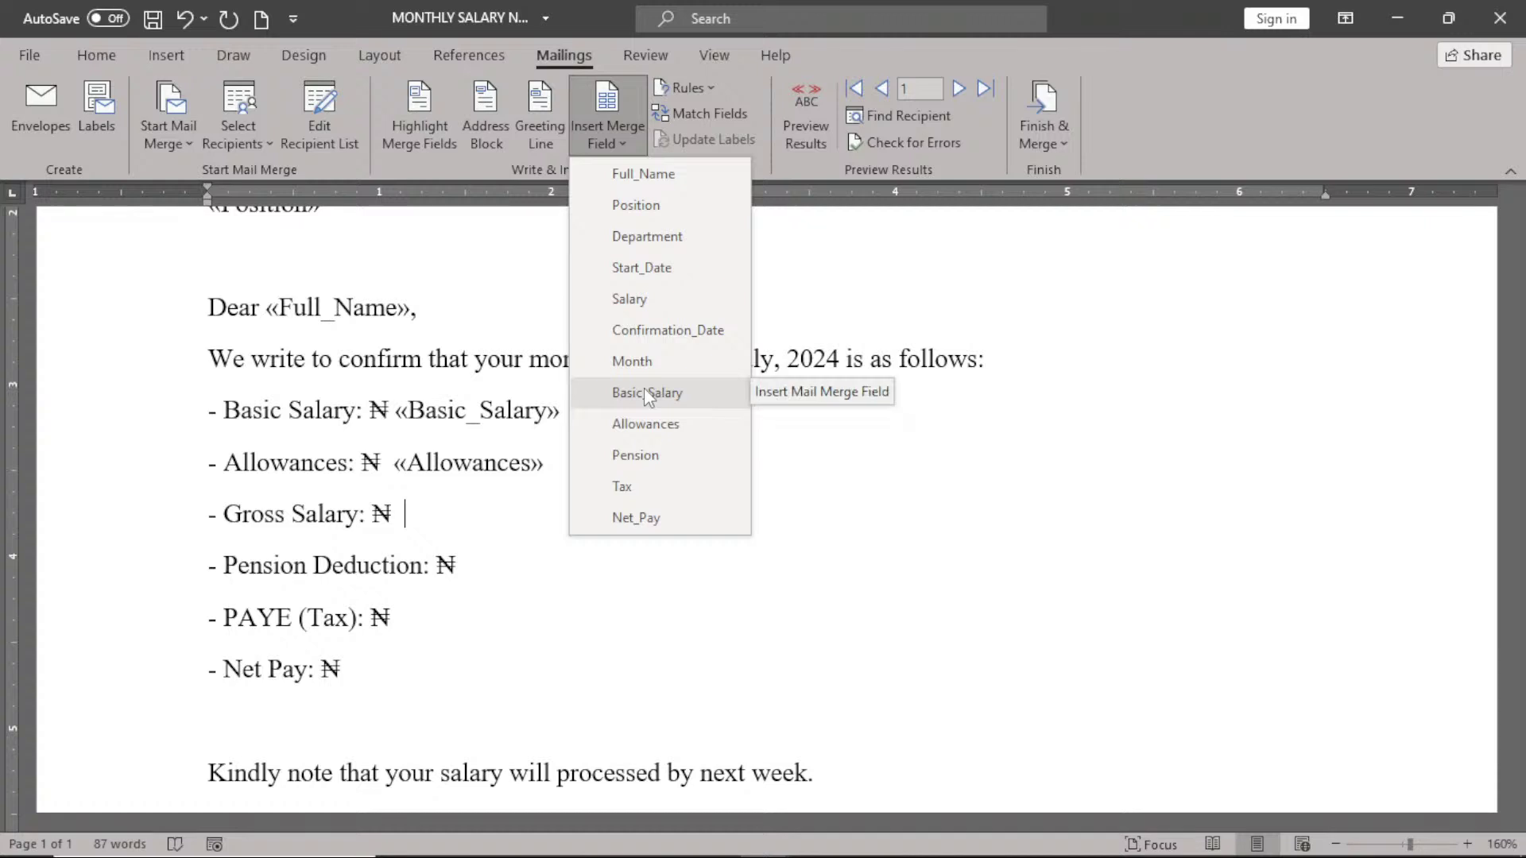
left_click(646, 301)
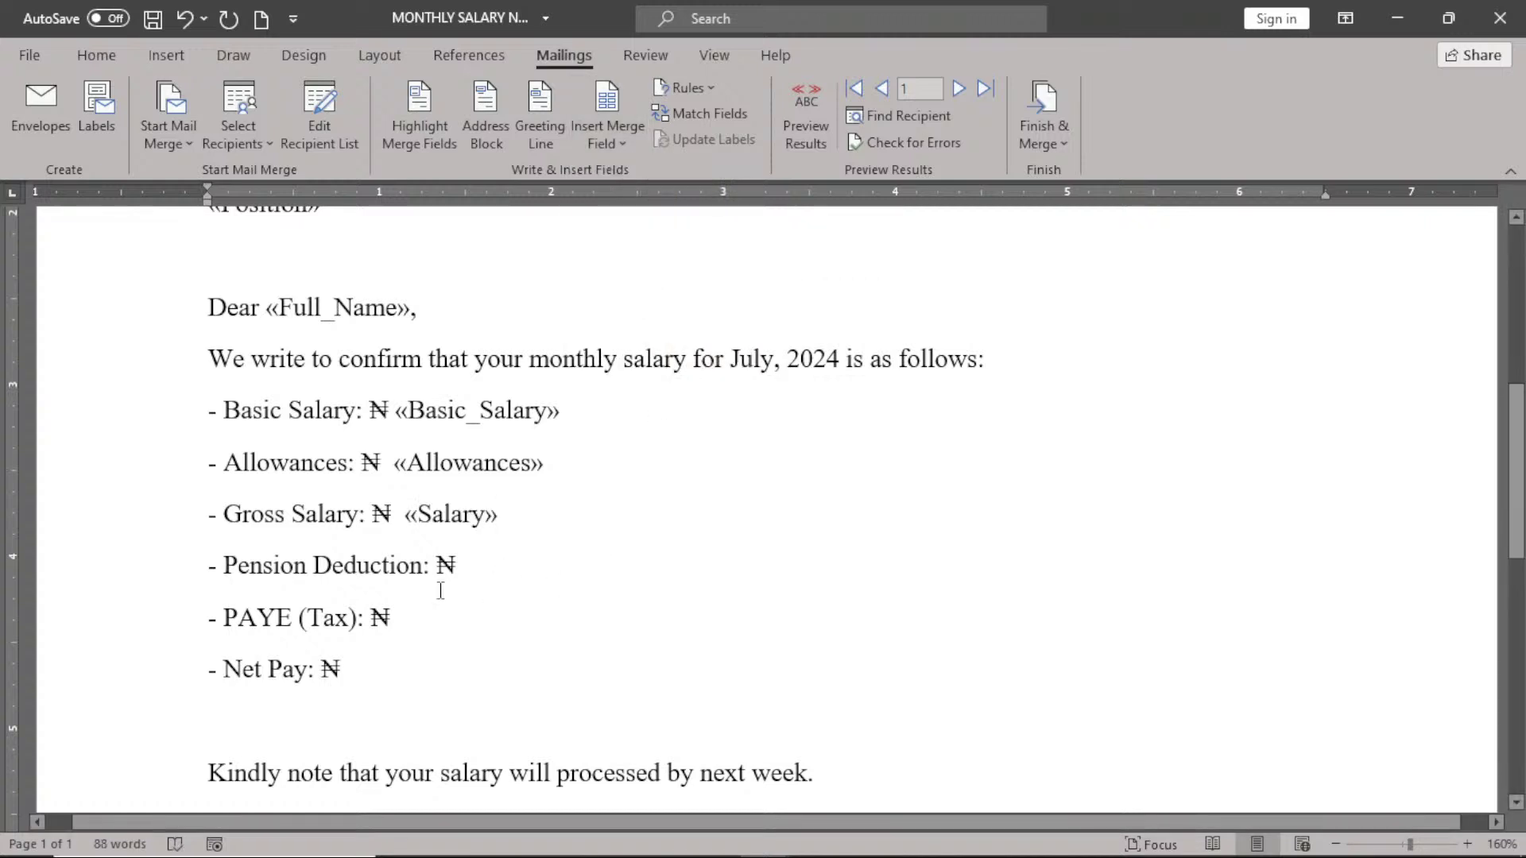
left_click(515, 563)
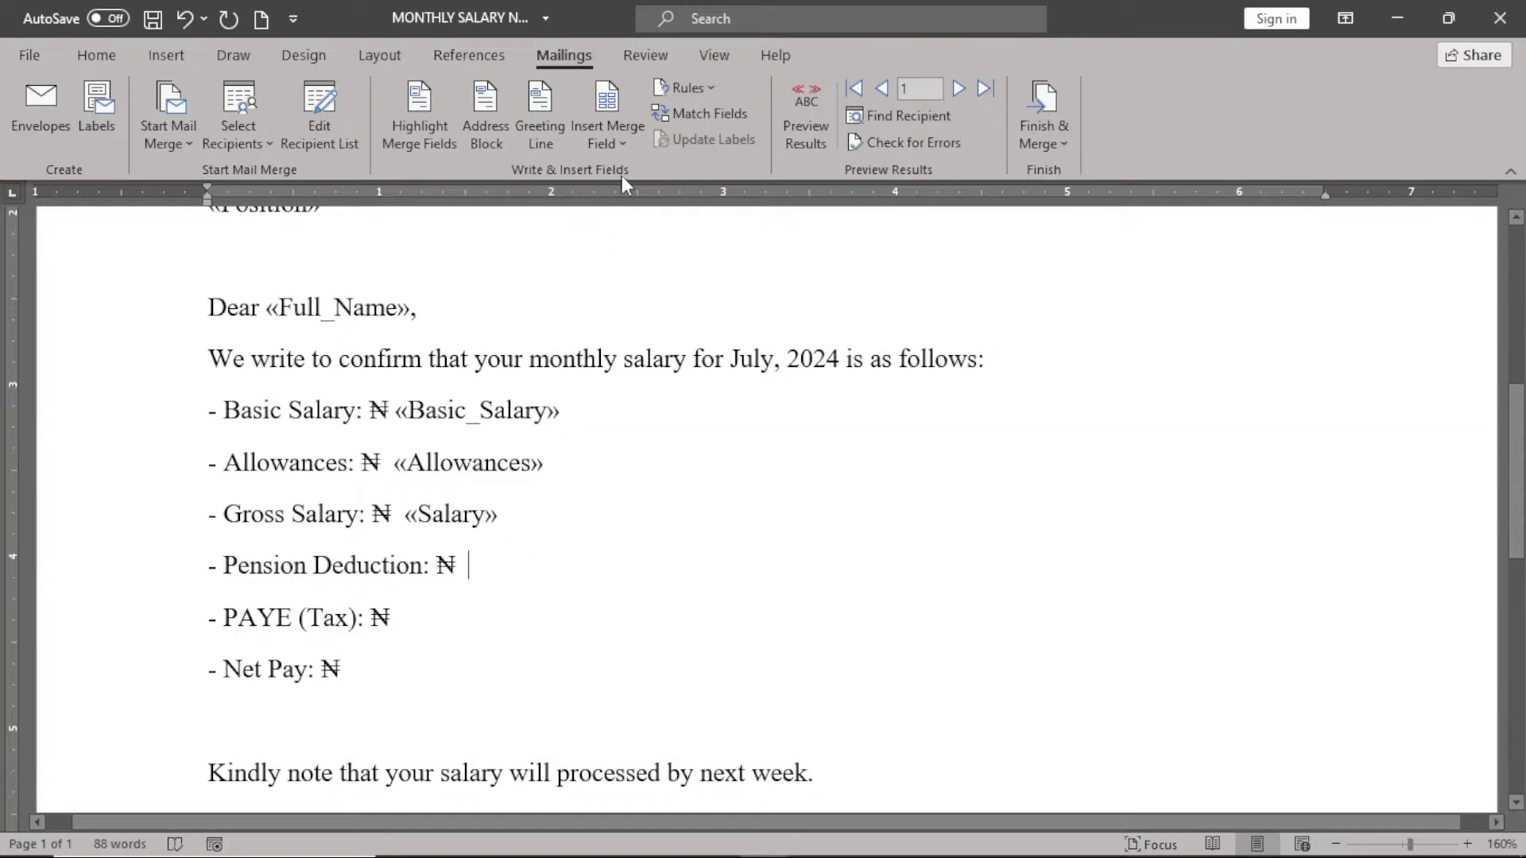
left_click(599, 141)
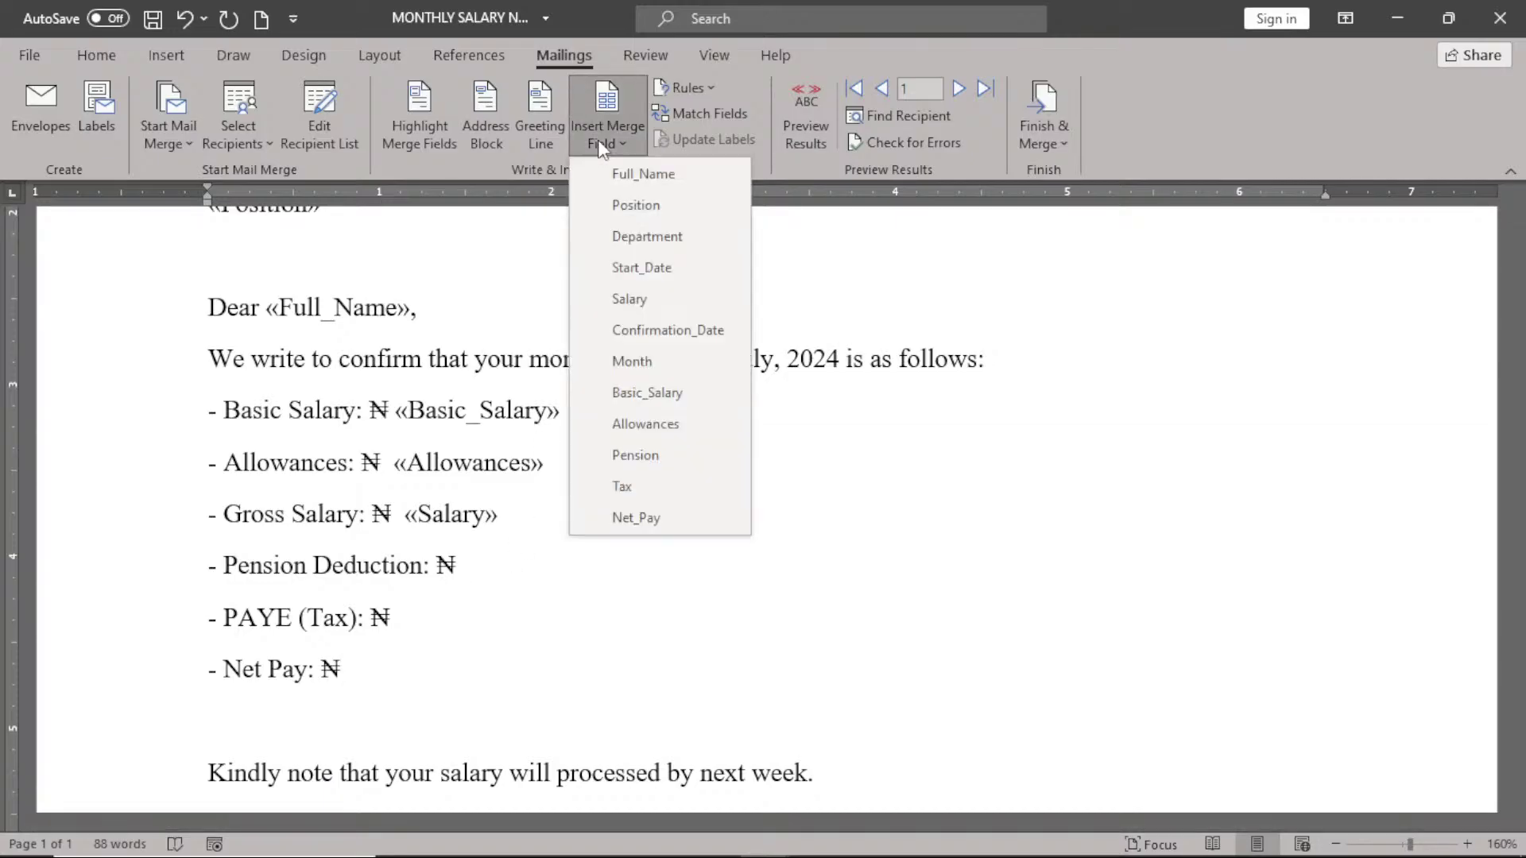
left_click(655, 450)
- Insert the Tax merge field on the PAYE (Tax) line and the Net_Pay merge field on the Net Pay line
left_click(437, 617)
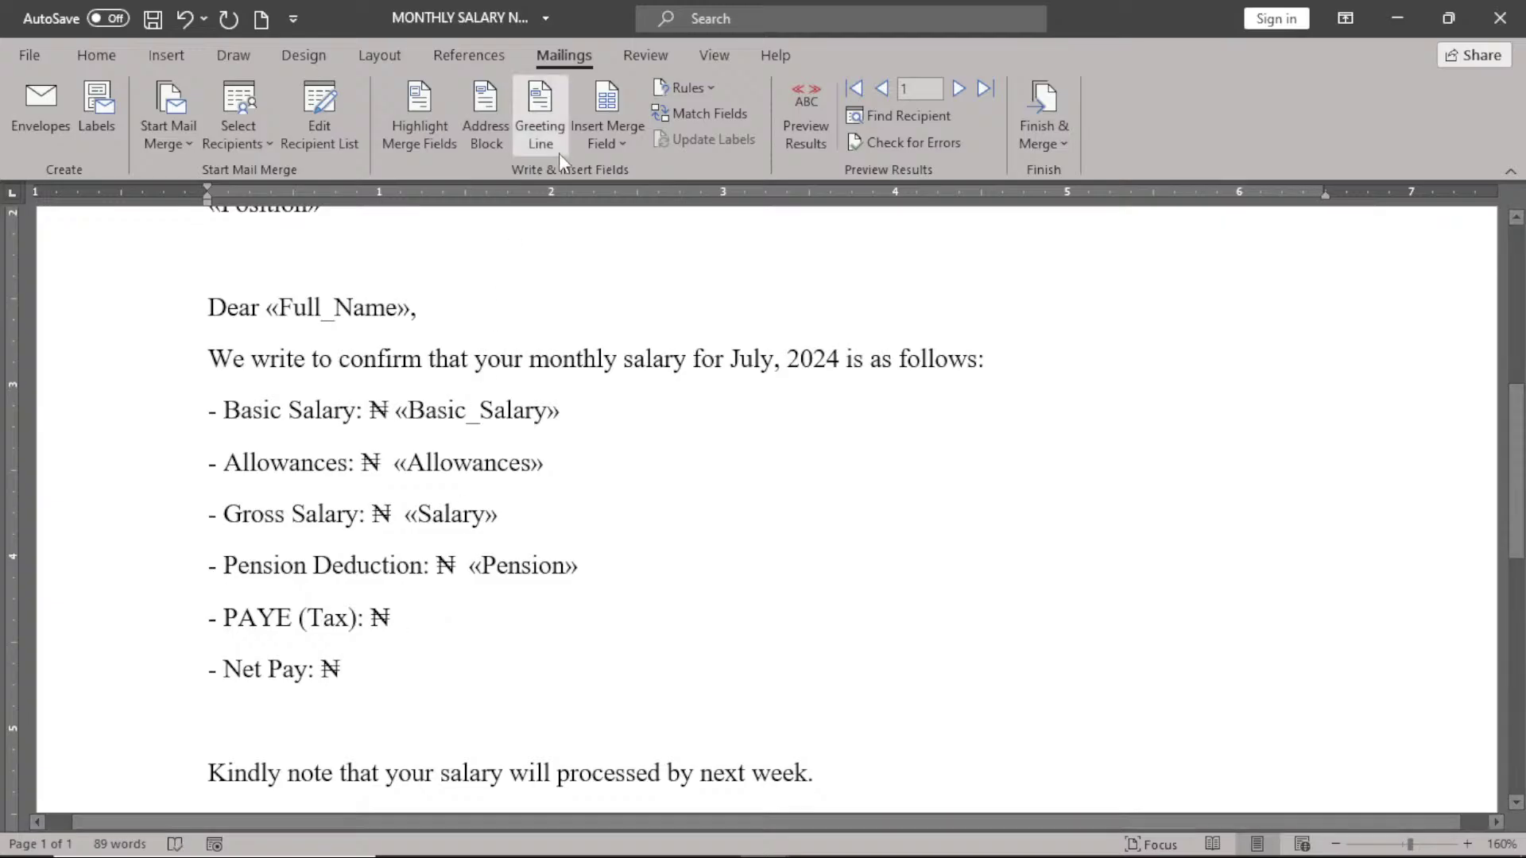
left_click(598, 141)
left_click(644, 489)
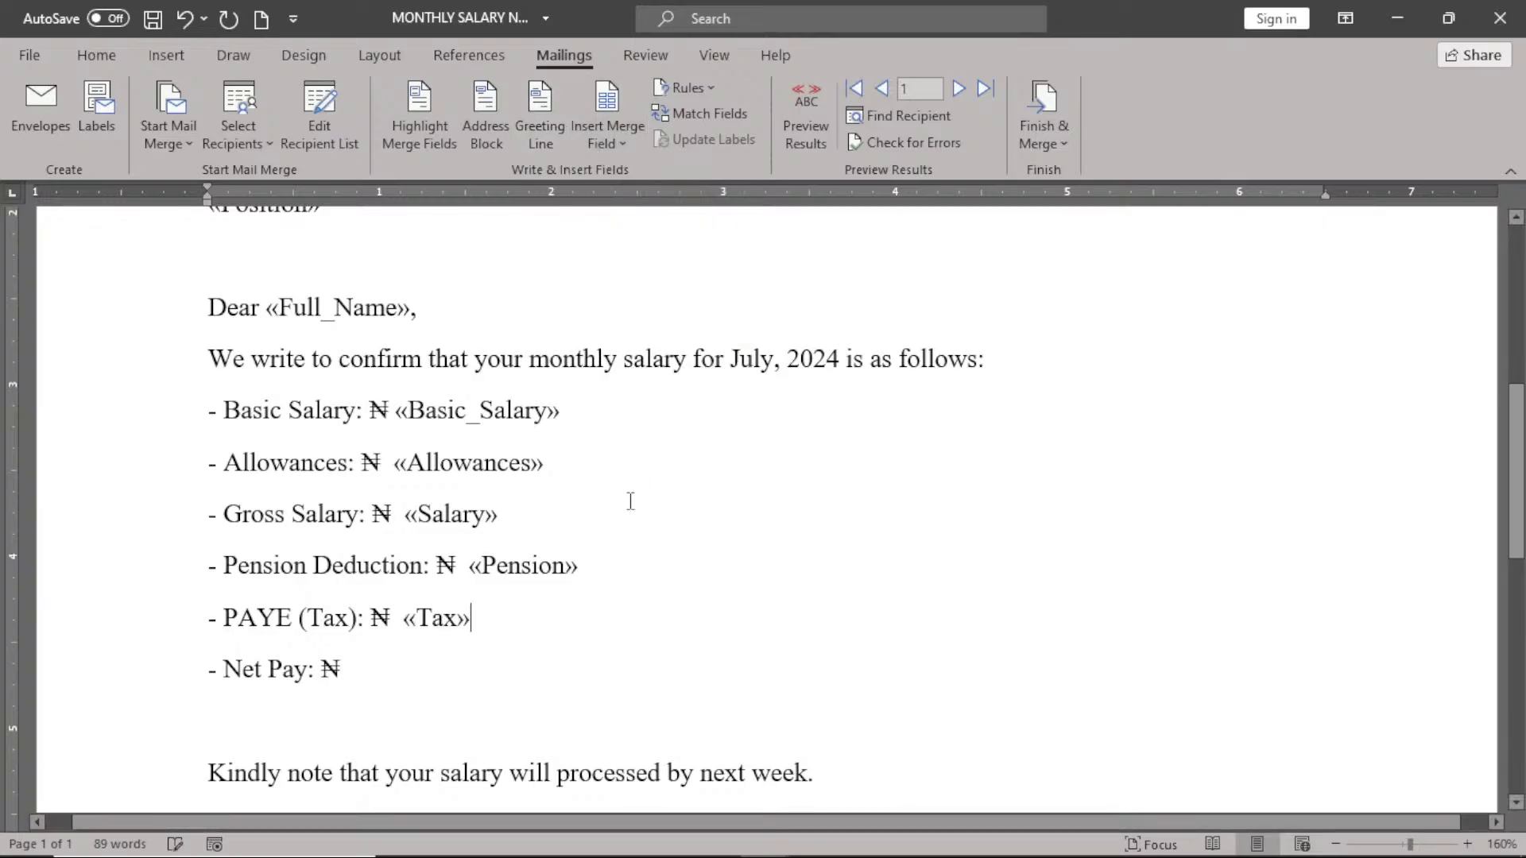
left_click(383, 673)
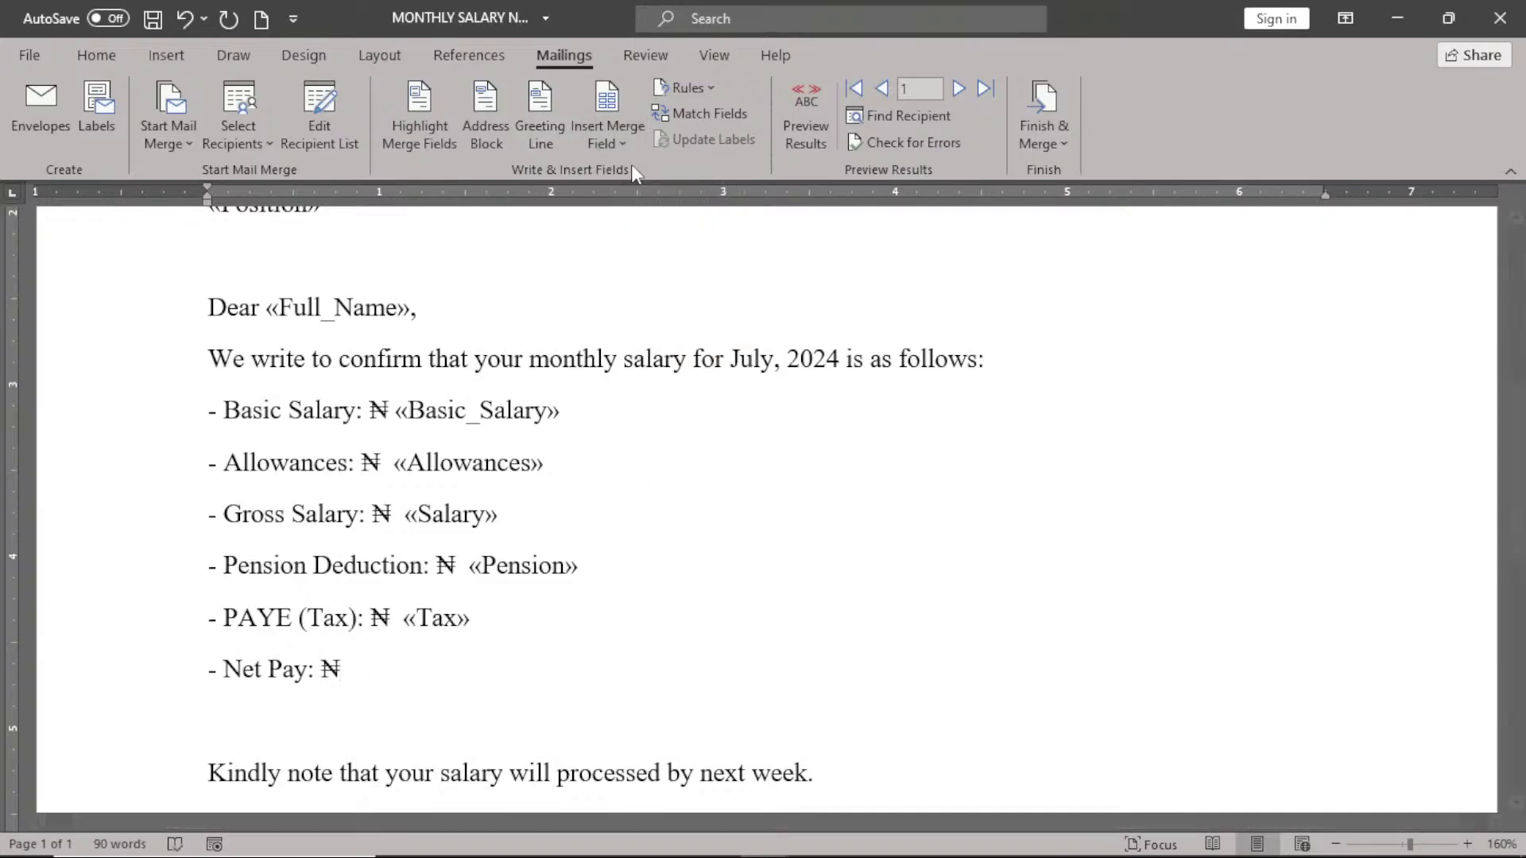
left_click(618, 128)
left_click(646, 518)
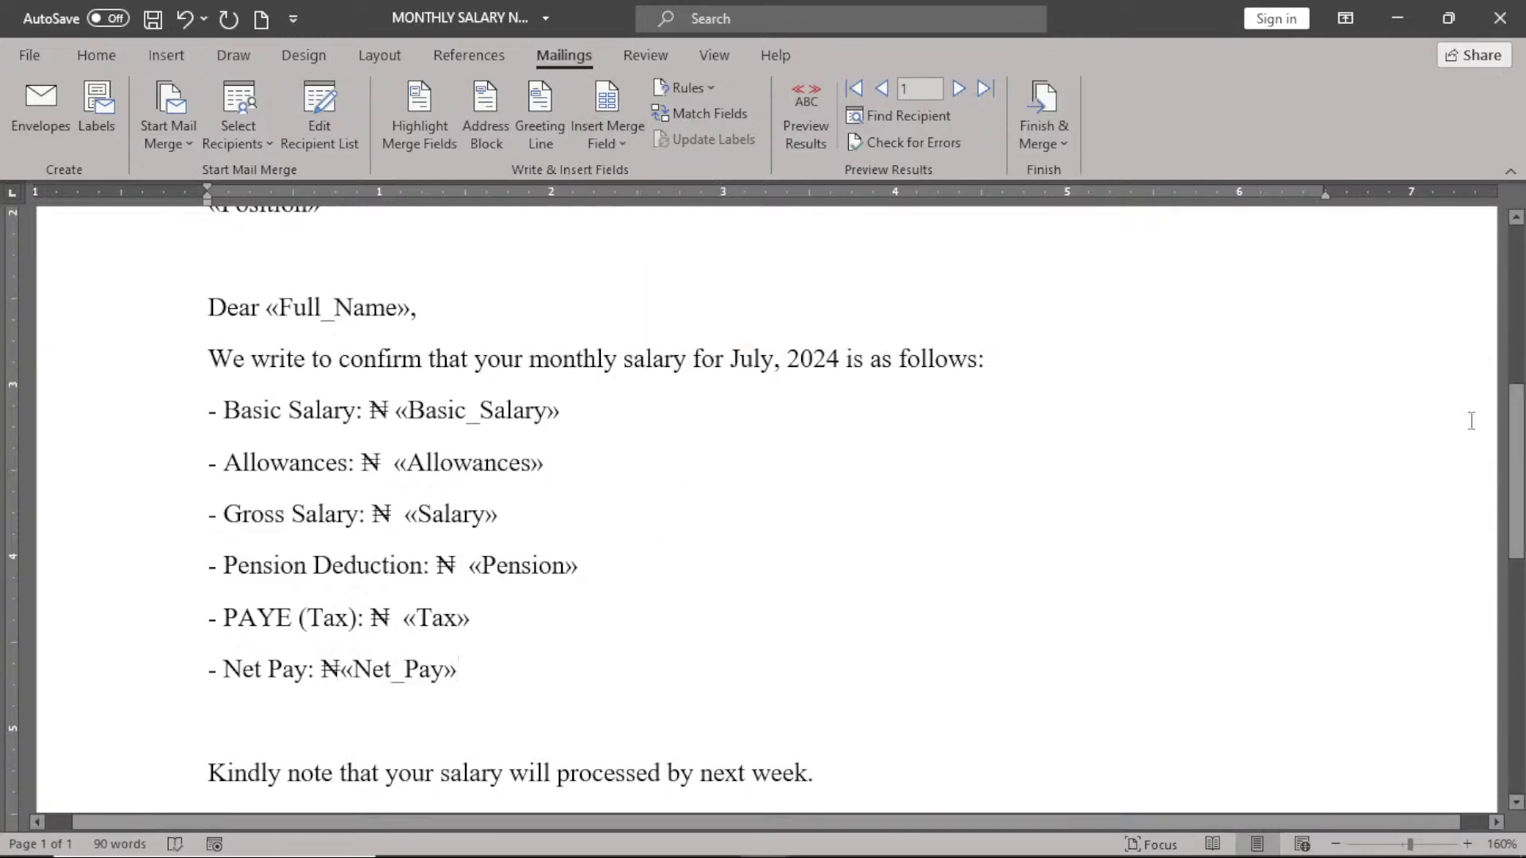
- Delete the "Kindly note that your salary will processed by next week." sentence and leave two blank lines above "Please contact HR"
left_click_drag(1519, 457, 1518, 539)
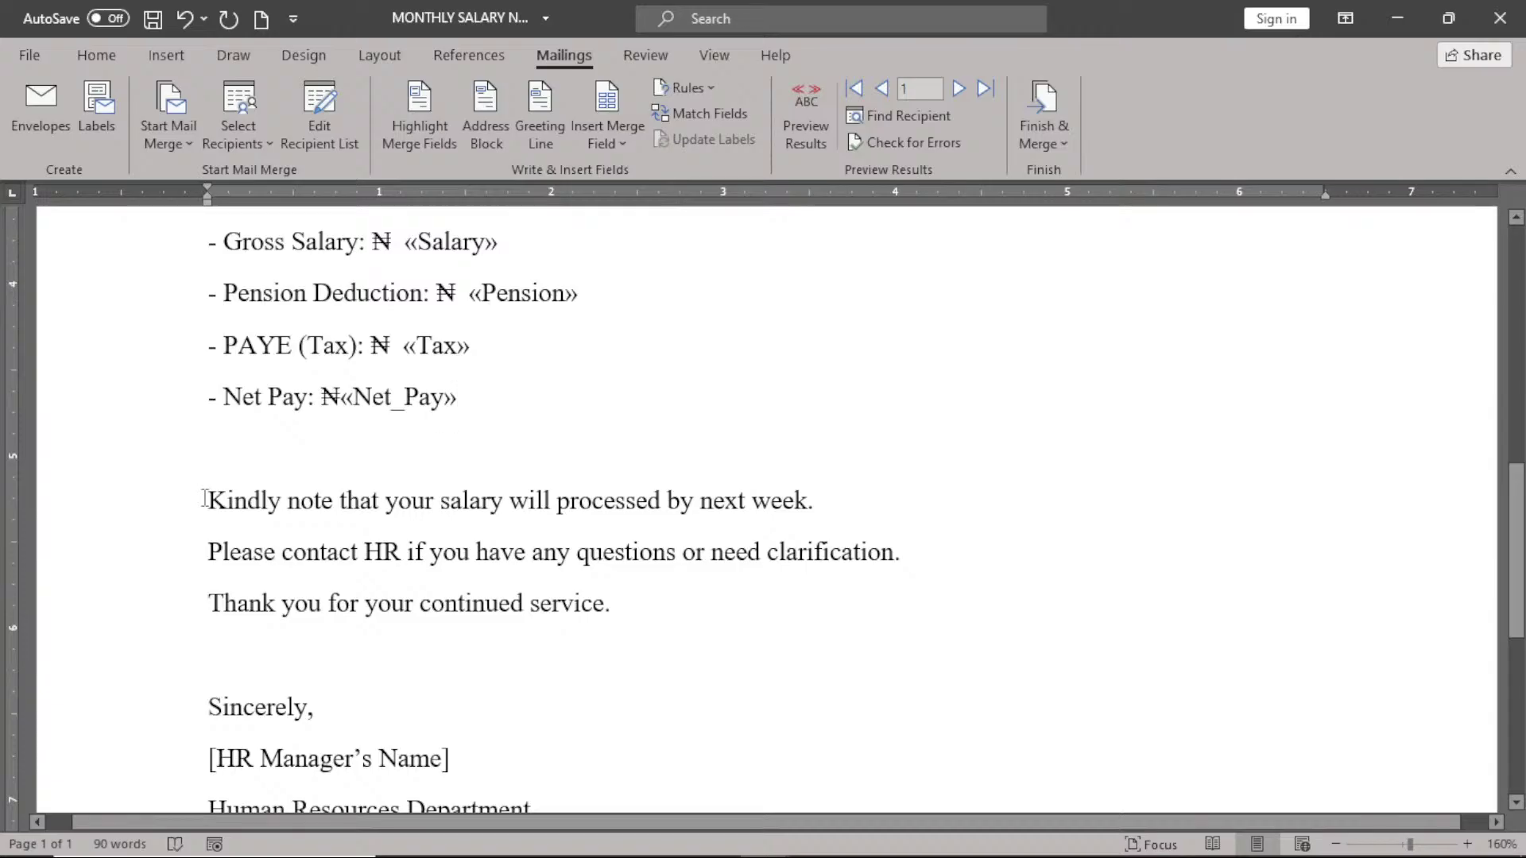
left_click_drag(205, 498, 698, 463)
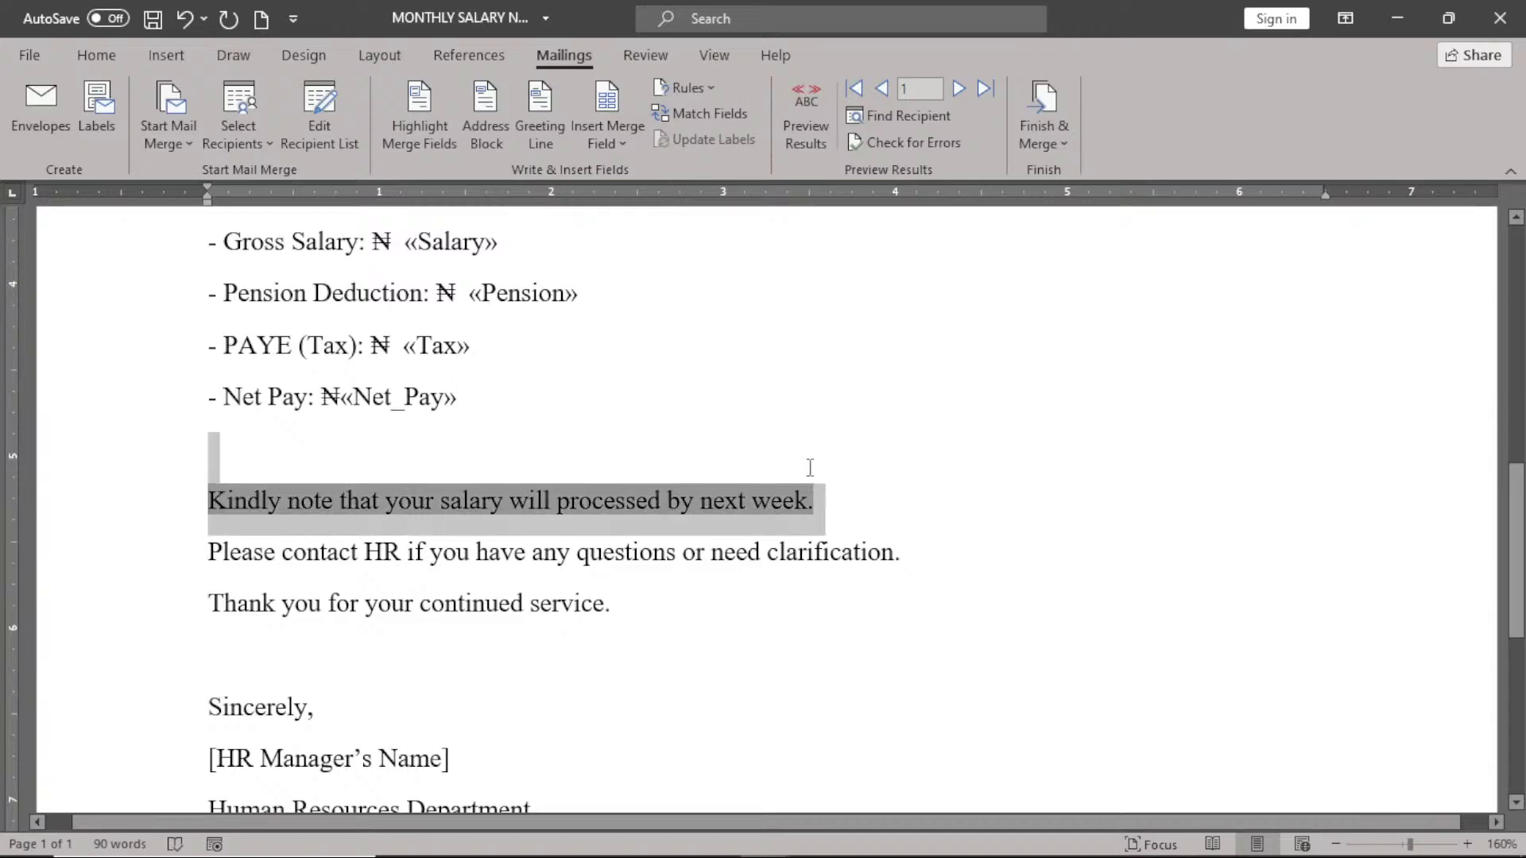
key("Delete")
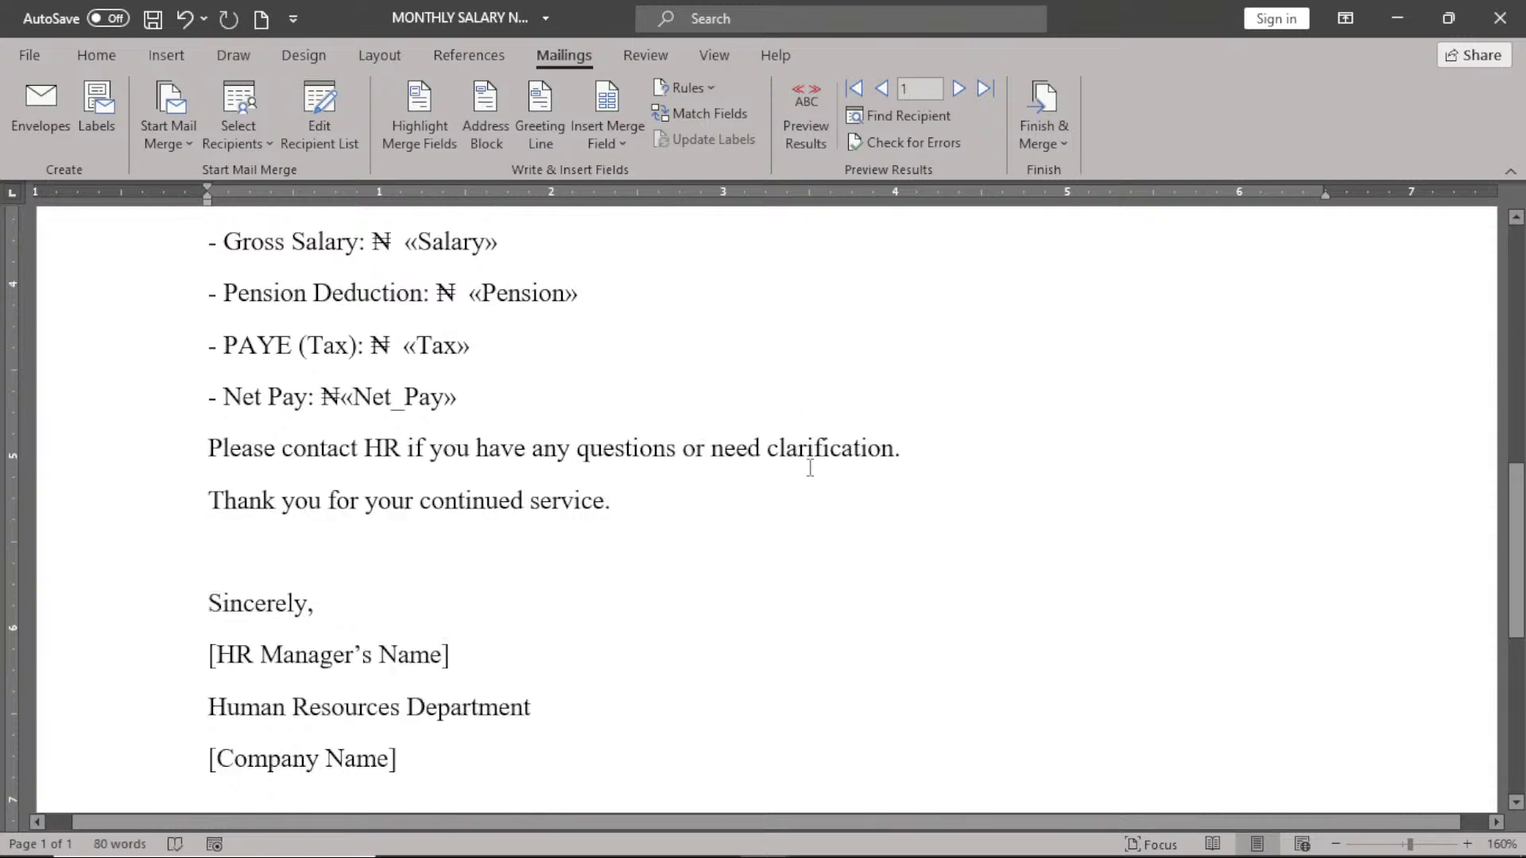
key("Return")
left_click(208, 461)
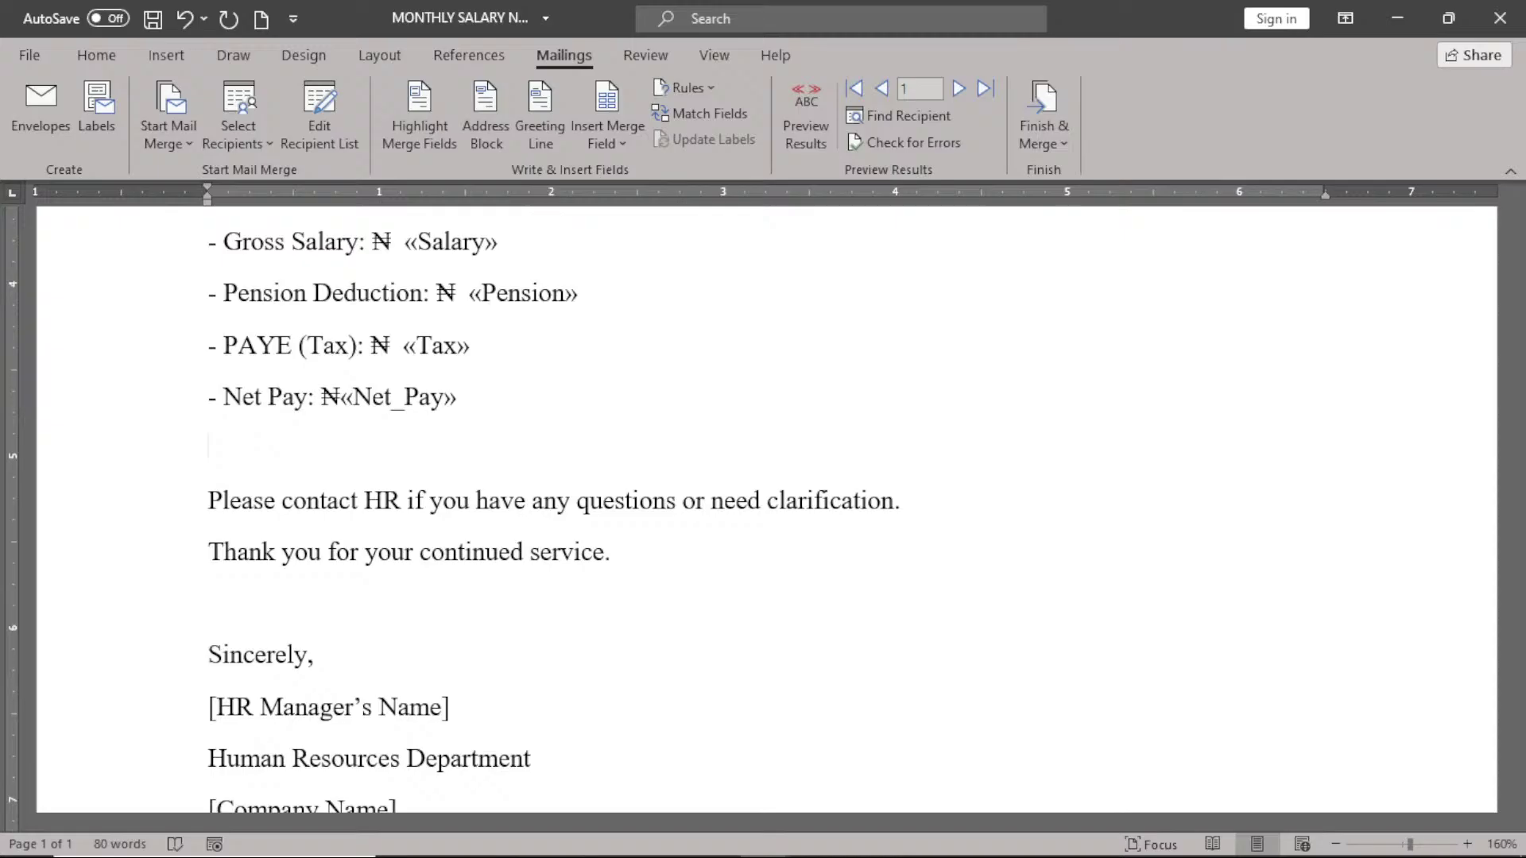
key("Return")
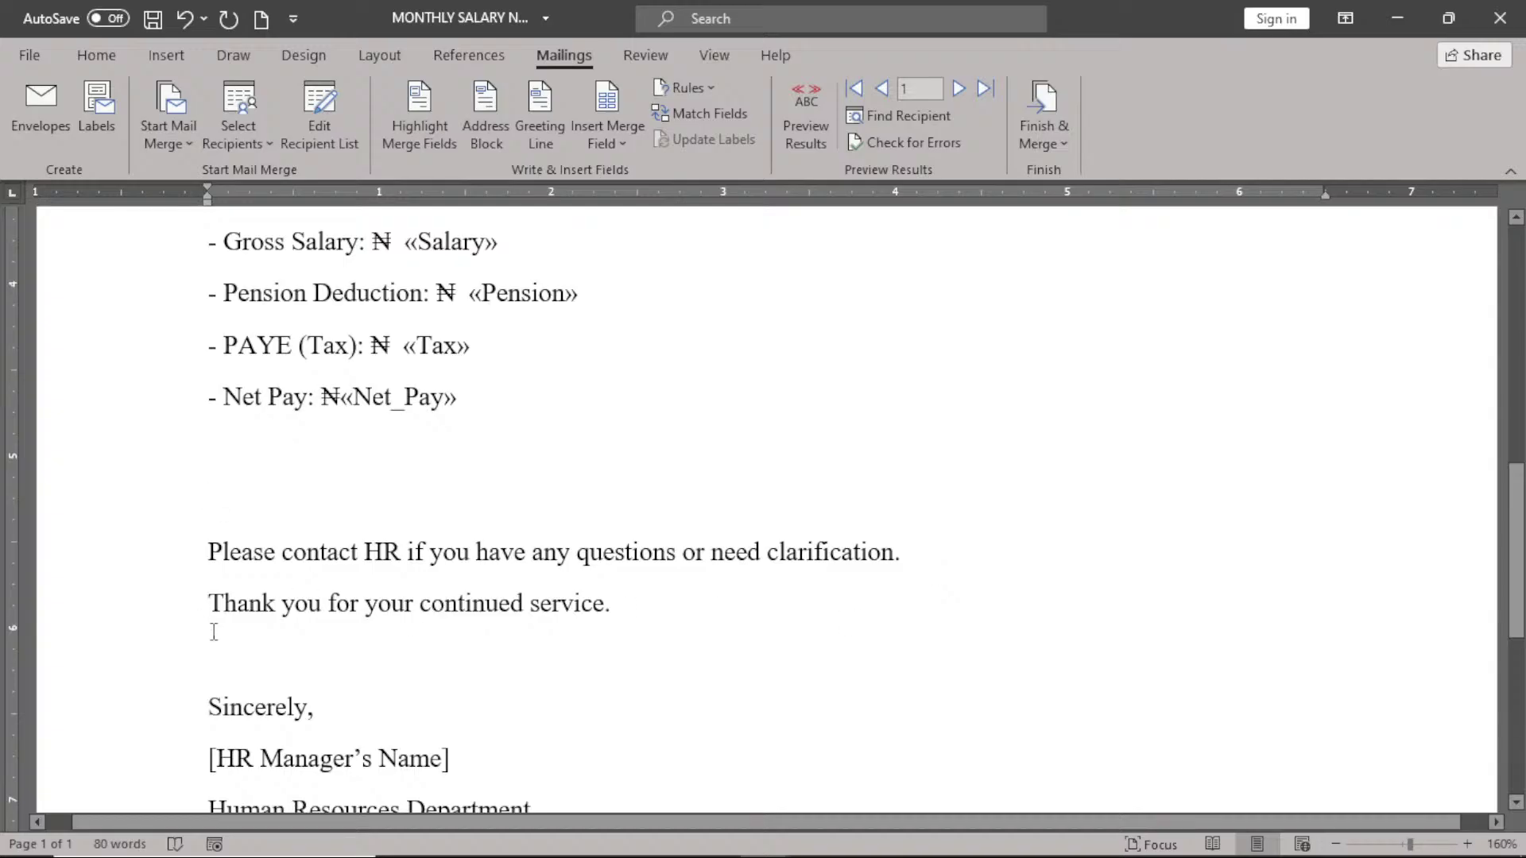
- Start an If...Then...Else merge rule on the blank line above "Please contact HR" and choose Net_Pay as its field
scroll(480, 640, "down", 1)
scroll(483, 644, "down", 1)
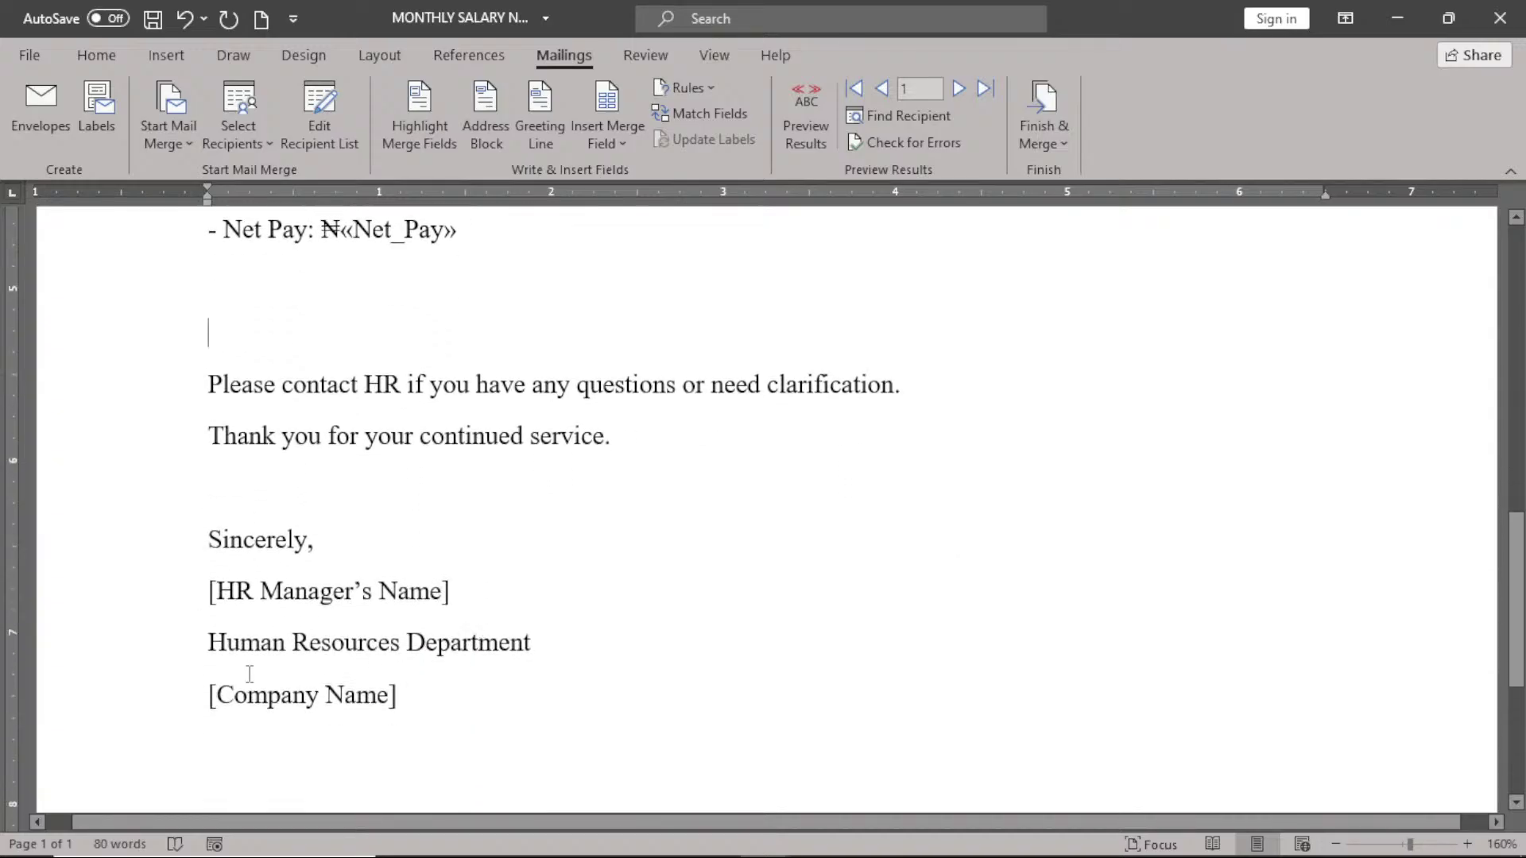
scroll(477, 578, "up", 1)
scroll(477, 578, "up", 4)
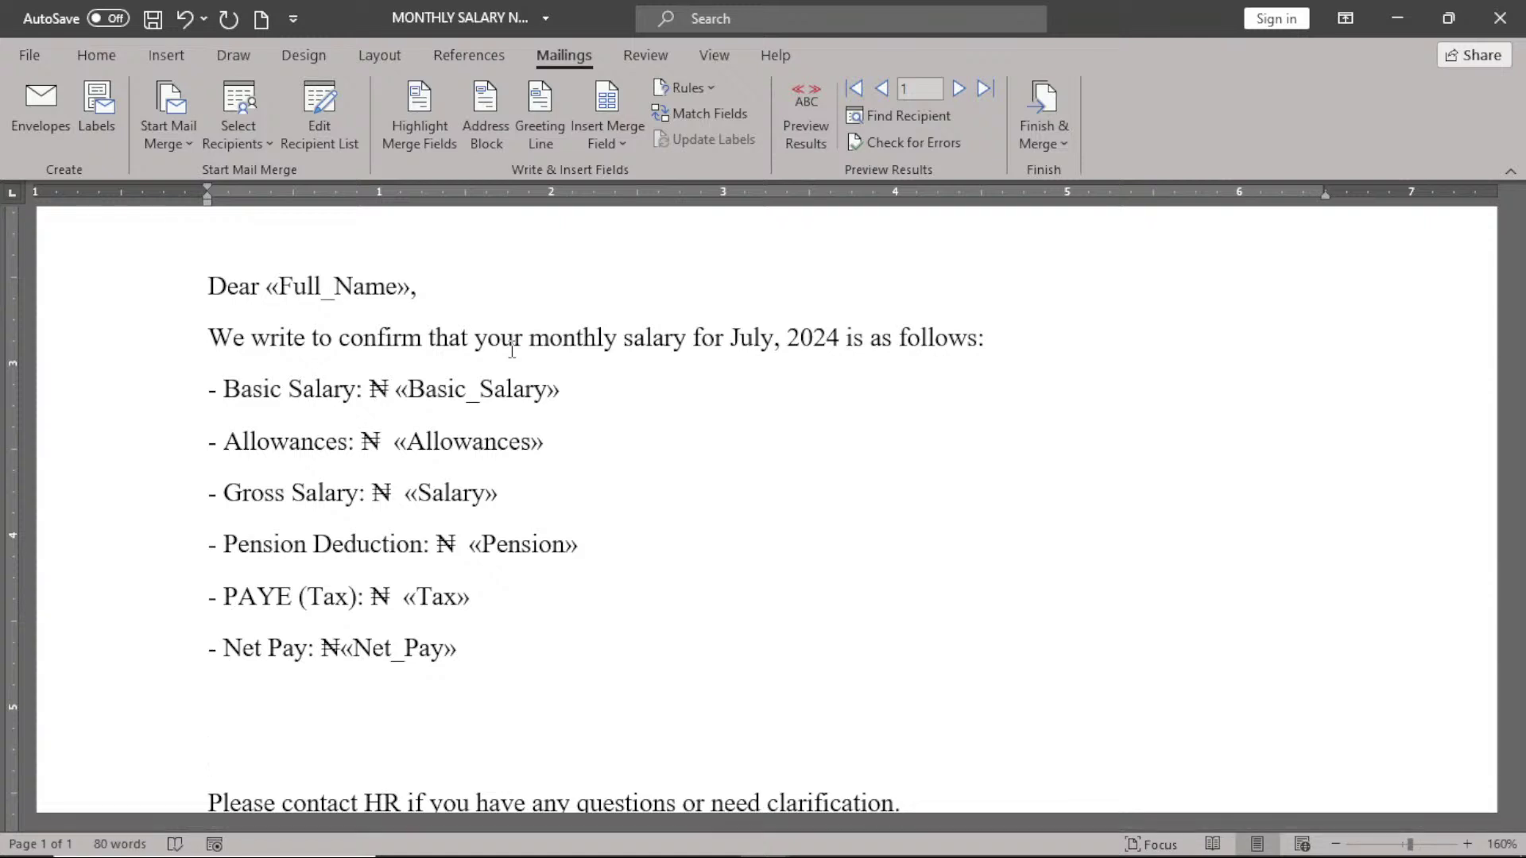
left_click(703, 89)
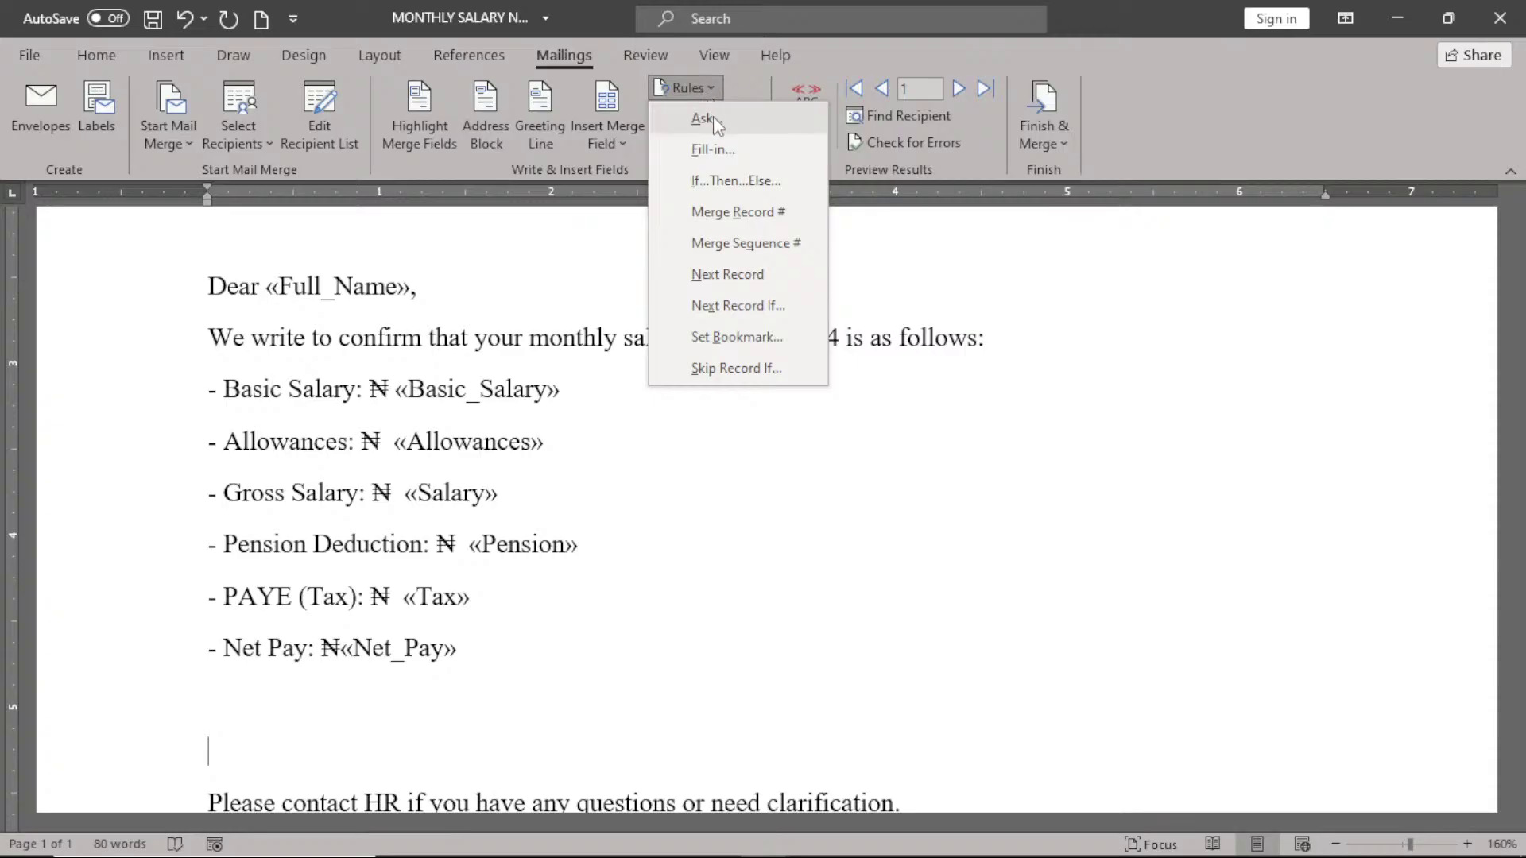
left_click(721, 182)
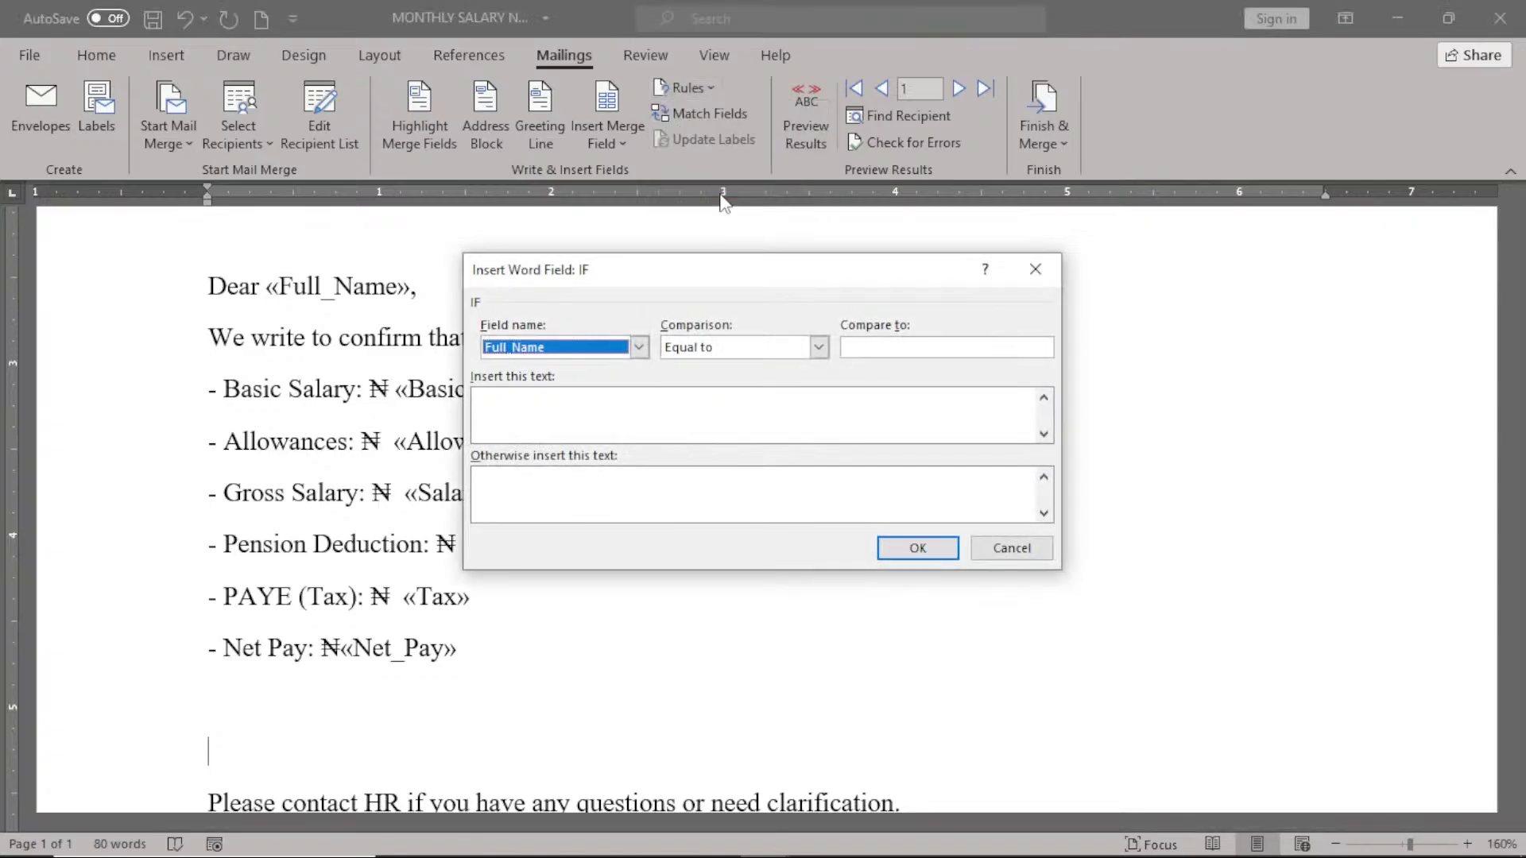
left_click(818, 347)
left_click(818, 347)
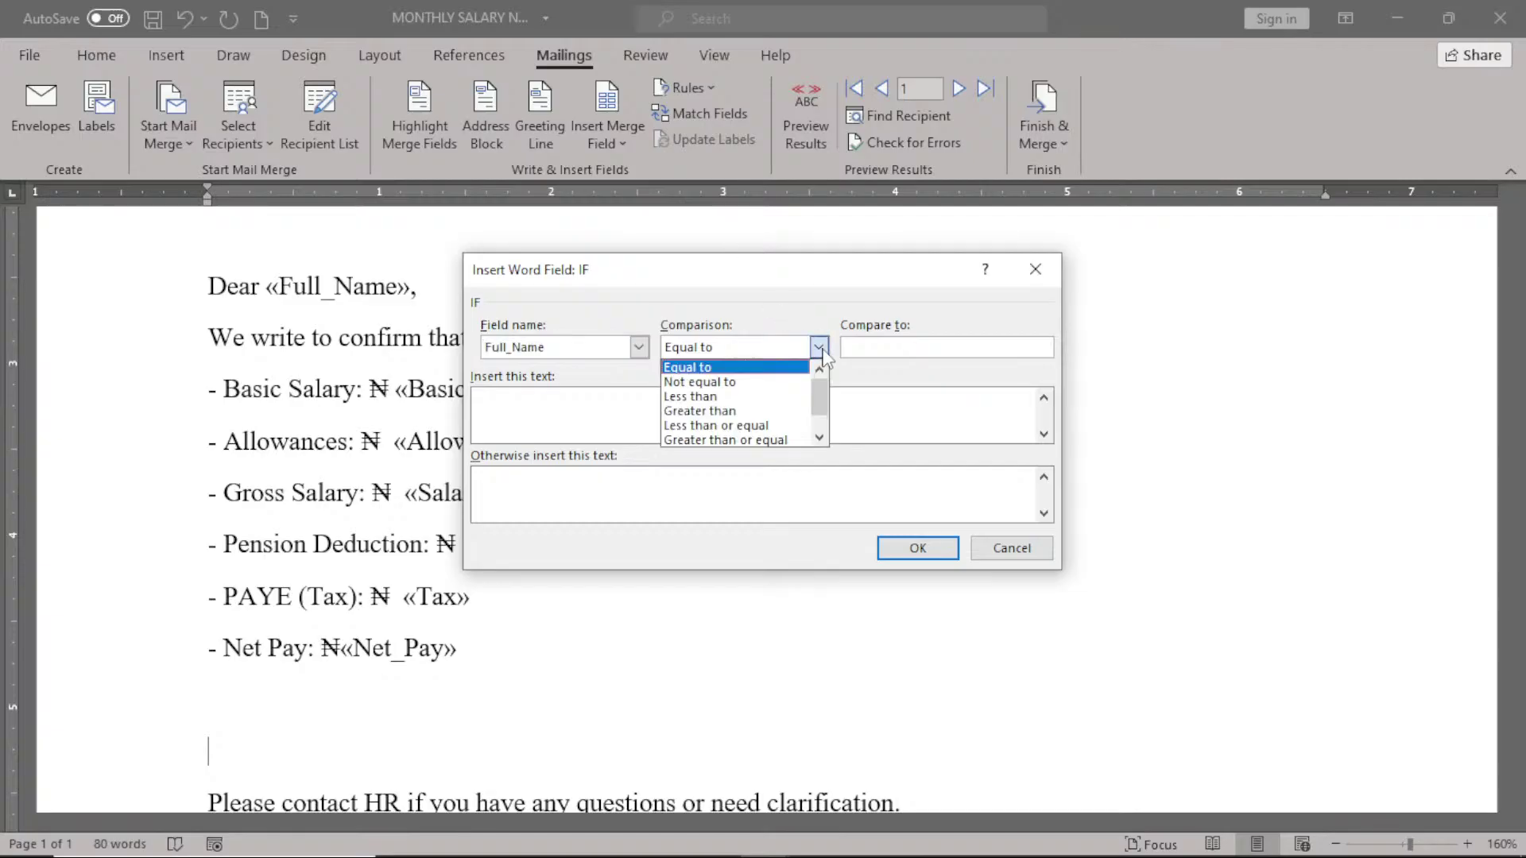
left_click(639, 348)
left_click(639, 347)
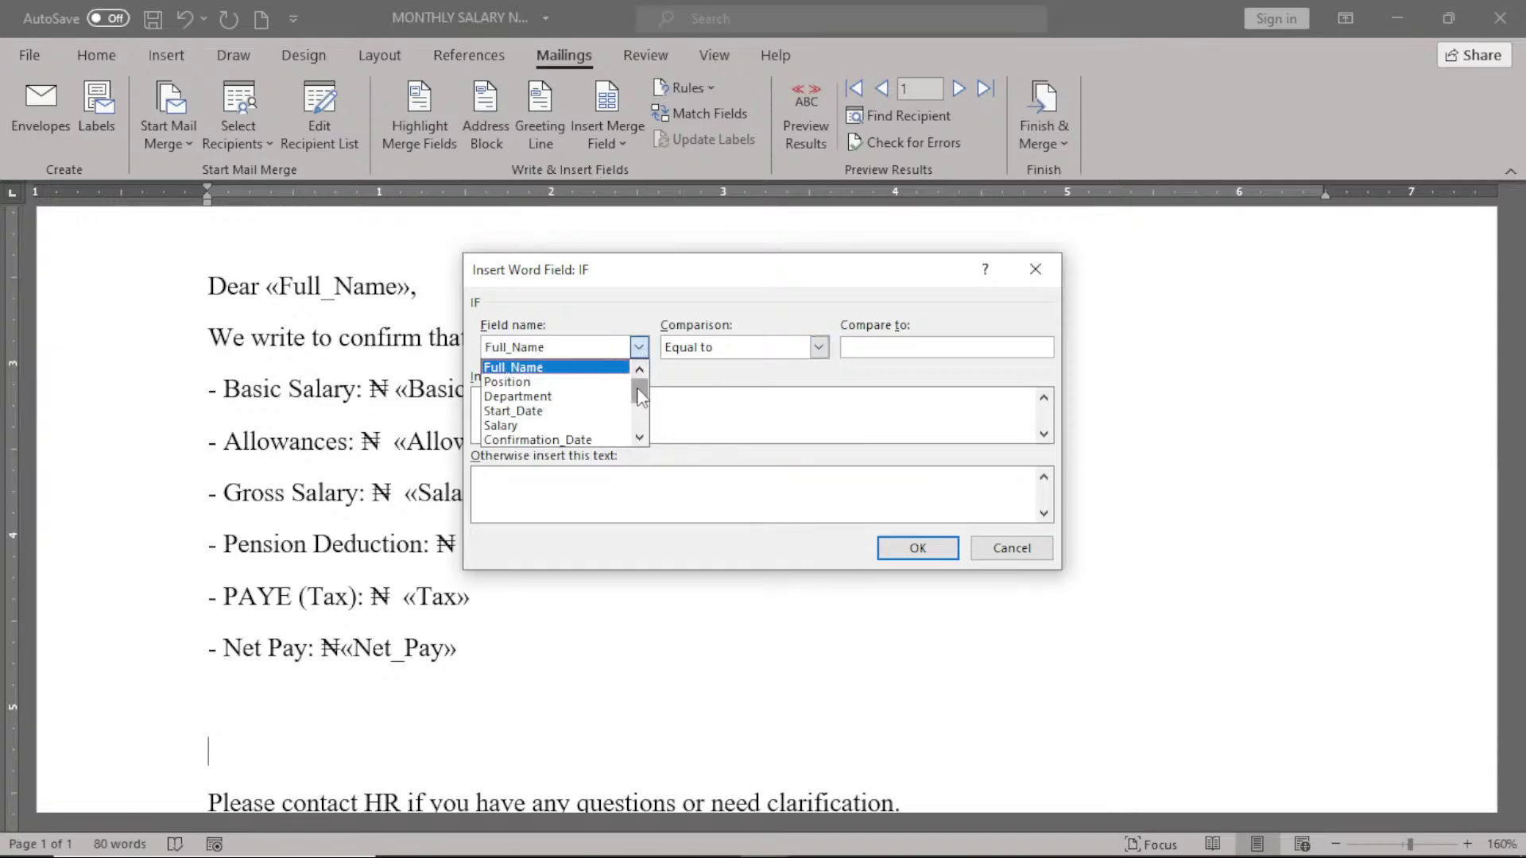
left_click_drag(641, 395, 641, 419)
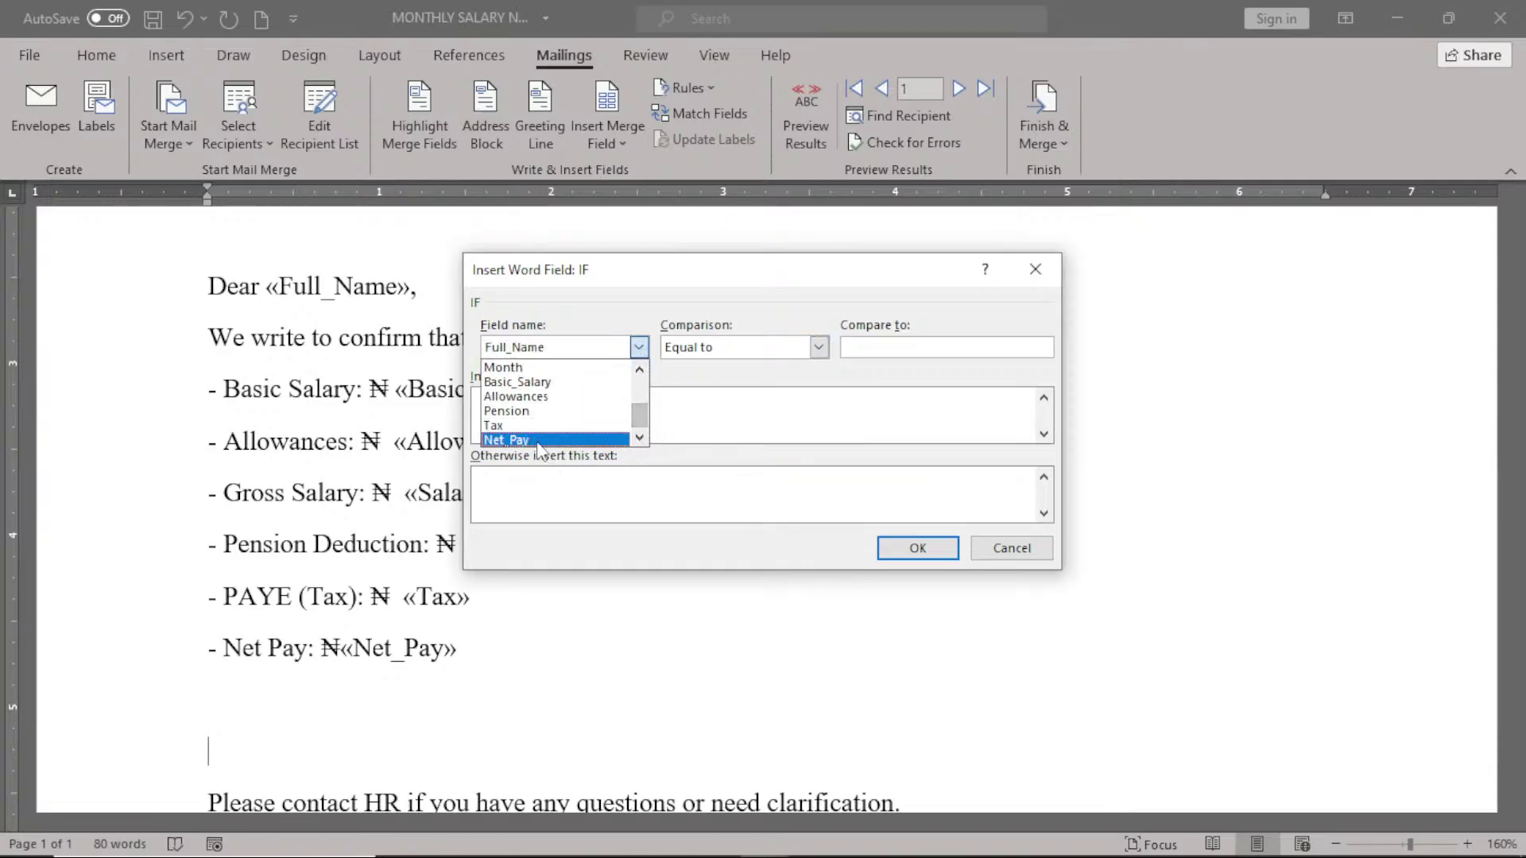
left_click(536, 439)
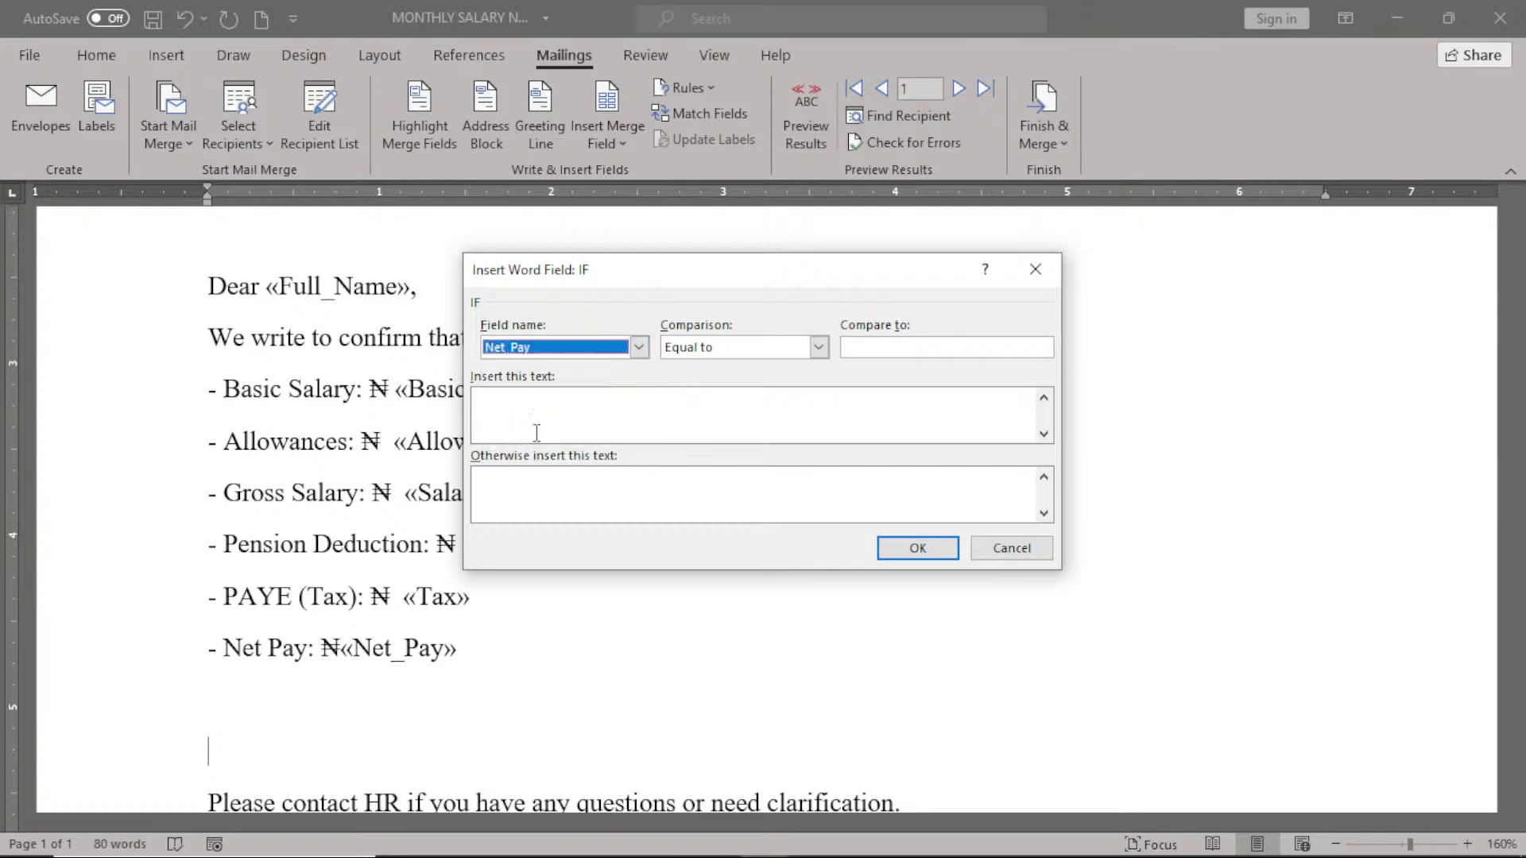
- Set the Net_Pay rule's condition to Greater than 200000
left_click(823, 351)
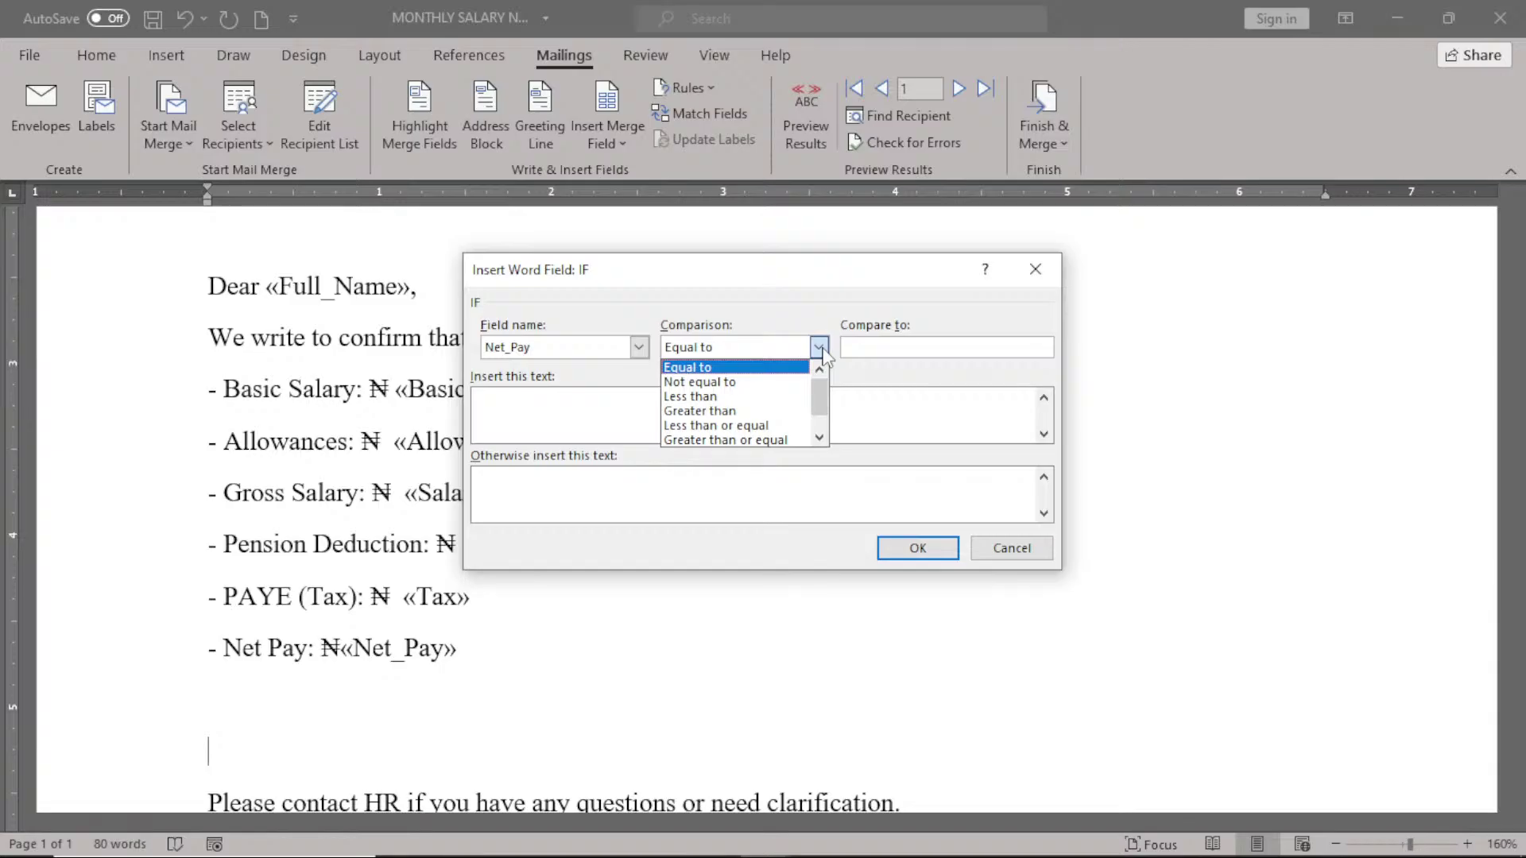
left_click(742, 439)
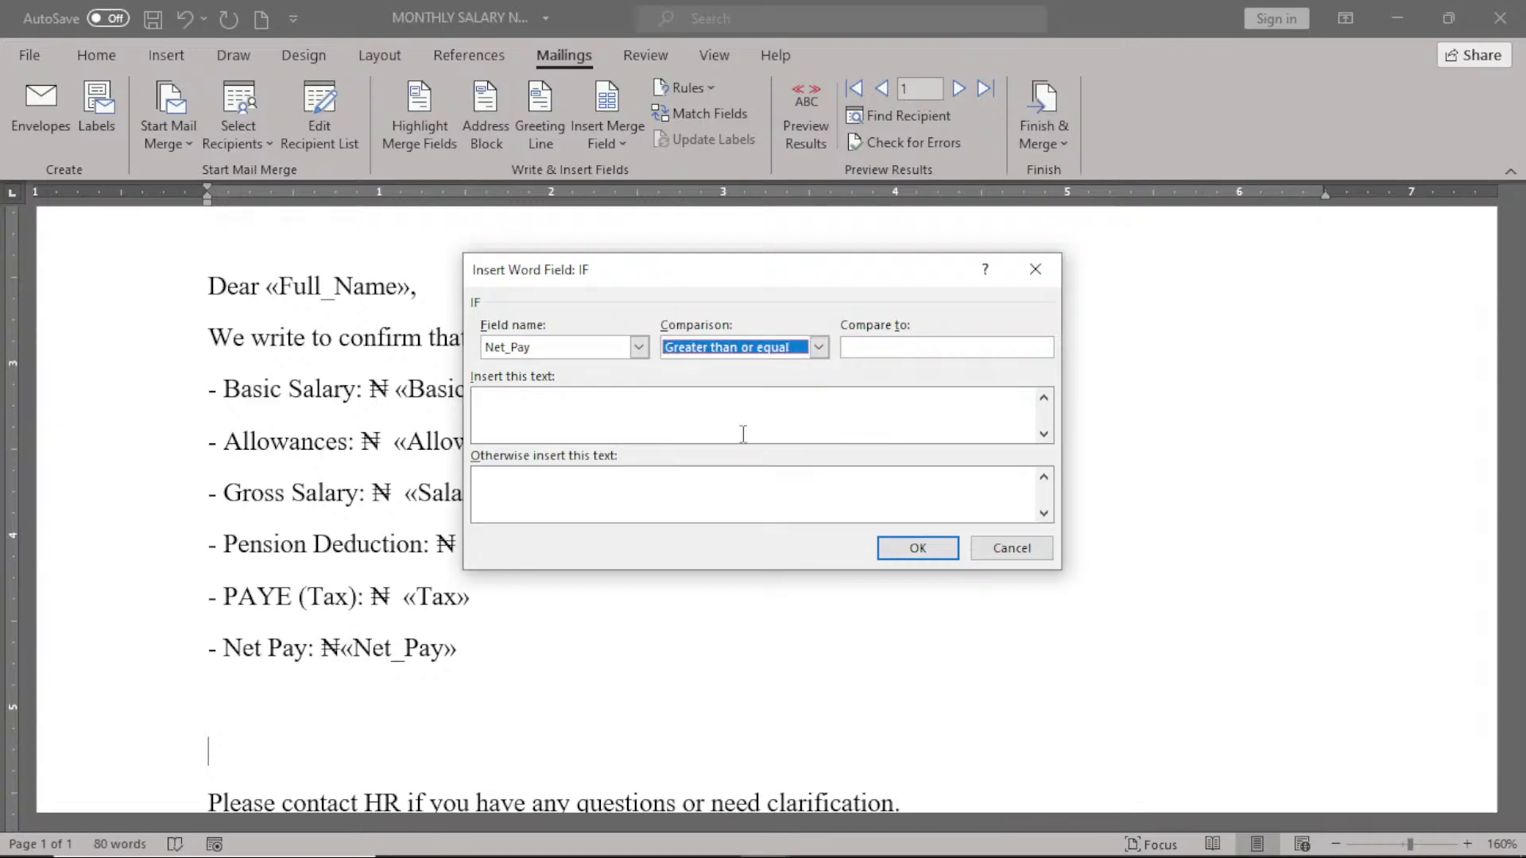
left_click(885, 347)
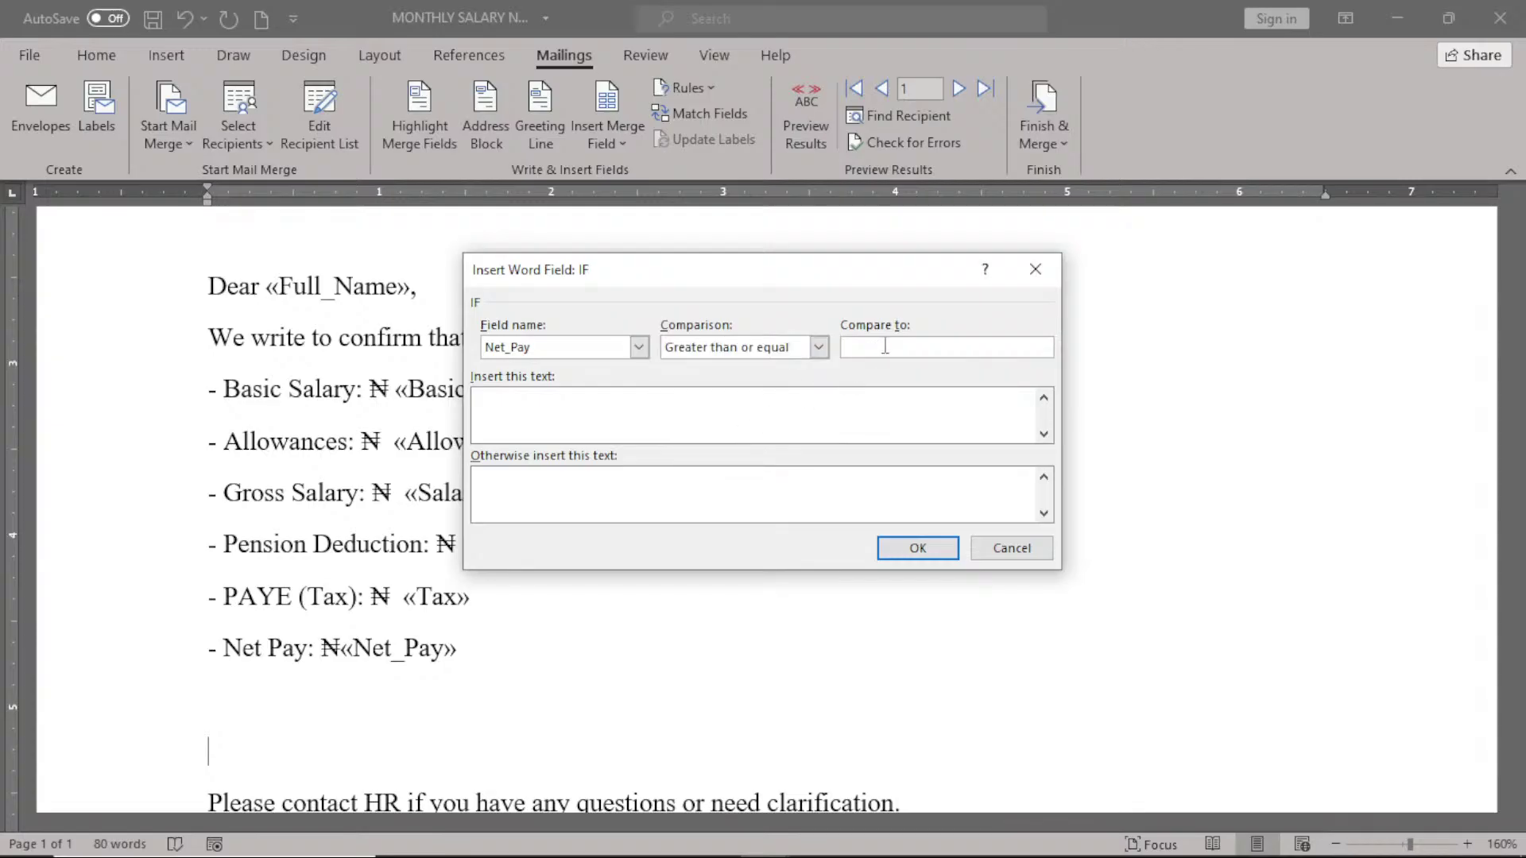
type("200000")
left_click(570, 425)
left_click(817, 355)
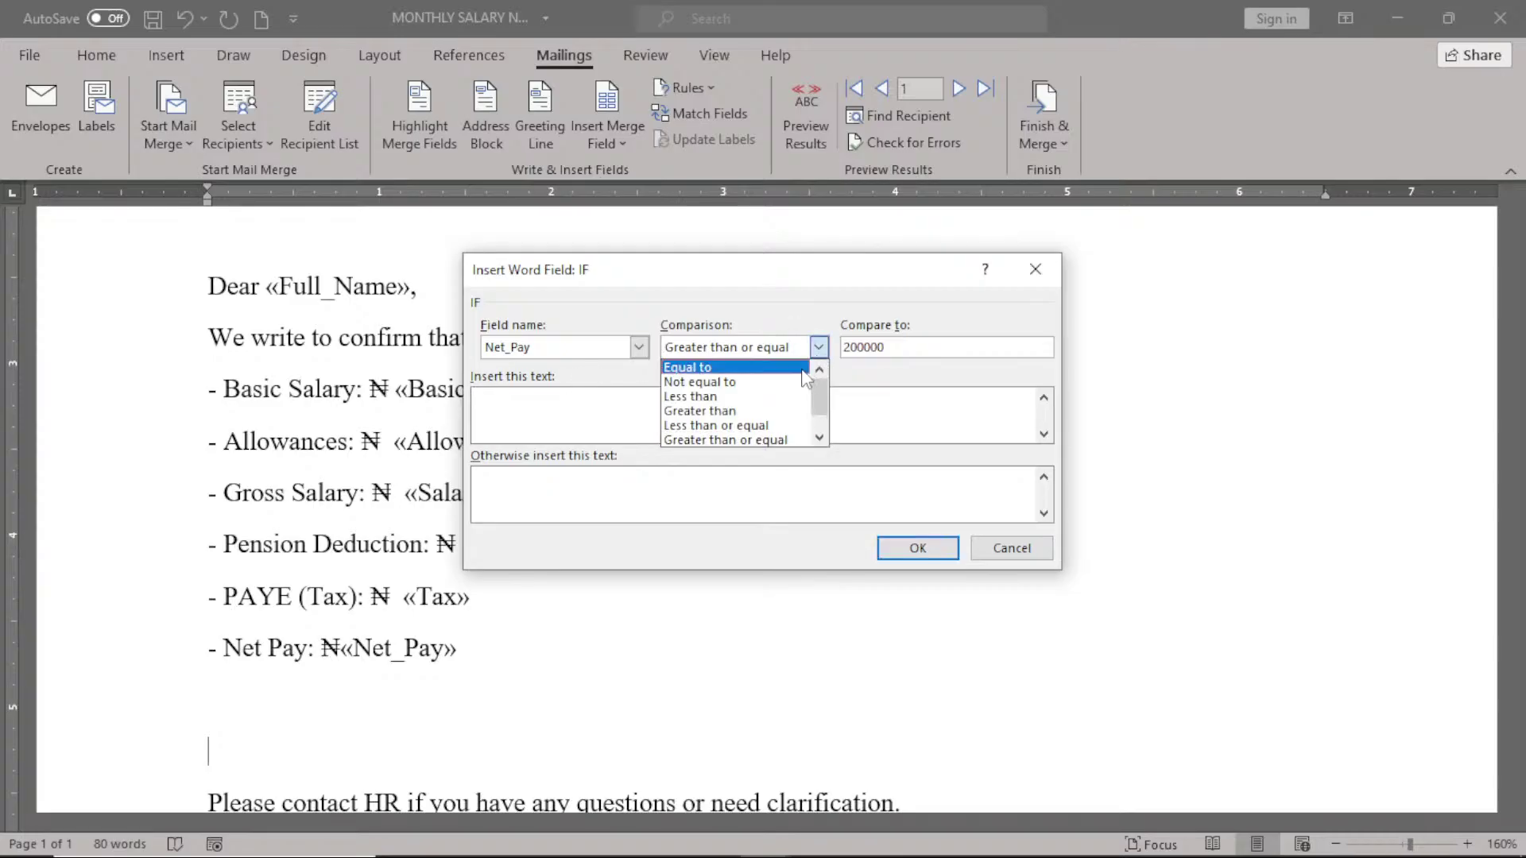
left_click(772, 410)
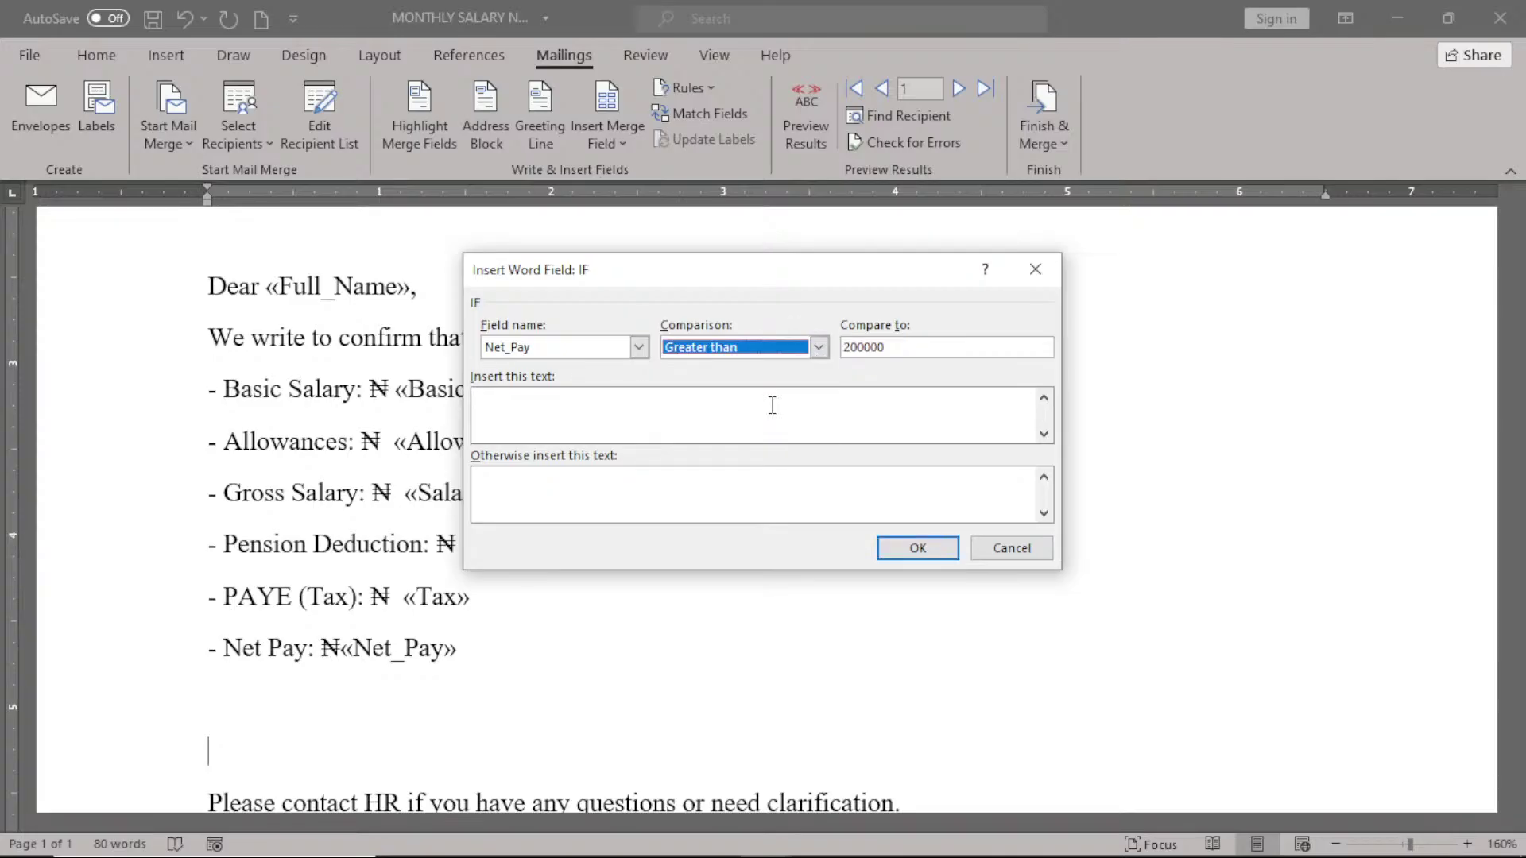
- Enter "Your Salary will be processed by next week" as the text inserted when the Net_Pay condition is met
left_click(563, 414)
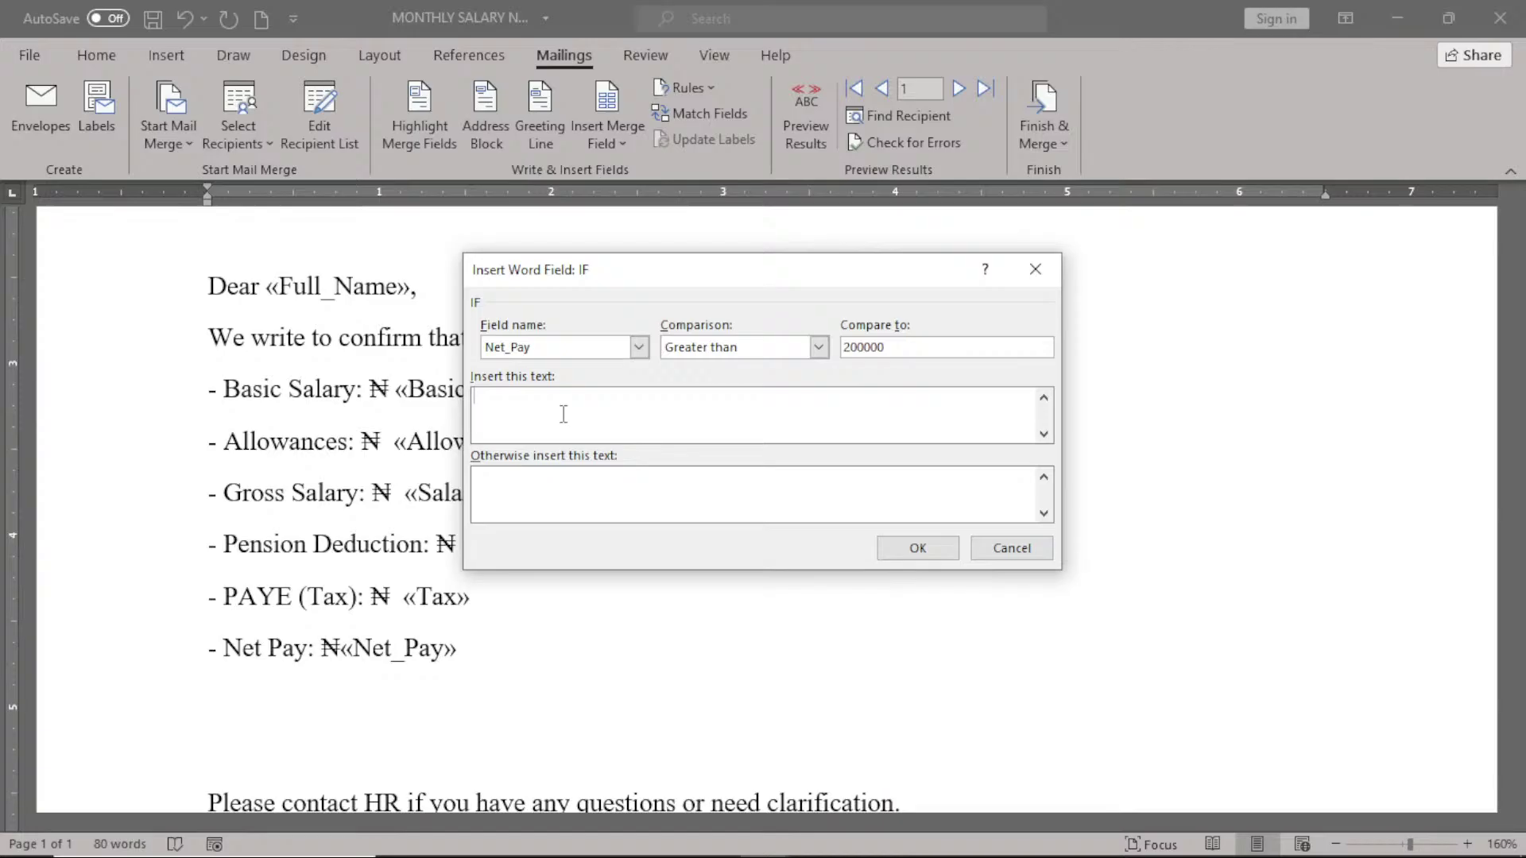
type("Your Salary will be processed by ")
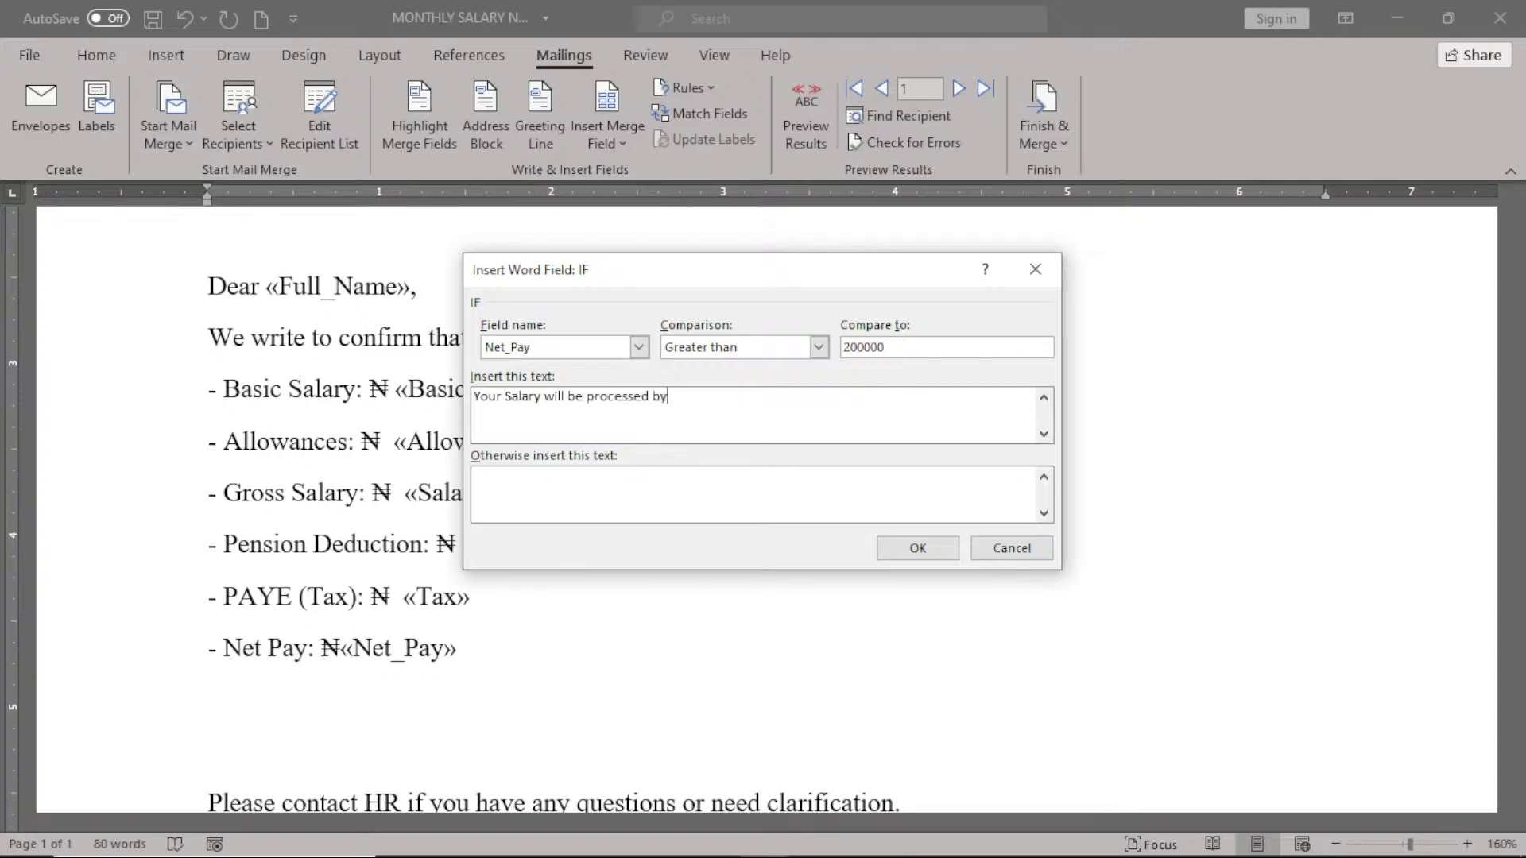
type("next week")
- Enter "Your salary is already processed" as the otherwise text and insert the rule into the letter
left_click(499, 491)
type("your")
key("BackSpace")
key("BackSpace")
key("BackSpace")
key("BackSpace")
key("BackSpace")
type("Your salary is al")
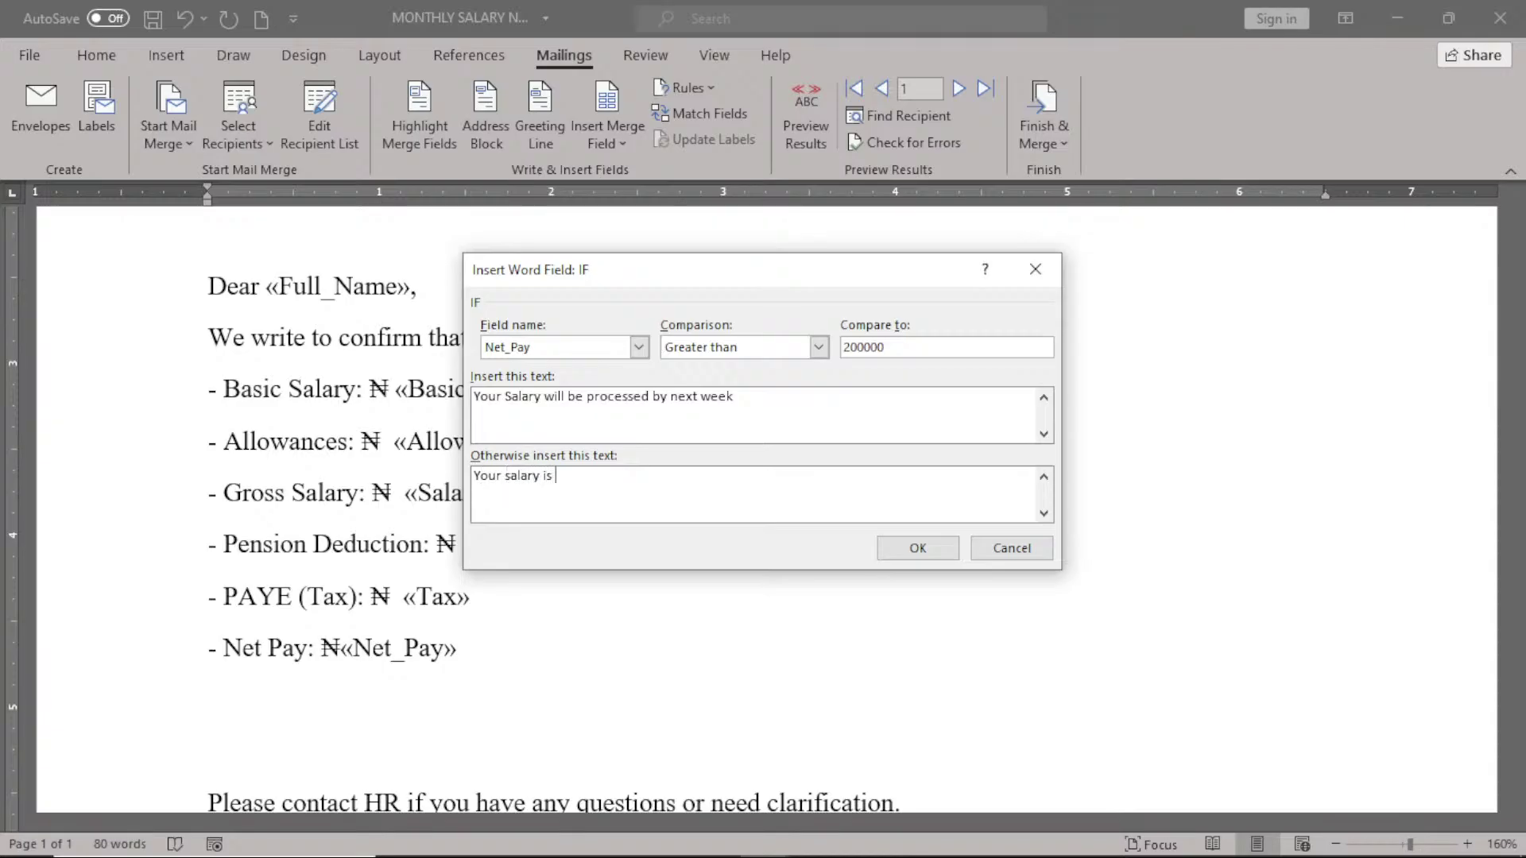
type("a")
key("BackSpace")
type("ready processed")
left_click(910, 551)
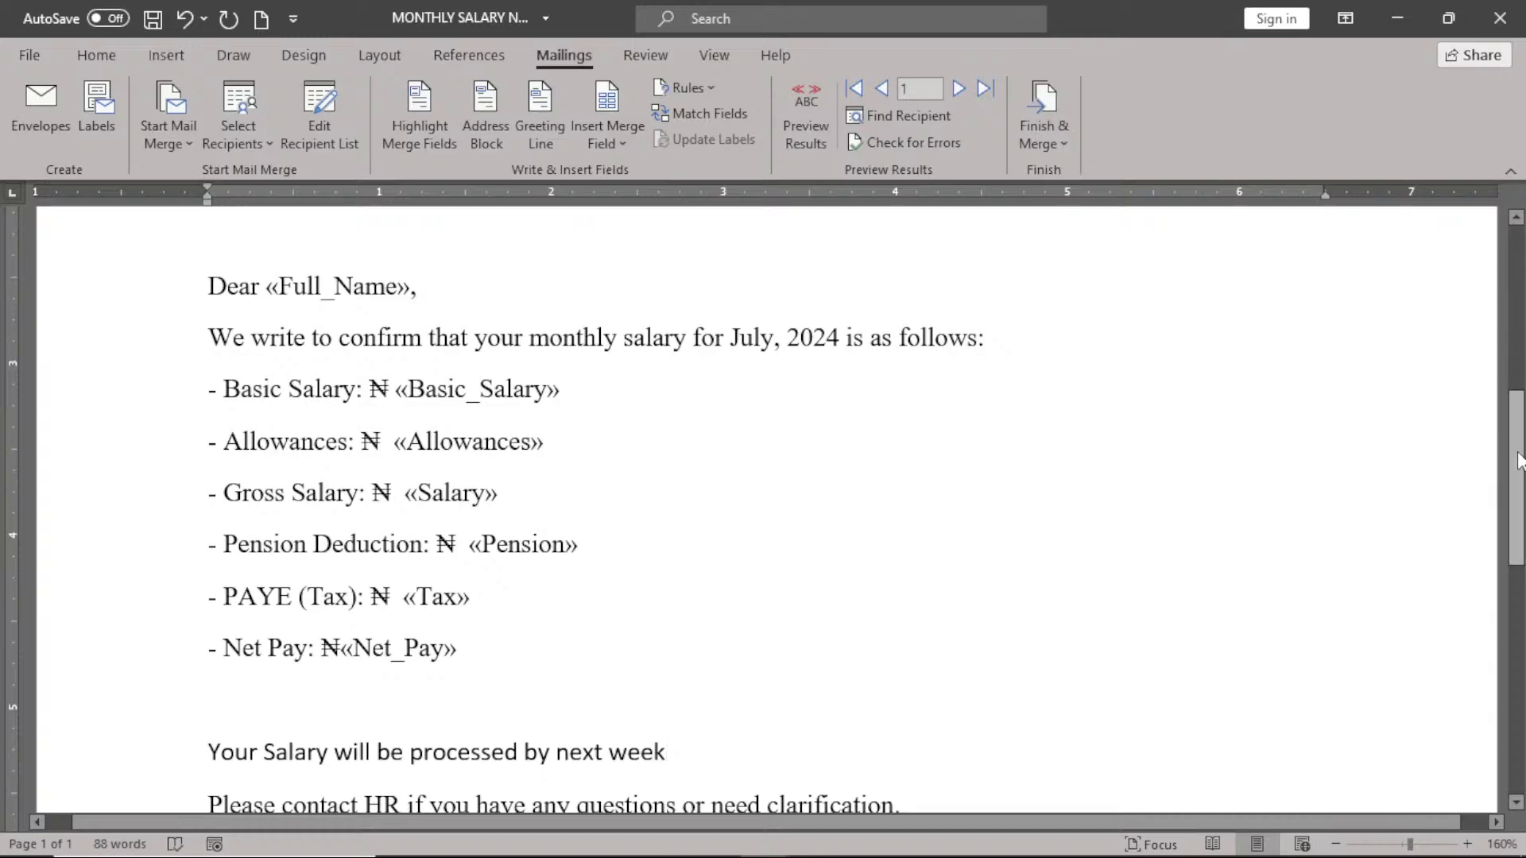
- Preview the merged letters from record 1 through record 6, comparing each net pay with its conditional sentence
left_click_drag(1518, 461, 1518, 366)
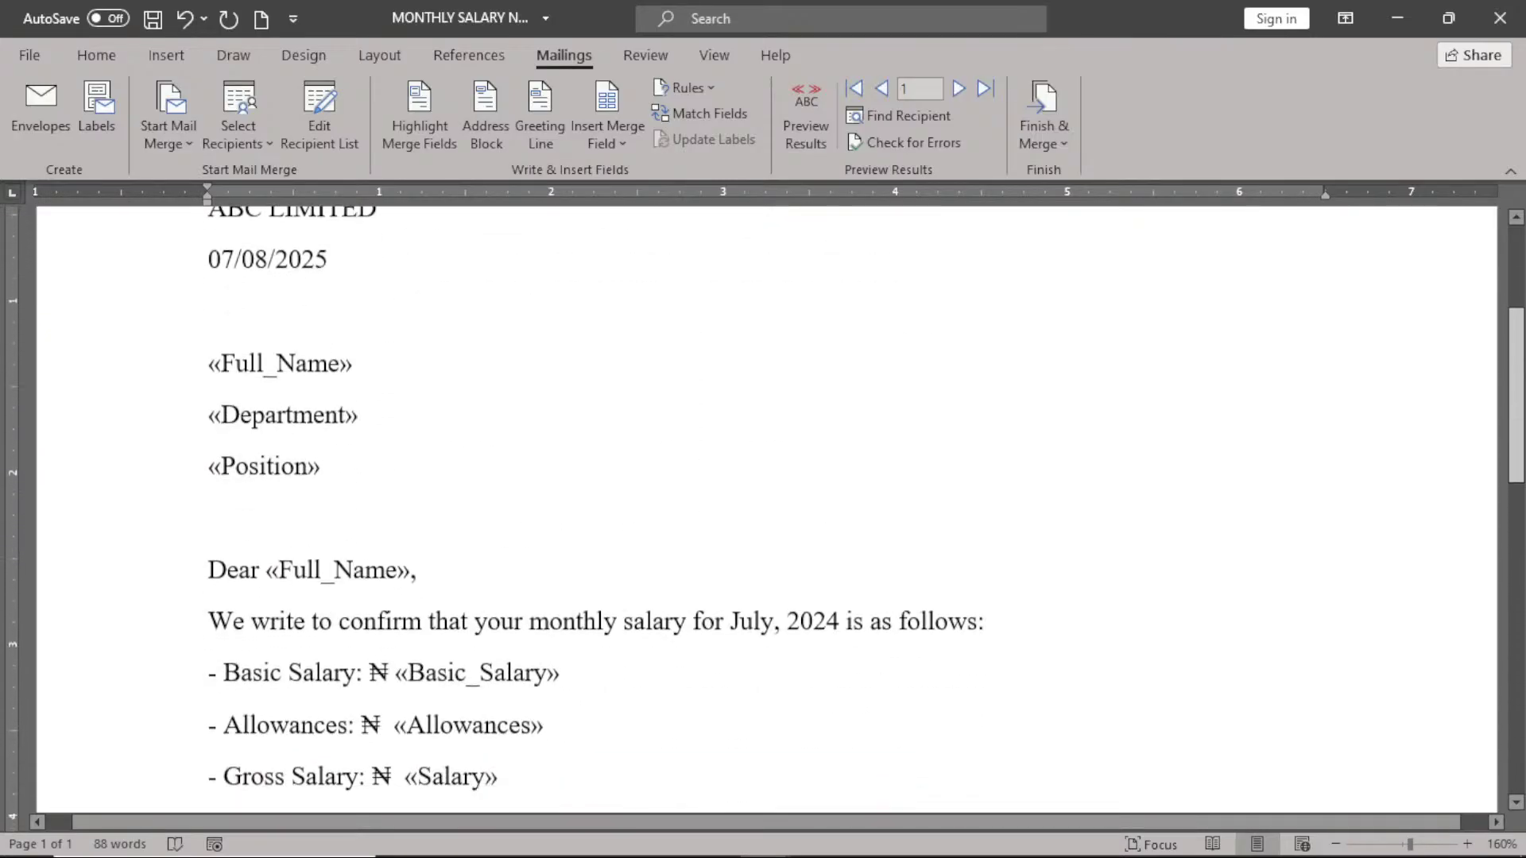
left_click(807, 123)
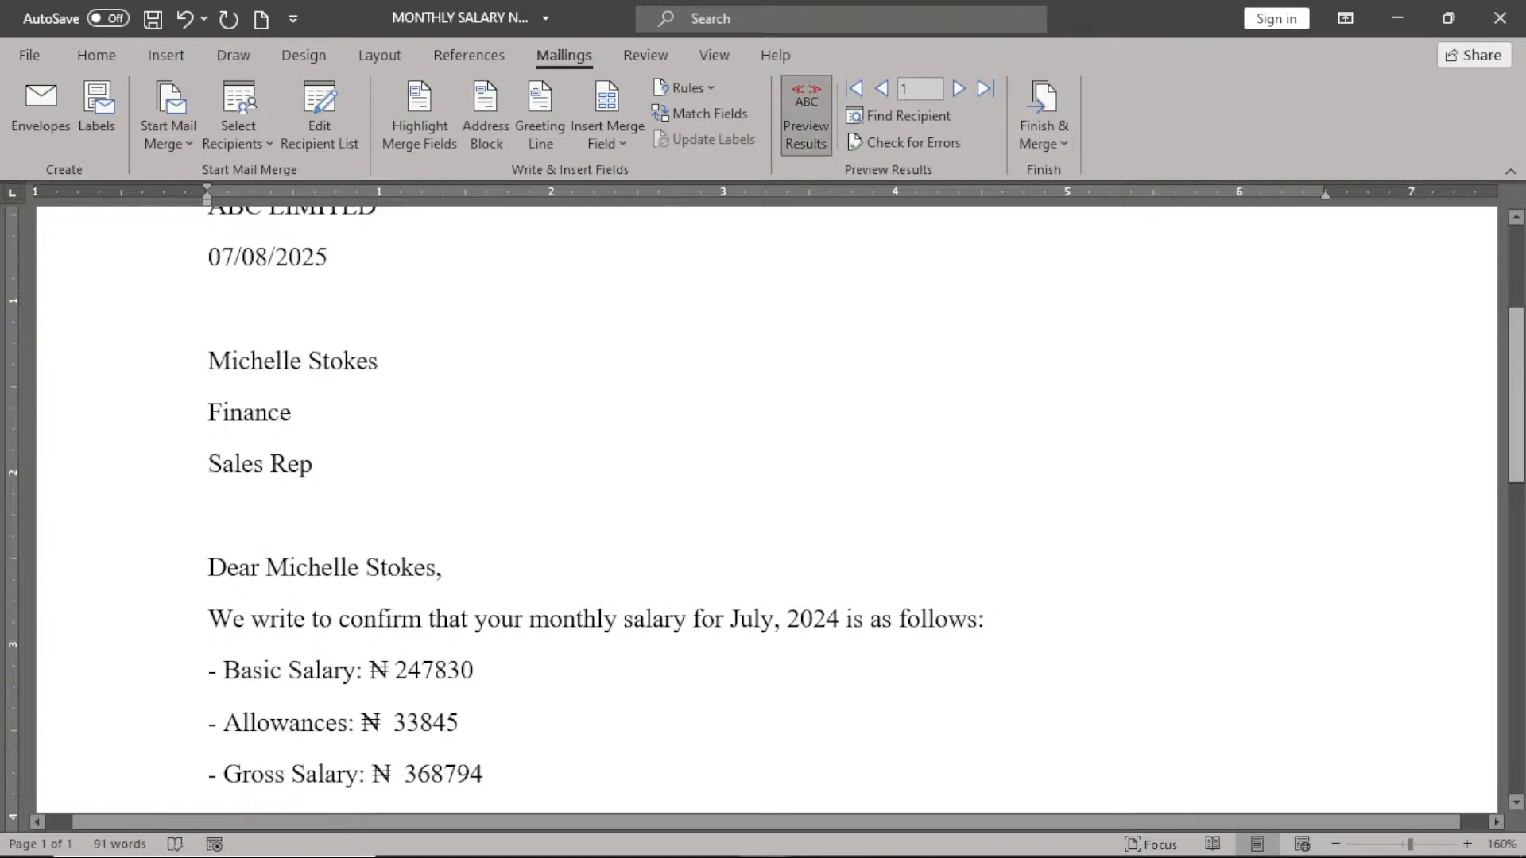
left_click_drag(1519, 380, 1519, 503)
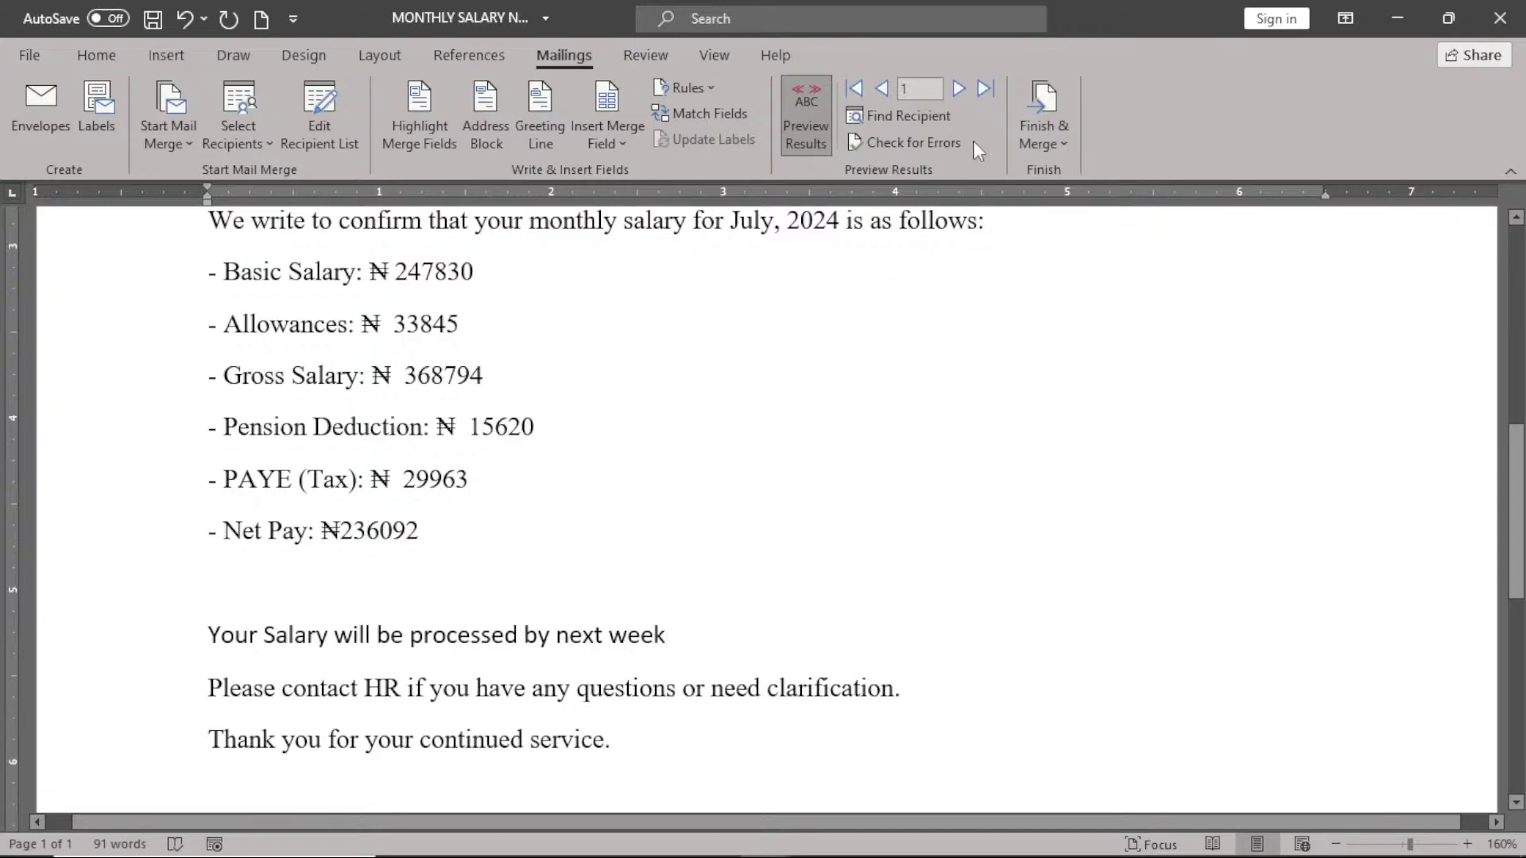
left_click(958, 89)
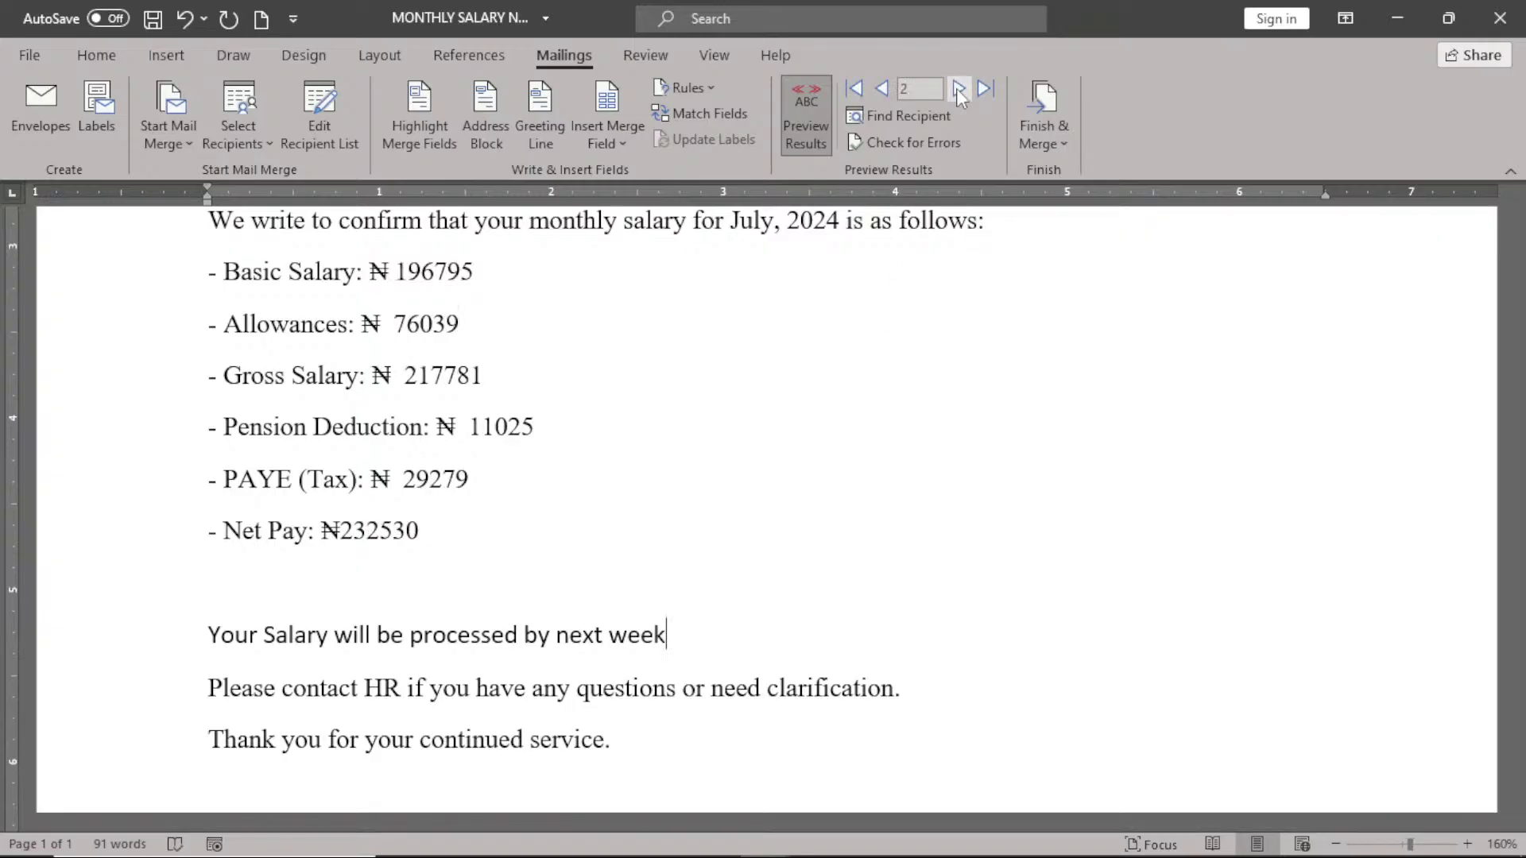
left_click(959, 89)
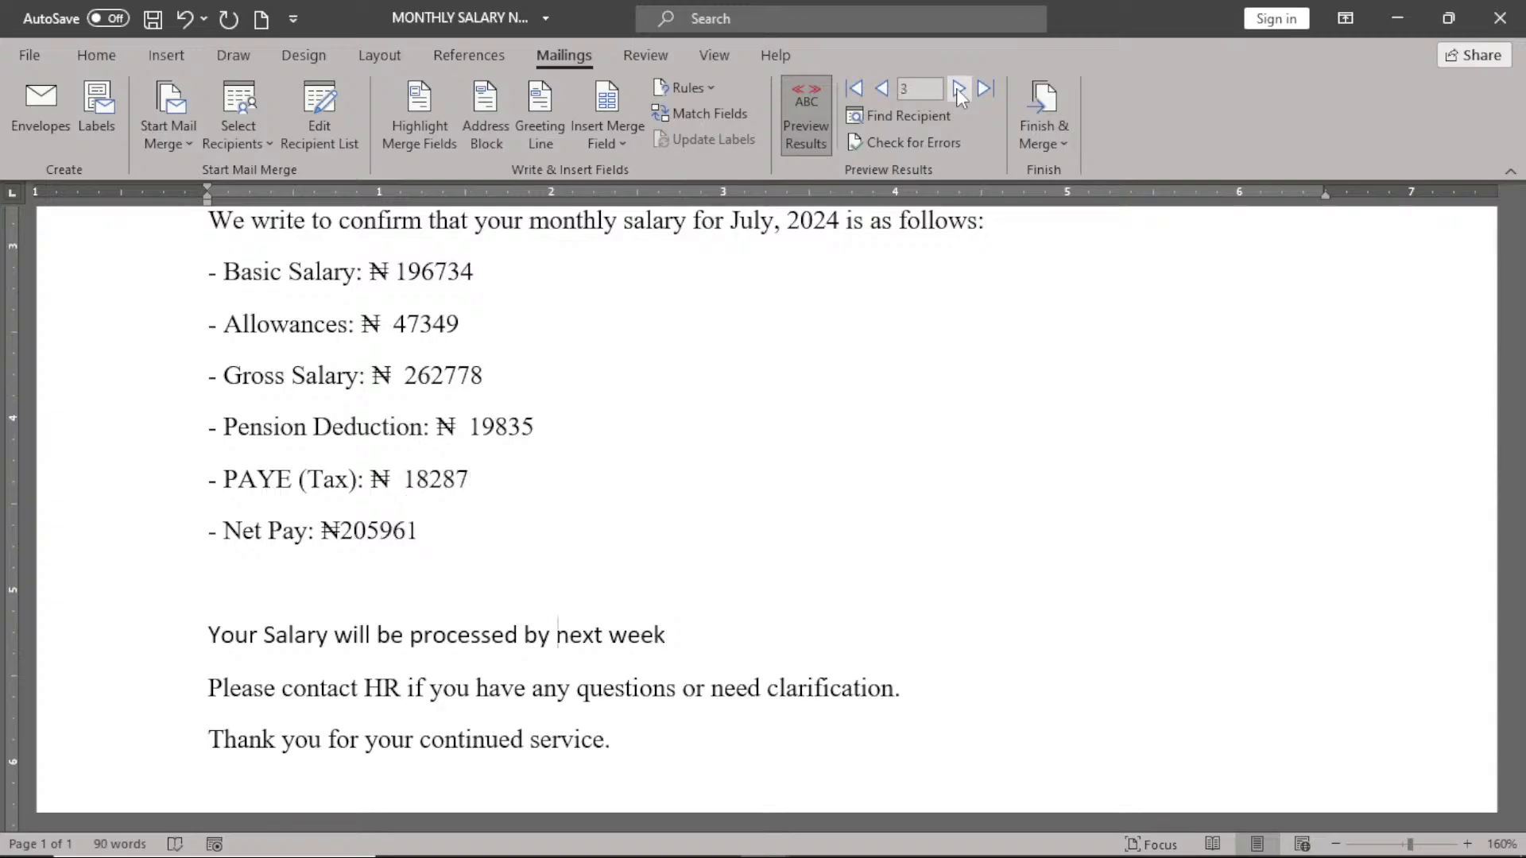
left_click(958, 89)
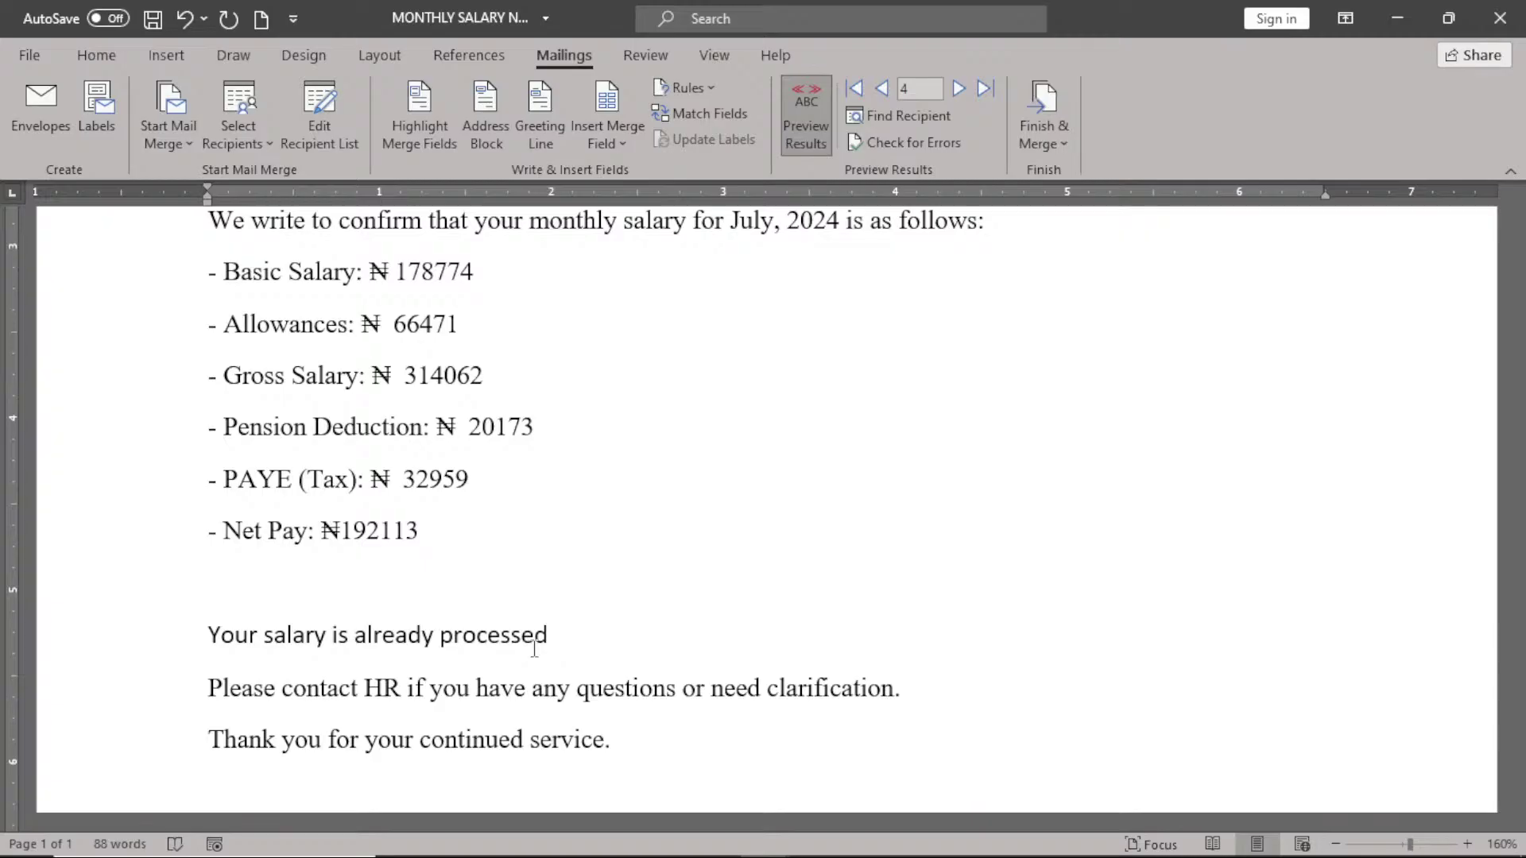
left_click(963, 89)
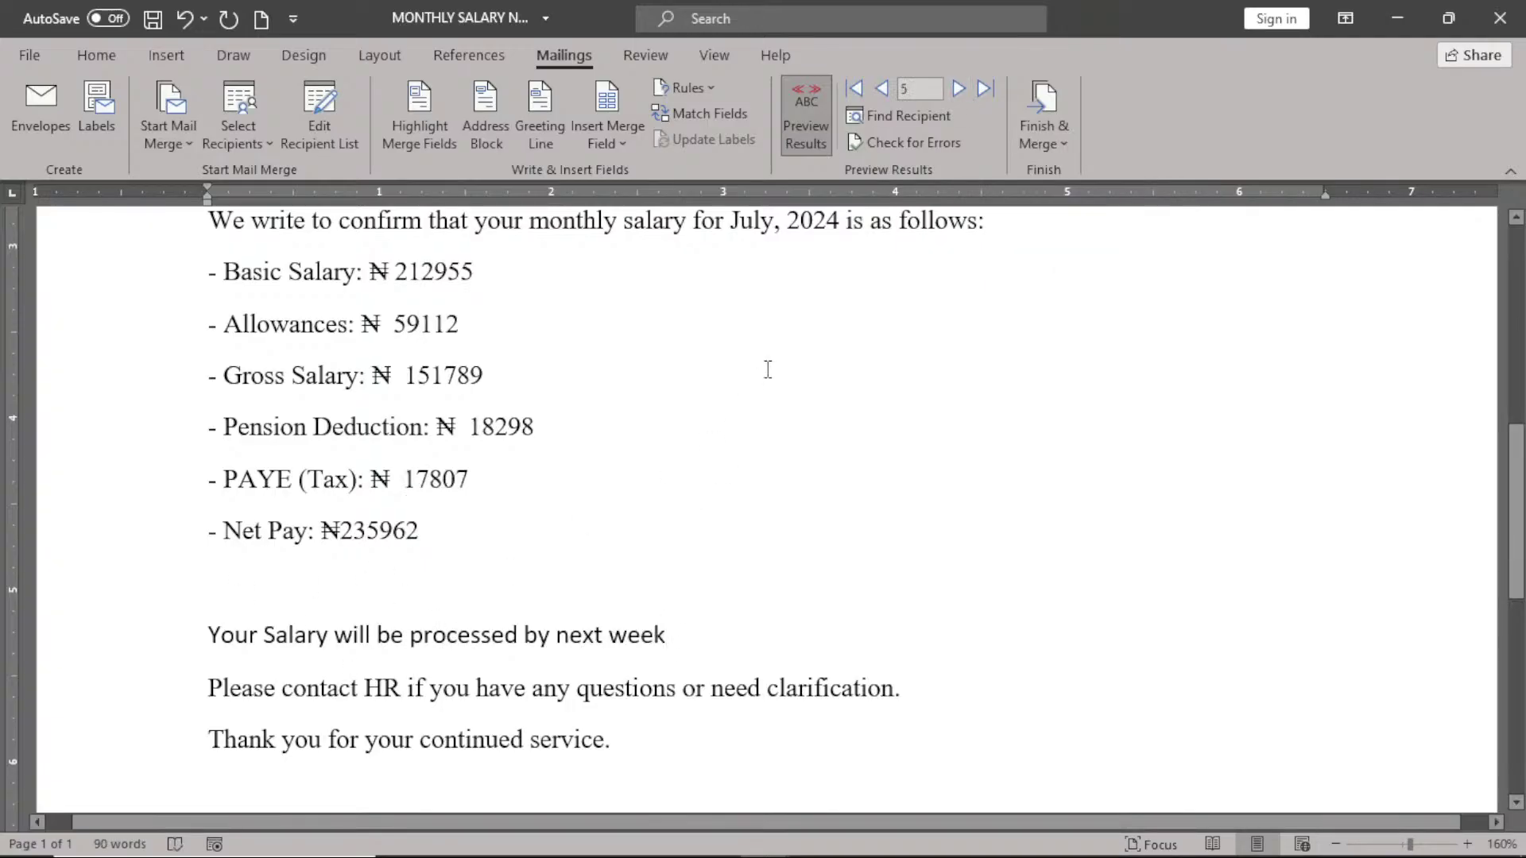
left_click(958, 91)
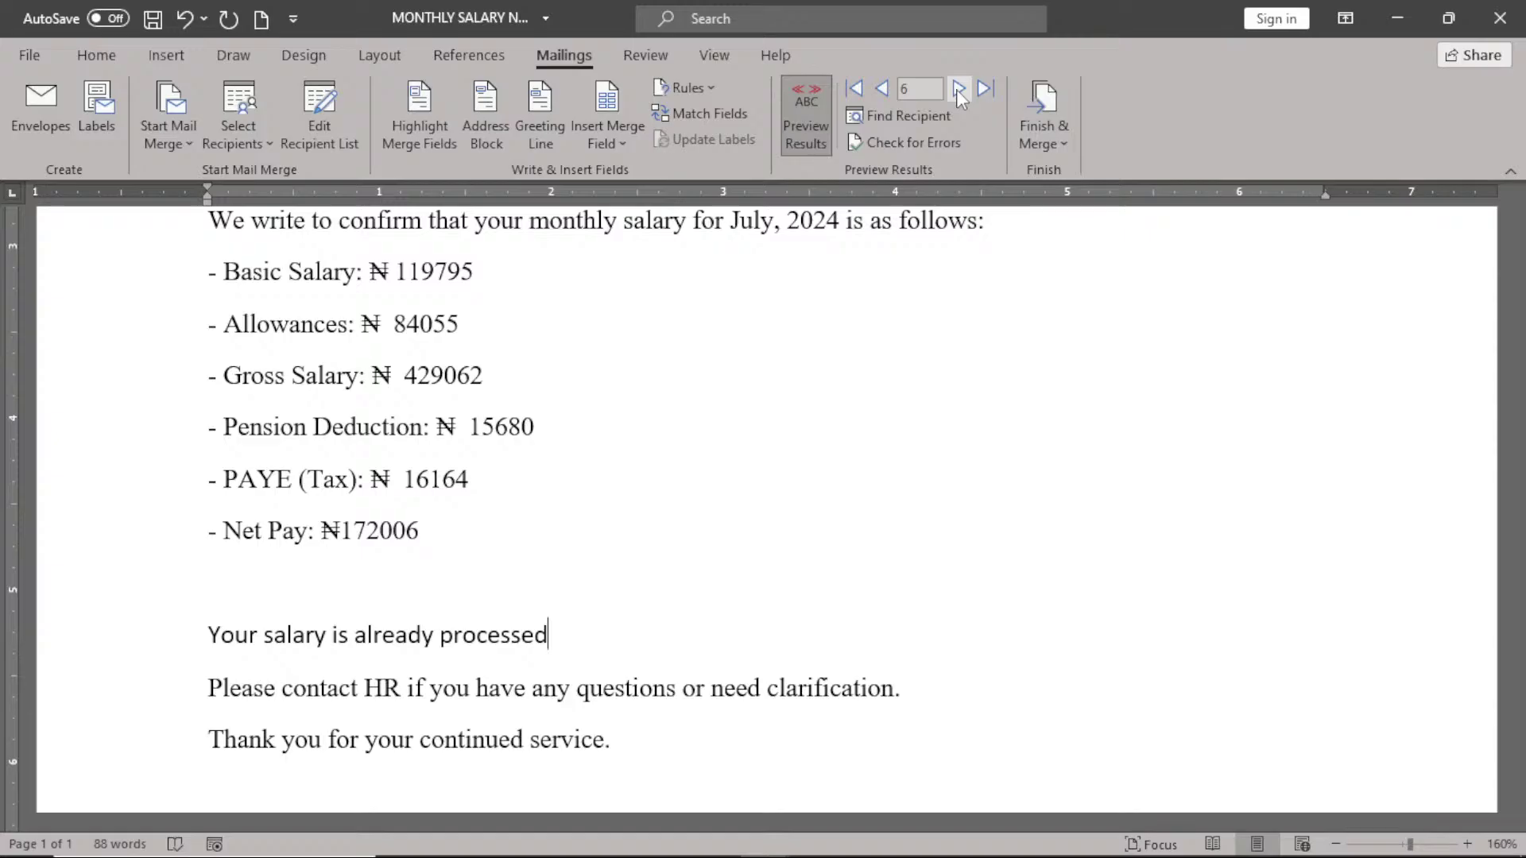
left_click(958, 89)
left_click(958, 89)
left_click(959, 89)
left_click(958, 89)
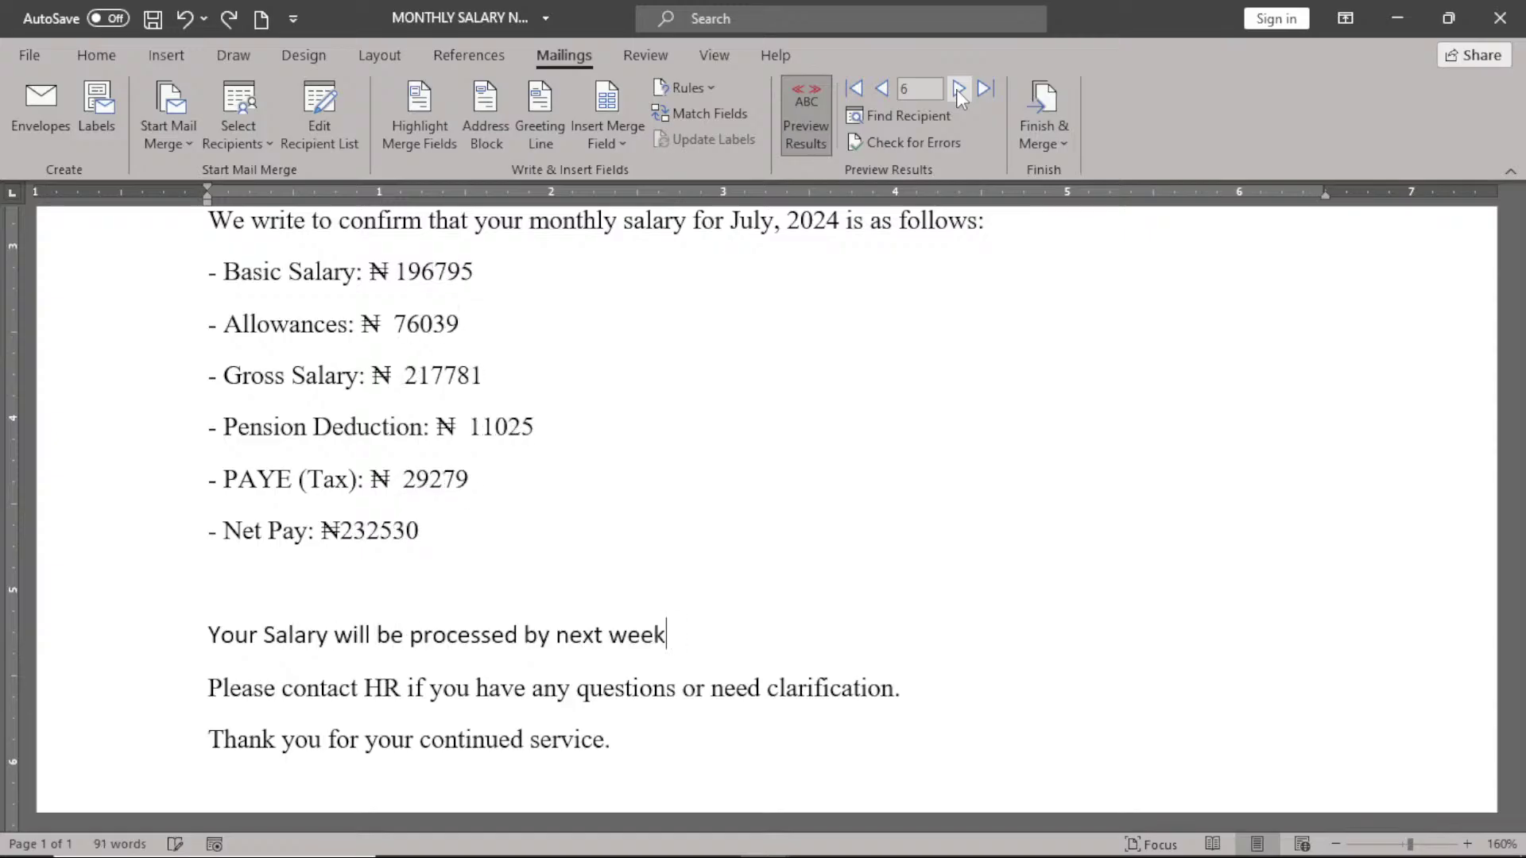
left_click(958, 89)
- Undo the edits back through the Pension field insertion, removing the conditional rule and restoring the "Kindly note" sentence
key("alt+shift+k")
key("ctrl+z")
key("ctrl+z")
key("ctrl+z")
key("ctrl+z")
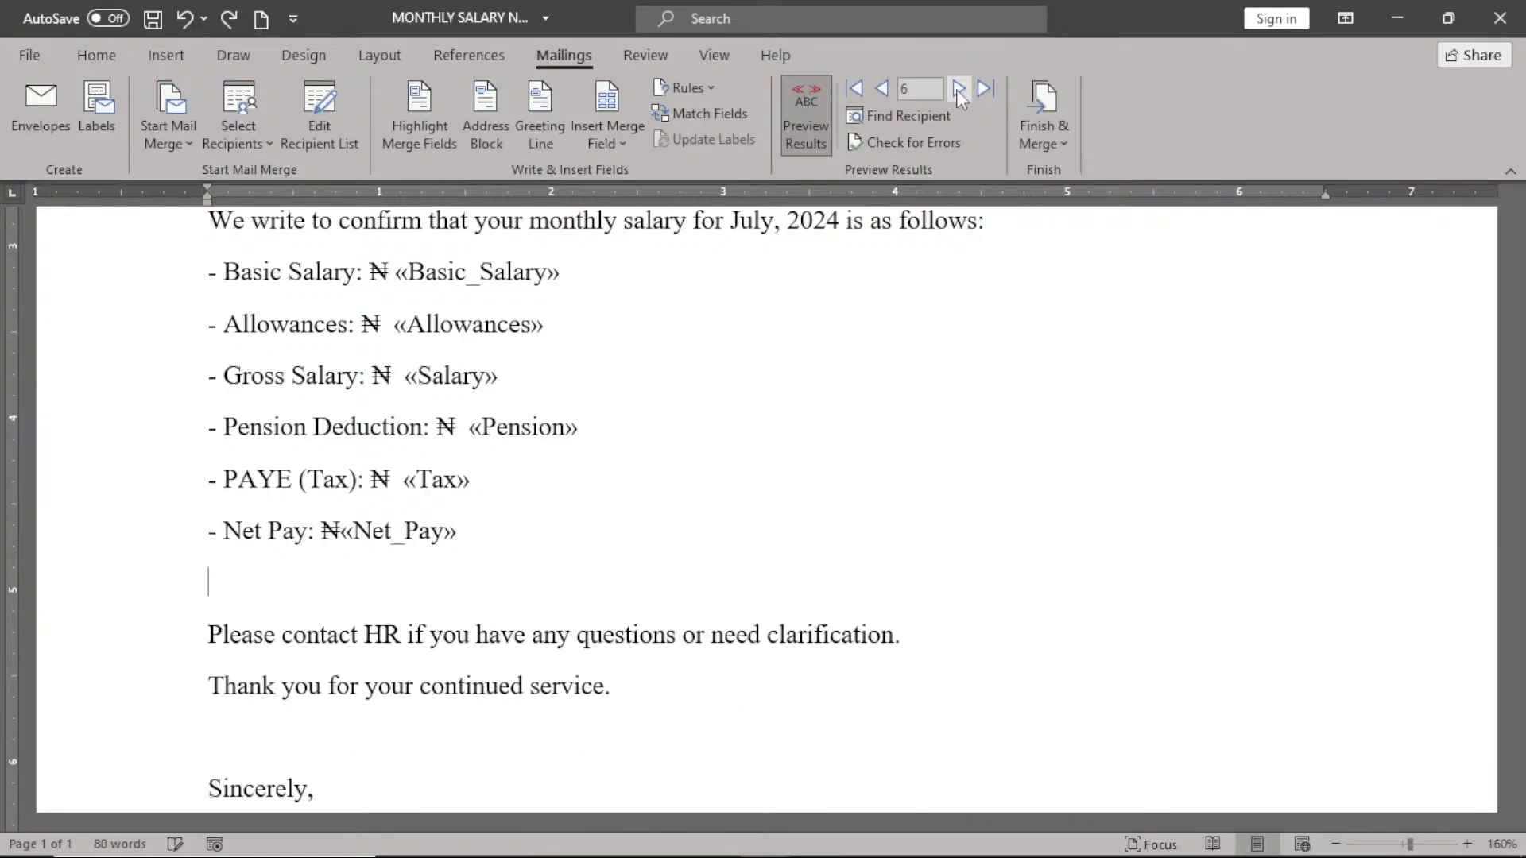
key("ctrl+z")
key("ctrl+z")
key("ctrl+z")
key("ctrl+z")
key("ctrl+z")
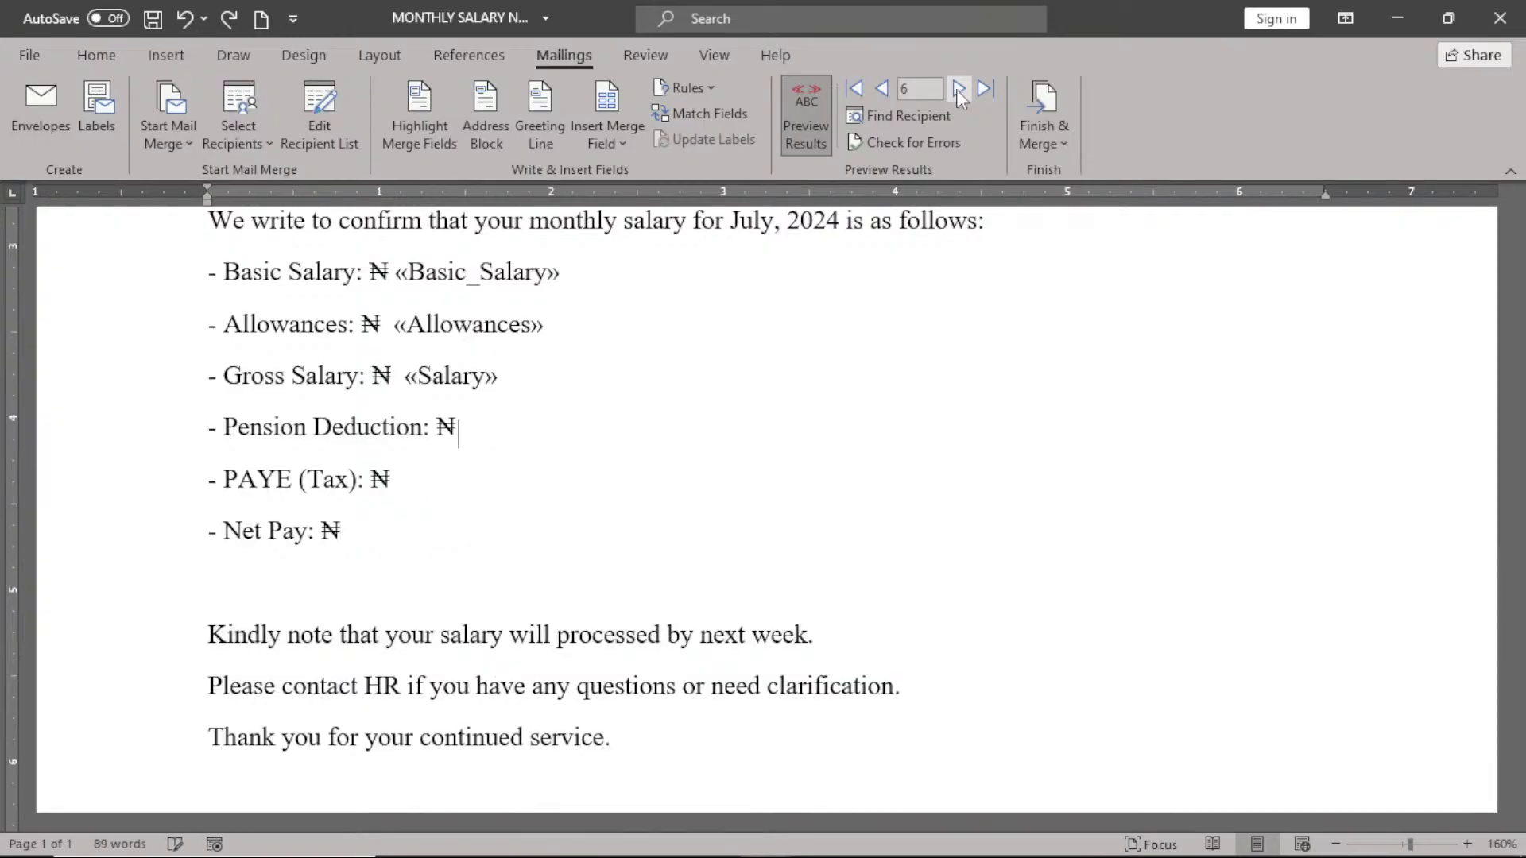
- Undo the Salary, Allowances and Basic_Salary field insertions and the date edits, restoring the [Month, Year] placeholder
key("ctrl+z")
key("ctrl+z")
key("ctrl+z")
key("ctrl+z")
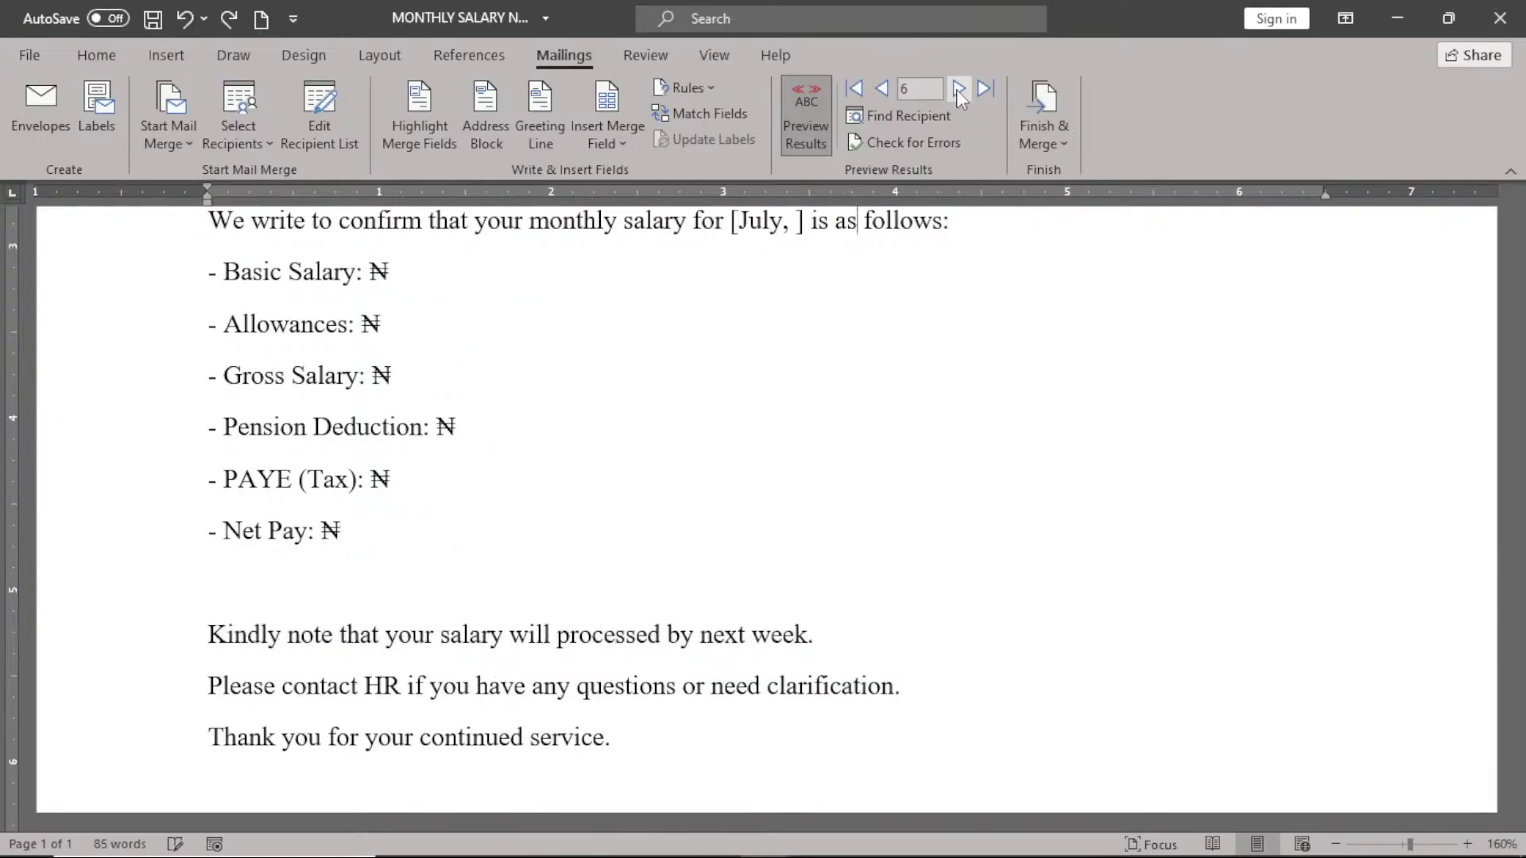
type("Mont")
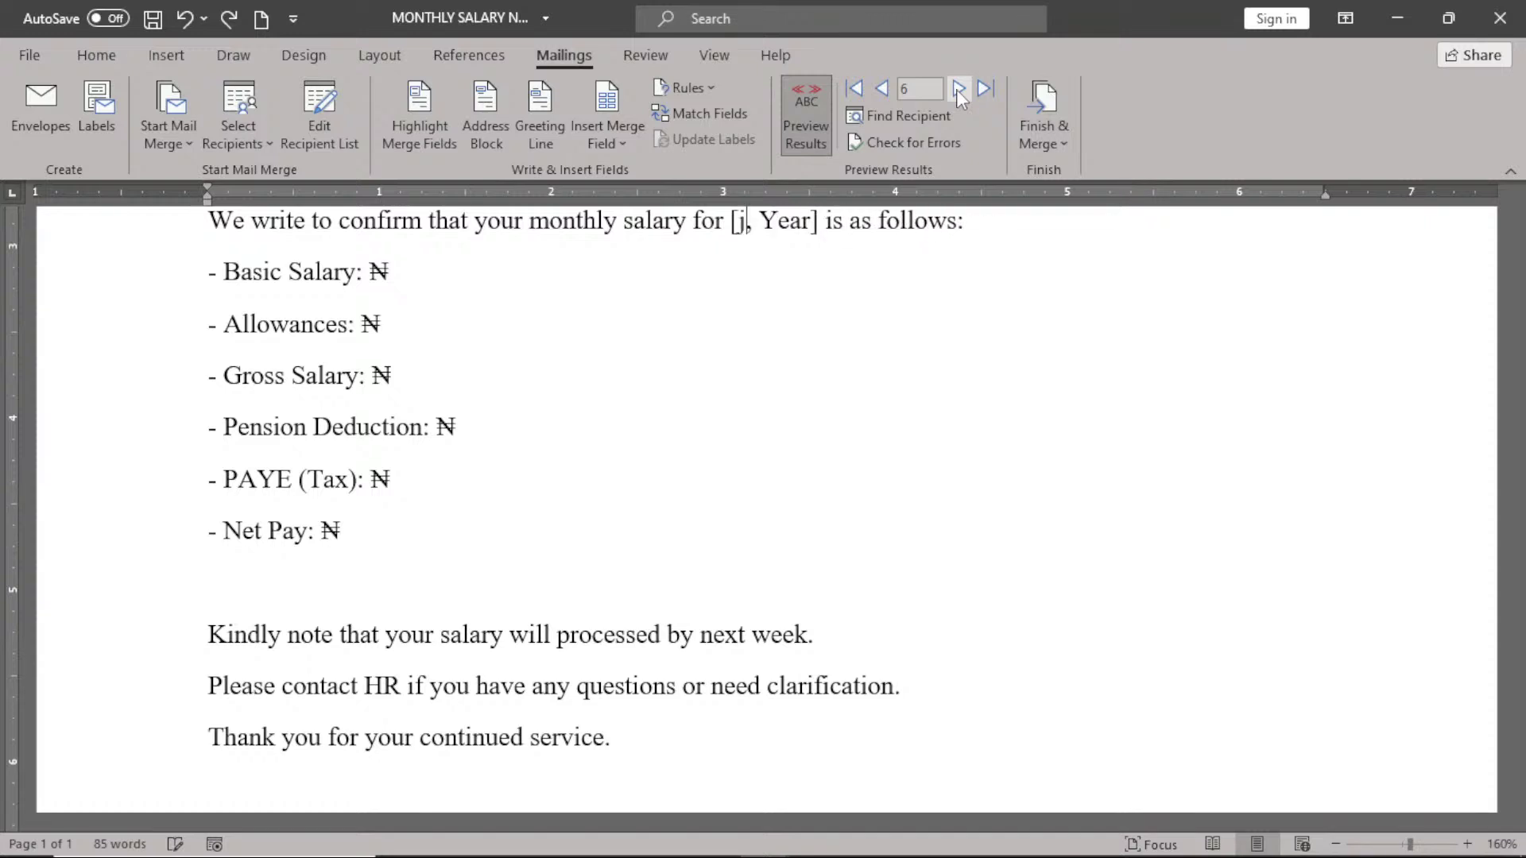
key("ctrl+z")
key("ctrl+z")
key("ctrl+z")
key("ctrl+z")
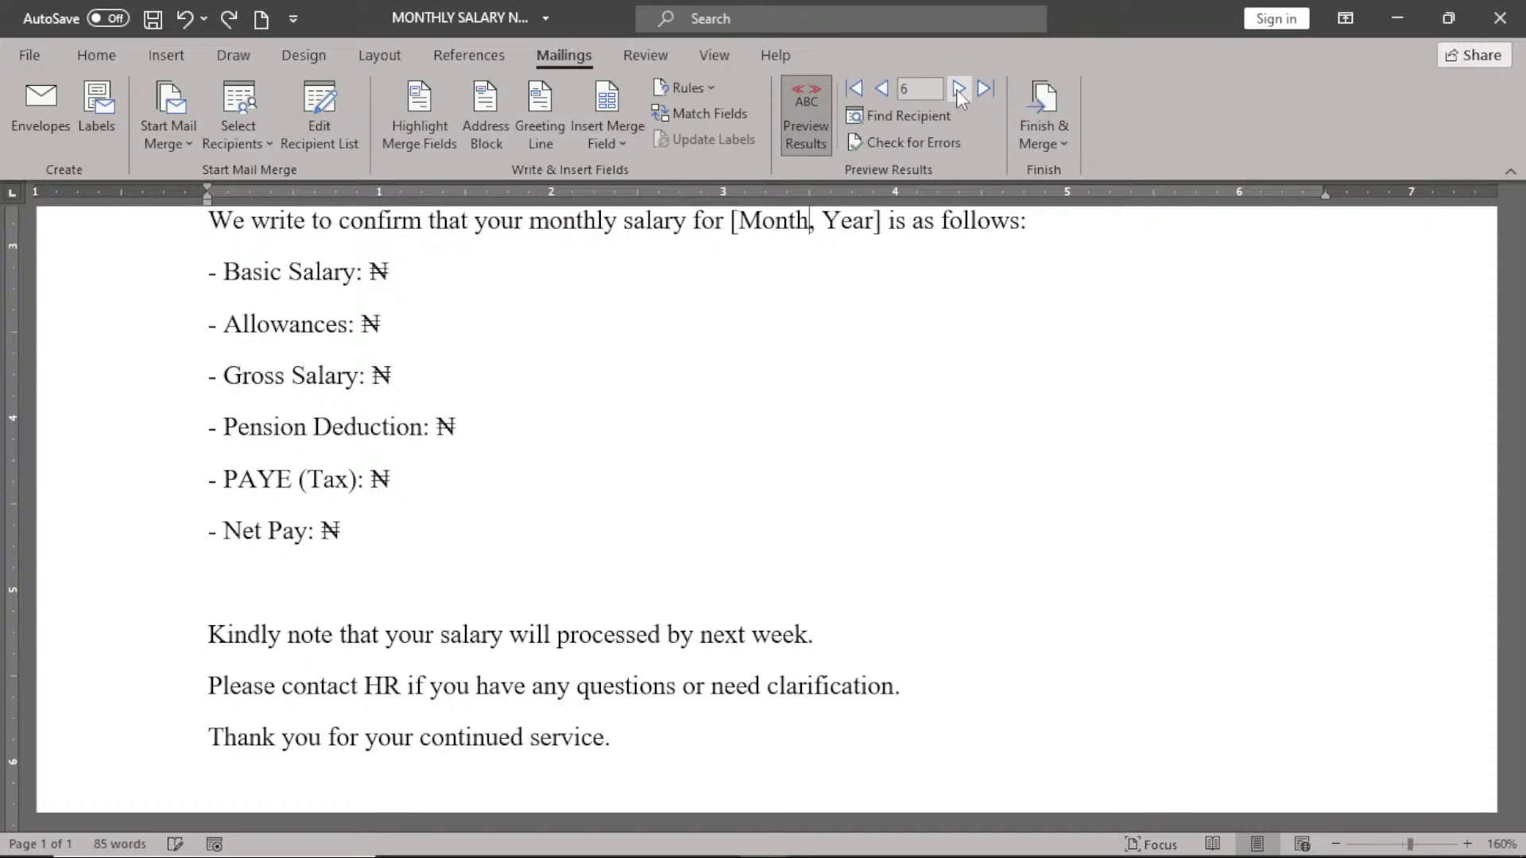
- Undo the remaining edits to restore the name, department, position and [Date] placeholders and the letter's original font
key("ctrl+z")
key("ctrl+z")
key("ctrl+z")
key("ctrl+z")
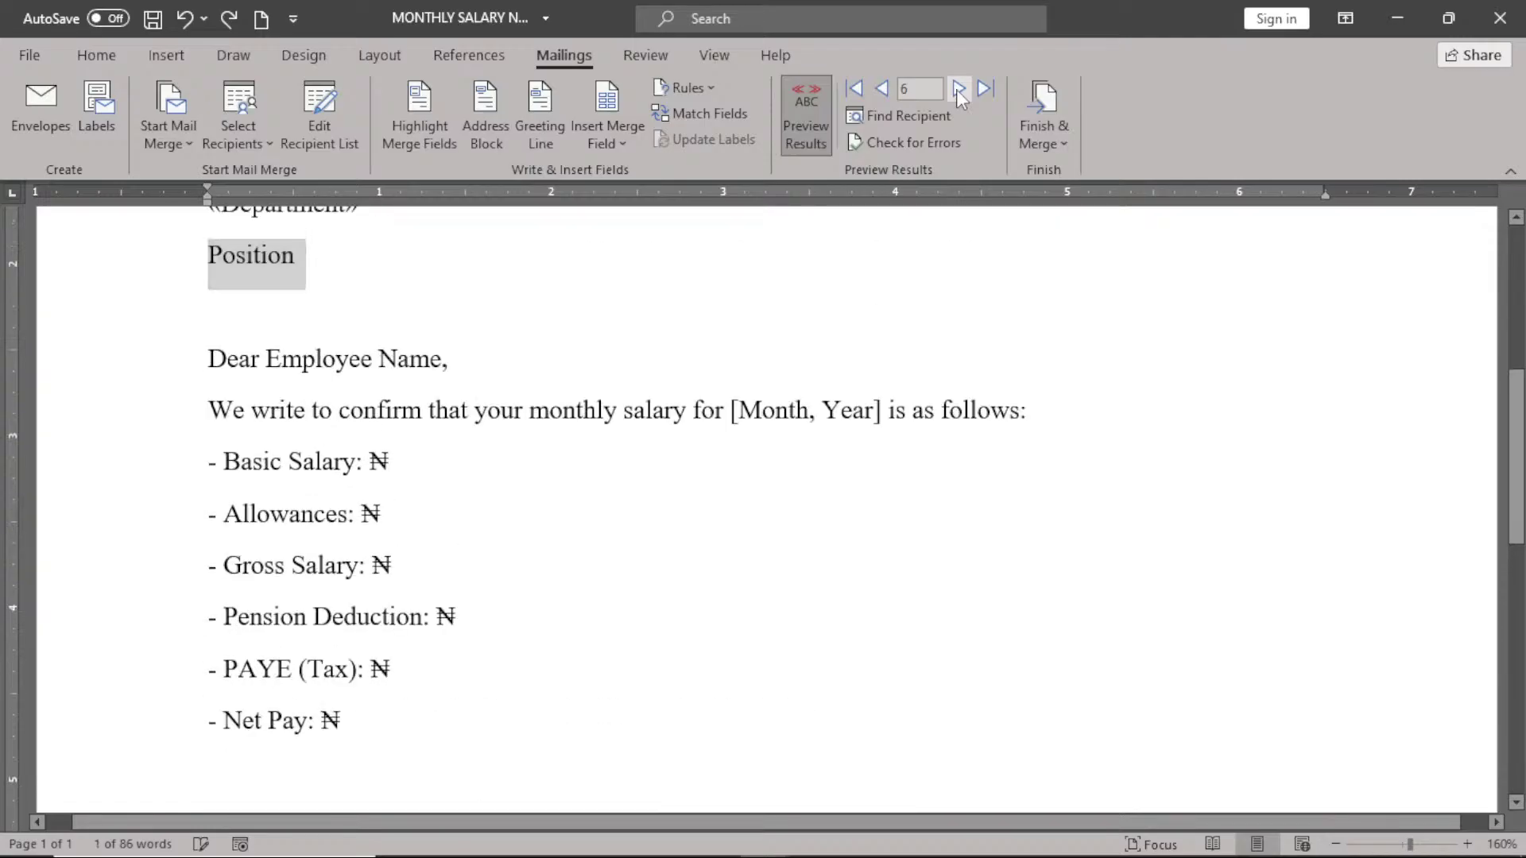
key("ctrl+z")
key("ctrl+z")
key("ctrl+z")
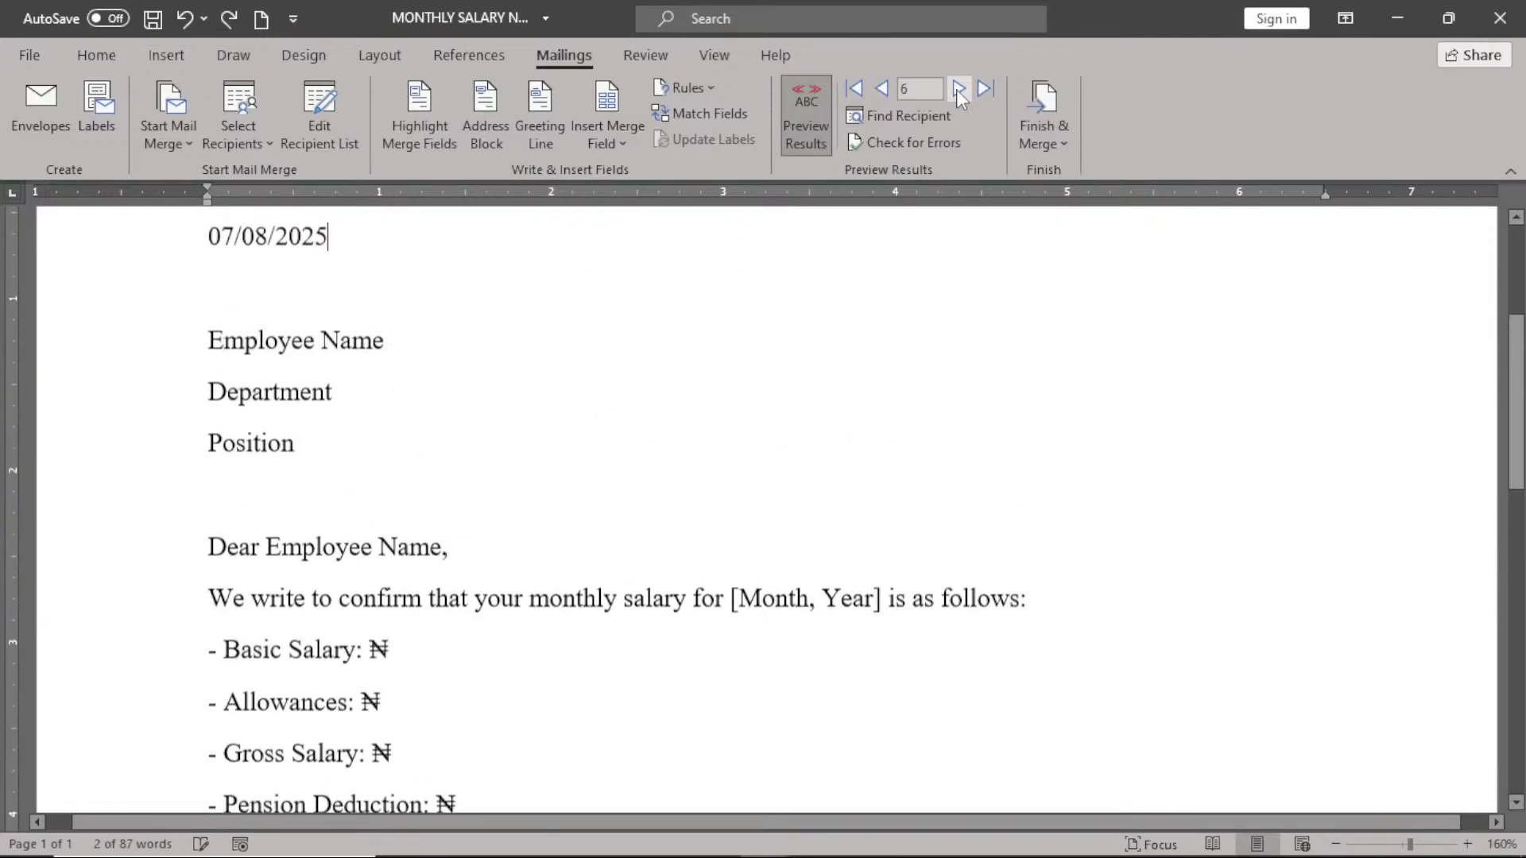
type("[Date]")
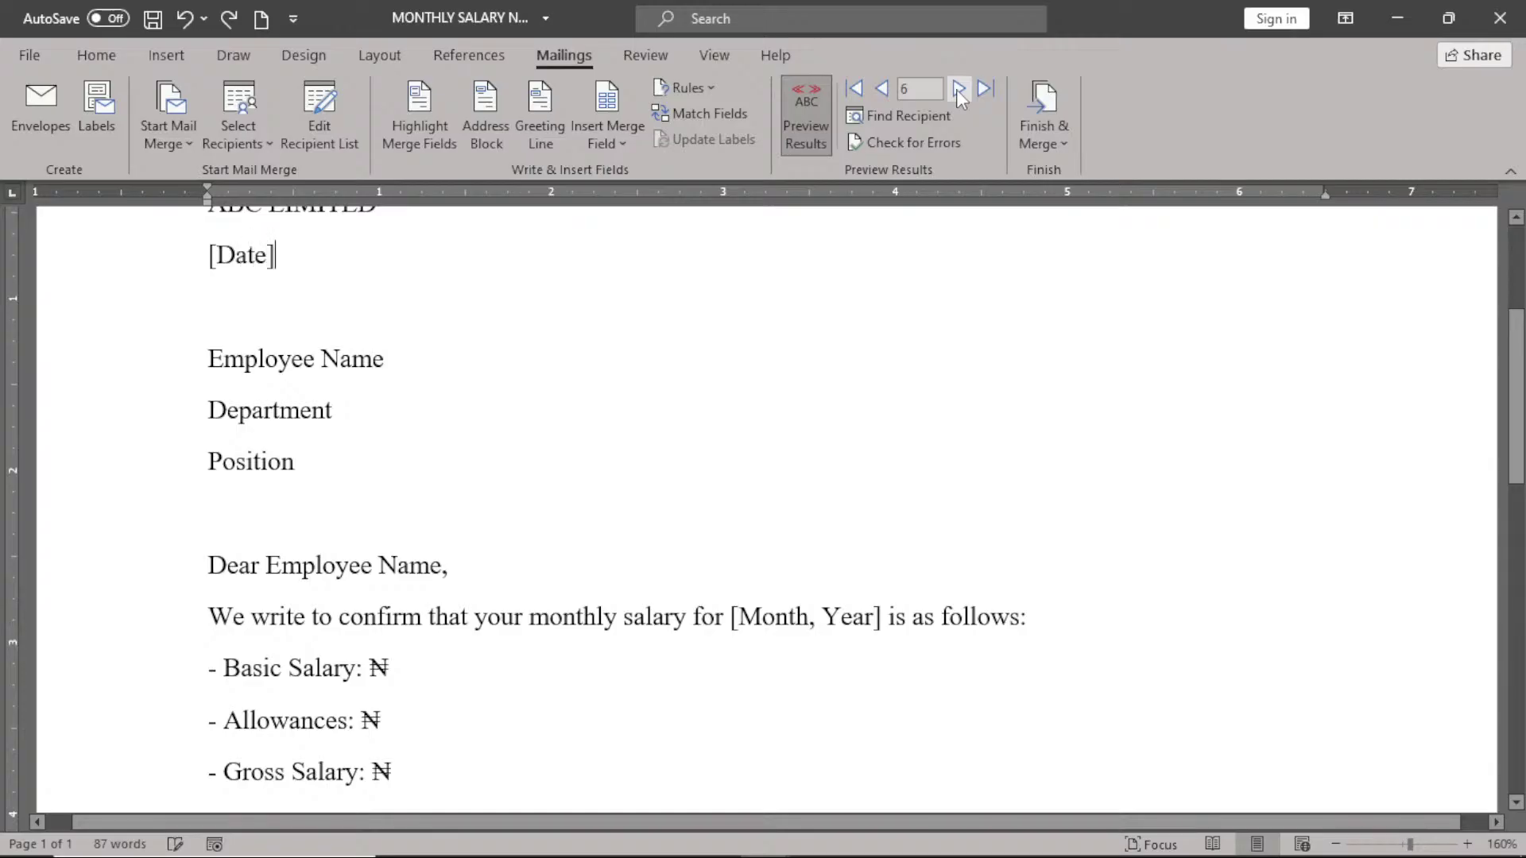
key("ctrl+z")
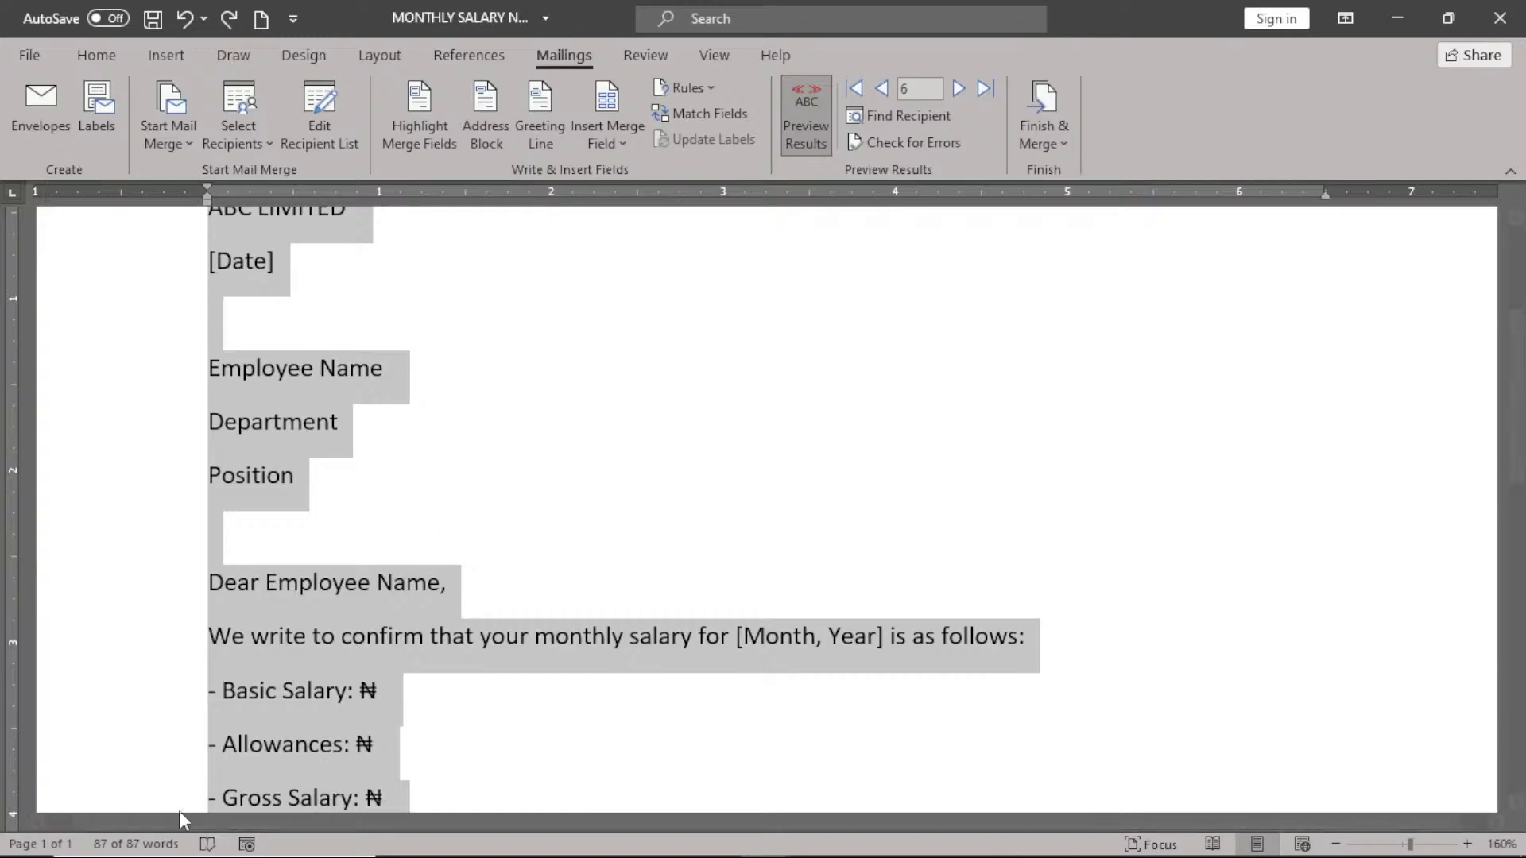
- Delete the sentence "Kindly note that your salary will processed by next week." from the letter, keeping a blank line in its place
left_click(653, 451)
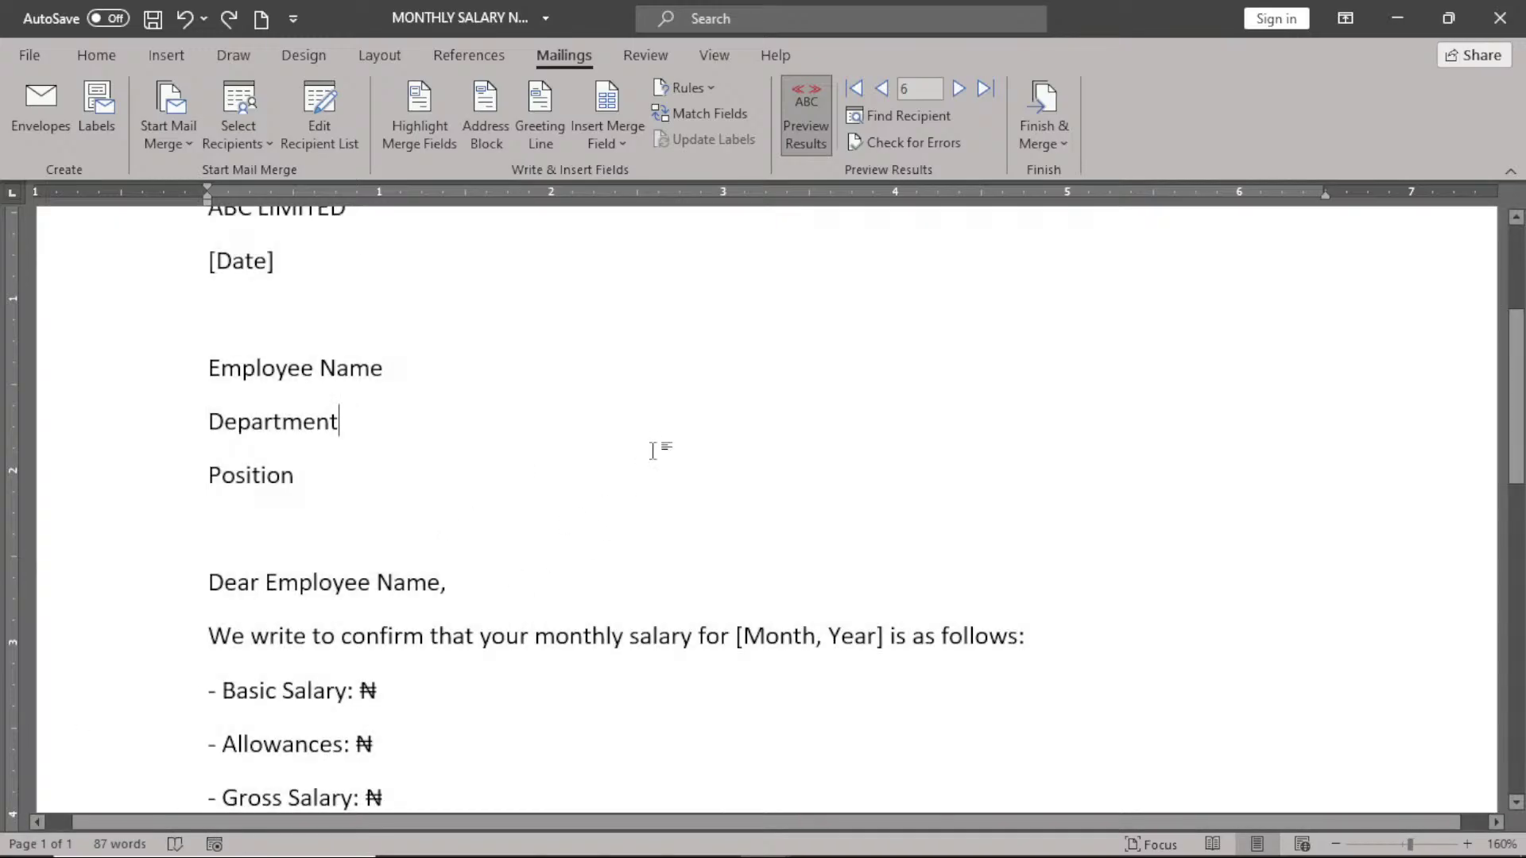
scroll(653, 451, "up", 3)
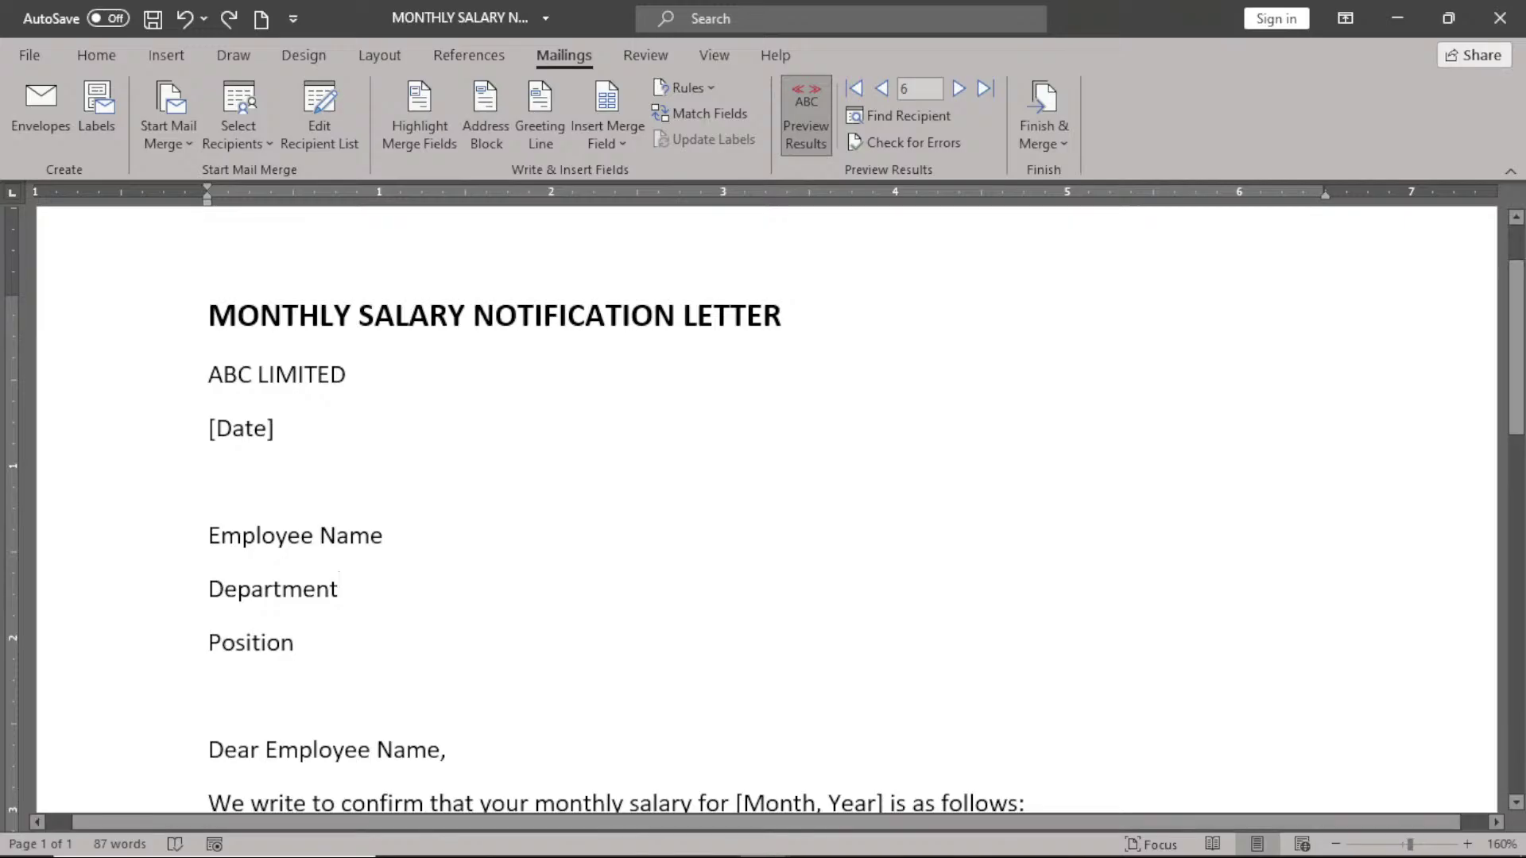
mouse_move(508, 834)
scroll(453, 475, "down", 2)
scroll(452, 475, "up", 2)
scroll(451, 474, "down", 3)
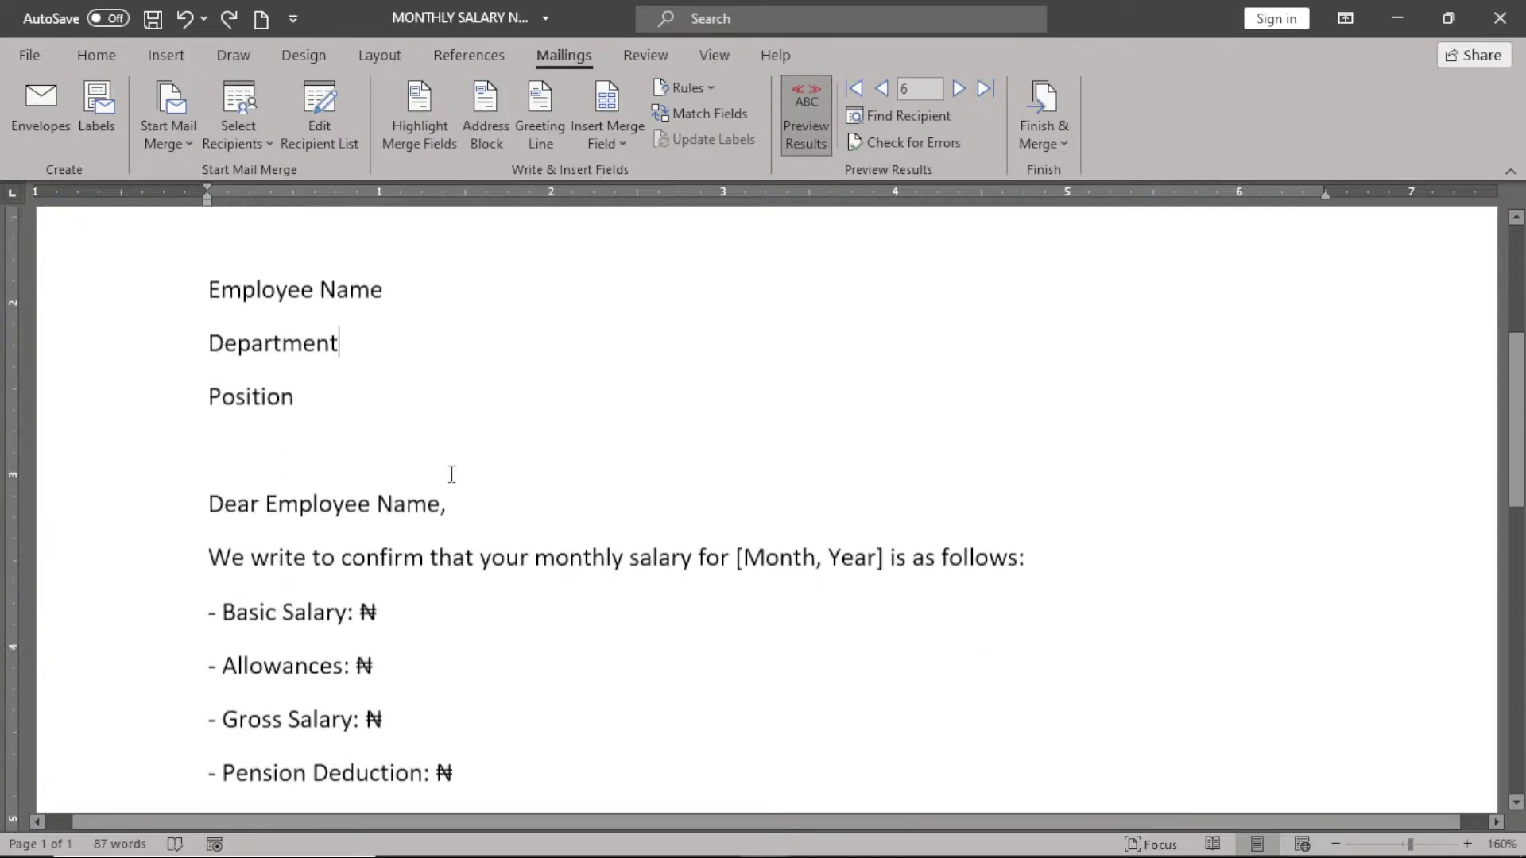
scroll(452, 474, "down", 7)
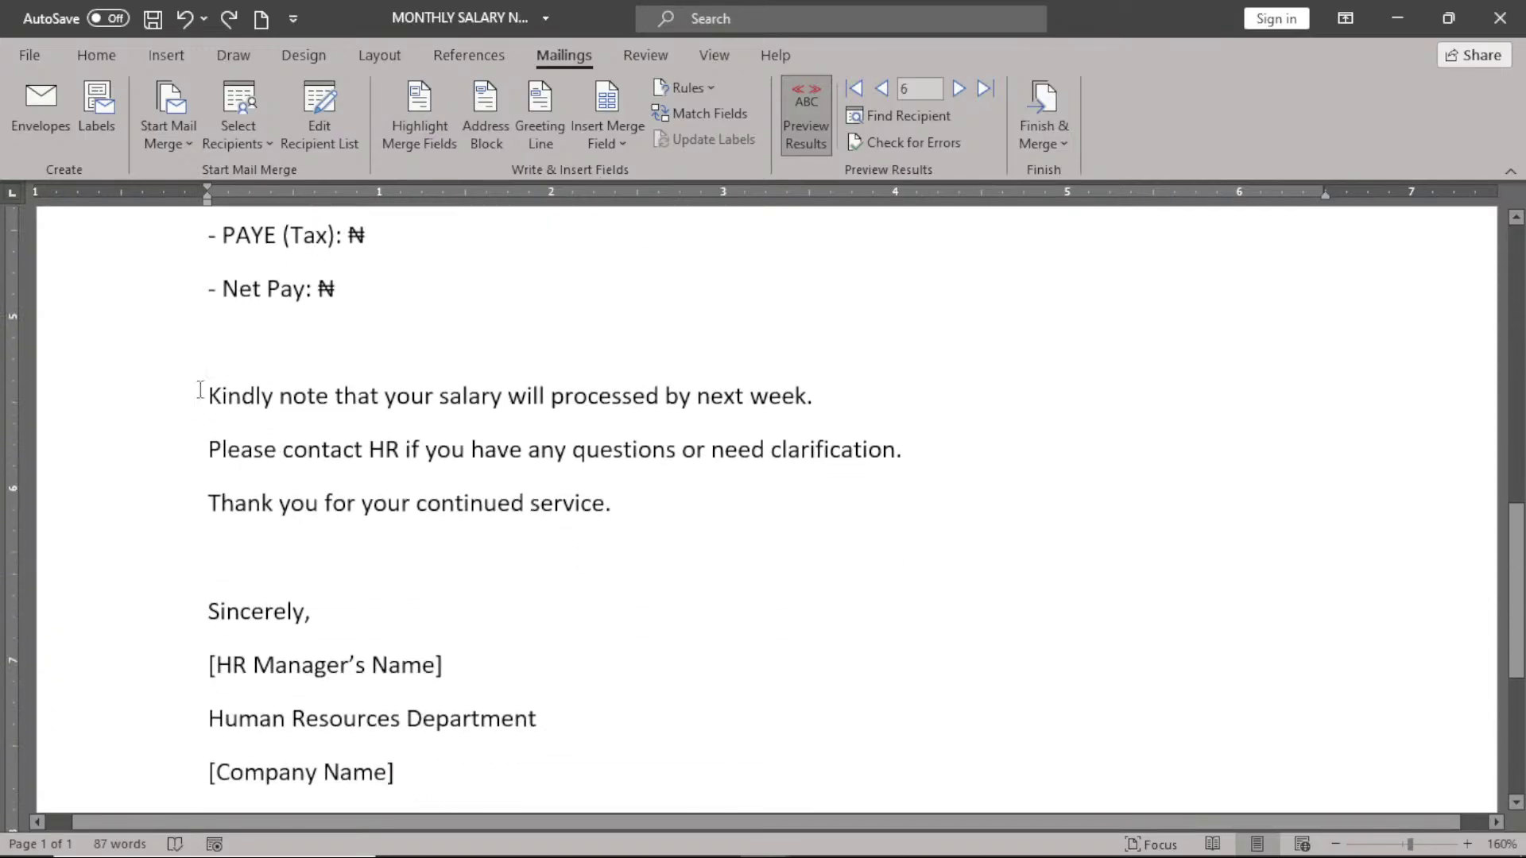
left_click_drag(211, 396, 840, 404)
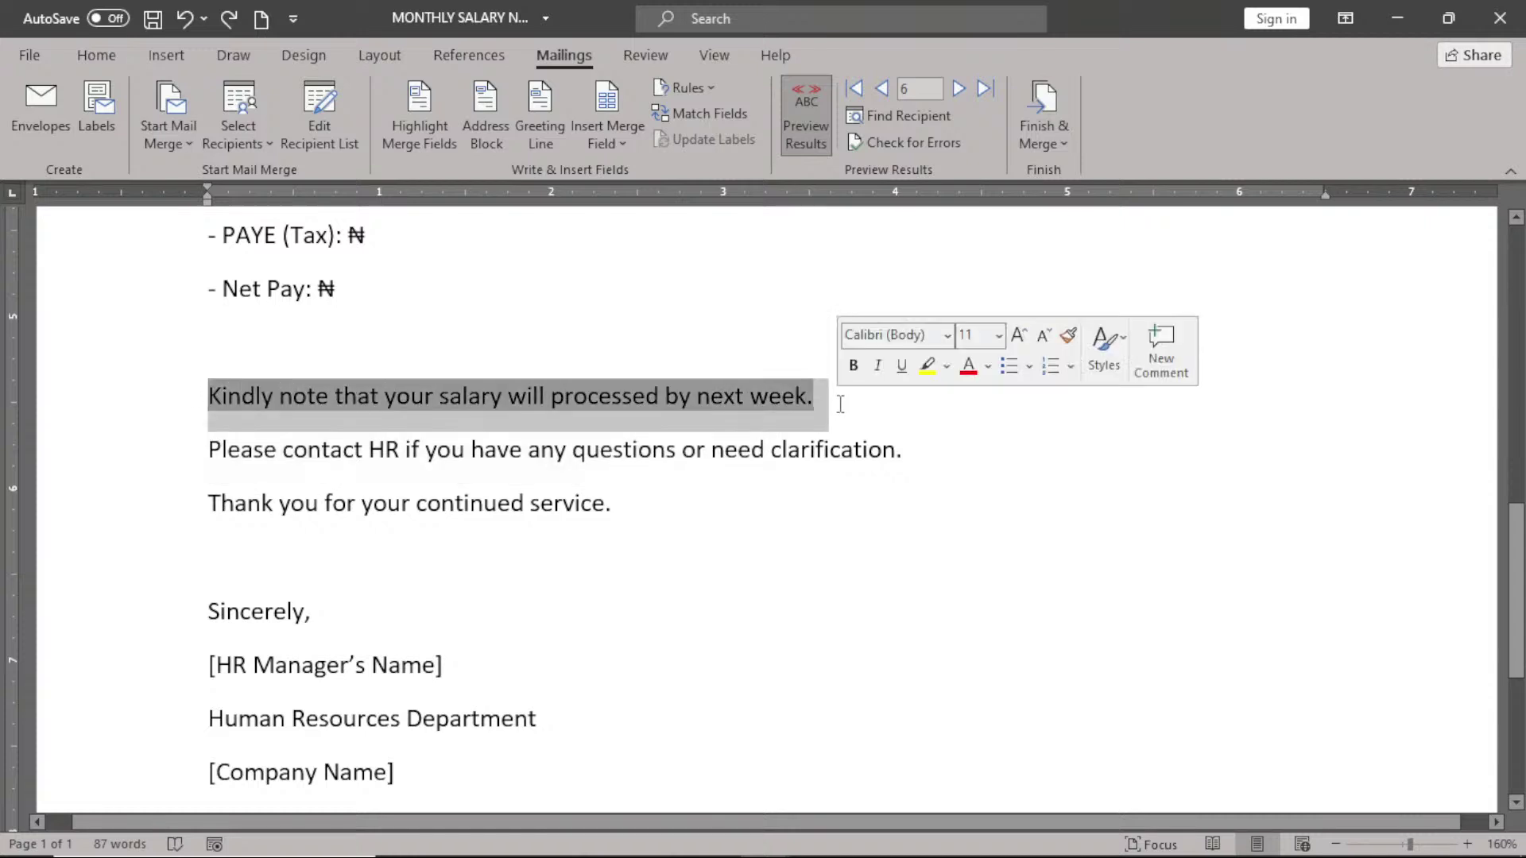
key("Delete")
key("Return")
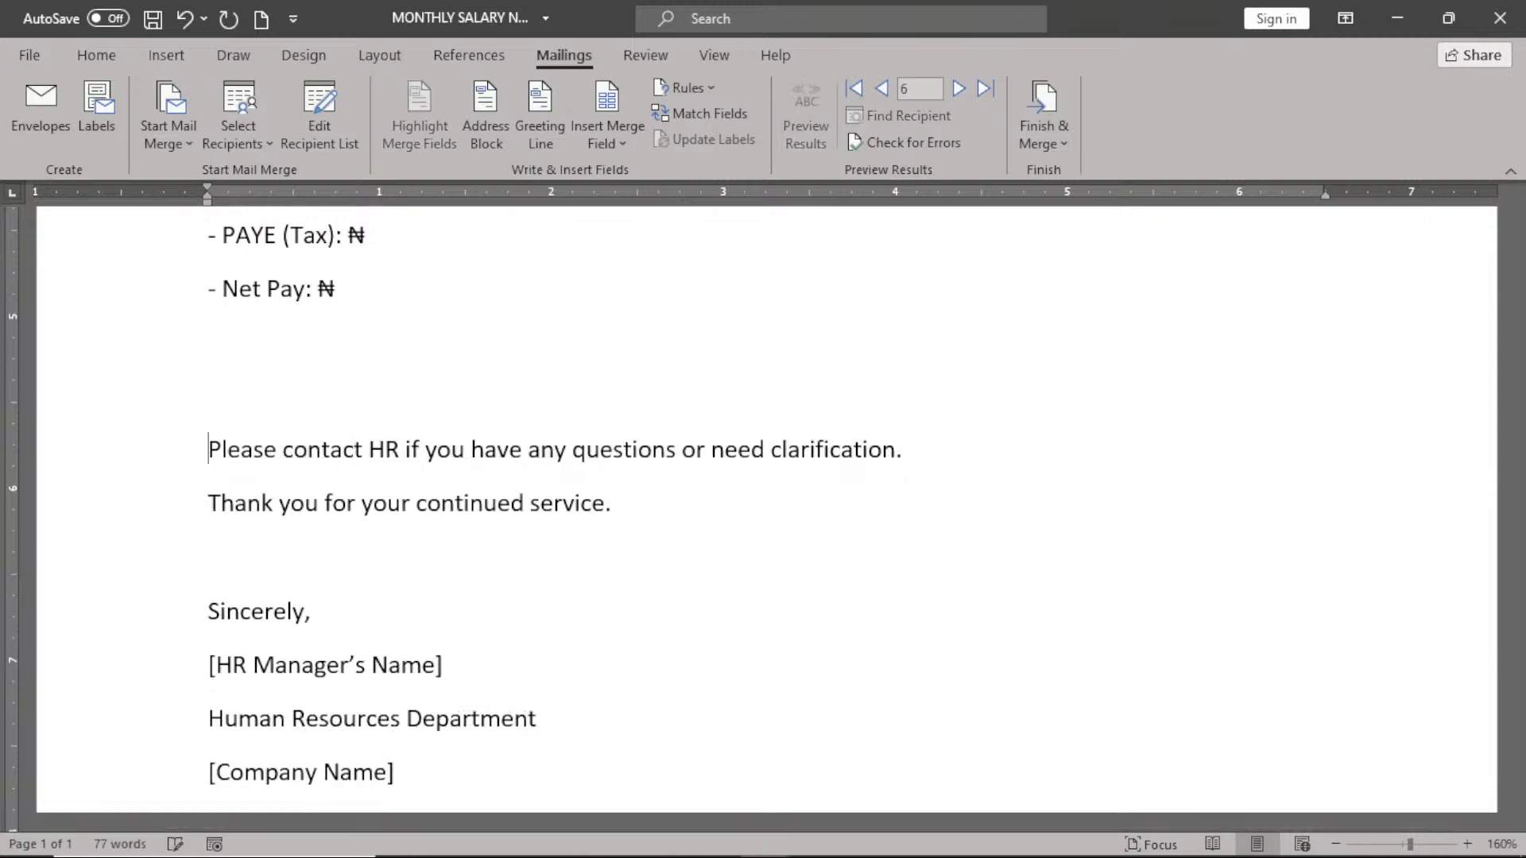
- Review the letter's placeholders, from the date and employee details through the Basic Salary, Allowances, Gross Salary, deduction and Net Pay lines
scroll(543, 399, "up", 7)
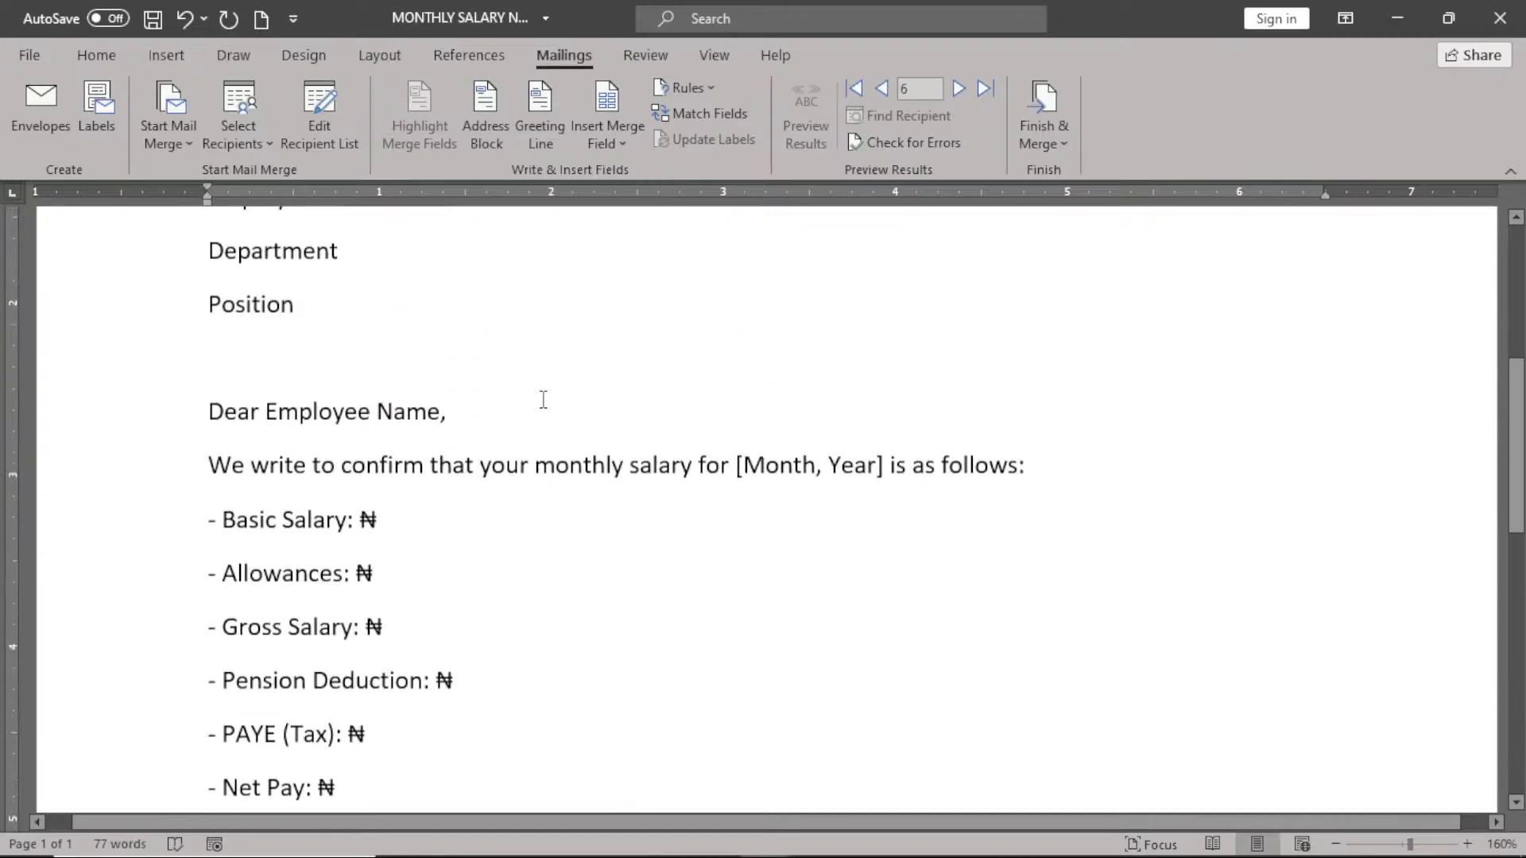
scroll(542, 399, "up", 3)
scroll(543, 399, "down", 5)
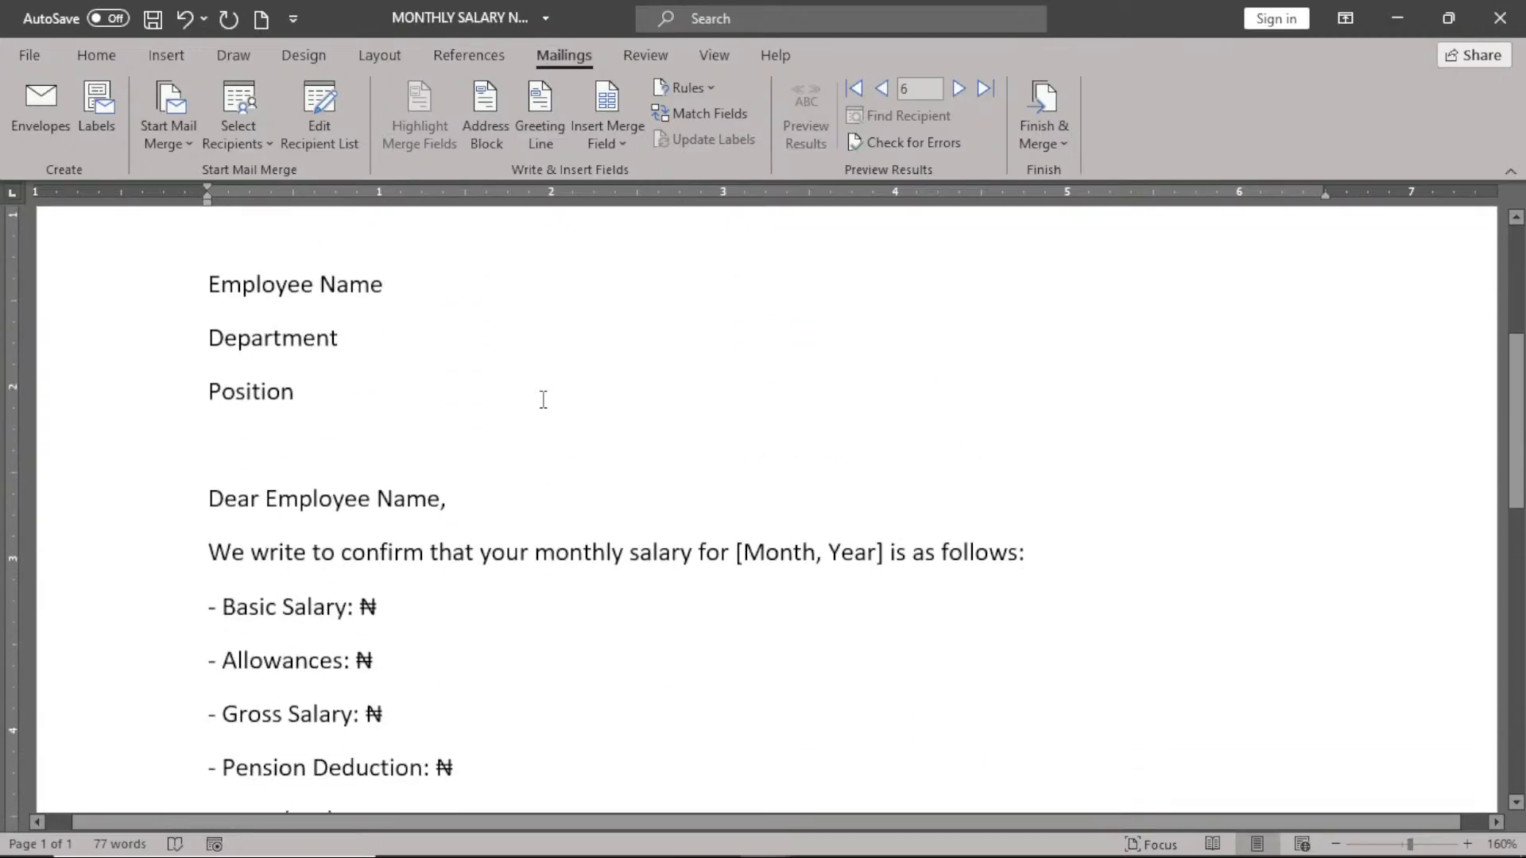
scroll(543, 399, "down", 2)
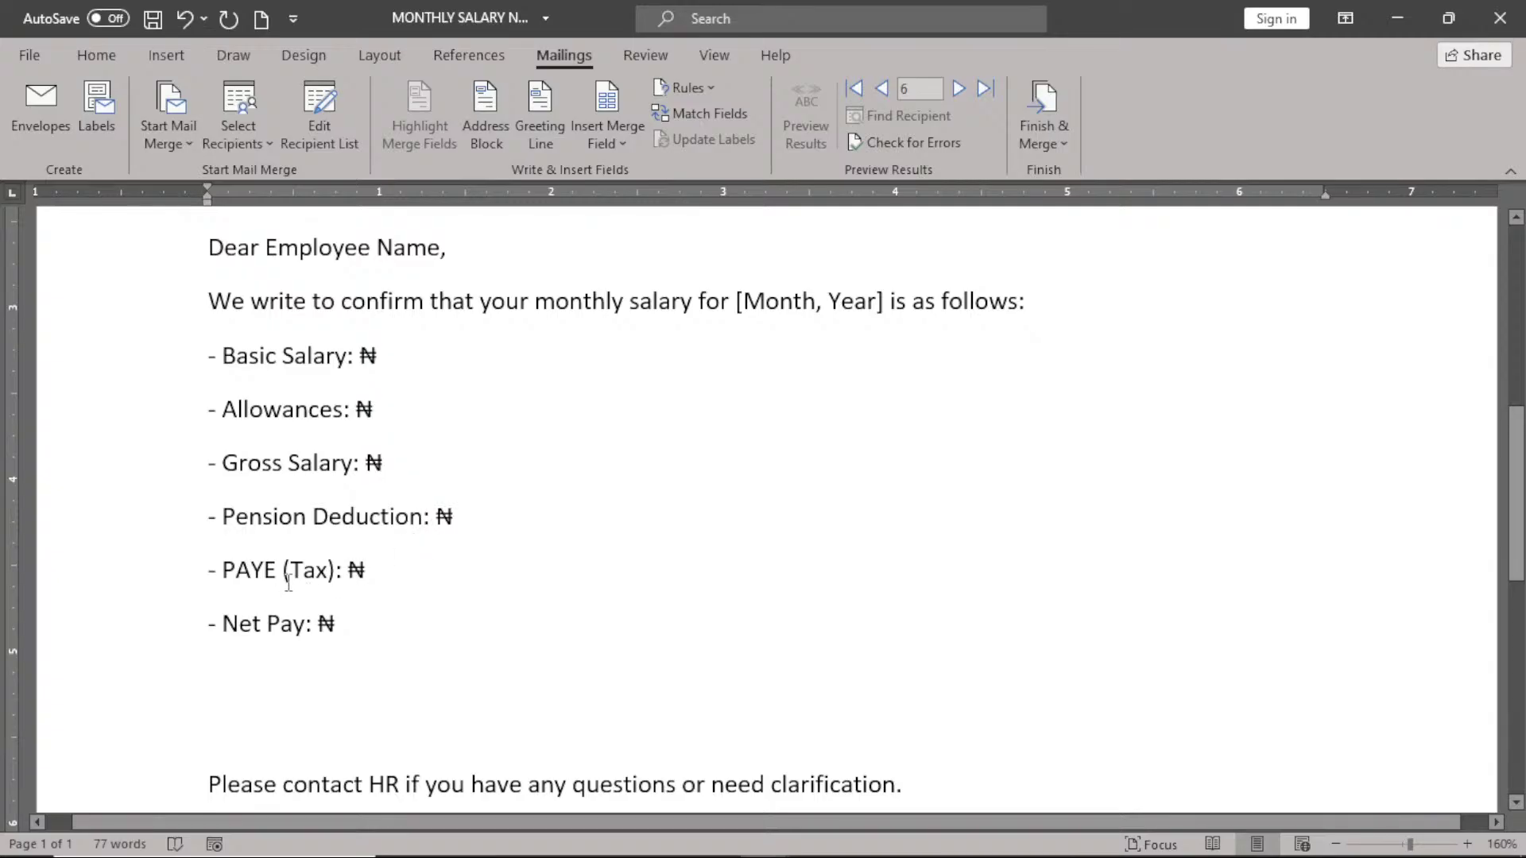
scroll(284, 625, "up", 10)
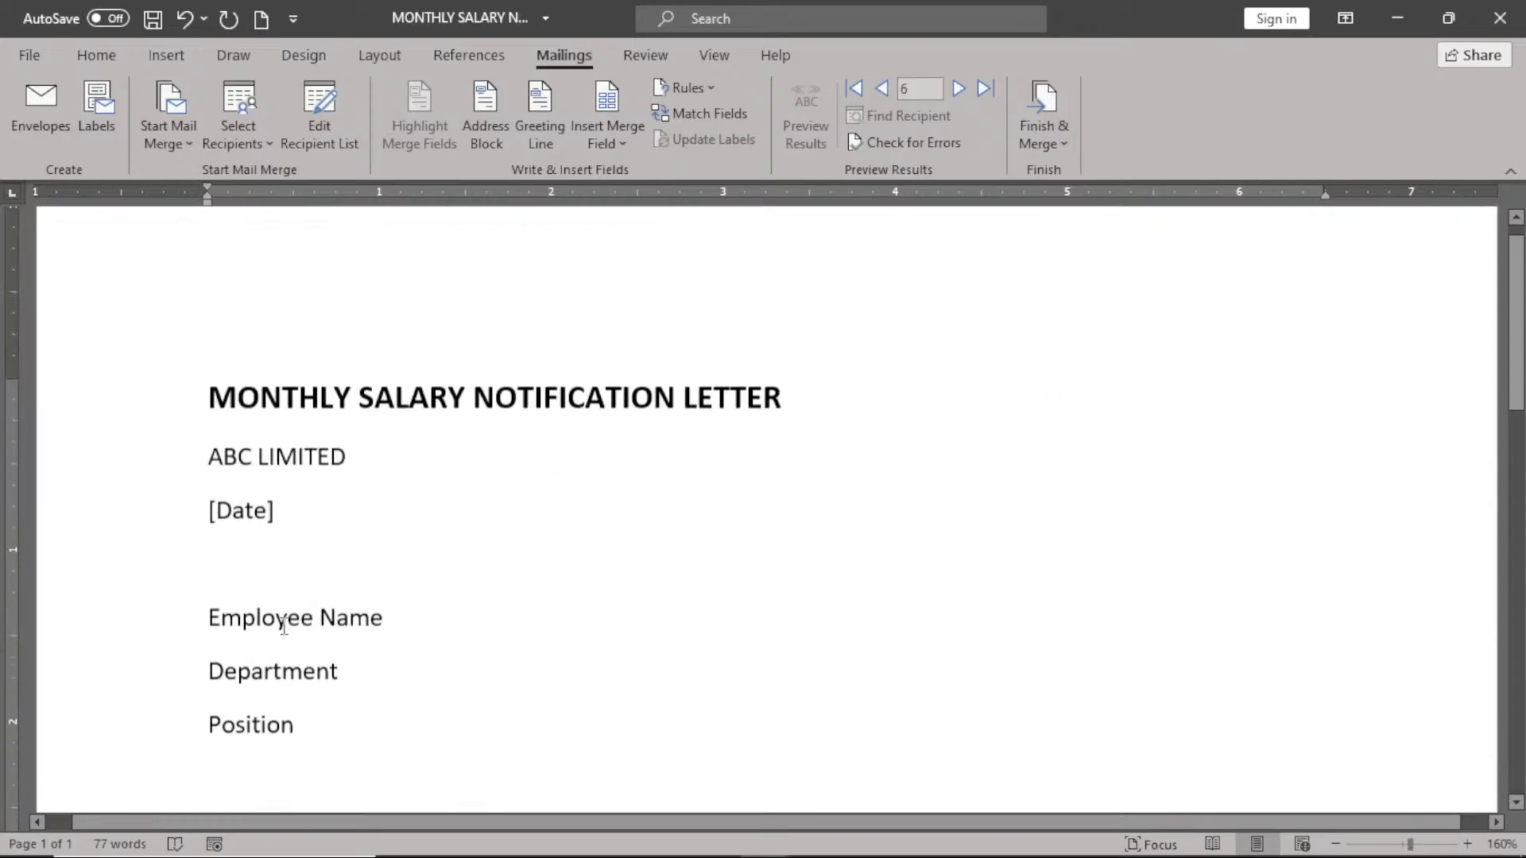
scroll(384, 601, "down", 1)
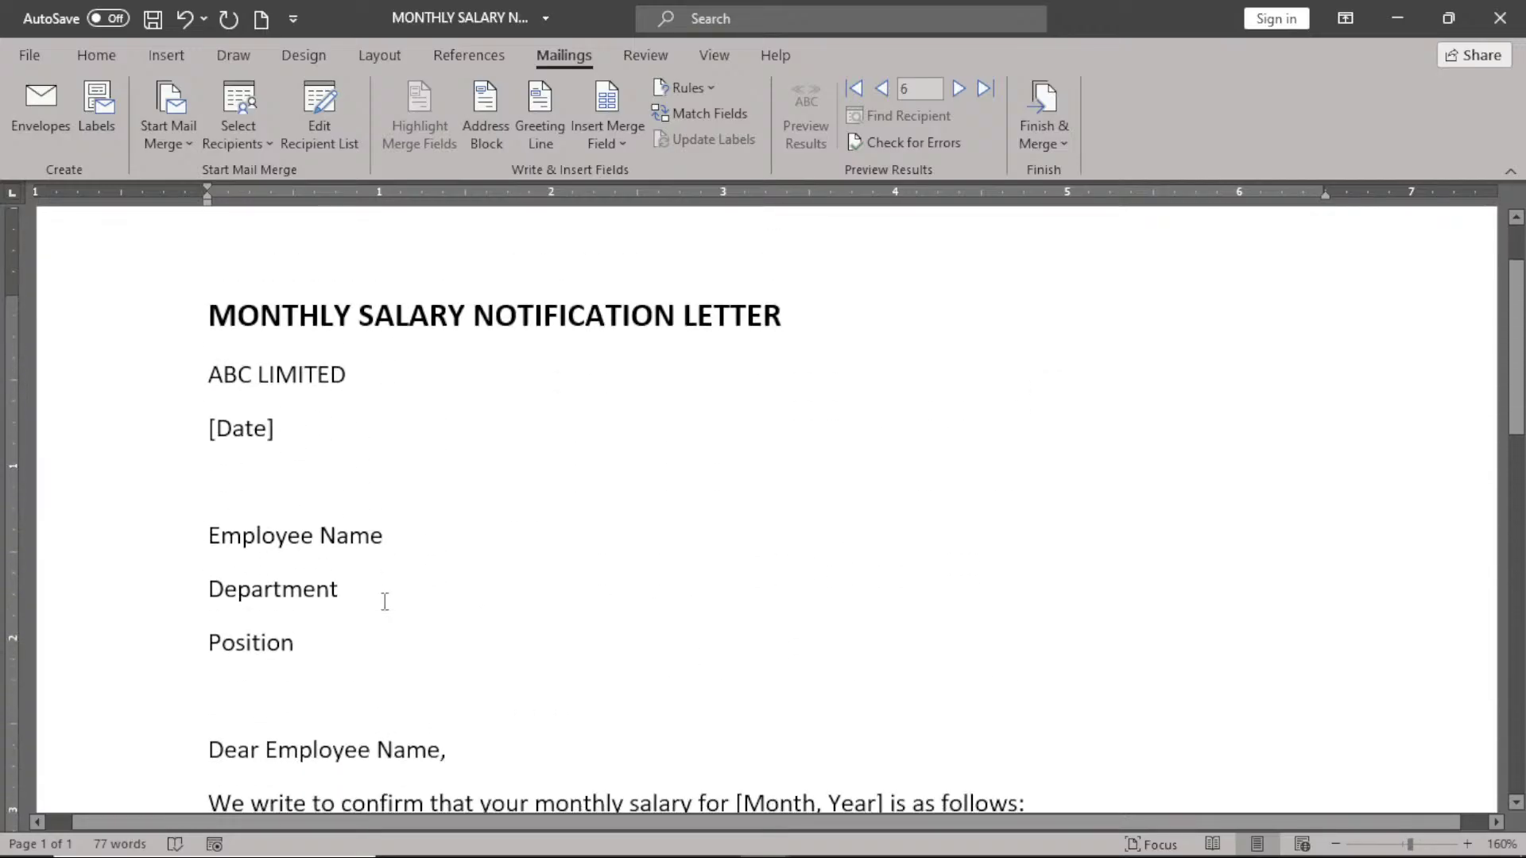
scroll(385, 602, "down", 2)
scroll(386, 602, "down", 1)
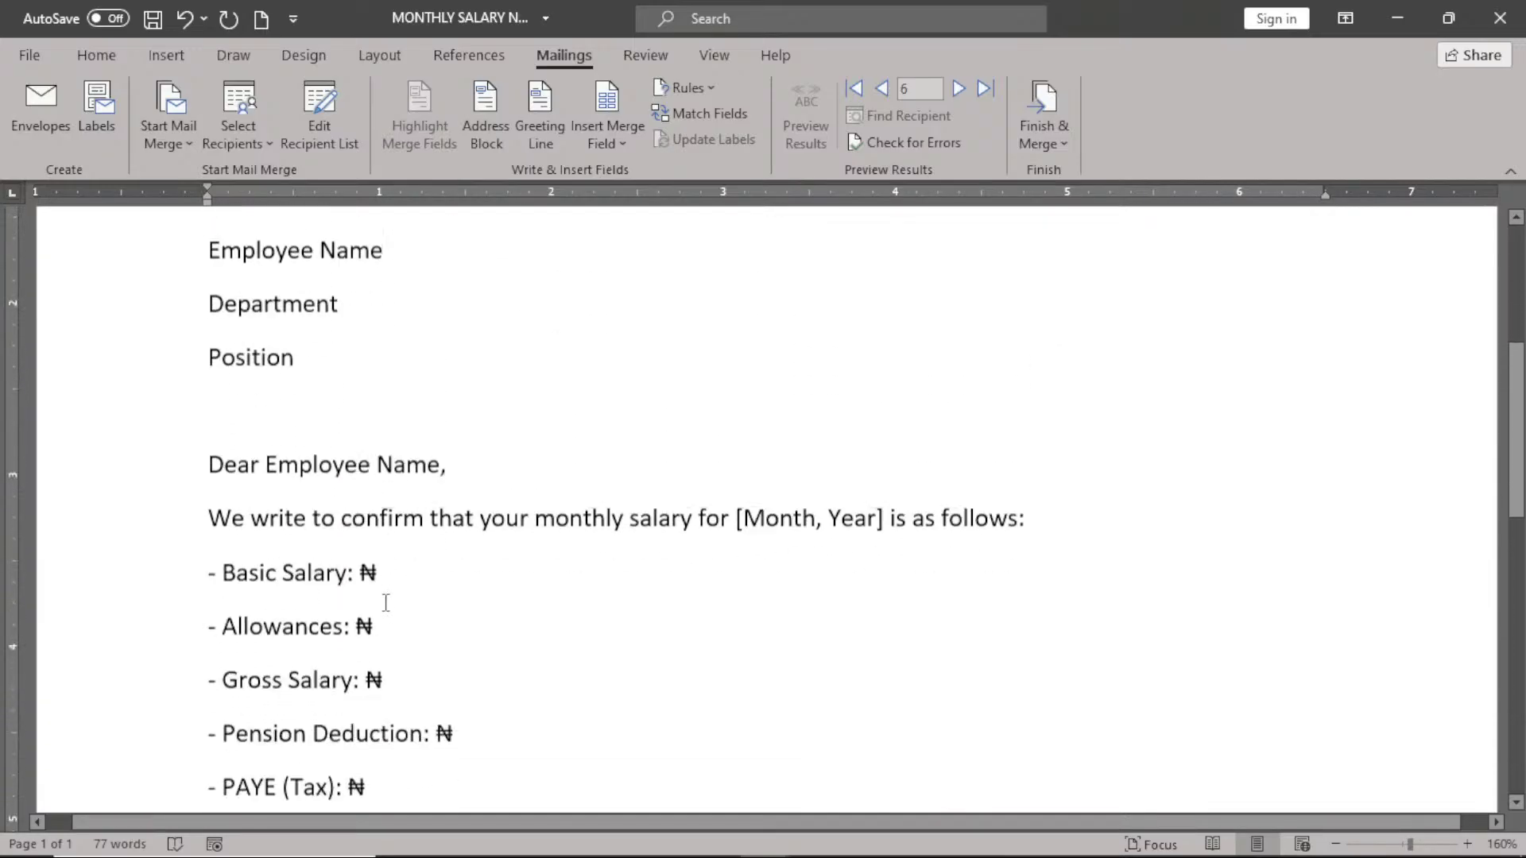
scroll(386, 602, "down", 1)
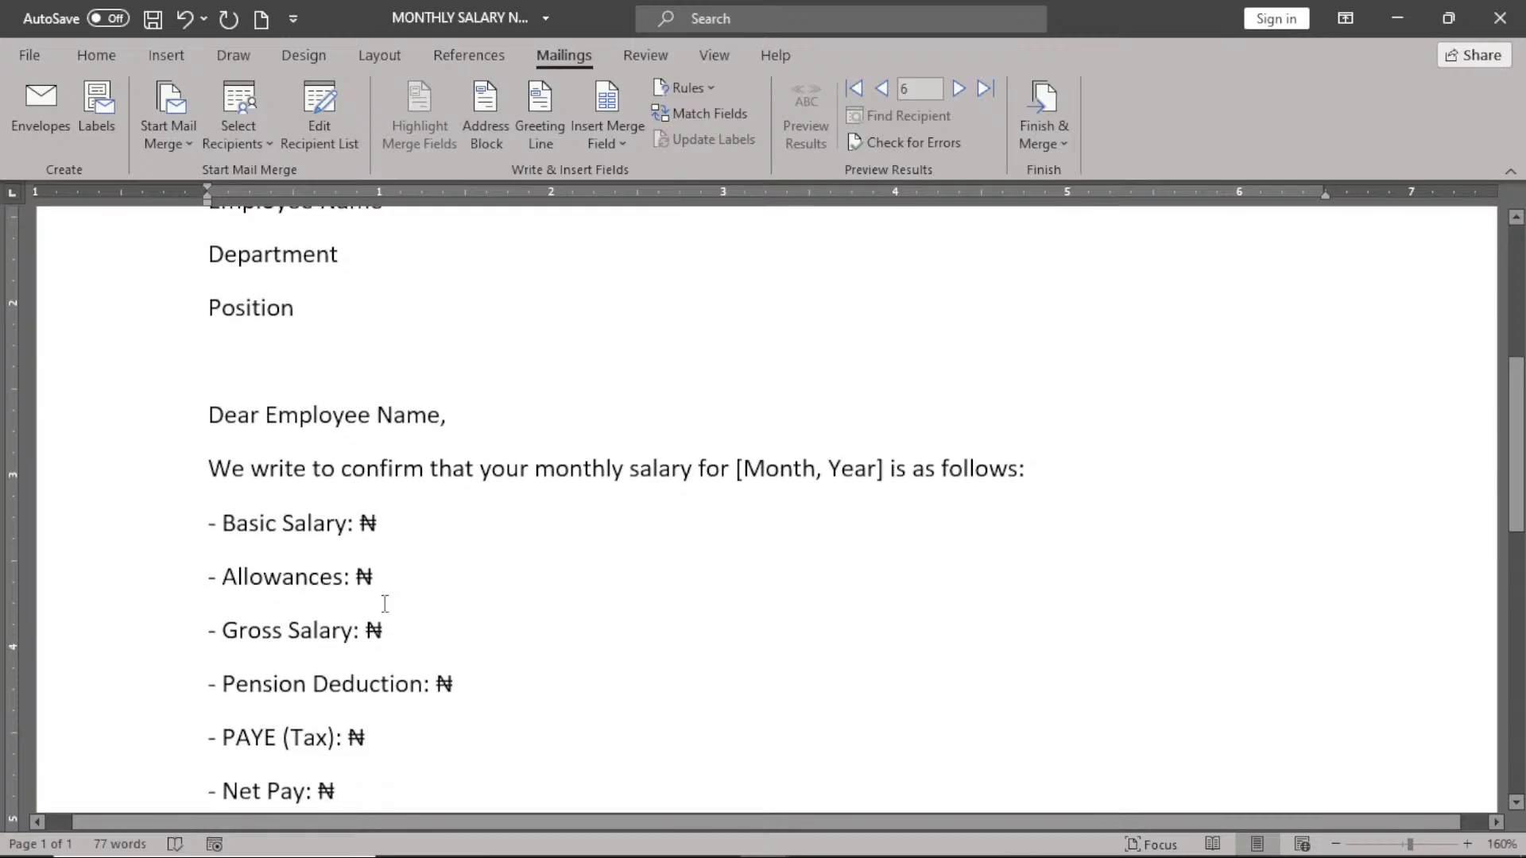
scroll(384, 604, "down", 2)
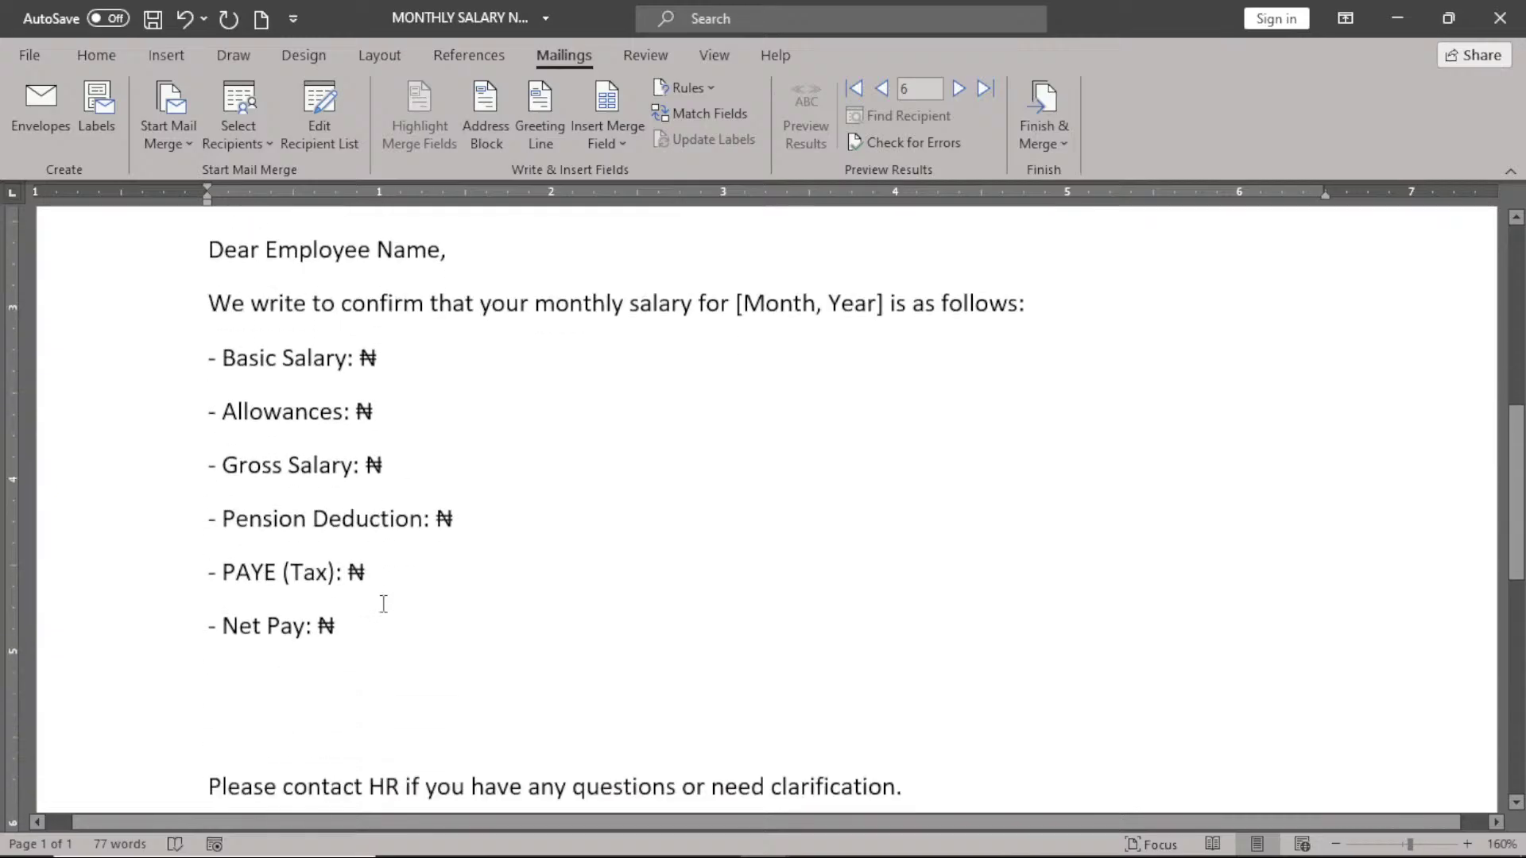
scroll(383, 603, "down", 2)
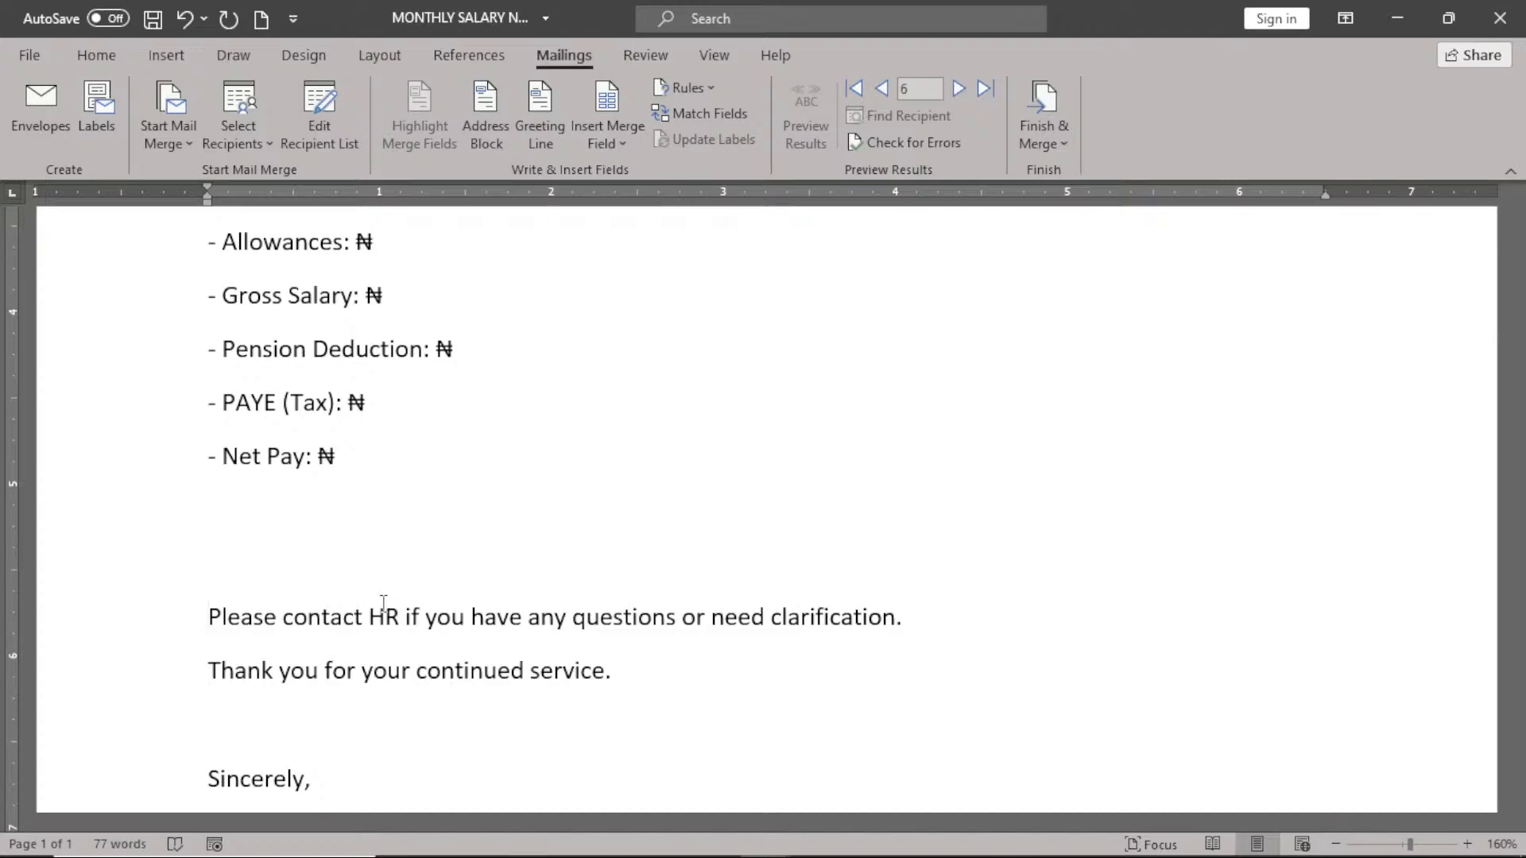
scroll(284, 592, "up", 2)
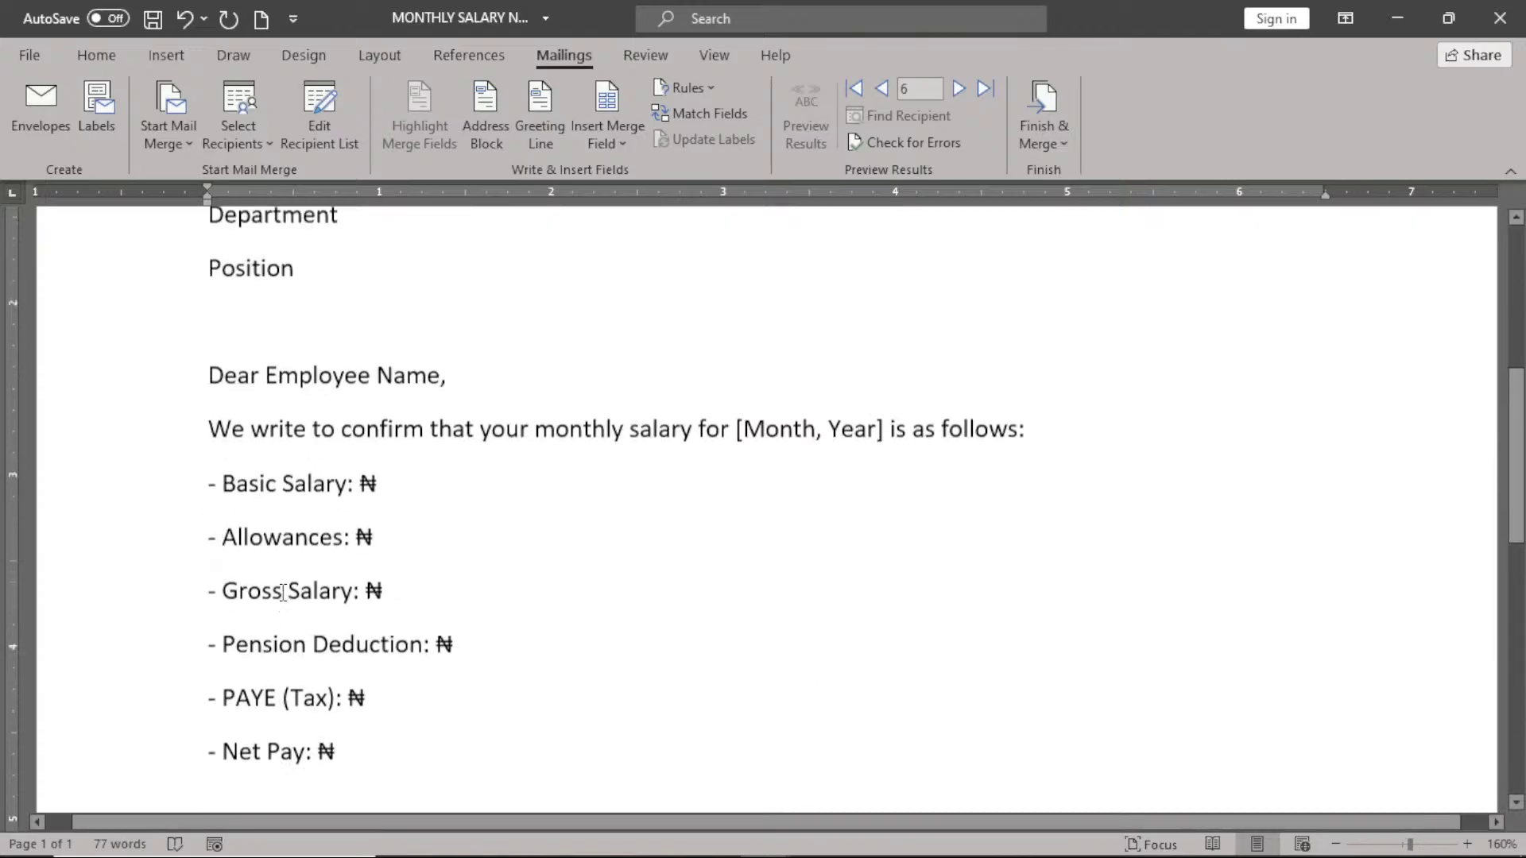
left_click(441, 523)
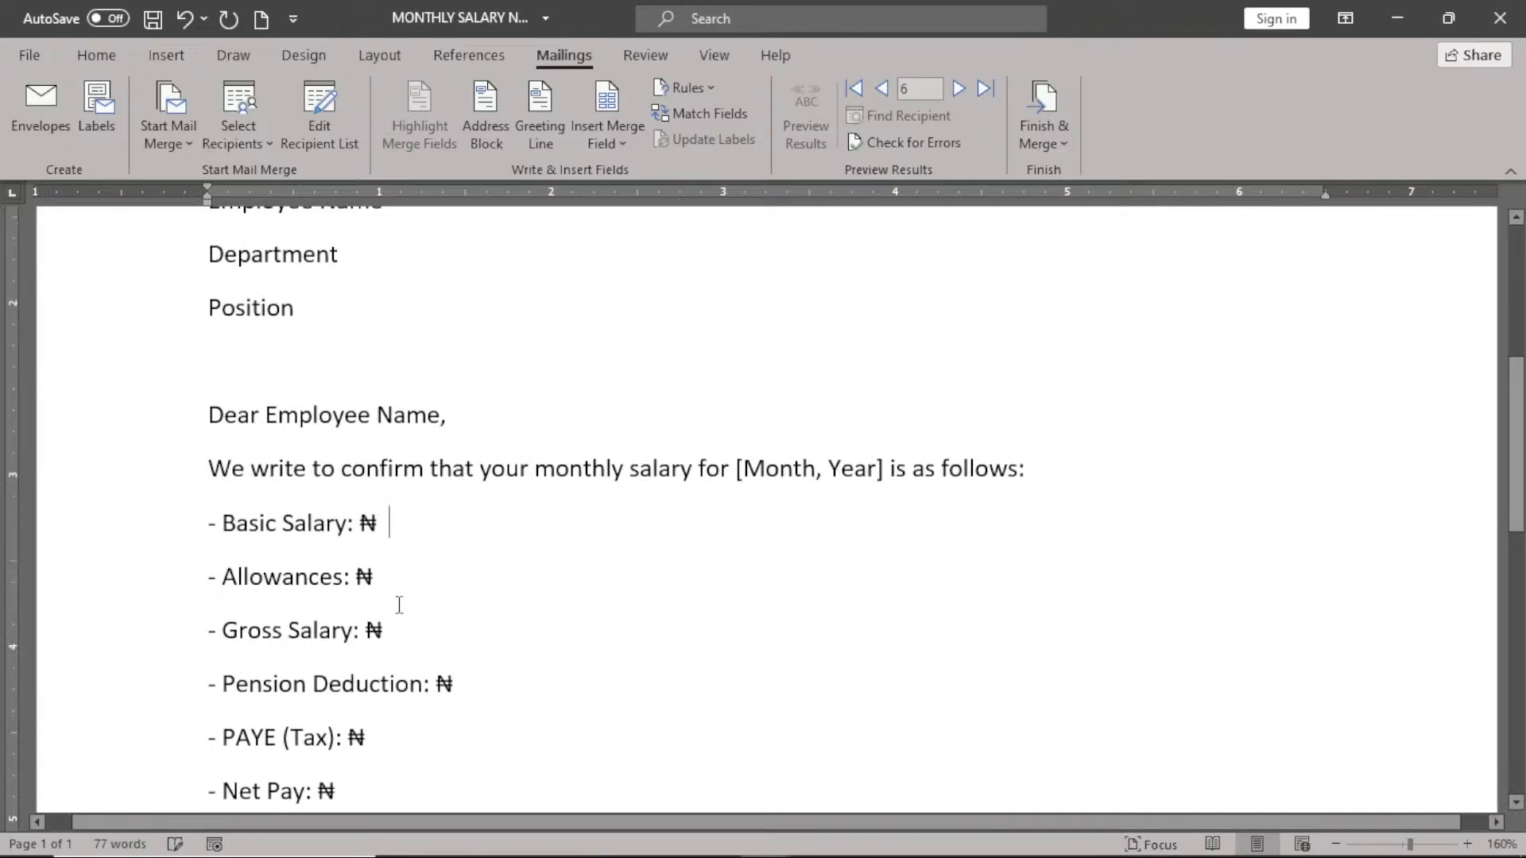
left_click(417, 586)
left_click(421, 631)
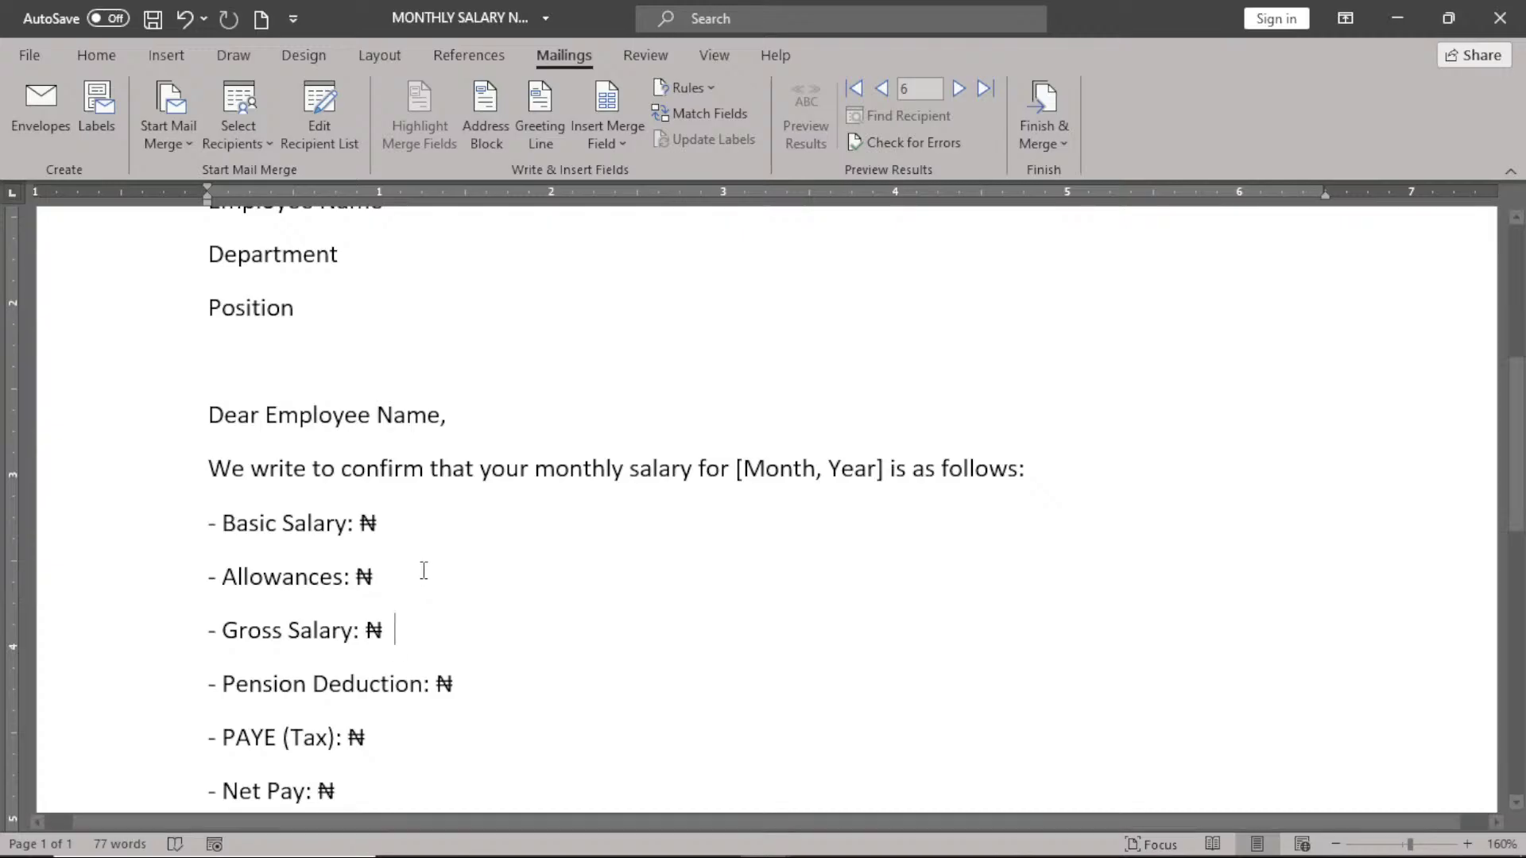
- Switch to the Employee_Dataset 2 workbook in Excel and examine the EMPLOYEES sheet's Basic Salary and Allowances columns
mouse_move(612, 850)
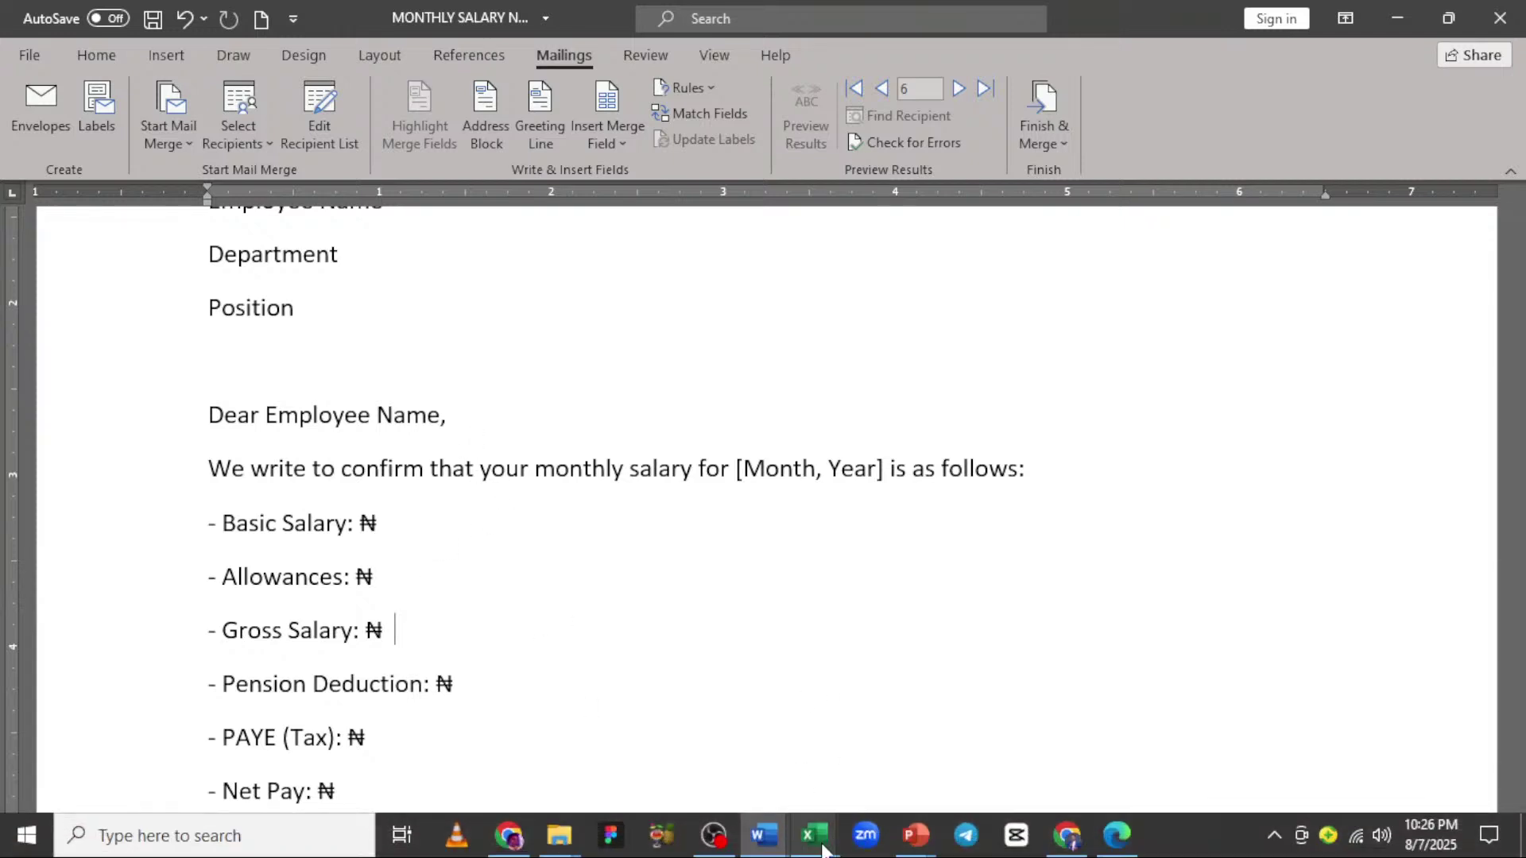
mouse_move(833, 839)
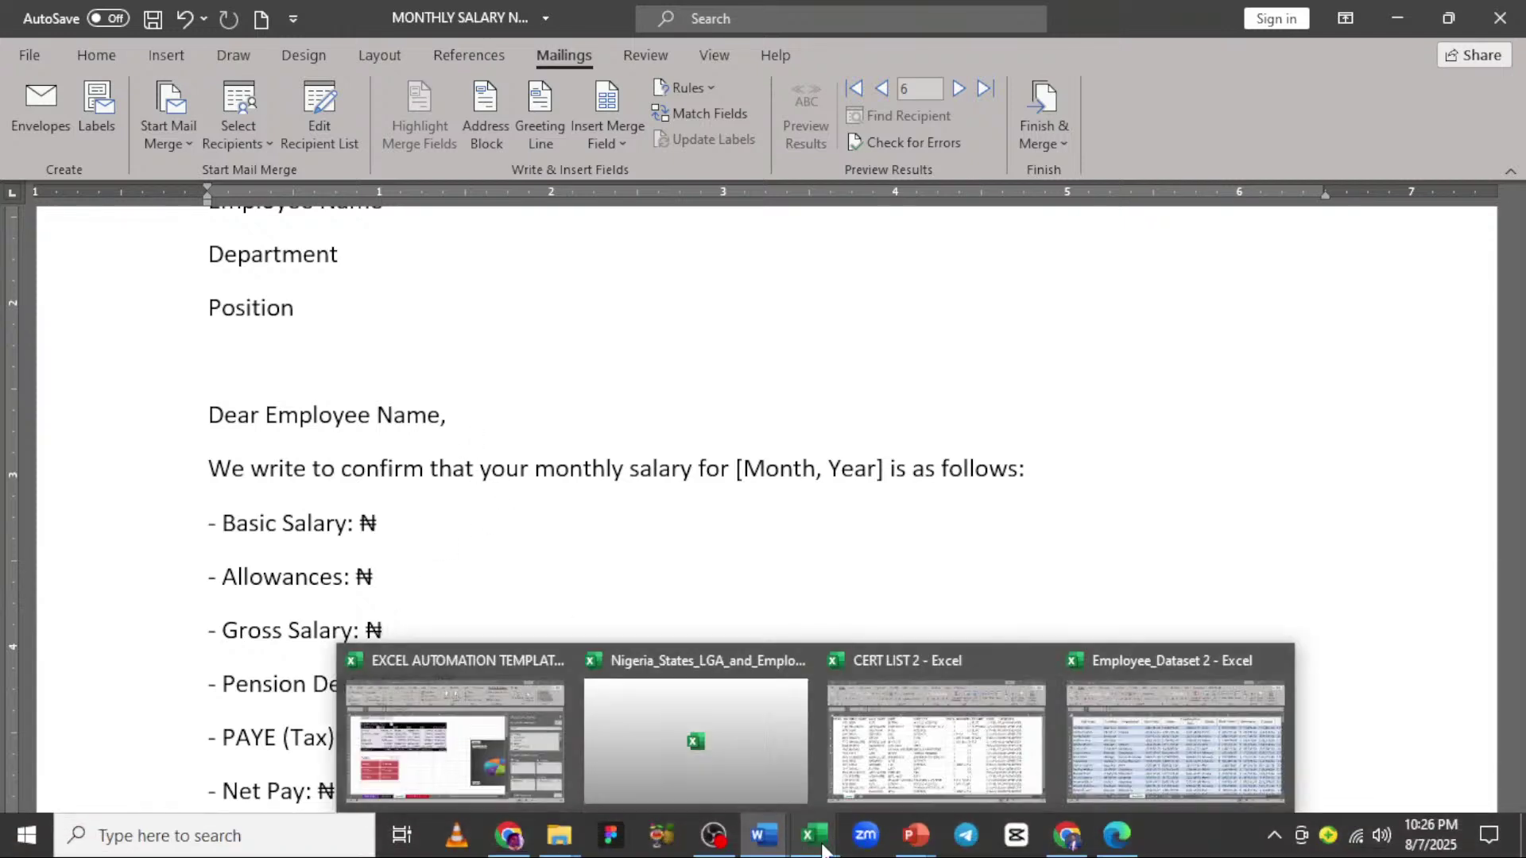
left_click(1130, 737)
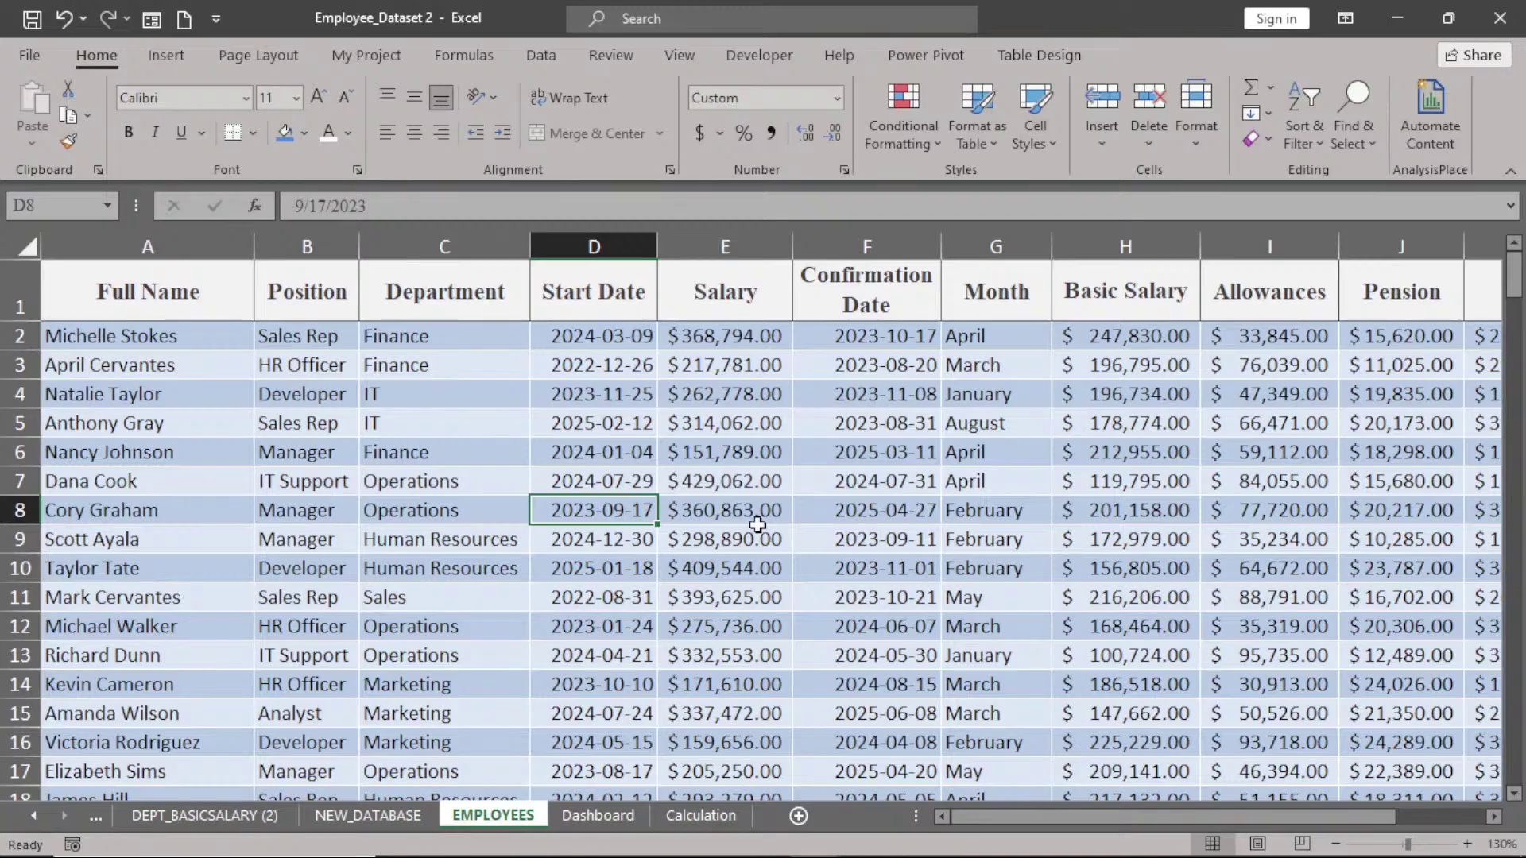
left_click(794, 503)
left_click_drag(1176, 813, 1133, 805)
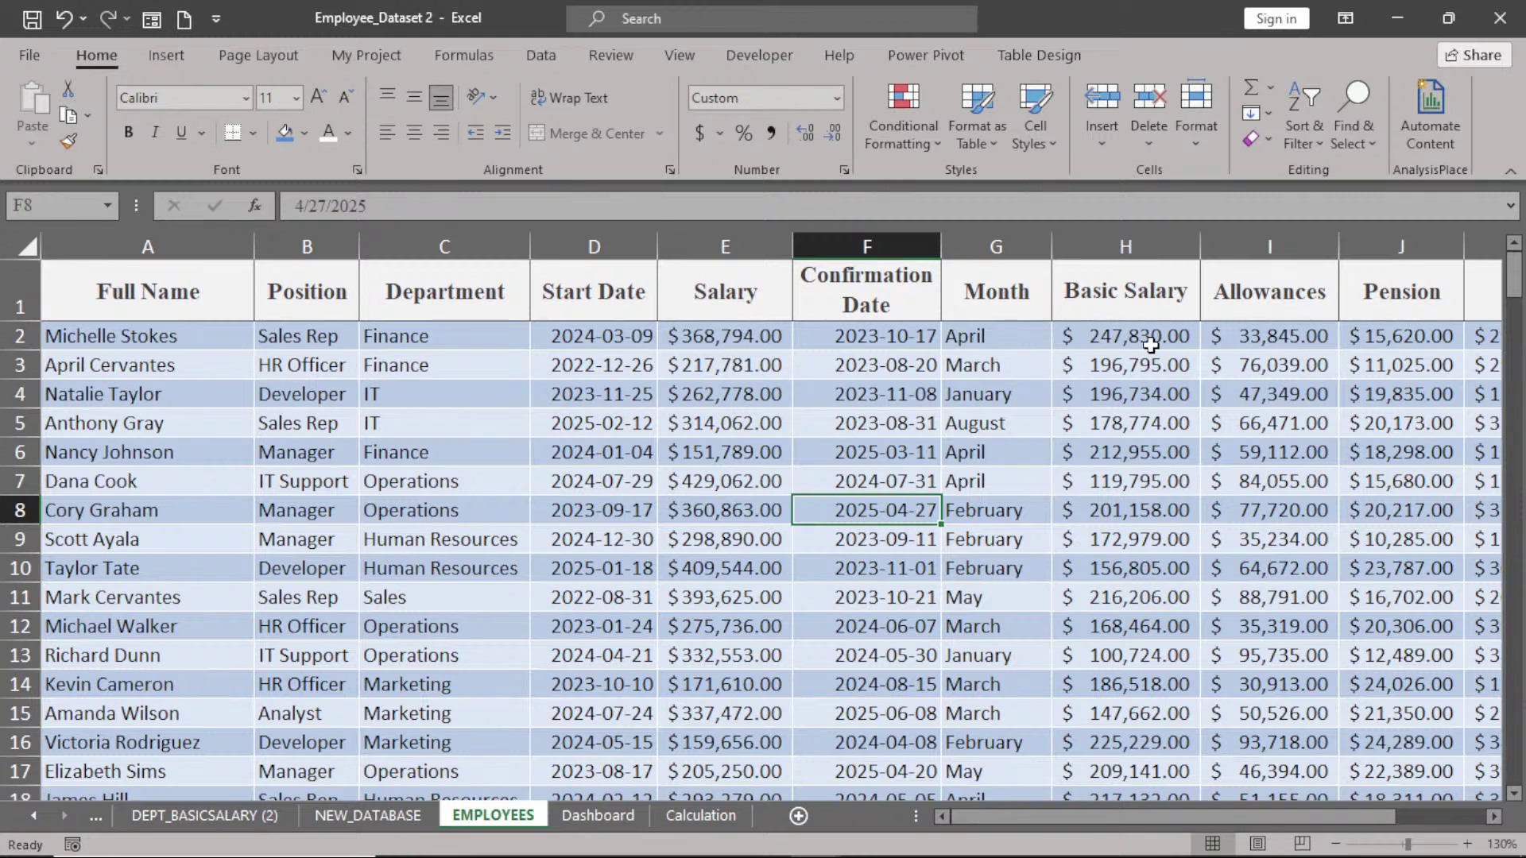
left_click(1259, 336)
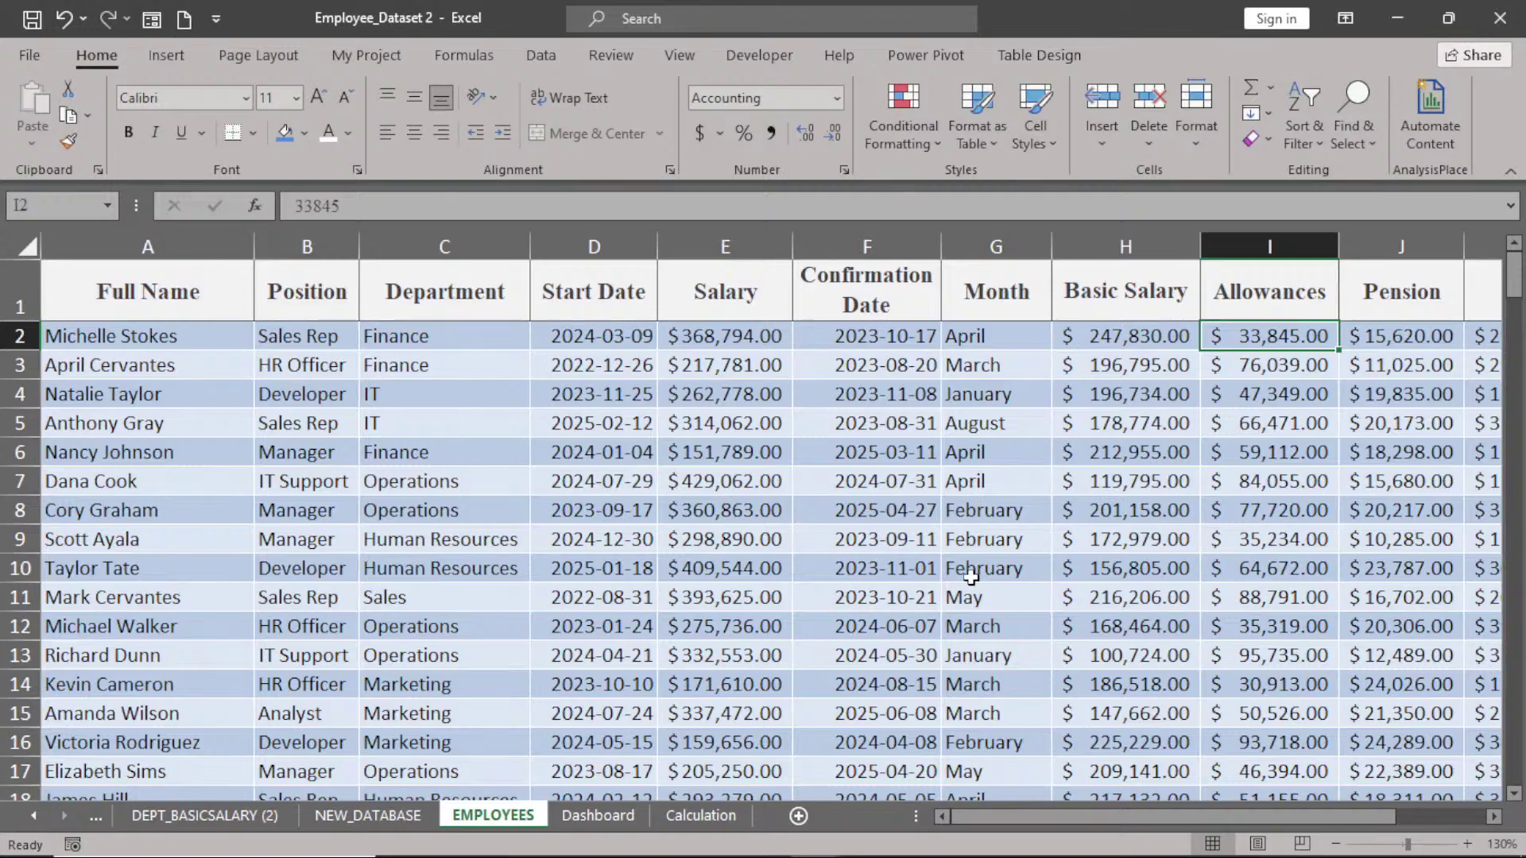
- Switch back to the salary letter in Word and open Employee_Dataset 2 from the Desktop as the existing recipient list
mouse_move(737, 847)
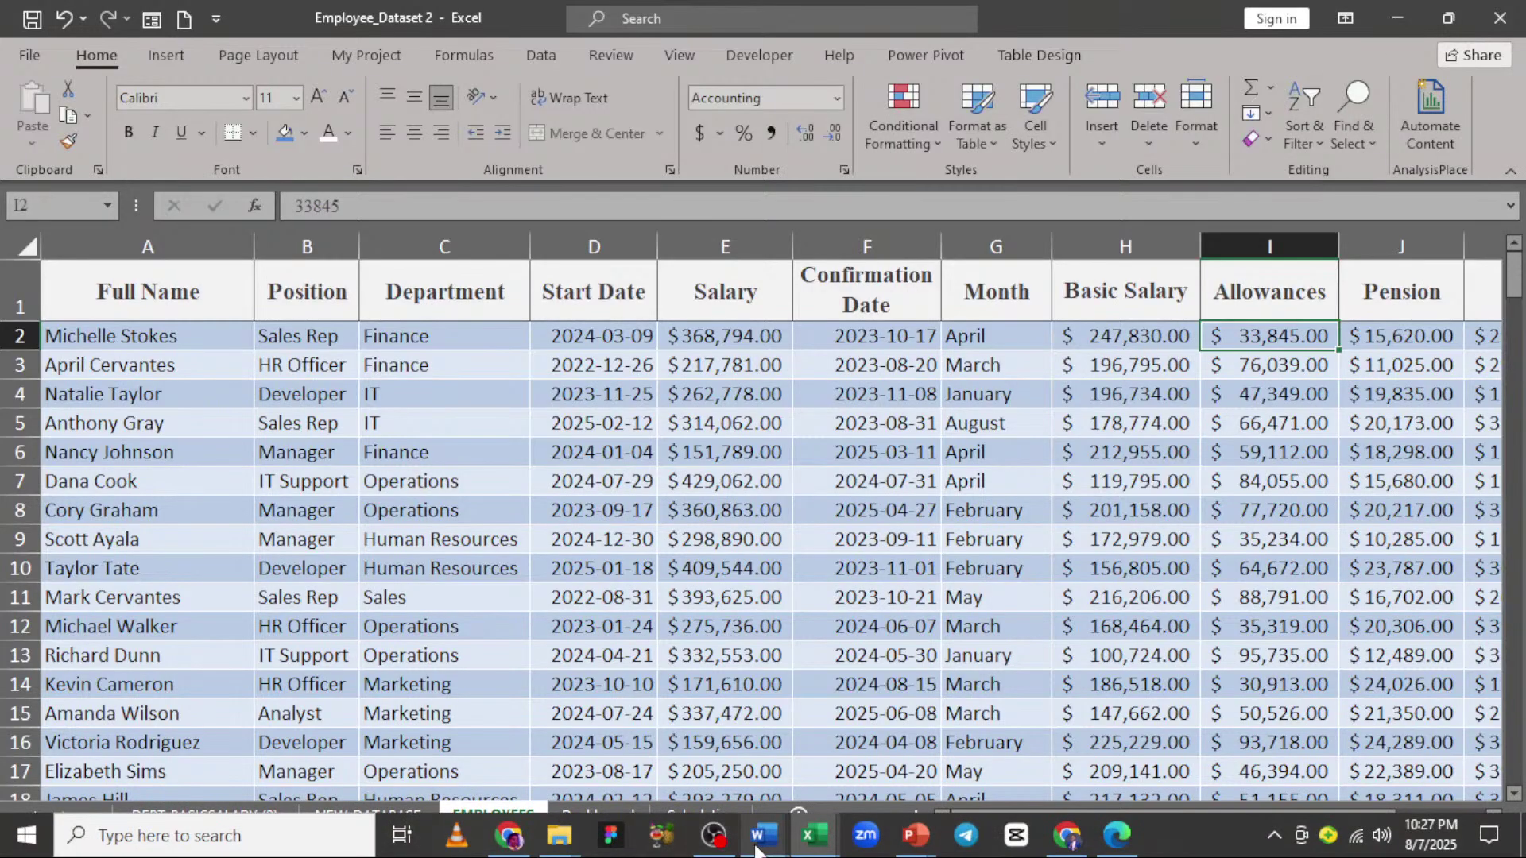
left_click(800, 761)
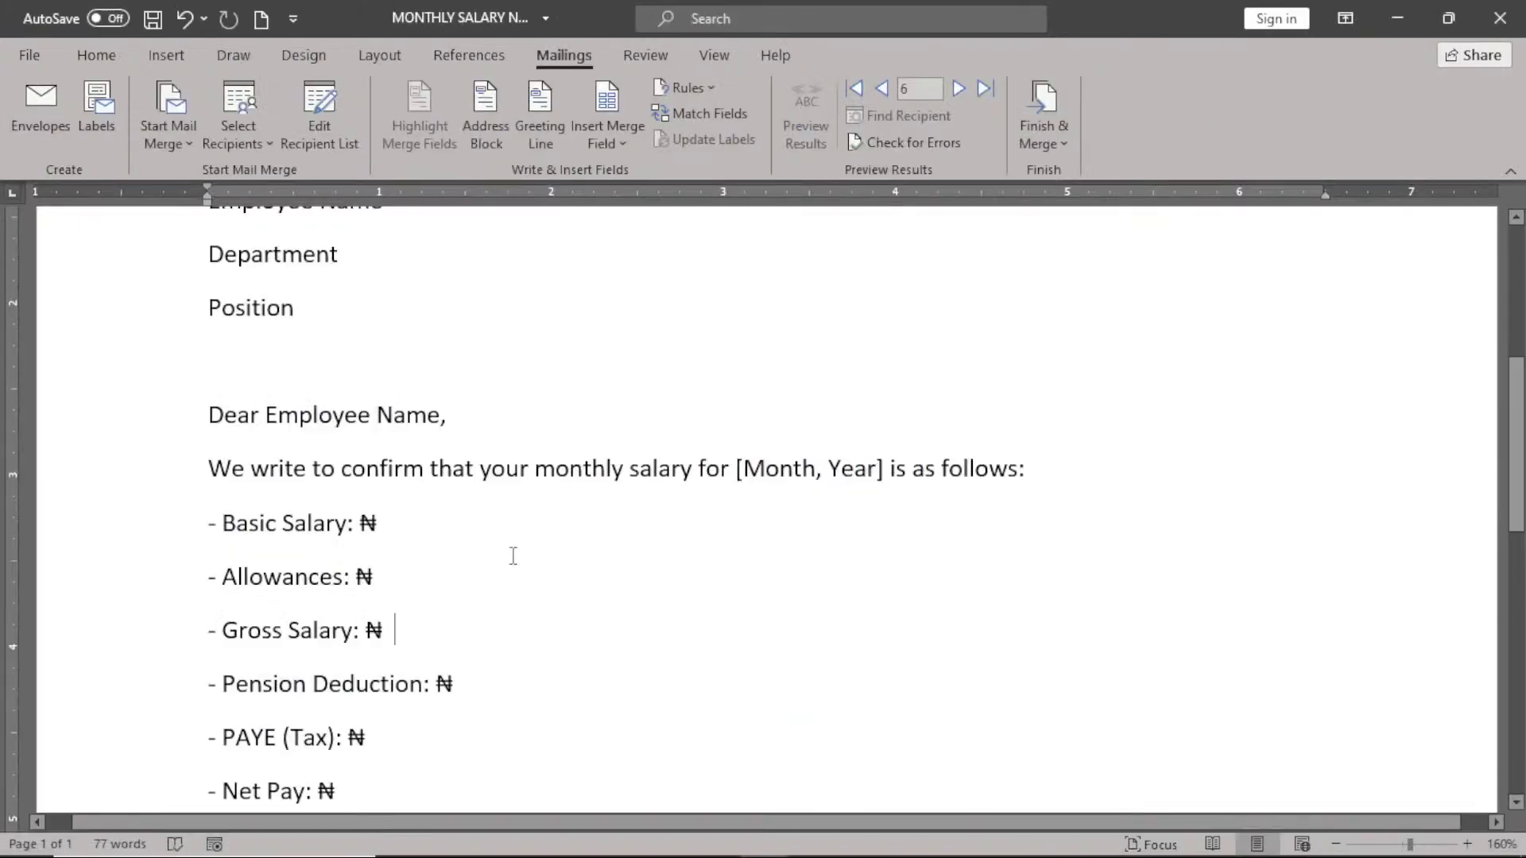
scroll(1514, 411, "up", 5)
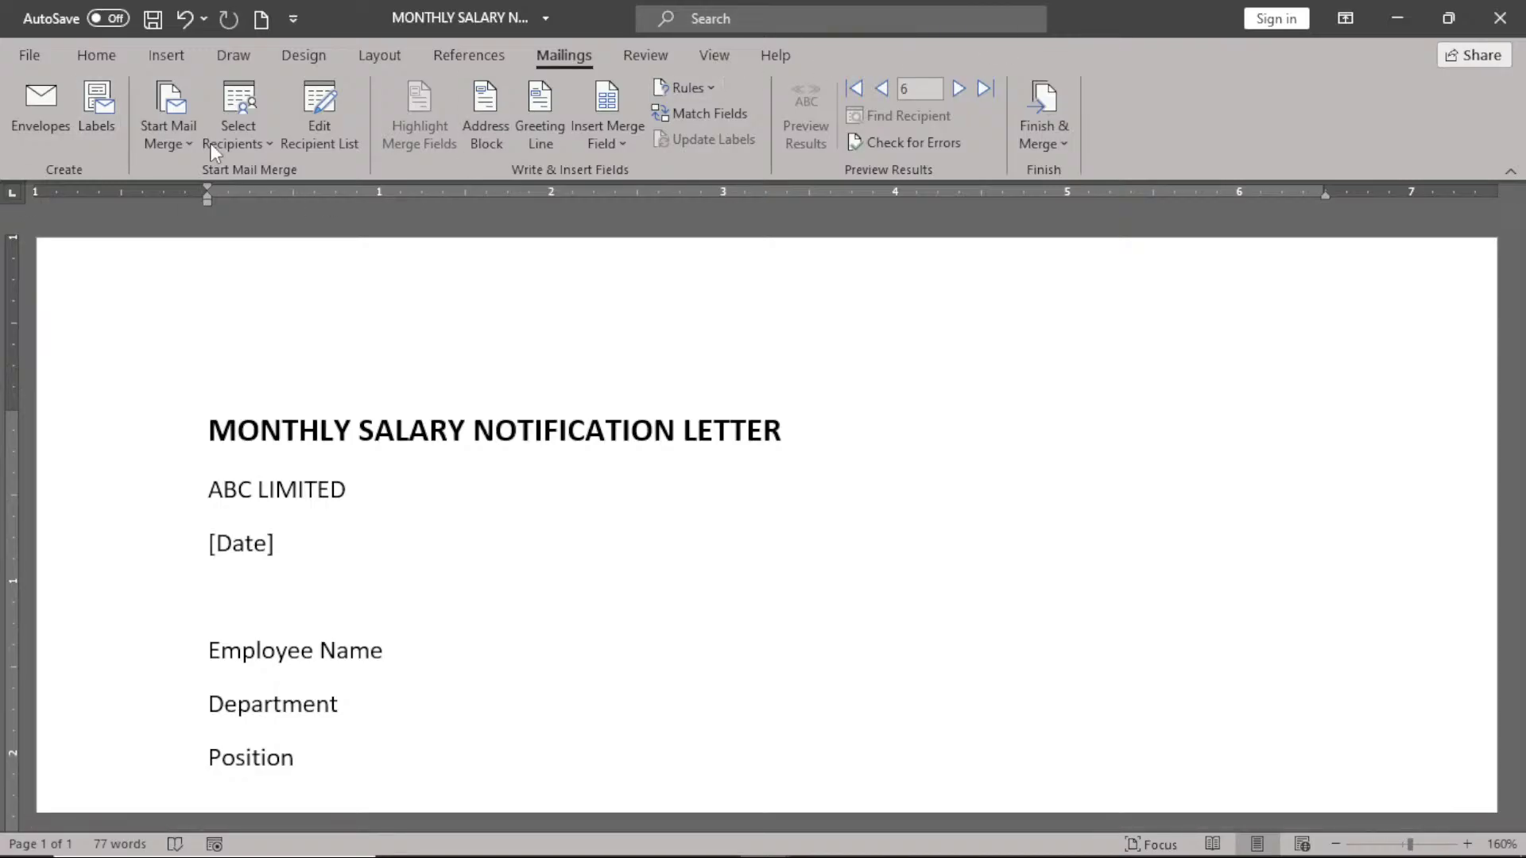
left_click(236, 143)
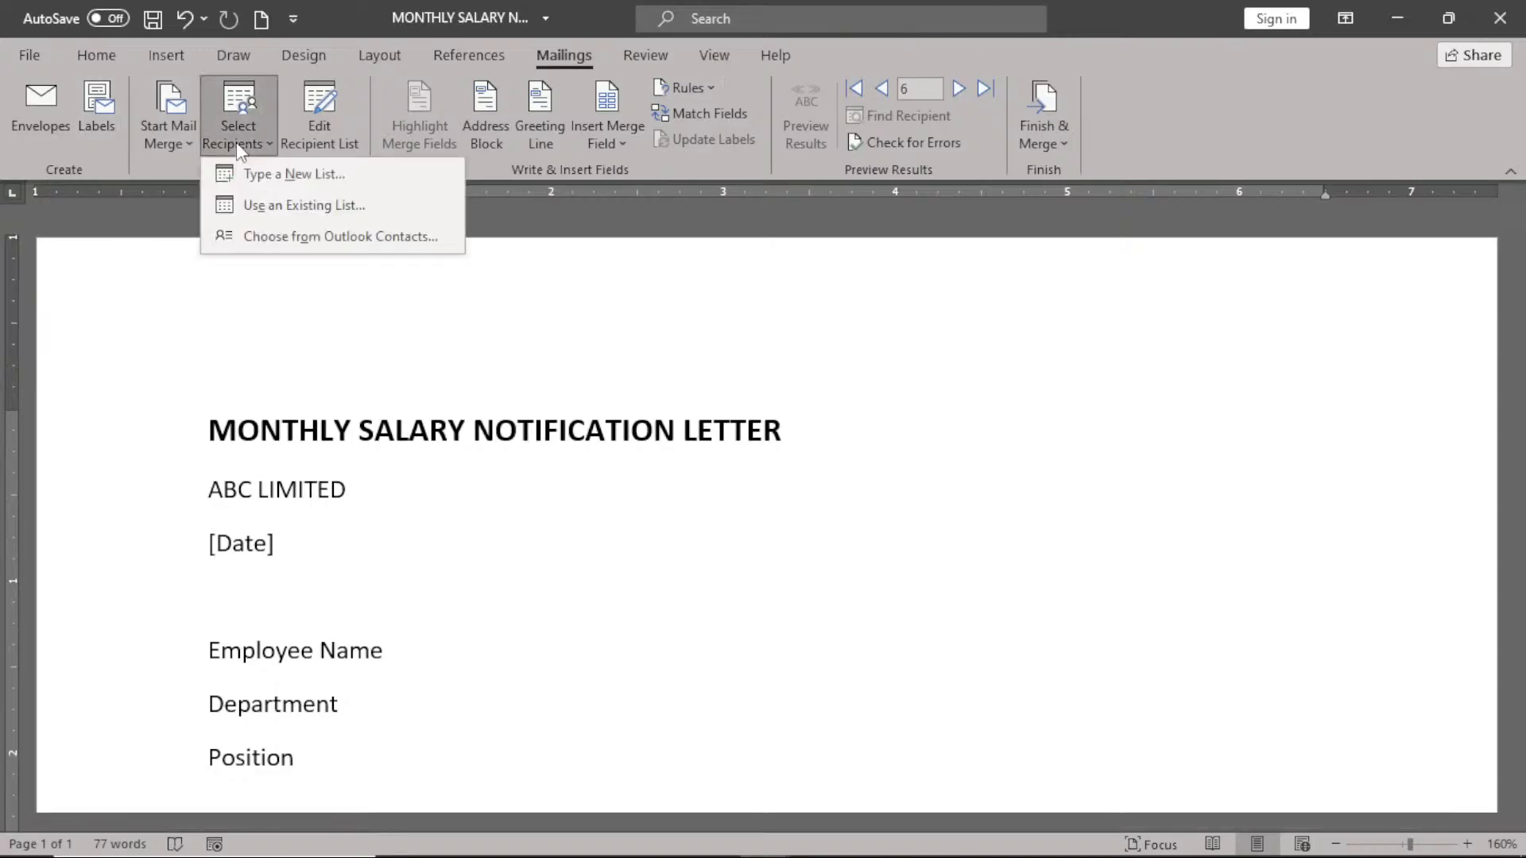
left_click(261, 209)
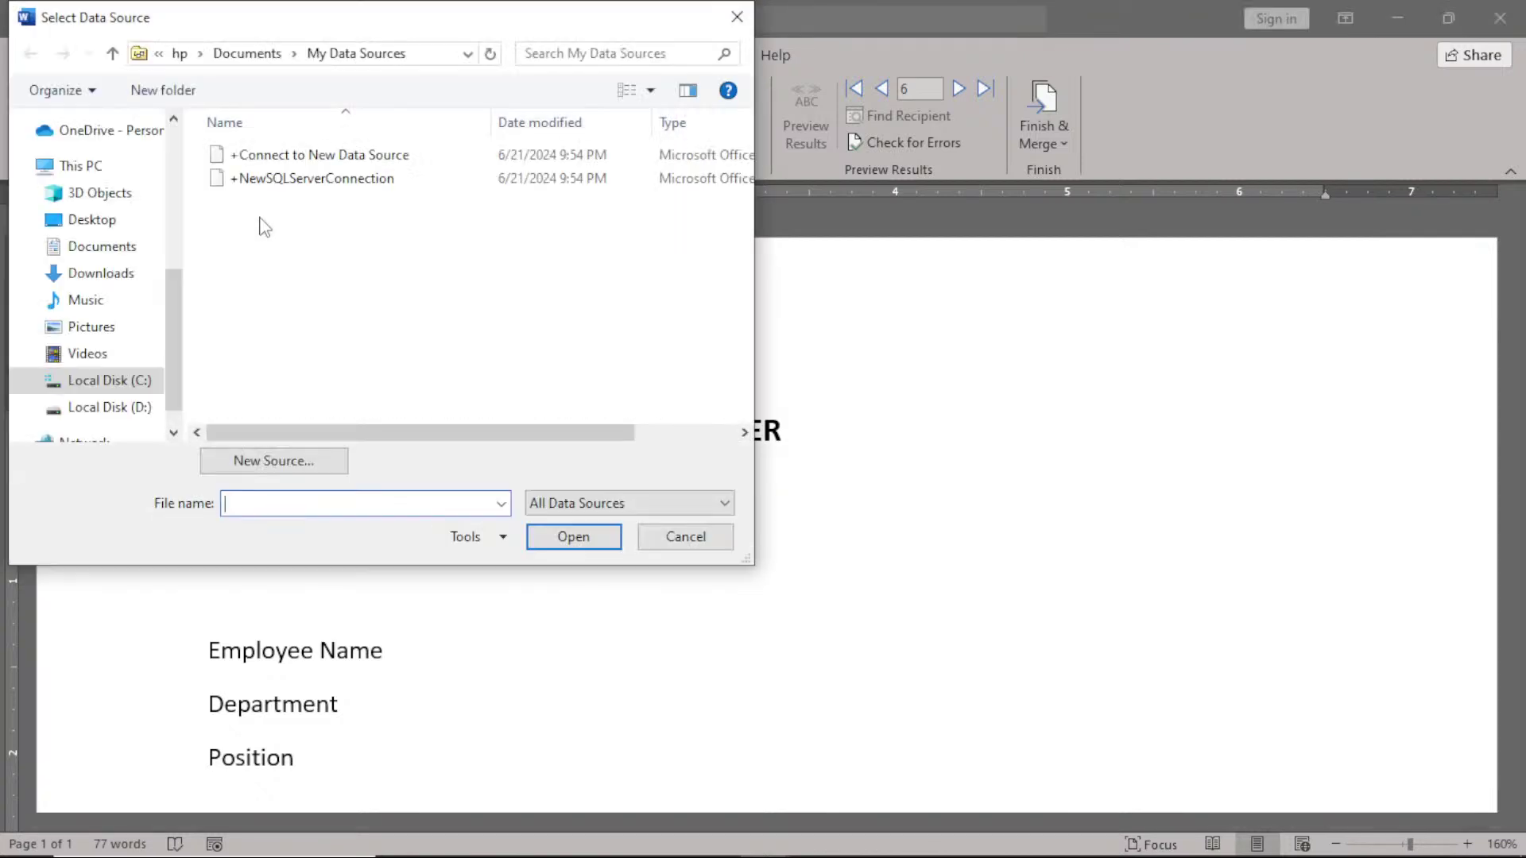
left_click(87, 224)
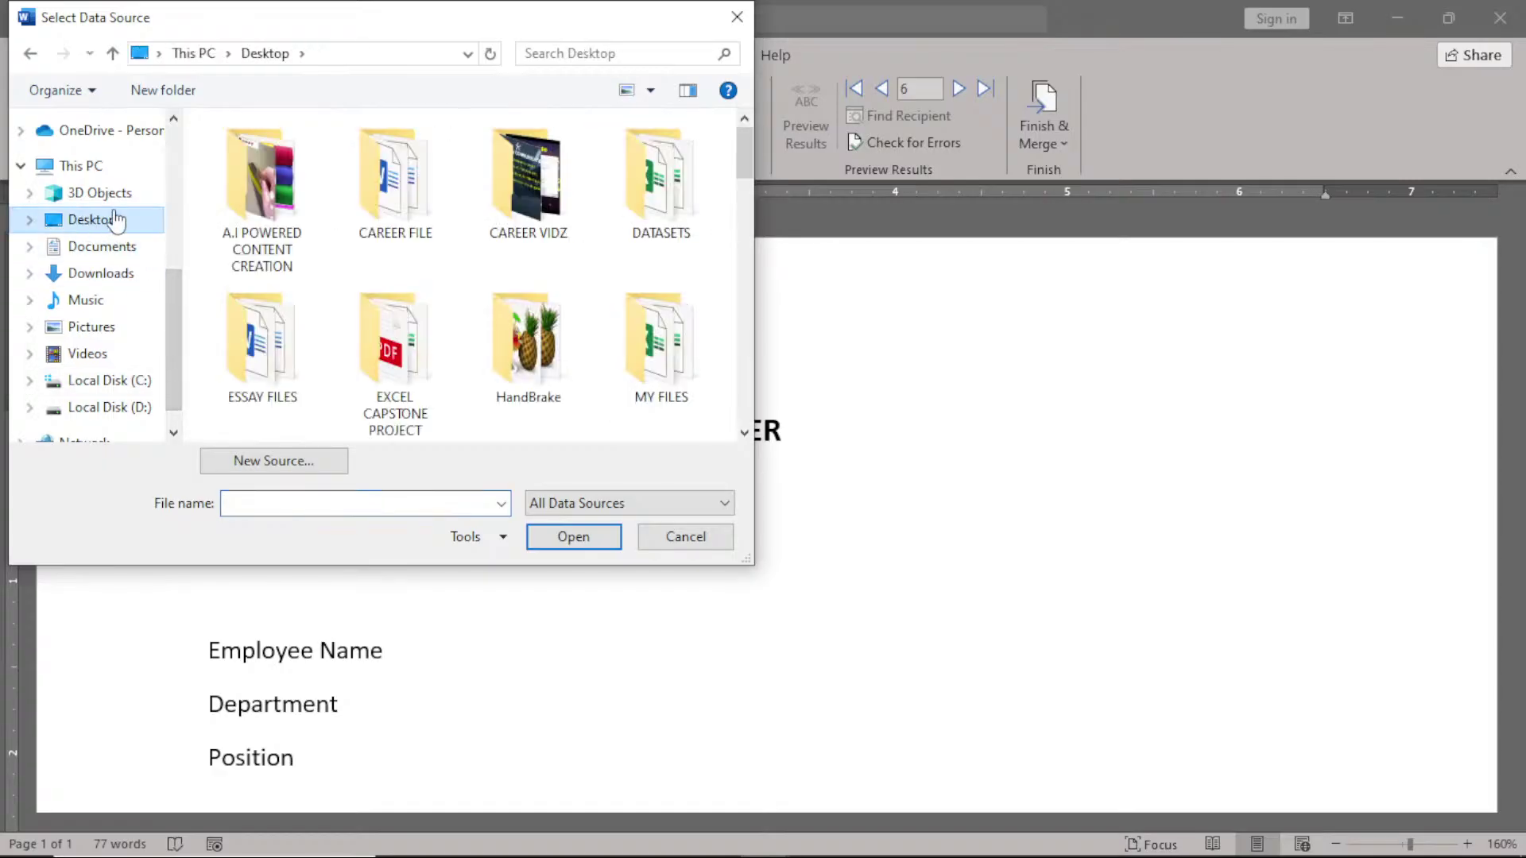
left_click_drag(746, 155, 751, 279)
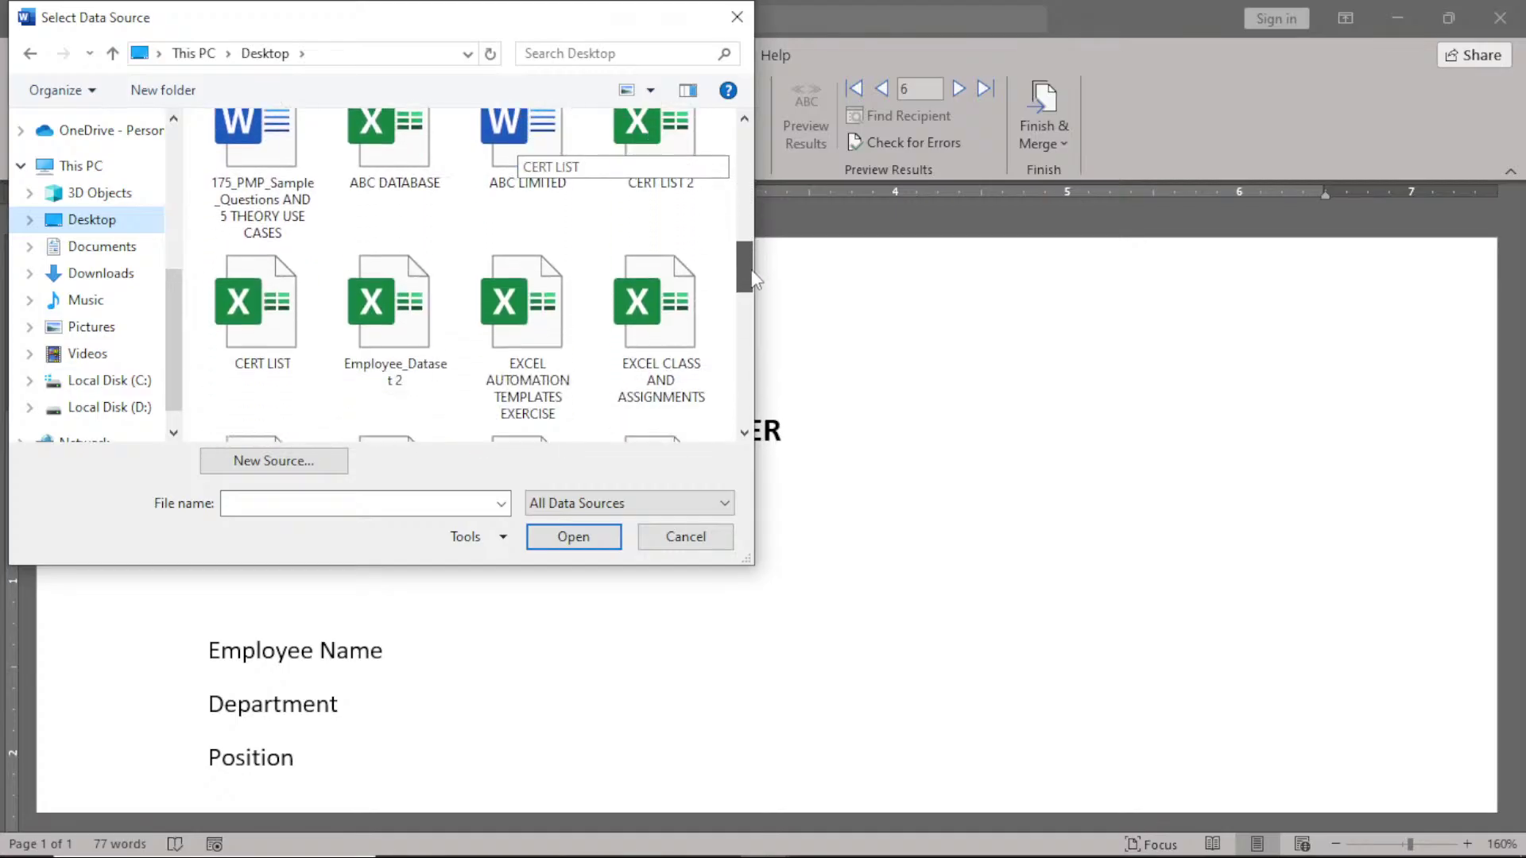
left_click(391, 359)
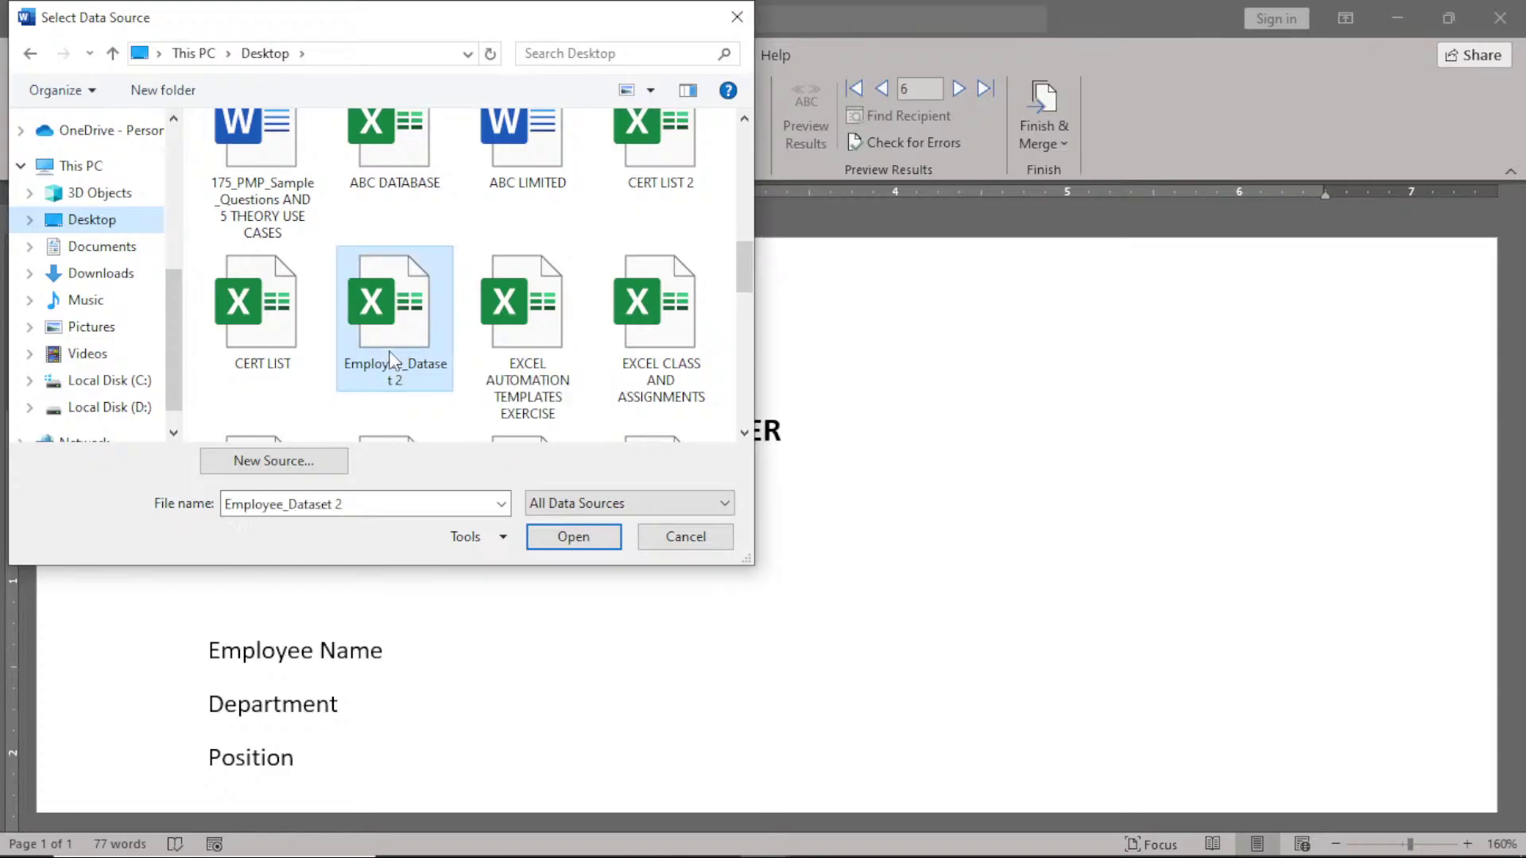
left_click(573, 537)
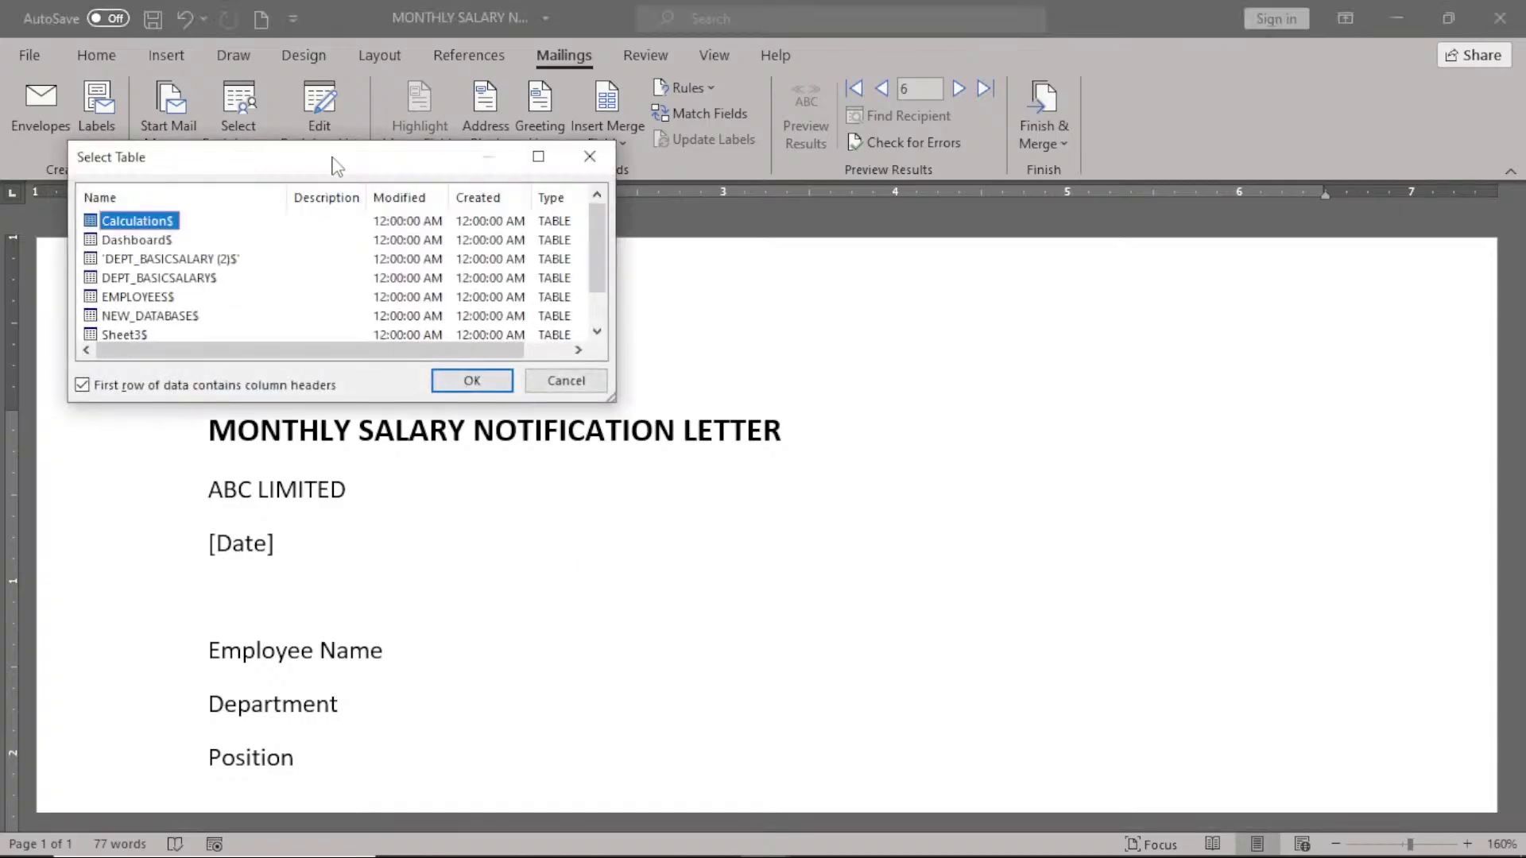
- Choose the EMPLOYEES$ table as the mail merge source, keeping its first row as column headers
left_click_drag(335, 164, 865, 276)
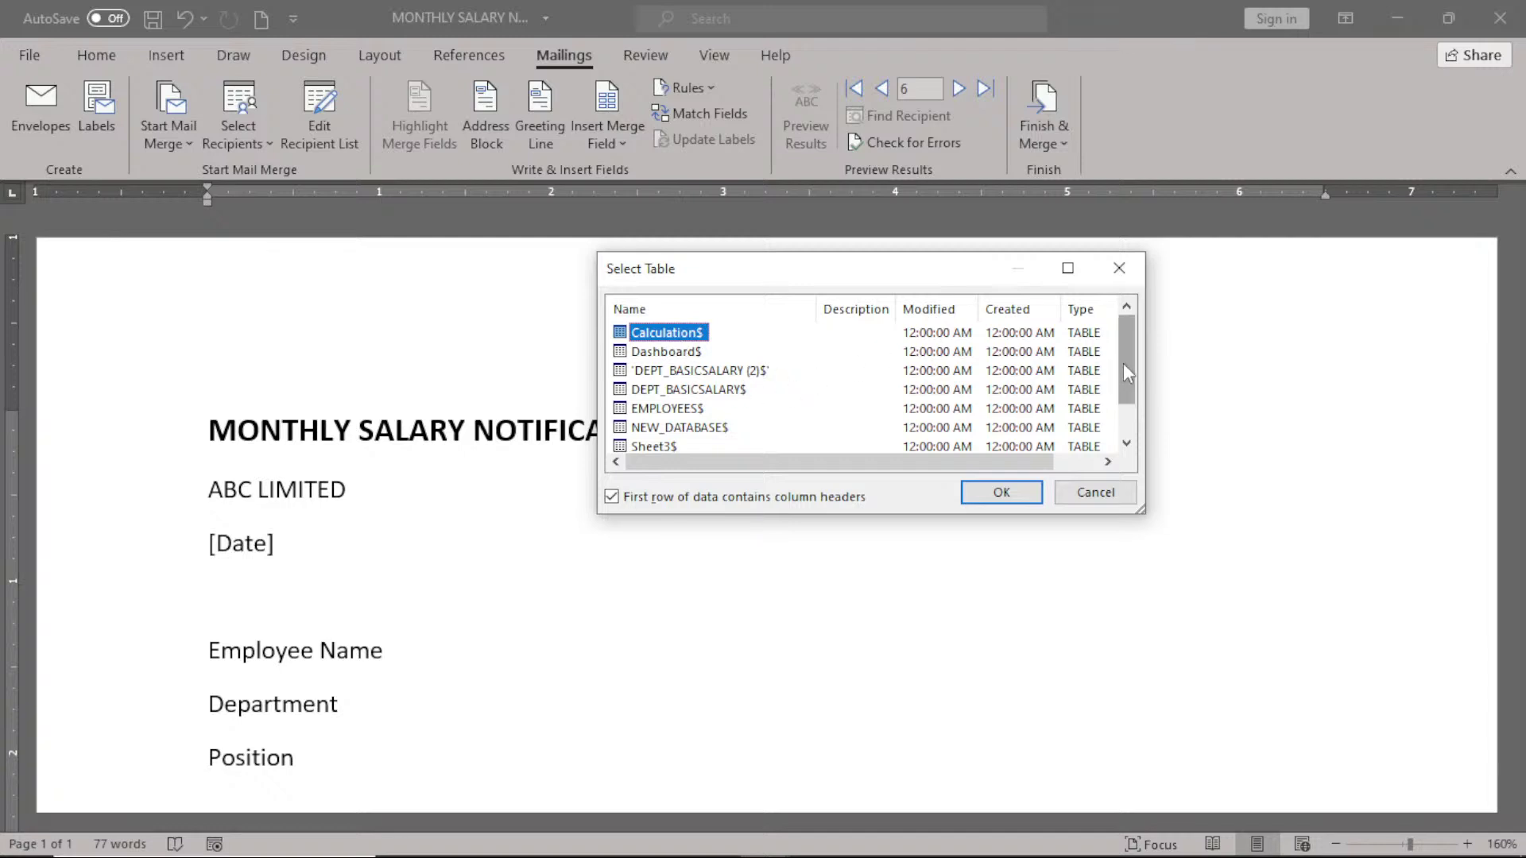
left_click(675, 409)
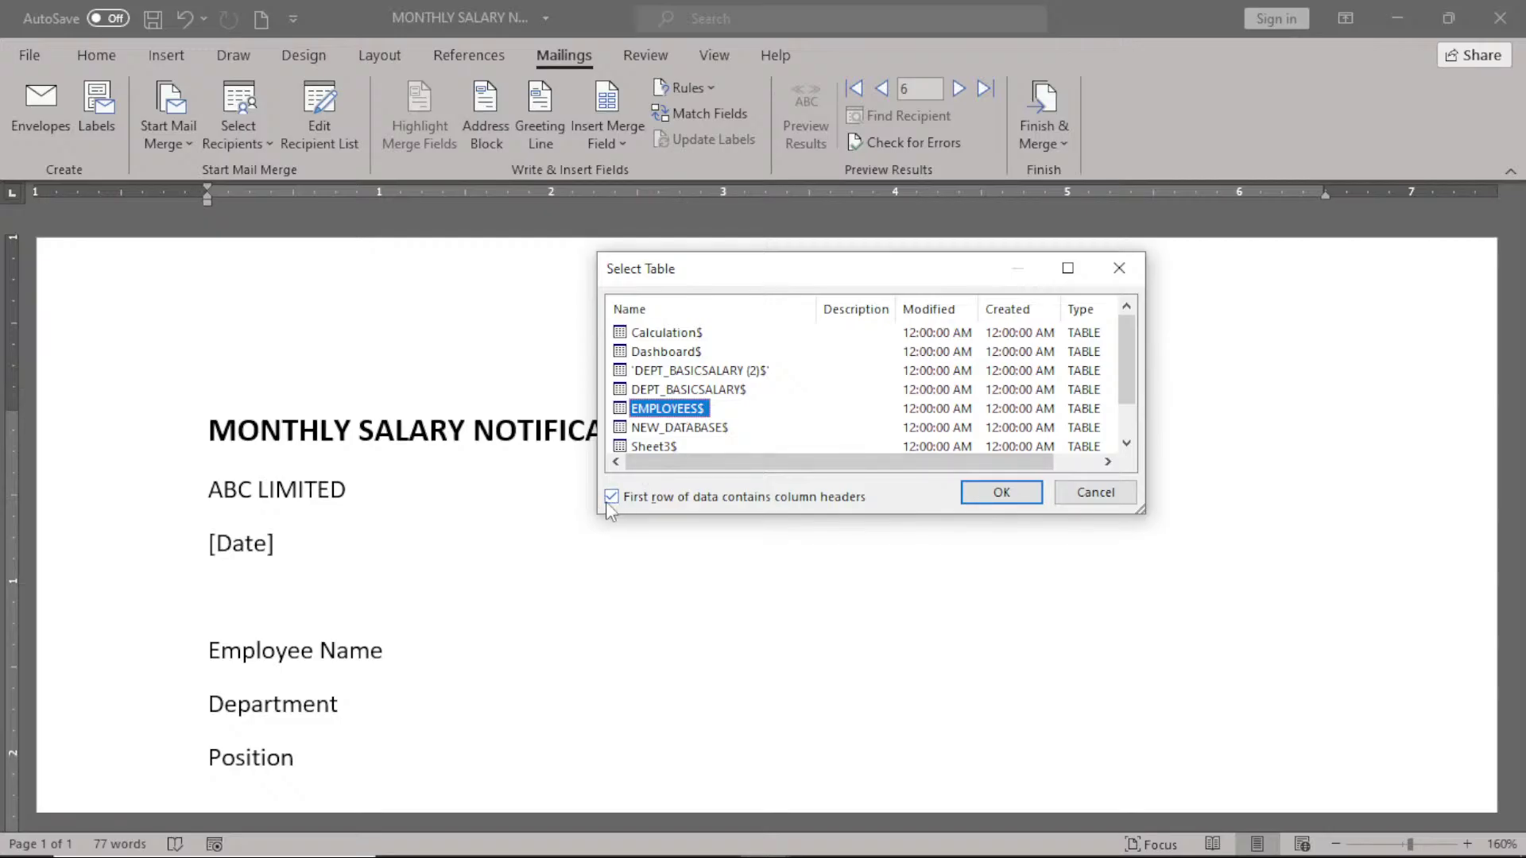
left_click(998, 492)
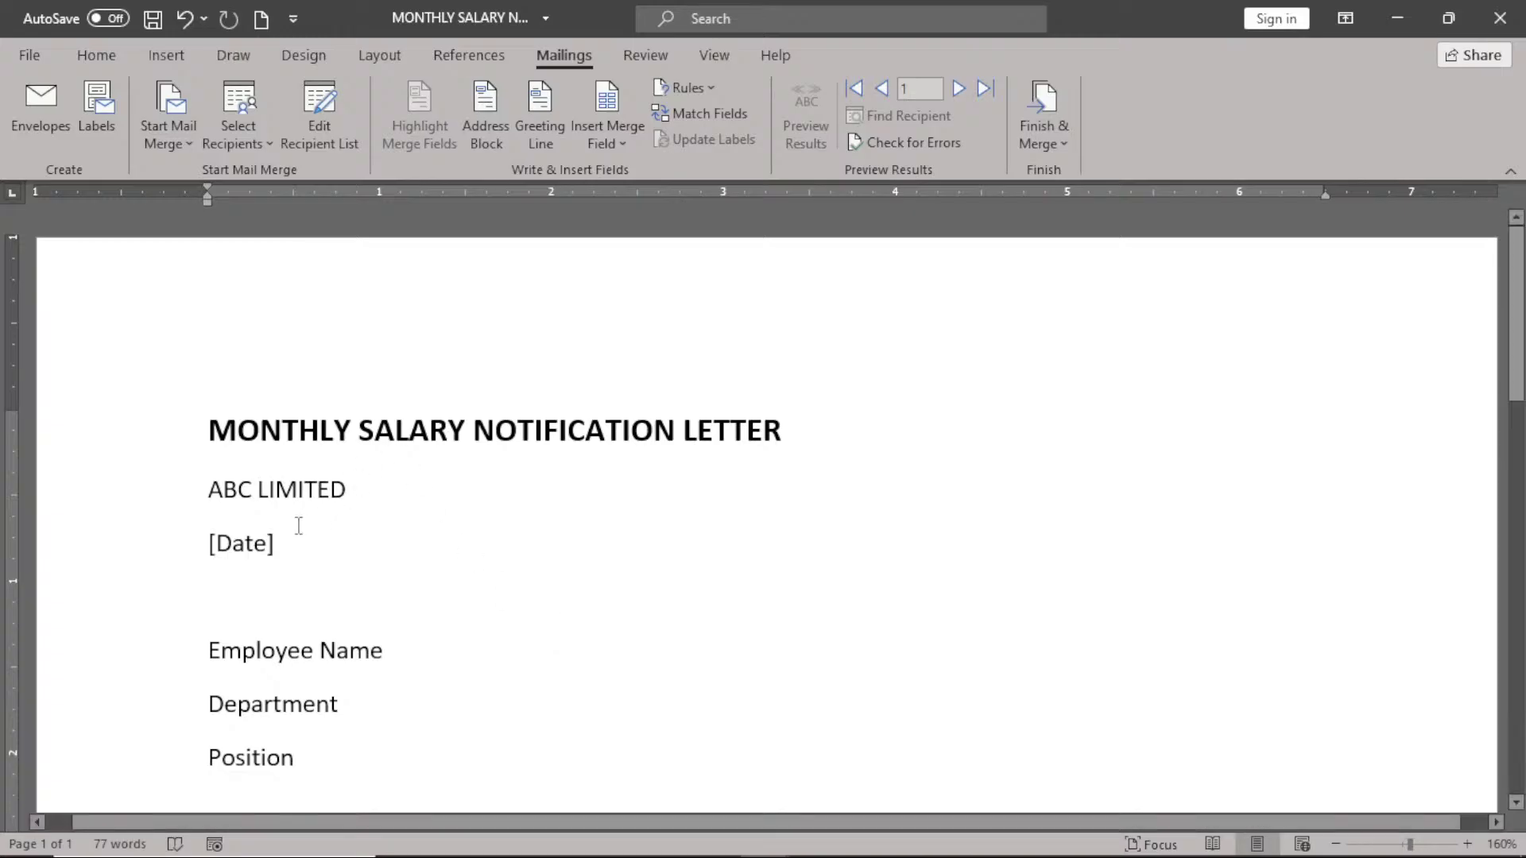
- Replace the [Date] placeholder below ABC LIMITED with 07/08/2025
left_click(271, 542)
key("BackSpace")
key("BackSpace")
key("BackSpace")
key("BackSpace")
key("BackSpace")
key("BackSpace")
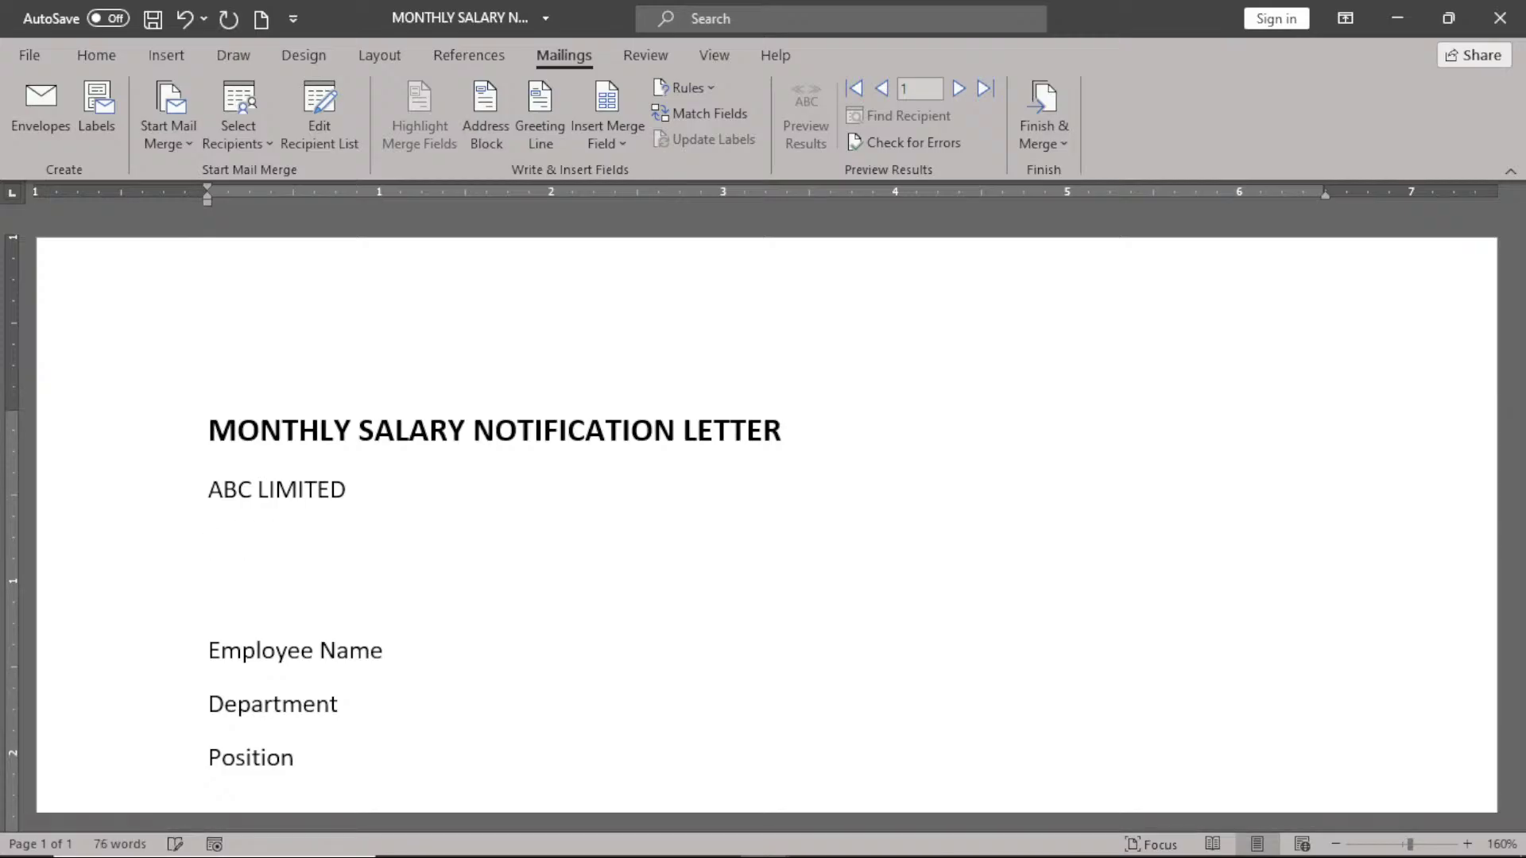
type("07/08/2025")
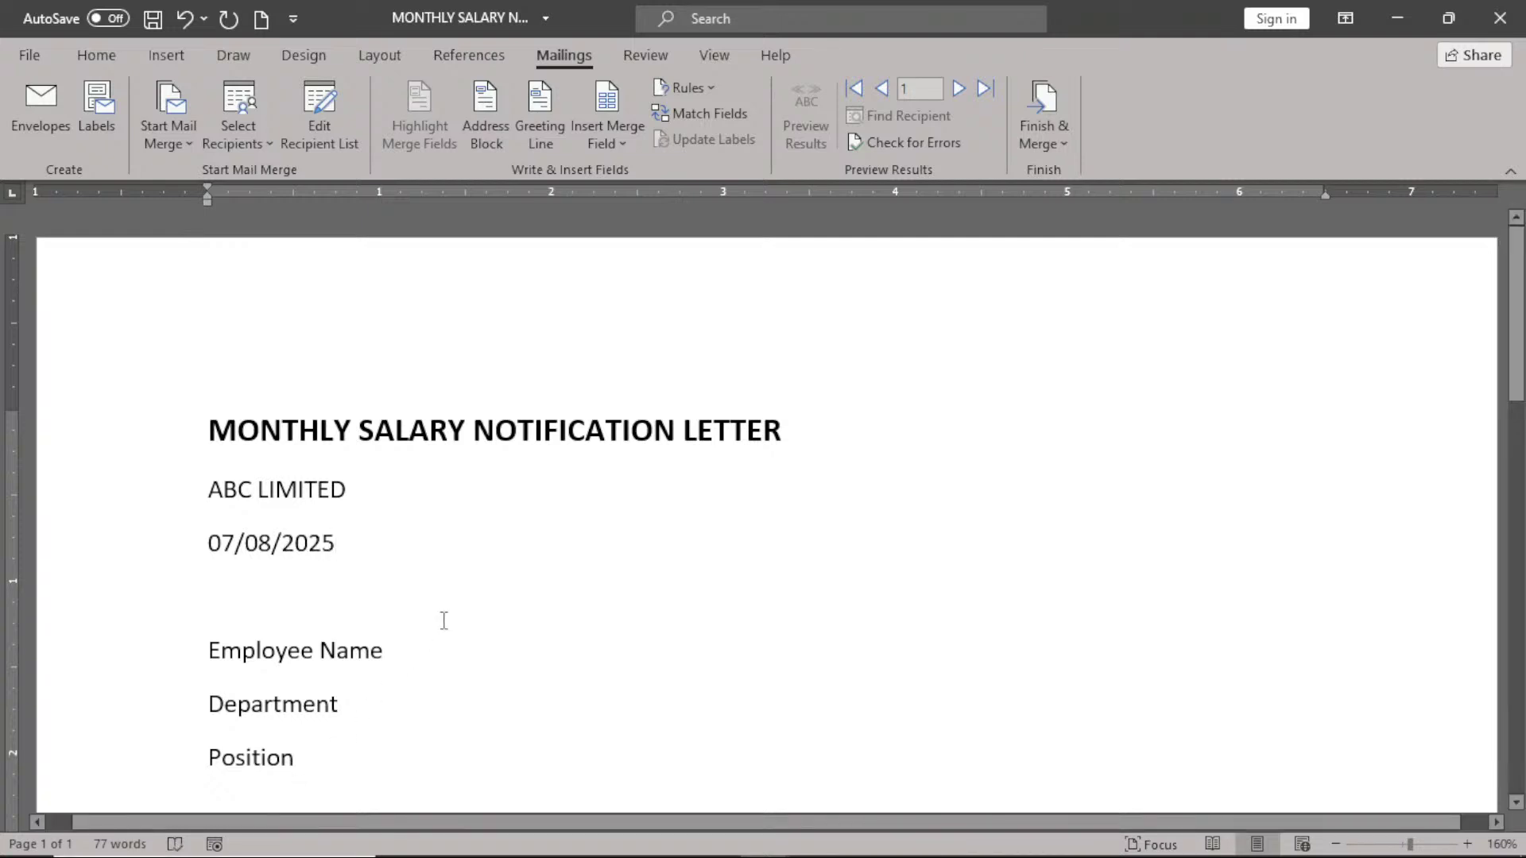
- Replace the Employee Name line above Department with the Full_Name merge field, switch off the results preview, and put Department back on its own line
left_click(385, 656)
left_click_drag(386, 656, 205, 658)
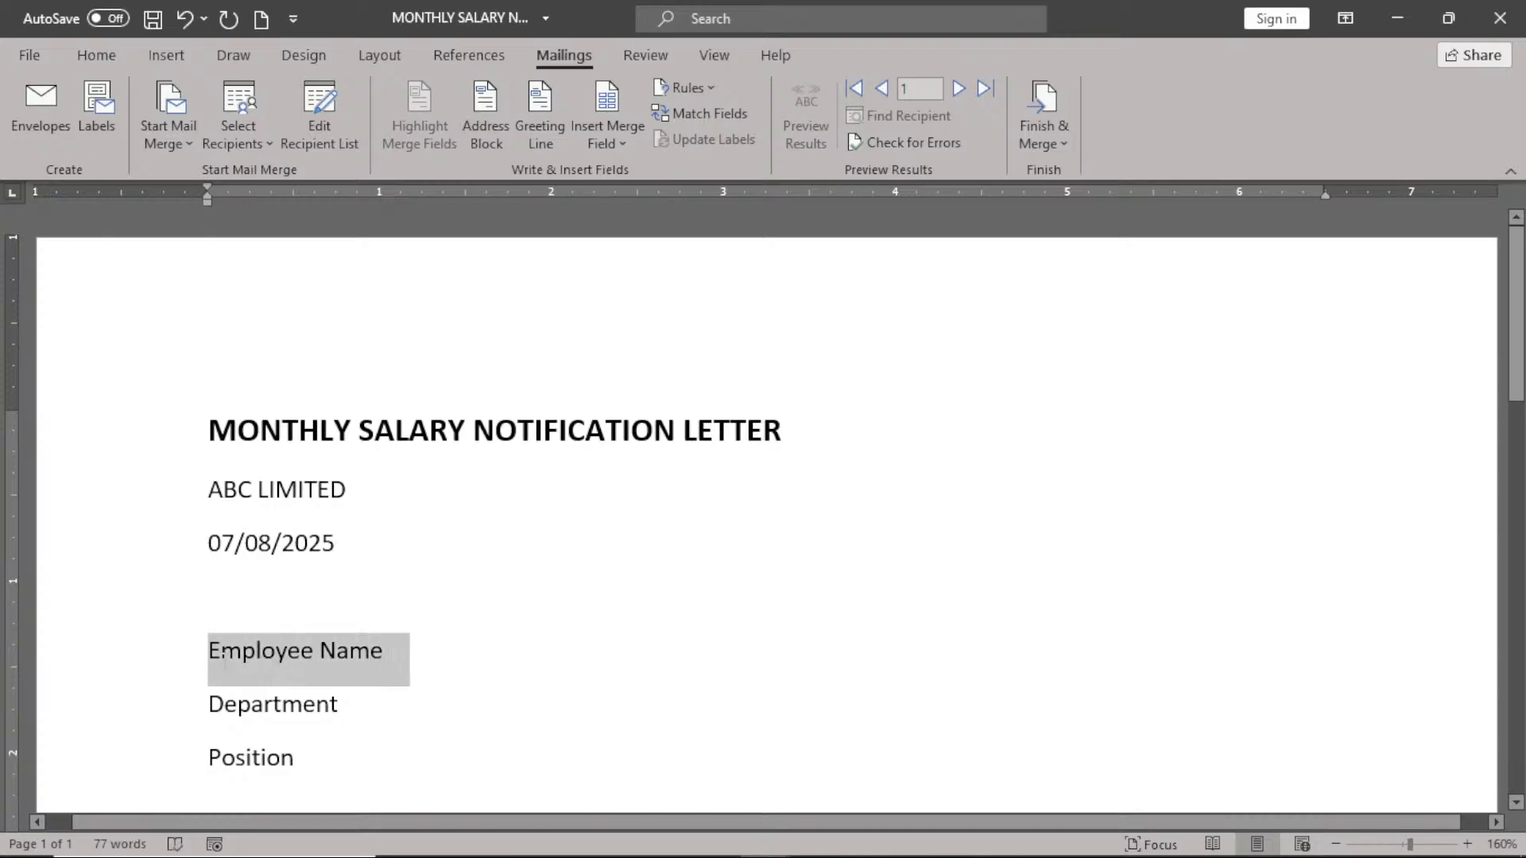
left_click(391, 666)
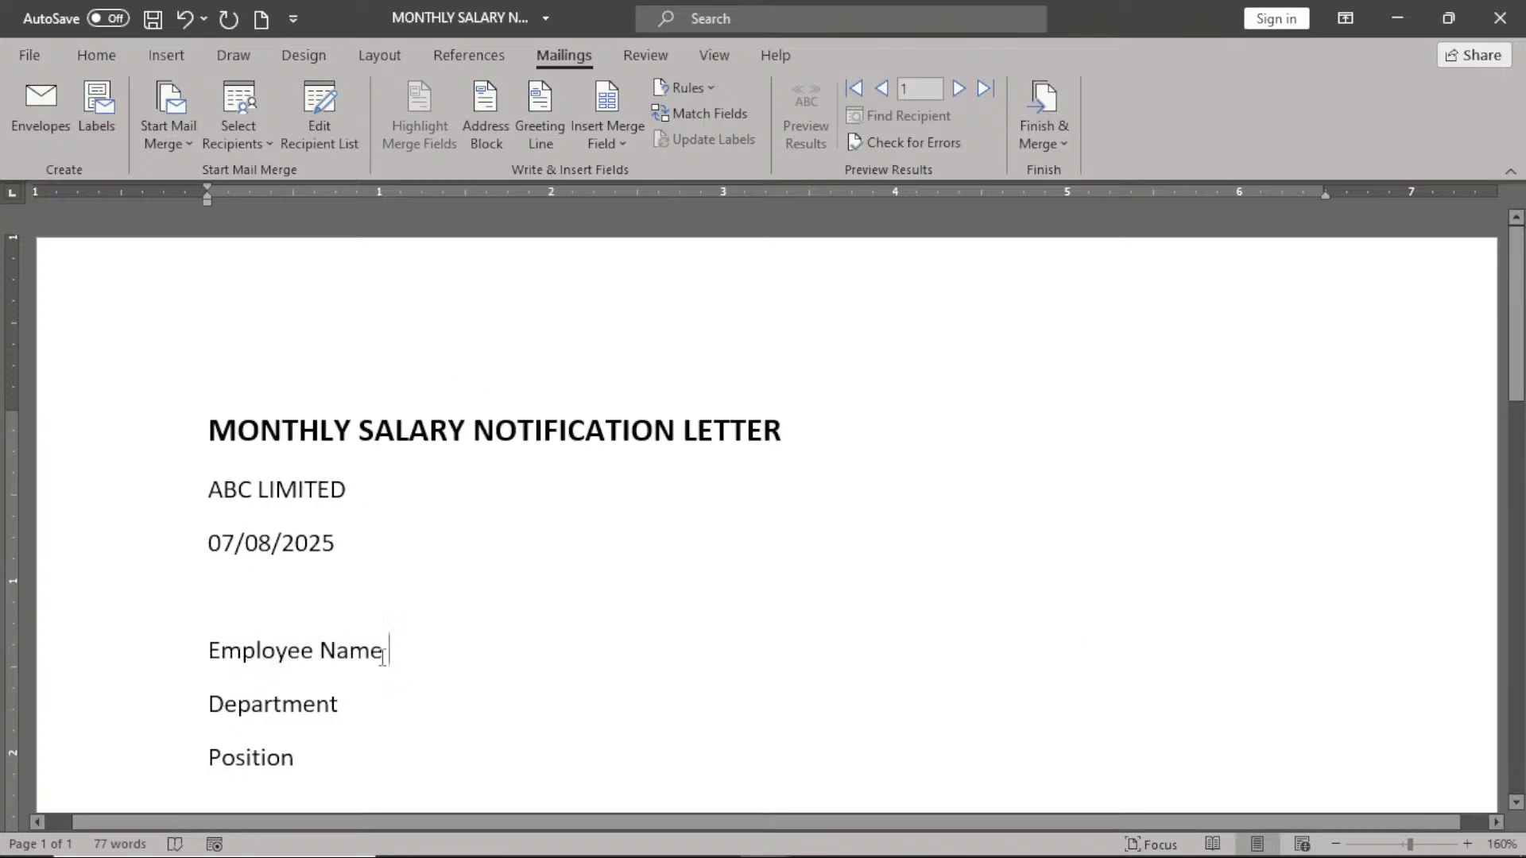
left_click_drag(391, 666, 245, 656)
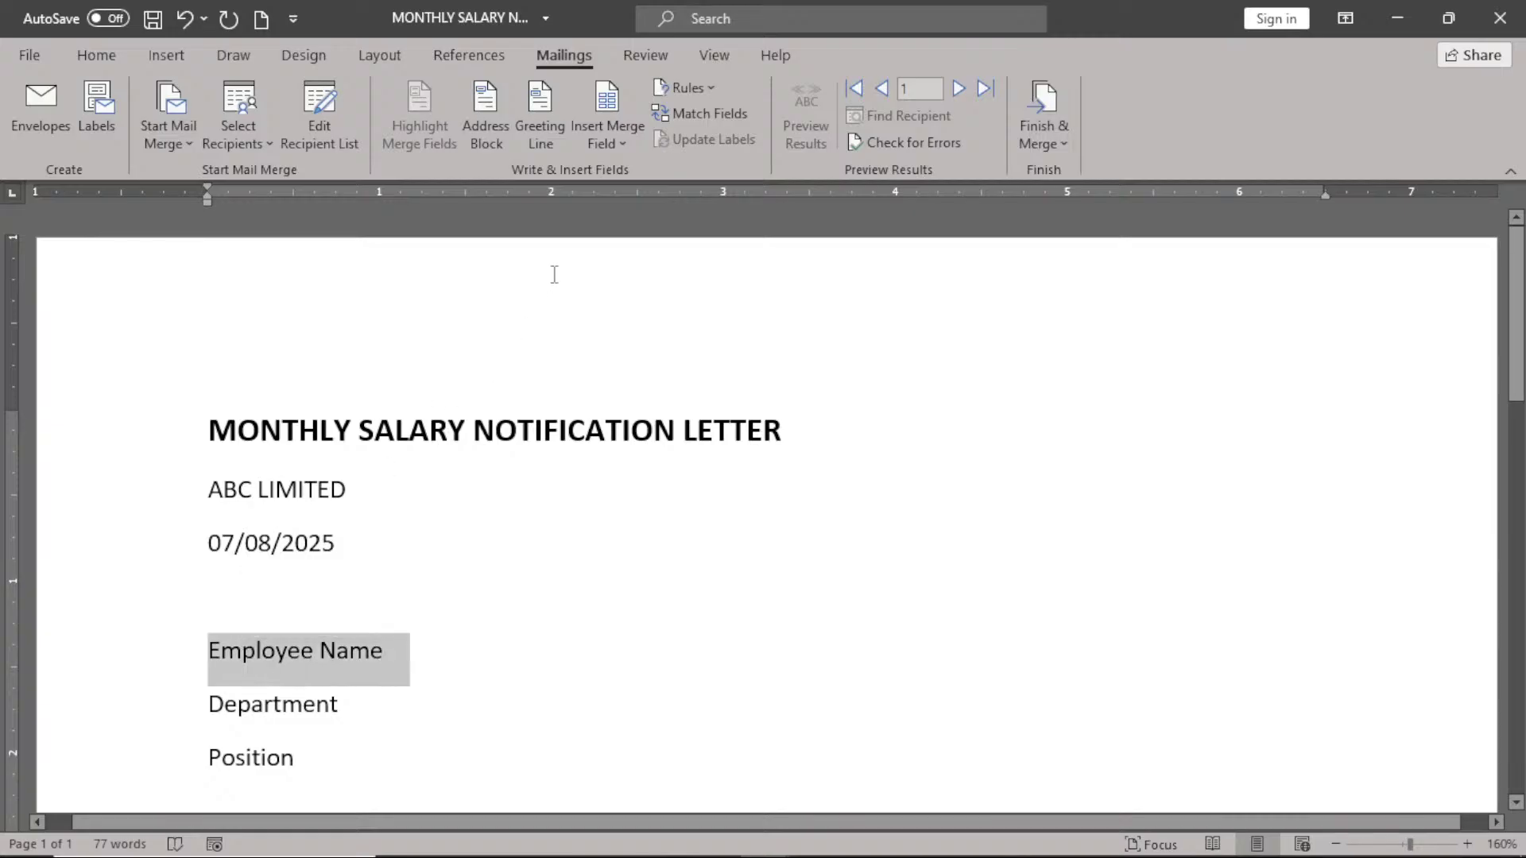
left_click(623, 142)
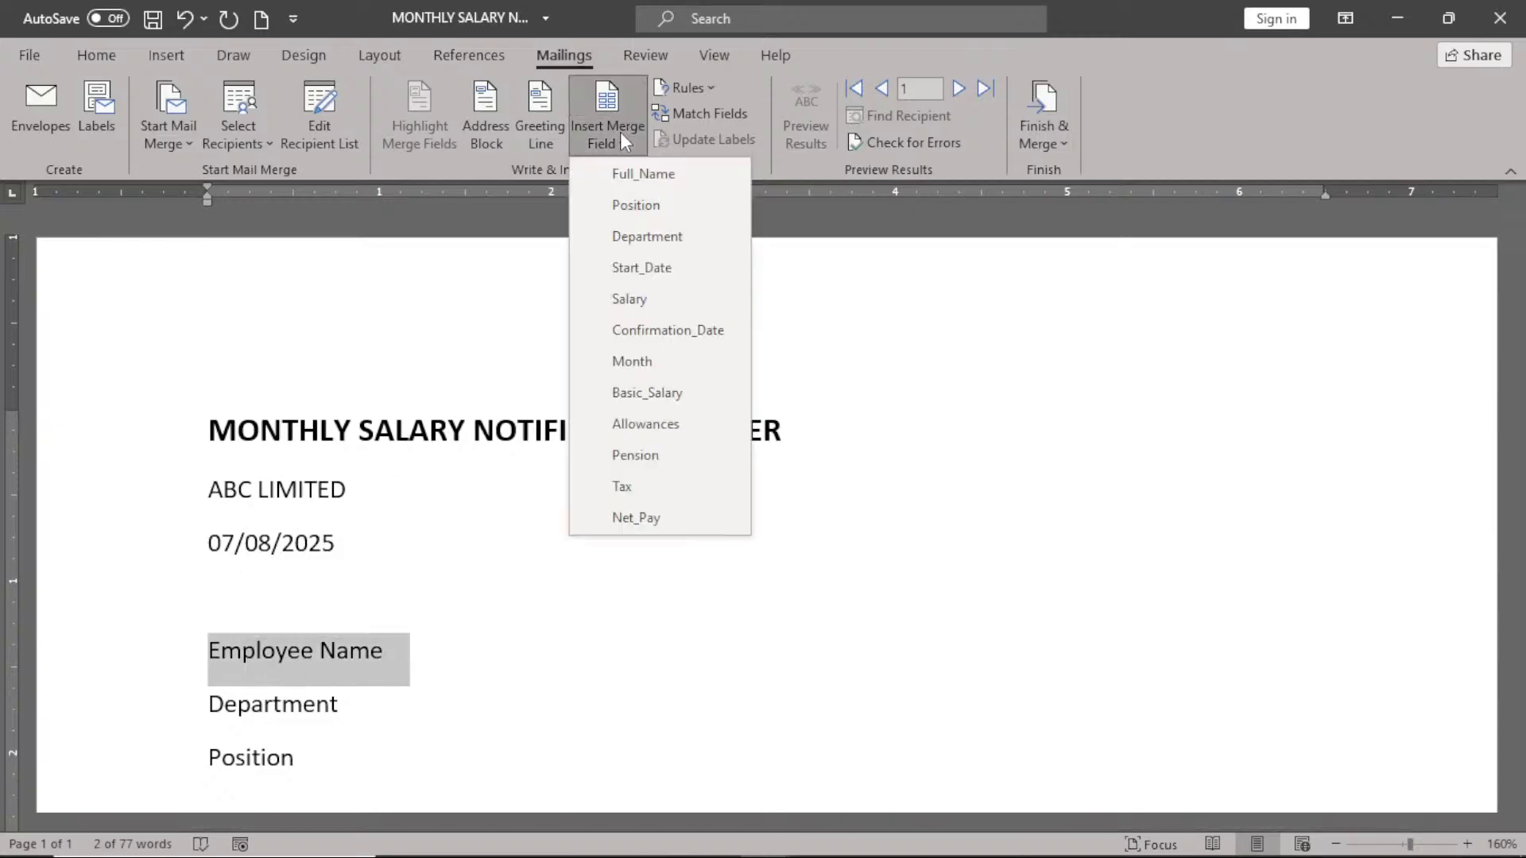
left_click(642, 173)
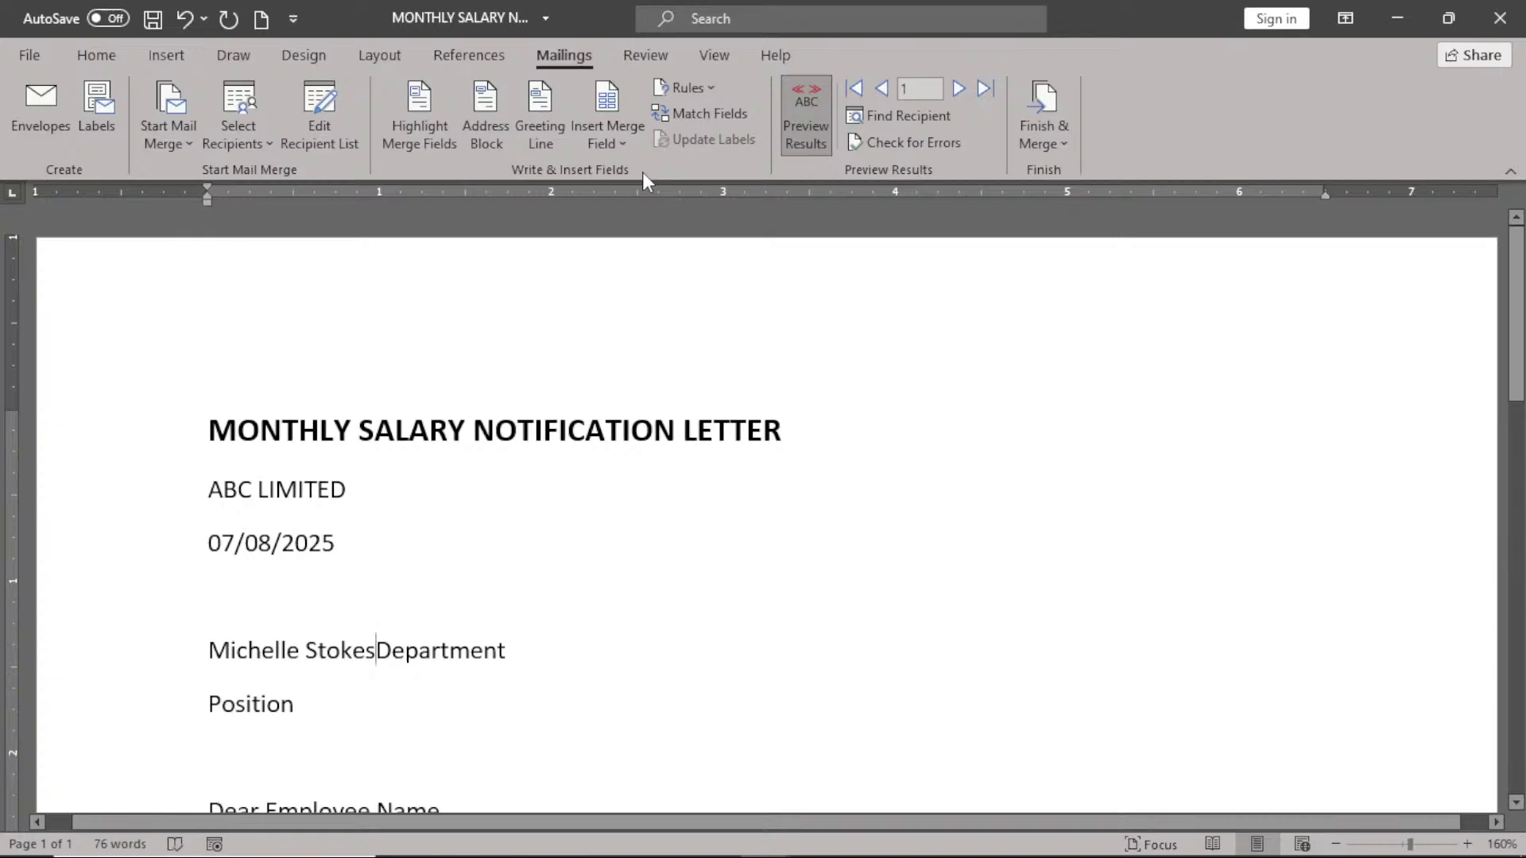
left_click(813, 139)
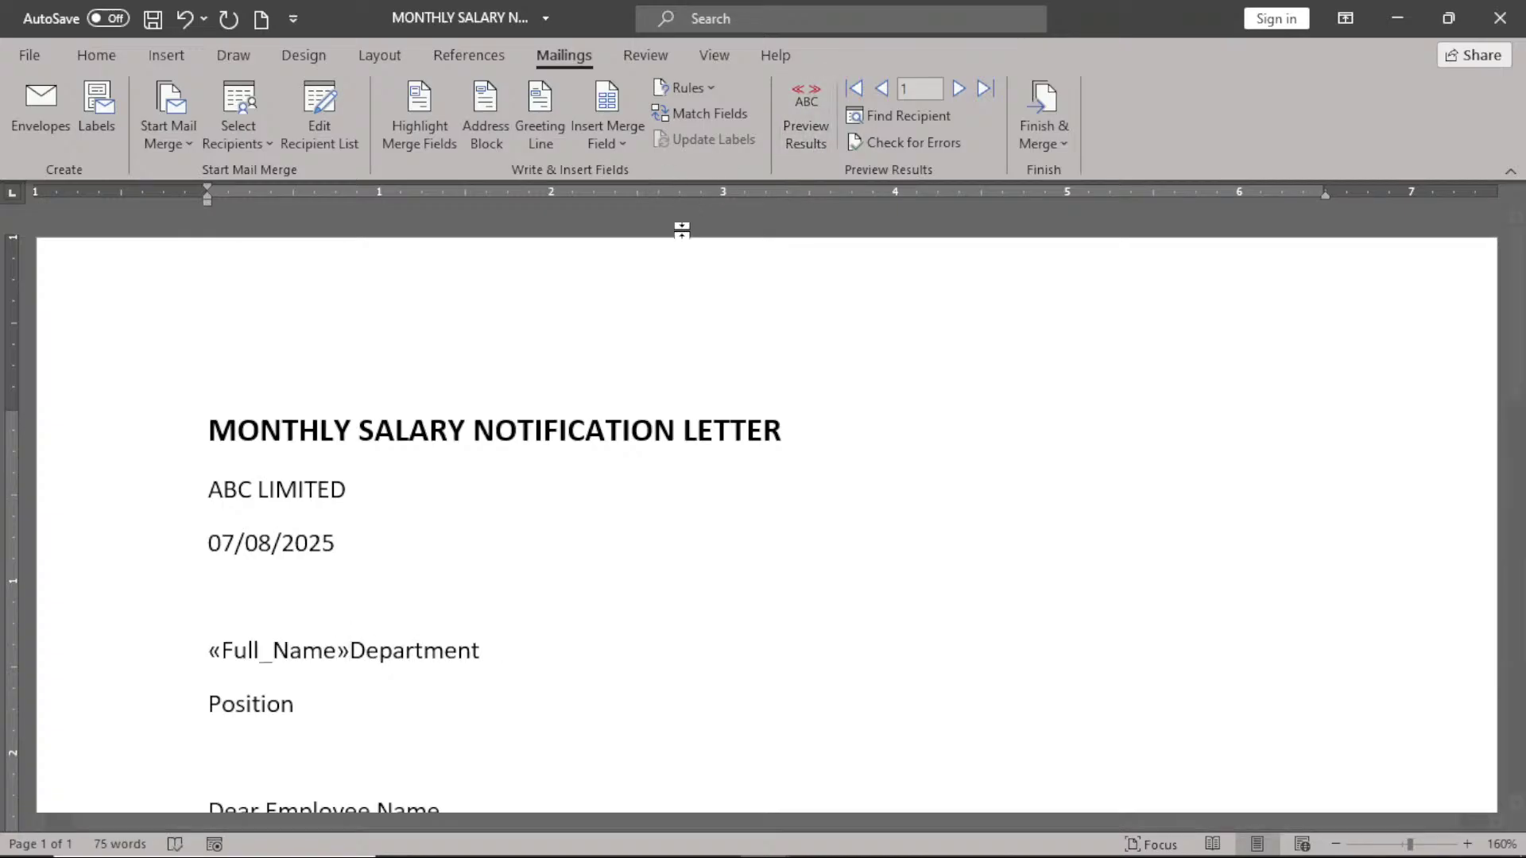
key("Return")
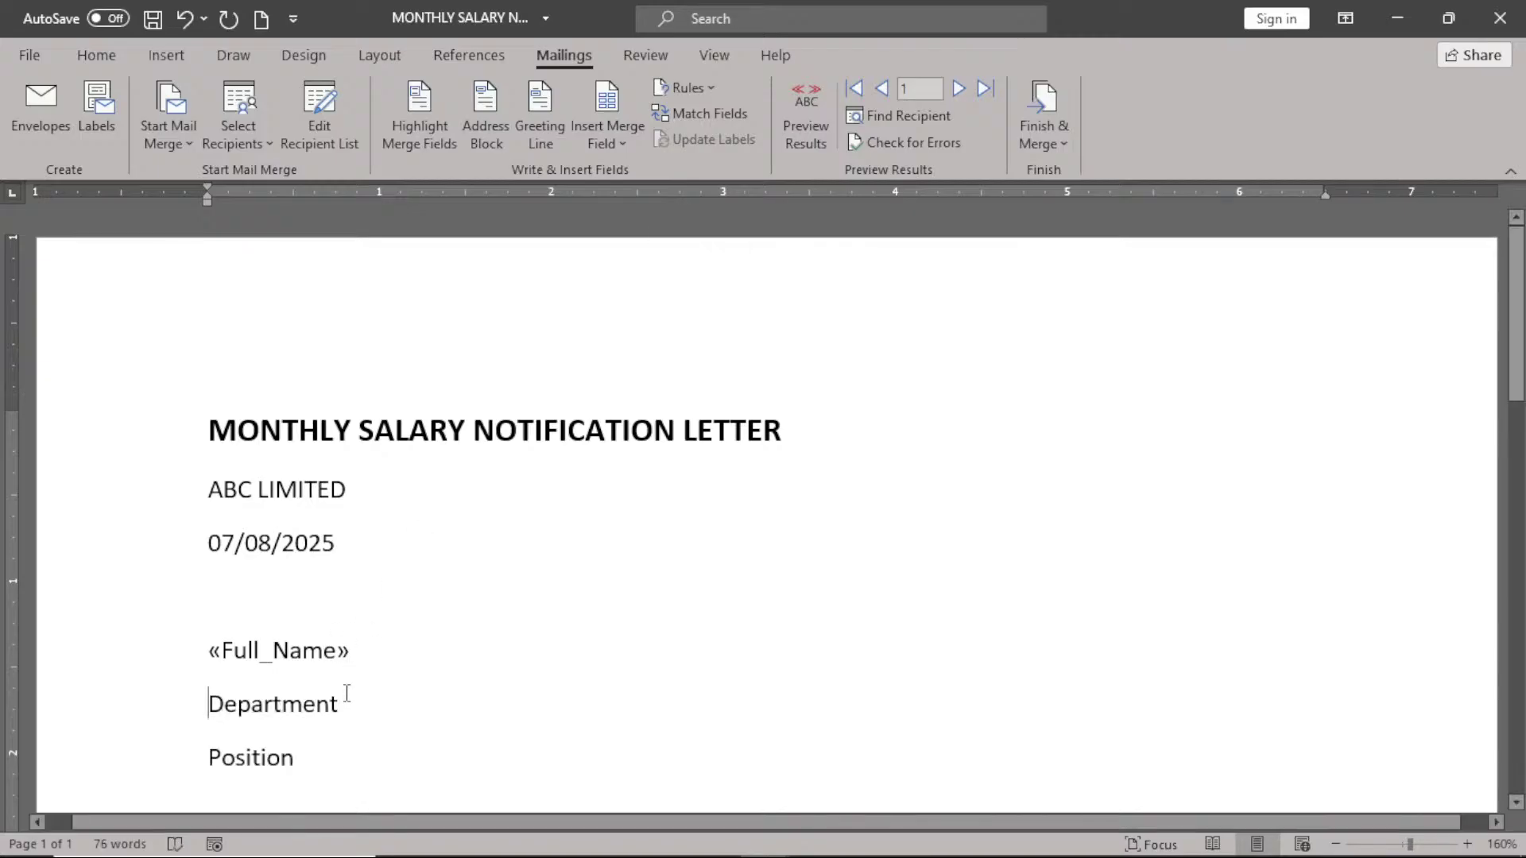
- Replace the Department placeholder line with the Department merge field, keeping Position on a separate line below it
left_click_drag(341, 707, 208, 708)
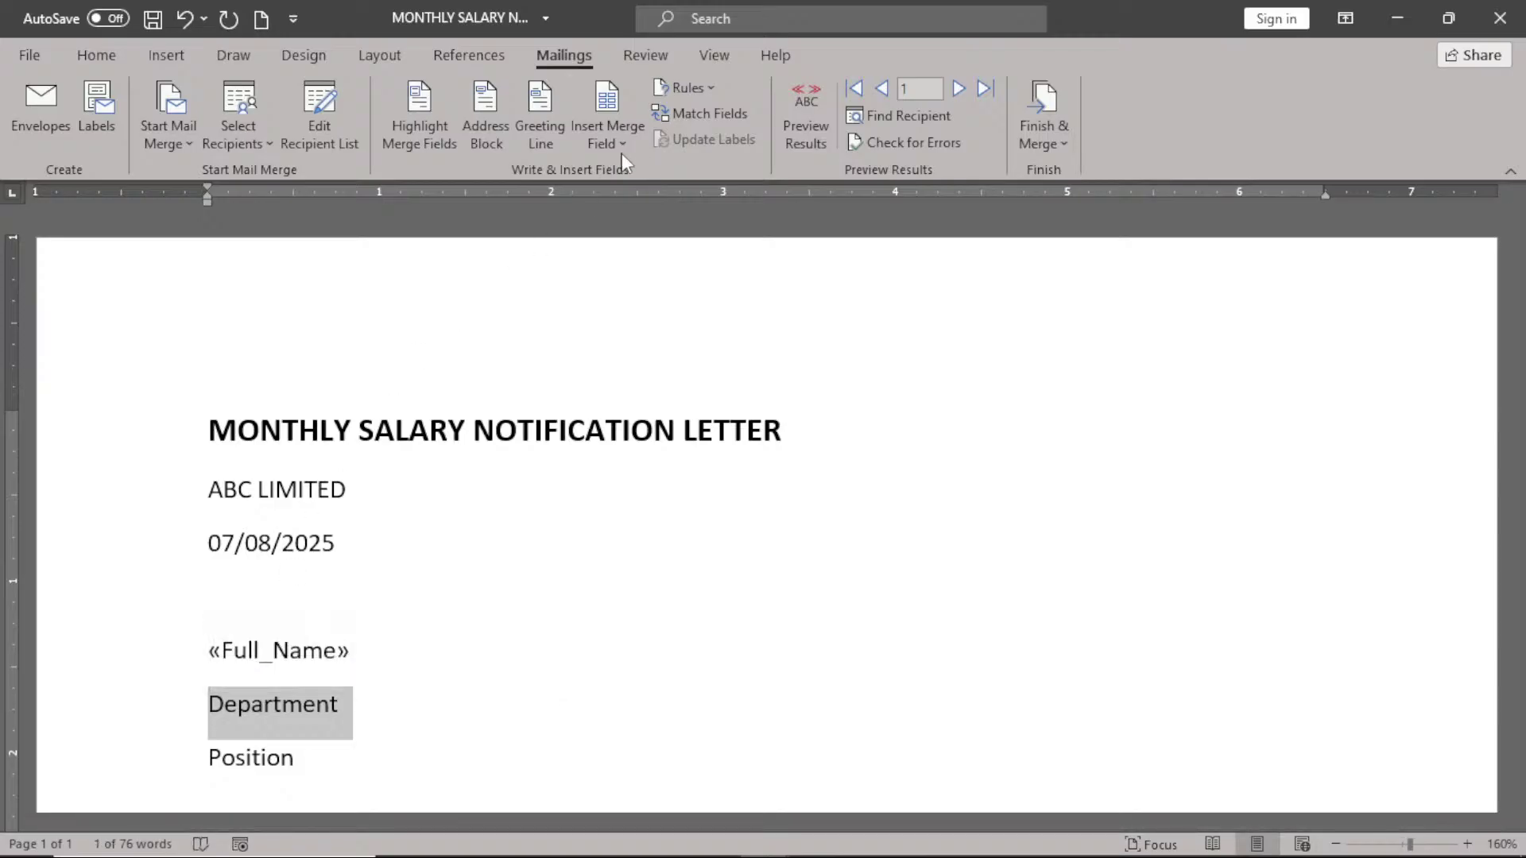
left_click(608, 135)
left_click(648, 239)
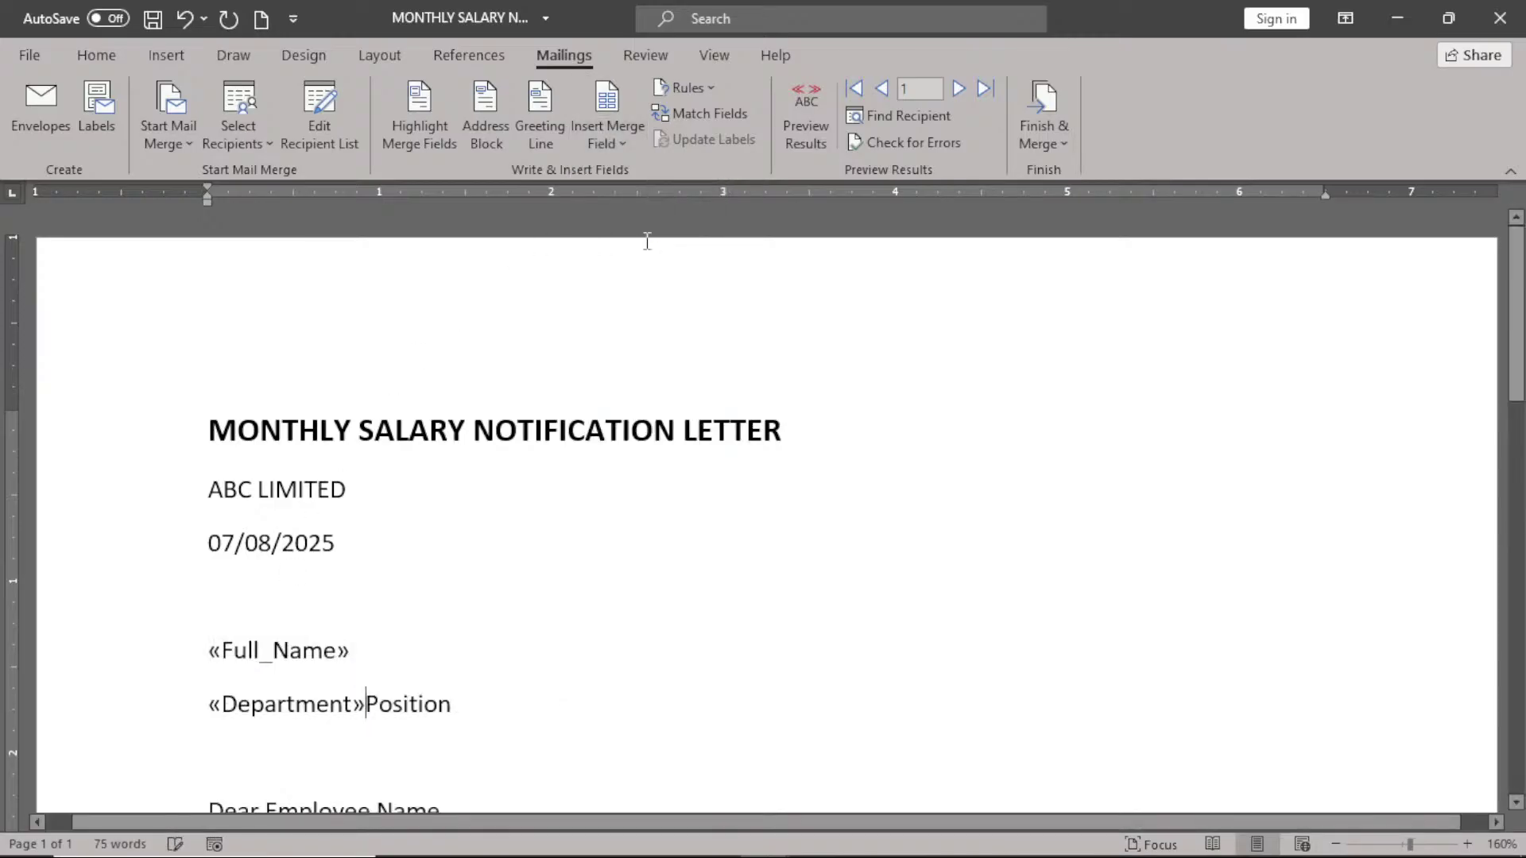
key("Return")
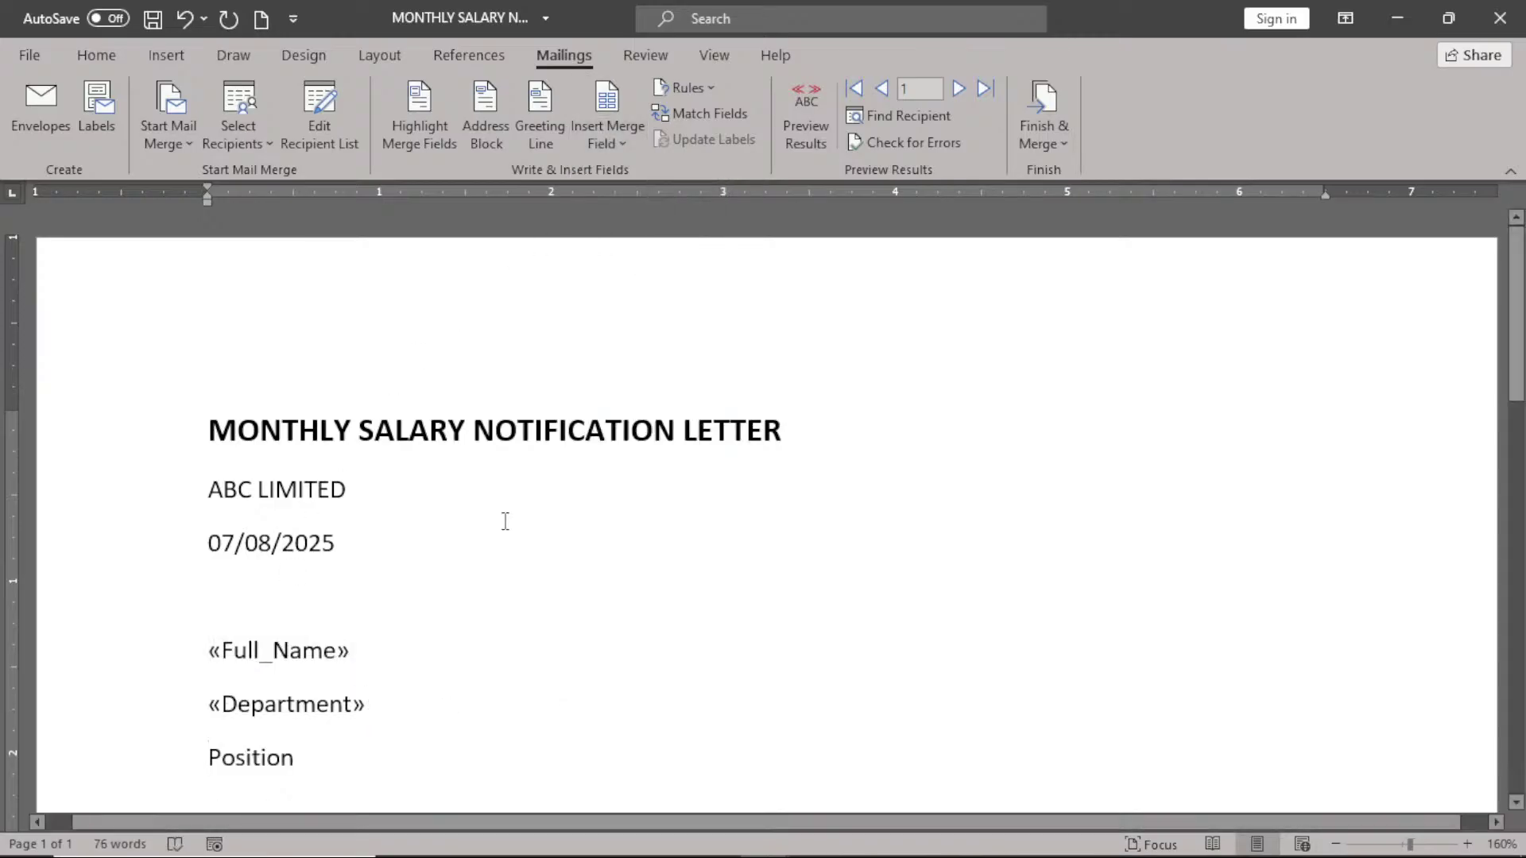
- Replace the Position placeholder line with the Position merge field and restore the blank line before the salutation
left_click(126, 764)
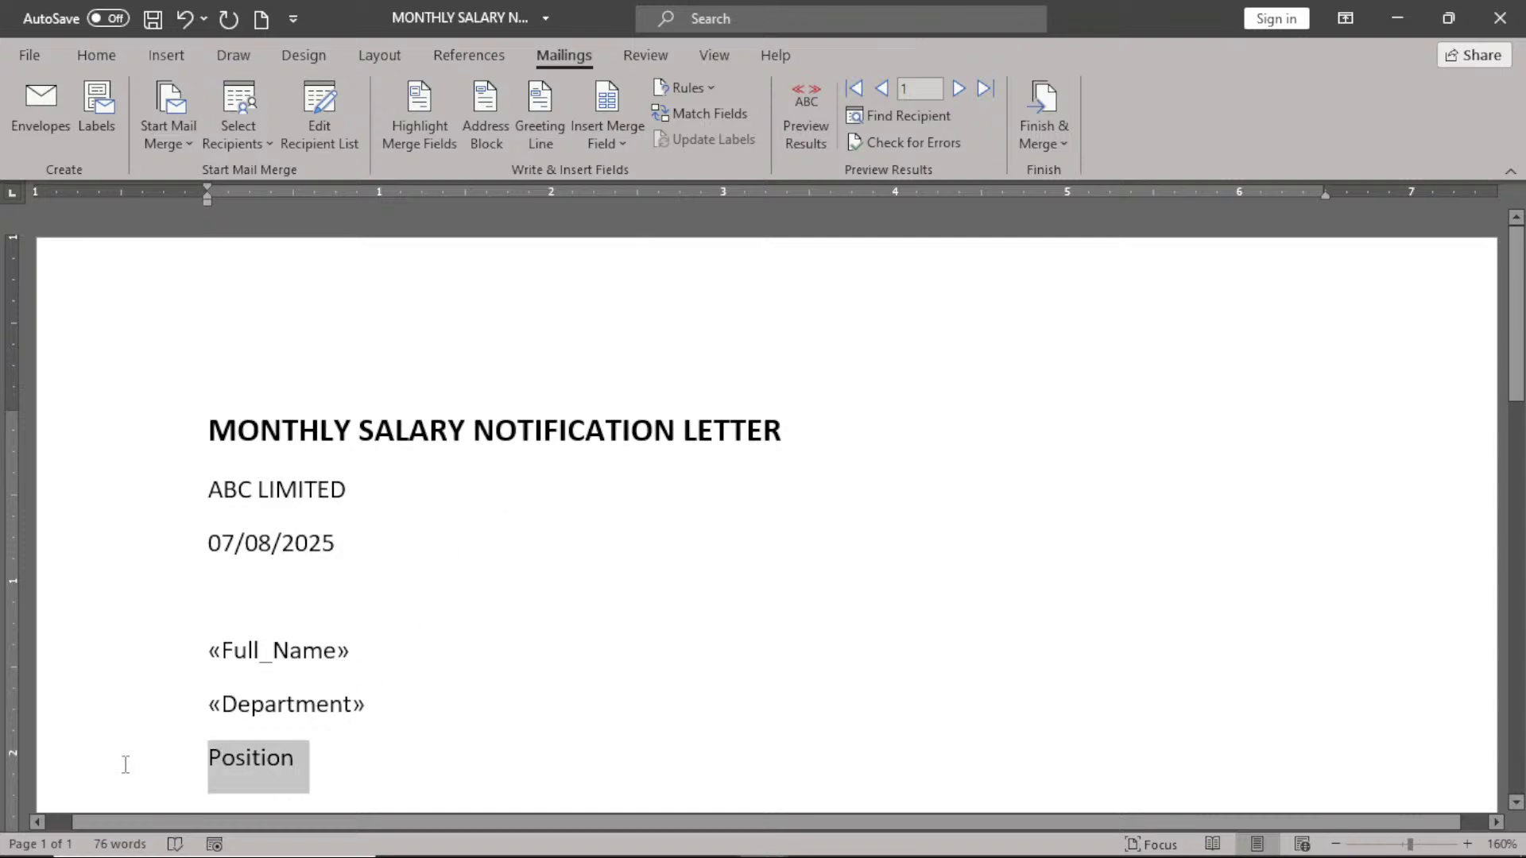
left_click(622, 129)
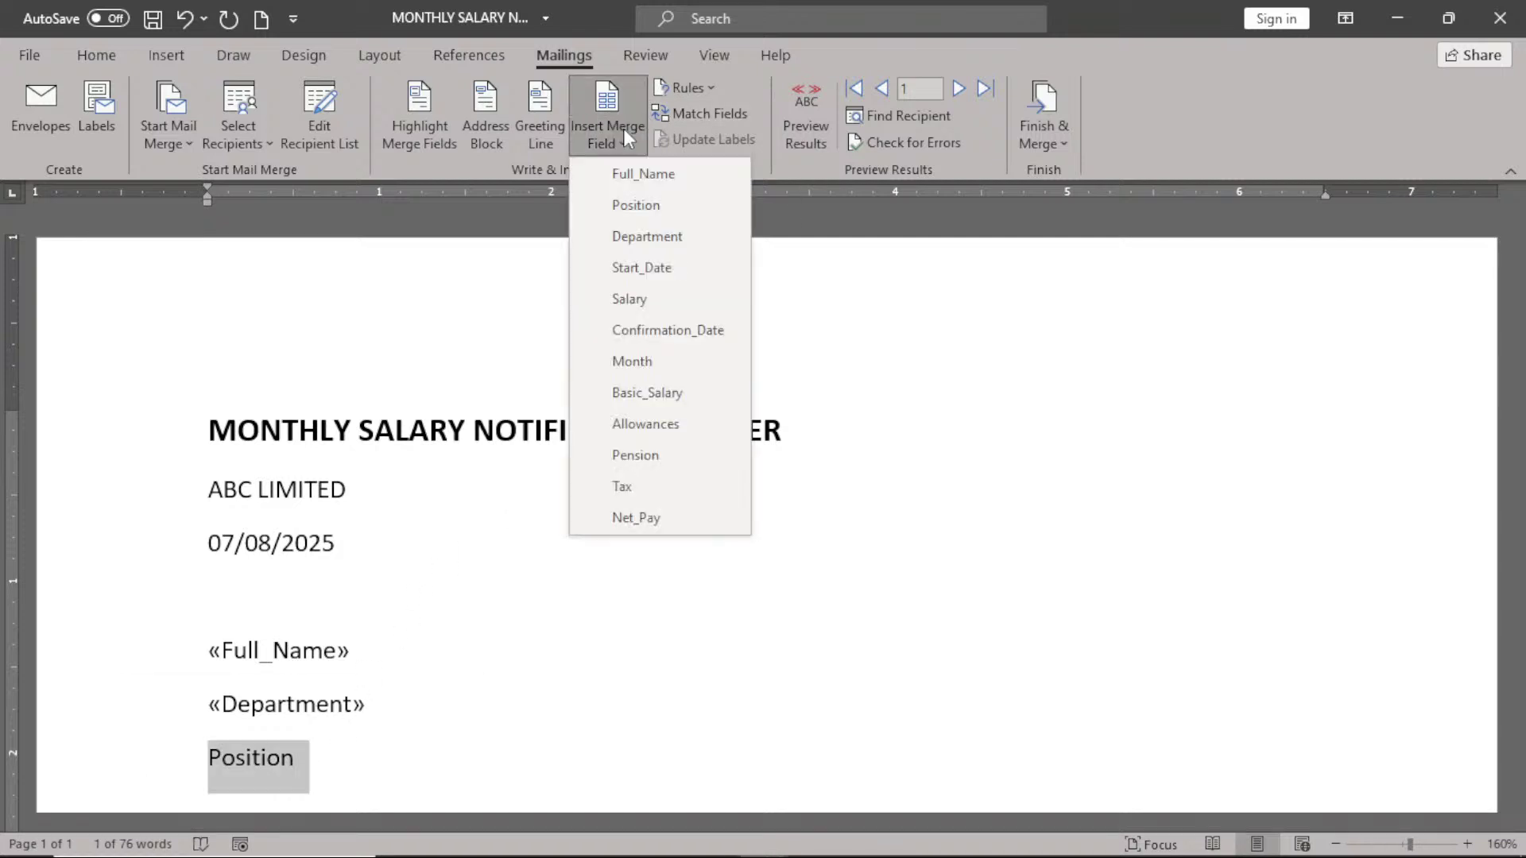
left_click(641, 219)
scroll(671, 463, "down", 3)
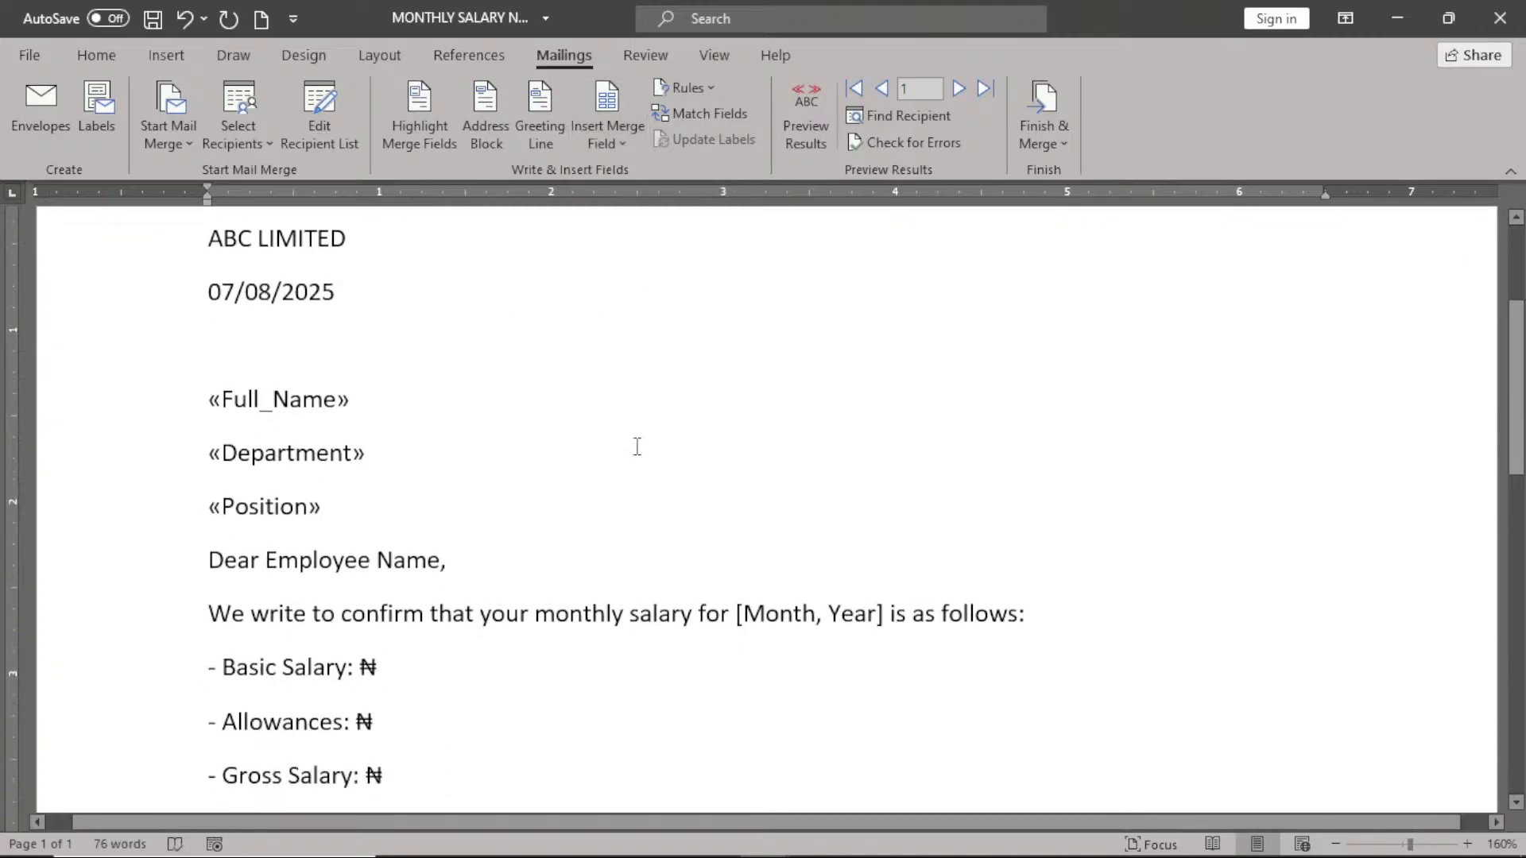
key("Return")
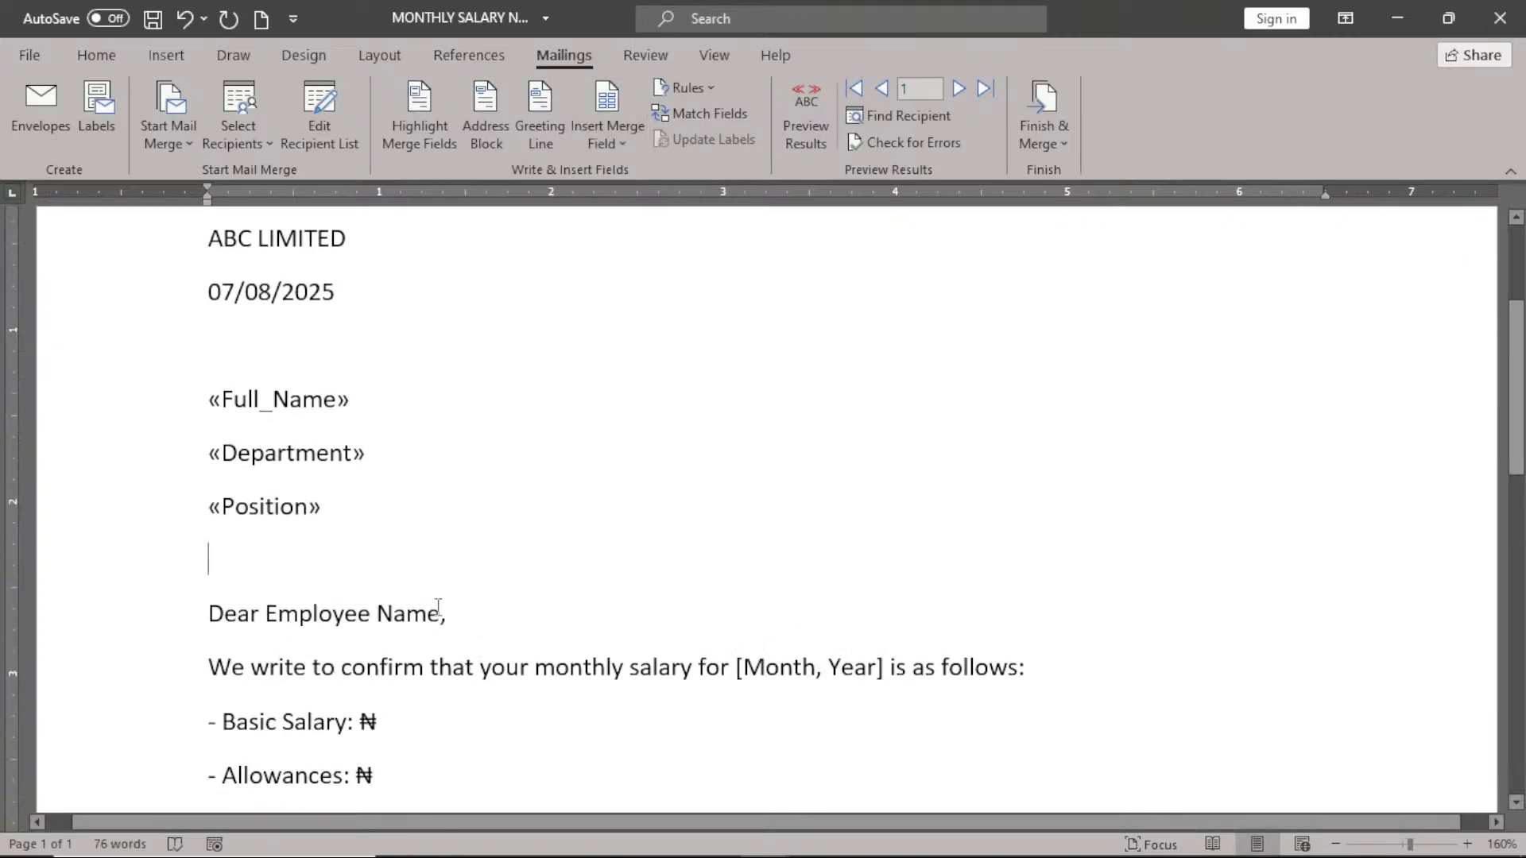
- Replace Employee Name in the "Dear" salutation with the Full_Name merge field, keeping the comma after it
left_click_drag(440, 614, 309, 612)
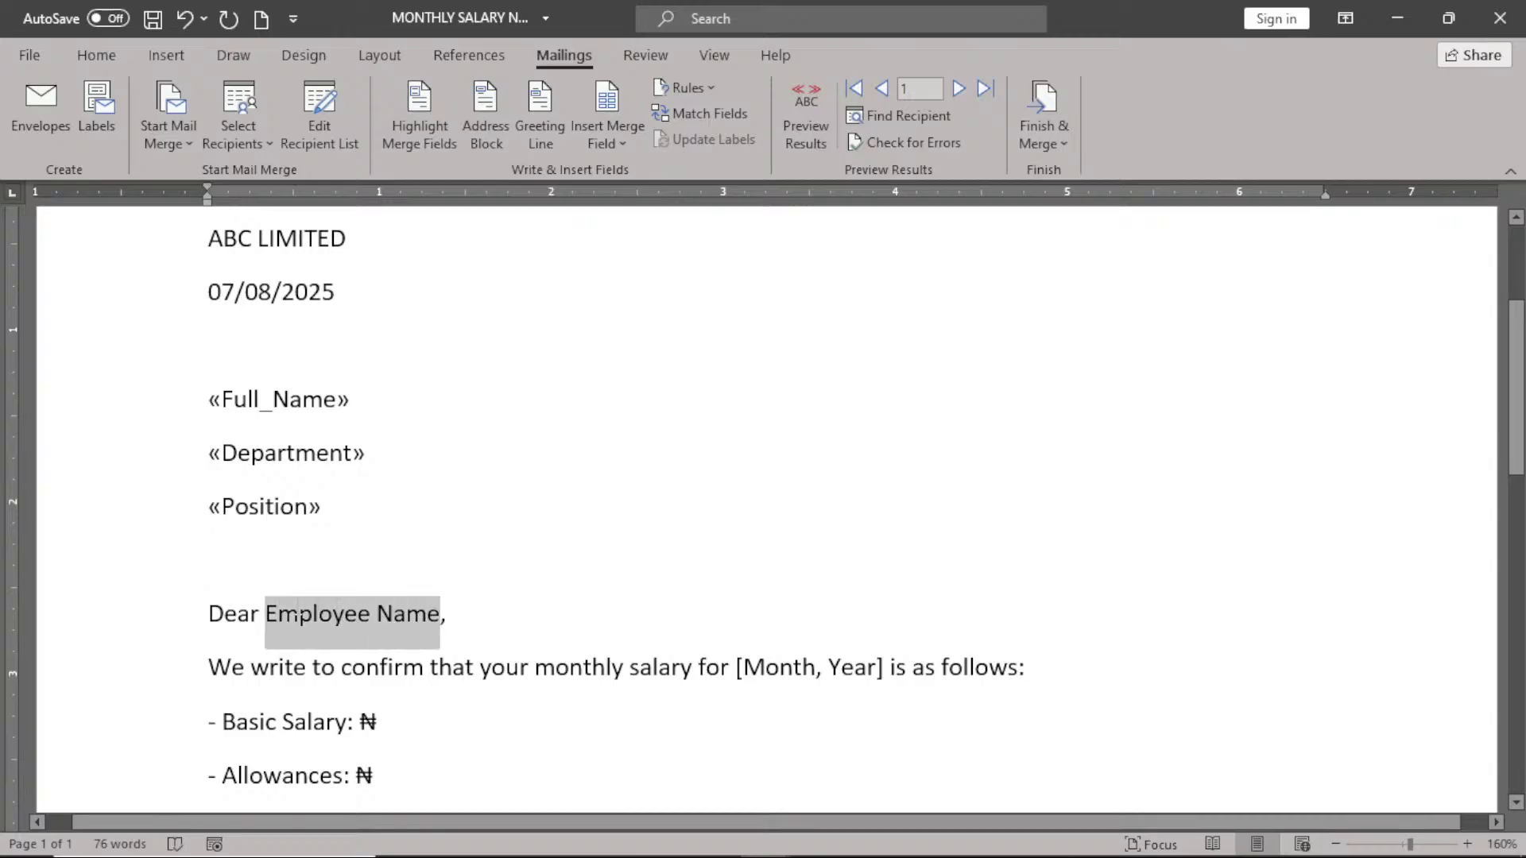
left_click(609, 136)
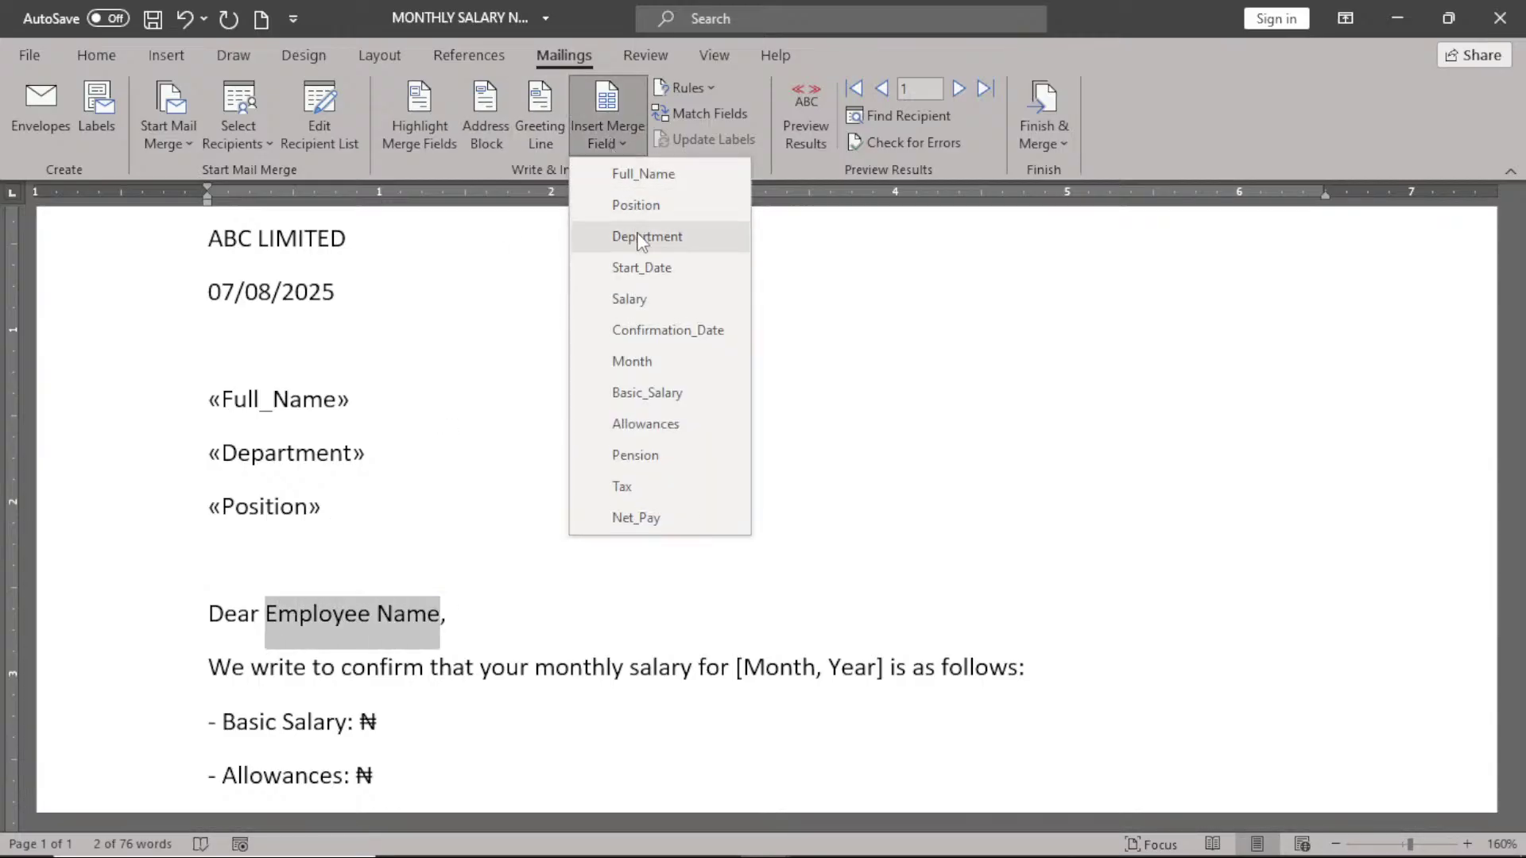
left_click(643, 172)
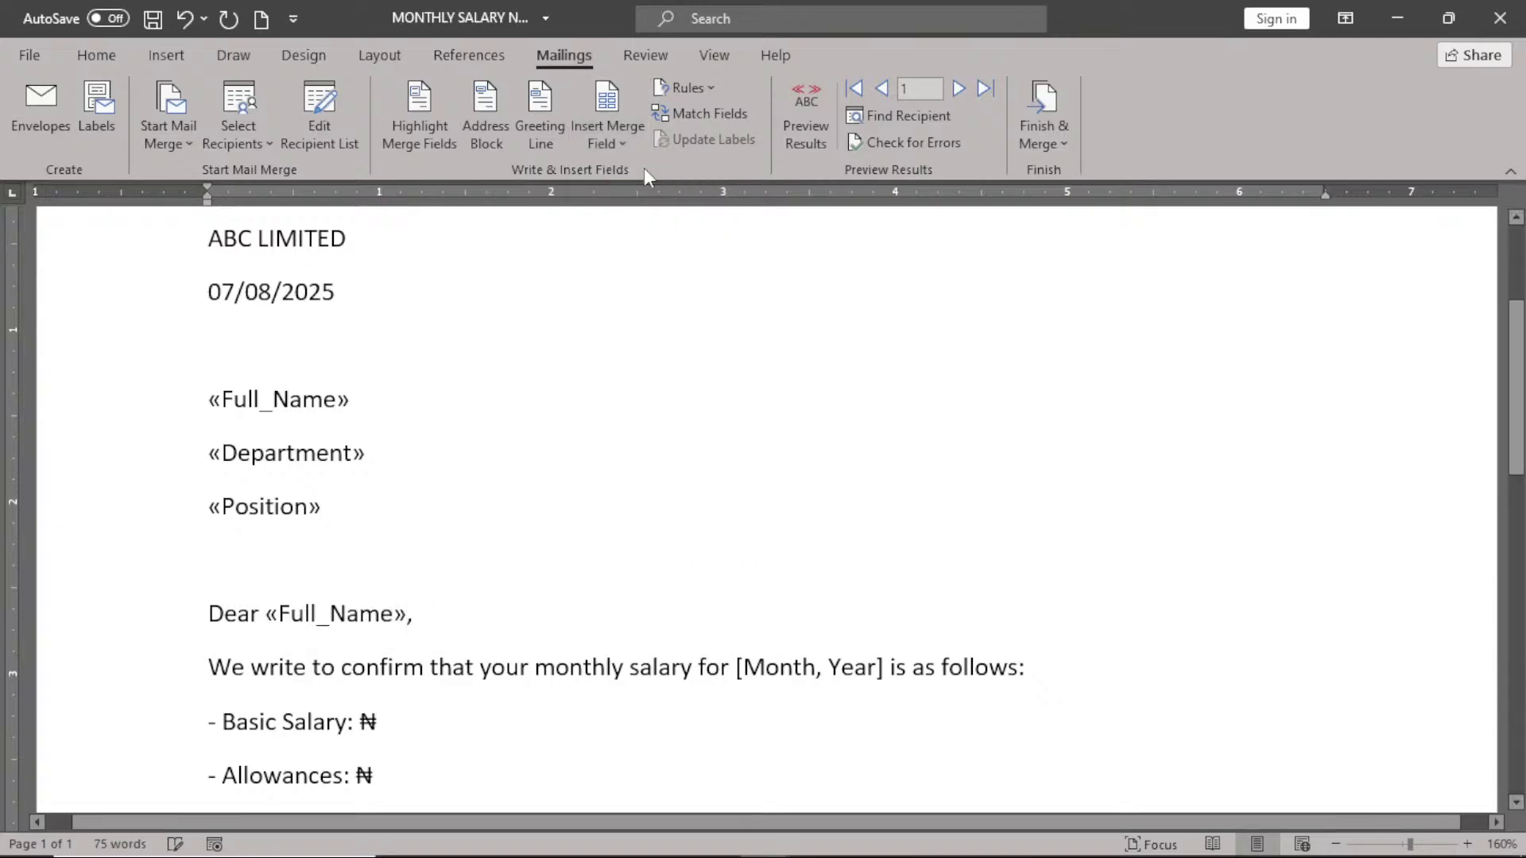
- Replace the month part of the [Month, Year] placeholder, including its opening bracket, with July
left_click(813, 665)
key("BackSpace")
key("BackSpace")
key("BackSpace")
key("BackSpace")
key("BackSpace")
key("BackSpace")
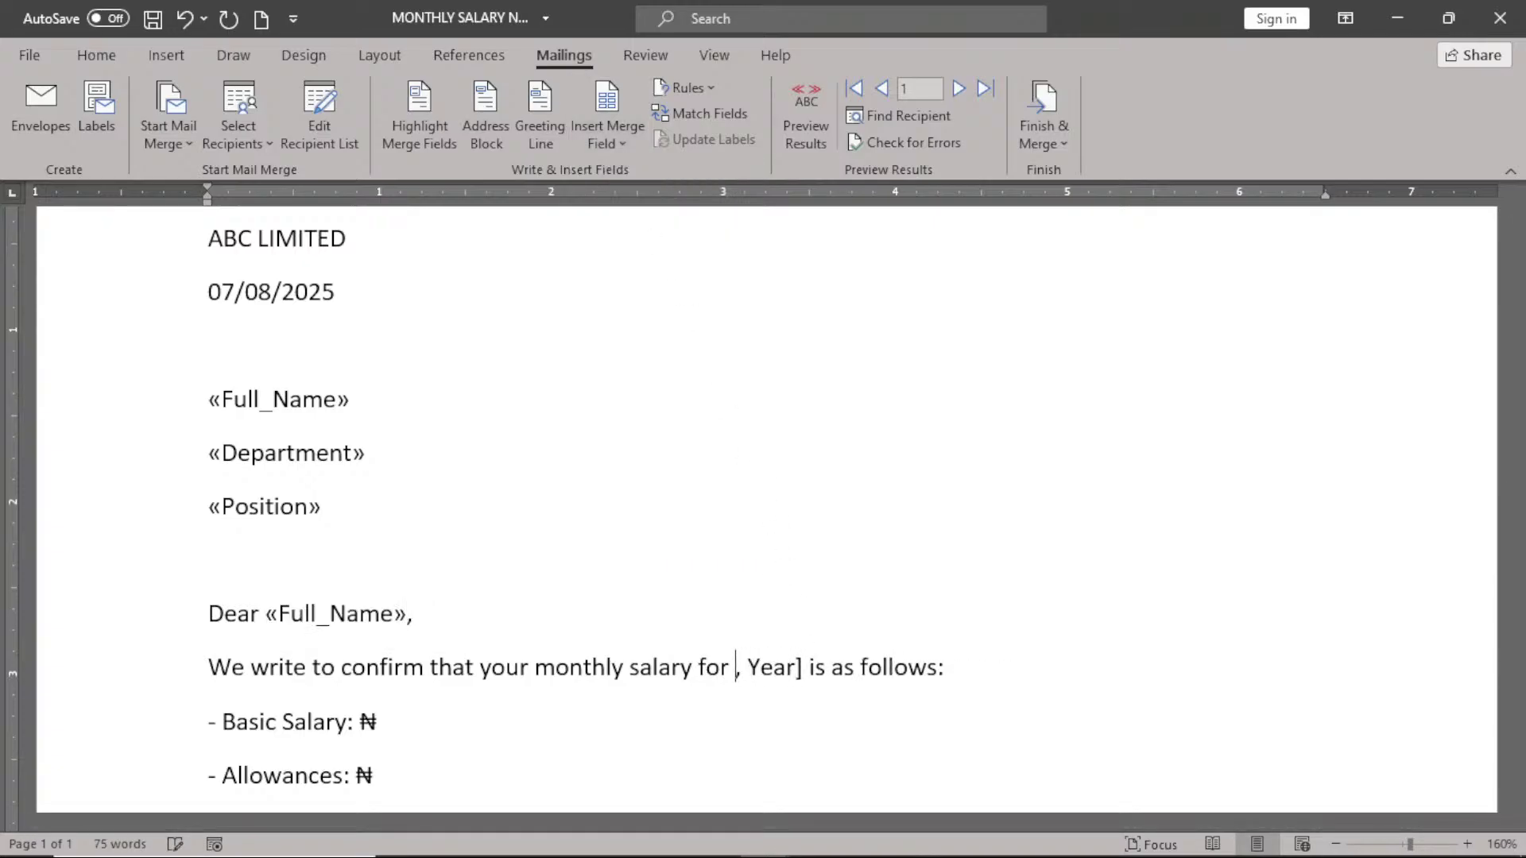
type("Ju")
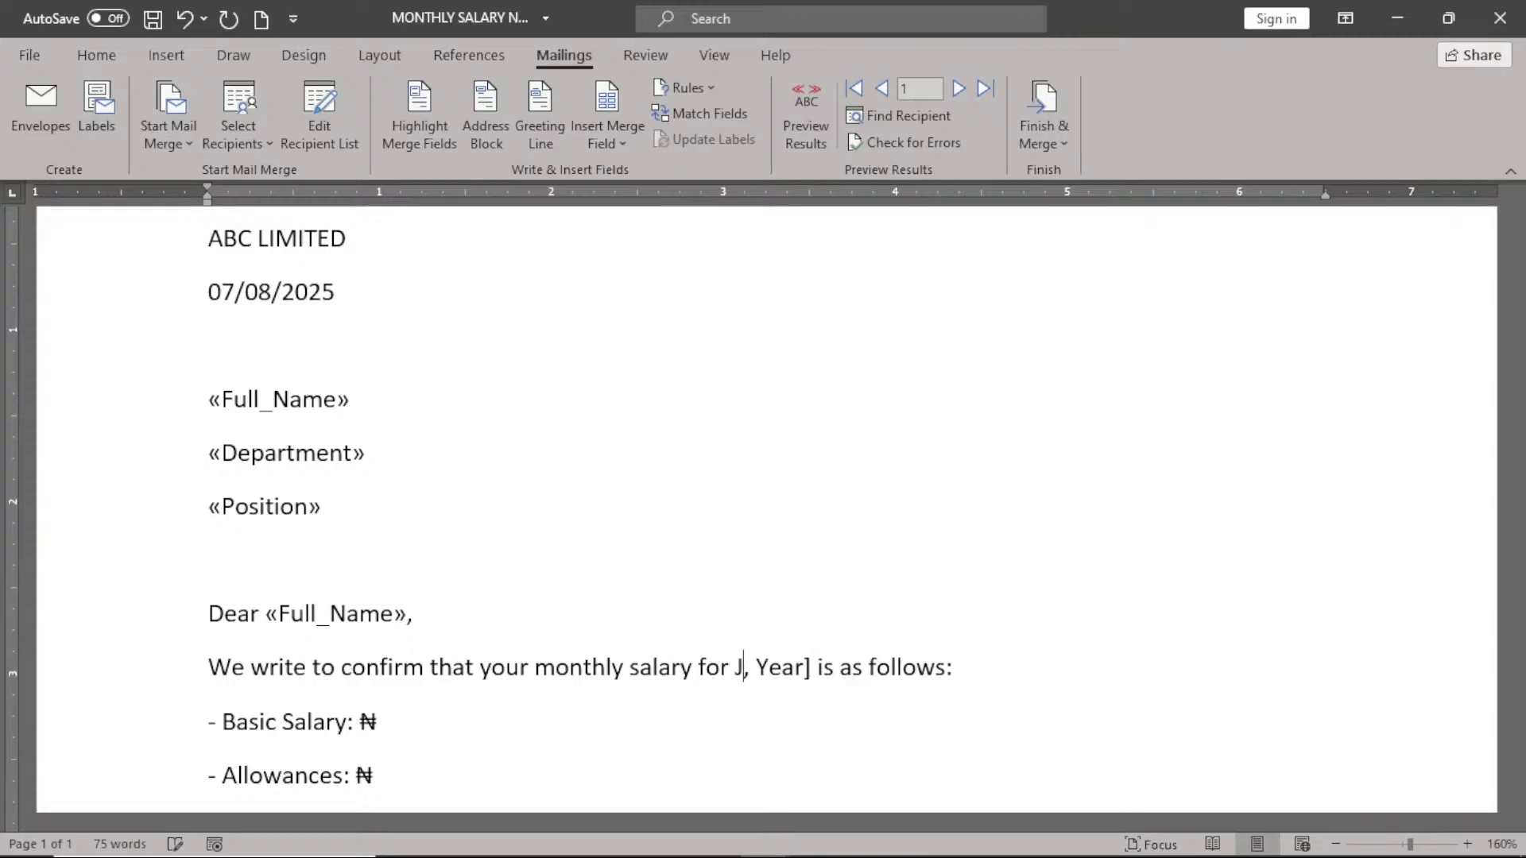
type("ly")
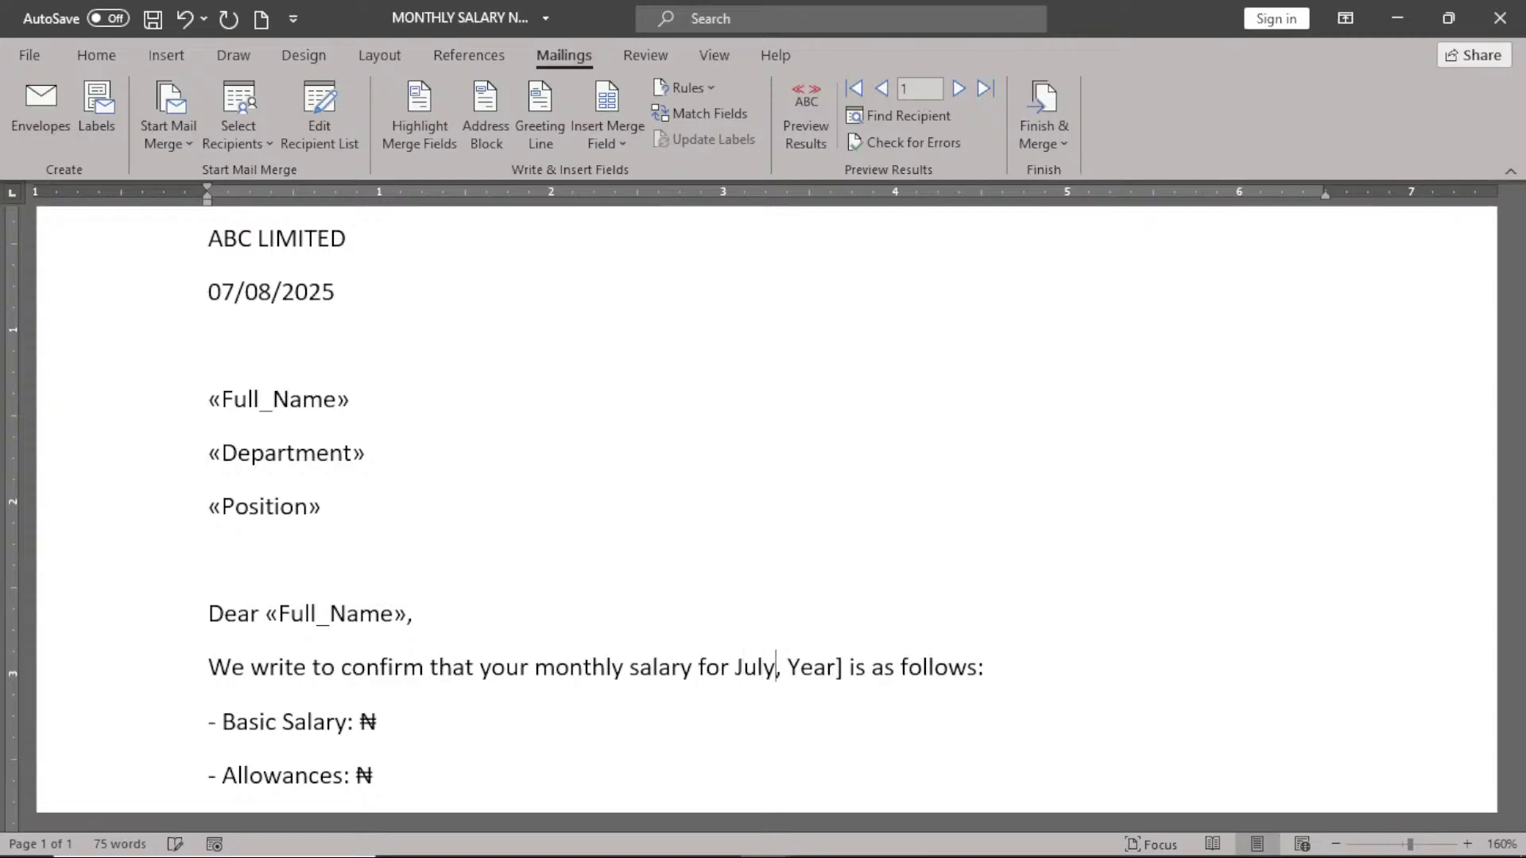
- Replace the year part of the placeholder in the confirmation sentence with 2025 and remove the closing bracket
key("Right")
key("Right")
key("Right")
key("Right")
key("Right")
key("Right")
key("BackSpace")
key("BackSpace")
key("BackSpace")
key("BackSpace")
type("29")
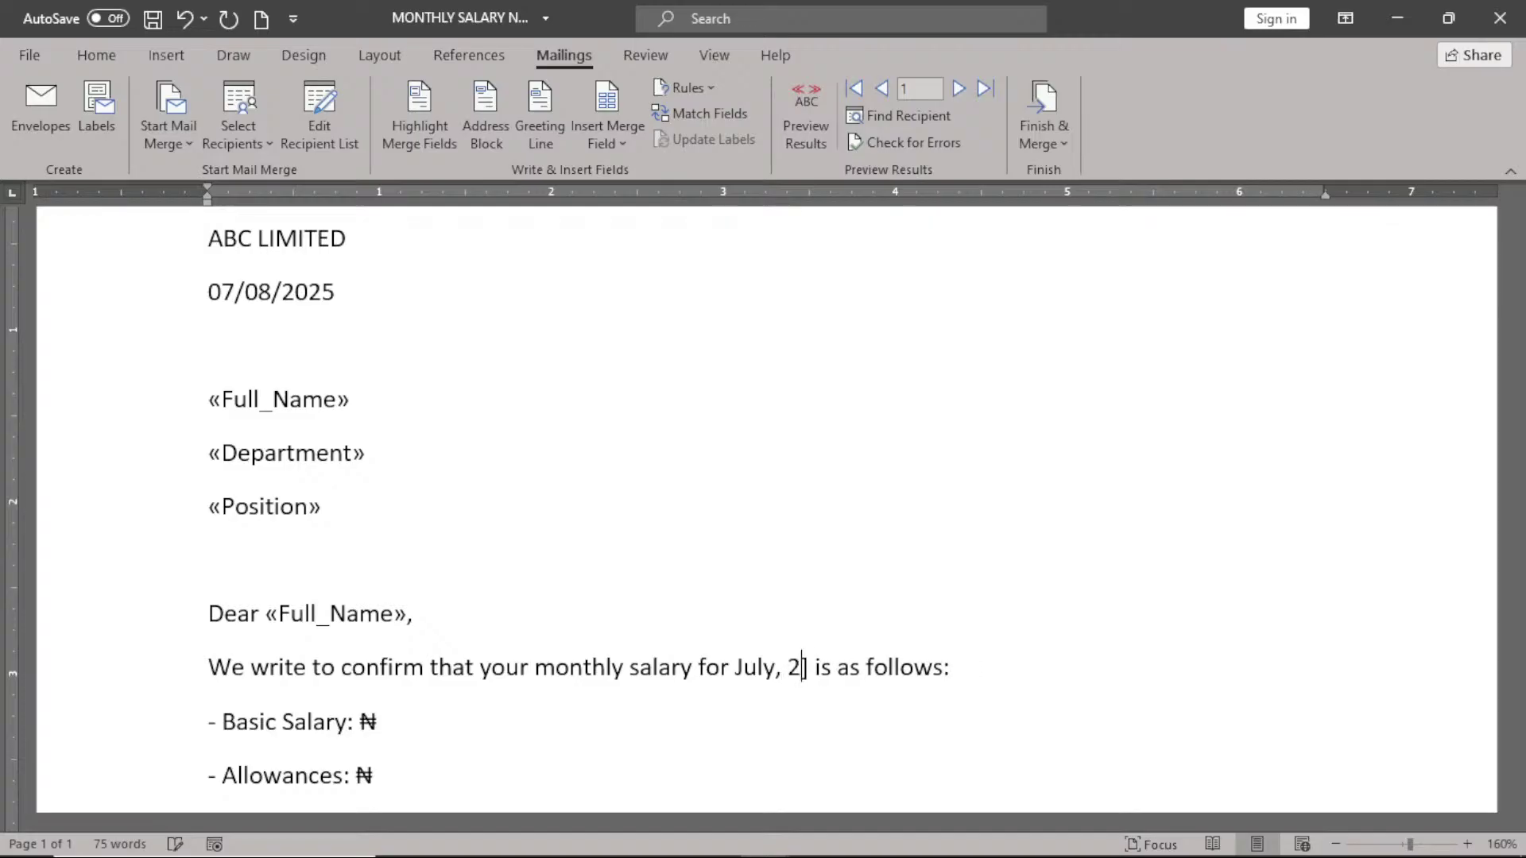
key("BackSpace")
type("025")
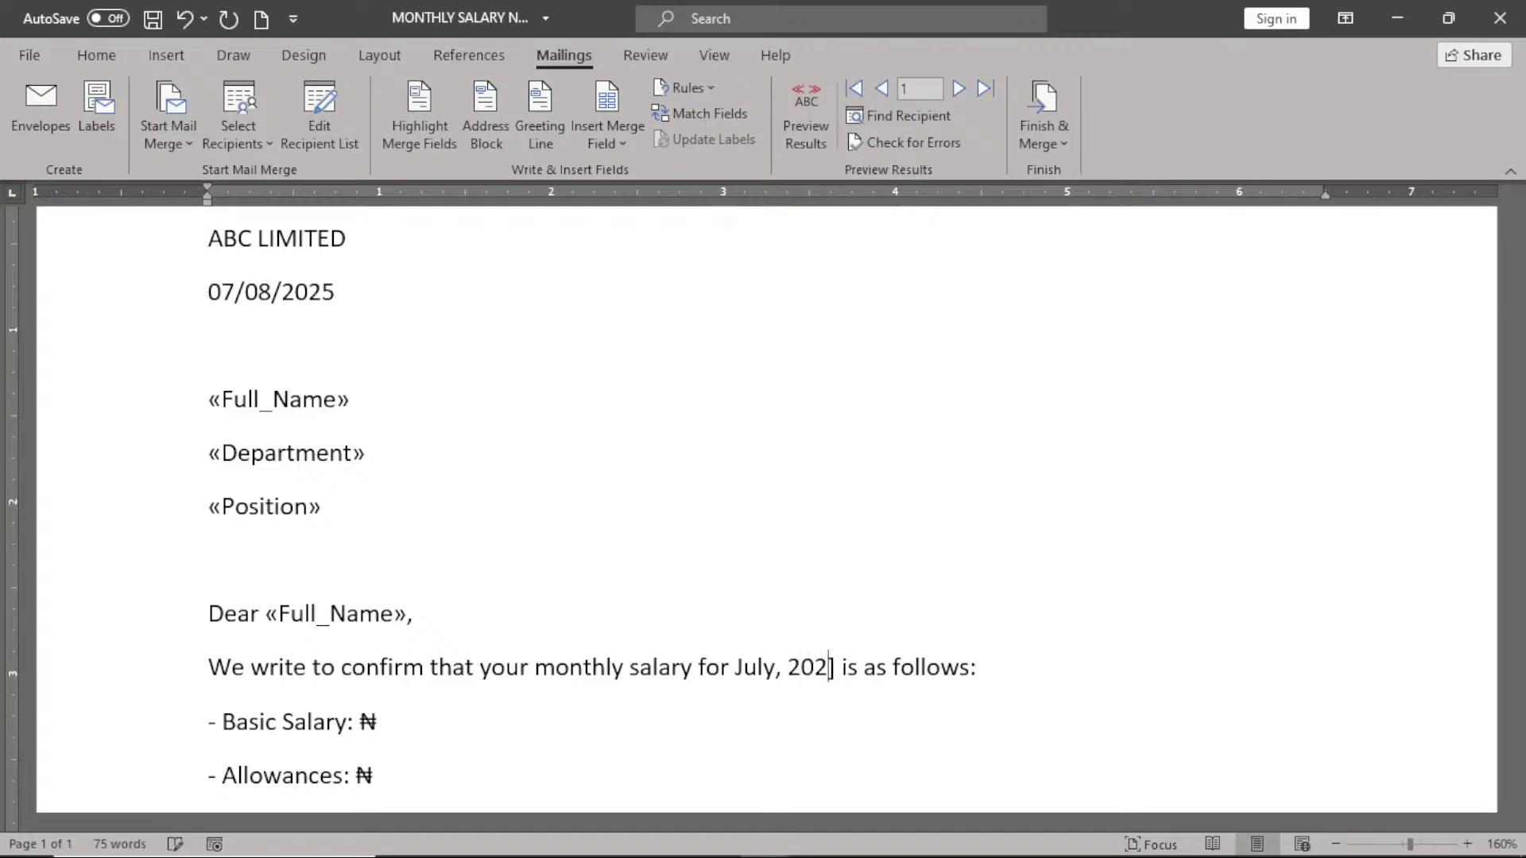
key("Delete")
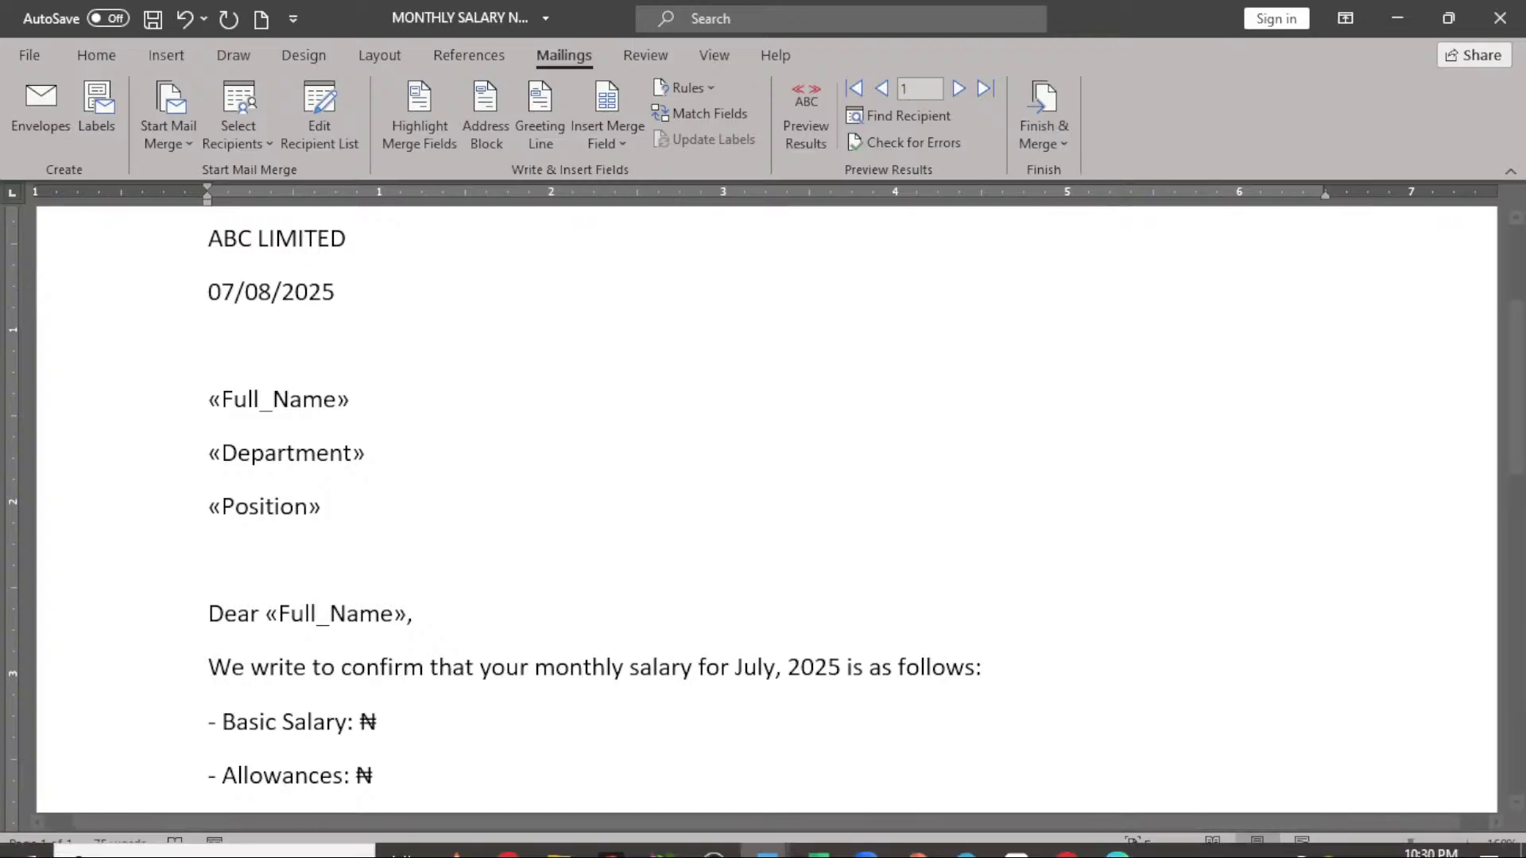
- Insert the Basic_Salary merge field after the Basic Salary ₦ sign and the Allowances field after the Allowances ₦ sign
left_click(395, 721)
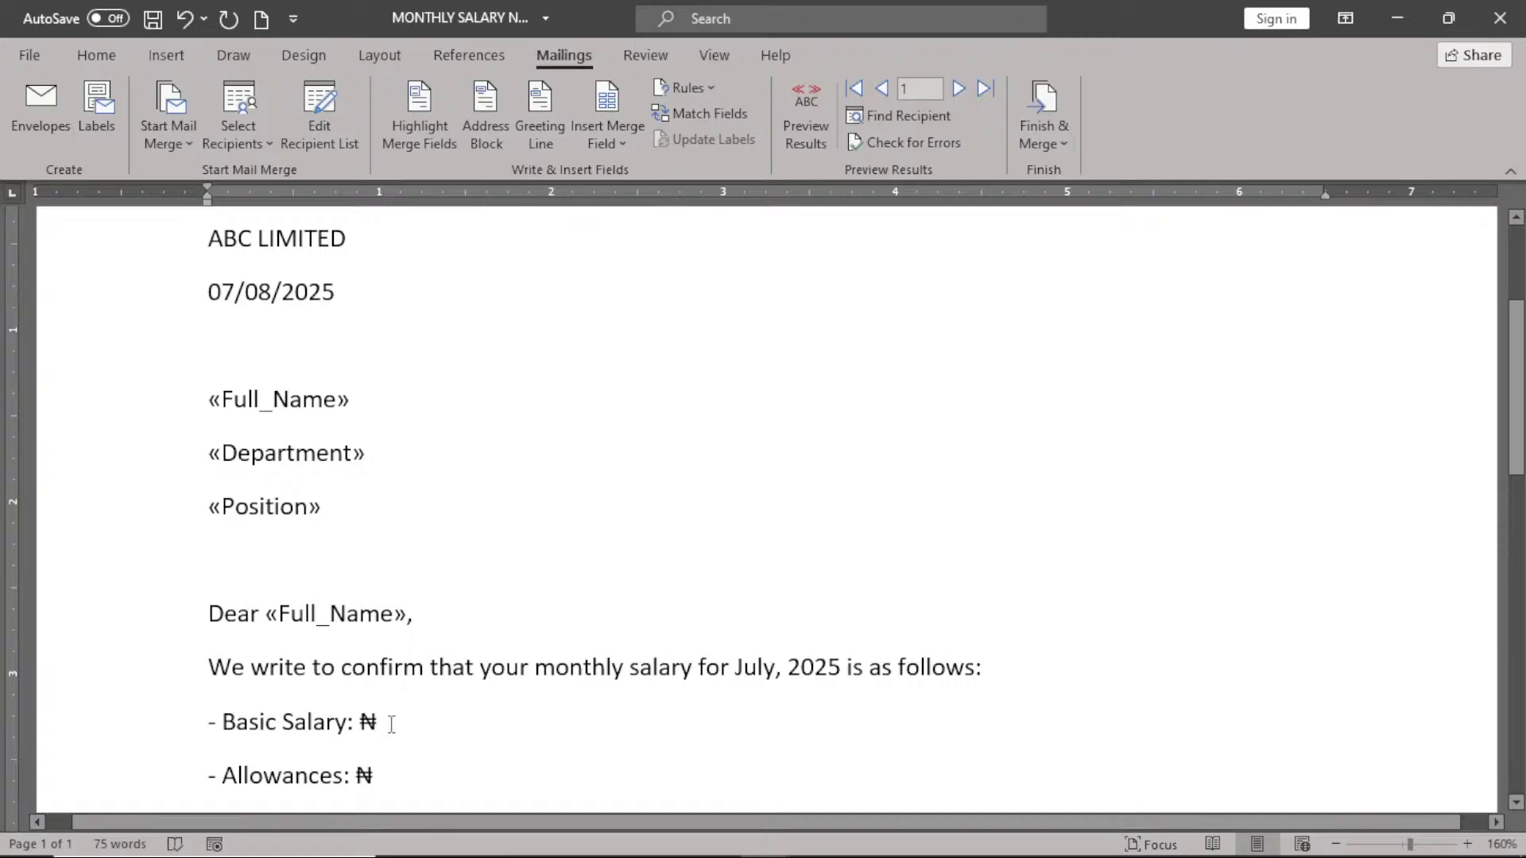
left_click(622, 141)
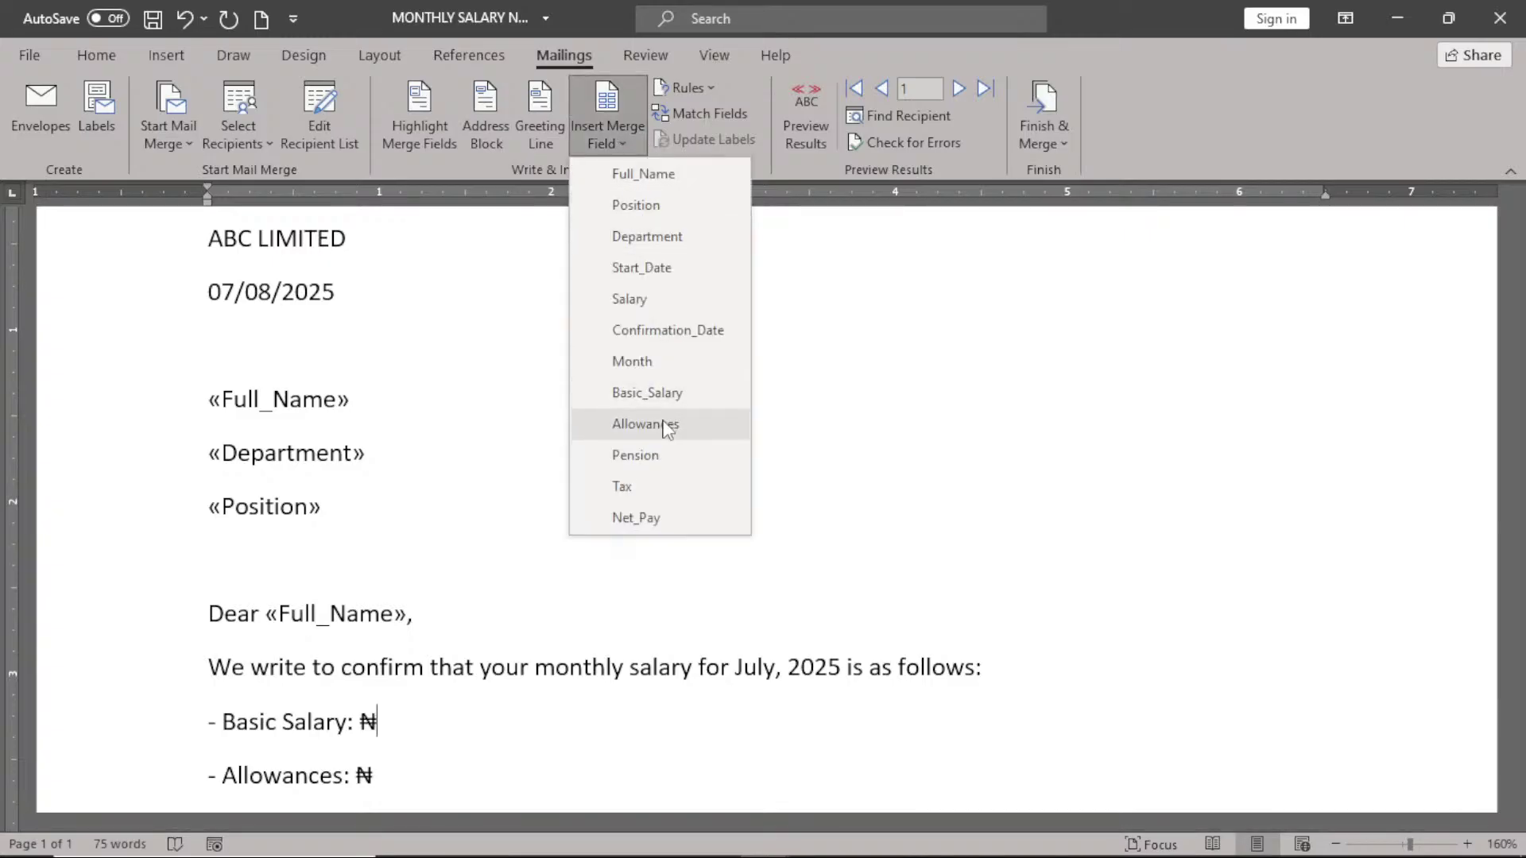
left_click(666, 393)
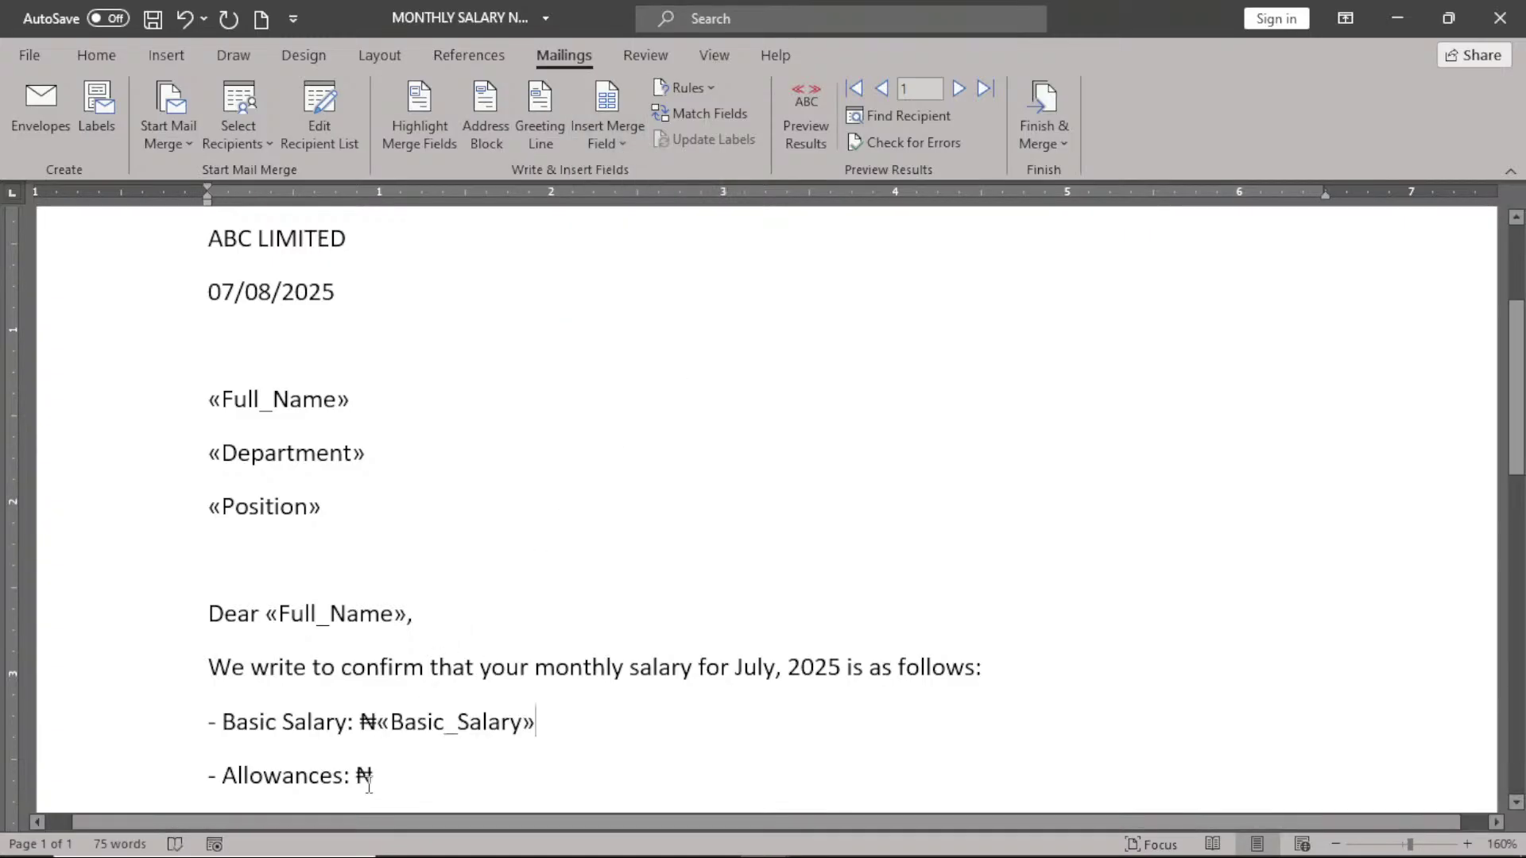
left_click(369, 785)
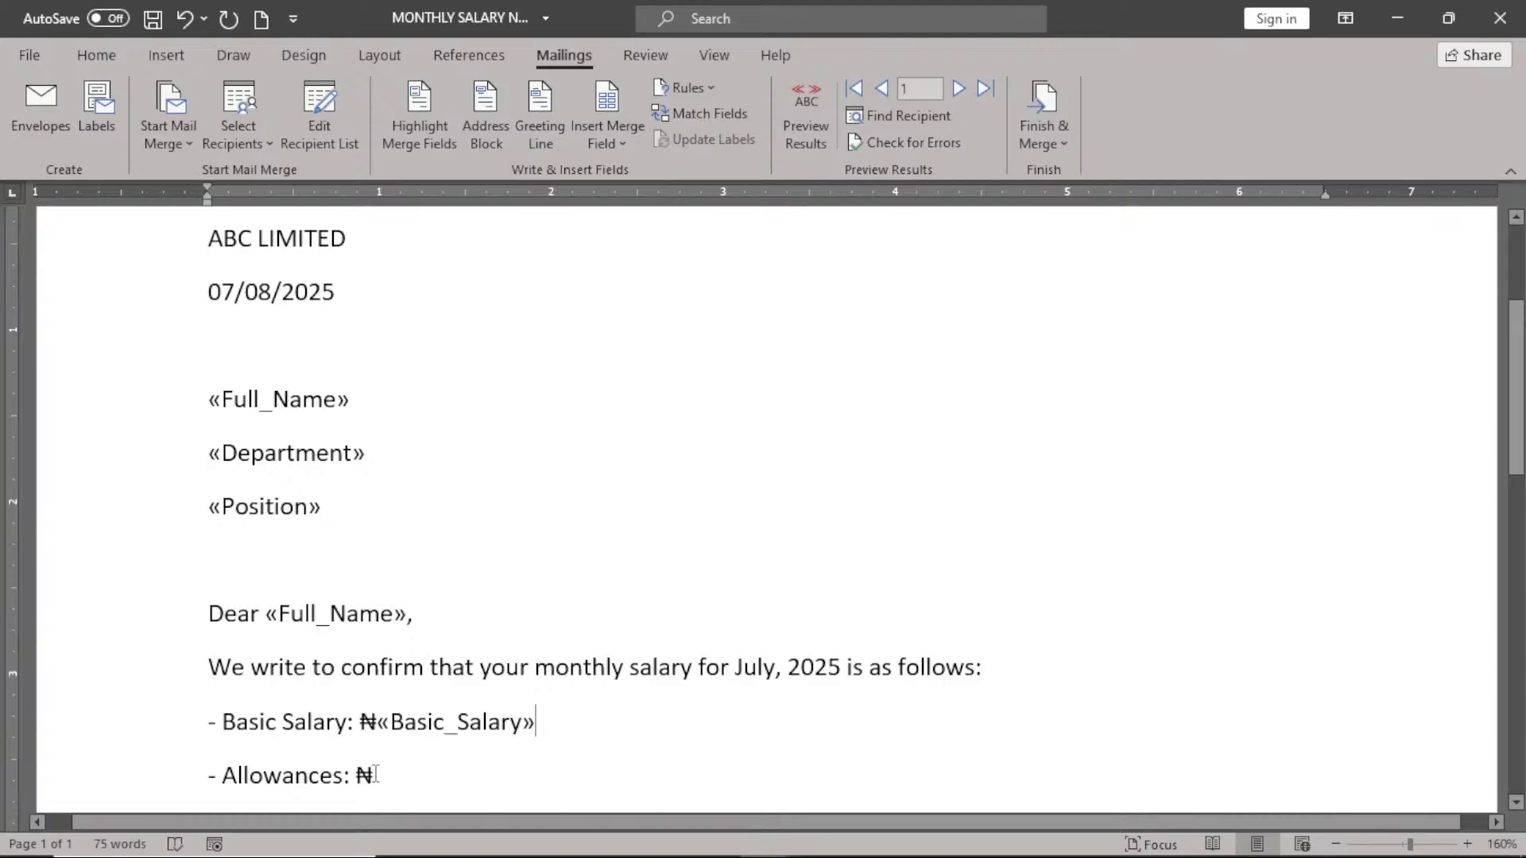
left_click(609, 139)
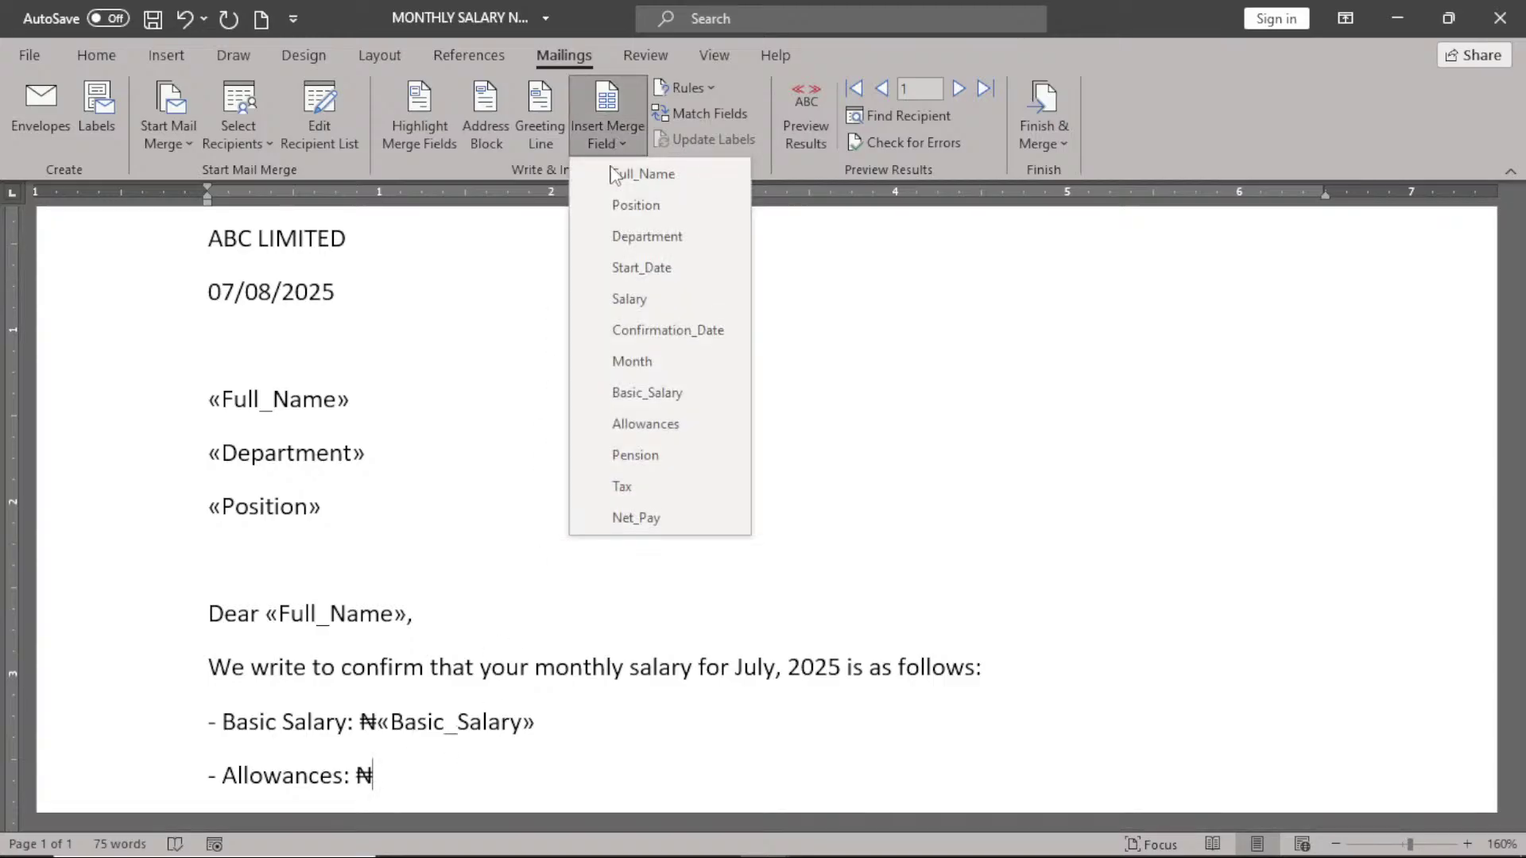
left_click(649, 429)
- Insert the Salary merge field after the ₦ sign on the Gross Salary line
scroll(646, 432, "down", 5)
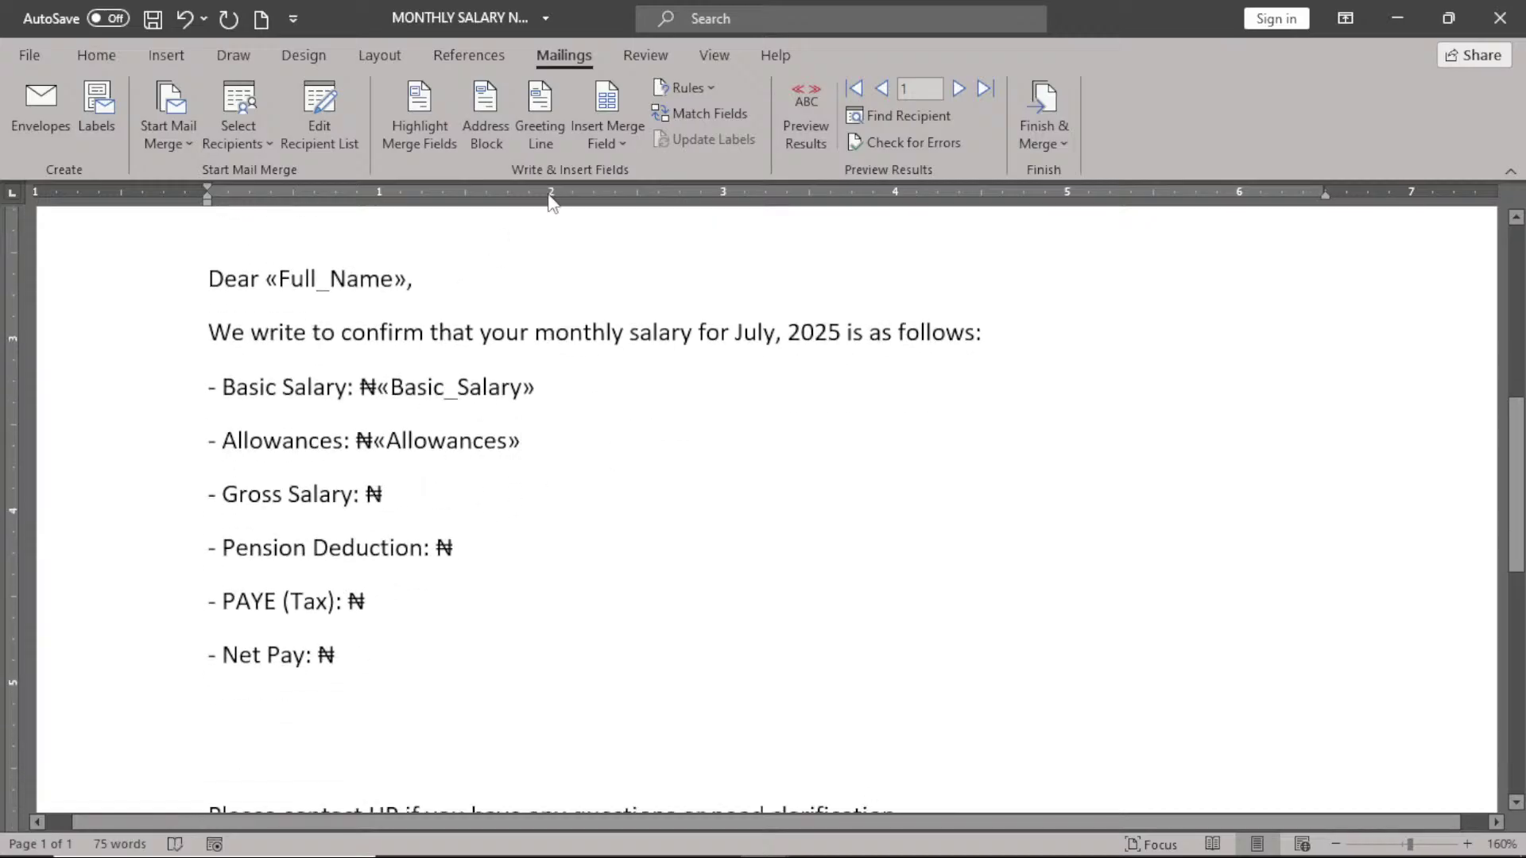
left_click(609, 137)
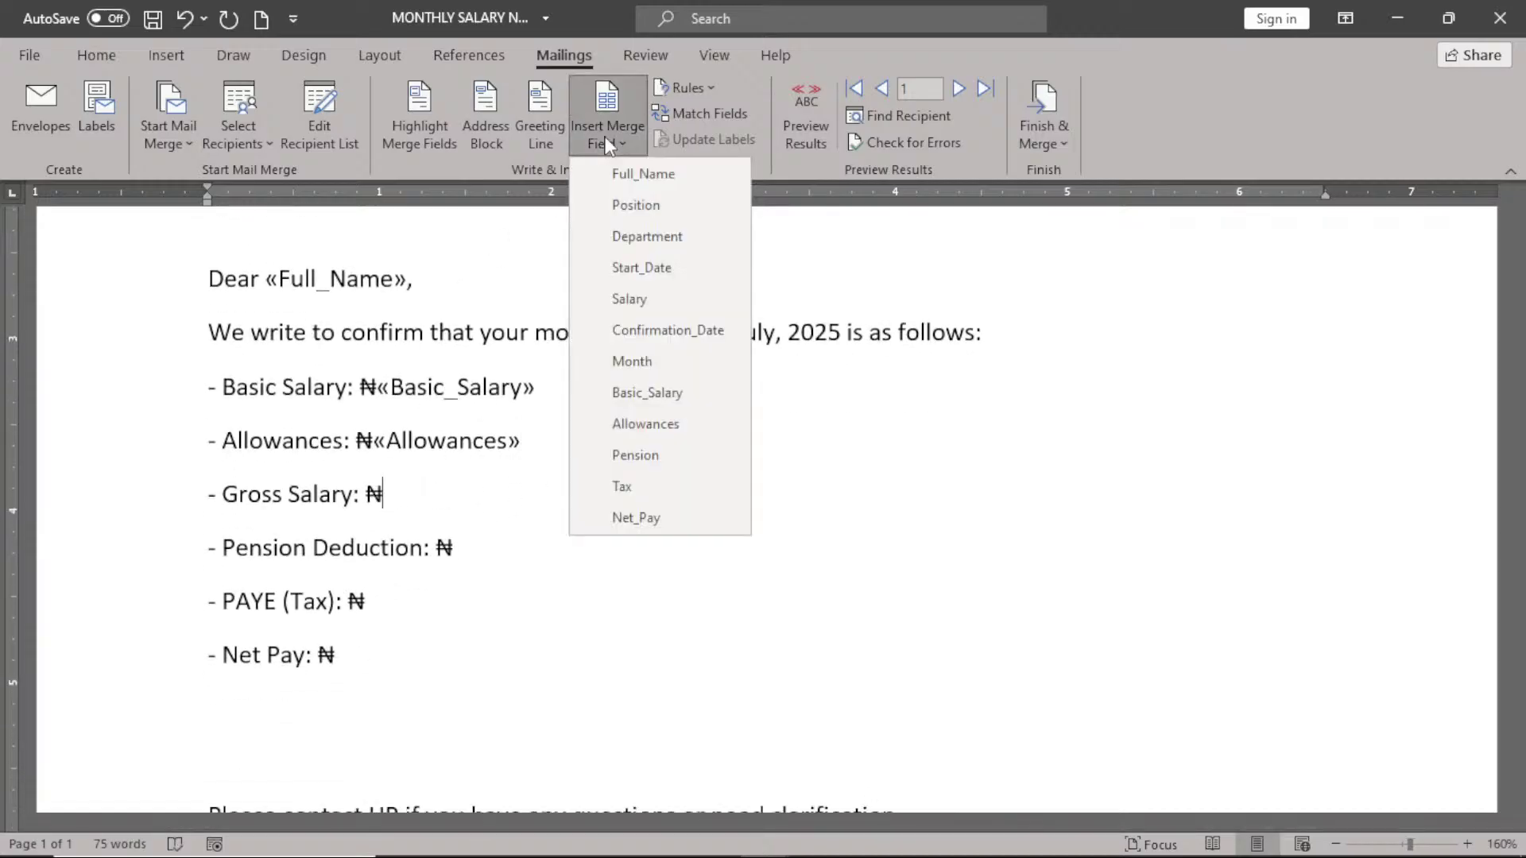
left_click(629, 299)
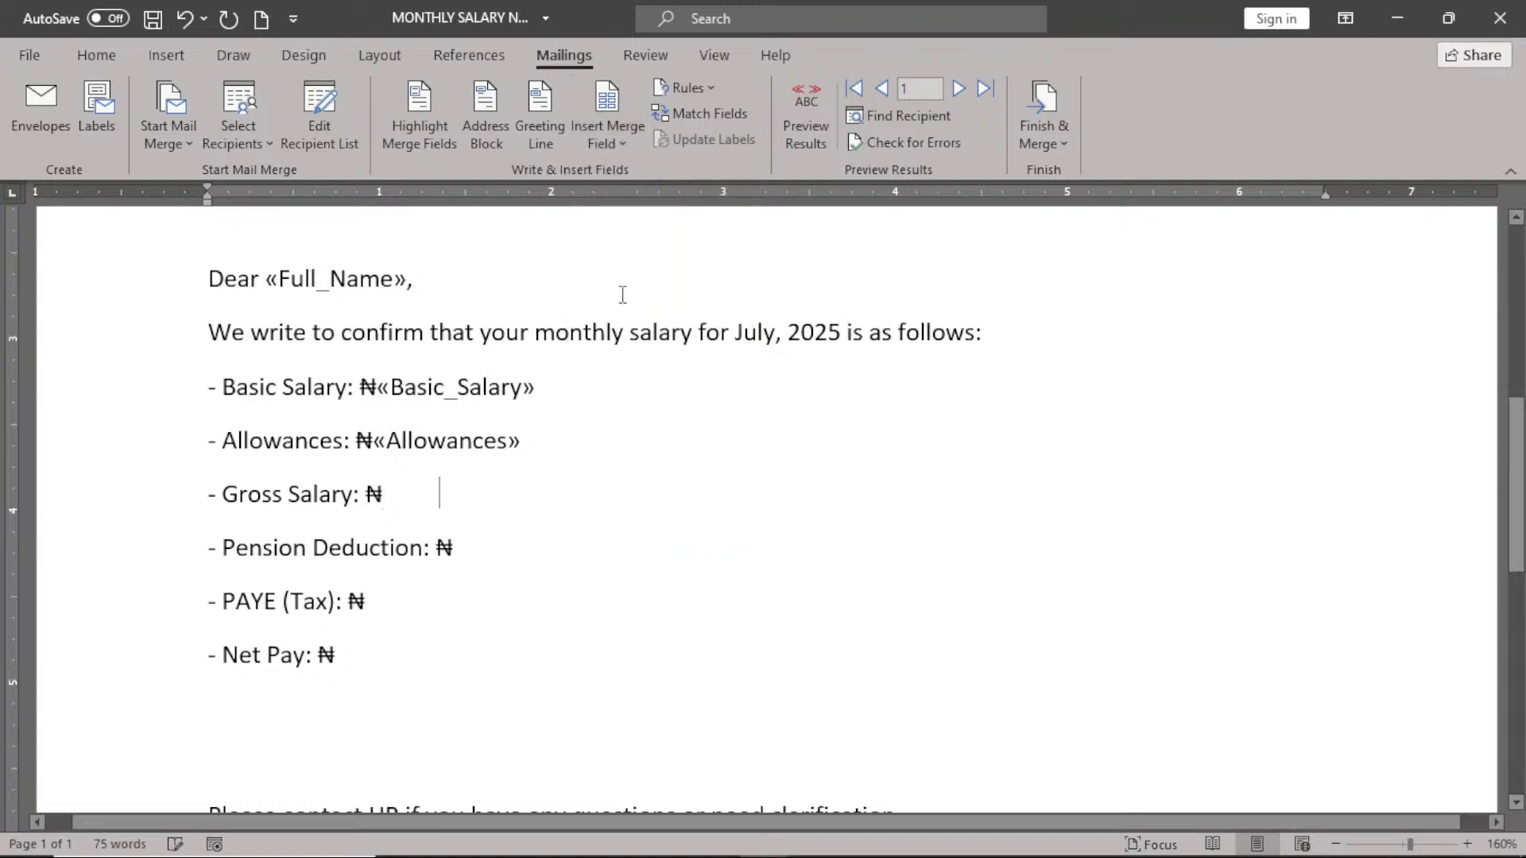
- Insert the Pension merge field after the Pension Deduction ₦ sign and the Tax field after the PAYE (Tax) ₦ sign
left_click(452, 547)
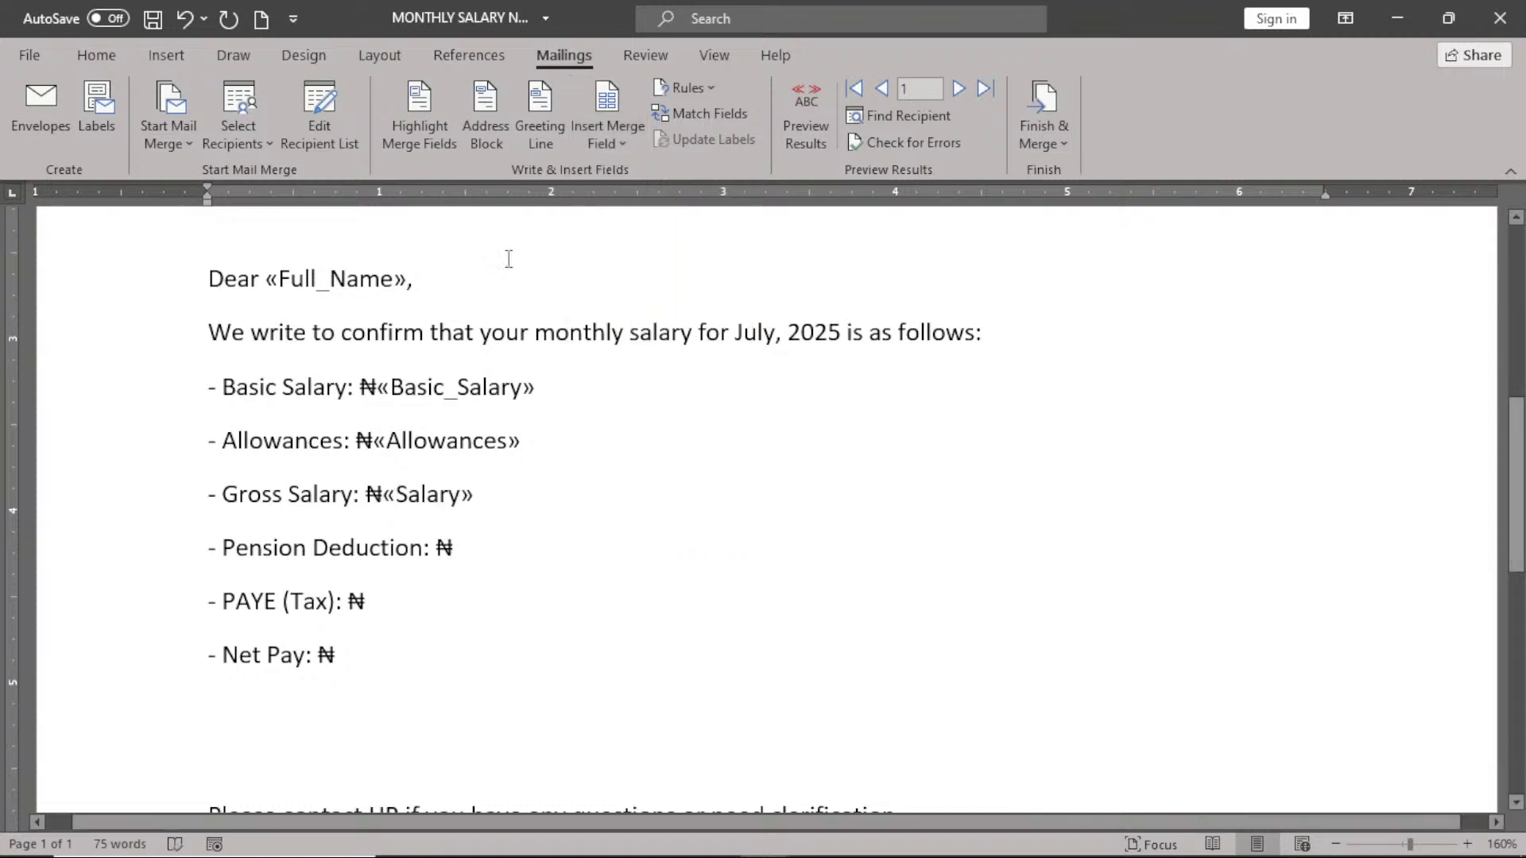
left_click(602, 130)
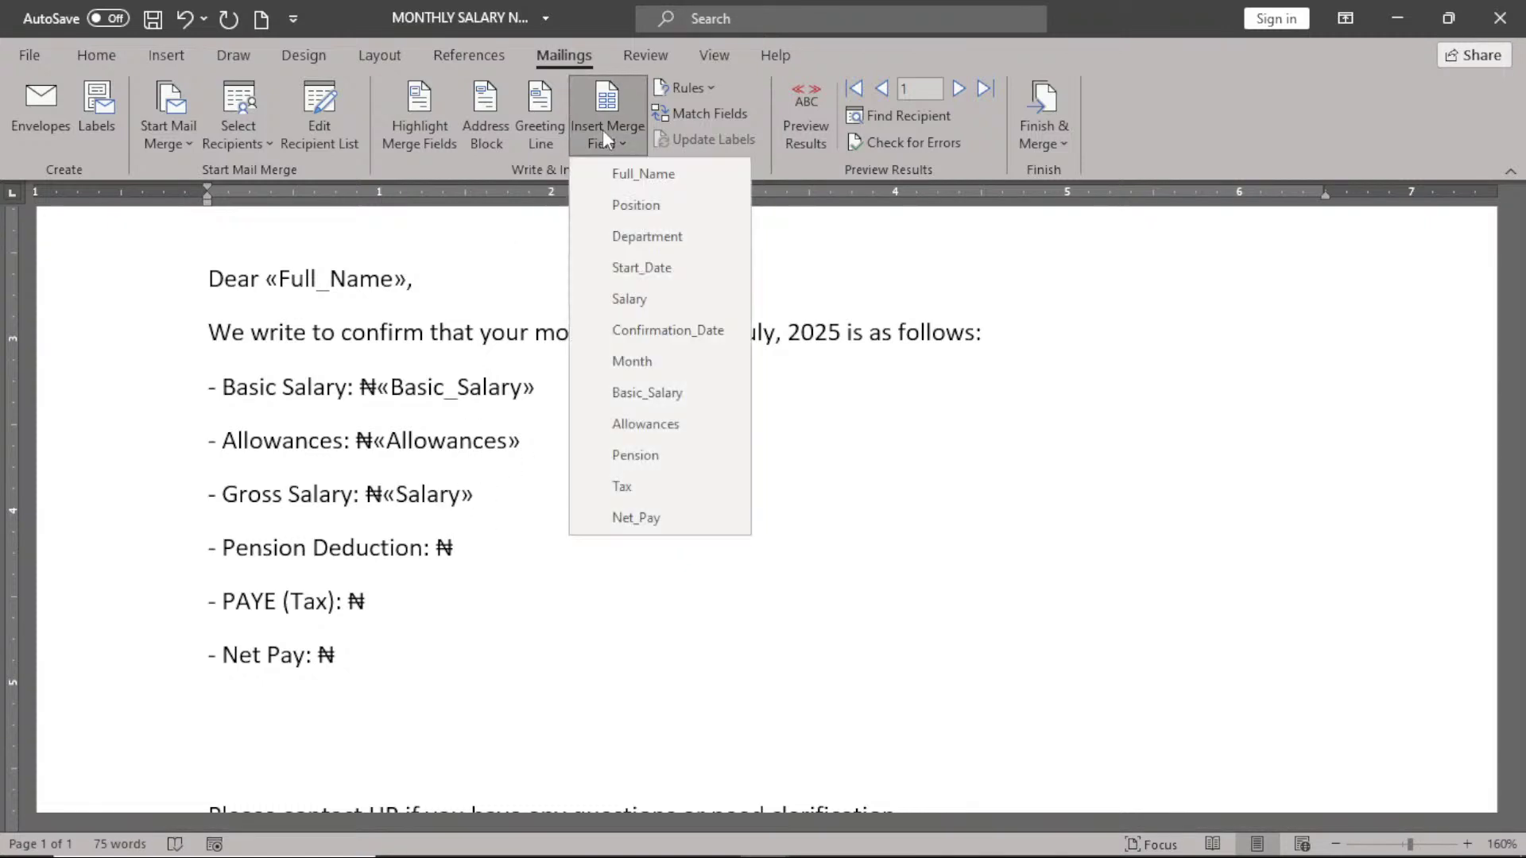
left_click(650, 457)
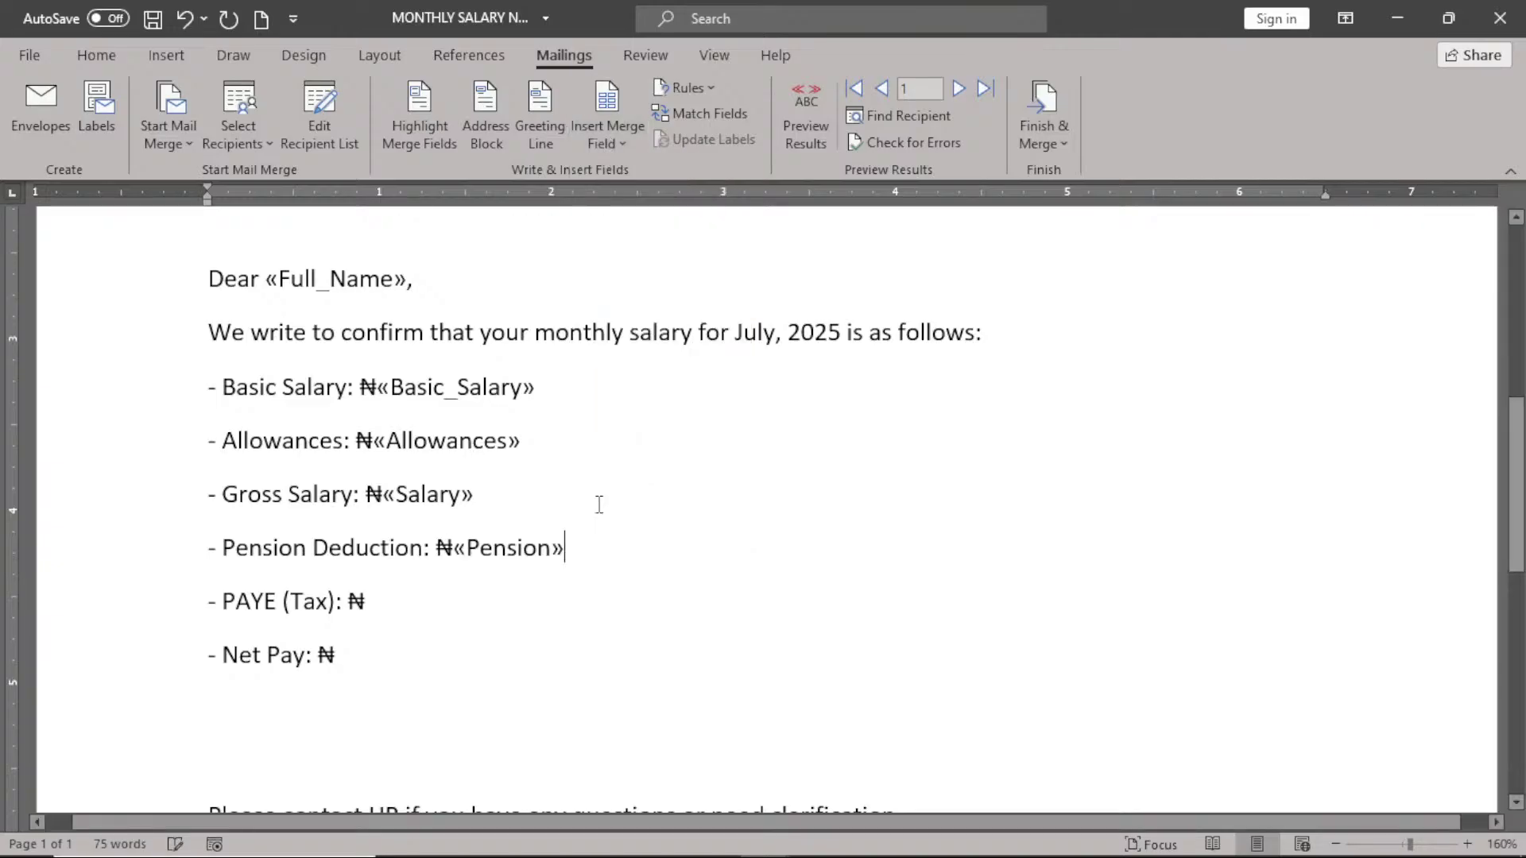
left_click(365, 602)
left_click(617, 141)
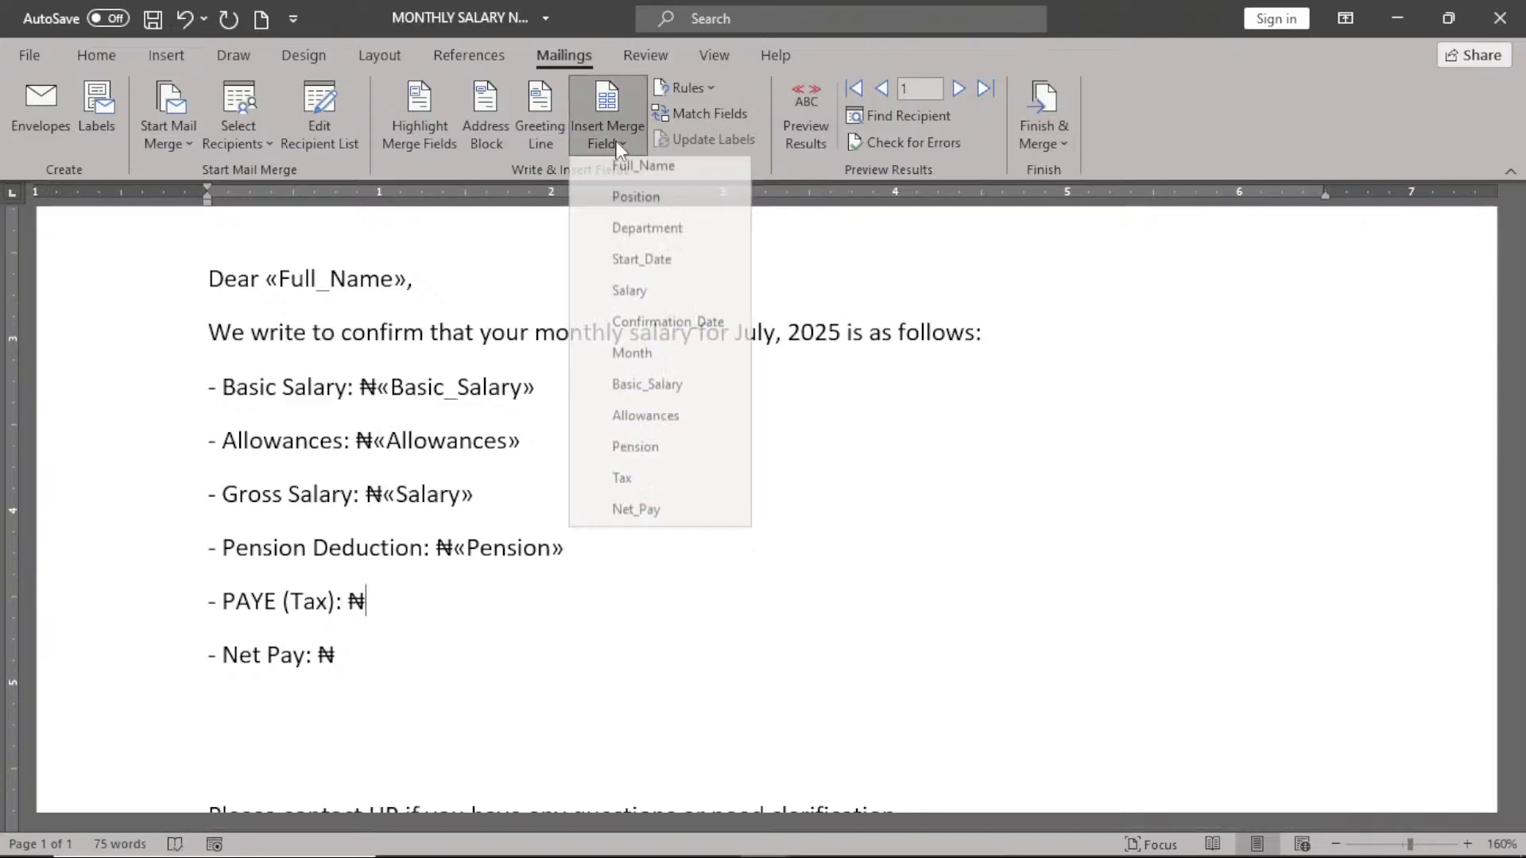
left_click(623, 486)
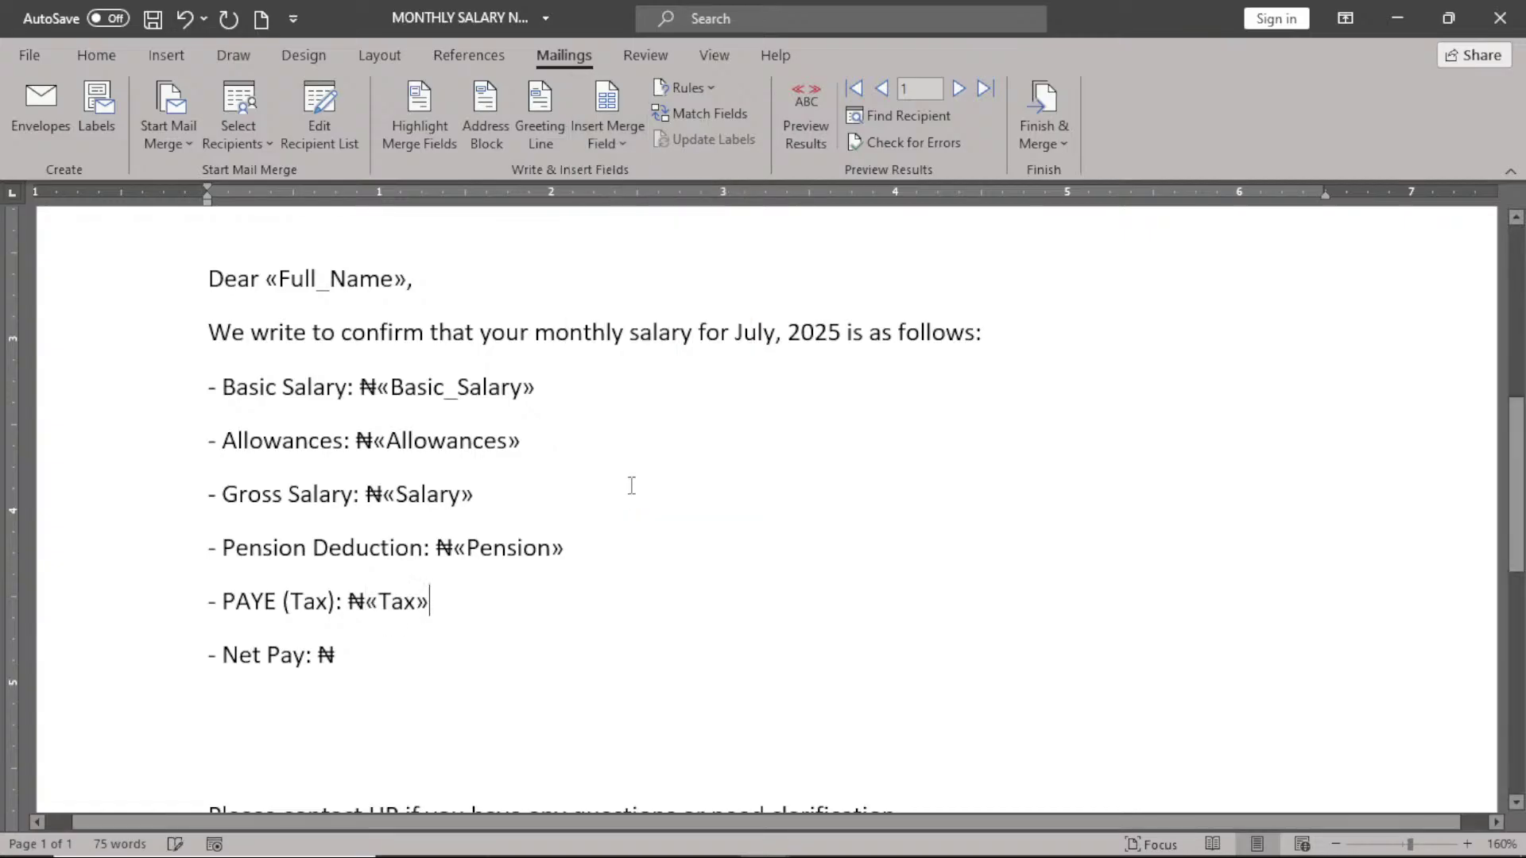
- Insert the Net_Pay merge field after the ₦ sign on the Net Pay line
left_click(336, 656)
left_click(603, 147)
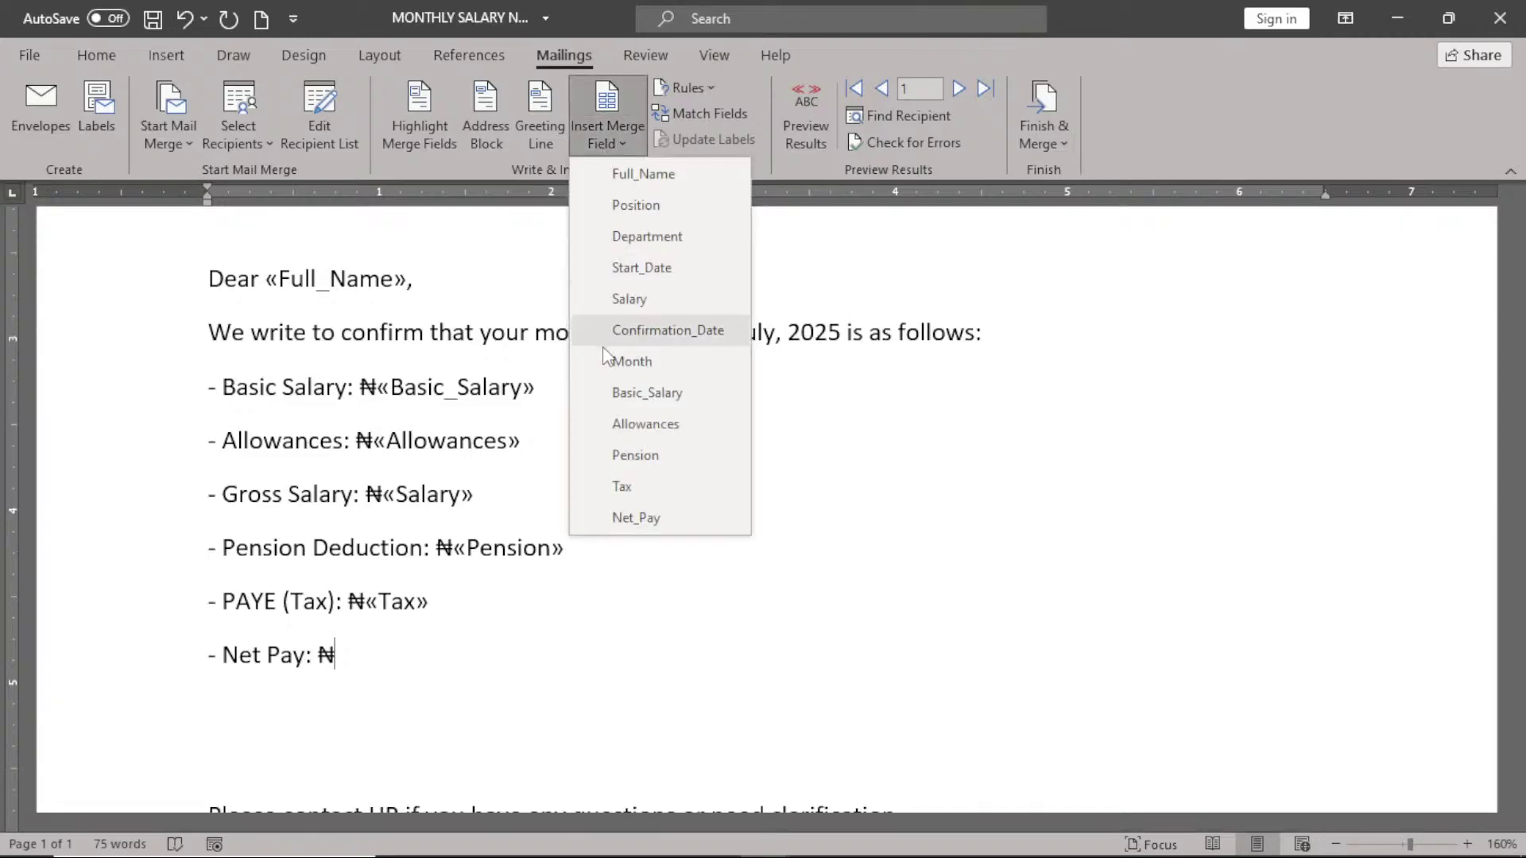
left_click(619, 517)
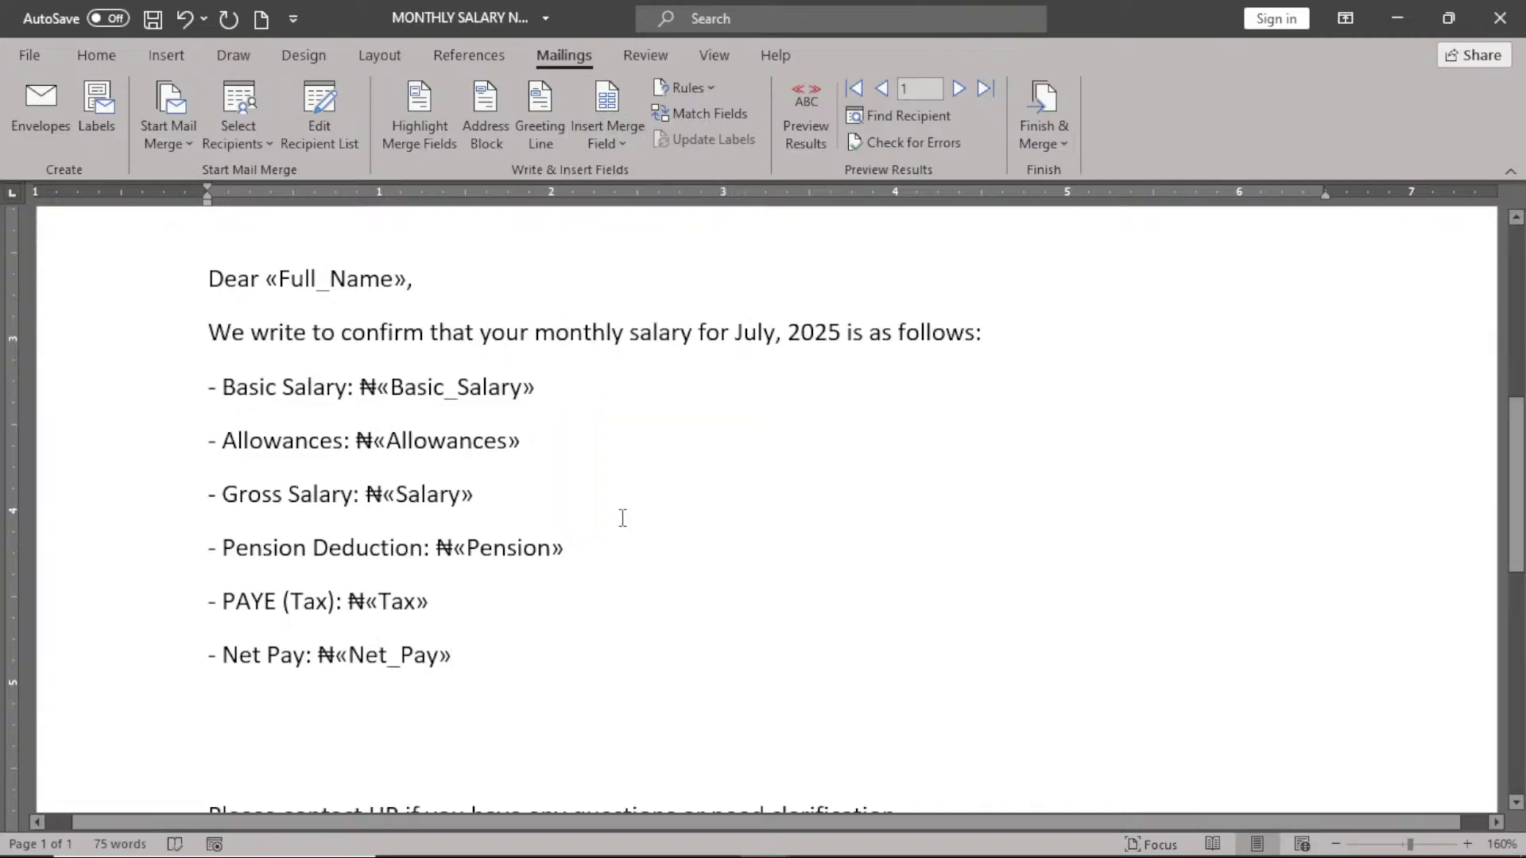
- Start an If...Then...Else rule on the blank line above the HR contact sentence, with the condition Net_Pay greater than 200000
scroll(622, 517, "down", 2)
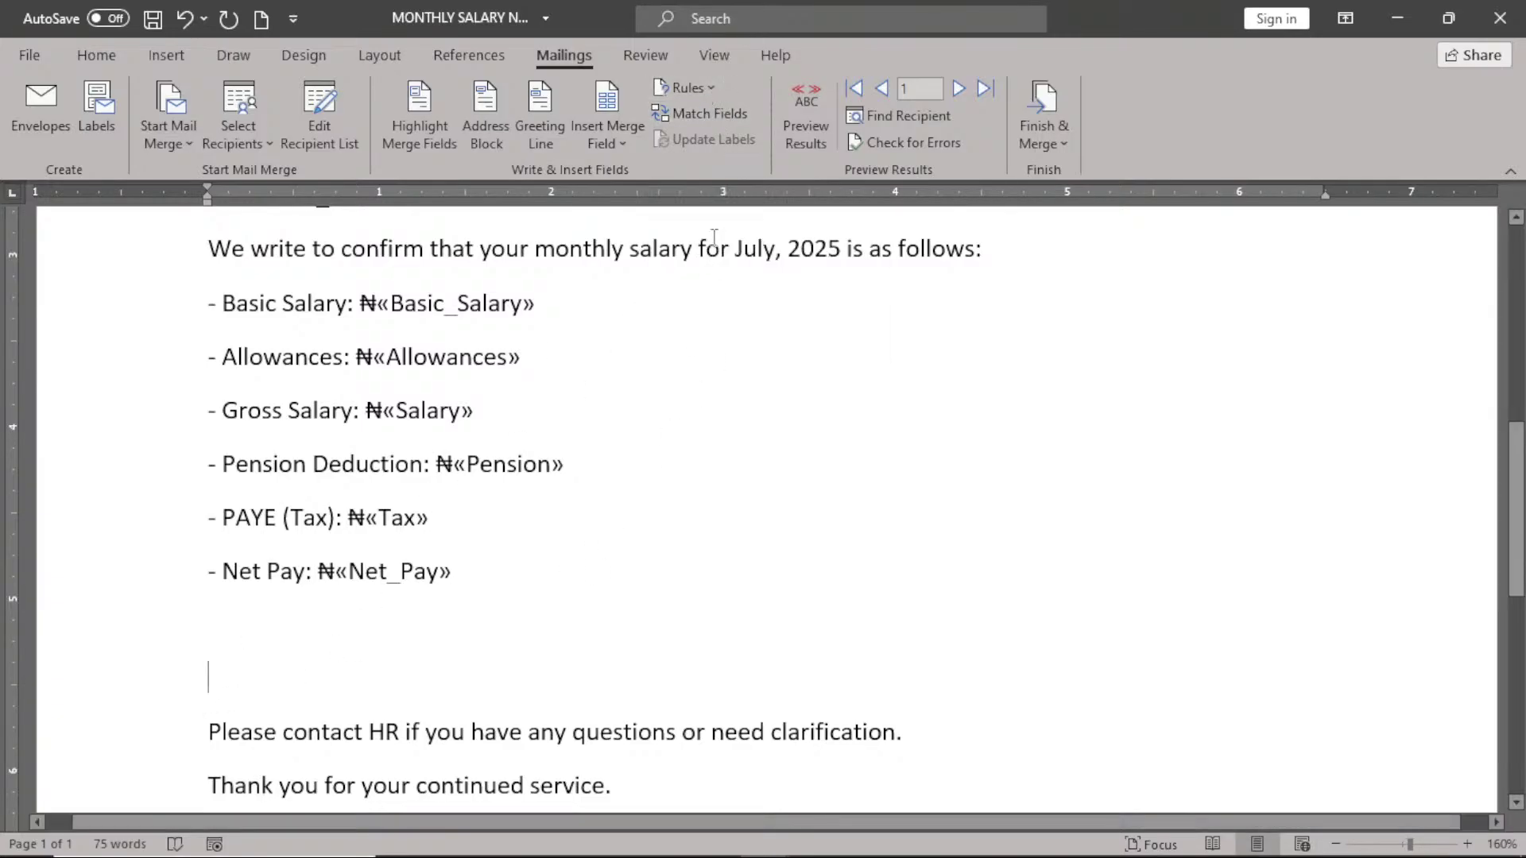
left_click(697, 86)
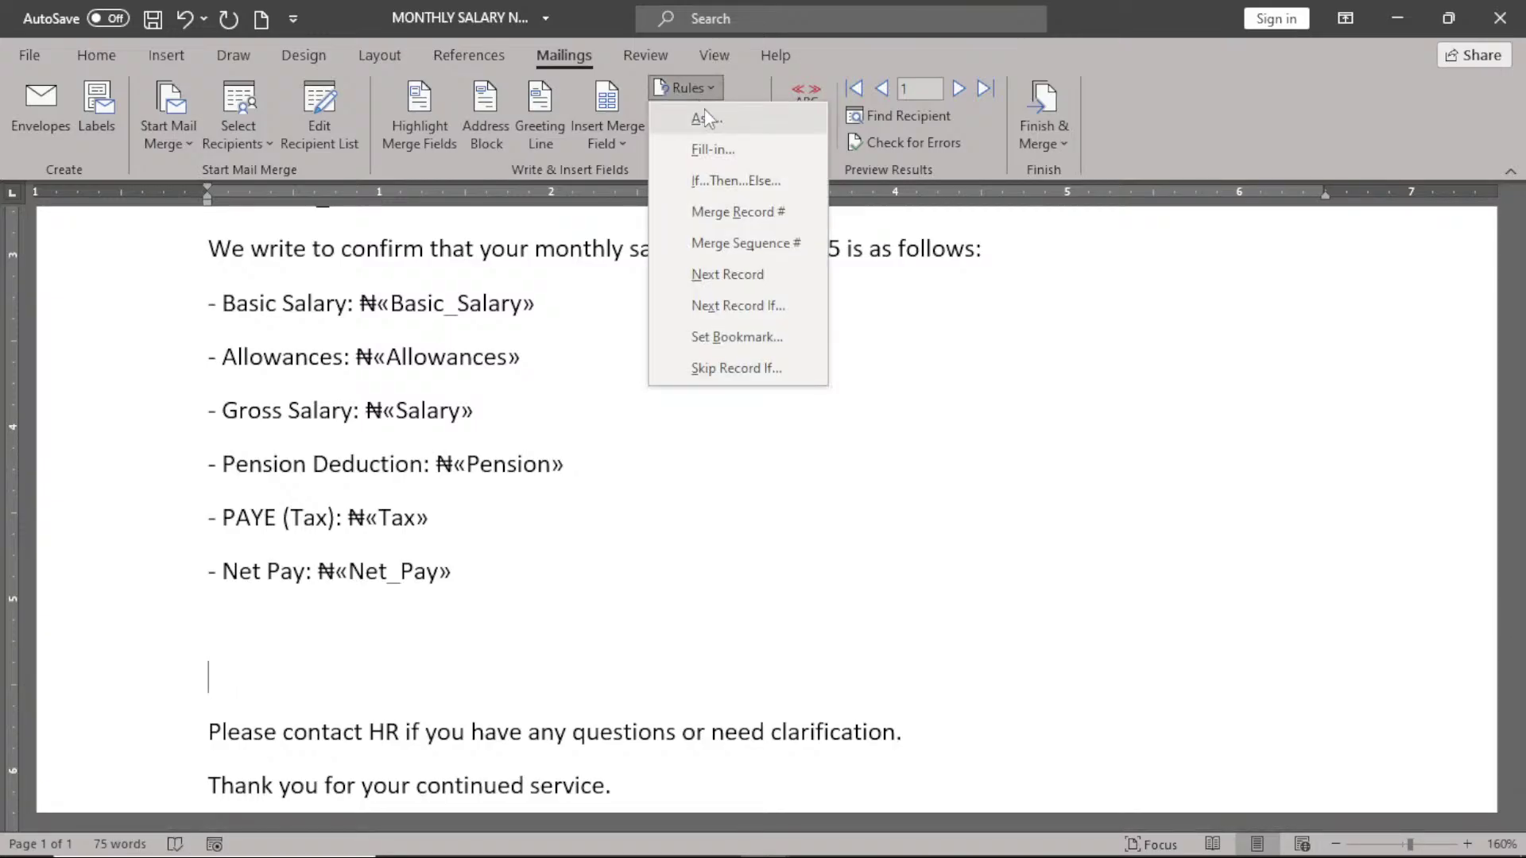
left_click(723, 182)
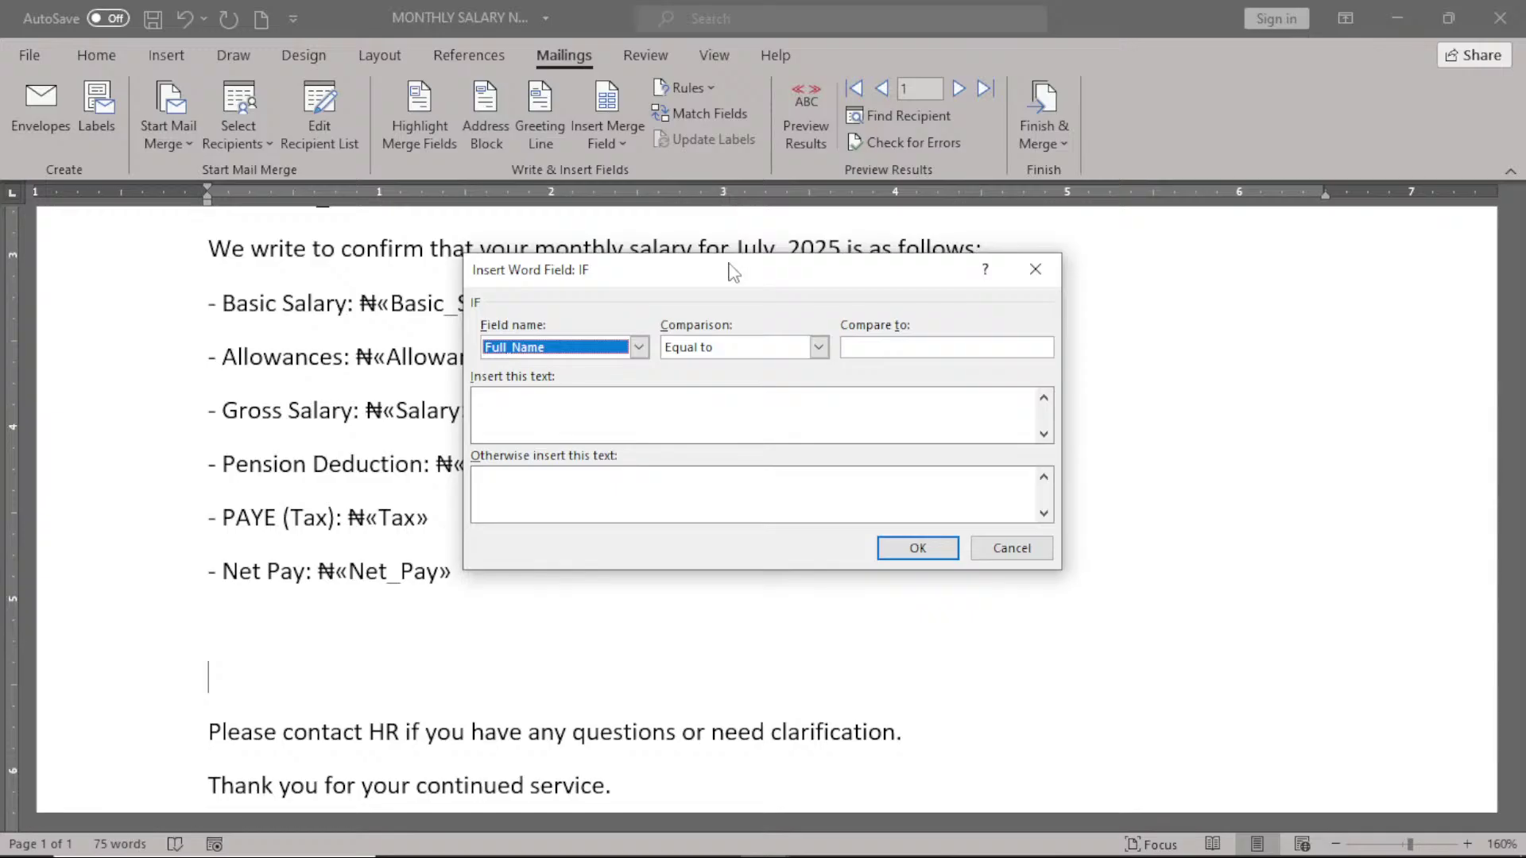
left_click_drag(725, 278, 853, 246)
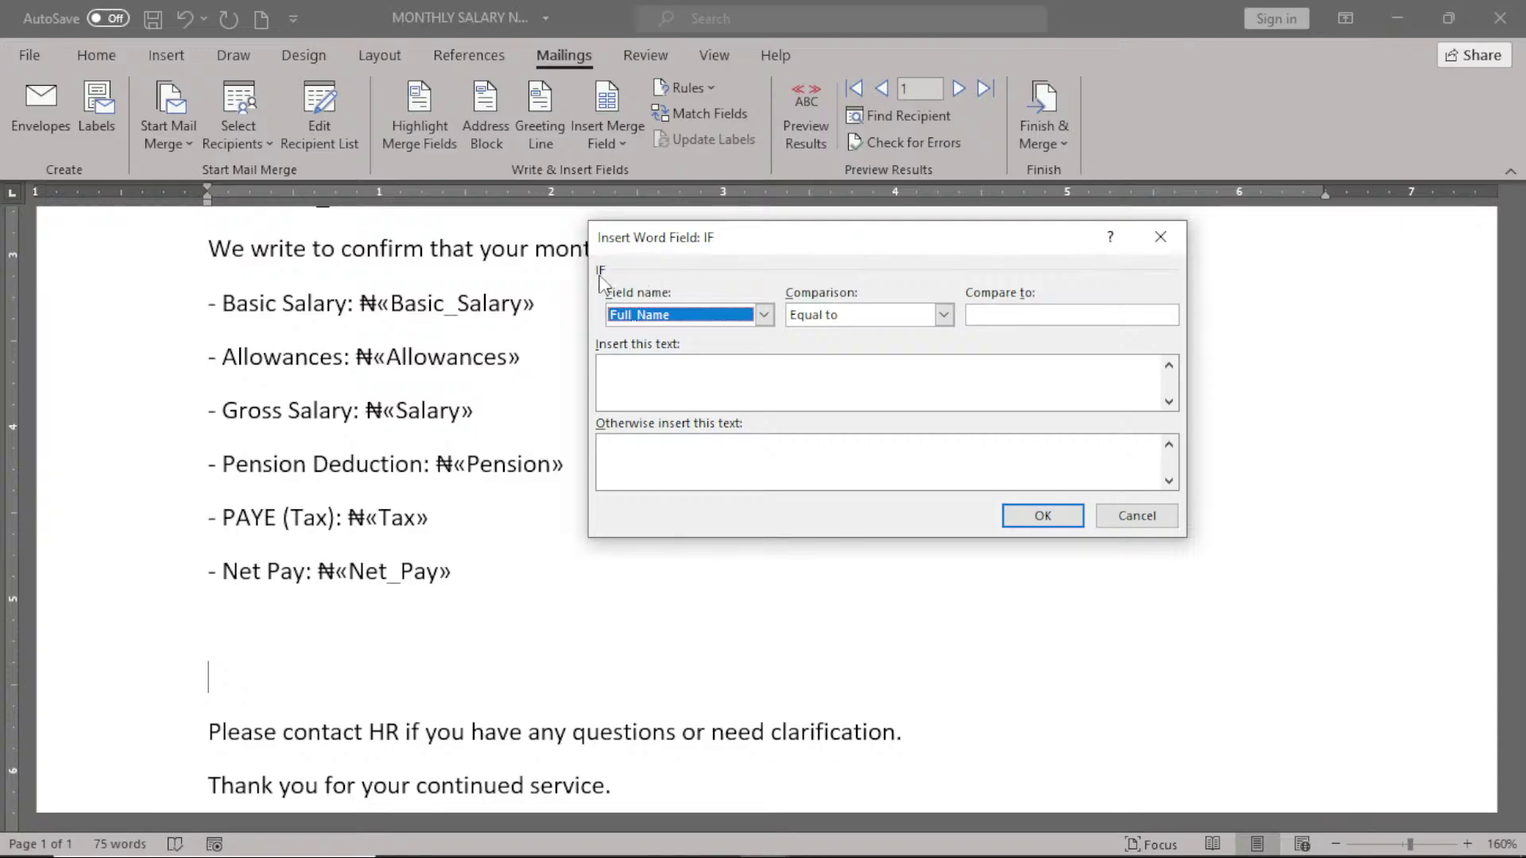
left_click(763, 316)
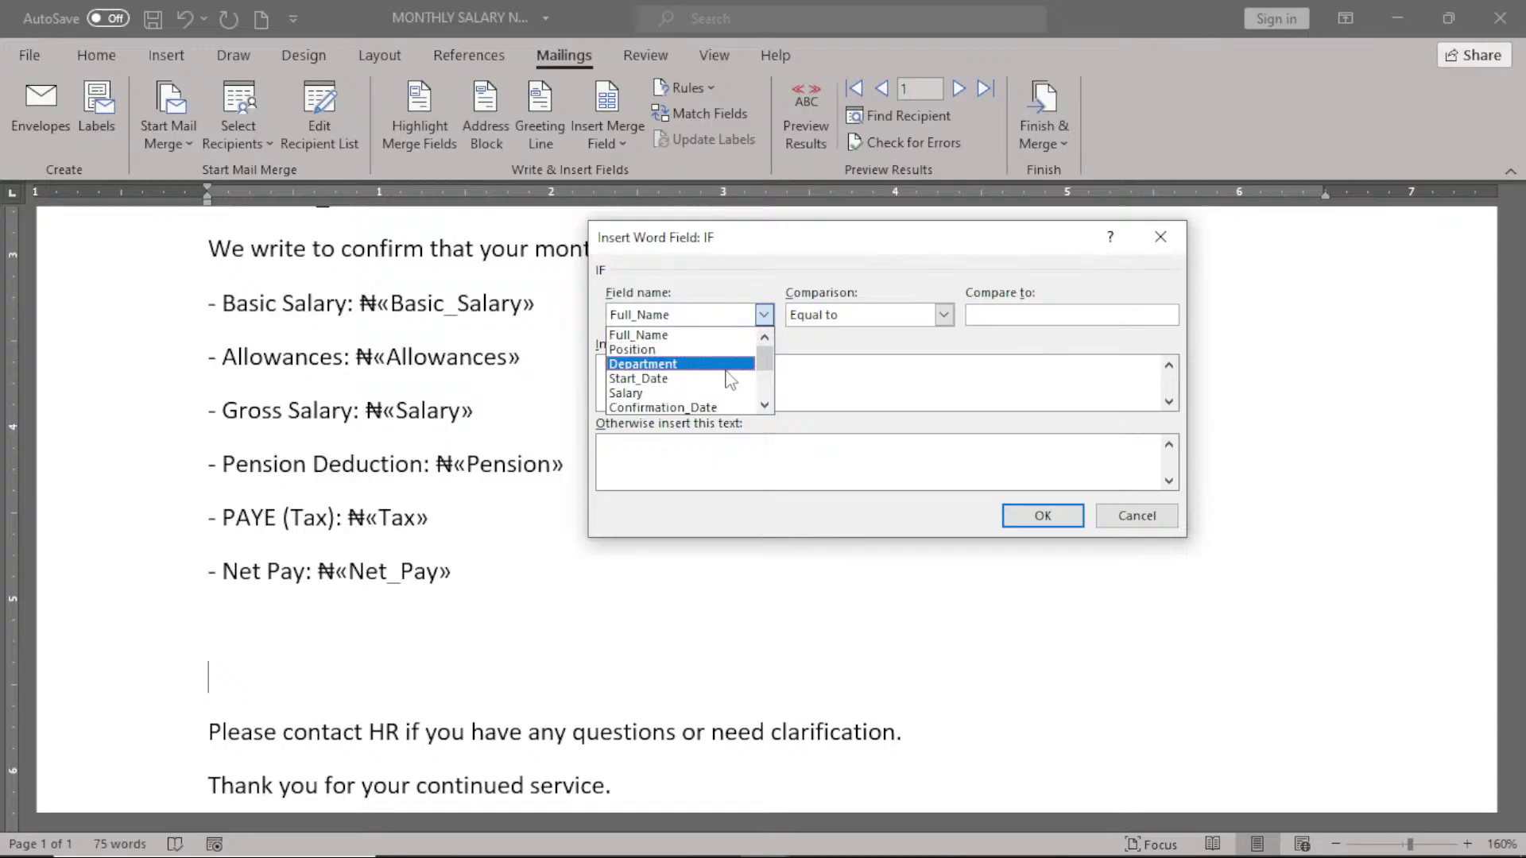
left_click_drag(769, 361, 770, 385)
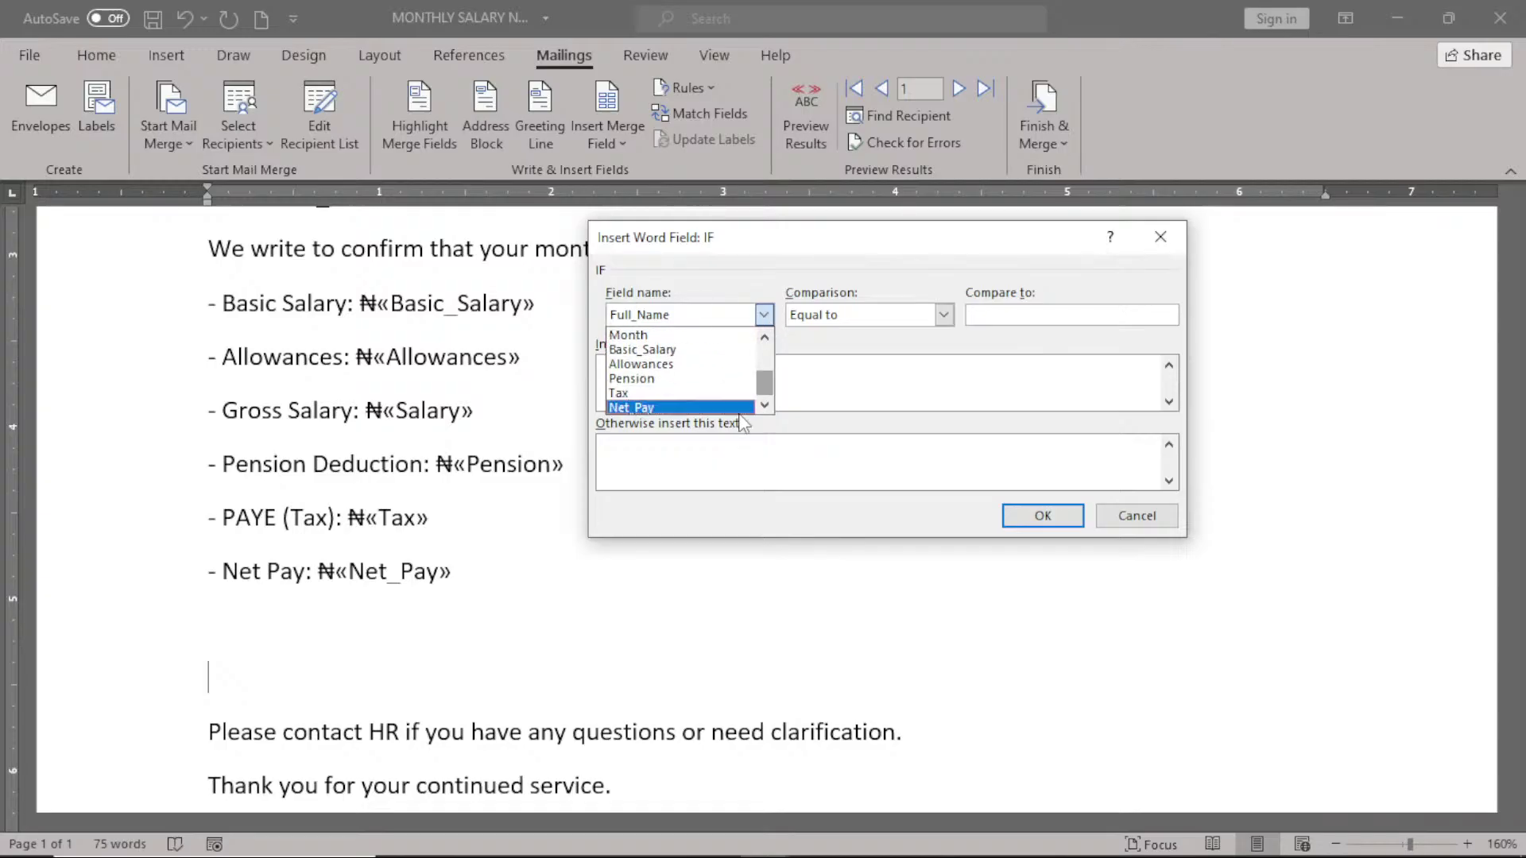
left_click(701, 409)
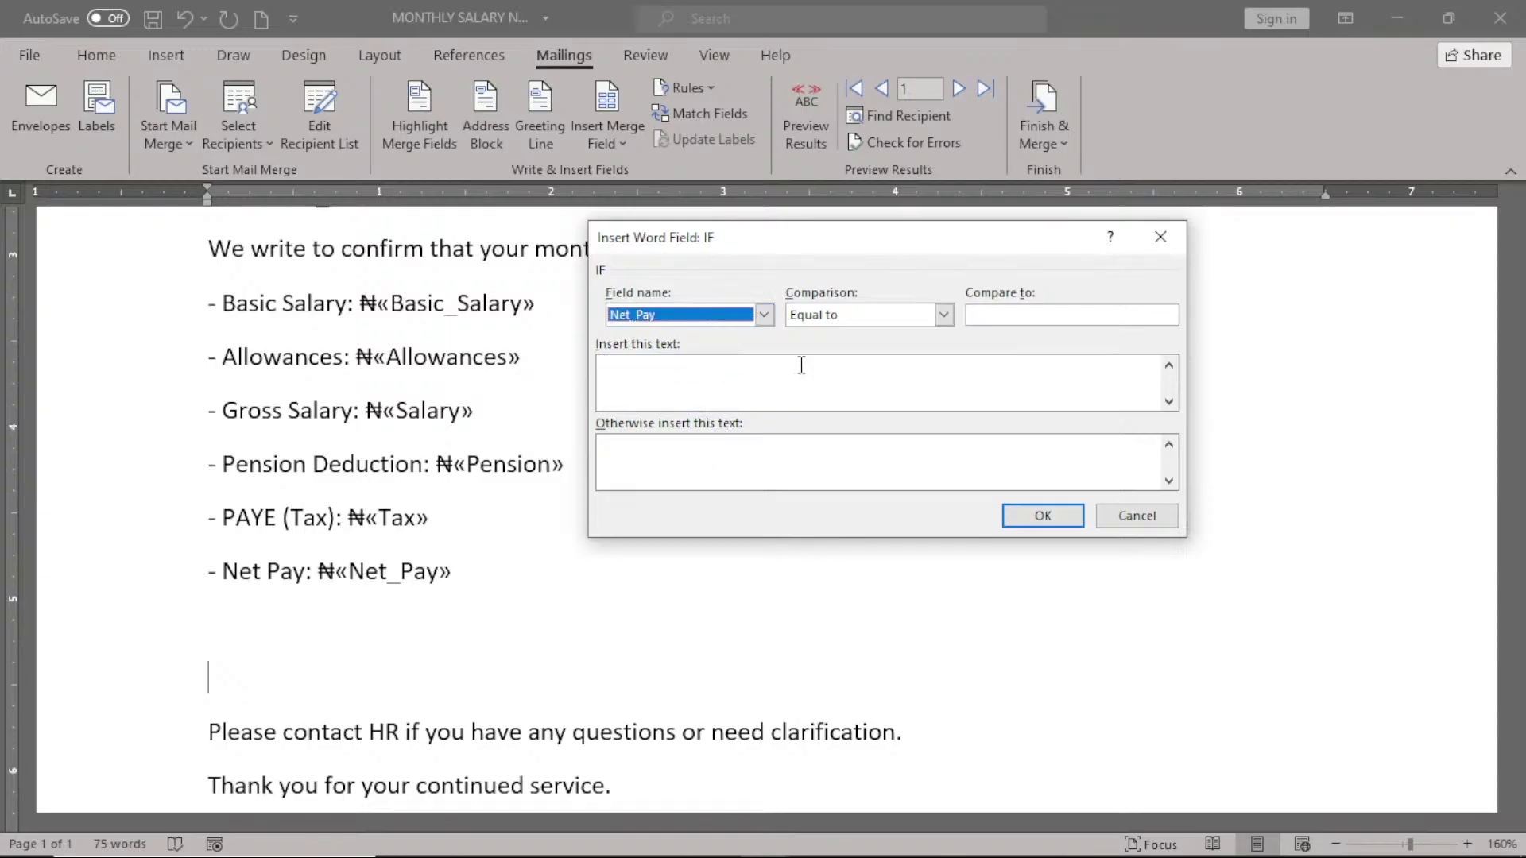
left_click(942, 316)
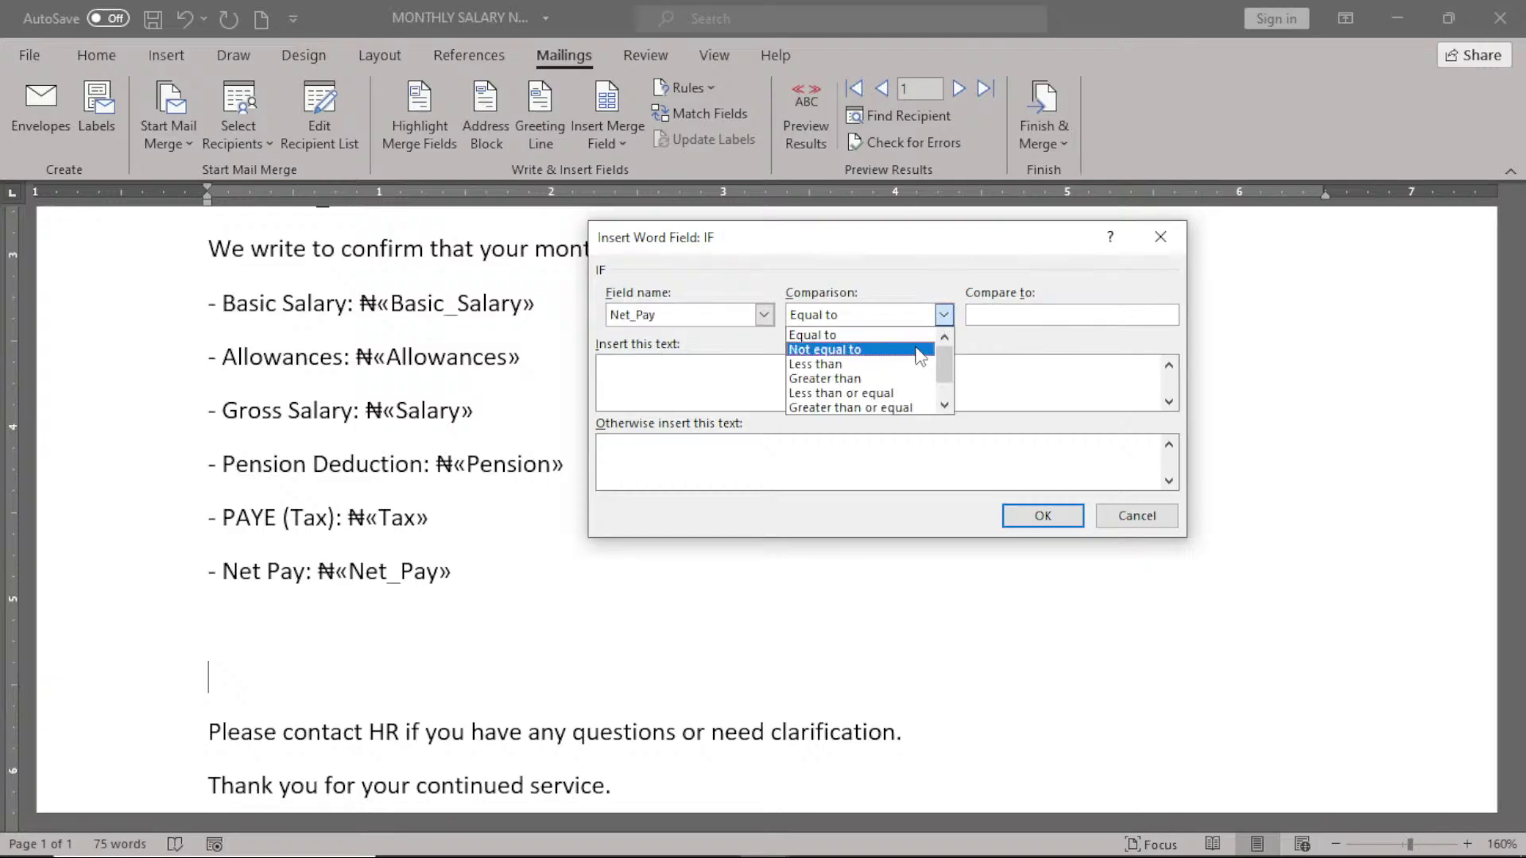
left_click(896, 385)
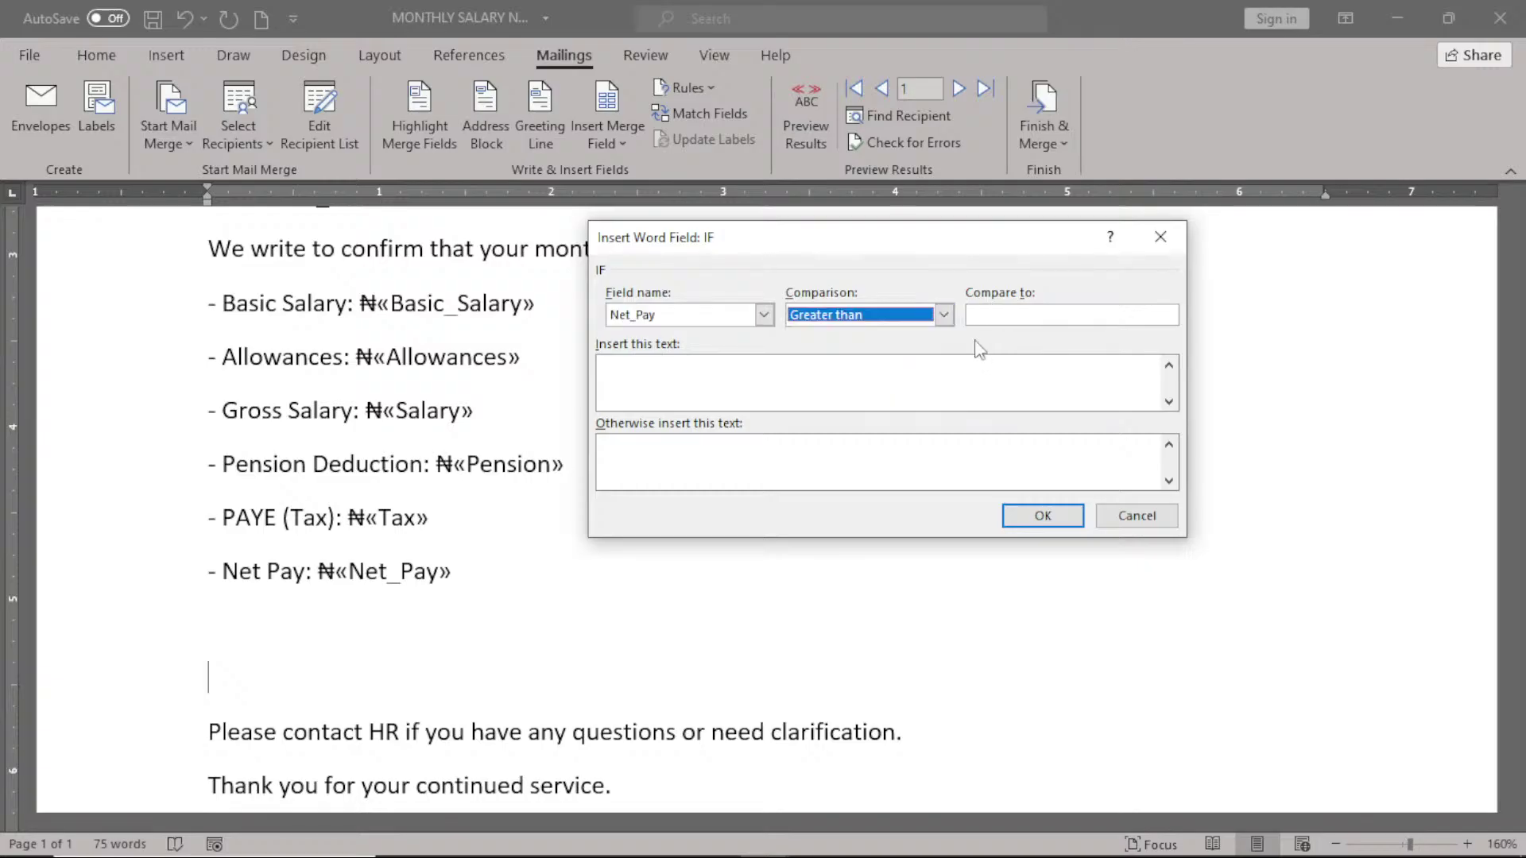
left_click(1005, 311)
type("20")
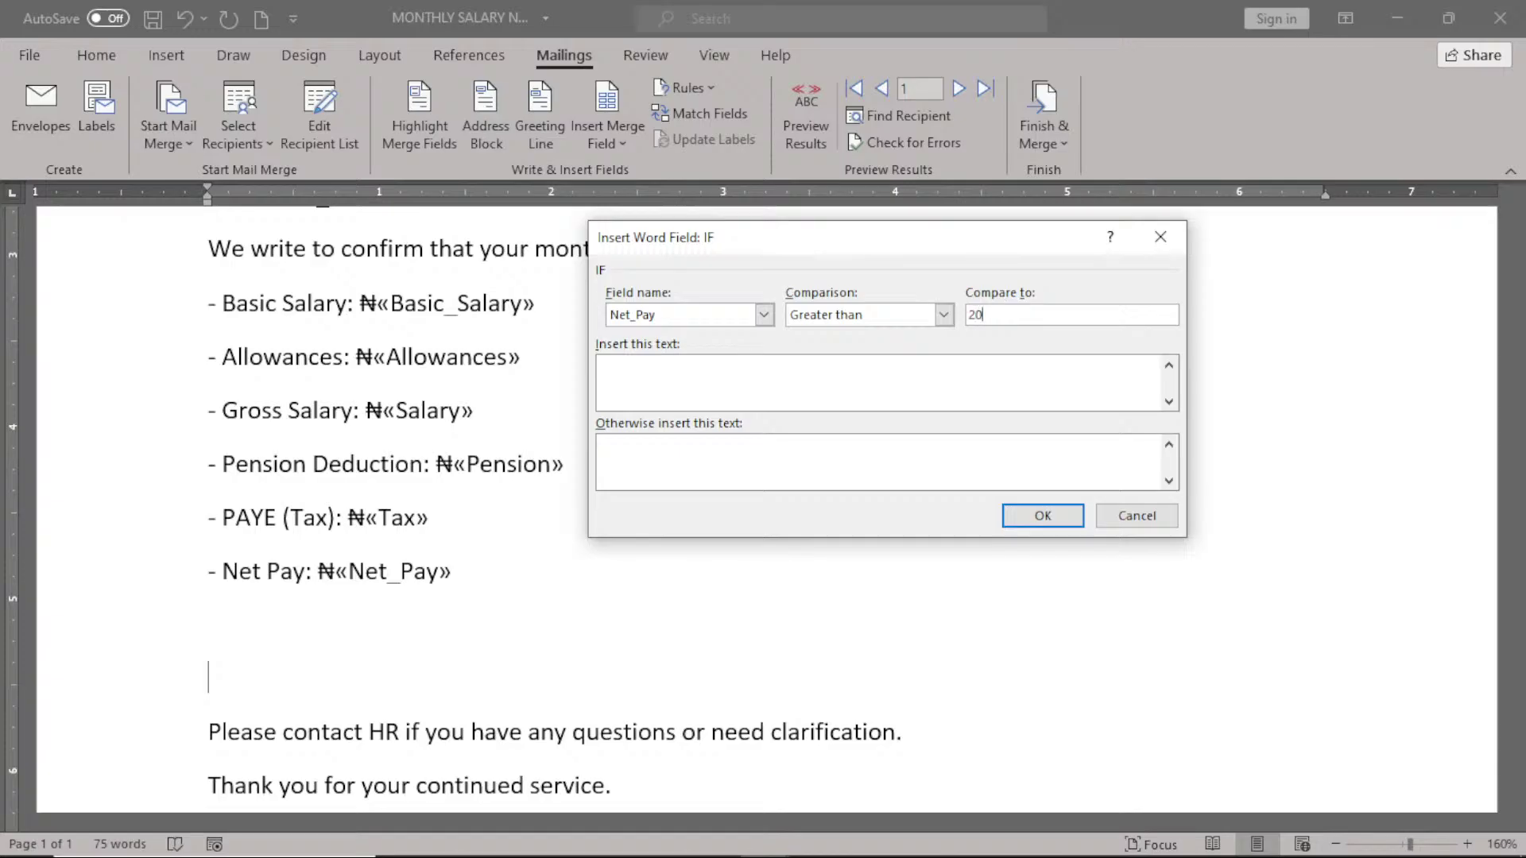
type("0000")
- Set the rule's text for a met condition to "Your Salary will be processed by next week"
left_click(742, 370)
type("Y")
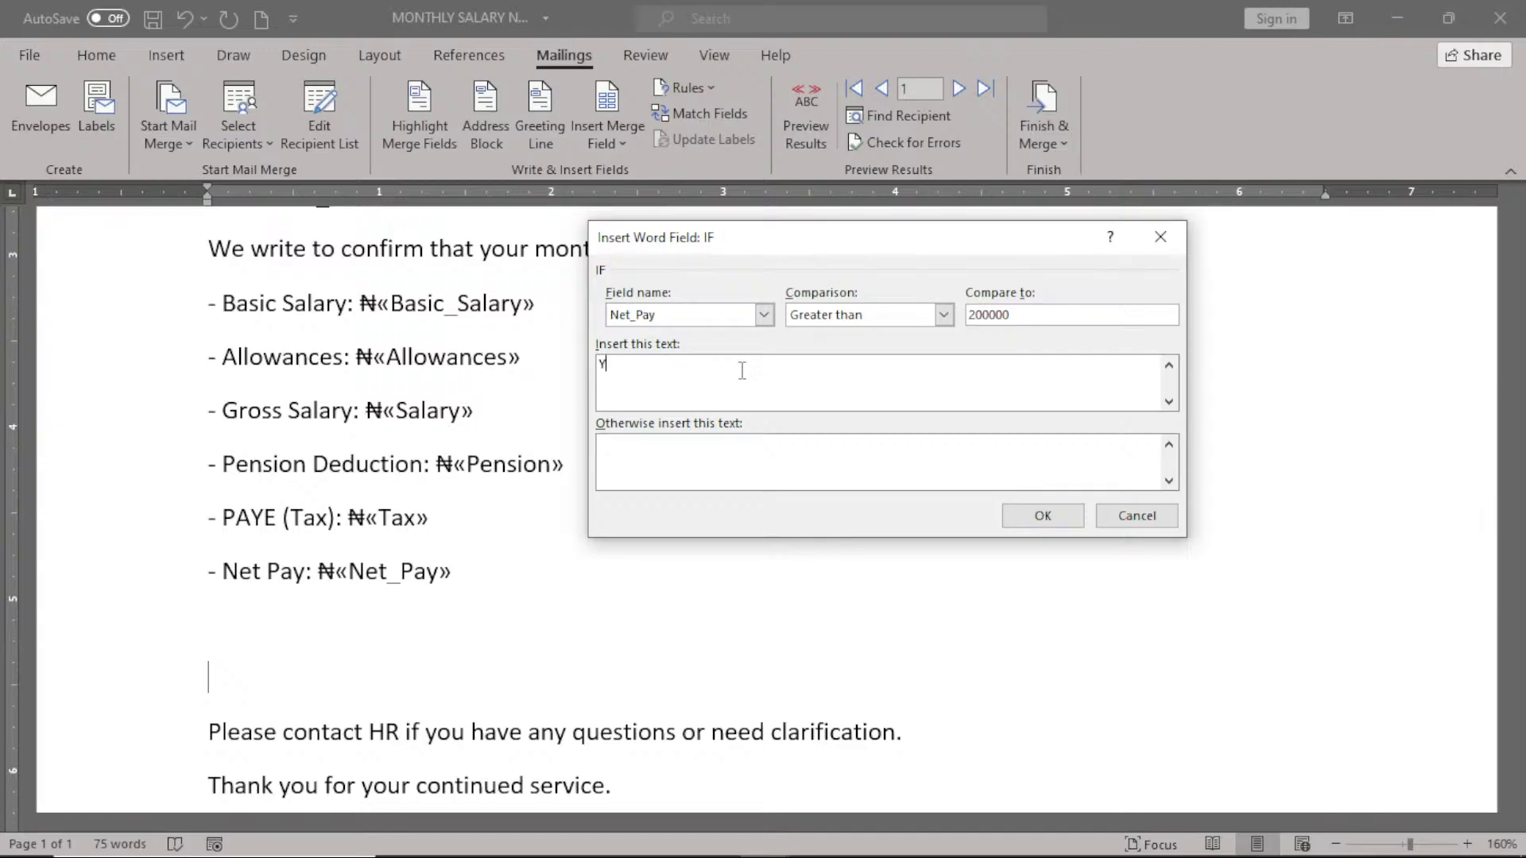
type("our Salary wiu")
key("BackSpace")
type("ll be processed by ")
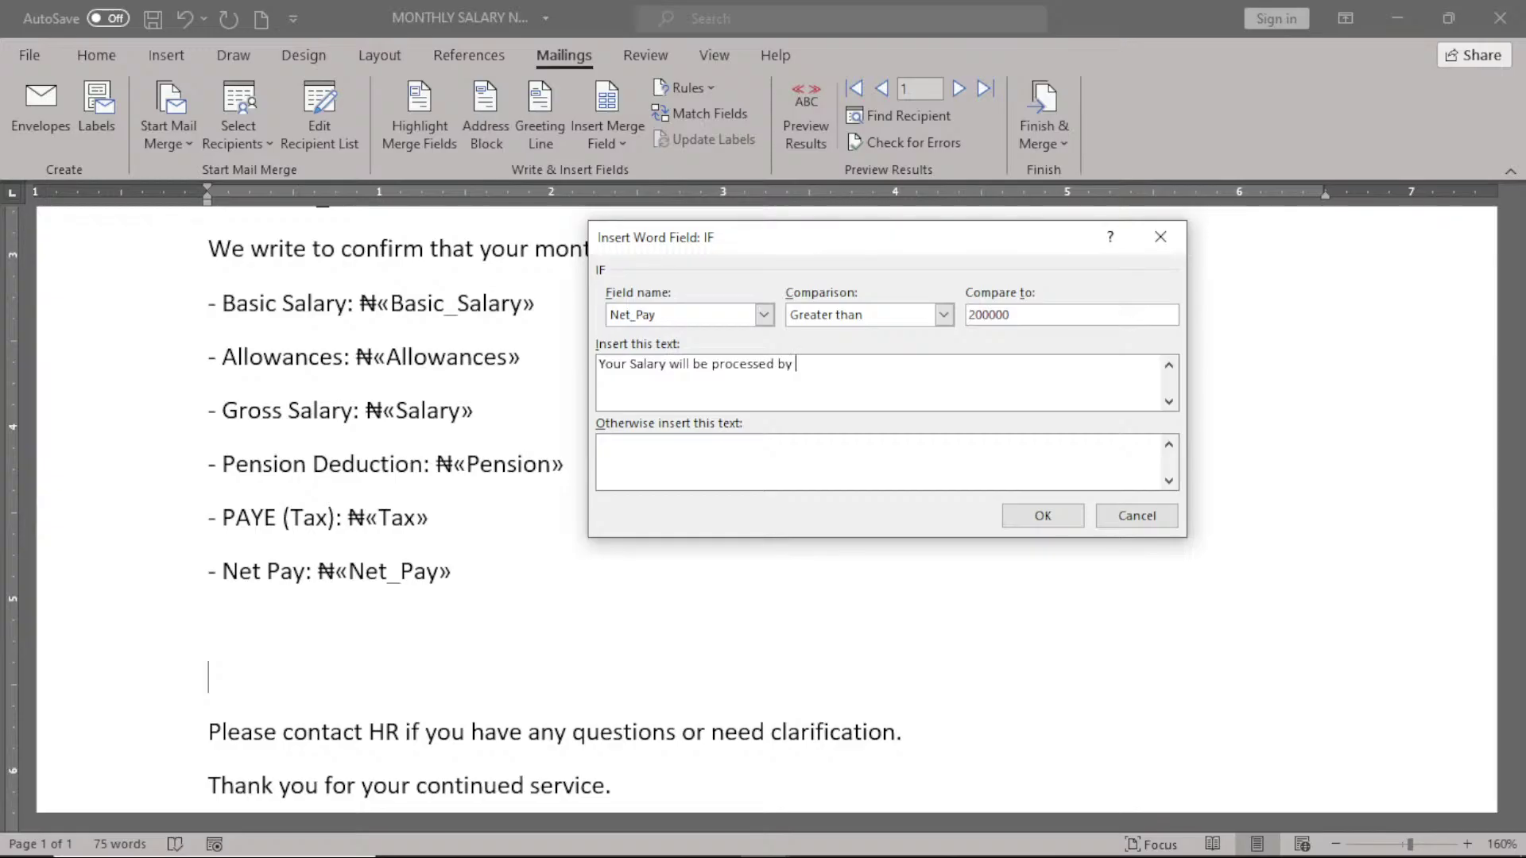
type("next week")
- Set the rule's otherwise text to "Your salary is already processed" and insert the rule into the letter
left_click(655, 453)
type("Your ")
type("sal")
type("aery")
key("BackSpace")
key("BackSpace")
key("BackSpace")
key("BackSpace")
type("ary is alre")
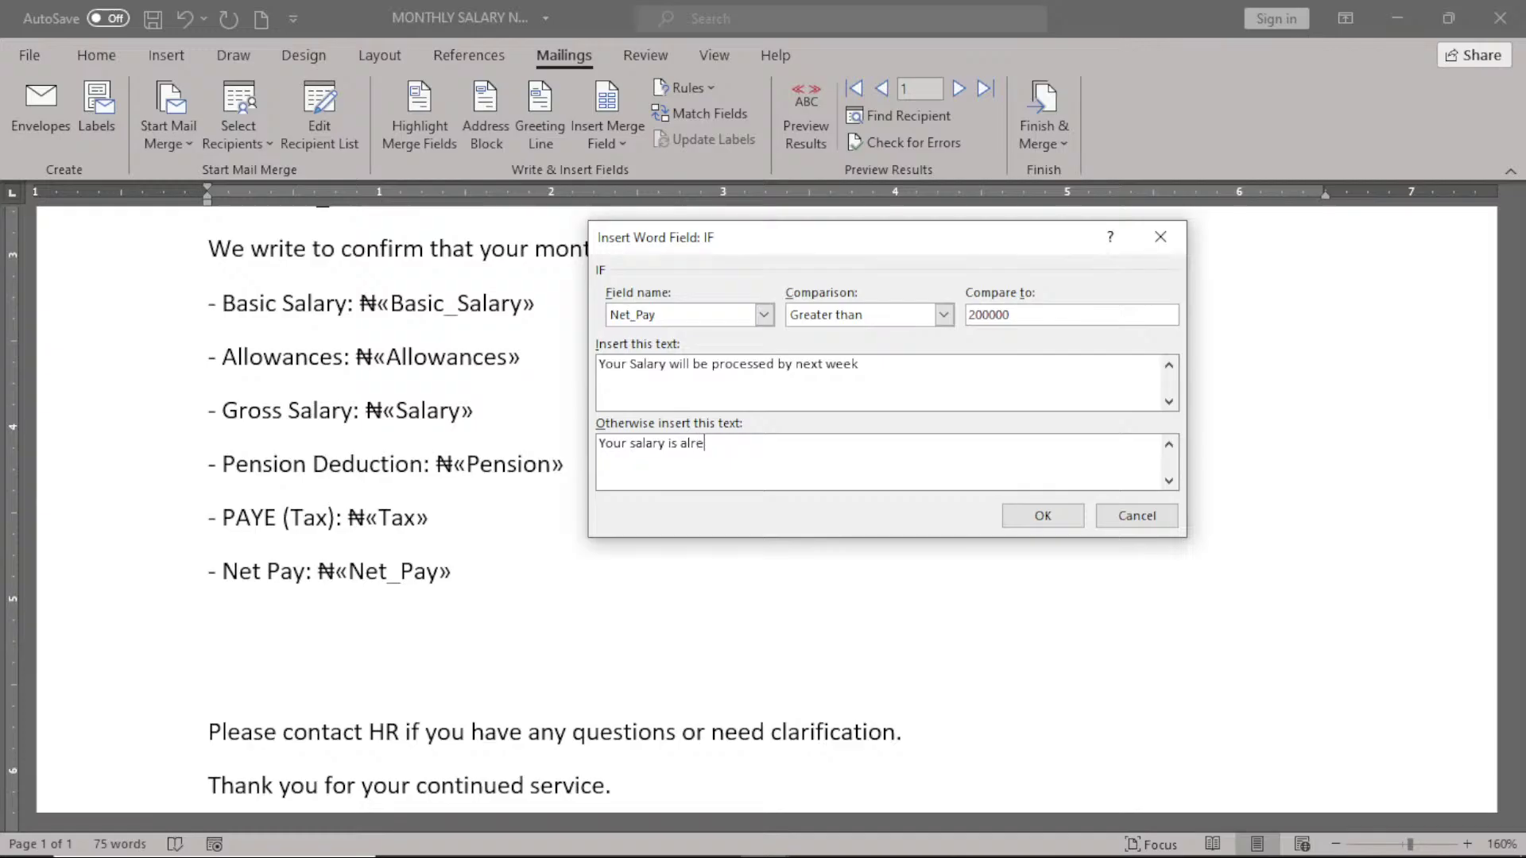
type("ady processed")
left_click(1060, 520)
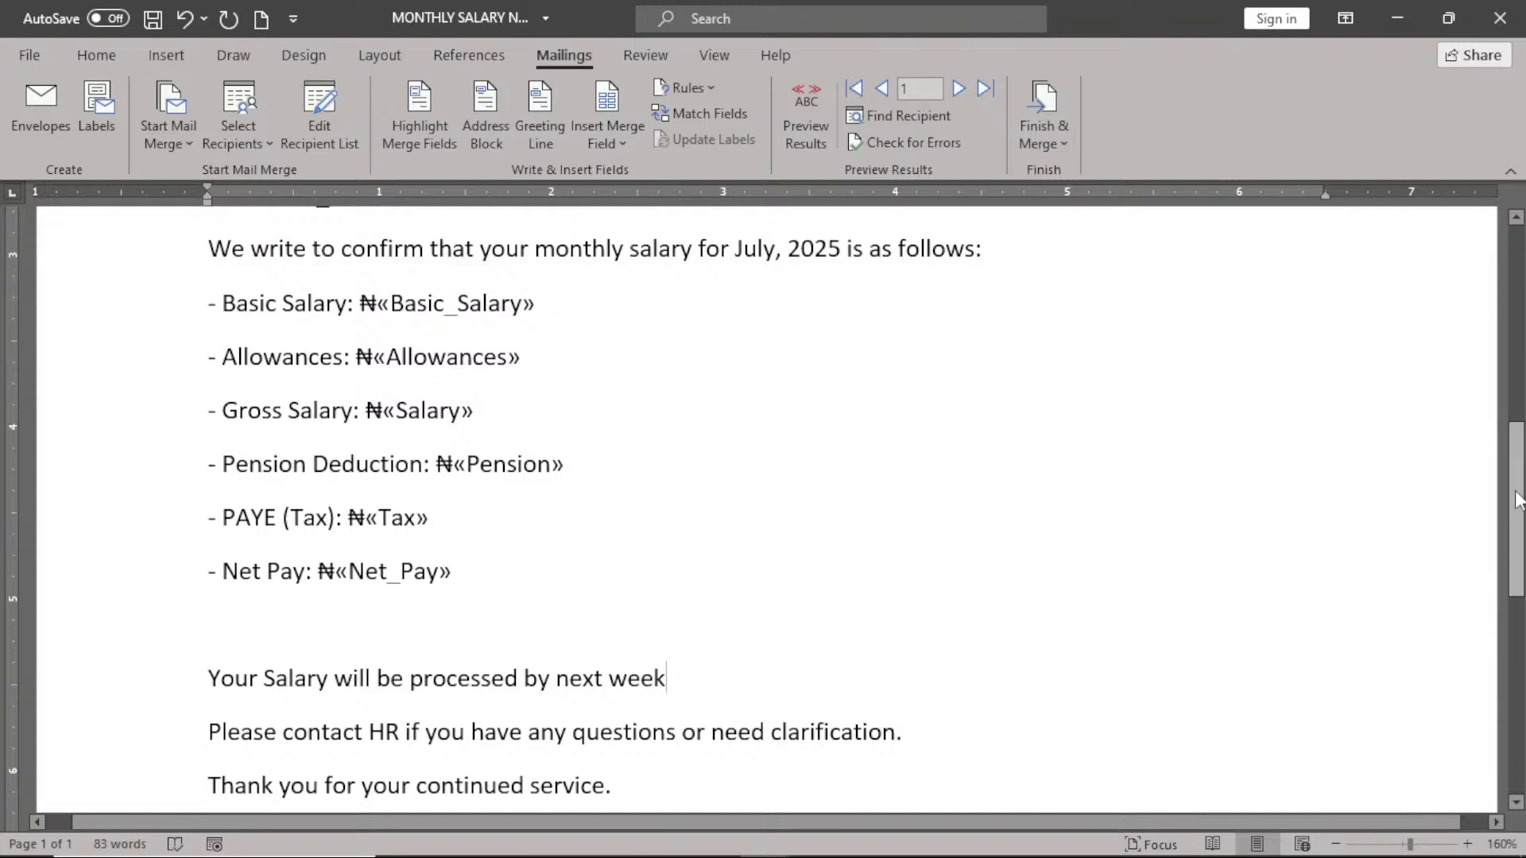
- Look over the whole letter, preview the merge results, and check the second record's net pay against its conditional sentence
scroll(1518, 502, "down", 5)
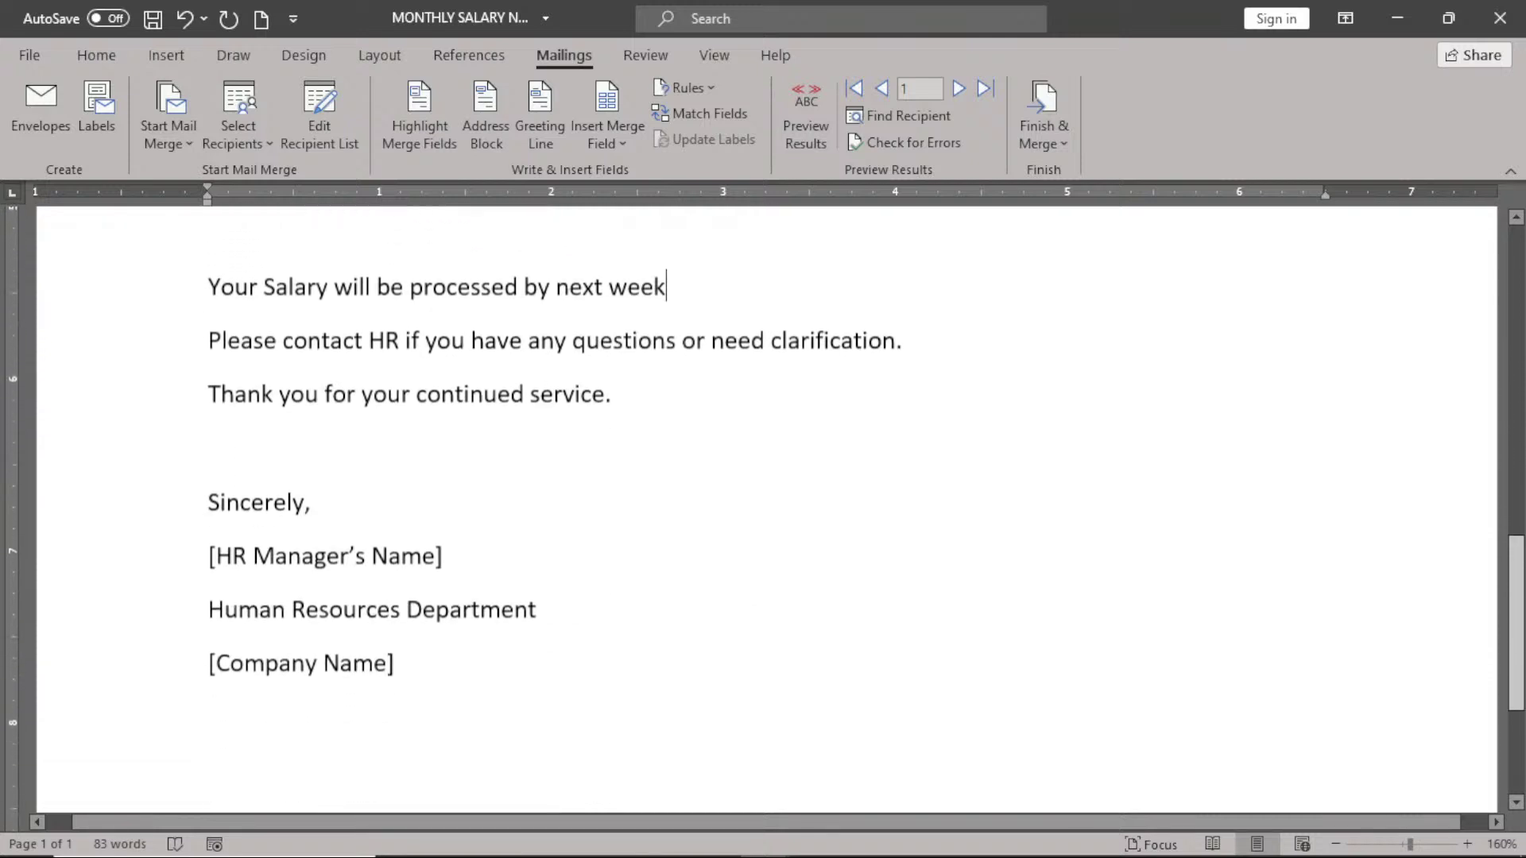
scroll(1521, 338, "up", 11)
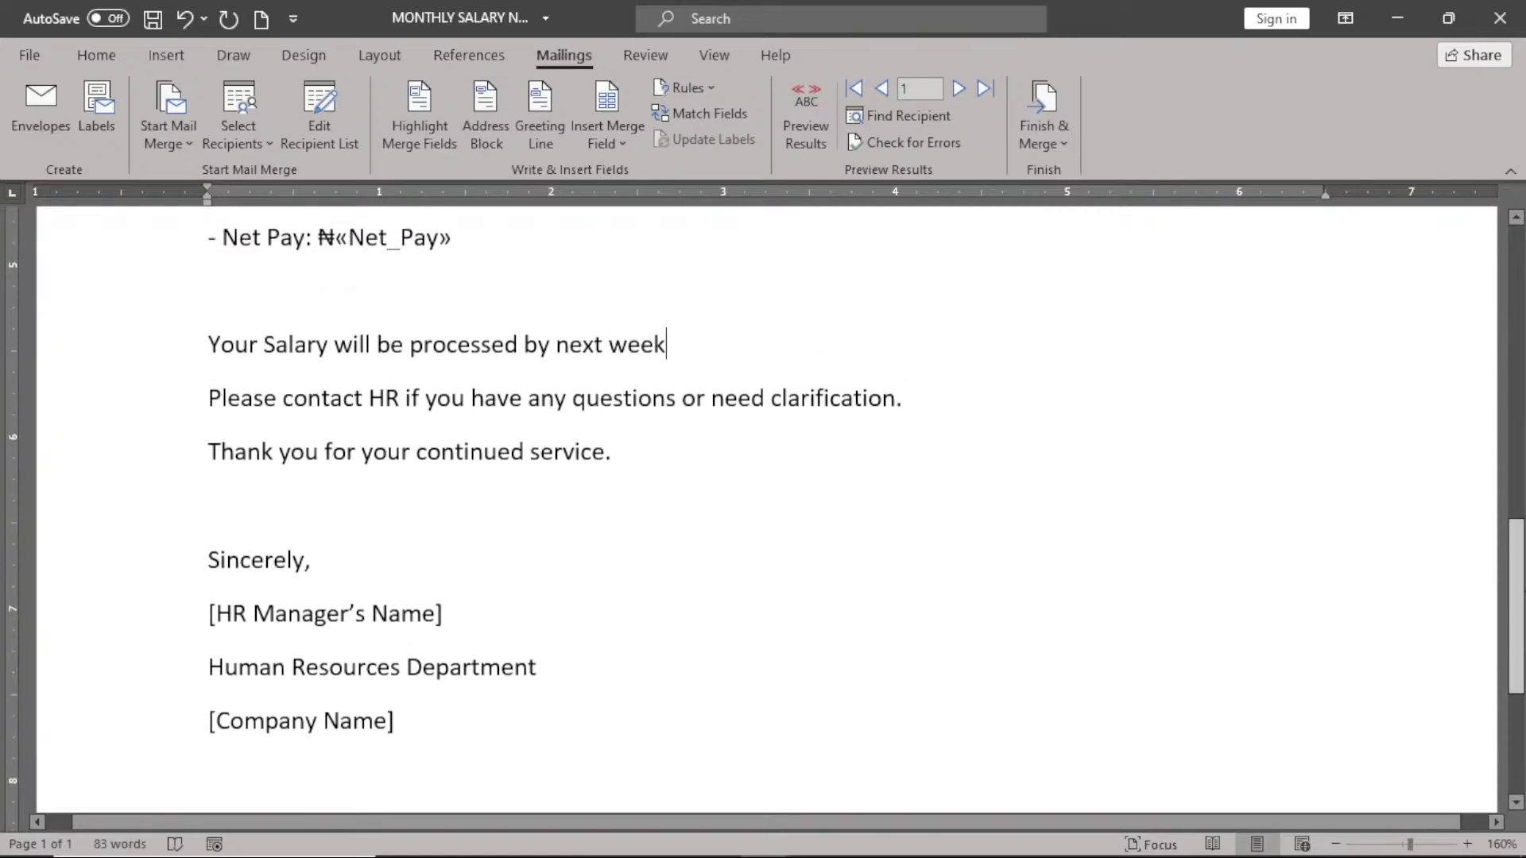
scroll(1521, 337, "up", 2)
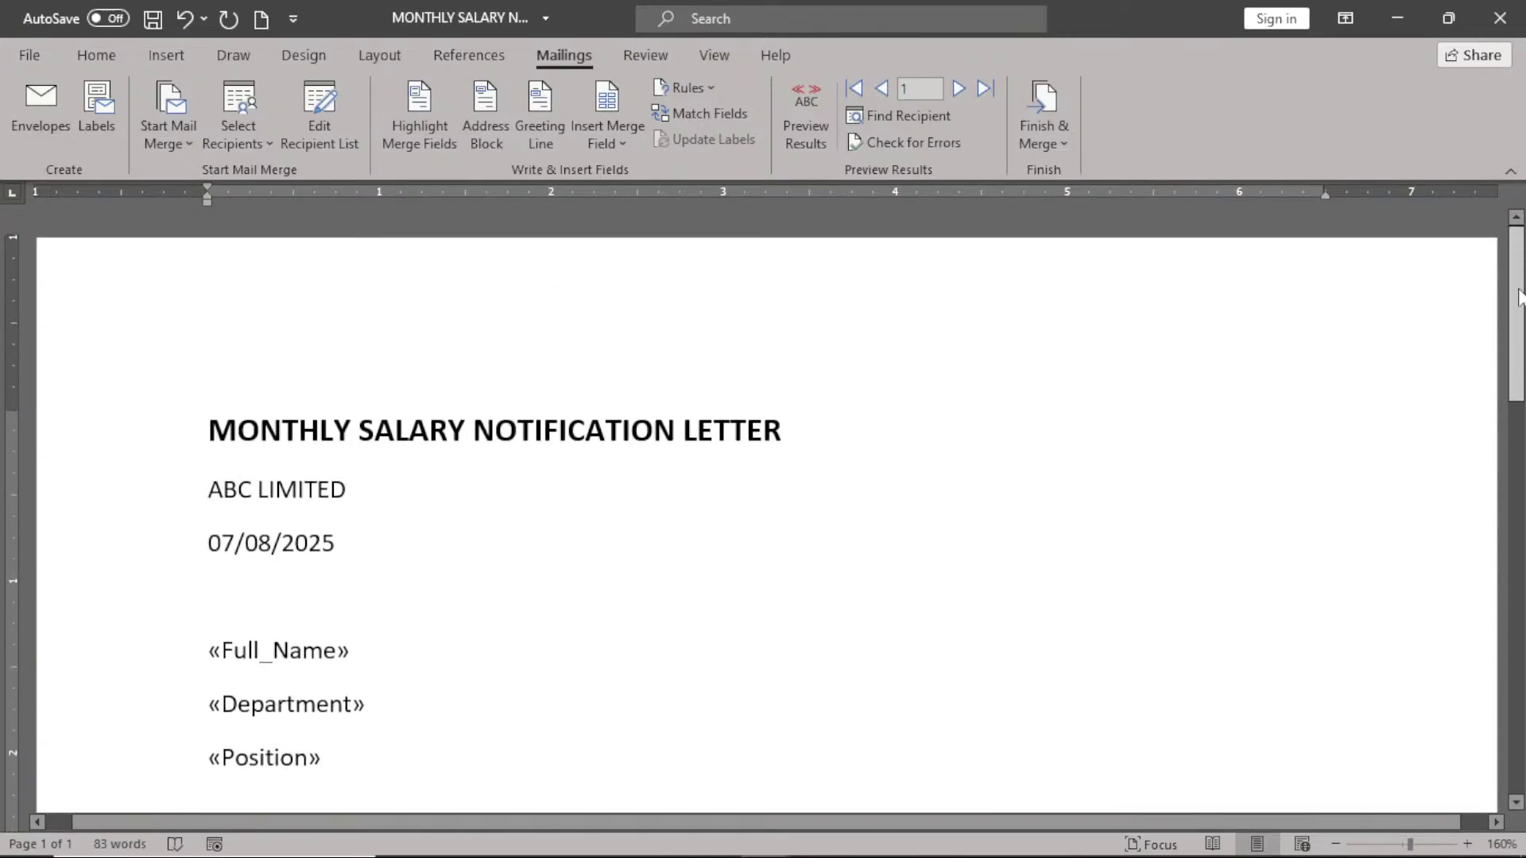
scroll(1521, 374, "down", 3)
scroll(1521, 374, "down", 1)
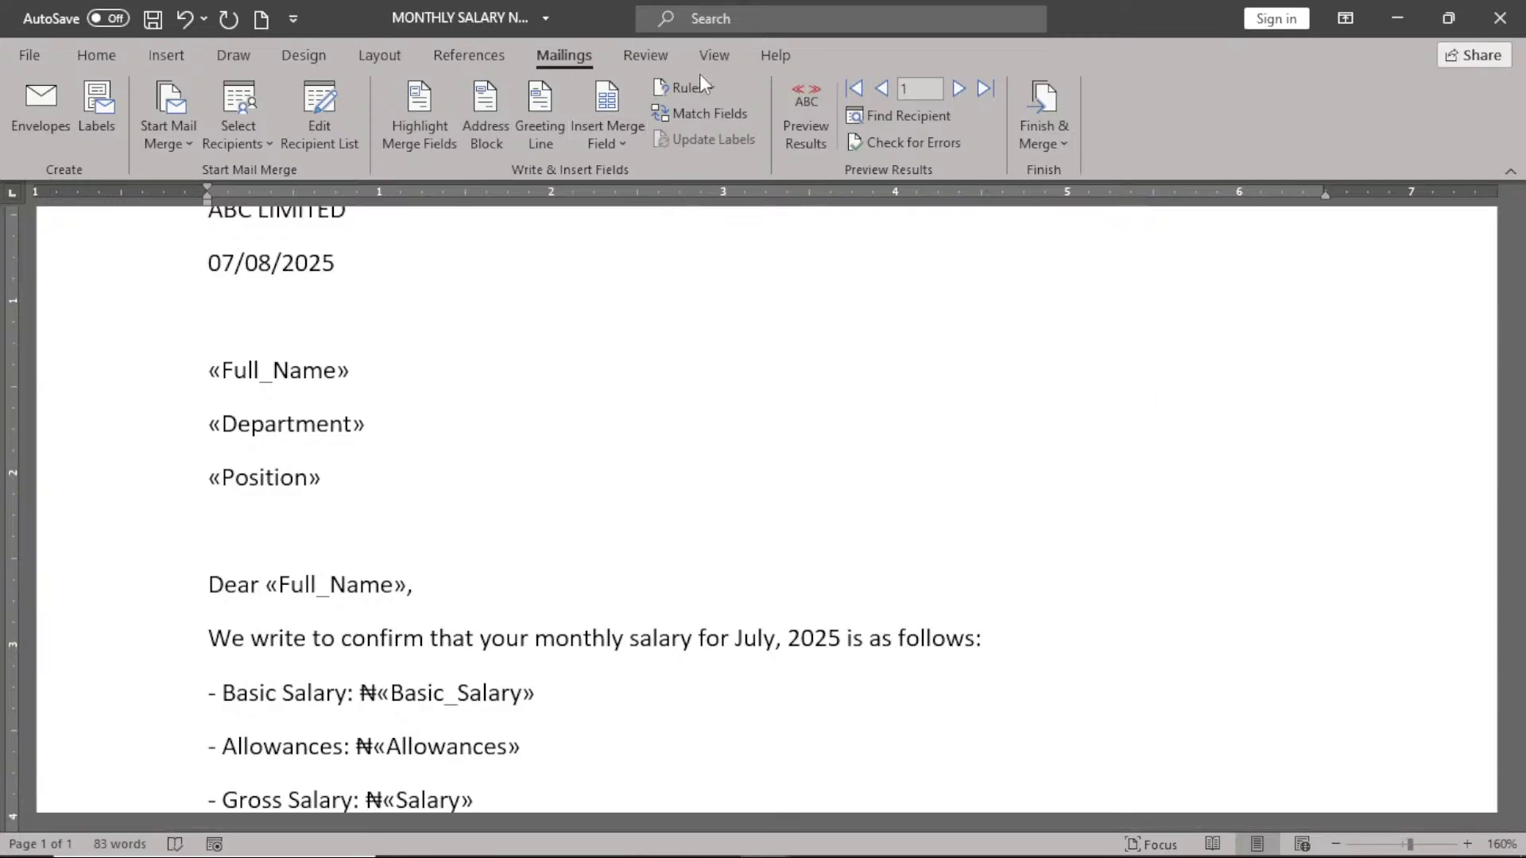
left_click(804, 137)
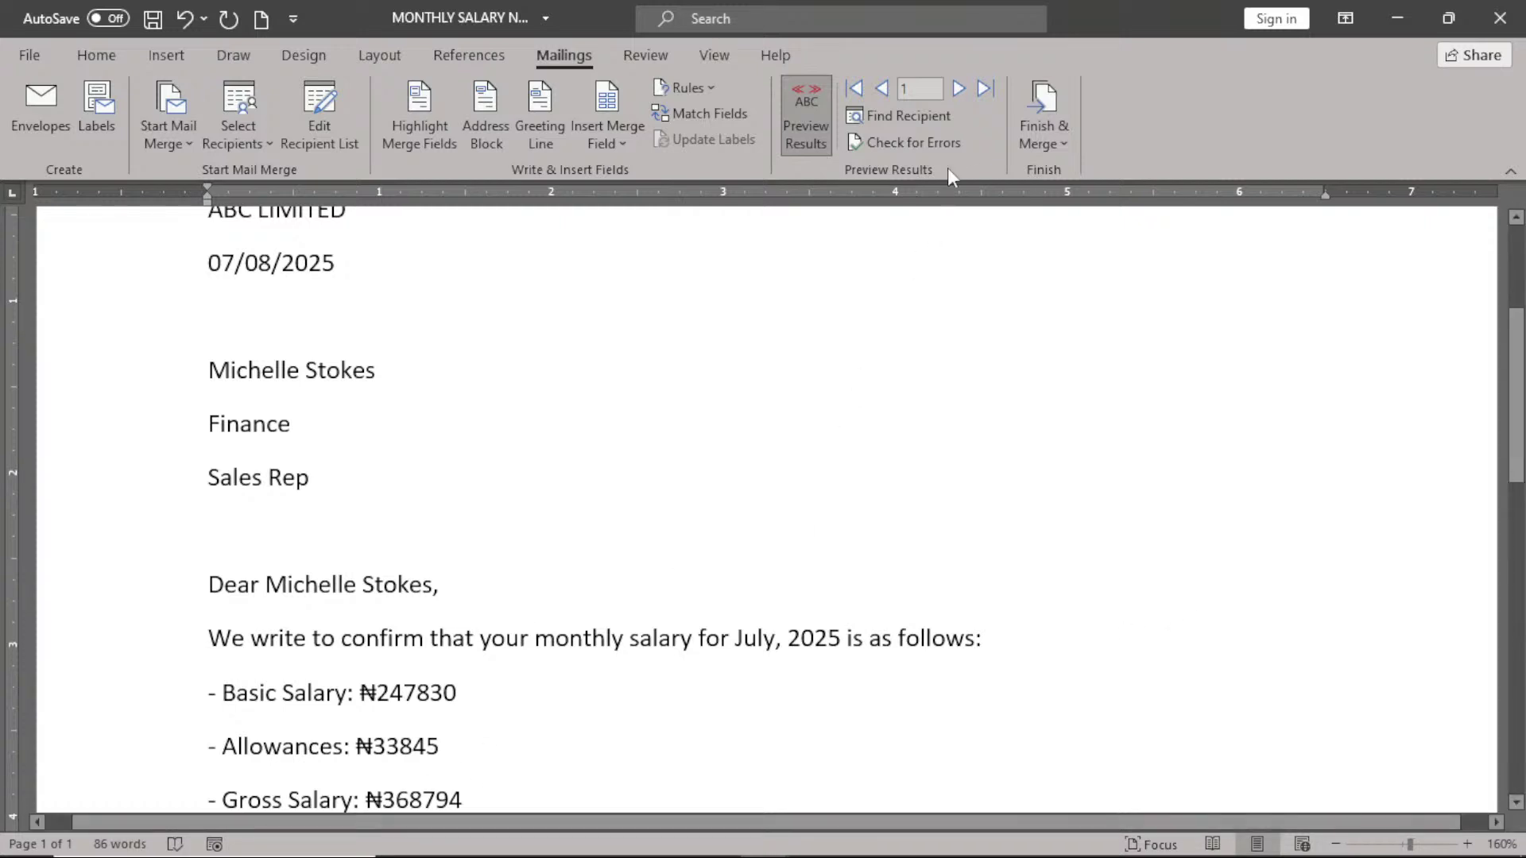
left_click(958, 89)
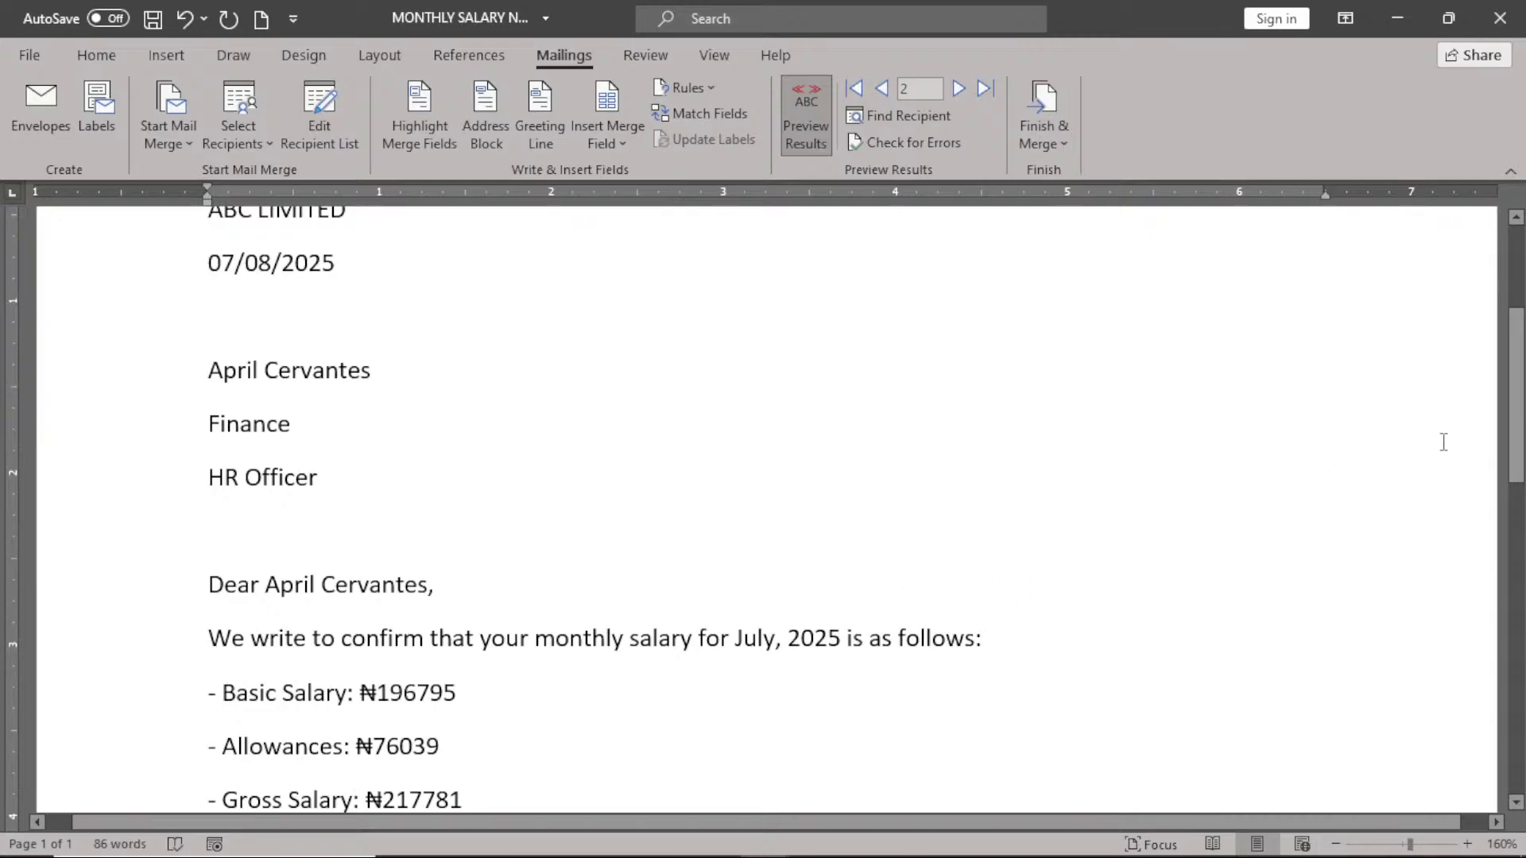
left_click_drag(1516, 438, 1517, 580)
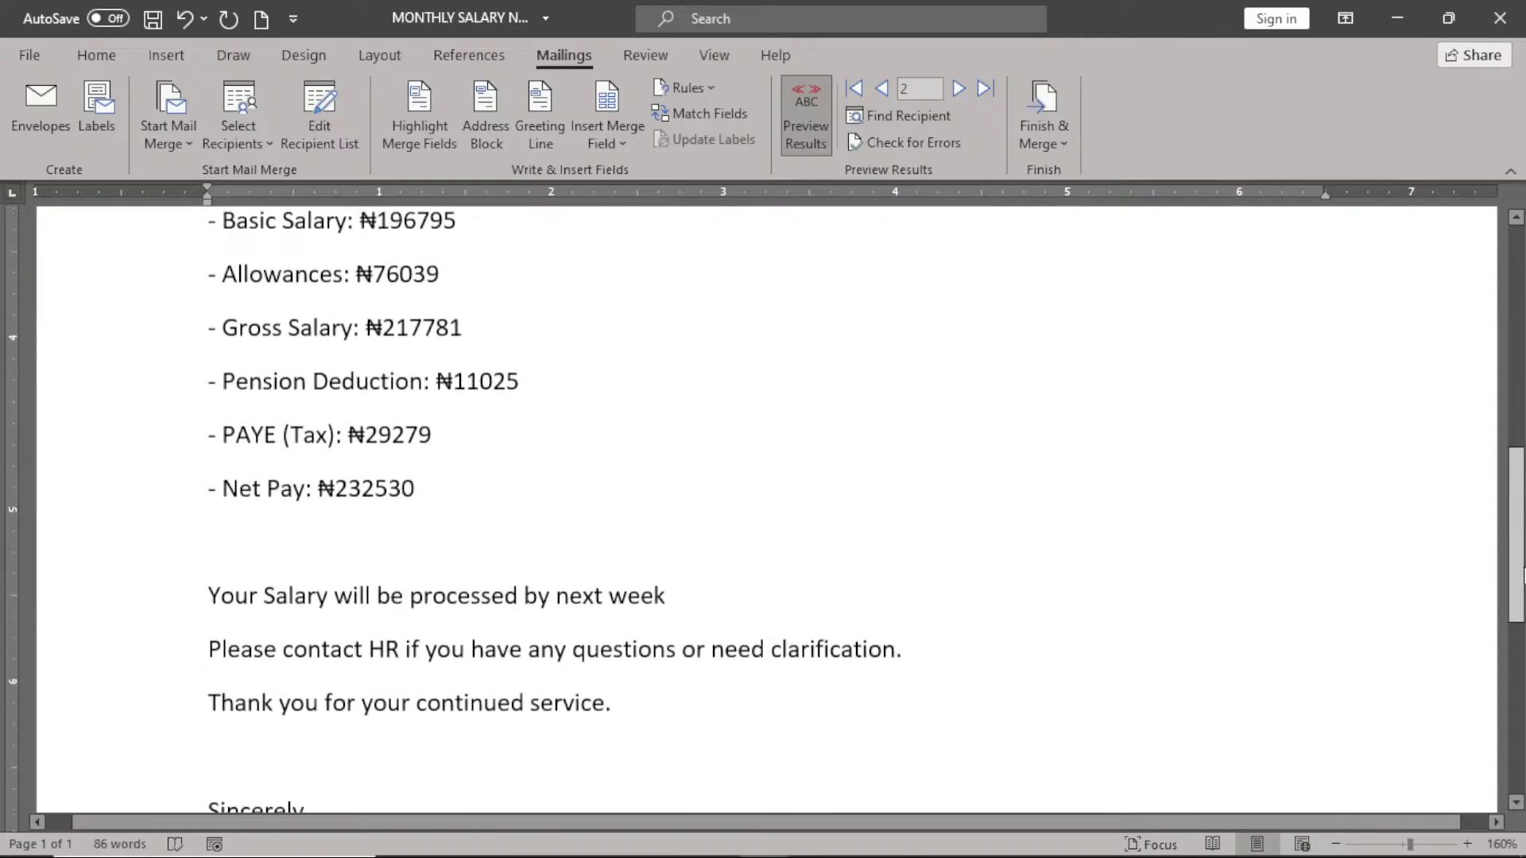
left_click(1285, 587)
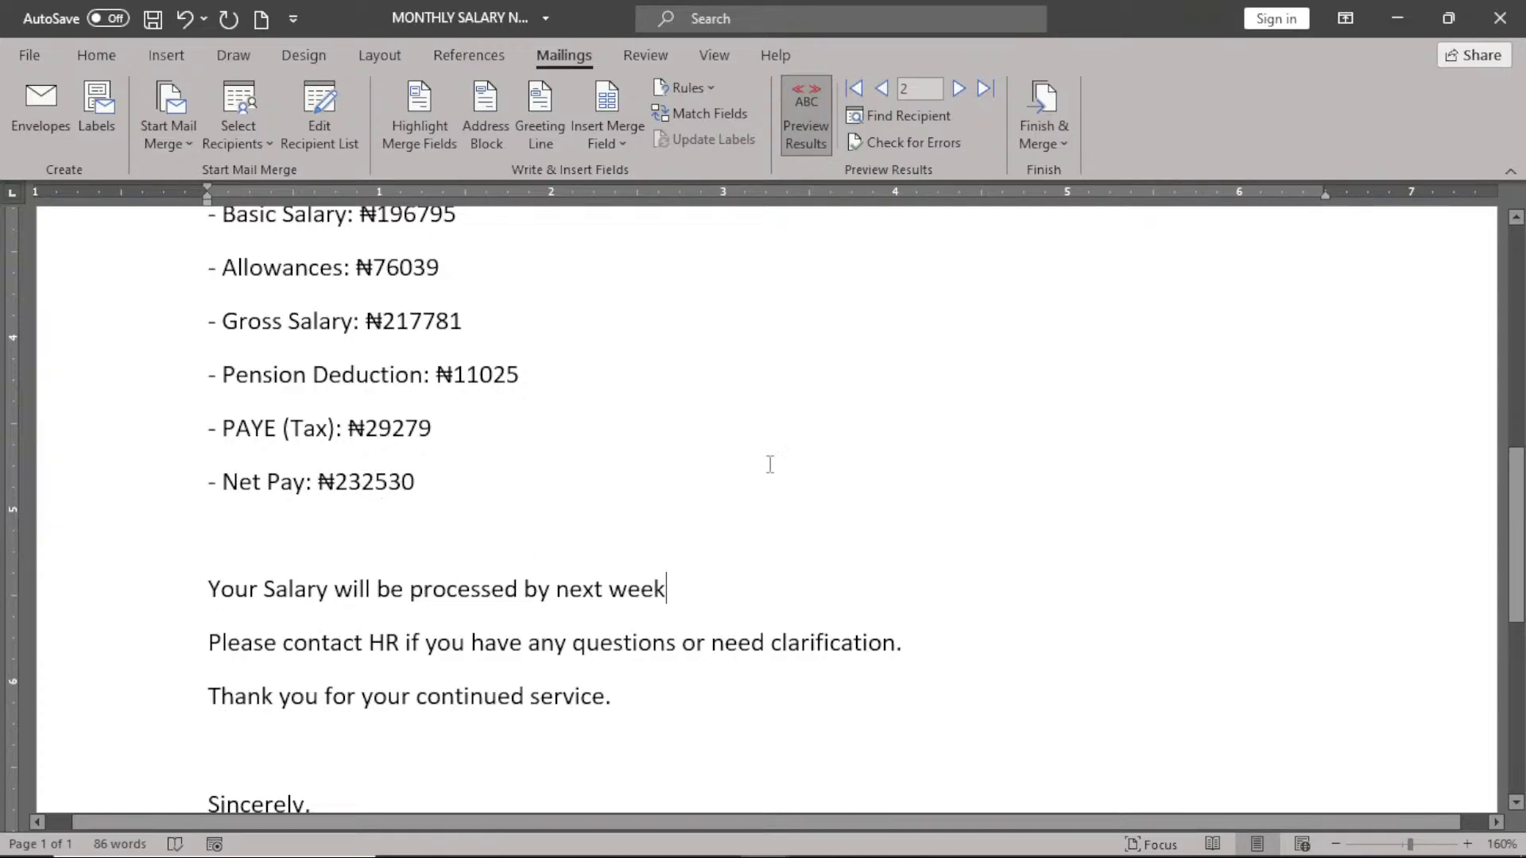
- Go through the previewed letters for records 3 to 9, comparing each net pay with the conditional salary sentence
left_click(953, 93)
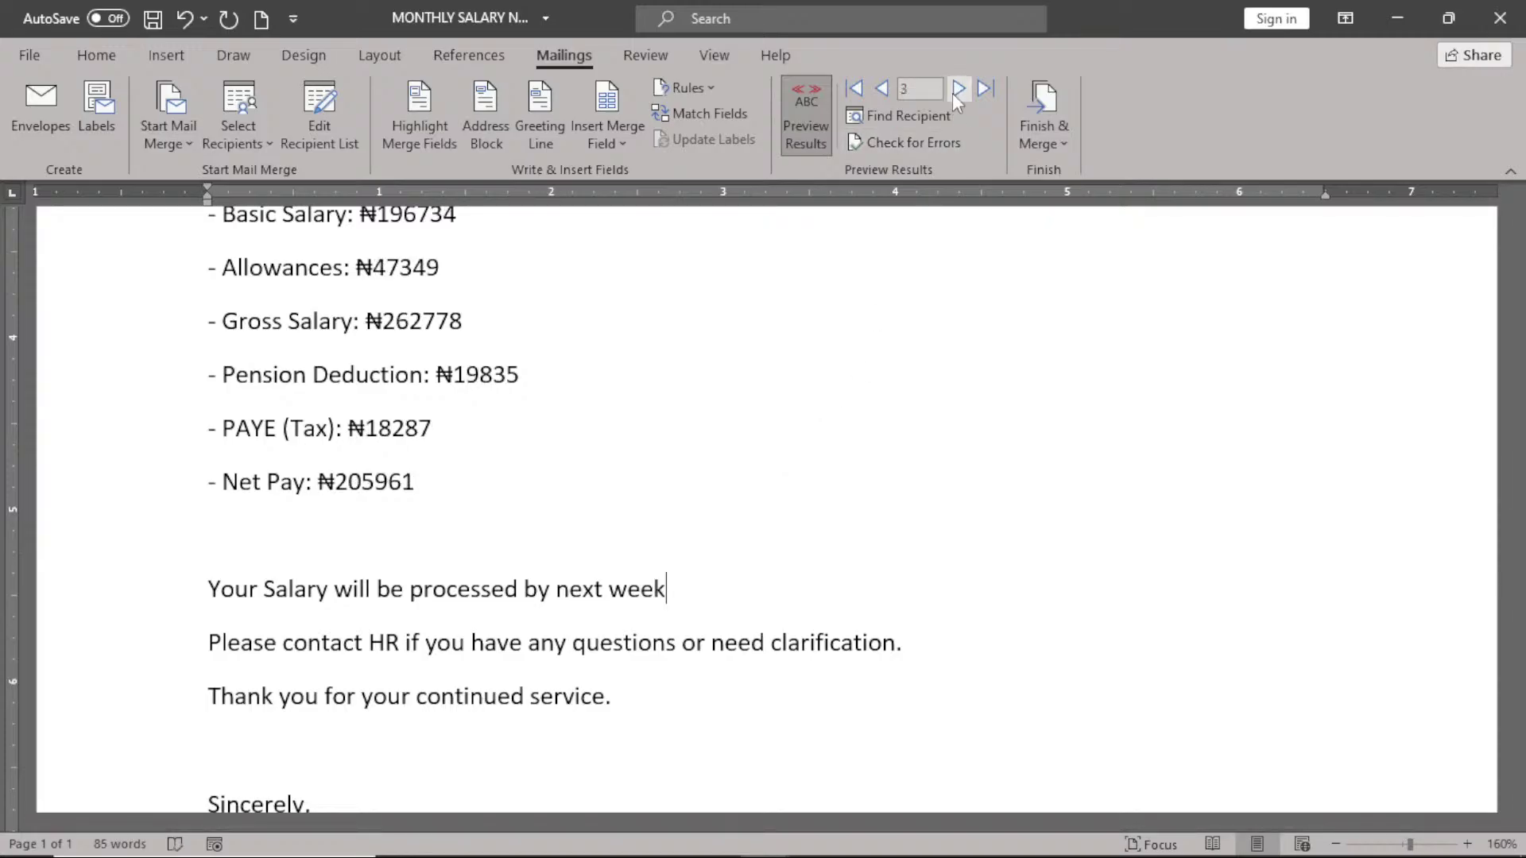
key("Left")
key("Left")
key("Left")
key("Left")
key("Left")
key("Left")
key("Left")
key("Left")
key("Left")
key("Left")
left_click(952, 93)
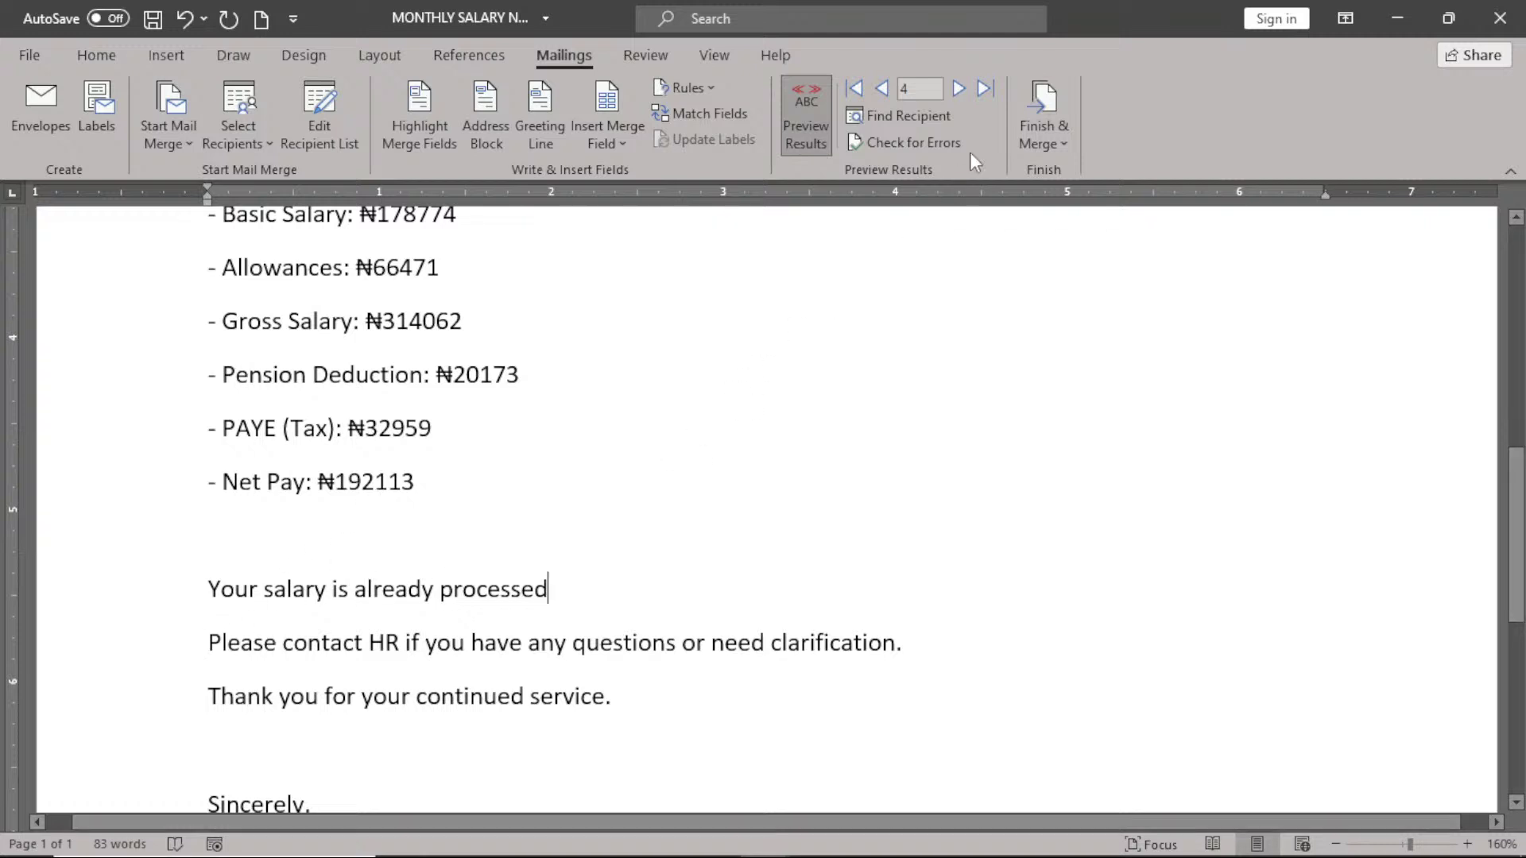
left_click(959, 92)
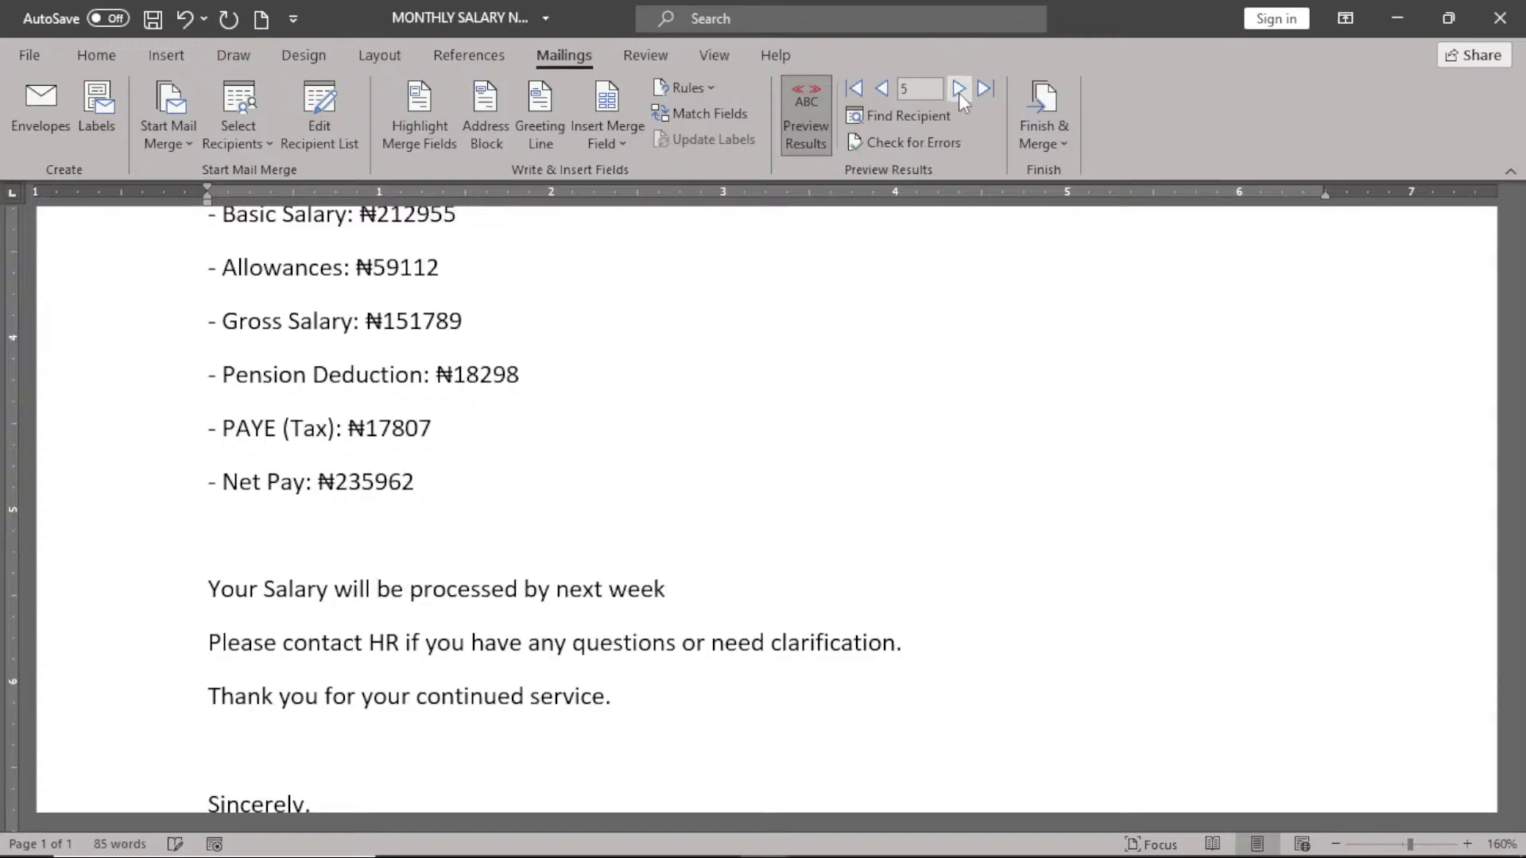
left_click(958, 91)
left_click(958, 91)
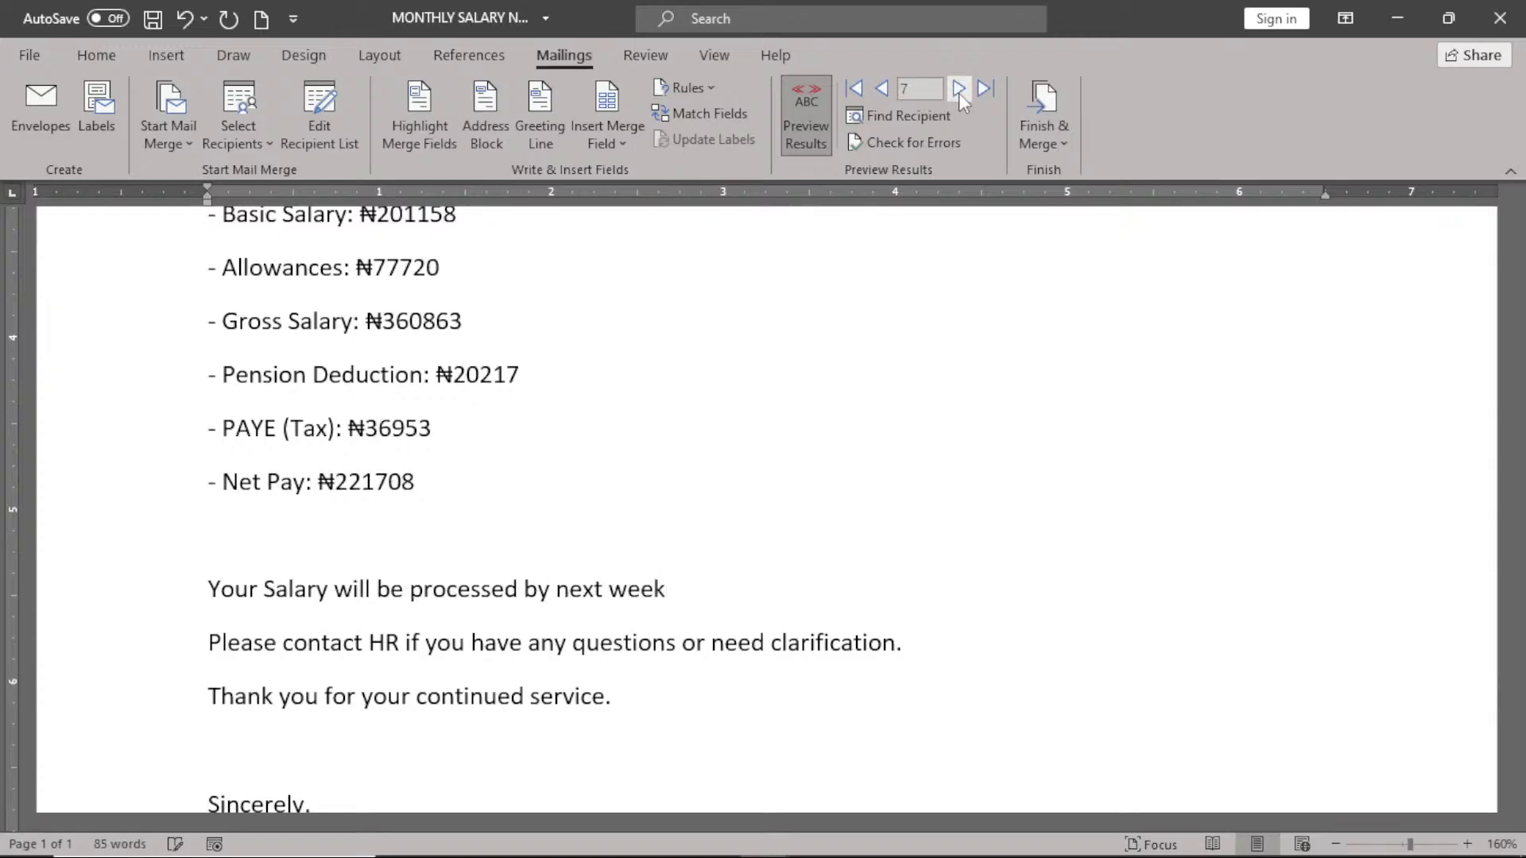
left_click(958, 91)
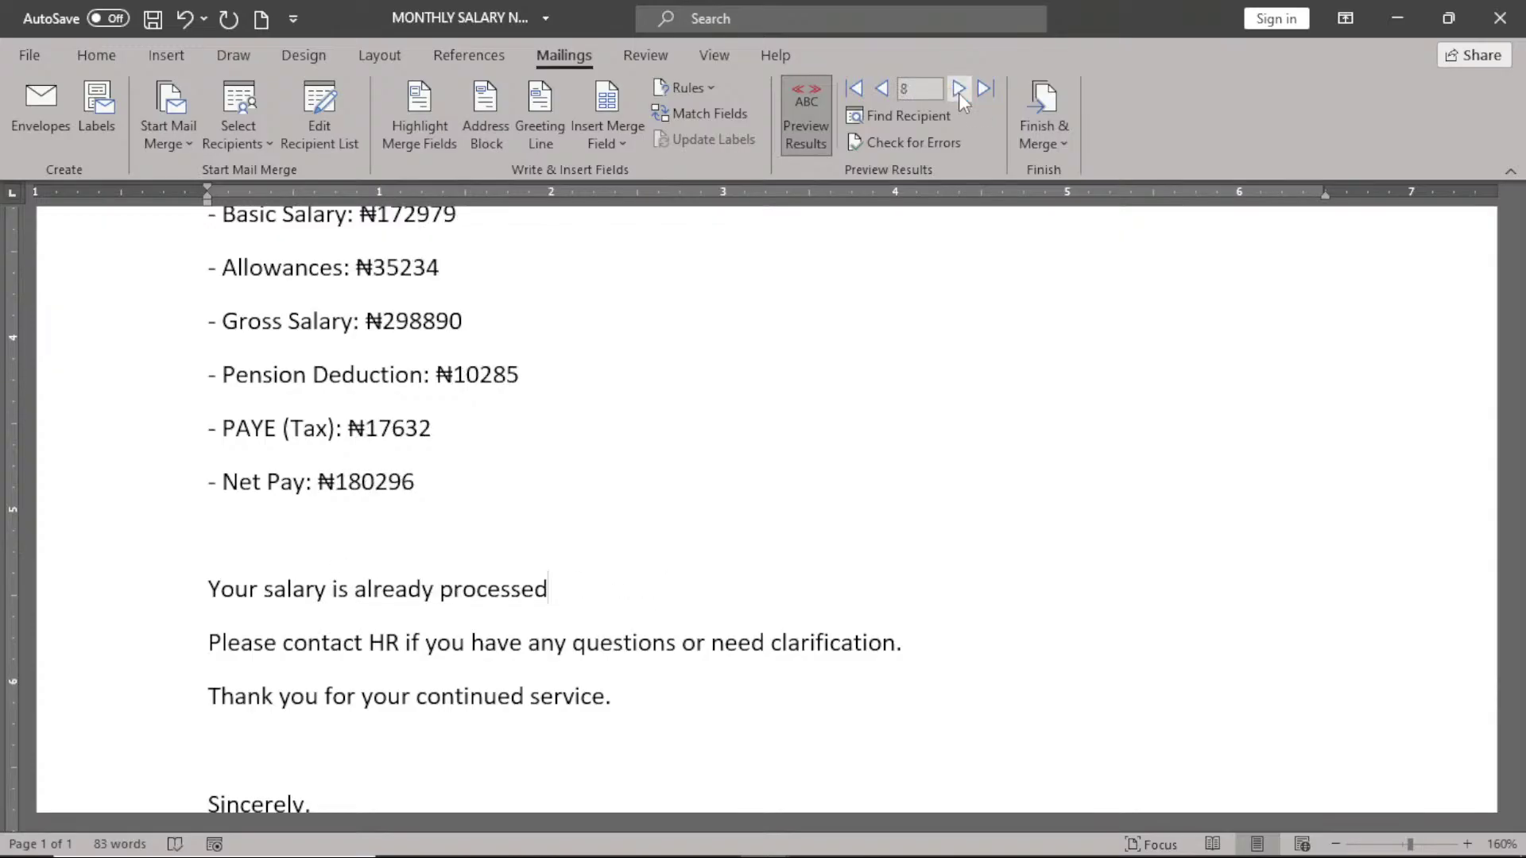
left_click(959, 90)
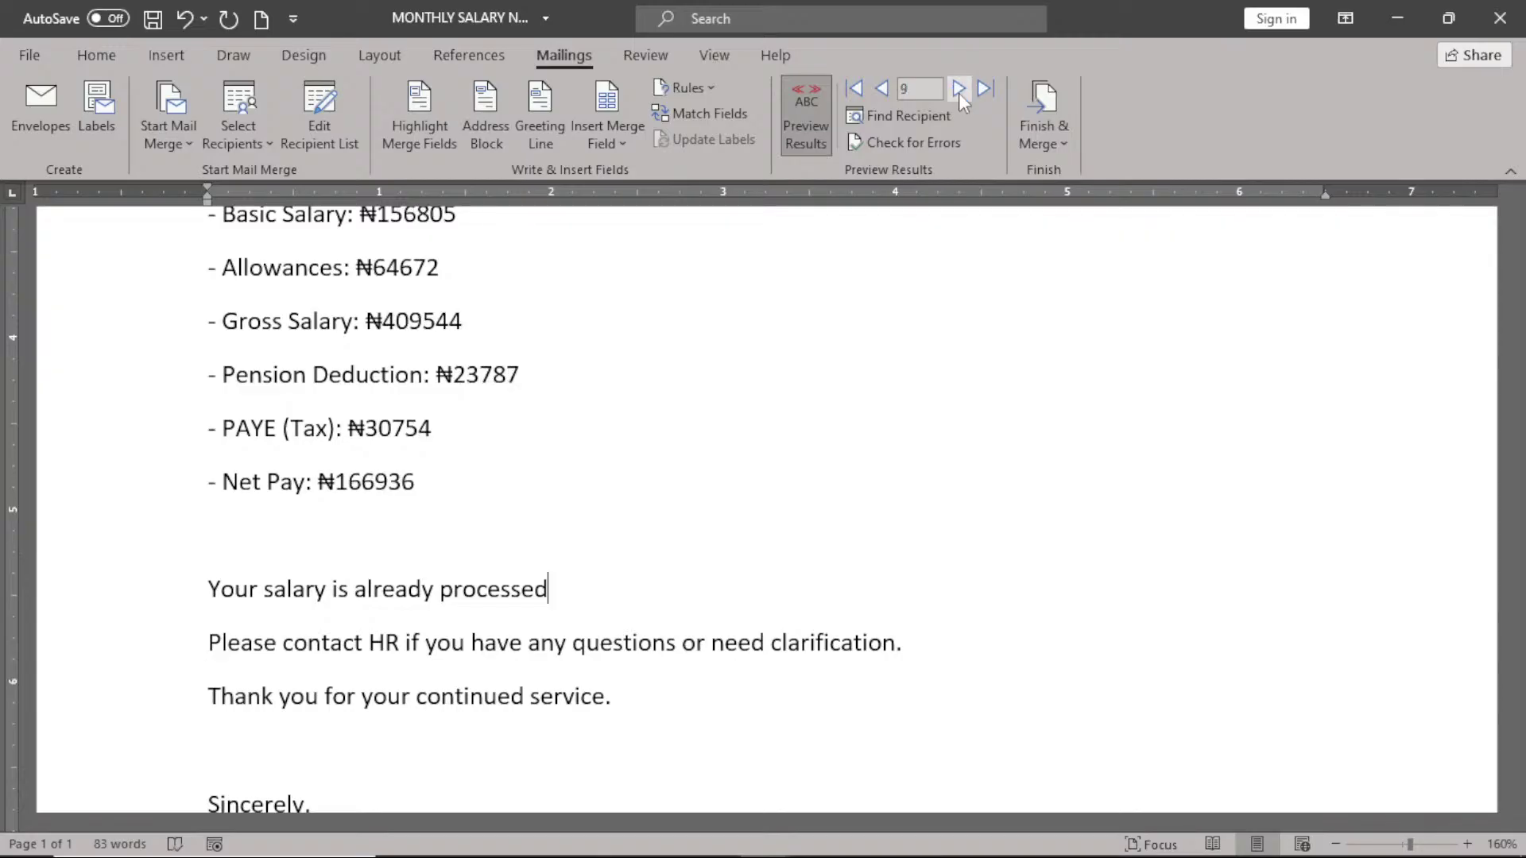
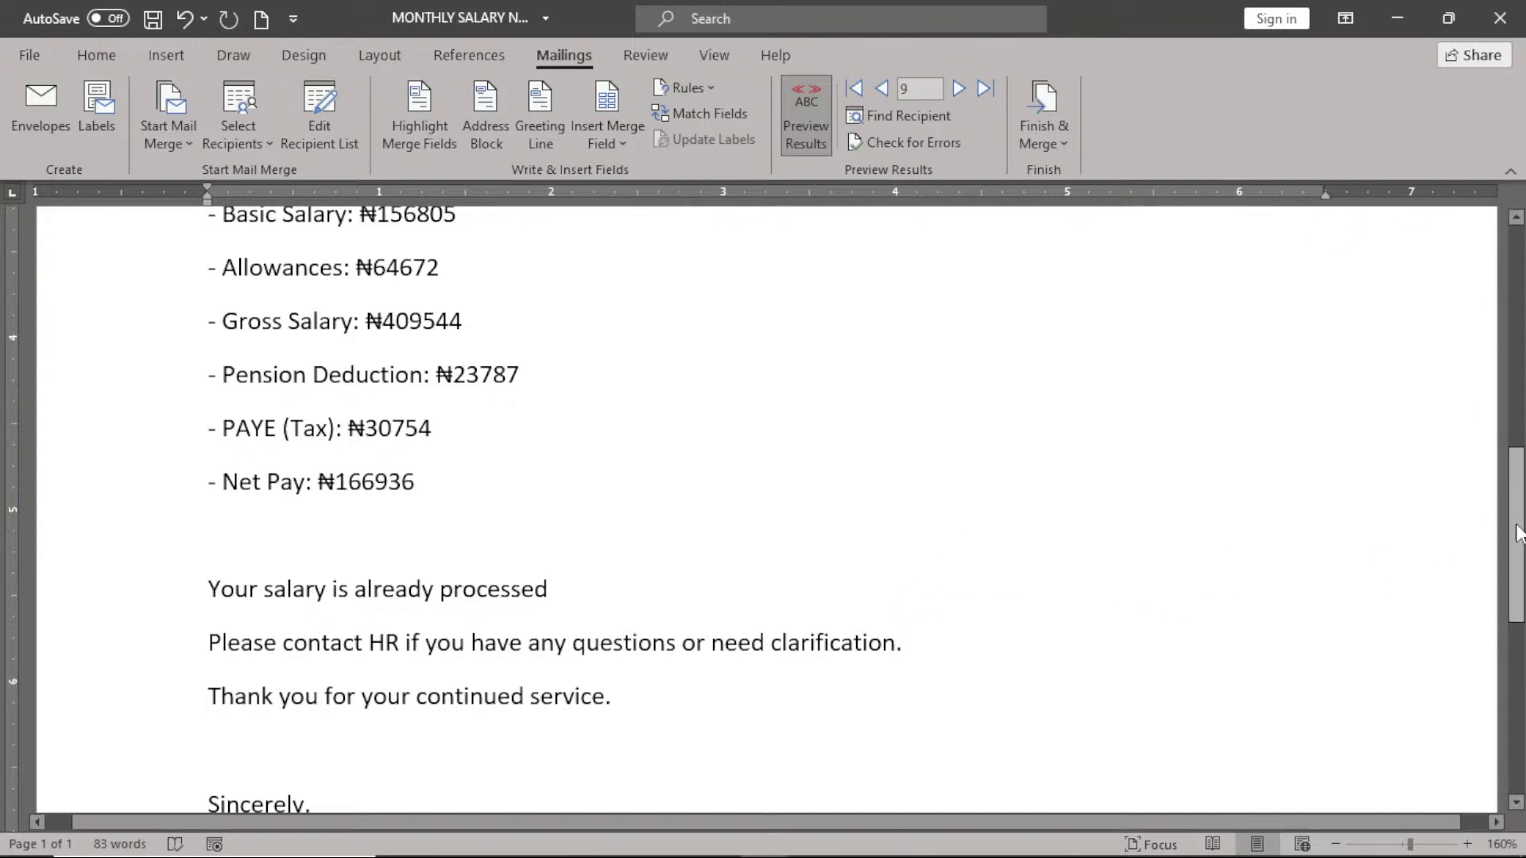
- Add blank lines after the [Company Name] line at the letter's end to continue onto a second page
left_click_drag(1516, 536, 1516, 705)
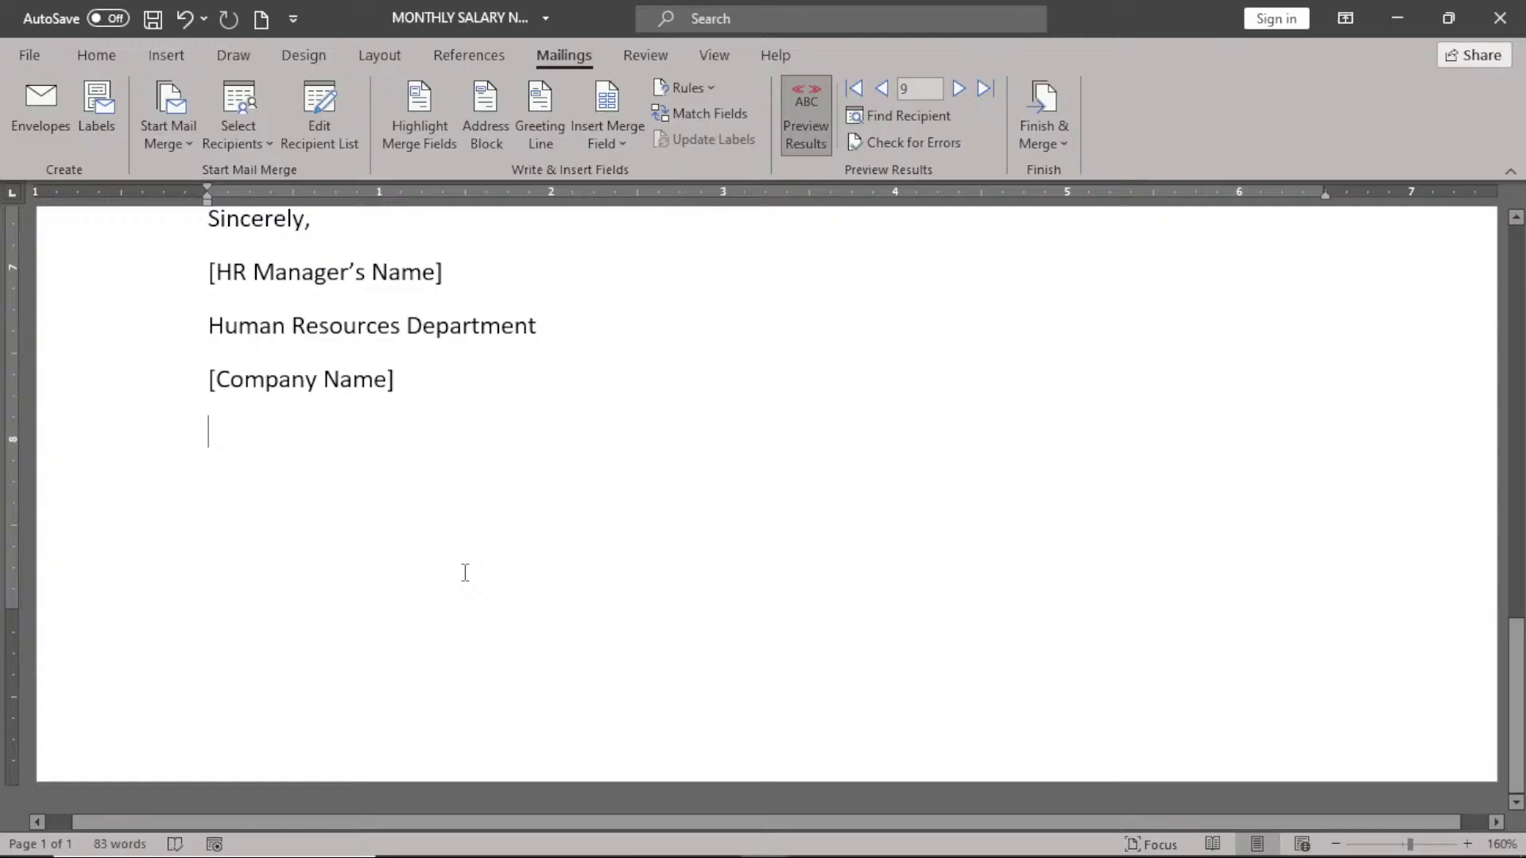
key("Return")
key("Return")
key("Return")
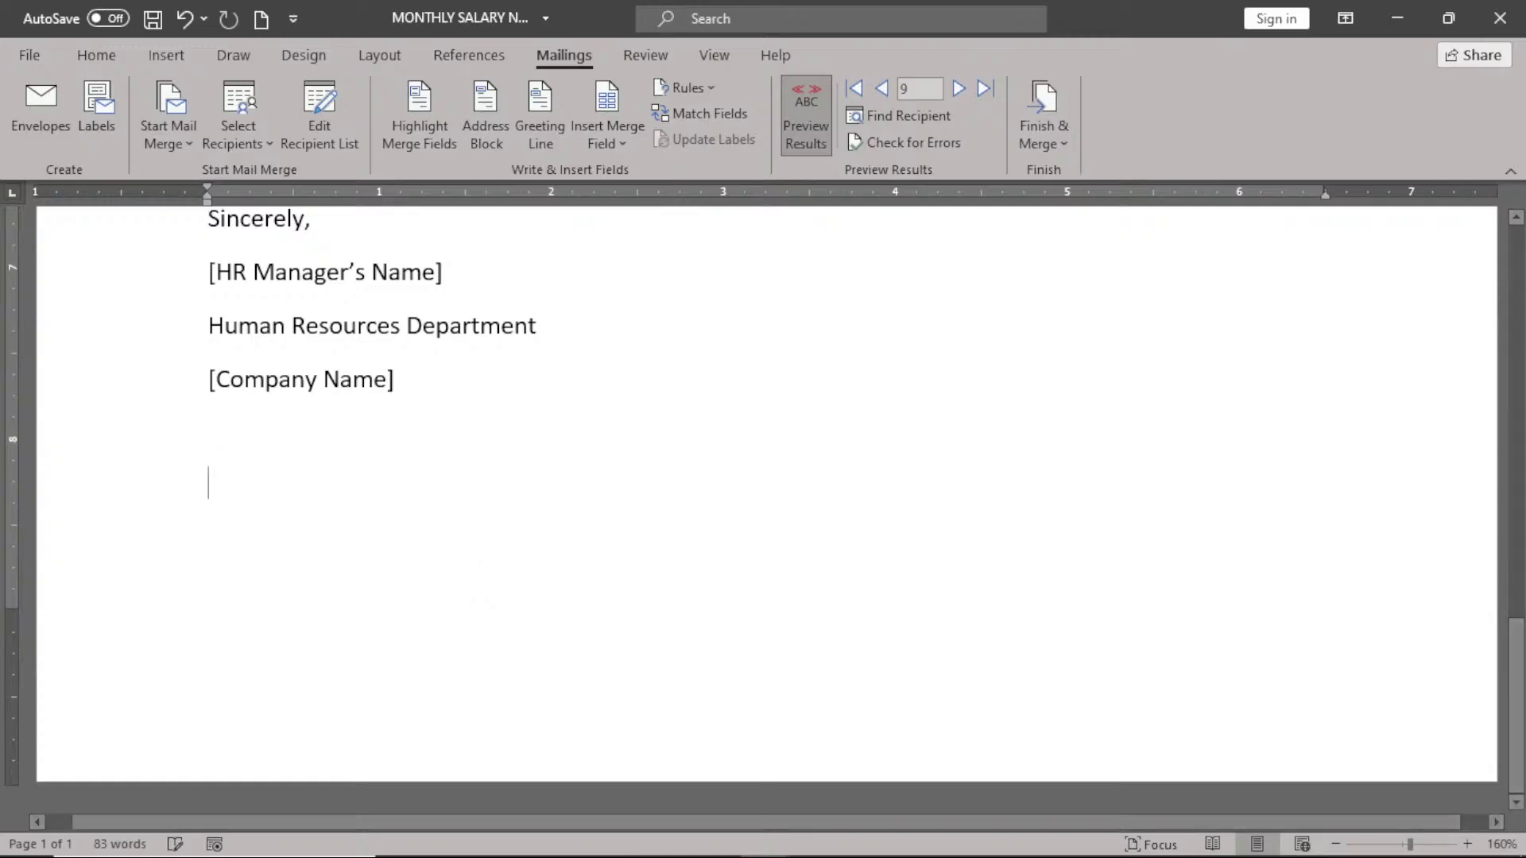
key("Return")
key("Return")
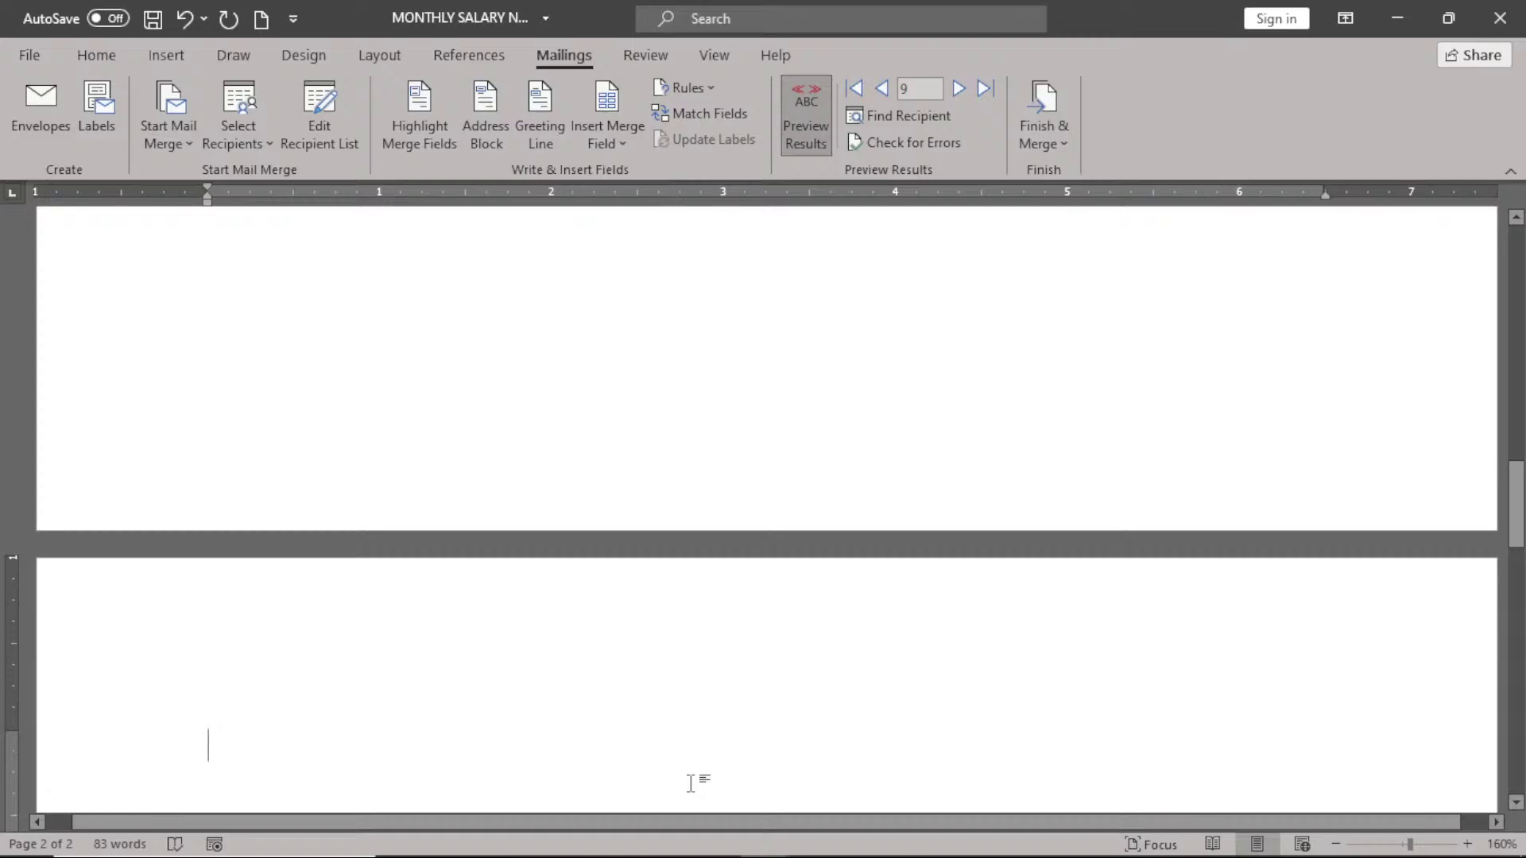
- Switch to the Employee_Dataset 2 workbook in Excel and copy Full Name, Position and Department from the EMPLOYEES sheet, range A1:C17
left_click(88, 56)
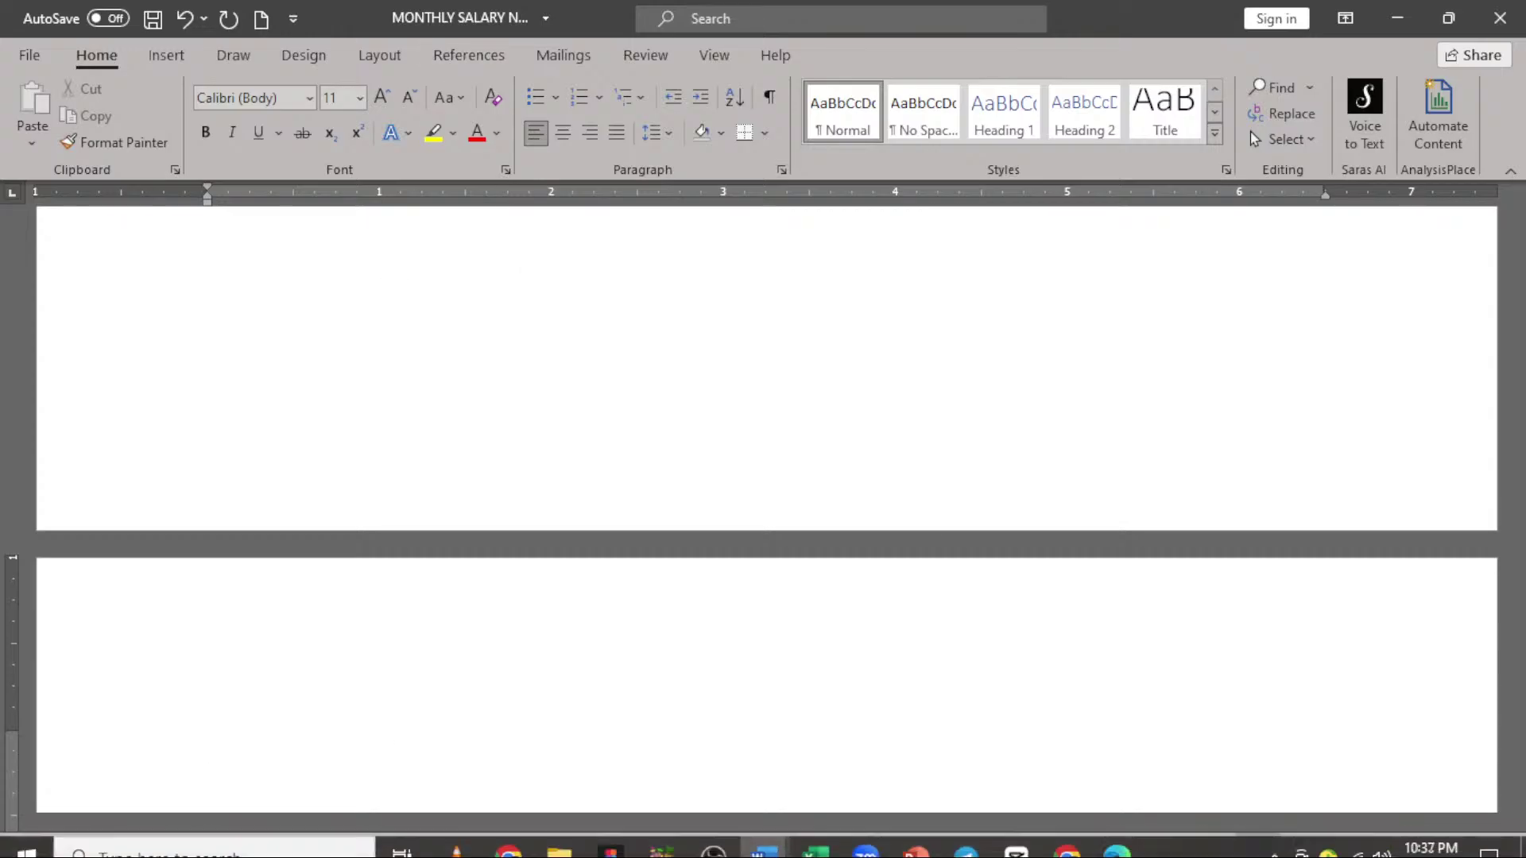
left_click(827, 842)
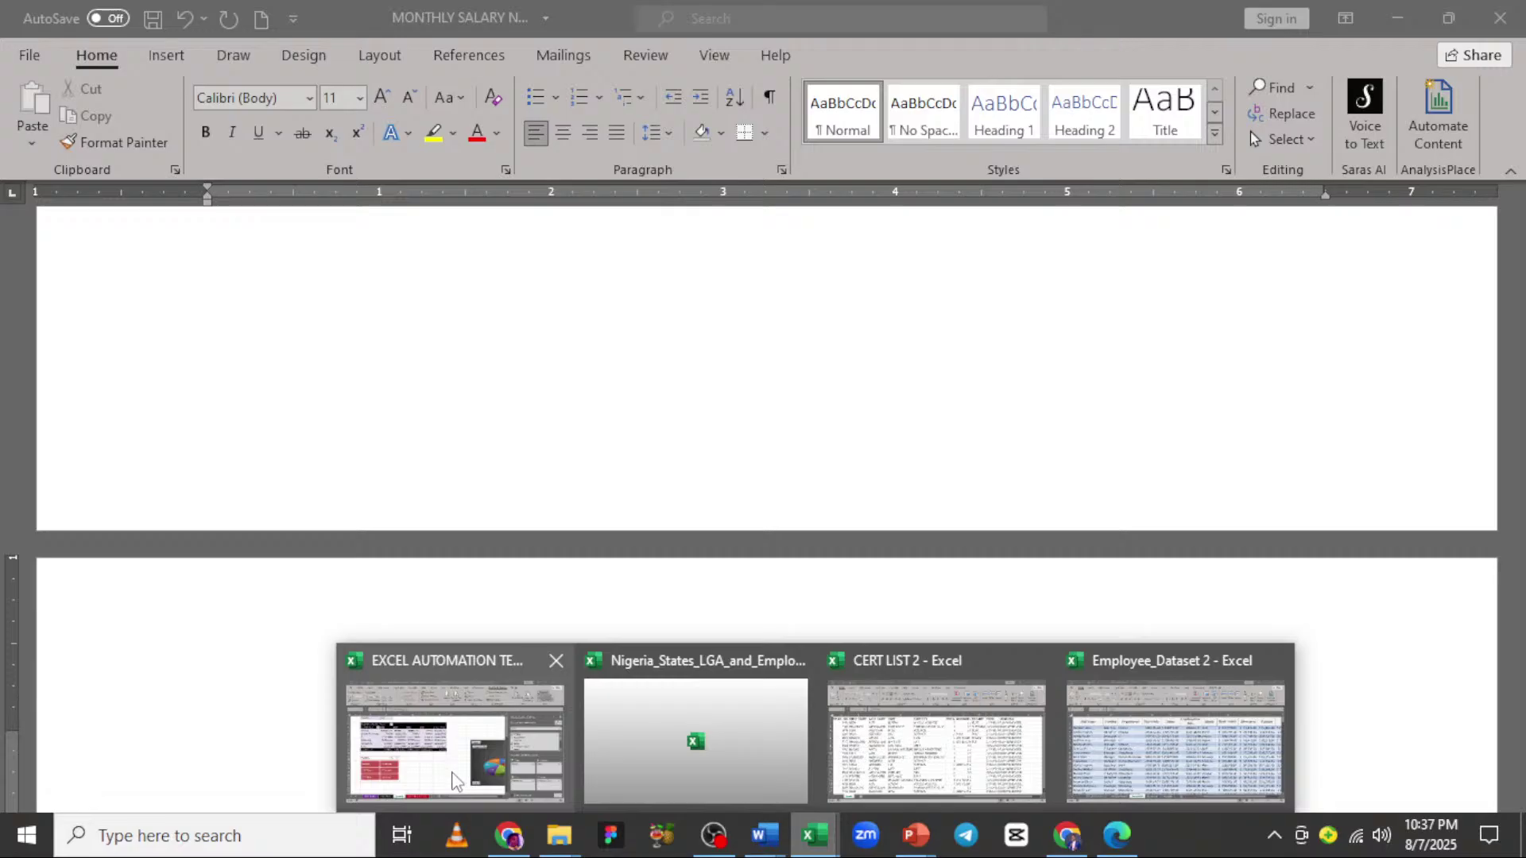
left_click(1122, 752)
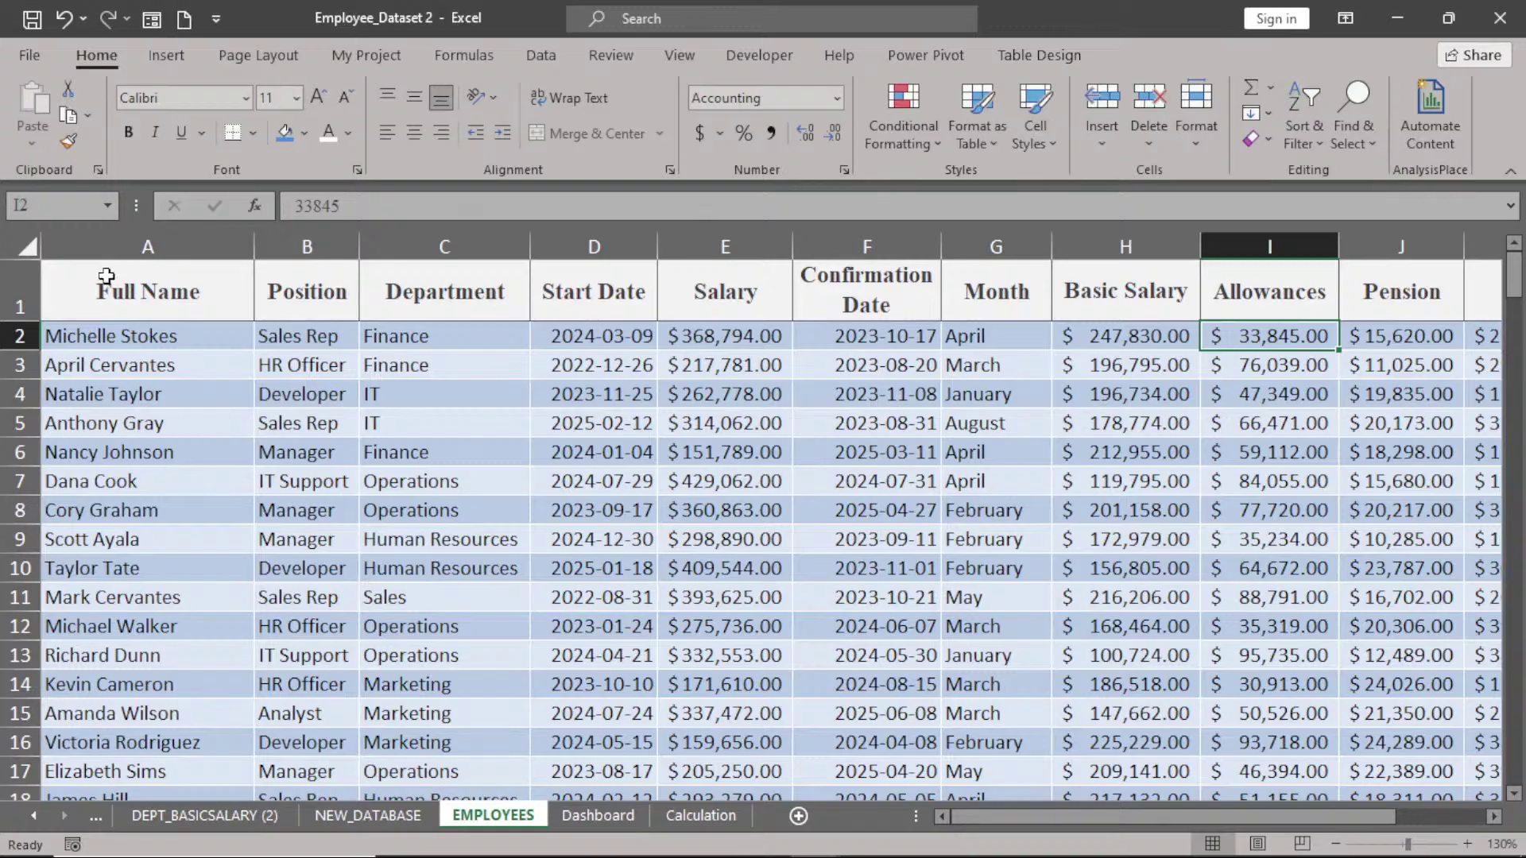
left_click_drag(106, 276, 496, 770)
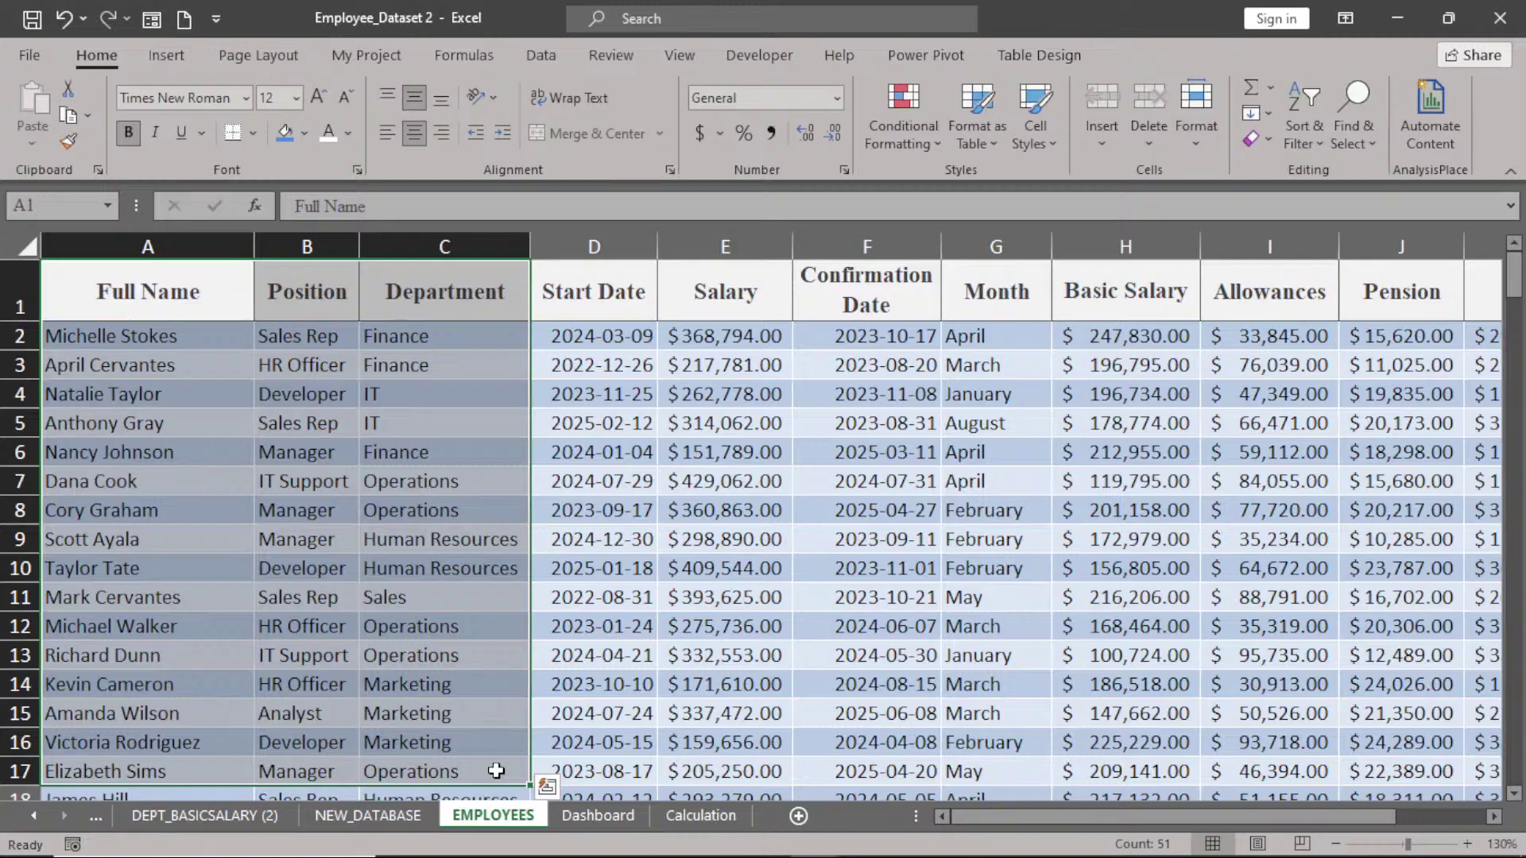
key("ctrl+c")
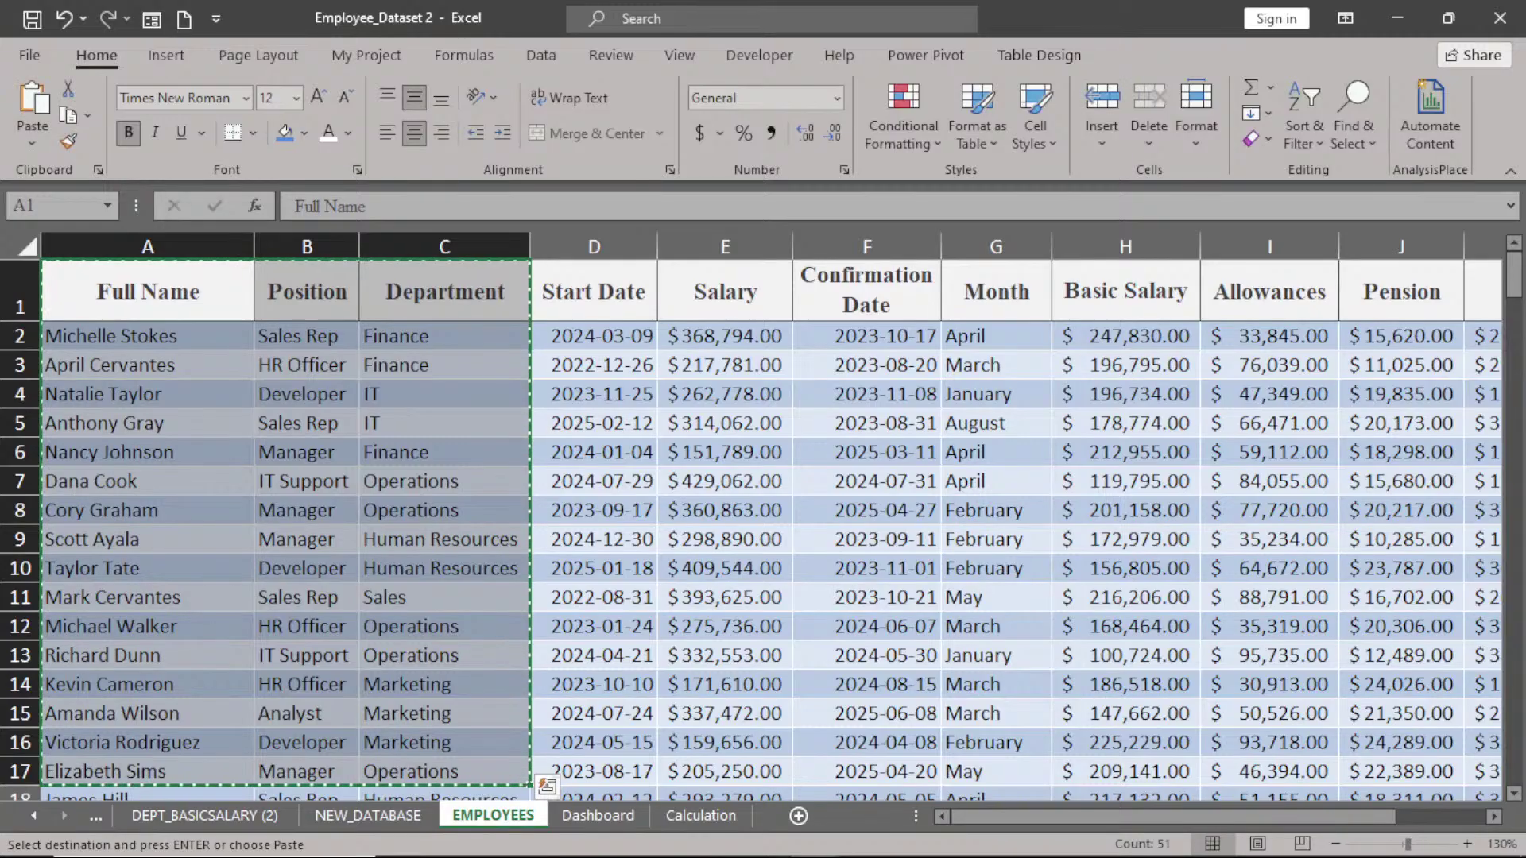
- Switch back to the monthly salary letter in Word and paste the copied employee range as a regular table on page 2
mouse_move(807, 838)
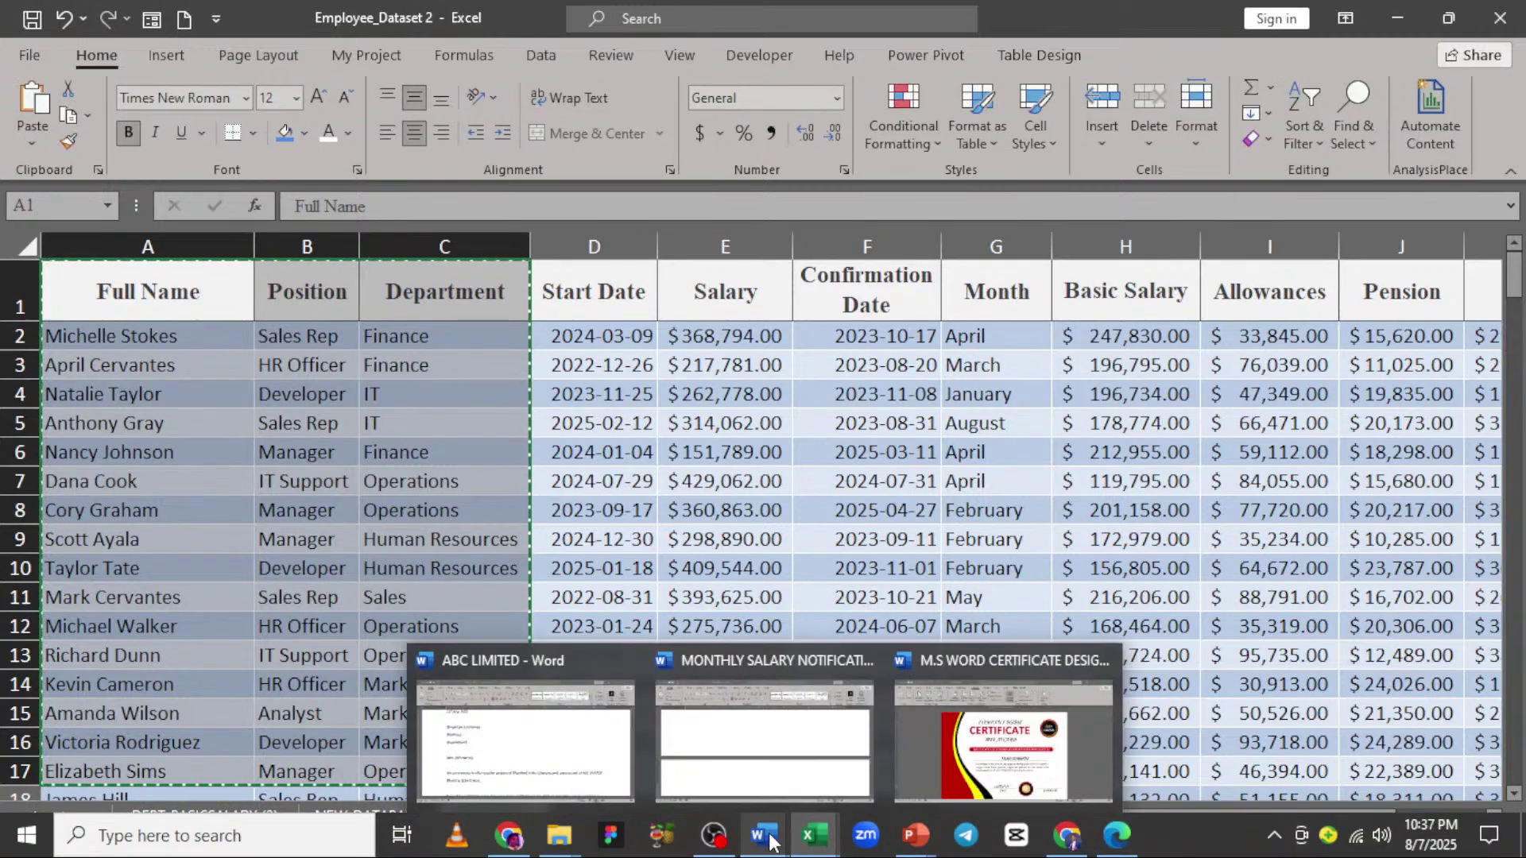
left_click(764, 779)
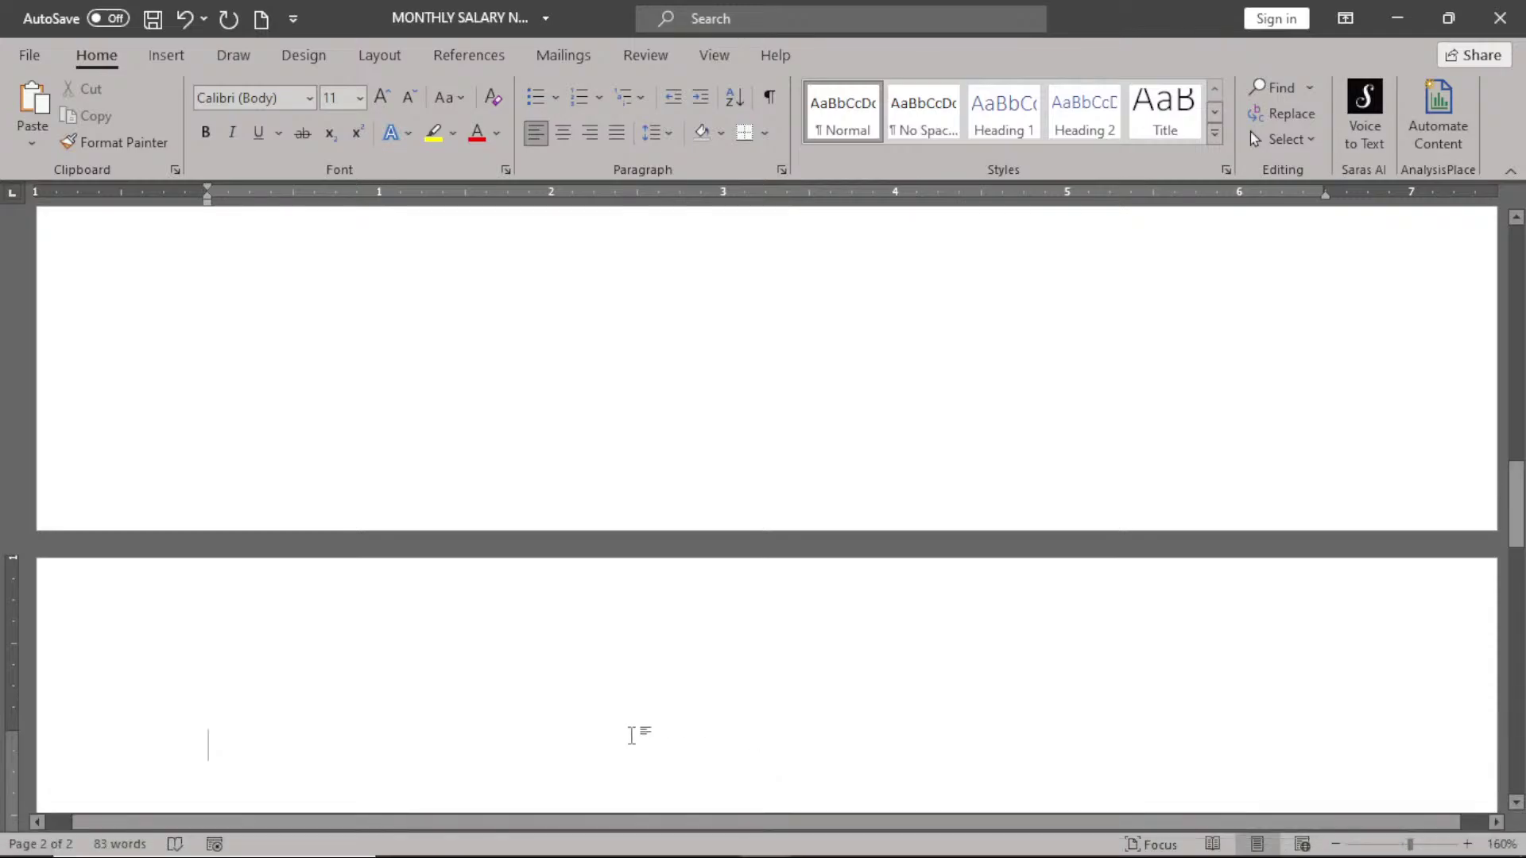
left_click(1516, 803)
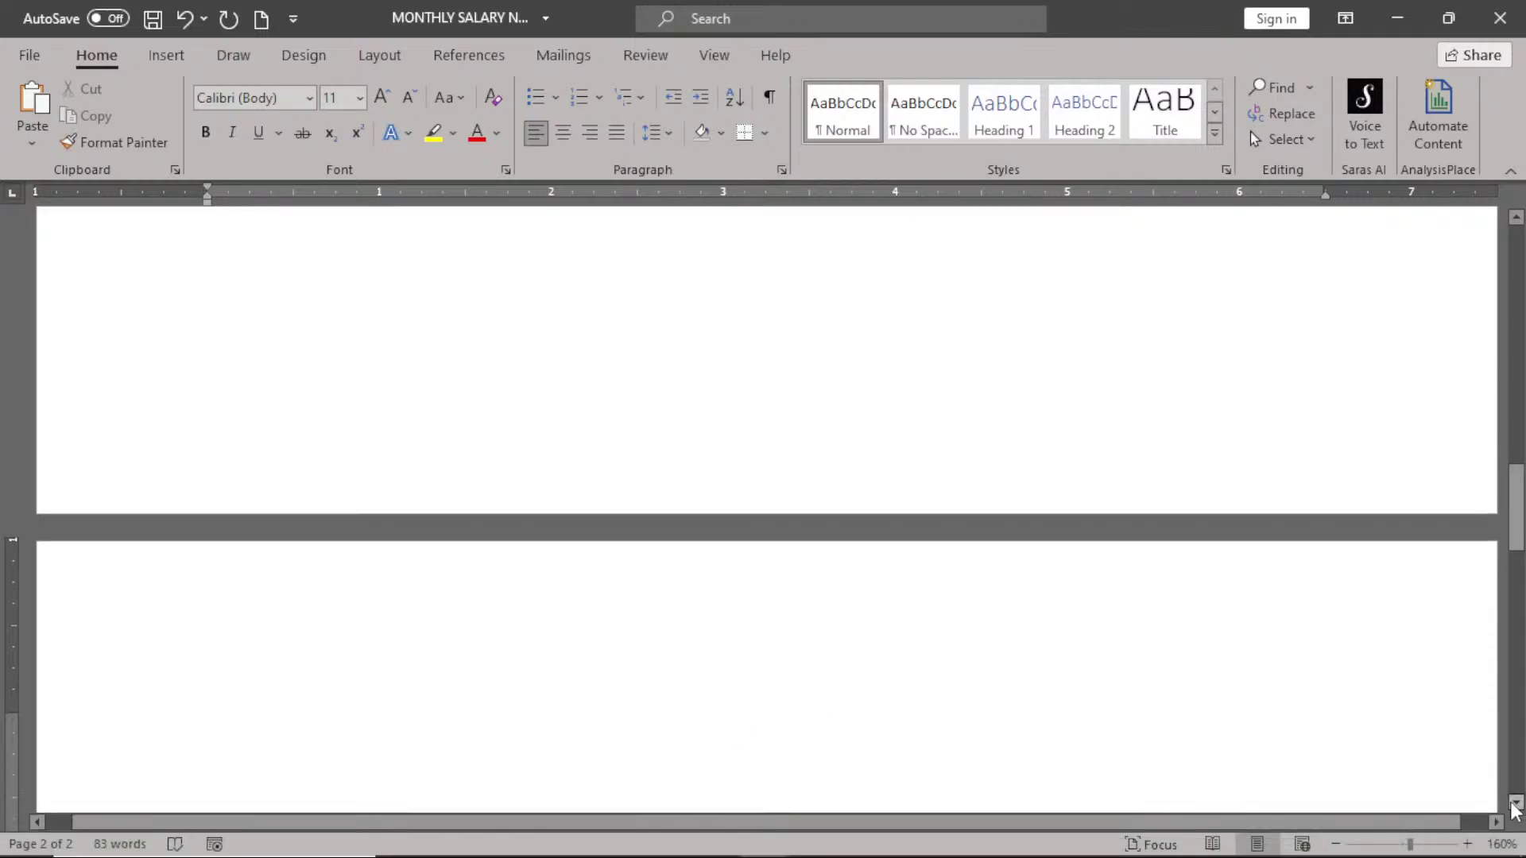
left_click(1516, 803)
left_click(1515, 803)
left_click(1515, 802)
left_click(1515, 803)
left_click(1515, 802)
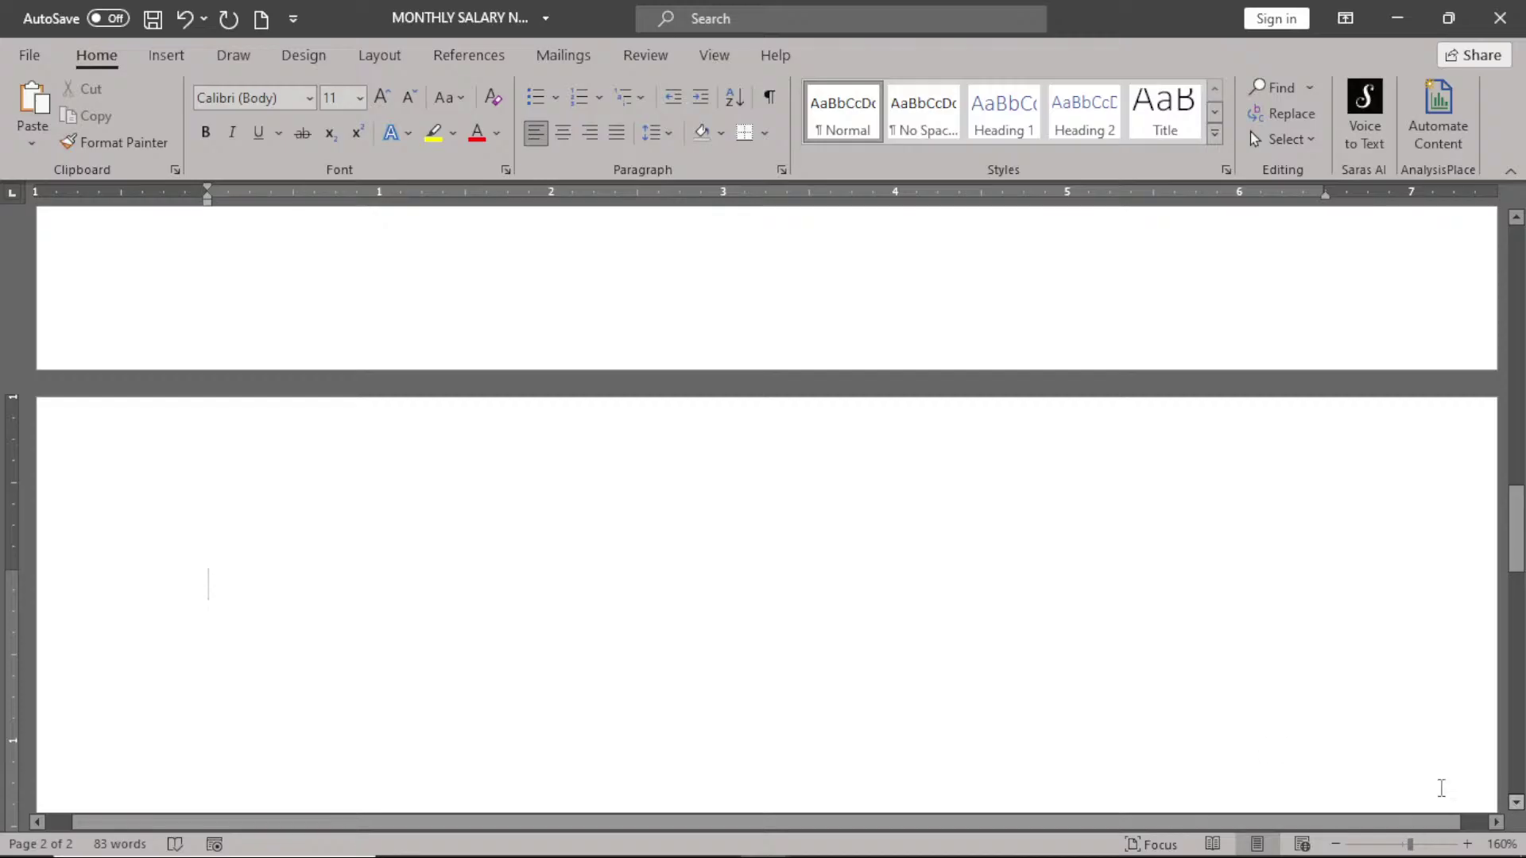
left_click(1336, 845)
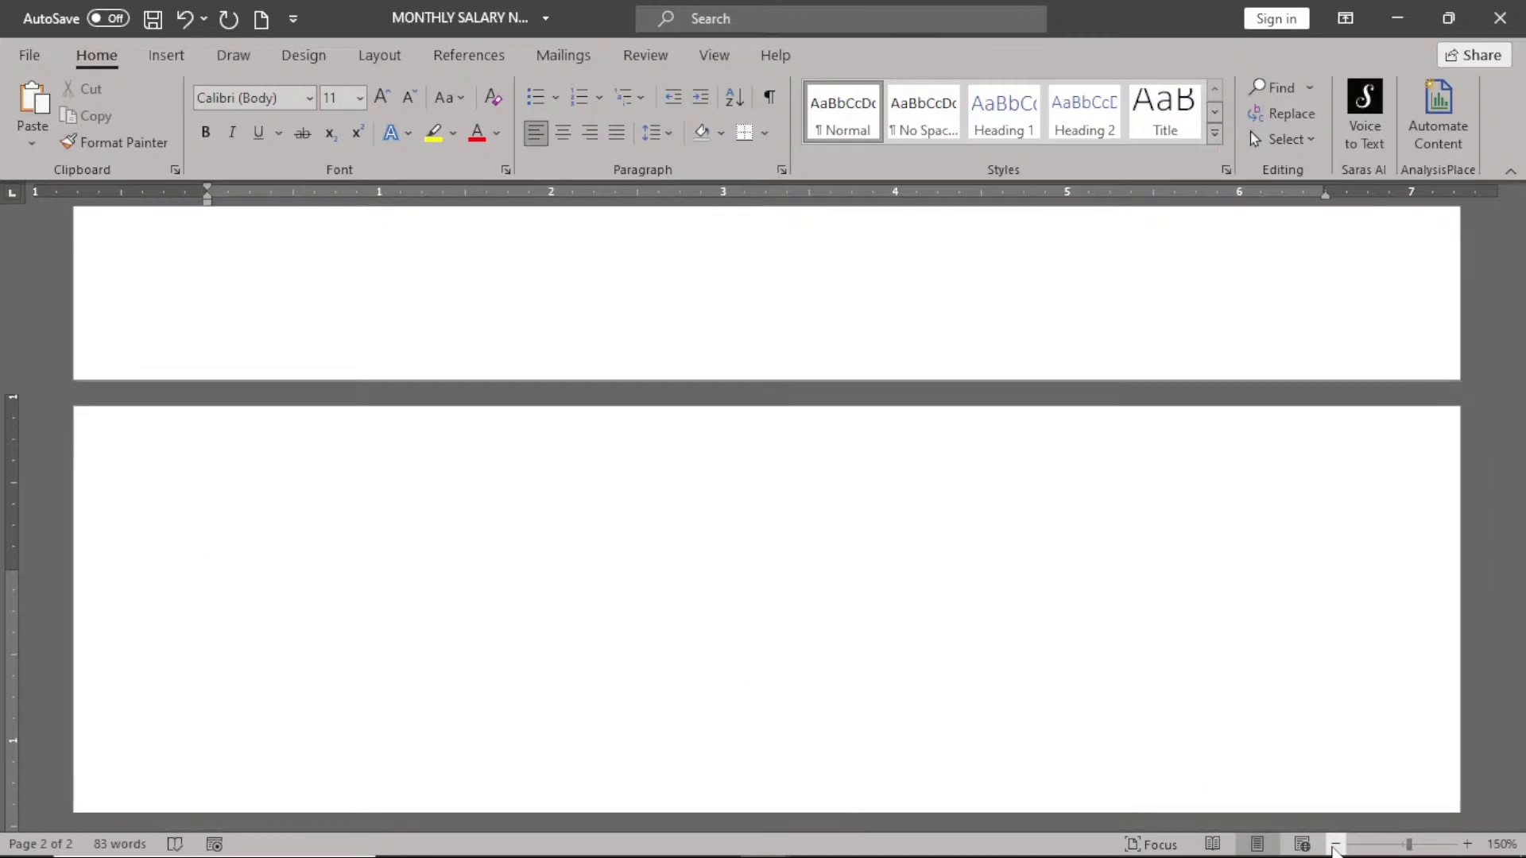
left_click(1336, 845)
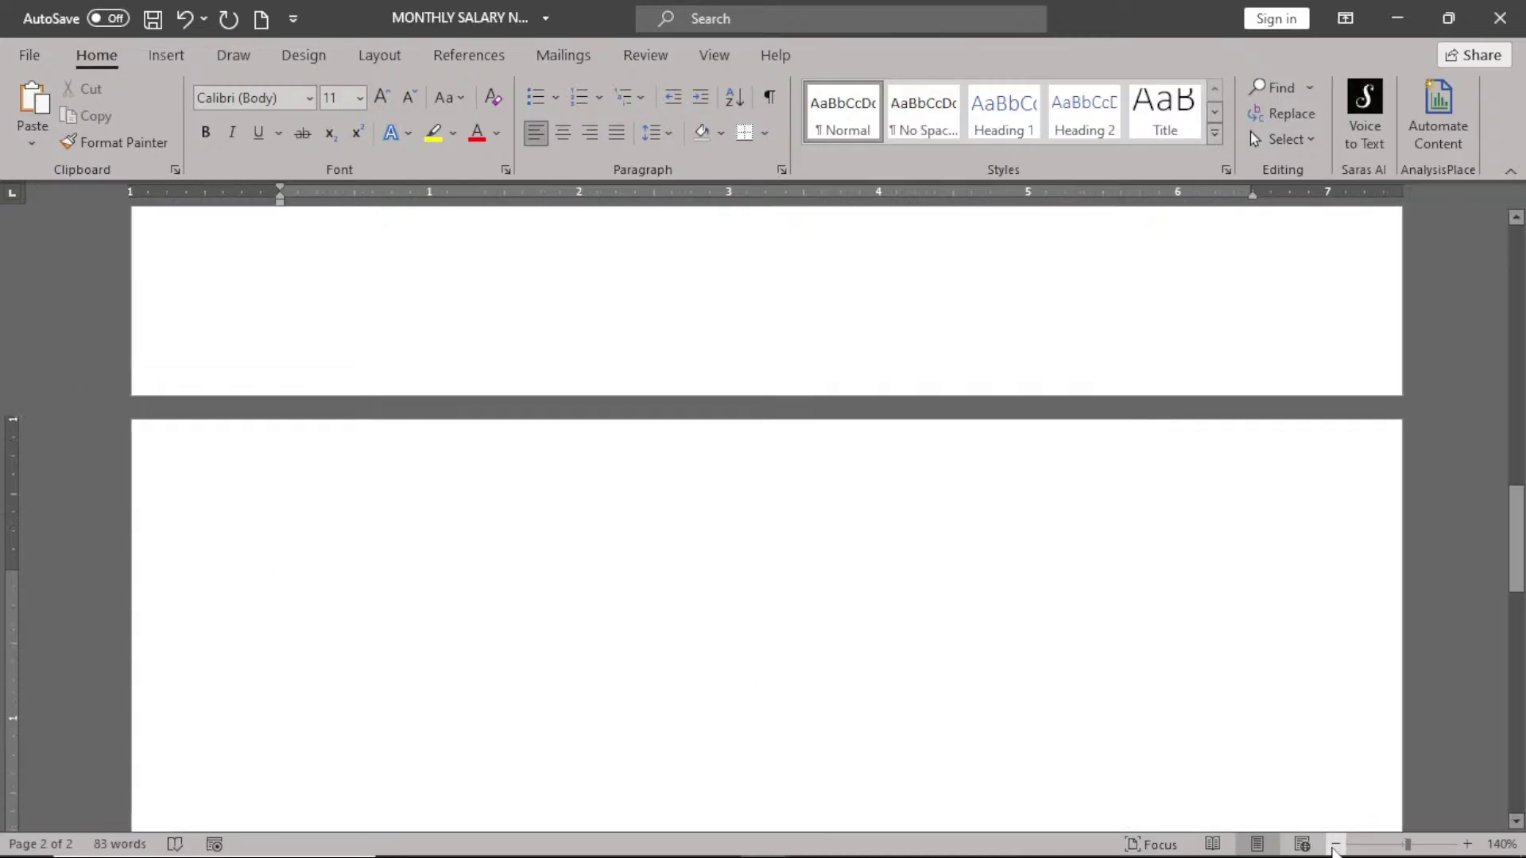
left_click(1336, 845)
scroll(1515, 823, "down", 5)
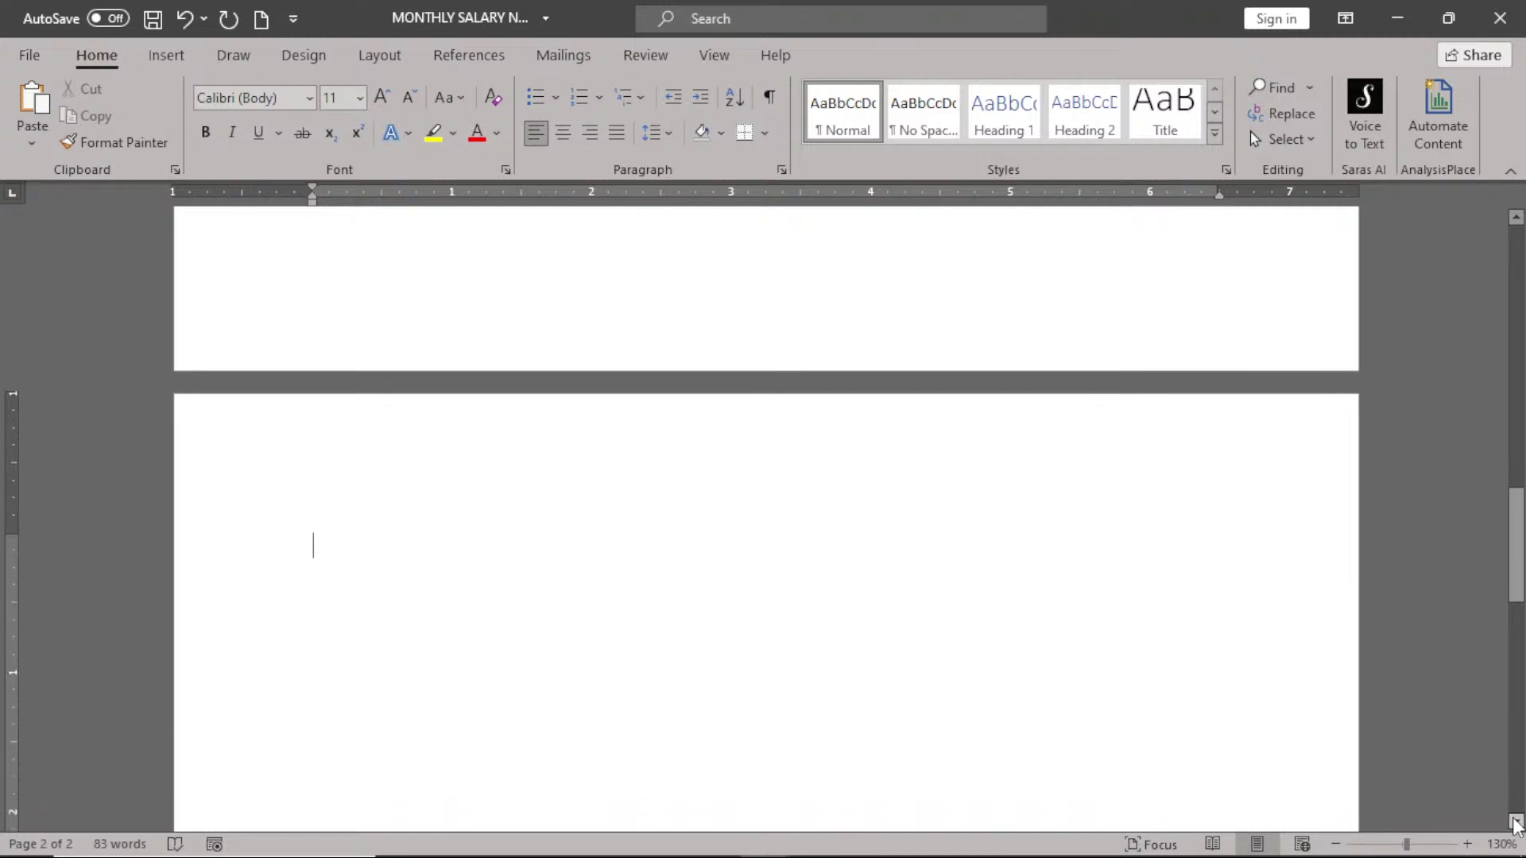
scroll(1516, 824, "down", 2)
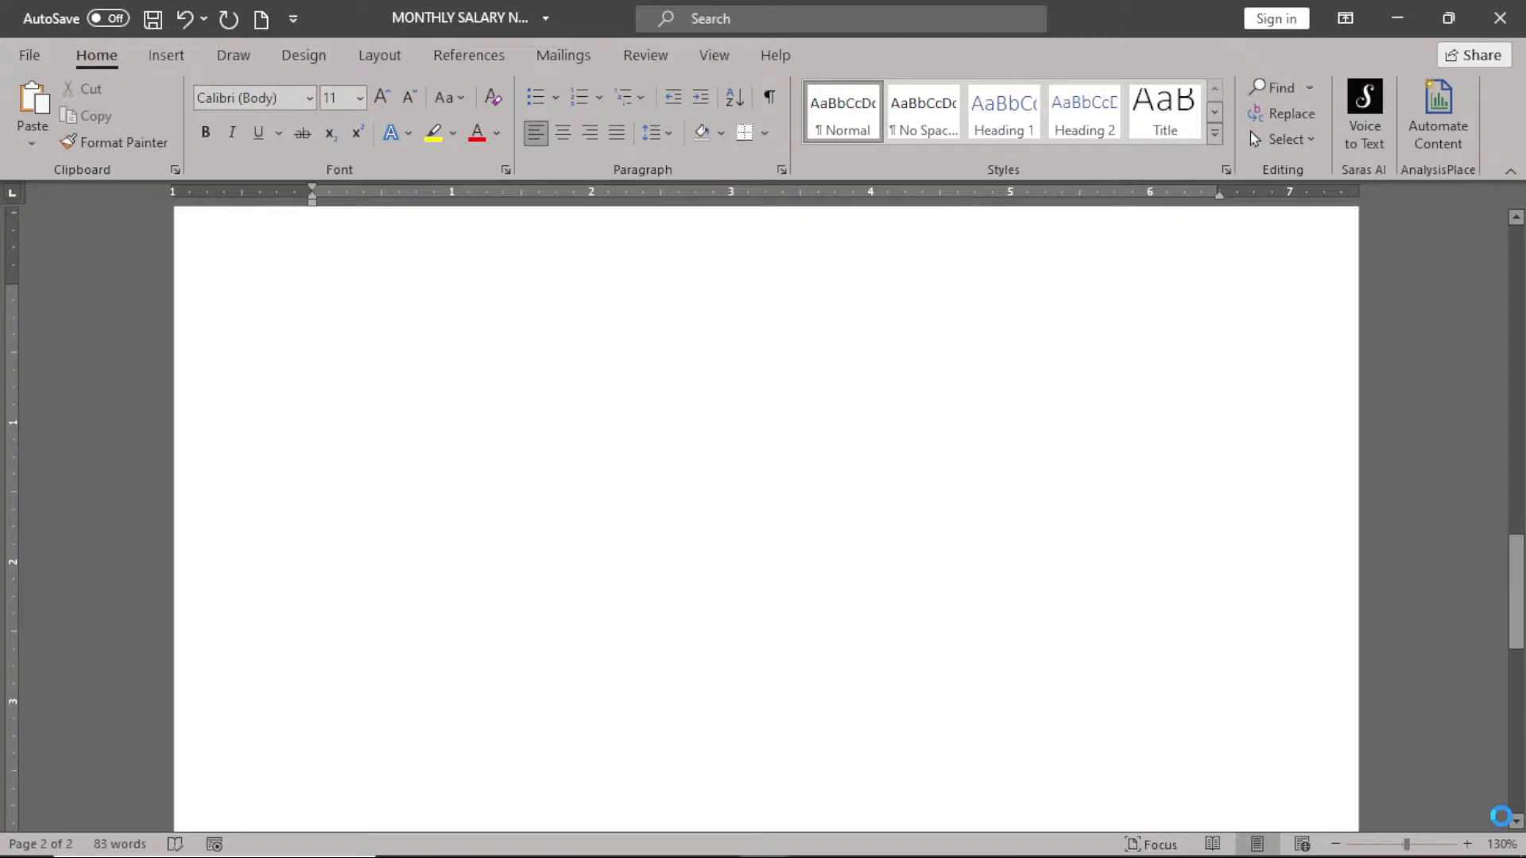
key("ctrl+v")
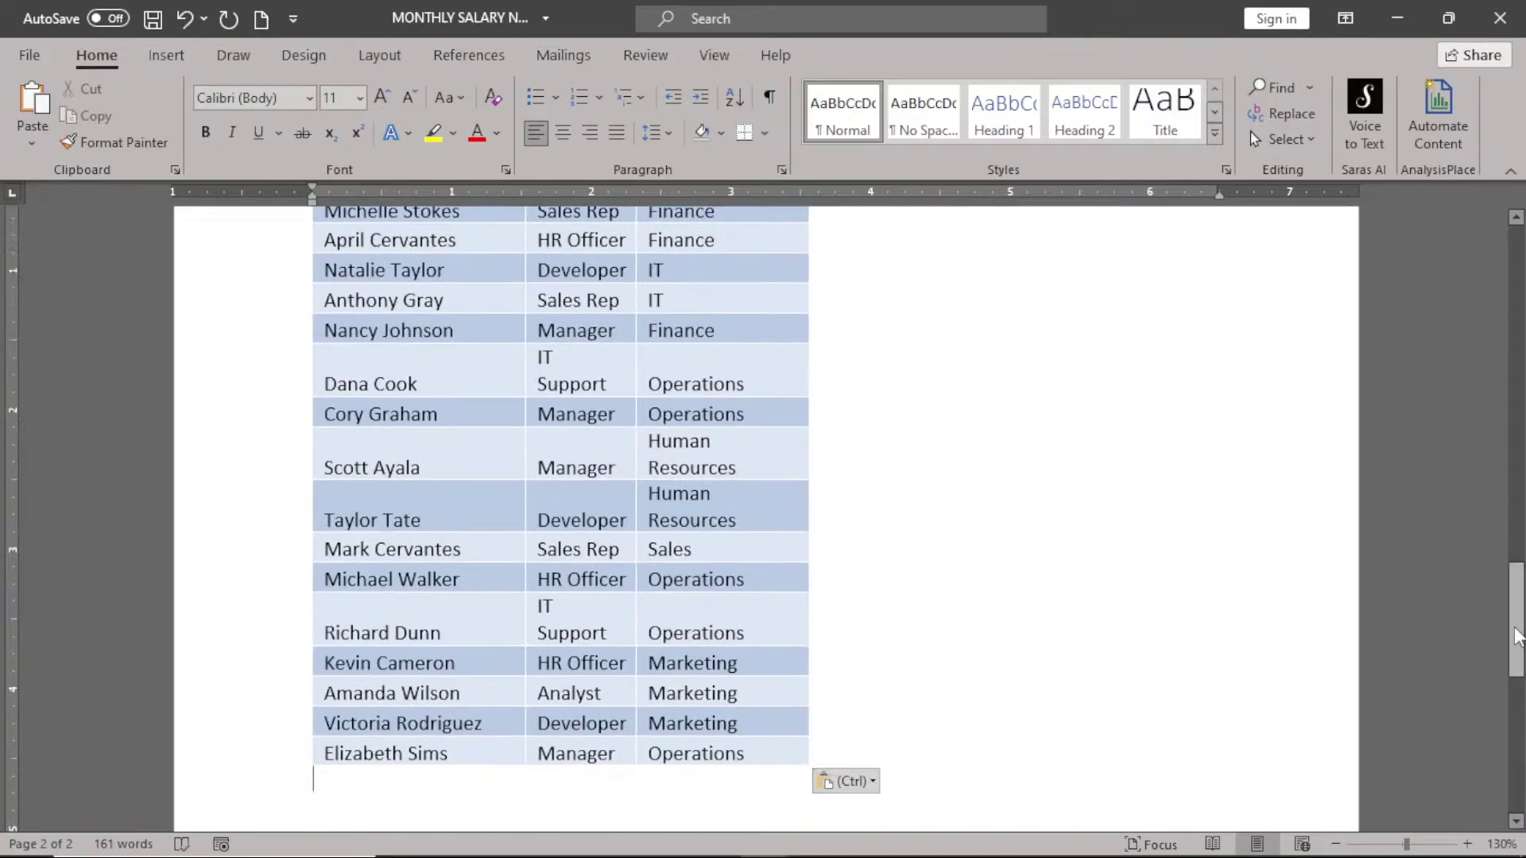
mouse_move(1515, 638)
left_mouse_down()
mouse_move(1516, 602)
mouse_move(1516, 625)
left_mouse_up()
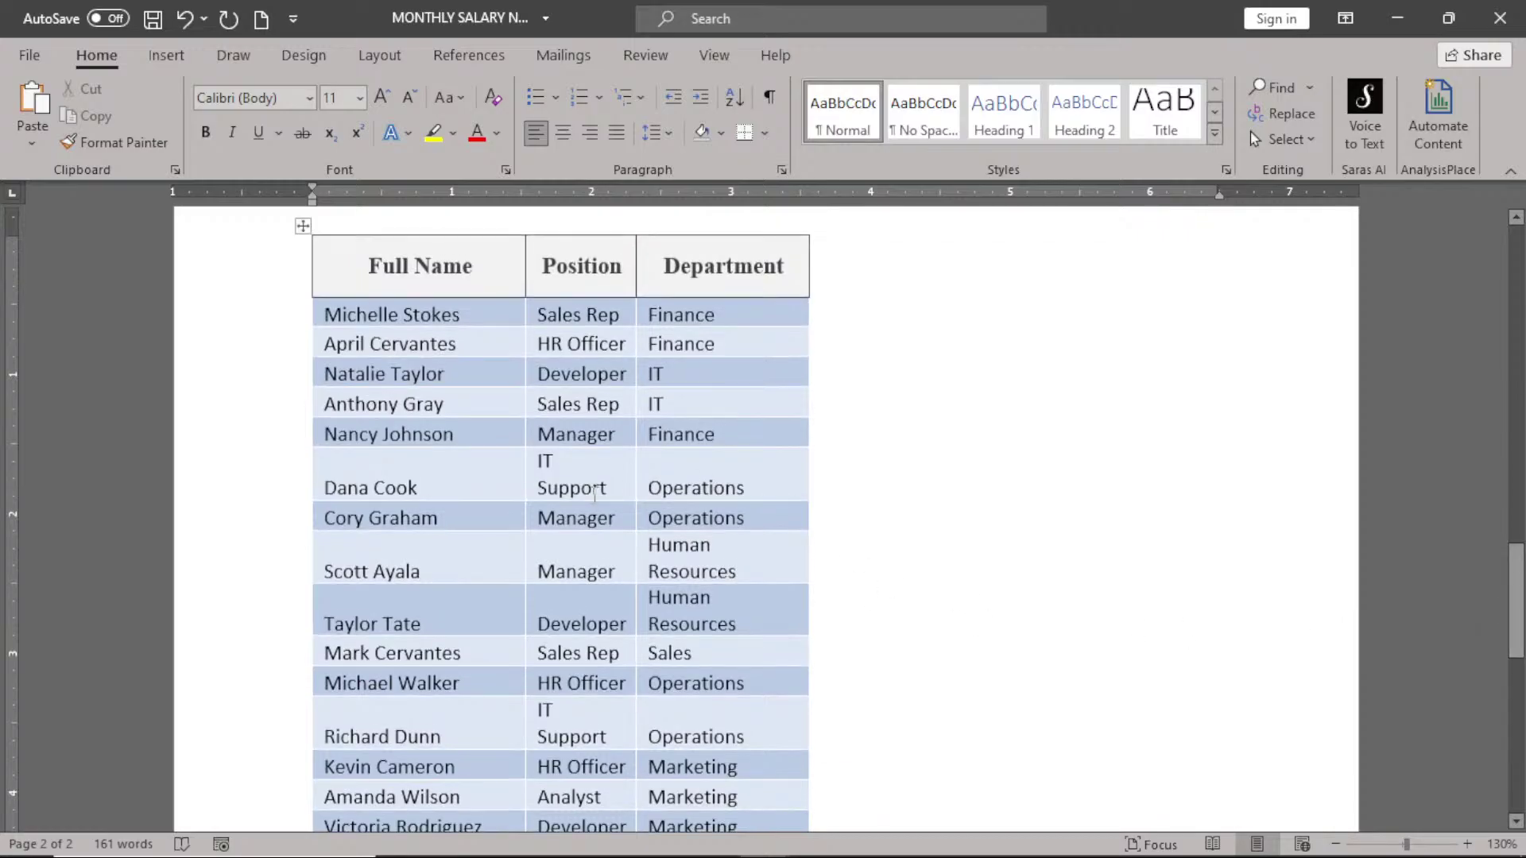
left_click(592, 489)
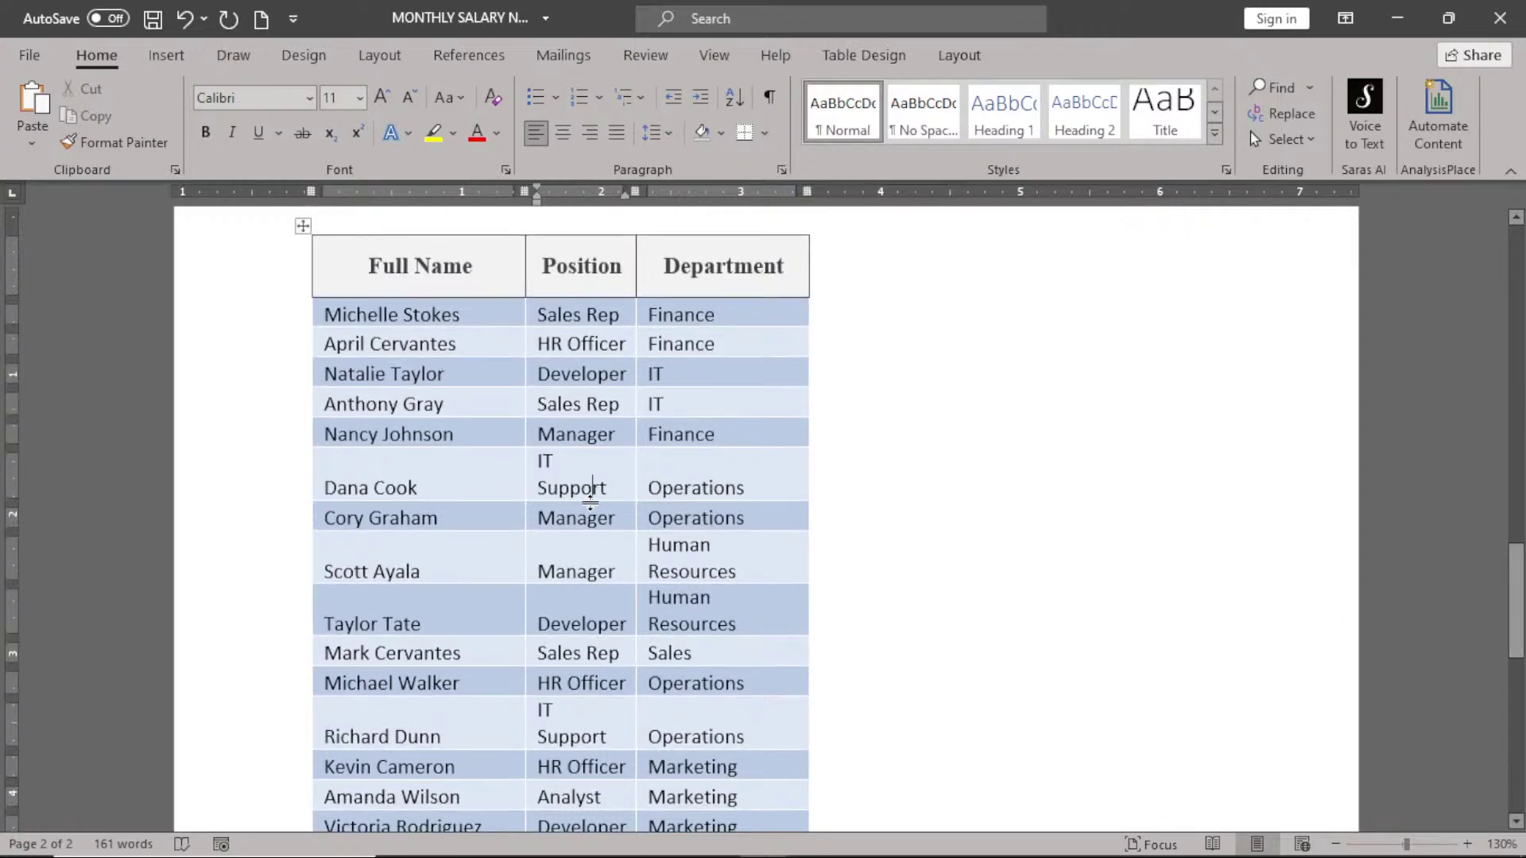
left_click(400, 405)
left_click(931, 363)
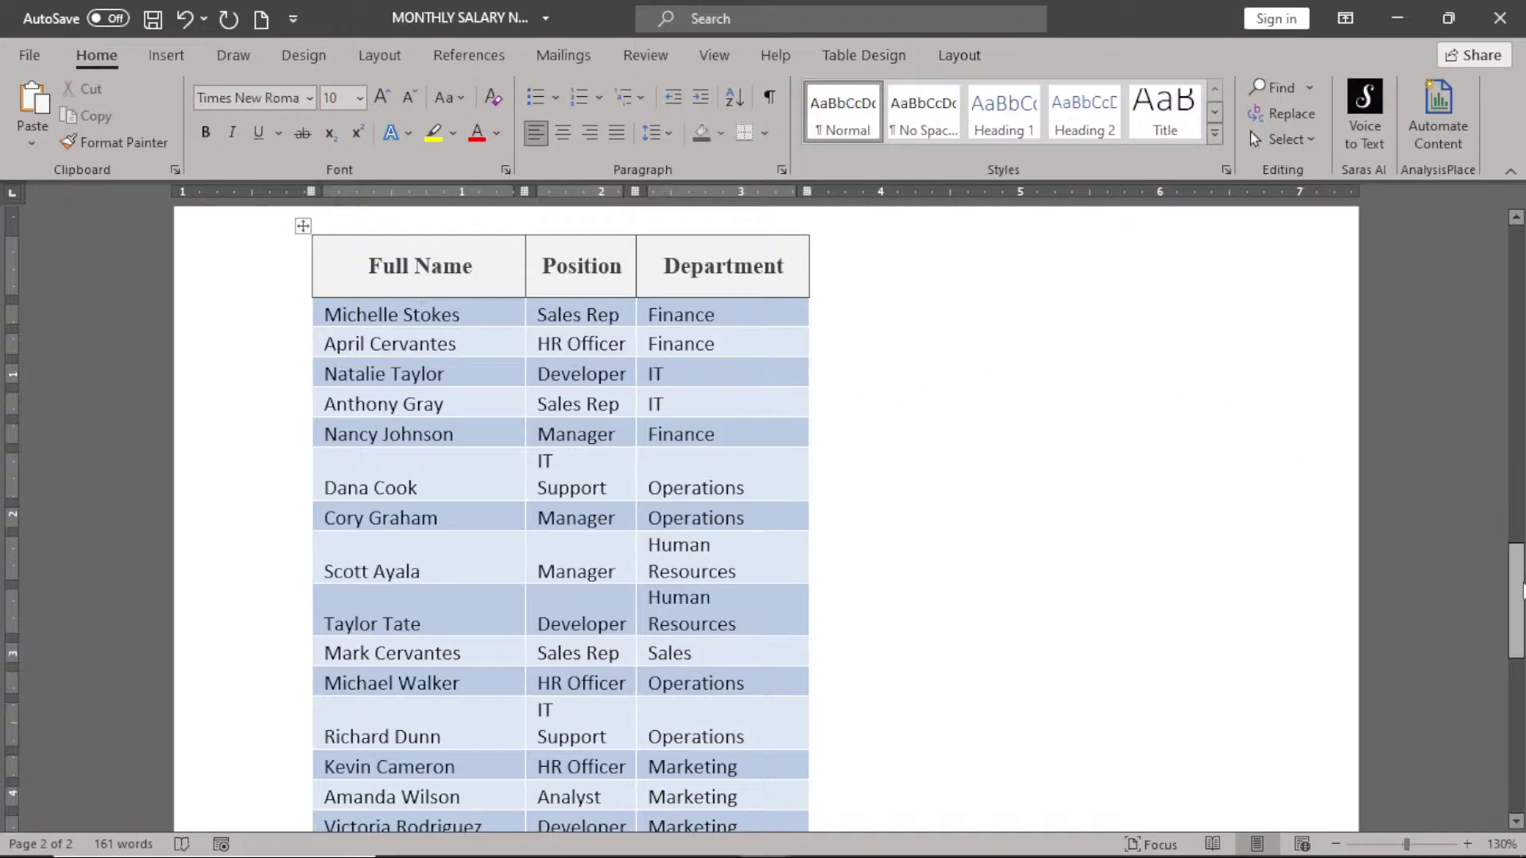
- Below the pasted table, use Paste Special to insert the copied range as a linked Microsoft Excel Worksheet Object
left_click_drag(1521, 592, 1521, 657)
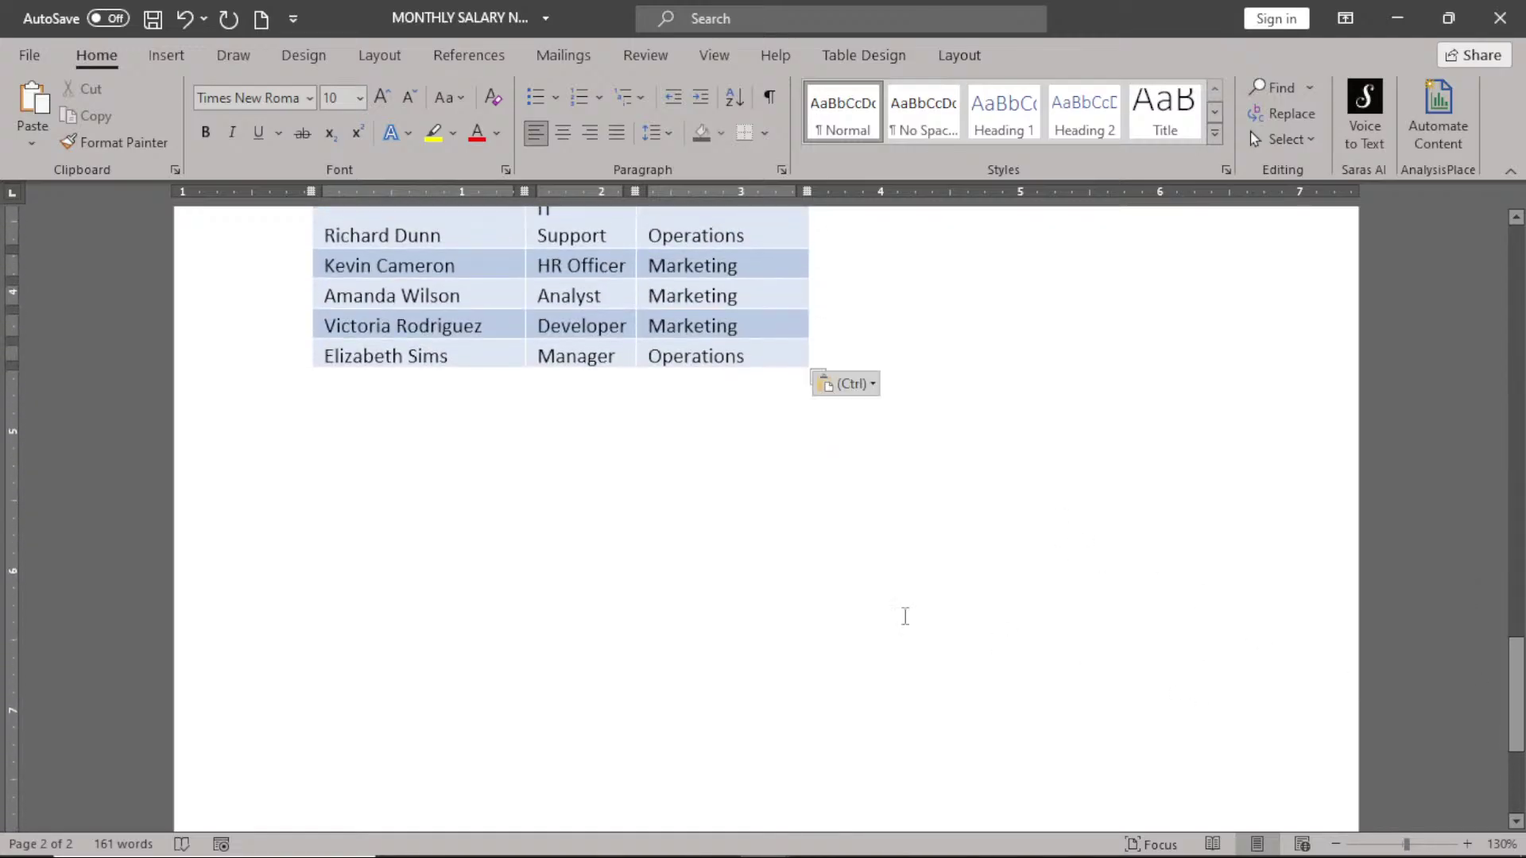
left_click(499, 474)
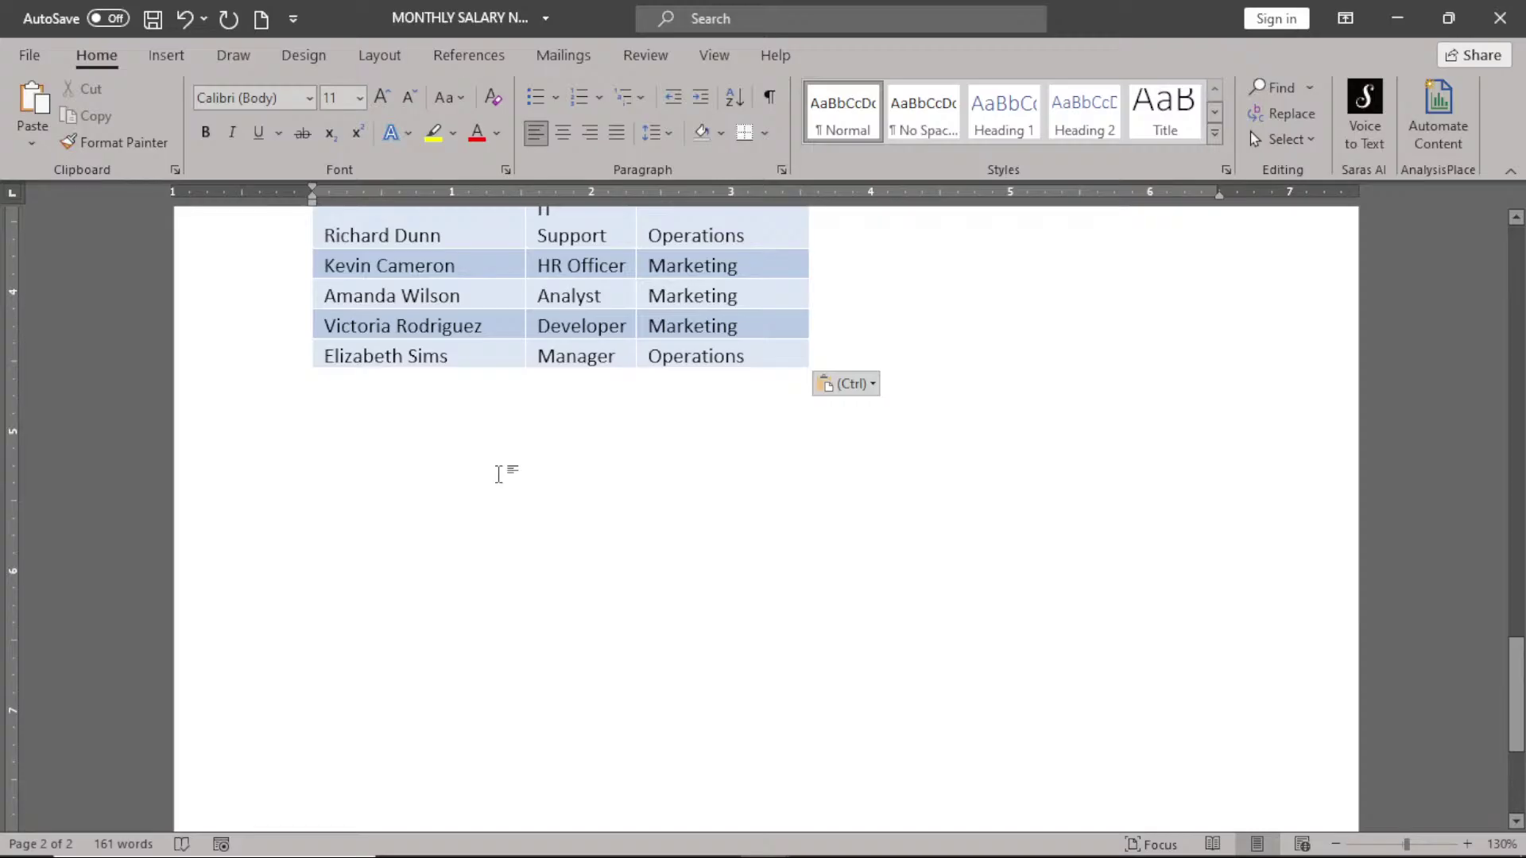
key("Escape")
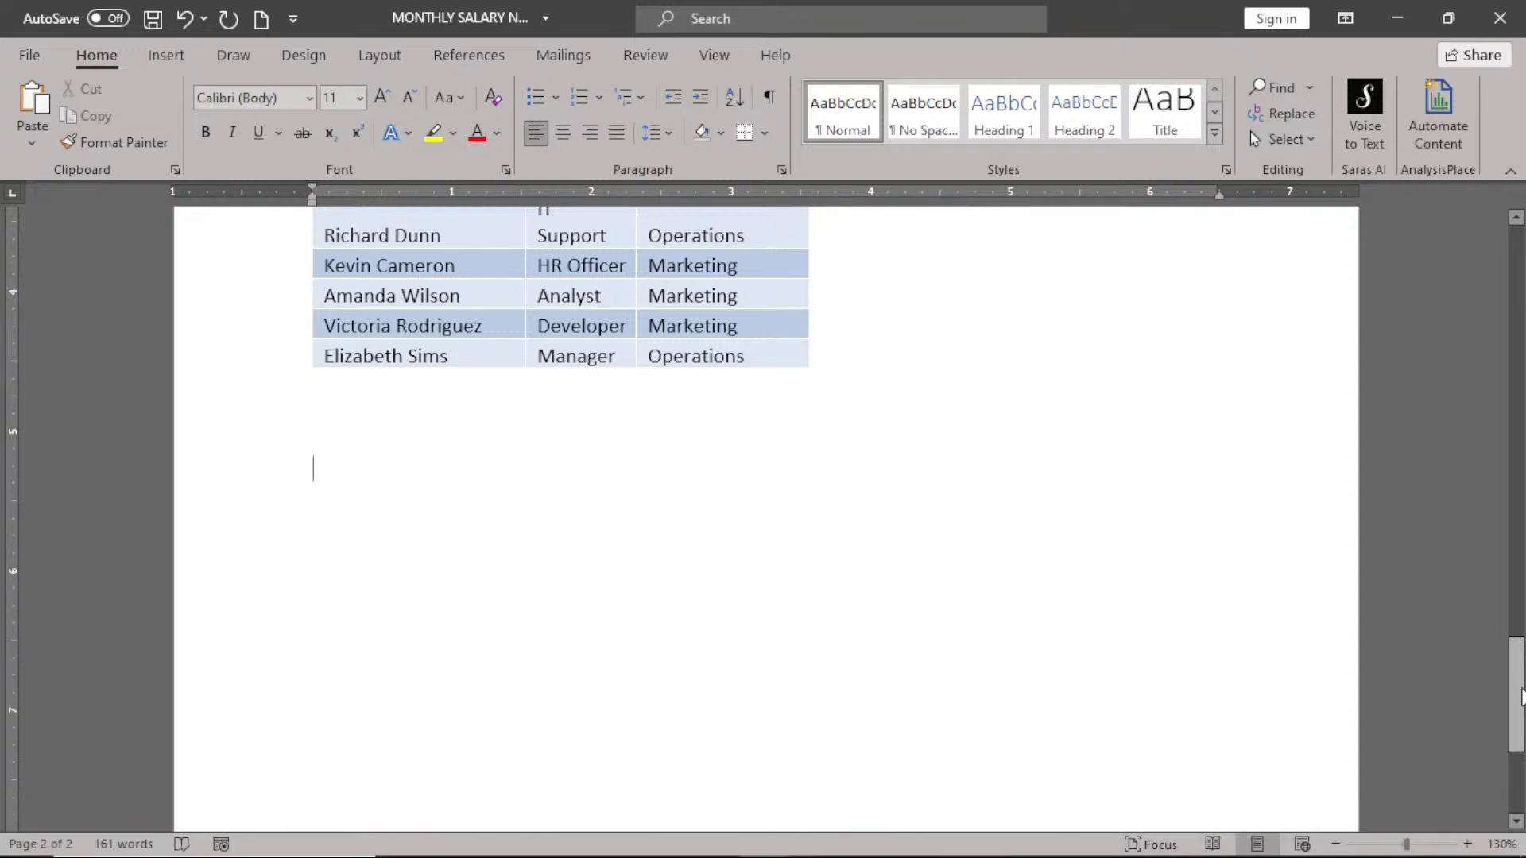
left_click(1516, 217)
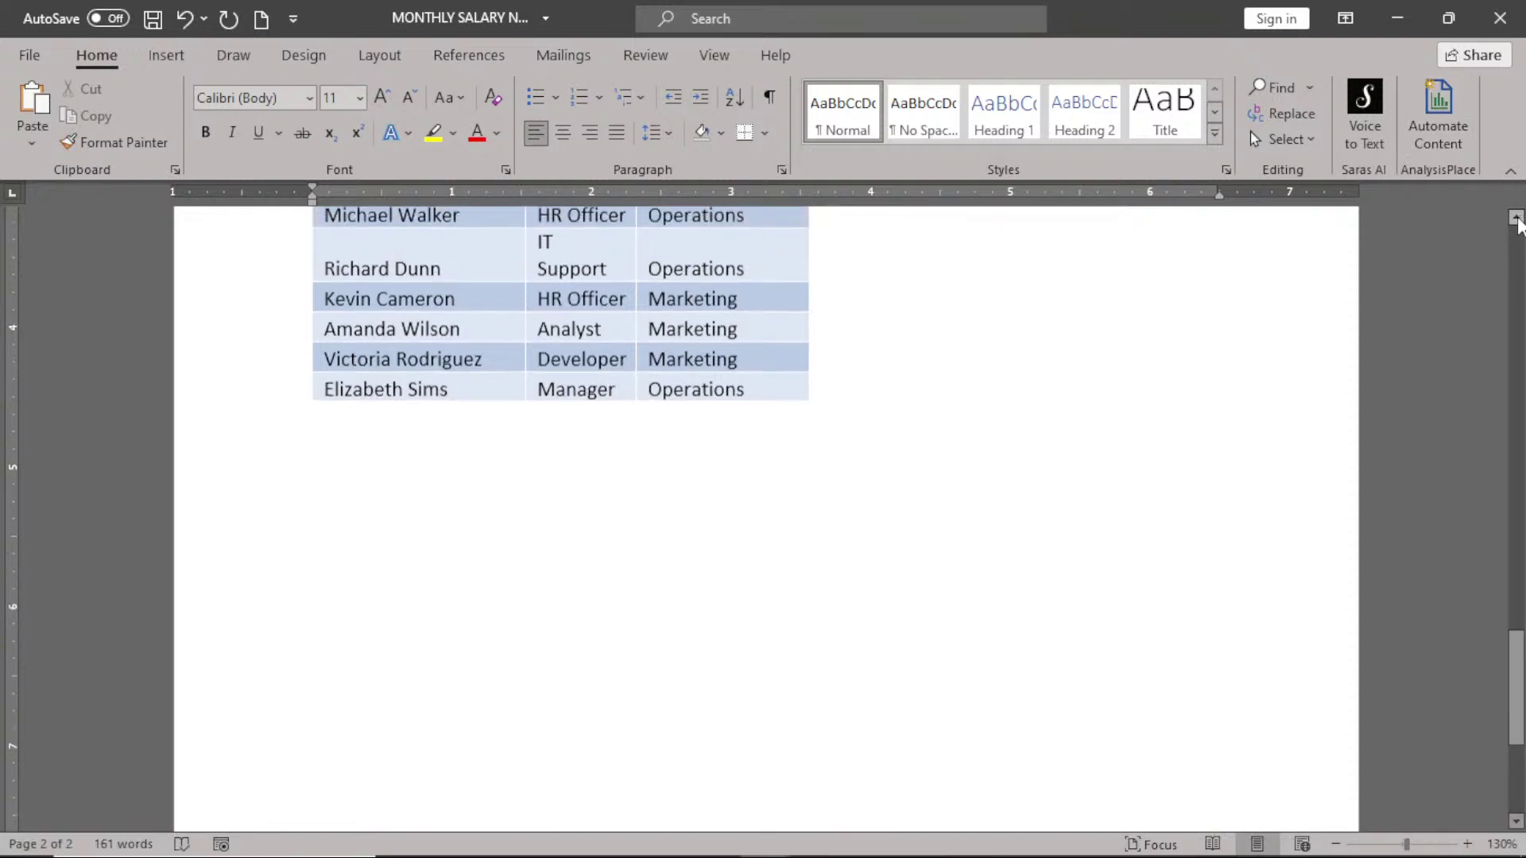
left_click(1516, 217)
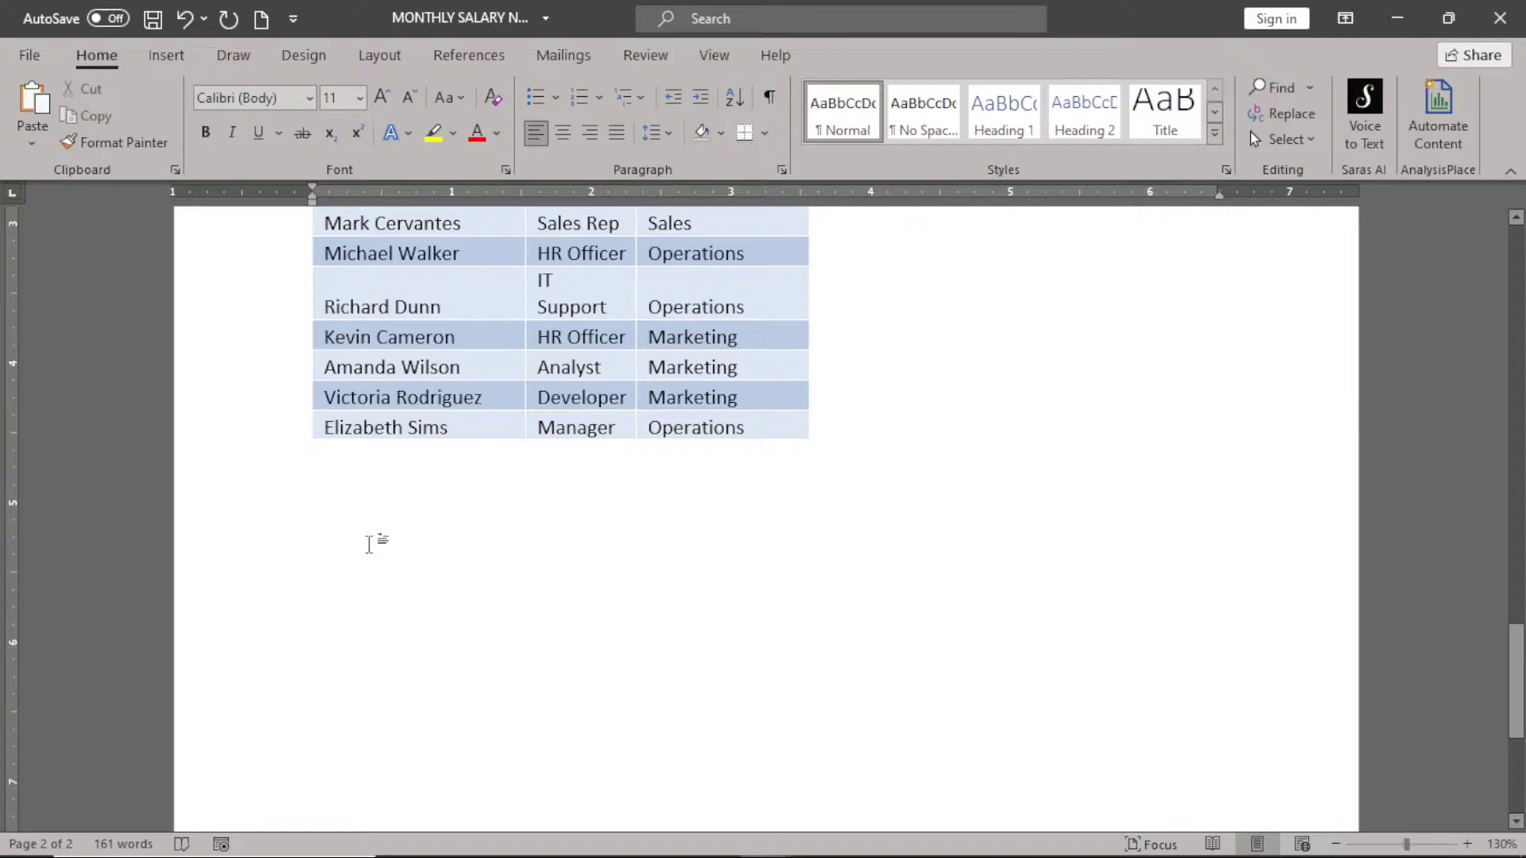
left_click(32, 135)
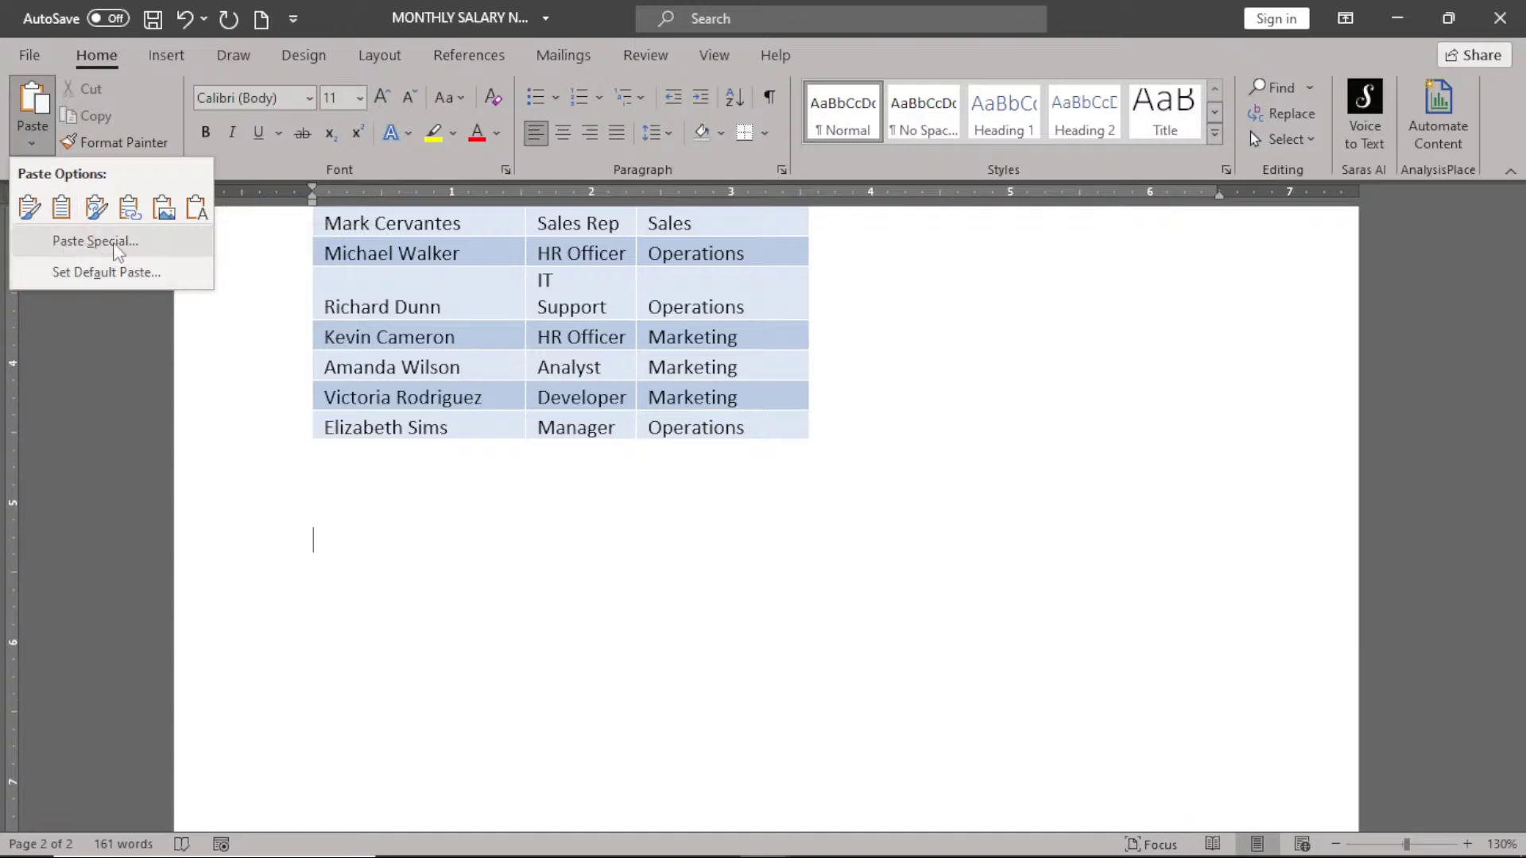
left_click(93, 250)
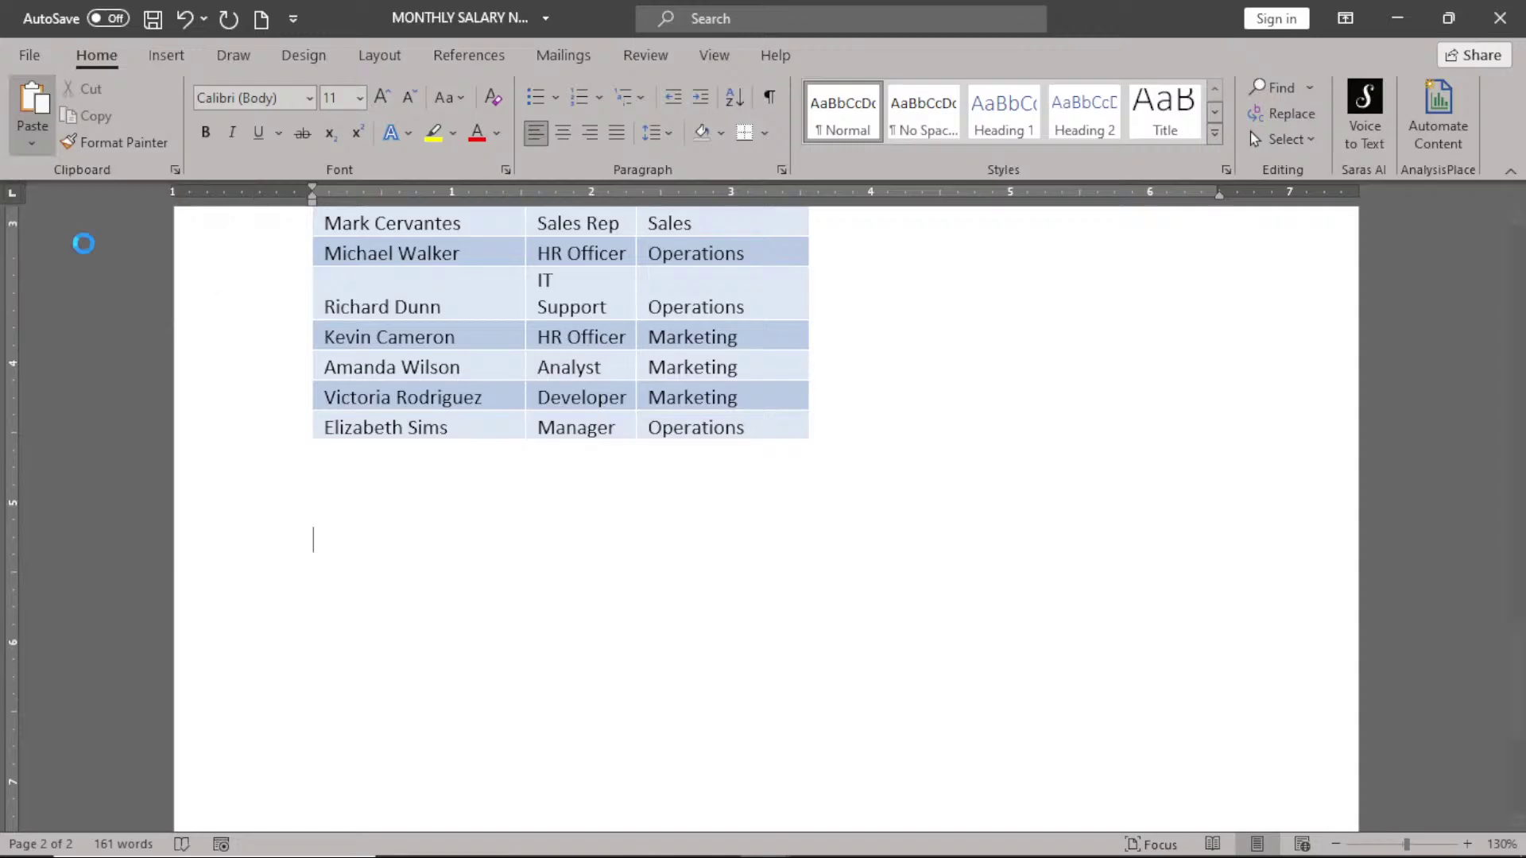
left_click_drag(698, 232, 957, 237)
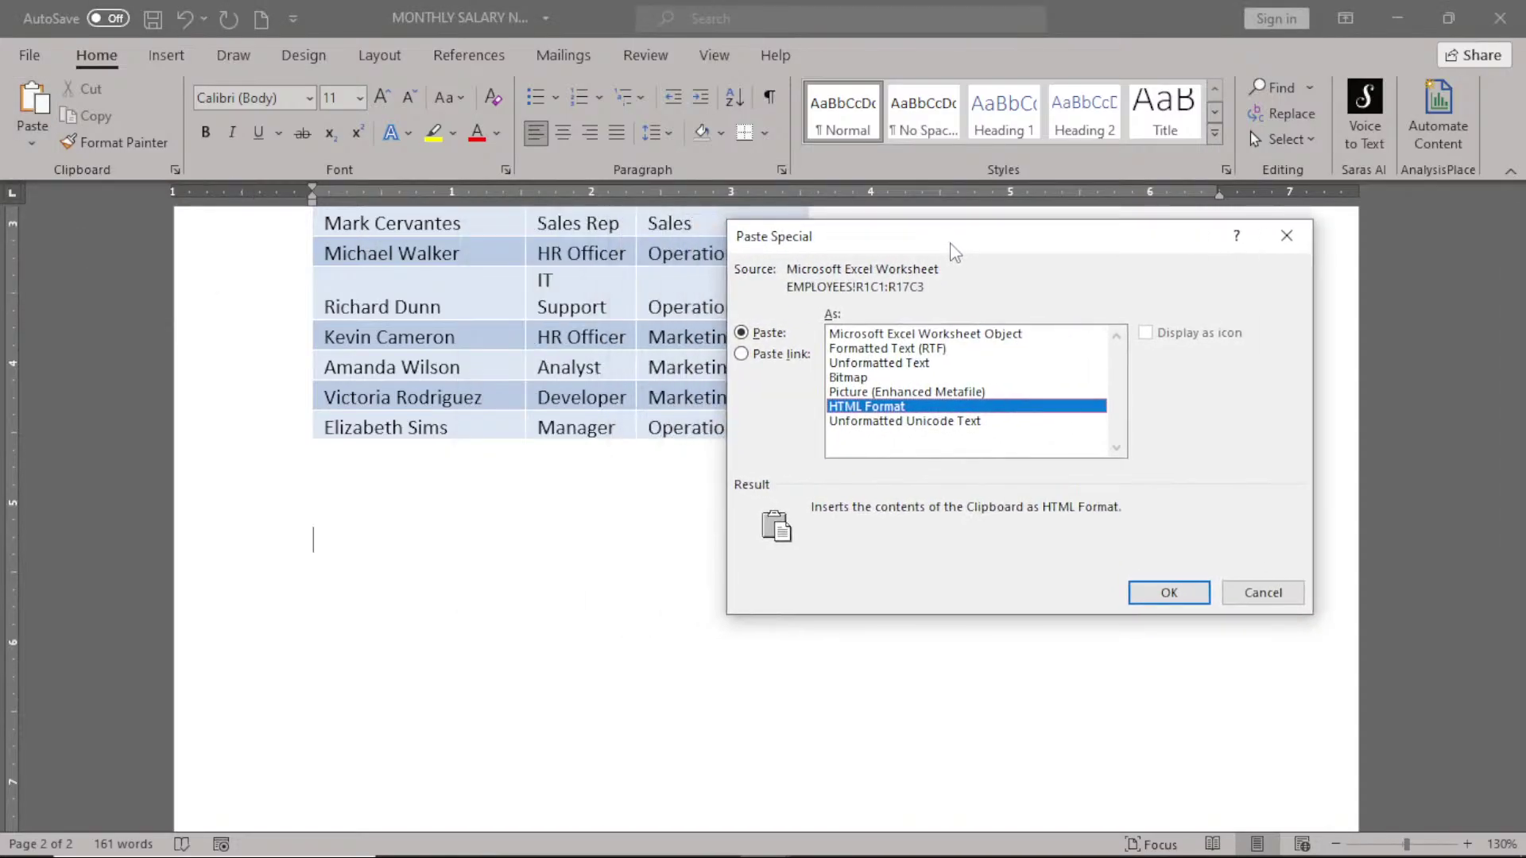
left_click(886, 335)
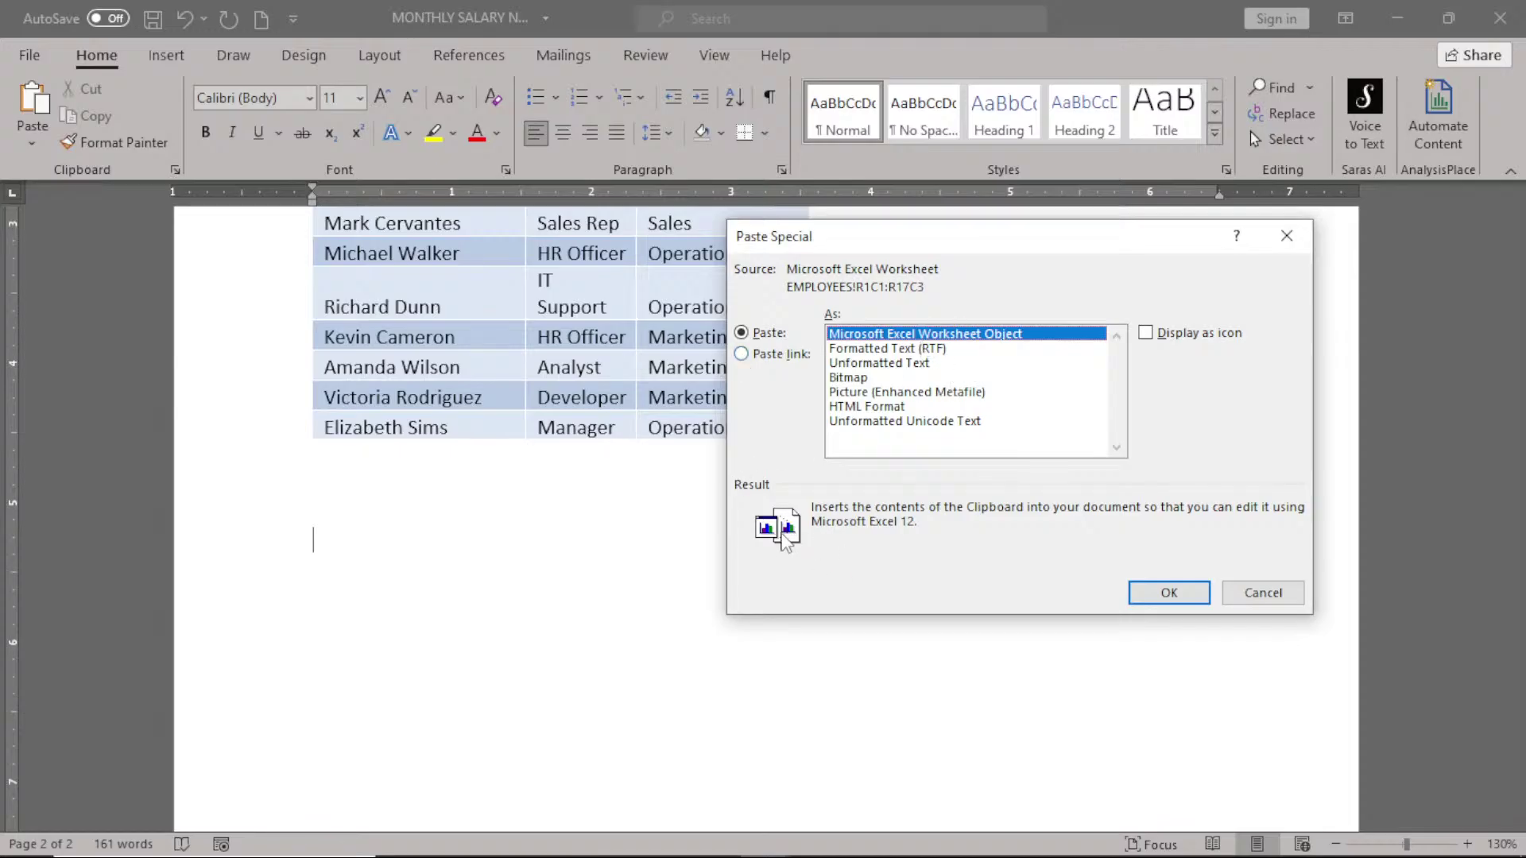
left_click(741, 354)
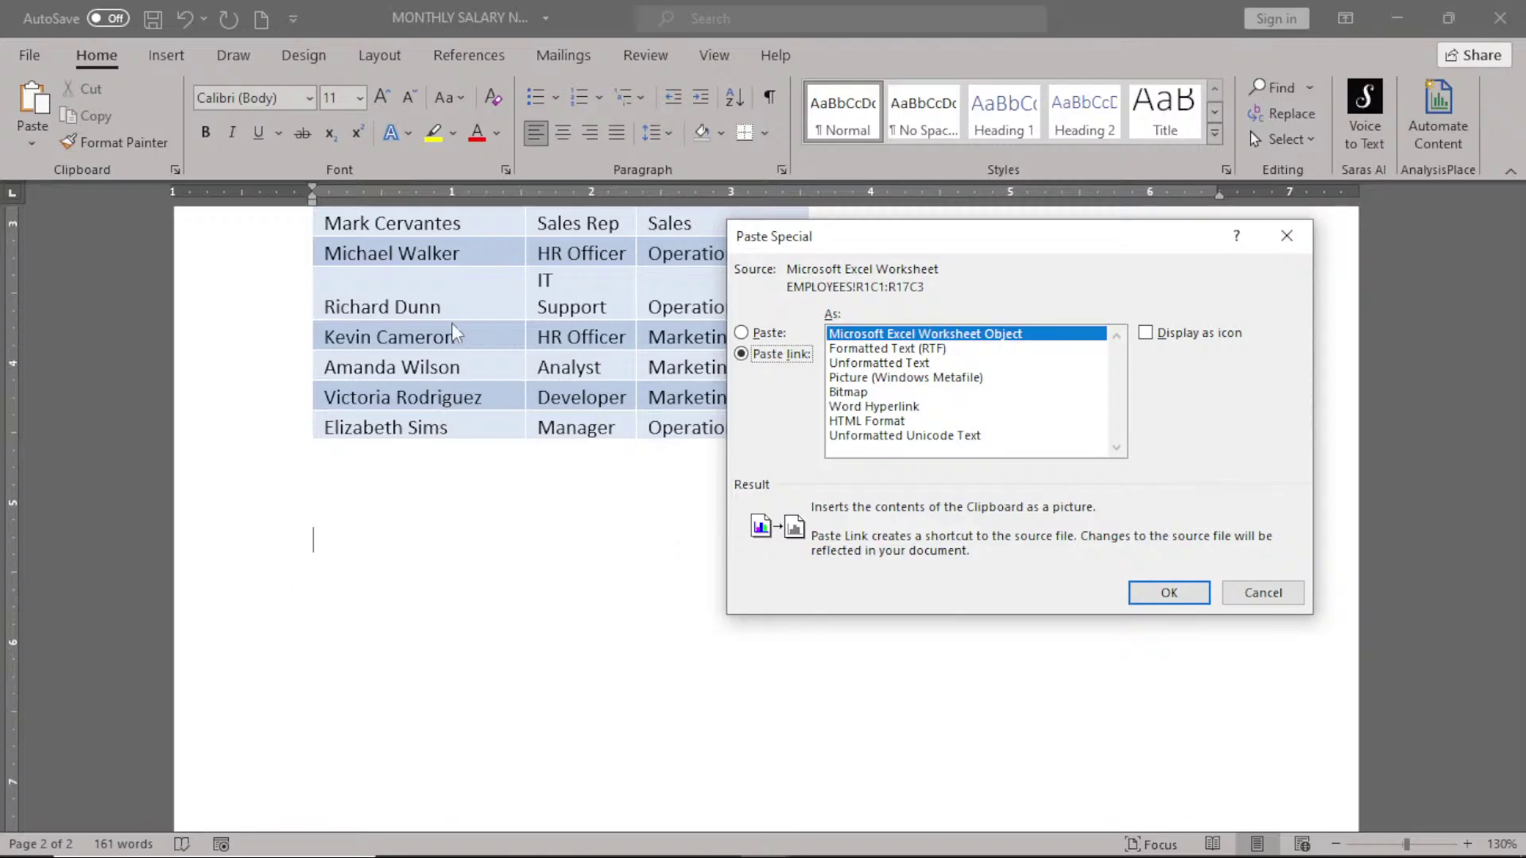
left_click(1166, 592)
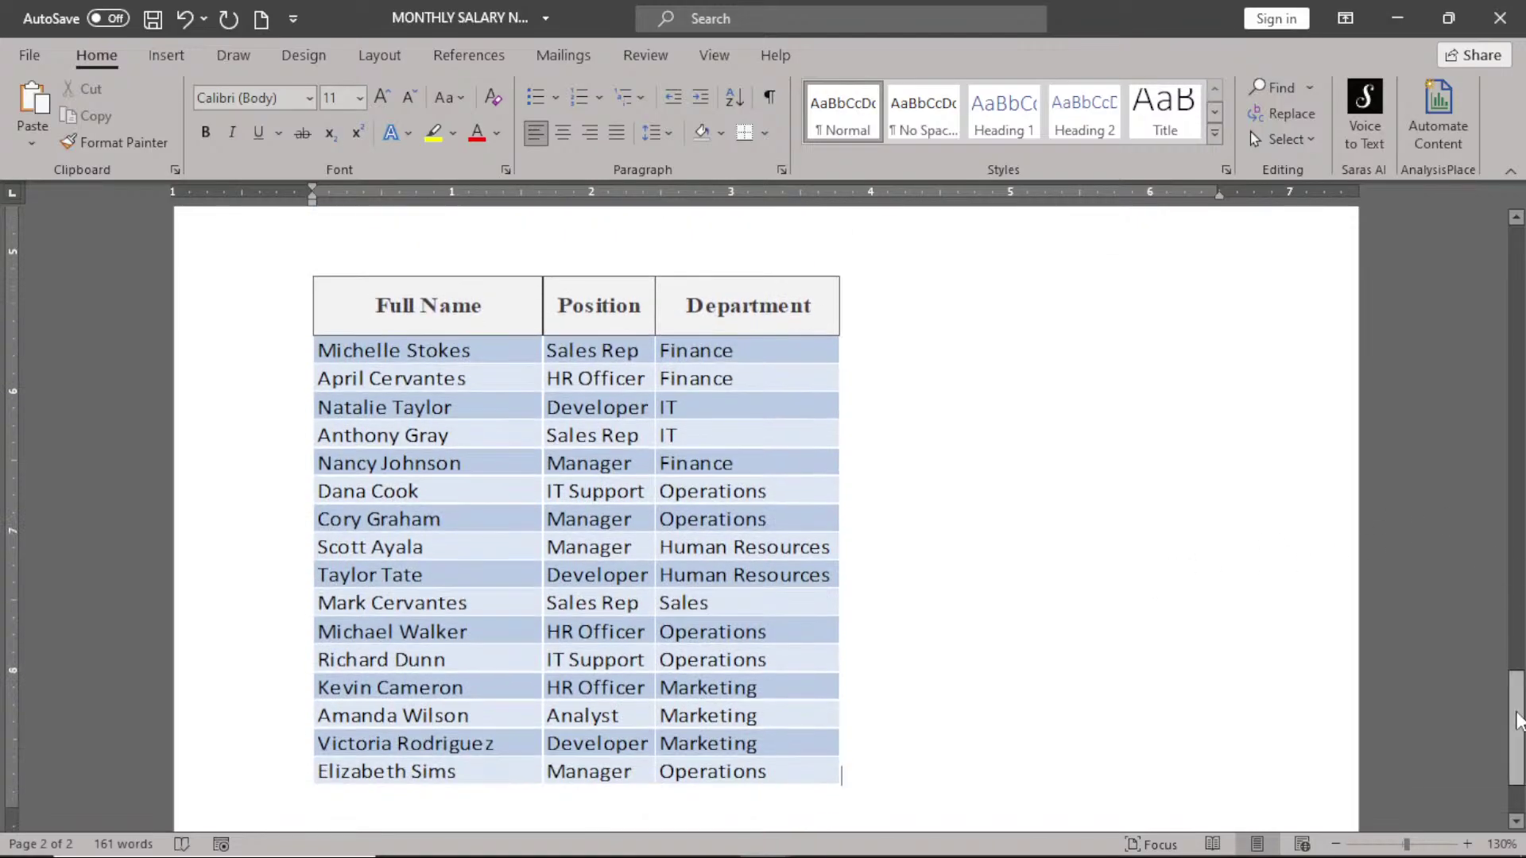
left_click_drag(1516, 722, 1501, 582)
left_click_drag(1516, 728, 1516, 688)
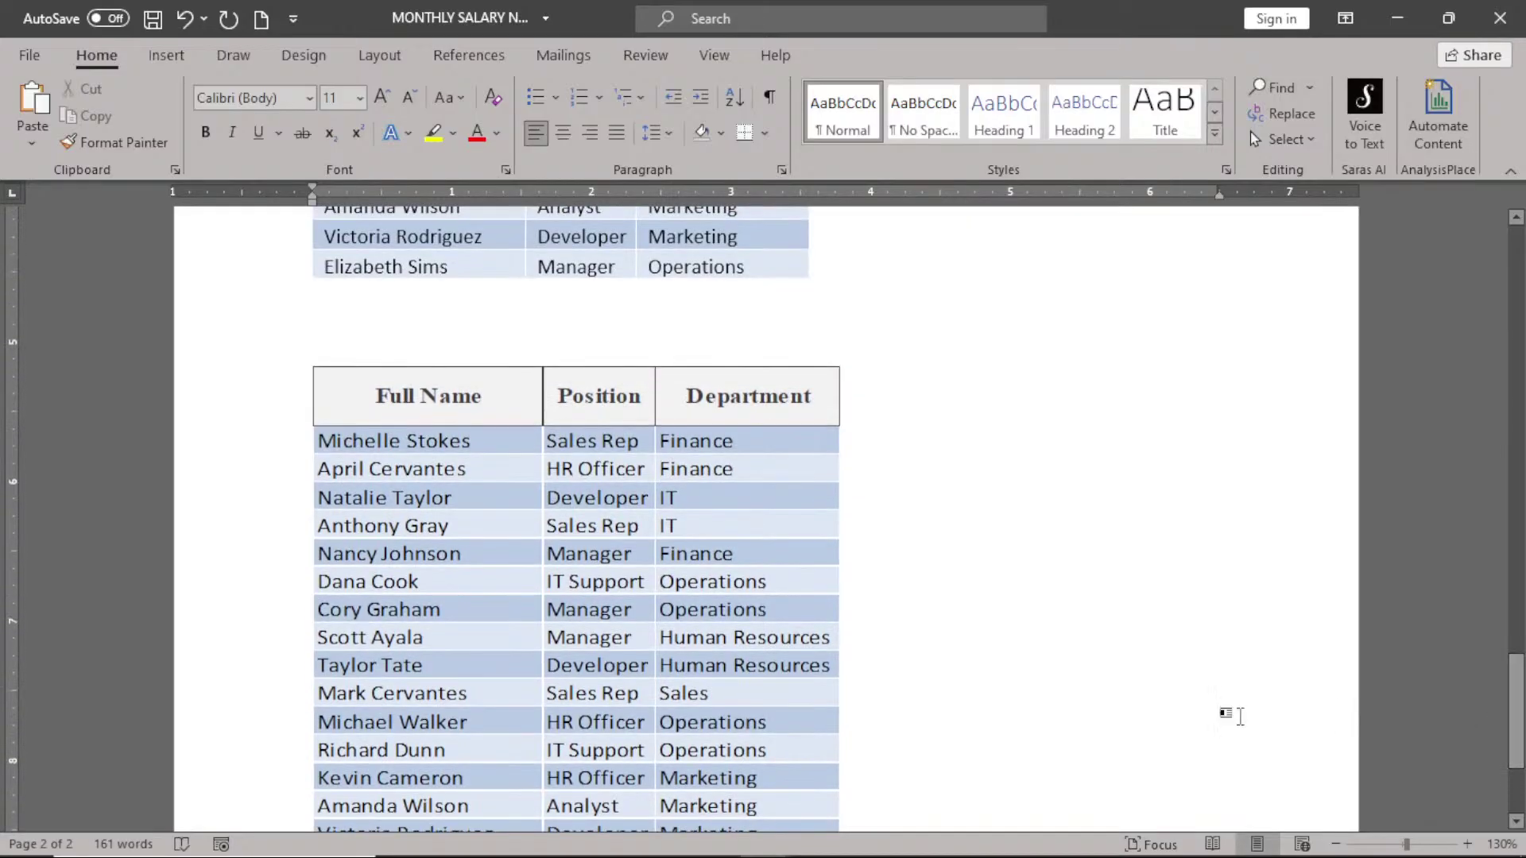
- Compare the regular pasted table and the linked worksheet table on page 2 of the letter with the source range in Employee_Dataset 2
mouse_move(342, 854)
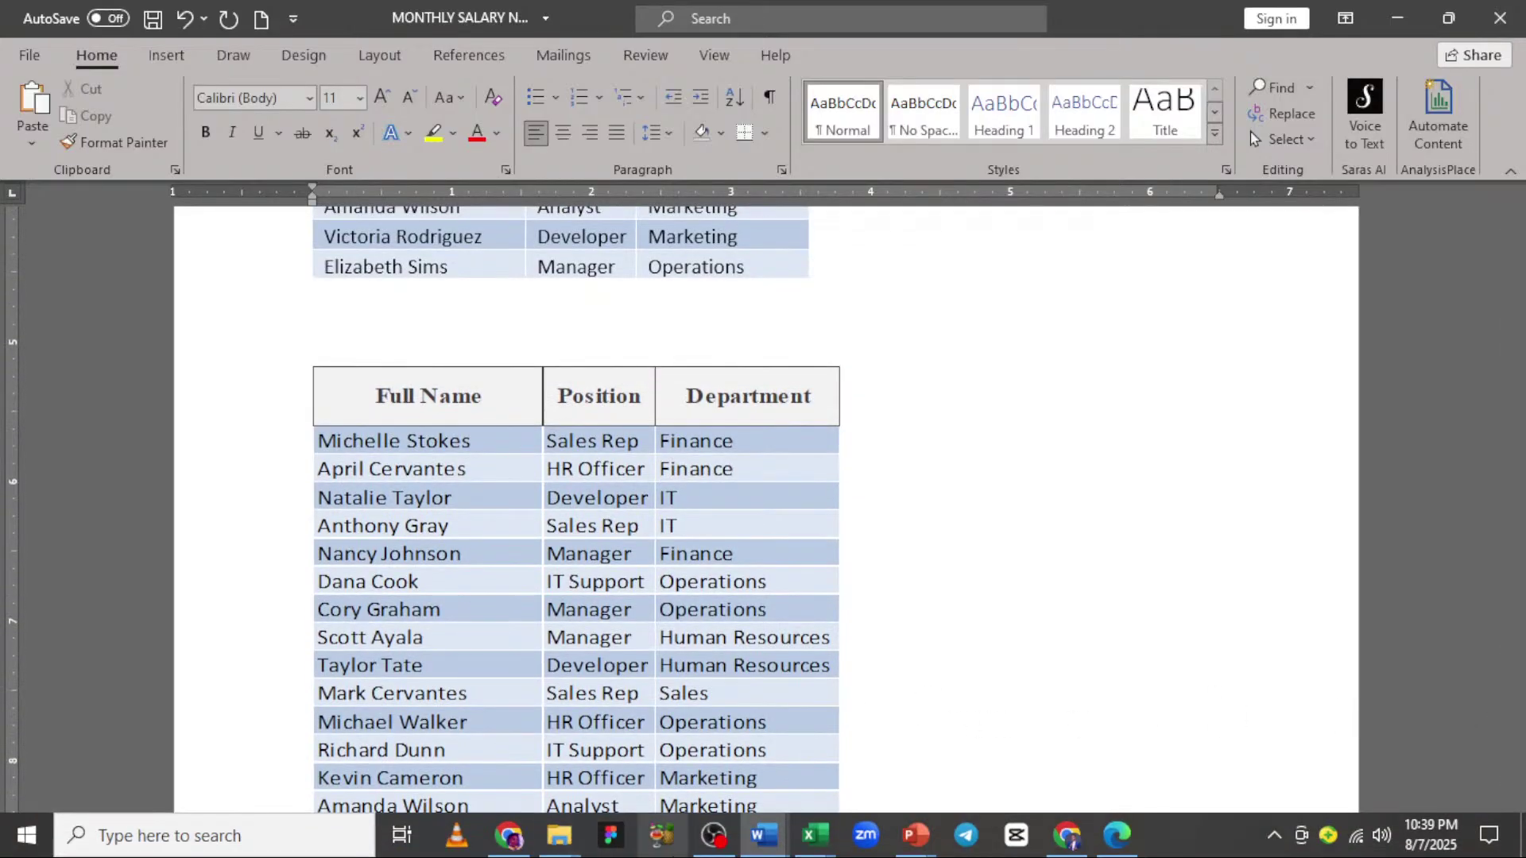
mouse_move(824, 853)
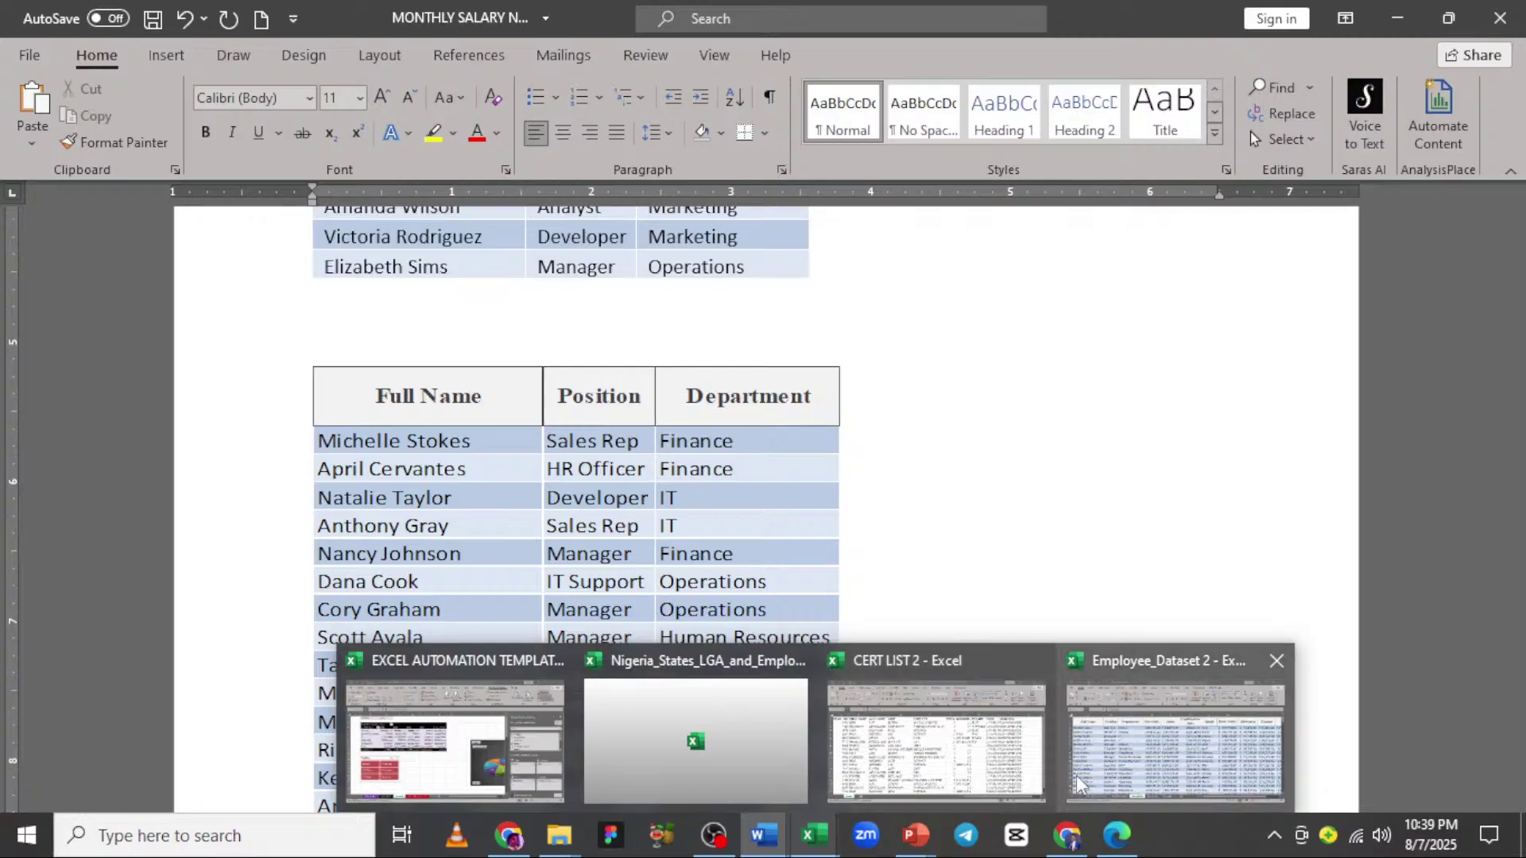
left_click(1100, 747)
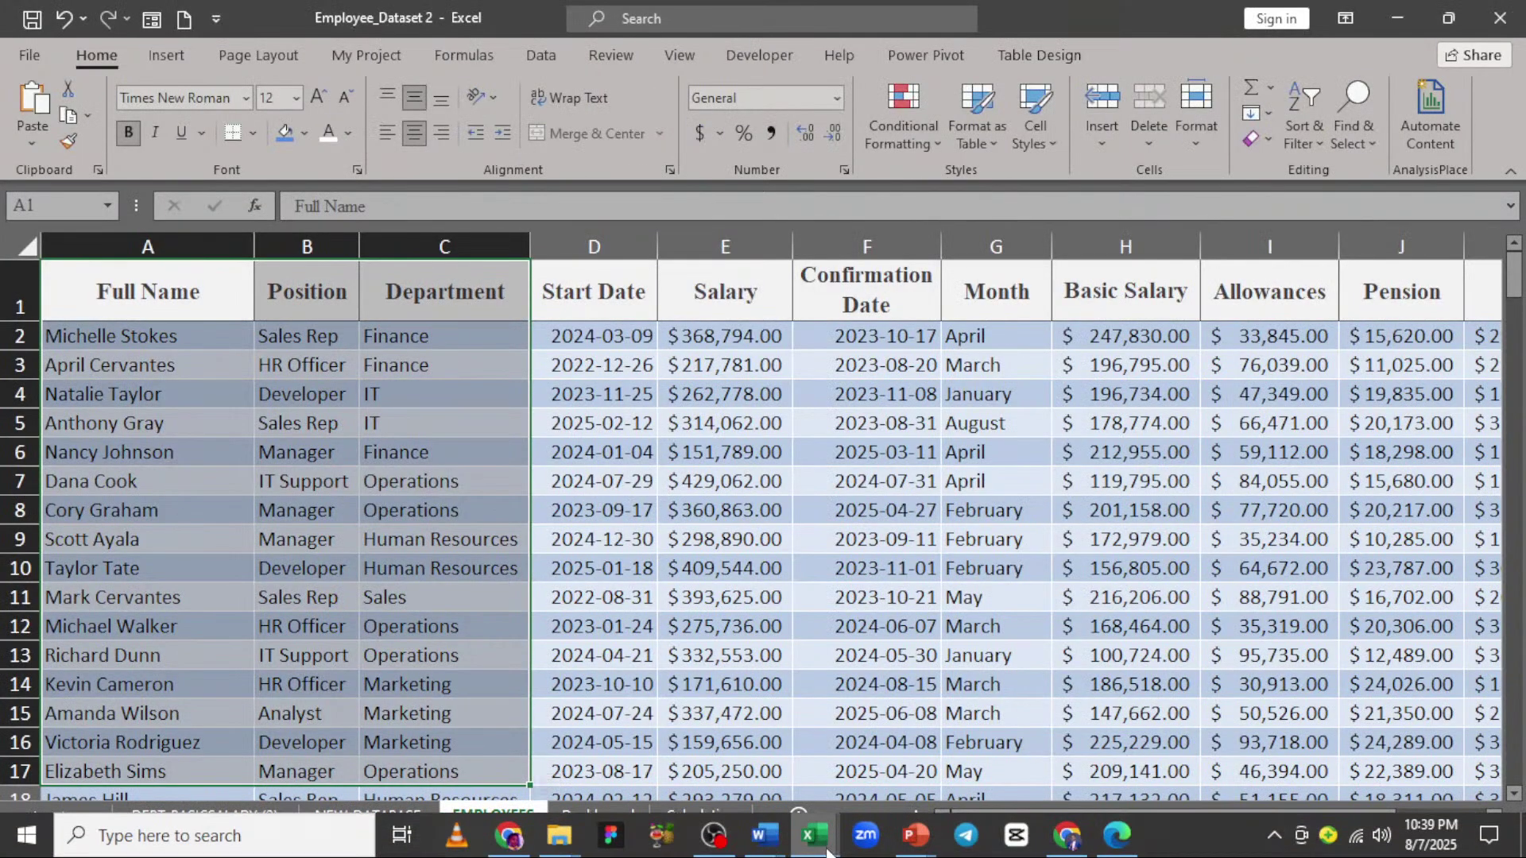
mouse_move(779, 844)
left_click(763, 739)
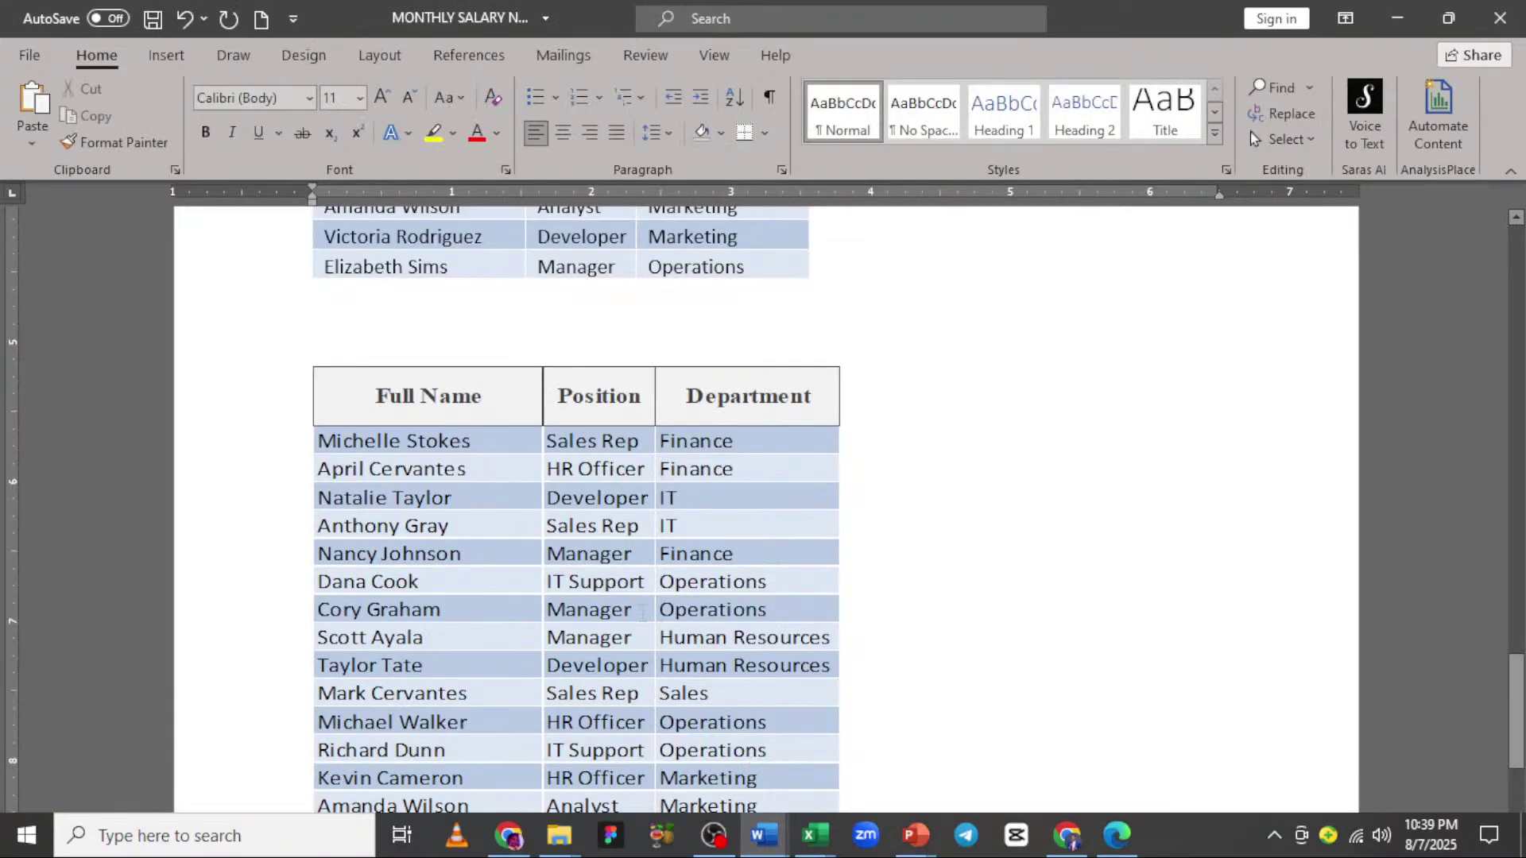
left_click_drag(1513, 718, 1519, 620)
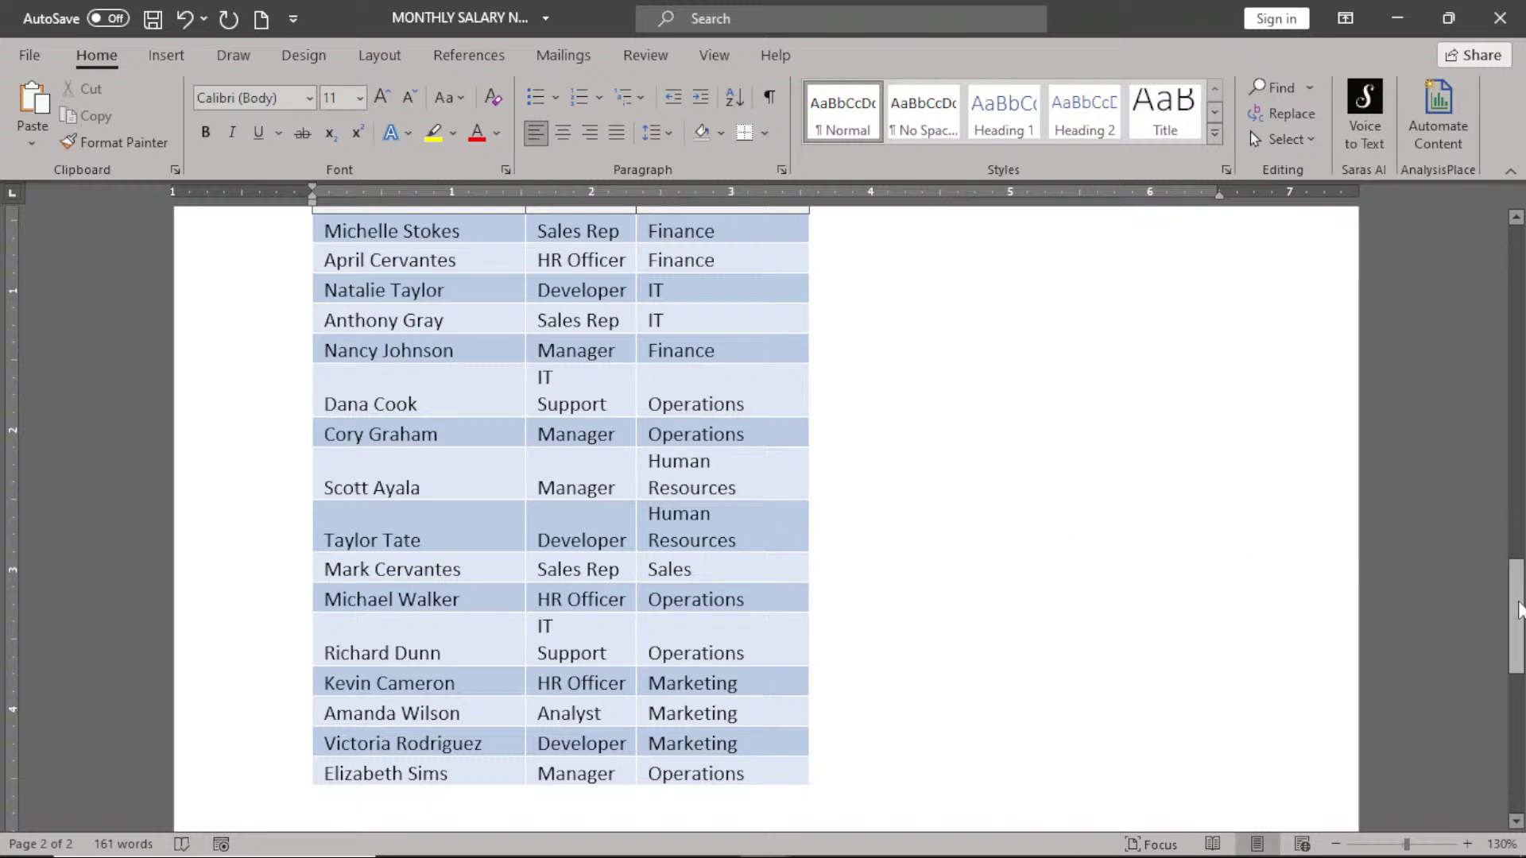
left_click_drag(1516, 616, 1517, 696)
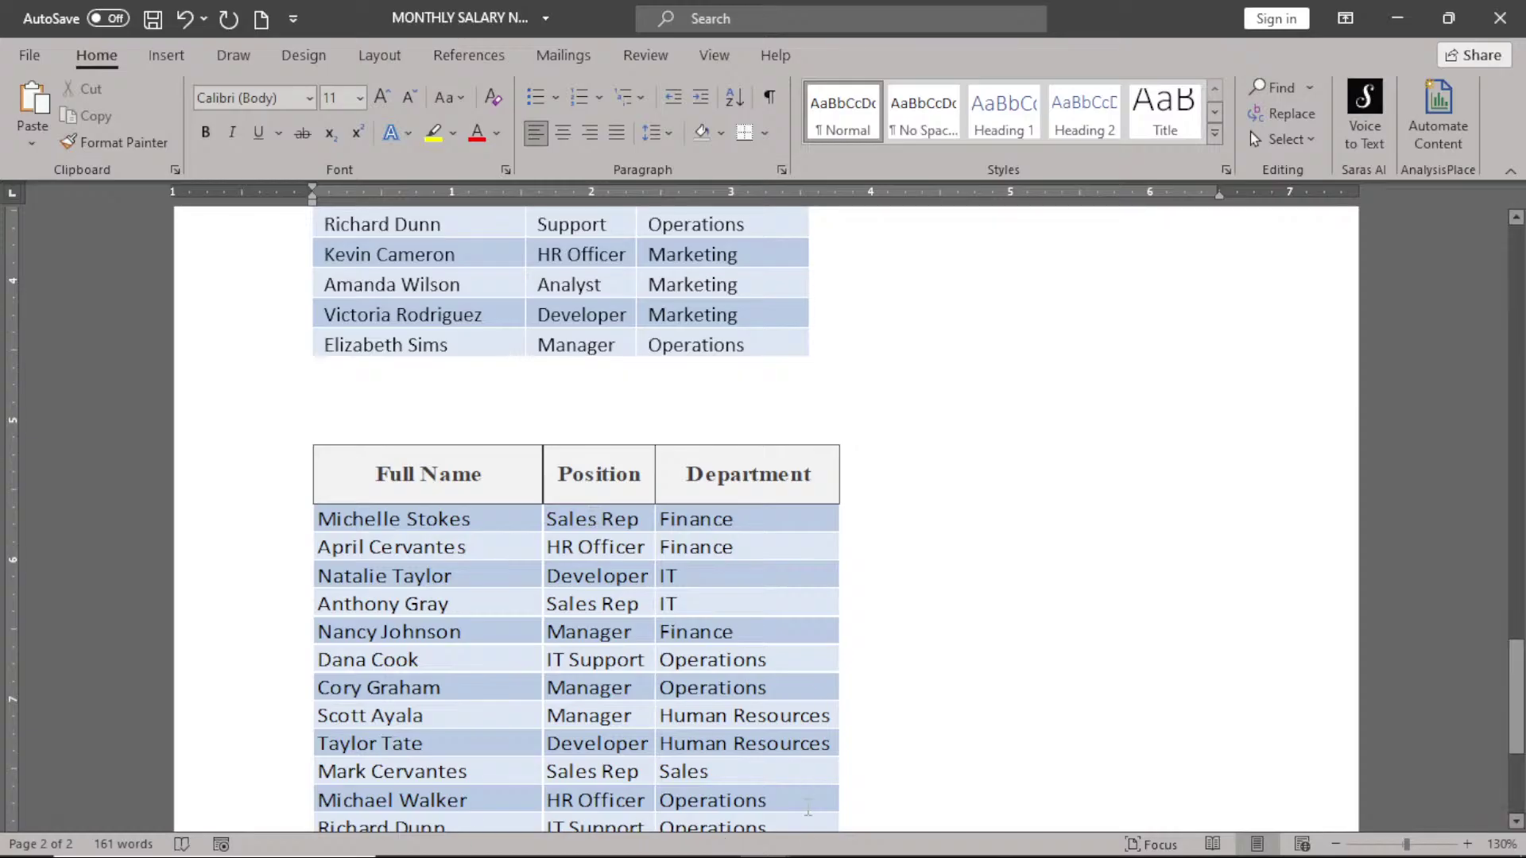
- Switch to the Employee_Dataset 2 workbook in Excel and set the first employee's Position in cell B2 to Account
mouse_move(766, 855)
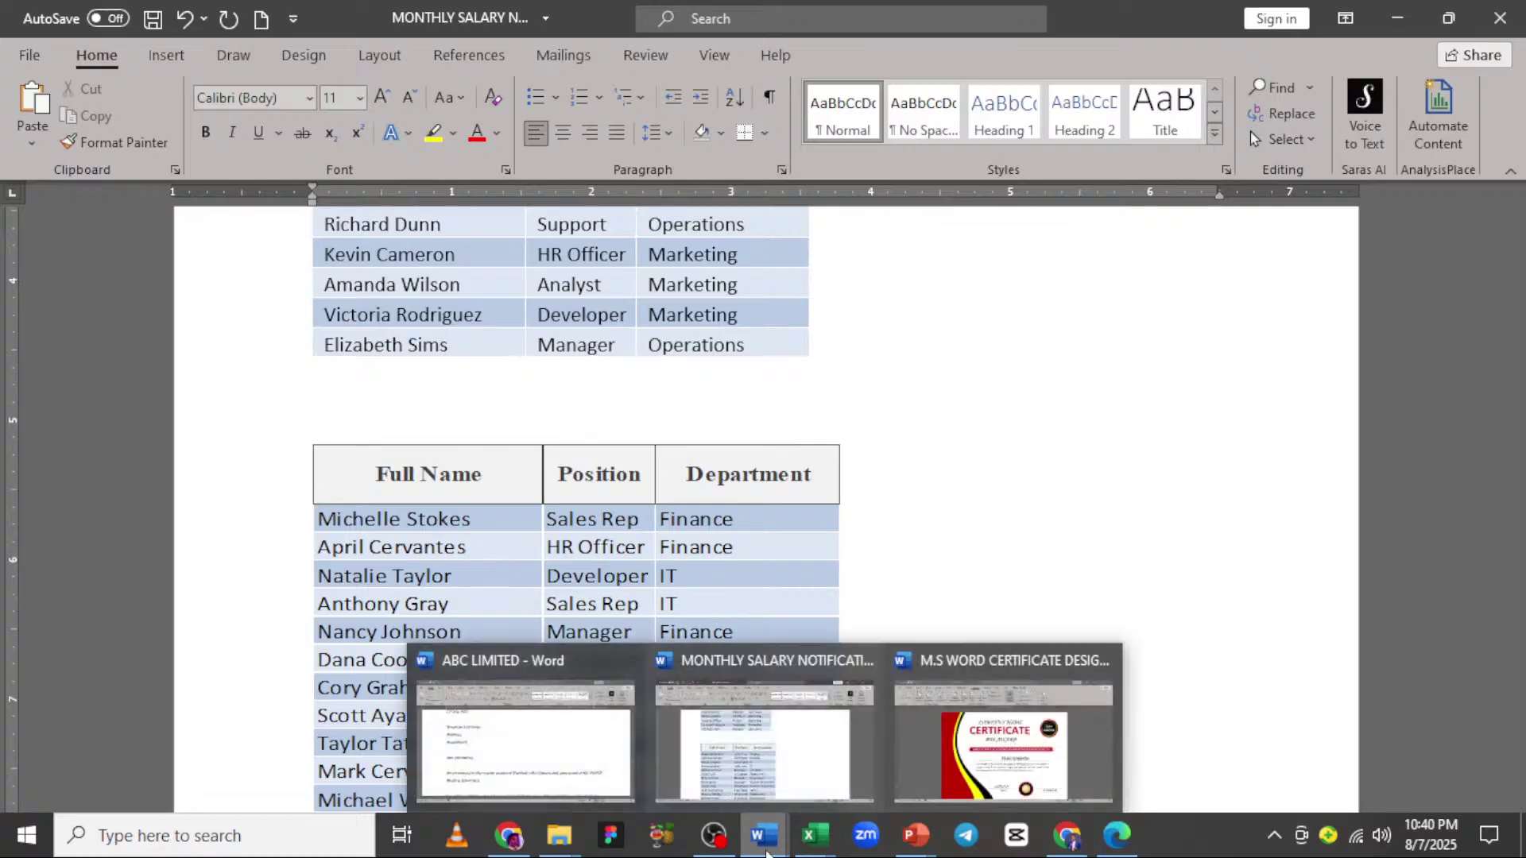
mouse_move(815, 836)
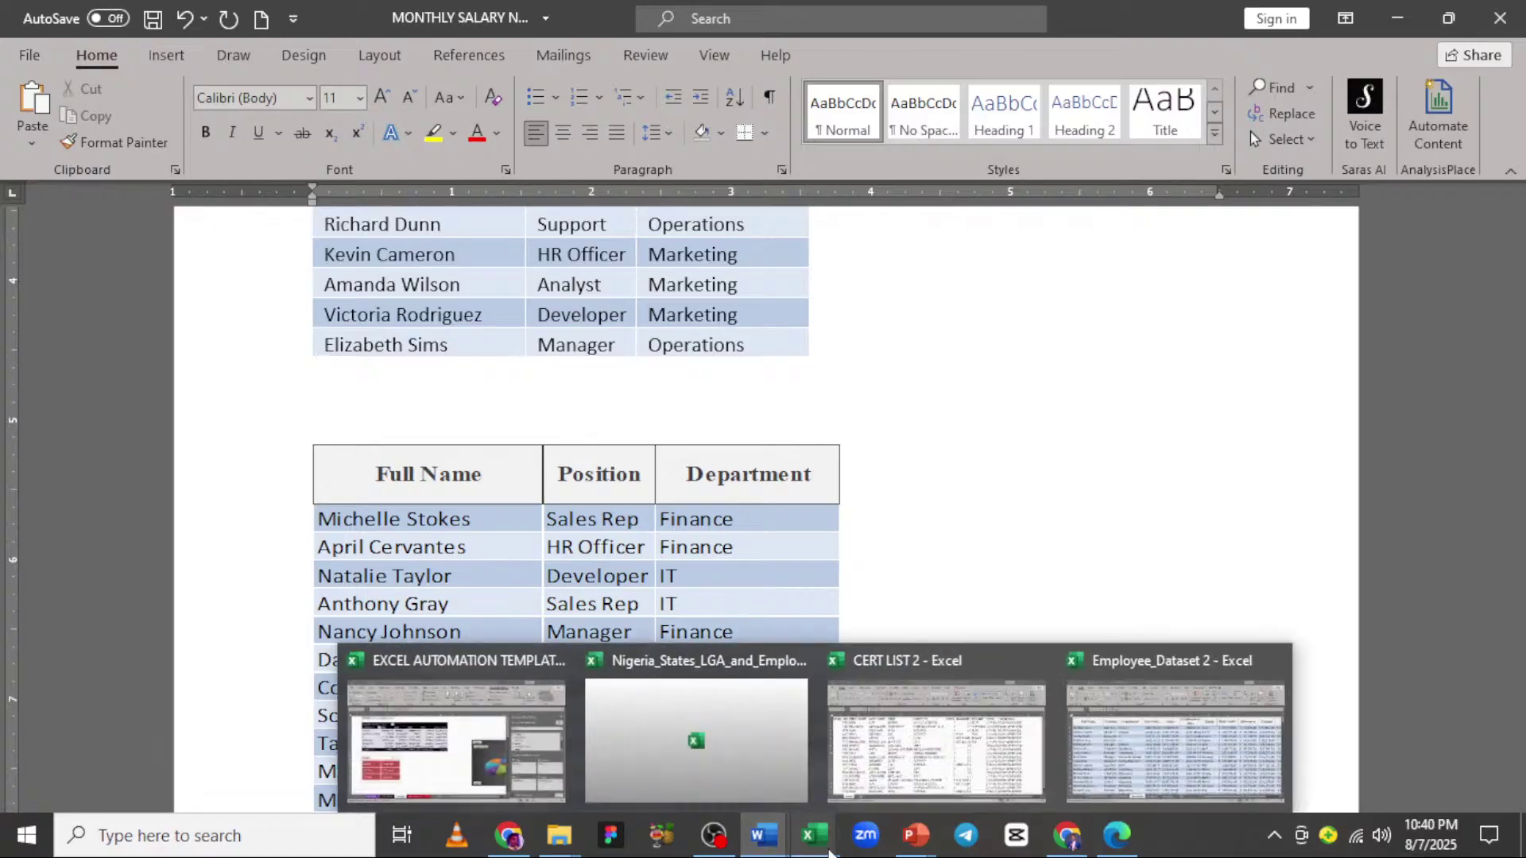
left_click(1136, 763)
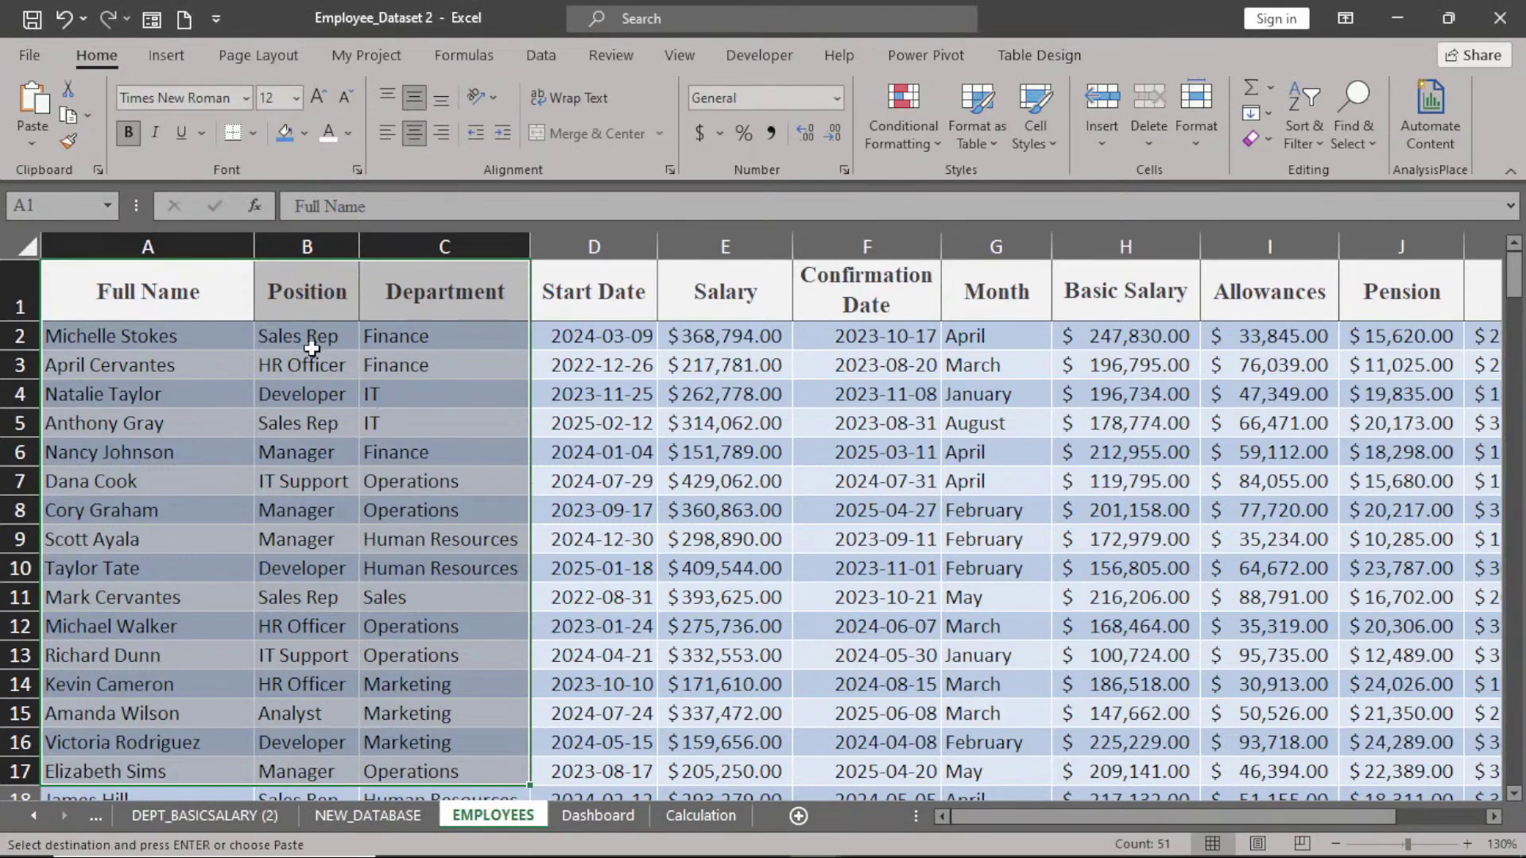
left_click(316, 339)
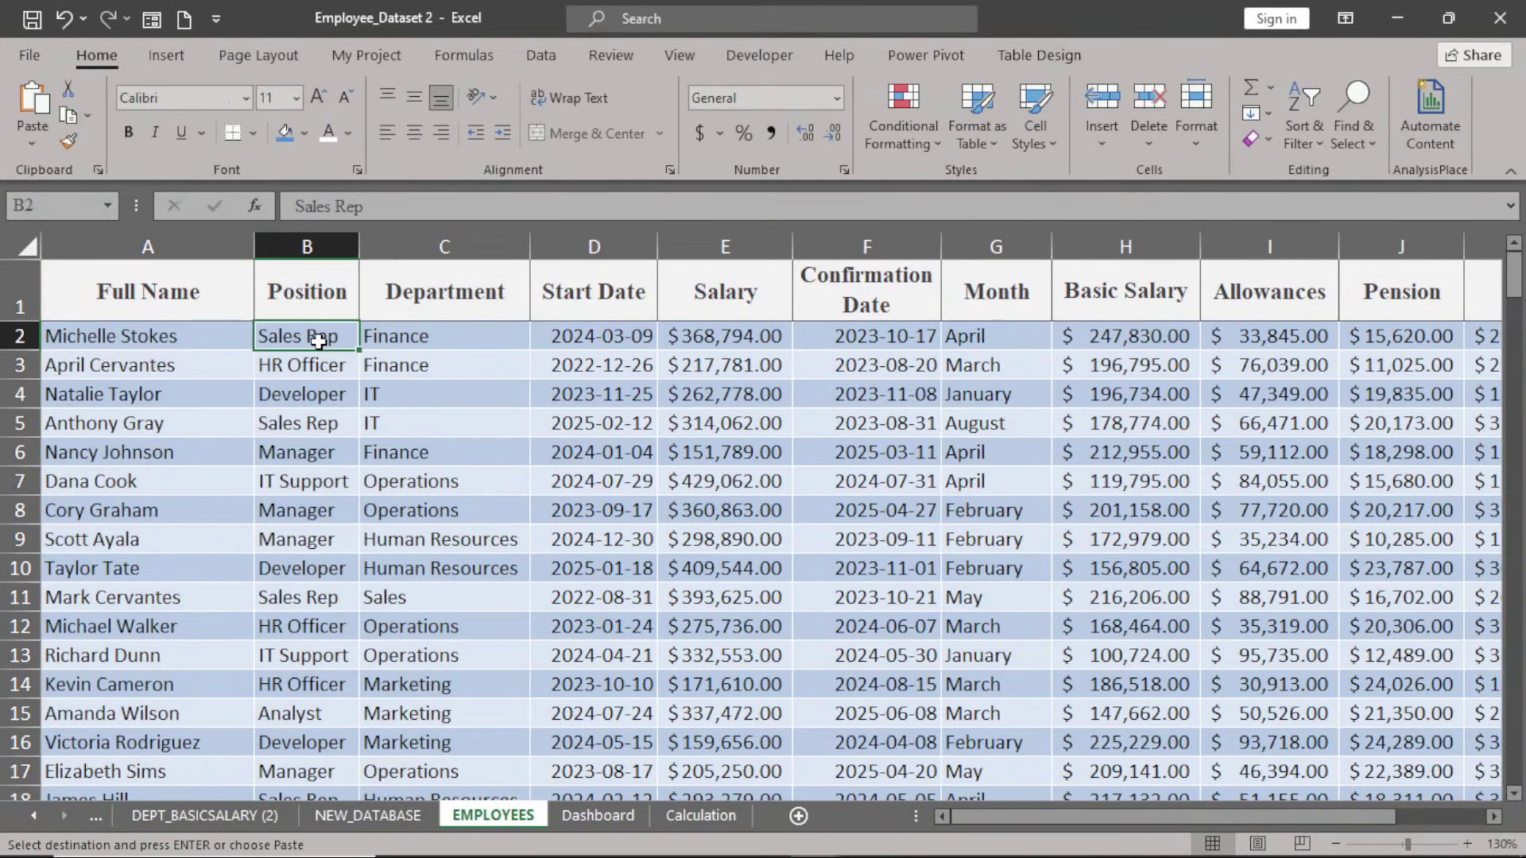
type("Analyst")
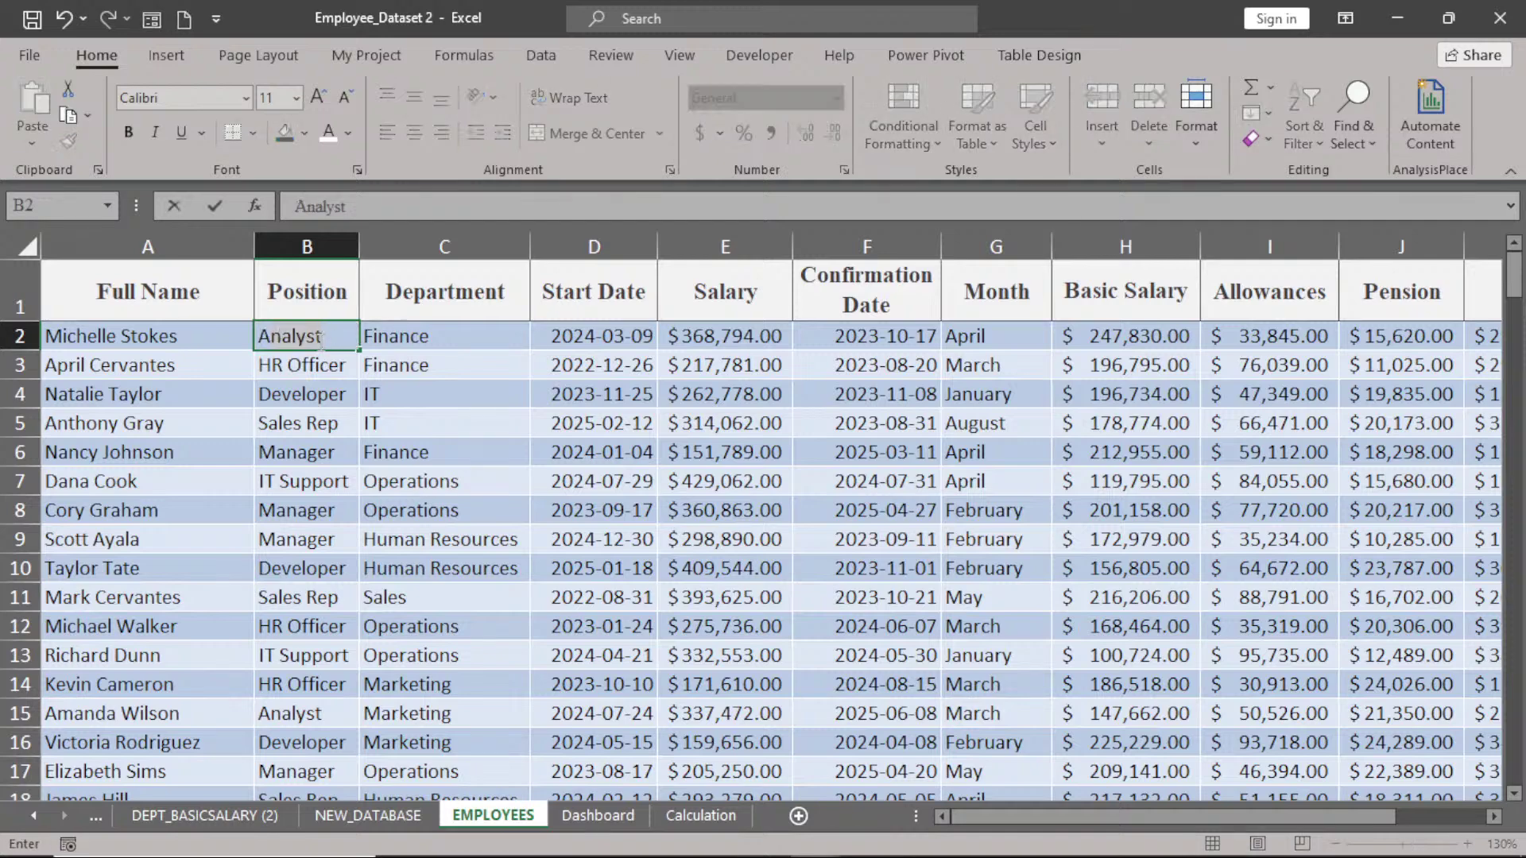
type("ccount")
key("Return")
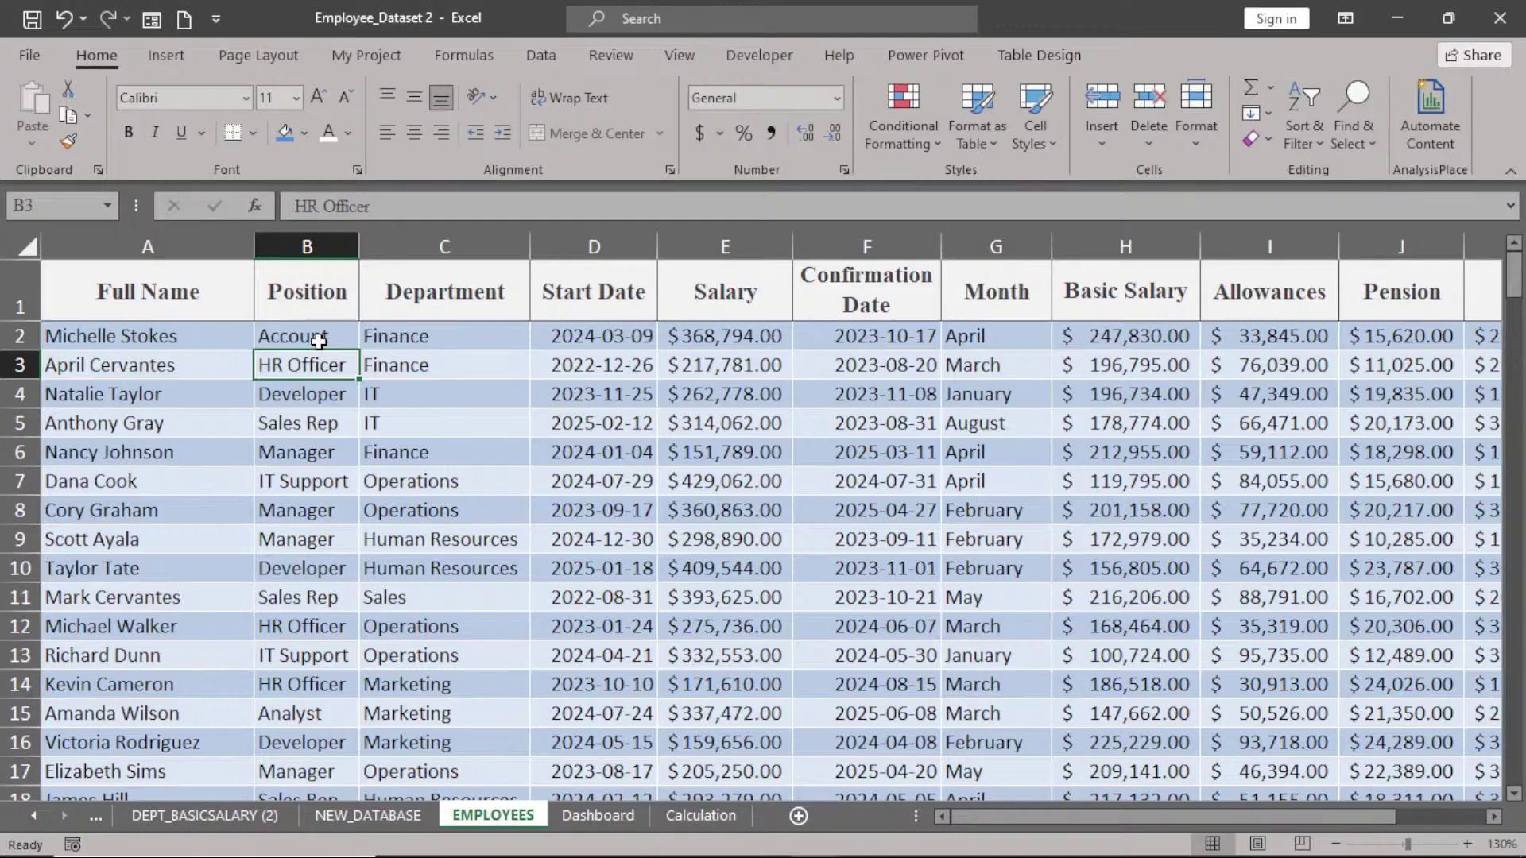
- Switch back to the monthly salary letter in Word to check its linked table, and save and close the letter
mouse_move(783, 847)
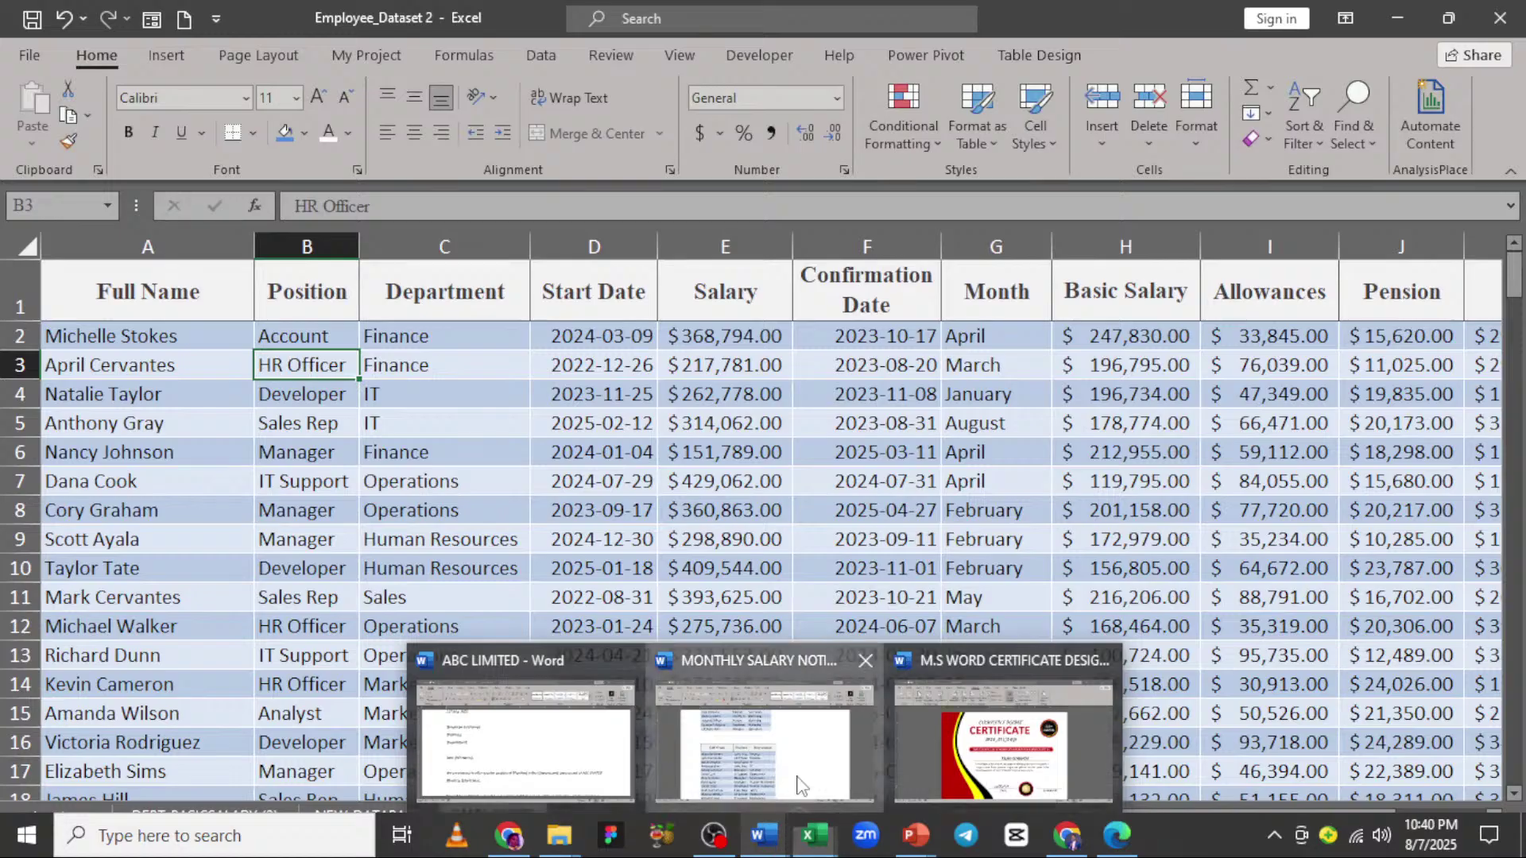
left_click(798, 787)
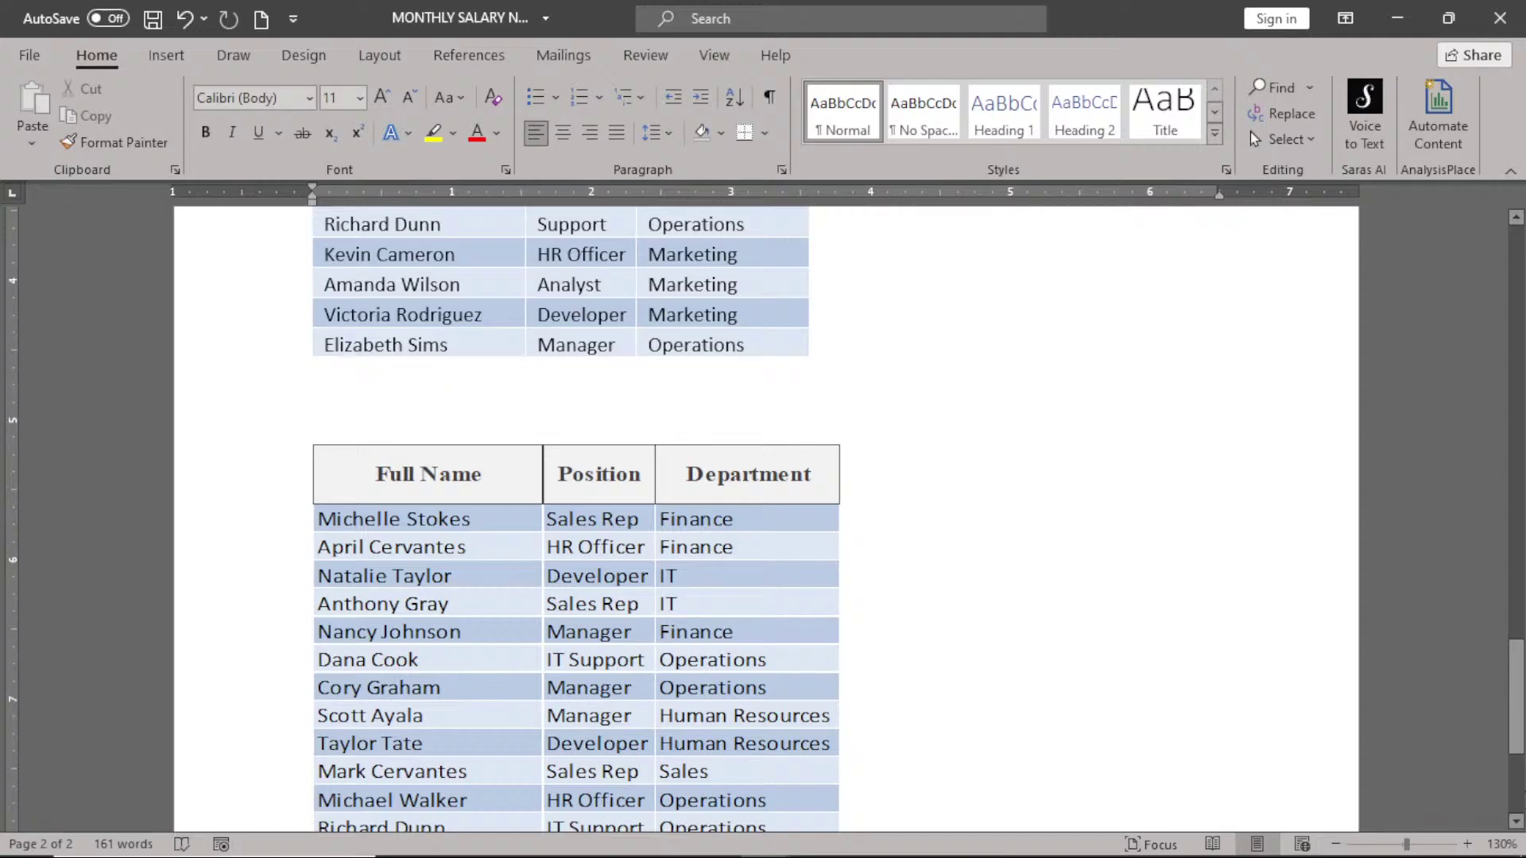
mouse_move(1518, 735)
left_mouse_down()
mouse_move(1517, 616)
mouse_move(1520, 799)
mouse_move(1520, 747)
left_mouse_up()
left_click(684, 620)
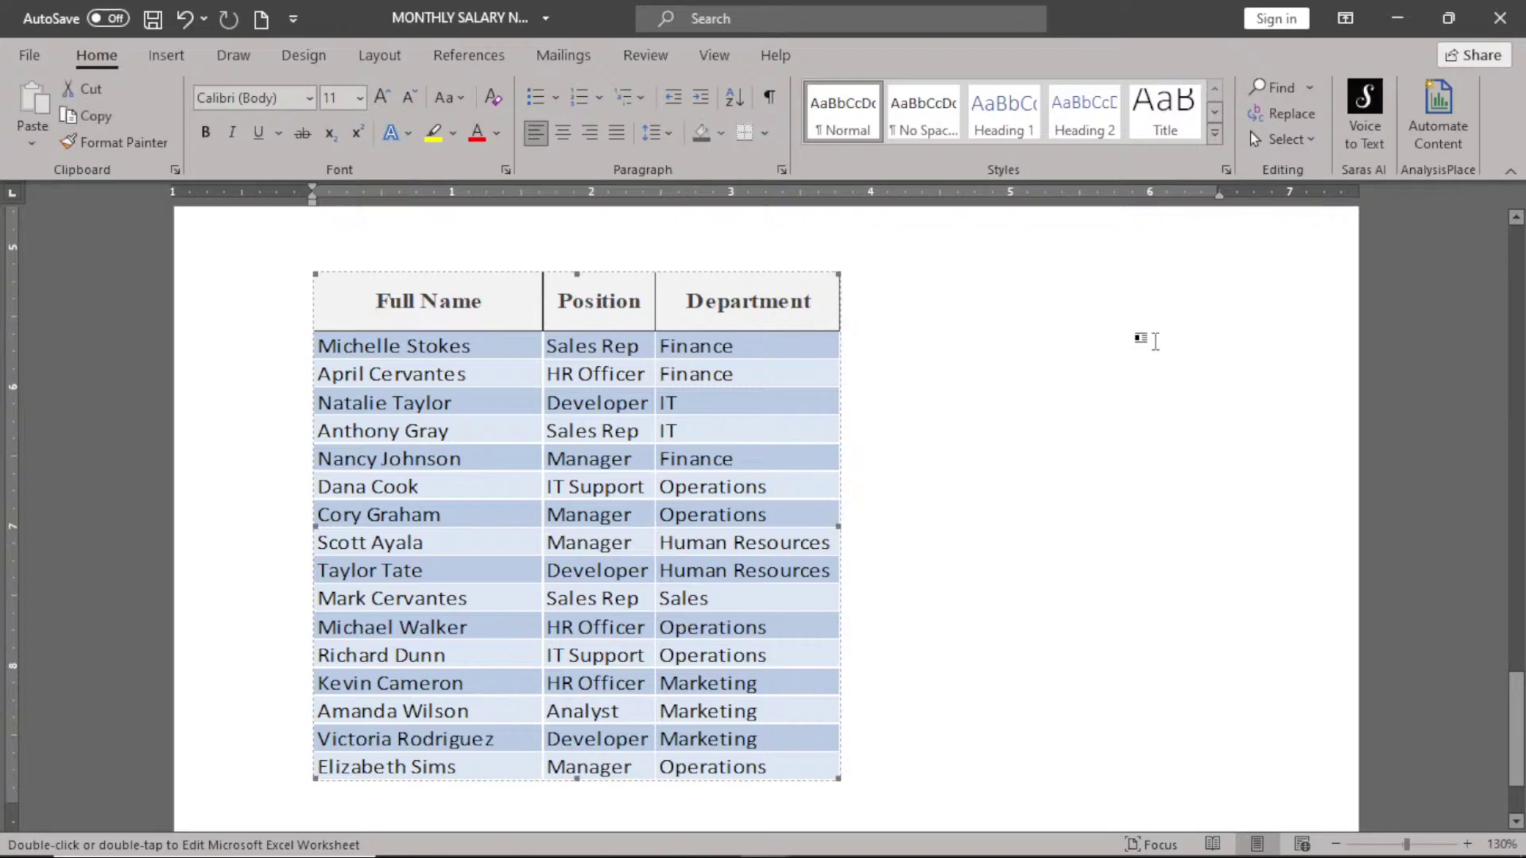
key("ctrl+s")
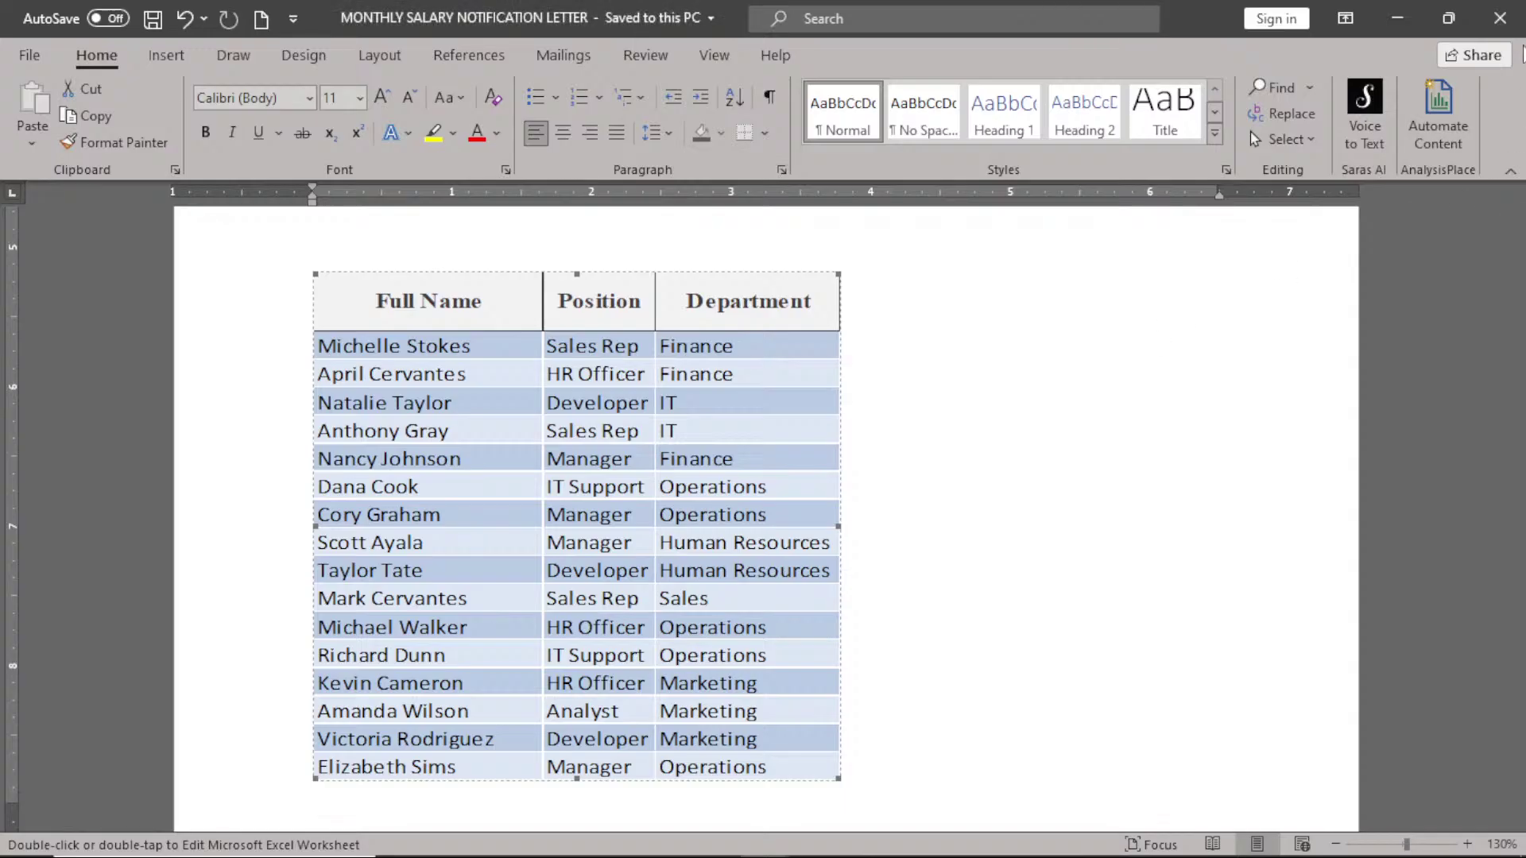
left_click(1499, 24)
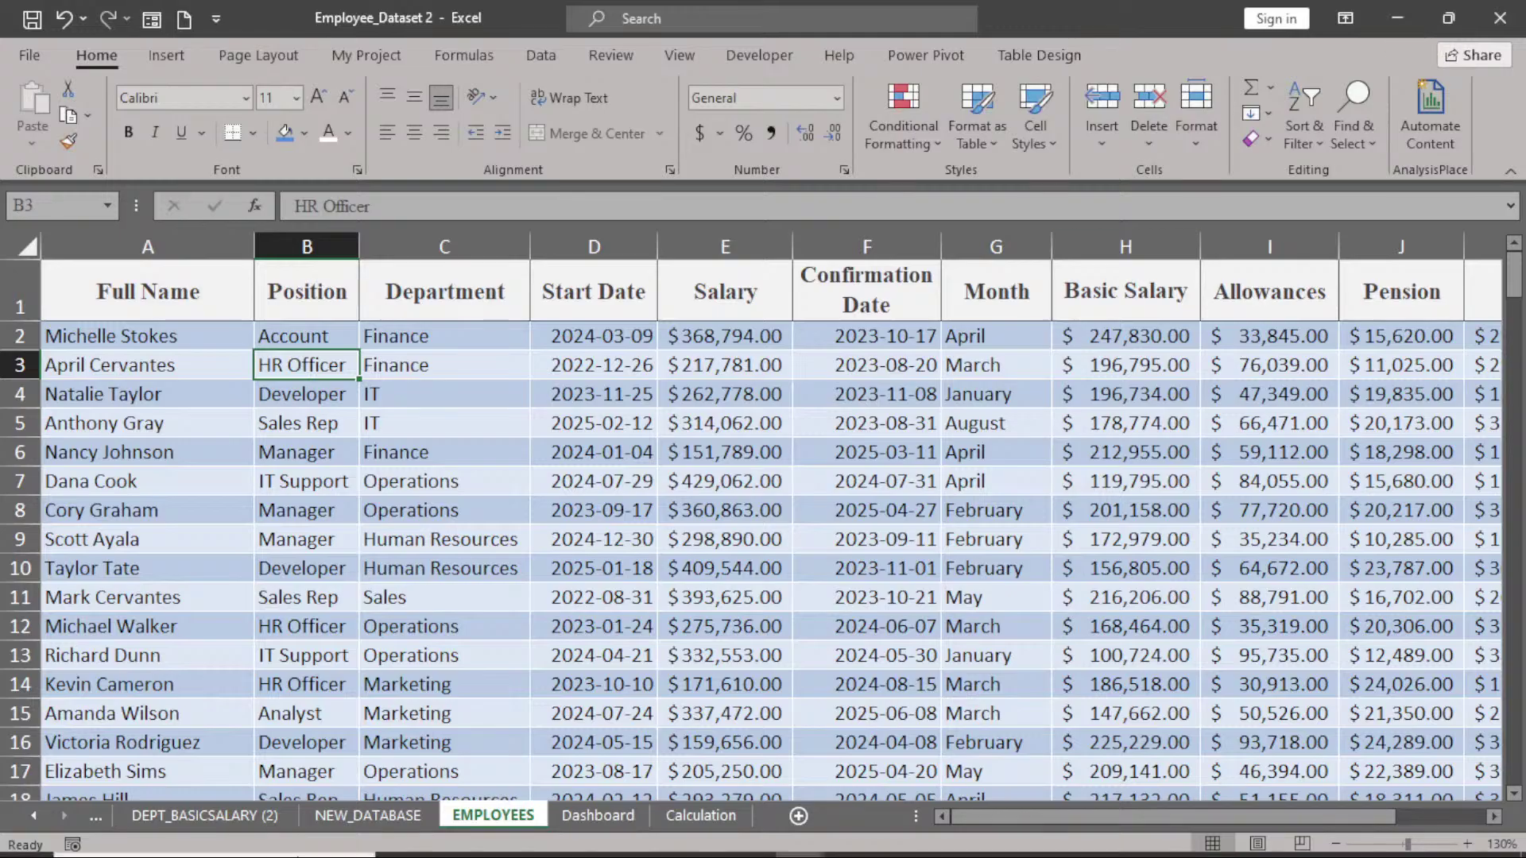
- Switch to File Explorer and look through the Desktop folder for the saved salary letter and the employee workbook
mouse_move(540, 856)
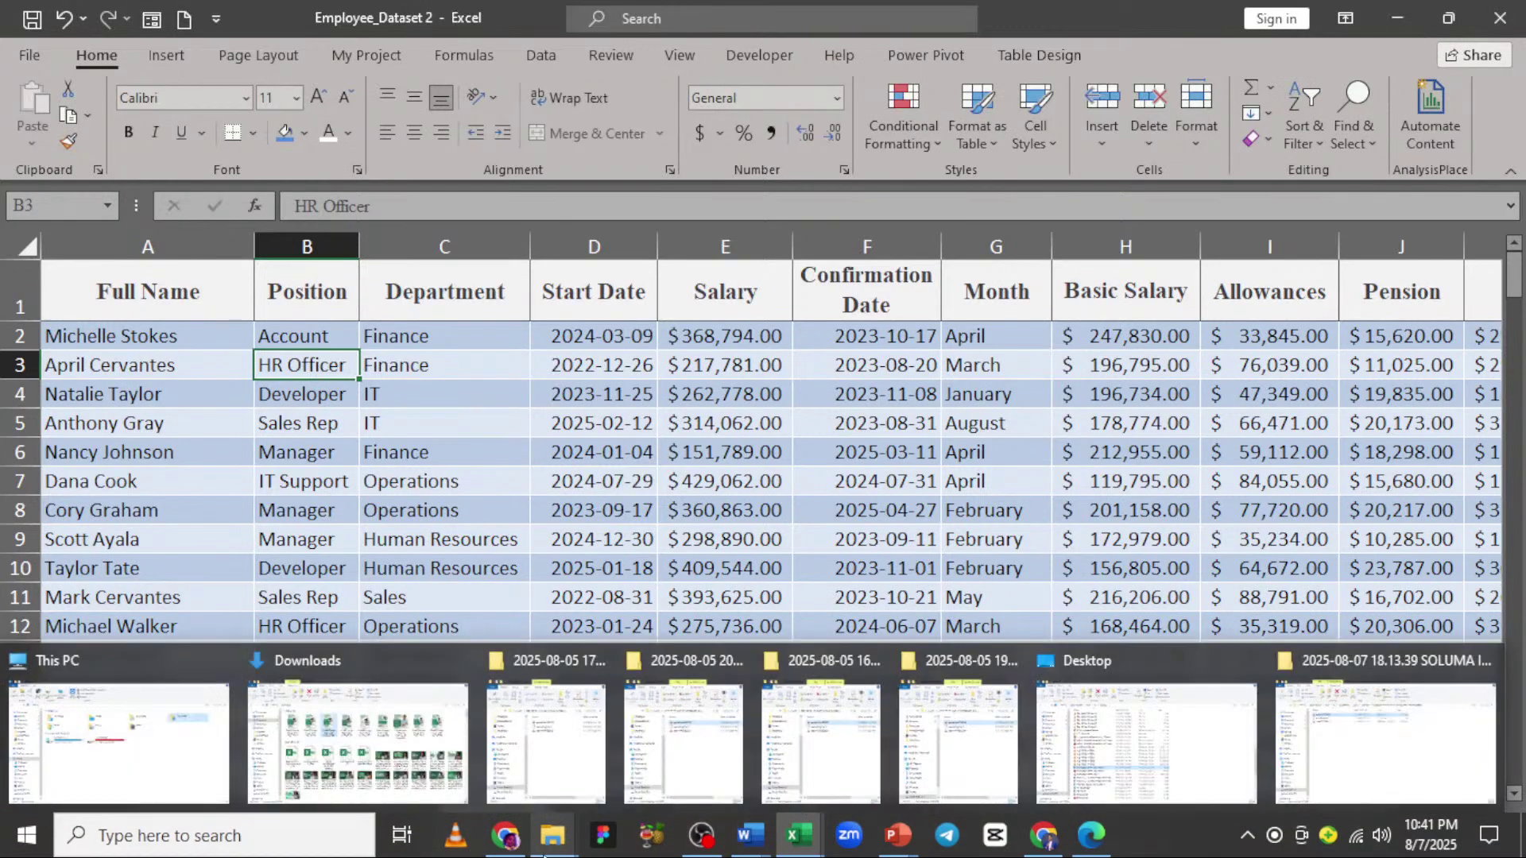
left_click(1103, 777)
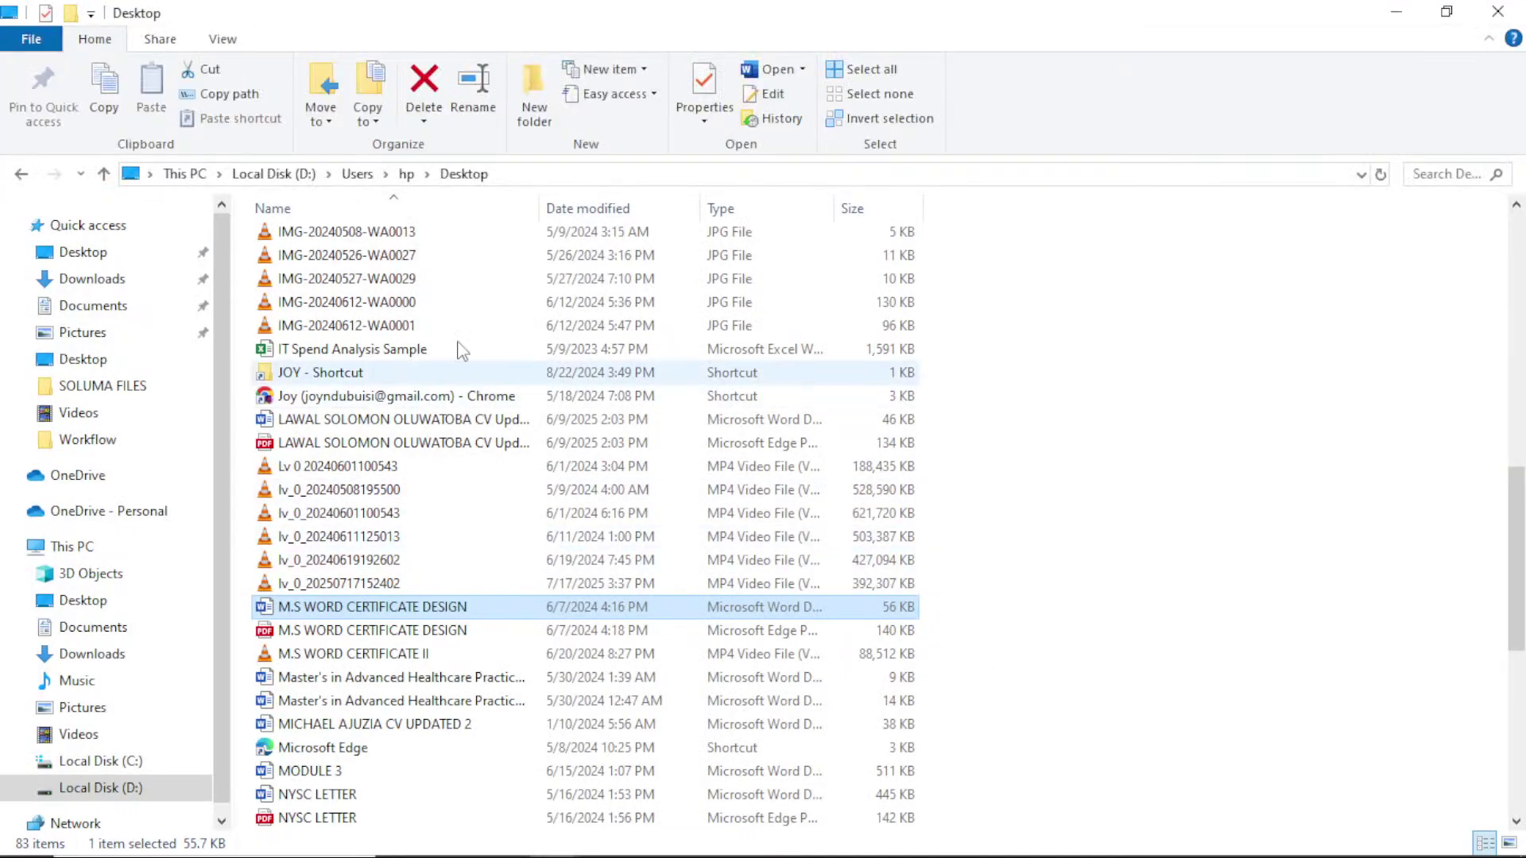
left_click(89, 252)
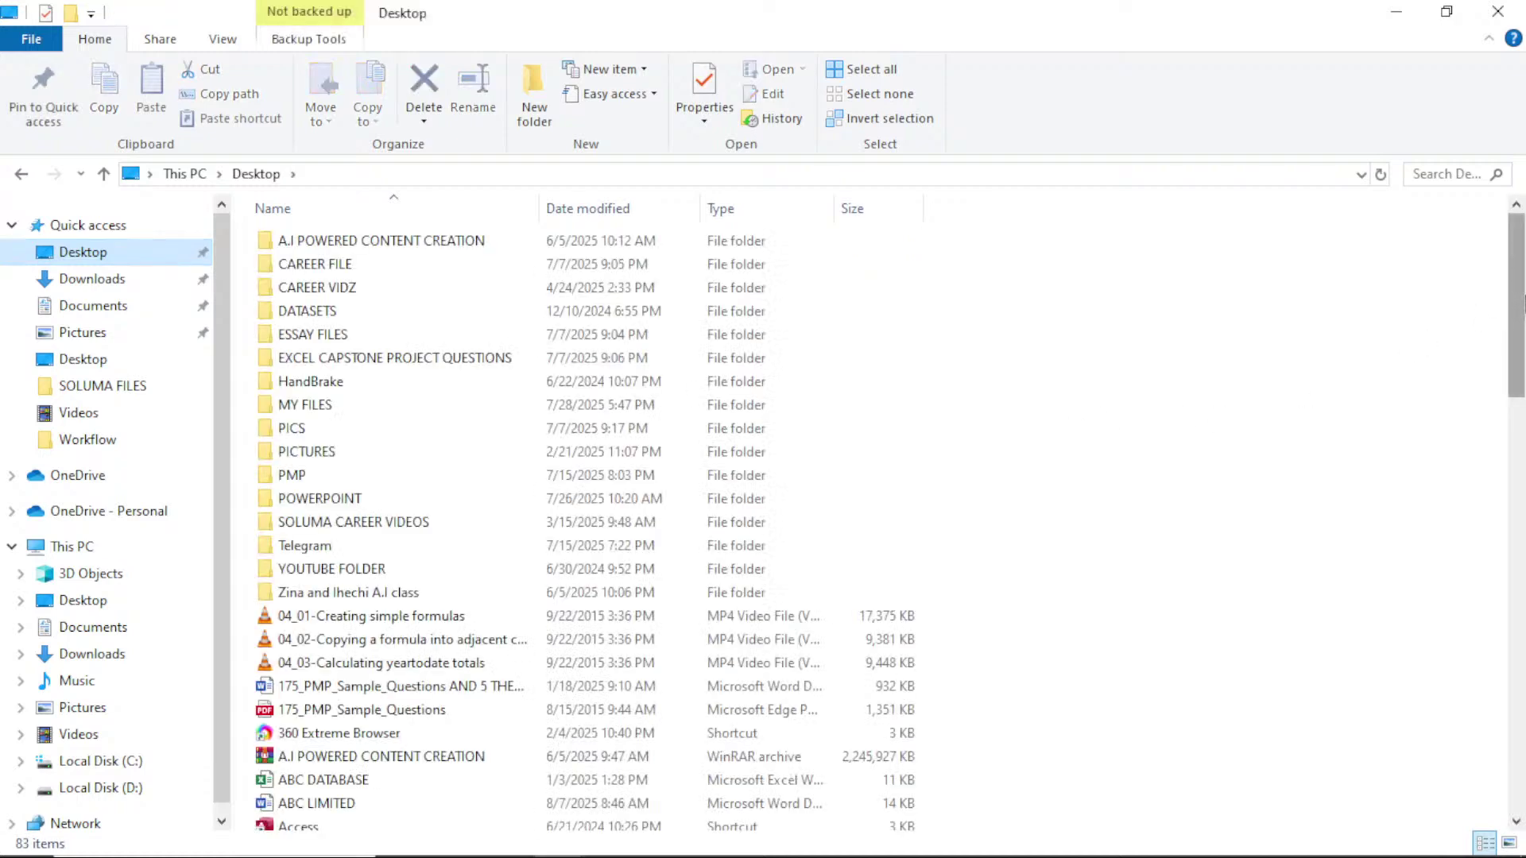
scroll(1280, 290, "down", 3)
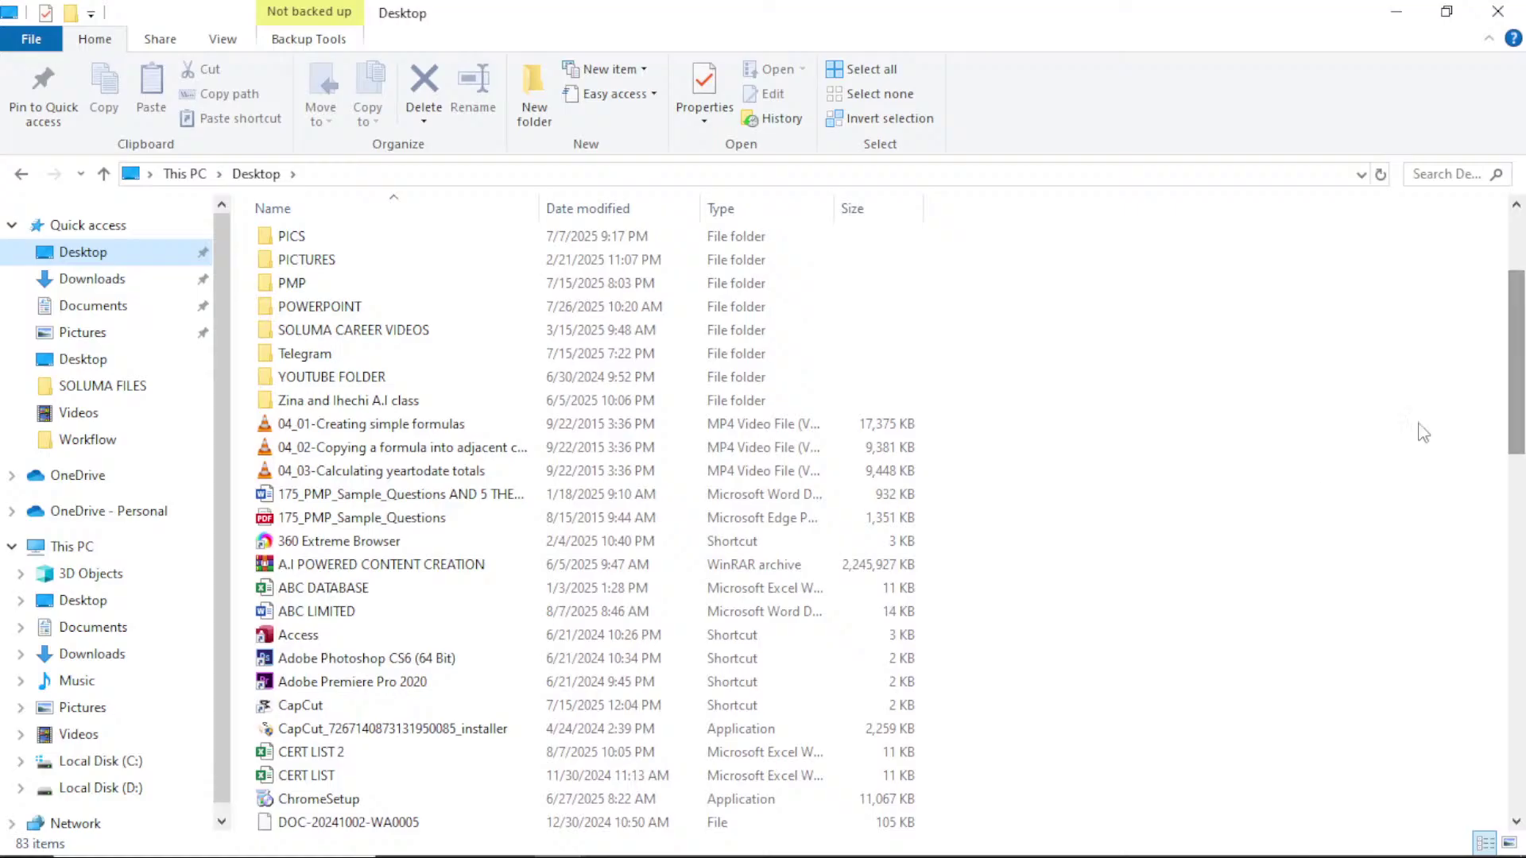
left_click(84, 763)
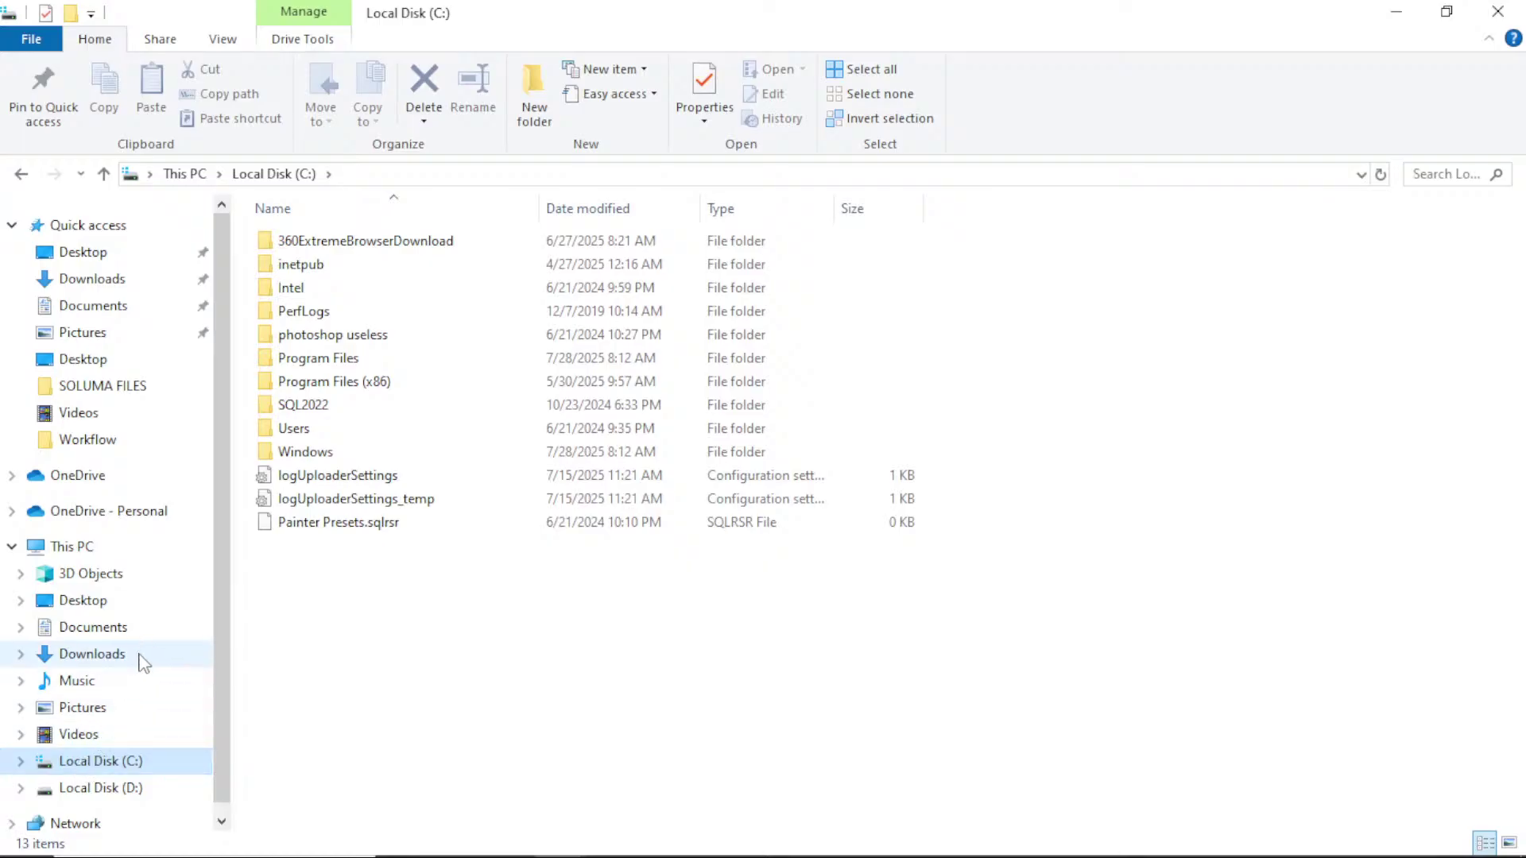
left_click(97, 253)
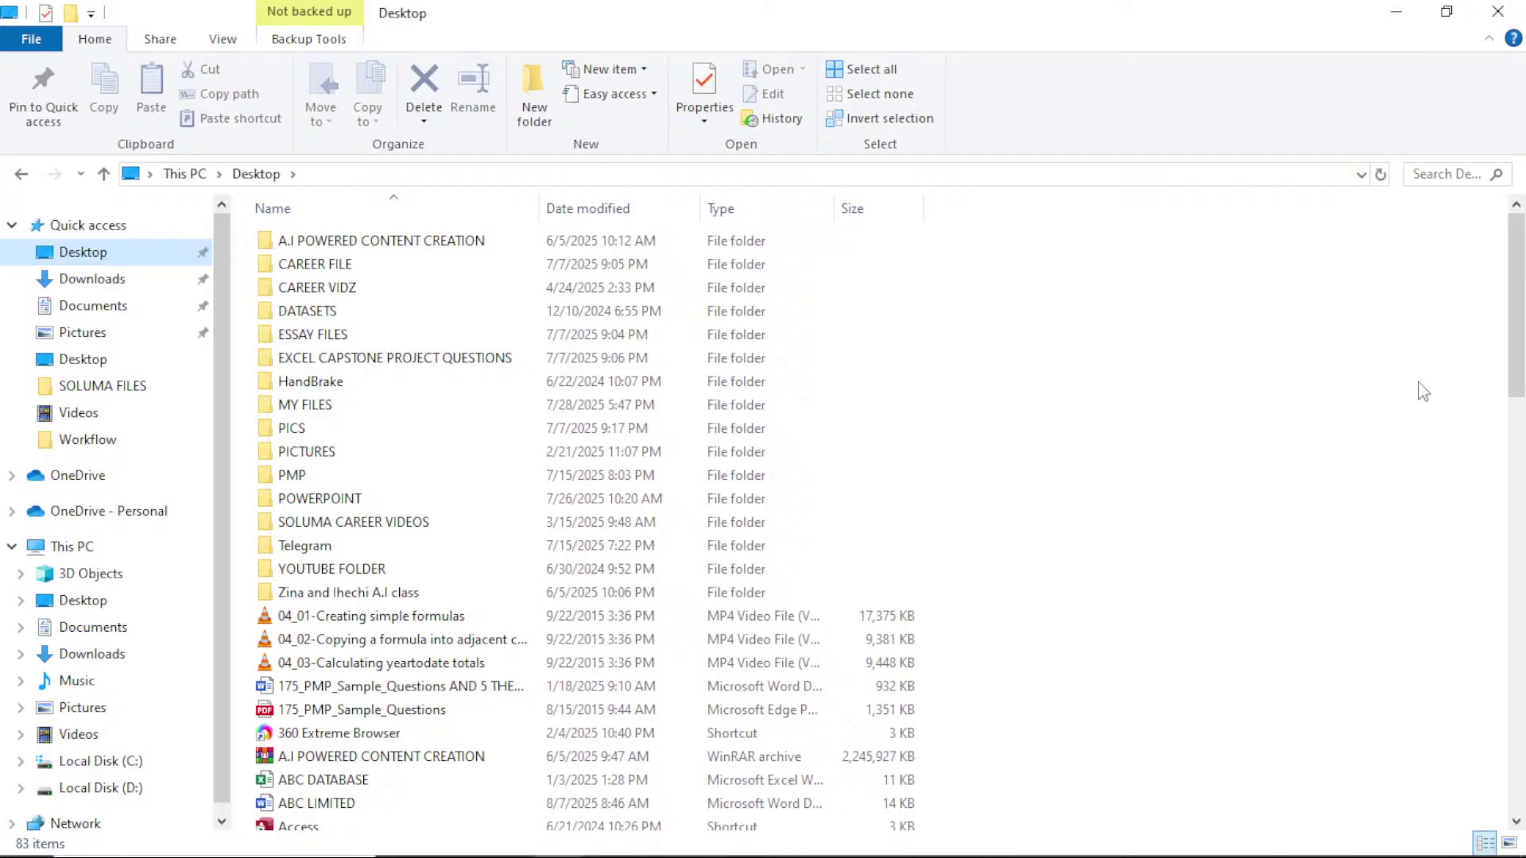
scroll(1434, 390, "down", 3)
scroll(1435, 389, "down", 1)
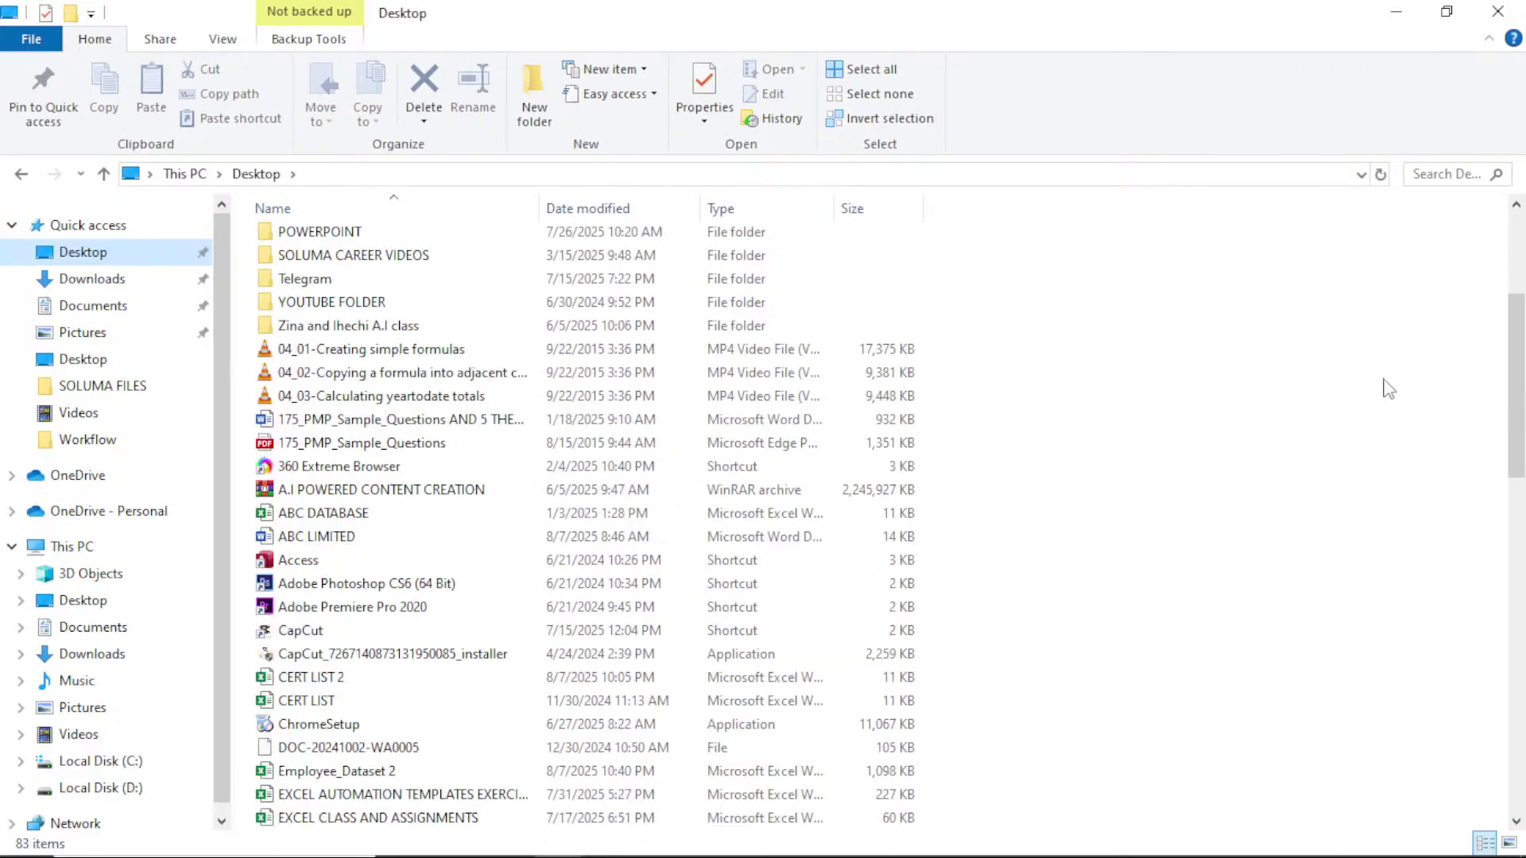
scroll(1385, 390, "down", 5)
scroll(1385, 389, "down", 7)
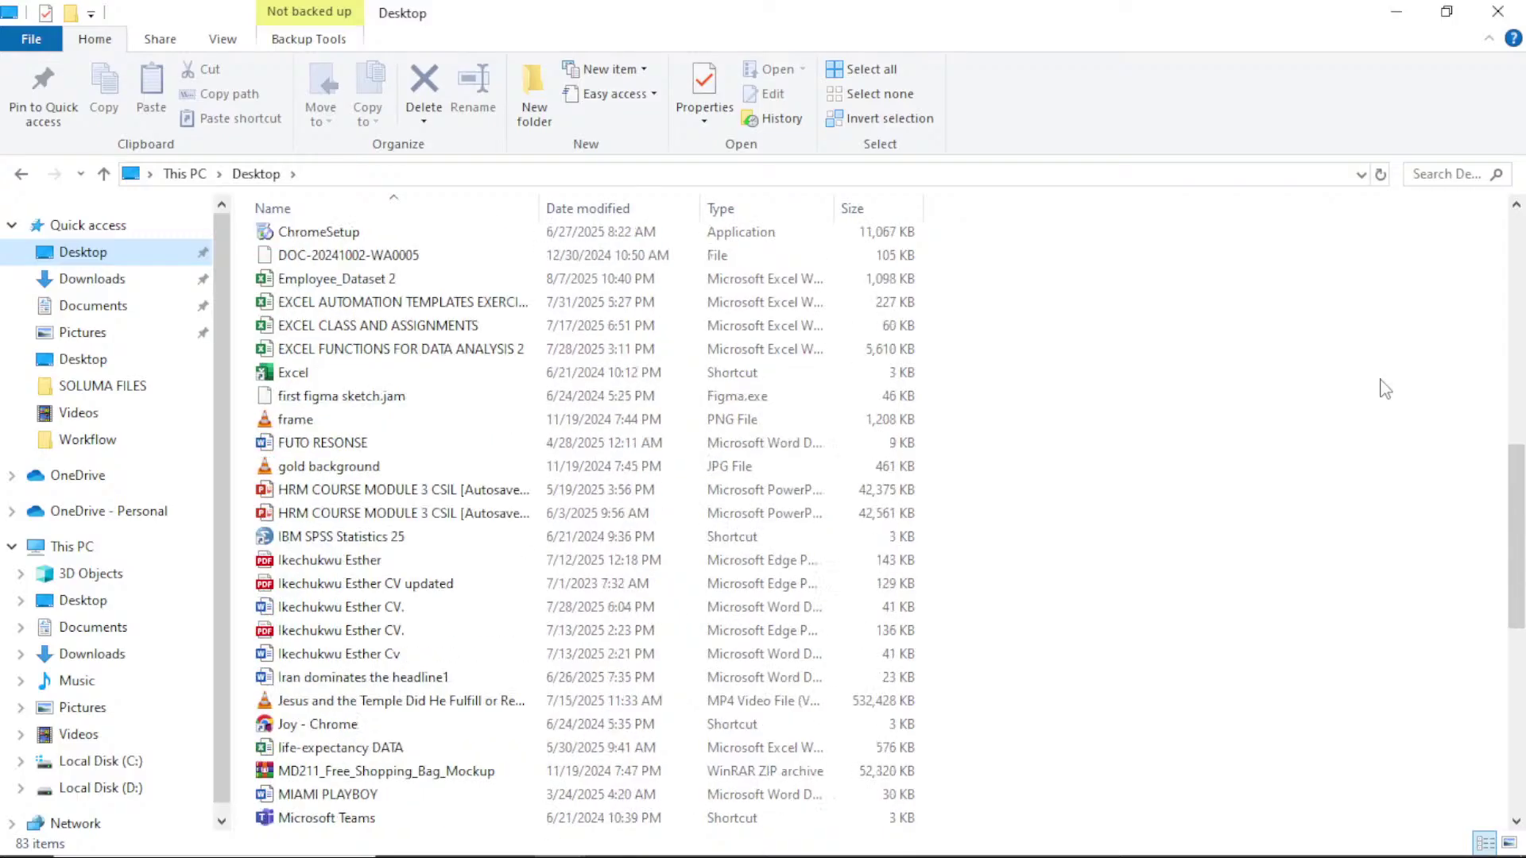
scroll(1385, 389, "down", 3)
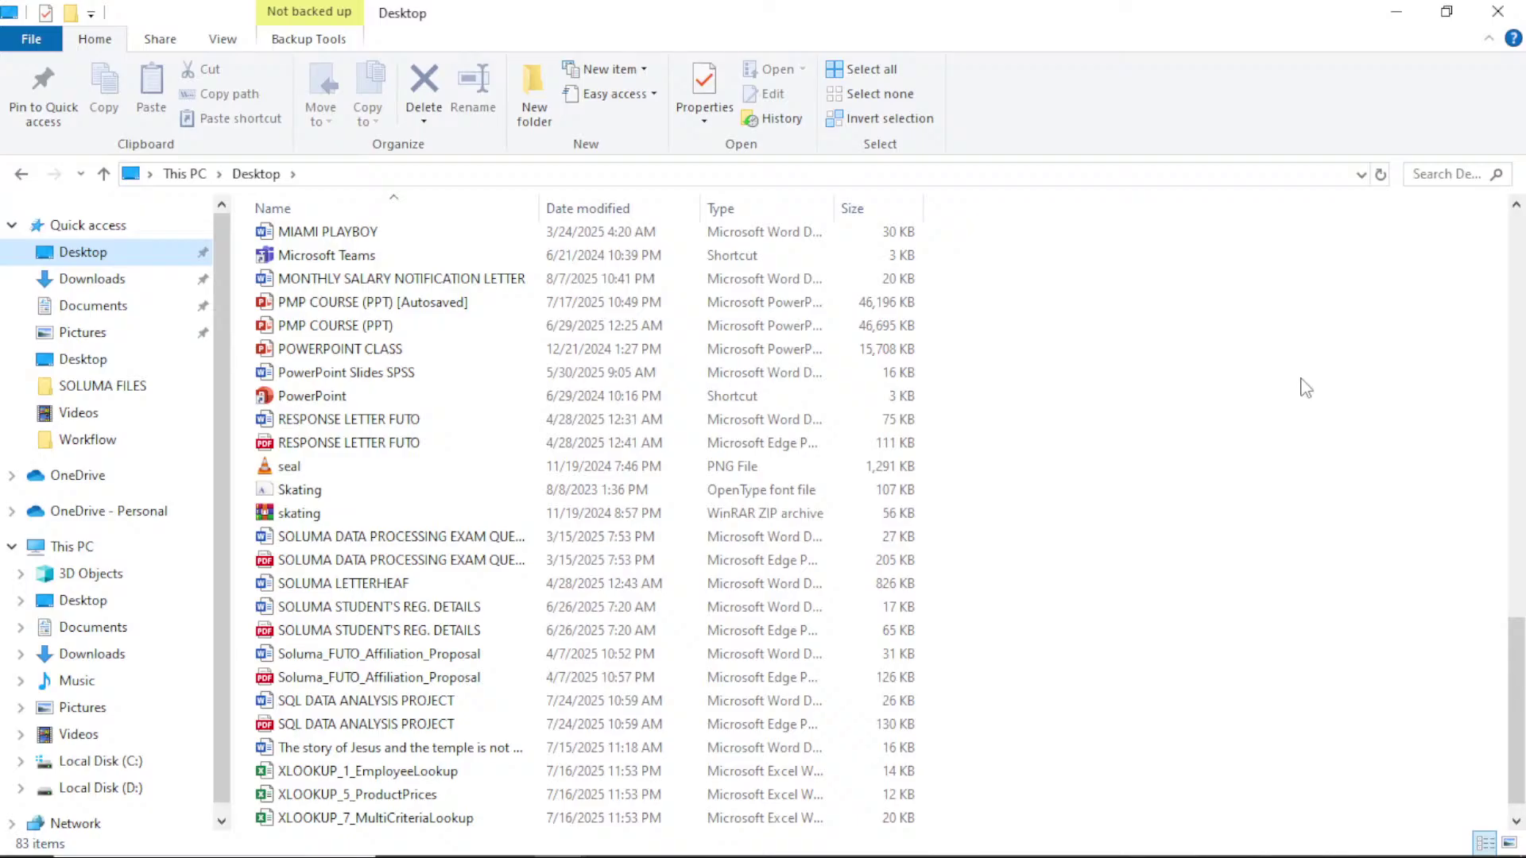
scroll(1301, 387, "down", 1)
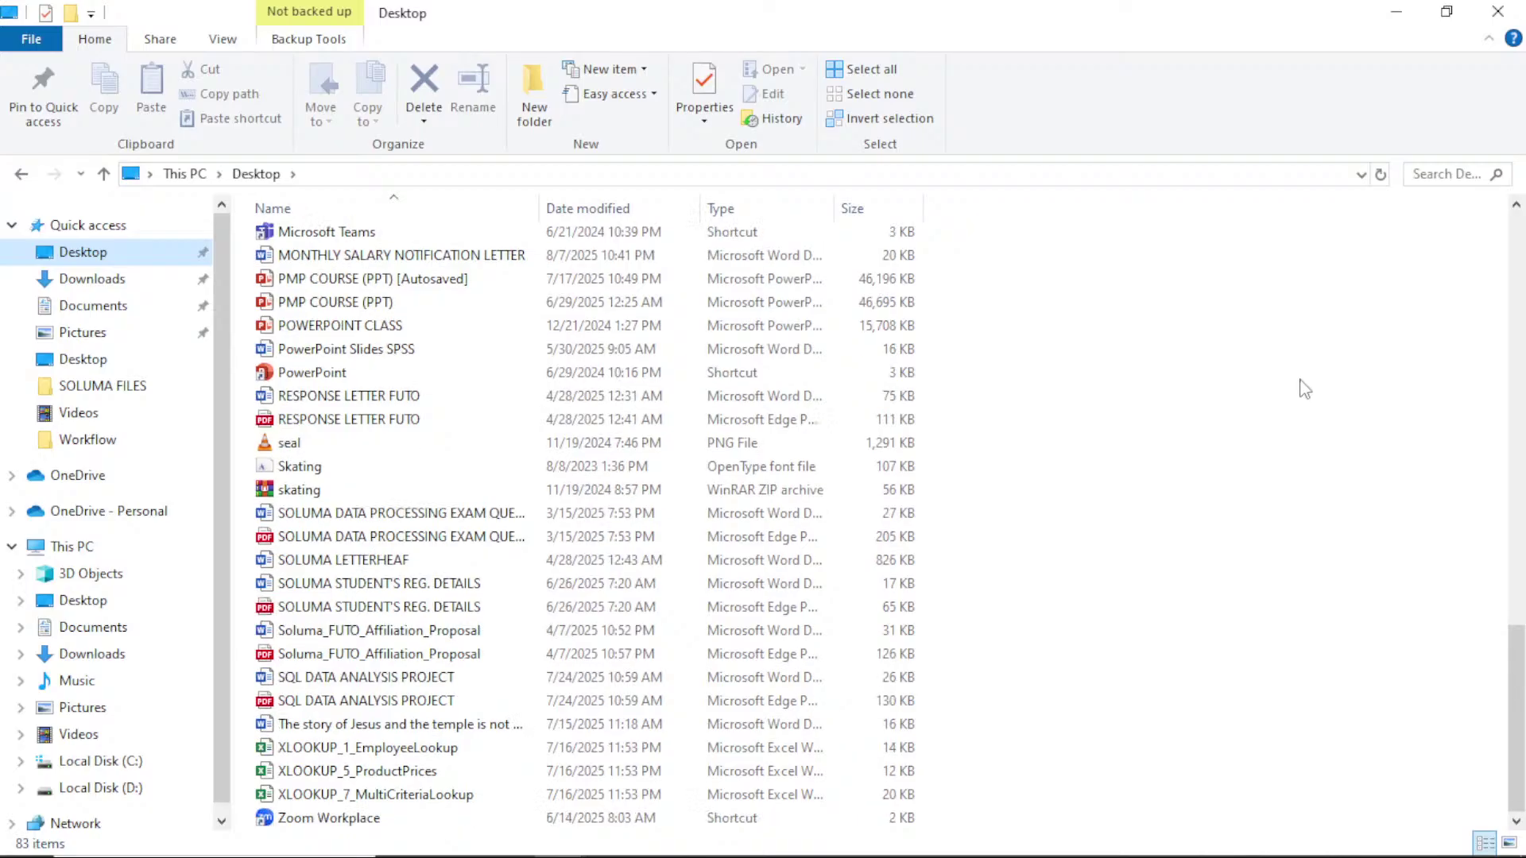
scroll(1305, 389, "up", 1)
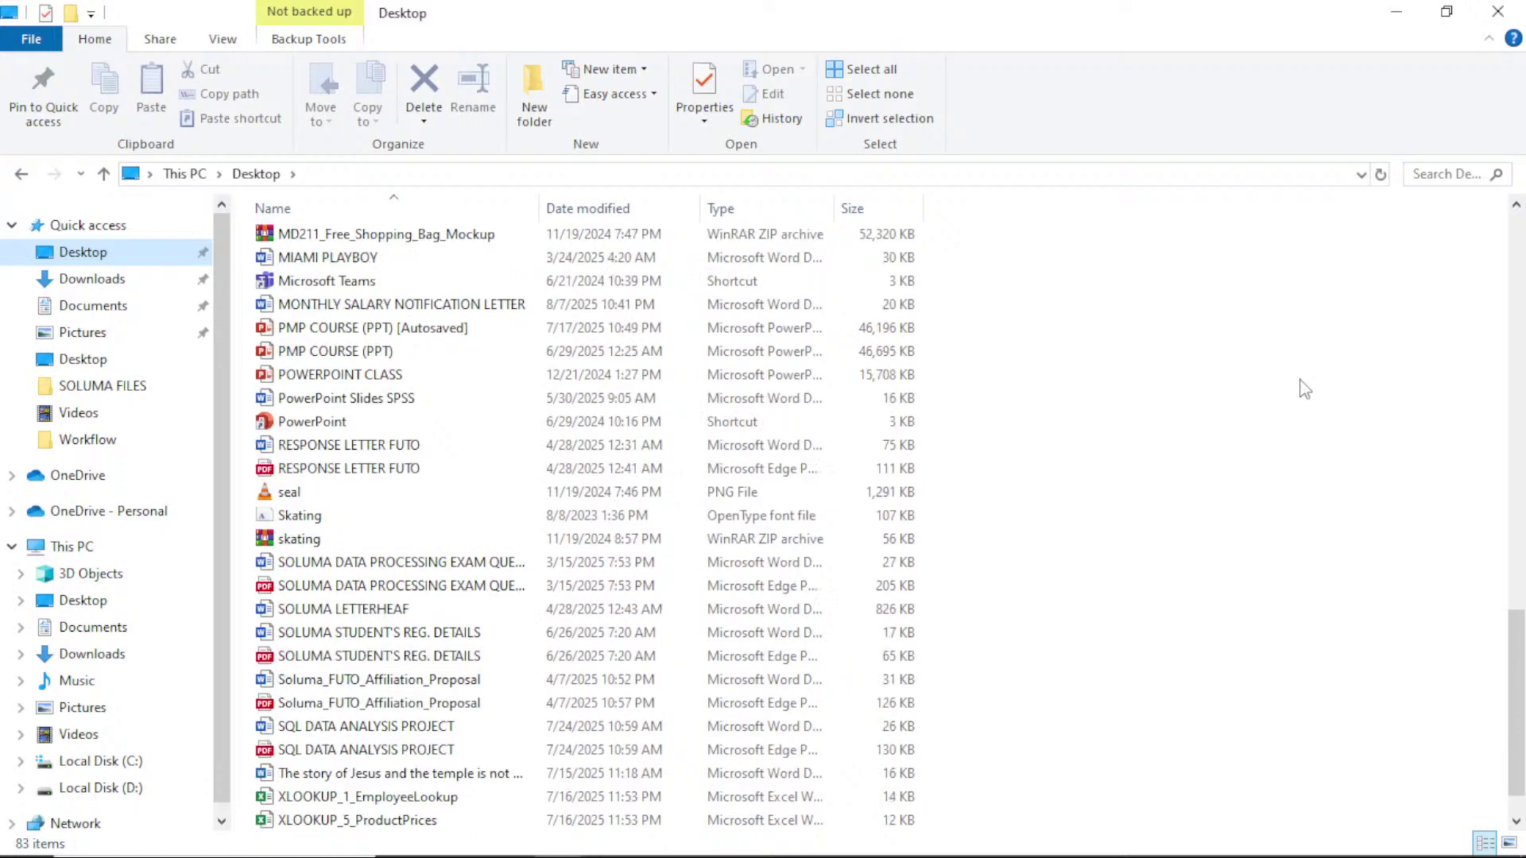
scroll(1305, 390, "up", 6)
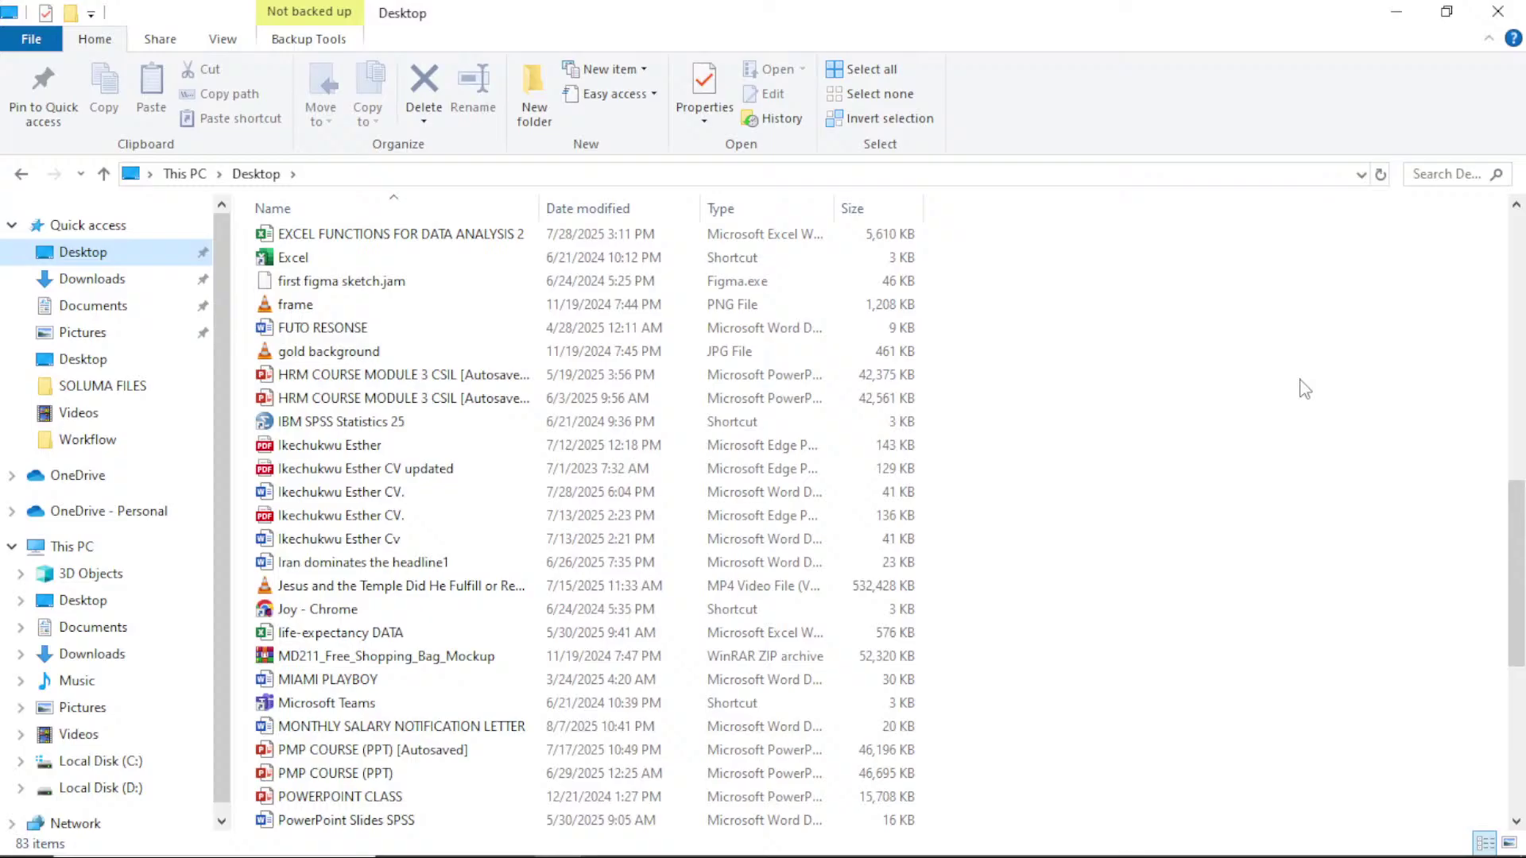
scroll(1306, 389, "up", 1)
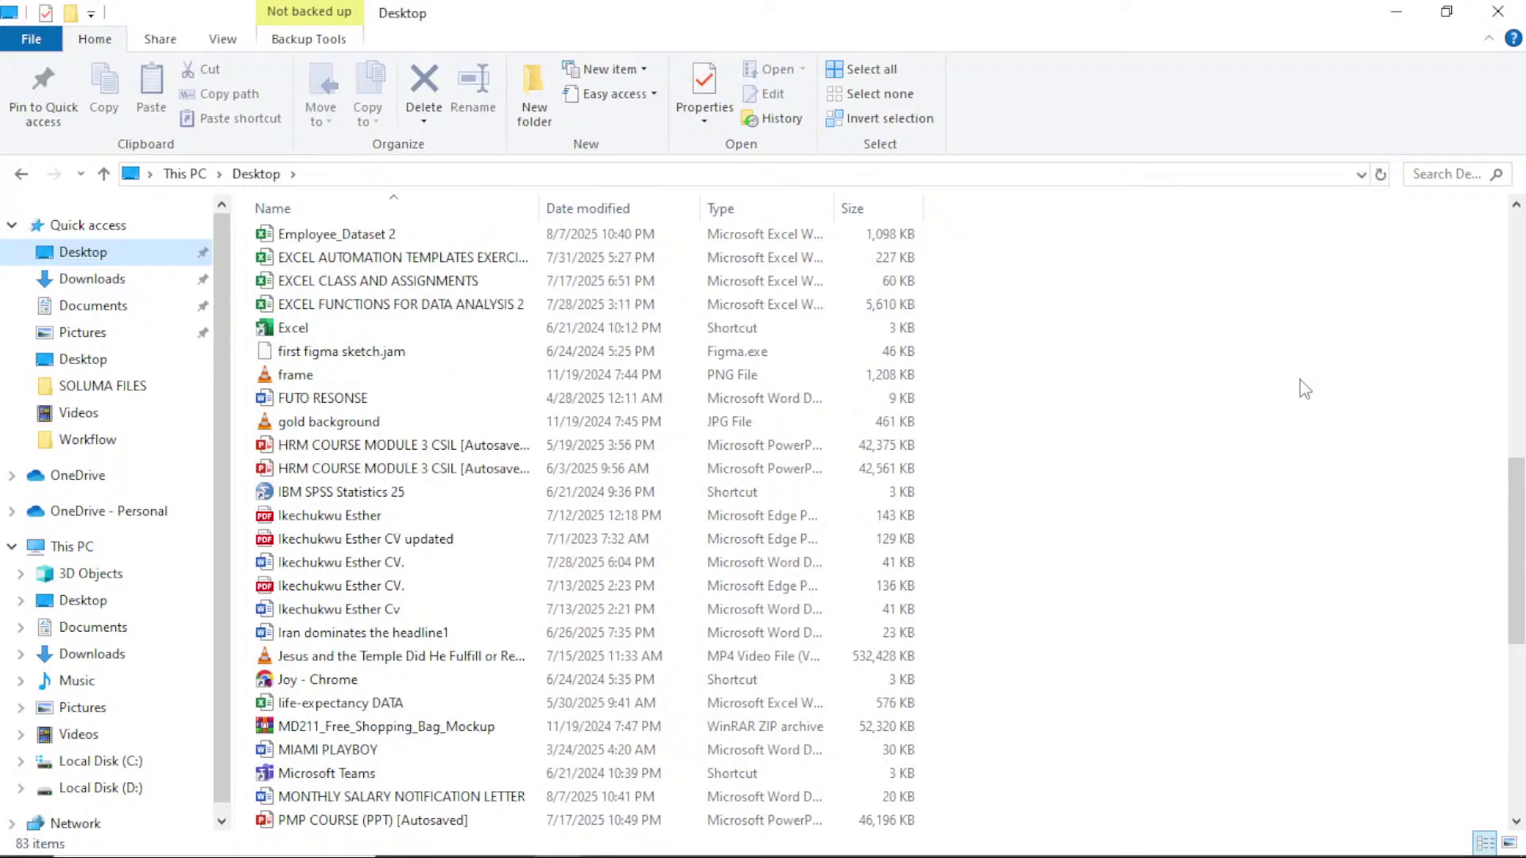
scroll(1306, 389, "up", 1)
scroll(1304, 390, "up", 4)
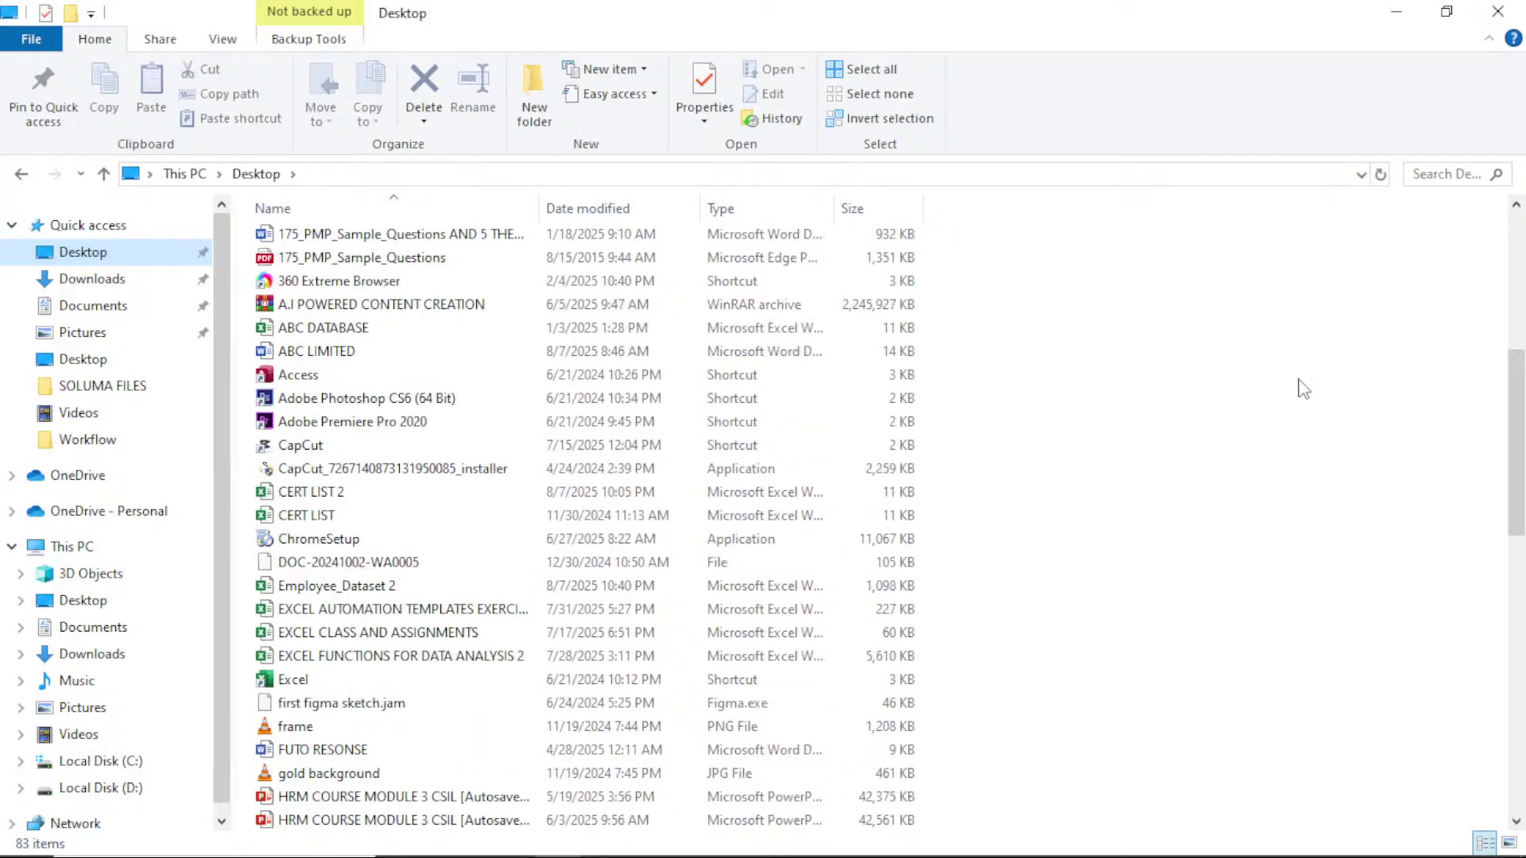
scroll(1304, 389, "up", 3)
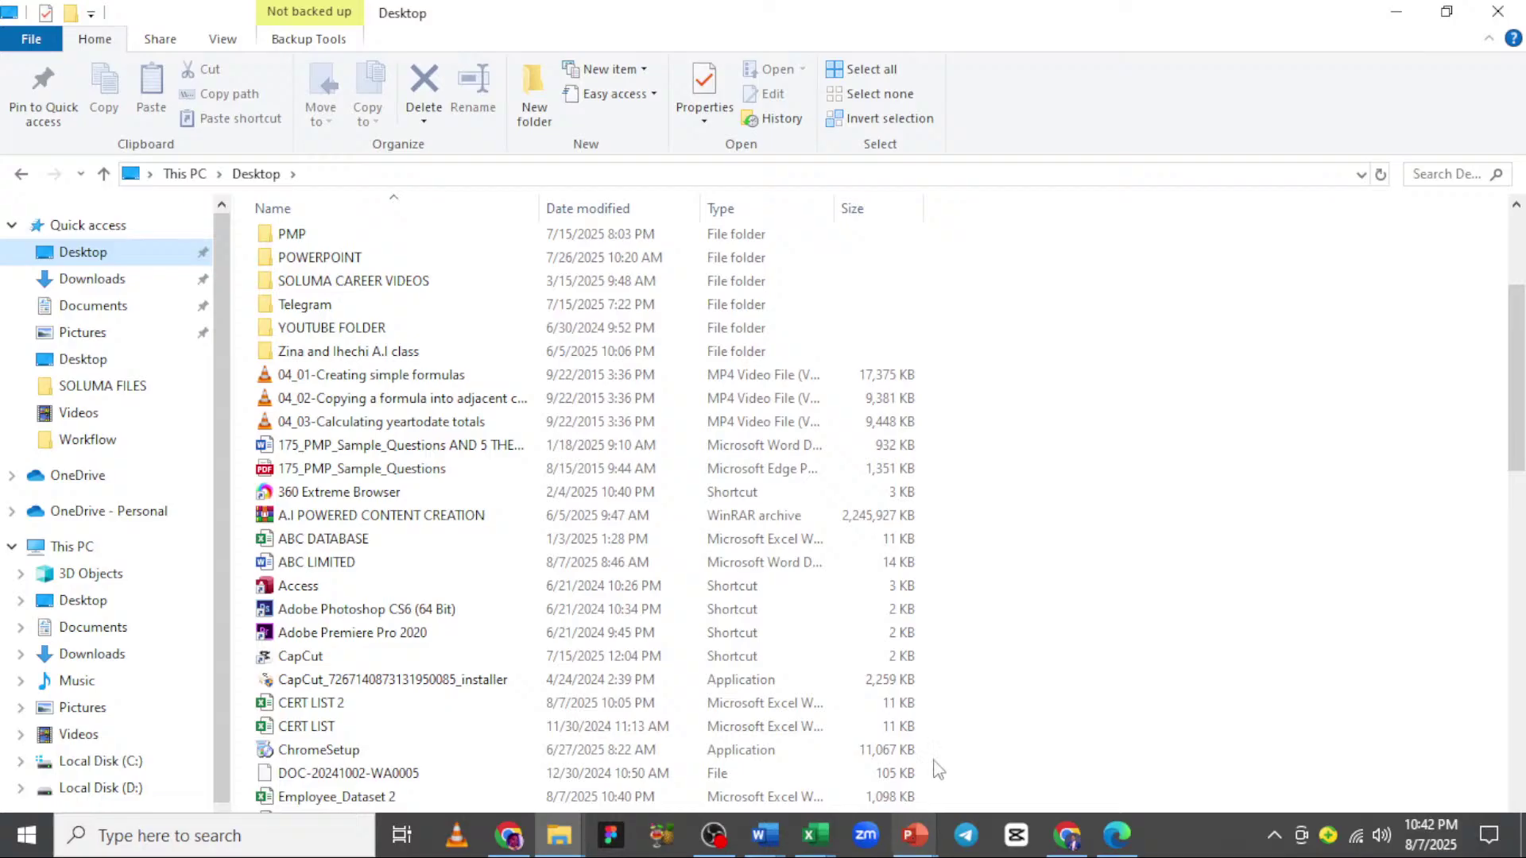
- Switch to Word and reopen the recent MONTHLY SALARY NOTIFICATION LETTER, allowing its SQL command and updating it from the linked files
mouse_move(860, 855)
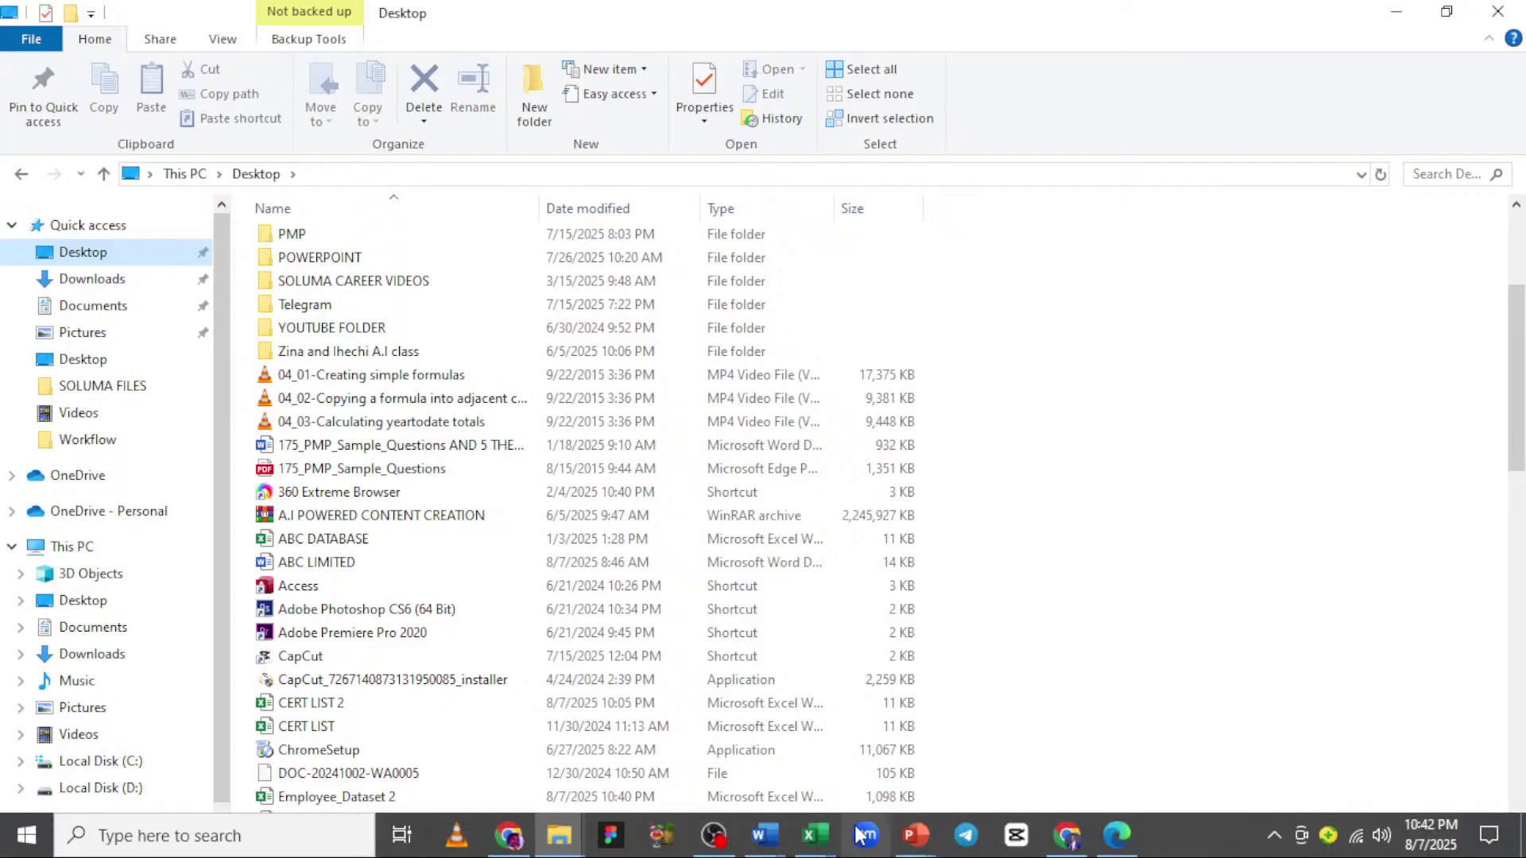
mouse_move(779, 840)
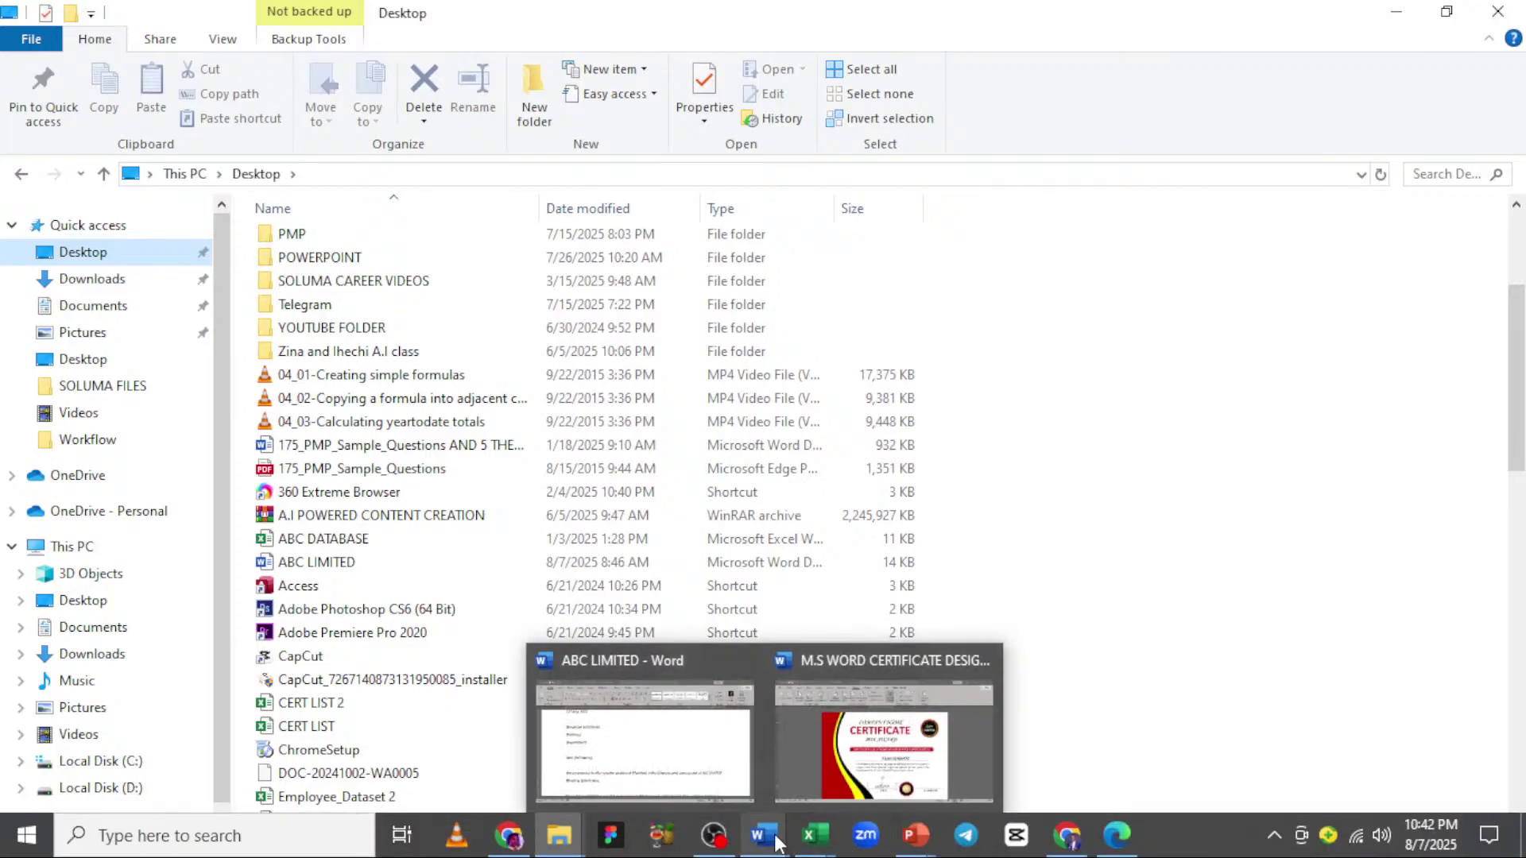
left_click(696, 766)
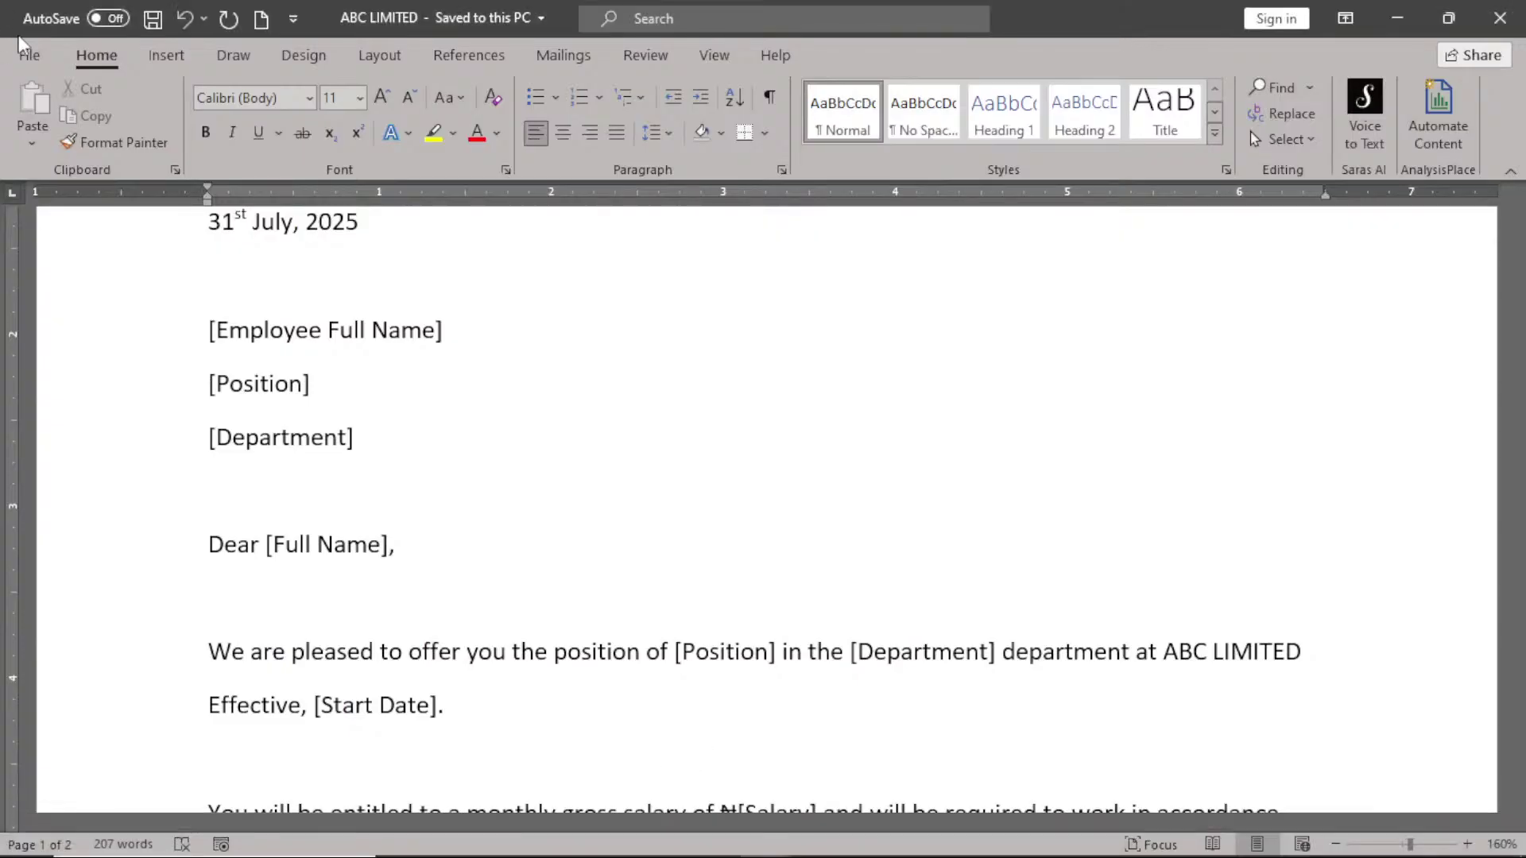
left_click(28, 54)
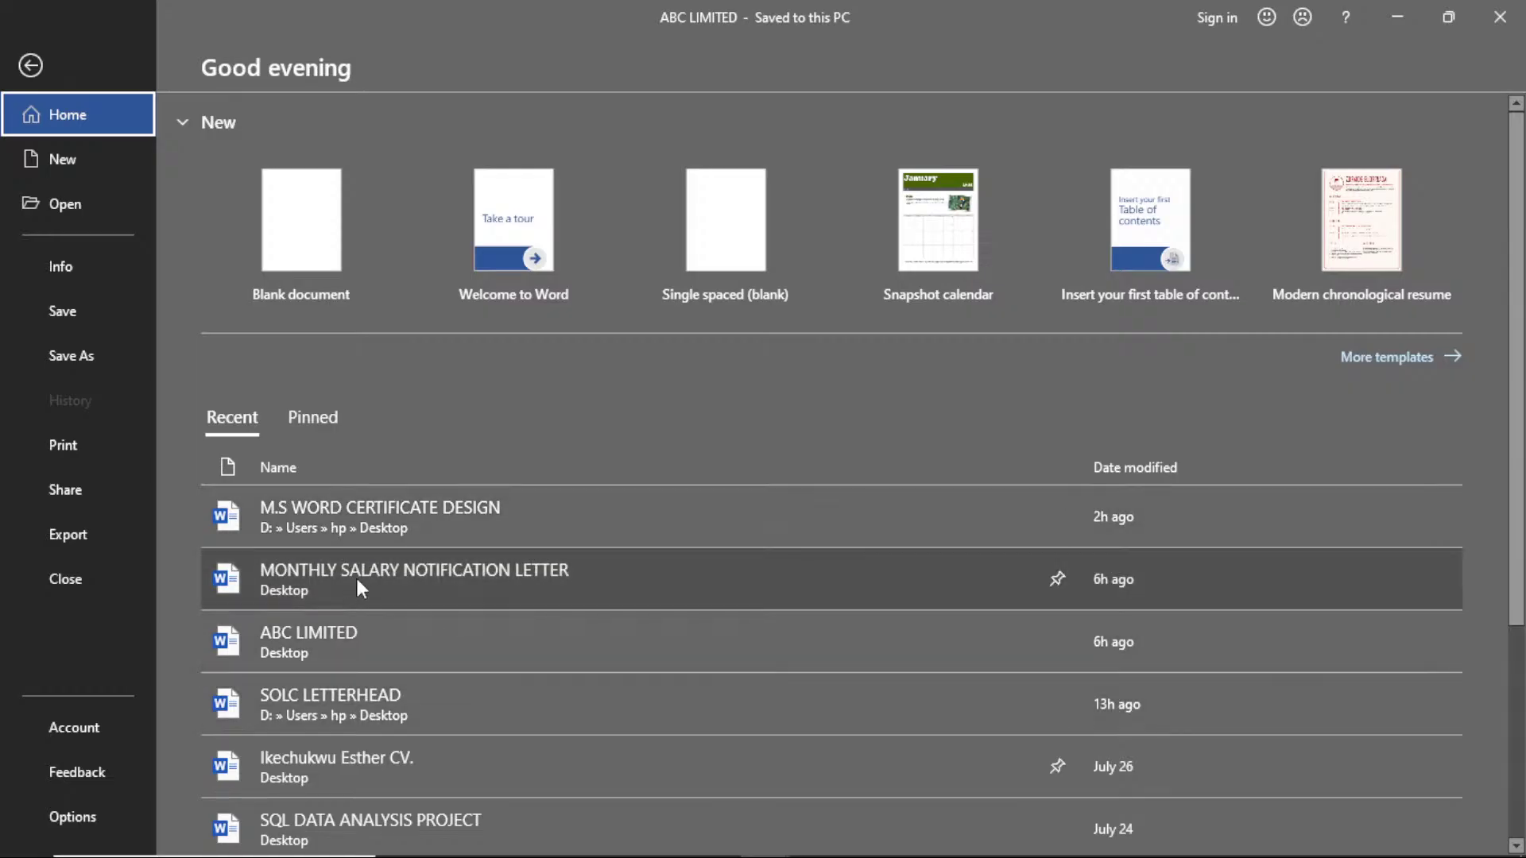
left_click(428, 592)
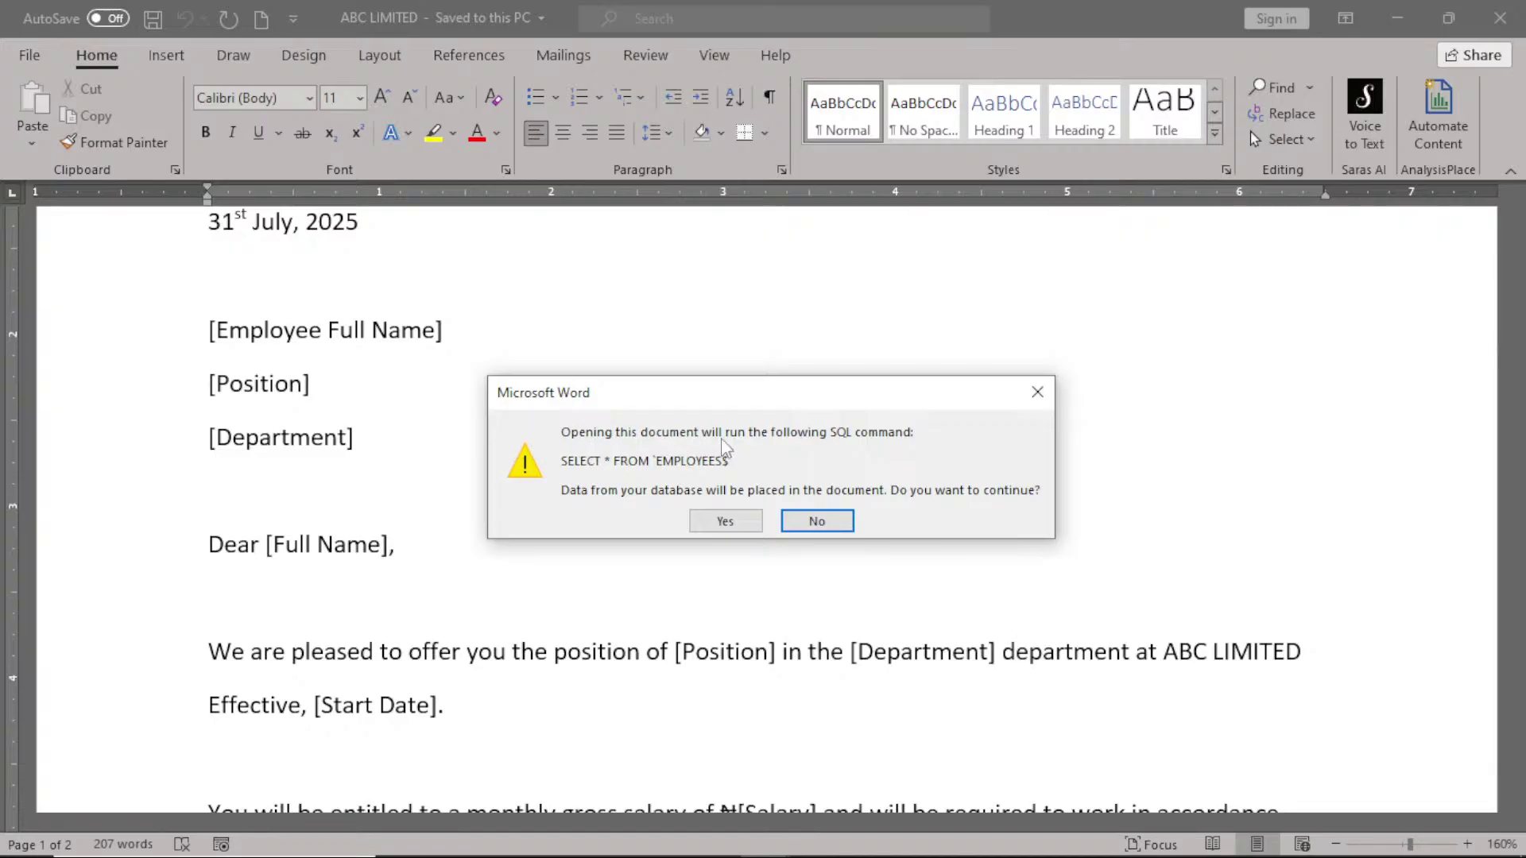
left_click(724, 521)
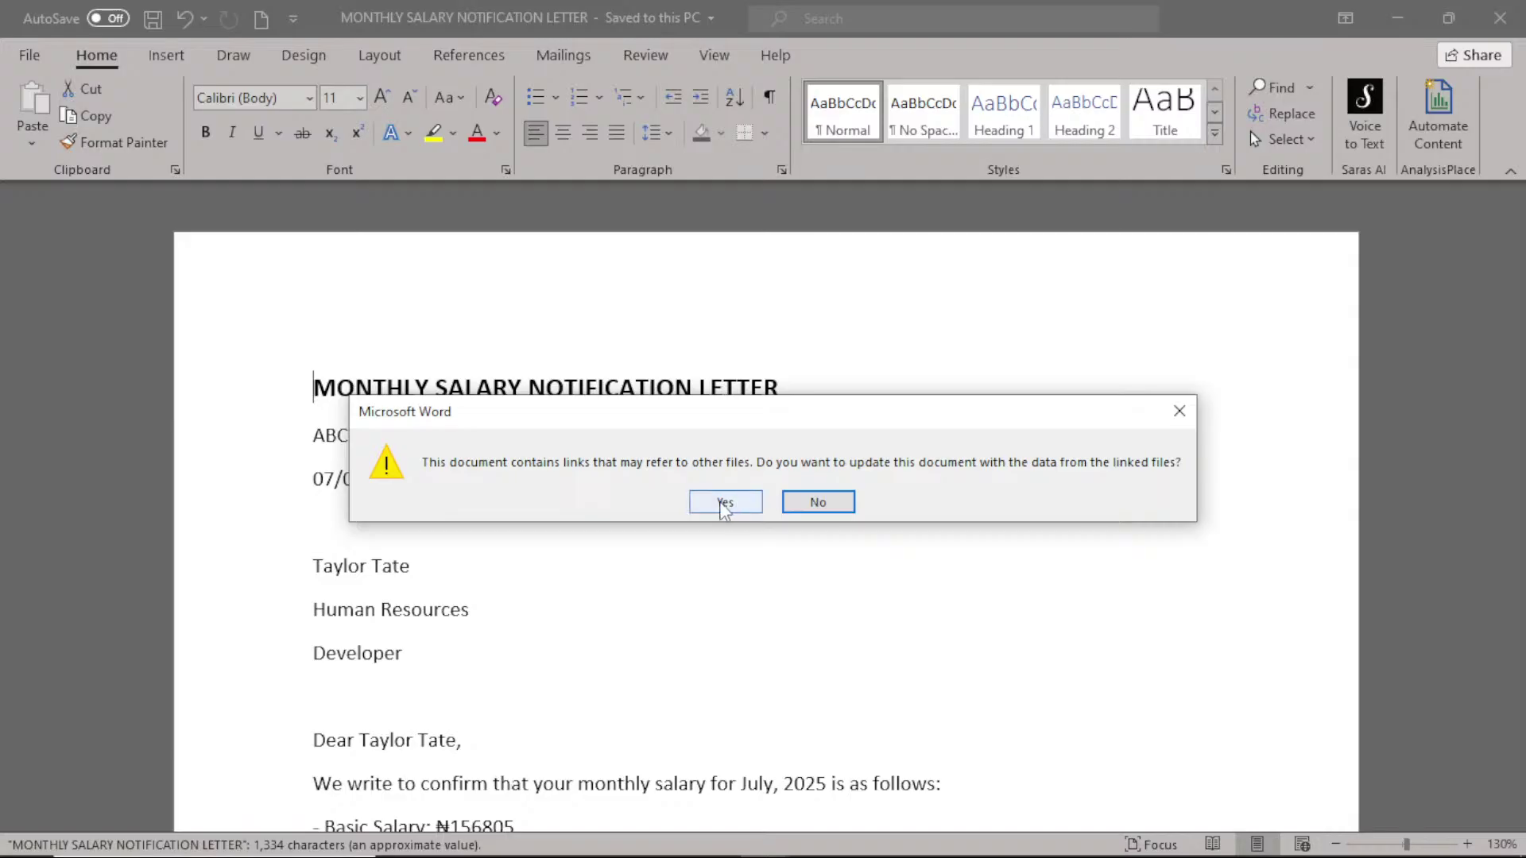
left_click(724, 502)
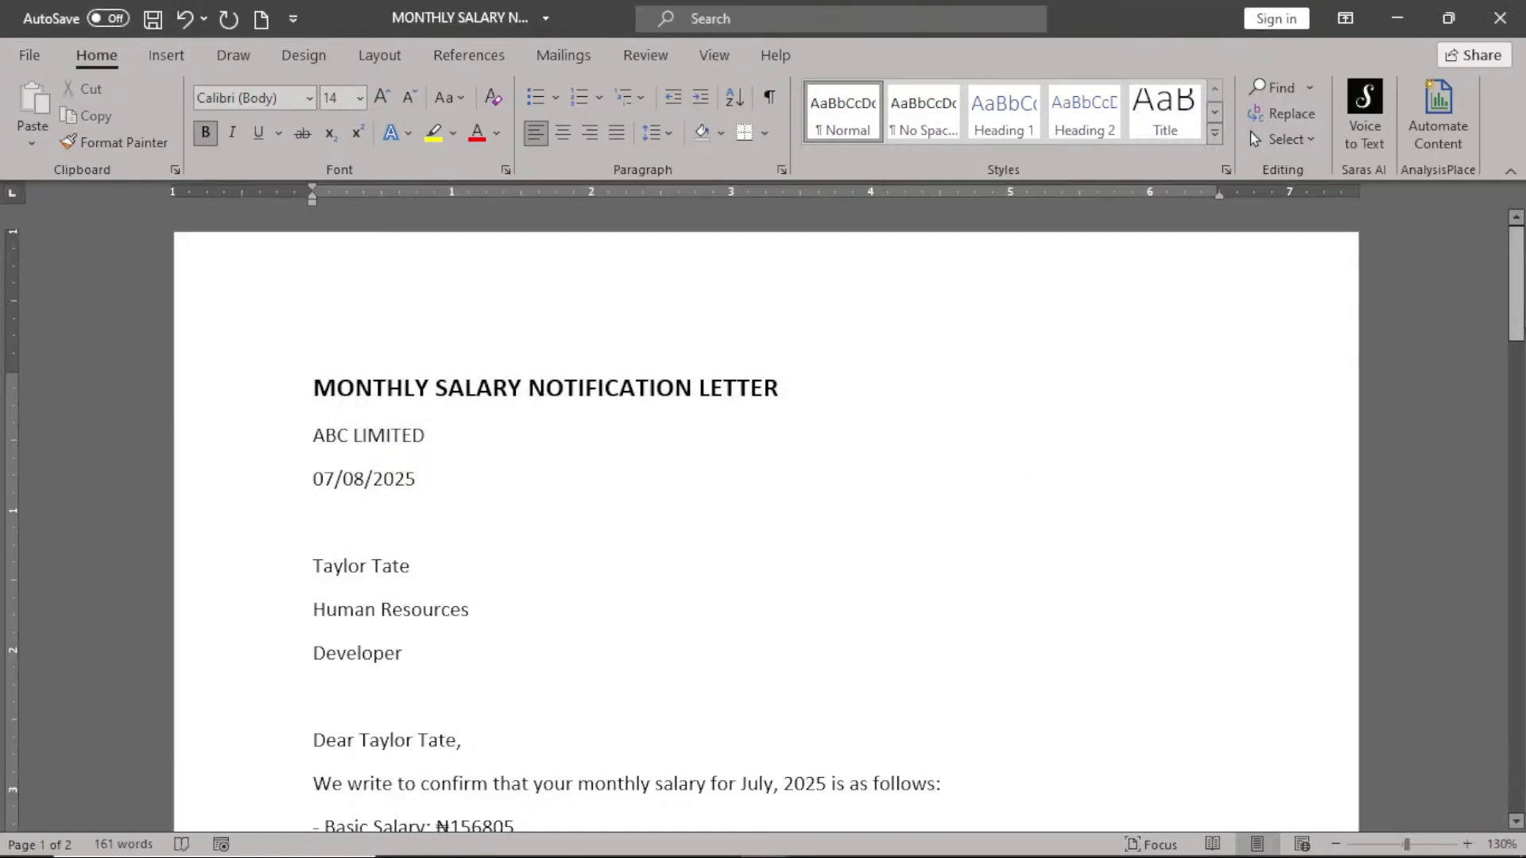
- Compare the first employee's Position in the regular pasted table and the linked table on page 2 of the letter
left_click_drag(1517, 284, 1516, 604)
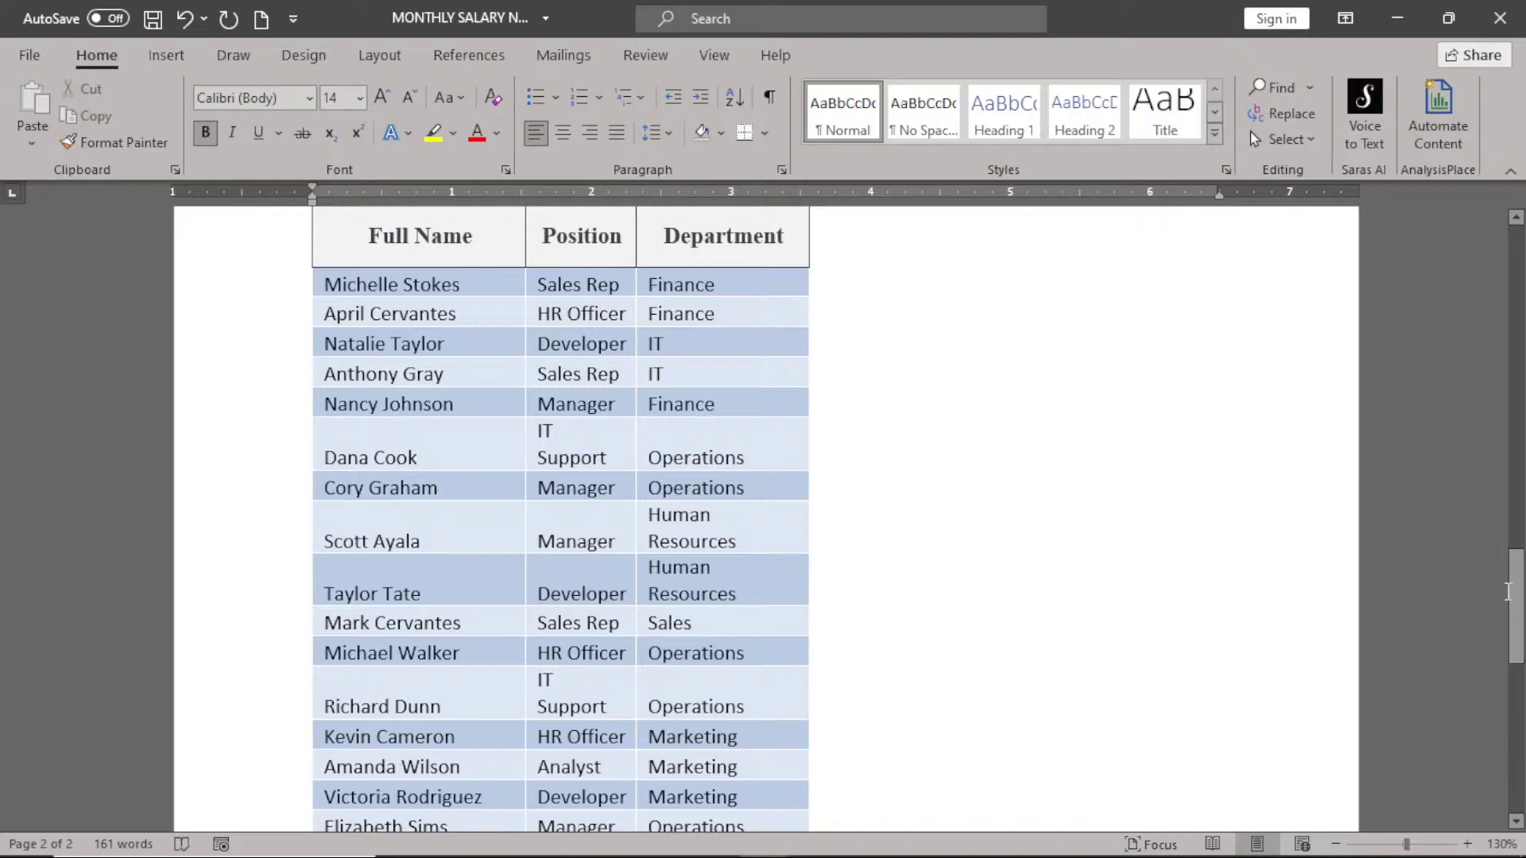
left_click_drag(1507, 592, 1510, 707)
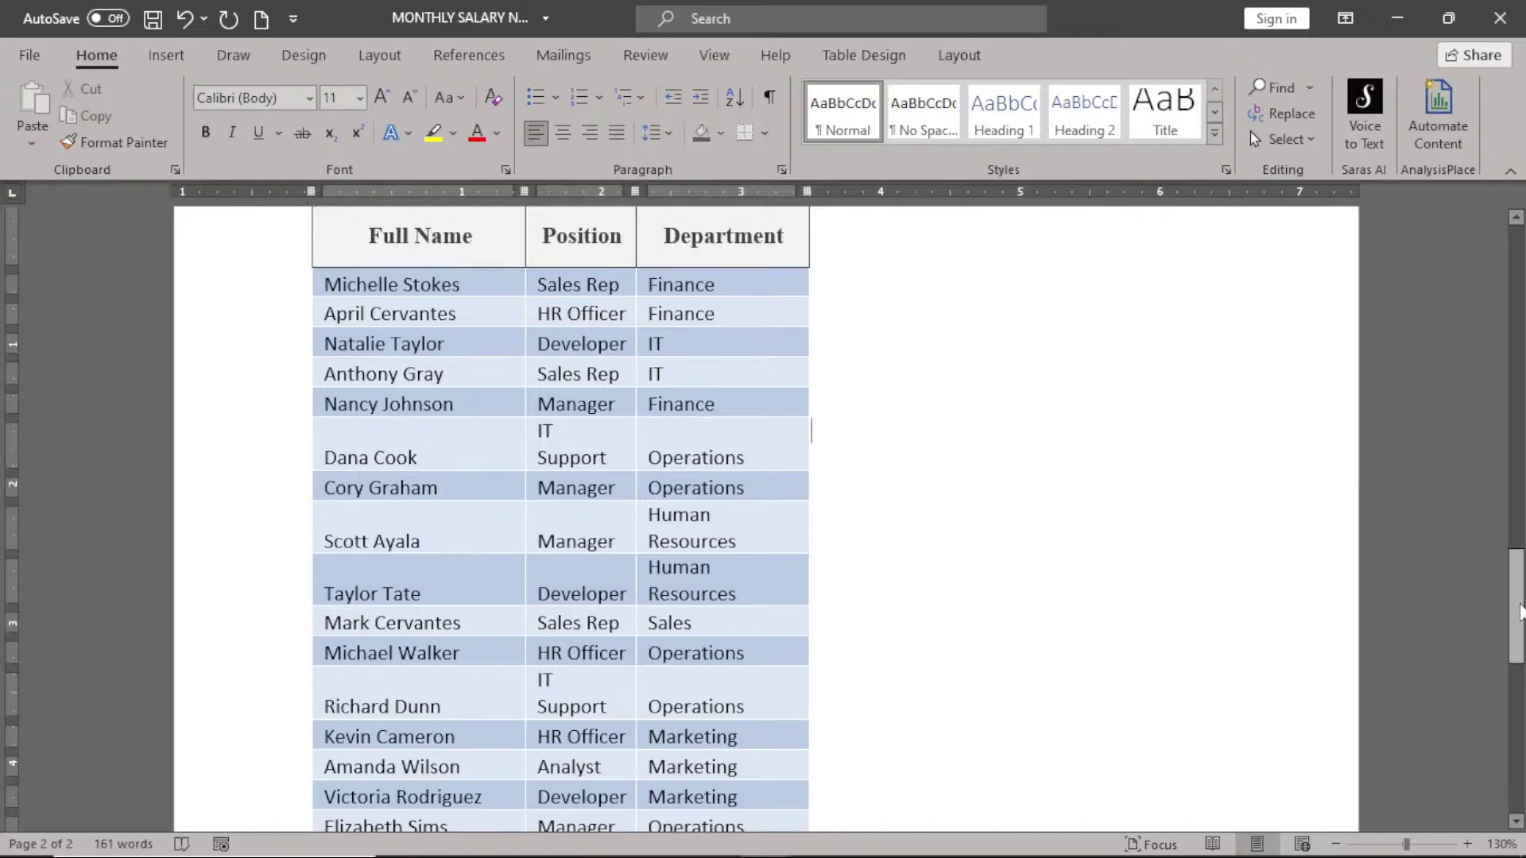
left_click_drag(1518, 619, 1521, 744)
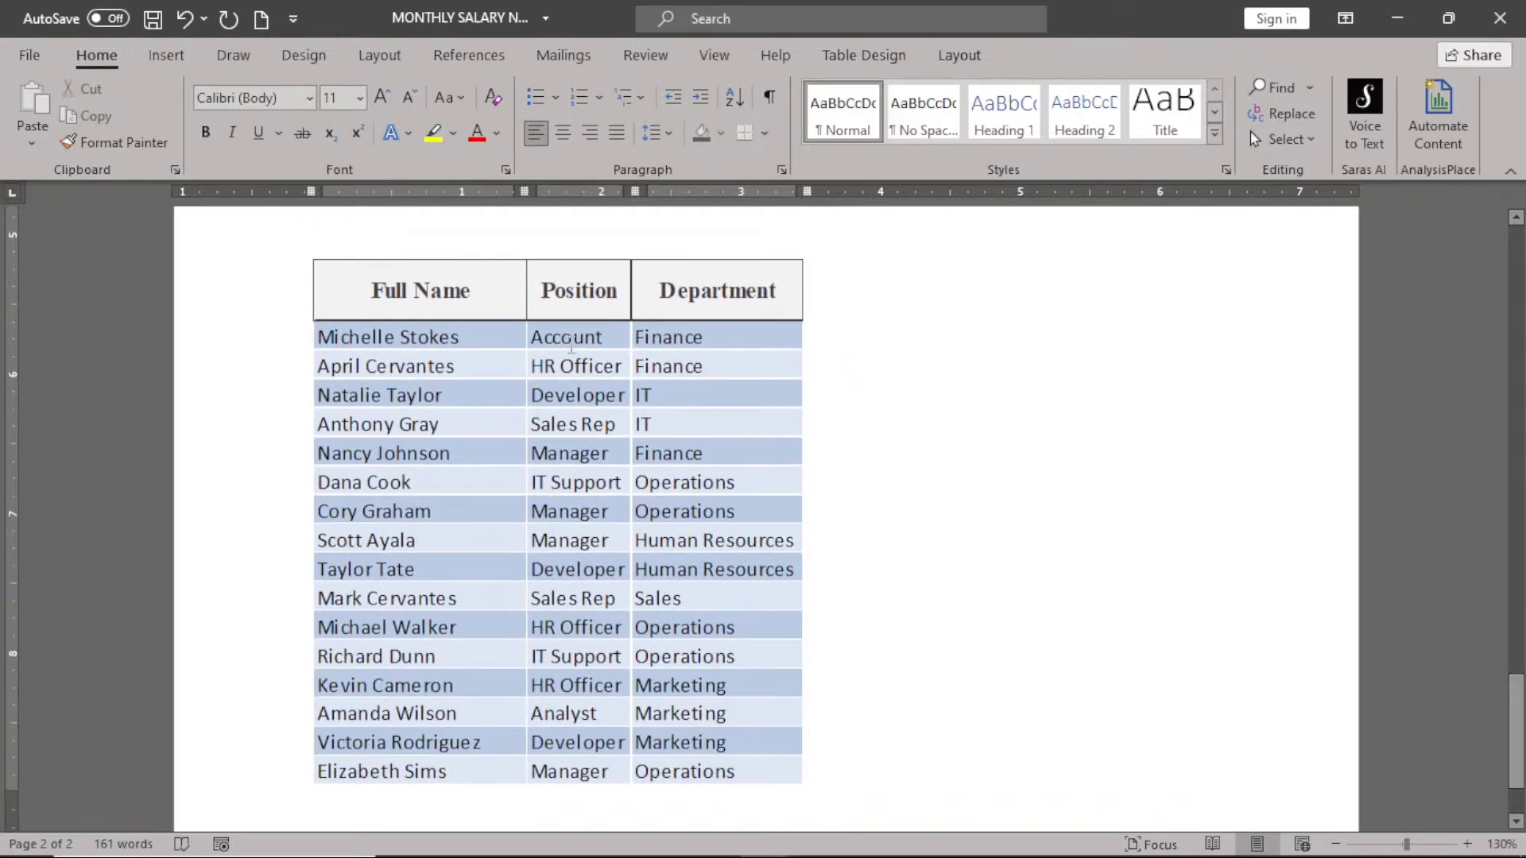
mouse_move(560, 855)
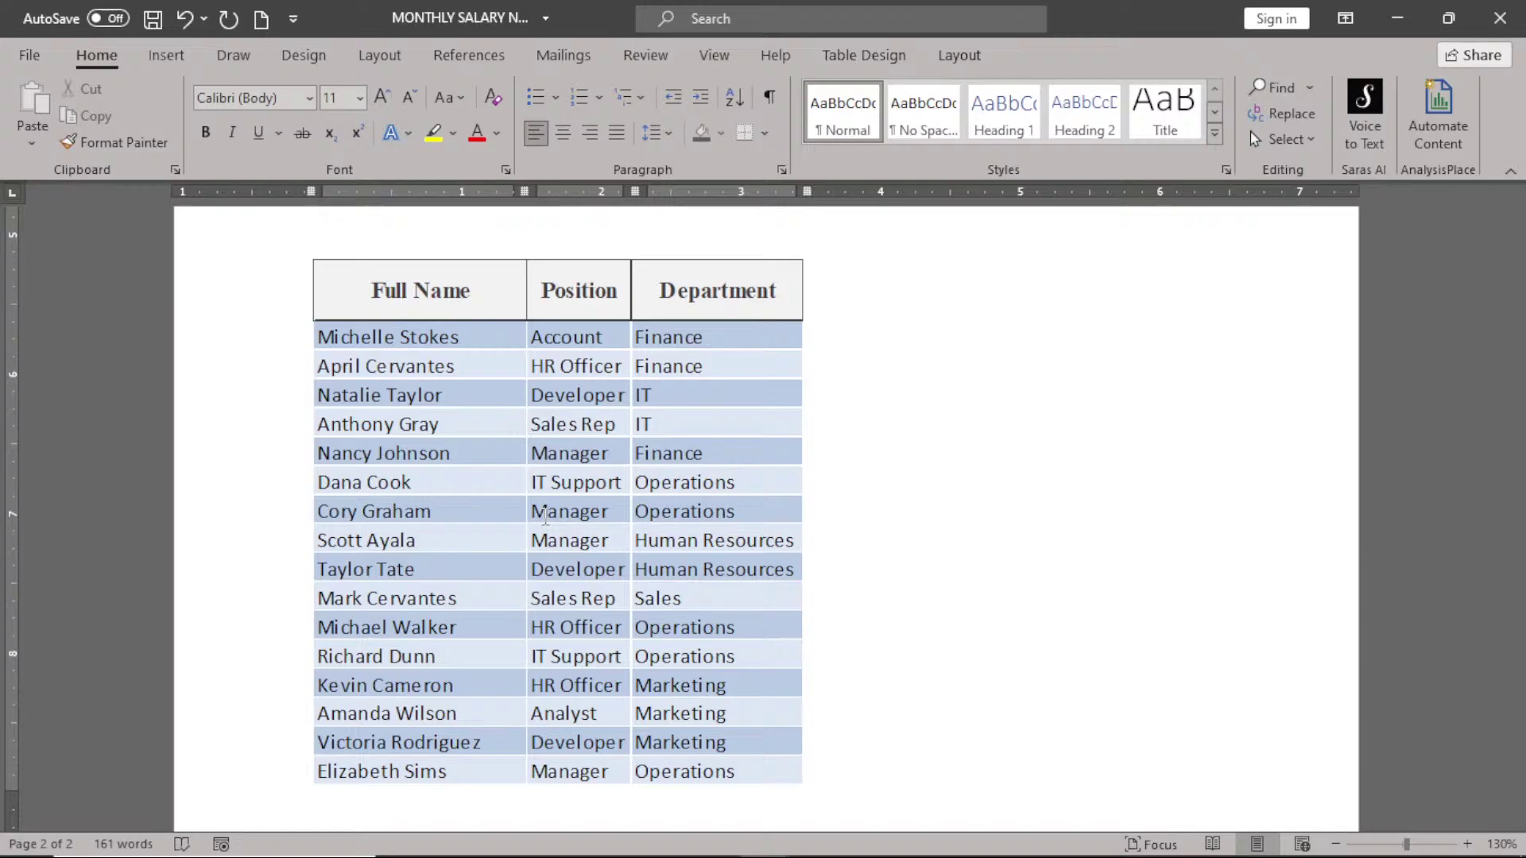
left_click(543, 515)
- Switch to the CERT LIST 2 workbook in Excel and look over its full data range from CERT. NO to SEMESTER
mouse_move(739, 854)
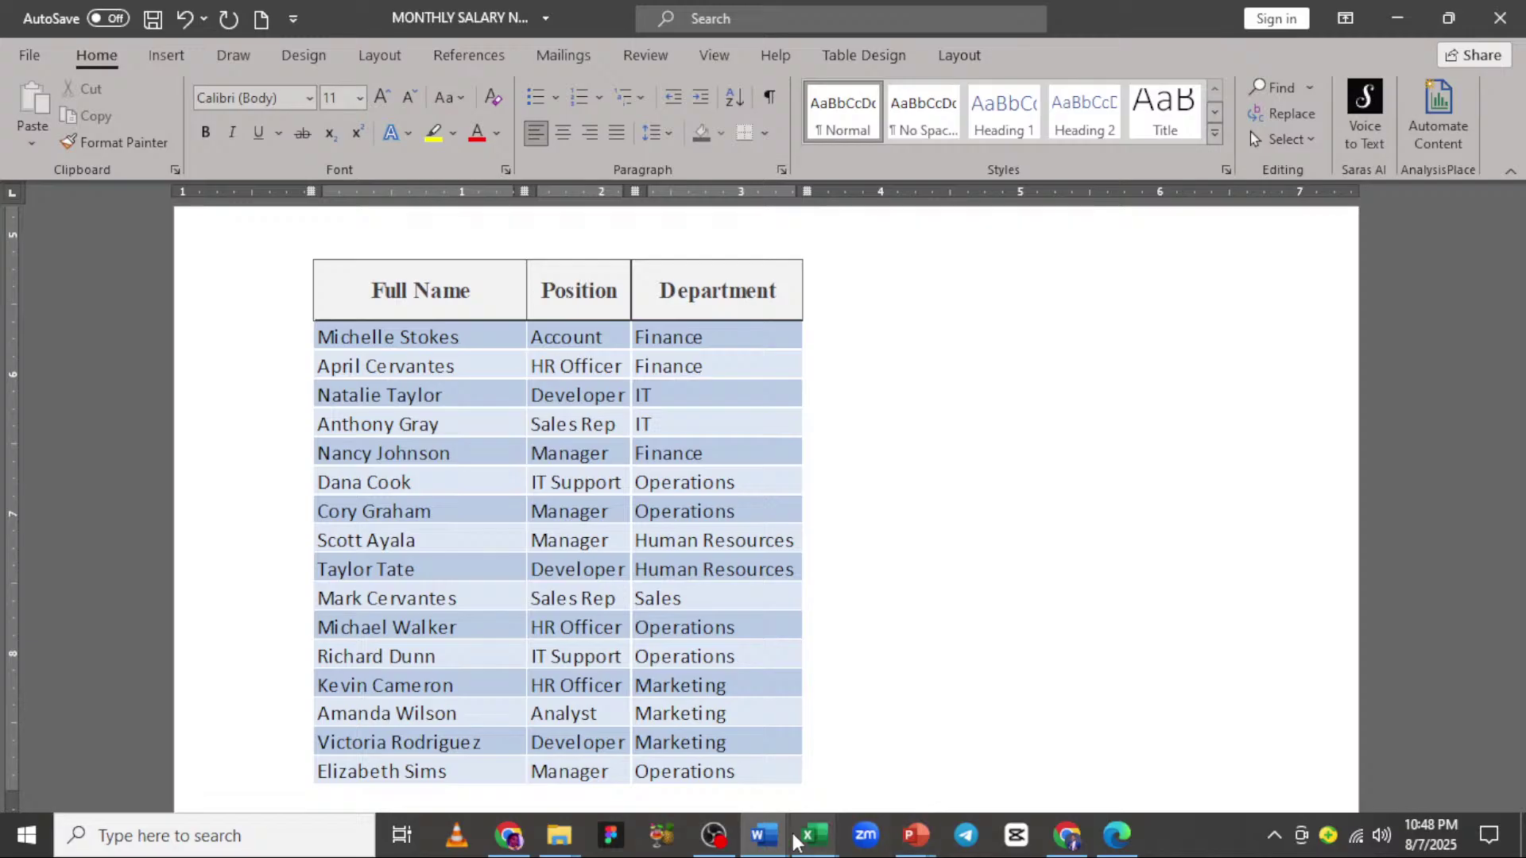
mouse_move(814, 849)
left_click(915, 767)
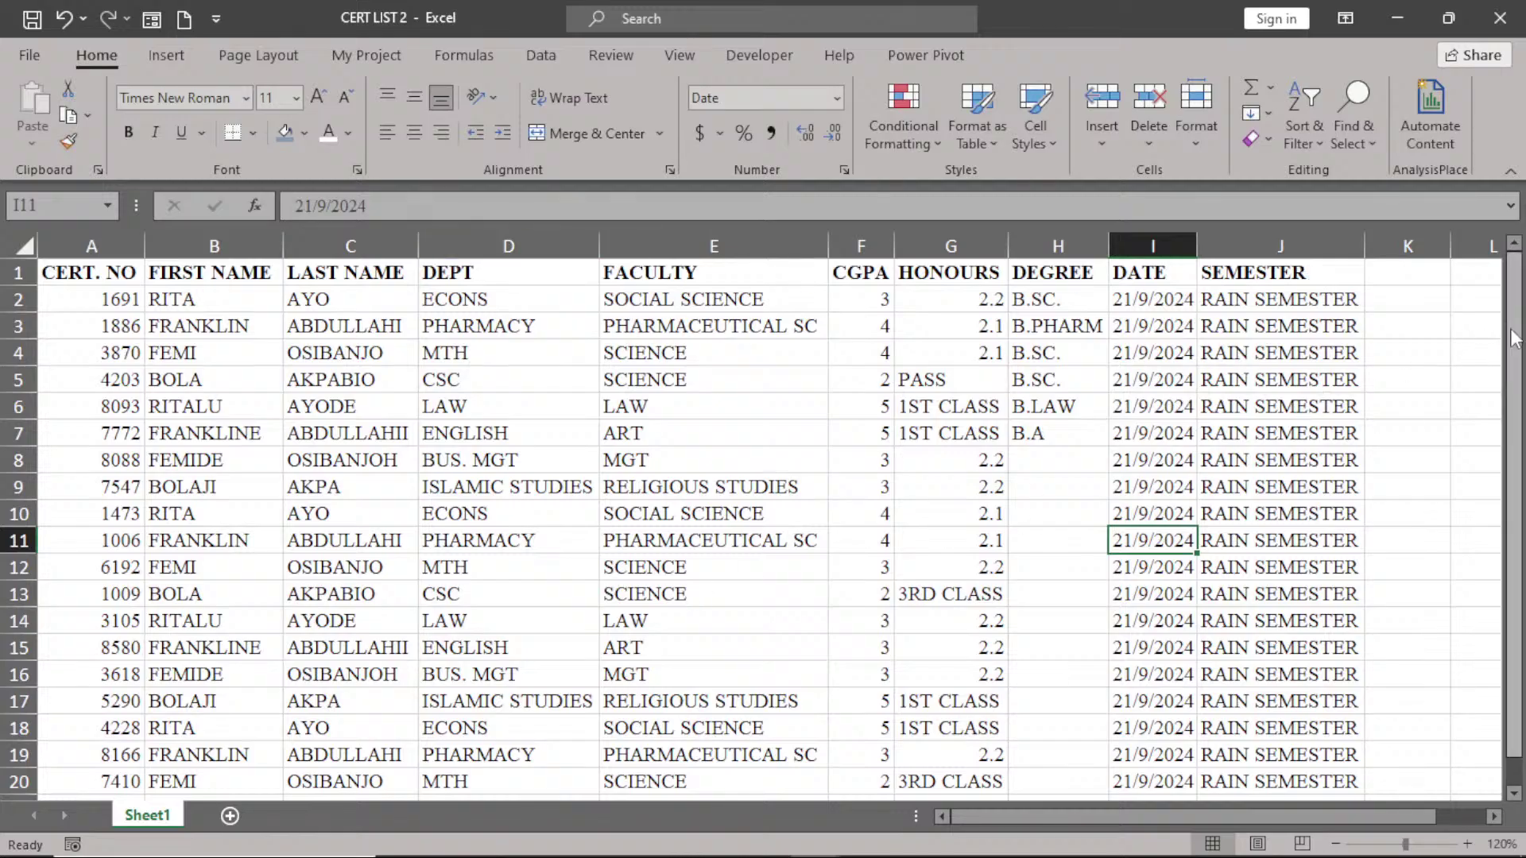
scroll(1078, 507, "down", 1)
scroll(1514, 429, "up", 1)
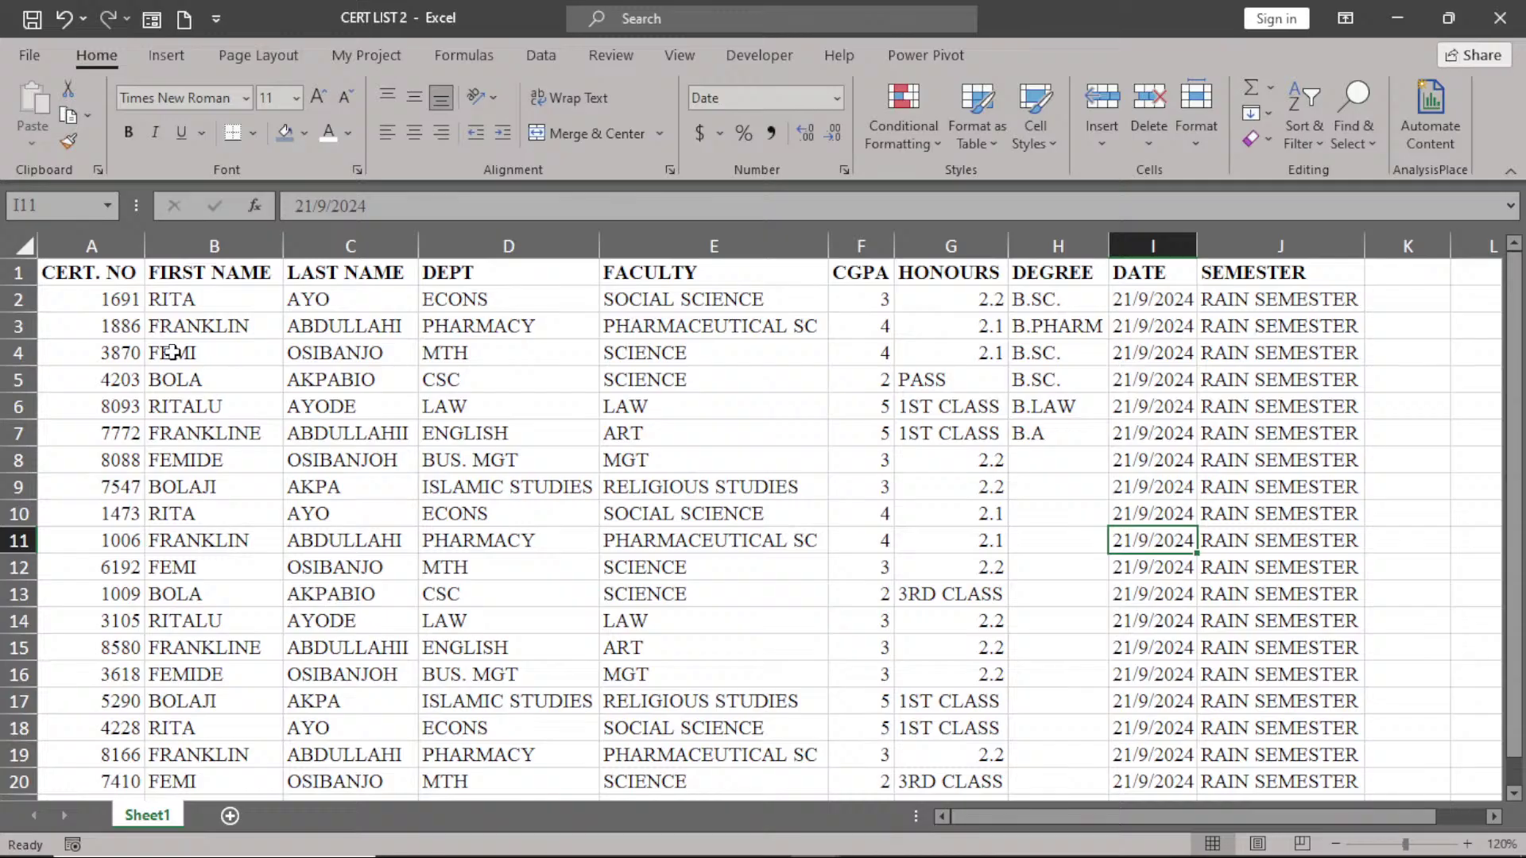
left_click(77, 275)
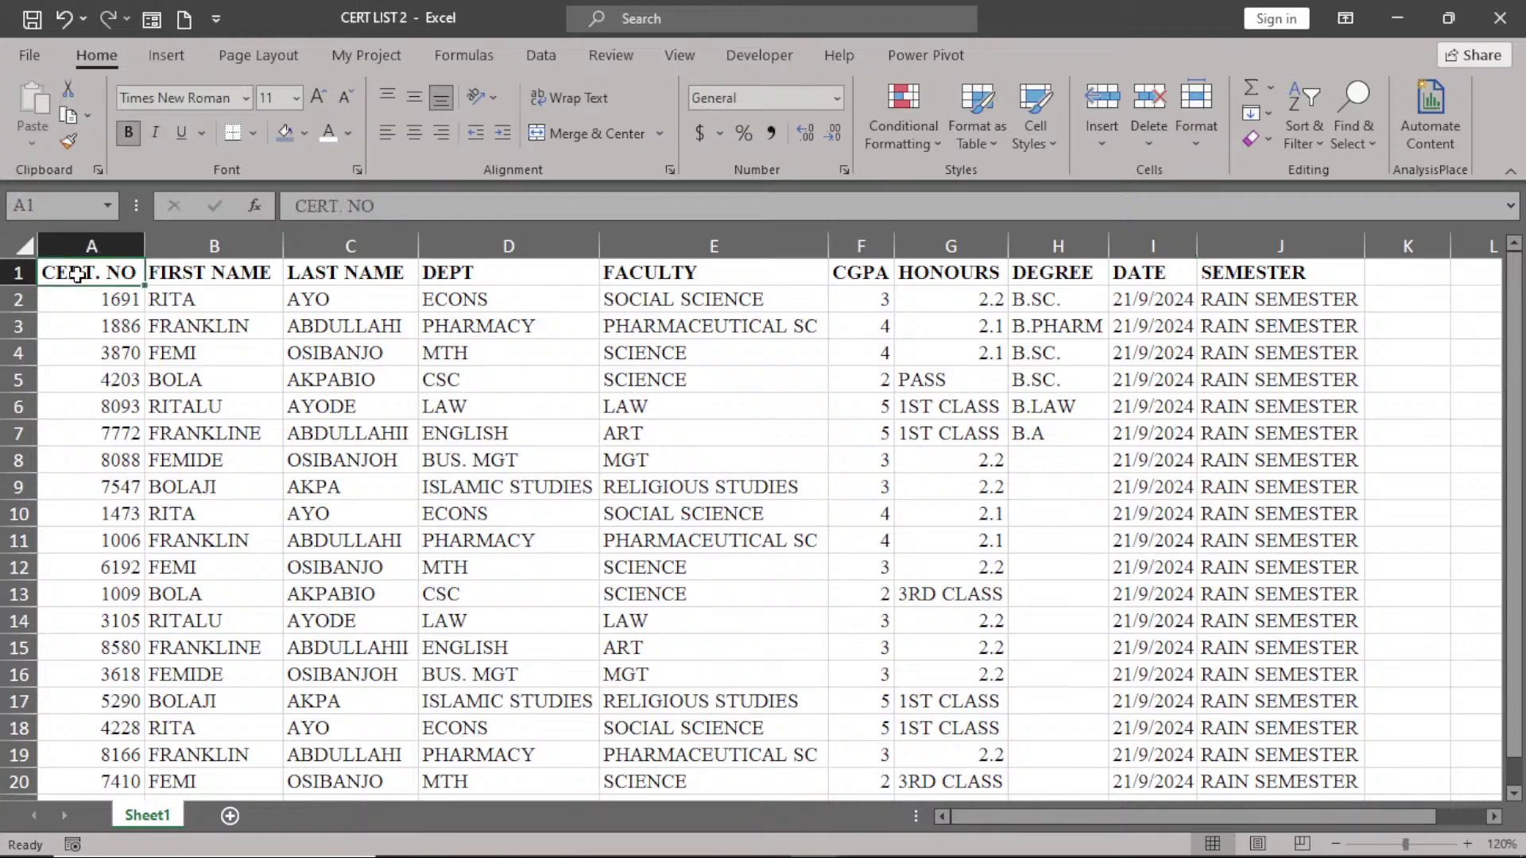
key("ctrl+shift+Right")
key("ctrl+shift+Down")
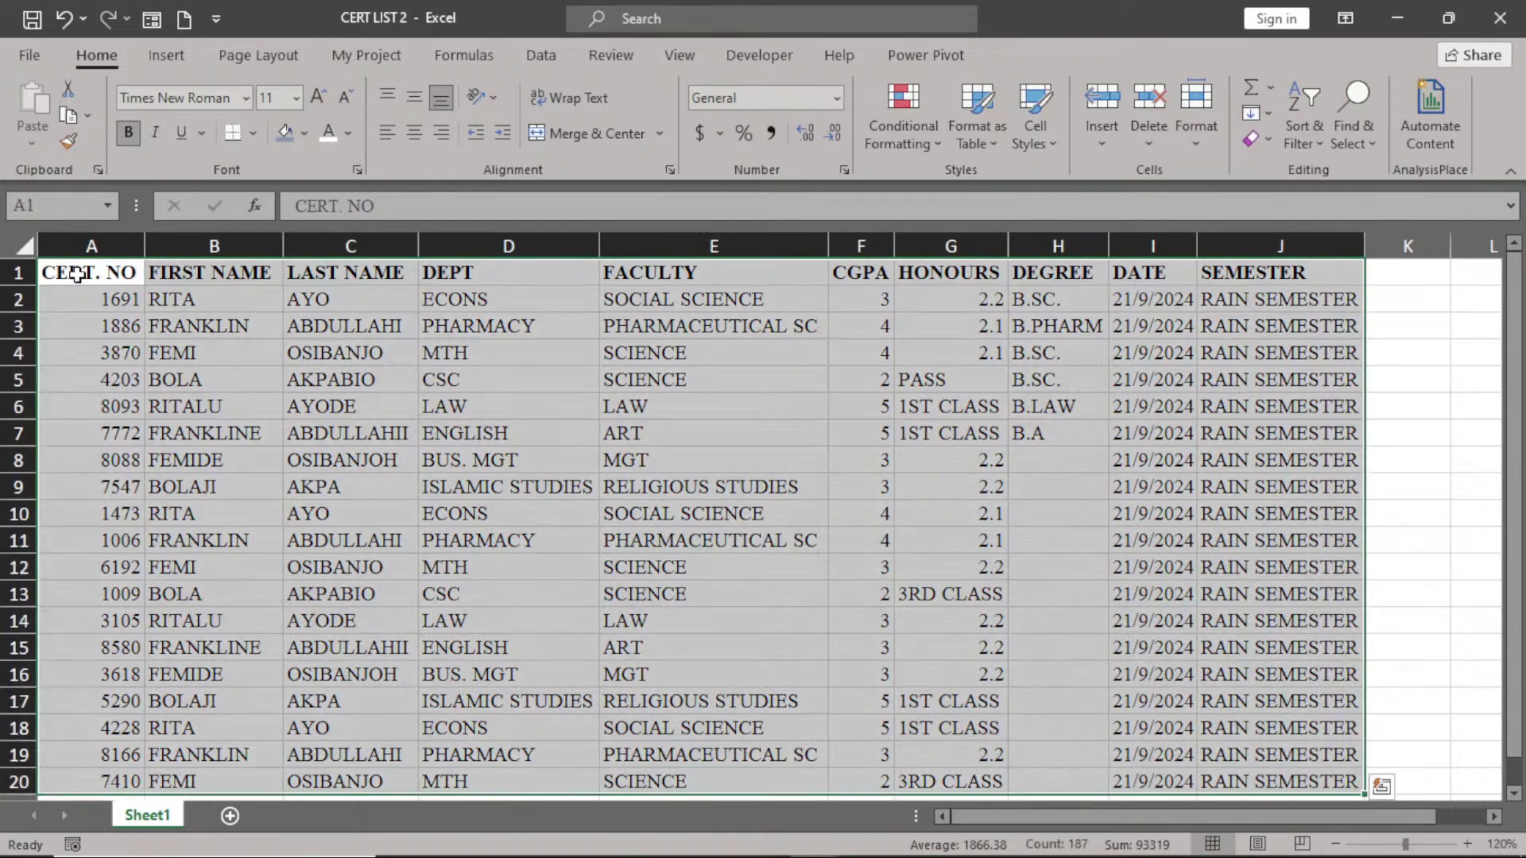
left_click(1369, 314)
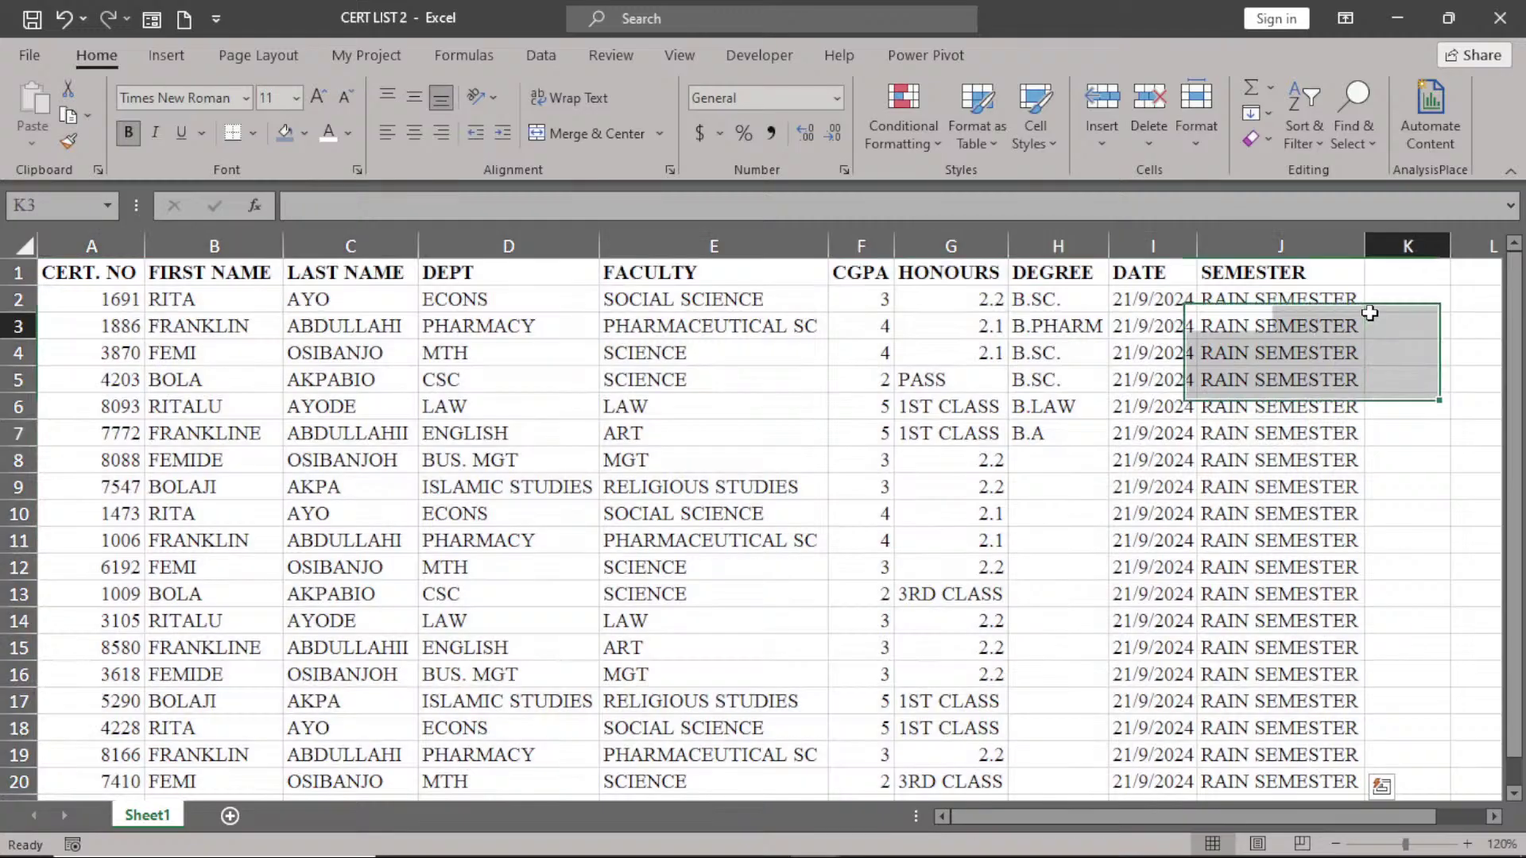
- Move the whole certificate list to start at cell B2, return it to A1, and clear the range selection
left_click(97, 276)
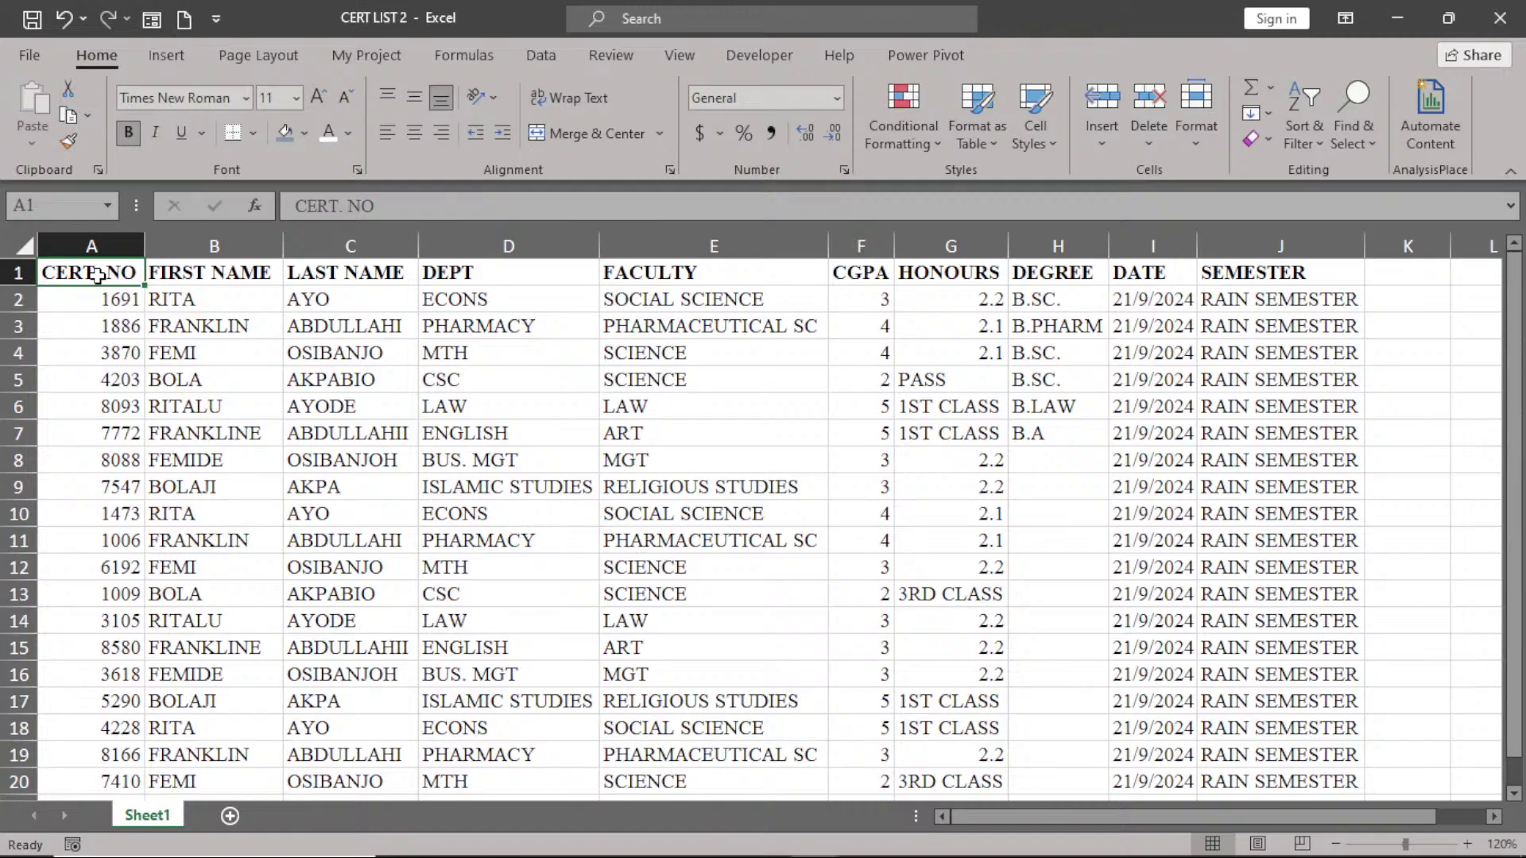
key("ctrl+shift+Right")
key("ctrl+shift+Down")
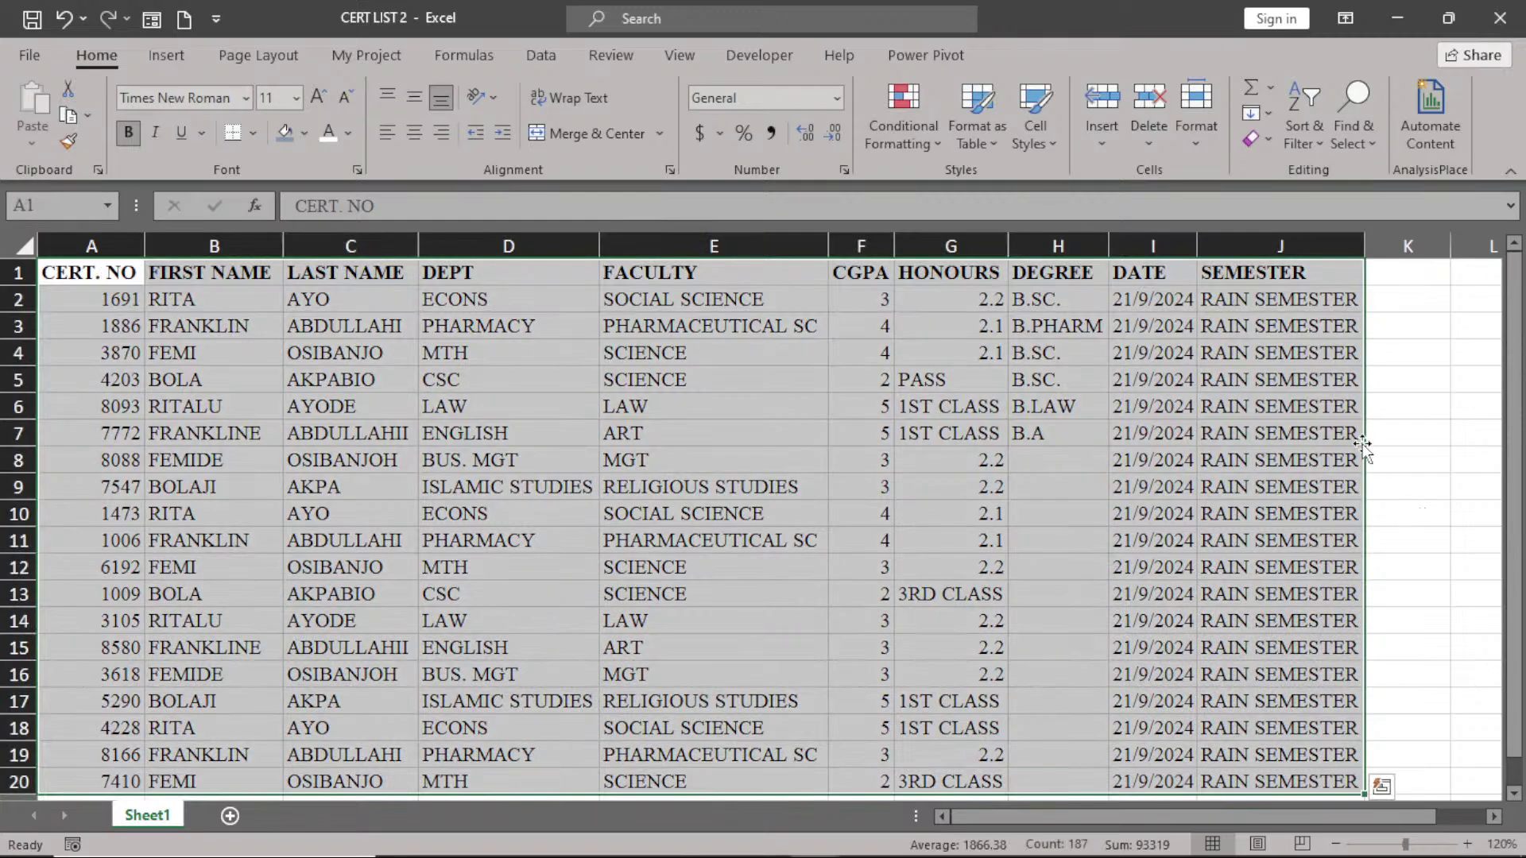
left_click_drag(1363, 445, 1370, 480)
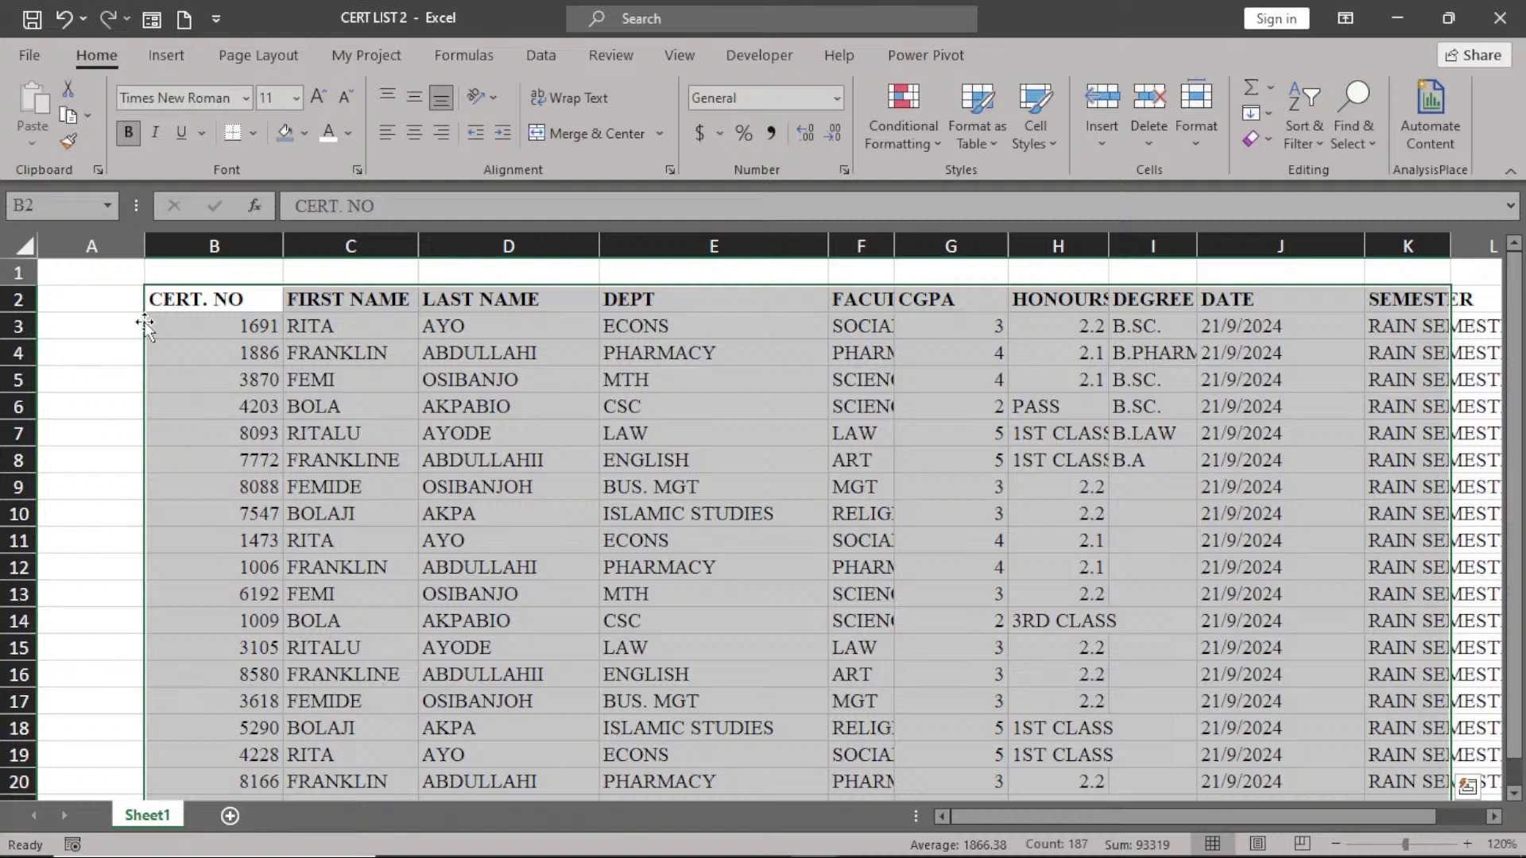
left_click_drag(147, 321, 103, 310)
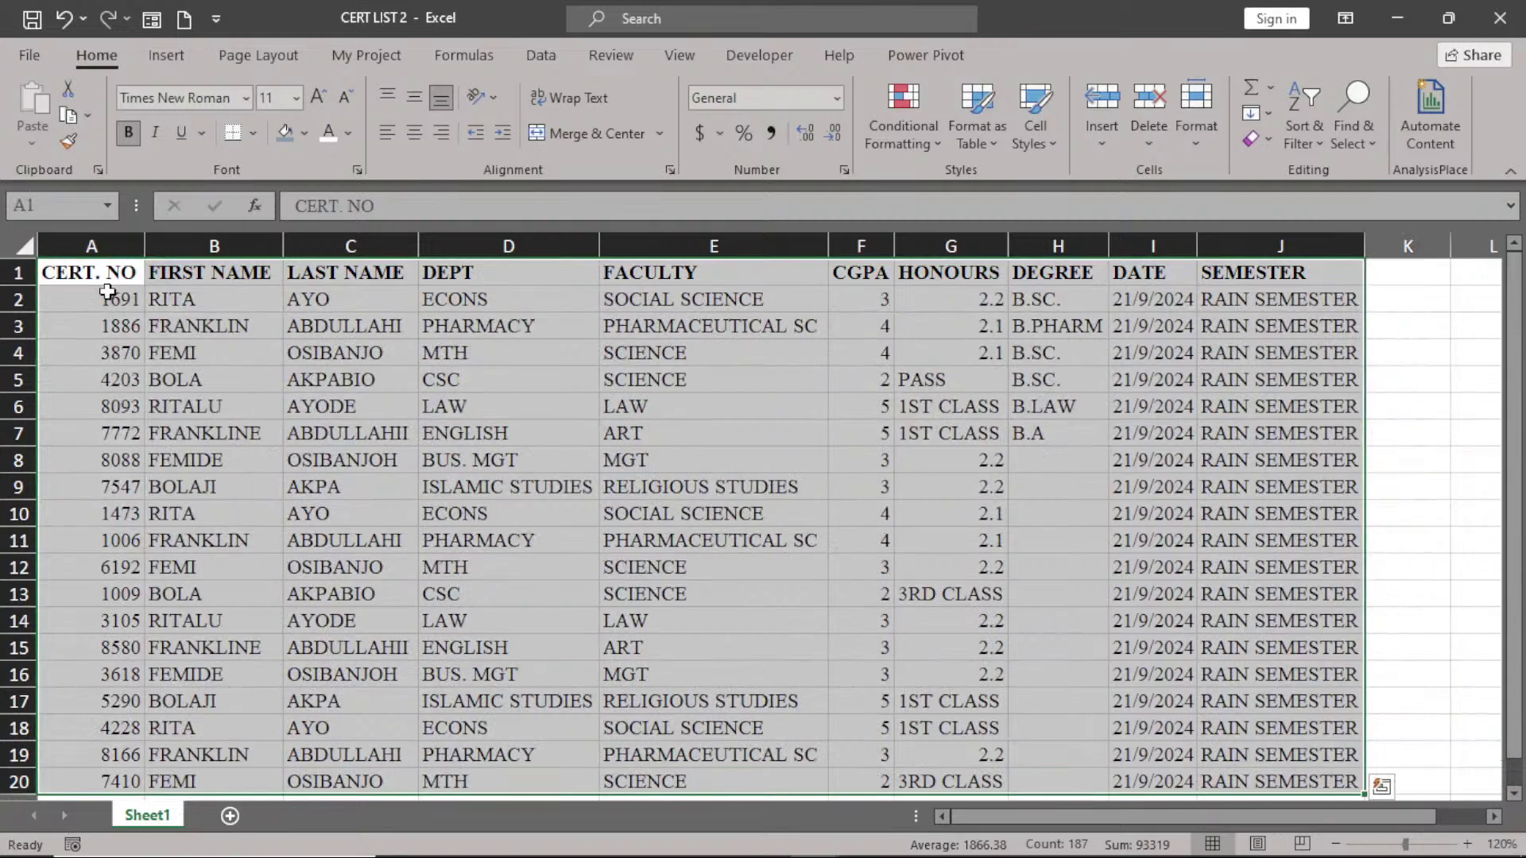
left_click(120, 307)
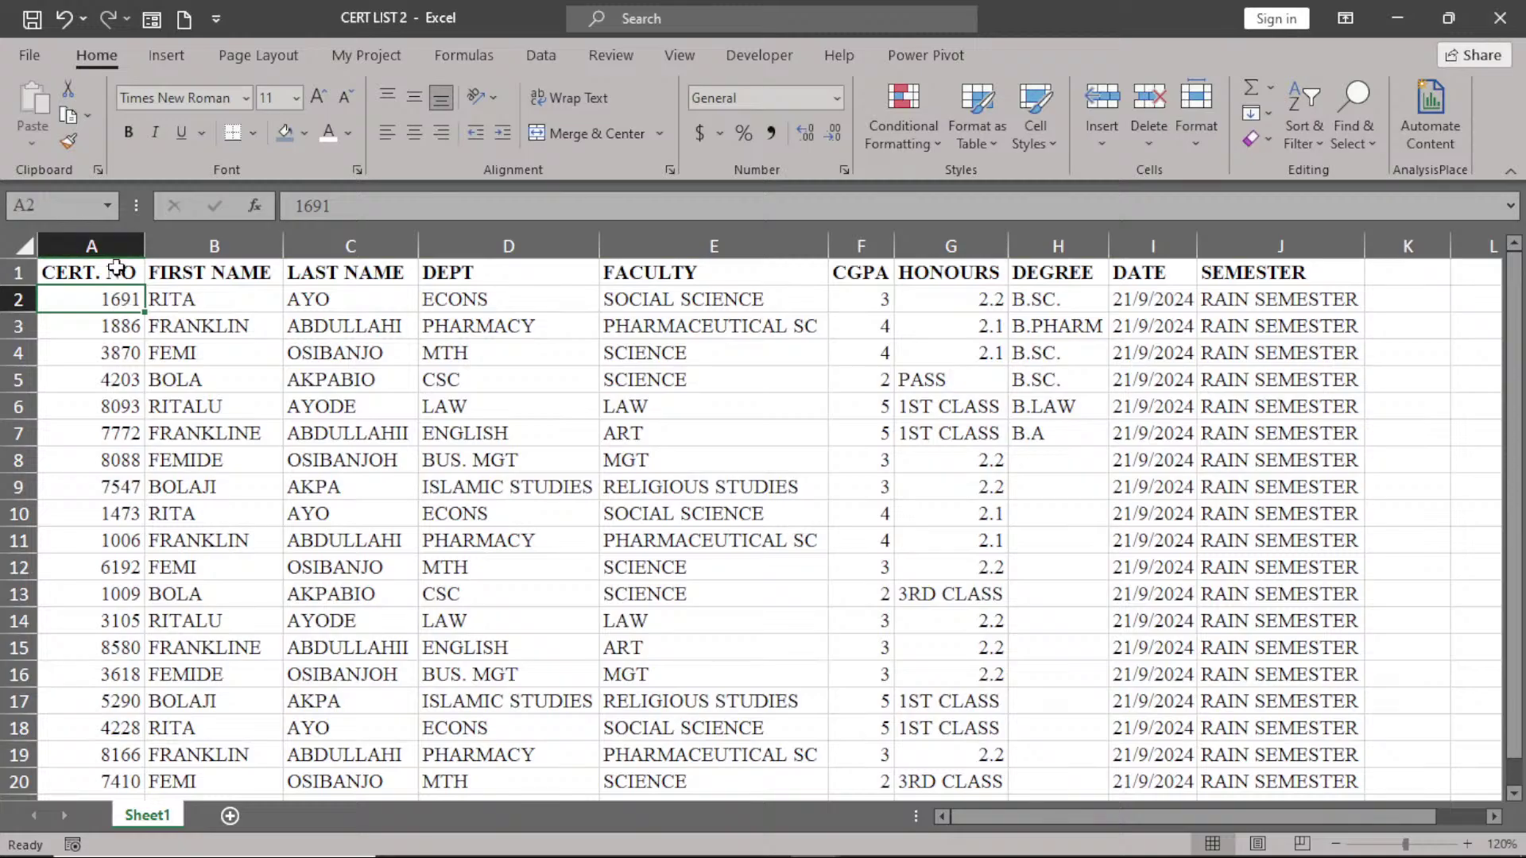
left_click(197, 322)
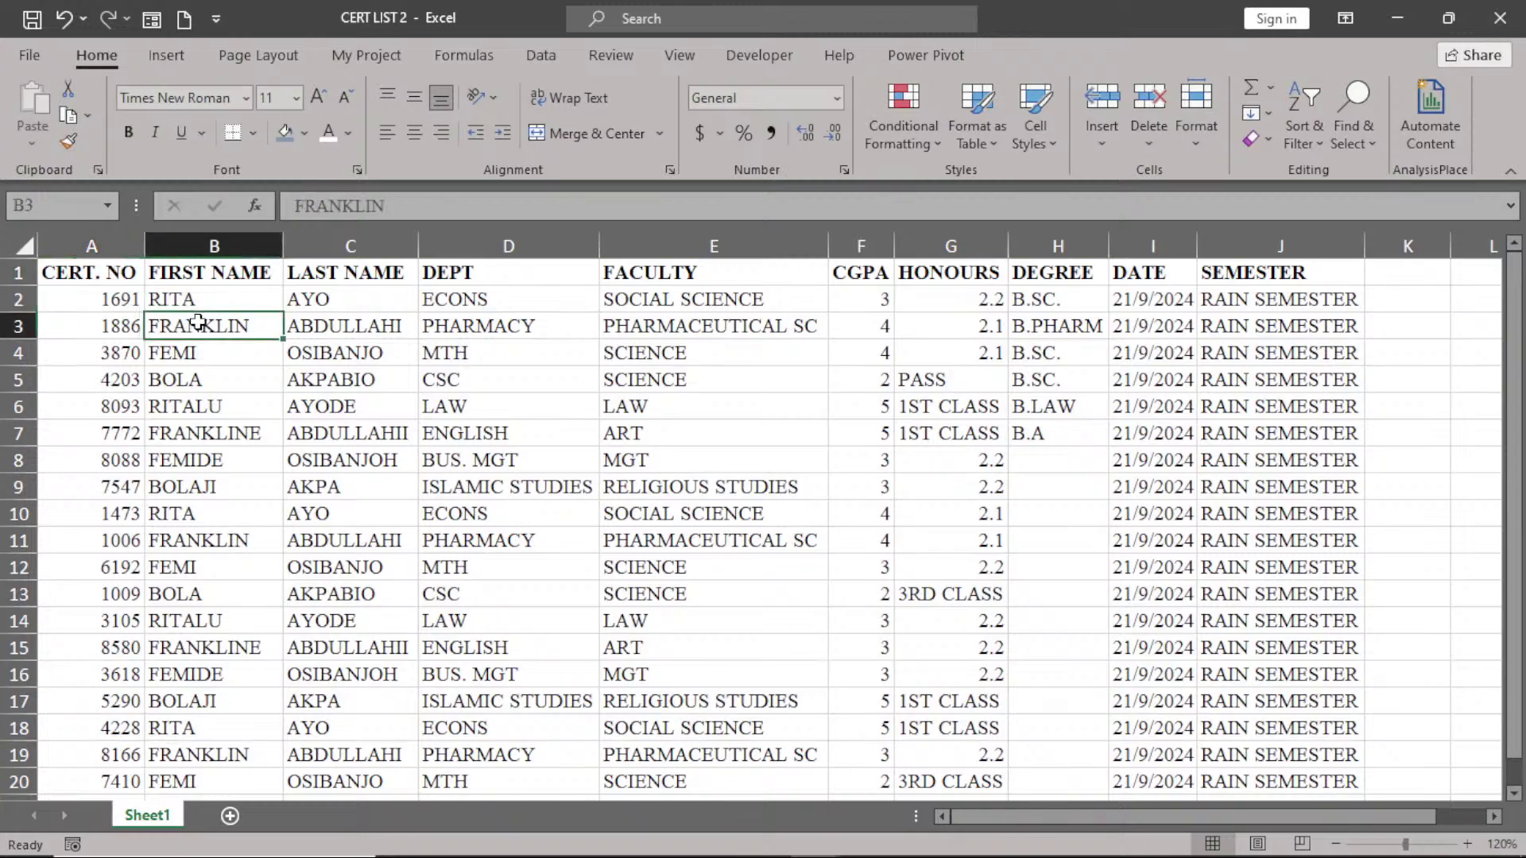